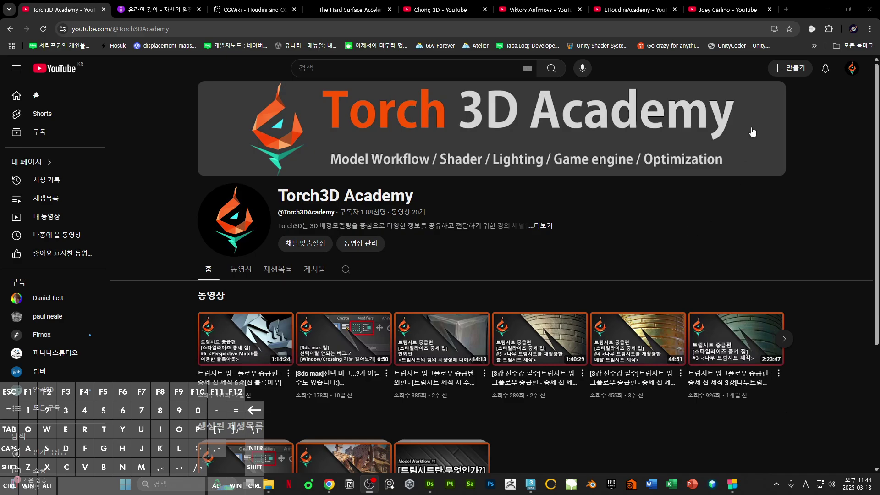
Step: Switch to Substance 3D Designer and preview the base colour output B of the T_Trim_Stone graph
left_click(826, 10)
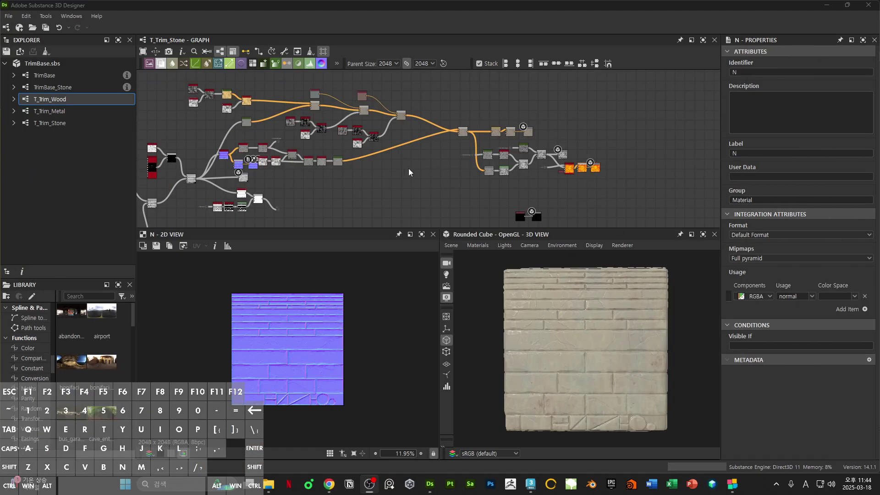
middle_click_drag(409, 169, 488, 170)
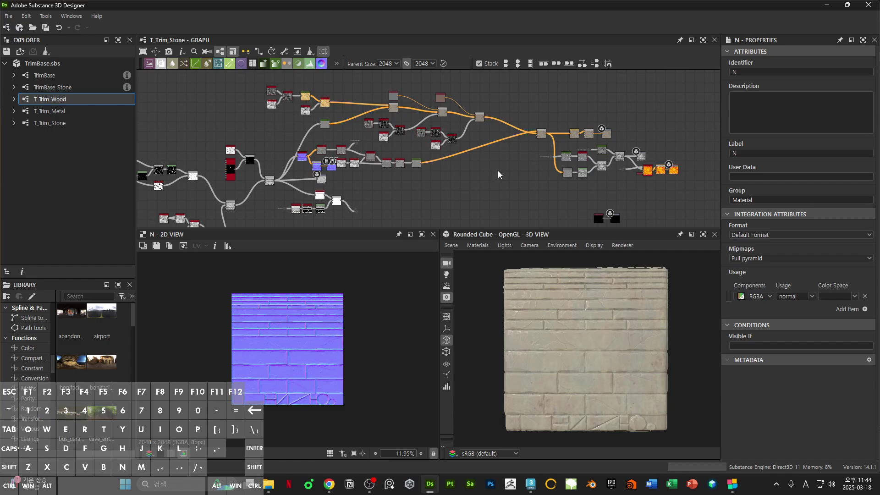
middle_click_drag(620, 137, 505, 131)
scroll(505, 125, "up", 10)
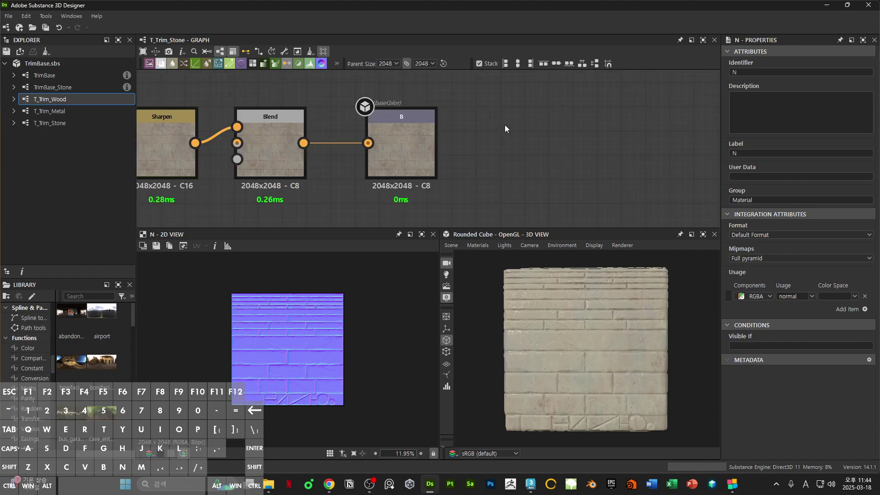
double_click(412, 140)
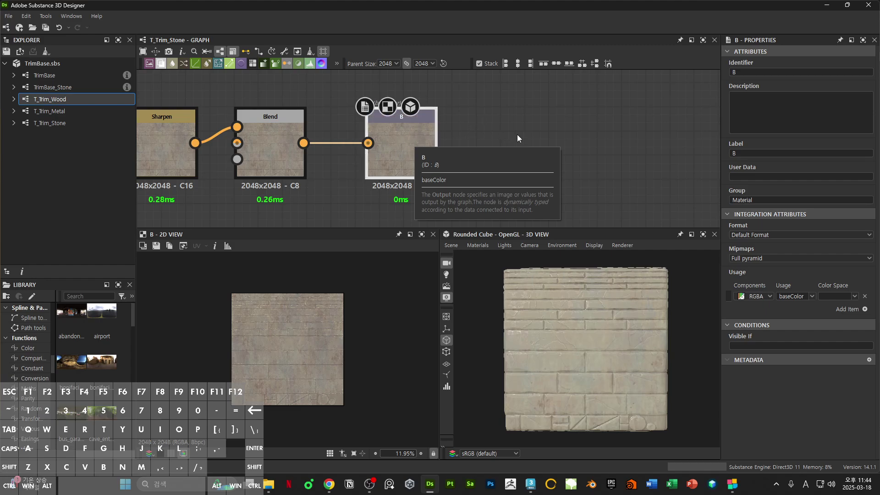
middle_click_drag(438, 190, 521, 161)
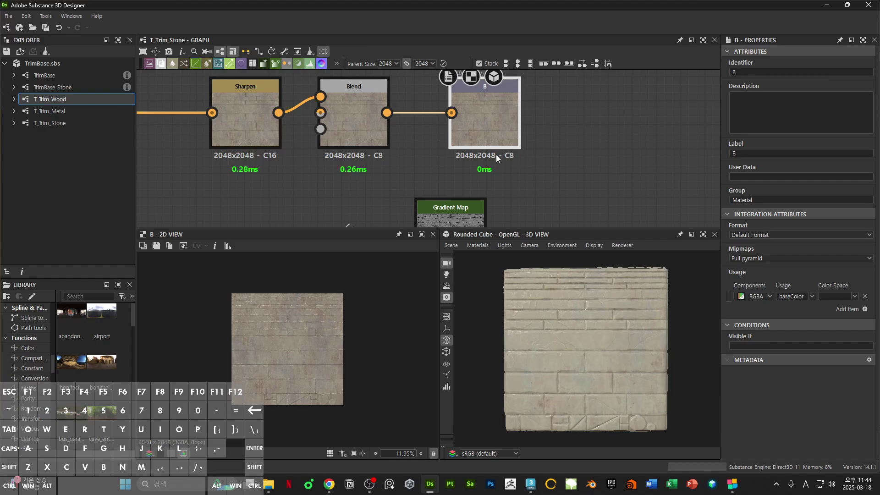
Step: Preview the Blend nodes of the base colour, M and normal branches of the T_Trim_Stone graph in the 2D view
scroll(436, 150, "down", 5)
double_click(411, 134)
middle_click_drag(594, 224, 516, 148)
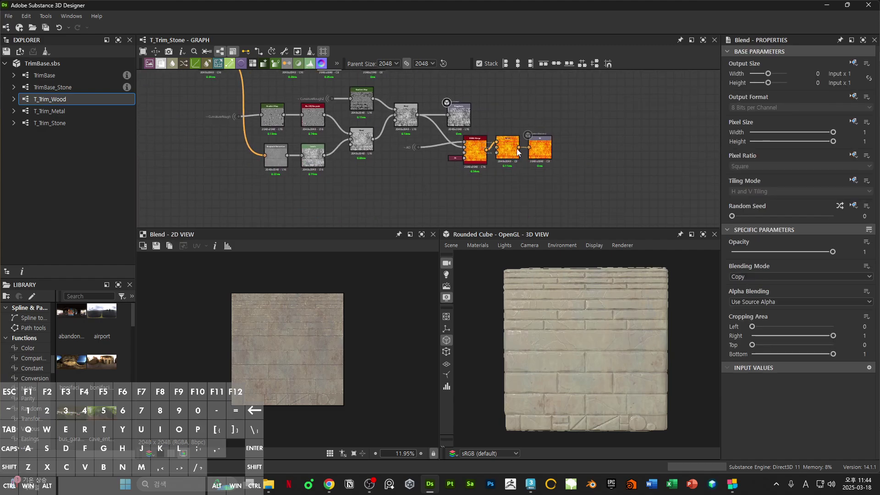
scroll(516, 149, "up", 5)
double_click(505, 149)
scroll(517, 151, "down", 10)
middle_click_drag(447, 156, 633, 170)
middle_click_drag(304, 157, 395, 153)
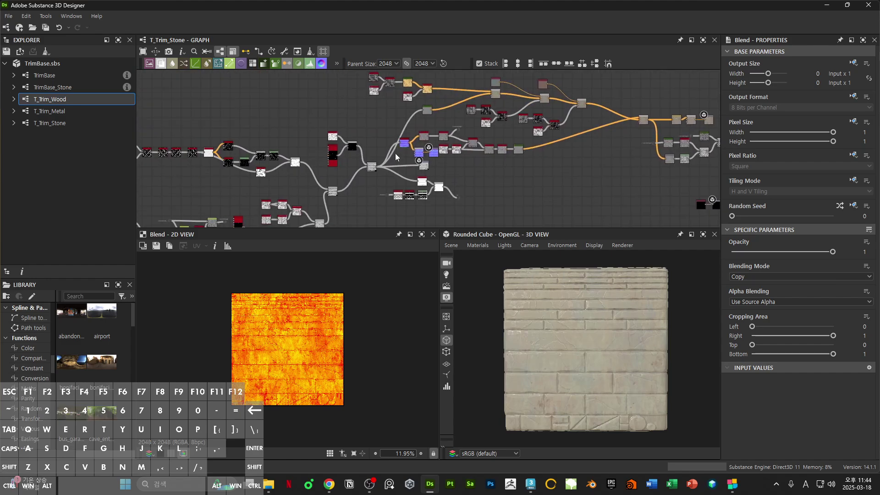
scroll(395, 153, "up", 5)
double_click(450, 150)
scroll(450, 150, "down", 5)
scroll(484, 130, "up", 3)
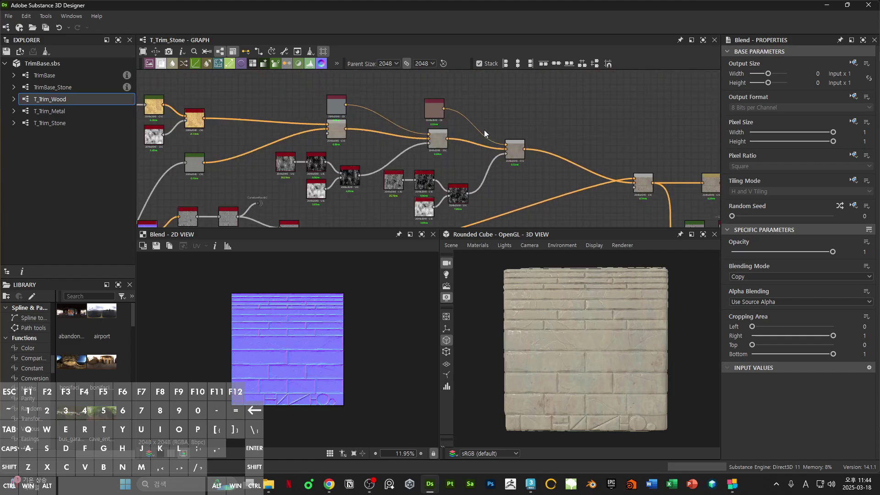
Step: Return to the base colour output B in the 2D view, then deselect it to show the graph's own properties
scroll(484, 130, "up", 2)
middle_click_drag(378, 128, 482, 104)
scroll(482, 104, "up", 3)
double_click(481, 121)
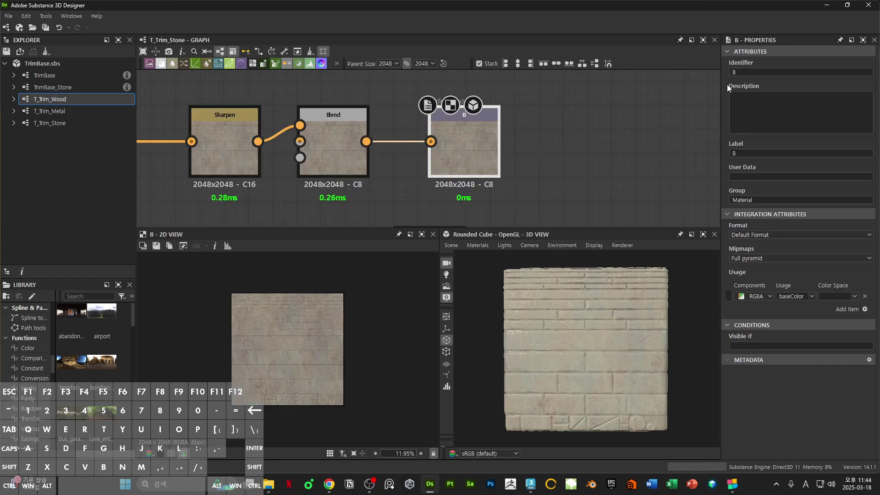
scroll(538, 92, "down", 3)
scroll(538, 93, "down", 3)
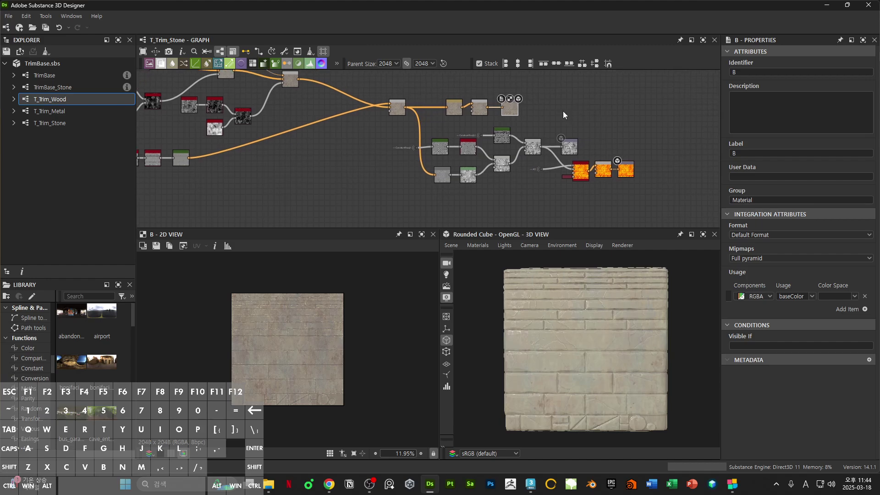
left_click(563, 112)
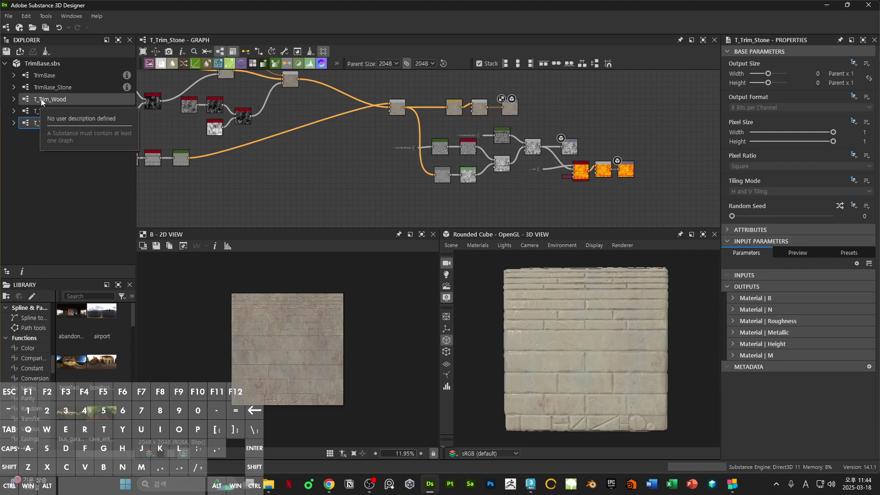
Step: Set up the T_Trim_Wood output export with roughness, metallic and height excluded and the format set to Portable Network Graphics (*.png)
left_click(44, 139)
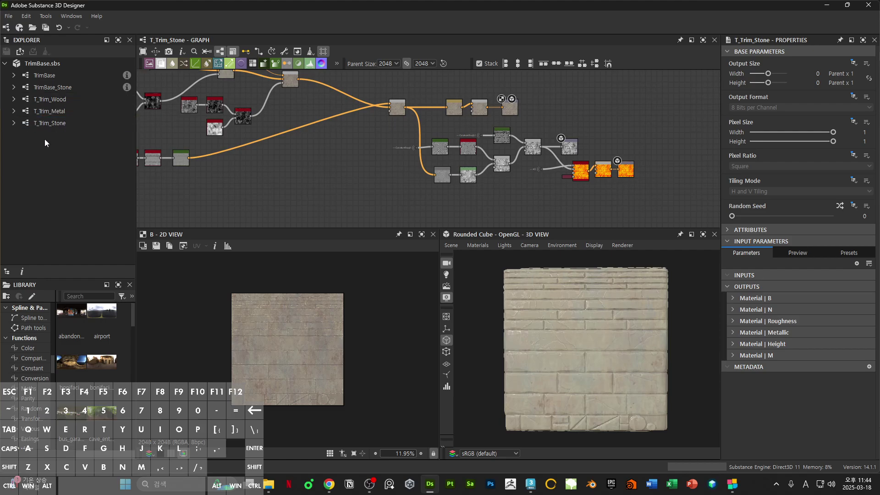
right_click(40, 99)
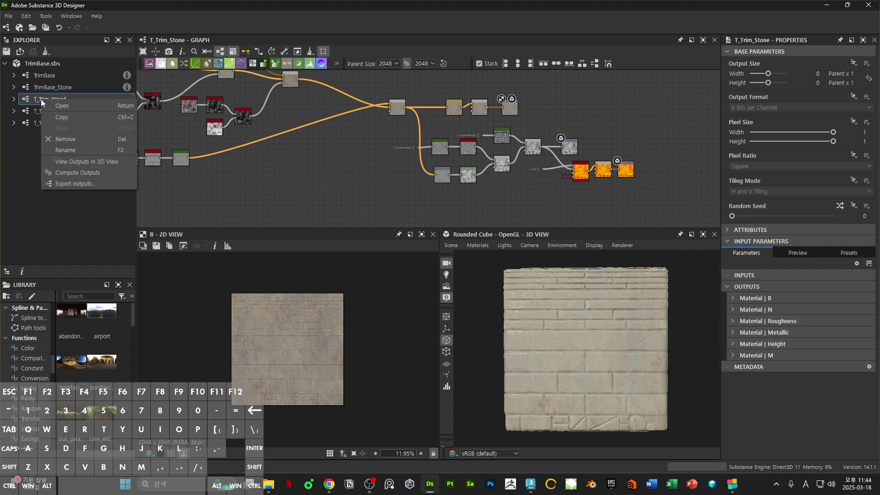
left_click(64, 184)
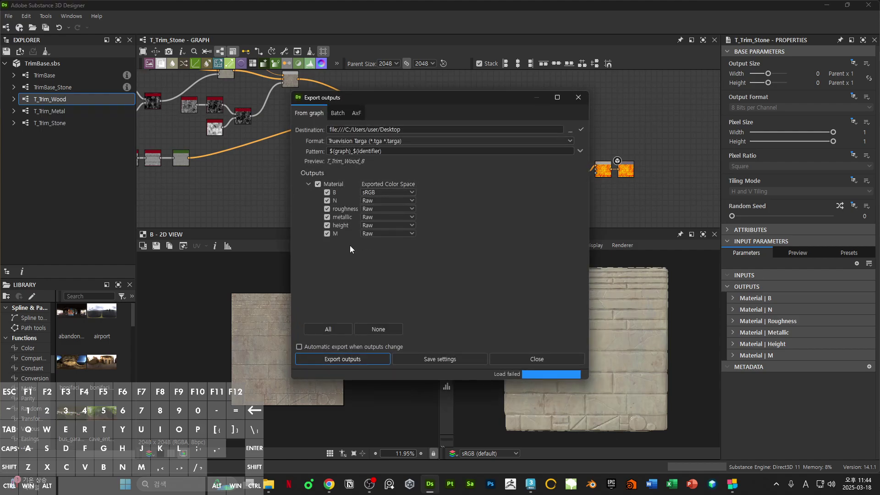
left_click(344, 234)
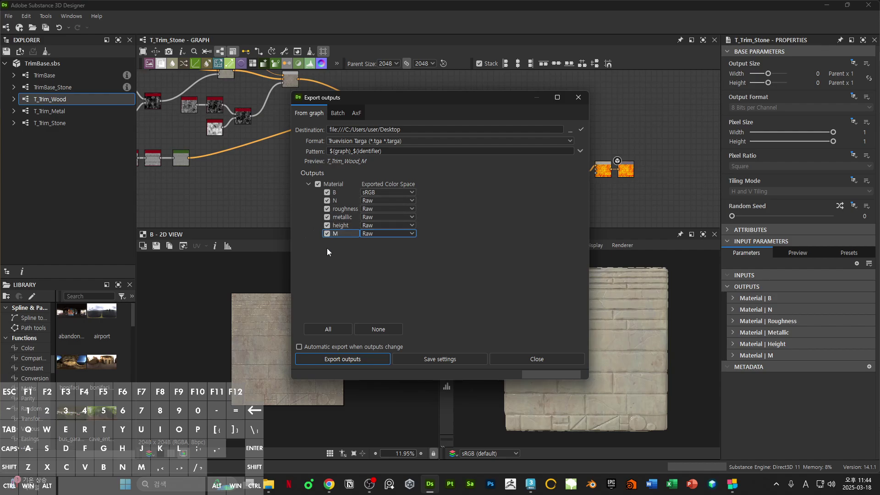
left_click(328, 209)
left_click(328, 217)
left_click(327, 225)
left_click(354, 142)
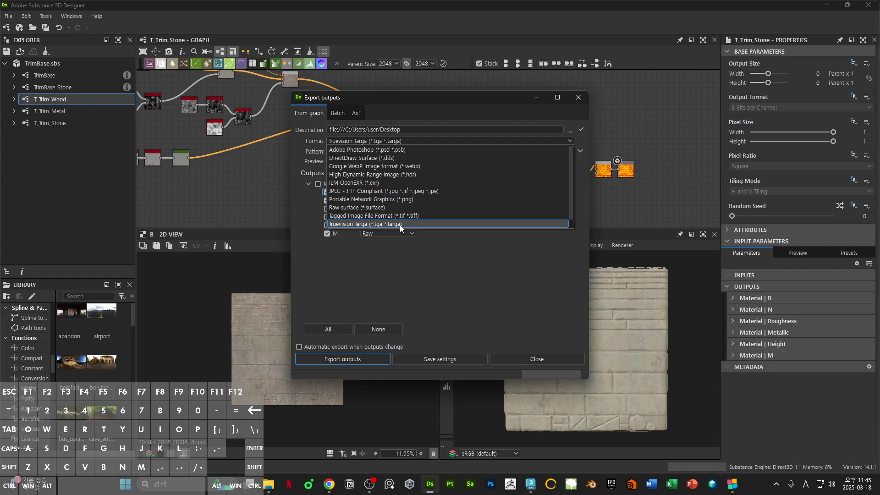
scroll(399, 220, "down", 1)
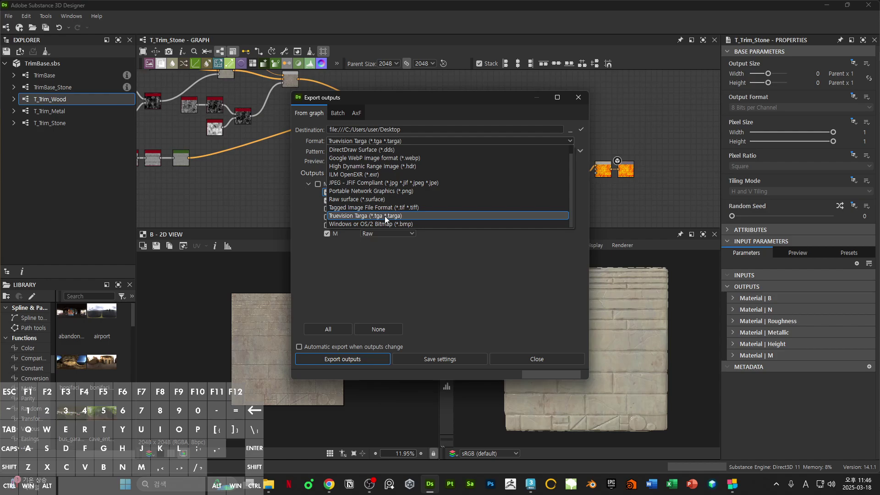
left_click(393, 191)
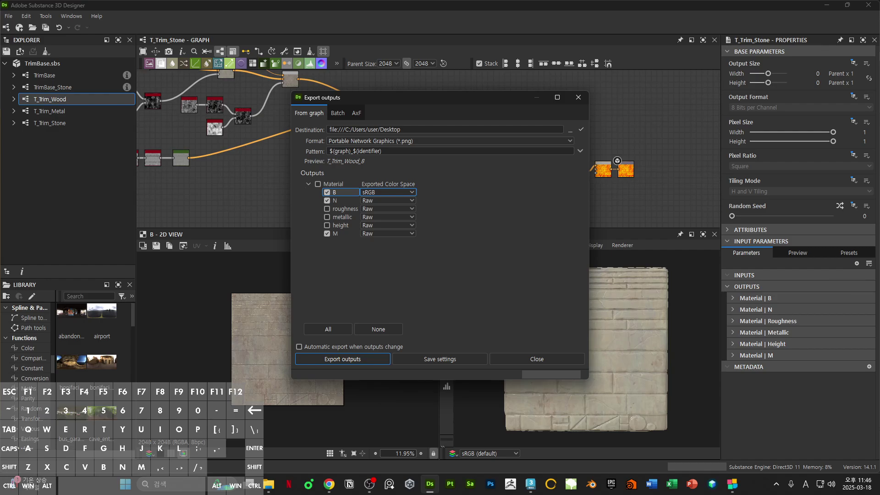
Step: Set the destination to file:///C:/Users/user/Desktop/Torch3d, export the T_Trim_Wood outputs and close the export dialog
left_click(435, 130)
type("/Torch3d")
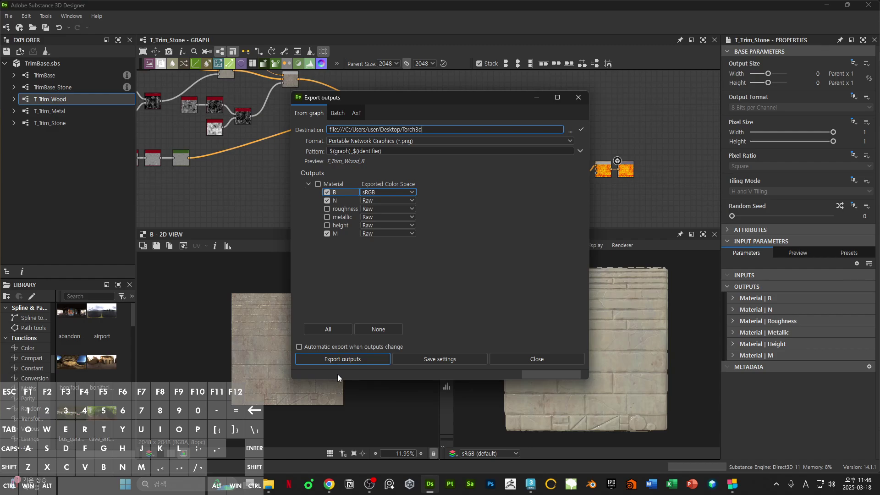
left_click(354, 361)
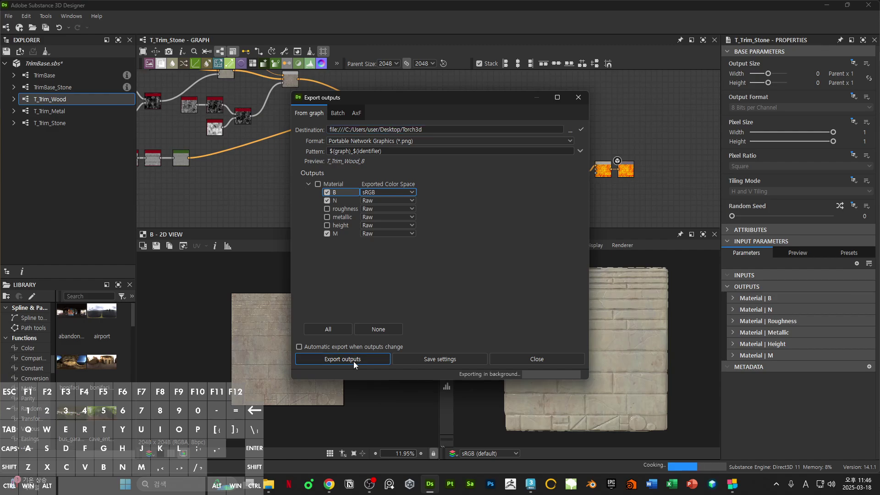
left_click(527, 355)
Step: Export the B and N outputs of T_Trim_Metal as PNG files into the Torch3d folder on the desktop
right_click(52, 111)
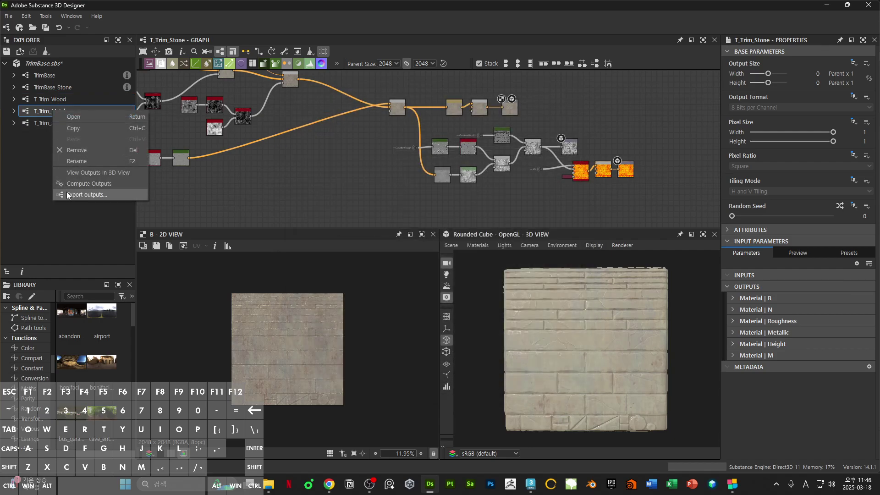
left_click(87, 194)
left_click(571, 131)
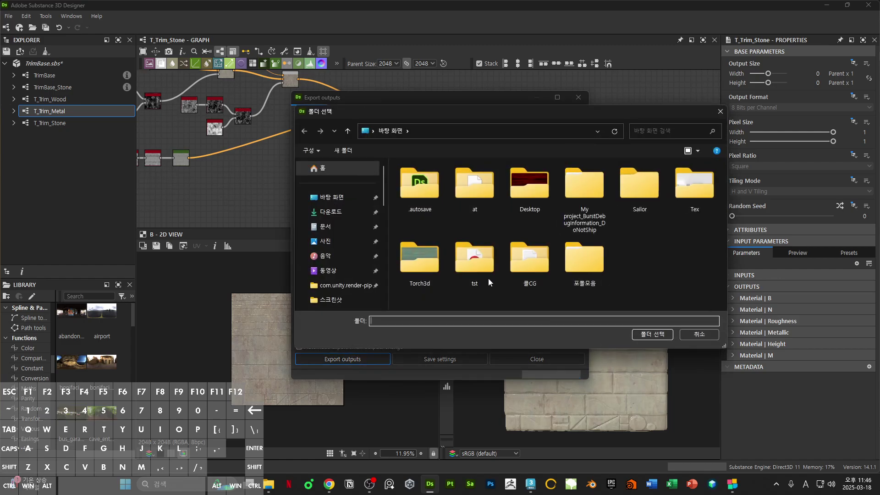
double_click(414, 271)
left_click(656, 333)
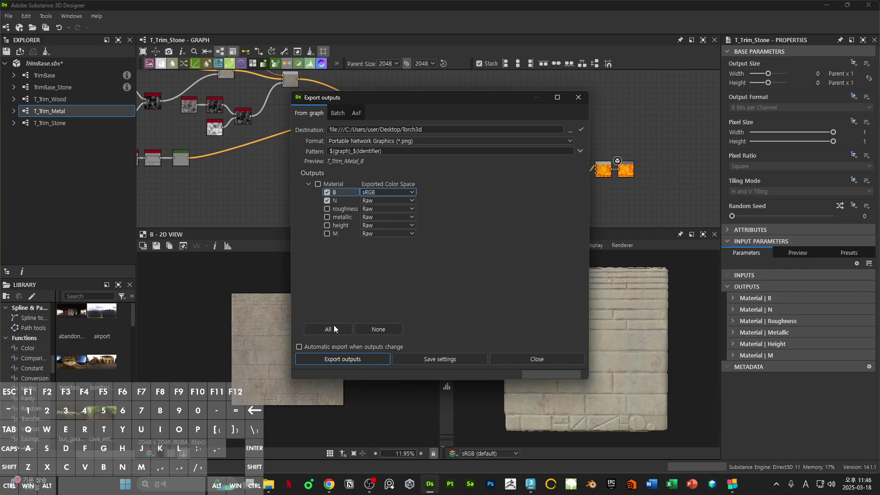
left_click(336, 359)
left_click(529, 358)
Step: Export only the B, N and M outputs of T_Trim_Stone as PNG files into the Torch3d folder
left_click(50, 120)
right_click(50, 120)
left_click(83, 204)
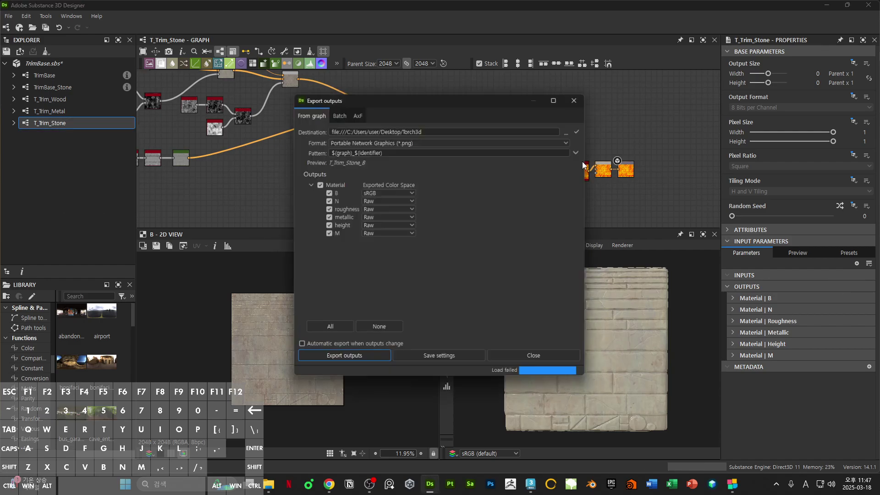
left_click(327, 210)
left_click(327, 209)
left_click(328, 217)
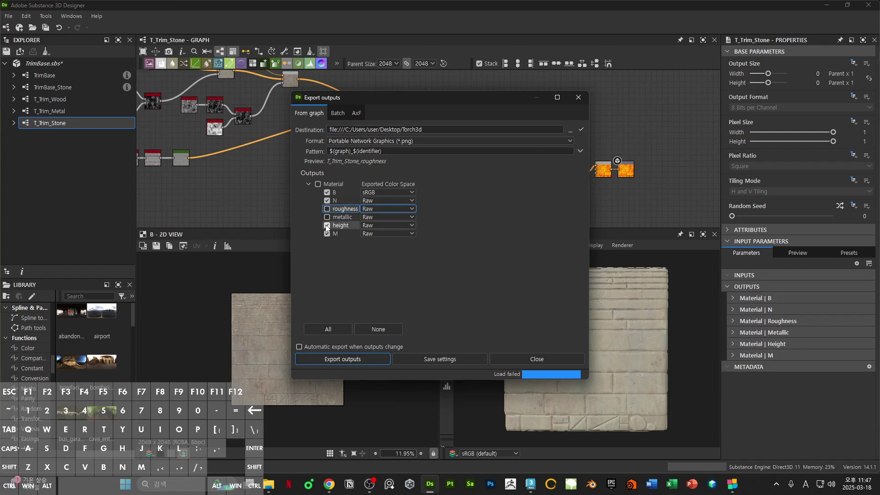
left_click(327, 225)
left_click(348, 359)
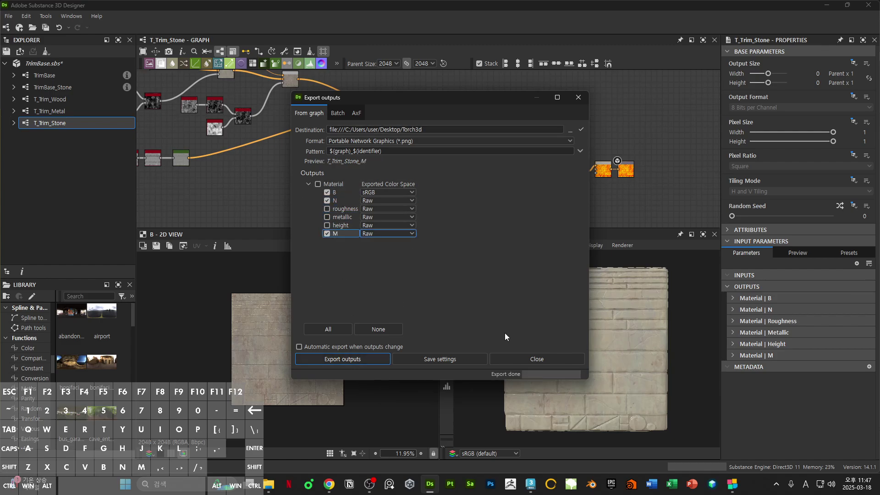
left_click(511, 361)
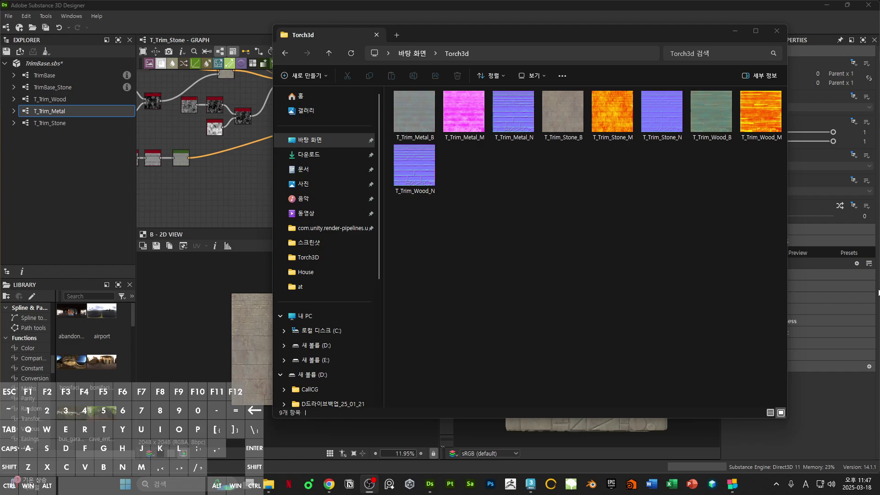
Step: Examine the exported trim textures in the Torch3d folder one after another, starting with T_Trim_Metal_B, and close the image viewer
left_click(608, 238)
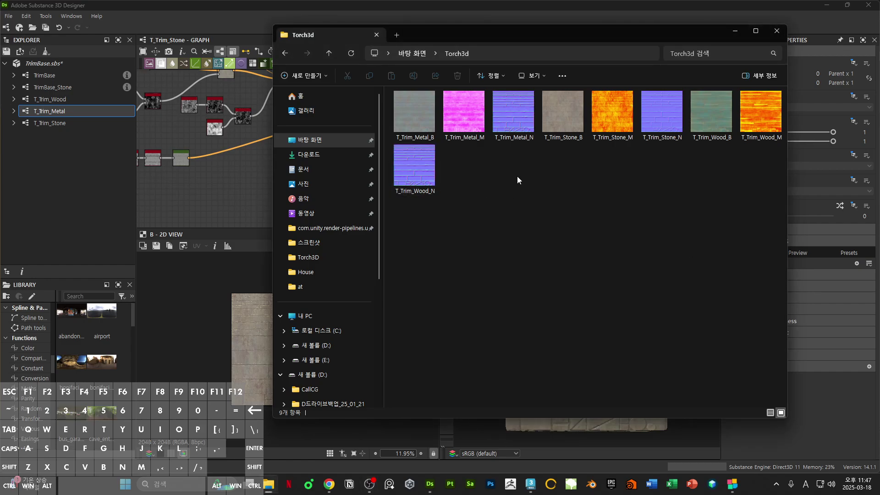
double_click(411, 128)
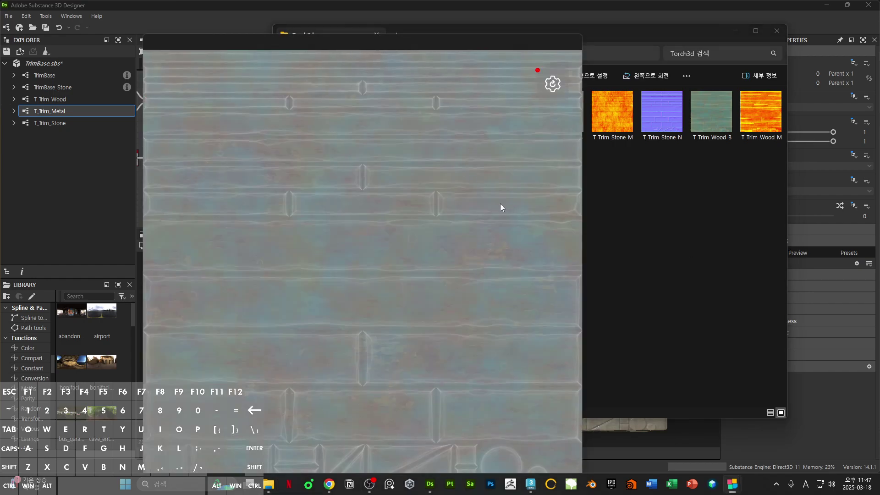
key("Right")
key("Right")
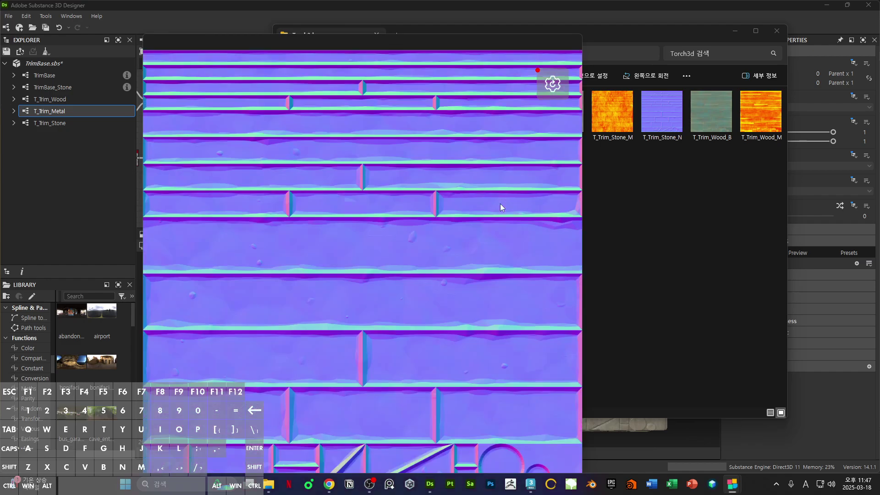
key("Right")
key("Right")
key("Right")
key("Right")
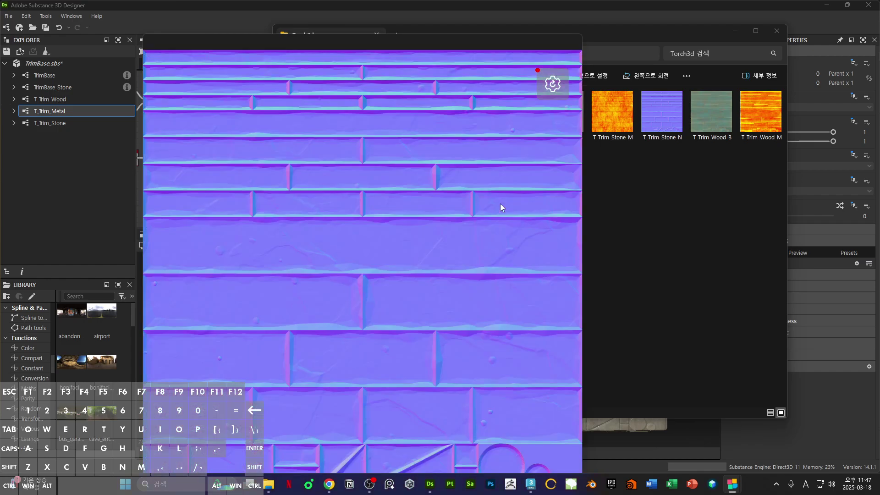
key("Right")
key("Right")
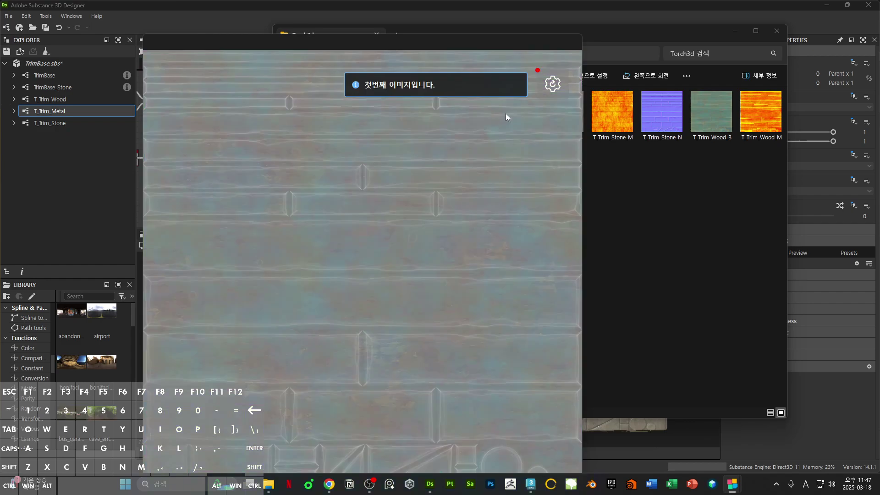
left_click(572, 40)
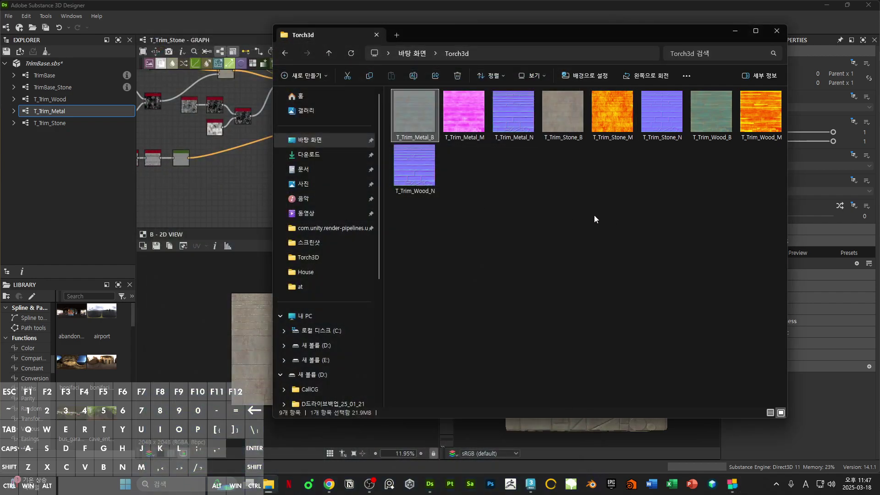
Step: Switch to 3ds Max with the SM_House.max house scene
left_click(531, 483)
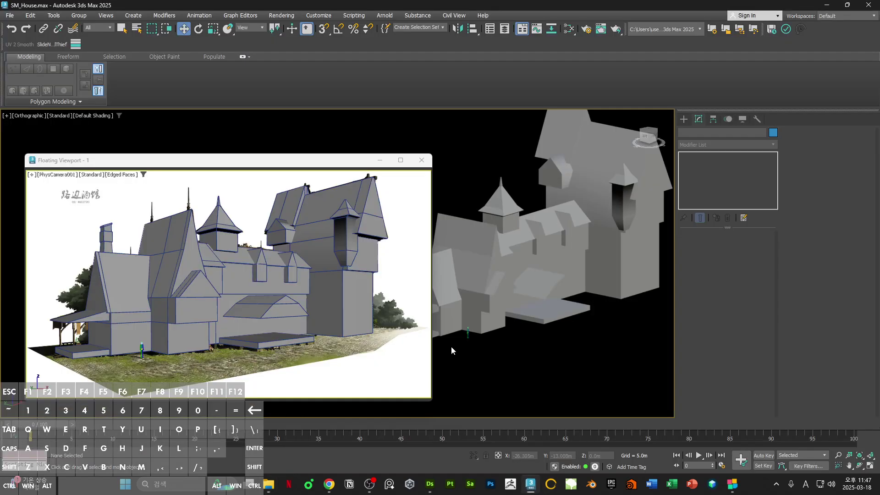
mouse_move(535, 341)
middle_mouse_down("alt")
mouse_move(537, 357)
mouse_move(527, 354)
middle_mouse_up("alt")
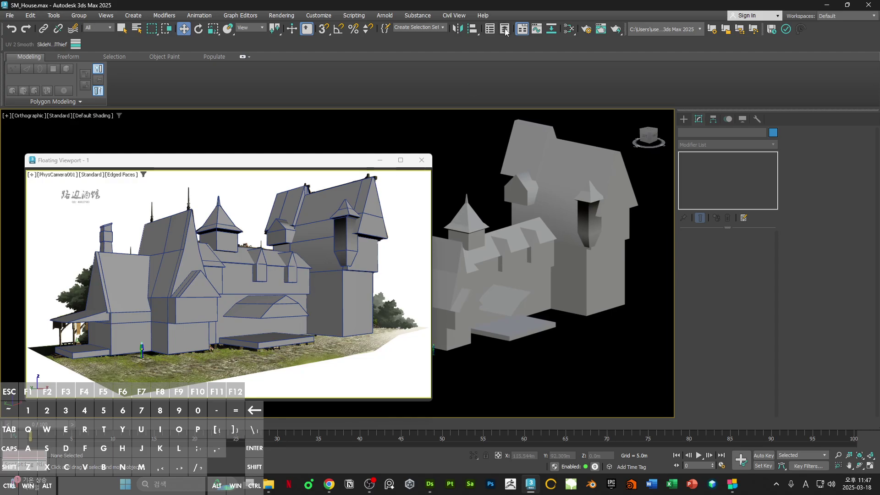
Step: Open the Slate Material Editor, place its window fully on screen and find free space below the existing materials
left_click(567, 33)
left_click_drag(566, 32, 676, 56)
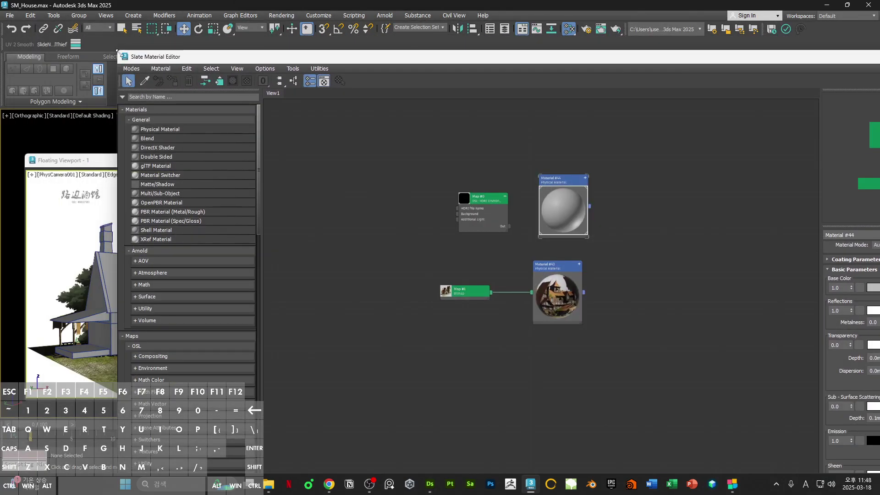
left_click_drag(228, 59, 299, 73)
scroll(415, 175, "down", 3)
scroll(550, 217, "down", 5)
scroll(550, 217, "up", 3)
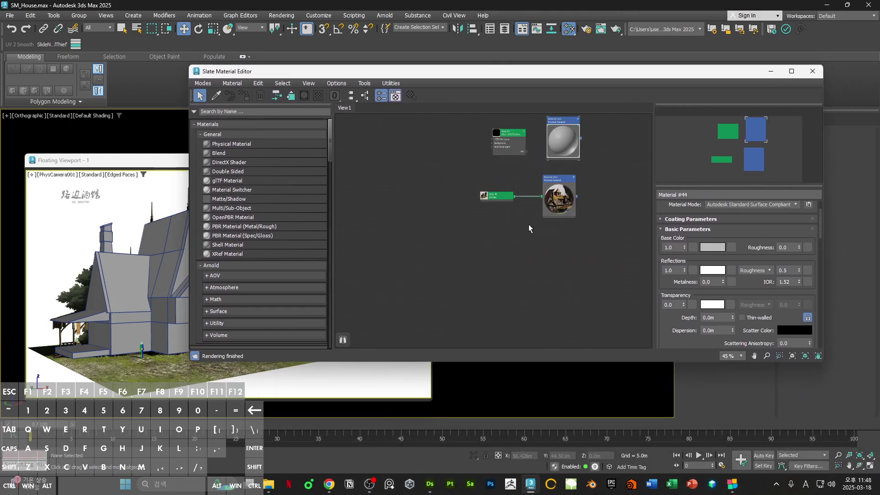
middle_click_drag(491, 206, 479, 240)
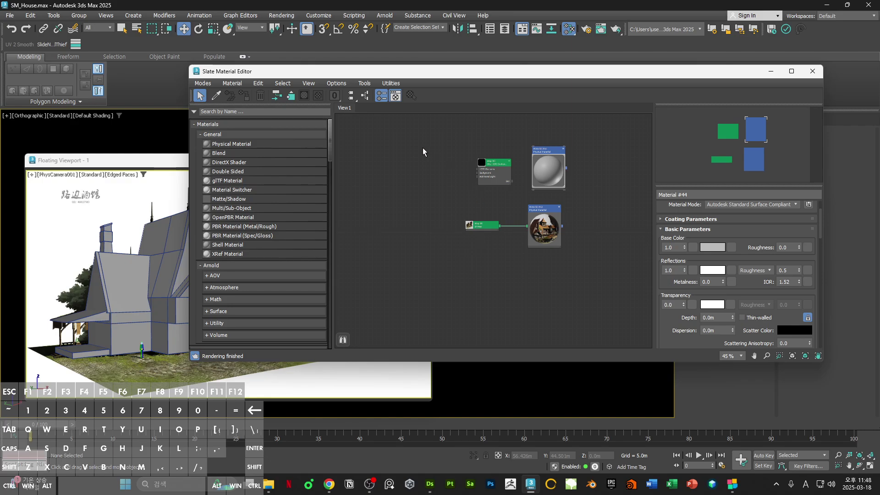
middle_click_drag(570, 219, 585, 168)
left_click(520, 222)
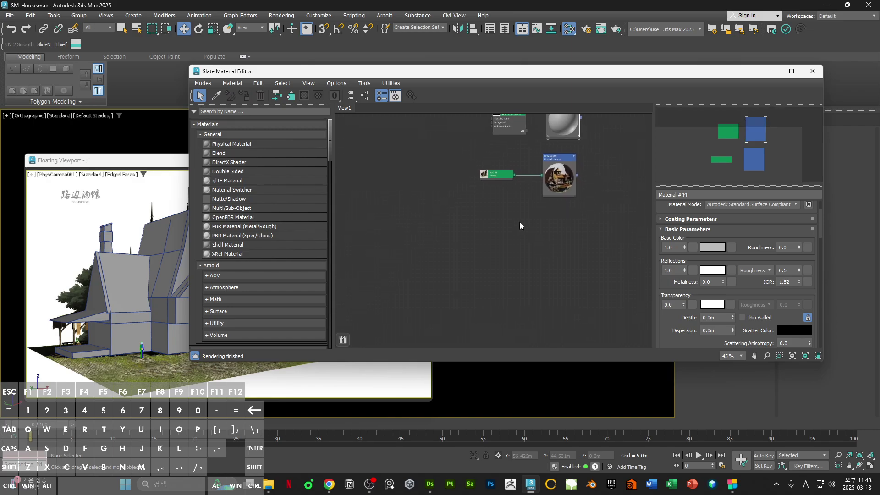
middle_click_drag(517, 221, 549, 204)
Step: Bring all nine T_Trim metal, stone and wood textures from the Torch3d folder into the material graph as bitmaps
left_click(269, 483)
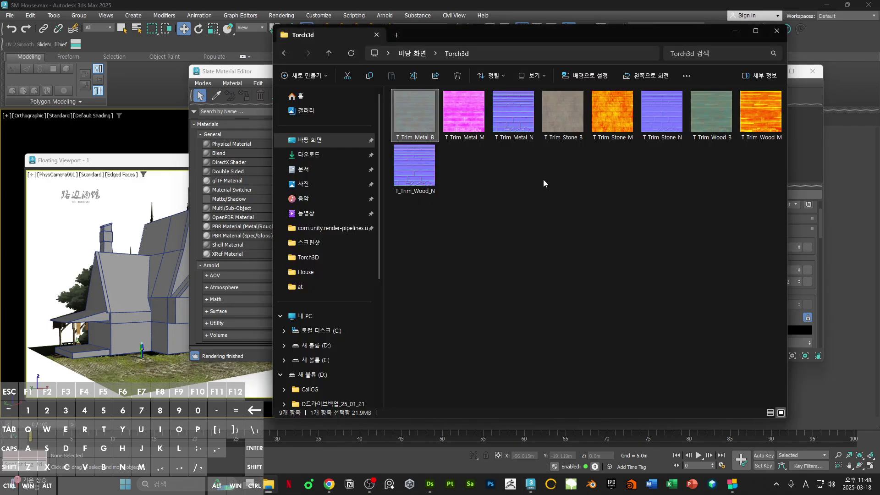
left_click_drag(603, 40, 304, 36)
left_click(118, 170)
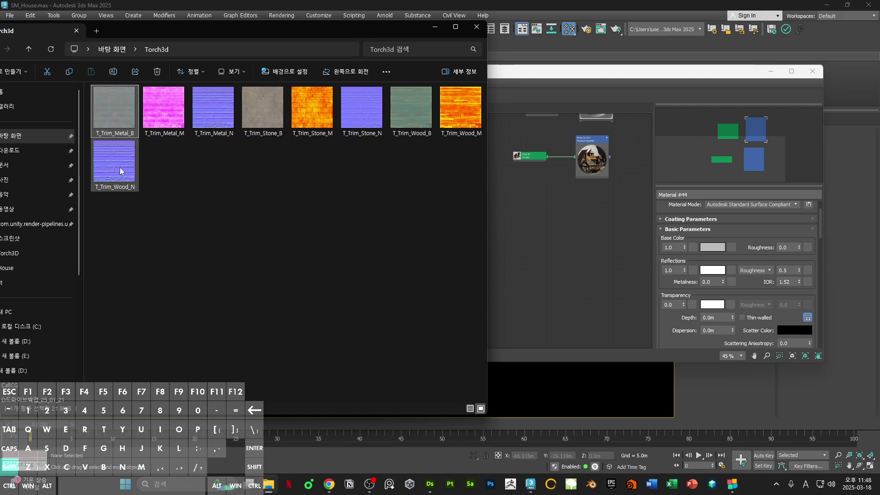
left_click_drag(117, 173, 564, 221)
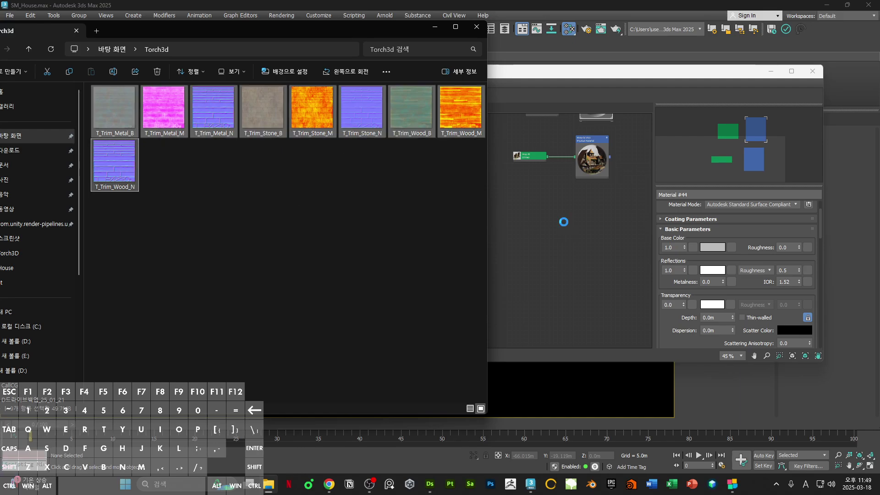
left_click(434, 27)
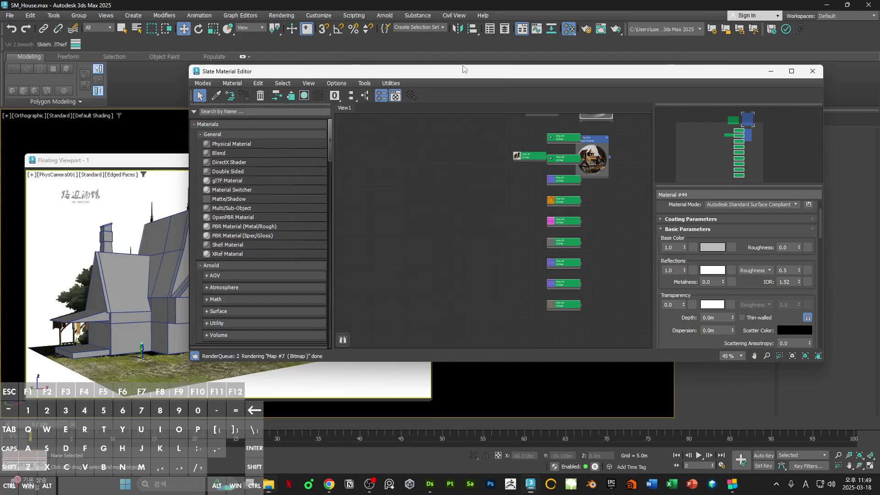
Step: Move the nine new bitmap nodes clear of the existing material and line them up as a column beneath it
left_click_drag(556, 124, 435, 337)
left_click(561, 253)
middle_click_drag(560, 253, 549, 227)
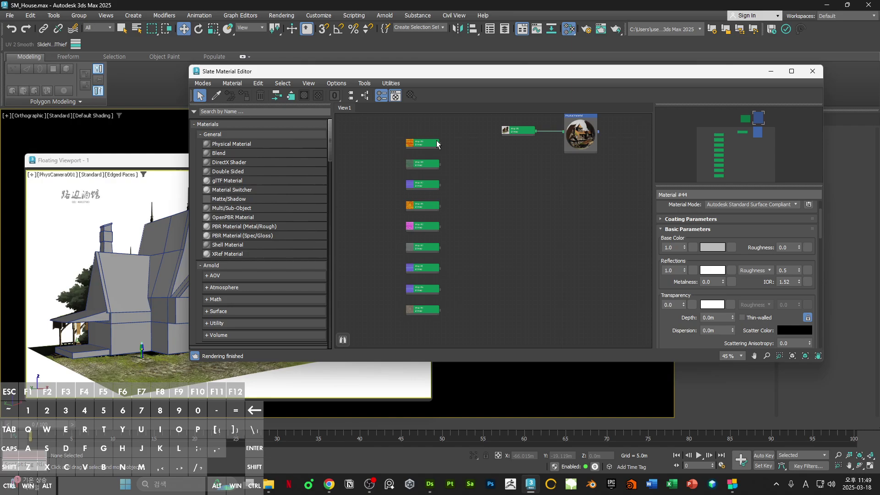
left_click_drag(426, 209, 520, 242)
left_click(576, 237)
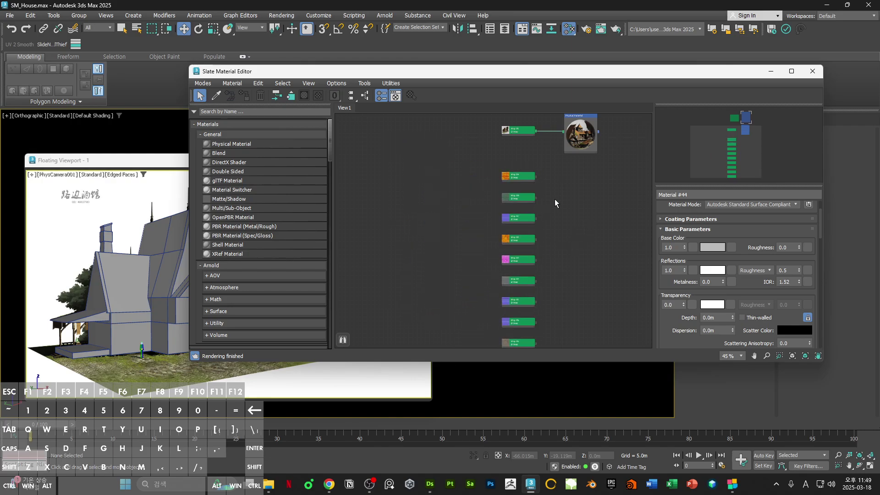
scroll(552, 189, "up", 6)
middle_click_drag(533, 215, 555, 201)
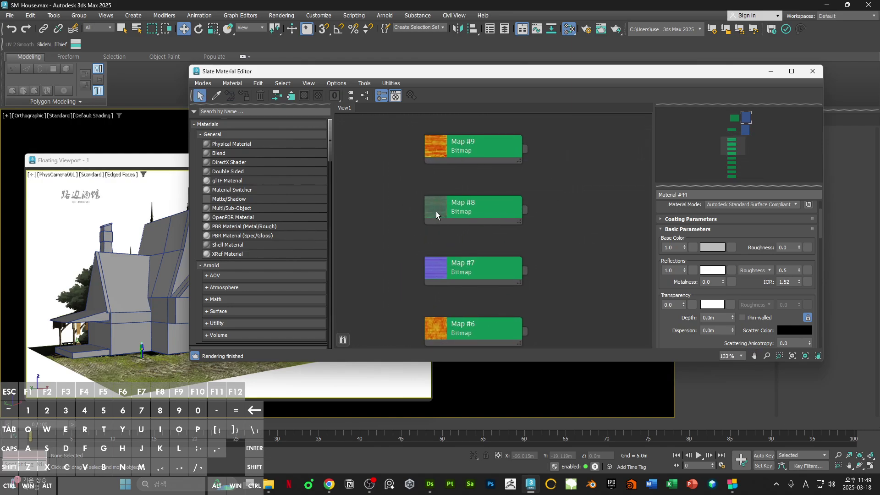
Step: Enlarge the previews of Map #8 (T_Trim_Wood_B) and Map #7 (T_Trim_Stone_N) and pull both nodes out of the bitmap column
double_click(436, 211)
left_click_drag(464, 251, 399, 196)
middle_click_drag(458, 238, 532, 196)
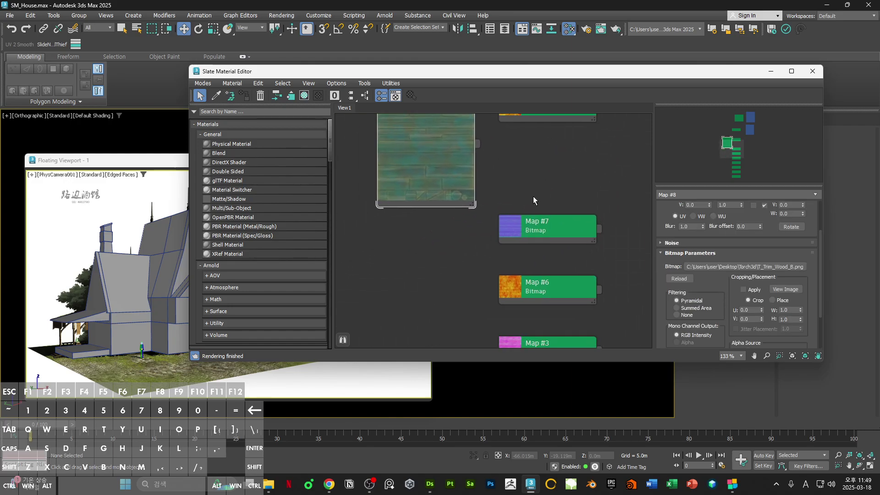
scroll(533, 197, "down", 1)
left_click_drag(527, 220, 435, 251)
double_click(426, 240)
scroll(478, 194, "down", 1)
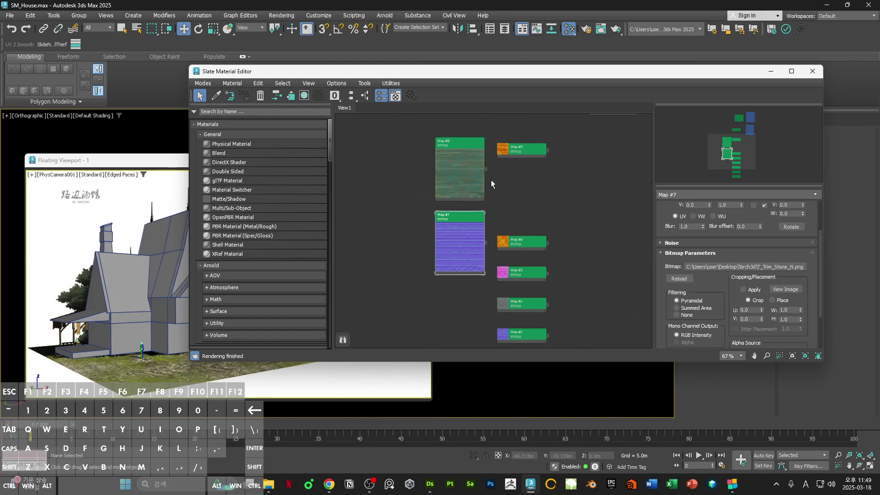
Step: Enlarge the preview of Map #9 (T_Trim_Wood_M) and place the node between Map #8 and Map #7
double_click(504, 148)
left_click_drag(467, 179, 461, 117)
left_click_drag(527, 181, 461, 186)
left_click_drag(460, 254, 449, 274)
middle_click_drag(491, 273, 475, 178)
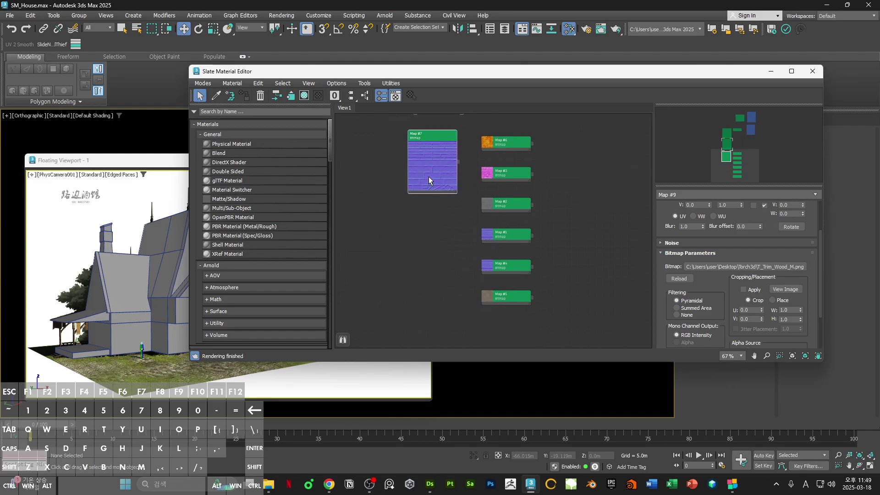
Step: Move the six remaining bitmap nodes down and away, and align the three enlarged maps in one column
left_click(472, 158)
scroll(480, 152, "down", 3)
left_click_drag(504, 210, 484, 135)
scroll(485, 134, "up", 3)
left_click_drag(493, 172, 382, 315)
left_click_drag(464, 240, 472, 237)
middle_click_drag(473, 225, 468, 301)
left_click_drag(427, 265, 433, 265)
middle_click_drag(490, 170, 478, 224)
Step: Move the group of three enlarged maps together to the free area beneath the existing bitmap material
left_click_drag(372, 134, 417, 308)
middle_click_drag(419, 310, 425, 236)
left_click_drag(425, 236, 489, 291)
scroll(469, 257, "down", 1)
middle_click_drag(543, 216, 480, 234)
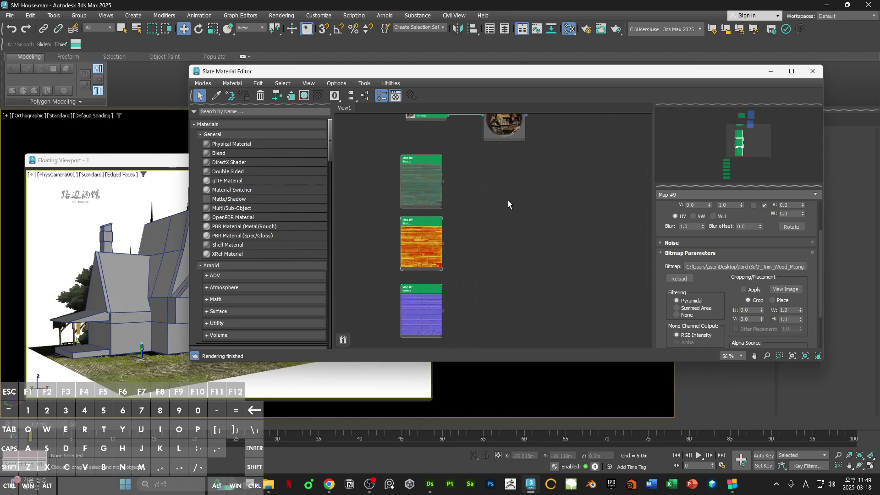
middle_click_drag(507, 201, 514, 182)
left_click(517, 178)
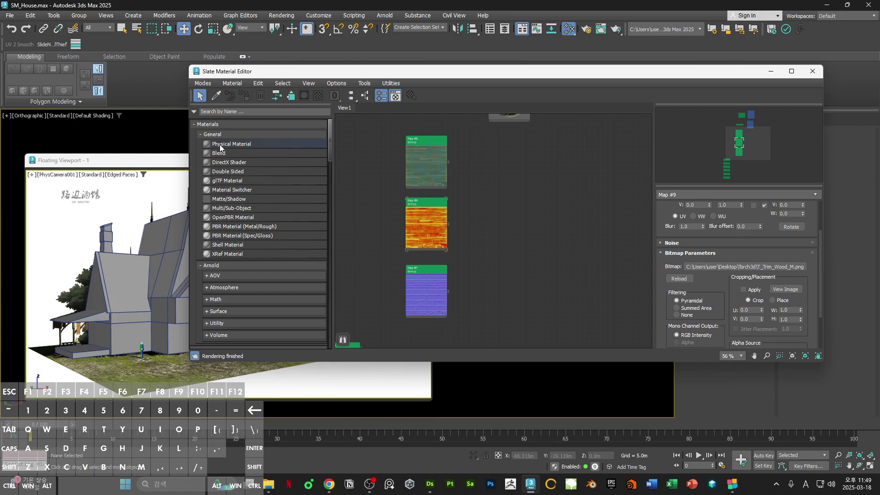
Step: Add a Physical Material beside the three enlarged maps, enlarge its preview and position the node next to them
left_click_drag(220, 146, 510, 165)
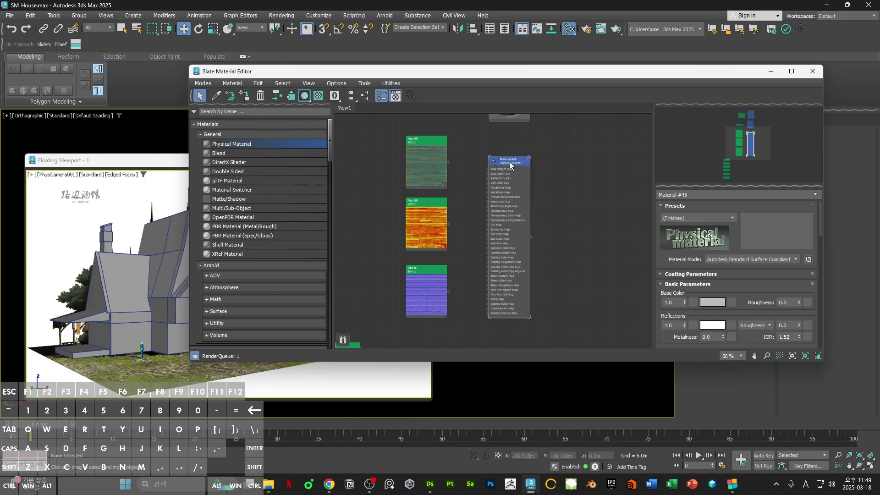
scroll(510, 165, "up", 3)
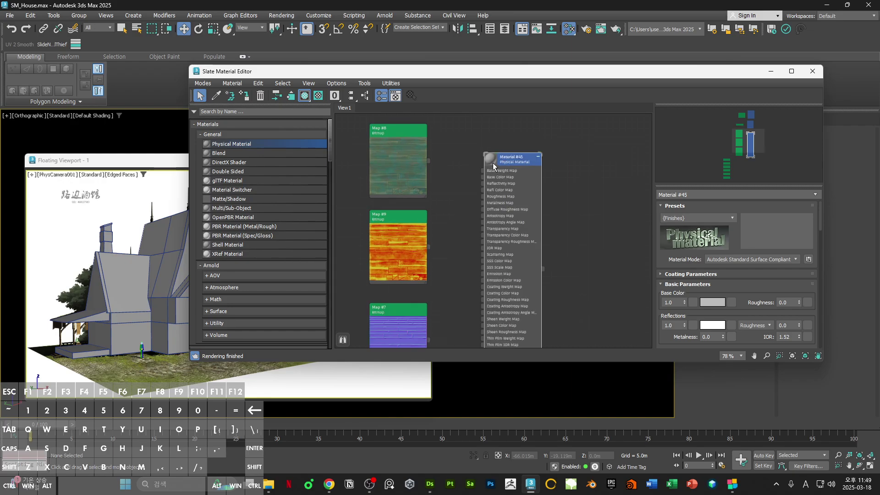
scroll(499, 167, "down", 3)
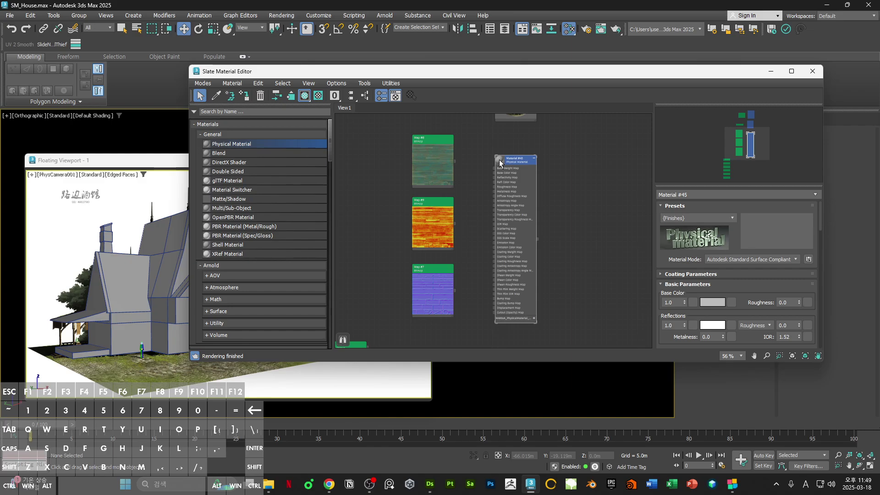
double_click(499, 160)
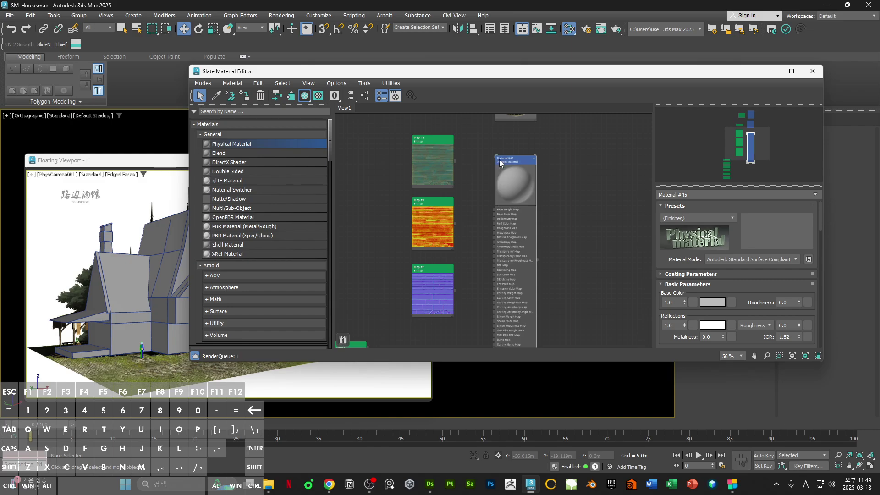
left_click_drag(516, 167, 531, 178)
middle_click_drag(563, 186, 538, 184)
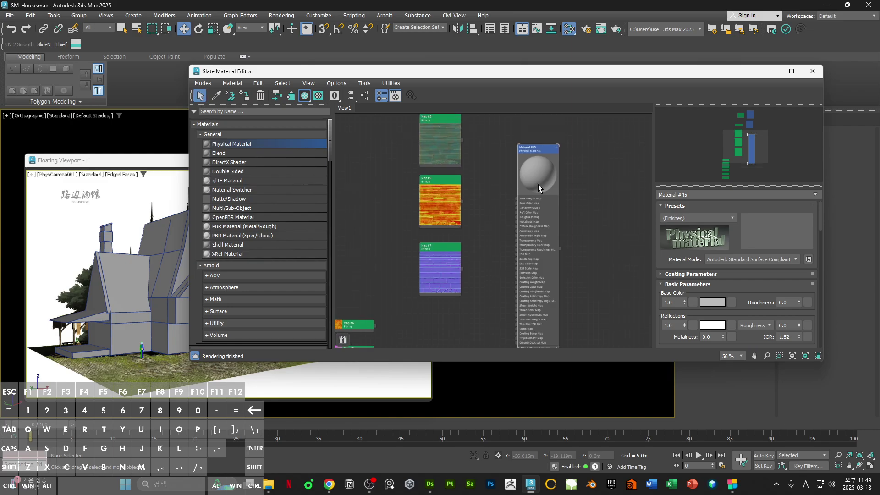
left_click_drag(538, 184, 540, 147)
middle_click_drag(540, 147, 544, 169)
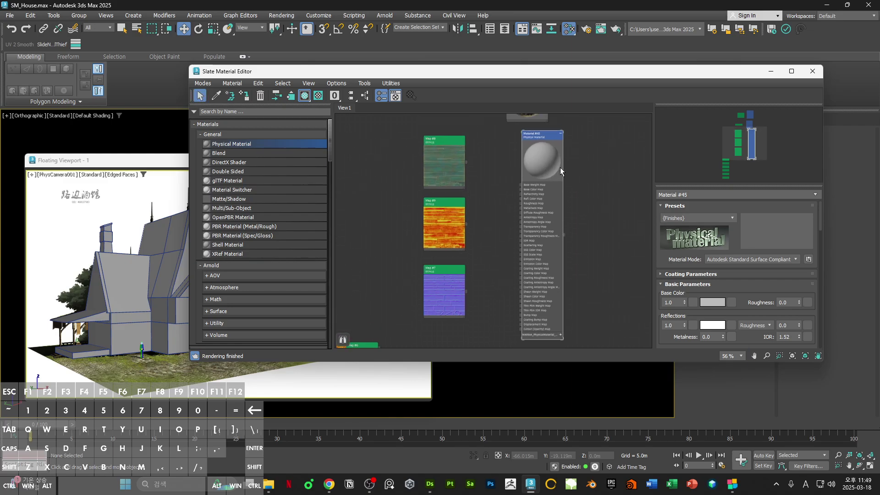
Step: Collapse the new Physical Material's input slots and move the node level with the middle map
left_click(561, 135)
scroll(547, 197, "up", 3)
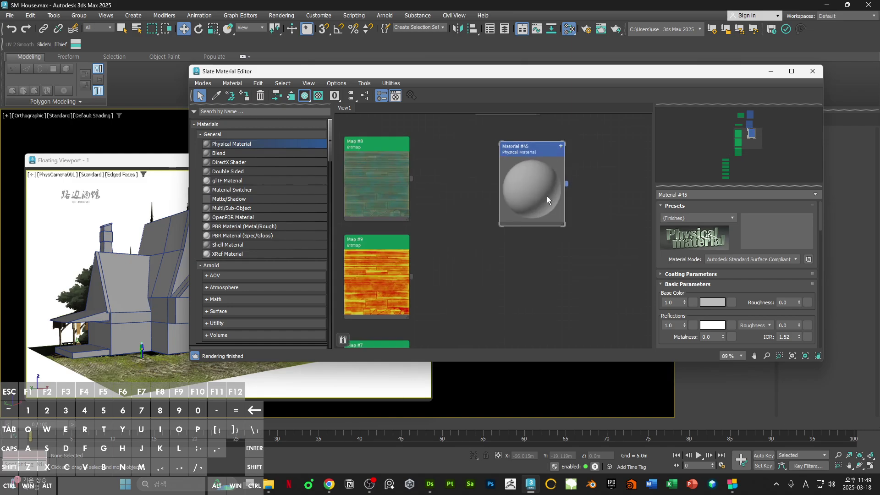
left_click_drag(546, 197, 540, 245)
scroll(540, 245, "down", 1)
scroll(539, 245, "down", 1)
mouse_move(540, 245)
middle_mouse_down()
mouse_move(538, 266)
mouse_move(538, 243)
middle_mouse_up()
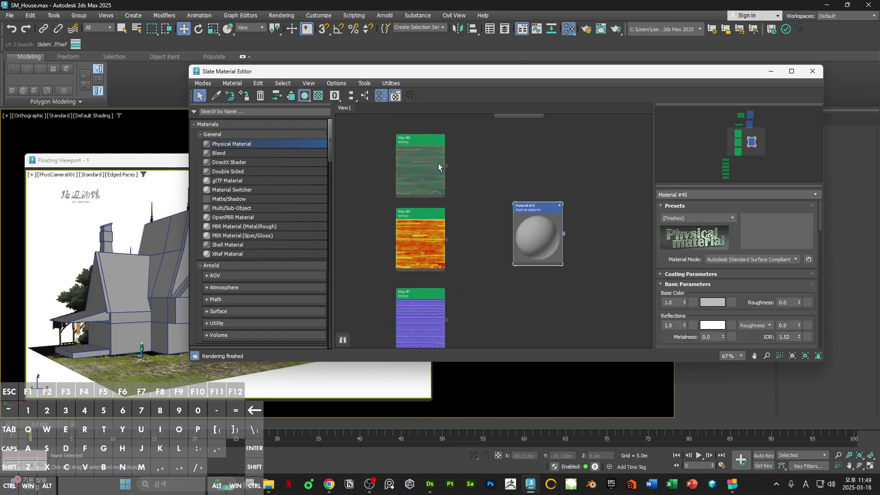
Step: Connect Map #8 (T_Trim_Wood_B) to the Base Color Map input of the new Physical Material
left_click_drag(446, 165, 527, 248)
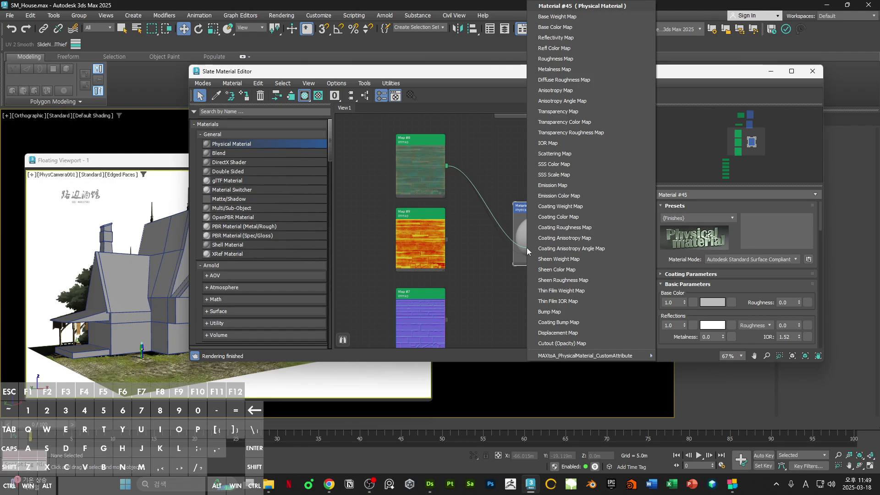
left_click(527, 247)
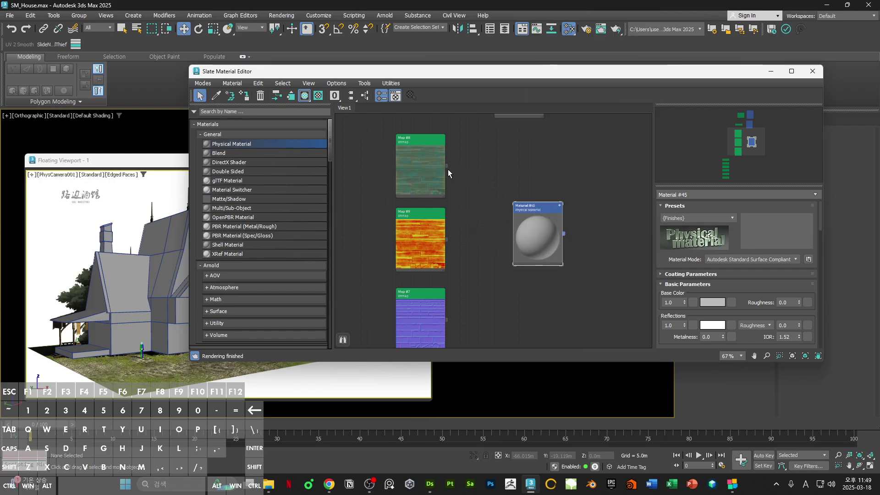
left_click_drag(447, 168, 529, 238)
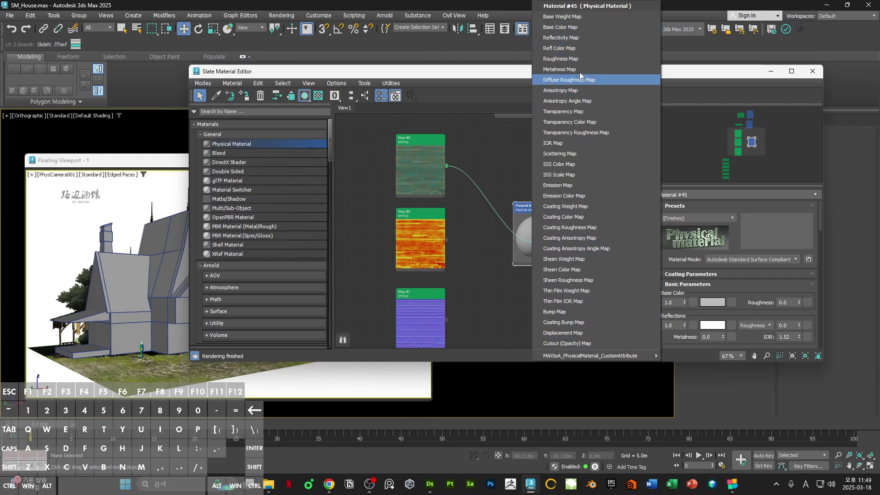
left_click(569, 27)
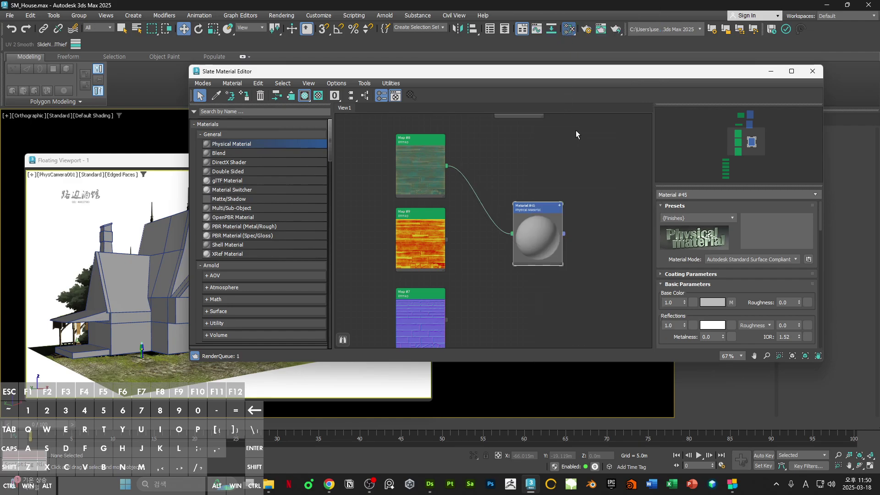
Step: Expand the new Physical Material's input slots and move the node farther away from the three maps
middle_click_drag(586, 255, 572, 238)
left_click(533, 210)
scroll(562, 222, "down", 5)
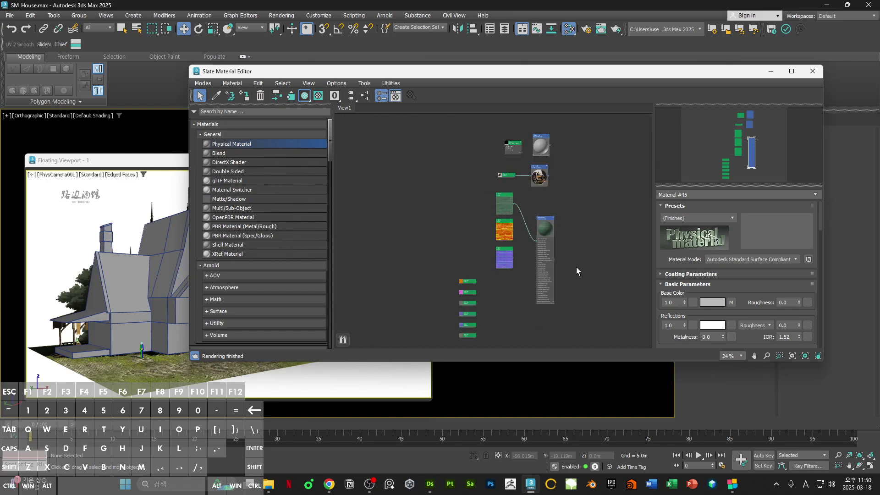
scroll(576, 267, "up", 3)
left_click_drag(549, 220, 591, 162)
scroll(560, 193, "up", 1)
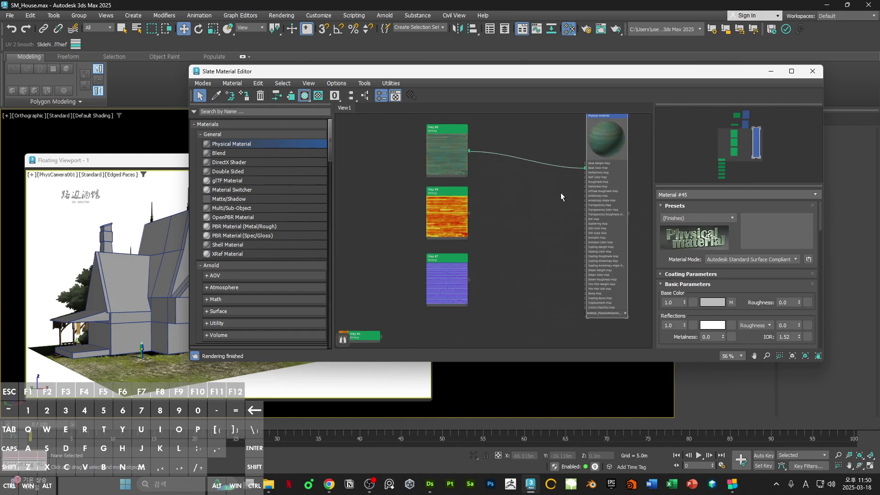
middle_click_drag(571, 193, 534, 232)
scroll(521, 206, "up", 1)
Step: Delete the connection between Map #8 and the Physical Material, and toggle the material's input slots closed and open again
left_click(488, 183)
key("Delete")
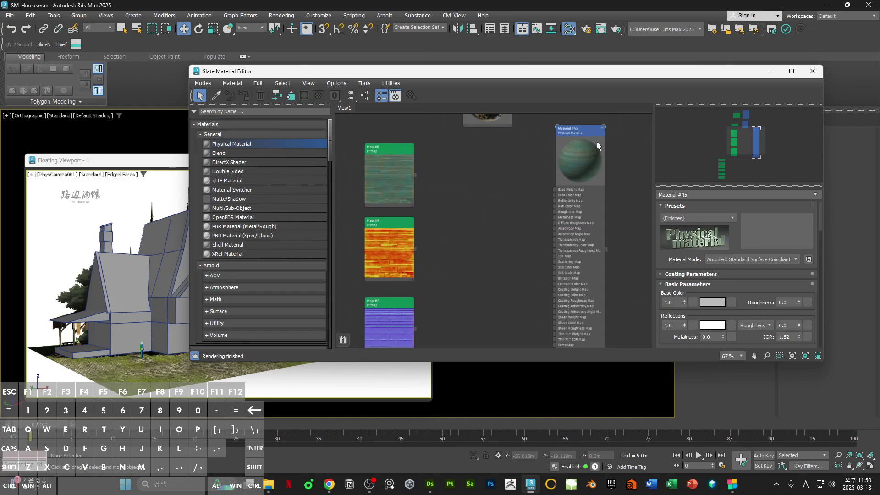
left_click(603, 131)
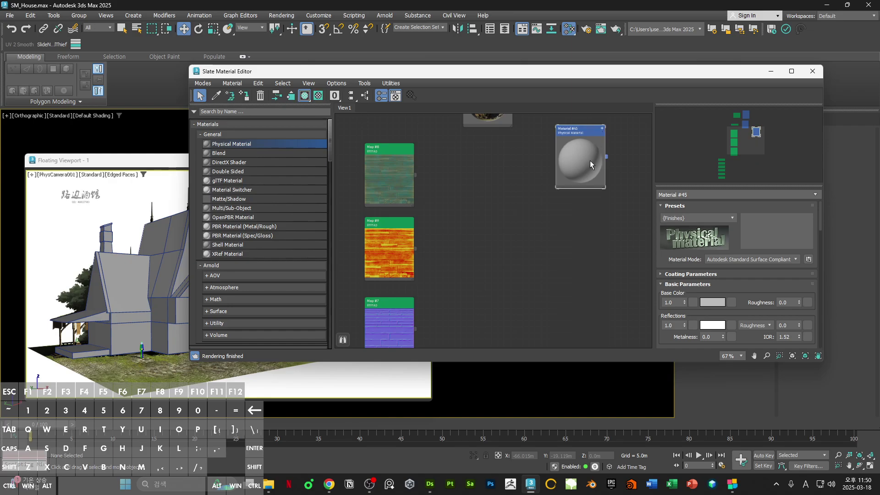
left_click(603, 129)
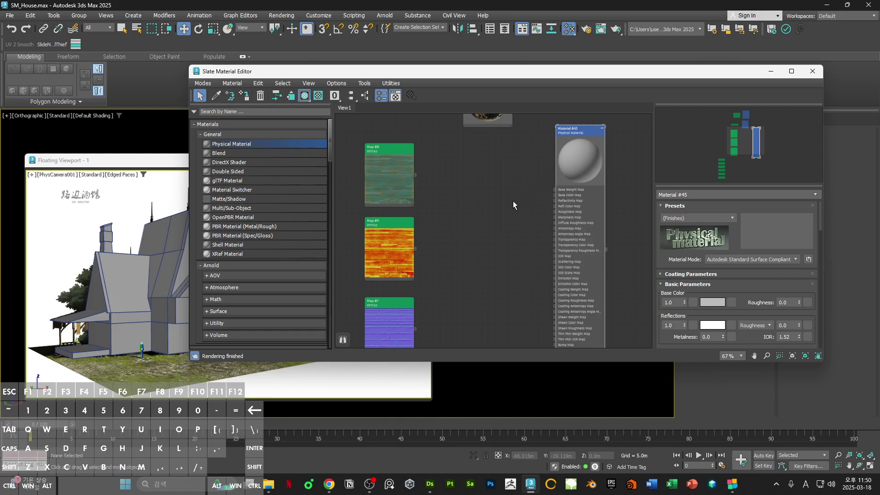
Step: Maximize the Slate Material Editor window to show the three maps and the whole Physical Material node
middle_click_drag(501, 197, 496, 183)
left_click(495, 182)
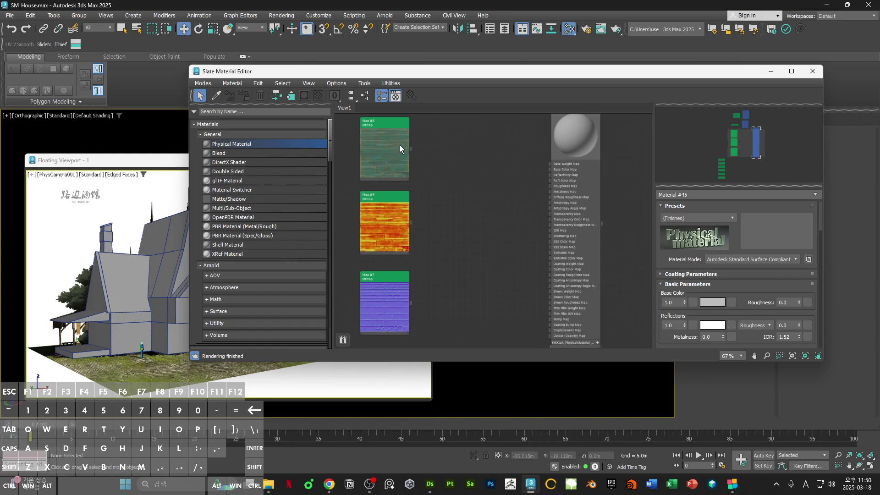
double_click(441, 71)
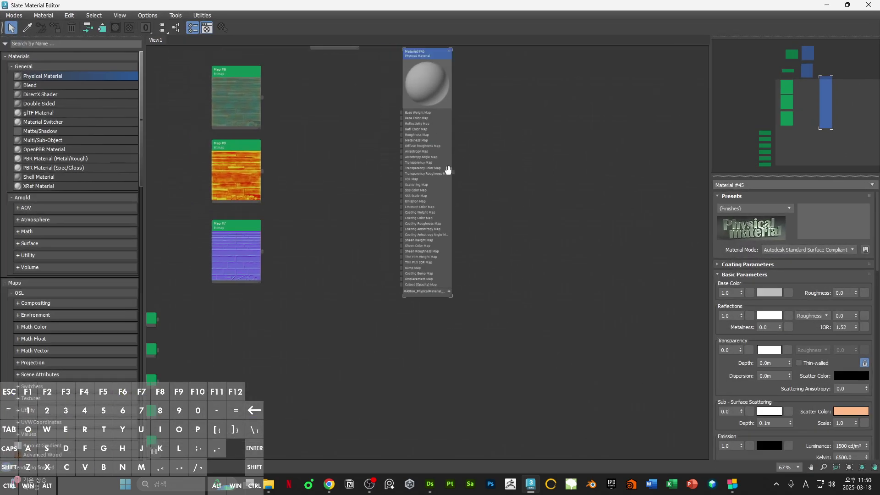
Step: Connect Map #8 (T_Trim_Wood_B) to the Base Color Map input of the Physical Material again
scroll(438, 172, "up", 2)
left_click(342, 155)
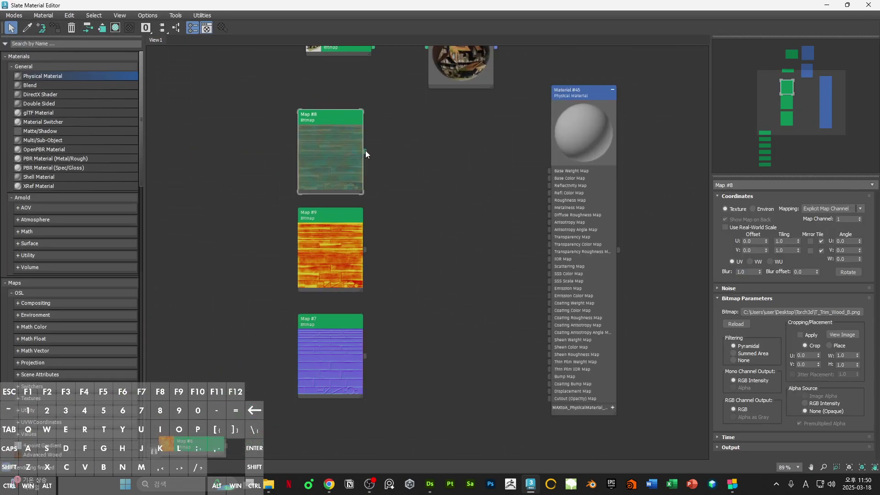
left_click_drag(365, 151, 549, 180)
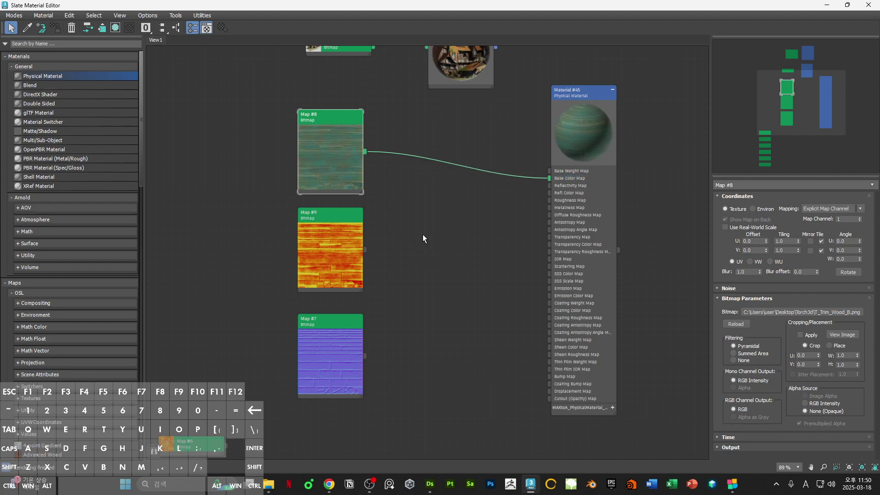
Step: Check the bitmap parameters of Map #9 and Map #7, and shift the Physical Material node slightly away from the maps
middle_click_drag(336, 263, 382, 232)
left_click(373, 231)
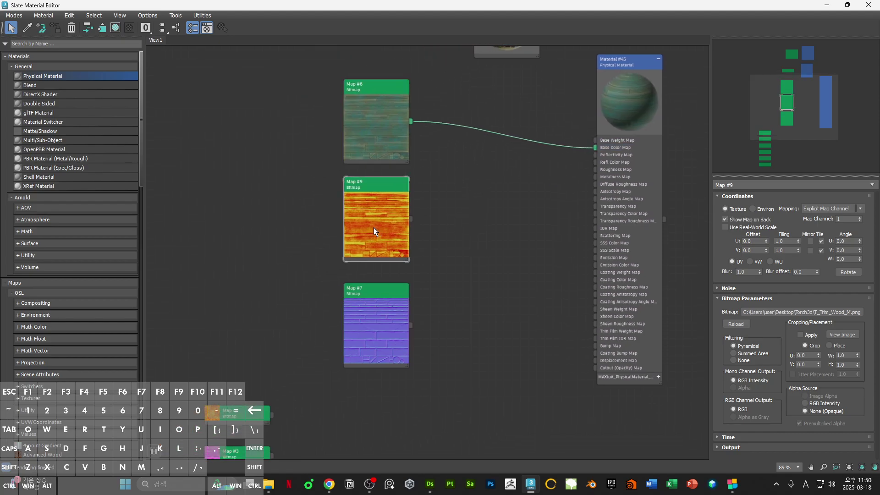
left_click(376, 325)
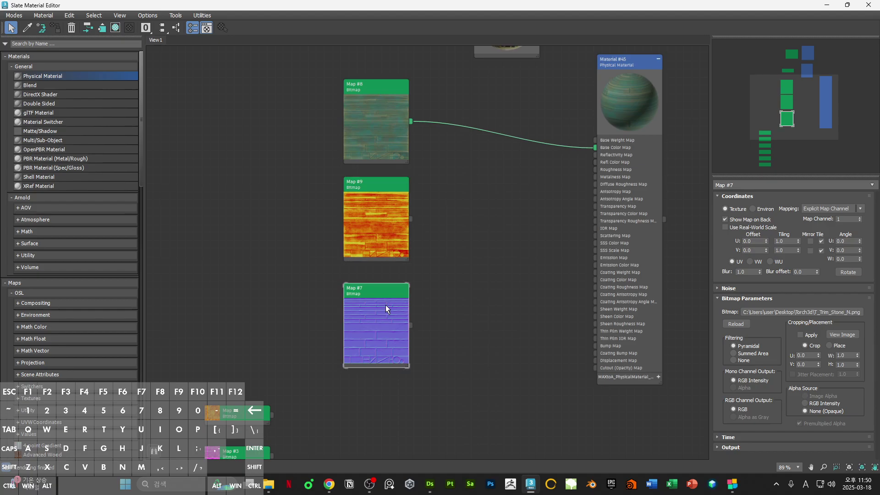
middle_click_drag(442, 300, 432, 303)
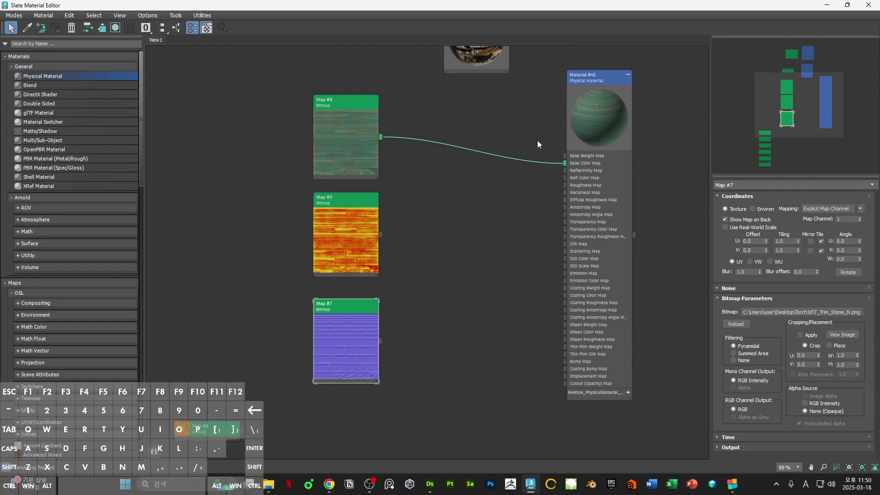
left_click_drag(566, 142, 575, 133)
Step: Reload Map #9's bitmap T_Trim_Wood_M as a data image with the Raw color space
left_click(323, 224)
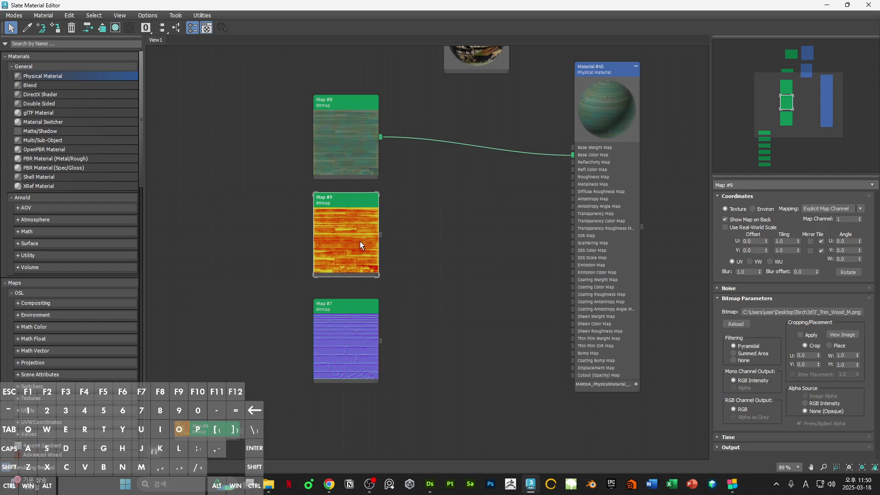
middle_click_drag(336, 244, 491, 228)
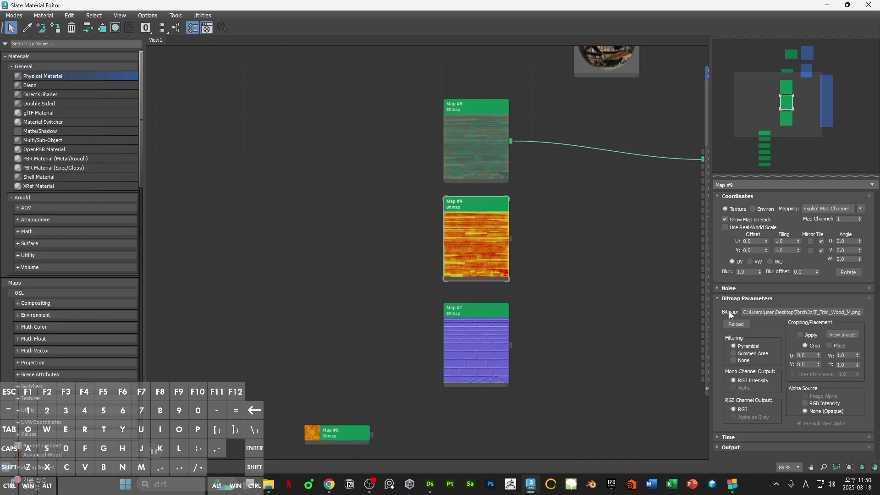
left_click(768, 312)
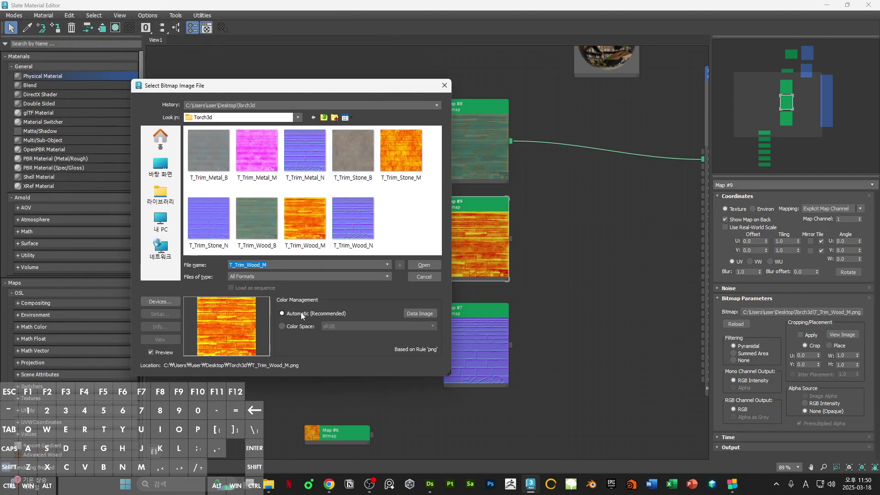
left_click_drag(393, 89, 367, 96)
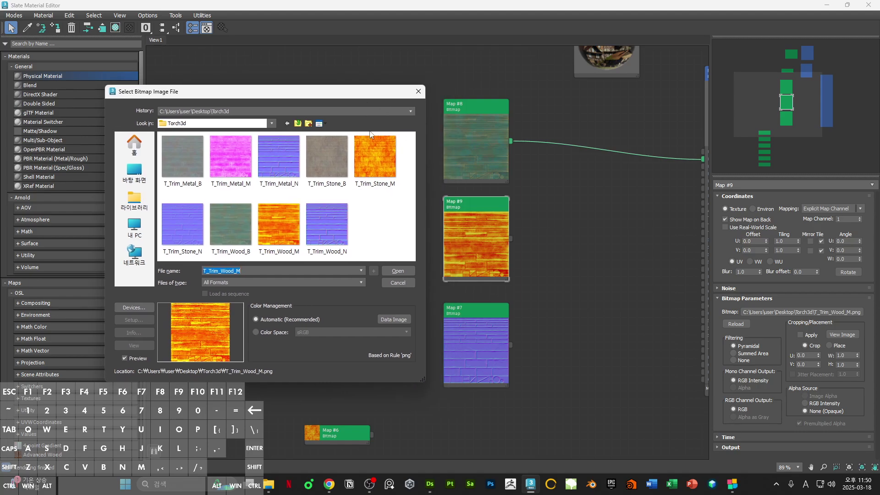
left_click(271, 321)
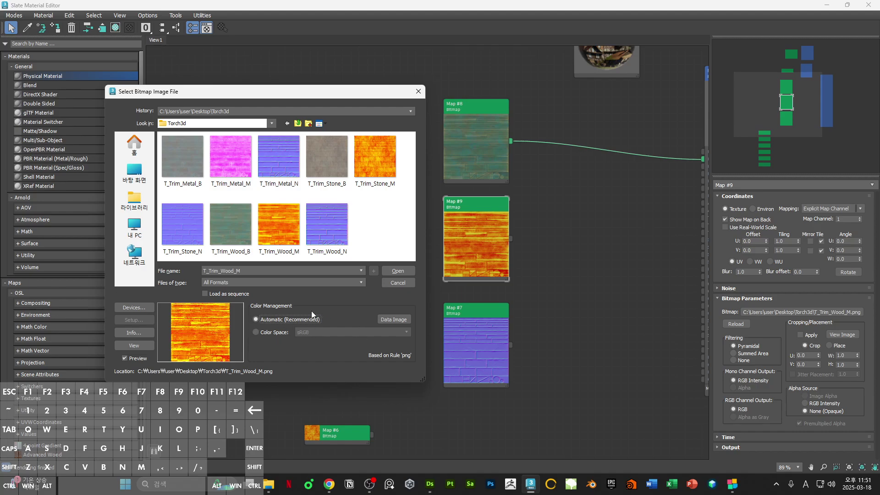
left_click(393, 320)
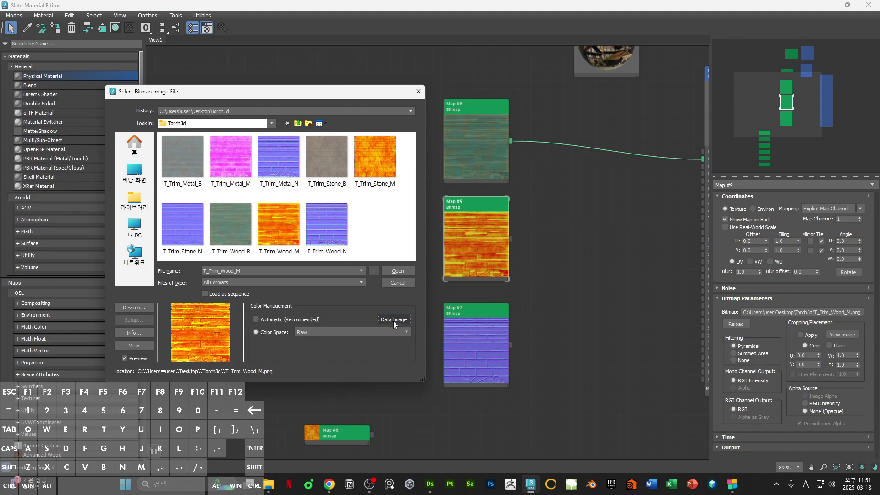
middle_click_drag(530, 247, 454, 266)
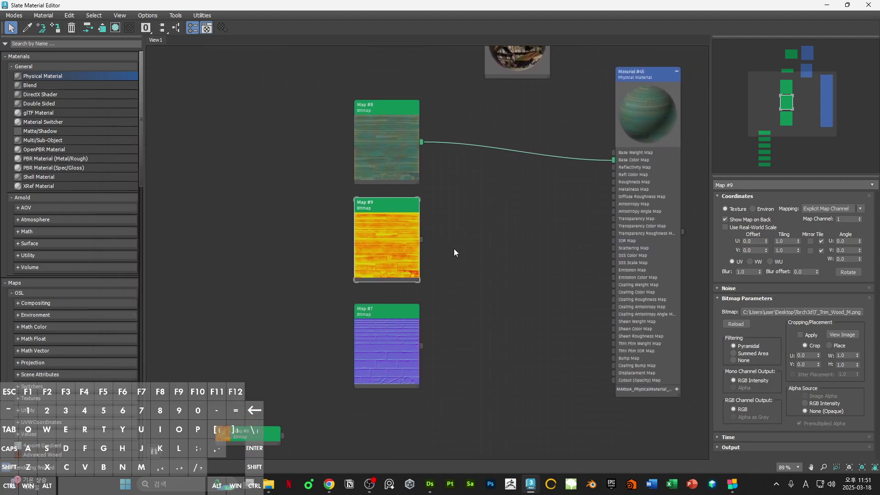
Step: Reload Map #7's bitmap T_Trim_Stone_N as a data image
middle_click_drag(372, 223, 346, 227)
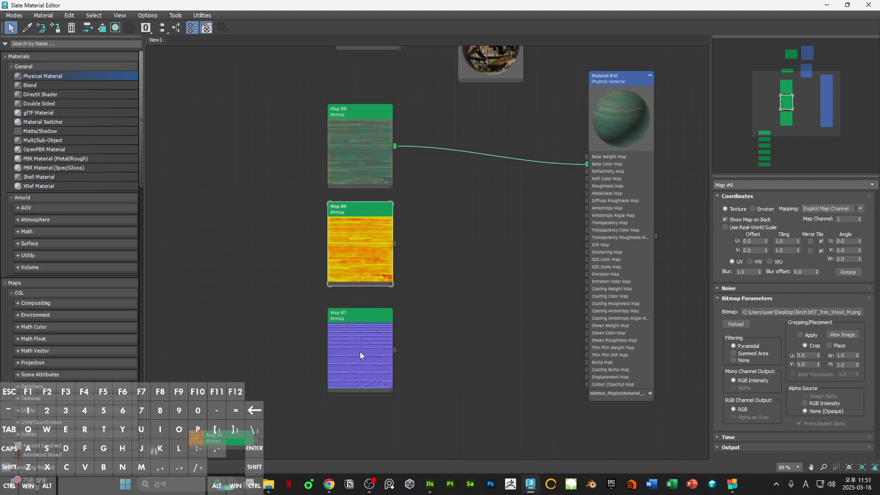
double_click(348, 353)
left_click(780, 313)
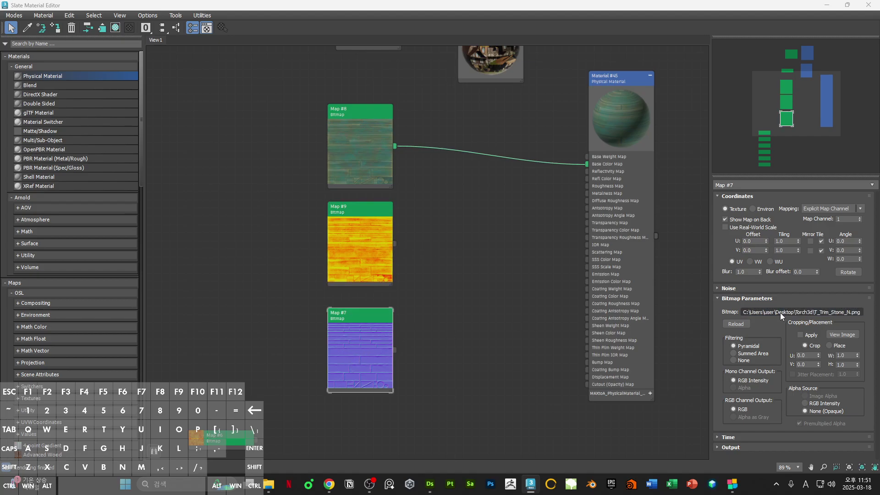
left_click(394, 320)
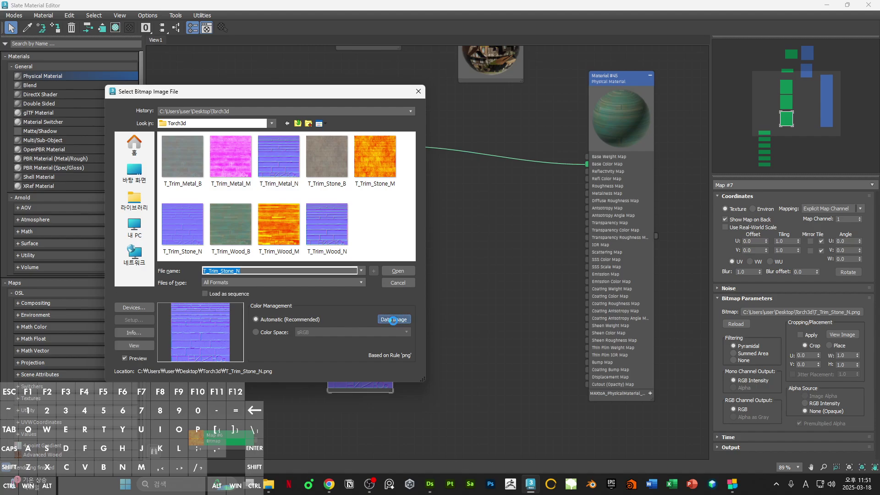
left_click(398, 271)
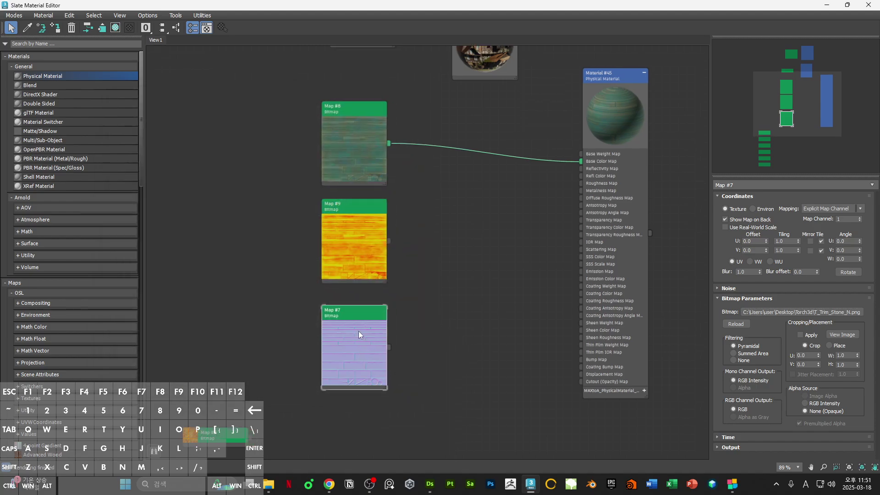
Step: Move the three bitmap nodes together farther from the Physical Material to free space between them
middle_click_drag(461, 281, 456, 288)
left_click_drag(288, 131, 343, 342)
left_click_drag(340, 345, 275, 345)
left_click(372, 310)
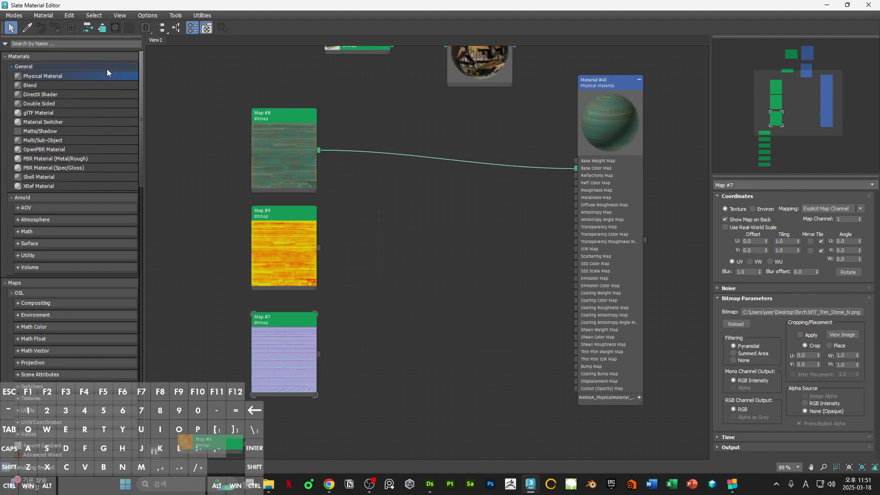
Step: Search the map library for "componen" and add a Components (color) node between Map #9 and the Physical Material
left_click(98, 44)
type("compoji")
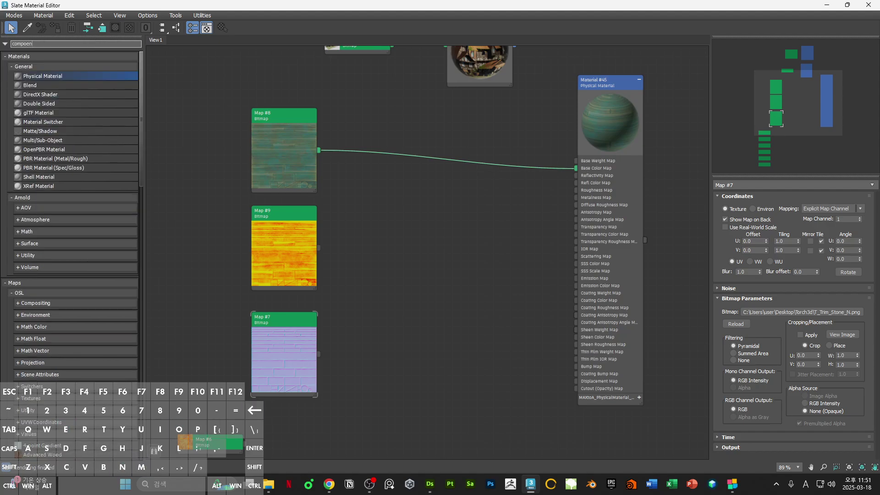
key("BackSpace")
key("BackSpace")
type("nen")
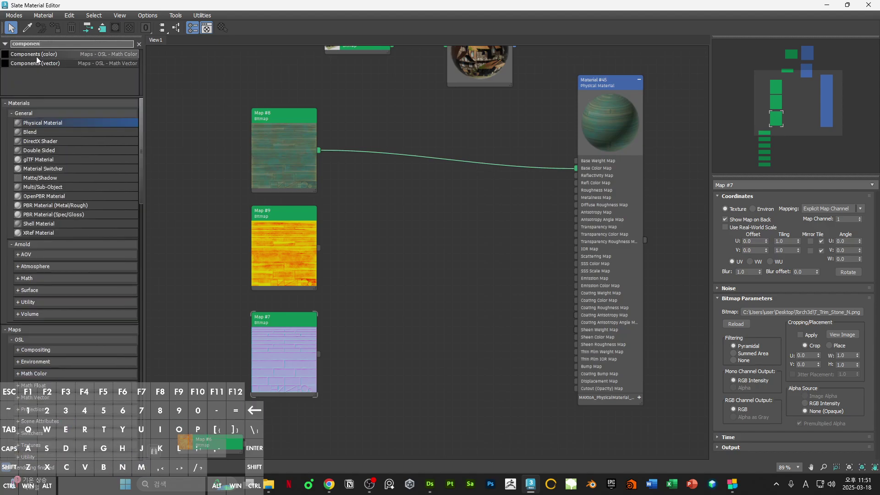
left_click_drag(37, 55, 369, 250)
scroll(350, 246, "up", 1)
scroll(351, 245, "up", 2)
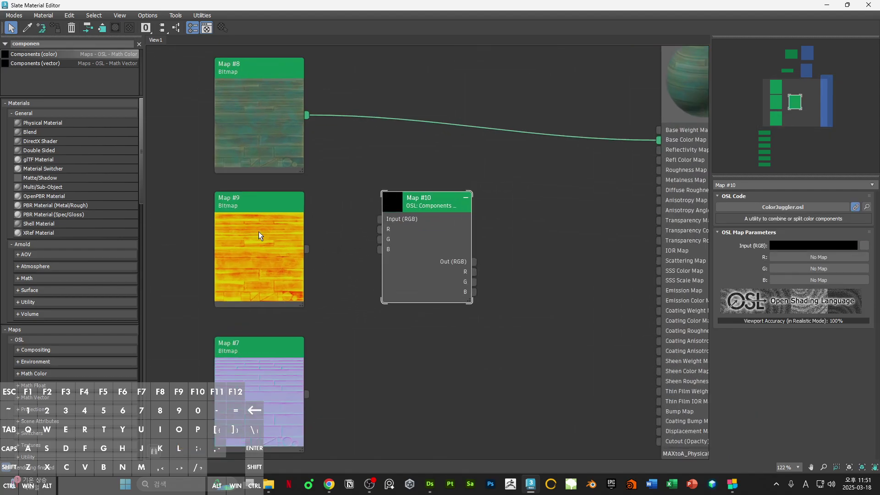
Step: Connect Map #9 to the Input (RGB) of the Components node and move that node closer to Map #9
left_click(258, 232)
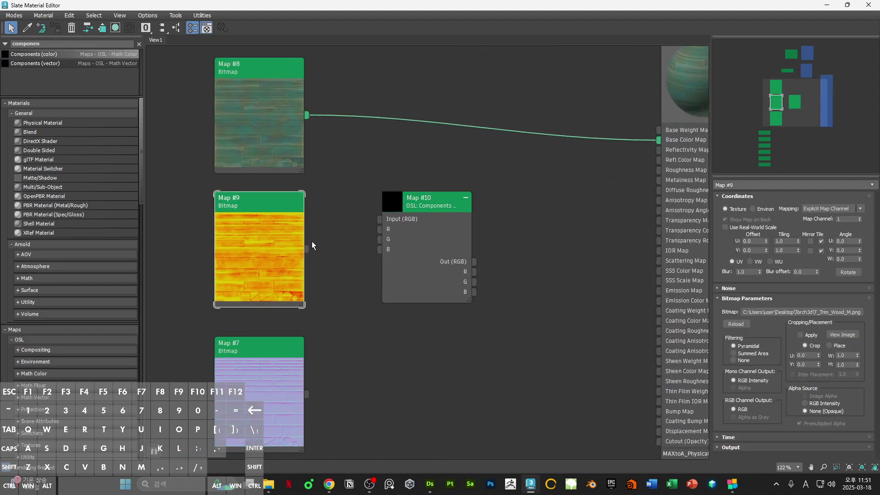
left_click_drag(306, 249, 380, 219)
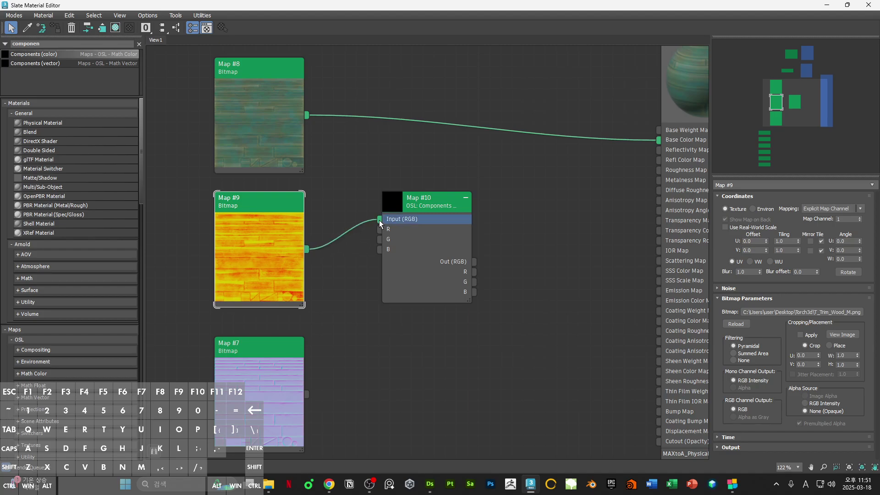
left_click_drag(411, 279, 377, 279)
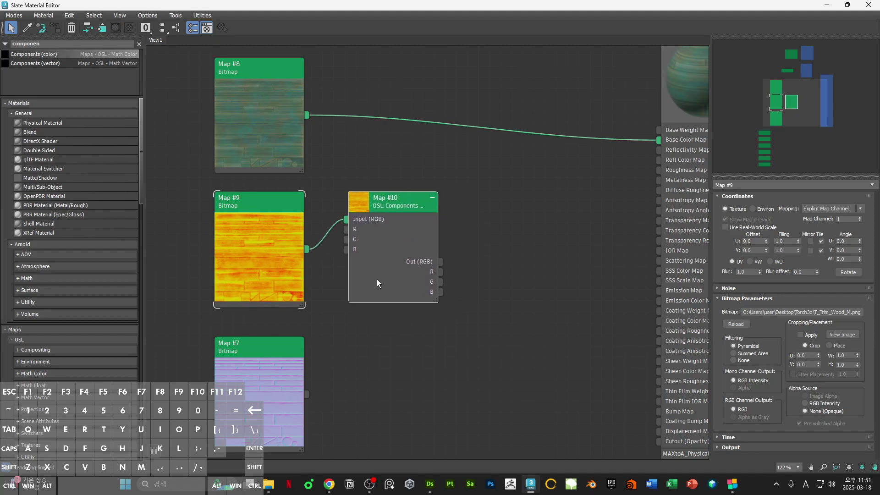
Step: Connect the G output of the Components node to the Roughness Map input of the Physical Material
middle_click_drag(528, 274, 454, 275)
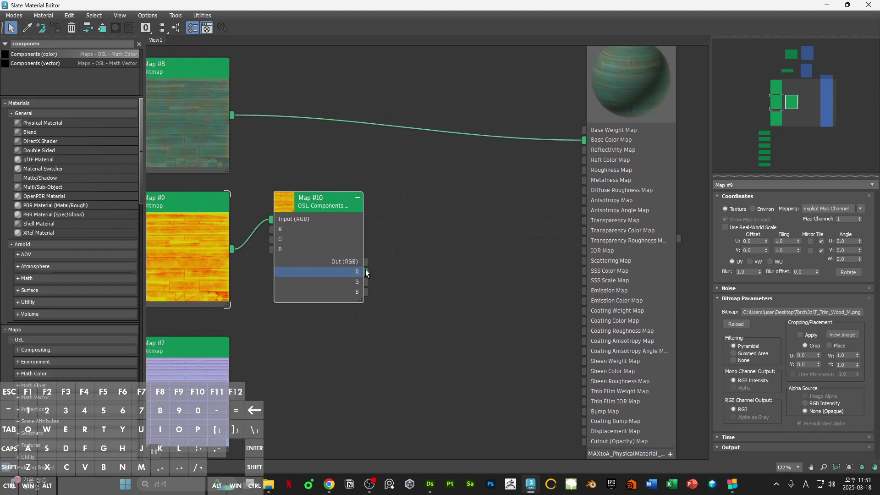
left_click_drag(367, 281, 406, 258)
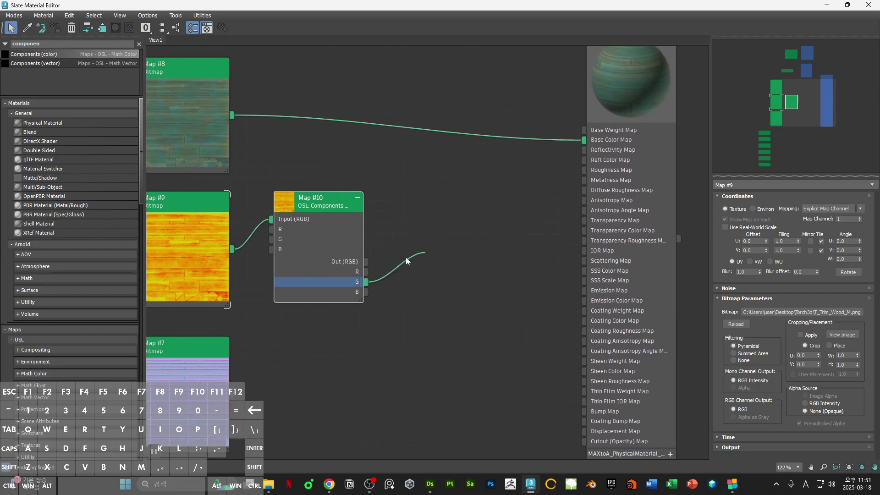
left_click_drag(353, 299, 536, 152)
scroll(545, 207, "down", 1)
scroll(545, 207, "down", 2)
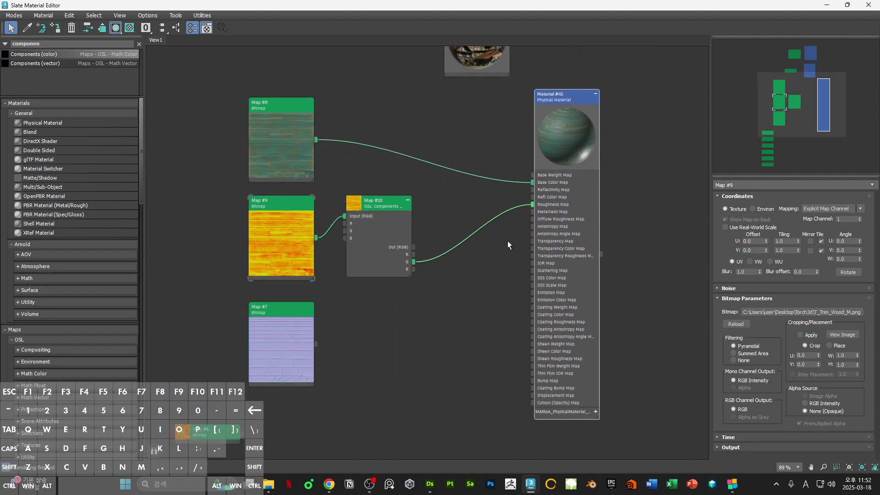
middle_click_drag(493, 279, 521, 270)
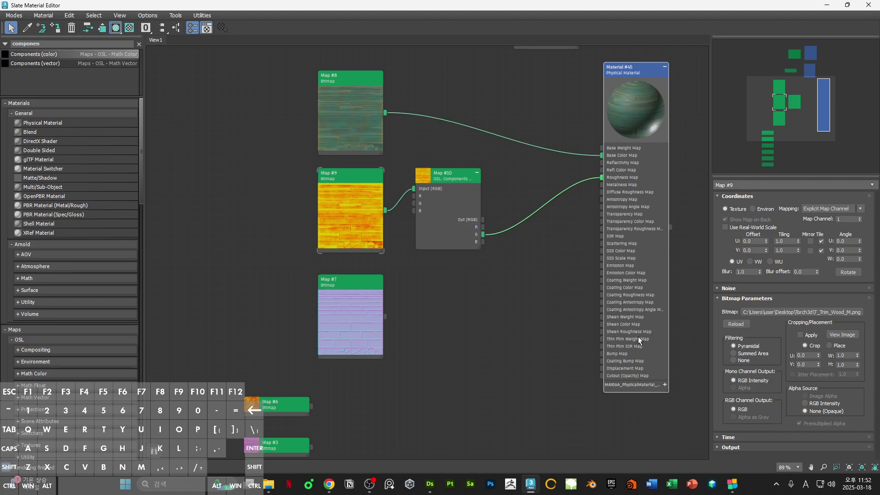
middle_click_drag(559, 297, 517, 313)
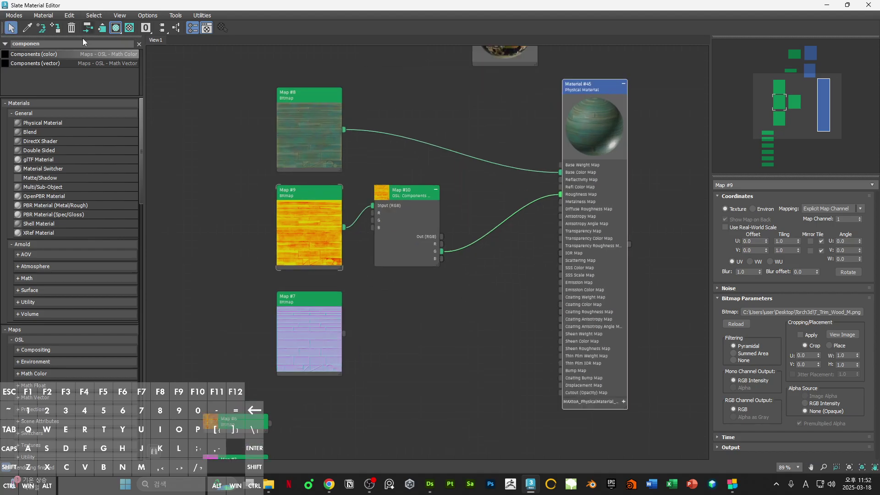
Step: Search the map library for "normal" and add a Normal Bump node beside Map #7
left_click(50, 43)
left_click_drag(50, 43, 1, 37)
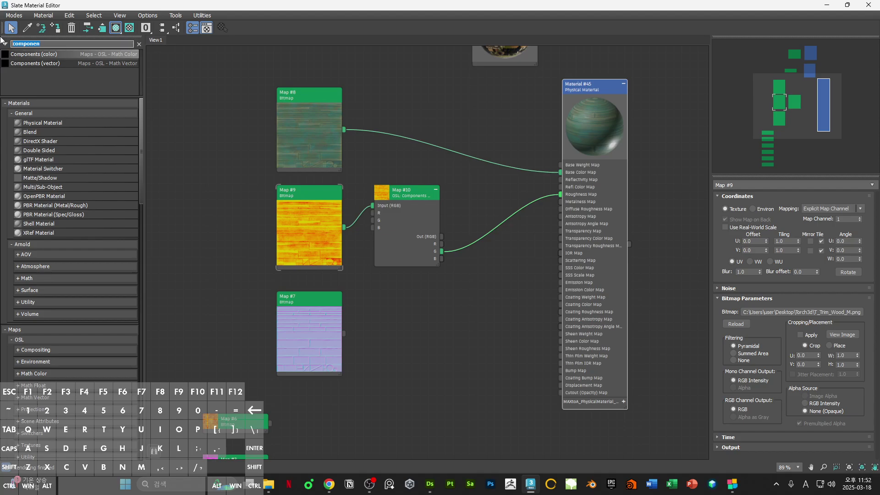
type("normal")
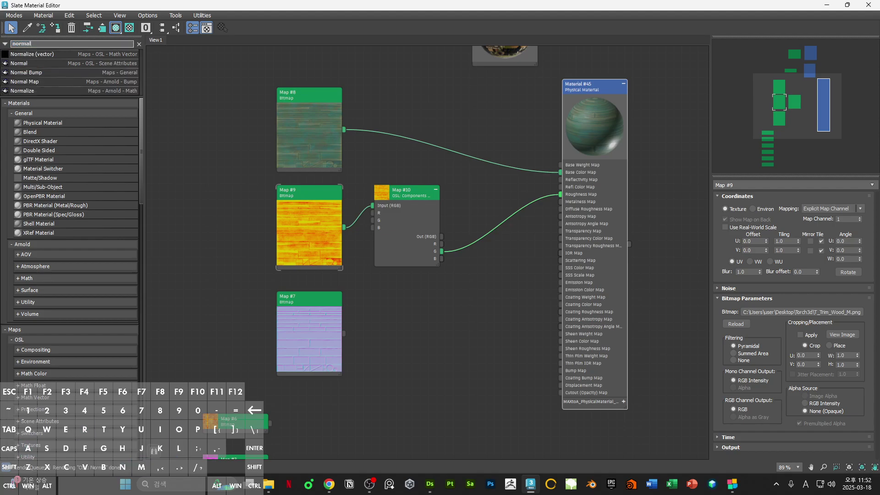
left_click_drag(36, 76, 388, 298)
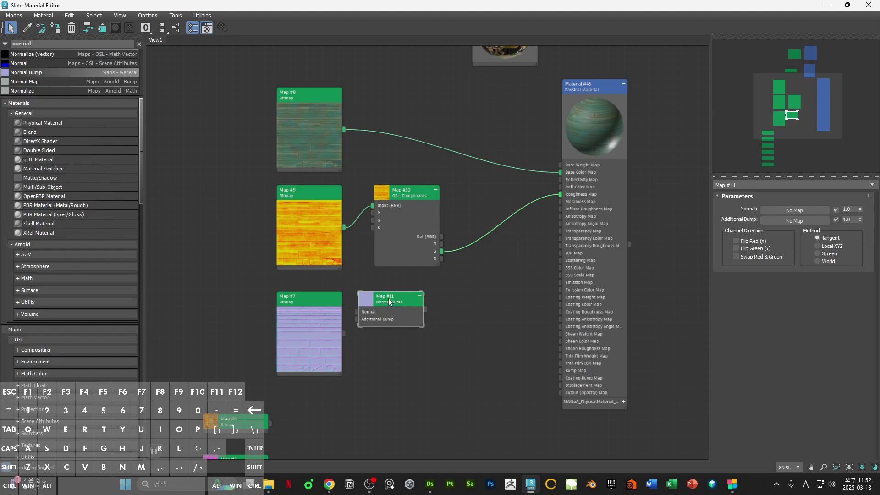
Step: Connect Map #7 to the Normal input of the Normal Bump node, and that node to the material's Bump Map input
scroll(343, 331, "up", 2)
left_click_drag(345, 333, 535, 366)
scroll(453, 318, "down", 2)
scroll(425, 322, "up", 1)
Step: Set the Physical Material's Bump Map amount to 1.0 in its special maps
left_click(567, 324)
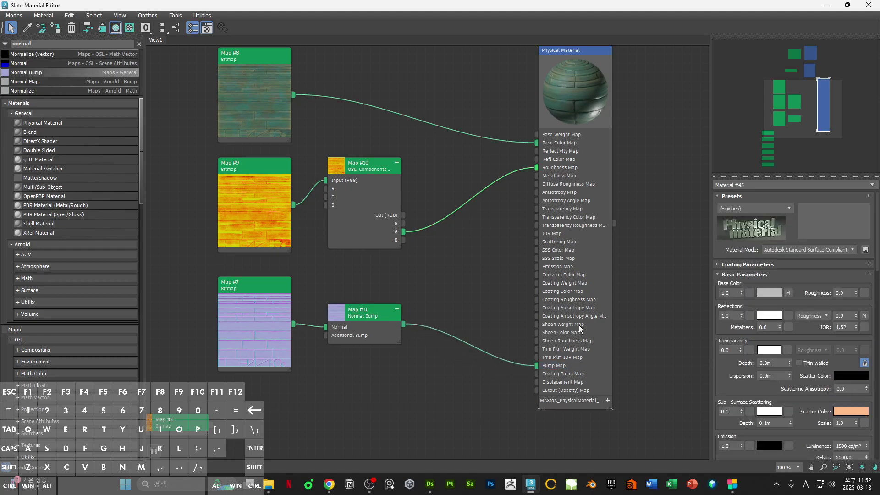
scroll(637, 292, "down", 1)
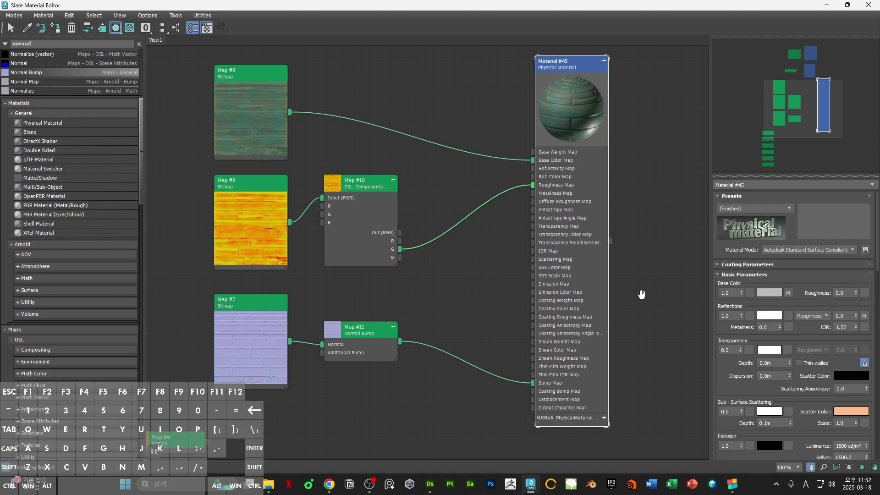
scroll(716, 343, "down", 9)
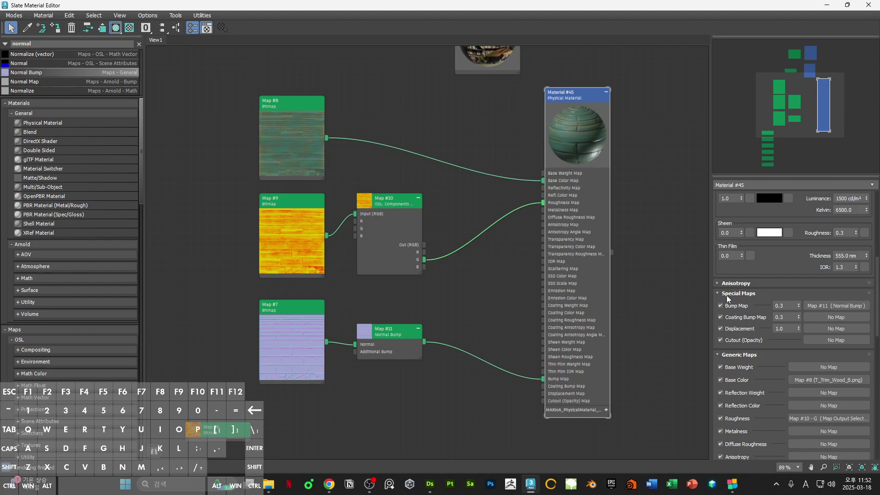
double_click(785, 305)
type("1")
left_click(646, 326)
middle_click_drag(667, 244, 624, 241)
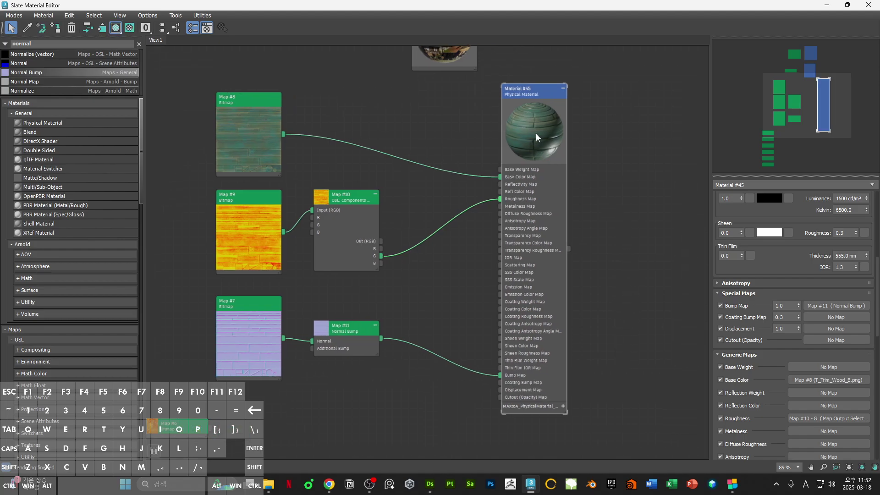
Step: Rename the Physical Material with the green wood texture to MI_Trim_Wood
left_click_drag(536, 133, 519, 141)
middle_click_drag(563, 161, 653, 174)
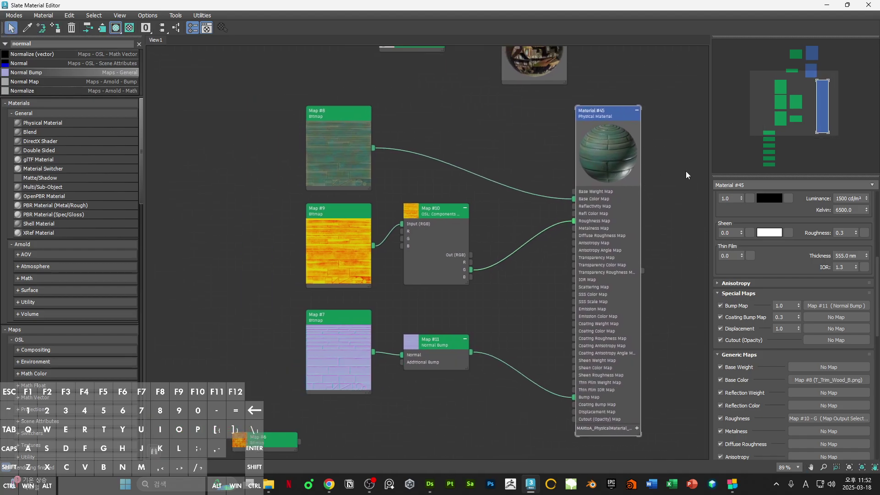
scroll(713, 261, "up", 4)
scroll(713, 260, "up", 3)
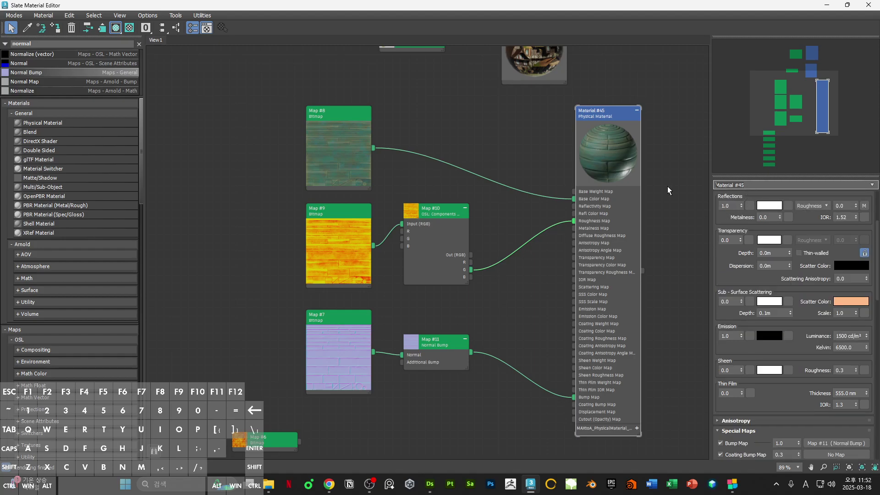
type("M")
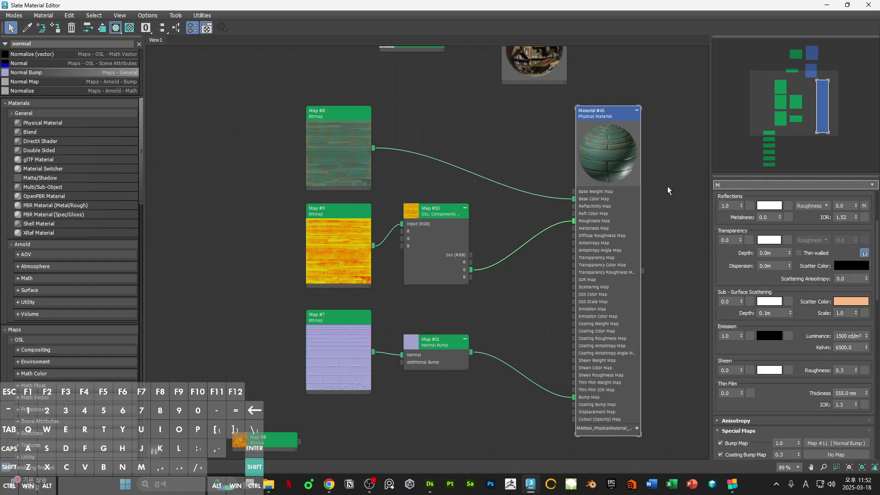
type("I_Trim_Wood")
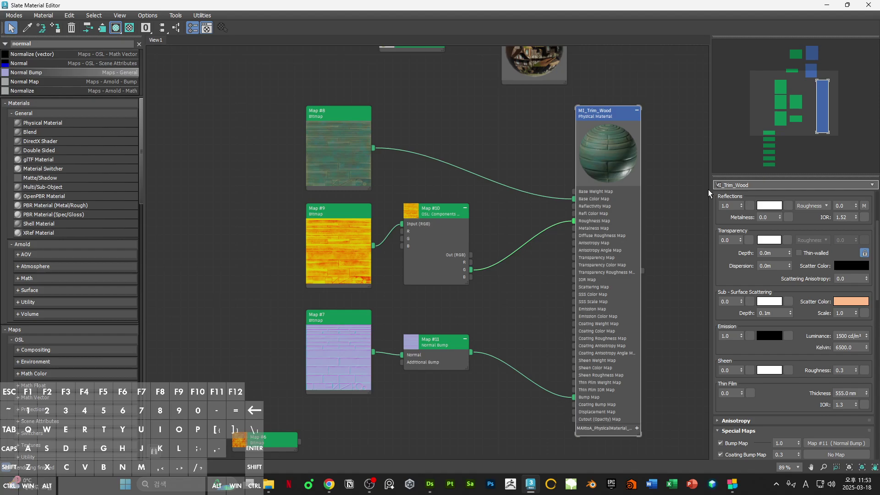
left_click(667, 186)
Step: Place Map #8 above the Components node, collapse the MI_Trim_Wood node's slots and move it closer to its maps
left_click_drag(359, 159, 456, 159)
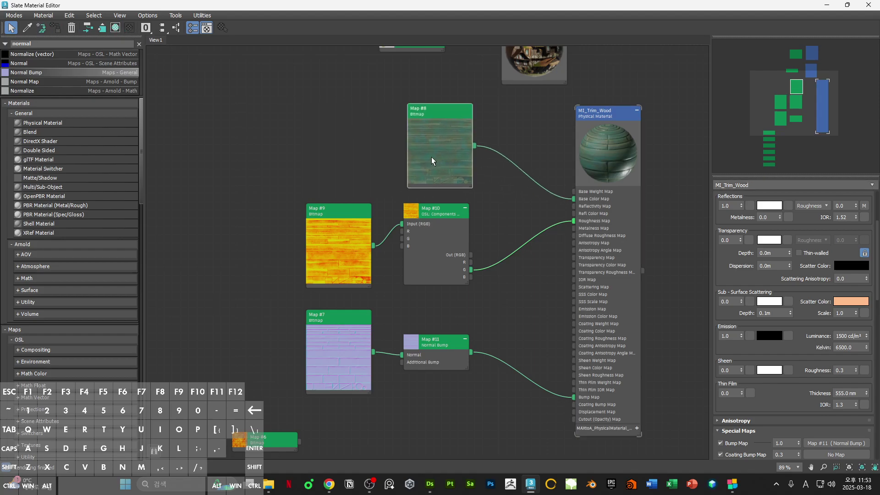
left_click_drag(611, 131, 612, 164)
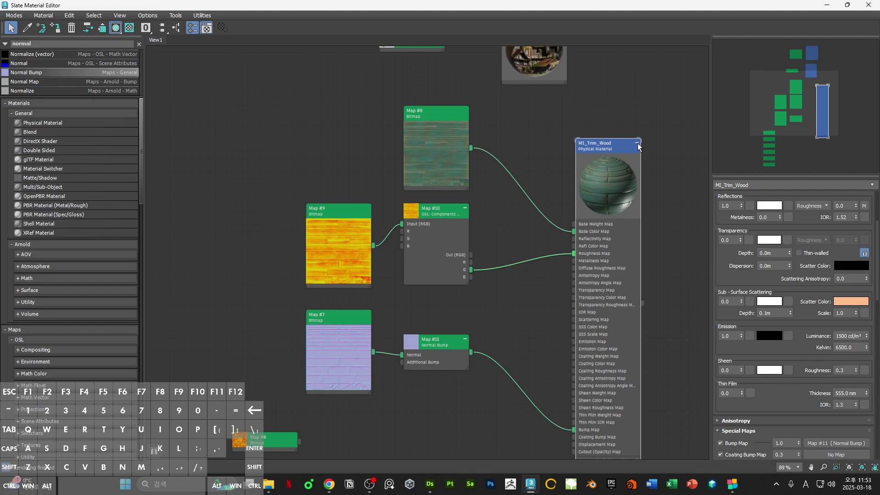
middle_click_drag(596, 415, 596, 377)
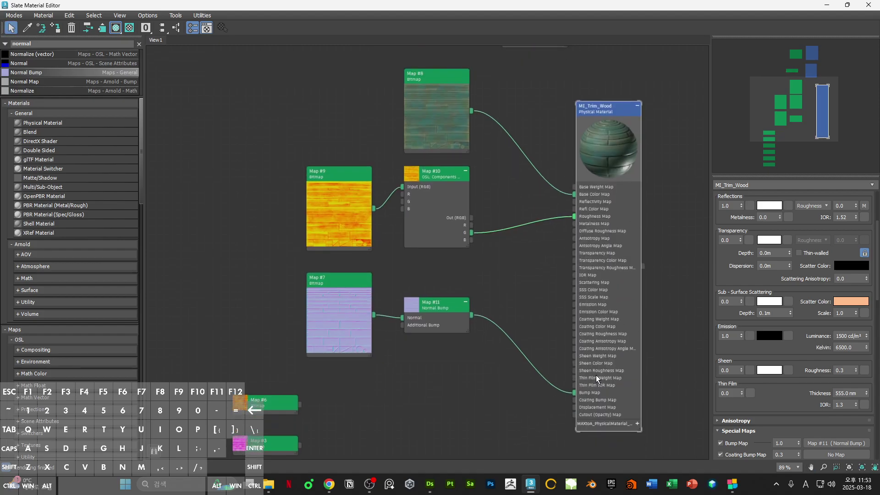
left_click(638, 109)
left_click_drag(617, 147, 576, 236)
scroll(637, 193, "down", 4)
scroll(561, 166, "up", 3)
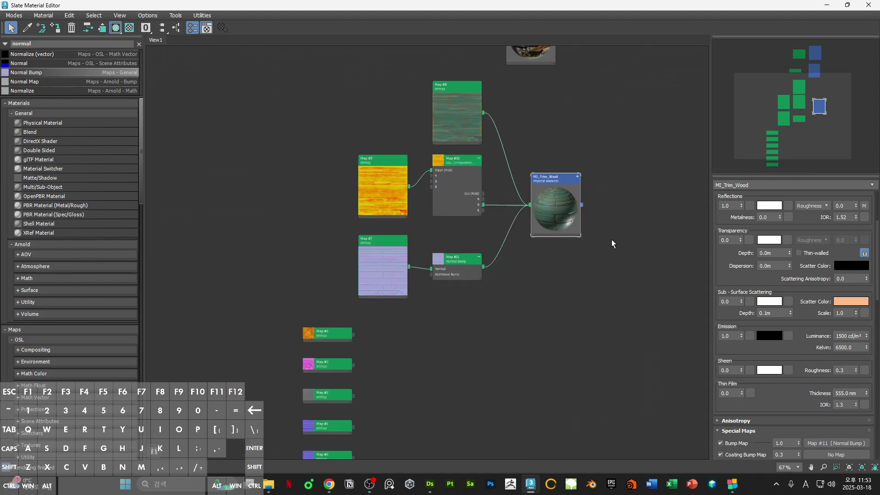
Step: Duplicate the MI_Trim_Wood material below the original and remove the map connections from the copy
middle_click_drag(611, 240, 617, 161)
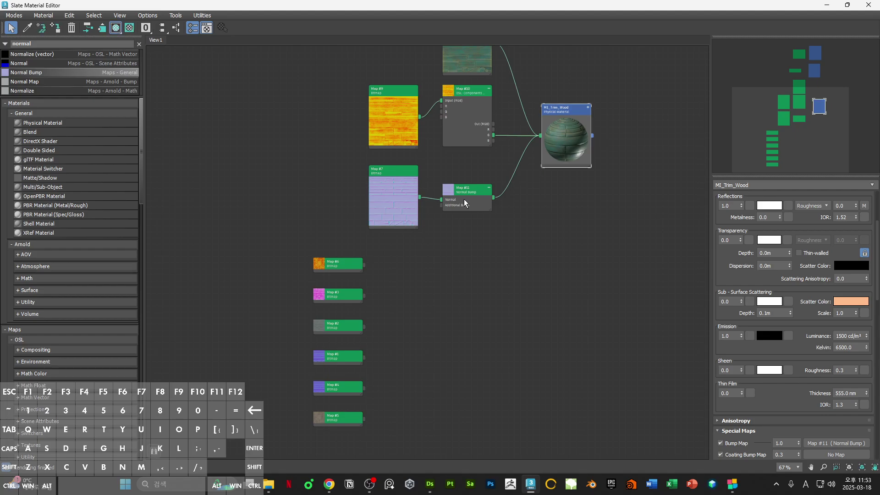
middle_click_drag(546, 216, 553, 262)
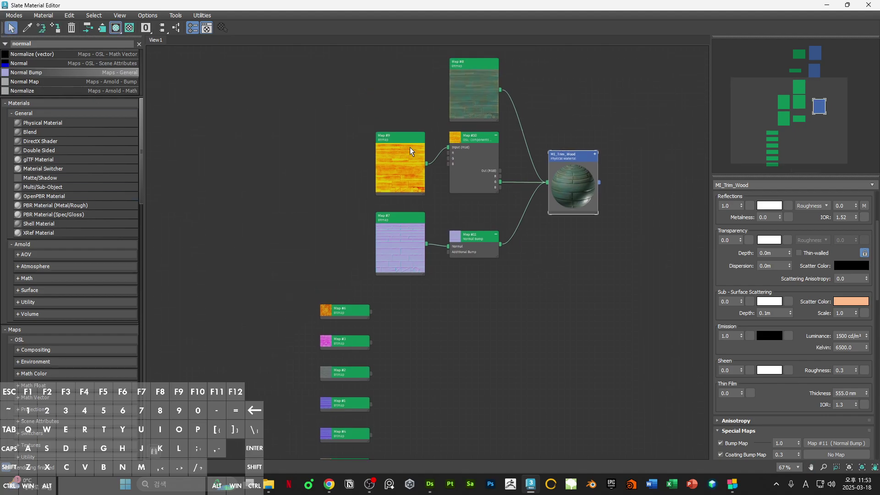
middle_click_drag(338, 150, 345, 130)
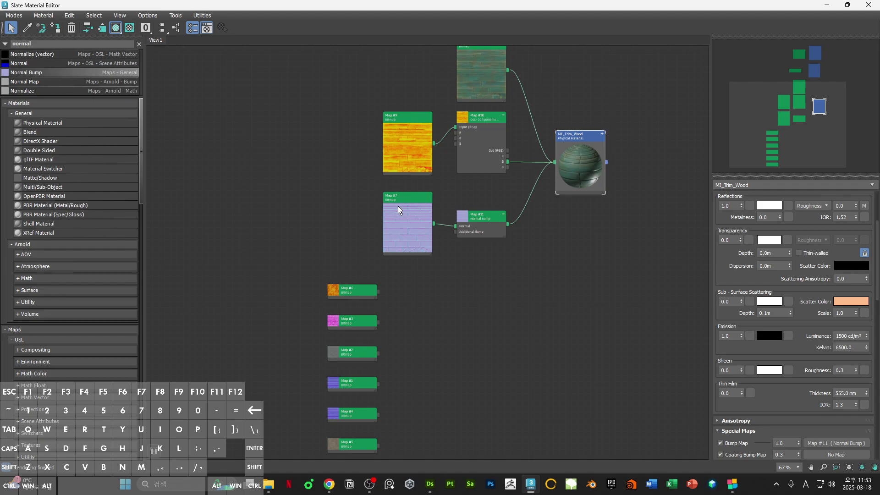
left_click(595, 257)
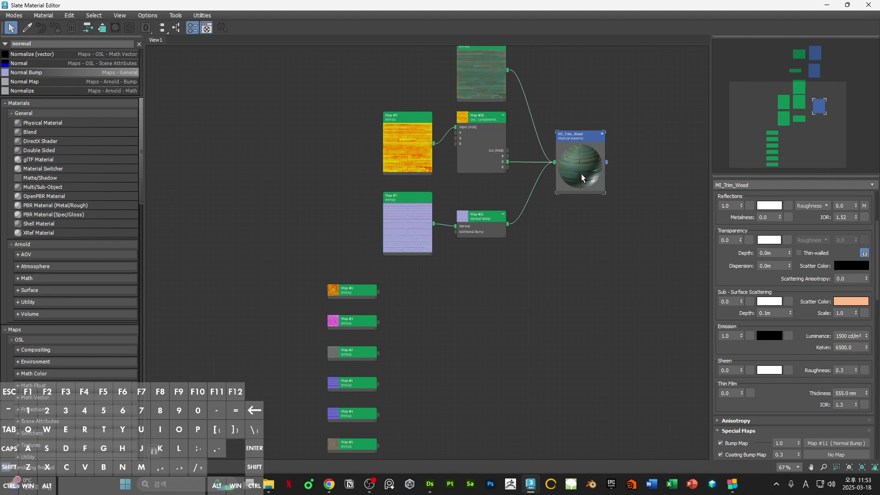
mouse_move(582, 170)
left_mouse_down("shift")
mouse_move(581, 161)
mouse_move(593, 279)
mouse_move(577, 327)
left_mouse_up("shift")
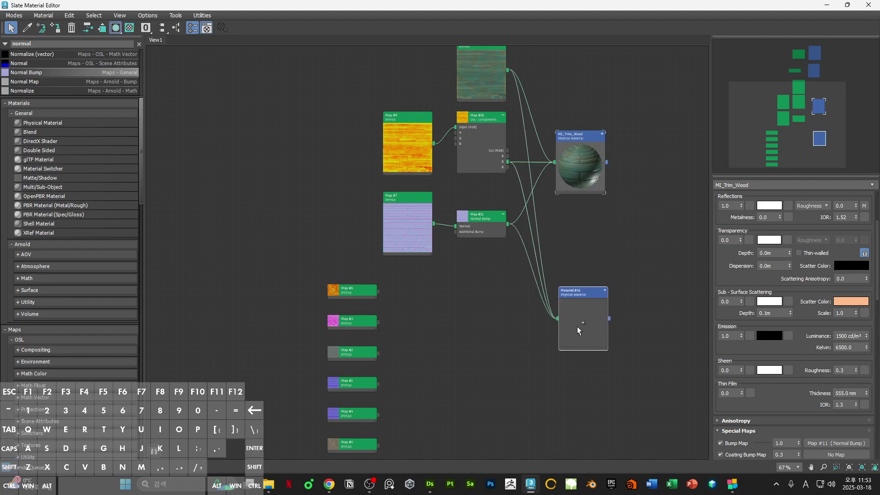
middle_click_drag(526, 320, 565, 309)
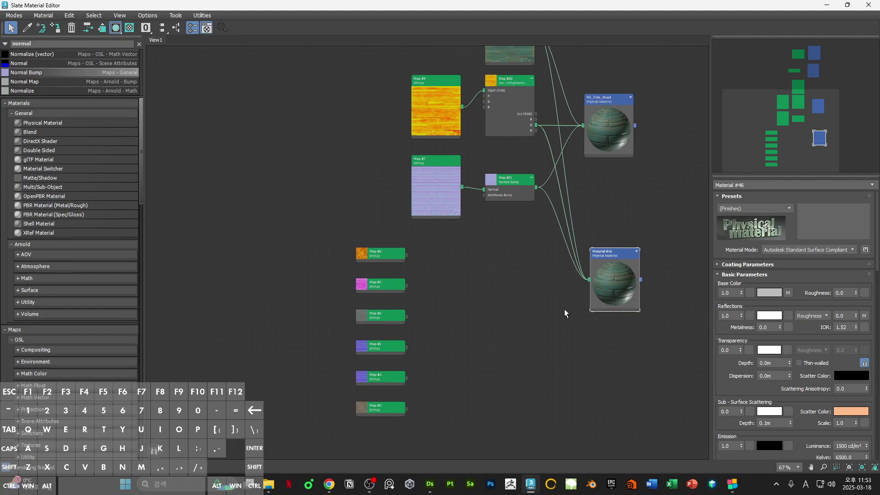
key("Delete")
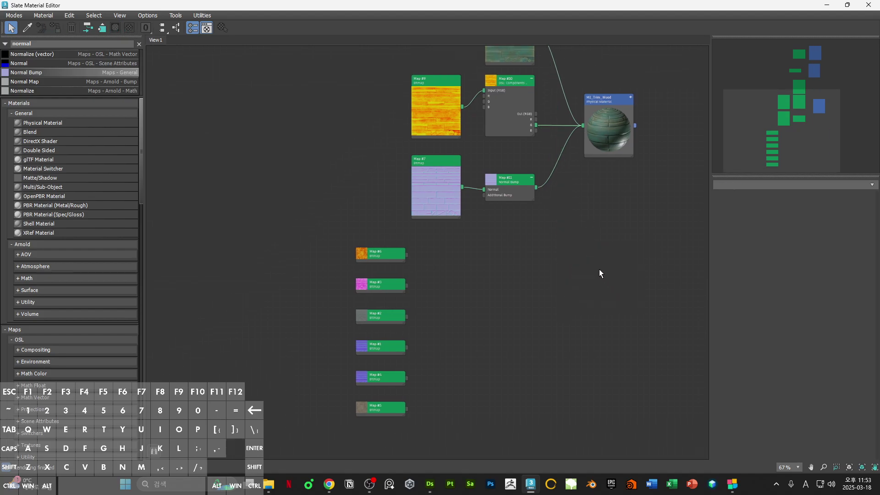
key("ctrl+z")
left_click_drag(553, 289, 573, 218)
key("Delete")
Step: Align the unconnected material copy beneath MI_Trim_Wood and rename it MI_Trim_Metal
double_click(620, 290)
left_click_drag(612, 289, 607, 302)
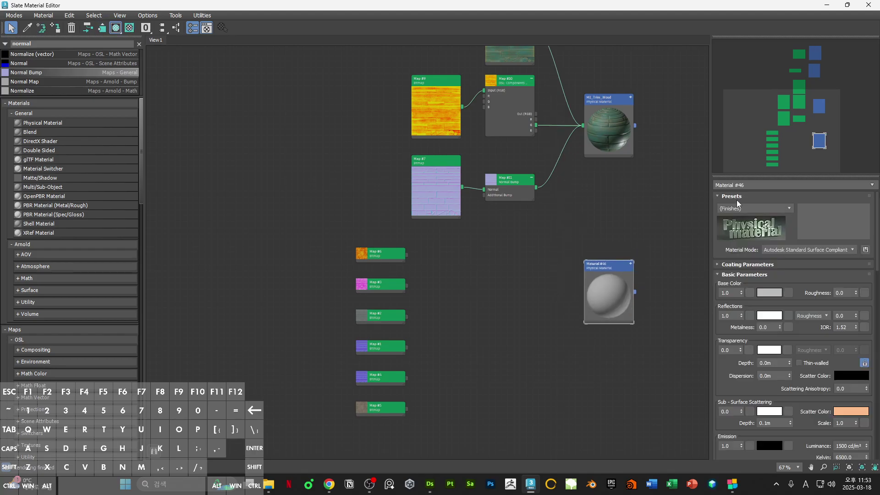
left_click(739, 186)
type("MI")
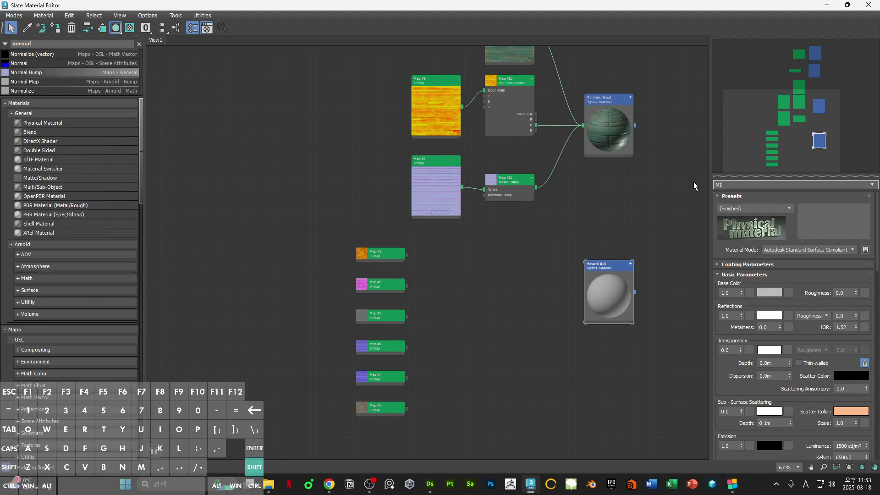
type("_Trim_Metal")
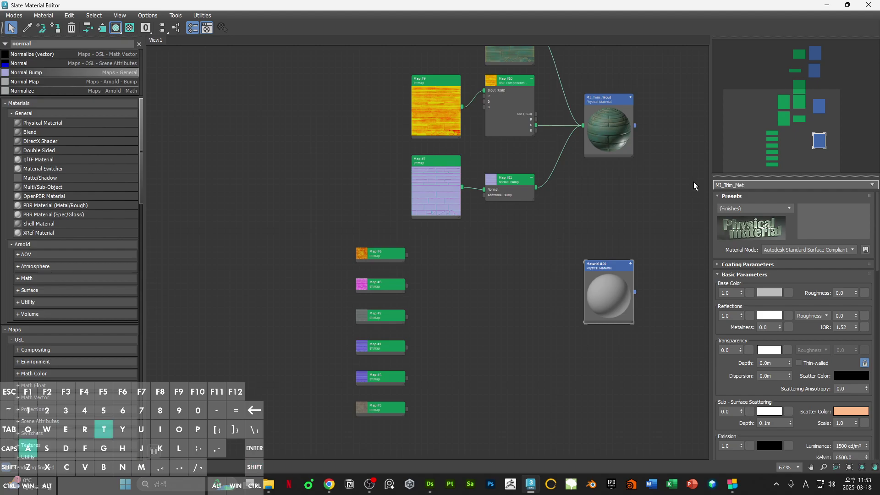
key("Return")
Step: Move Map #2 out of the bitmap column towards MI_Trim_Metal and enlarge its preview
scroll(457, 298, "up", 5)
middle_click_drag(354, 314, 355, 261)
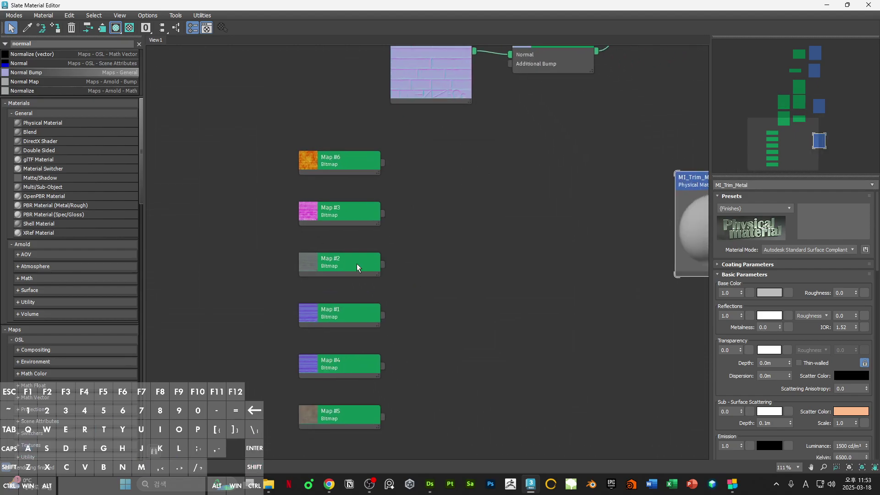
left_click_drag(355, 261, 468, 234)
double_click(468, 234)
left_click_drag(472, 300, 472, 249)
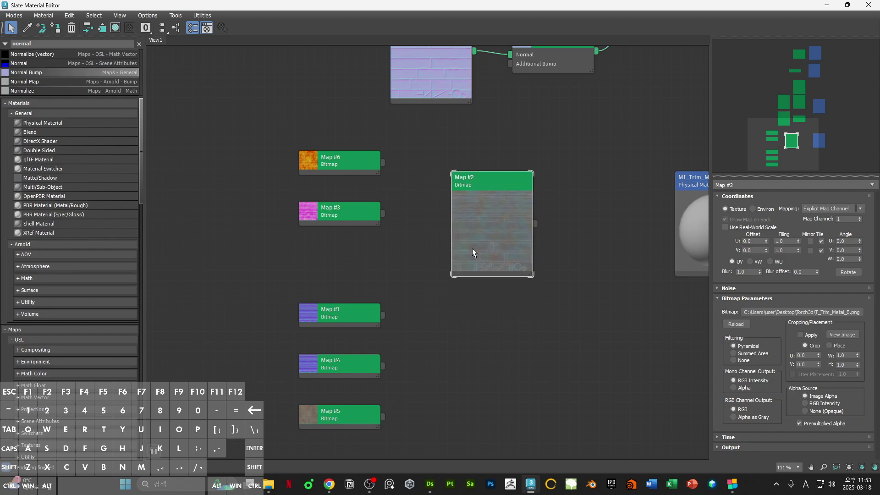
Step: Enlarge the preview of Map #3 and stack it directly below Map #2
scroll(473, 249, "down", 2)
left_click_drag(374, 301, 277, 366)
double_click(348, 224)
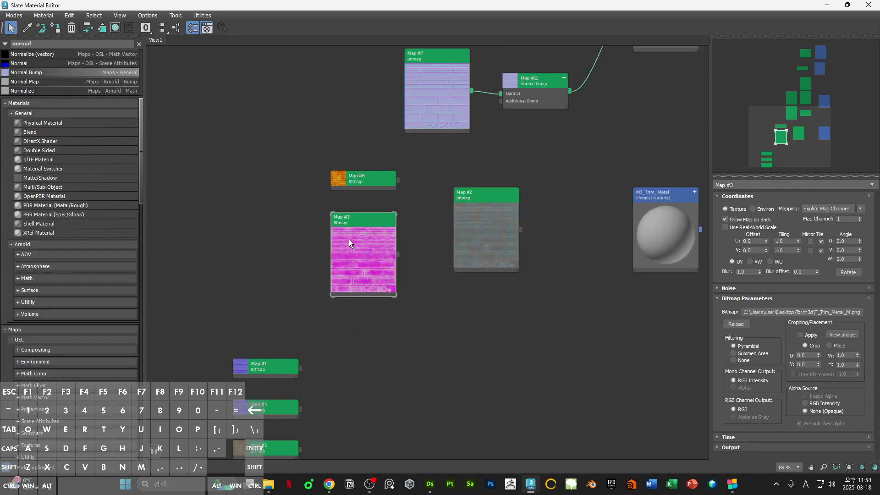
left_click_drag(349, 240, 482, 319)
left_click_drag(411, 228, 479, 321)
left_click_drag(478, 321, 462, 280)
left_click(427, 320)
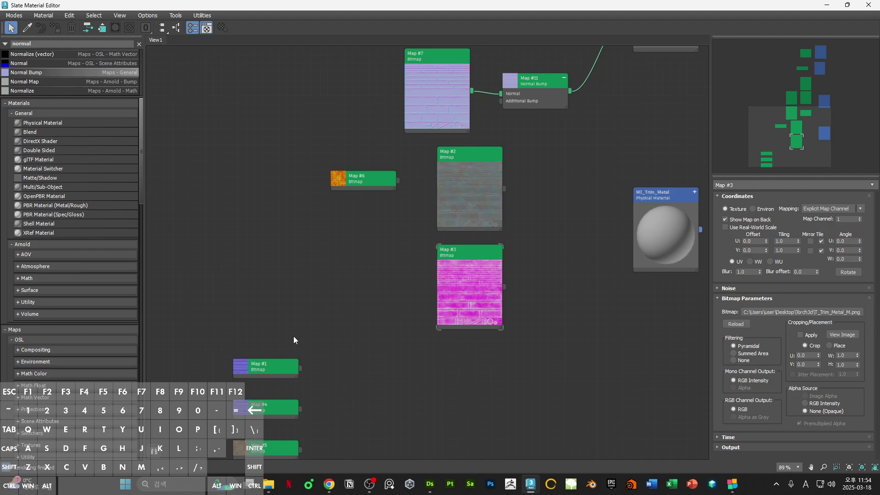
Step: Enlarge the preview of Map #1, place it beside Map #7 and compare the bitmap files of both nodes
left_click_drag(241, 366, 365, 310)
double_click(367, 311)
scroll(391, 380, "up", 7)
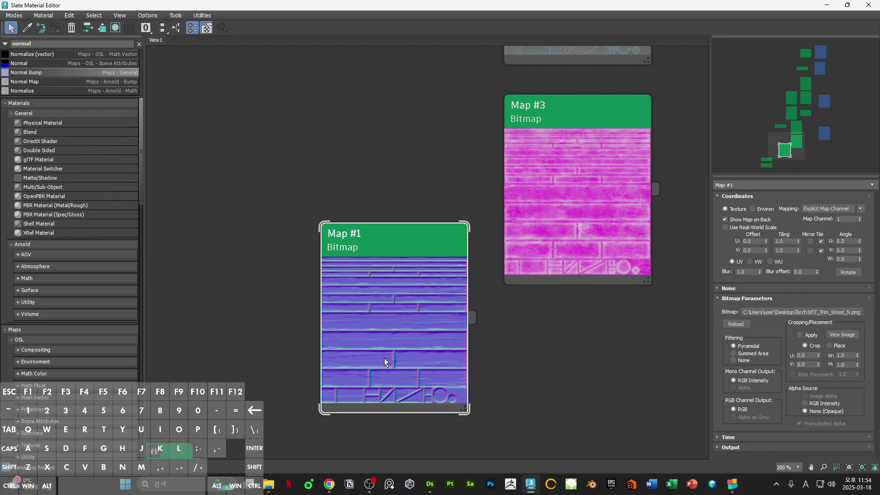
scroll(403, 377, "down", 5)
left_click_drag(396, 354, 339, 160)
middle_click_drag(349, 143, 369, 377)
left_click_drag(369, 380, 357, 259)
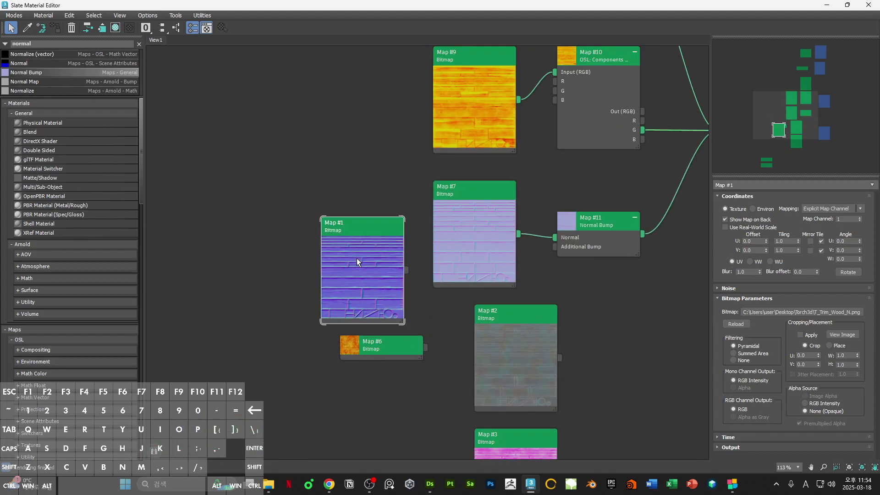
scroll(477, 247, "up", 5)
left_click(499, 230)
scroll(499, 230, "down", 8)
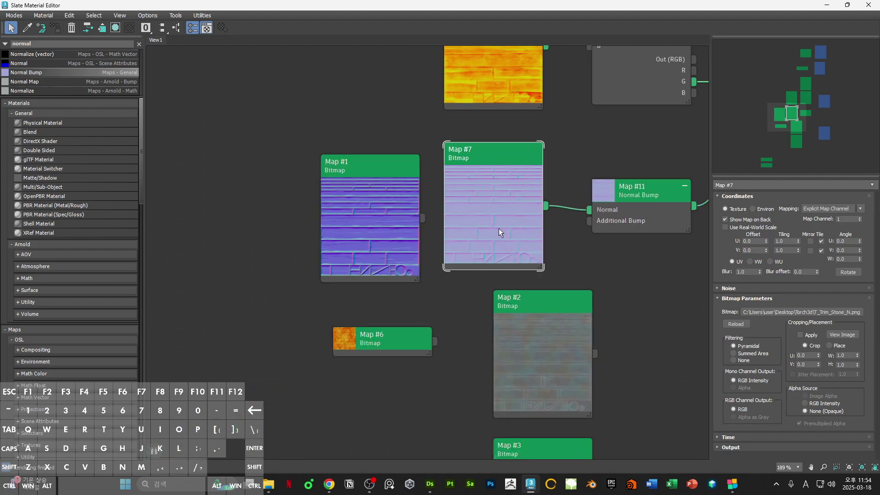
scroll(553, 218, "up", 3)
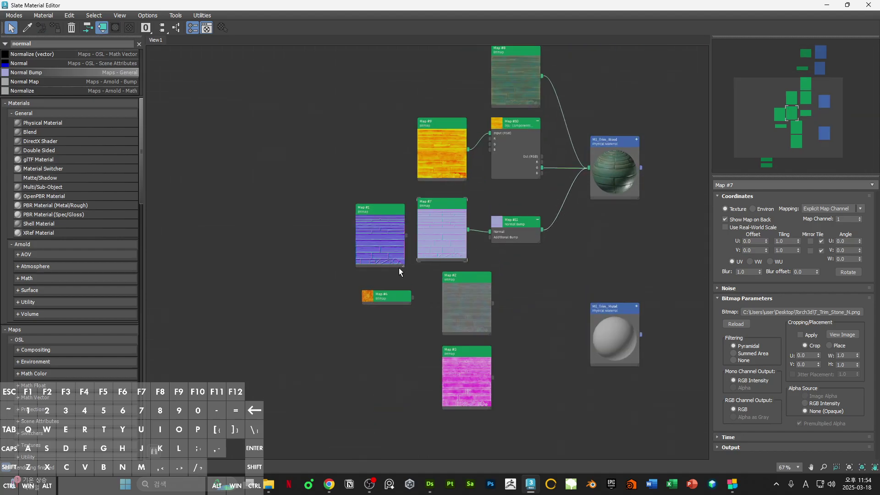
Step: Reload T_Trim_Wood_N in Map #1 as a data image with the Raw color space
left_click(391, 252)
left_click(765, 313)
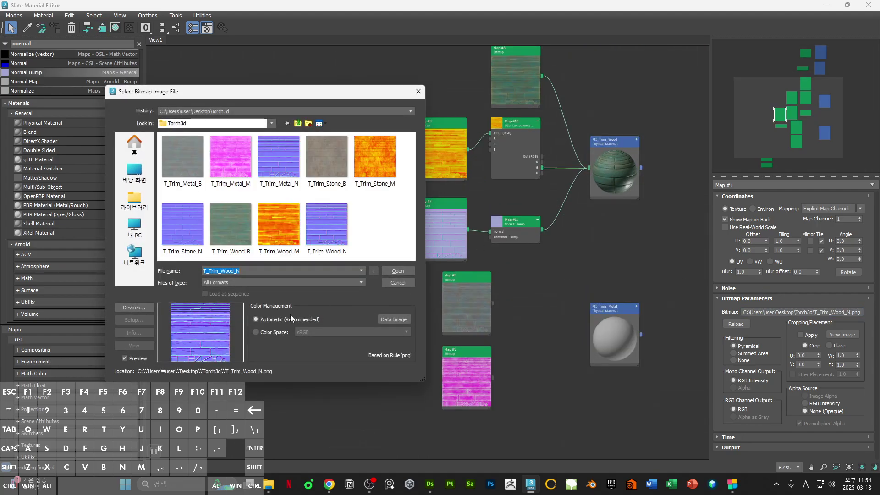
left_click(394, 320)
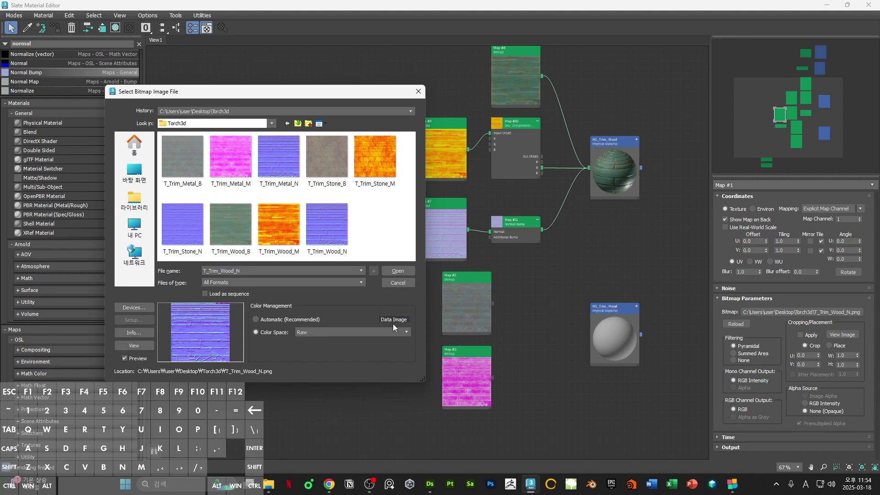
key("Return")
Step: Connect Map #1 to the Normal input of the Normal Bump node in place of Map #7, and swap the two bitmaps' positions
scroll(483, 252, "up", 3)
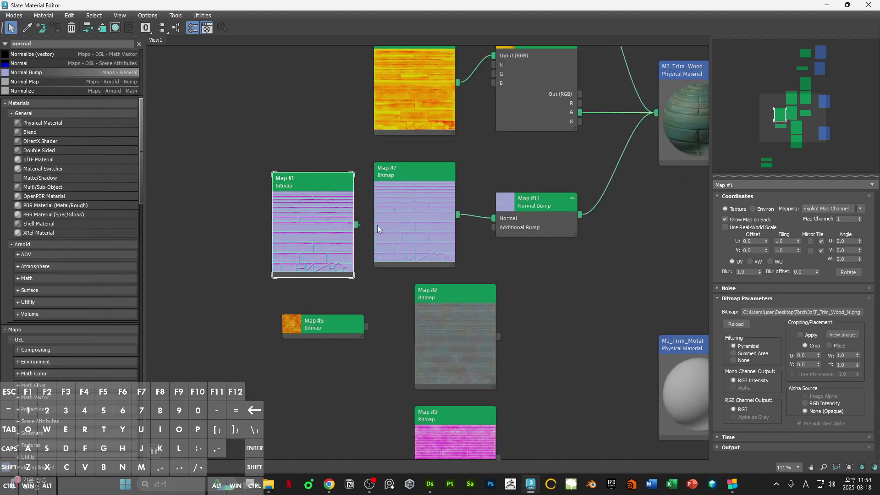
left_click_drag(377, 224, 494, 219)
scroll(535, 275, "down", 5)
left_click_drag(472, 259, 421, 358)
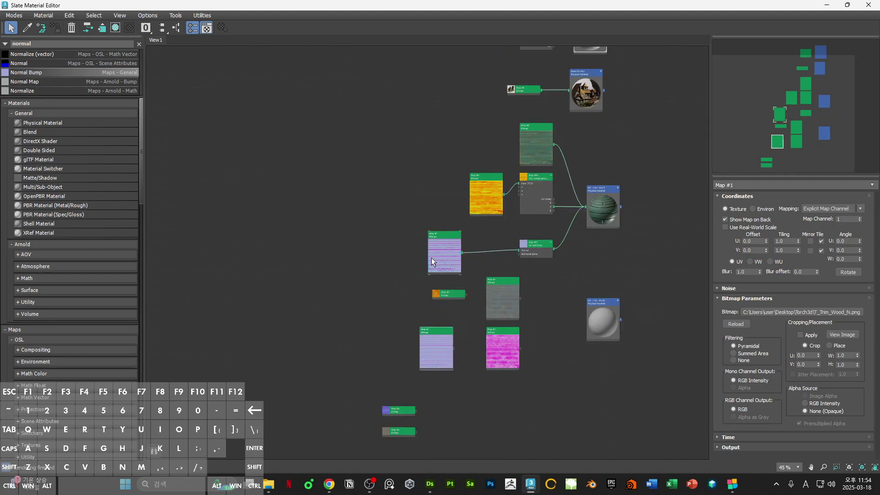
left_click_drag(432, 261, 469, 260)
Step: Check the bitmap files of Map #7 and Map #9, and move Map #7 away from the metal maps
left_click(436, 359)
middle_click_drag(437, 359, 439, 312)
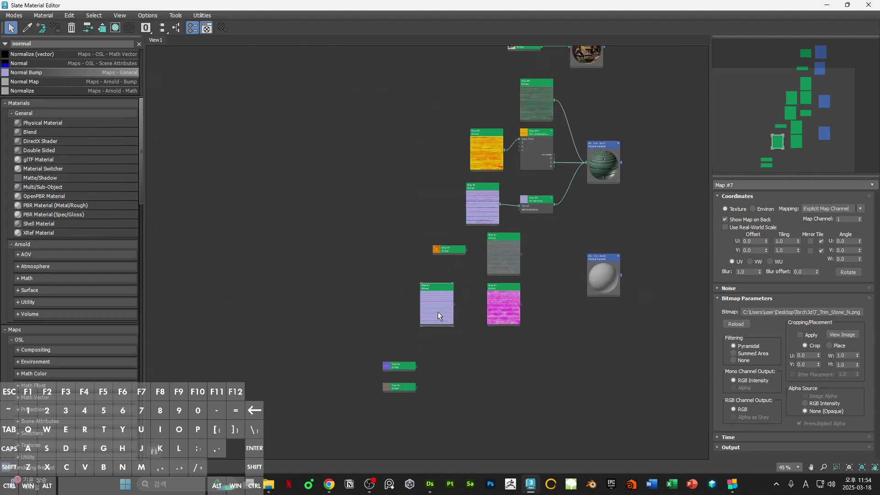
scroll(475, 285, "up", 4)
middle_click_drag(492, 275, 440, 397)
left_click(461, 191)
middle_click_drag(424, 454, 436, 211)
scroll(436, 219, "down", 2)
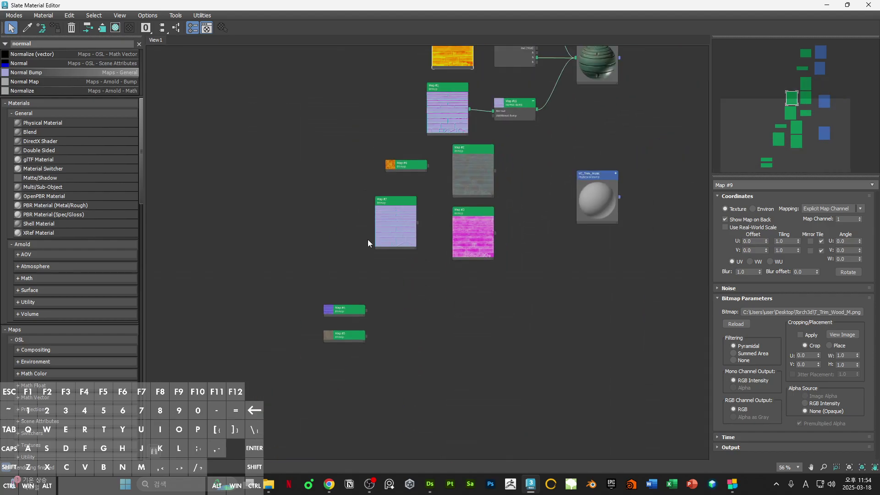
left_click_drag(391, 227, 287, 260)
Step: Enlarge the preview of Map #4 and stack it directly below Map #3
scroll(288, 259, "up", 2)
left_click_drag(359, 342, 474, 161)
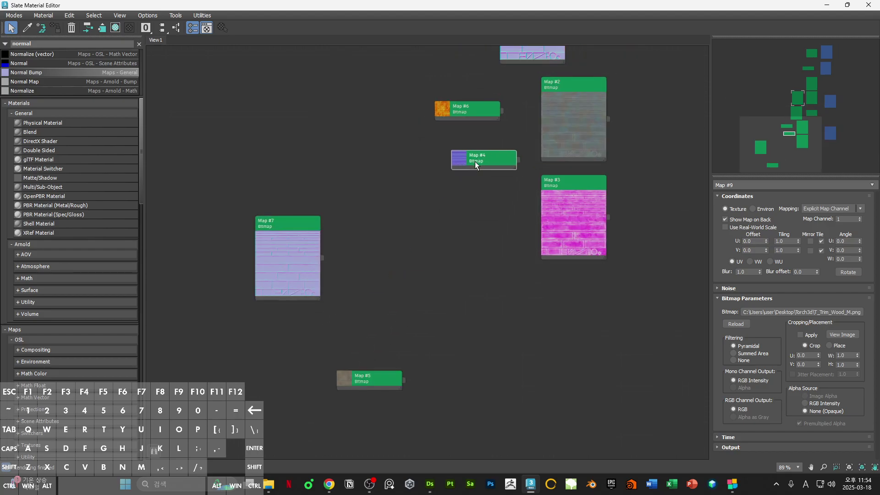
double_click(463, 164)
left_click_drag(471, 205, 560, 309)
scroll(565, 315, "up", 1)
middle_click_drag(565, 315, 391, 344)
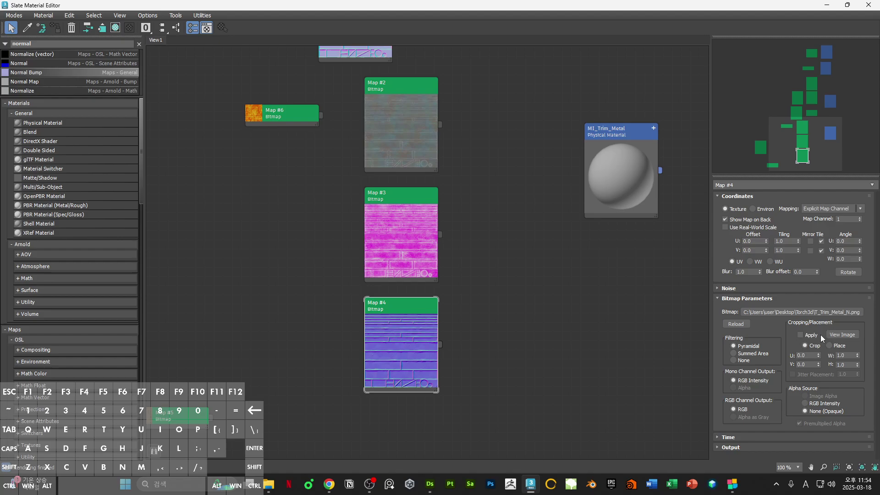
Step: Reload T_Trim_Metal_N in Map #4 as a data image
left_click(824, 311)
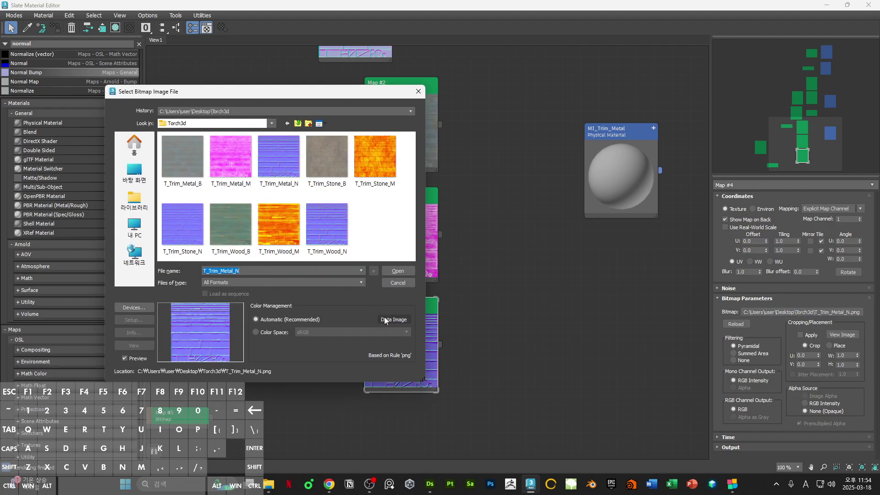
left_click(385, 320)
key("Return")
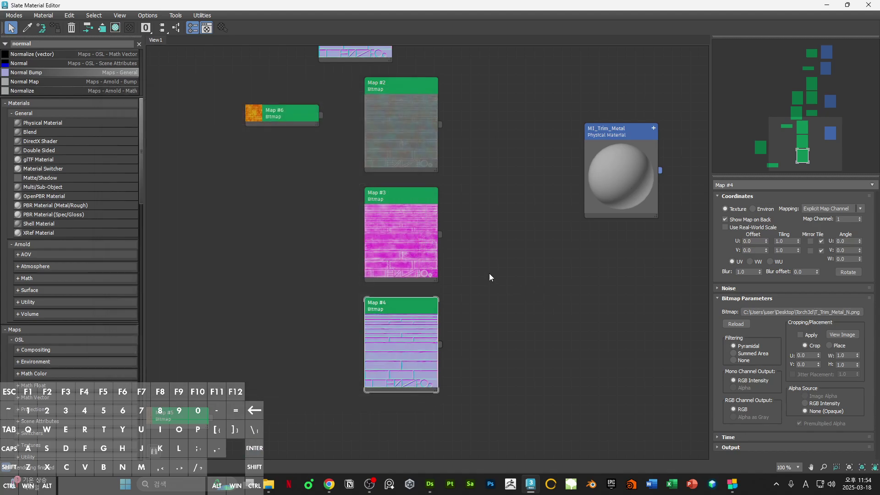
Step: Move Map #6 and Map #5 away from the metal maps, and shift Map #2, Map #3 and Map #4 together under the wood maps
scroll(488, 266, "down", 3)
middle_click_drag(451, 306, 444, 341)
left_click_drag(327, 198, 185, 216)
left_click_drag(275, 402, 213, 365)
left_click_drag(345, 193, 417, 360)
left_click_drag(412, 359, 375, 364)
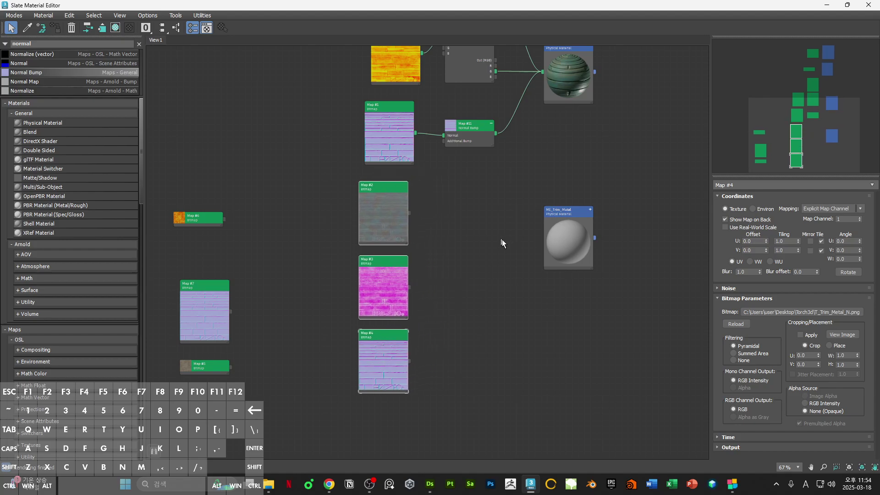
left_click(502, 239)
Step: Copy the wood material's OSL Components node beside Map #3 and connect Map #3 to the copy's Input (RGB)
middle_click_drag(459, 158, 448, 254)
double_click(445, 143)
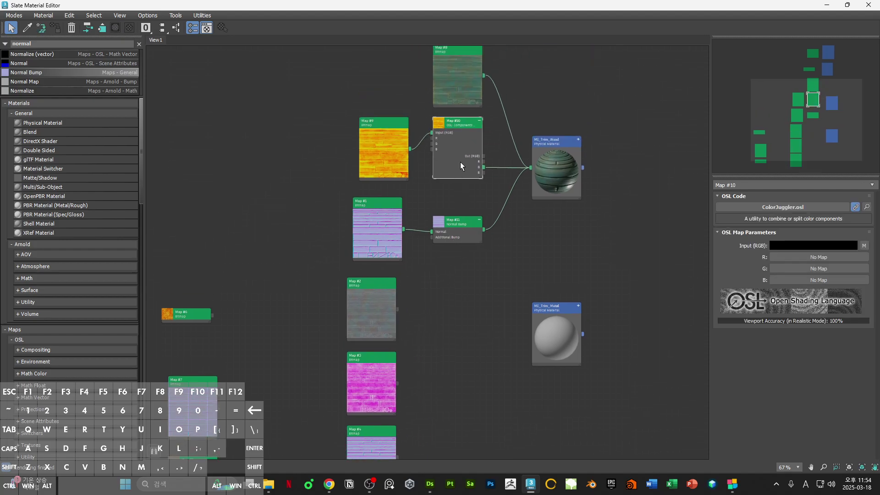
left_click_drag(461, 145, 453, 383, "shift")
scroll(431, 273, "up", 4)
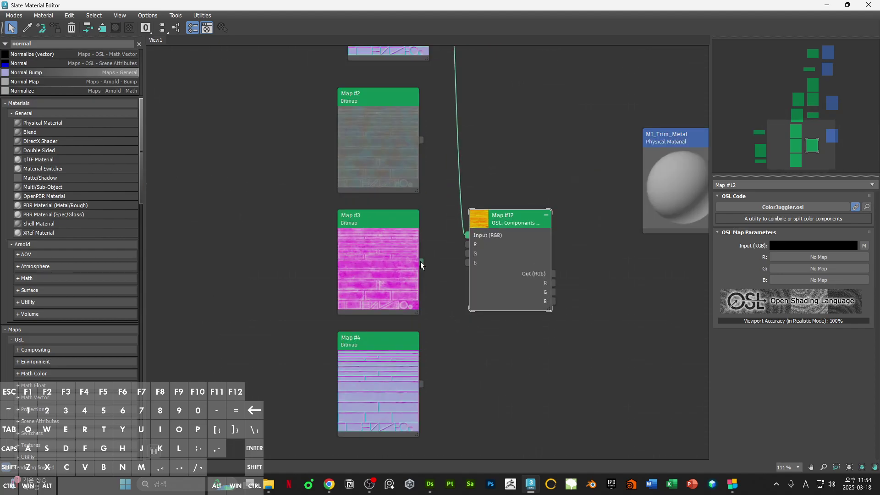
left_click_drag(422, 261, 469, 234)
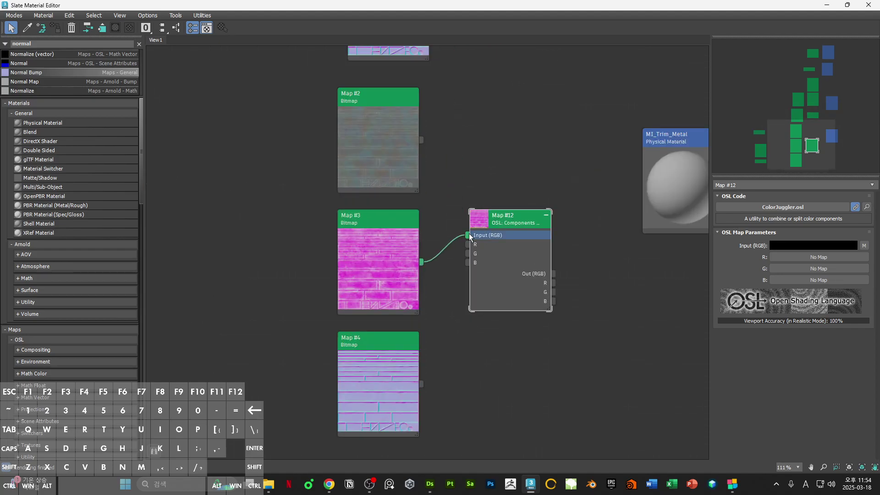
Step: Move Map #2 above the copied OSL Components node and connect it to the Base Color Map of MI_Trim_Metal
scroll(454, 274, "down", 3)
middle_click_drag(540, 279, 489, 306)
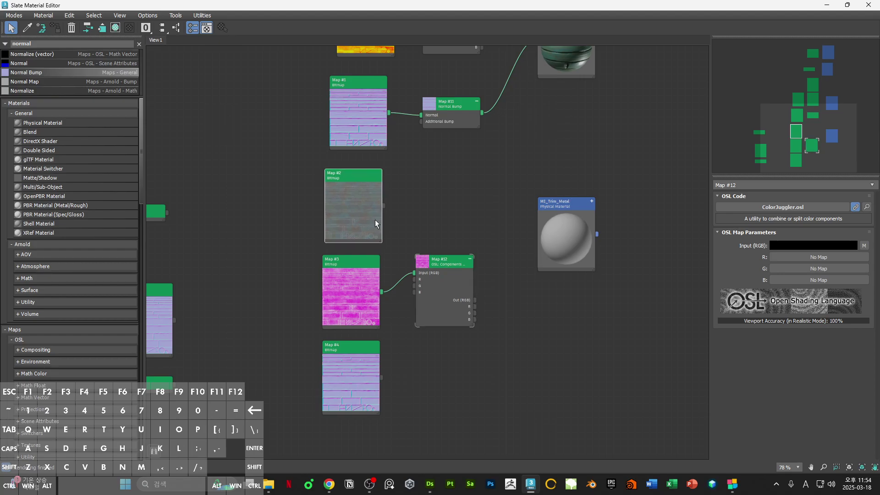
left_click_drag(374, 219, 545, 235)
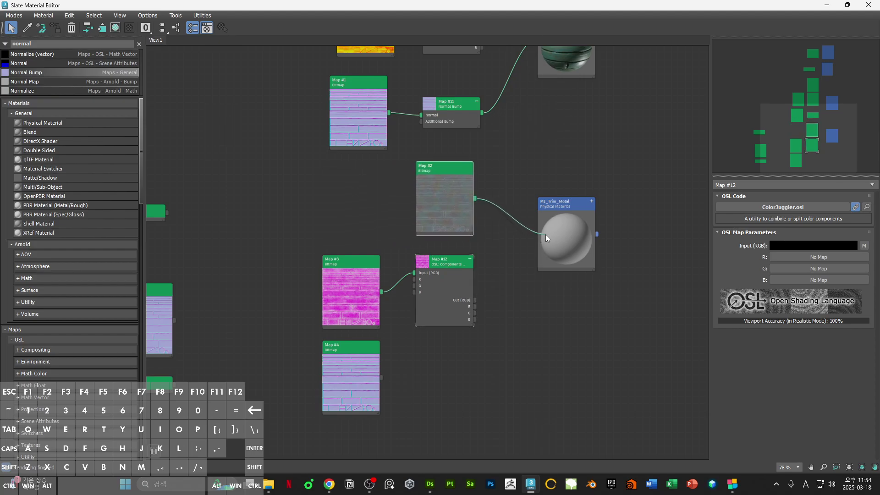
left_click(580, 27)
Step: Expand MI_Trim_Metal and connect the G output of Map #12 to Roughness Map and the B output to Metalness Map
left_click(422, 311)
scroll(475, 311, "up", 4)
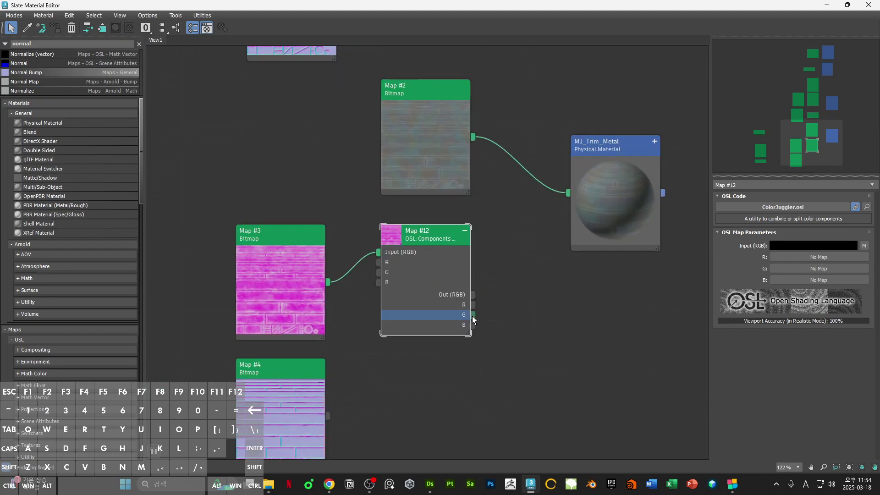
left_click(654, 141)
middle_click_drag(530, 296, 513, 227)
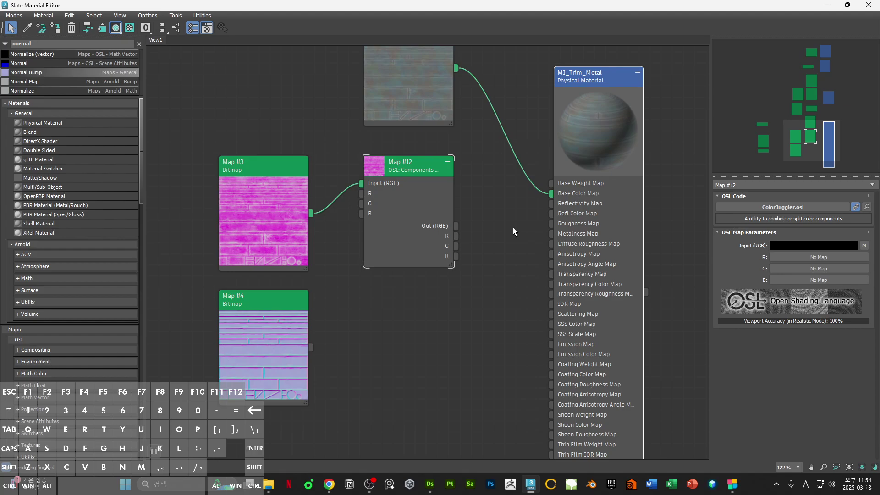
left_click_drag(456, 248, 551, 223)
scroll(494, 203, "down", 3)
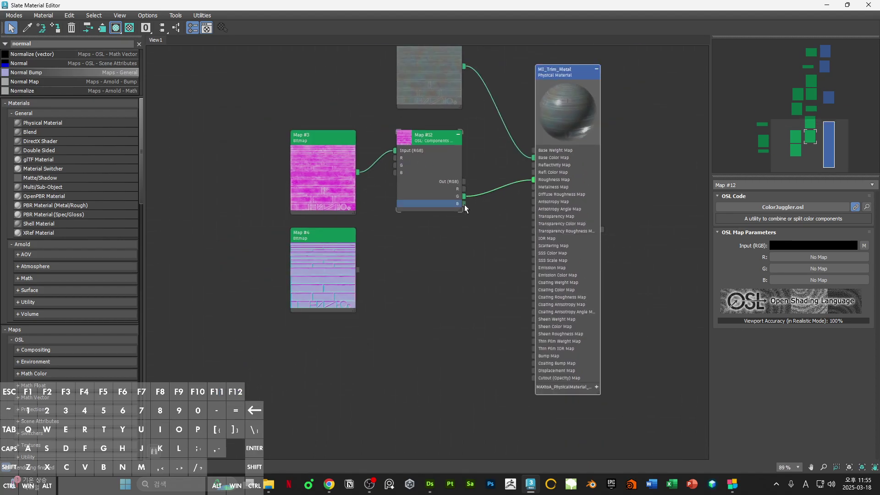
left_click_drag(464, 204, 535, 187)
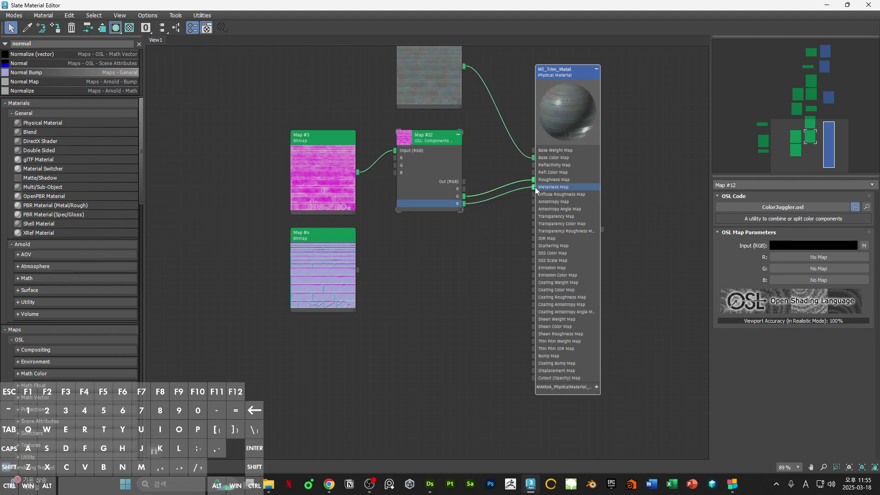
Step: Copy the Normal Bump node beside Map #4, feed Map #4 into its Normal input and connect it to MI_Trim_Metal's Bump Map
scroll(490, 260, "down", 5)
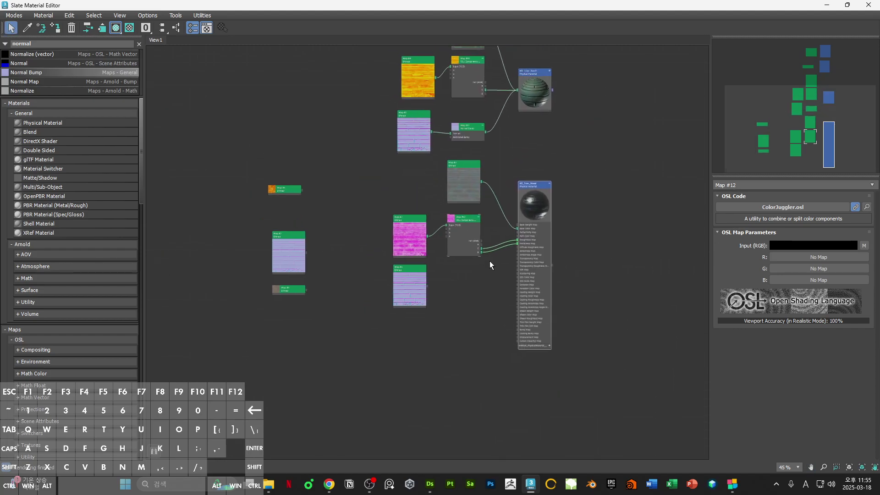
scroll(467, 133, "up", 4)
left_click(467, 136)
mouse_move(465, 130)
left_mouse_down()
mouse_move(469, 114)
mouse_move(477, 392)
left_mouse_up()
scroll(477, 392, "up", 2)
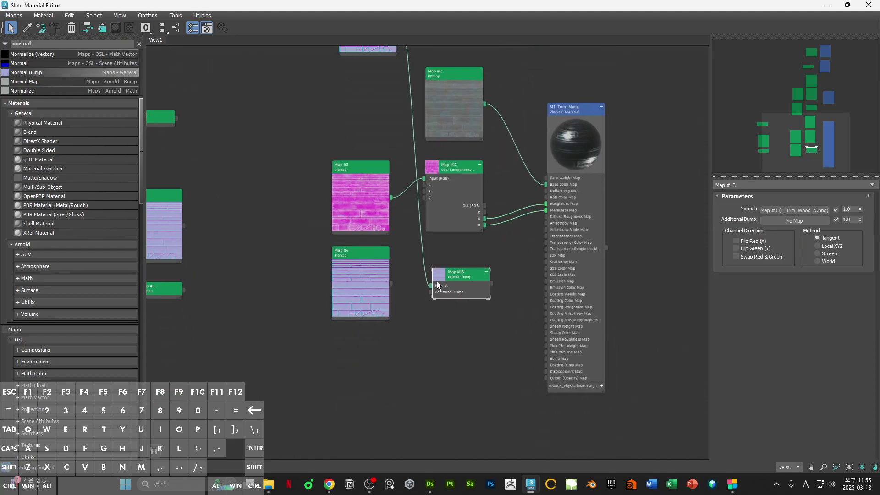
middle_click_drag(443, 353, 450, 246)
key("Delete")
left_click_drag(383, 287, 454, 276)
left_click_drag(555, 351, 579, 384)
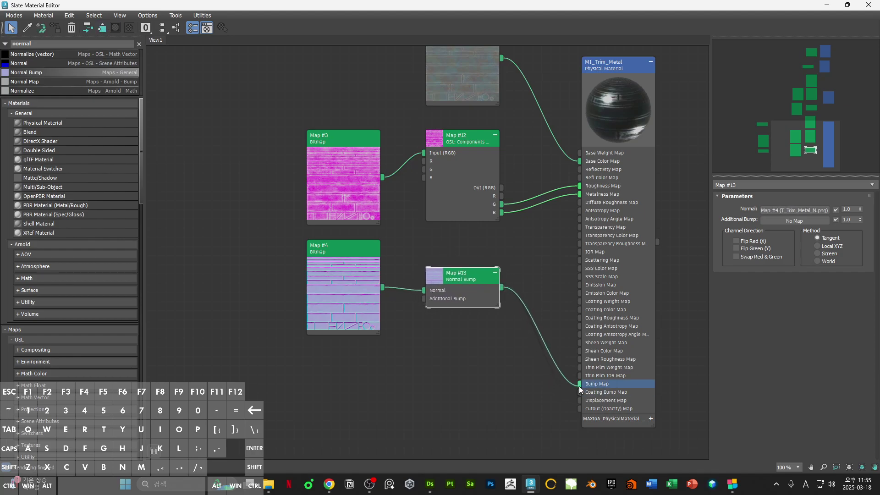
Step: Set the Bump Map amount of MI_Trim_Metal to 1.0, then collapse the node and place it beside its maps
left_click(631, 305)
scroll(746, 322, "down", 10)
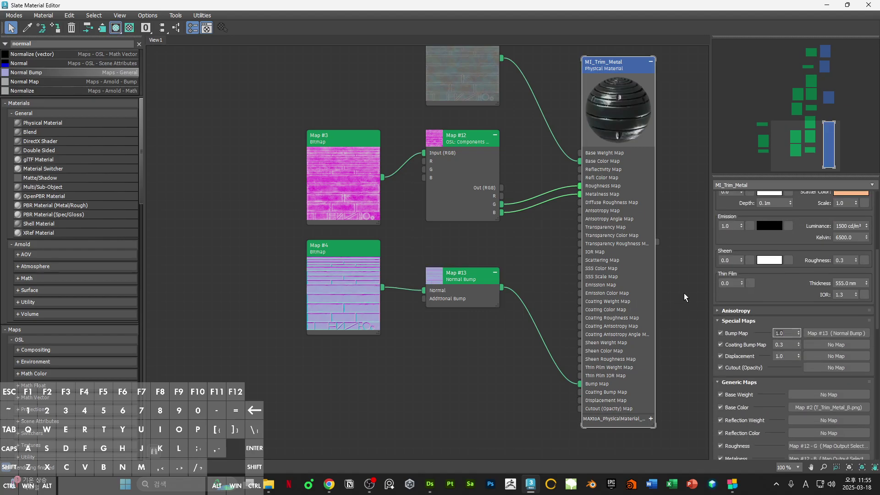
scroll(677, 286, "down", 3)
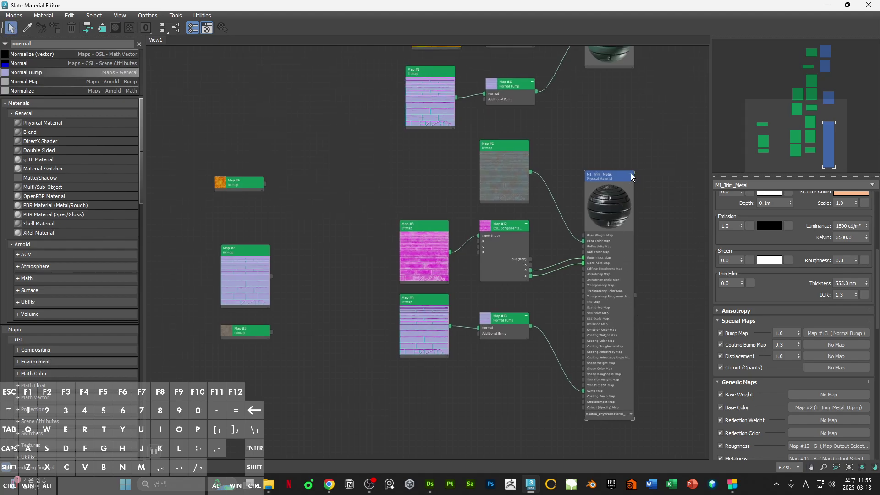
left_click(632, 176)
left_click_drag(628, 184, 622, 260)
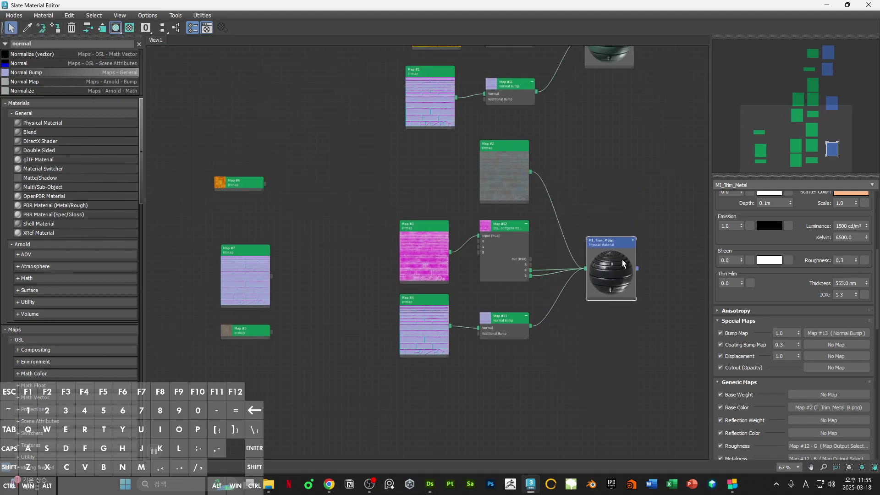
Step: Shift the complete metal node group slightly to line it up below the wood group
scroll(571, 254, "down", 3)
left_click_drag(461, 211, 635, 325)
left_click_drag(589, 257, 592, 254)
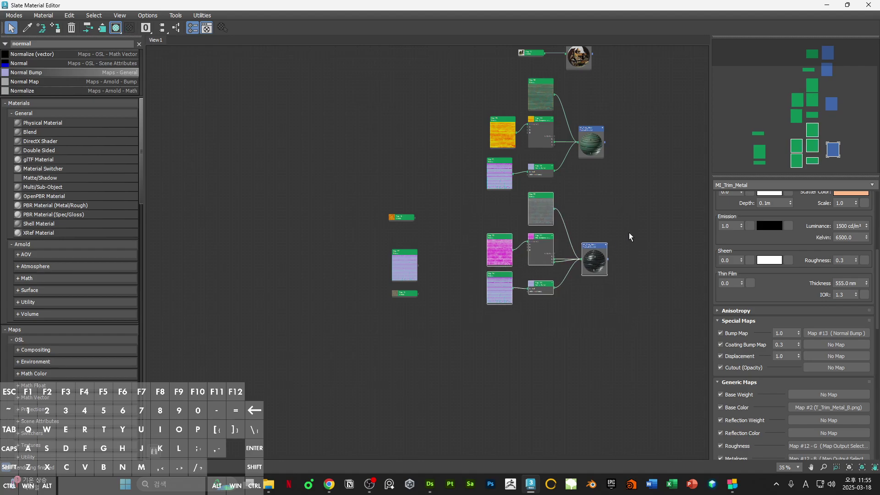
left_click(627, 239)
Step: Duplicate MI_Trim_Metal below the original and remove all map connections from the copy
scroll(624, 250, "up", 4)
scroll(599, 256, "down", 3)
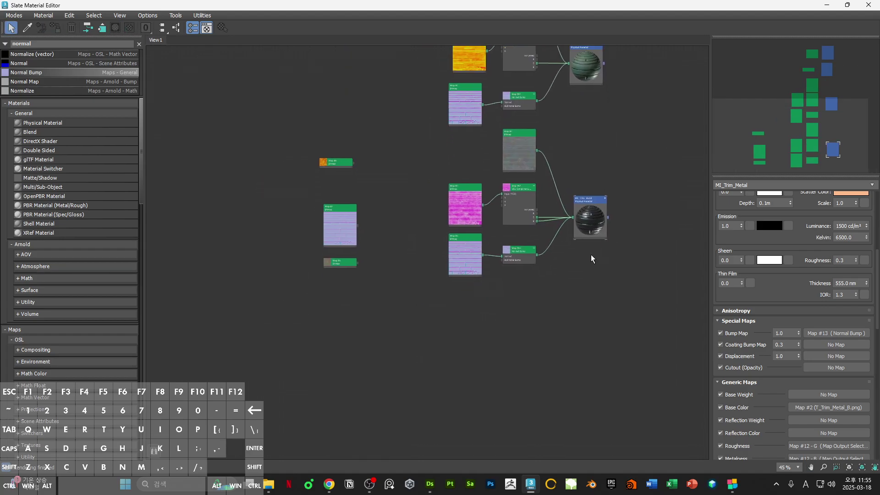
left_click(595, 216)
left_click_drag(595, 219, 598, 334, "shift")
left_click(568, 268)
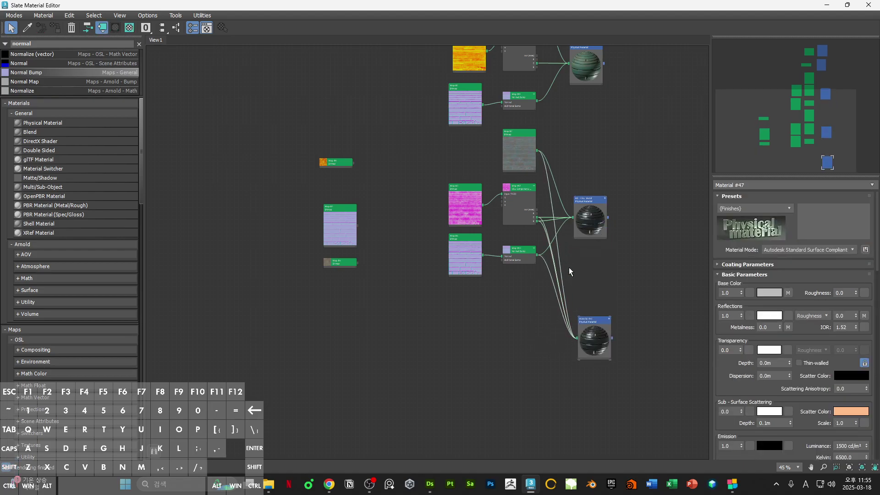
scroll(585, 352, "up", 3)
scroll(583, 323, "down", 2)
middle_click_drag(502, 294, 515, 290)
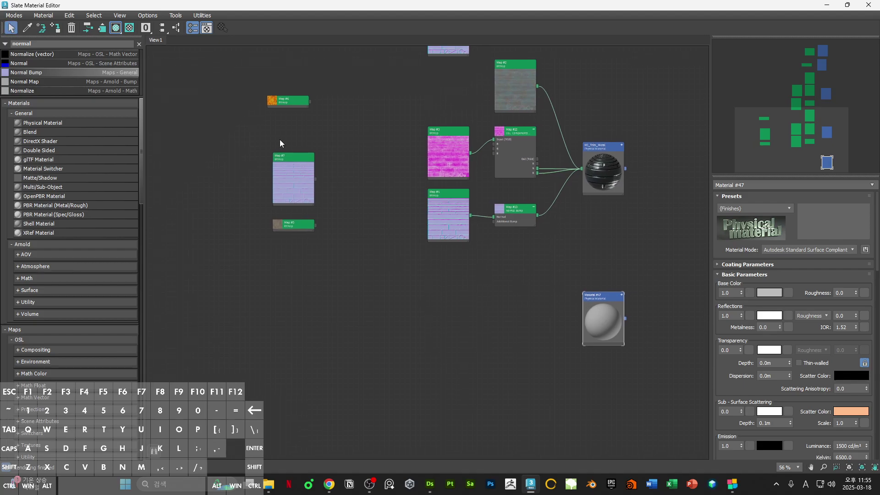
Step: Move the three stone bitmaps near the duplicated material and enlarge the previews of Map #5 and Map #6
left_click_drag(251, 83, 332, 246)
left_click_drag(294, 195, 497, 353)
middle_click_drag(497, 354, 464, 276)
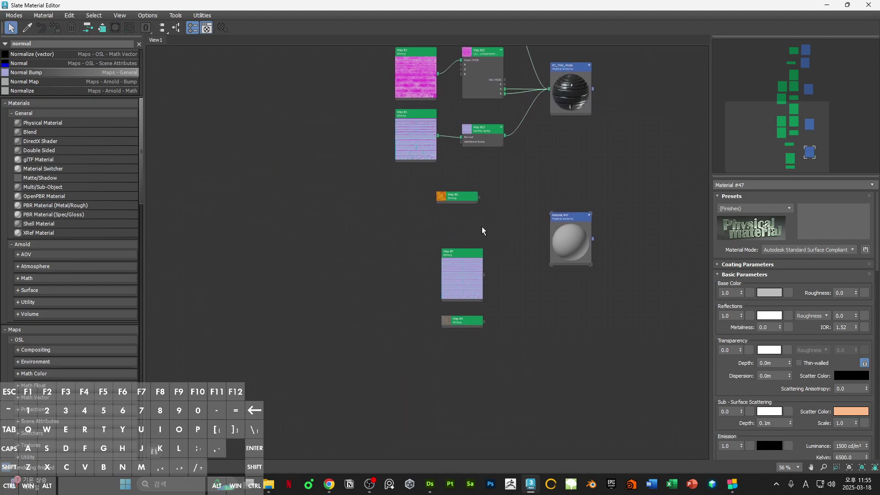
double_click(450, 321)
double_click(452, 197)
Step: Stack Map #5, Map #6 and Map #7 in that order in one column below the metal maps
left_click_drag(457, 209, 389, 328)
left_click_drag(466, 282, 461, 240)
left_click_drag(467, 321, 467, 183)
left_click_drag(455, 254, 454, 381)
left_click_drag(404, 321, 468, 259)
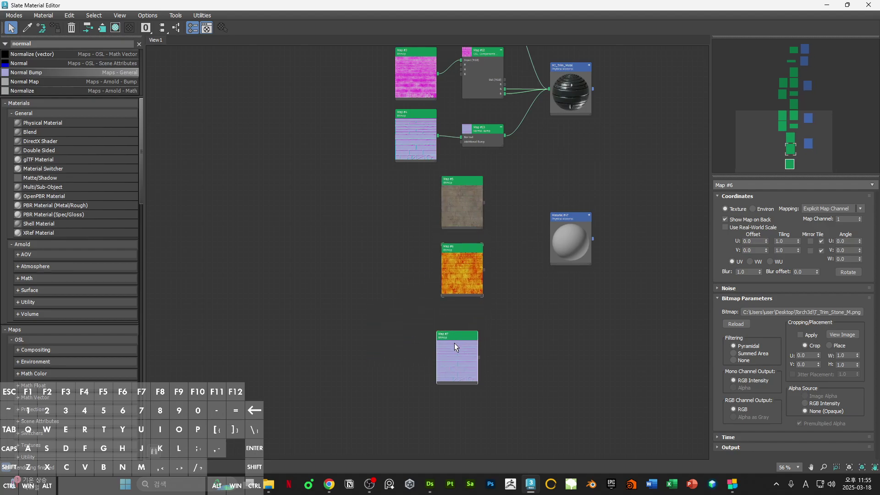
left_click_drag(455, 343, 461, 323)
left_click_drag(450, 258, 462, 358)
left_click_drag(461, 360, 409, 365)
Step: Rename the duplicated Physical Material as MI_Trim_Stone
double_click(576, 251)
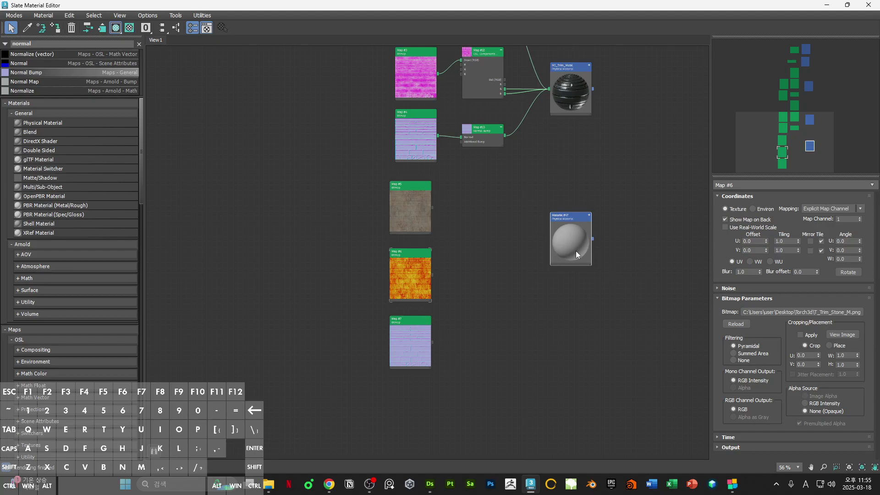
type("MI")
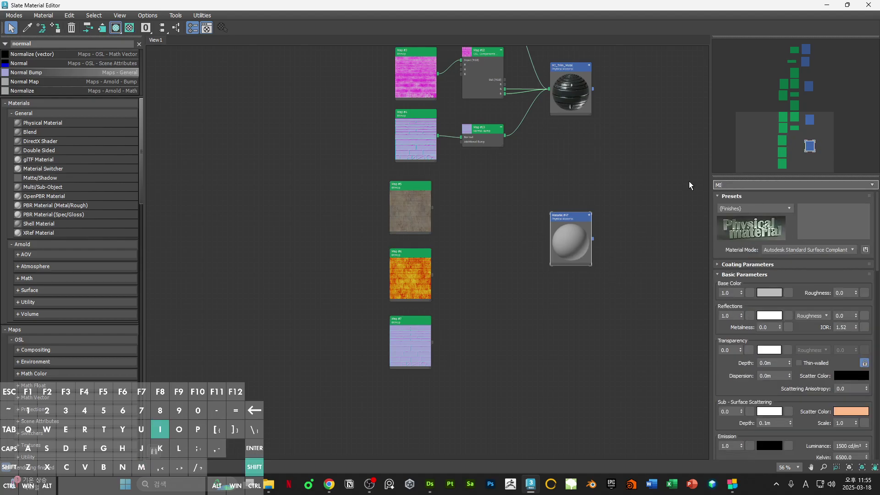
type("_Trim_Stone")
key("Return")
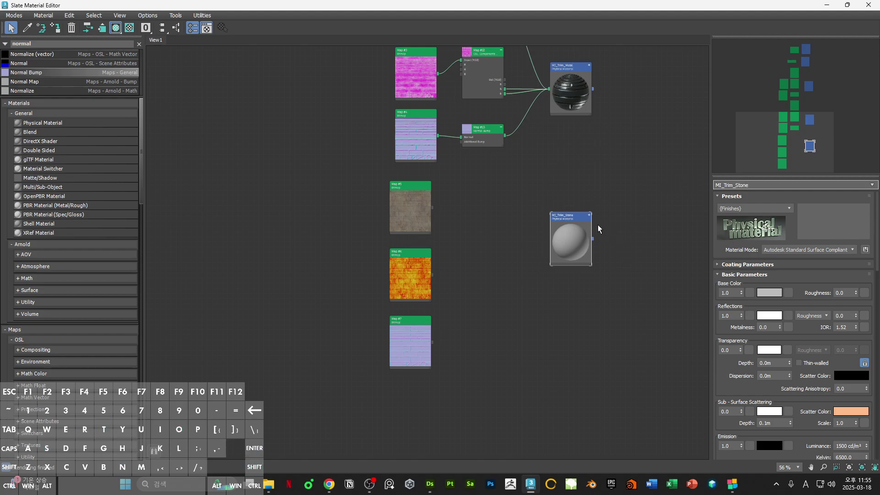
Step: Expand MI_Trim_Stone, move it up beside the stone maps and connect Map #5 to its Base Color Map
left_click(589, 215)
left_click_drag(585, 243, 582, 199)
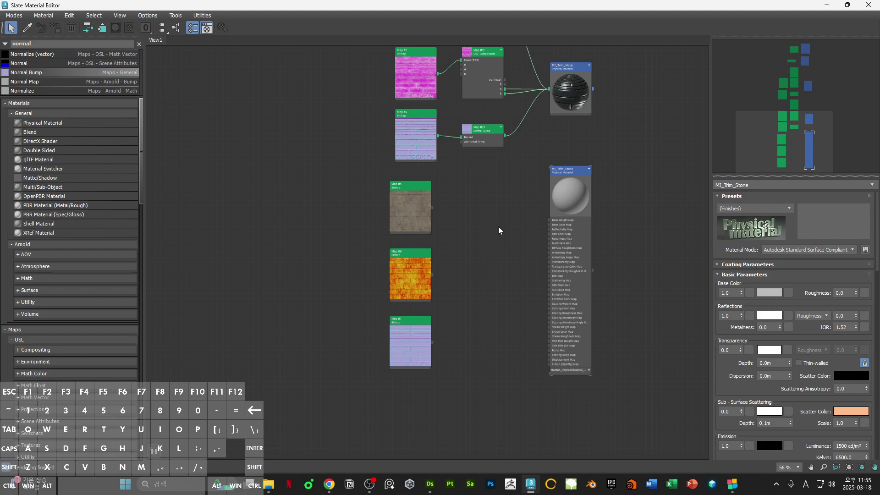
scroll(499, 226, "up", 5)
left_click_drag(476, 200, 600, 213)
middle_click_drag(462, 264, 514, 187)
Step: Reload T_Trim_Stone_M in Map #6 as a data image with the Raw color space
scroll(398, 251, "down", 1)
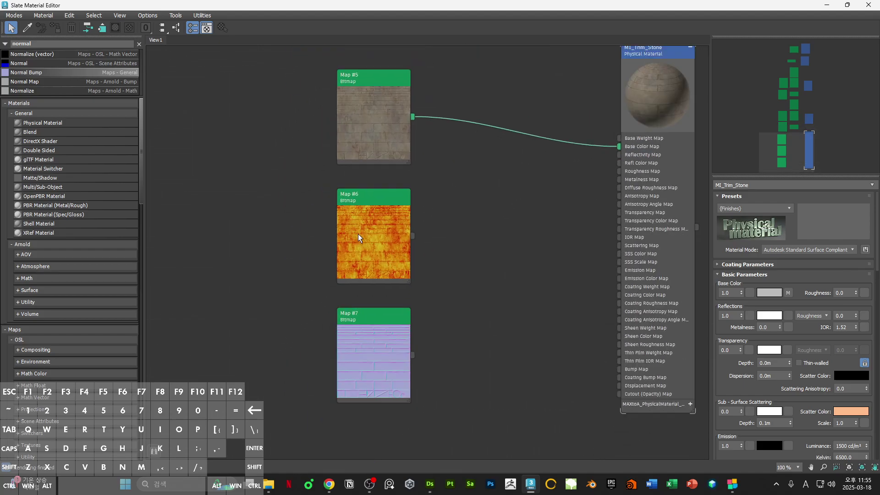
double_click(359, 234)
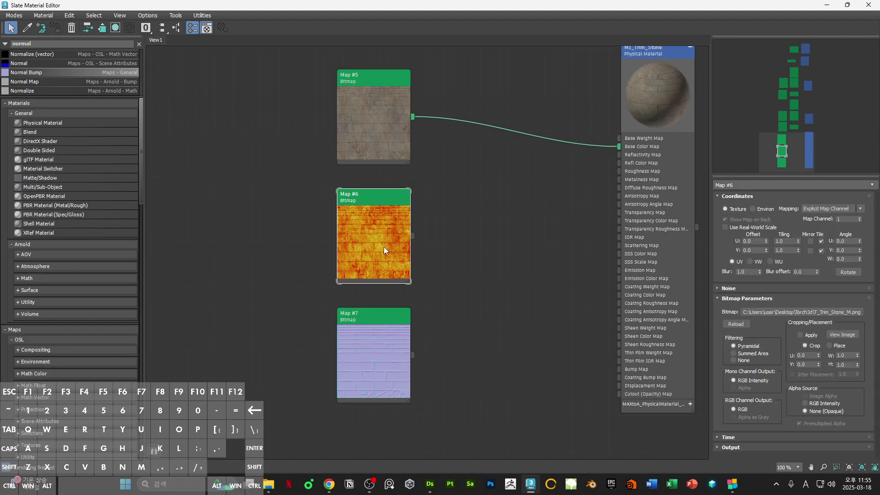
left_click(755, 312)
left_click(394, 319)
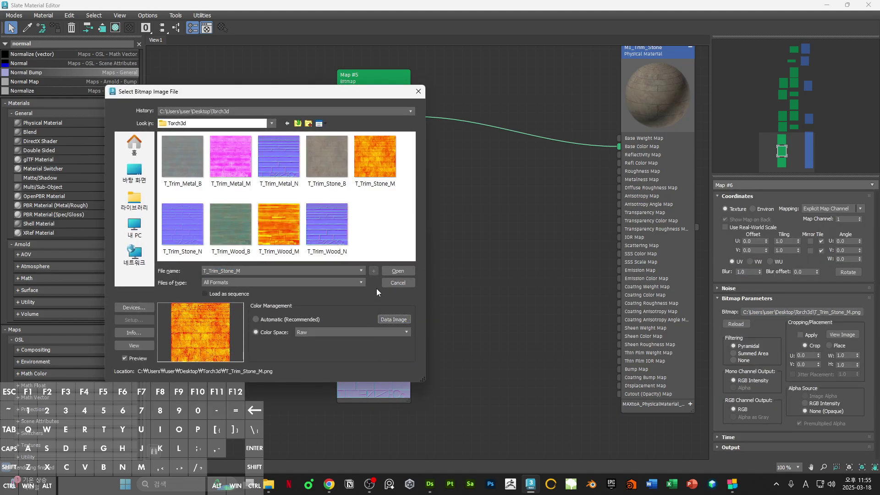
left_click(398, 271)
Step: Reload T_Trim_Stone_N in Map #7 as a data image with the Raw color space
left_click(358, 357)
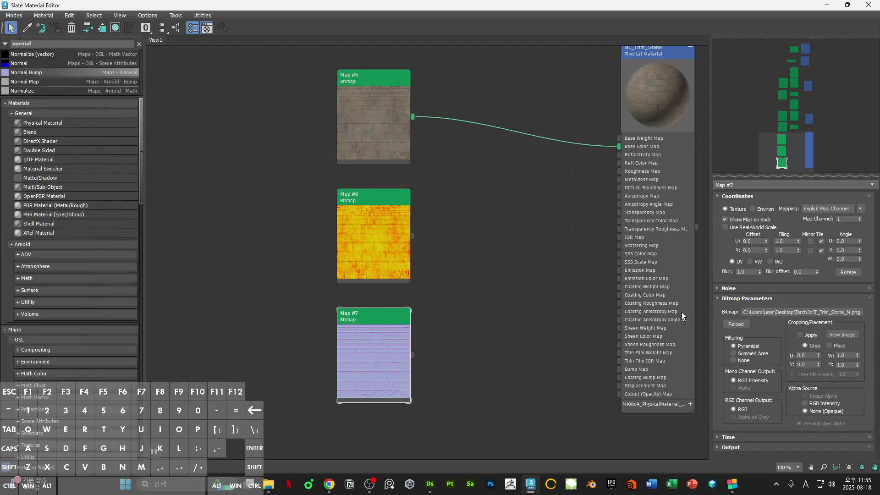
left_click(792, 315)
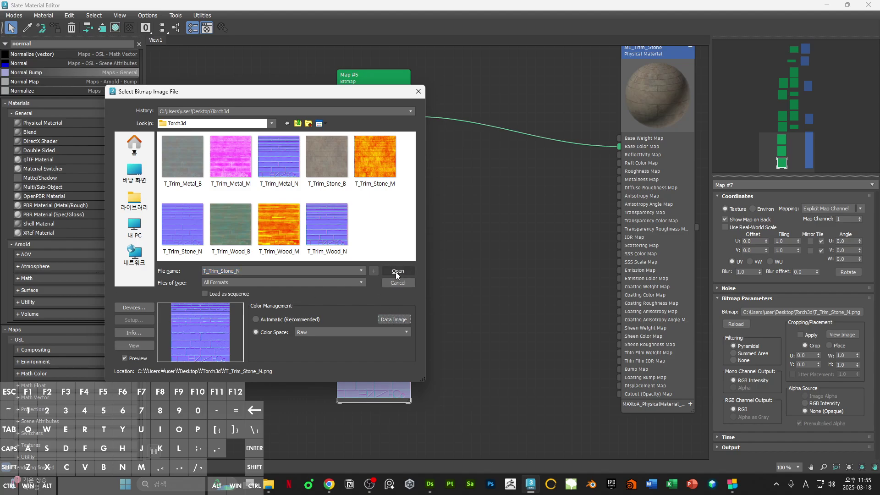
left_click(395, 271)
Step: Copy the metal material's OSL Components node to the space between Map #6 and MI_Trim_Stone
scroll(416, 249, "down", 2)
scroll(416, 249, "down", 2)
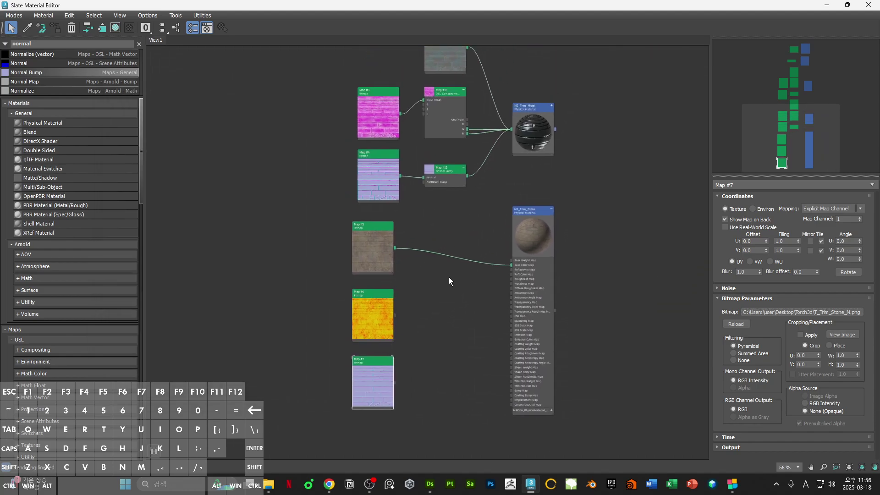
left_click(440, 137)
left_click_drag(441, 122, 453, 324, "shift")
scroll(415, 321, "up", 4)
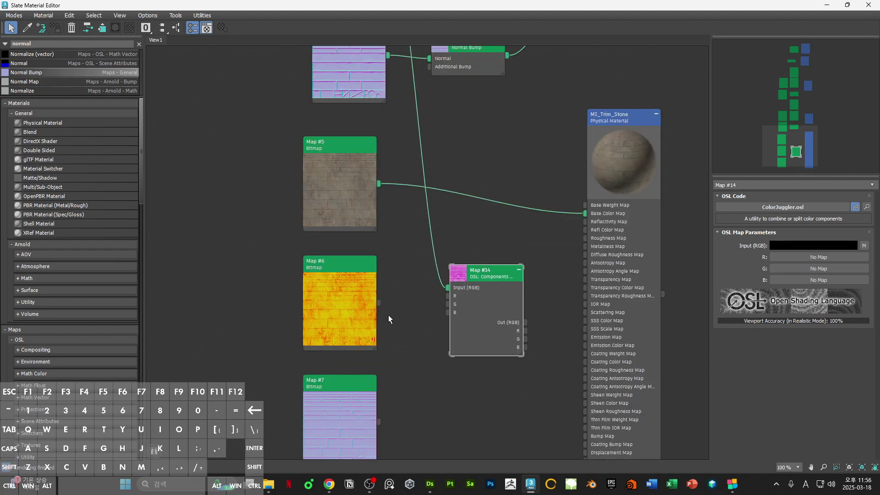
Step: Connect Map #6 to the copied OSL Components node's RGB input and its G output to MI_Trim_Stone's Roughness Map
left_click_drag(419, 293, 448, 289)
left_click_drag(481, 330, 463, 322)
middle_click_drag(497, 329, 458, 300)
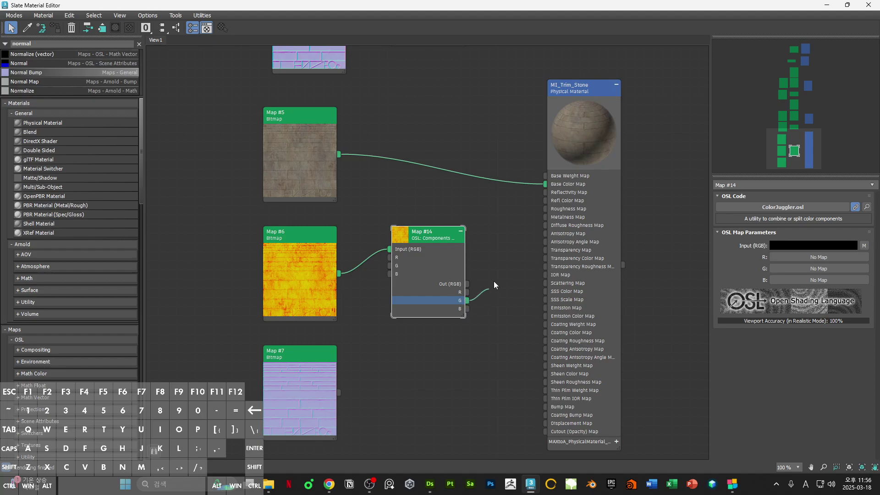
left_click_drag(507, 285, 545, 208)
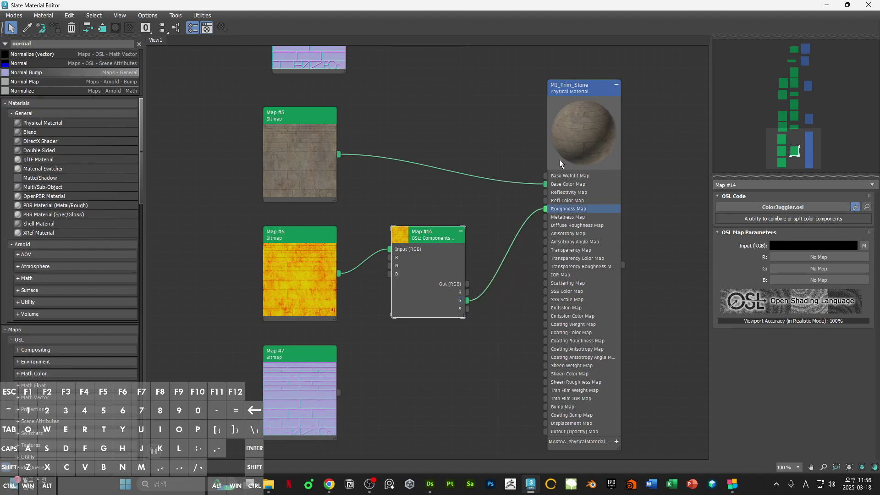
double_click(587, 144)
Step: Copy the metal material's Normal Bump node beside Map #7, feed it from Map #7 and connect it to MI_Trim_Stone's Bump Map
middle_click_drag(432, 382, 439, 342)
scroll(428, 364, "down", 5)
double_click(434, 160)
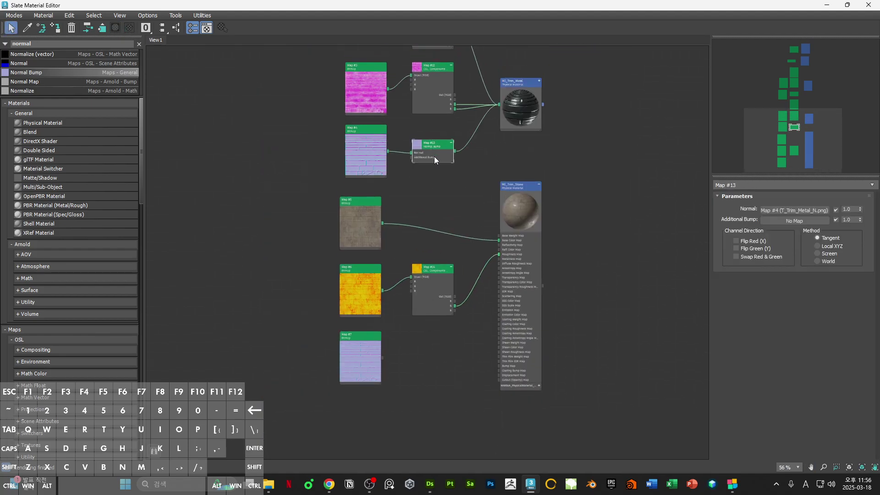
mouse_move(436, 146)
left_mouse_down("shift")
mouse_move(434, 351)
mouse_move(411, 336)
mouse_move(448, 342)
left_mouse_up("shift")
scroll(411, 362, "up", 6)
middle_click_drag(492, 364, 455, 351)
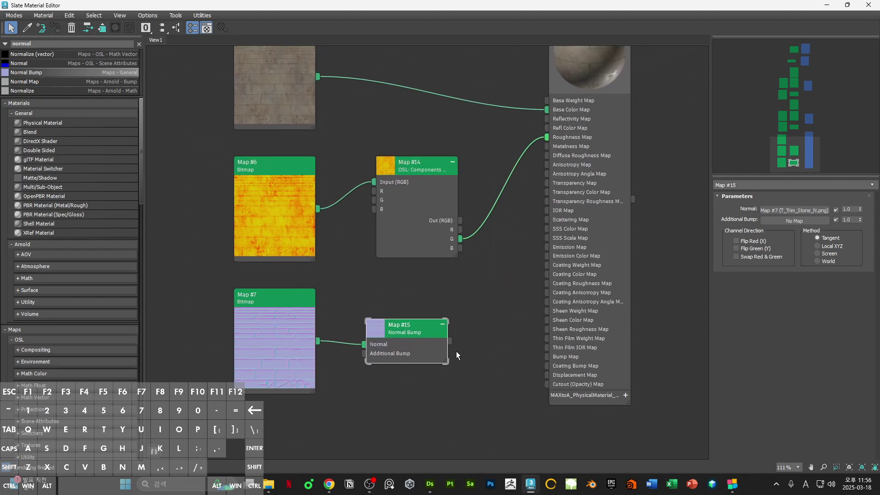
left_click_drag(547, 357, 449, 341)
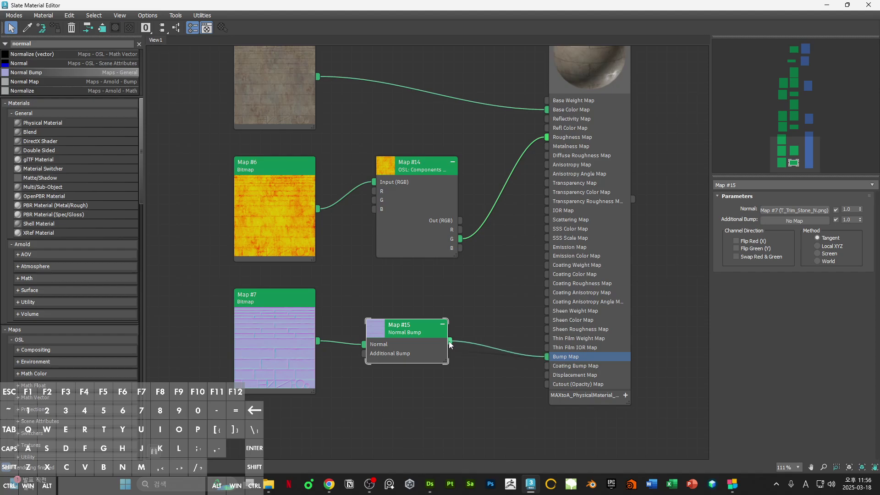
Step: Review MI_Trim_Stone's node connections and its parameters down to the Special Maps settings
middle_click_drag(602, 239, 609, 367)
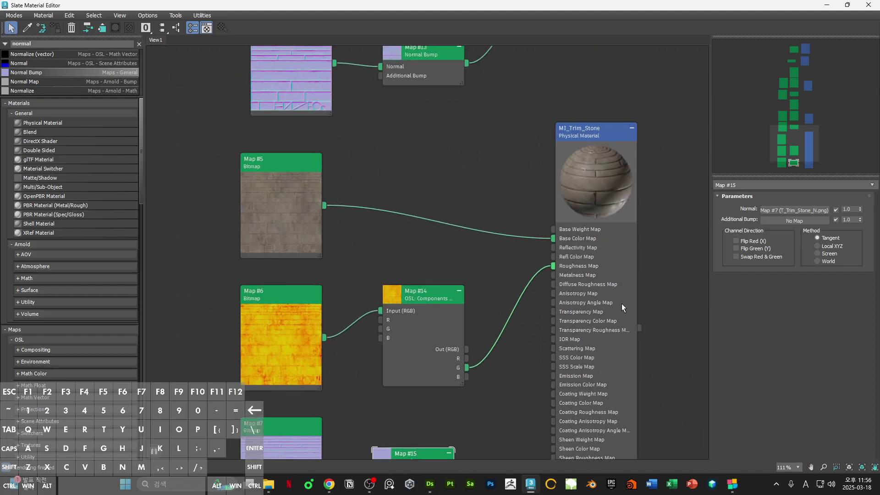
scroll(621, 303, "down", 5)
double_click(596, 228)
scroll(718, 371, "down", 5)
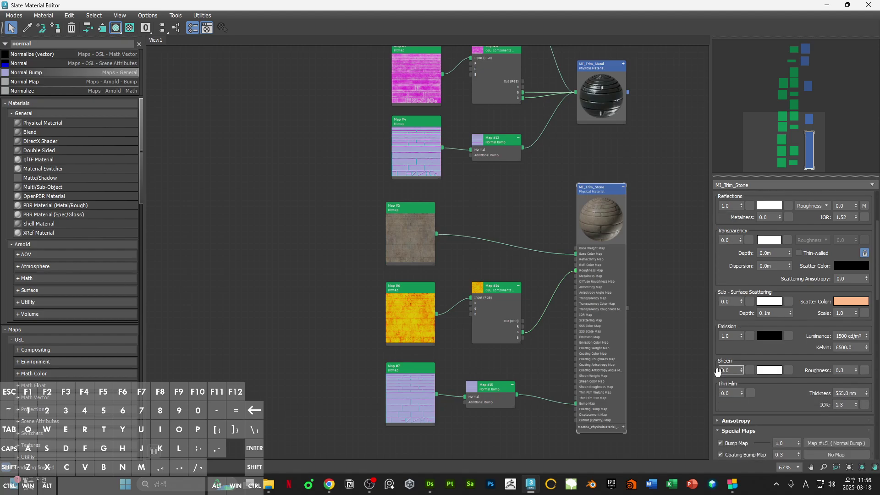
scroll(718, 372, "down", 3)
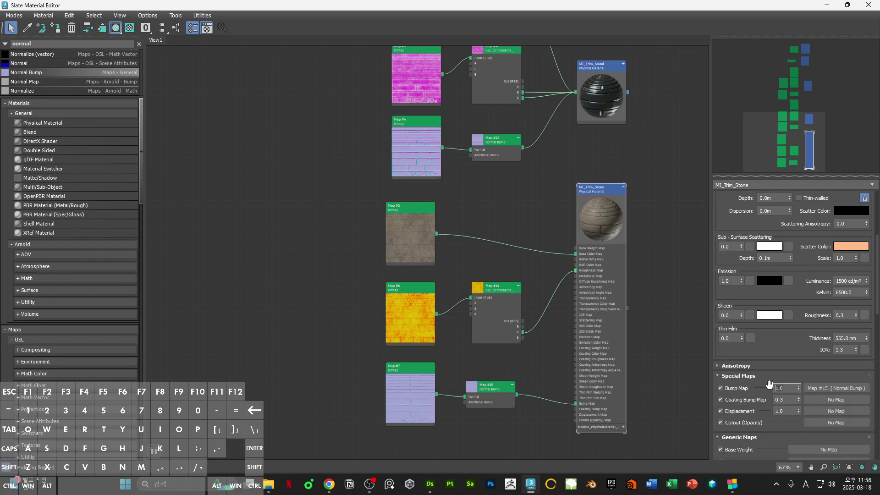
left_click(668, 303)
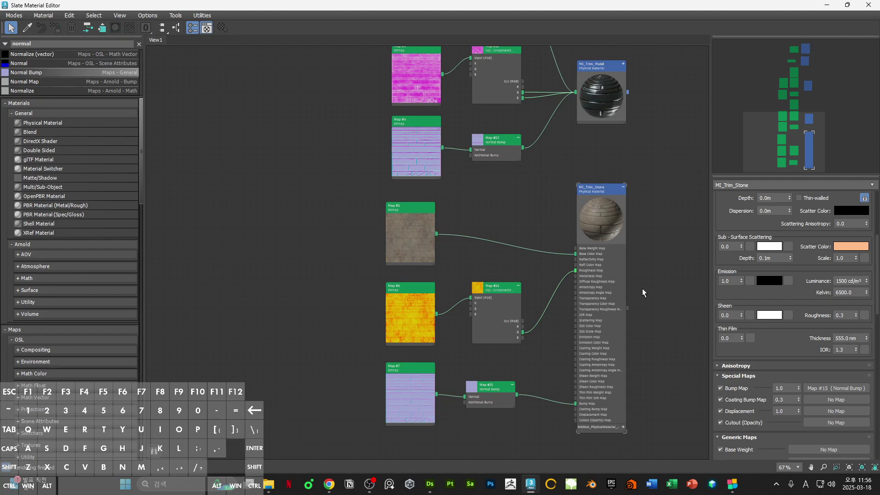
middle_click_drag(673, 254, 658, 264)
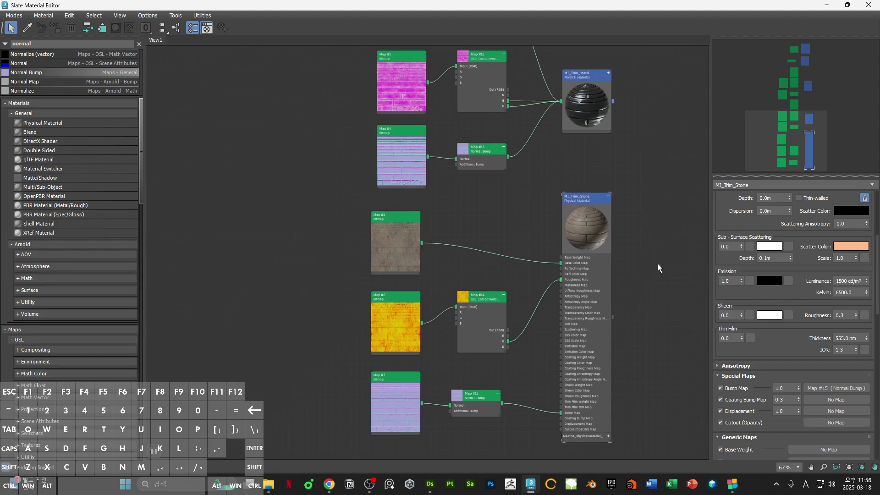
Step: Collapse MI_Trim_Stone, move it down beside its inputs and place Map #5 directly above the Map #14 OSL Components node
left_click(609, 198)
left_click_drag(592, 229, 585, 320)
left_click_drag(392, 253, 478, 258)
middle_click_drag(524, 313, 539, 295)
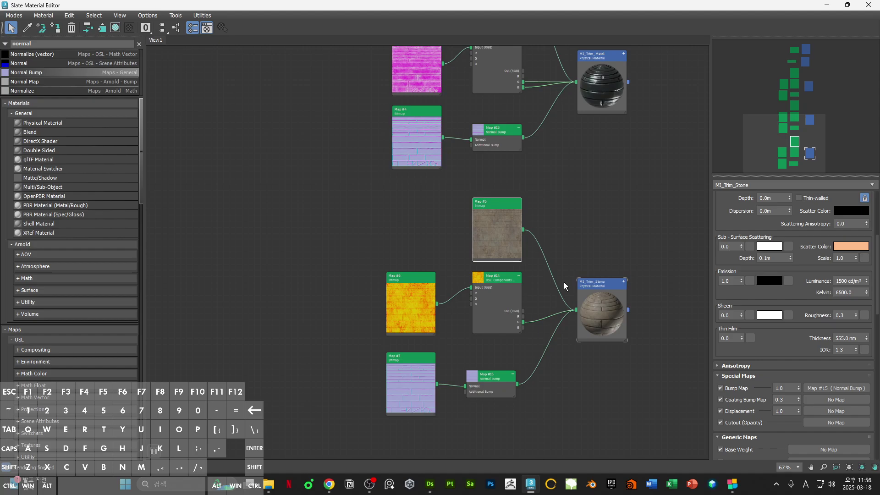
scroll(519, 277, "up", 5)
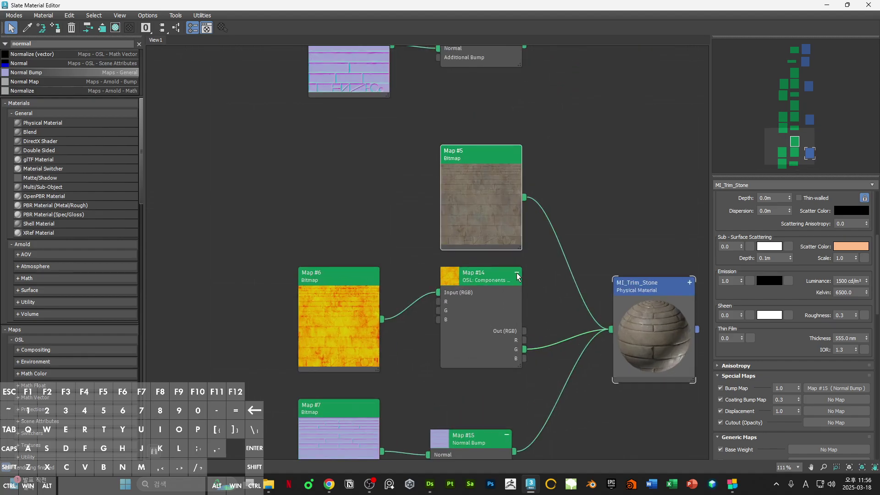
Step: Collapse the stone OSL Components and Normal Bump nodes and line them up with Map #6 and Map #7
left_click(517, 275)
middle_click_drag(538, 315, 541, 263)
left_click_drag(490, 235, 485, 288)
left_click_drag(480, 390, 500, 380)
left_click_drag(335, 367, 345, 356)
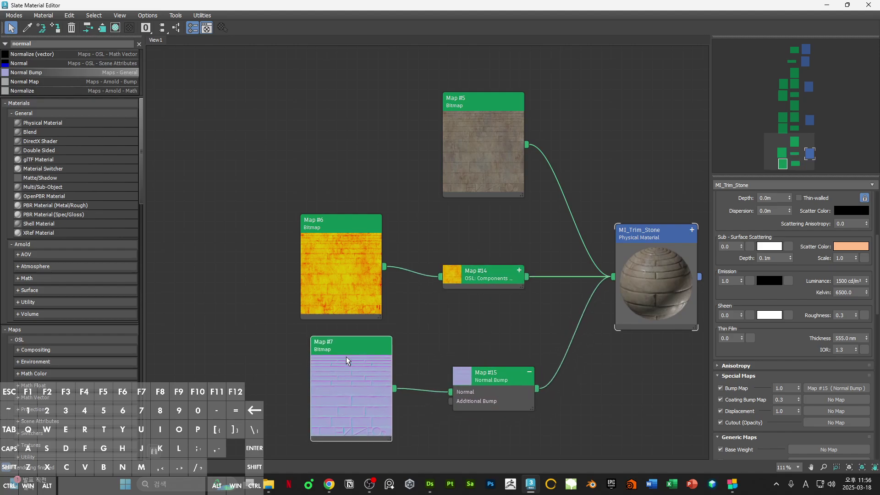
left_click(530, 372)
scroll(491, 377, "down", 5)
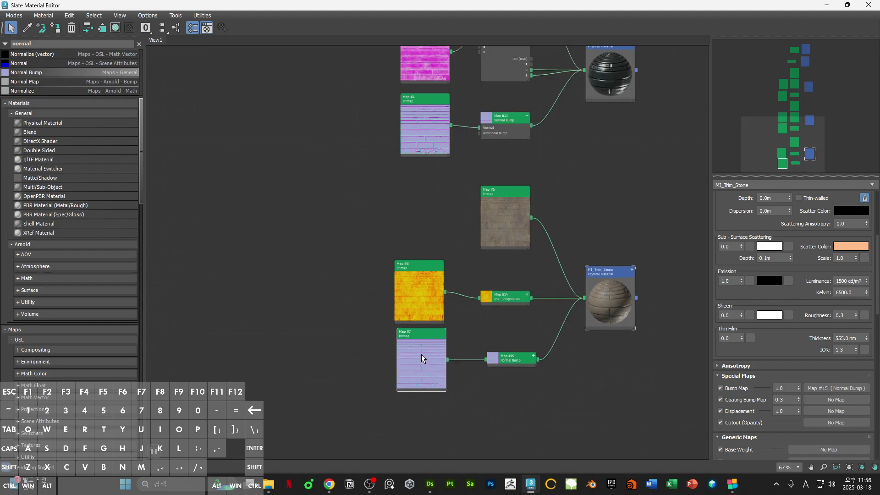
scroll(497, 328, "up", 4)
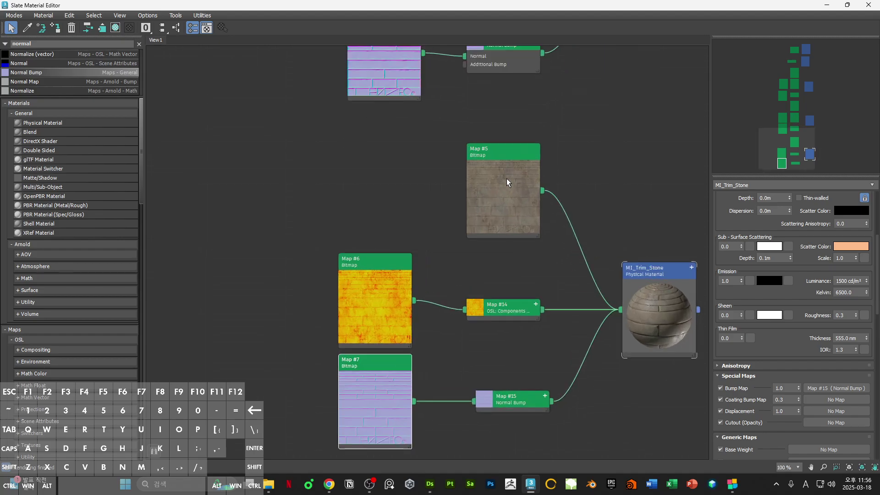
middle_click_drag(533, 269, 505, 232)
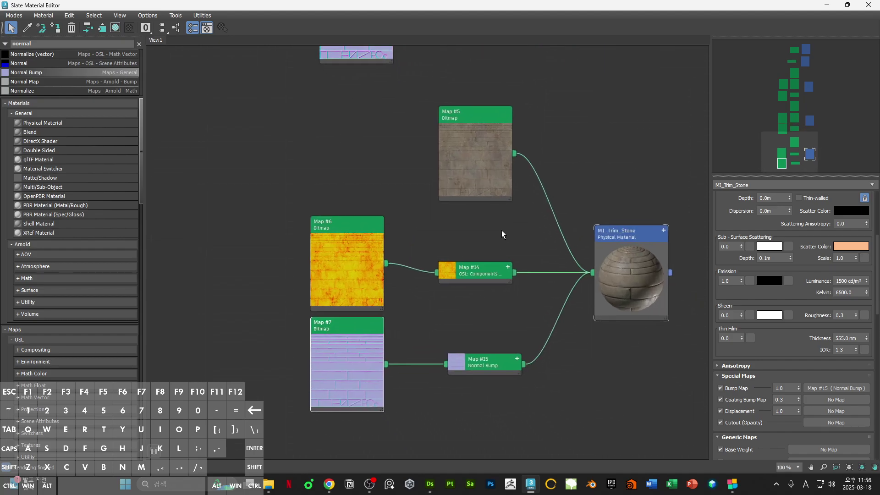
Step: Shrink the thumbnails of Maps #5, #6 and #7 and pack the stone map nodes tightly beside MI_Trim_Stone
left_click(484, 177)
left_click(483, 174)
left_click(327, 279)
left_click(334, 366)
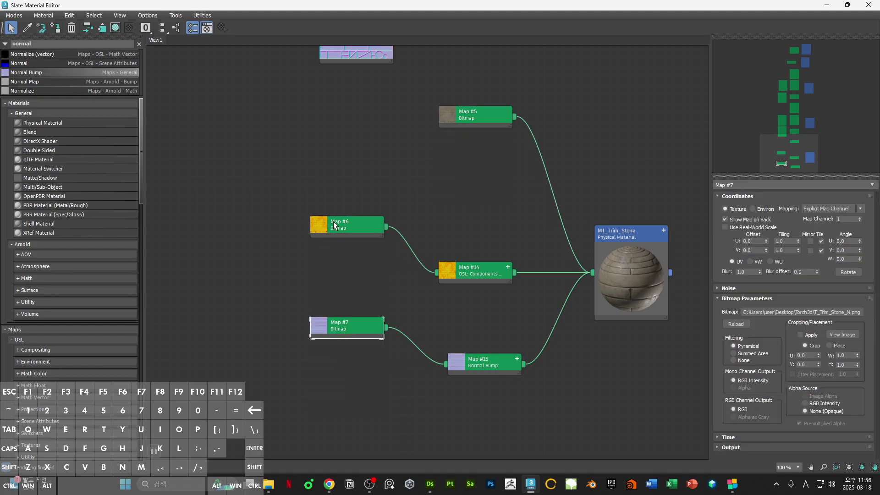
left_click_drag(334, 221, 382, 273)
left_click_drag(353, 337, 395, 367)
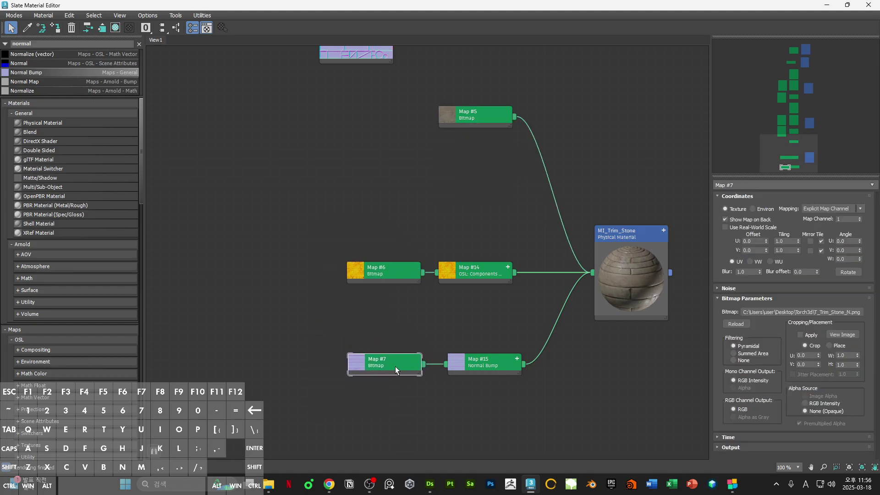
left_click_drag(502, 371, 480, 312)
left_click_drag(480, 115, 485, 238)
scroll(485, 236, "down", 2)
middle_click_drag(490, 227, 495, 300)
left_click_drag(578, 328, 584, 266, "ctrl+alt")
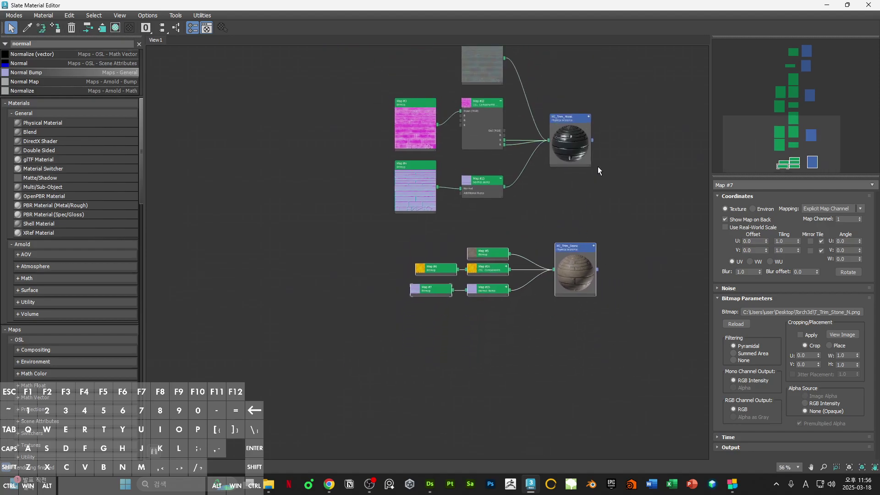
Step: Shrink the thumbnails of Maps #3 and #4 and collapse the metal OSL Components and Normal Bump nodes
left_click(598, 166)
middle_click_drag(430, 167, 432, 281)
scroll(433, 284, "up", 3)
double_click(411, 295)
double_click(410, 220)
left_click(505, 214)
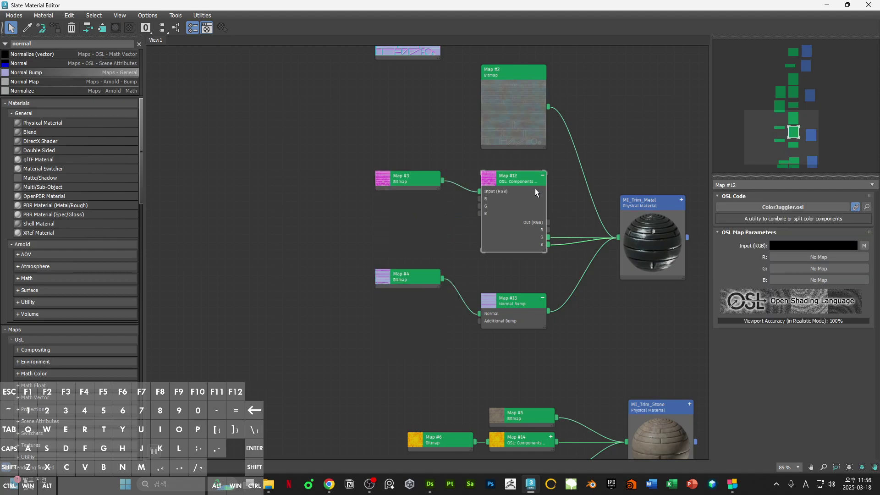
left_click(542, 176)
left_click(542, 298)
Step: Bring the Map #3 and Map #4 rows close together, then shrink Map #2 and place it just above them
left_click_drag(513, 299, 514, 274)
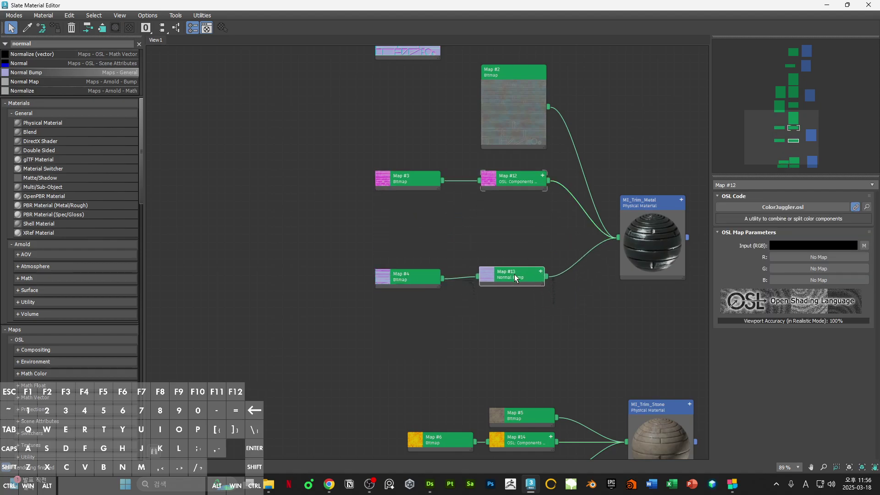
left_click_drag(366, 168, 522, 248)
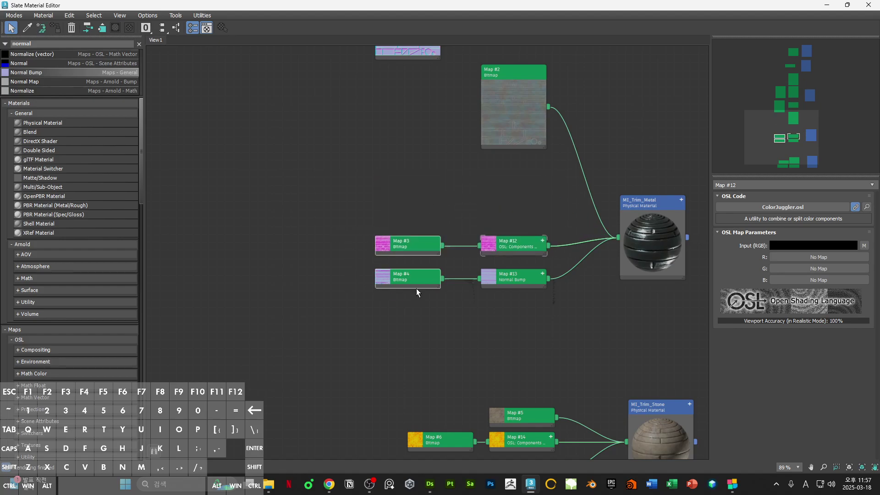
double_click(511, 108)
left_click_drag(510, 79, 510, 219)
left_click(567, 162)
Step: Move the MI_Trim_Stone node group up so it sits directly below the MI_Trim_Metal group
scroll(565, 176, "down", 3)
left_click_drag(431, 258, 643, 382)
left_click_drag(526, 245, 532, 251)
mouse_move(450, 310)
left_mouse_down()
mouse_move(490, 341)
mouse_move(662, 412)
left_mouse_up()
left_click_drag(650, 387, 645, 310)
scroll(578, 312, "down", 3)
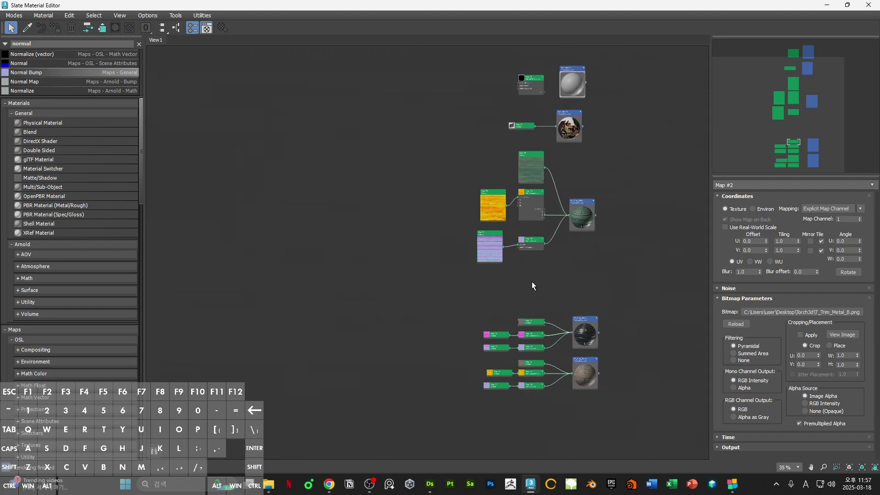
Step: Shrink the thumbnails of Maps #9 and #1 and collapse the wood OSL Components and Normal Bump nodes
scroll(532, 281, "up", 3)
double_click(468, 263)
left_click(466, 193)
double_click(467, 196)
double_click(523, 188)
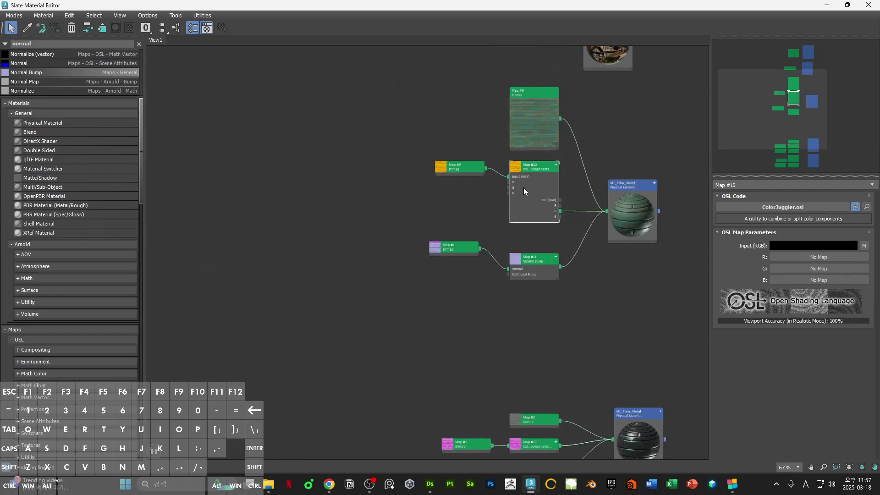
left_click(556, 164)
left_click(556, 257)
Step: Shrink Map #8's thumbnail and pack the wood map nodes into compact rows beside MI_Trim_Wood
left_click_drag(527, 262, 527, 251)
double_click(531, 98)
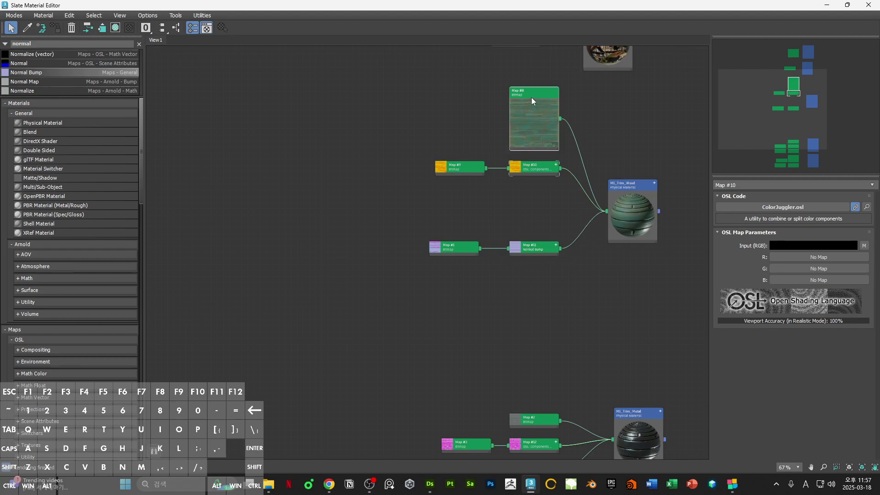
double_click(531, 106)
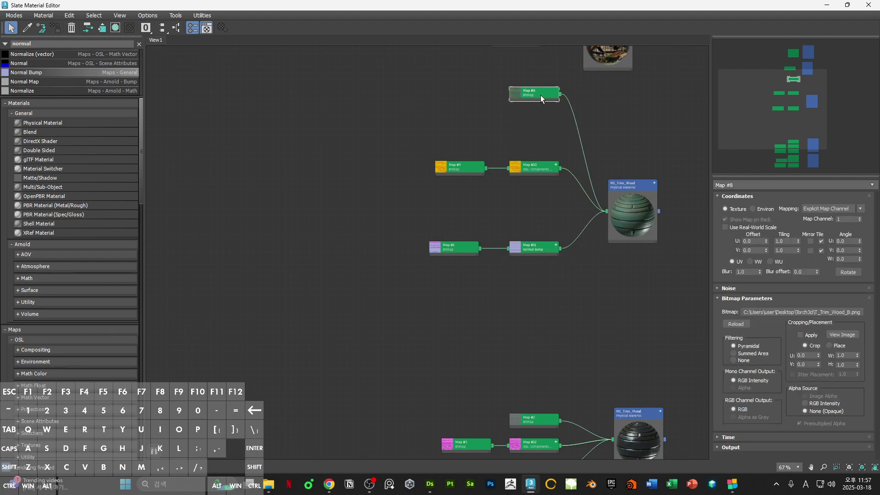
left_click_drag(542, 99, 545, 151)
left_click_drag(534, 249, 535, 195)
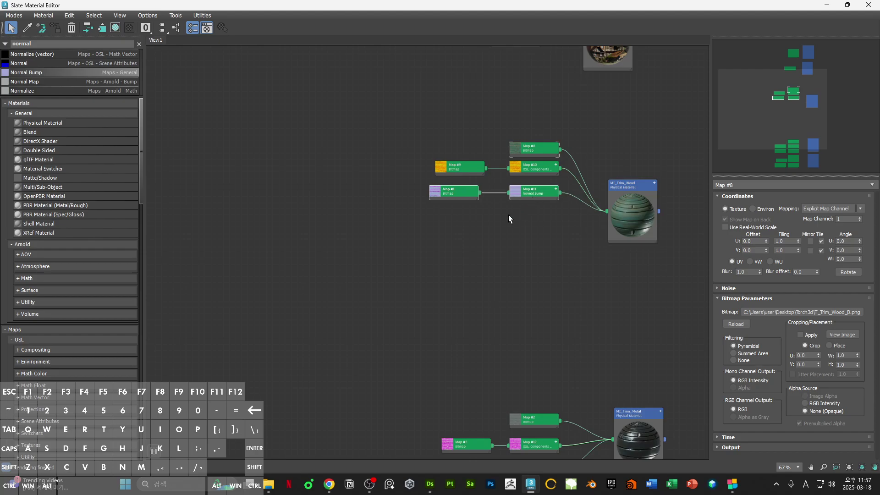
left_click_drag(467, 211, 476, 208)
left_click(475, 194)
Step: Move the MI_Trim_Wood node group and the house photo material down toward the MI_Trim_Metal group
left_click(637, 219)
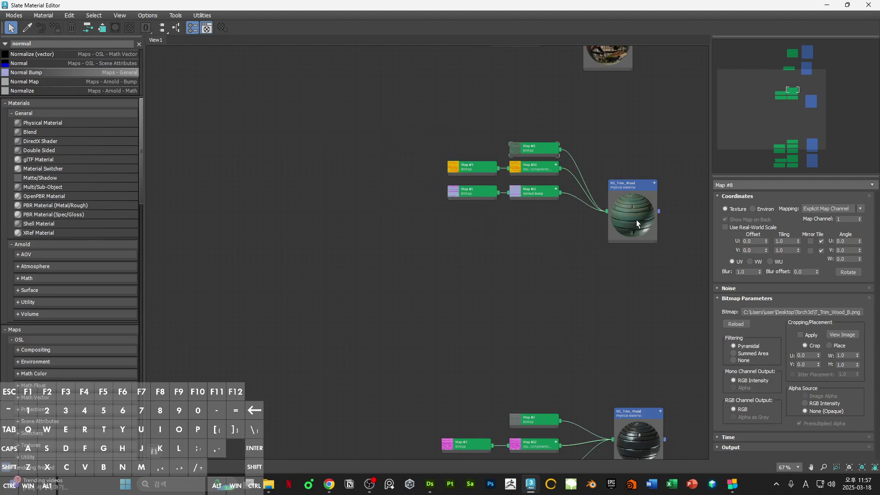
scroll(624, 176, "down", 5)
scroll(647, 217, "up", 4)
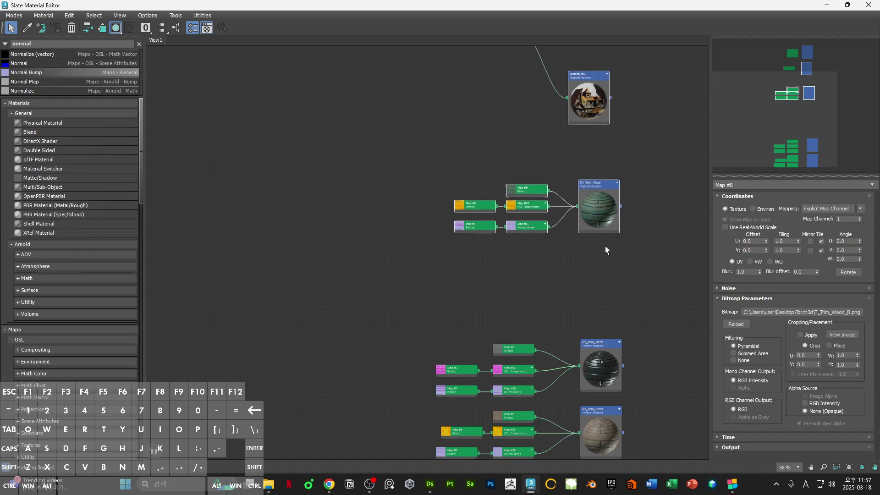
middle_click_drag(605, 246, 605, 307)
scroll(621, 257, "down", 4)
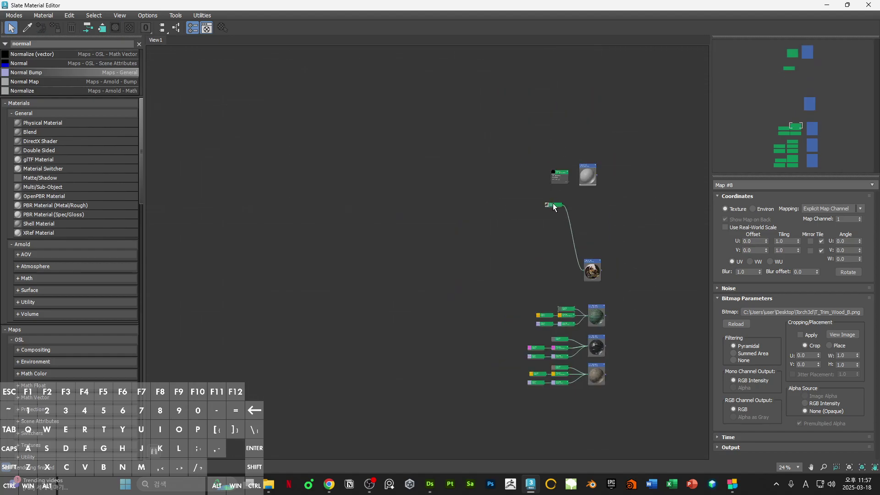
Step: Place the bitmap node beside the house photo material and stack the grey material with its map node closely above it
left_click(554, 205)
left_click_drag(557, 212, 573, 272)
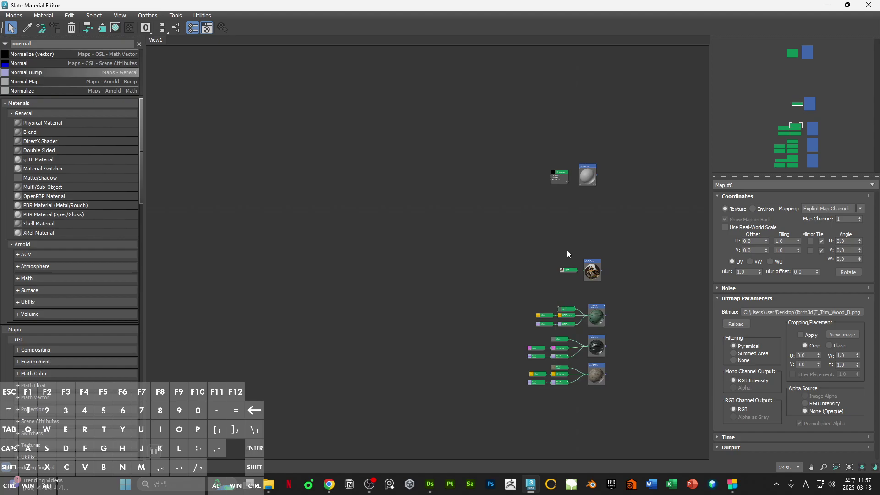
left_click_drag(601, 245, 597, 244)
left_click_drag(551, 218, 607, 277)
left_click_drag(594, 273, 599, 290)
left_click_drag(552, 239, 614, 257)
scroll(626, 278, "up", 5)
left_click_drag(559, 225, 548, 225)
scroll(609, 237, "down", 3)
middle_click_drag(618, 299, 610, 206)
scroll(596, 269, "up", 1)
Step: Align the metal and stone map nodes with the wood map column and restore the material editor to a smaller window
scroll(597, 269, "up", 6)
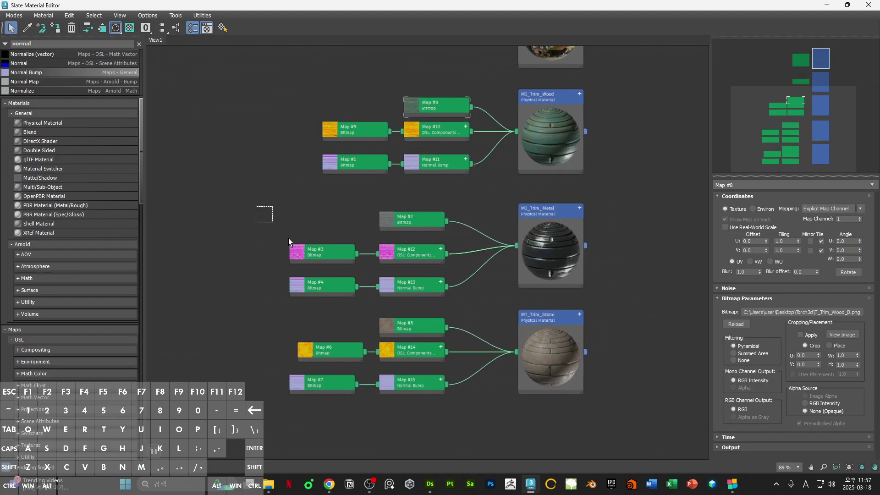
left_click_drag(289, 241, 442, 374)
left_click(291, 326)
left_click_drag(293, 401, 455, 375)
left_click_drag(454, 375, 454, 367)
left_click_drag(308, 399, 436, 324)
left_click_drag(435, 324, 436, 332)
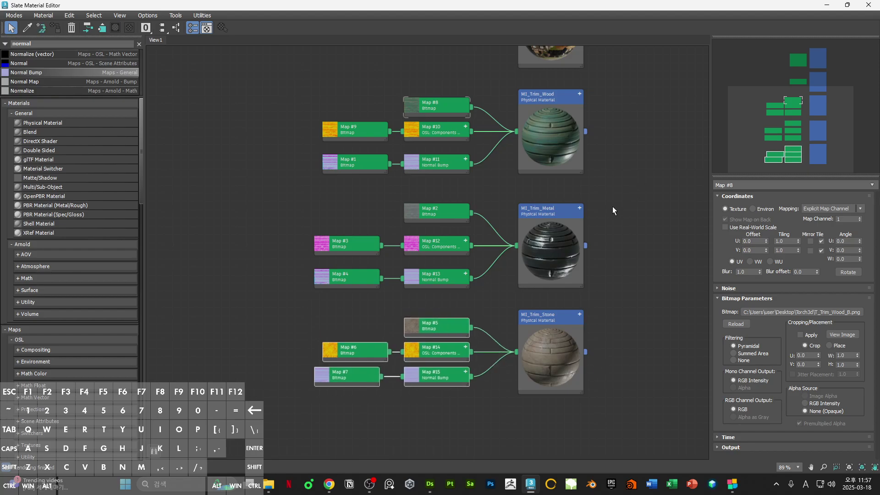
middle_click_drag(627, 236, 600, 244)
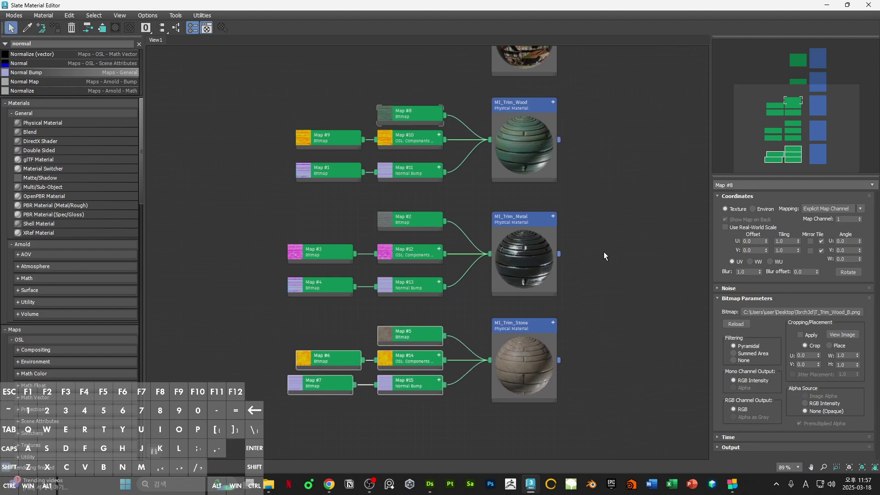
double_click(552, 9)
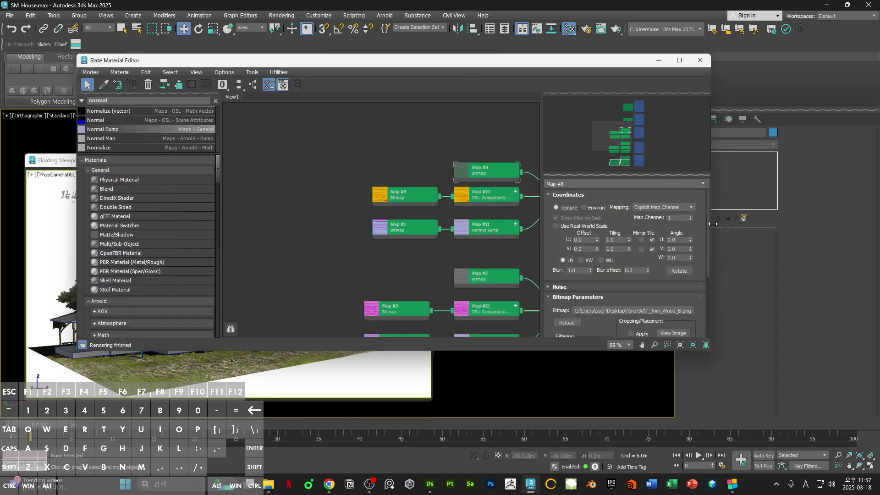
Step: Narrow the material editor window, clear its browser search and hide the Material/Map Browser and Parameter Editor
left_click_drag(713, 223, 484, 224)
scroll(284, 227, "down", 5)
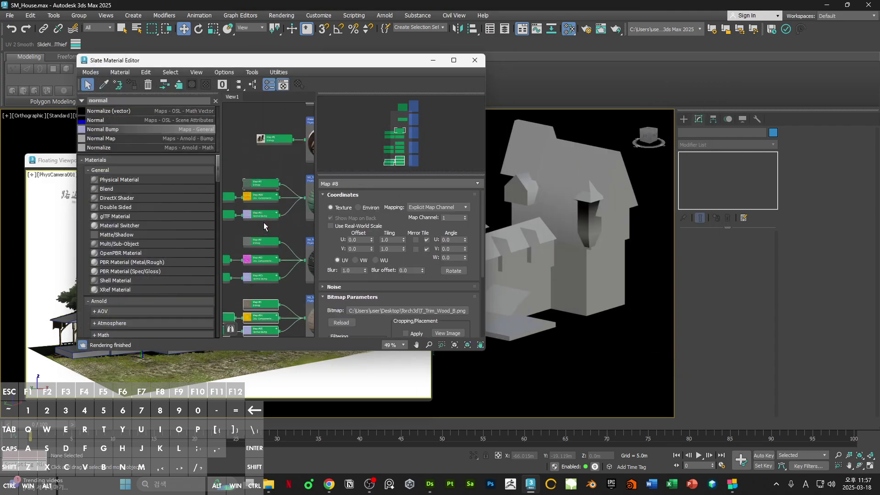
scroll(264, 226, "down", 3)
left_click(215, 102)
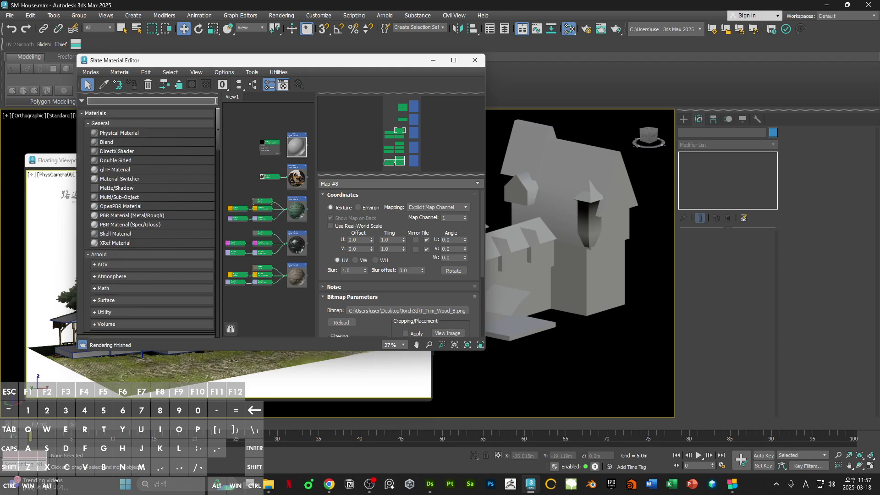
left_click(269, 84)
left_click(283, 86)
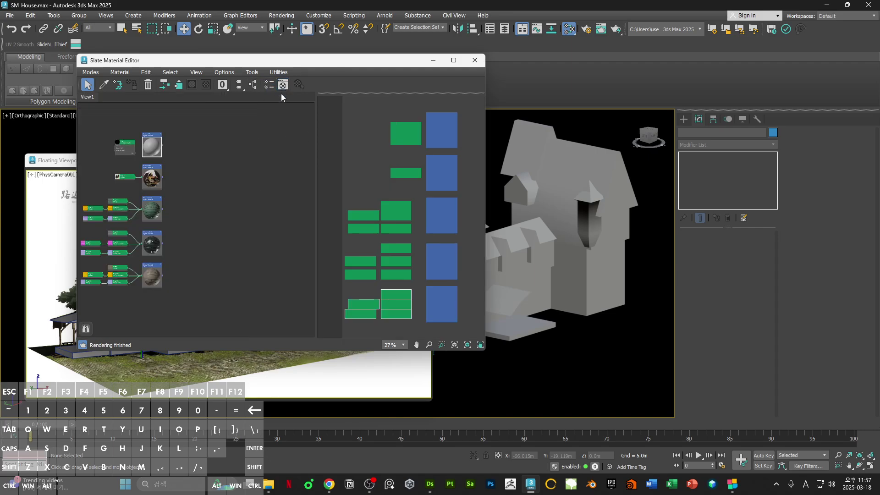
middle_click_drag(211, 163, 322, 169)
scroll(275, 174, "up", 2)
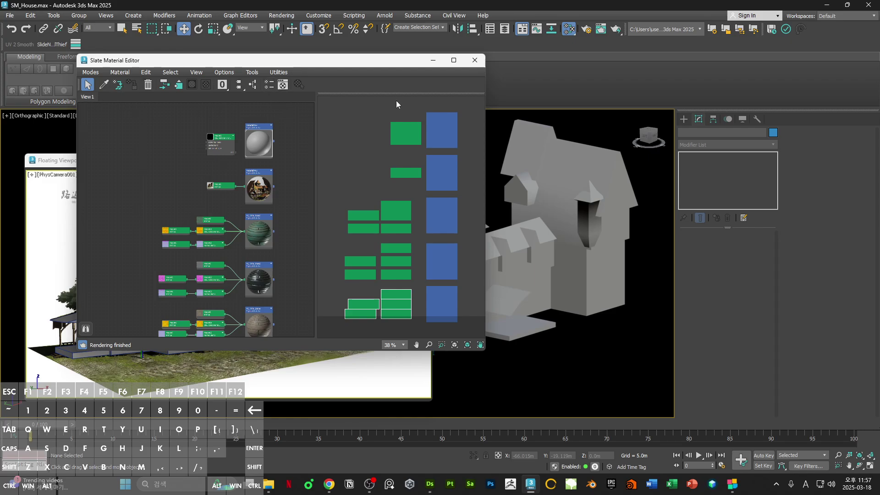
Step: Maximize the material editor, close its Navigator and centre all material node groups in the view
left_click(454, 60)
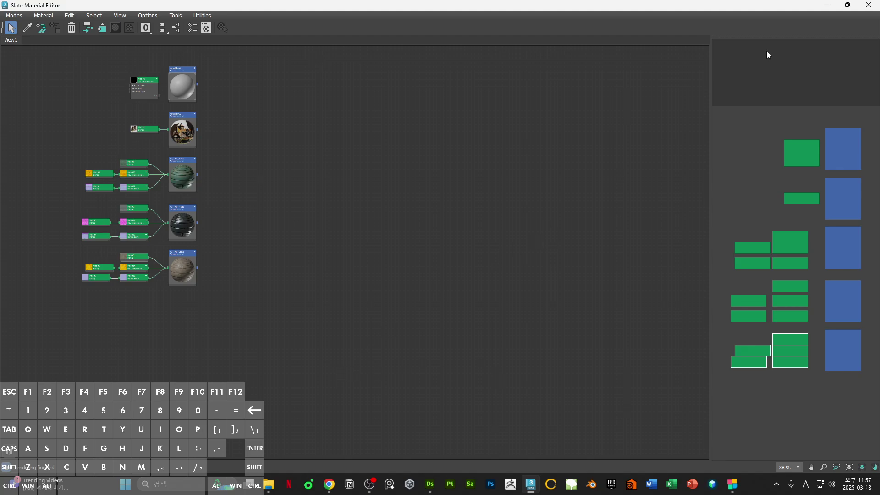
left_click_drag(759, 39, 587, 104)
left_click(703, 107)
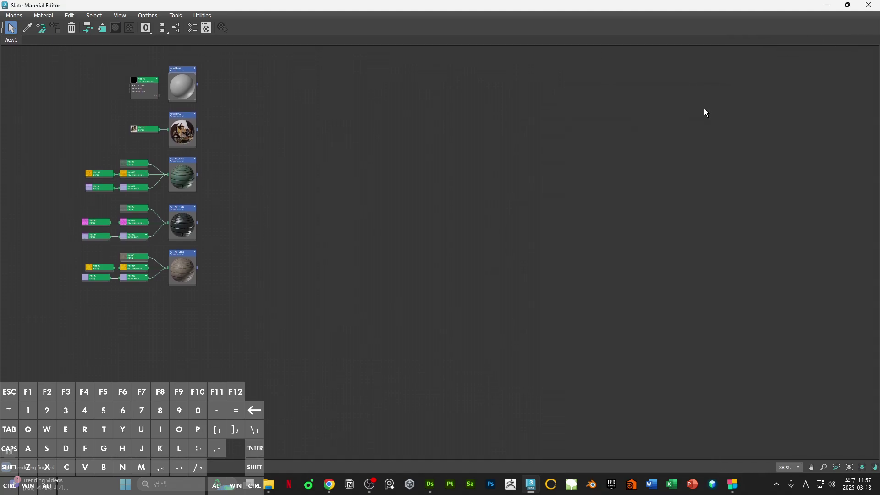
middle_click_drag(233, 150, 547, 194)
scroll(546, 193, "up", 2)
middle_click_drag(599, 180, 586, 185)
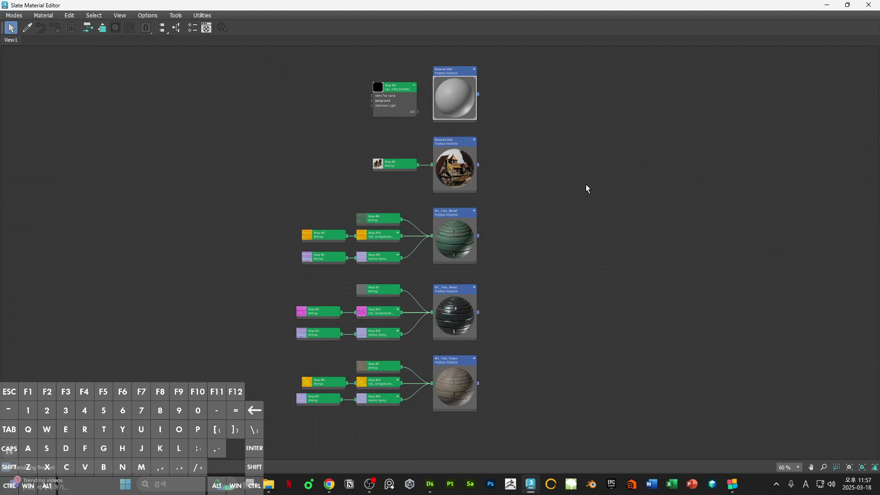
Step: Restore the material editor to a narrow window beside the house model and close the floating camera viewport
left_click_drag(662, 5, 338, 96)
middle_click_drag(338, 229, 105, 181)
middle_click_drag(423, 224, 434, 179)
left_click(454, 262)
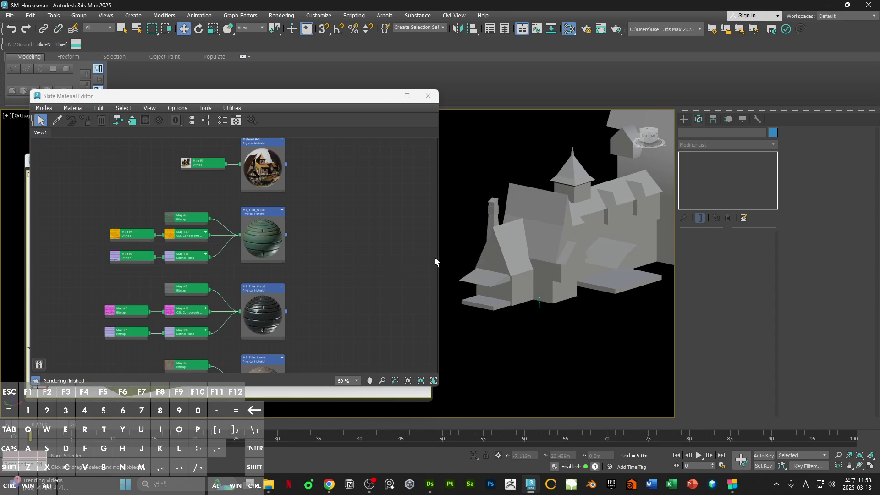
left_click_drag(438, 258, 357, 258)
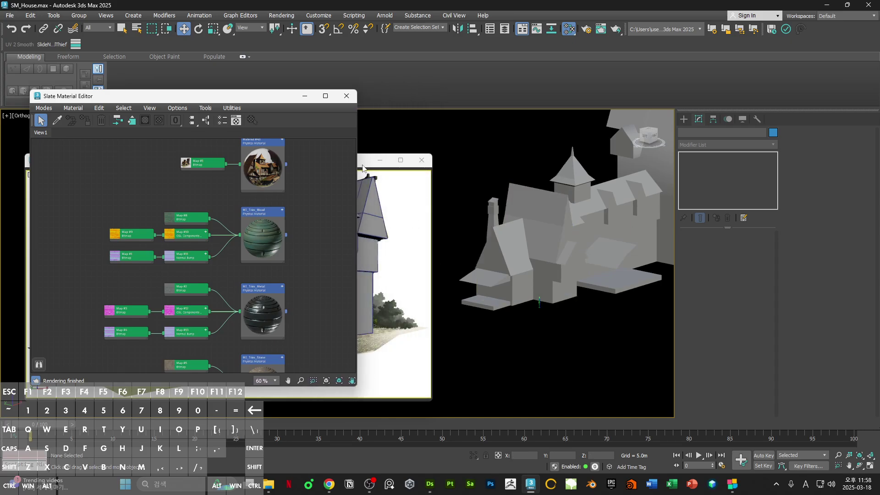
left_click_drag(375, 161, 628, 145)
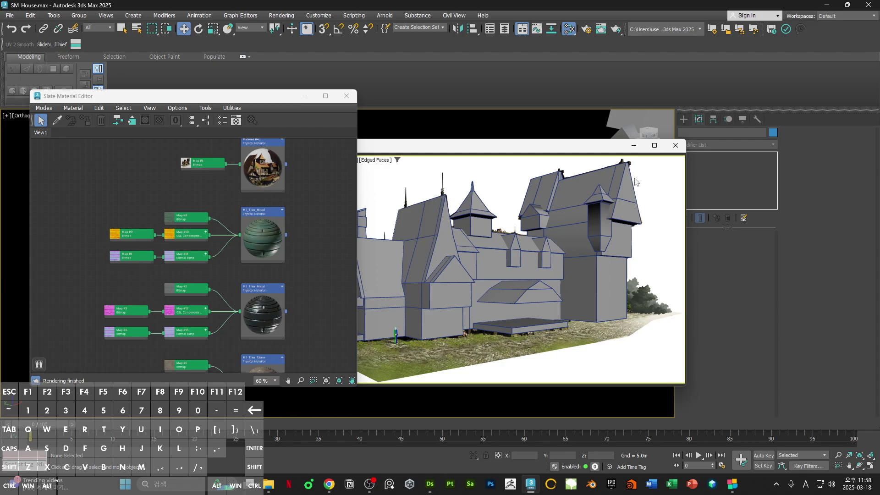
left_click(671, 146)
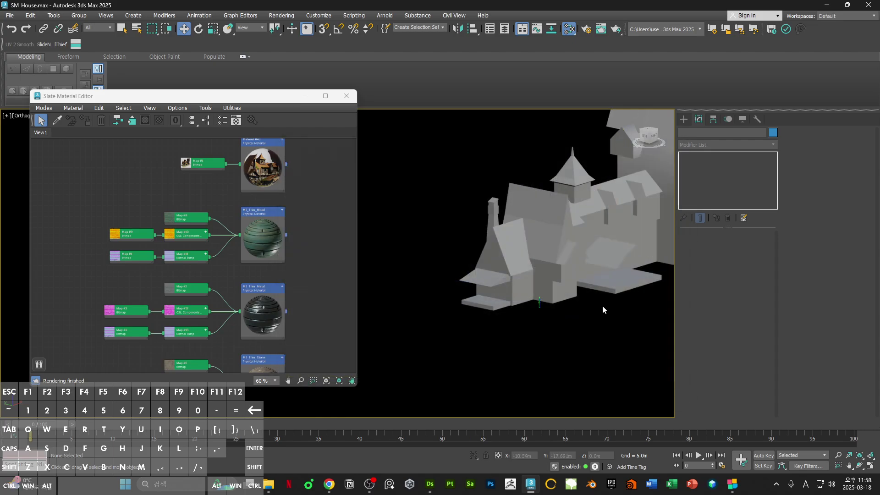
Step: Switch to the BandiView image viewer and examine the roofs, timber beams and walls in the tavern reference picture
scroll(568, 323, "up", 6)
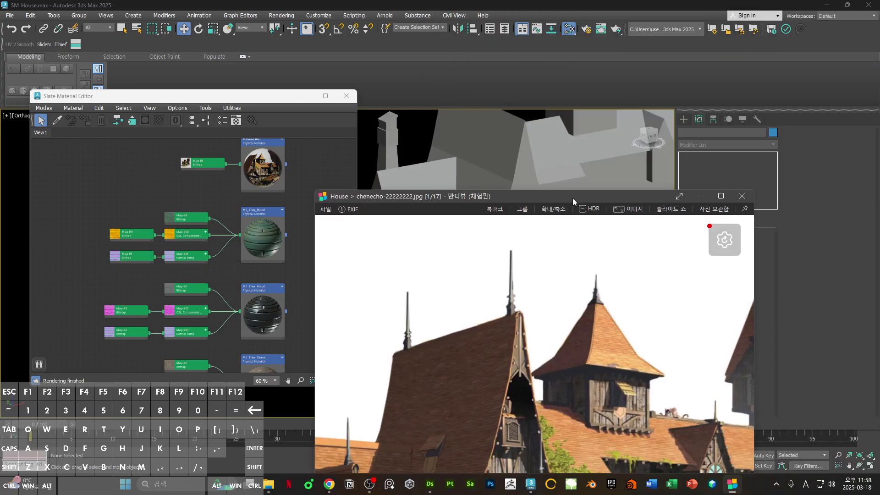
double_click(573, 197)
scroll(422, 329, "up", 5)
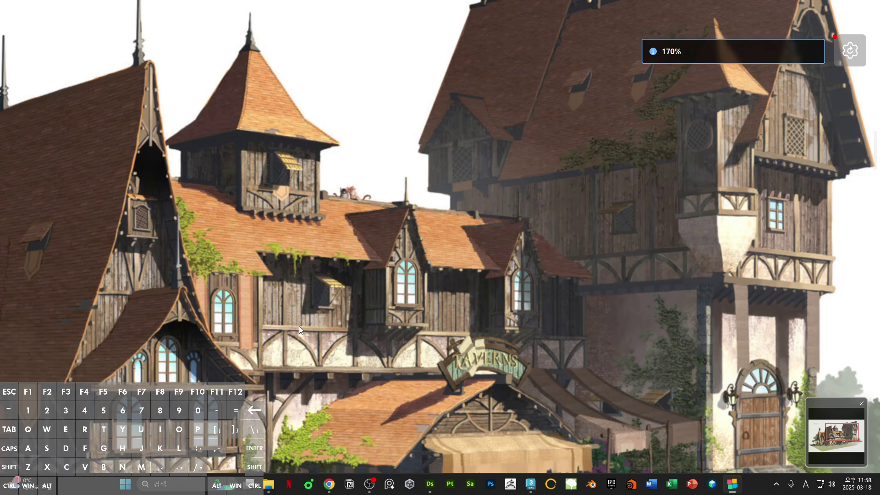
scroll(527, 235, "down", 2)
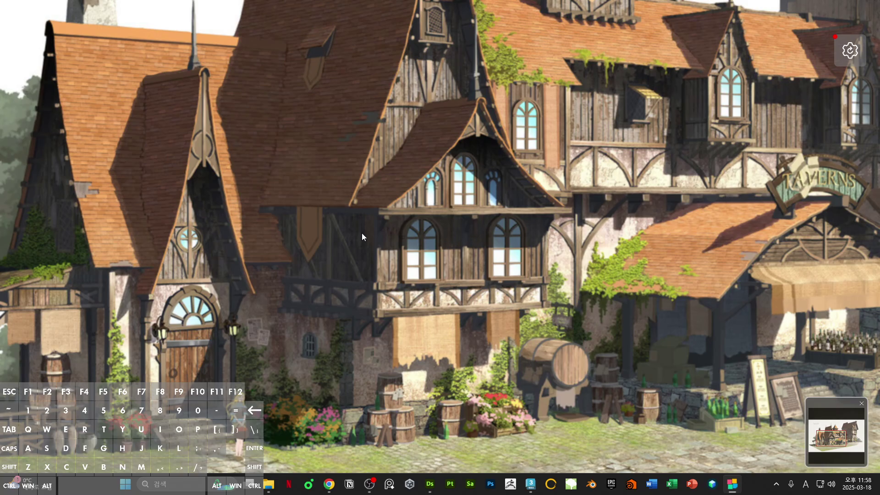
left_click_drag(520, 257, 513, 363)
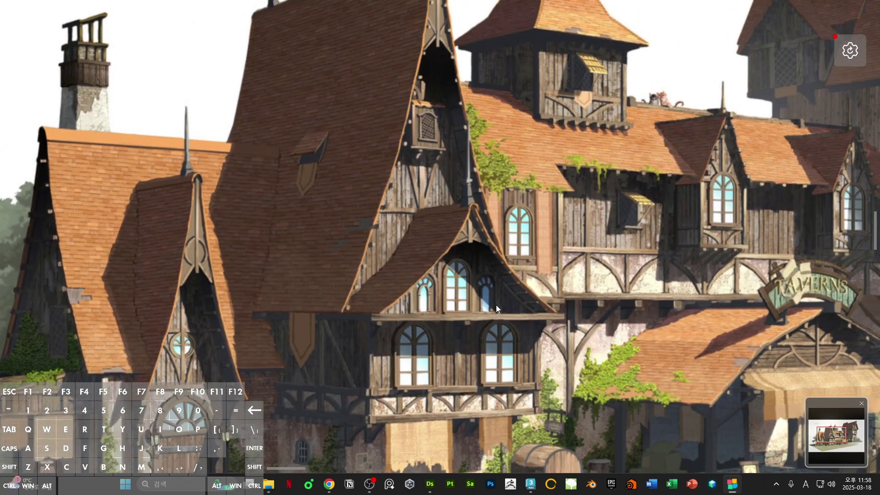
left_click_drag(483, 389, 477, 344)
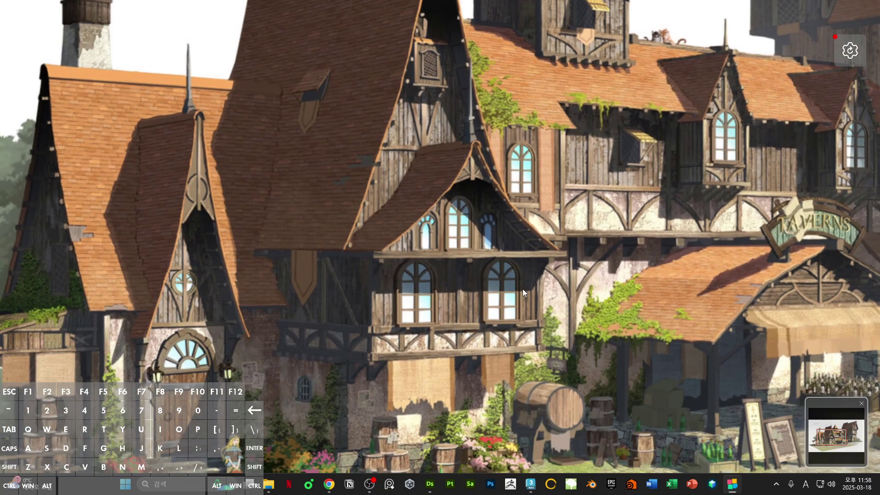
left_click(730, 7)
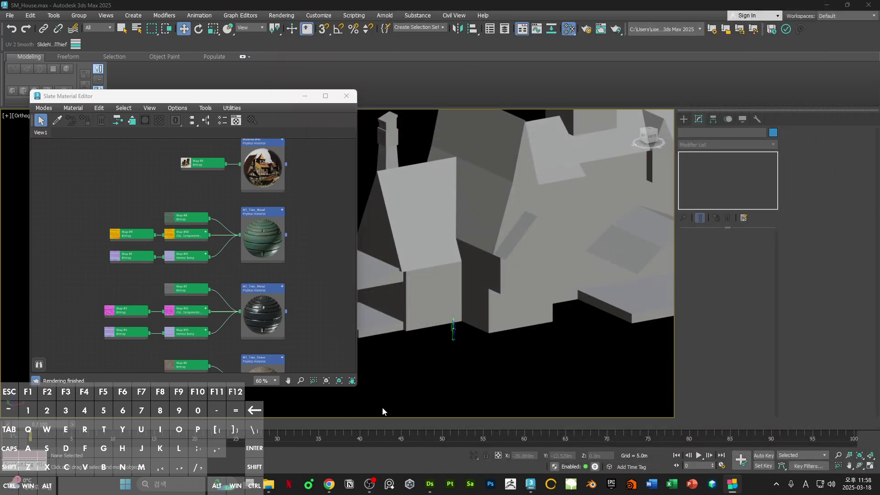
Step: Create a Box about 0.34 m long, 0.37 m wide and 1.92 m high on the empty ground in front of the house
middle_click_drag(493, 299, 504, 297)
key("f")
key("z")
scroll(479, 339, "down", 2)
middle_click_drag(480, 340, 576, 279)
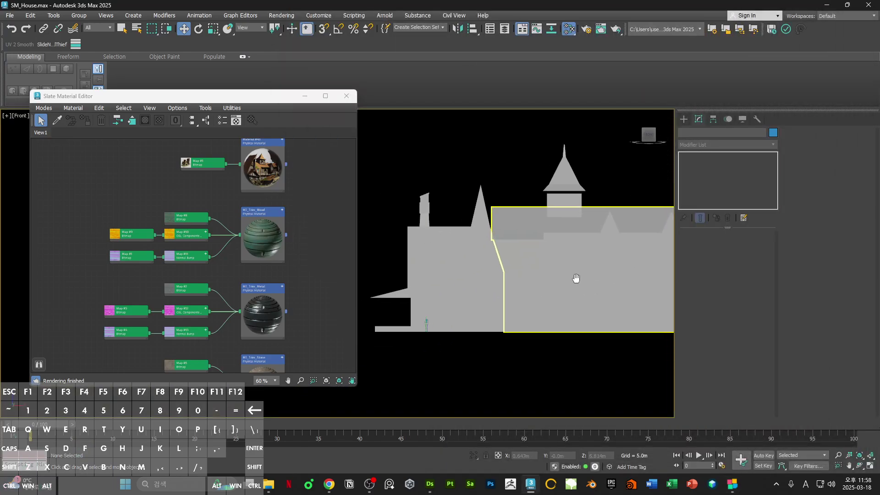
key("t")
key("z")
middle_click_drag(498, 311, 573, 251)
scroll(426, 287, "up", 2)
middle_click_drag(426, 287, 660, 236)
scroll(468, 253, "up", 2)
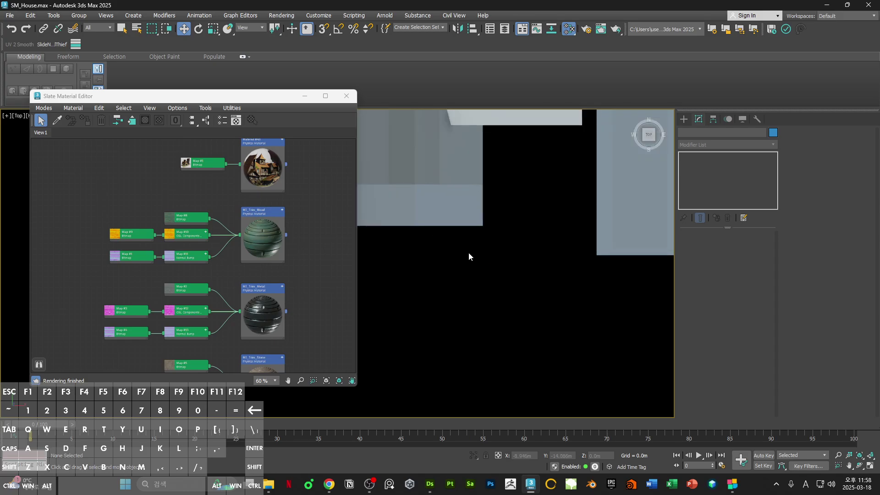
middle_click_drag(469, 252, 599, 286)
scroll(490, 281, "up", 2)
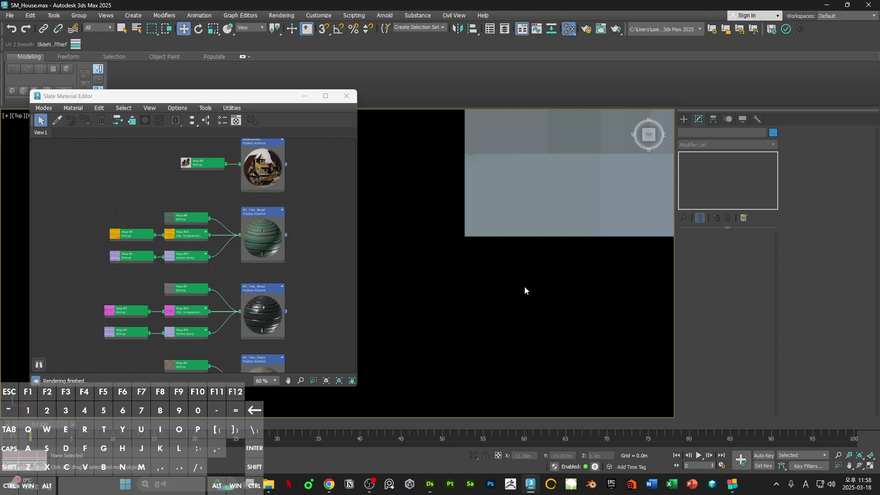
left_click(683, 120)
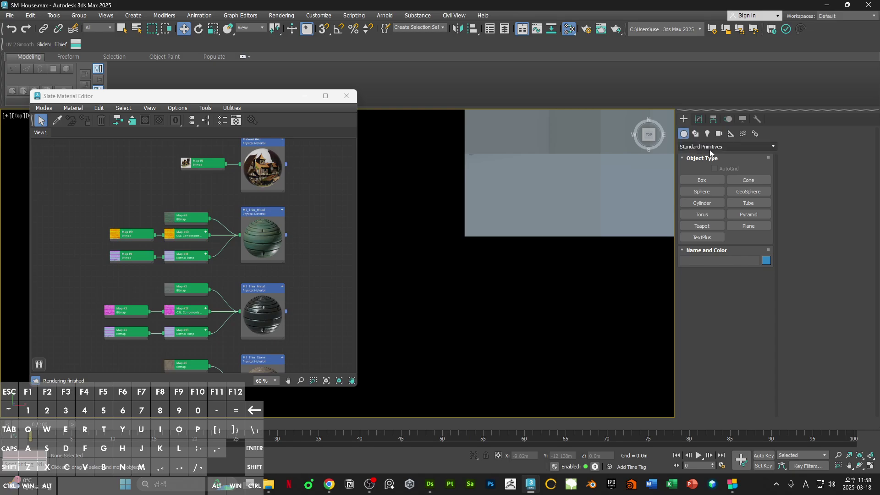
mouse_move(506, 285)
middle_mouse_down()
mouse_move(576, 267)
mouse_move(501, 281)
mouse_move(508, 289)
middle_mouse_up()
left_click(687, 181)
left_click_drag(442, 289, 463, 311)
Step: Set the new box's length and width to 0.3 m each and finish box creation
key("f")
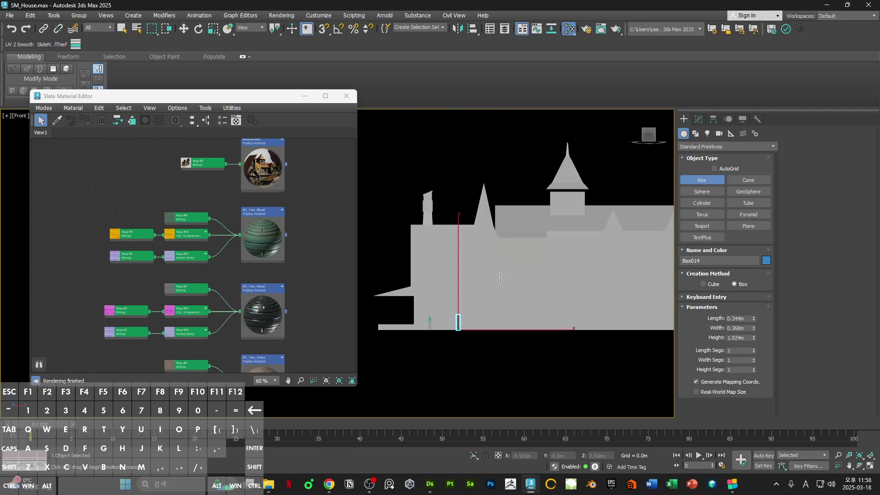
scroll(491, 308, "up", 5)
middle_click_drag(517, 241, 522, 256, "alt")
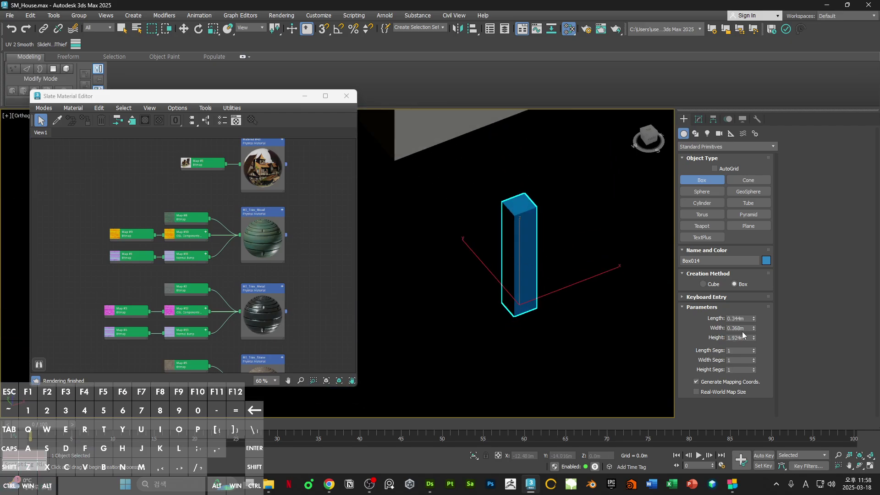
double_click(742, 319)
type(".3")
left_click(745, 328)
type(".3")
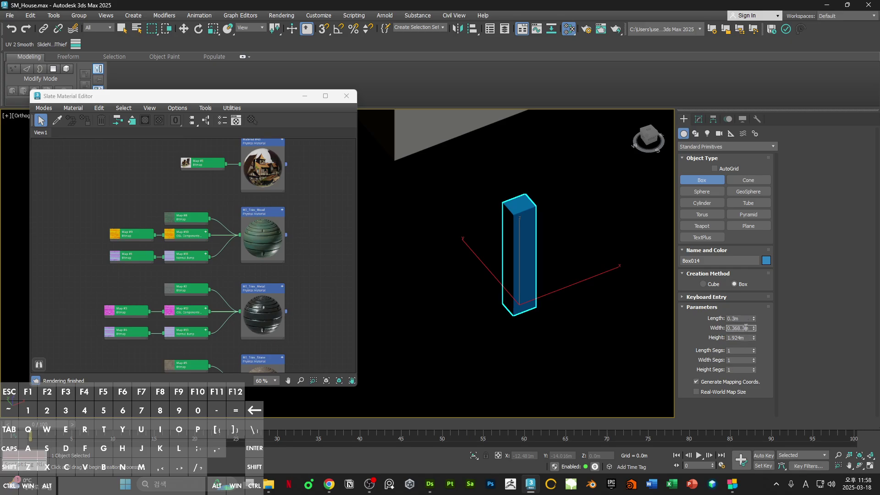
key("Return")
middle_click_drag(544, 273, 598, 294)
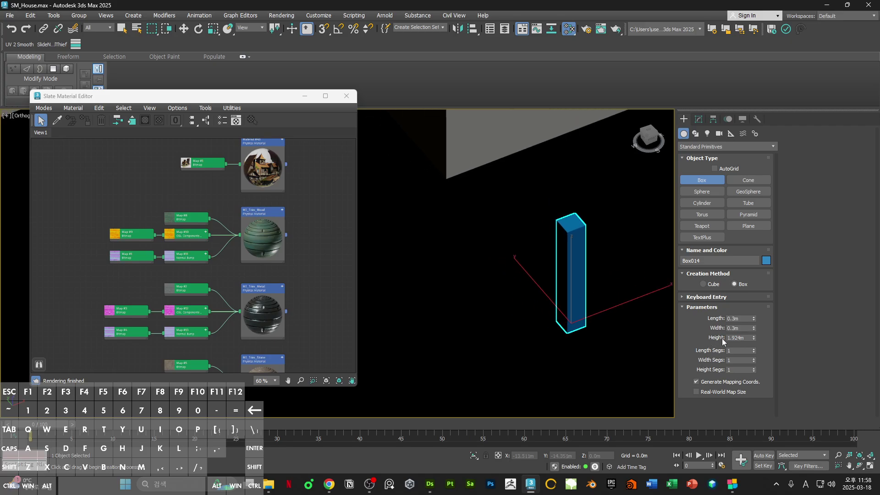
middle_click_drag(572, 256, 496, 205)
key("w")
middle_click_drag(505, 239, 549, 242)
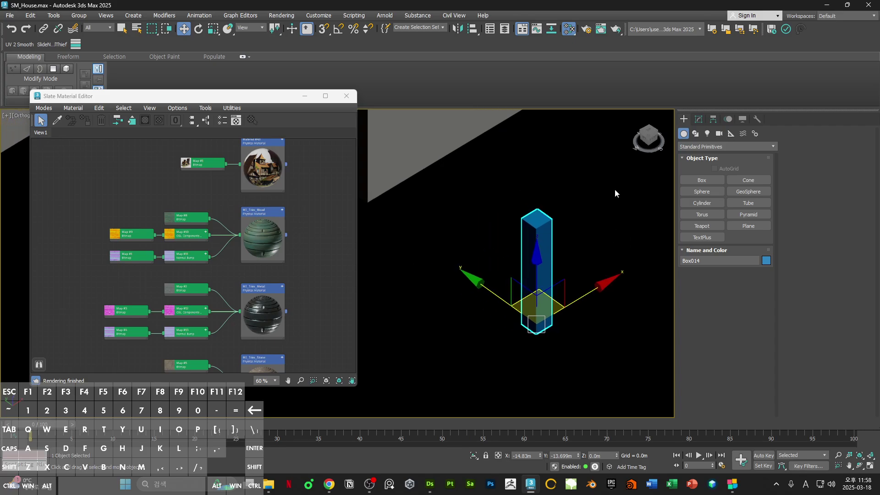
Step: Reset the box's transform with Reset XForm
left_click(758, 120)
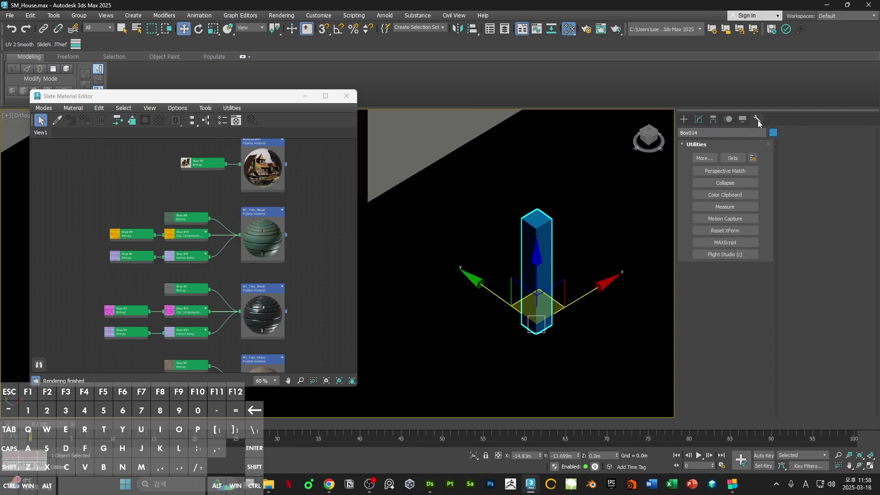
left_click(739, 233)
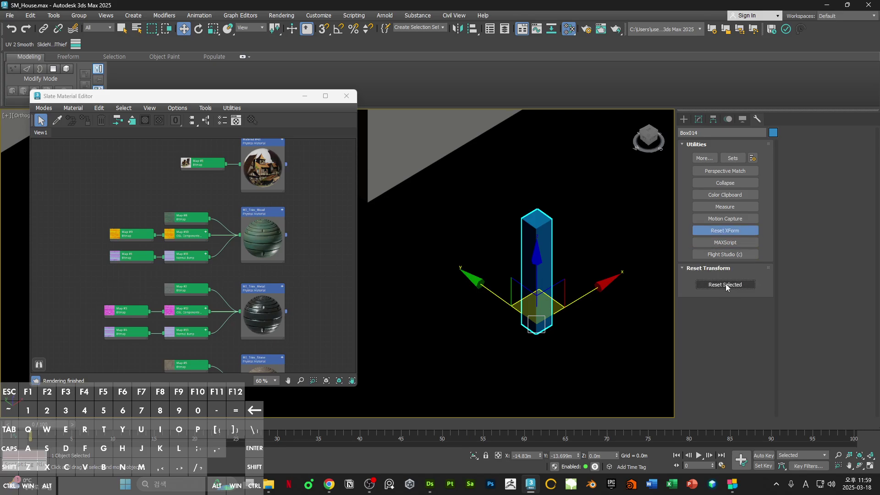
middle_click_drag(522, 232, 502, 244)
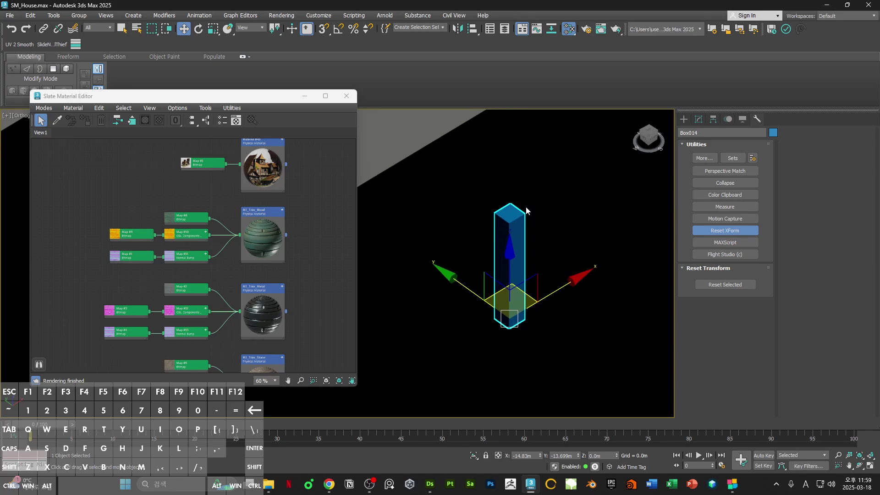
Step: Convert the box to an Editable Poly
right_click(495, 233)
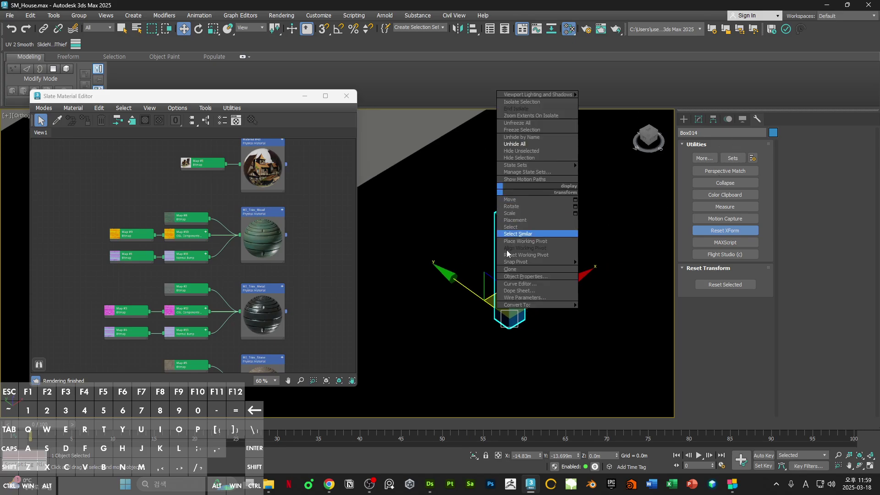
mouse_move(573, 305)
left_click(598, 312)
middle_click_drag(530, 286, 546, 247)
scroll(574, 281, "up", 2)
key("q")
scroll(601, 247, "up", 3)
scroll(597, 241, "down", 2)
middle_click_drag(554, 247, 574, 259, "alt")
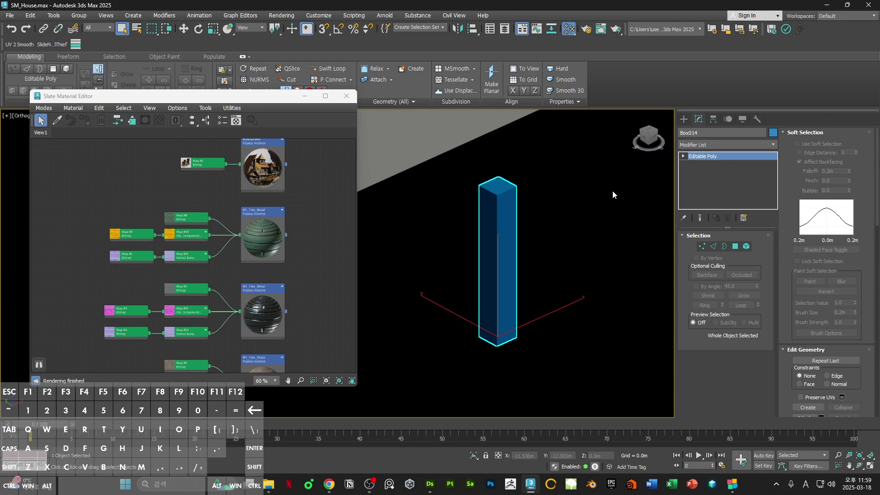
middle_click_drag(587, 218, 593, 212)
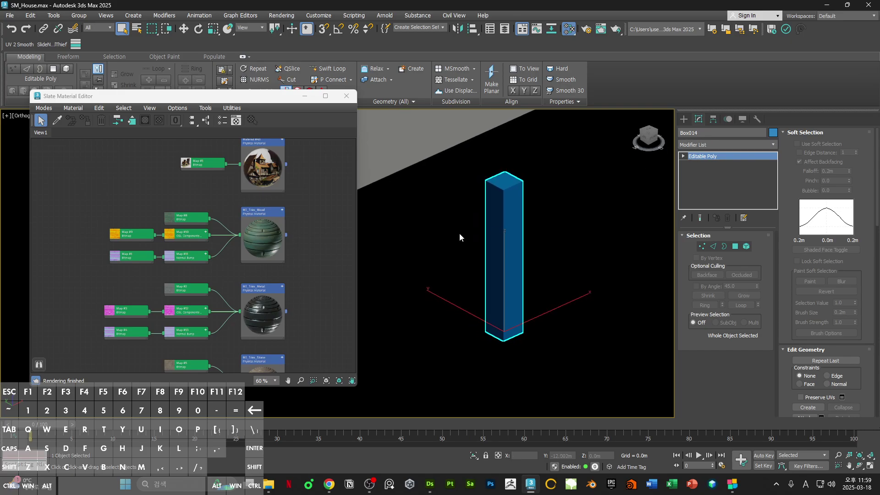
Step: Open the MI_Trim_Wood material's parameters and assign the material to the selected box
double_click(265, 246)
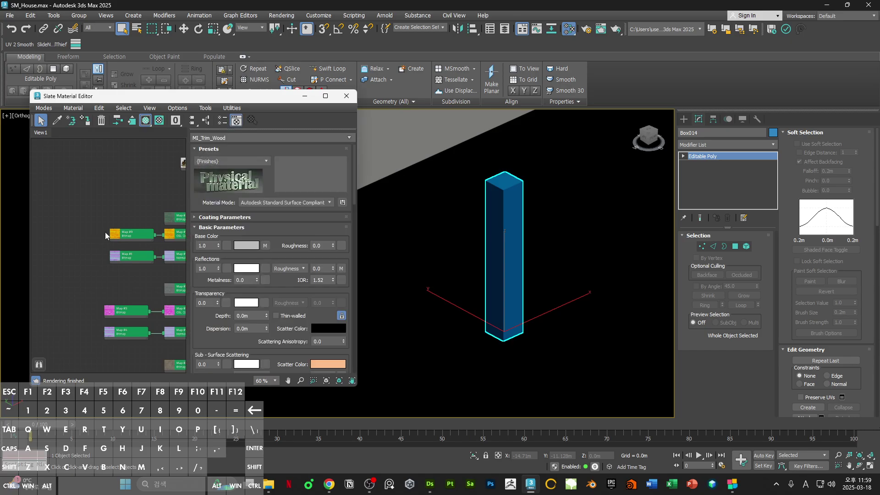
middle_click_drag(104, 208, 5, 197)
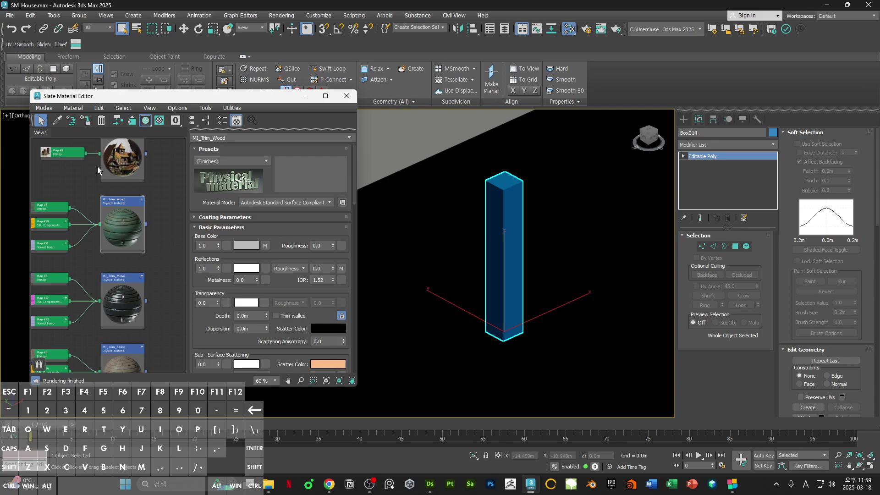
left_click(89, 125)
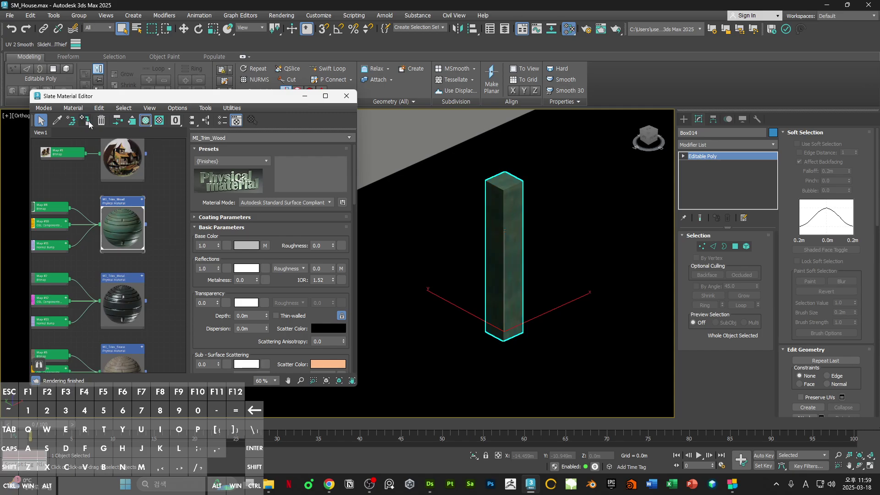
Step: Display the MI_Trim_Wood material as a realistic material in the viewport and close the Slate Material Editor
left_click(145, 122)
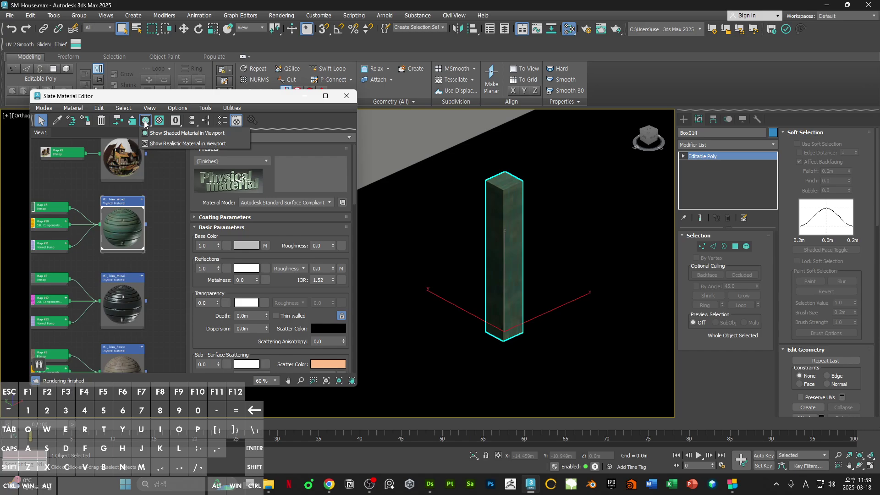
left_click(158, 144)
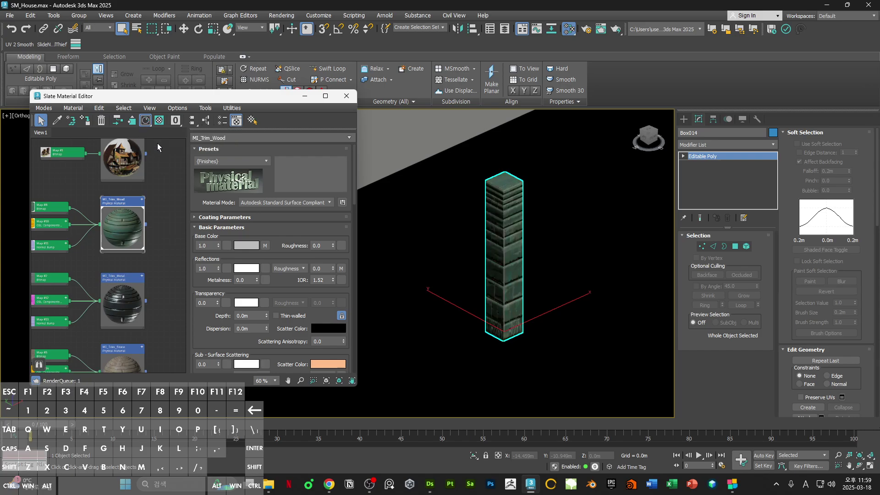
scroll(521, 235, "up", 6)
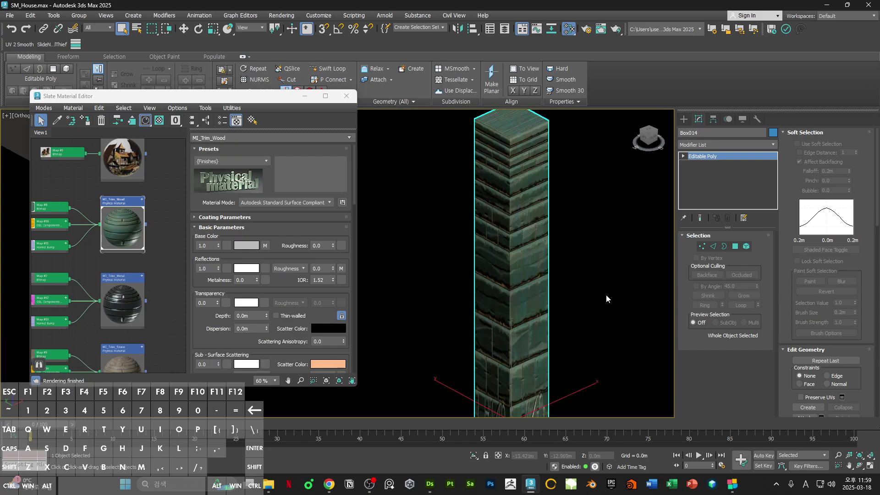
scroll(578, 293, "down", 8)
middle_click_drag(552, 269, 538, 246, "alt")
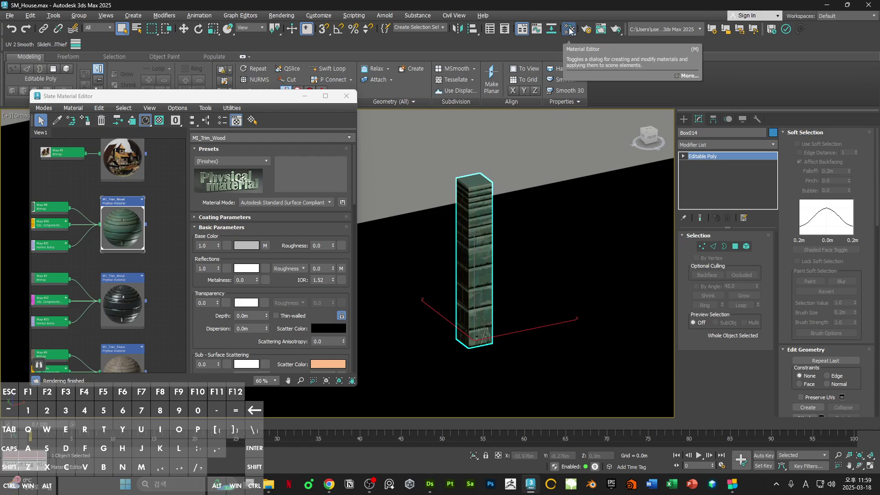
middle_click_drag(535, 293, 474, 293)
key("m")
middle_click_drag(502, 254, 439, 261)
middle_click_drag(438, 262, 436, 266, "ctrl+alt")
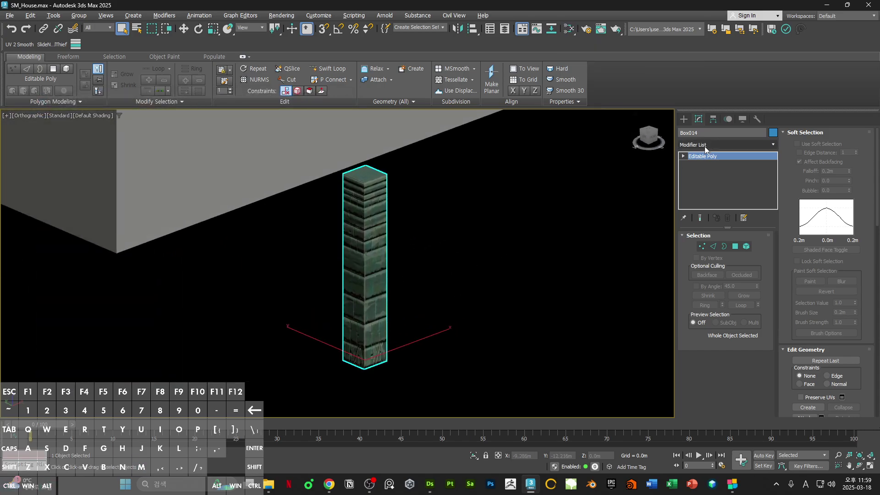
Step: Add an Unwrap UVW modifier to the box
left_click(706, 147)
type("unwrap")
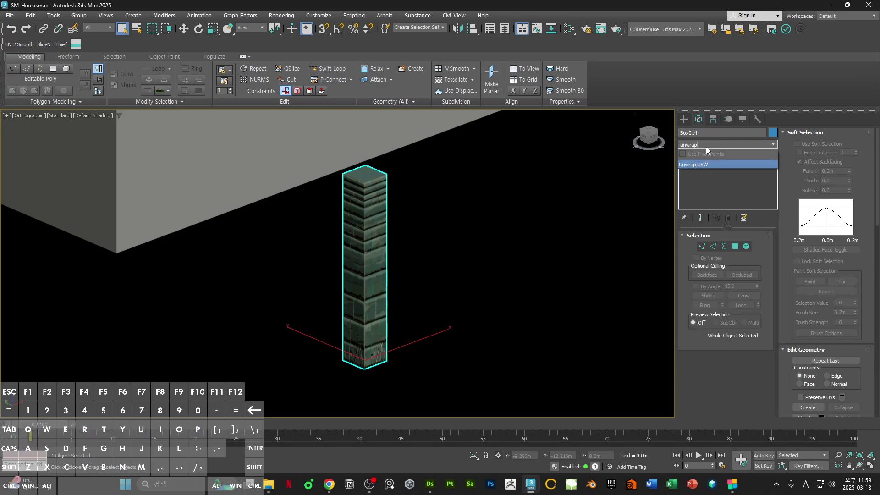
key("Return")
middle_click_drag(482, 224, 532, 224)
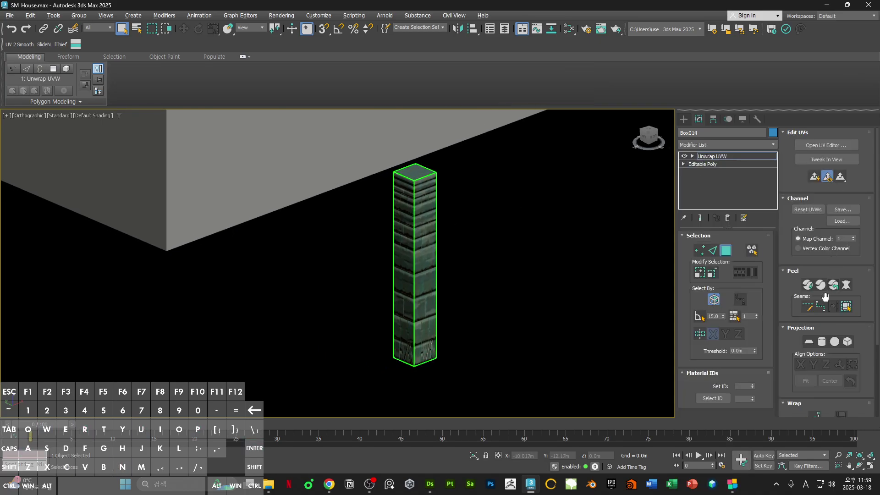
scroll(824, 294, "down", 4)
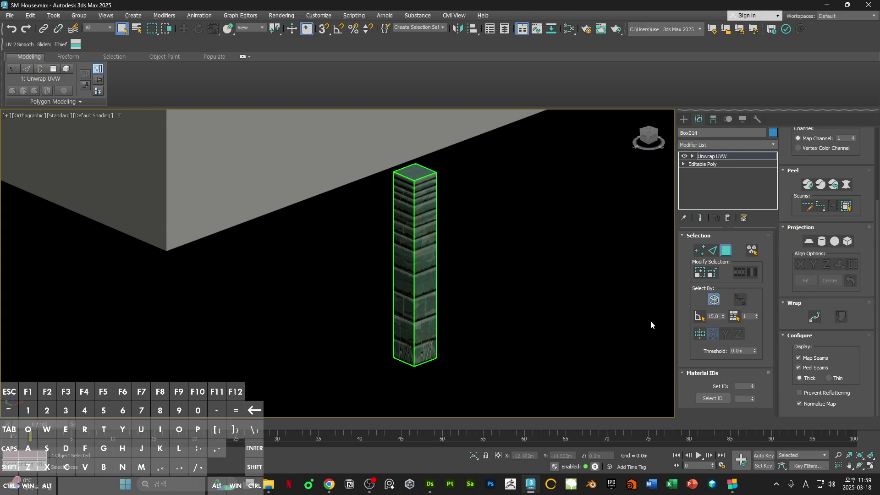
Step: Widen the command panel and turn off the Map Seams display for the Unwrap UVW modifier
left_click_drag(675, 322, 598, 322)
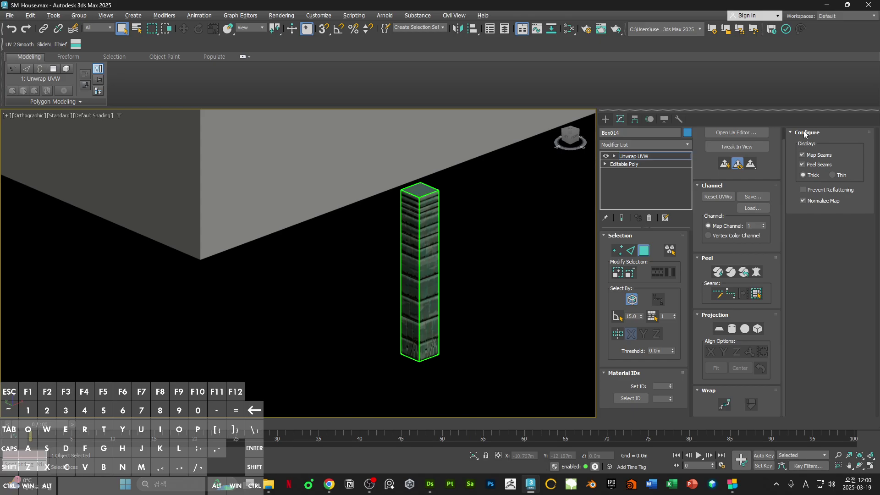
left_click(810, 155)
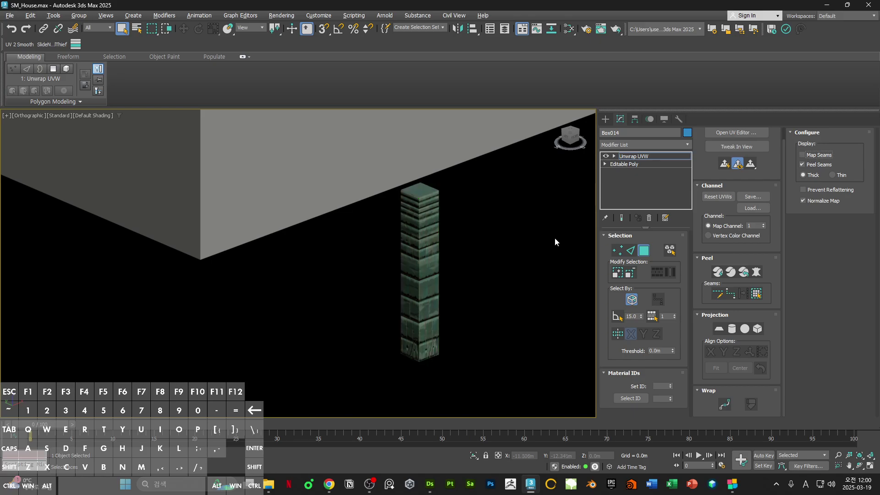
mouse_move(555, 242)
middle_mouse_down("alt")
mouse_move(531, 239)
mouse_move(551, 249)
middle_mouse_up("alt")
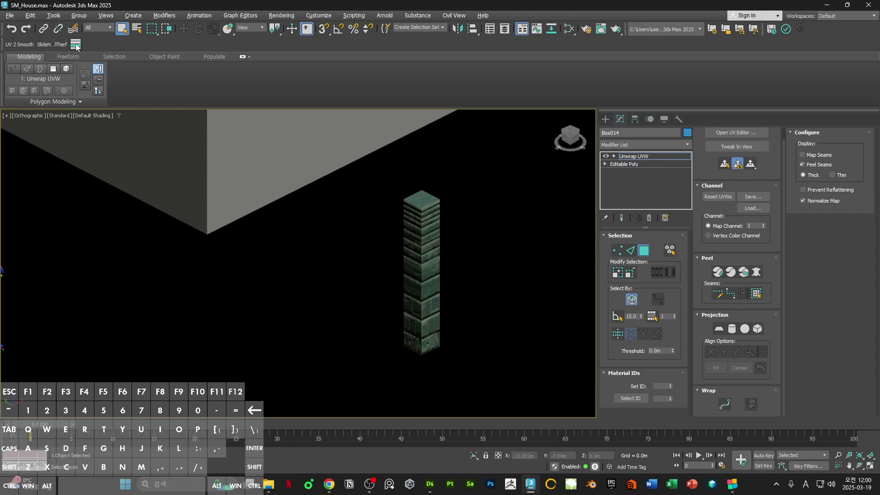
Step: Open the UltTrimUV script and set the Index 1 pixel height to 128
left_click(76, 46)
left_click_drag(409, 77, 23, 101)
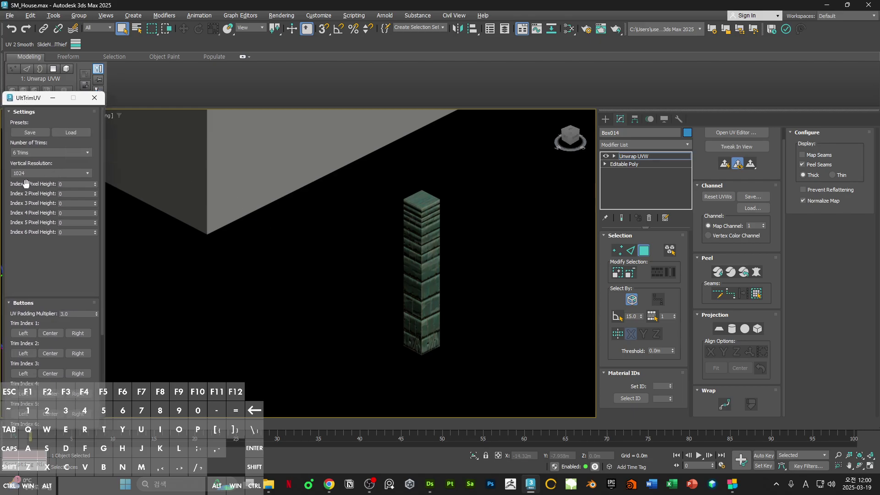
left_click(74, 184)
type("128")
key("Return")
middle_click_drag(420, 250, 443, 243)
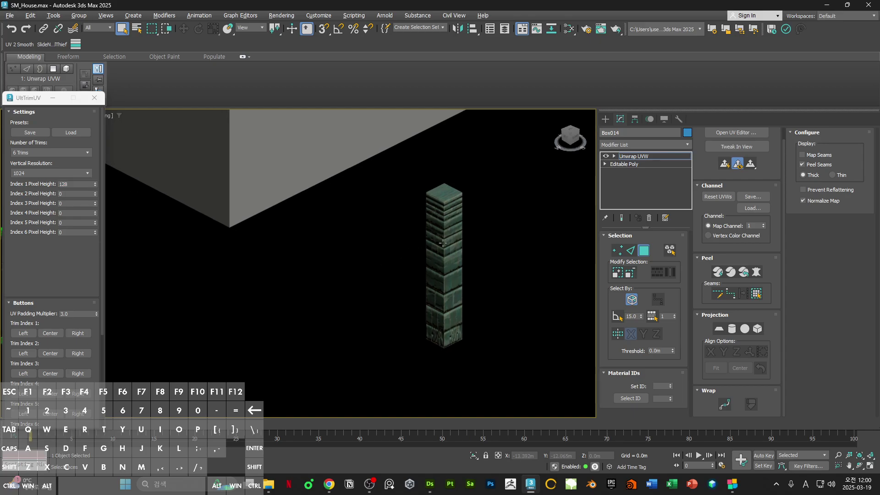
Step: Open the UV editor for the box and shrink it to fit between the UltTrimUV window and the box
left_click(739, 132)
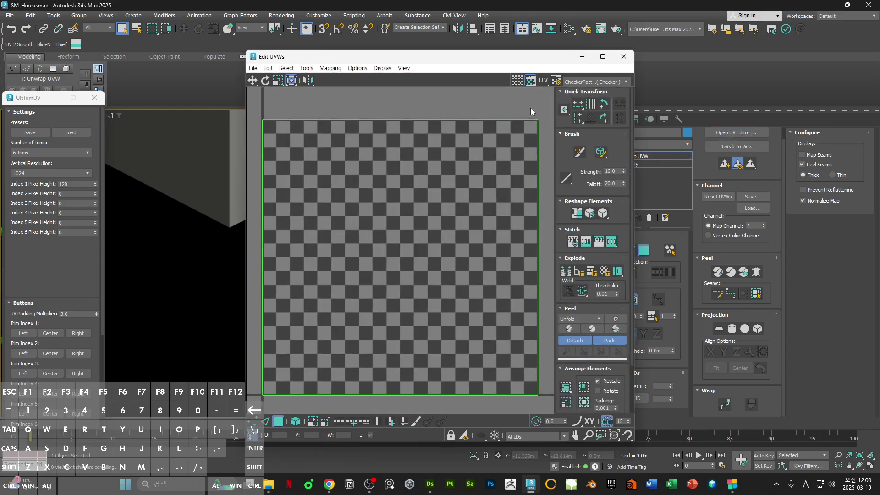
left_click_drag(484, 59, 349, 73)
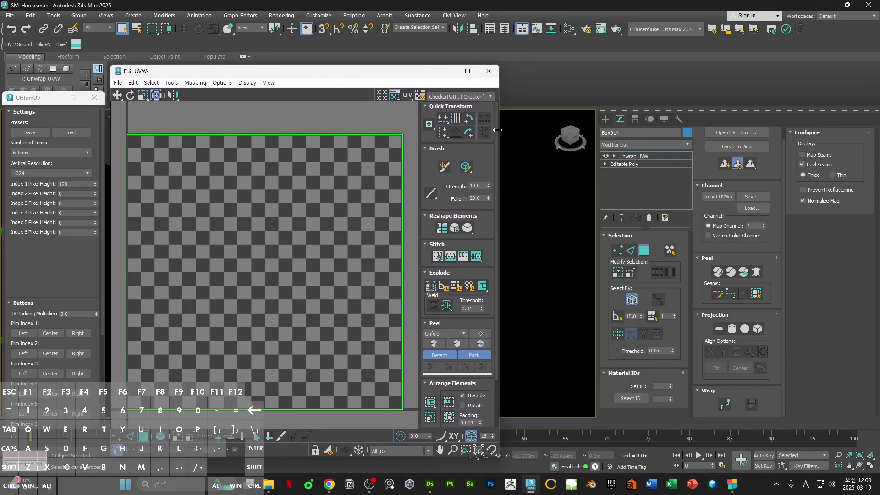
left_click_drag(499, 130, 435, 119)
left_click_drag(310, 65, 309, 135)
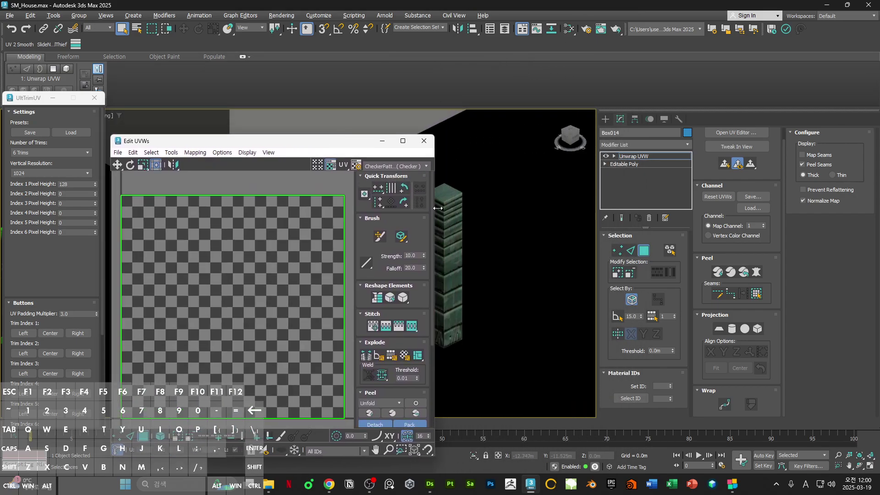
left_click_drag(437, 204, 408, 203)
left_click_drag(301, 145, 292, 112)
scroll(518, 189, "down", 2)
middle_click_drag(490, 212, 518, 200)
scroll(514, 215, "up", 1)
Step: Break off the UVs of the box's top and bottom faces and move them above the 0–1 tile
left_click(493, 174)
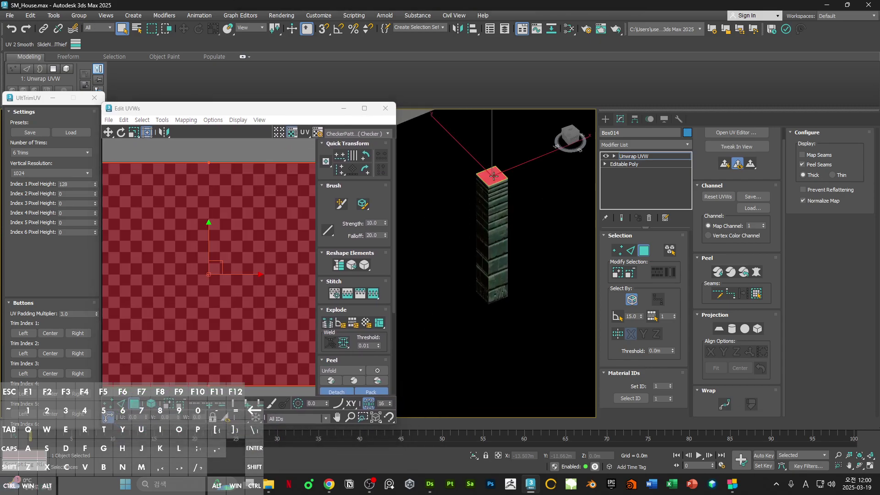
middle_click_drag(524, 286, 524, 216, "alt")
left_click(492, 235)
scroll(212, 215, "down", 2)
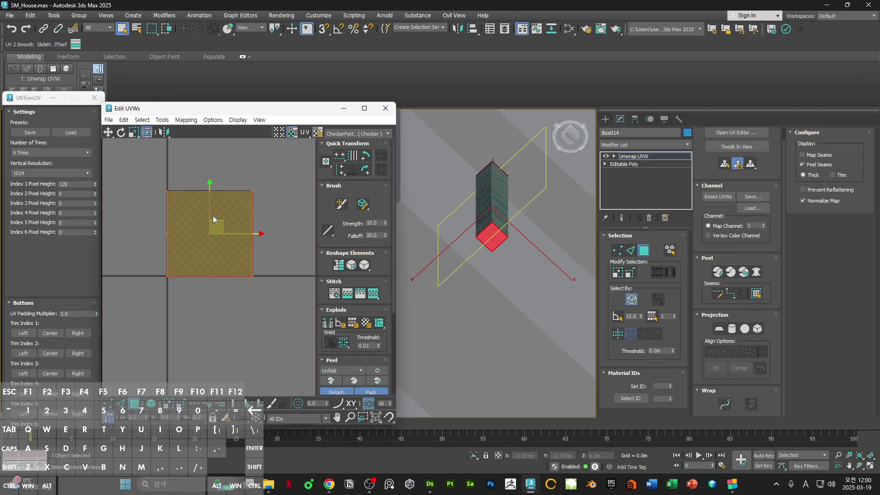
right_click(212, 213)
left_click(195, 237)
scroll(198, 239, "down", 2)
middle_click_drag(198, 239, 202, 267)
left_click_drag(214, 260, 216, 171, "shift")
left_click(217, 207)
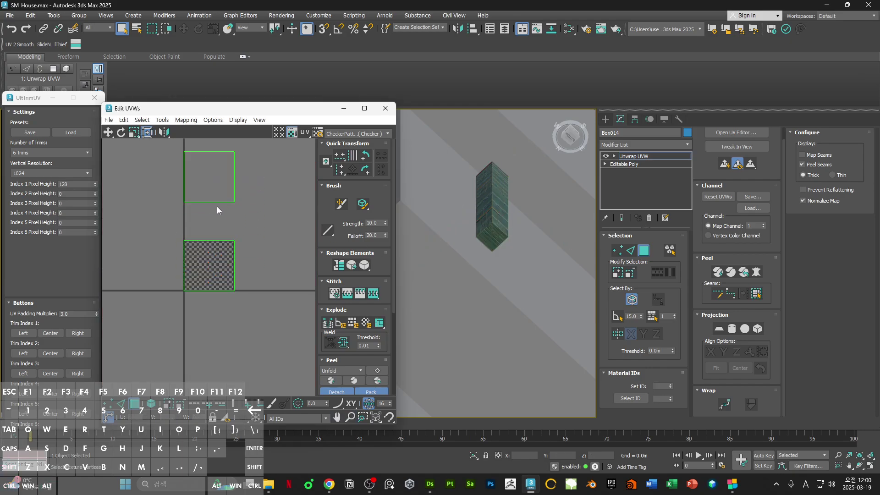
middle_click_drag(216, 208, 267, 220)
Step: Select all UV vertices of the four side faces and break them apart
left_click_drag(218, 289, 275, 266)
middle_click_drag(470, 243, 486, 360, "alt")
middle_click_drag(503, 261, 509, 220, "alt")
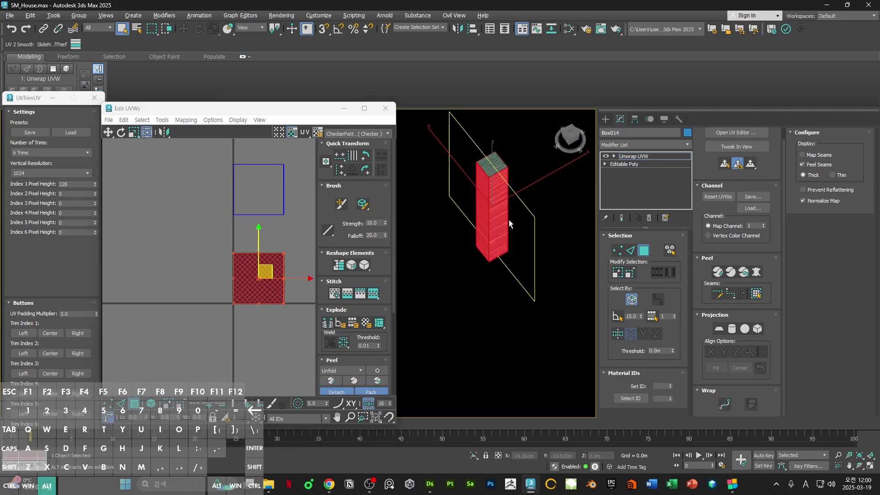
scroll(508, 201, "up", 3)
scroll(508, 199, "down", 2)
left_click(239, 270)
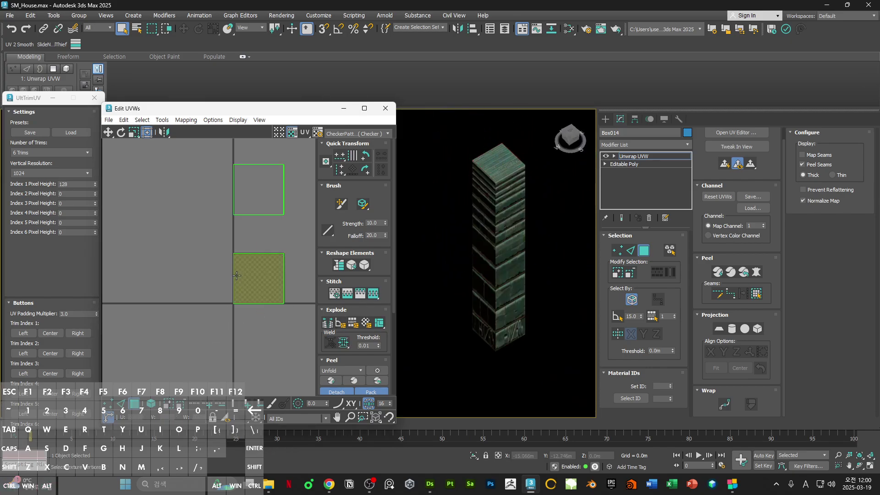
key("1")
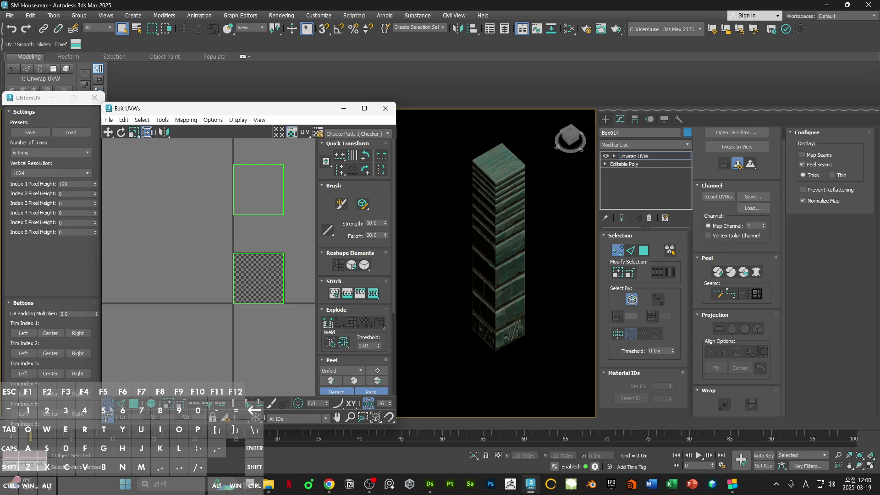
middle_click_drag(217, 251, 198, 247)
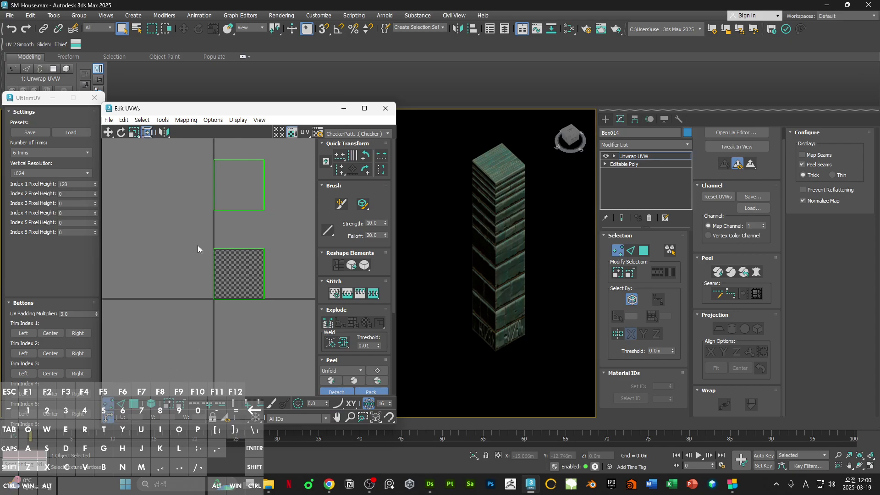
left_click_drag(195, 236, 282, 318)
scroll(261, 284, "up", 2)
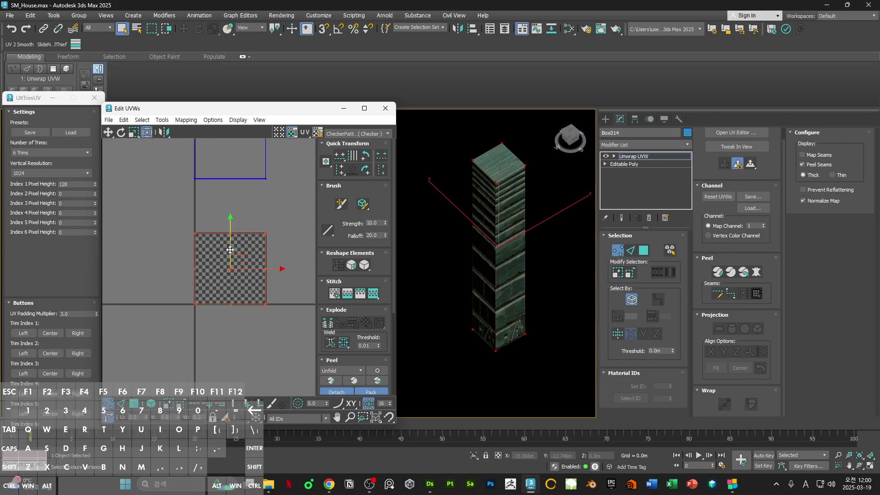
right_click(228, 252)
left_click(210, 272)
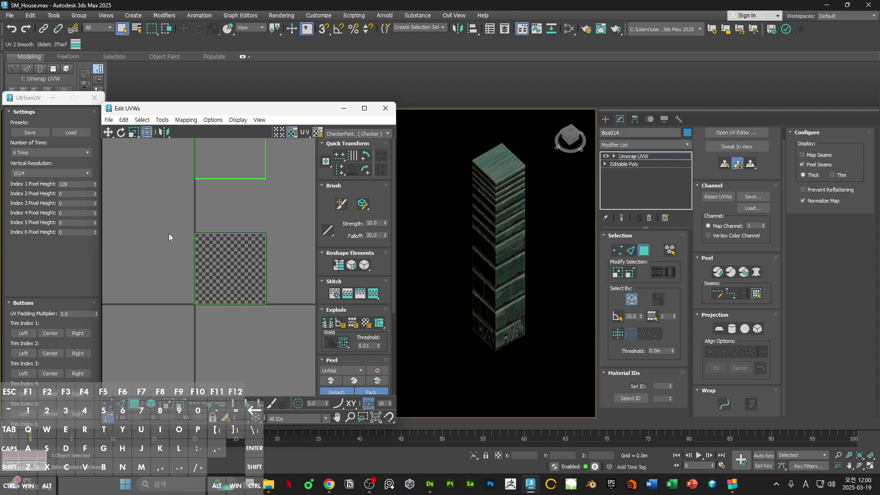
Step: Relax the UVs of the four side faces so they match the faces' long, narrow proportions
left_click_drag(156, 220, 285, 320)
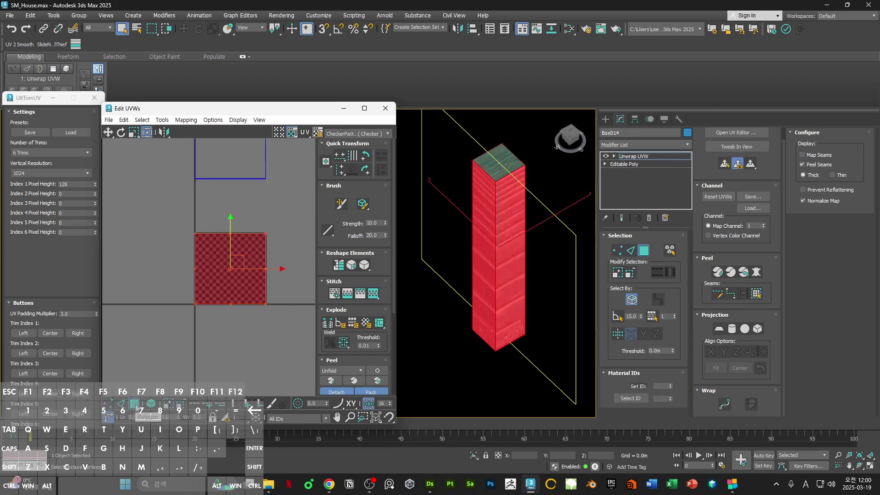
left_click(367, 267)
left_click(275, 282)
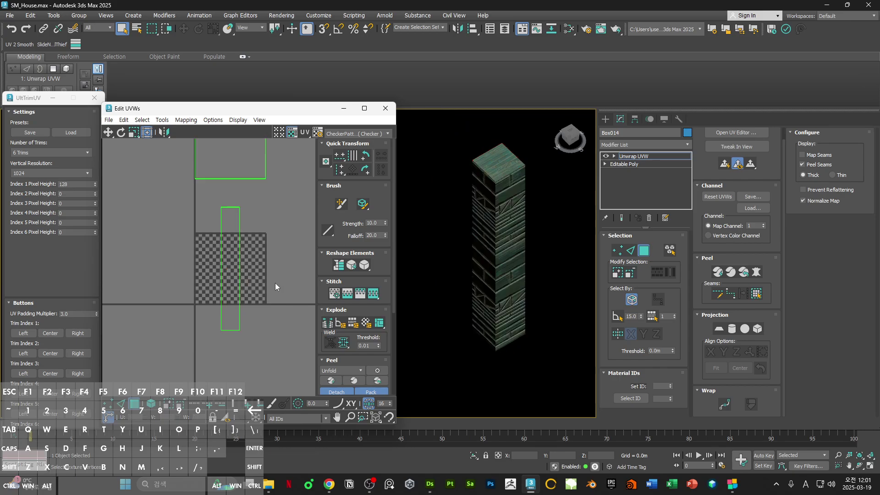
middle_click_drag(527, 247, 560, 246, "alt")
left_click(488, 242)
middle_click_drag(488, 241, 580, 275, "alt")
left_click(512, 265)
left_click(169, 264)
Step: Rotate the stacked side-face UV strips 90 degrees so that they run horizontally
left_click_drag(169, 264, 280, 282)
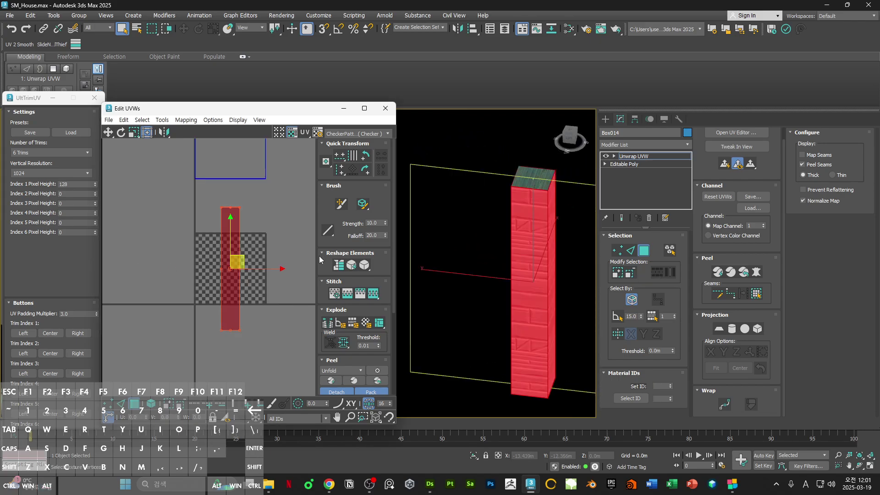
left_click(367, 175)
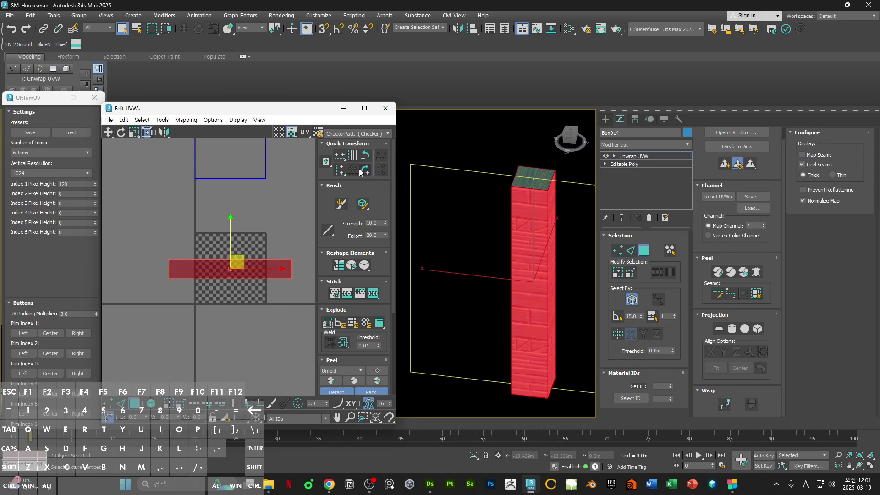
left_click(293, 241)
scroll(300, 277, "up", 5)
scroll(294, 277, "down", 5)
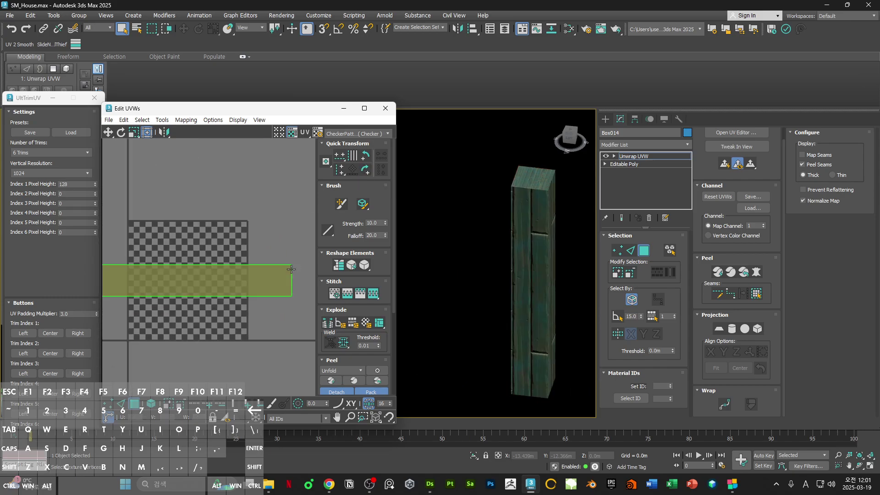
Step: Select the side-face UV strips and show Map #11 (Normal Bump) as a tiled background behind them
left_click_drag(270, 306, 211, 271)
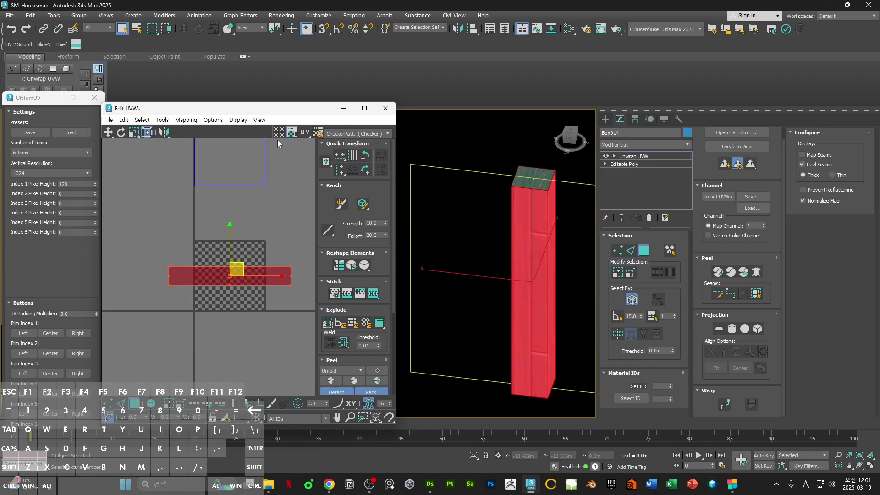
middle_click_drag(290, 241, 246, 239)
middle_click_drag(291, 193, 278, 192)
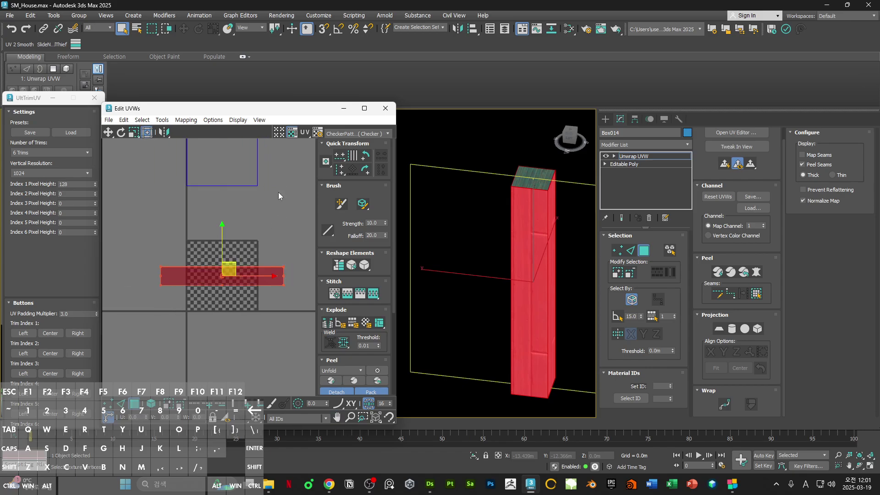
left_click(356, 133)
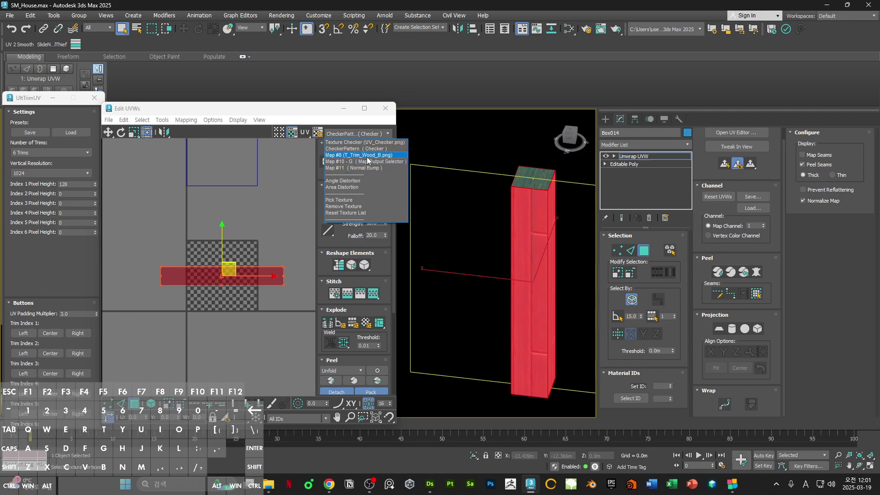
left_click(366, 157)
left_click(358, 134)
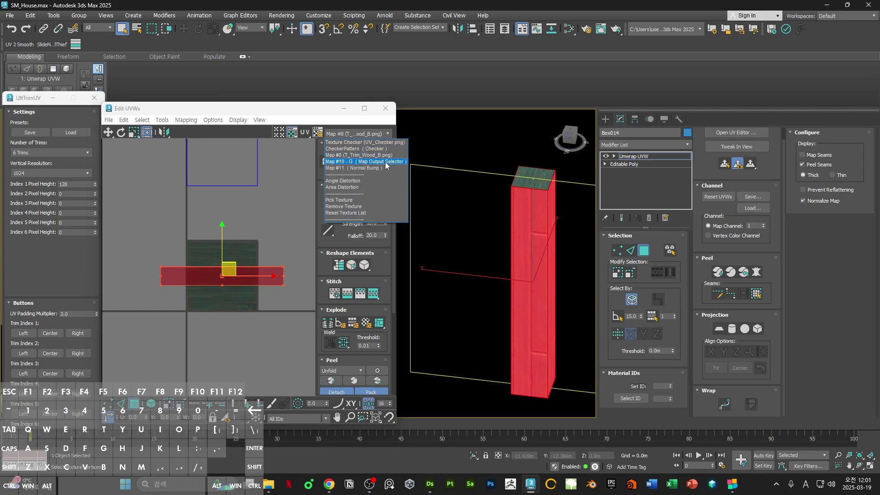
left_click(362, 161)
left_click(367, 133)
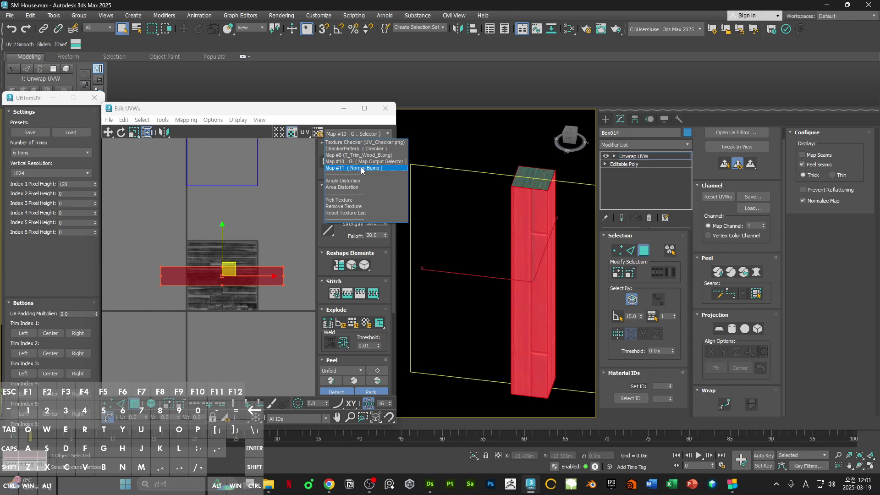
left_click(361, 168)
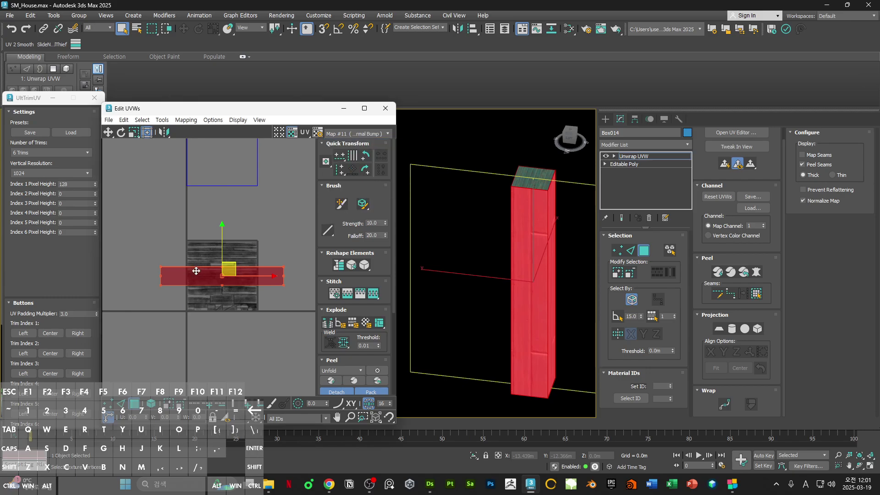
middle_click_drag(273, 218, 268, 202)
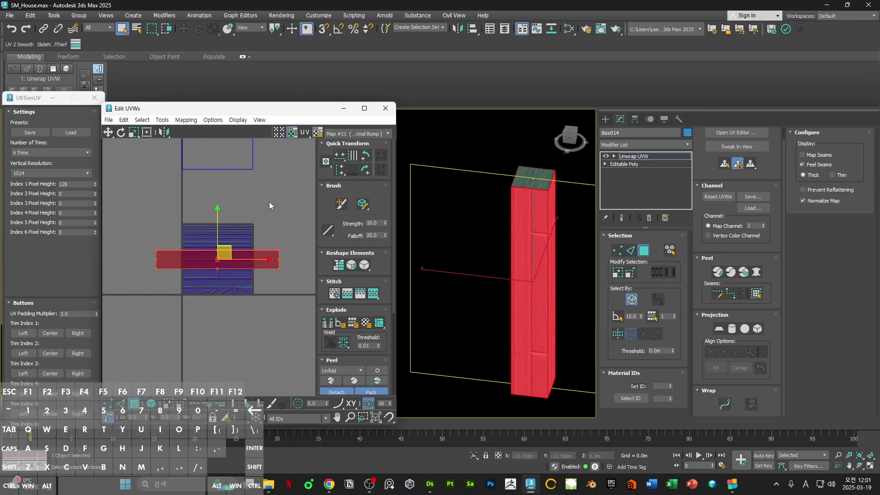
left_click(279, 136)
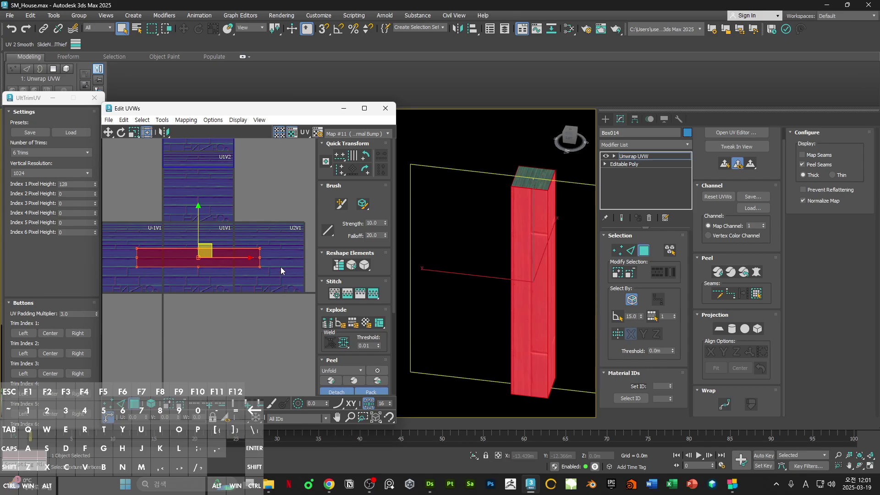
Step: Shift the stacked side-face UV strips across the tiled trim sheet and scale them down towards the height of a plank row
left_click_drag(263, 267, 280, 265)
scroll(277, 274, "up", 2)
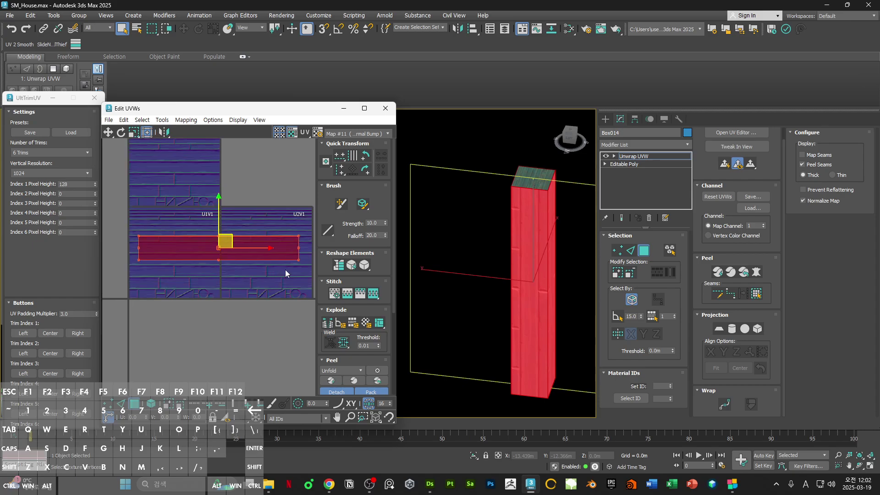
left_click_drag(298, 260, 187, 244)
middle_click_drag(203, 243, 225, 255)
scroll(226, 254, "up", 3)
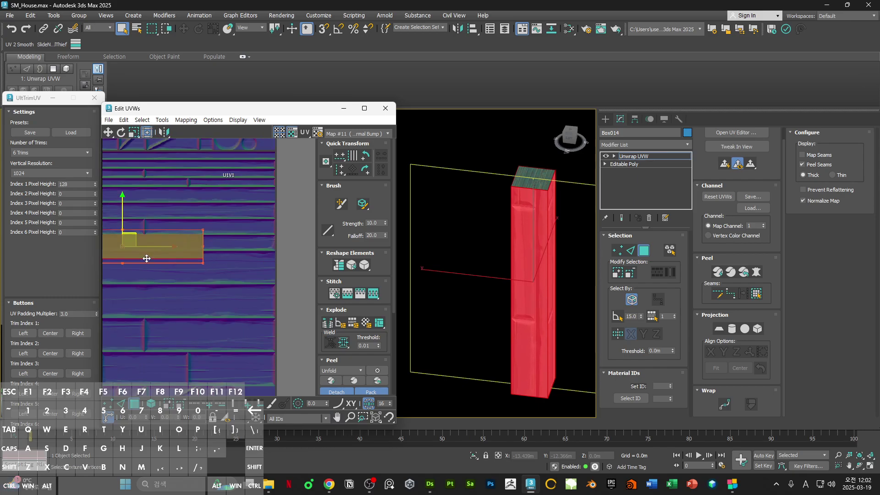
middle_click_drag(145, 257, 243, 262)
scroll(218, 260, "down", 3)
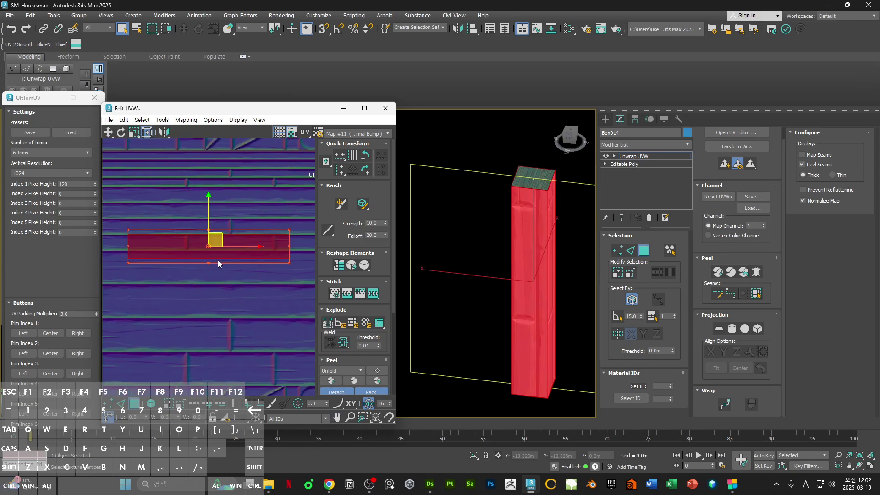
Step: Move the side-face UV strips onto a single plank and scale them to fit its edges and end seam
middle_click_drag(221, 201, 196, 199)
left_click_drag(196, 250, 203, 219)
scroll(139, 230, "up", 2)
scroll(139, 229, "up", 3)
middle_click_drag(140, 230, 218, 204)
left_click_drag(218, 203, 196, 241)
scroll(188, 238, "up", 4)
scroll(196, 242, "down", 6)
middle_click_drag(232, 243, 149, 244)
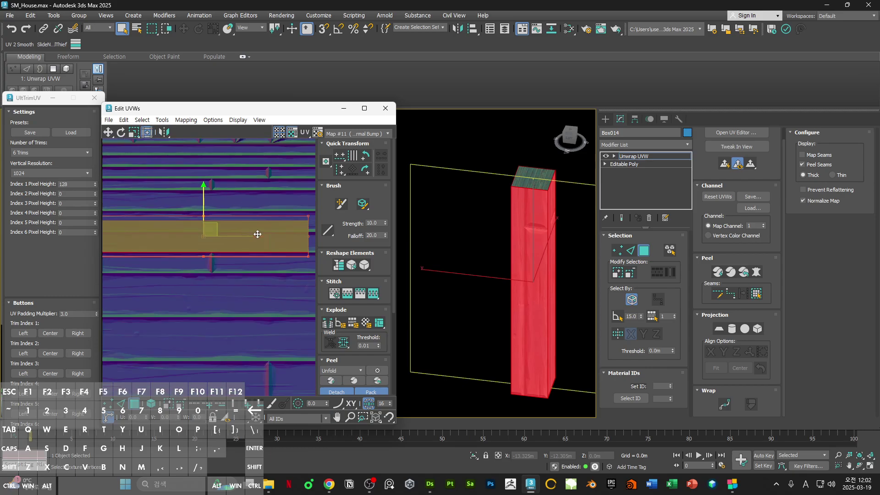
left_click_drag(306, 219, 267, 216)
scroll(263, 229, "up", 5)
left_click(267, 217)
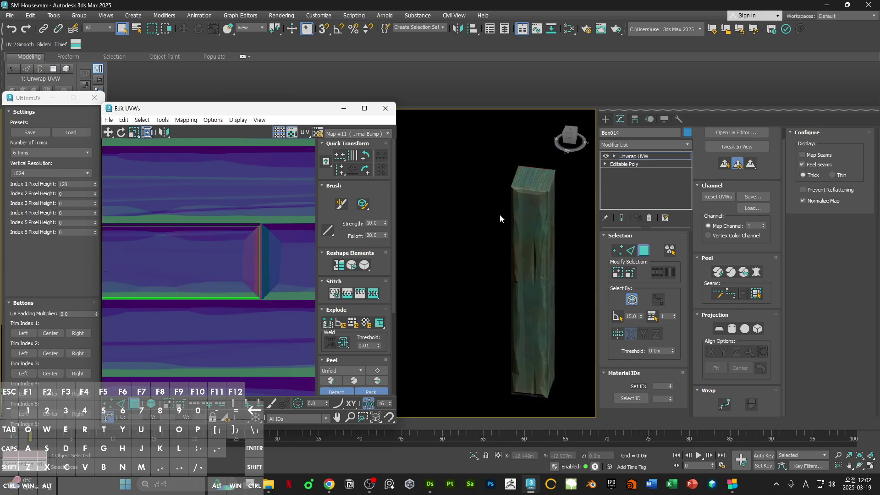
Step: Select one side face of the beam and slide its UVs horizontally onto the neighbouring plank, starting just past the seam
middle_click_drag(499, 214, 517, 251, "alt")
scroll(234, 197, "down", 4)
middle_click_drag(412, 239, 444, 263, "alt")
left_click(516, 258)
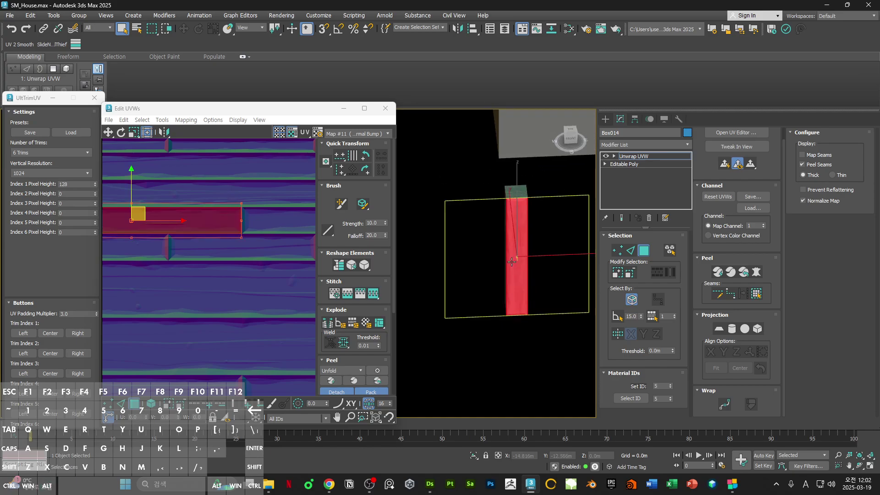
middle_click_drag(515, 258, 450, 261, "alt")
mouse_move(572, 251)
middle_mouse_down("alt")
mouse_move(520, 246)
mouse_move(520, 268)
mouse_move(506, 242)
middle_mouse_up("alt")
key("z")
scroll(509, 253, "up", 3)
key("F2")
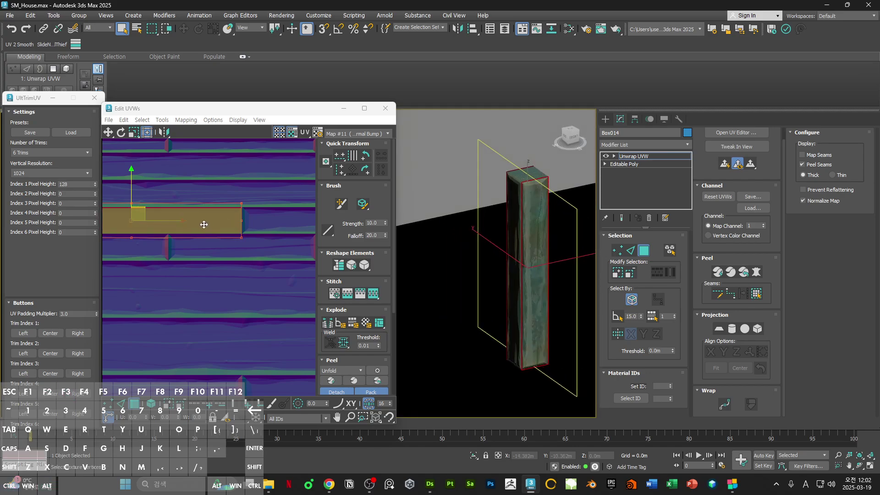
left_click_drag(198, 224, 407, 232, "shift")
scroll(253, 222, "up", 4)
left_click_drag(257, 214, 278, 217, "shift")
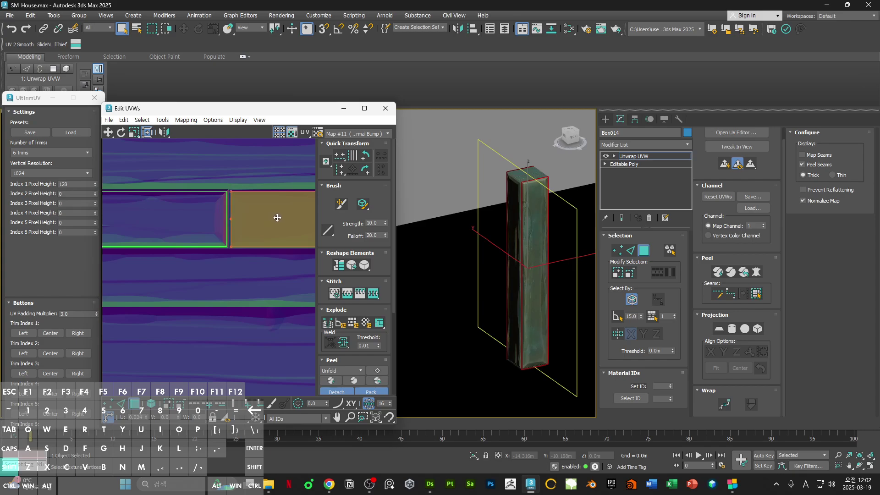
left_click(278, 185)
Step: Scale down the UVs of the beam's end faces and fit them onto the square block in the trim sheet's bottom-left corner
mouse_move(540, 253)
middle_mouse_down("alt")
mouse_move(559, 257)
mouse_move(541, 266)
mouse_move(538, 258)
middle_mouse_up("alt")
left_click(539, 258)
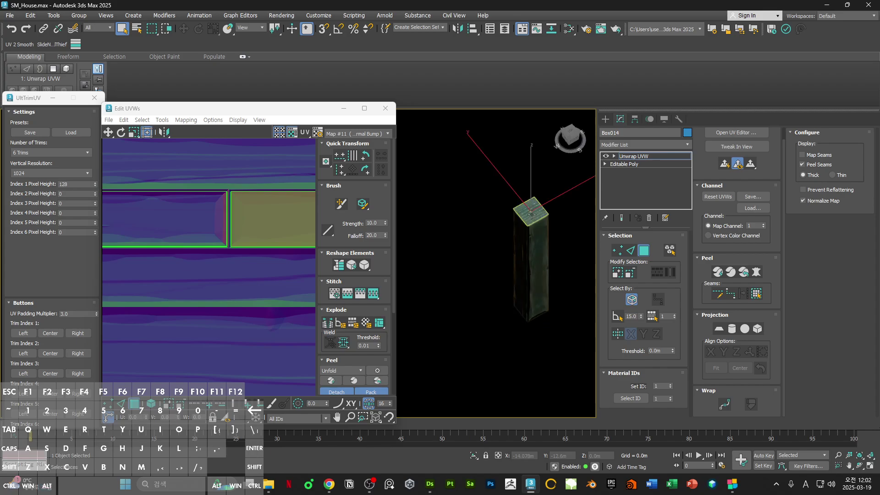
scroll(194, 245, "down", 10)
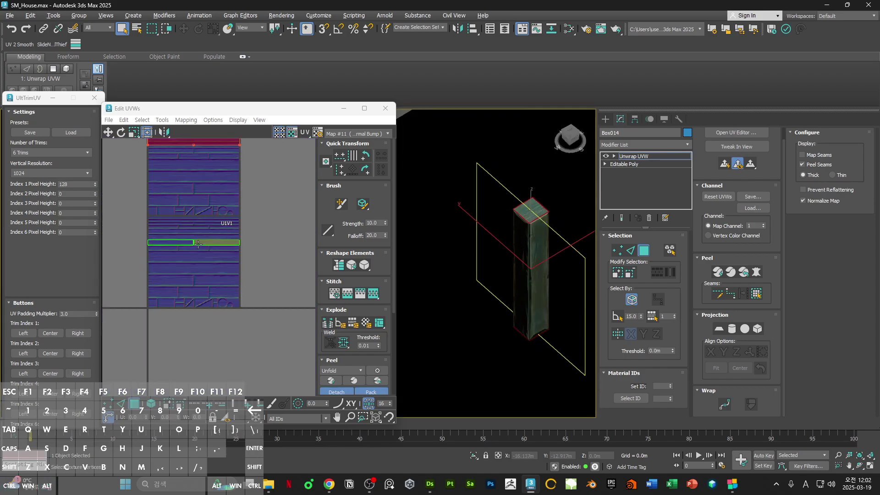
left_click(198, 180)
left_click_drag(199, 180, 194, 276)
scroll(205, 260, "up", 1)
left_click_drag(226, 227, 163, 302, "ctrl")
scroll(158, 290, "up", 9)
left_click_drag(180, 351, 192, 274)
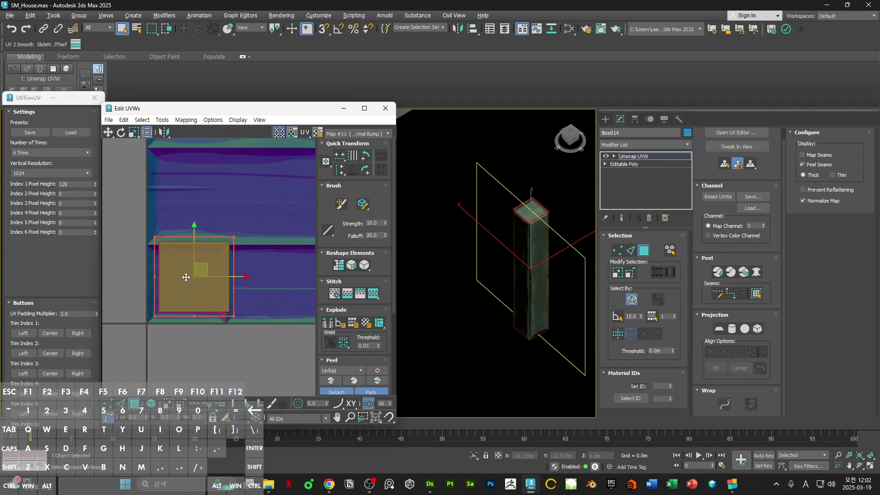
scroll(166, 271, "up", 6)
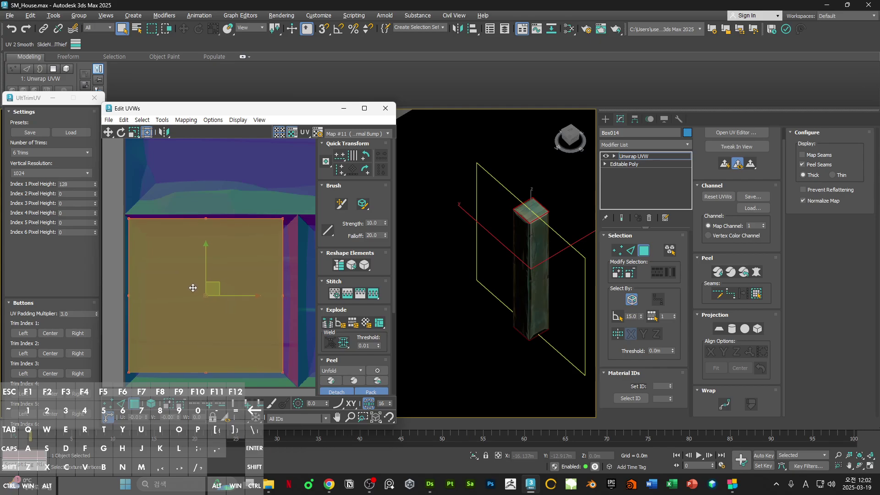
middle_click_drag(196, 290, 149, 219)
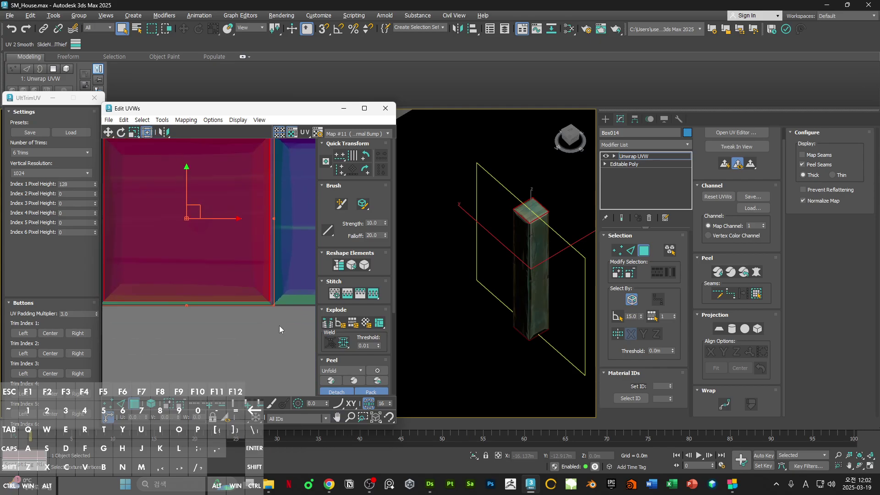
Step: Deselect the end-face UVs and convert the unwrapped beam to Editable Poly
left_click(507, 265)
middle_click_drag(507, 265, 507, 256, "alt")
scroll(506, 250, "down", 3)
right_click(526, 197)
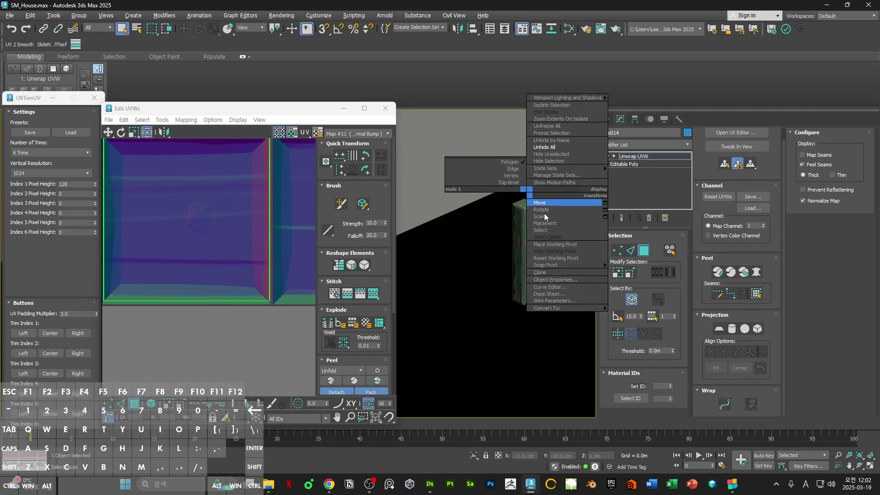
mouse_move(568, 314)
left_click(642, 319)
Step: Switch to the Front view and select the beam standing near the human figure
middle_click_drag(522, 286, 402, 297)
left_click(520, 301)
key("f")
middle_click_drag(458, 274, 554, 233, "alt")
scroll(454, 255, "down", 4)
scroll(407, 295, "up", 5)
left_click(387, 299)
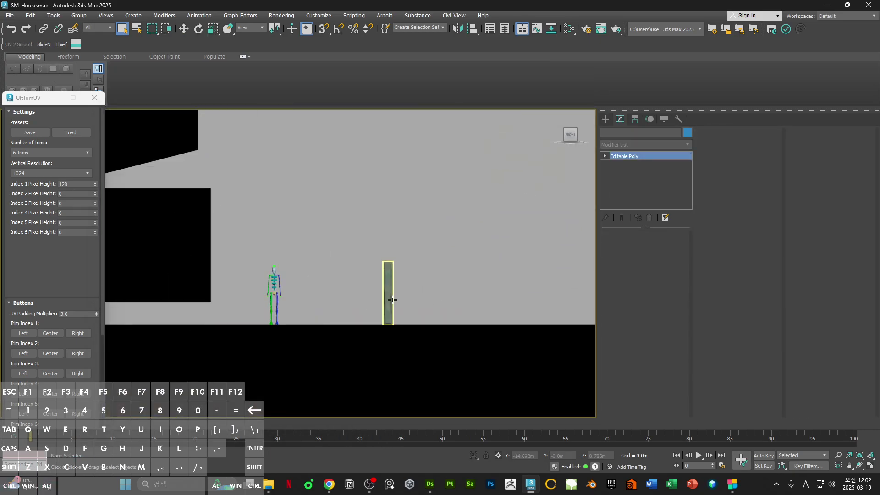
scroll(408, 260, "down", 1)
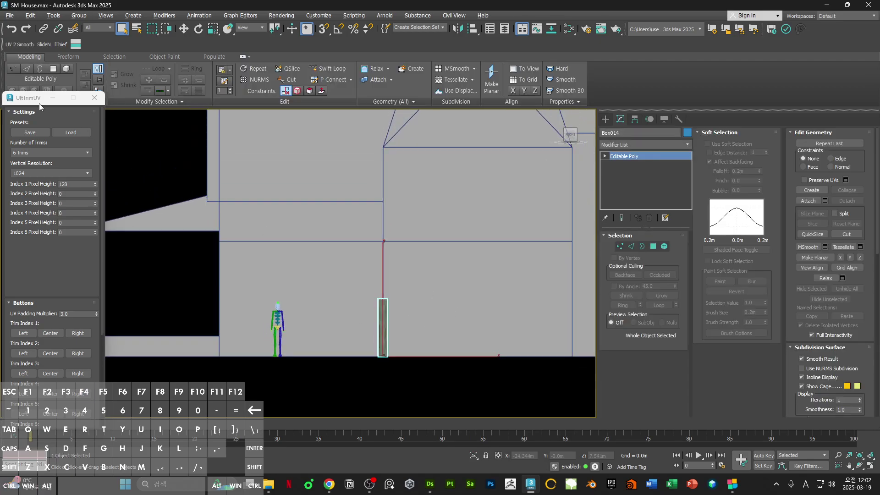
Step: Move the UltTrimUV window clear of the viewport labels, and show the scene in High Quality without edged faces
left_click_drag(38, 92, 43, 144)
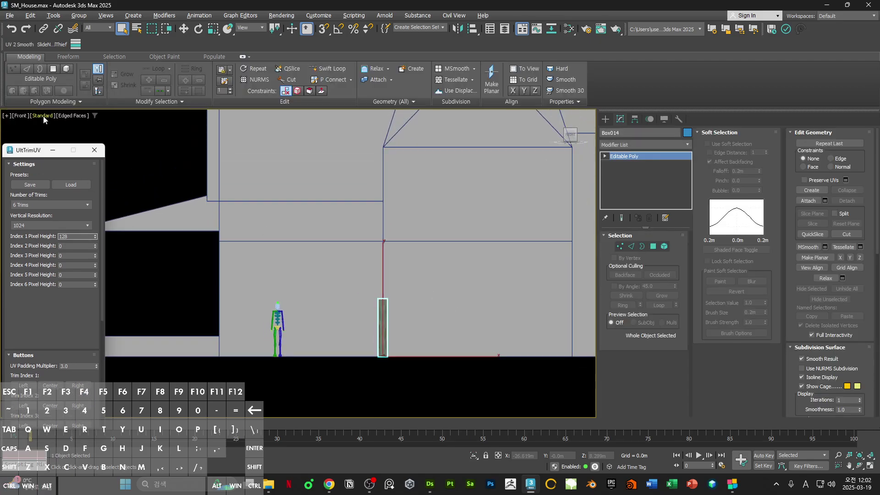
left_click(43, 116)
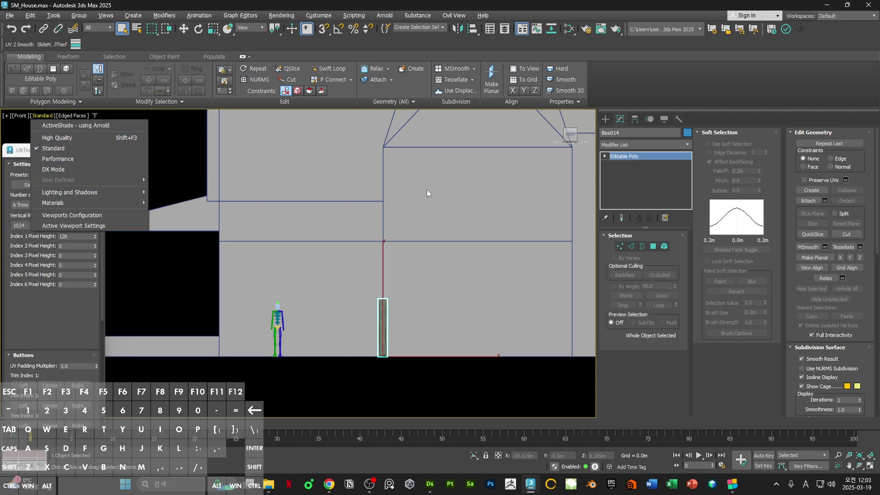
left_click(439, 203)
mouse_move(397, 193)
middle_mouse_down("alt")
mouse_move(443, 211)
mouse_move(326, 193)
mouse_move(428, 204)
middle_mouse_up("alt")
key("F4")
middle_click_drag(262, 174, 295, 215, "alt")
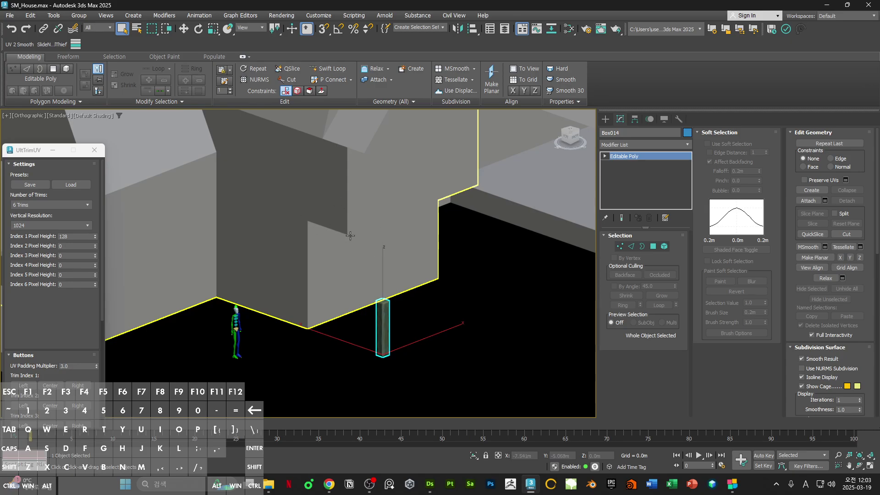
middle_click_drag(350, 235, 350, 249)
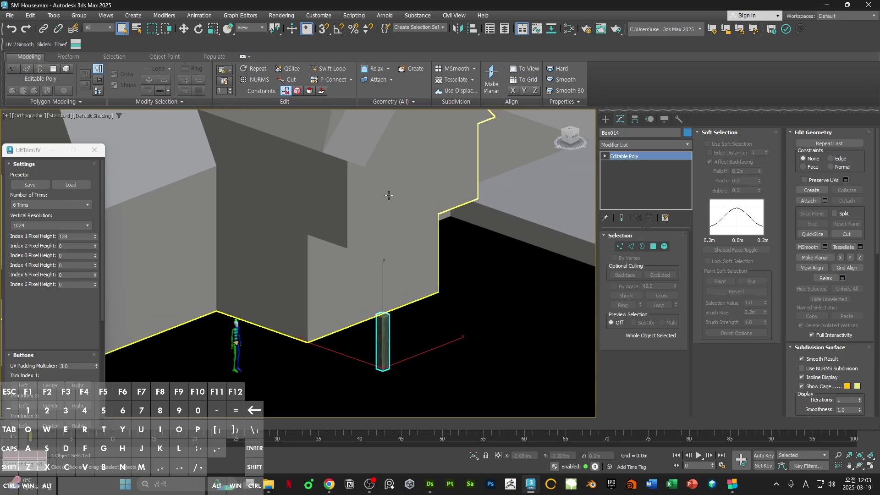
left_click(58, 117)
left_click(72, 139)
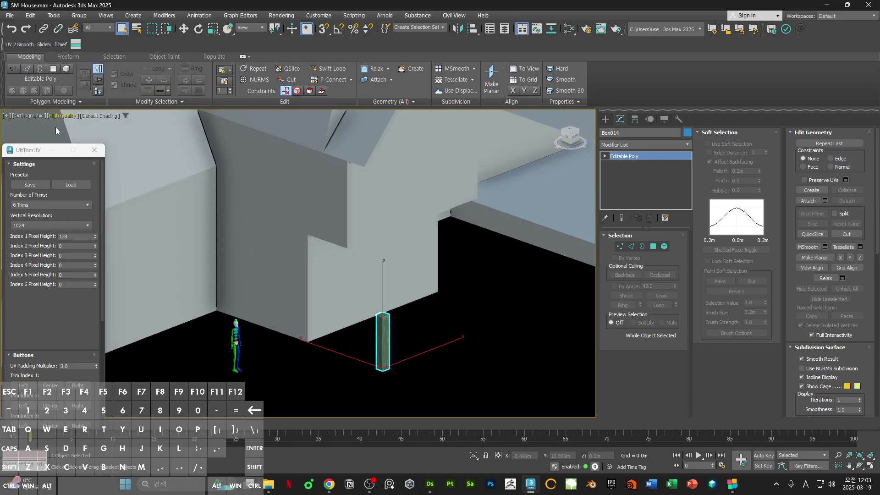
Step: Turn off Progressive Skylight in the viewport's lighting and shadow options
left_click(58, 115)
mouse_move(109, 197)
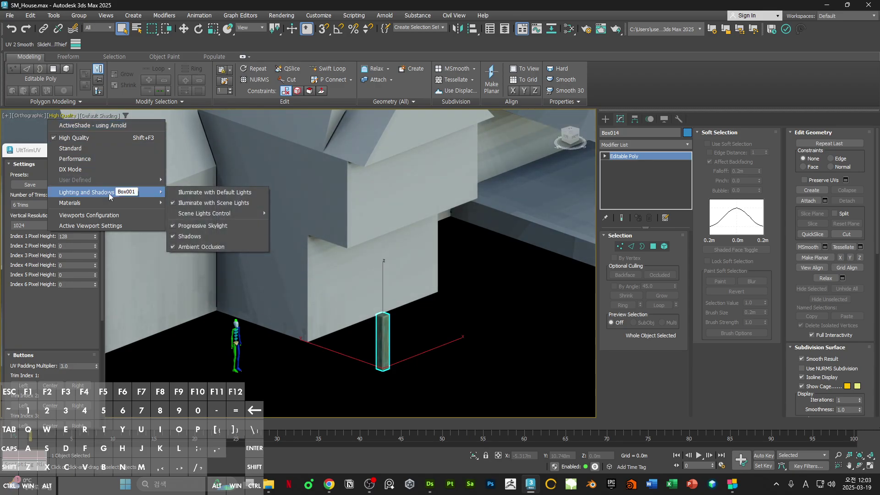
left_click(214, 226)
middle_click_drag(296, 244, 313, 237)
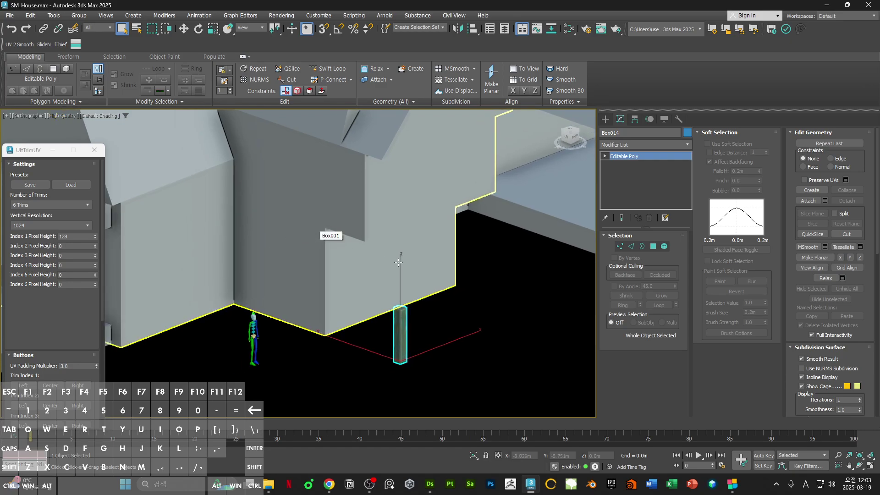
middle_click_drag(481, 308, 456, 306)
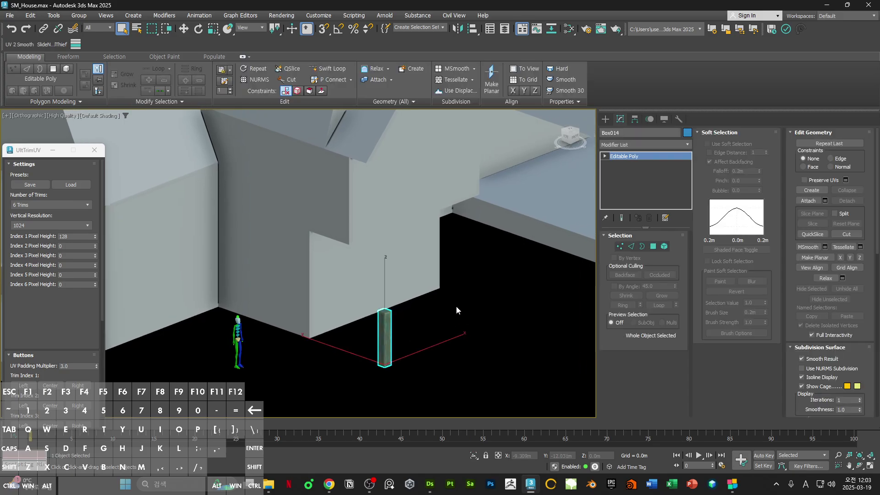
Step: Clone the beam in the Front view and place the copy near the house wall's upper floor line
key("f")
scroll(433, 328, "down", 5)
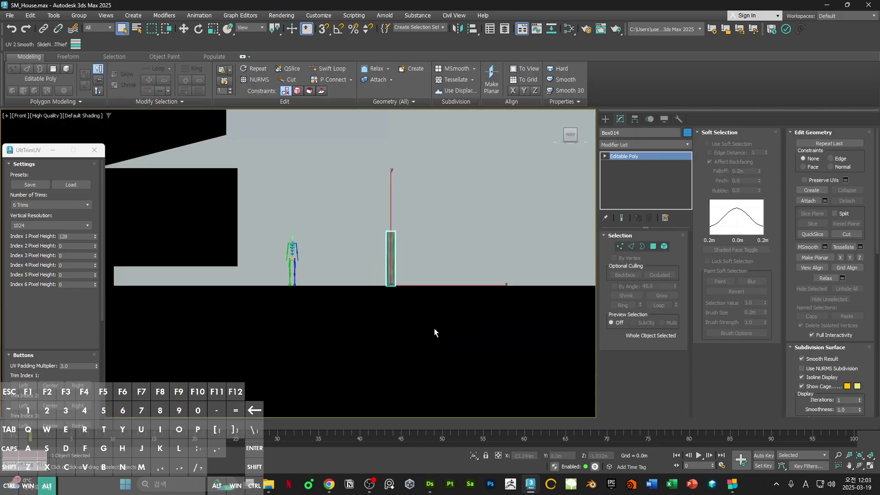
key("w")
left_click(387, 315)
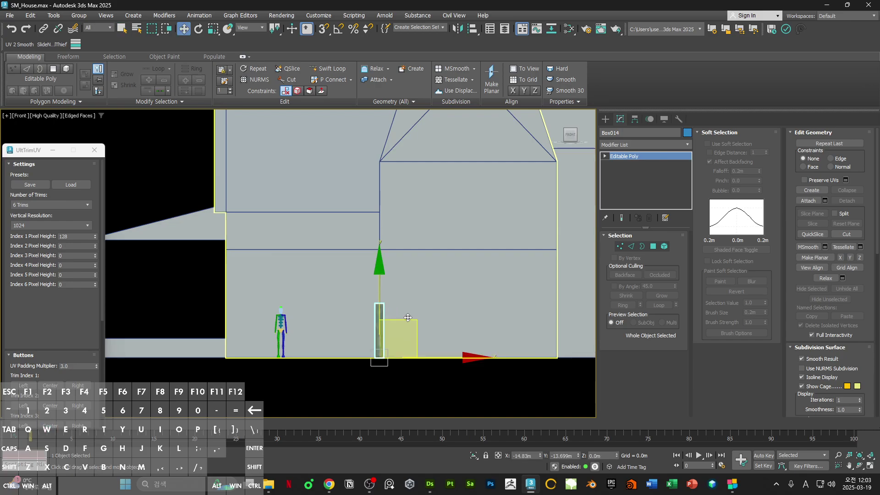
mouse_move(403, 327)
left_mouse_down()
mouse_move(351, 327)
mouse_move(413, 329)
mouse_move(326, 334)
mouse_move(415, 220)
left_mouse_up()
left_click(441, 280)
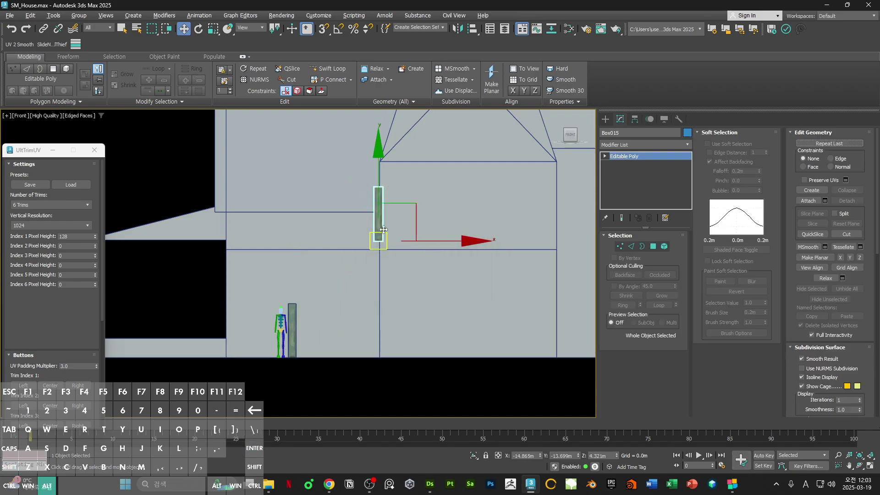
Step: Turn on 3D snapping and set Vertex as the snap target in the grid and snap settings
mouse_move(479, 249)
middle_mouse_down("alt")
mouse_move(403, 243)
mouse_move(329, 220)
middle_mouse_up("alt")
scroll(330, 220, "up", 3)
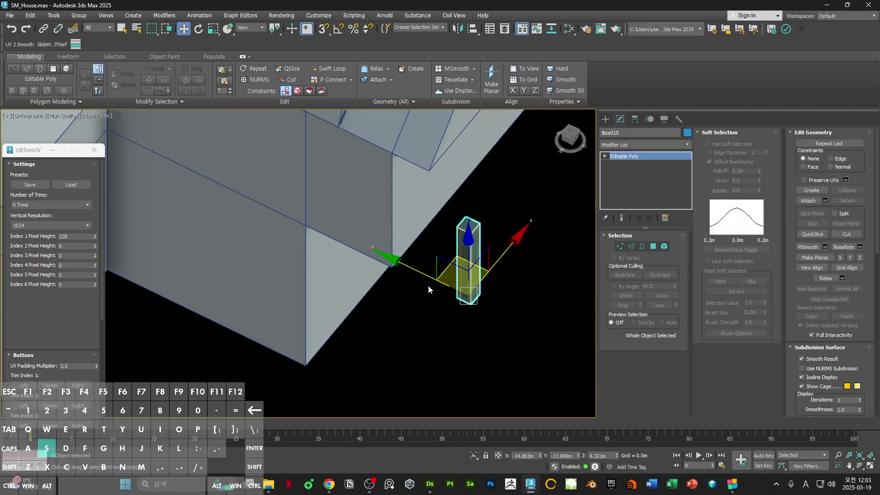
key("s")
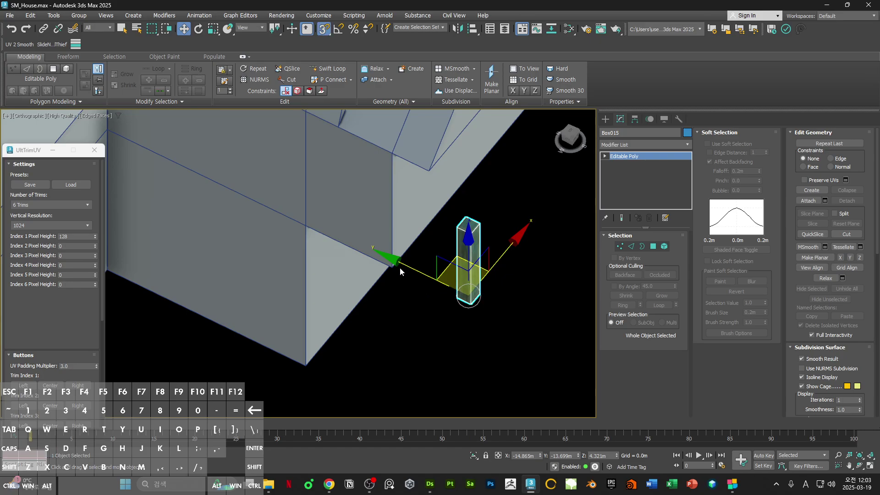
right_click(322, 31)
left_click_drag(417, 165, 270, 195)
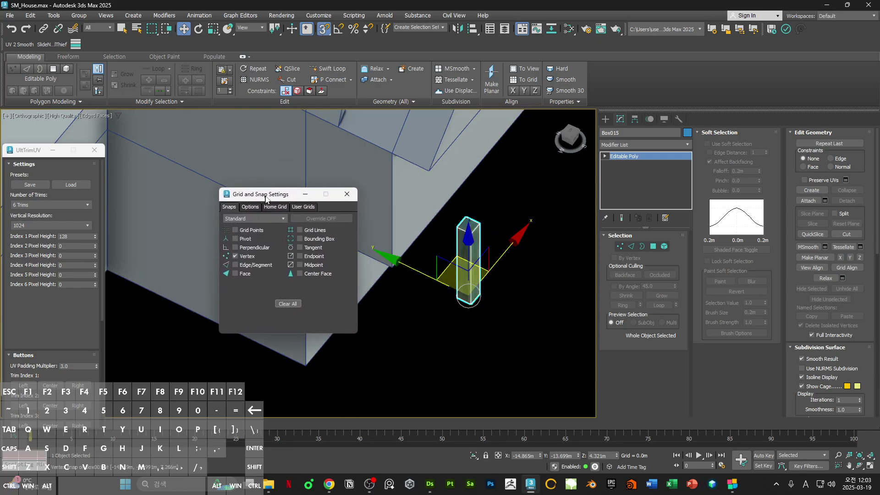
left_click(235, 255)
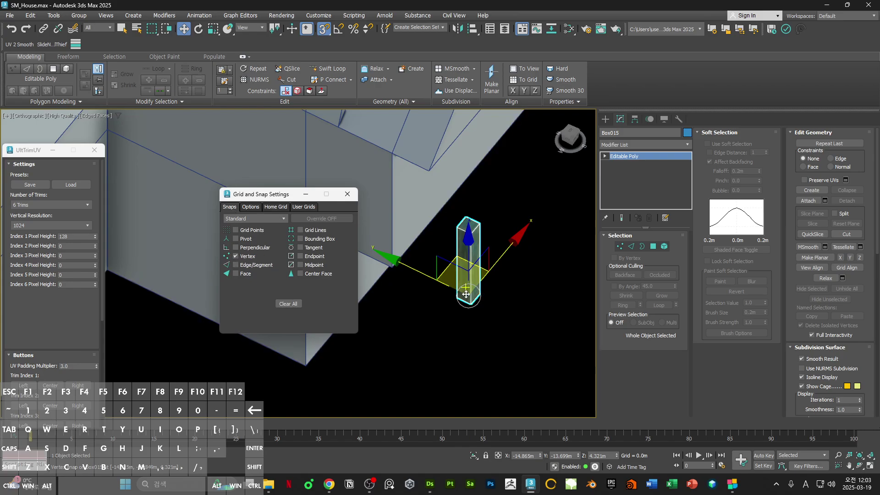
left_click(242, 239)
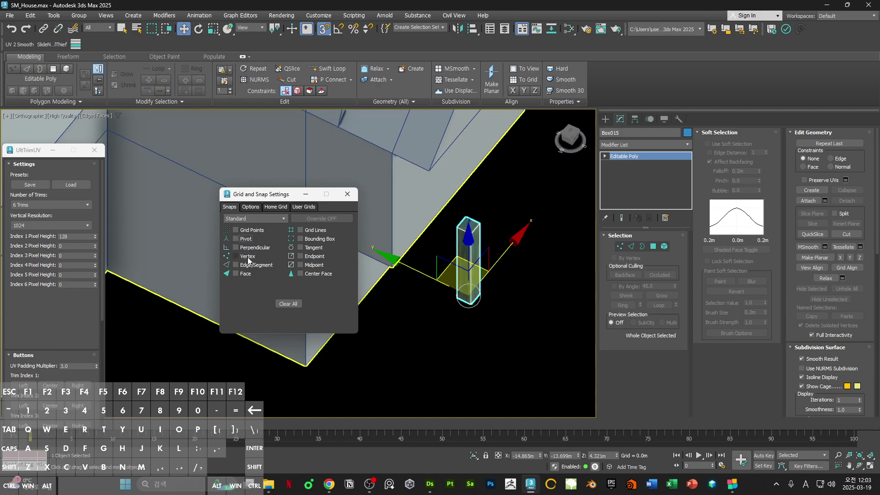
Step: Turn off Enable Axis Constraints in the snap options and try moving the beam copy freely
left_click(252, 207)
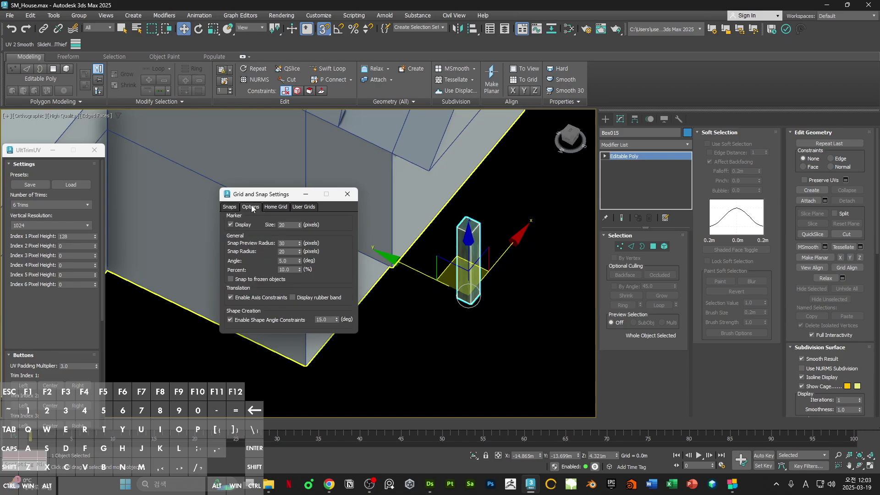
left_click(266, 298)
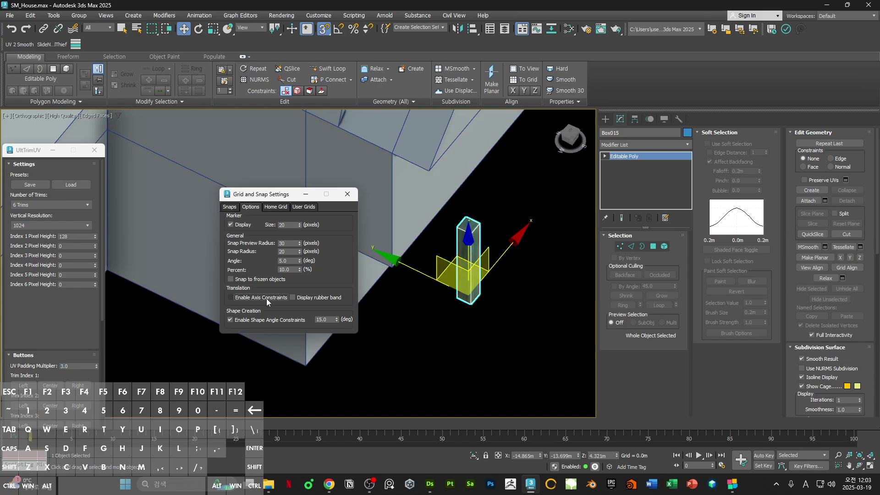
left_click(266, 298)
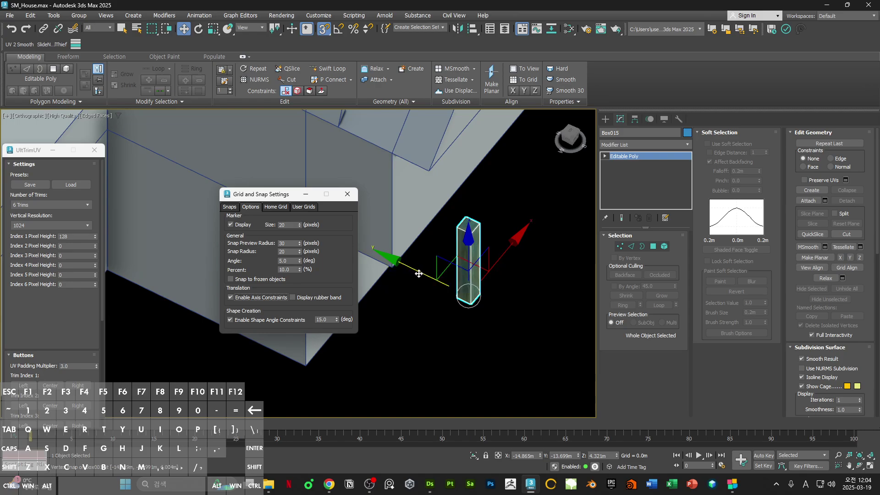
left_click(264, 299)
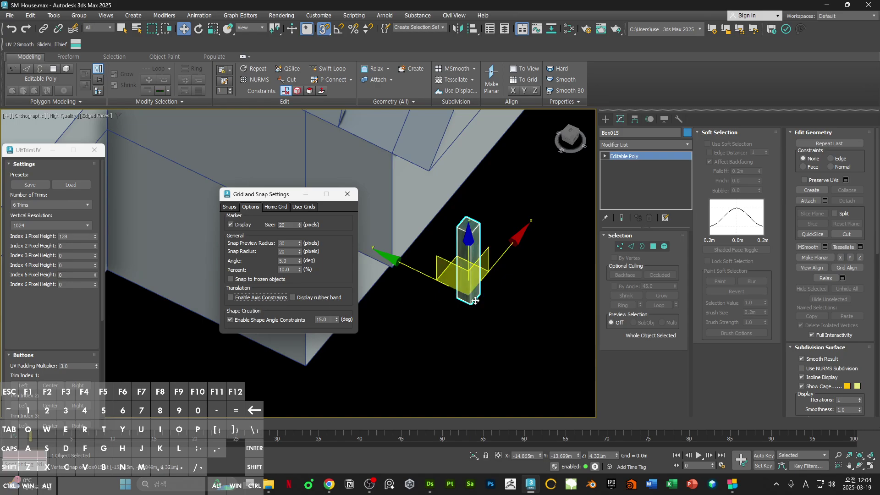
middle_click_drag(475, 301, 509, 313)
left_click_drag(457, 286, 504, 356)
left_click_drag(397, 297, 425, 278)
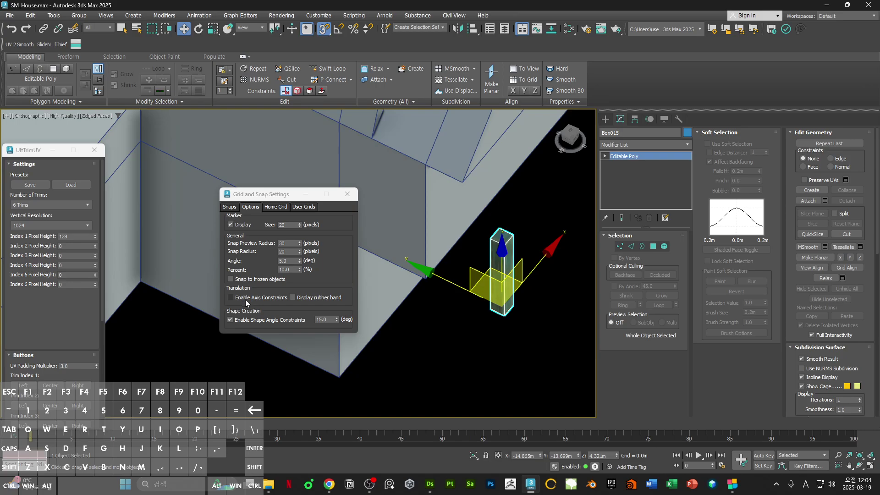
Step: Turn Enable Axis Constraints back on, test moving the beam copy, and undo the move
left_click(246, 299)
left_click_drag(453, 286, 424, 282)
key("ctrl+z")
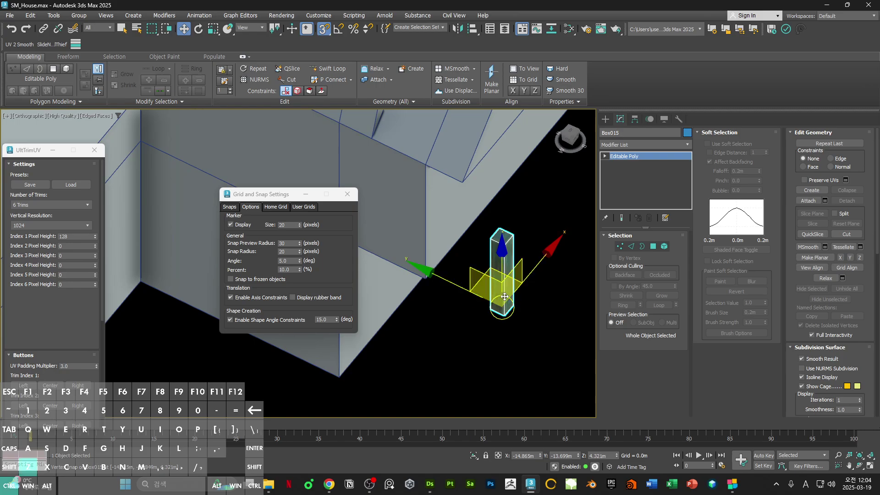
Step: Close the snap settings and snap the beam copy along the Y and X axes onto the overhanging wall's lower corner
middle_click_drag(474, 275, 494, 294, "alt")
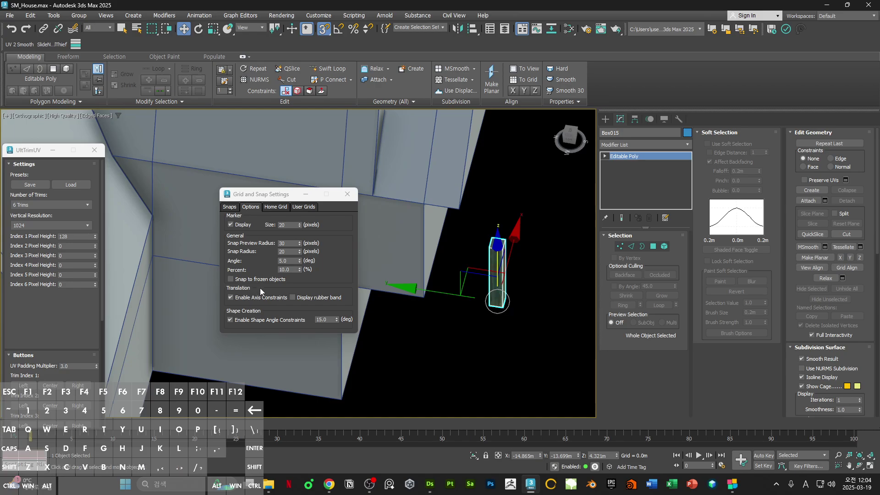
left_click(347, 195)
scroll(464, 301, "up", 2)
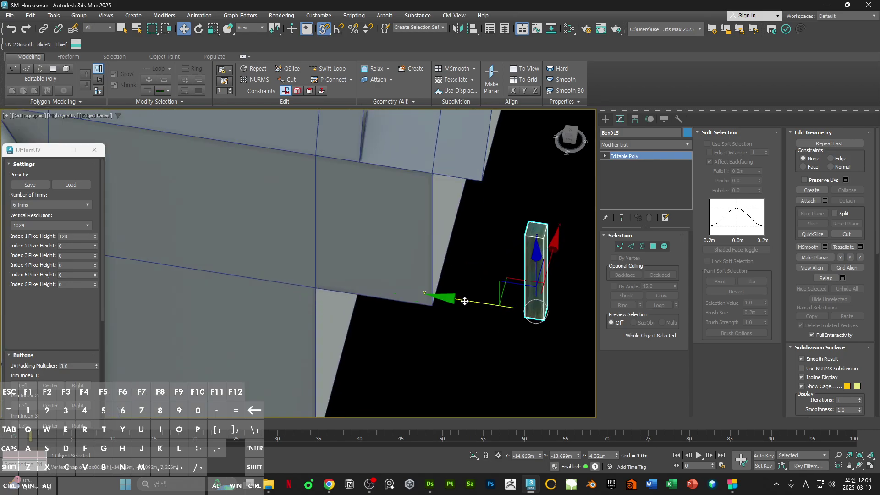
left_click_drag(468, 301, 434, 308)
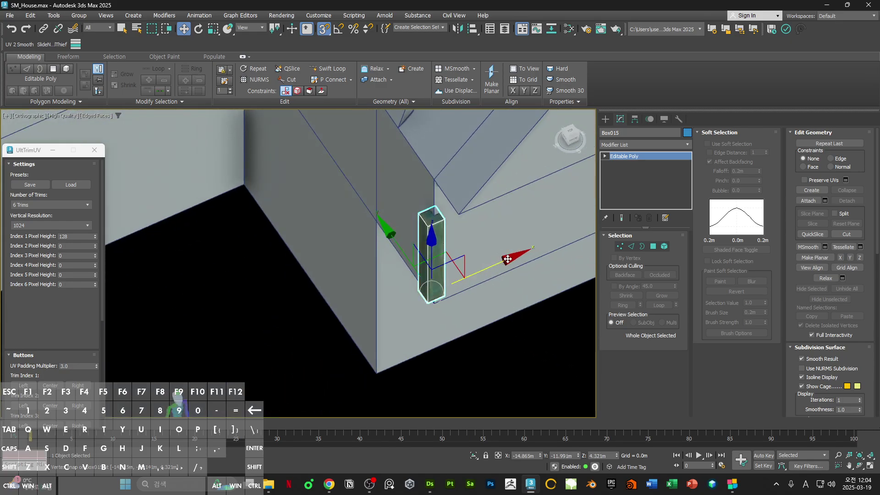
left_click_drag(507, 260, 440, 298)
middle_click_drag(437, 303, 439, 275, "alt")
key("f")
middle_click_drag(439, 275, 477, 340, "alt")
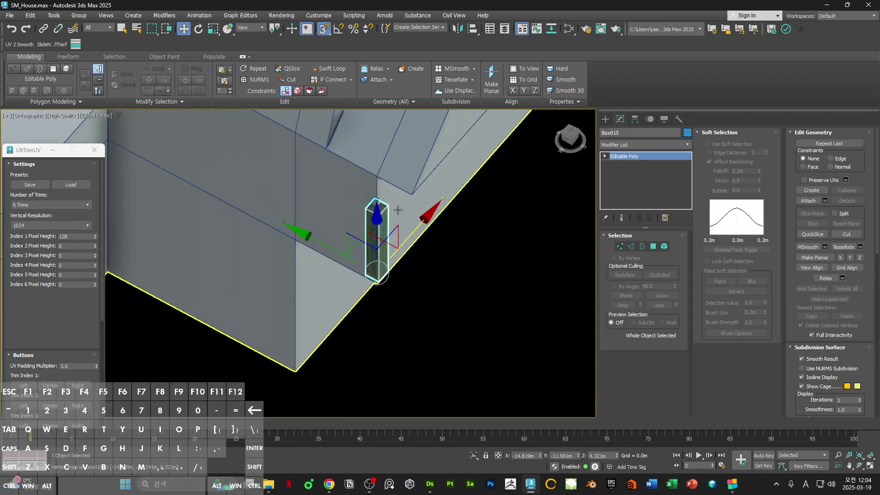
Step: Turn off snapping and frame the beam copy against the house wall in the Front view
key("s")
middle_click_drag(398, 209, 371, 267, "alt")
left_click(418, 227)
left_click(428, 268)
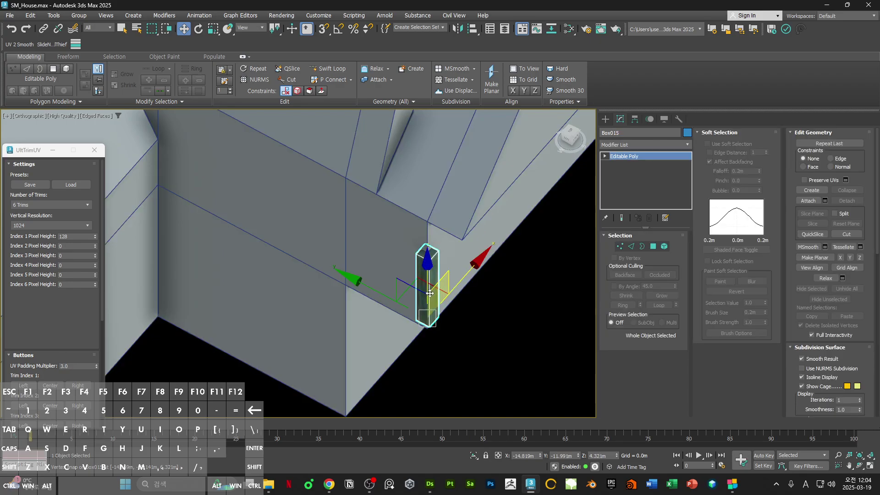
key("f")
key("z")
scroll(428, 277, "down", 5)
middle_click_drag(428, 277, 306, 277)
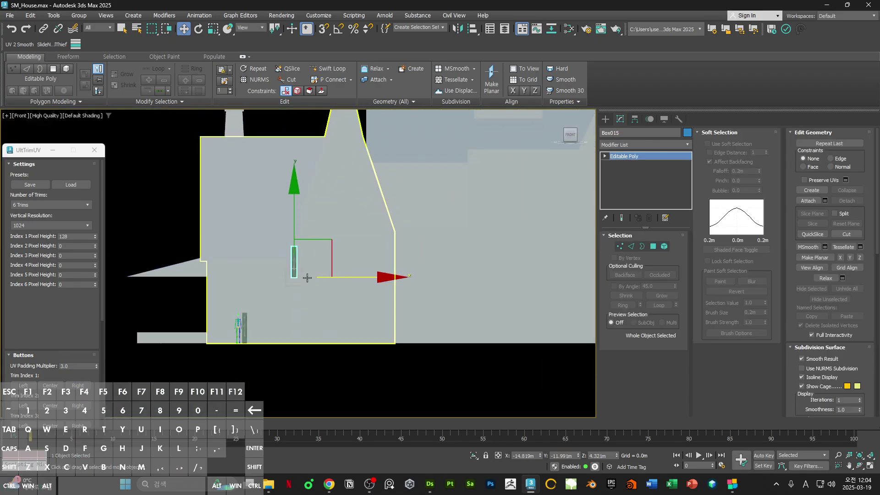
Step: Select the beam copy's bottom vertices and snap them down to the wall's upper floor line
scroll(306, 267, "up", 3)
scroll(308, 267, "down", 2)
scroll(307, 267, "up", 5)
key("1")
left_click_drag(240, 273, 409, 320)
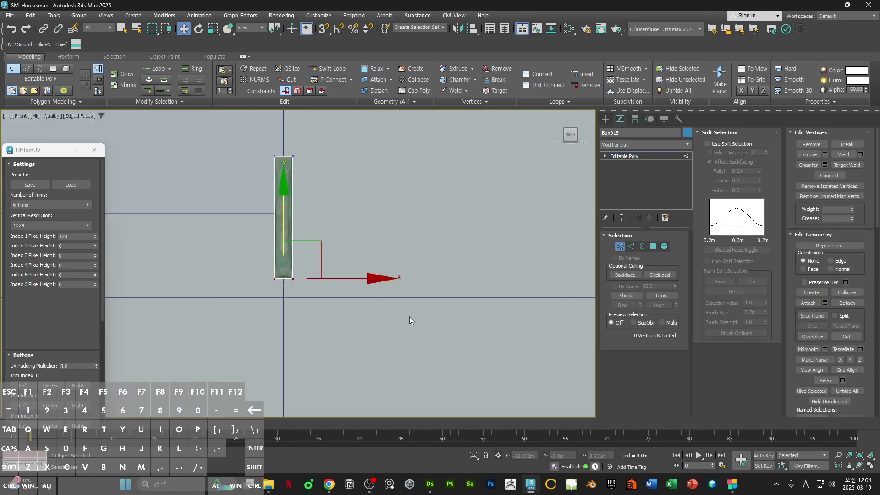
middle_click_drag(409, 320, 497, 315)
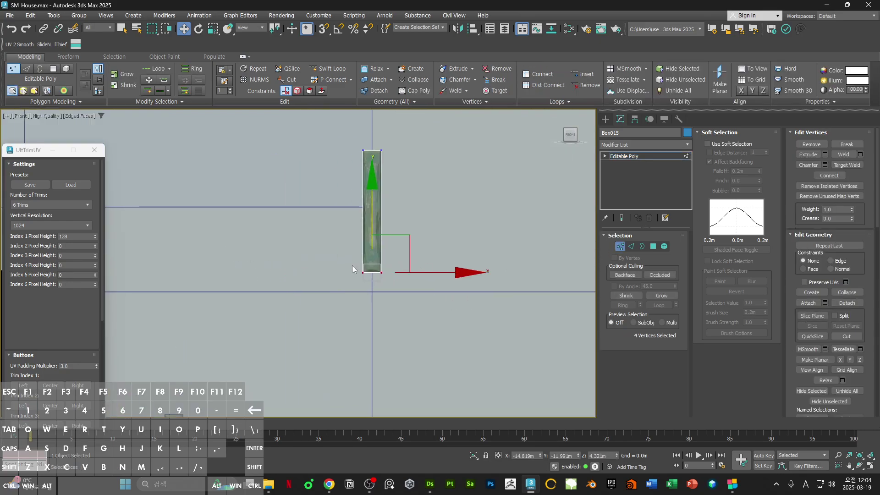
scroll(352, 268, "up", 2)
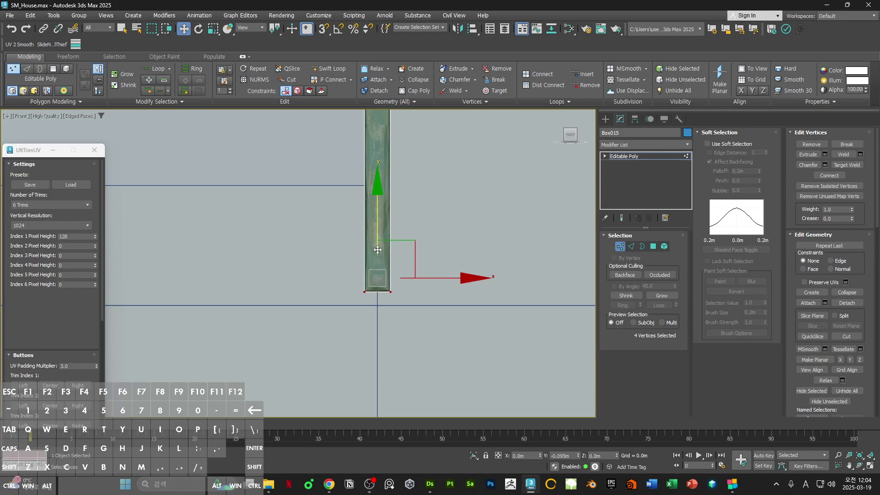
key("s")
left_click_drag(383, 236, 384, 263)
Step: Snap the beam copy's top vertices up to the roof's lower corner and leave vertex editing
scroll(403, 268, "down", 2)
left_click_drag(316, 217, 424, 271)
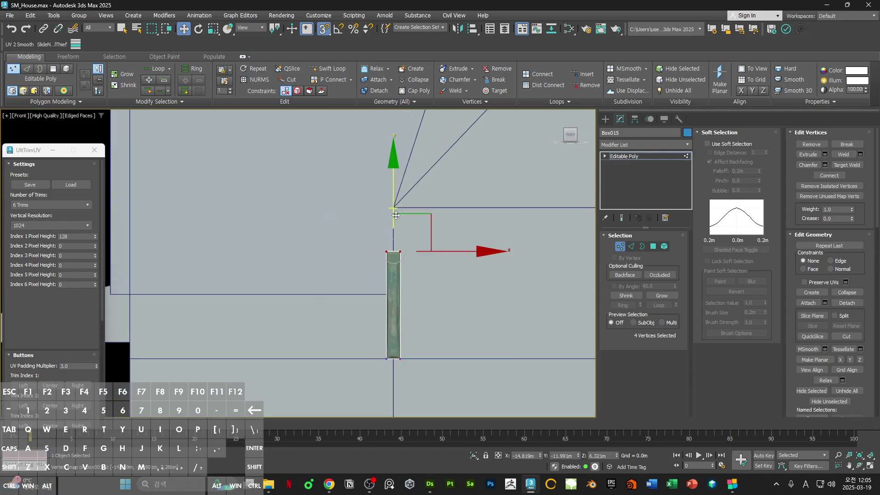
left_click_drag(394, 215, 393, 208)
mouse_move(395, 232)
middle_mouse_down("alt")
mouse_move(445, 248)
mouse_move(397, 269)
mouse_move(394, 262)
middle_mouse_up("alt")
scroll(400, 237, "up", 3)
key("1")
scroll(410, 252, "down", 1)
Step: Clone the corner beam about 3.1 m along the X axis across the overhanging wall's front face
key("F4")
key("f")
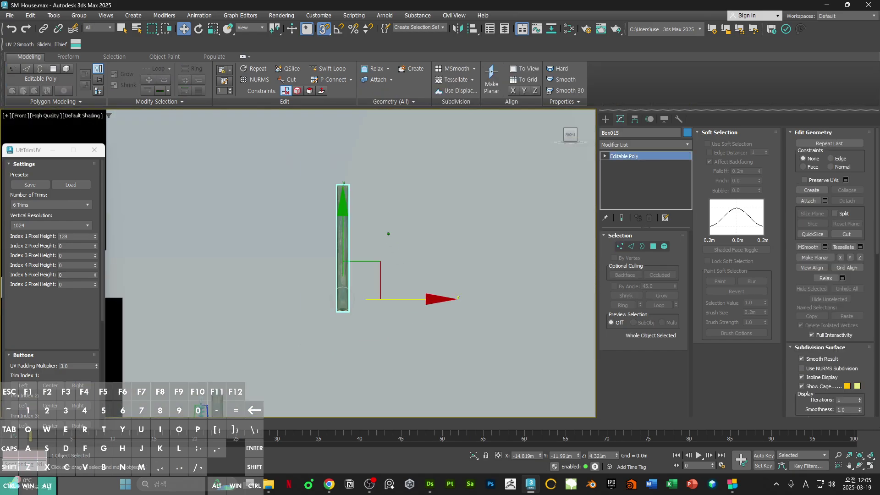
scroll(317, 243, "down", 2)
scroll(338, 295, "up", 2)
key("F4")
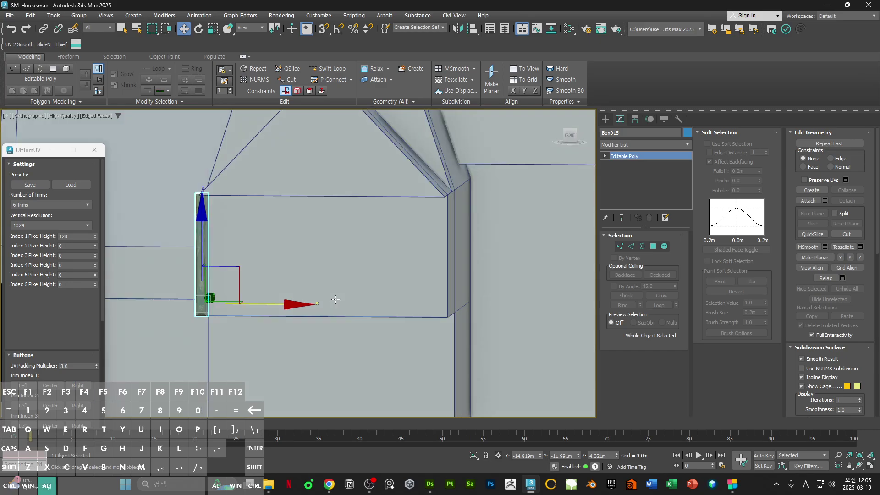
mouse_move(334, 298)
middle_mouse_down("alt")
mouse_move(295, 309)
mouse_move(293, 258)
middle_mouse_up("alt")
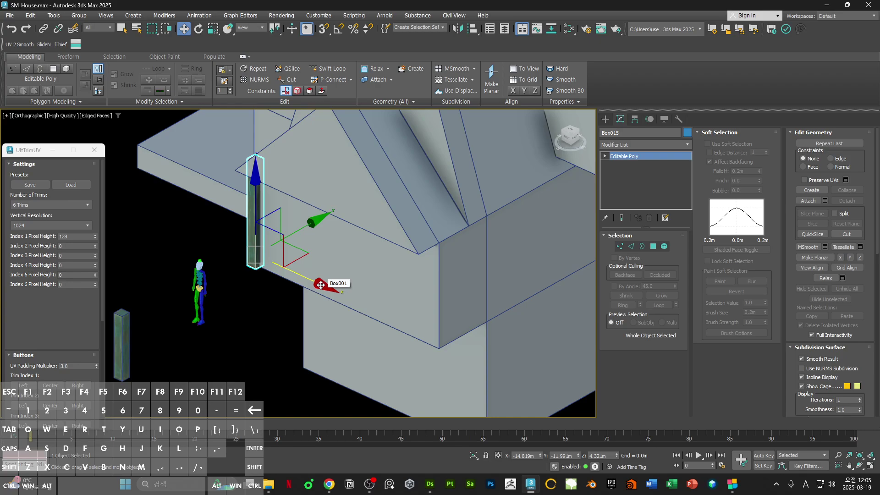
left_click_drag(320, 284, 411, 322, "shift")
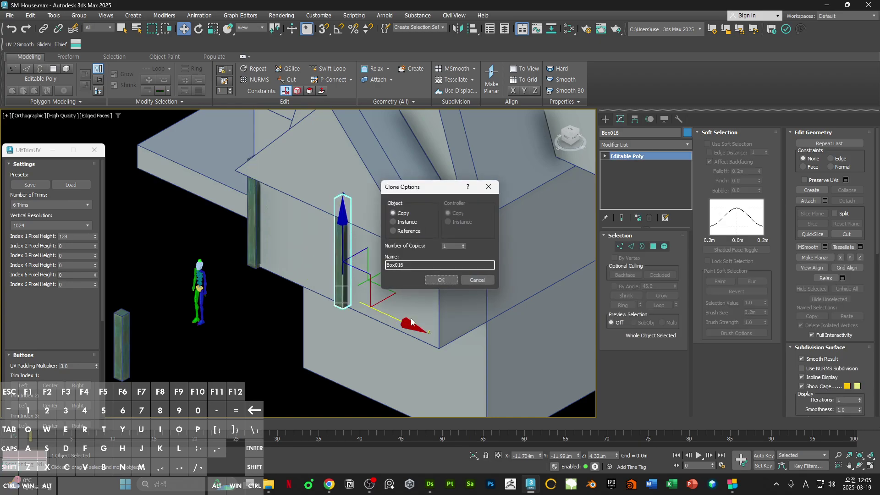
Step: Create the copy of the corner post and snap it to the opposite front corner of the gable wall
left_click(441, 281)
key("s")
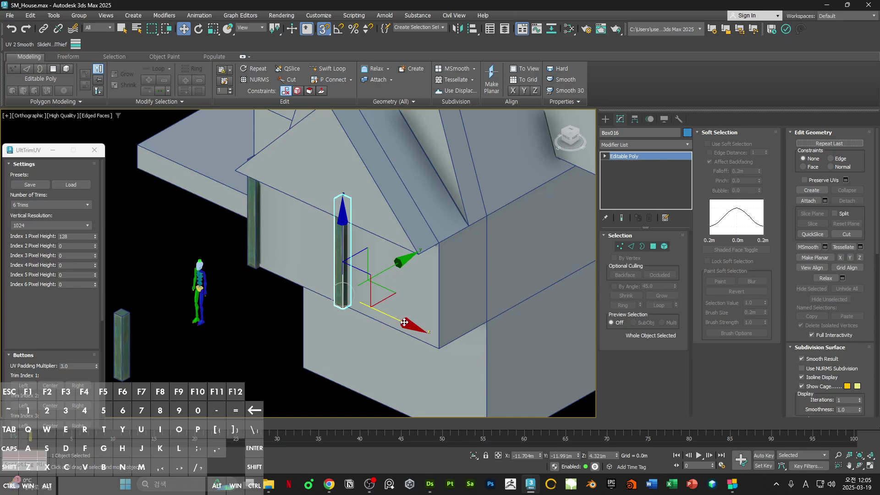
left_click_drag(404, 322, 435, 344)
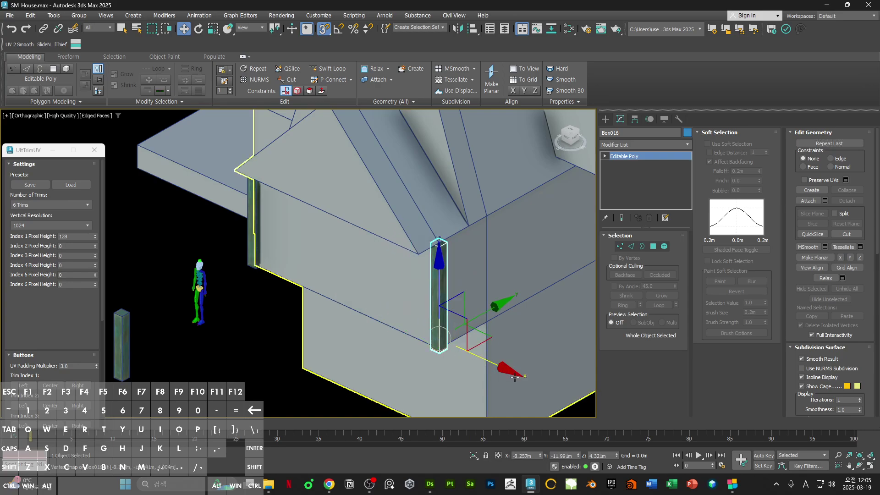
middle_click_drag(442, 348, 458, 318, "alt")
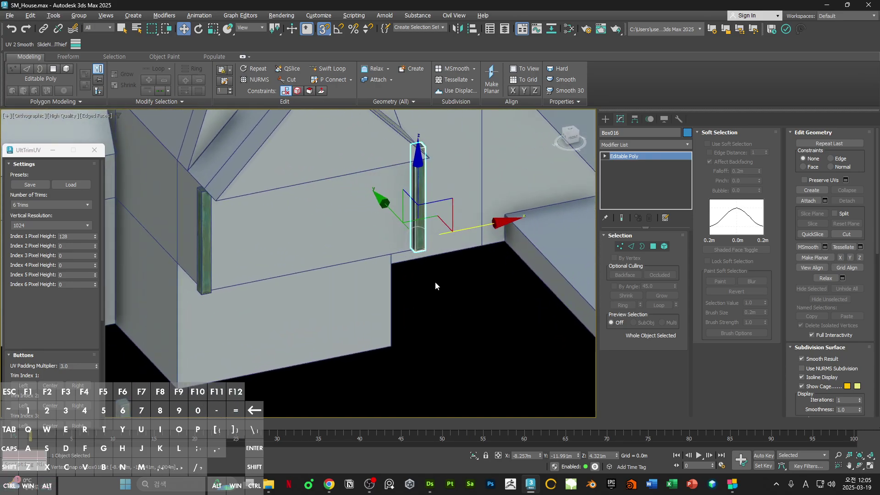
Step: Turn on angle snap and make a copy of the post rotated 90 degrees into a horizontal beam along the gable wall
key("e")
middle_click_drag(435, 286, 405, 212, "alt")
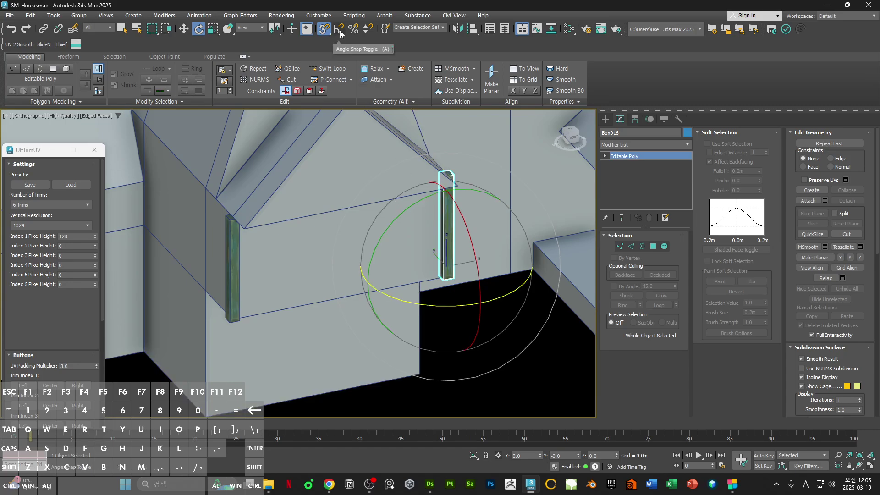
key("a")
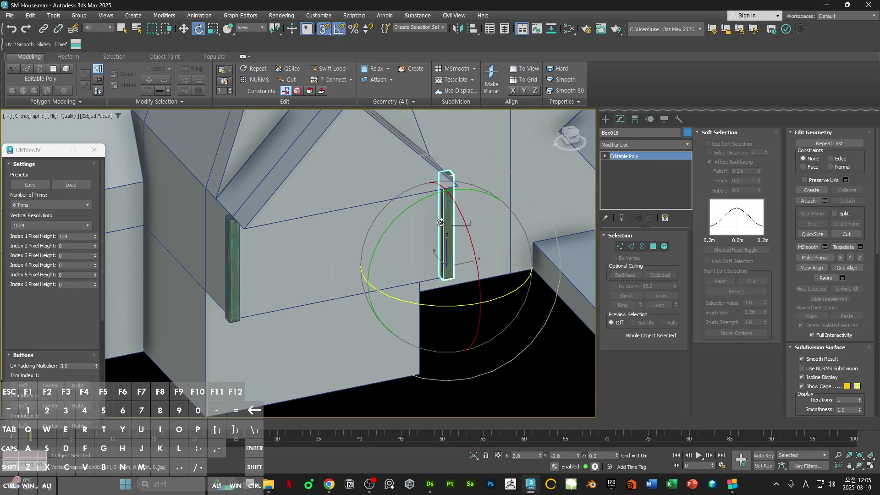
left_click_drag(415, 202, 418, 202)
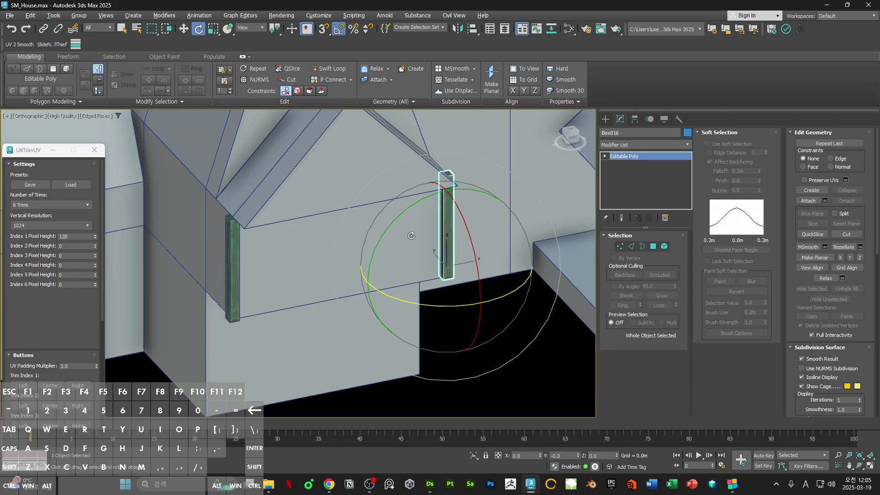
left_click(324, 28)
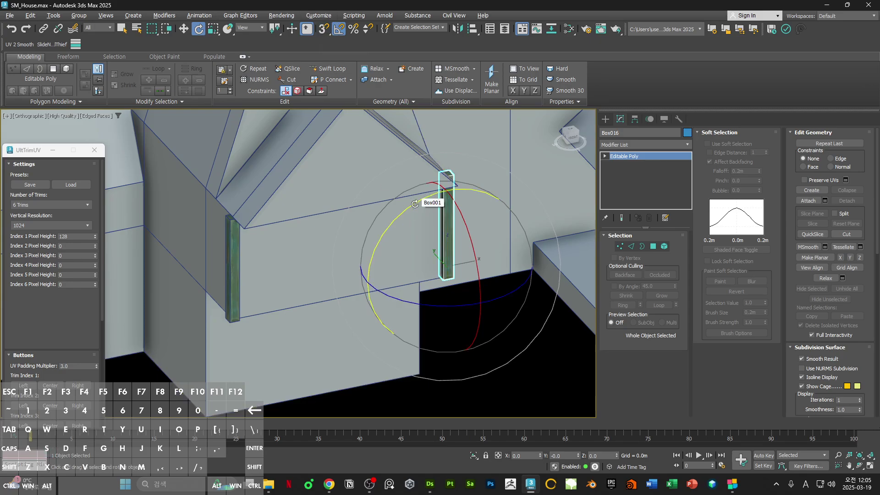
left_click_drag(416, 202, 387, 241, "shift")
left_click(435, 280)
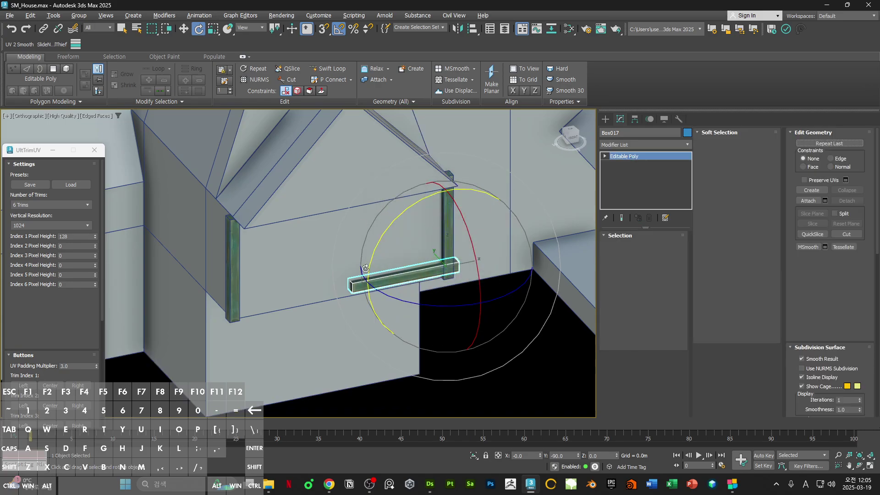
Step: Lower the horizontal beam with vertex snapping so it centres on the bottom end of the post
mouse_move(433, 280)
middle_mouse_down("alt")
mouse_move(407, 298)
mouse_move(490, 257)
mouse_move(409, 248)
mouse_move(455, 237)
middle_mouse_up("alt")
scroll(491, 258, "up", 4)
key("w")
key("s")
key("F3")
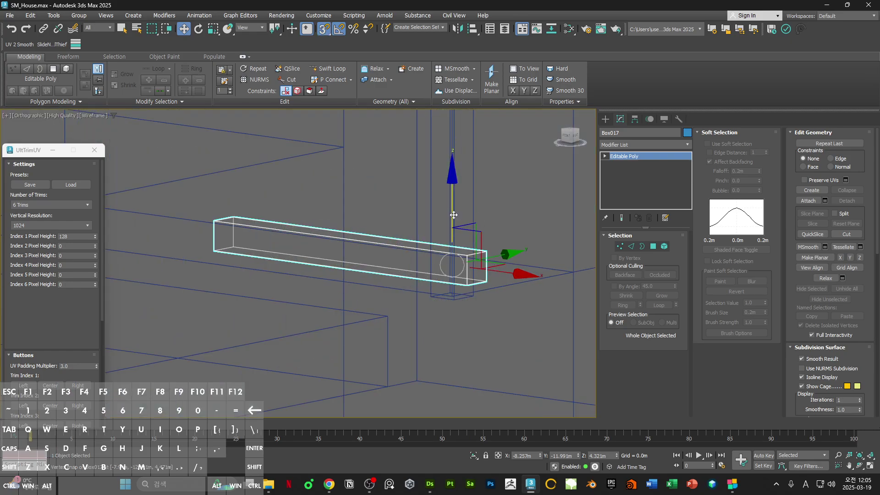
left_click_drag(455, 219, 452, 258)
scroll(443, 297, "up", 4)
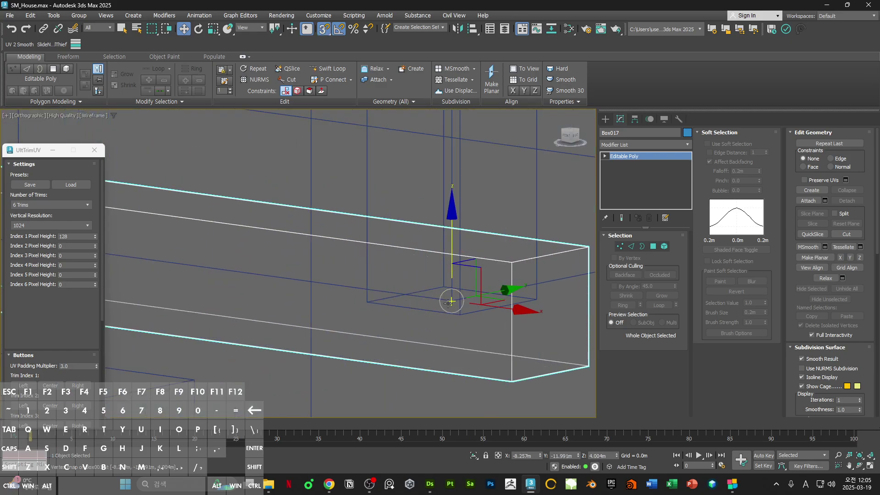
Step: Snap the four vertices at the beam's near end flush with the outer edge of the adjoining post
scroll(450, 301, "down", 5)
middle_click_drag(450, 301, 491, 329, "alt")
key("F3")
scroll(492, 328, "down", 3)
key("s")
key("f")
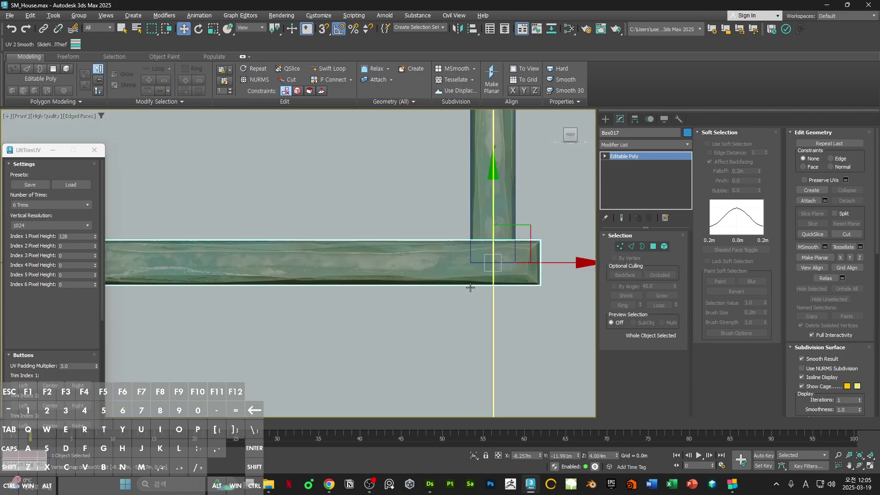
scroll(475, 300, "down", 3)
key("1")
left_click_drag(456, 334, 562, 193)
scroll(491, 285, "up", 3)
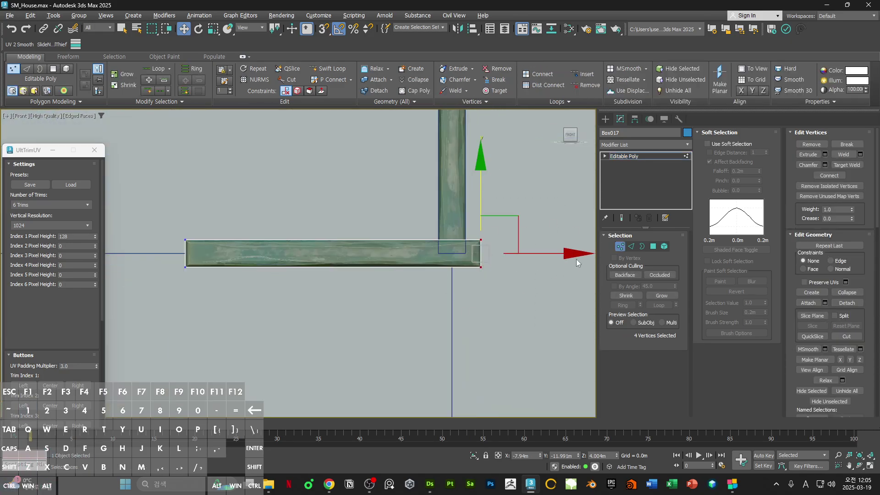
middle_click_drag(546, 254, 534, 276)
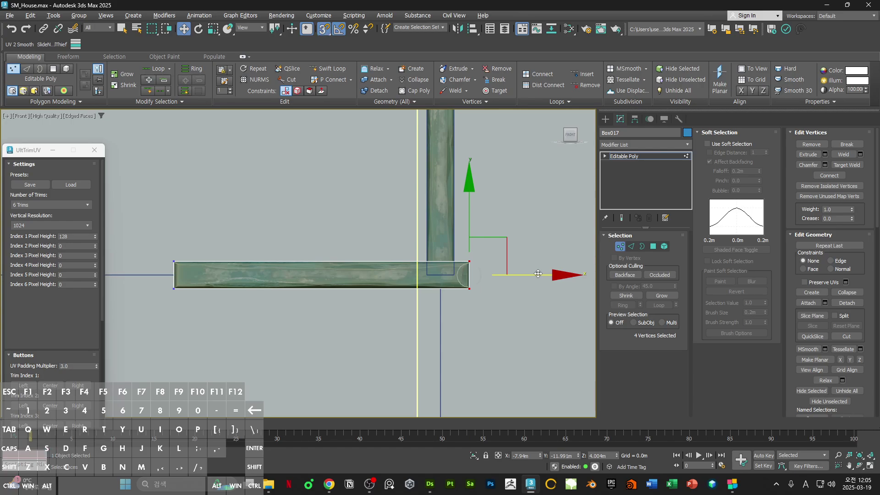
mouse_move(538, 273)
left_mouse_down()
mouse_move(569, 274)
mouse_move(522, 274)
left_mouse_up()
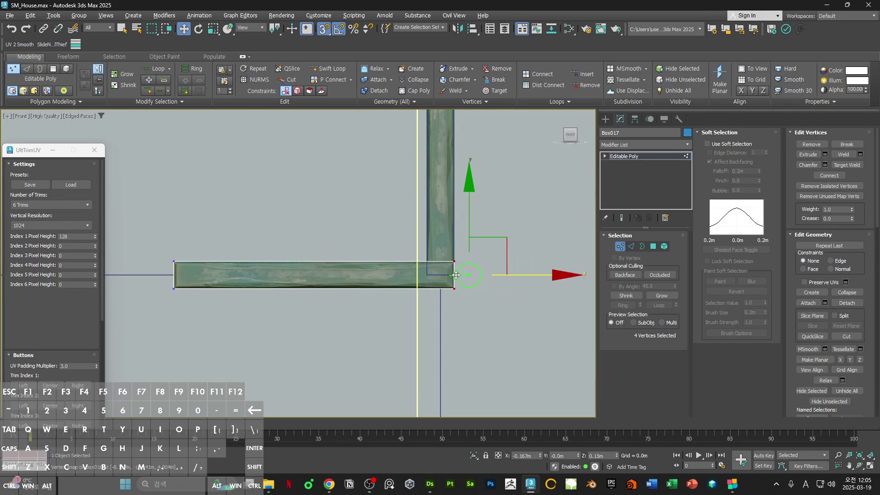
Step: Invert the vertex selection and extend the beam's other end to the outer edge of the far post
key("ctrl+i")
middle_click_drag(451, 233, 434, 300, "ctrl+alt")
left_click_drag(435, 255, 244, 260)
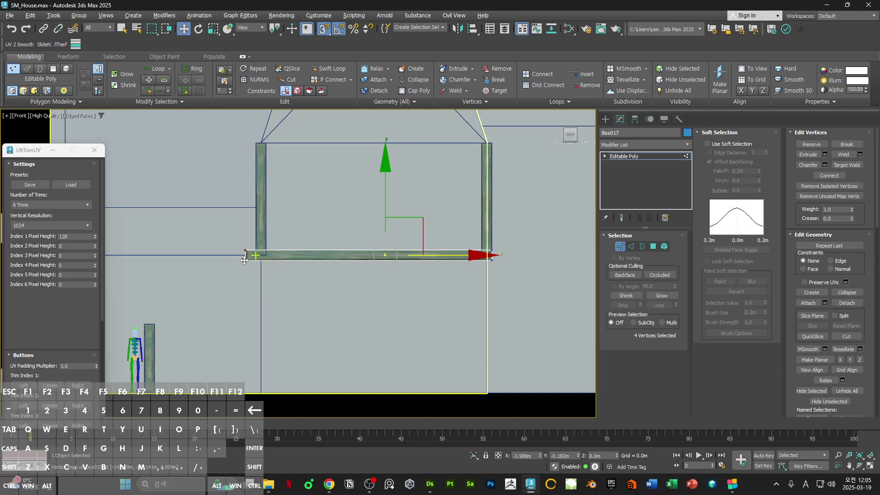
middle_click_drag(253, 256, 426, 288, "ctrl+alt")
Step: Leave vertex editing, turn off the edged-face display and reselect the bottom beam
key("1")
left_click(376, 304)
key("F4")
left_click(372, 274)
Step: Scale all the bottom beam's vertices to 108 percent along X so both ends project past the posts
key("1")
scroll(426, 288, "up", 2)
key("ctrl+a")
key("r")
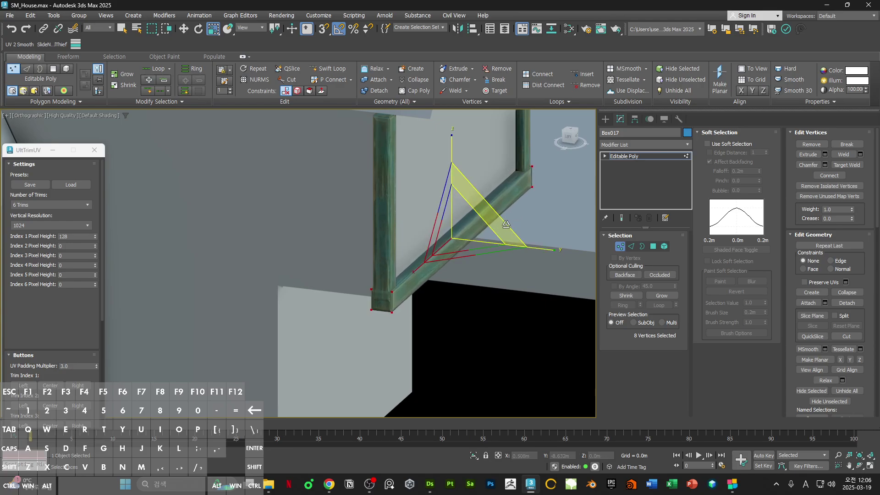
middle_click_drag(504, 220, 444, 238, "alt")
middle_click_drag(347, 264, 487, 256, "alt")
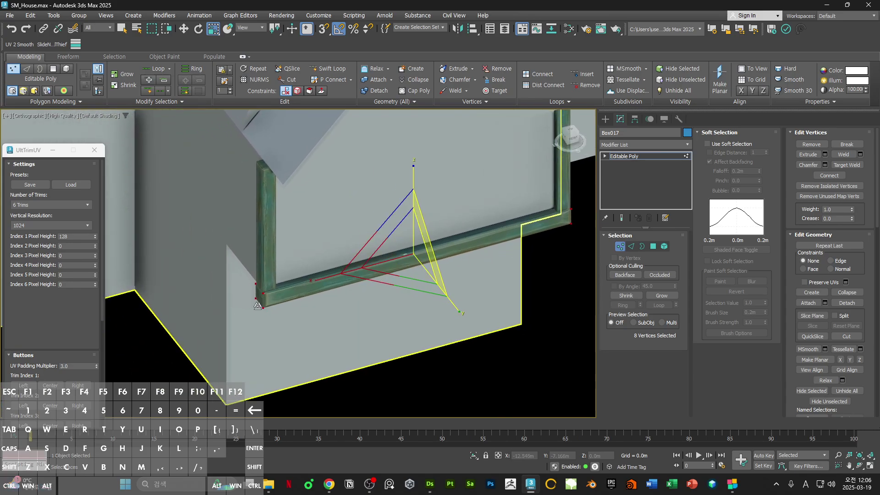
middle_click_drag(258, 305, 539, 312, "alt")
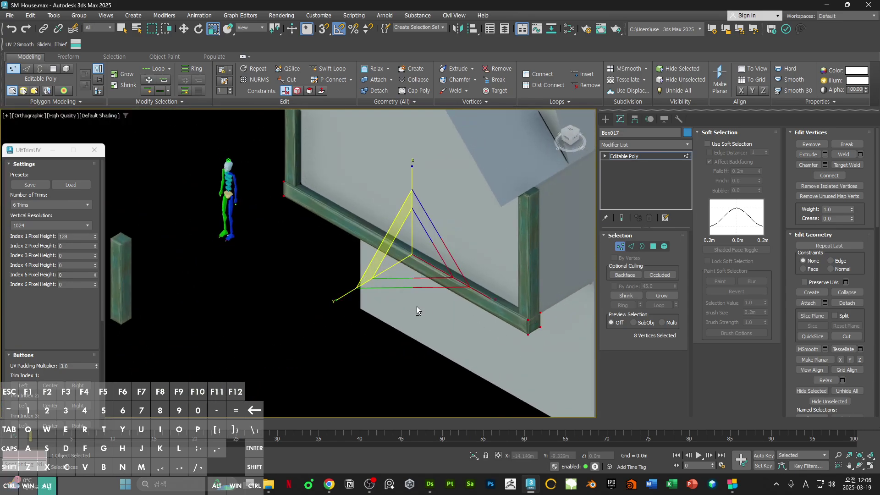
middle_click_drag(417, 310, 495, 306, "alt")
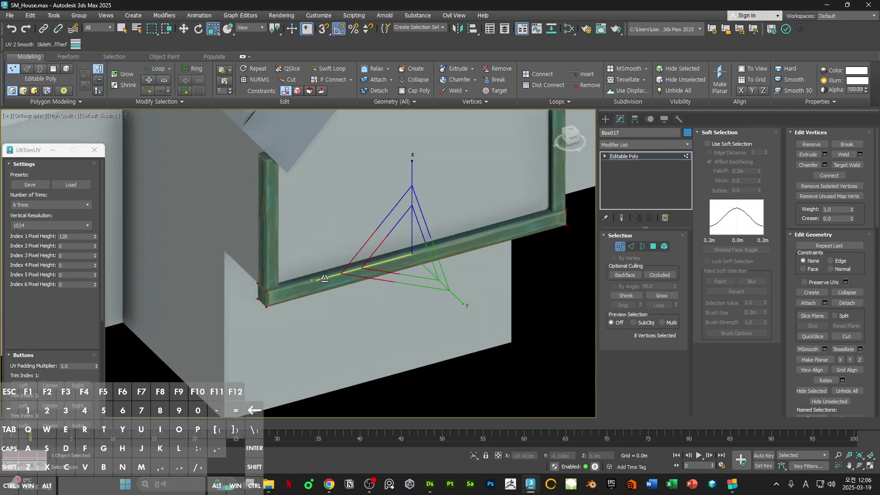
left_click_drag(325, 278, 322, 279)
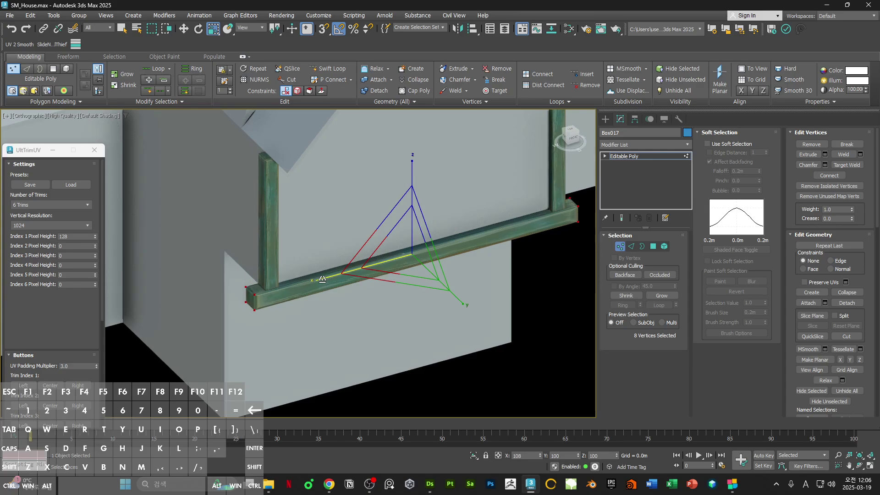
middle_click_drag(350, 249, 431, 268, "alt")
key("1")
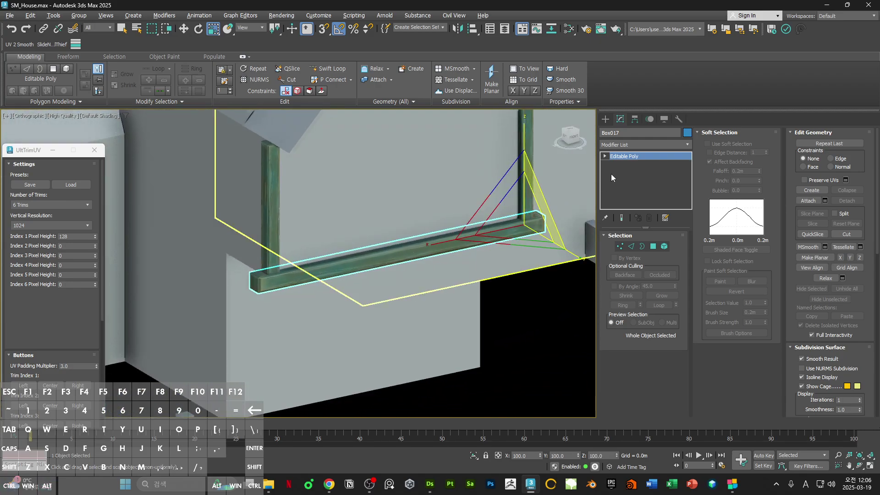
Step: Add an Unwrap UVW modifier to the beam and show Map #11 (Normal Bump) as the UV editor background
left_click(640, 146)
type("uni")
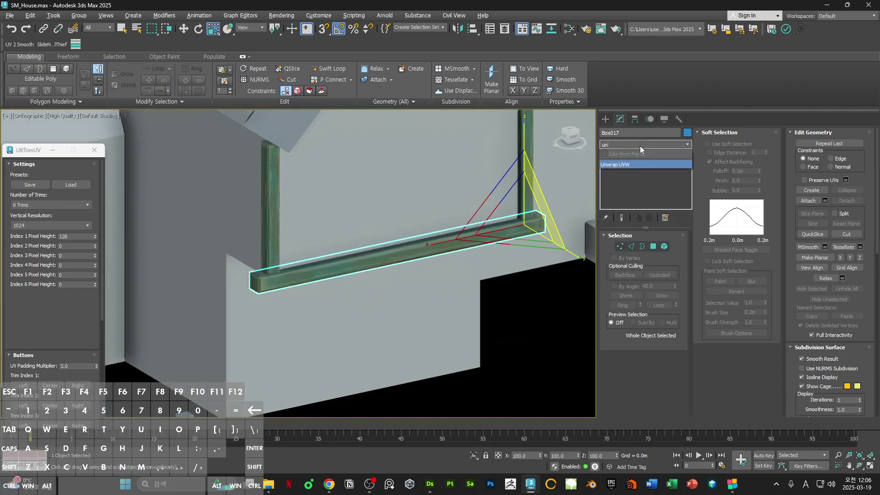
key("Return")
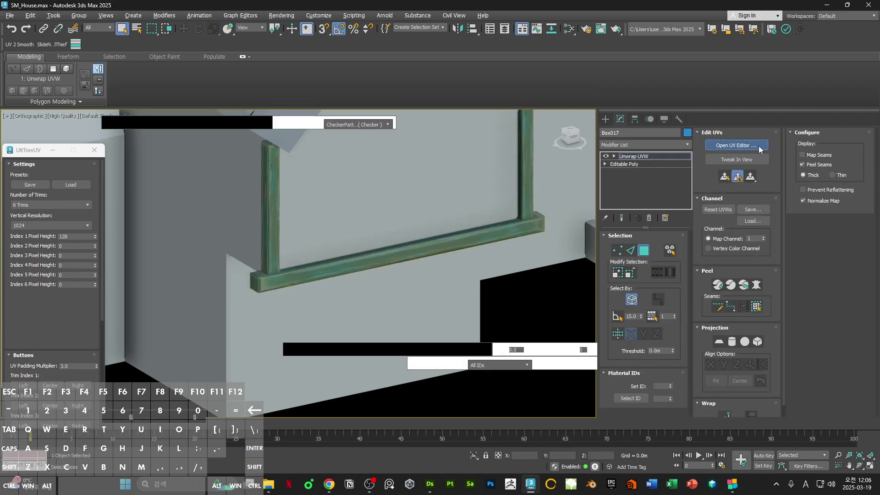
left_click(759, 146)
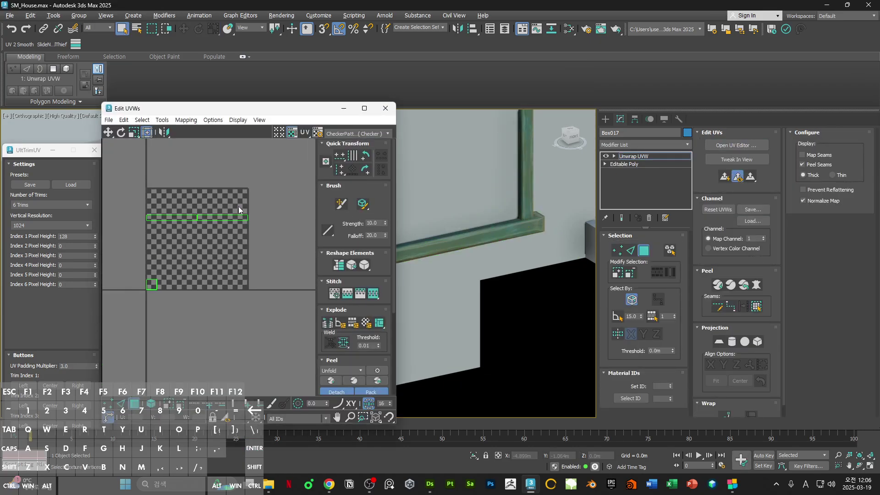
left_click(359, 133)
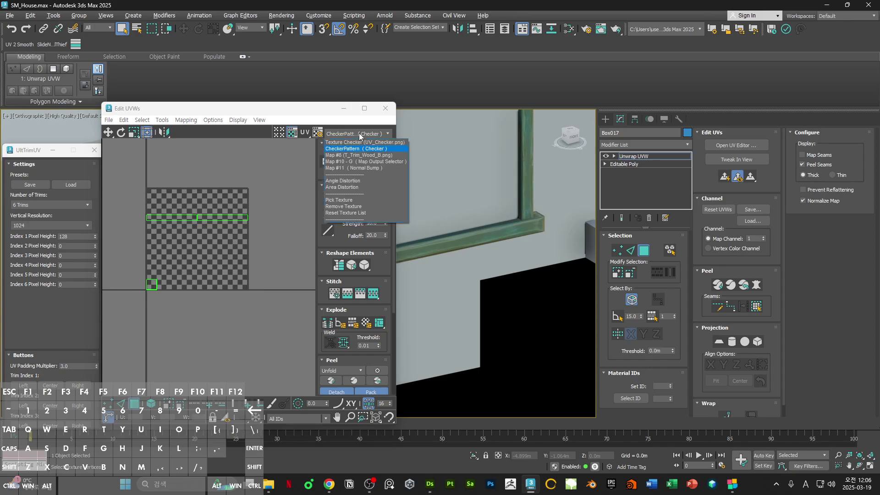
left_click(370, 168)
scroll(488, 234, "down", 4)
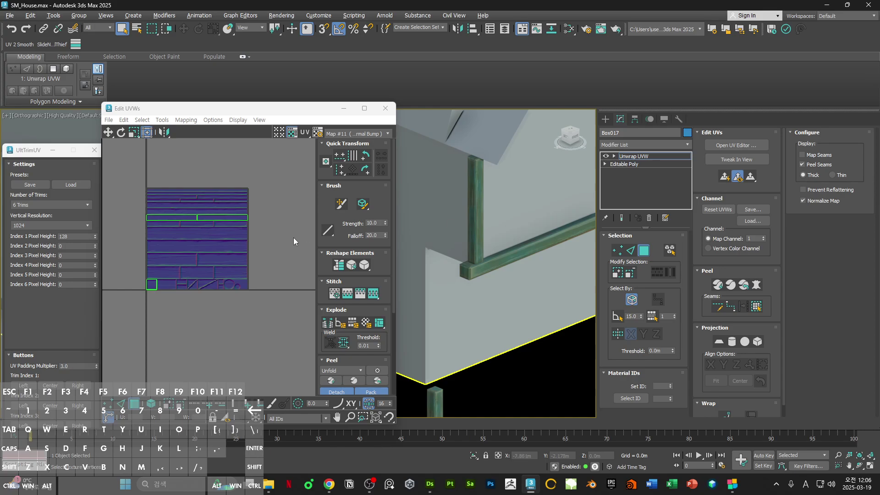
Step: Align the UVs of the beam's long sides to the left of trim index 1 with UltTrimUV
left_click(192, 215)
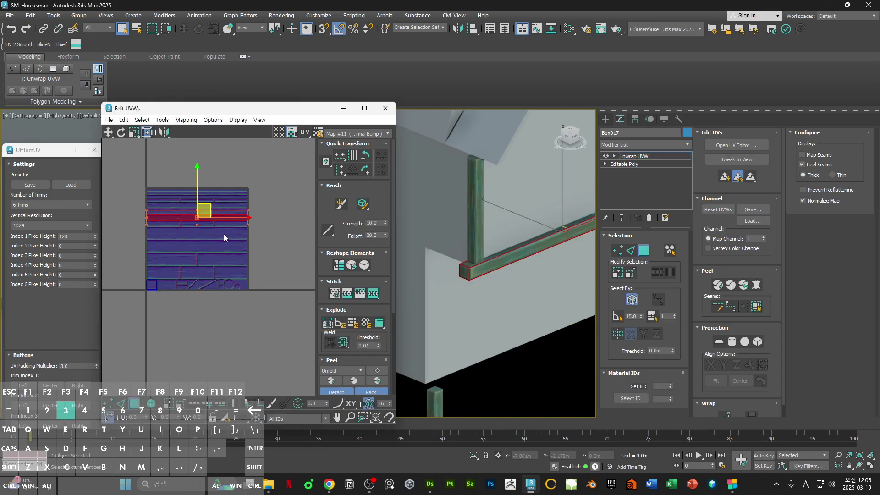
scroll(229, 230, "up", 3)
scroll(211, 220, "down", 3)
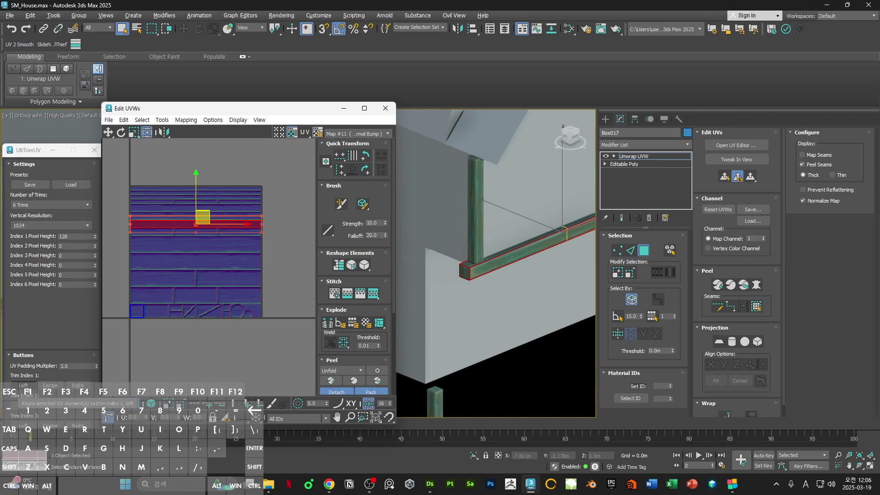
left_click(23, 385)
left_click(136, 241)
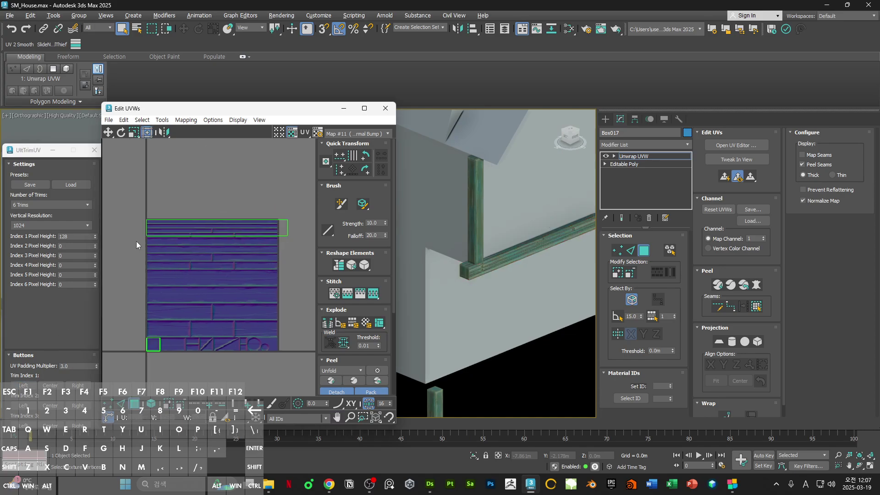
Step: Move the long-side UVs down onto a plank strip and scale them to fill its height and the full texture width
left_click_drag(193, 169, 199, 258)
scroll(211, 239, "up", 2)
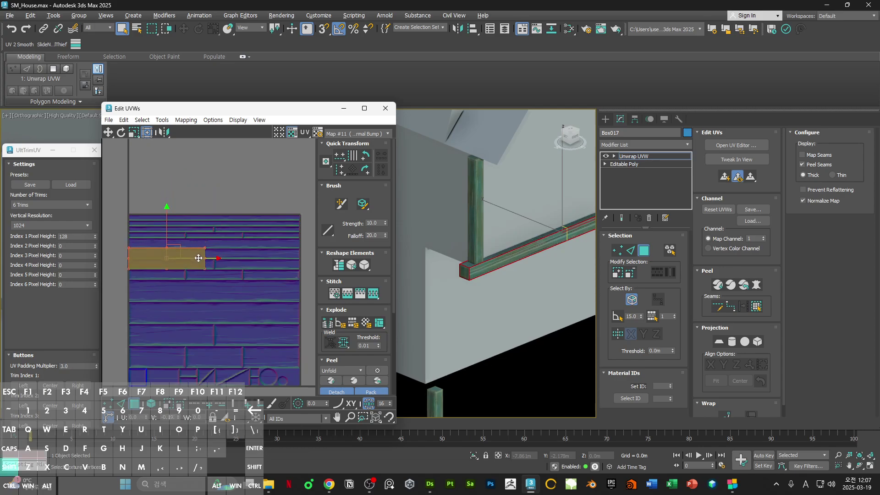
scroll(198, 258, "up", 1)
scroll(191, 249, "up", 2)
left_click_drag(202, 204, 264, 276)
scroll(208, 282, "down", 3)
scroll(208, 282, "down", 2)
scroll(264, 277, "up", 5)
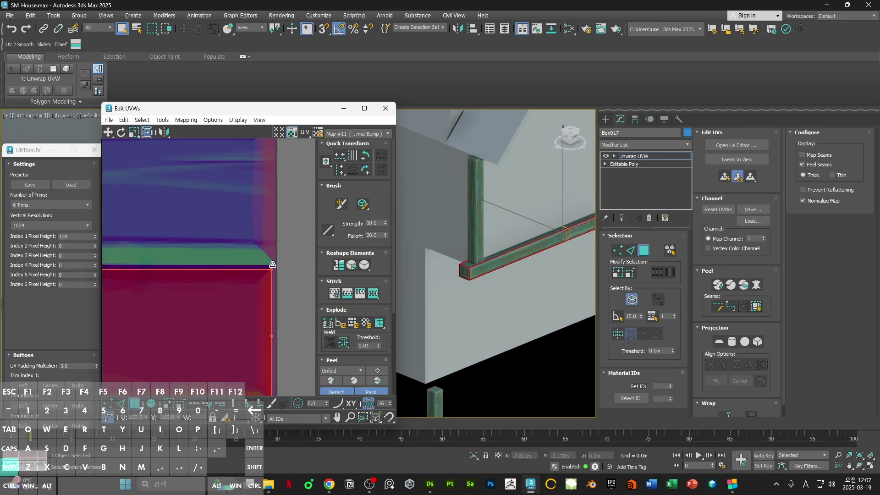
left_click(297, 252)
Step: Move the long-side UVs up to the neighbouring plank strip that has no joint in the middle
middle_click_drag(458, 257, 467, 287, "alt")
scroll(461, 248, "up", 5)
scroll(479, 270, "down", 3)
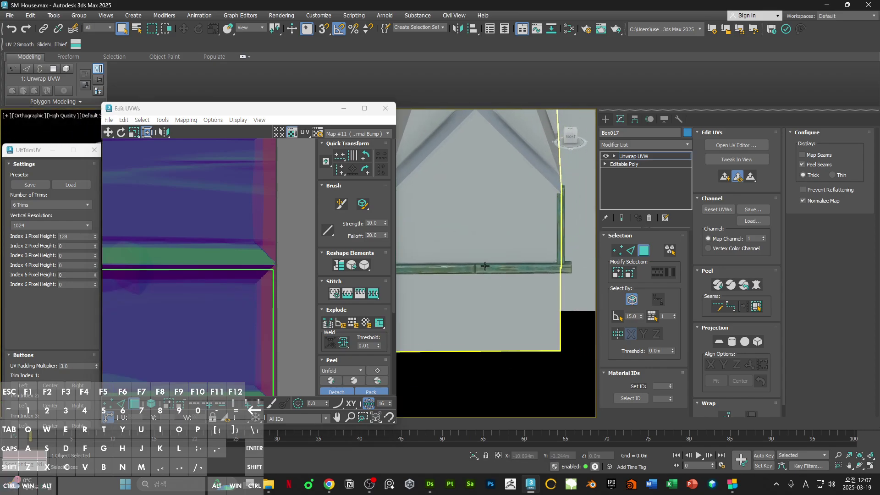
scroll(466, 287, "up", 3)
scroll(196, 238, "down", 8)
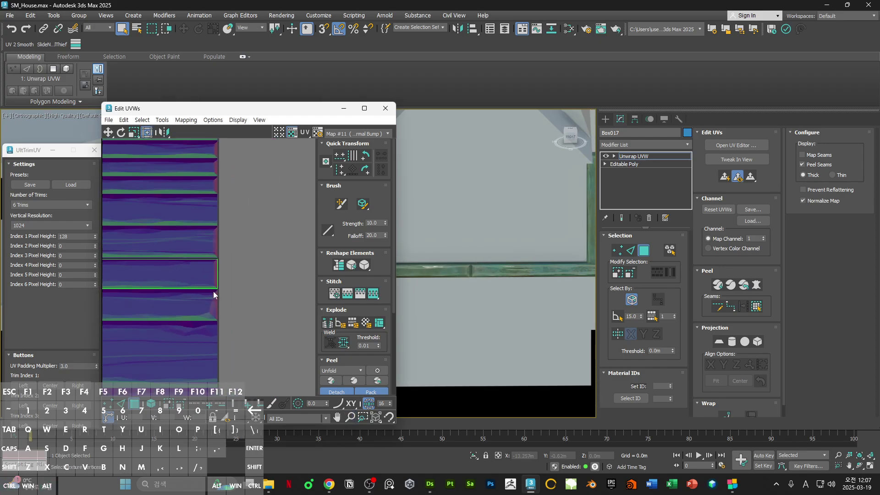
left_click(202, 270)
scroll(240, 297, "up", 8)
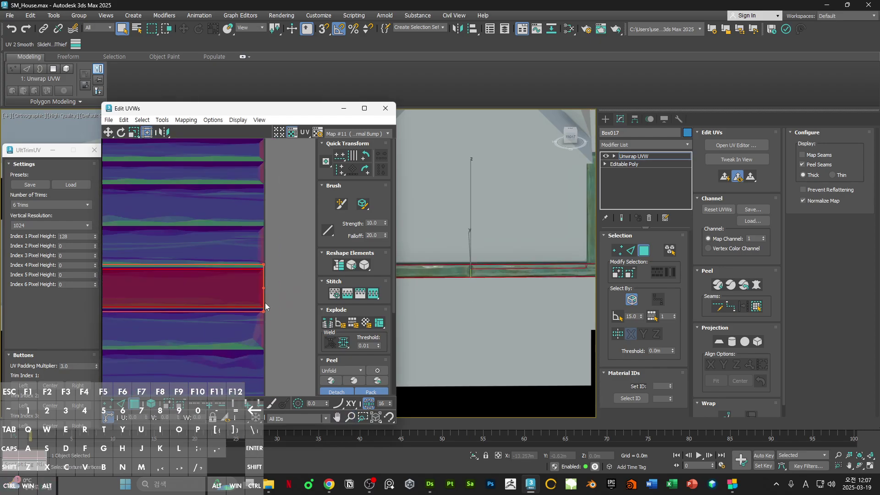
left_click_drag(265, 302, 255, 243)
left_click(282, 280)
scroll(265, 288, "down", 6)
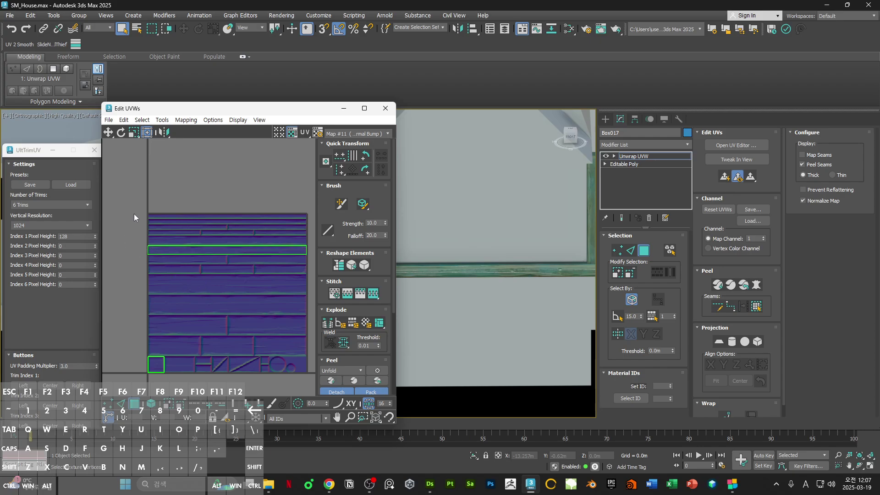
Step: Move the long-side UVs down onto the jointed plank strip and narrow them to end at its middle joint
left_click_drag(134, 214, 239, 261)
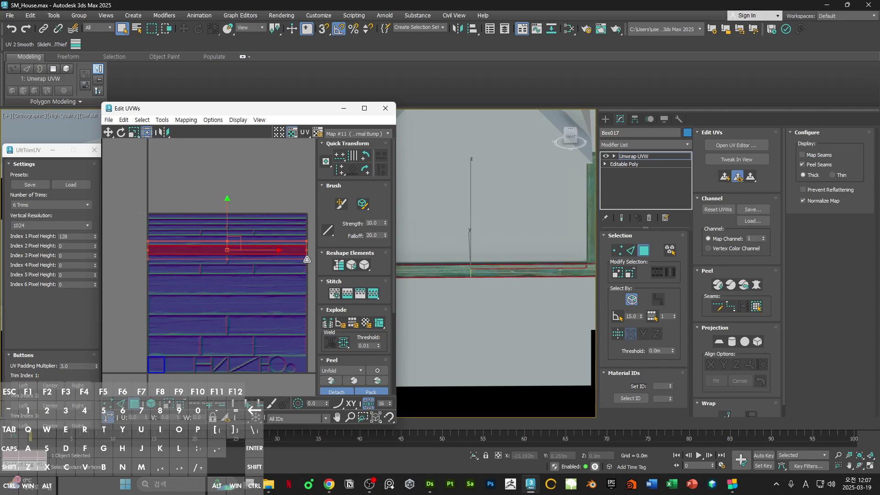
scroll(224, 253, "up", 3)
left_click_drag(223, 253, 223, 275)
scroll(238, 245, "up", 3)
left_click_drag(238, 245, 244, 246, "shift")
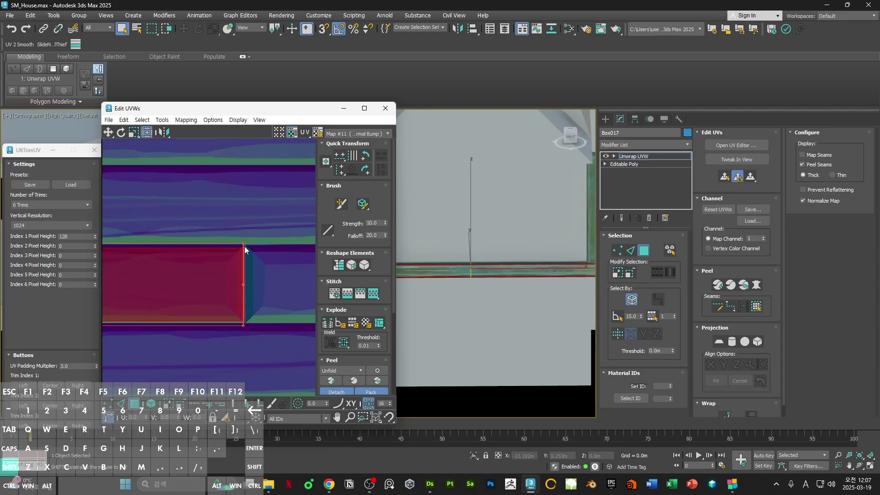
scroll(244, 246, "down", 5)
key("w")
middle_click_drag(245, 261, 193, 271)
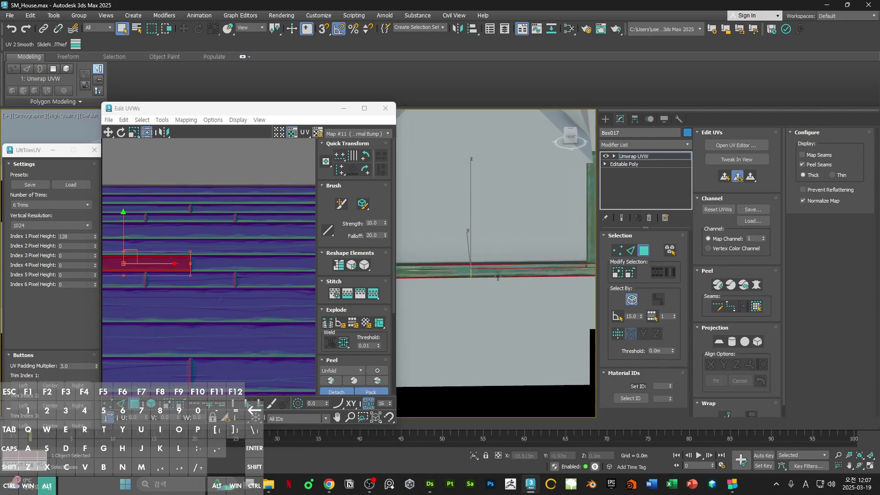
Step: Move the narrowed long-side UVs up to the neighbouring unjointed plank strip and shift them to the texture's right edge
scroll(459, 270, "up", 5)
middle_click_drag(537, 288, 606, 279)
middle_click_drag(500, 285, 637, 287)
scroll(163, 265, "up", 3)
scroll(179, 263, "up", 1)
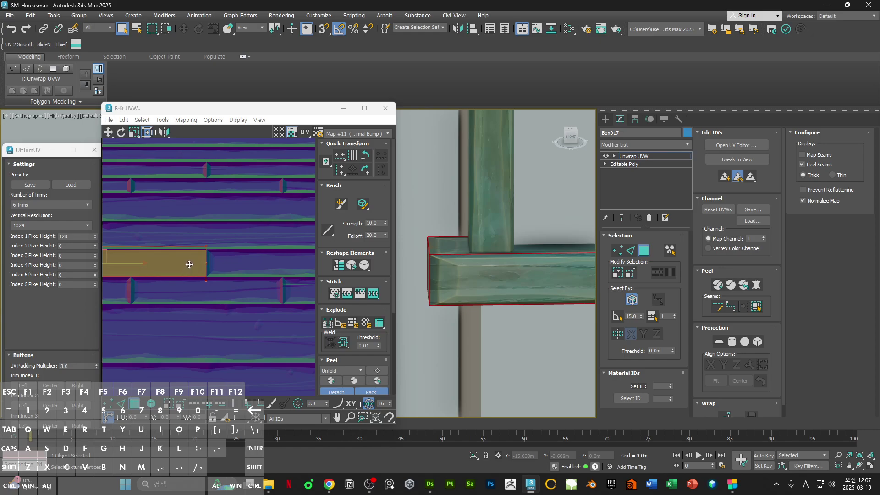
left_click_drag(189, 263, 187, 241, "shift")
scroll(205, 243, "up", 2)
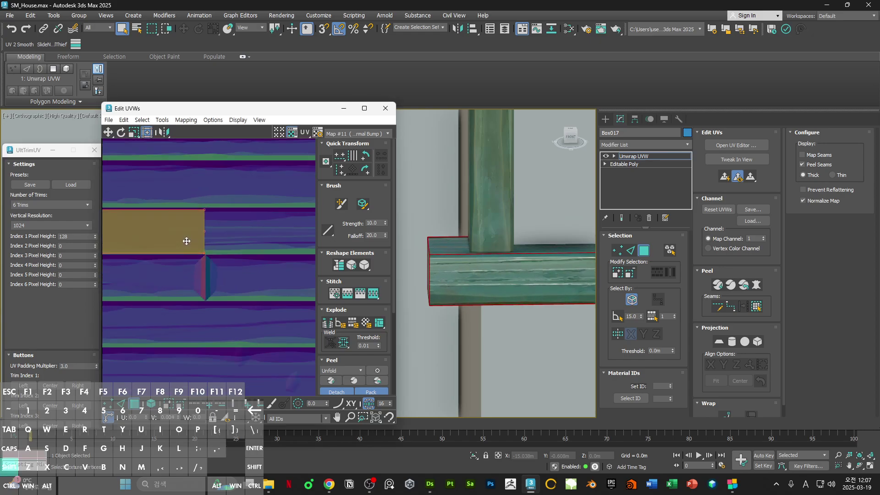
scroll(192, 242, "down", 3)
middle_click_drag(215, 248, 165, 255)
scroll(172, 261, "down", 3)
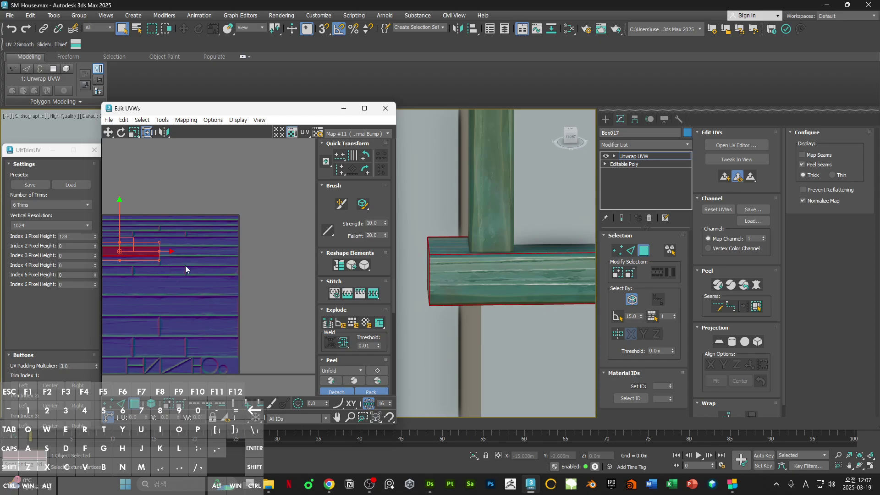
scroll(183, 257, "up", 3)
left_click_drag(142, 254, 275, 253)
scroll(276, 258, "up", 3)
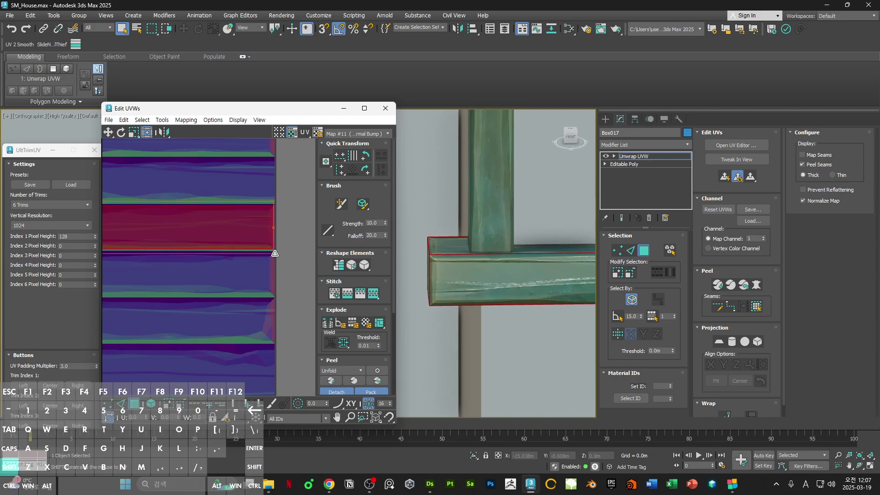
left_click(293, 254)
Step: Check the beam's texture in the viewport and convert the beam to Editable Poly
scroll(485, 245, "down", 7)
middle_click_drag(546, 261, 459, 251)
scroll(459, 252, "up", 6)
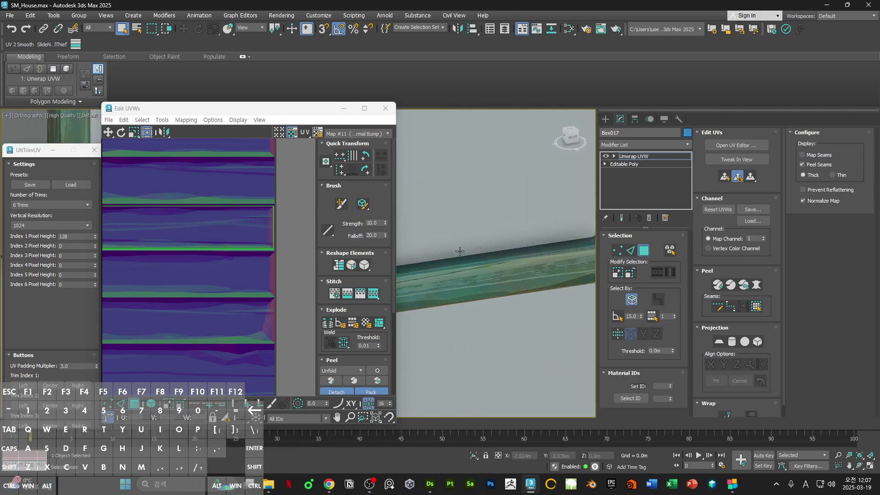
right_click(477, 229)
left_click(405, 262)
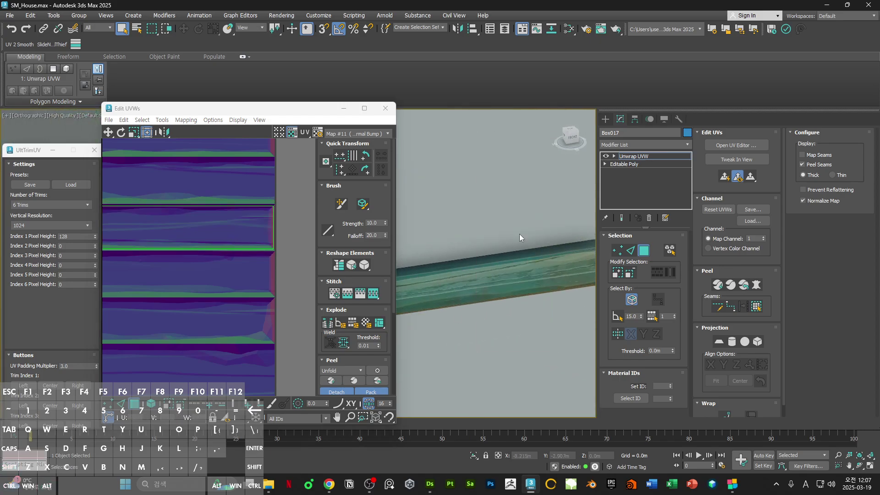
scroll(521, 235, "down", 5)
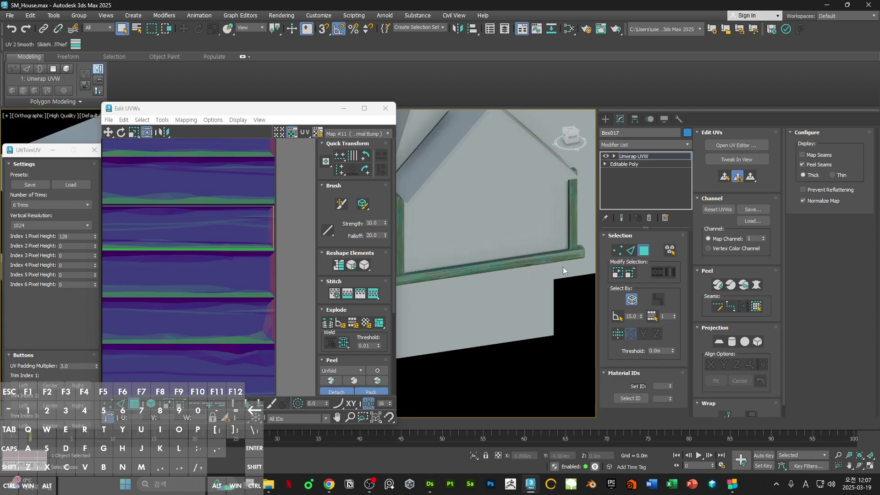
right_click(506, 246)
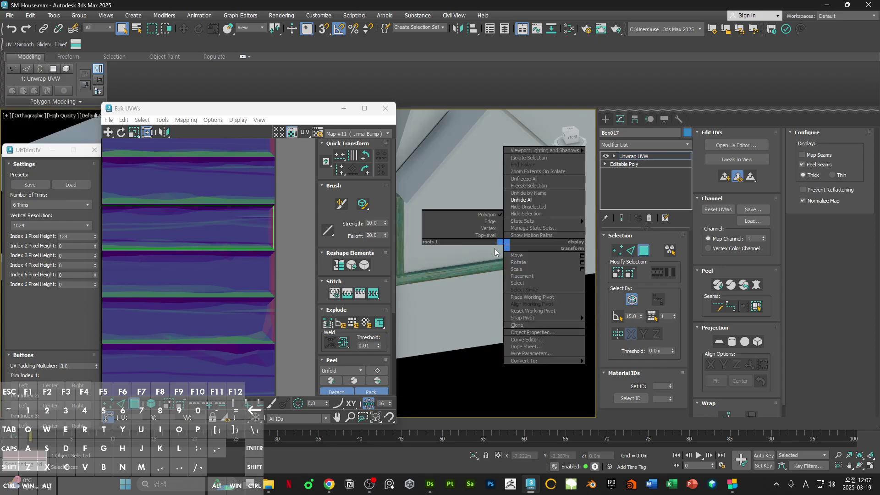
mouse_move(554, 361)
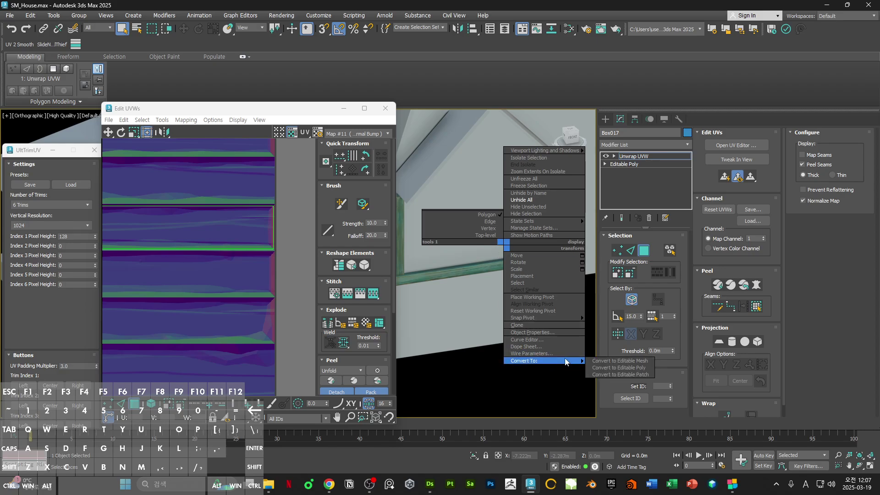
left_click(606, 365)
middle_click_drag(528, 304, 487, 313)
Step: In the front wireframe view, copy the lower beam about 2 m straight up between the two posts
key("w")
middle_click_drag(377, 293, 502, 265, "alt")
key("F3")
key("f")
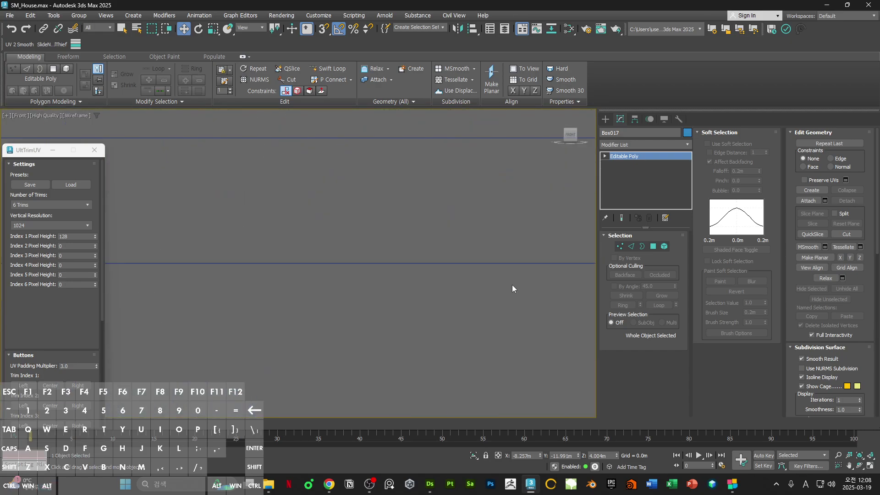
scroll(513, 285, "down", 3)
middle_click_drag(513, 286, 452, 345)
scroll(479, 320, "down", 3)
scroll(502, 235, "up", 2)
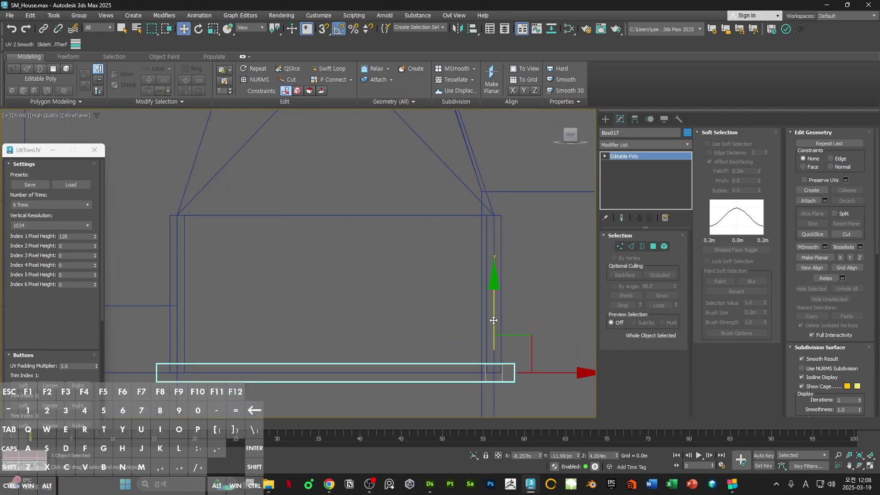
left_click_drag(493, 320, 494, 226, "shift")
key("Return")
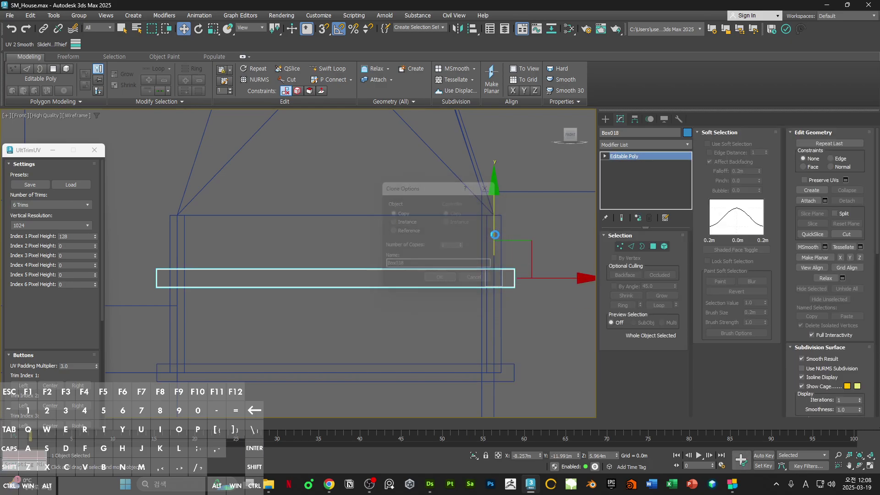
Step: Raise the copied beam in shaded view, snapping its top to the upper end of the corner post
key("F3")
middle_click_drag(504, 250, 495, 239, "alt")
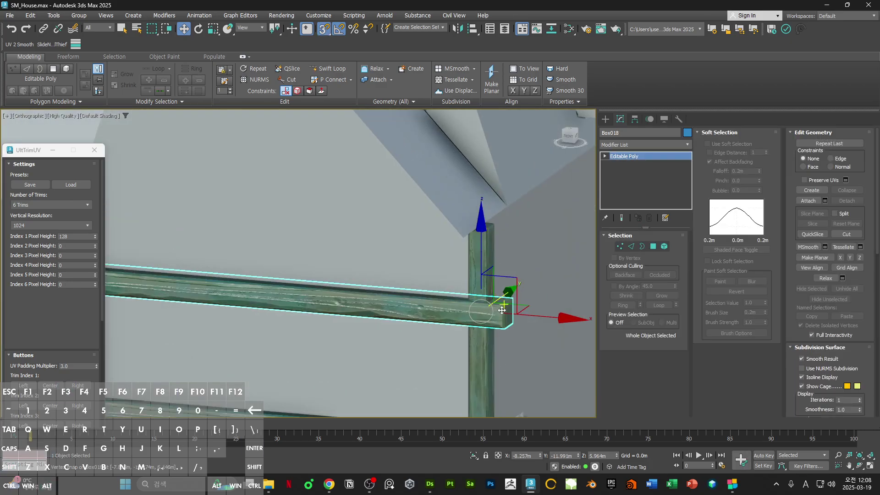
scroll(503, 308, "up", 3)
key("F4")
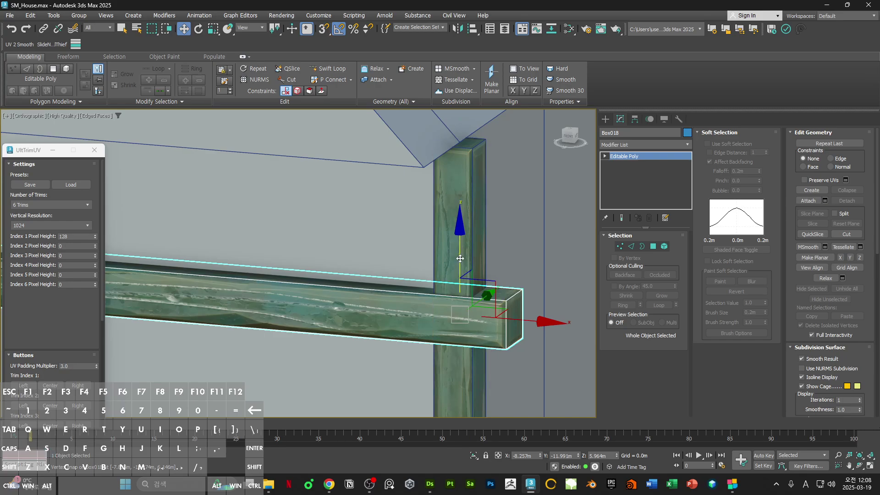
mouse_move(460, 258)
left_mouse_down()
mouse_move(459, 268)
mouse_move(449, 232)
mouse_move(466, 262)
left_mouse_up()
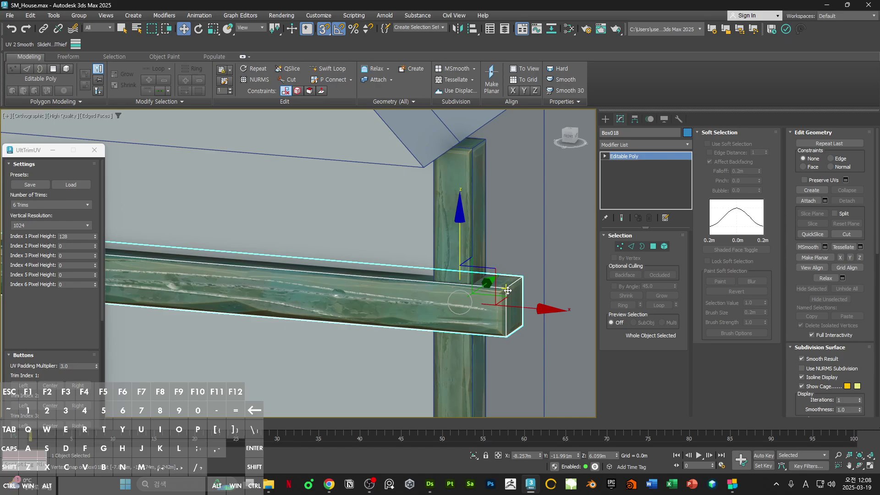
left_click_drag(507, 290, 471, 156)
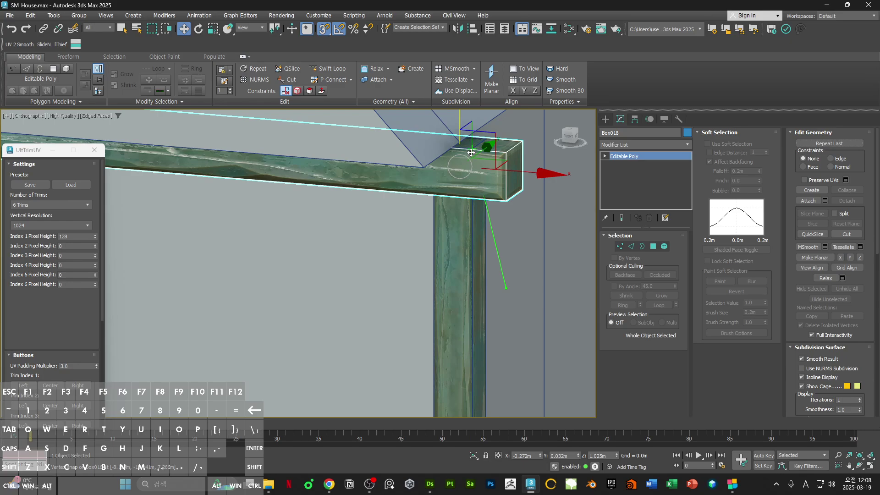
scroll(462, 167, "down", 6, "ctrl")
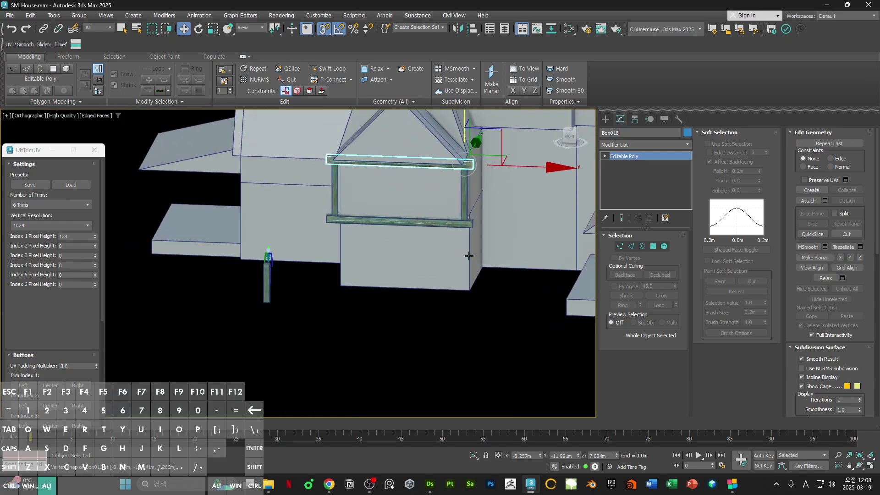
Step: Copy the top beam about 0.76 m outward from the wall, under the overhanging gable
middle_click_drag(462, 167, 509, 168, "alt")
key("ctrl+d")
key("f")
scroll(448, 220, "down", 4)
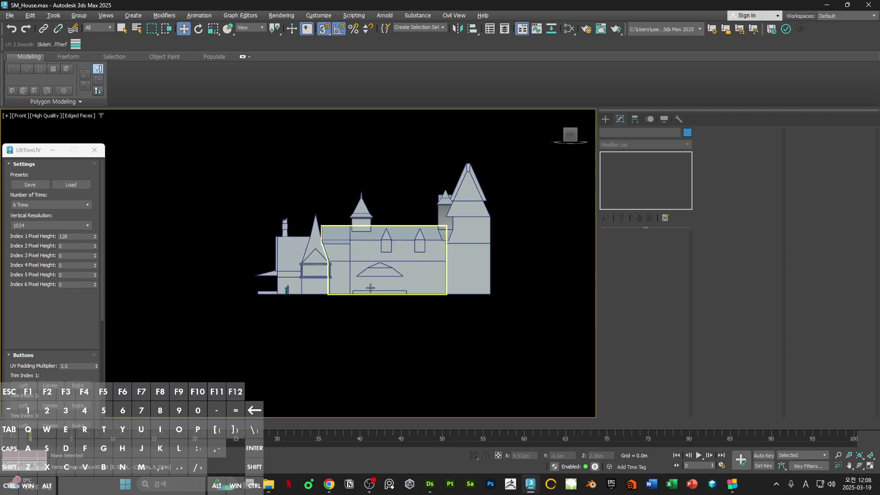
scroll(316, 269, "up", 8)
scroll(393, 278, "up", 2)
middle_click_drag(401, 275, 523, 174, "alt")
scroll(460, 212, "up", 5)
left_click(460, 213)
middle_click_drag(383, 255, 397, 247, "alt")
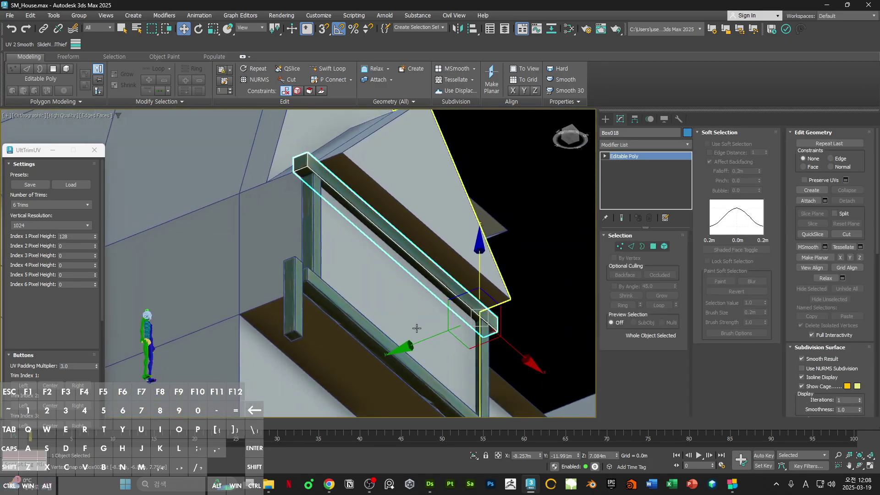
left_click_drag(415, 349, 446, 338, "shift")
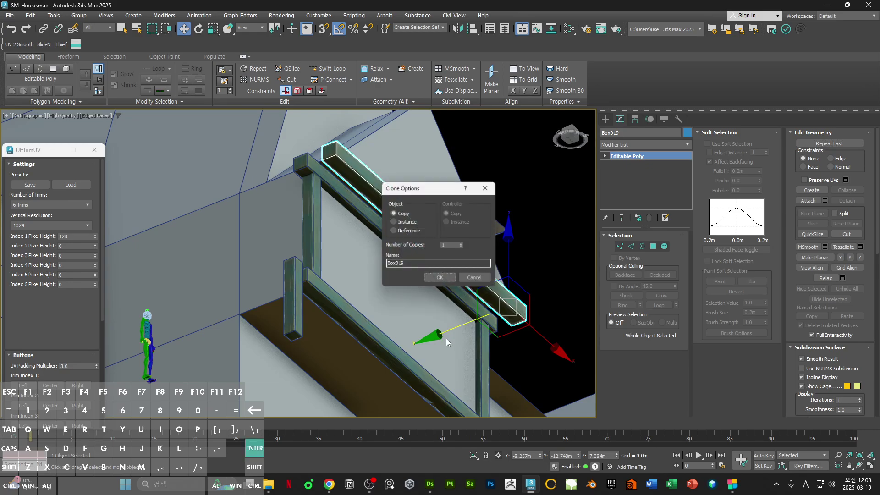
key("Return")
Step: Snap the outer beam copy in depth to align with the overhanging gable, and deselect it
mouse_move(446, 338)
middle_mouse_down("alt")
mouse_move(461, 304)
mouse_move(403, 230)
mouse_move(452, 271)
mouse_move(476, 306)
mouse_move(472, 235)
mouse_move(438, 255)
mouse_move(395, 193)
middle_mouse_up("alt")
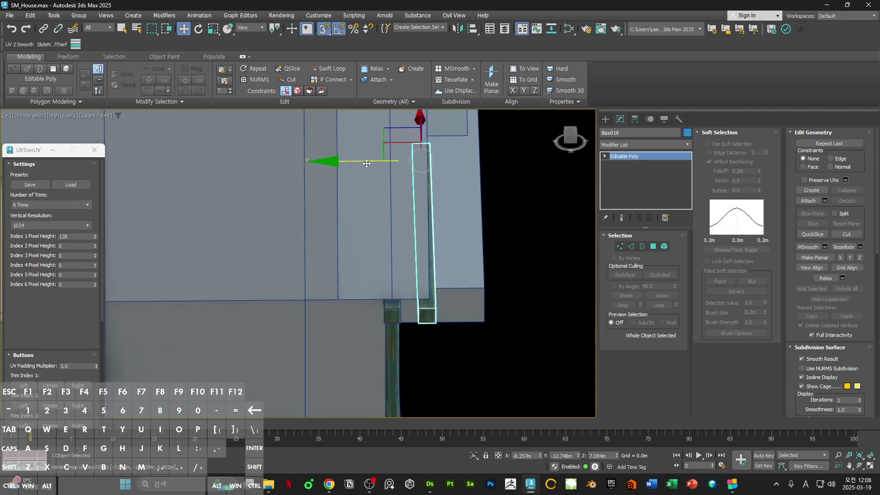
left_click_drag(367, 164, 429, 304)
key("s")
middle_click_drag(429, 302, 486, 266, "alt")
left_click(483, 182)
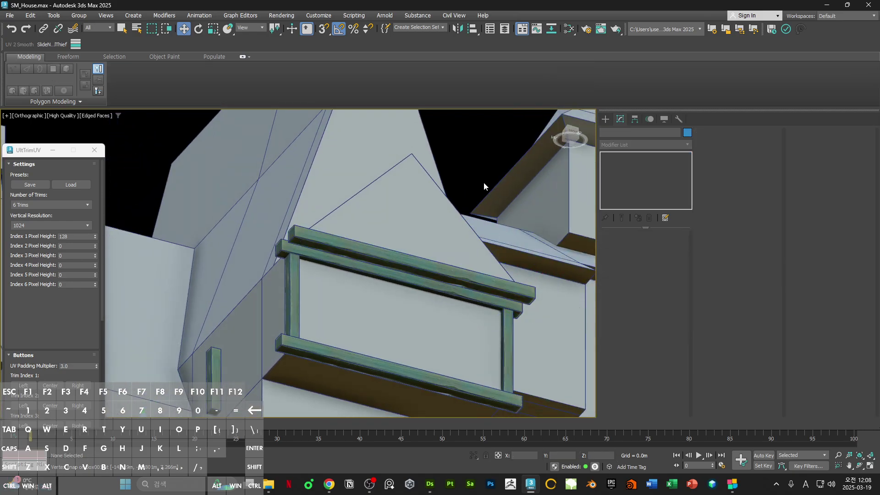
Step: Copy the inner top beam about 6.3 m sideways along the X axis, past the left post
scroll(483, 182, "down", 2)
middle_click_drag(394, 269, 423, 218)
scroll(366, 193, "up", 5)
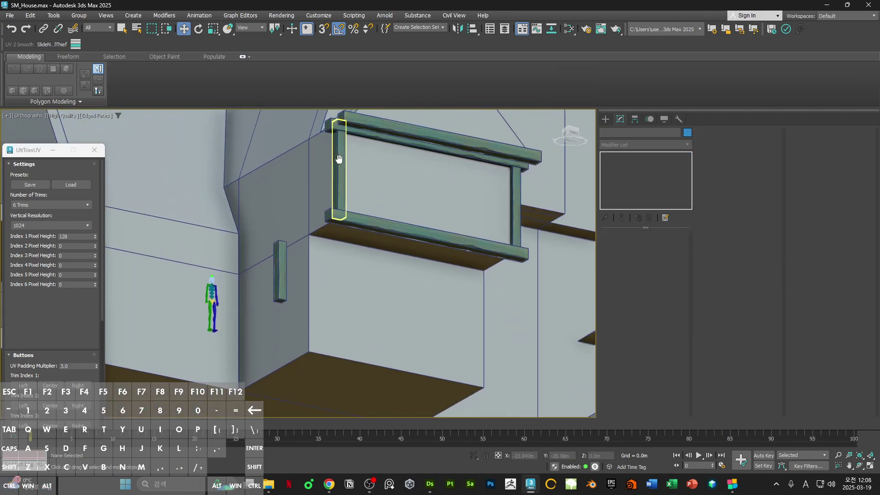
left_click(398, 214)
scroll(399, 214, "down", 2)
middle_click_drag(398, 213, 343, 206, "alt")
middle_click_drag(546, 272, 430, 252)
left_click_drag(515, 277, 319, 197, "shift")
key("Return")
Step: Center the pivot of the sideways beam copy to the object
middle_click_drag(279, 218, 451, 254)
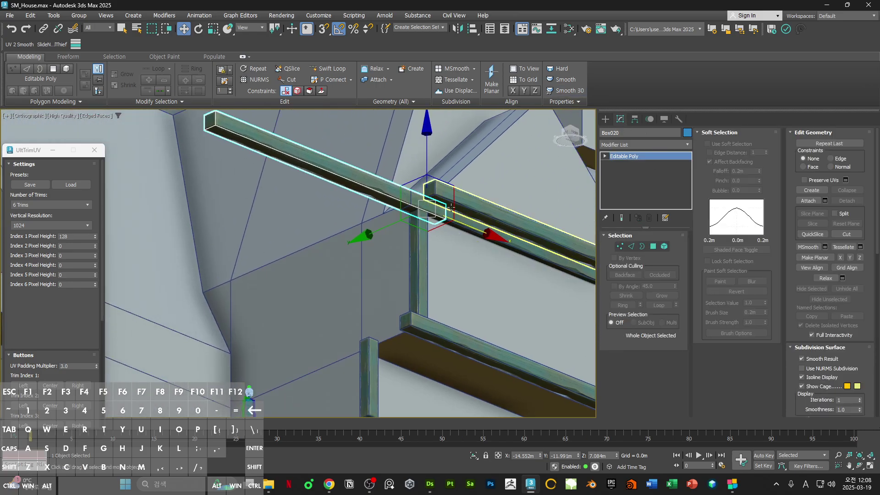
middle_click_drag(452, 207, 486, 235)
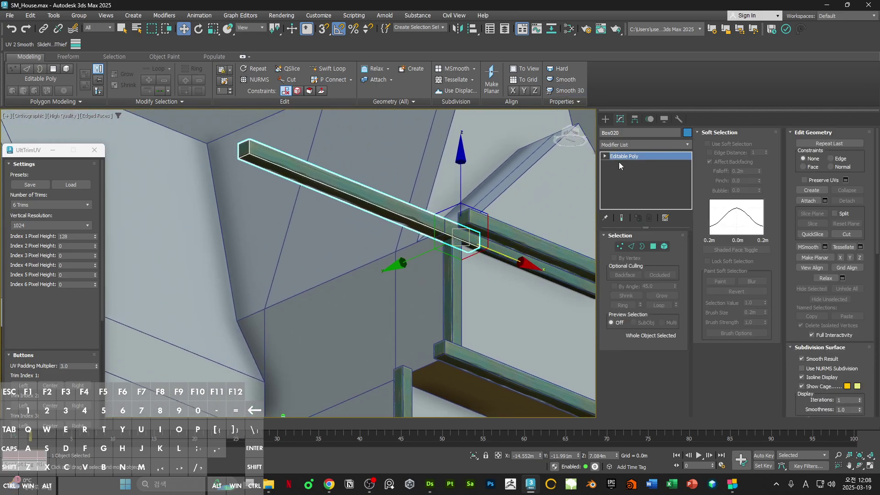
left_click(631, 123)
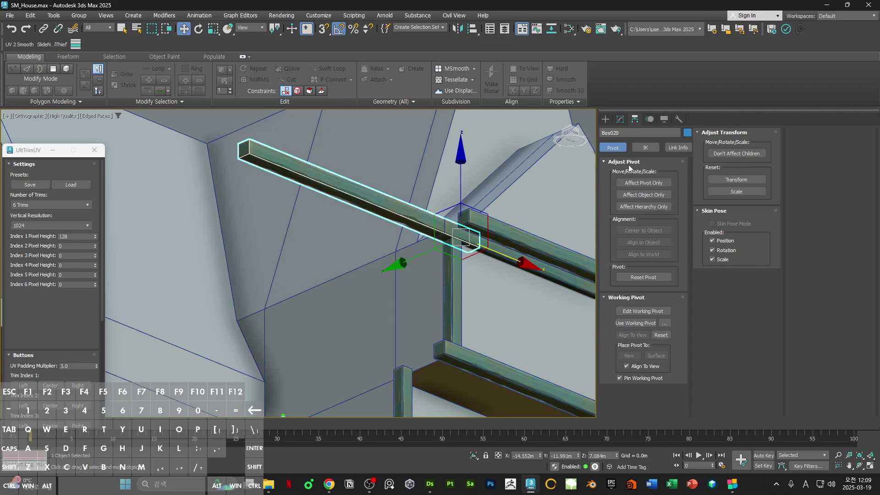
left_click(642, 185)
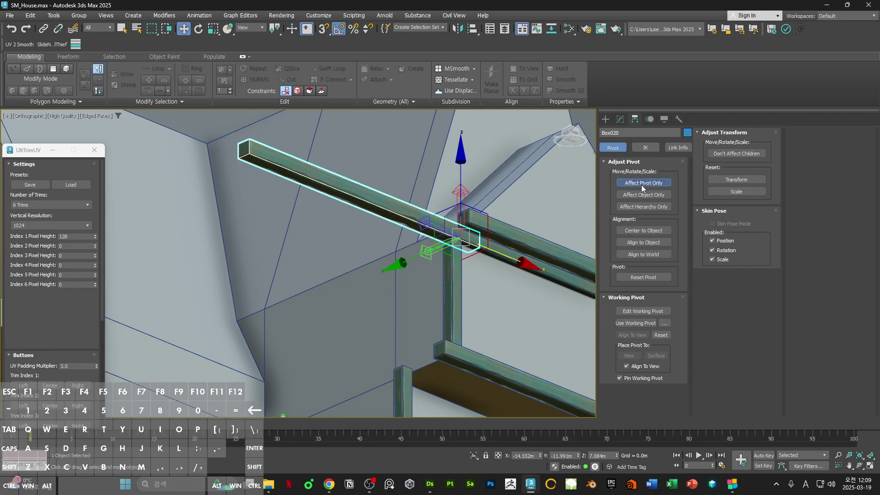
left_click(642, 231)
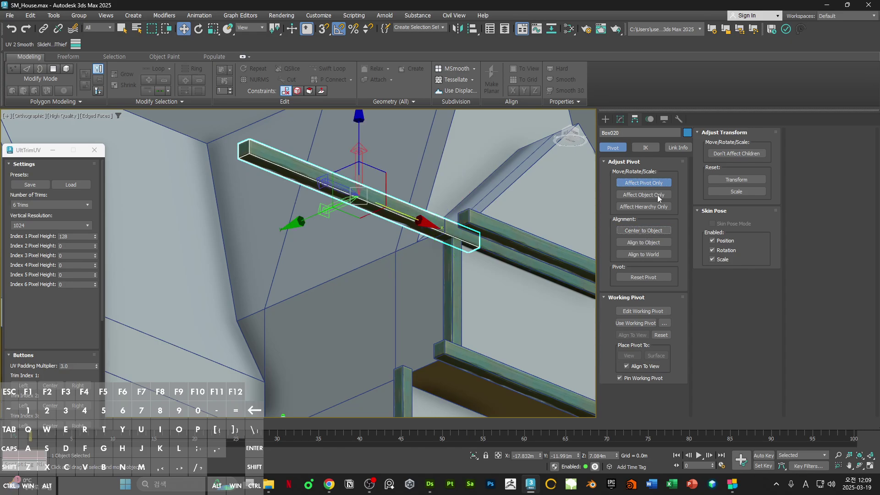
left_click(644, 183)
Step: Reset the sideways beam copy's transform with Reset XForm and convert it to Editable Poly
left_click(678, 120)
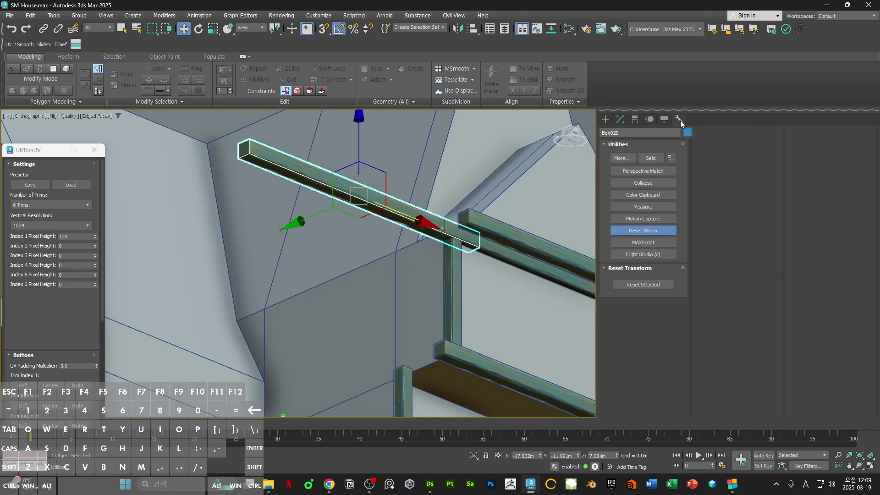
right_click(402, 159)
mouse_move(446, 271)
left_click(511, 277)
Step: Rotate the sideways beam copy -90 degrees about the Z axis using angle snap
mouse_move(420, 201)
middle_mouse_down()
mouse_move(458, 189)
mouse_move(435, 209)
middle_mouse_up()
key("e")
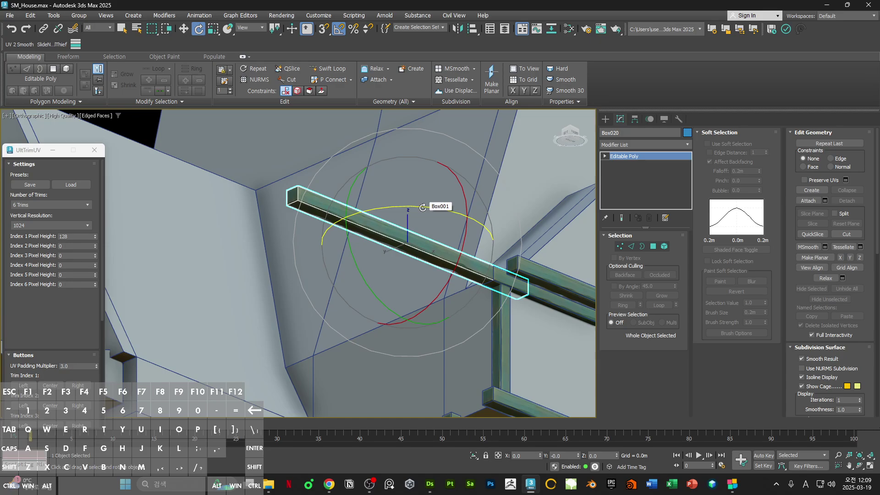
left_click(338, 32)
left_click_drag(436, 209, 399, 221)
Step: In the front wireframe view, snap the rotated beam along X to the left end of the top beam
key("f")
key("z")
scroll(353, 238, "down", 10)
key("w")
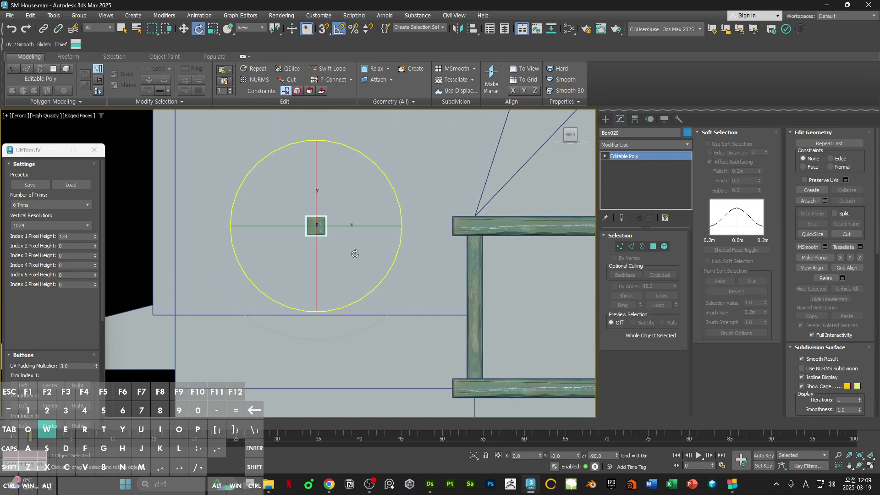
middle_click_drag(430, 228, 383, 248)
key("F3")
key("s")
left_click_drag(270, 246, 407, 241)
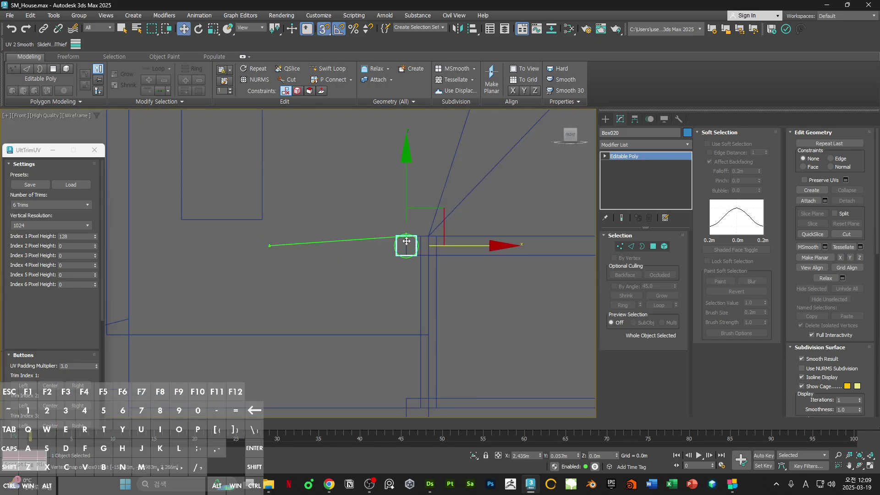
Step: Return to the shaded view and extend the sideways beam's rear-end vertices along Y back to the main building's wall
scroll(431, 243, "up", 5)
key("F3")
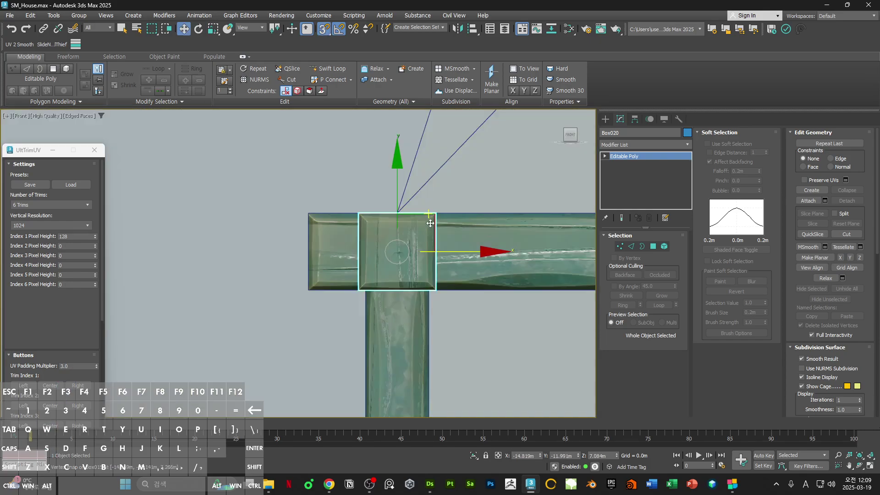
mouse_move(431, 243)
middle_mouse_down("alt")
mouse_move(449, 252)
mouse_move(491, 234)
mouse_move(396, 243)
middle_mouse_up("alt")
key("1")
left_click_drag(336, 185, 450, 287)
middle_click_drag(305, 204, 351, 225, "alt")
scroll(362, 232, "up", 2)
middle_click_drag(374, 236, 416, 251)
left_click_drag(417, 251, 317, 231)
Step: Pull the sideways beam's front-end vertices back along Y and snap them to the front face of the top front beam
scroll(334, 241, "down", 3)
middle_click_drag(418, 253, 358, 236)
left_click_drag(451, 220, 493, 275)
scroll(440, 245, "up", 3)
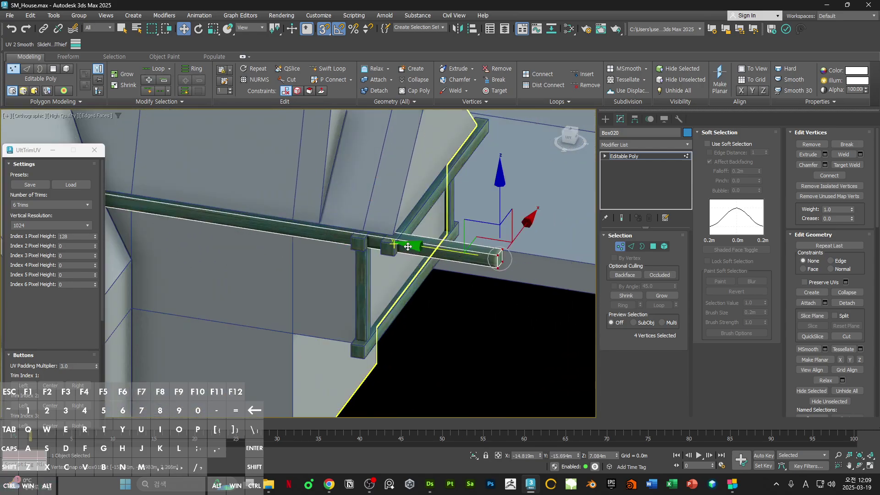
left_click_drag(419, 247, 312, 232)
middle_click_drag(312, 232, 421, 206, "alt")
key("1")
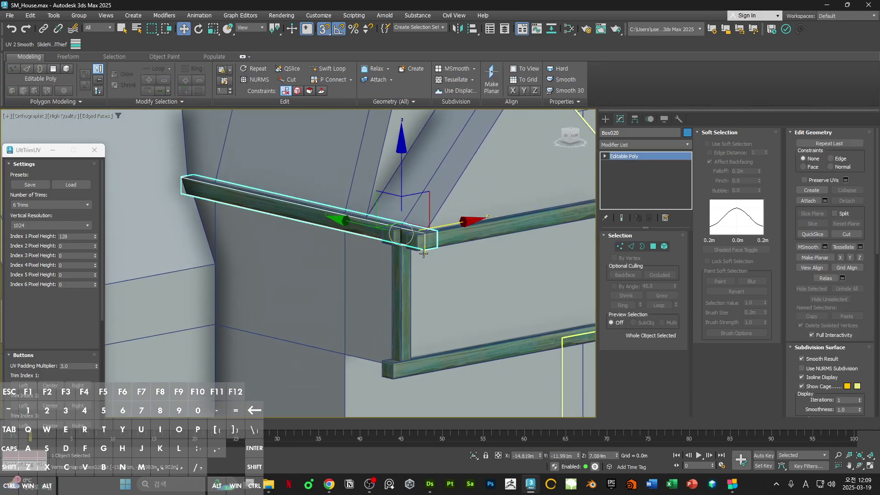
middle_click_drag(424, 255, 412, 260, "alt")
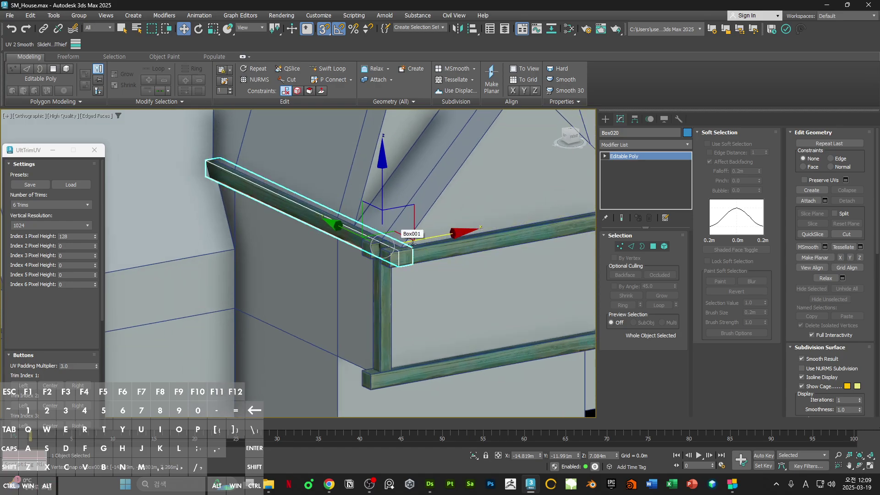
scroll(399, 254, "up", 4)
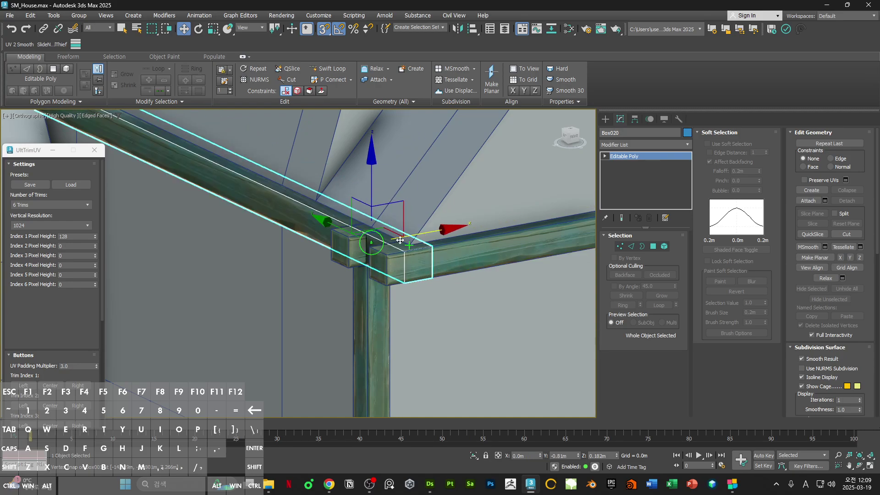
left_click_drag(400, 240, 237, 276)
key("ctrl+z")
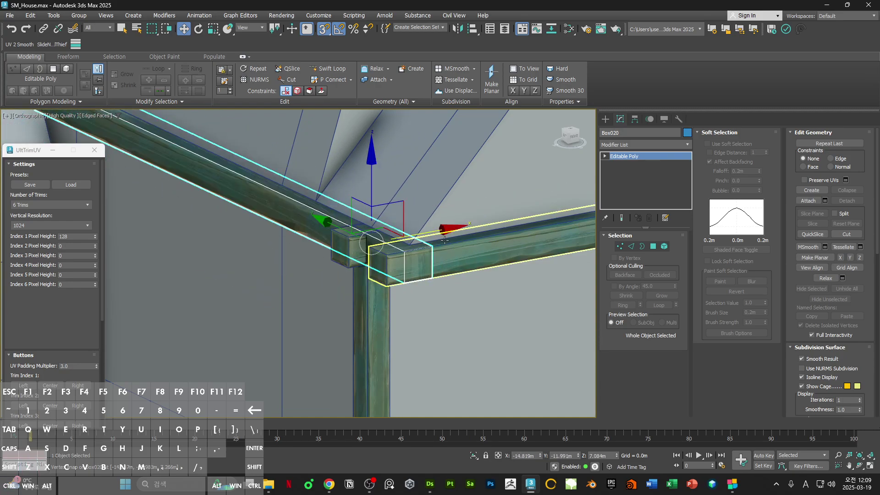
Step: Reposition the sideways beam along X with vertex snapping so its corner meets the left end of the top front beam
key("s")
left_click_drag(451, 229, 336, 253)
scroll(295, 280, "up", 1)
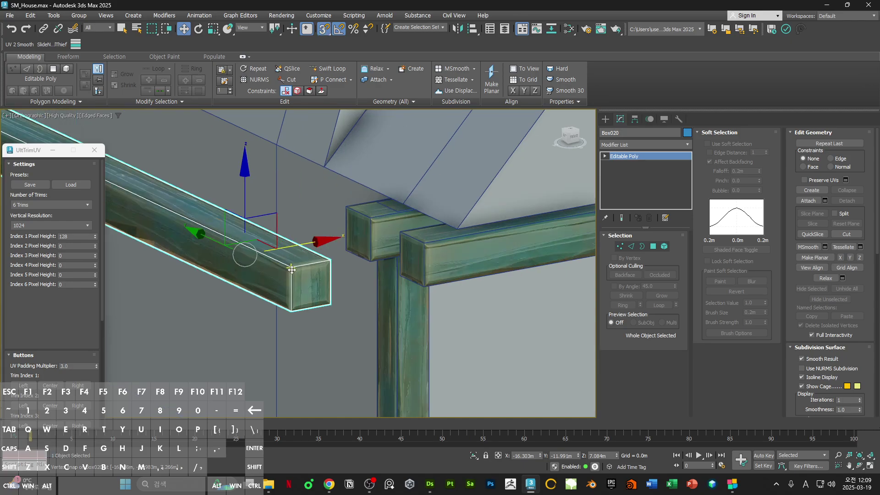
left_click_drag(292, 270, 423, 247)
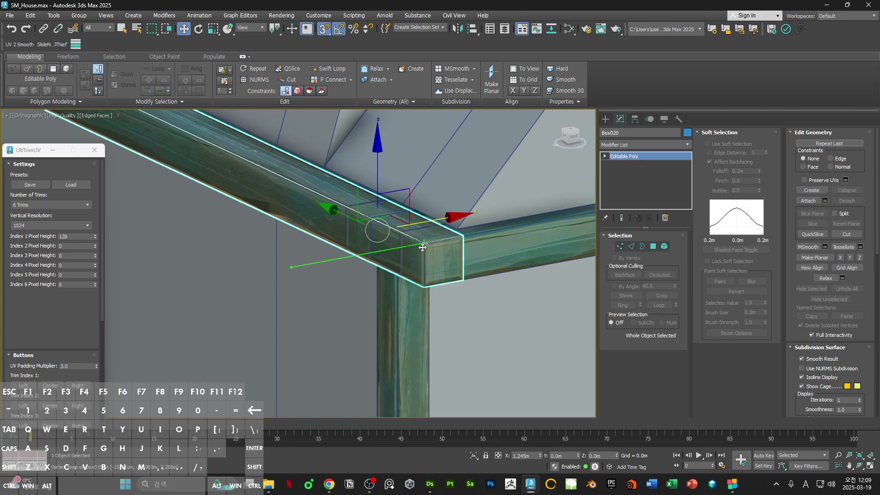
scroll(430, 232, "down", 5)
middle_click_drag(434, 275, 448, 298, "alt")
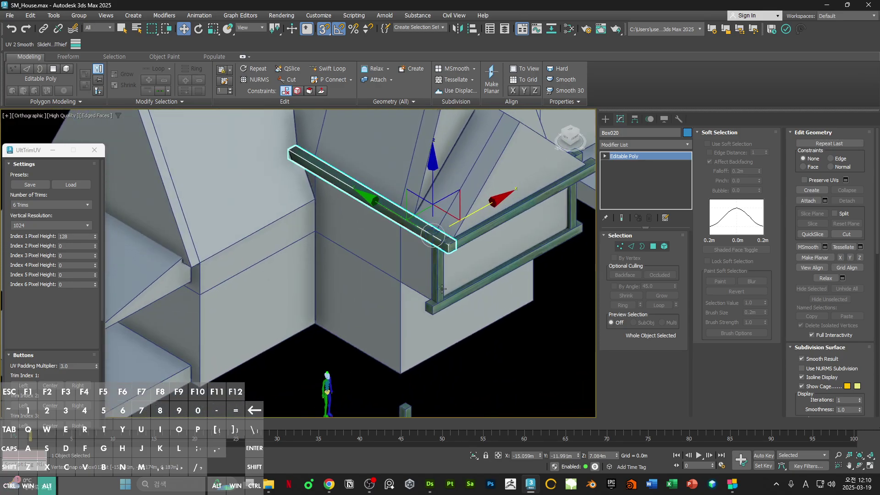
scroll(440, 234, "up", 4)
middle_click_drag(502, 270, 414, 274, "alt")
left_click(414, 274)
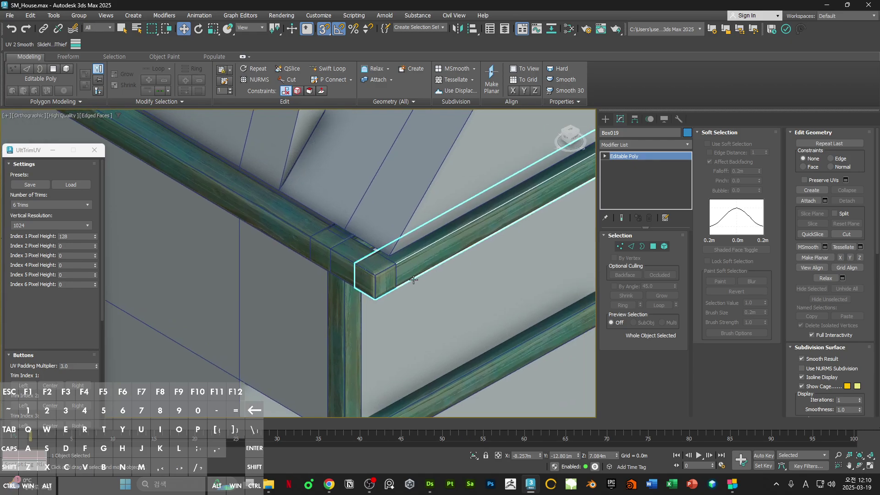
key("1")
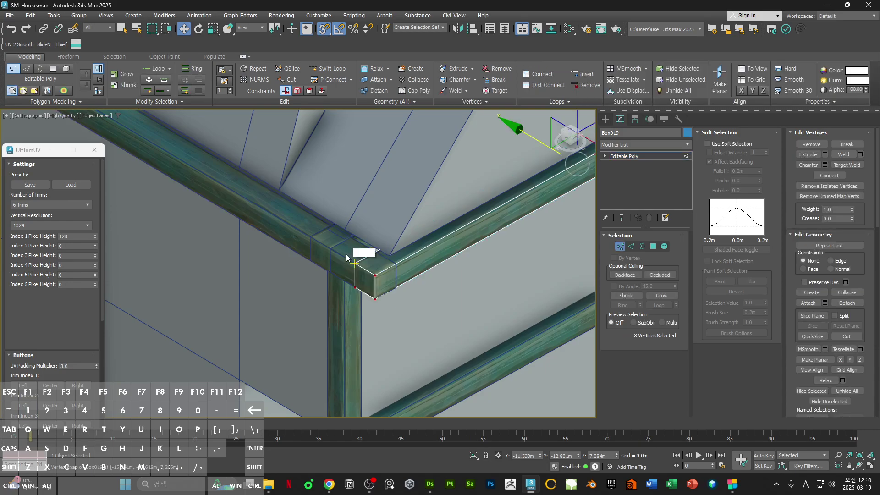
left_click(367, 270)
key("1")
mouse_move(376, 257)
middle_mouse_down("alt")
mouse_move(467, 234)
mouse_move(334, 275)
mouse_move(377, 285)
mouse_move(369, 270)
middle_mouse_up("alt")
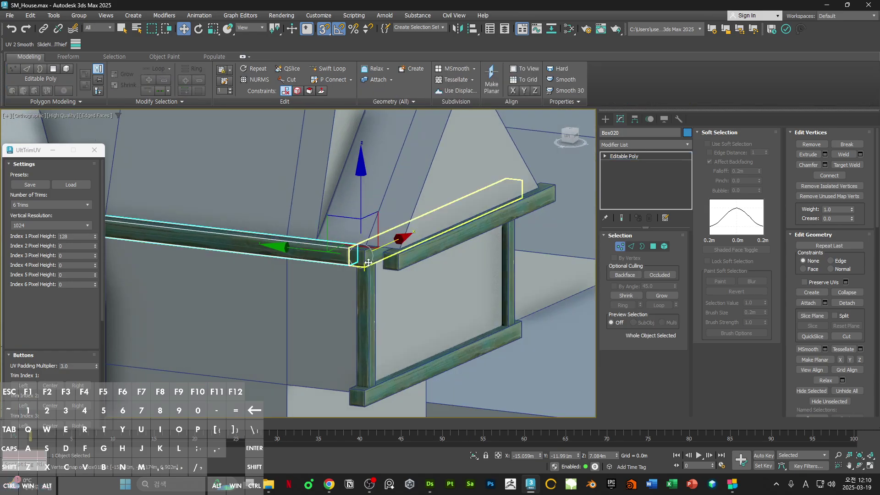
key("1")
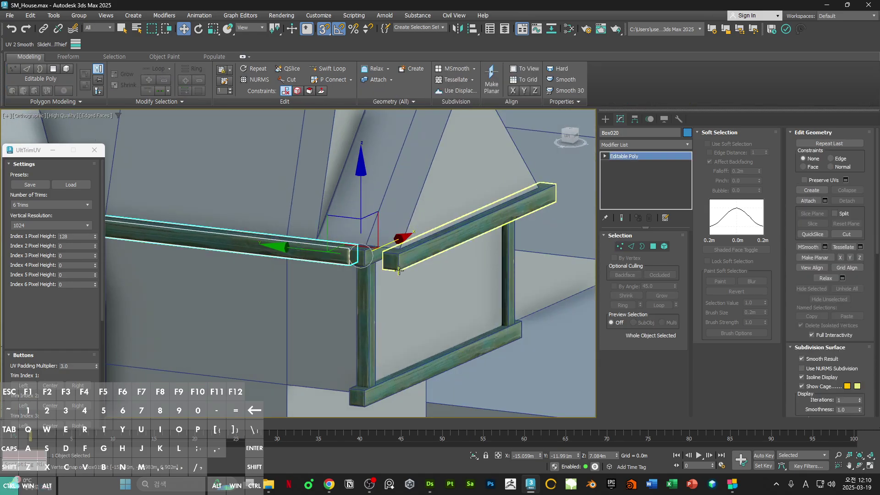
scroll(374, 262, "up", 3)
middle_click_drag(374, 262, 423, 268, "alt")
Step: Snap the outer top front beam's left-end vertices along X to the inner face of the sideways beam
left_click(423, 269)
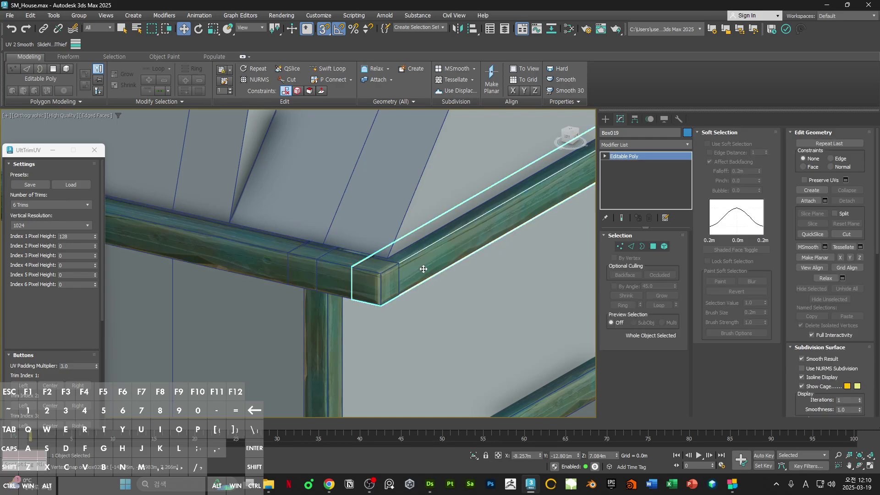
key("1")
middle_click_drag(329, 325, 380, 294, "alt")
scroll(385, 295, "up", 2)
left_click_drag(410, 274, 403, 269)
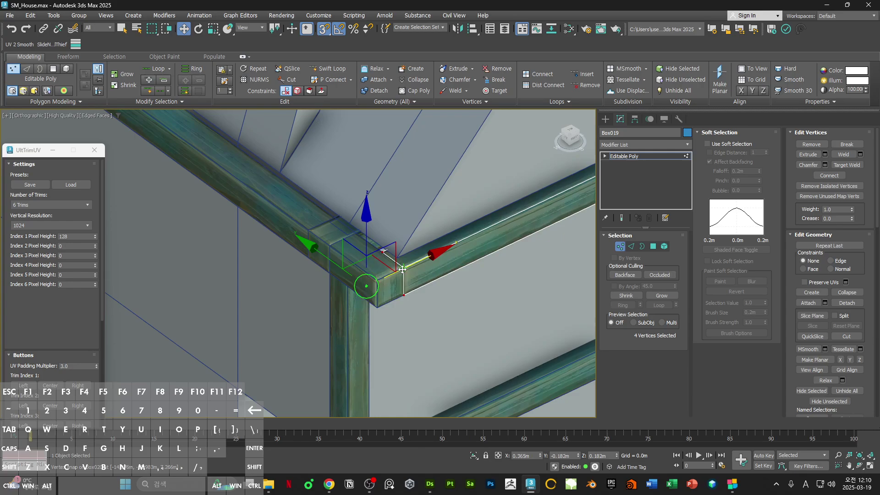
Step: Snap the inner top beam's left-end vertices along X to the sideways beam's inner face
key("1")
left_click(237, 195)
key("1")
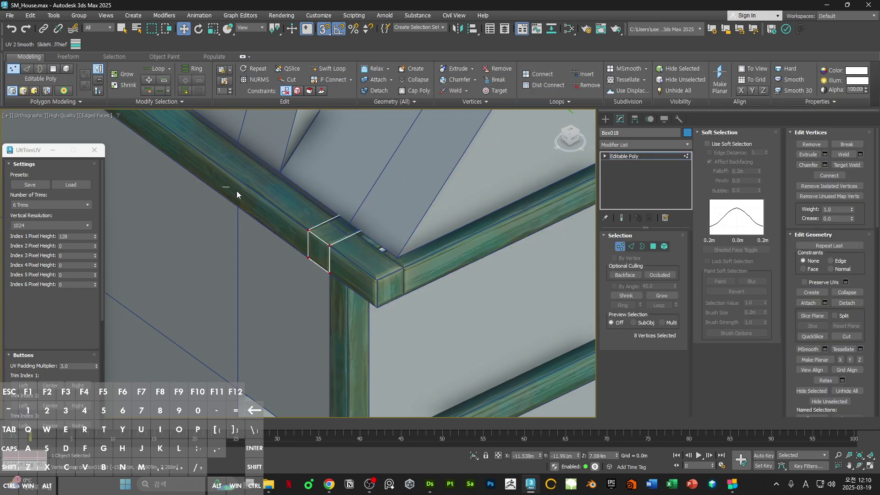
left_click_drag(400, 272, 402, 271)
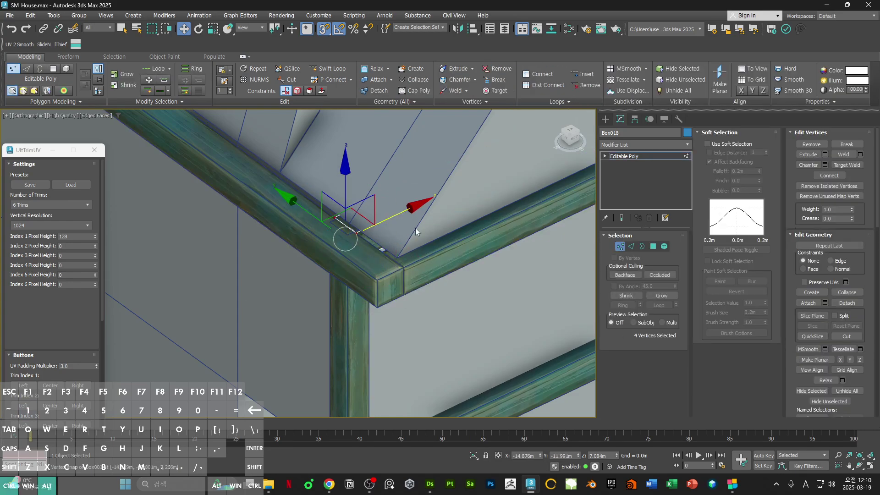
middle_click_drag(416, 231, 381, 250, "ctrl+alt")
key("1")
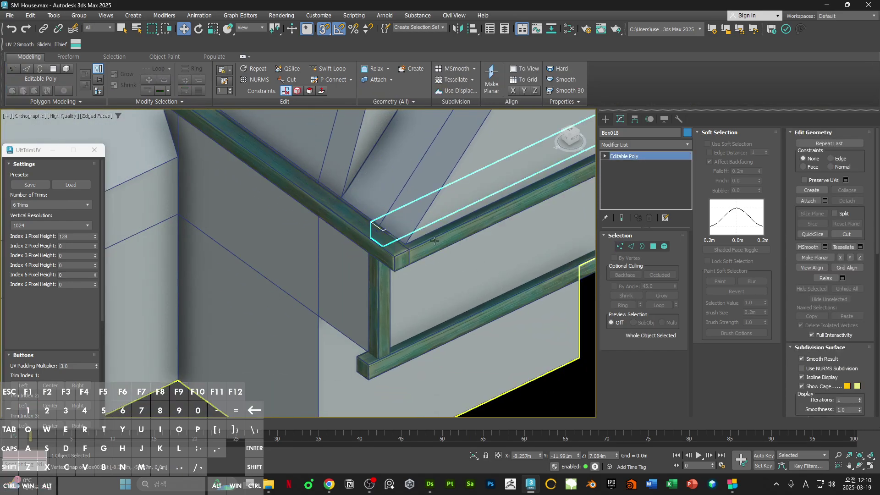
Step: Lower the left post's top vertices along Z to the underside of the top beams
scroll(406, 238, "up", 5)
left_click(433, 280)
left_click(368, 269)
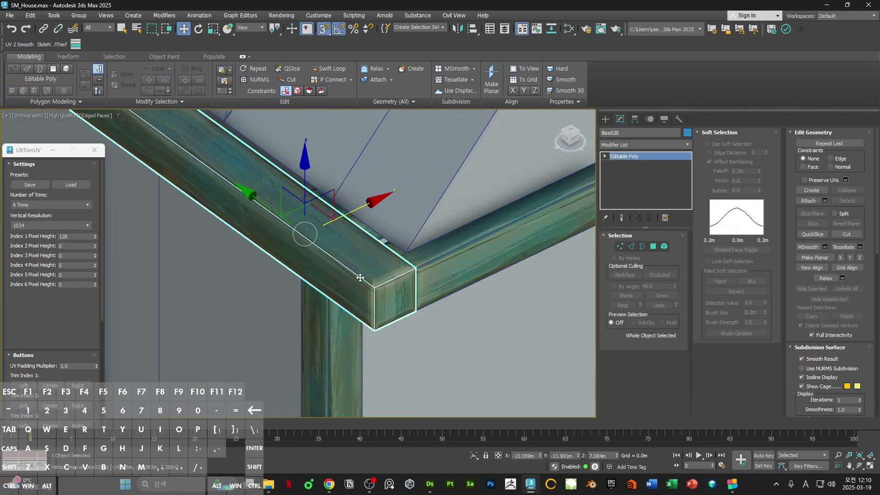
left_click(335, 308)
scroll(336, 308, "down", 4)
middle_click_drag(336, 308, 371, 277, "alt")
key("1")
left_click_drag(296, 200, 415, 266)
middle_click_drag(428, 277, 352, 164, "alt")
key("s")
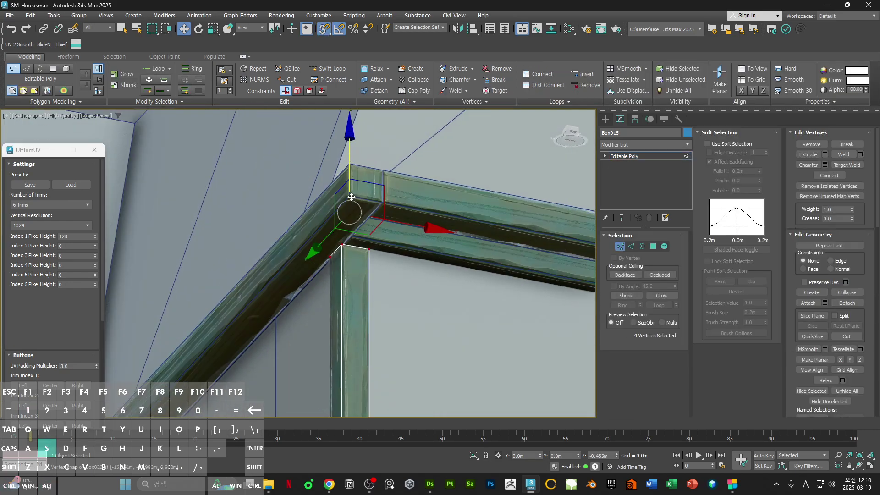
scroll(350, 195, "down", 2)
middle_click_drag(352, 197, 381, 206, "alt")
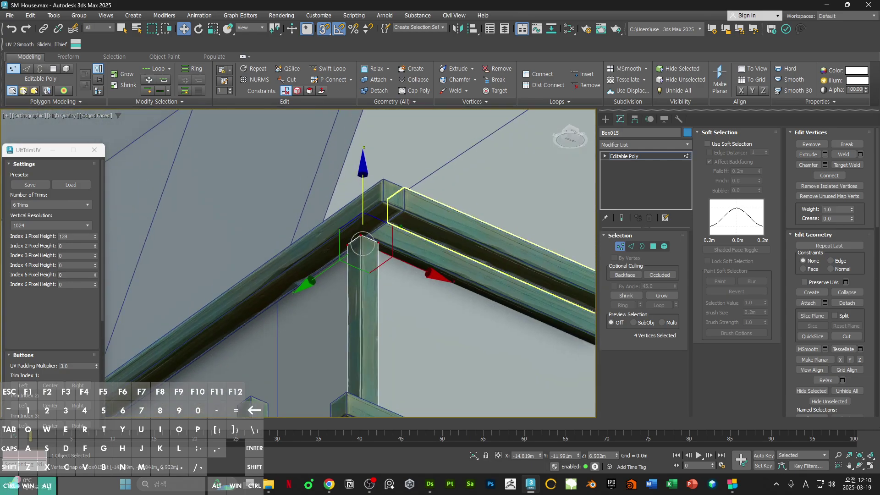
scroll(385, 207, "down", 3)
key("1")
Step: Copy the left sideways beam along X to the right of the gable wall as a single copy
left_click(350, 257)
middle_click_drag(349, 257, 339, 315, "alt")
left_click_drag(341, 311, 601, 326, "shift")
key("Return")
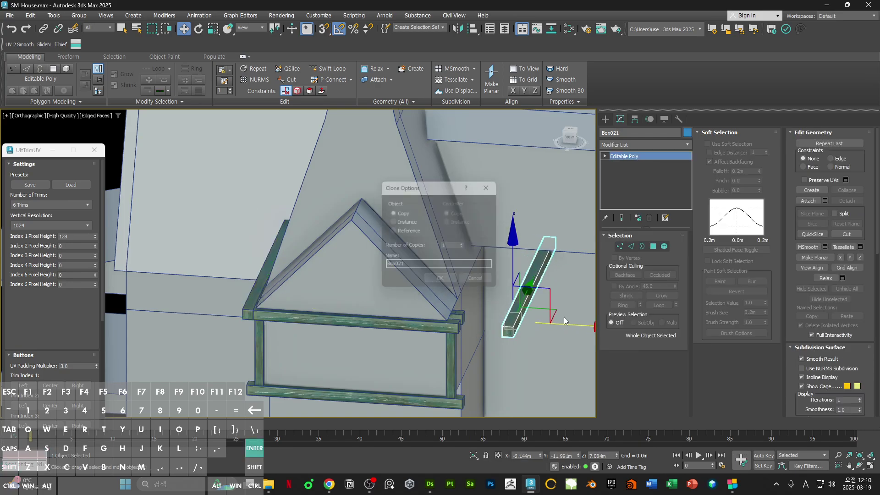
Step: Vertex-snap the copied side beam along X onto the right end of the top front beam
mouse_move(507, 321)
middle_mouse_down()
mouse_move(453, 272)
mouse_move(470, 304)
middle_mouse_up()
scroll(464, 293, "up", 6)
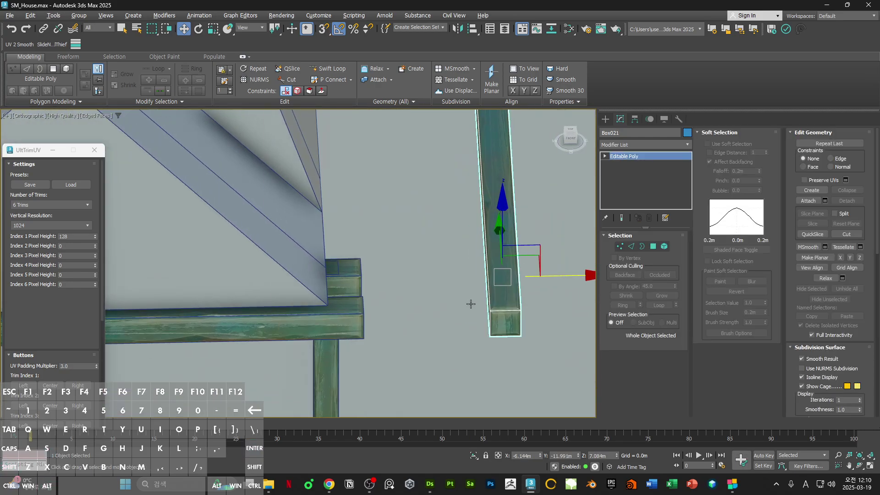
scroll(472, 304, "down", 1)
key("s")
left_click_drag(490, 313, 353, 305)
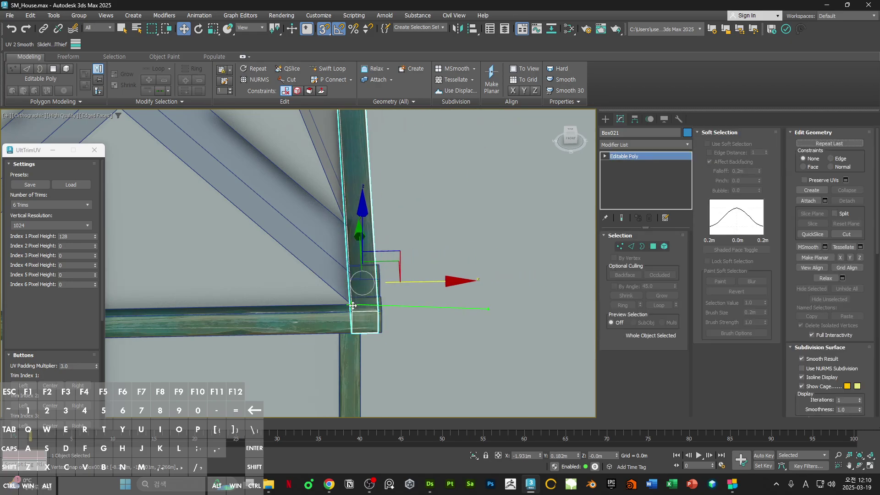
scroll(358, 296, "down", 1)
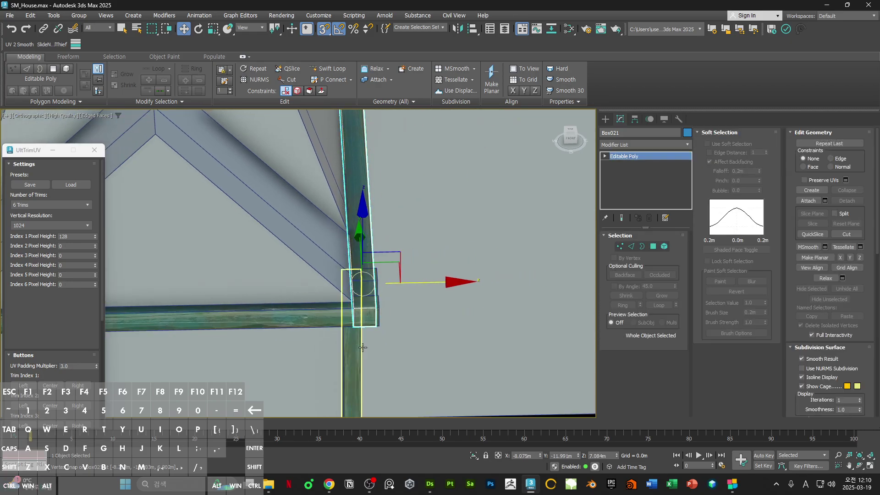
Step: Snap the outer top front beam's right-end face along X to the inner face of the right side beam
scroll(363, 348, "down", 4)
middle_click_drag(362, 339, 327, 350, "alt")
scroll(337, 265, "up", 5)
left_click(375, 251)
key("4")
middle_click_drag(398, 255, 381, 271, "alt")
left_click(428, 273)
key("4")
Step: Snap the inner top beam's right-end face along X to the right side beam's inner face
left_click(451, 242)
key("4")
left_click(453, 243)
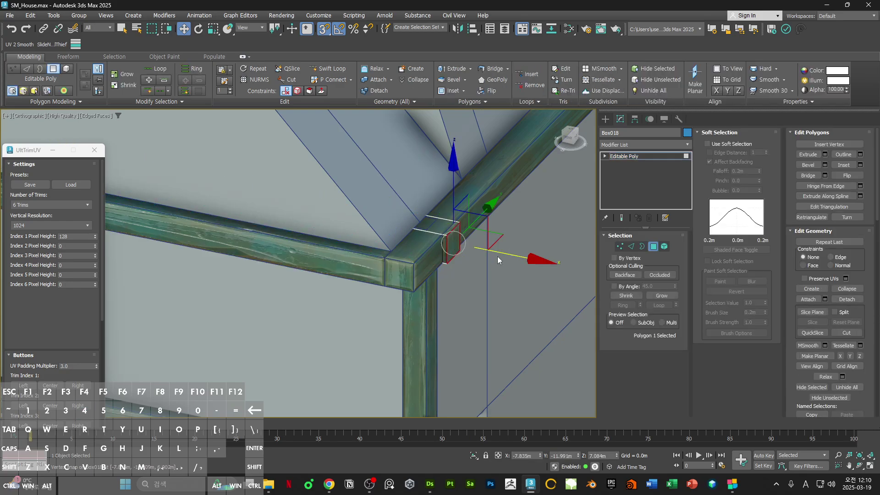
left_click_drag(384, 259, 384, 259)
Step: Lower the right post's top vertices along Z to the underside of the top beams
middle_click_drag(431, 257, 453, 233, "alt")
scroll(454, 234, "down", 3)
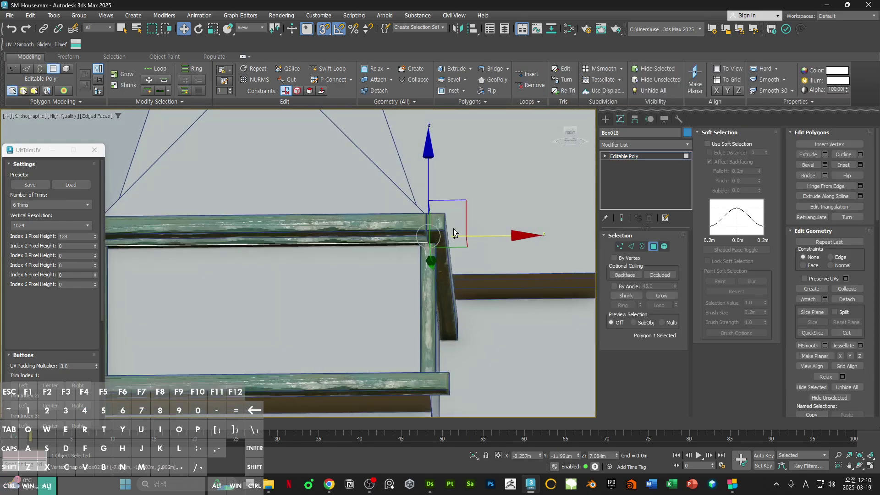
scroll(428, 251, "up", 5)
key("4")
left_click(430, 261)
key("1")
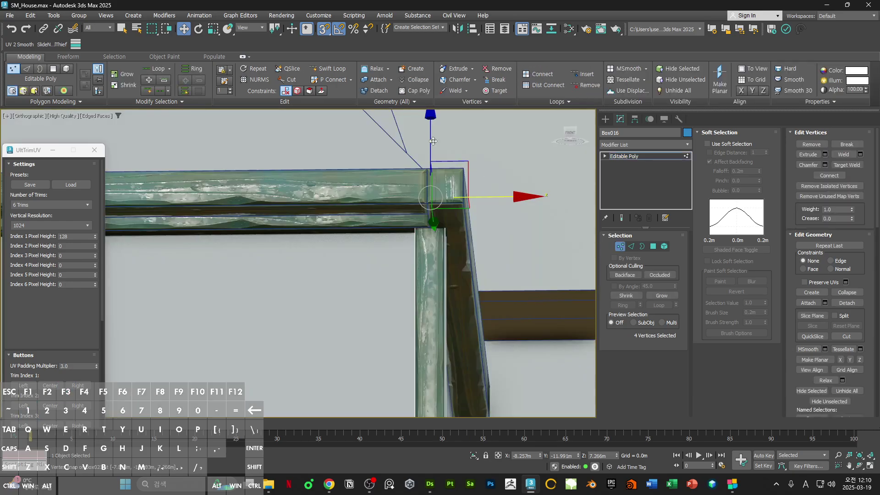
left_click_drag(457, 196, 460, 201)
scroll(460, 220, "down", 5)
middle_click_drag(447, 236, 464, 265, "alt")
key("1")
Step: Turn off the edged-faces display and clear the selection
key("F4")
scroll(464, 238, "down", 4)
left_click(466, 377)
scroll(439, 340, "up", 3)
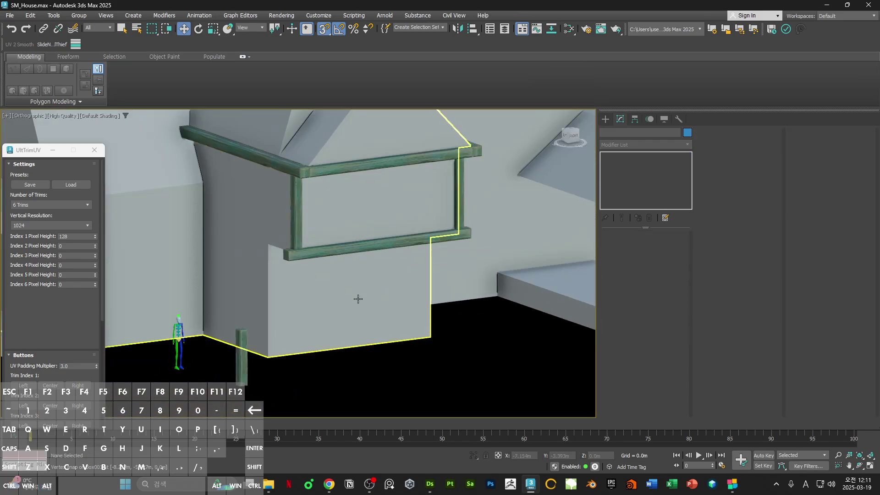
middle_click_drag(323, 282, 451, 281)
scroll(451, 281, "up", 3)
Step: Copy the left upper side beam downward along Z towards the lower front beam as a single copy
left_click(432, 234)
middle_click_drag(515, 238, 438, 268, "alt")
left_click(334, 154)
scroll(415, 196, "up", 3)
key("s")
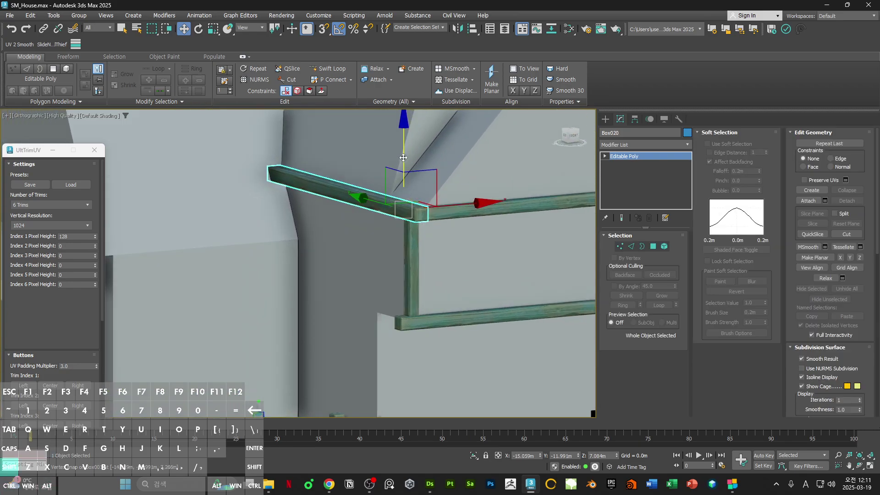
left_click_drag(404, 164, 403, 256, "shift")
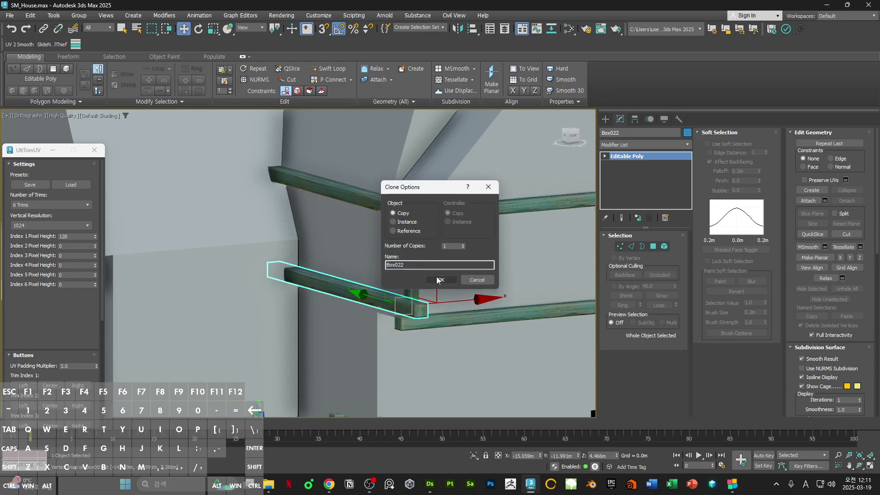
left_click(436, 276)
Step: Snap the copied side beam along Z to the height of the lower front beam, using wireframe display
middle_click_drag(422, 316, 423, 249)
scroll(423, 249, "up", 3)
key("s")
key("F3")
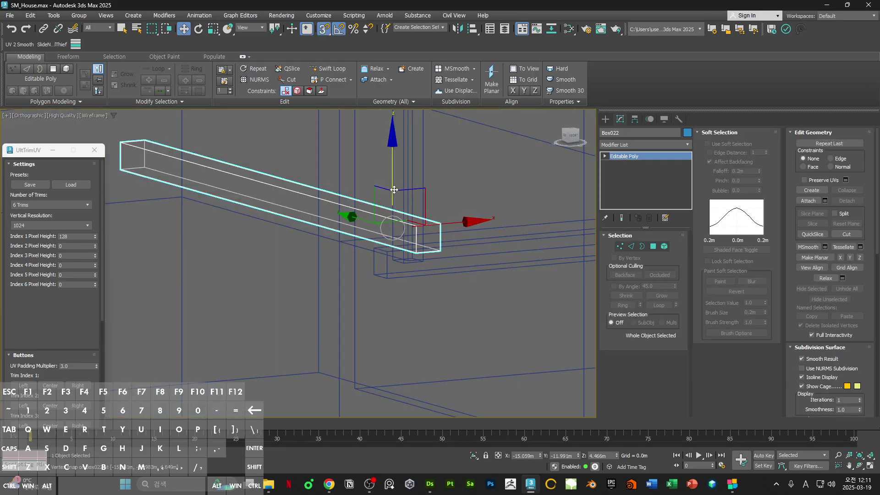
left_click_drag(412, 232, 409, 263)
key("F3")
middle_click_drag(409, 262, 321, 275, "alt")
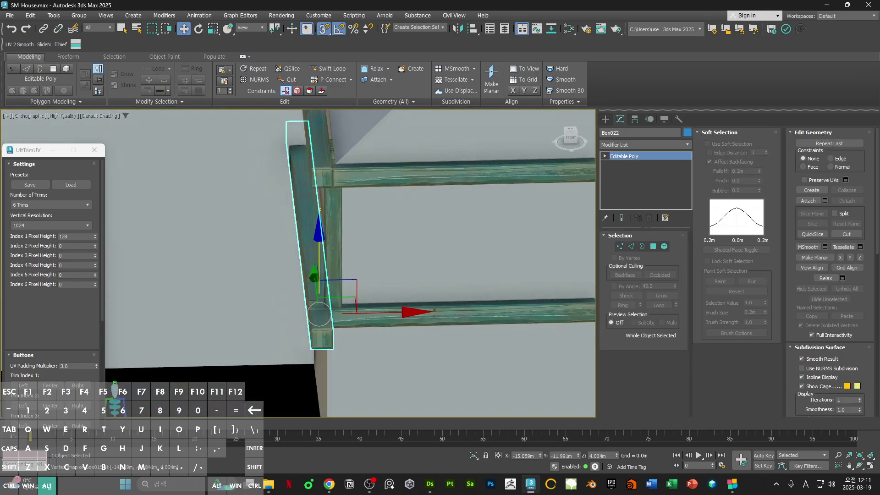
Step: Shorten the copied lower side beam by moving its front end vertices about 0.55 m back along Y towards the corner
middle_click_drag(367, 324, 465, 276, "alt")
left_click(530, 241)
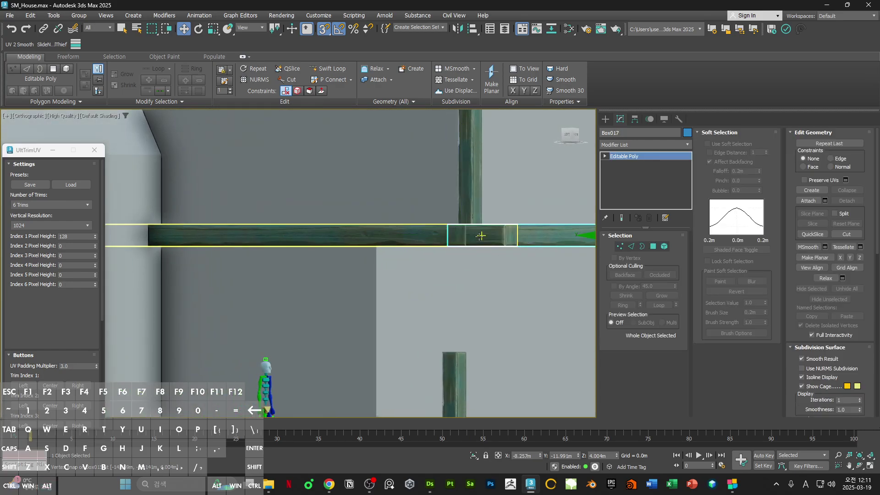
middle_click_drag(483, 234, 484, 275, "alt")
key("1")
scroll(479, 243, "up", 4)
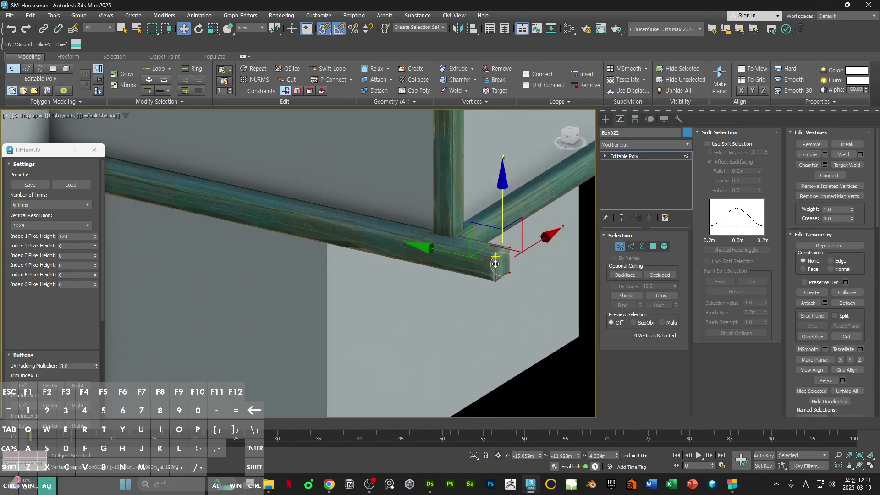
key("s")
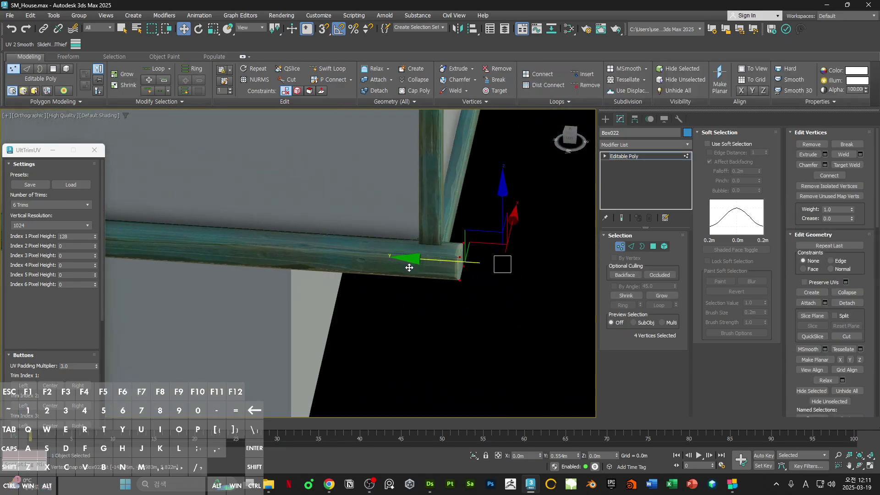
middle_click_drag(414, 270, 248, 407, "alt")
Step: Scale the end vertices of the lower front beam along X to 109 percent, lengthening it past both corner posts
left_click(497, 240)
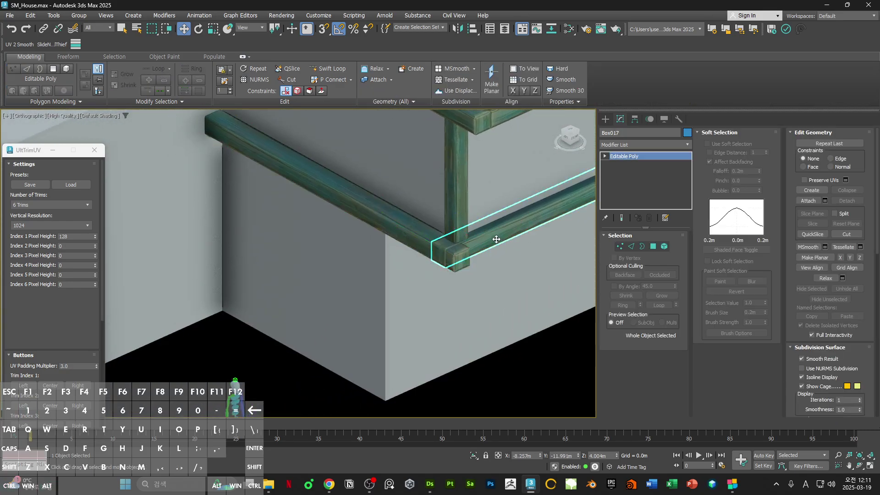
key("1")
left_click_drag(407, 295, 490, 260)
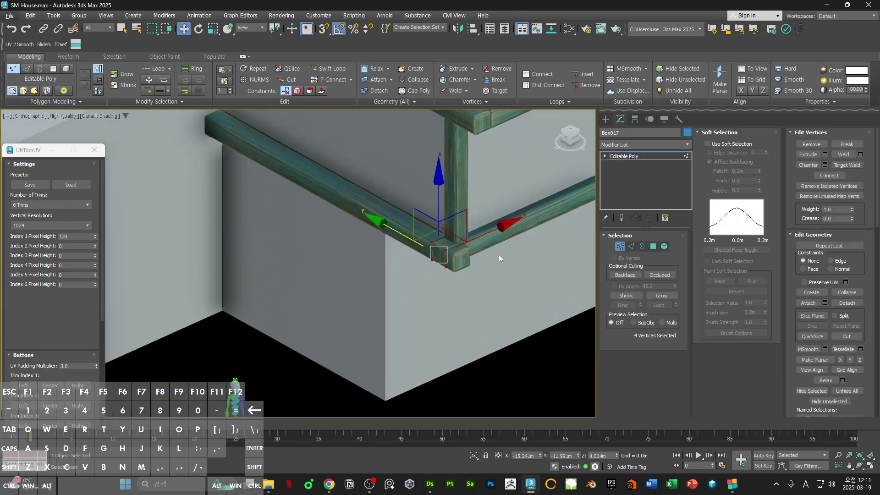
middle_click_drag(500, 259, 383, 284)
key("ctrl+a")
middle_click_drag(574, 198, 514, 244)
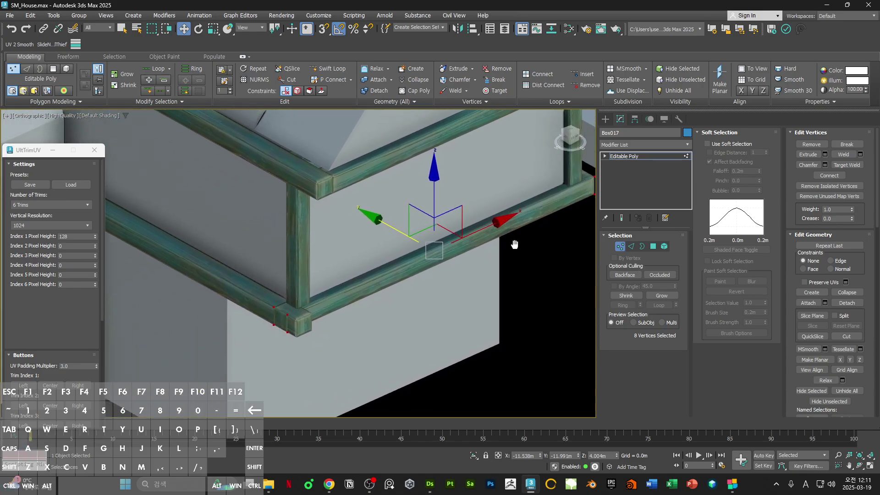
scroll(515, 244, "down", 3)
scroll(531, 237, "down", 3)
left_click(531, 237)
key("ctrl+z")
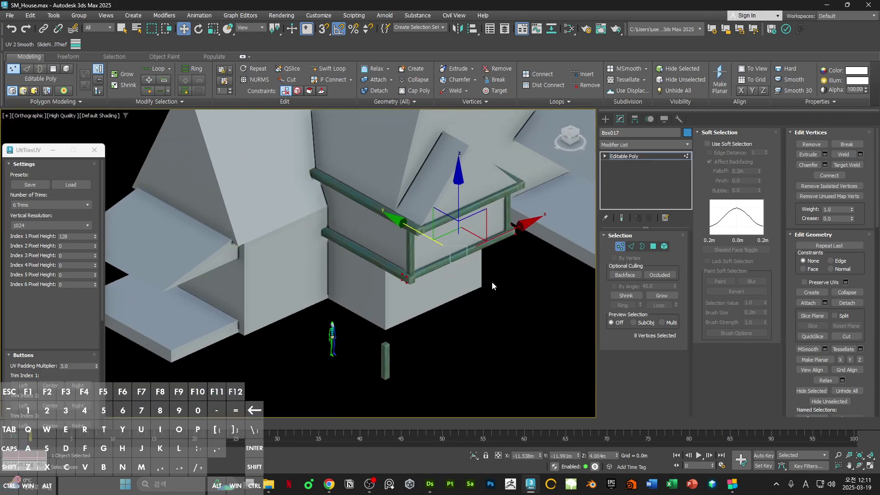
scroll(500, 239, "up", 4)
key("r")
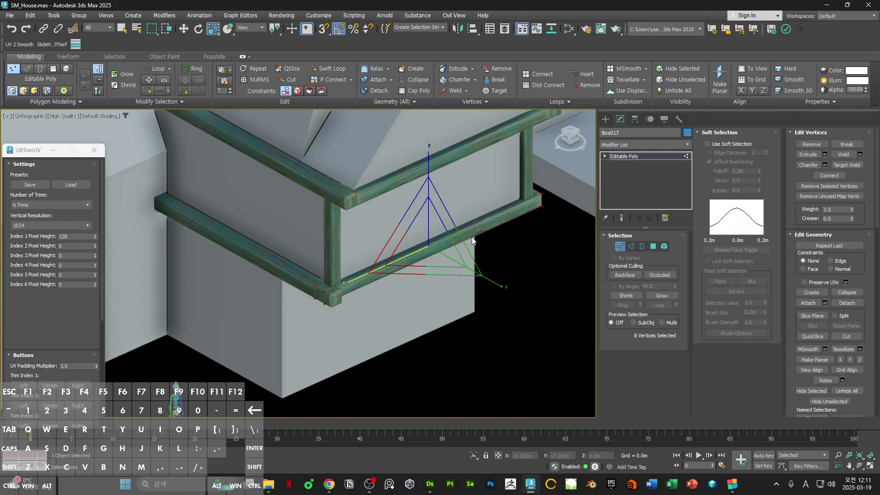
left_click_drag(349, 280, 349, 282)
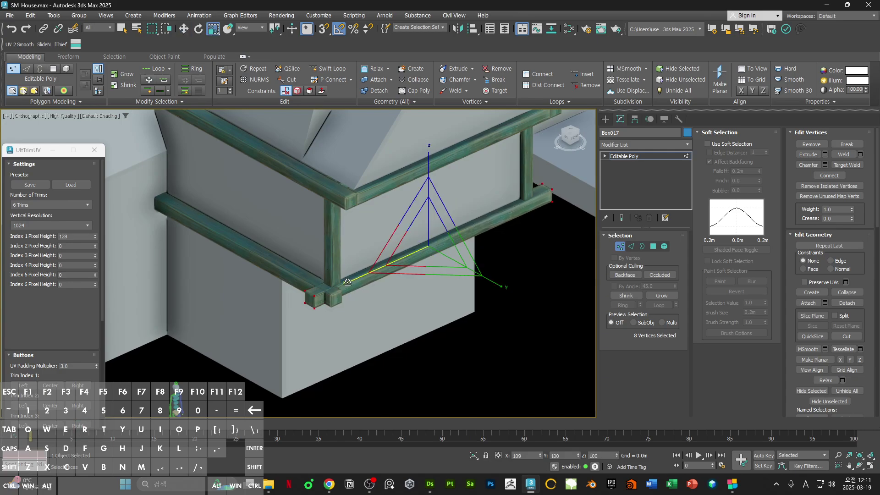
middle_click_drag(347, 282, 298, 283, "alt")
key("1")
Step: Snap the lower side beam along X into line with the corner post, using wireframe display
left_click(306, 278)
scroll(290, 294, "up", 5)
key("w")
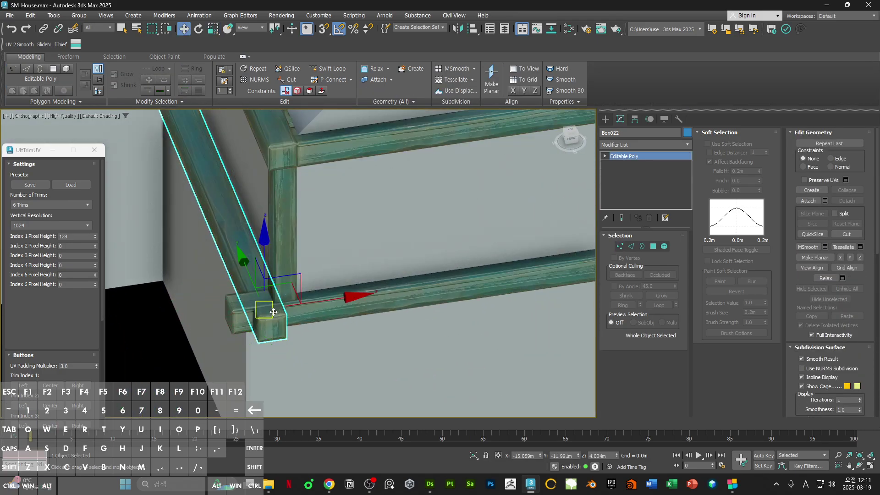
left_click(321, 303)
key("s")
key("F3")
mouse_move(265, 309)
left_mouse_down()
mouse_move(291, 302)
mouse_move(278, 305)
left_mouse_up()
key("F3")
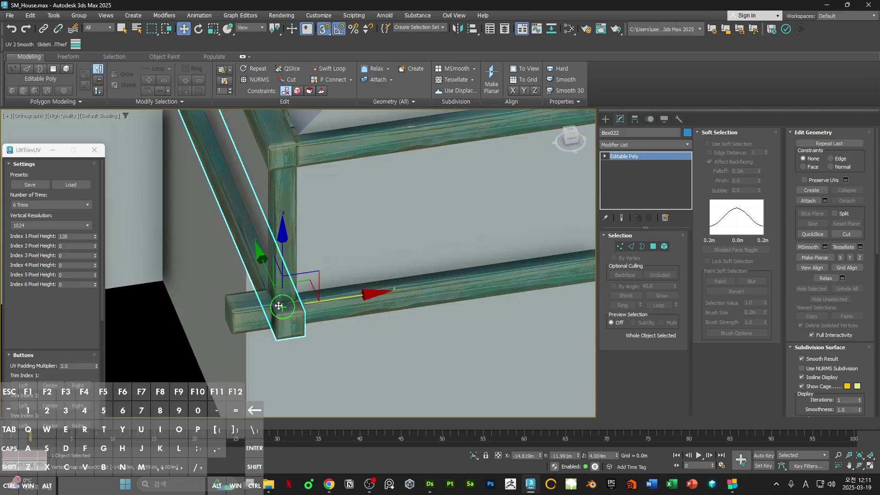
Step: Extend the lower side beam's front end face about 0.25 m outward along Y past the front beam, with snapping off
middle_click_drag(279, 306, 355, 257, "alt")
left_click(363, 293)
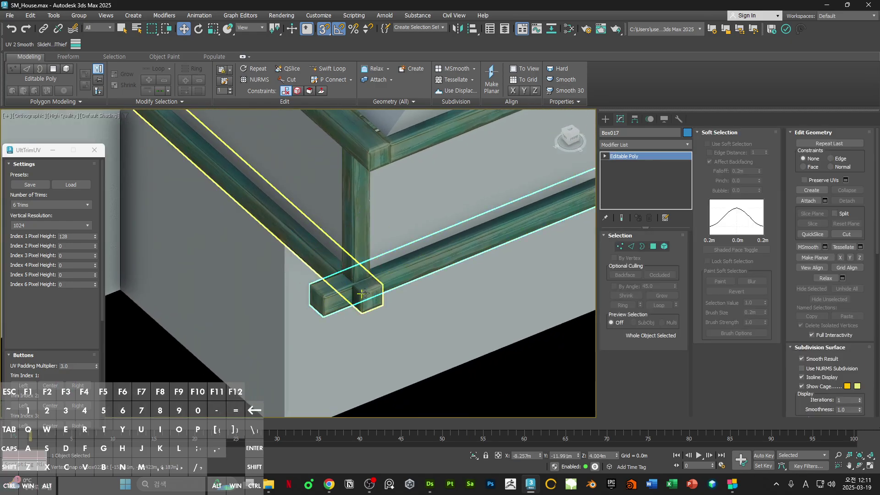
left_click(363, 293)
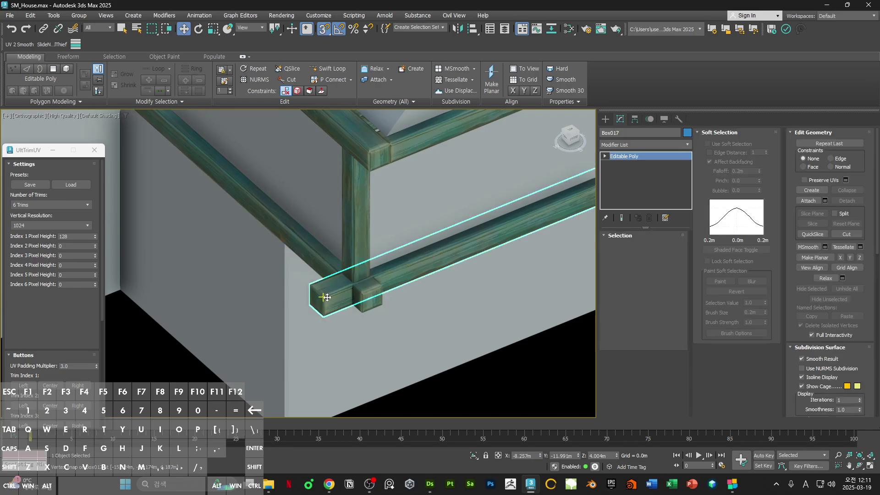
left_click(369, 298)
key("4")
middle_click_drag(374, 305, 383, 299, "alt")
left_click(383, 299)
key("s")
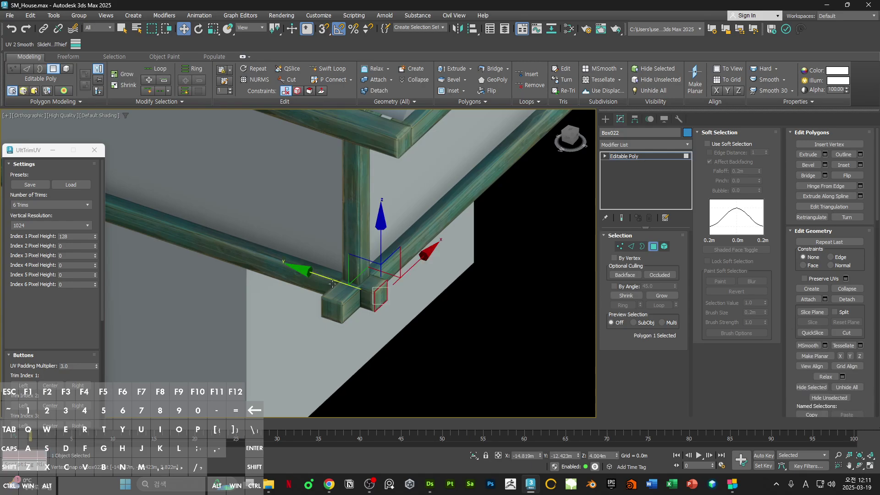
left_click_drag(328, 278, 341, 285)
middle_click_drag(376, 314, 361, 293, "alt")
scroll(361, 293, "down", 4)
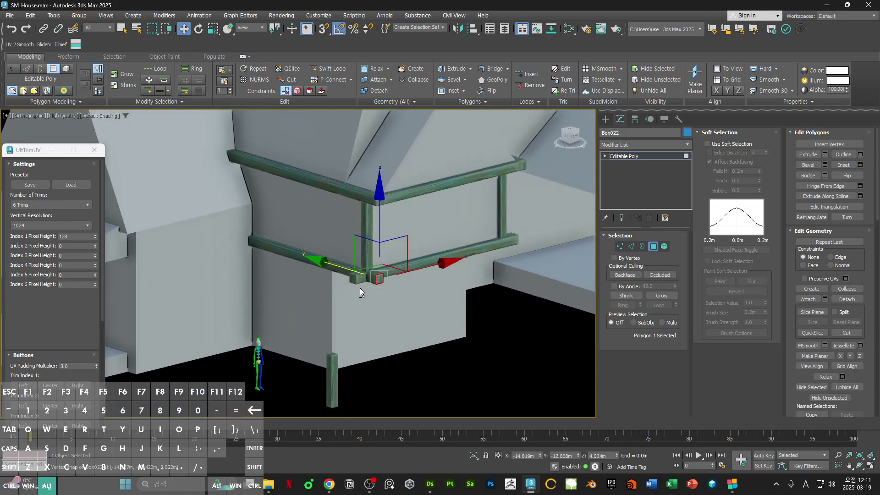
Step: Lower the corner post's bottom vertices about 0.58 m along Z below the lower beams and clear the selection
scroll(365, 264, "up", 4)
left_click(371, 228)
key("4")
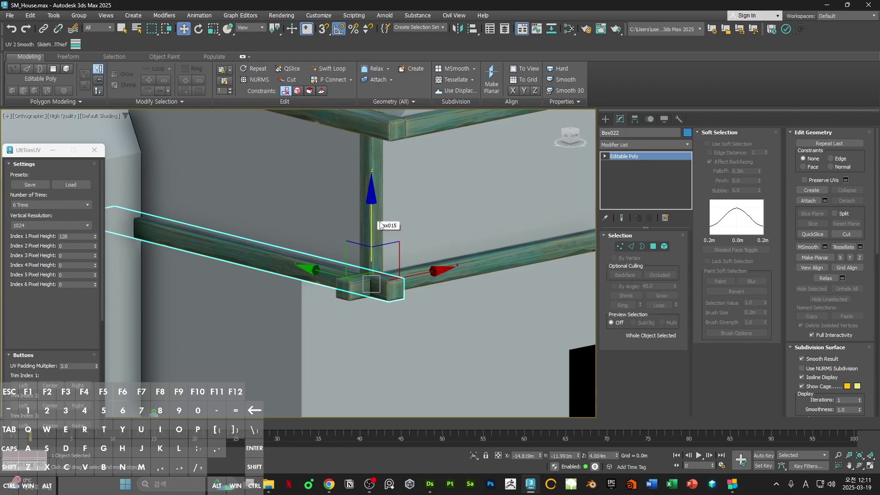
left_click(380, 225)
key("4")
left_click(377, 261)
middle_click_drag(377, 293, 385, 259, "alt")
key("1")
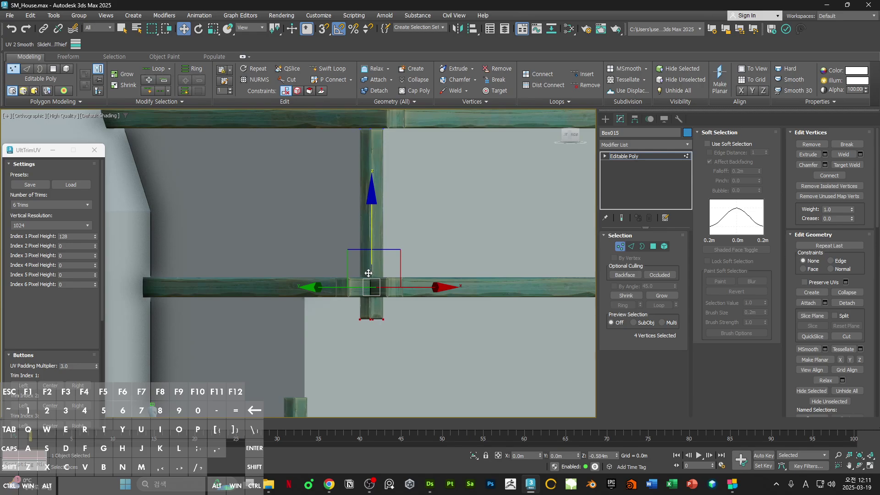
left_click_drag(368, 273, 368, 274)
middle_click_drag(368, 273, 386, 285, "alt")
key("1")
scroll(362, 275, "down", 5)
left_click(433, 309)
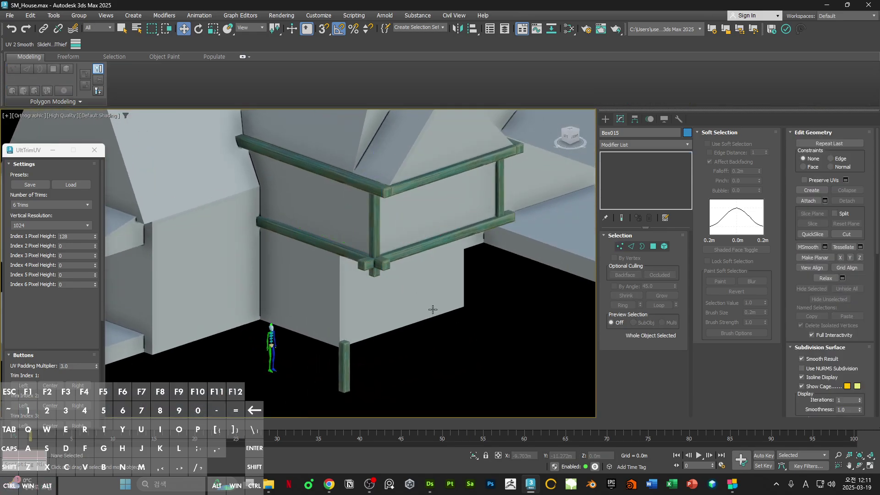
Step: Create a box roughly 0.7 m on each side in the top view, beside the loose wood post outside the house
middle_click_drag(462, 335, 486, 296)
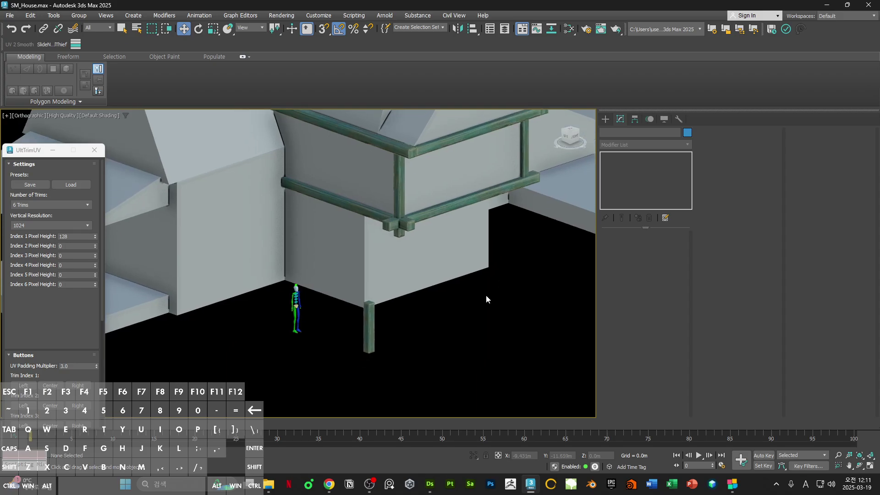
left_click(606, 120)
left_click(631, 181)
key("t")
scroll(401, 304, "down", 6)
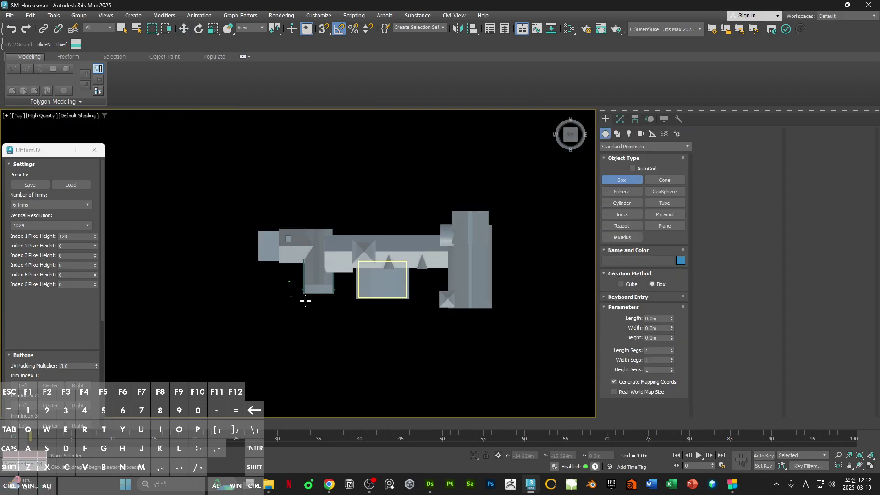
scroll(305, 301, "up", 10)
left_click_drag(348, 246, 394, 290)
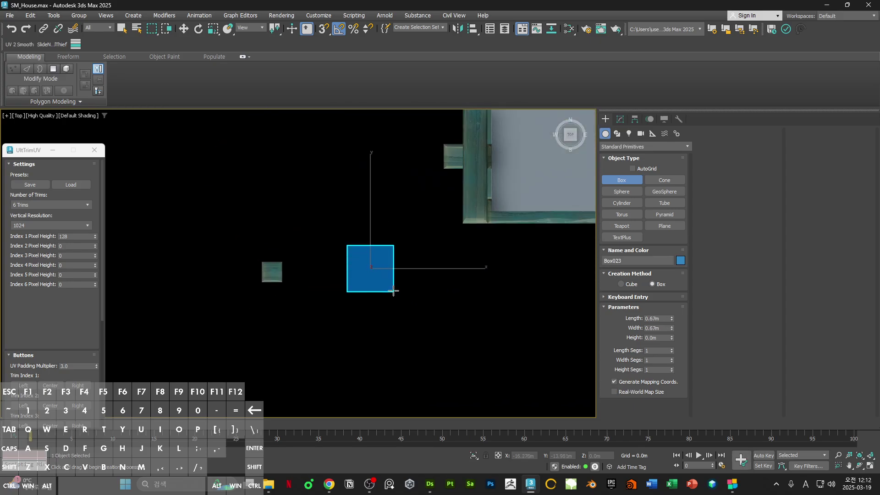
left_click(375, 241)
middle_click_drag(375, 241, 440, 275, "alt")
key("w")
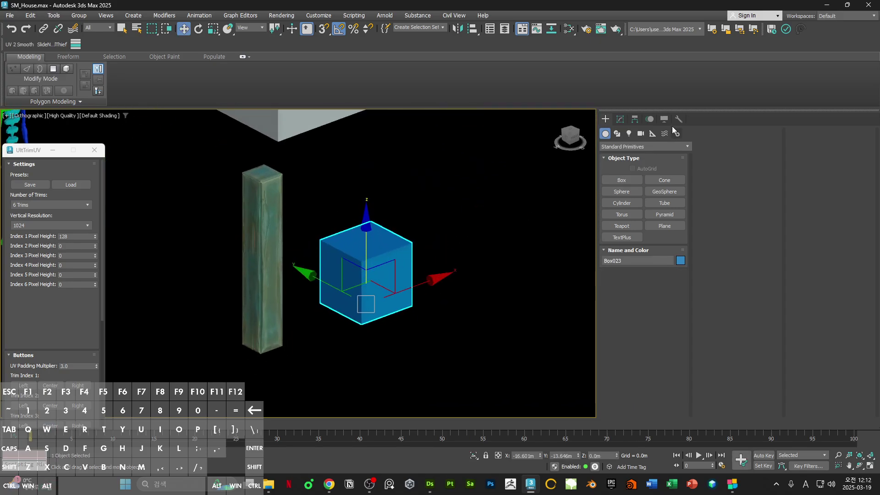
Step: Set the new box's length, width and height to 0.5 m each
left_click(620, 119)
type("0.5")
key("Tab")
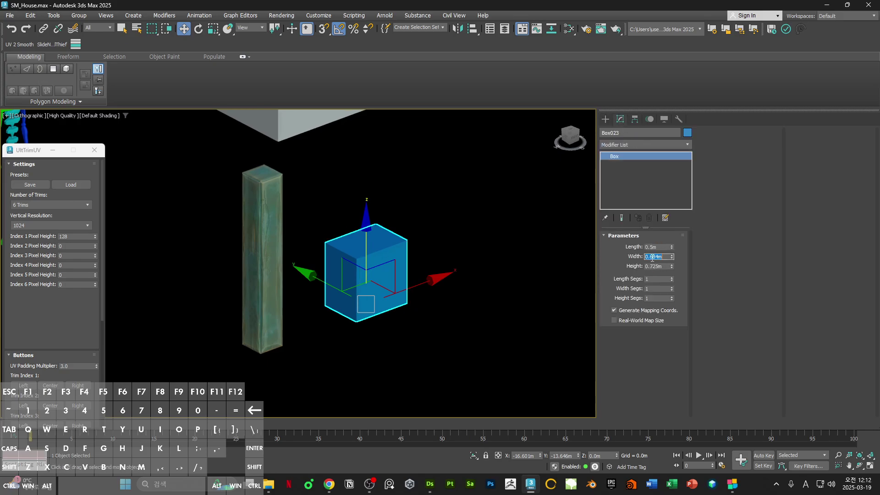
type("0.5")
key("Tab")
type("0.5")
key("Tab")
middle_click_drag(445, 268, 507, 267)
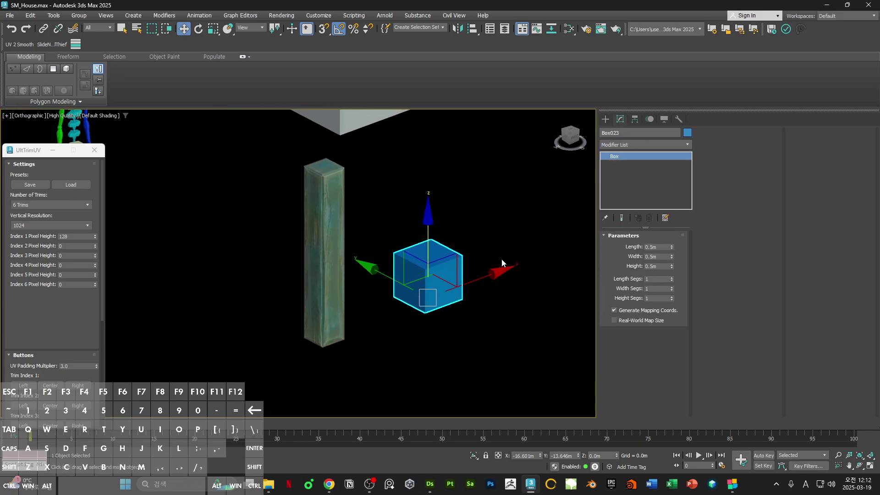
Step: Convert the cube to Editable Poly, then apply Reset XForm and collapse it back to Editable Poly
right_click(521, 218)
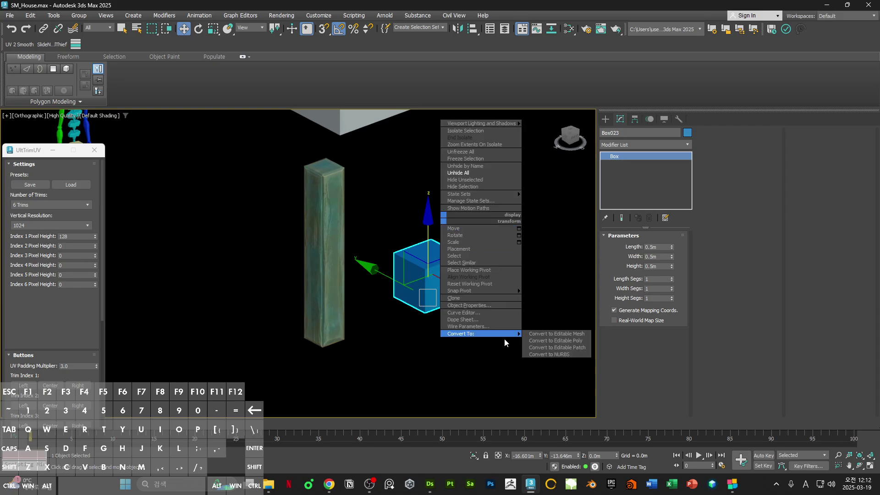
left_click(559, 340)
left_click(678, 119)
left_click(643, 231)
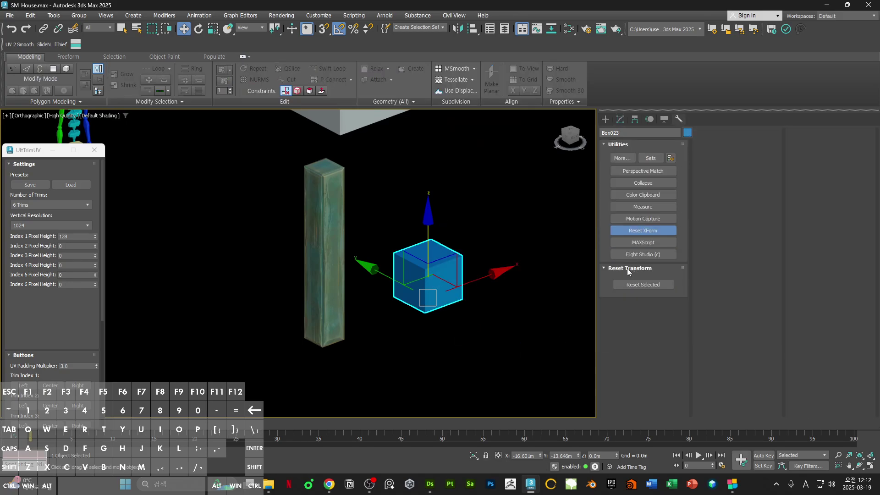
right_click(484, 214)
left_click(577, 322)
middle_click_drag(517, 263, 479, 264)
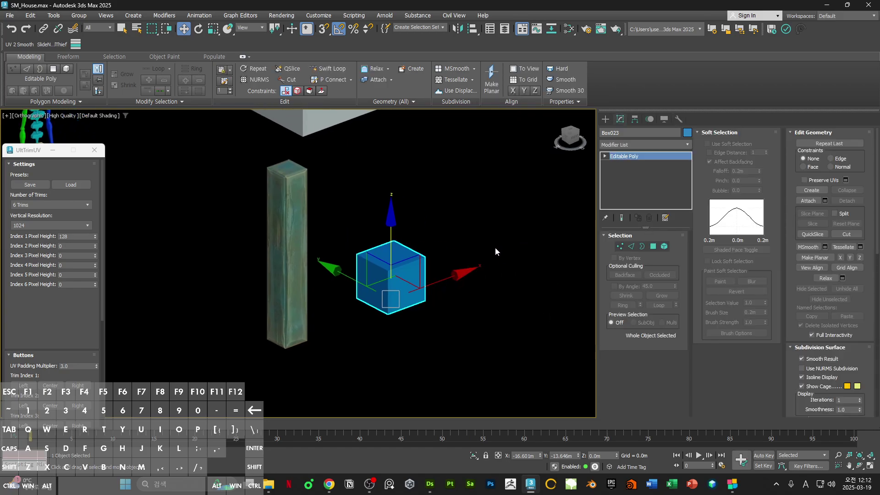
Step: Assign the MI_Trim_Metal material to the cube and show it shaded in the viewport
key("m")
middle_click_drag(491, 249, 549, 245)
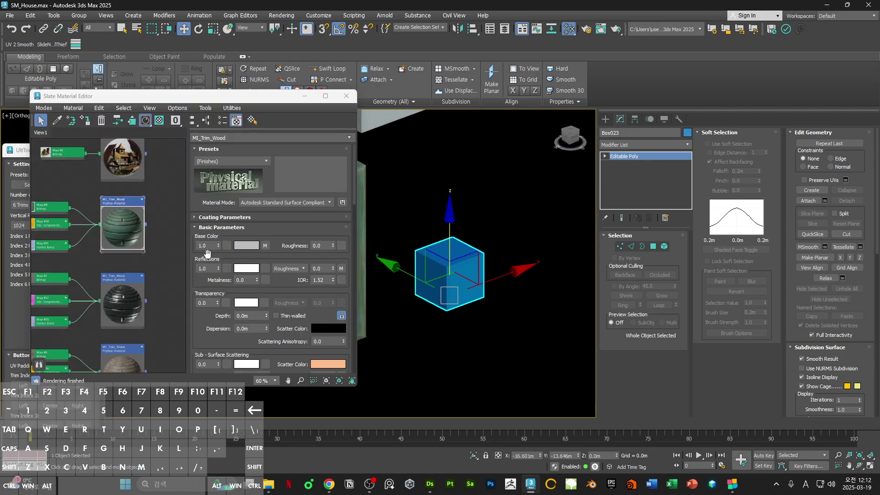
scroll(151, 295, "up", 5)
double_click(127, 234)
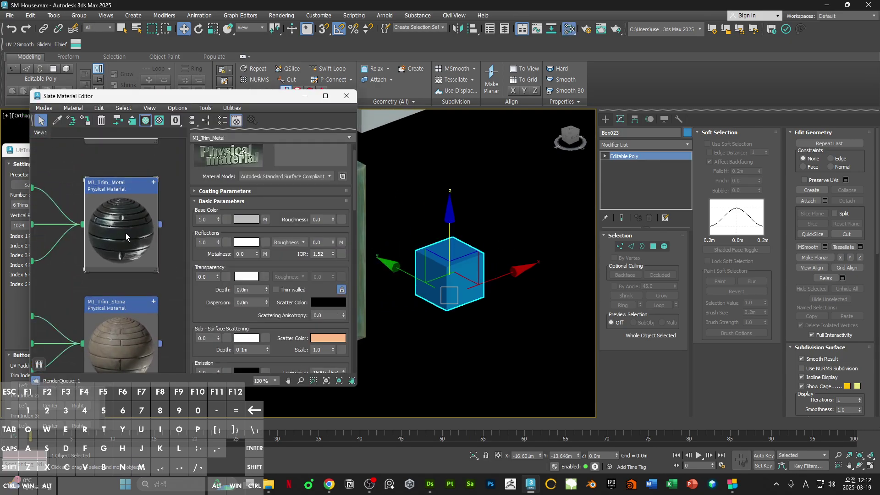
left_click(84, 121)
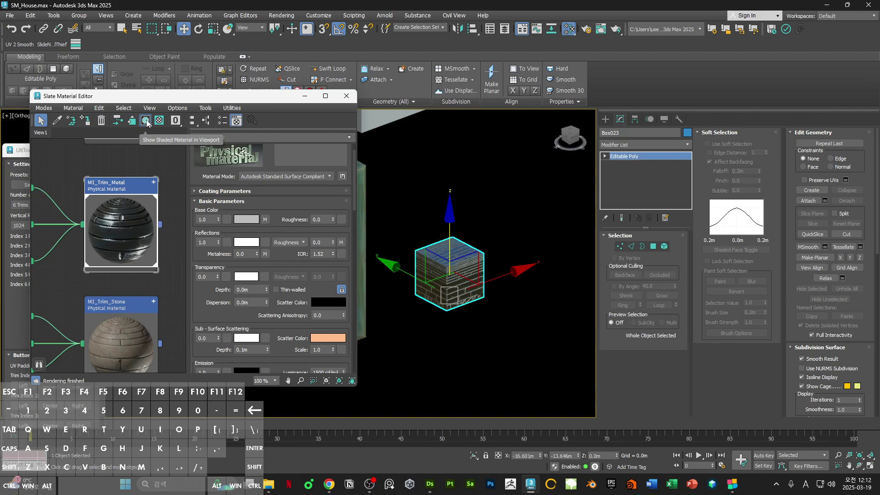
left_click_drag(147, 123, 159, 142)
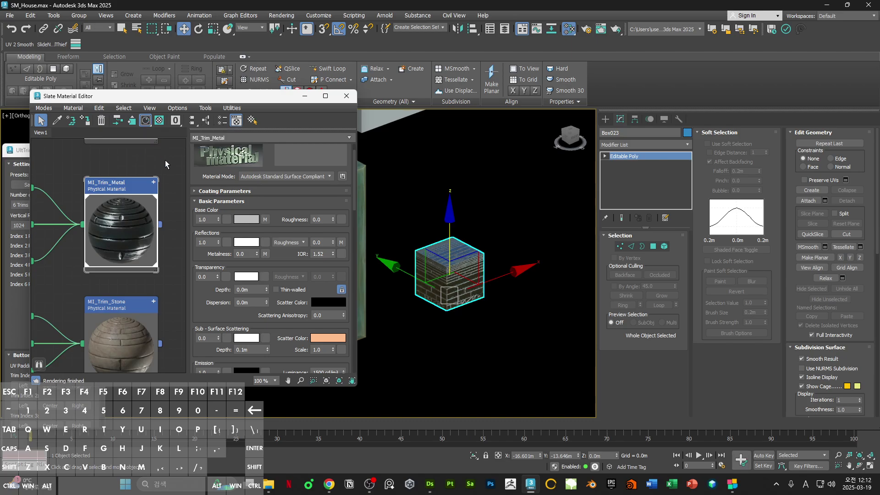
middle_click_drag(172, 166, 171, 166)
key("m")
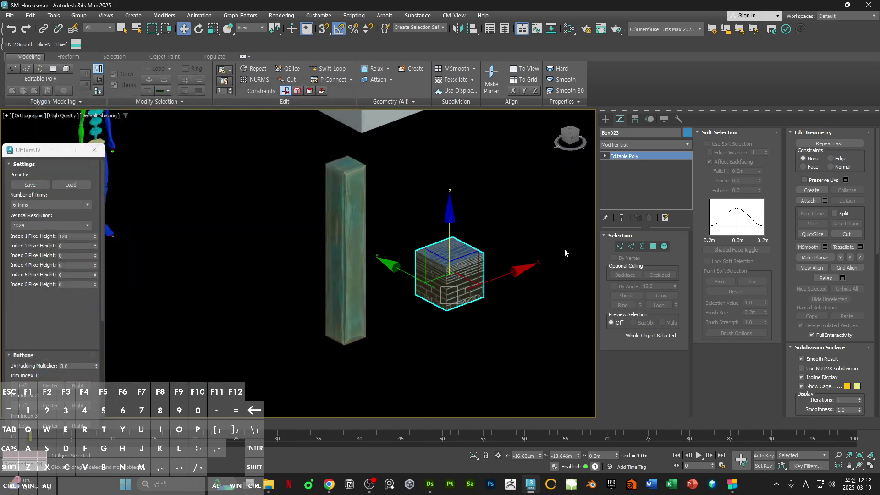
Step: Add an Unwrap UVW modifier to the cube and open its UV editor
left_click(649, 144)
type("unwr")
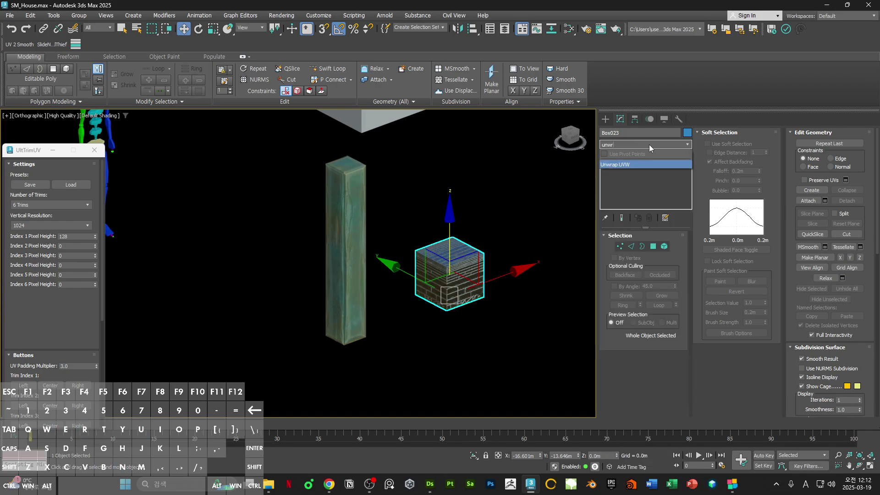
key("Return")
left_click(726, 145)
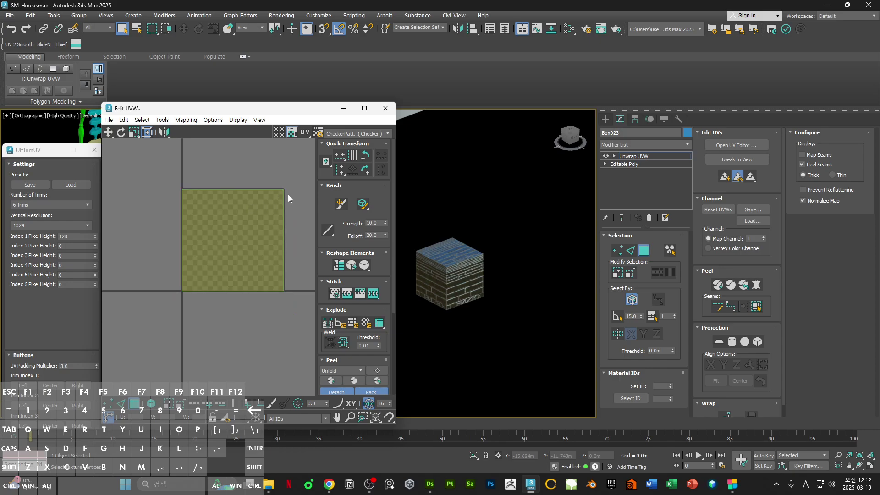
Step: Select all of the cube's UV faces and show the Map #13 normal bump texture as the UV background
key("ctrl+a")
left_click(367, 133)
left_click(362, 174)
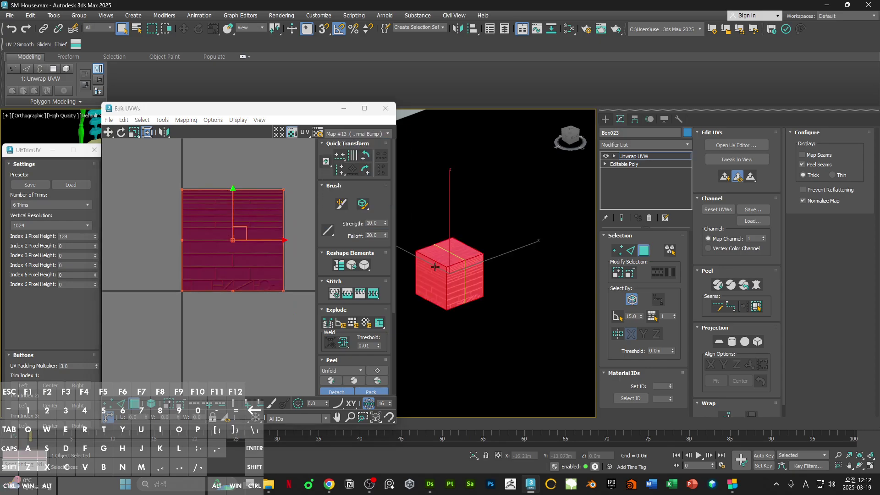
Step: Scale the cube's UV faces down and fit them inside the square tile at the texture's lower-left corner
left_click_drag(283, 195, 198, 274)
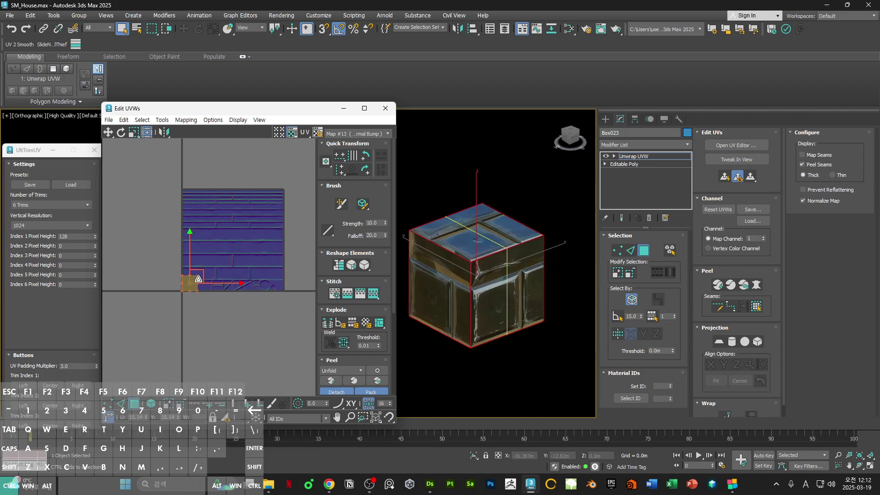
scroll(198, 275, "up", 5)
left_click_drag(257, 235, 240, 254, "ctrl")
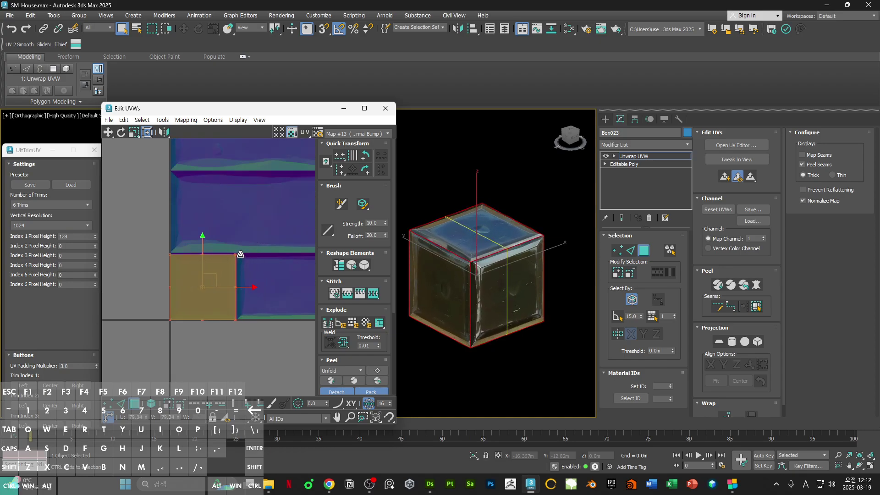
scroll(171, 314, "up", 4)
left_click_drag(169, 332, 172, 328, "ctrl")
left_click(239, 355)
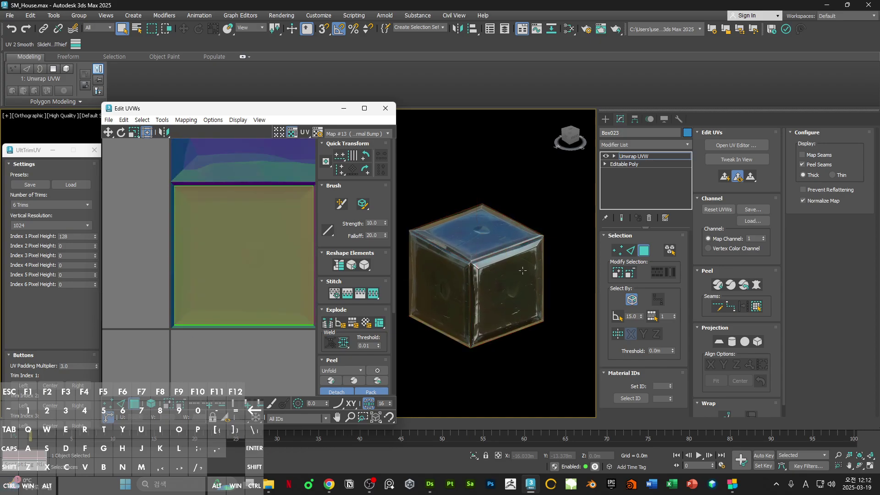
Step: Collapse the unwrapped cube to Editable Poly and exit isolation to bring back the rest of the scene
scroll(509, 270, "down", 1)
middle_click_drag(500, 271, 481, 210, "alt")
right_click(481, 210)
left_click(584, 323)
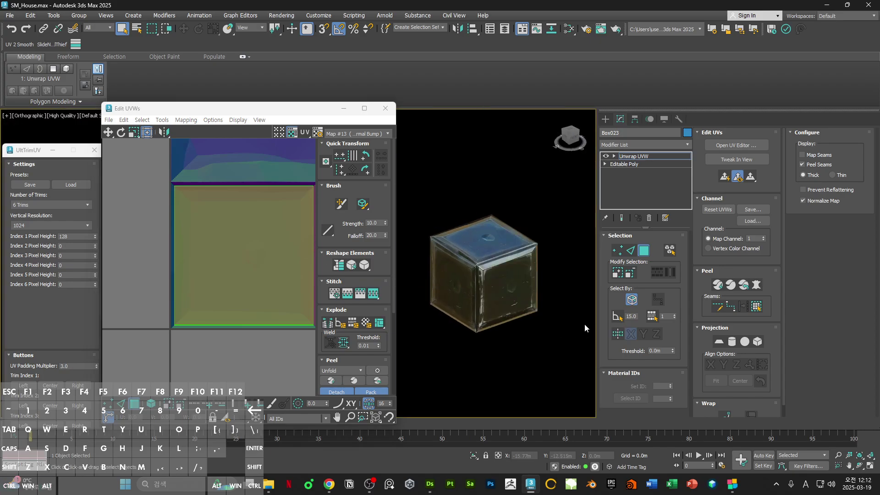
key("alt+q")
key("w")
middle_click_drag(453, 276, 448, 303)
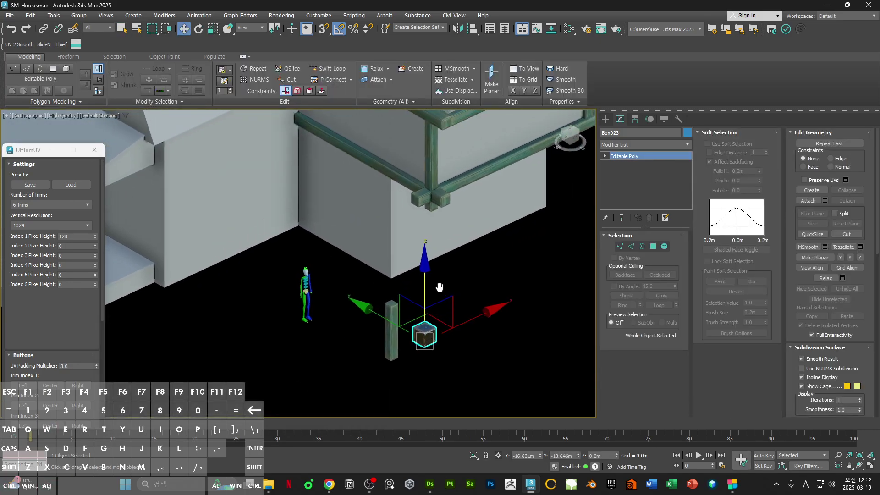
Step: Center the metal cube's pivot on the object using Affect Pivot Only
left_click(635, 119)
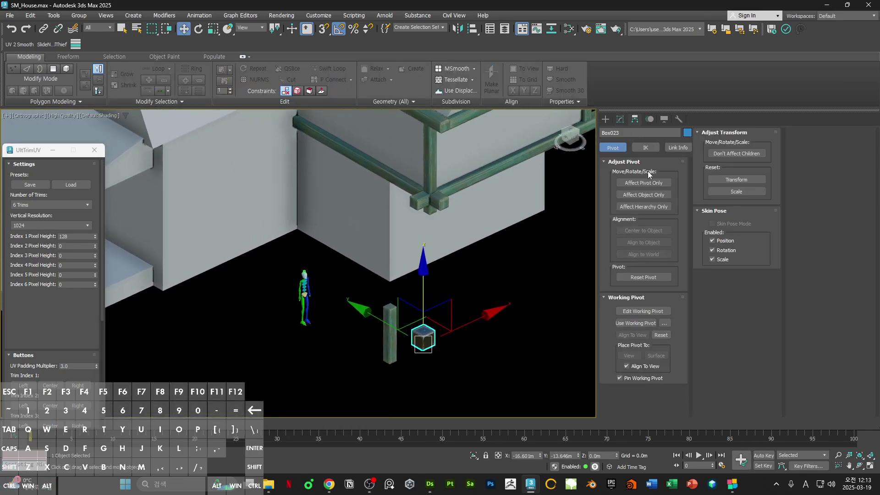
left_click(643, 182)
middle_click_drag(490, 293, 550, 219)
scroll(513, 213, "up", 5)
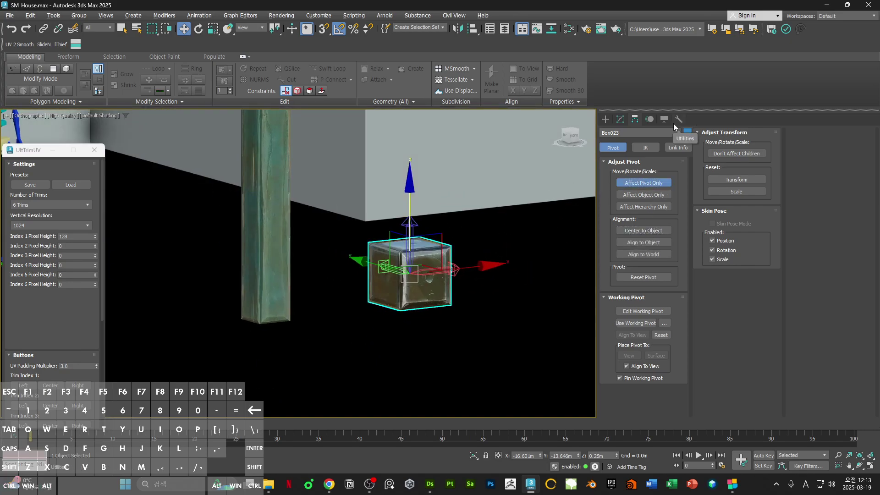
left_click(643, 182)
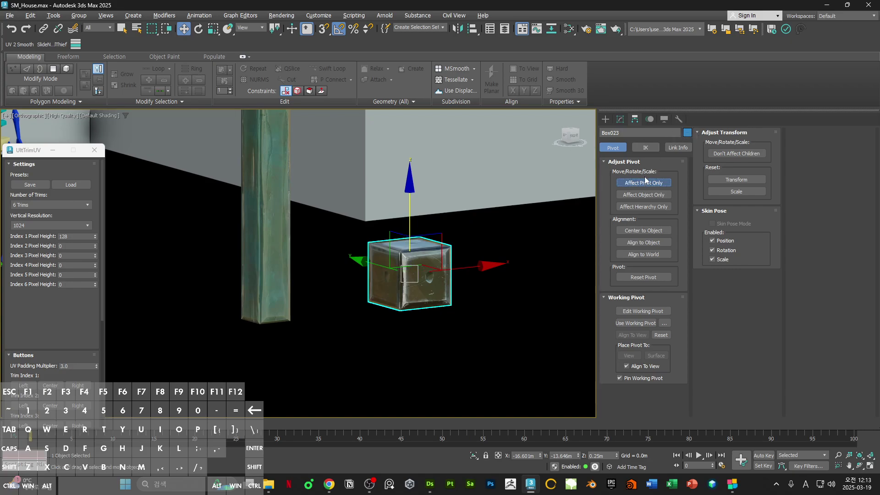
Step: Apply Reset XForm to the metal cube and convert it back to Editable Poly
left_click(679, 119)
left_click(646, 282)
right_click(445, 236)
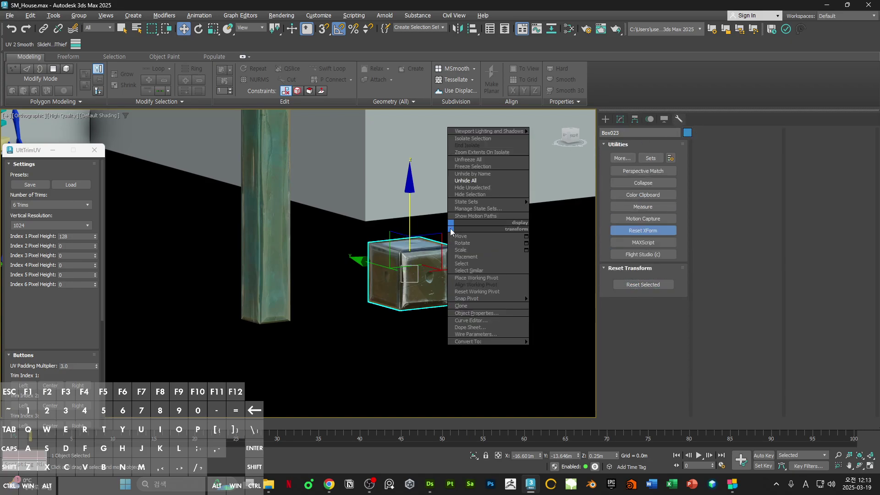
left_click(550, 348)
Step: Copy the metal cube straight up to a height of about 4.03 m, level with the lower beam corner
middle_click_drag(344, 160, 344, 204, "ctrl+alt")
middle_click_drag(344, 203, 421, 298)
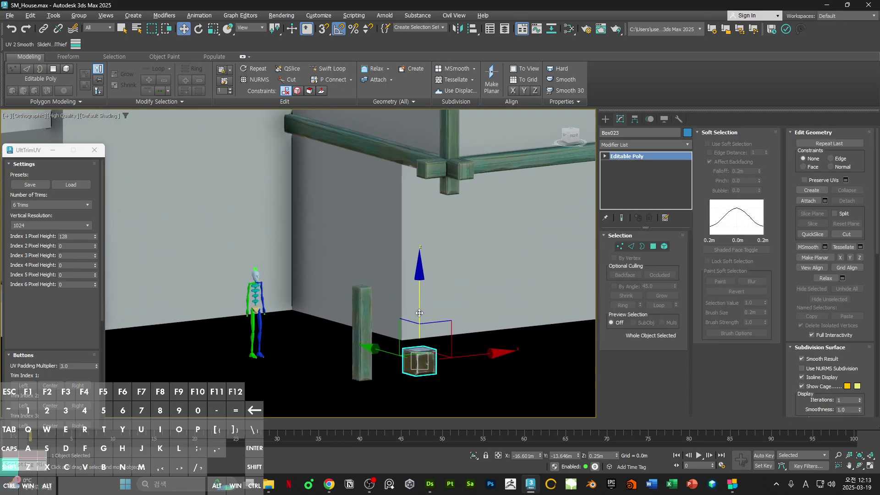
left_click_drag(419, 317, 426, 140, "shift")
key("Return")
middle_click_drag(468, 169, 448, 252)
Step: Align the copied cube to beam Box017 on Y and Z position only, pivot point to pivot point
left_click(432, 185)
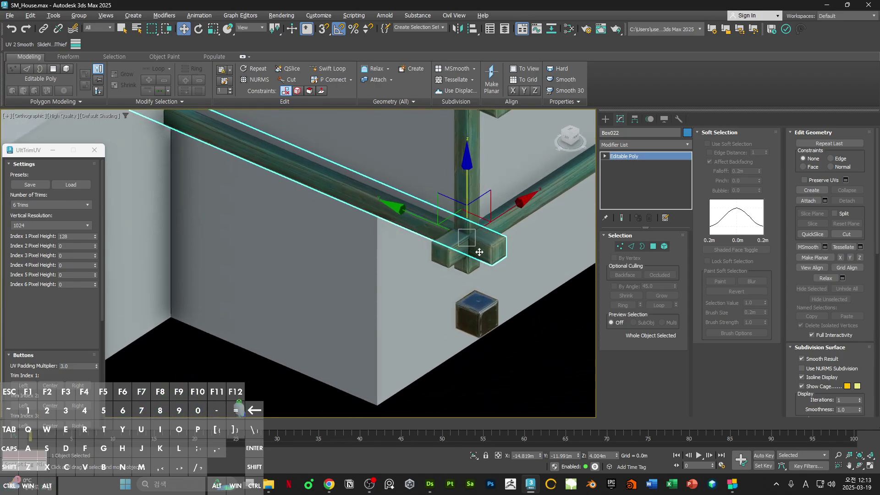
left_click(468, 212)
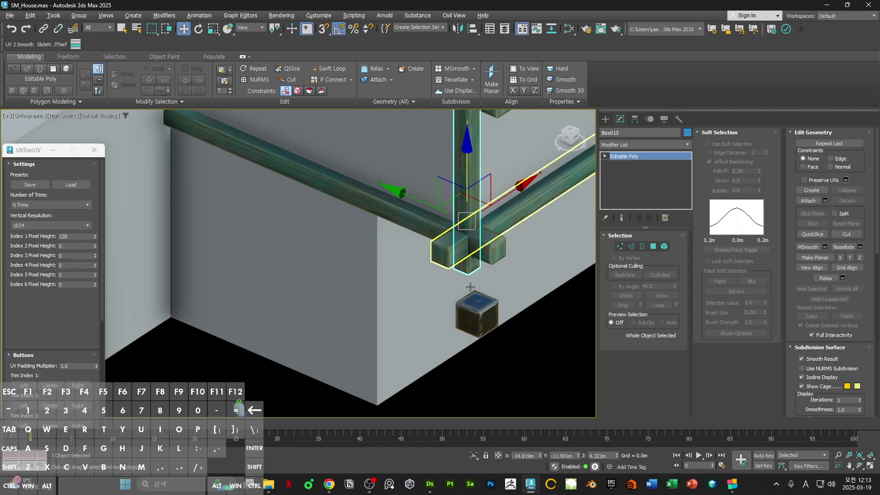
left_click(473, 319)
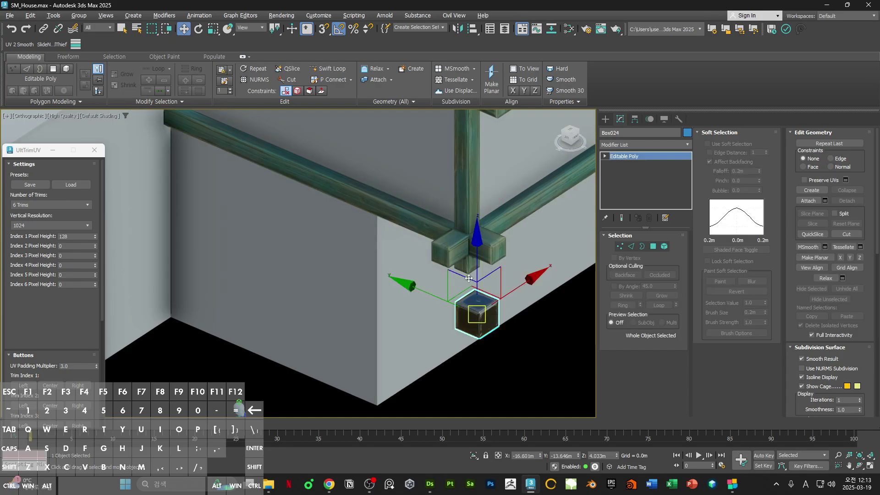
left_click(472, 29)
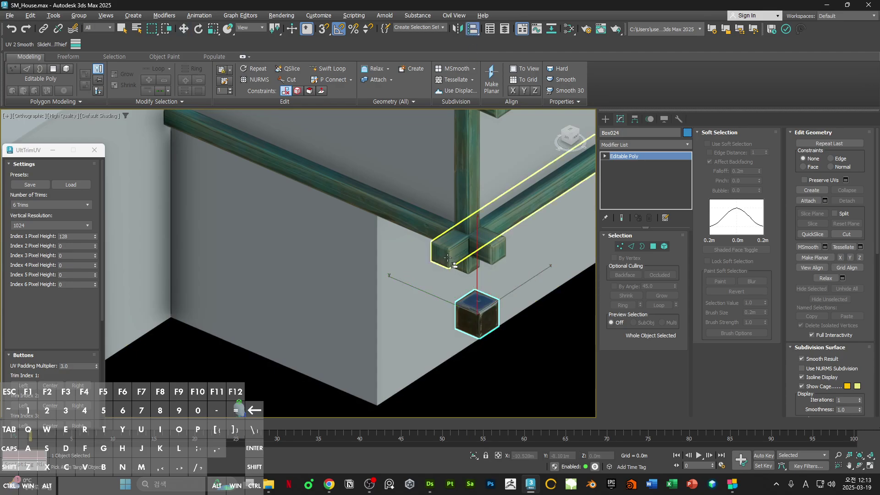
left_click(453, 260)
left_click_drag(428, 152, 329, 182)
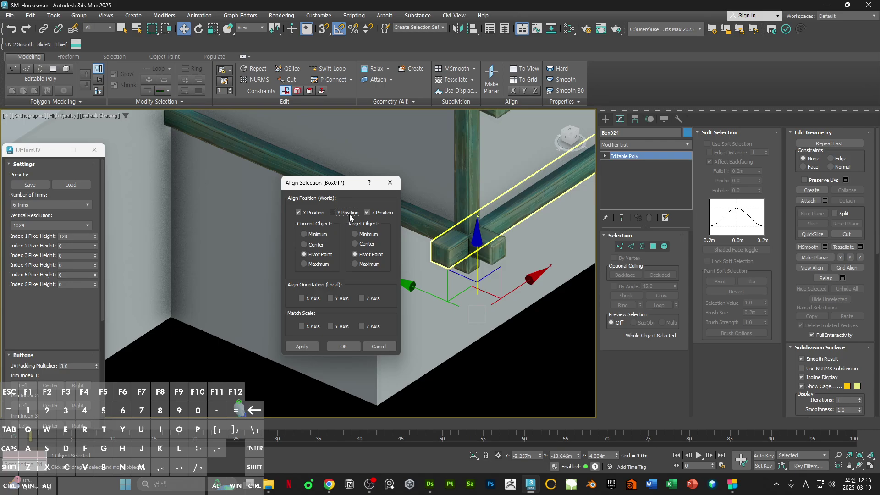
left_click(303, 214)
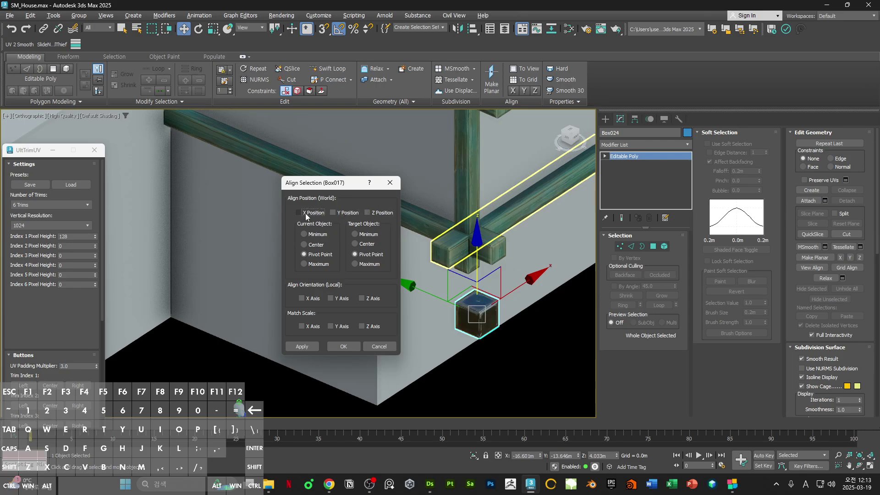
left_click(345, 214)
left_click(380, 214)
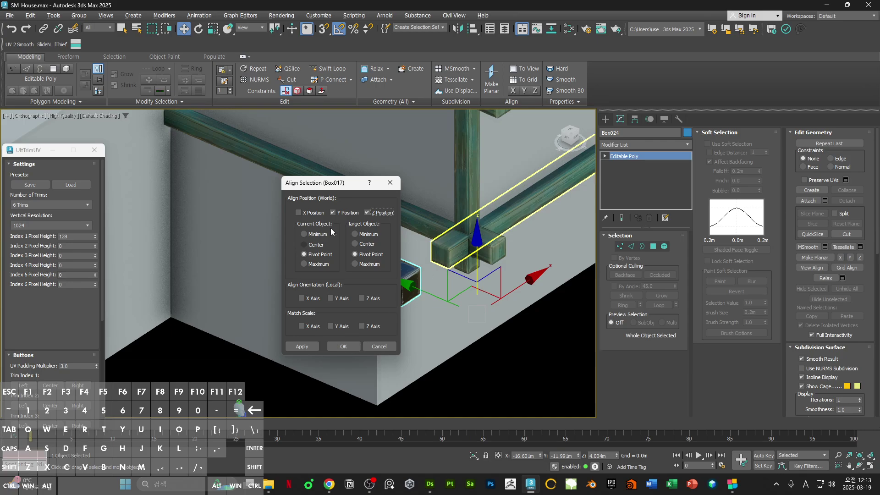
left_click(340, 344)
Step: Align the copied cube to beam Box022 on X position only, pivot point to pivot point
mouse_move(509, 249)
middle_mouse_down("alt")
mouse_move(455, 274)
mouse_move(527, 246)
mouse_move(390, 255)
mouse_move(415, 247)
middle_mouse_up("alt")
key("F3")
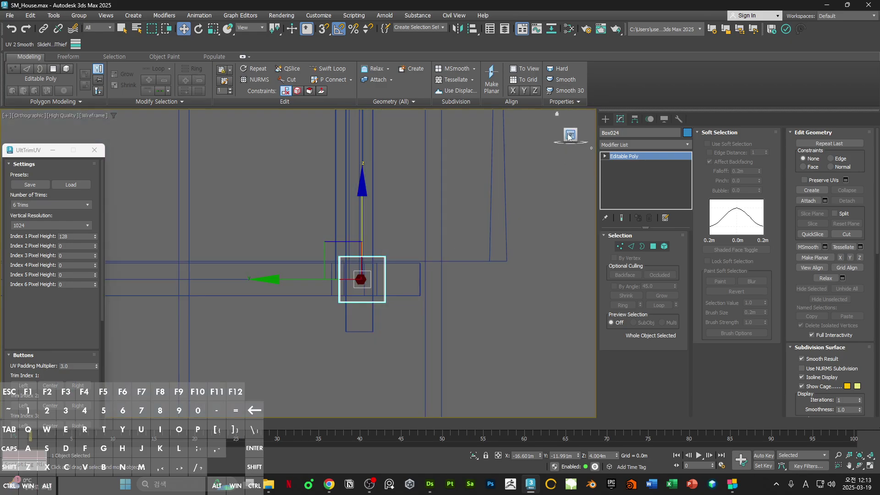
mouse_move(403, 294)
middle_mouse_down("alt")
mouse_move(361, 338)
mouse_move(349, 300)
mouse_move(422, 291)
middle_mouse_up("alt")
key("F3")
key("alt+a")
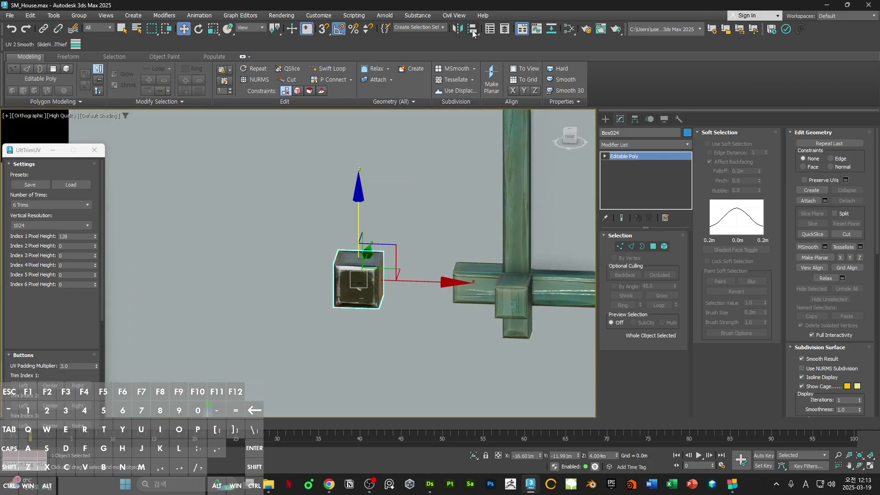
left_click(513, 302)
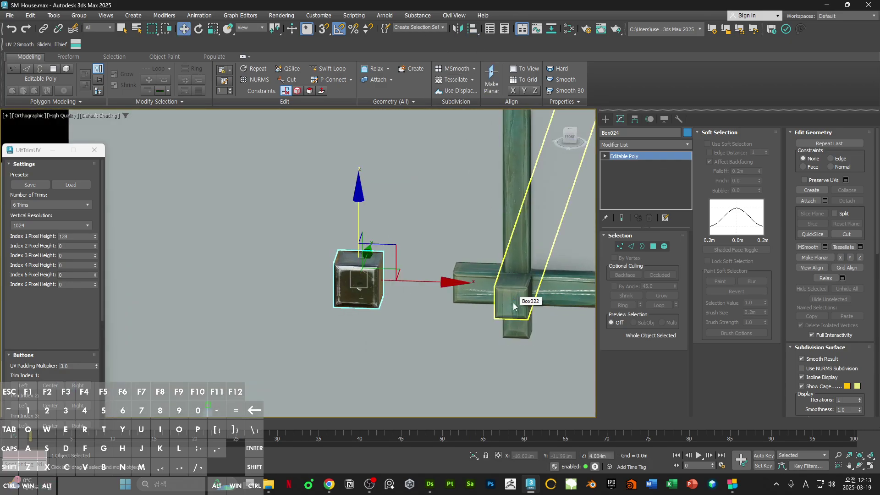
left_click(316, 216)
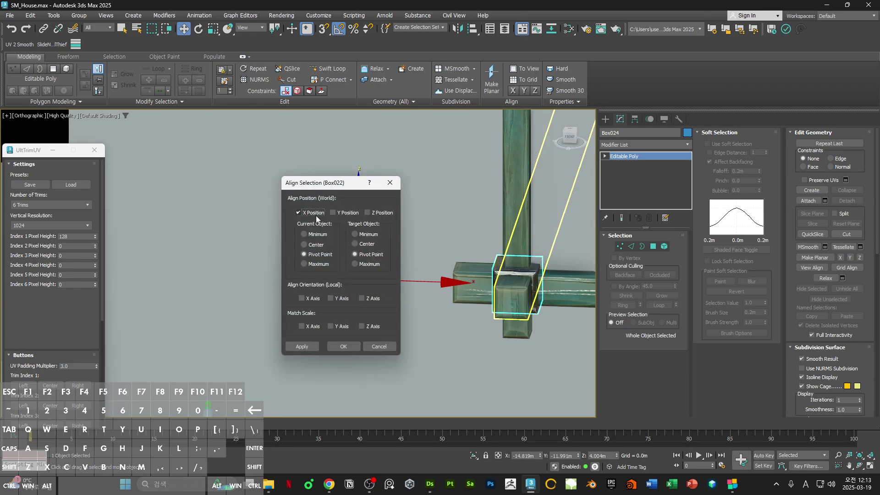
key("Return")
Step: Scale up all eight vertices of the copied cube uniformly so it encases the beam joint
middle_click_drag(316, 215, 374, 215)
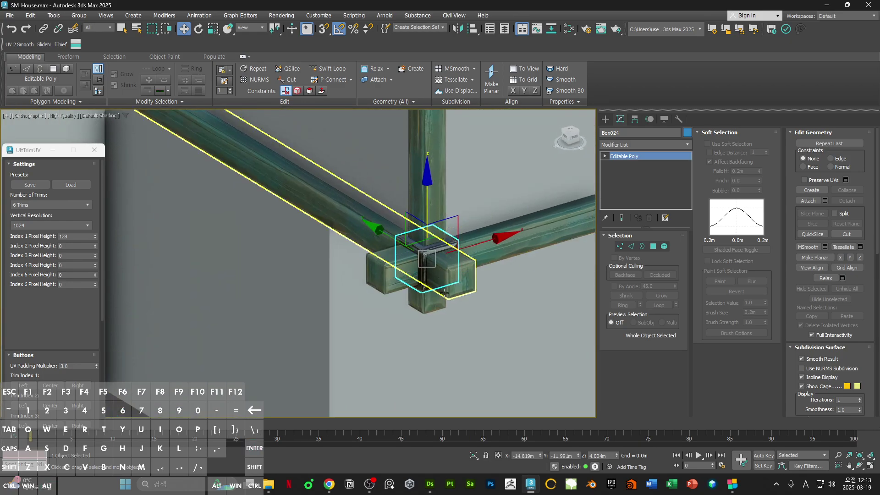
key("1")
key("ctrl+a")
key("r")
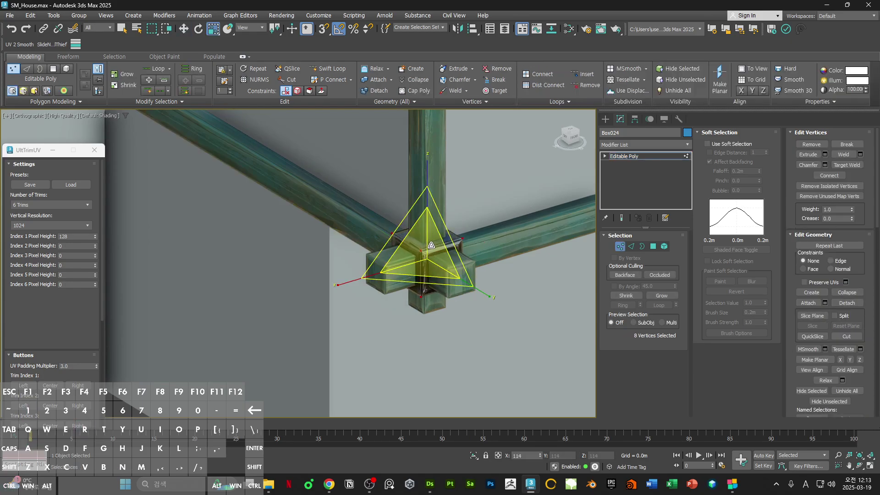
middle_click_drag(433, 234, 450, 314, "alt")
key("1")
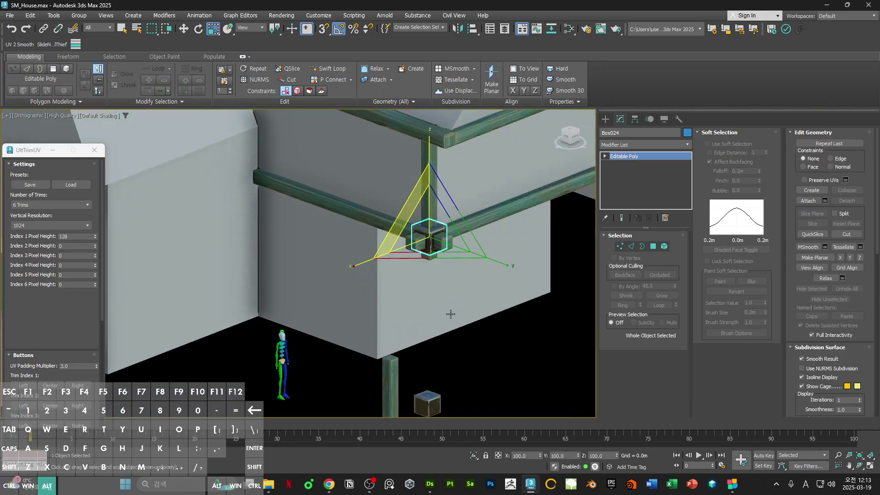
left_click(450, 315)
scroll(431, 223, "up", 5)
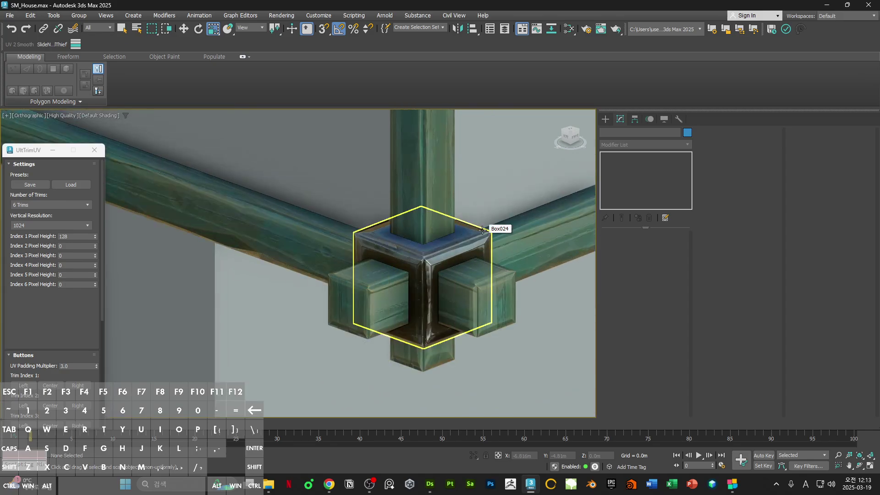
Step: Copy the joint cube about 0.9 m outward along the Y axis, in front of the protruding beam end
left_click(448, 254)
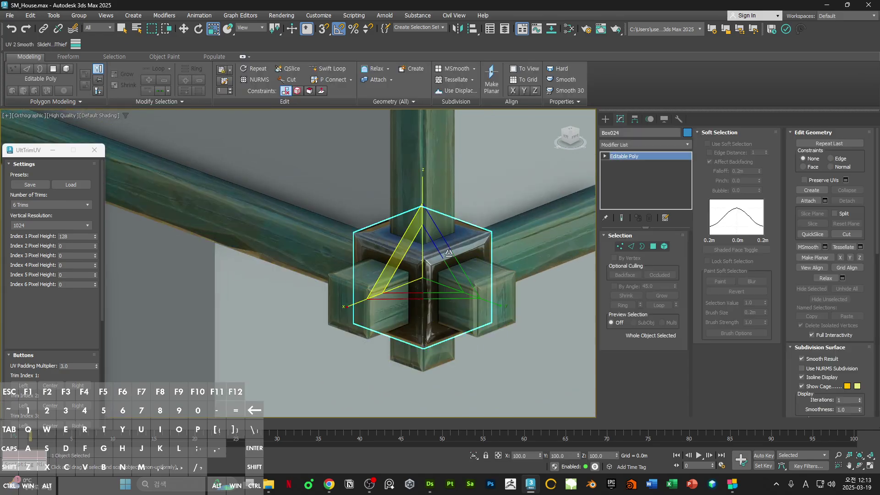
key("w")
middle_click_drag(447, 254, 451, 280, "alt")
left_click(508, 296)
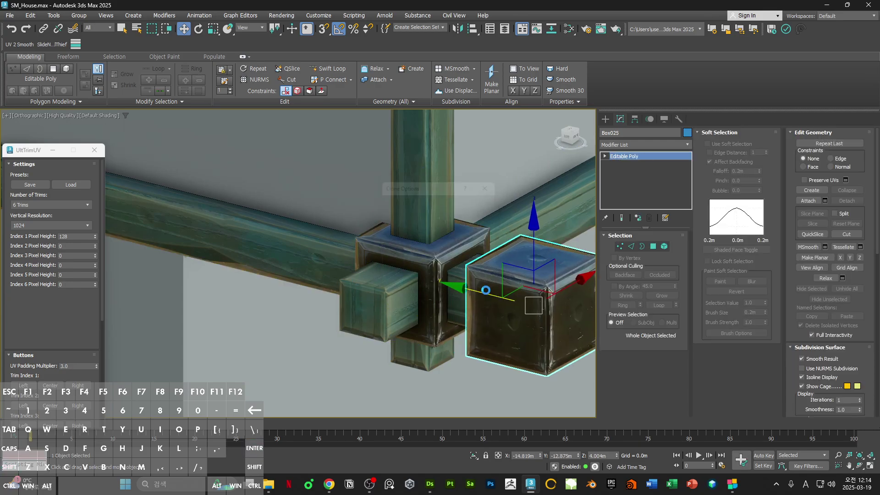
middle_click_drag(509, 296, 394, 272, "alt")
Step: Delete the new cube's face toward the joint and scale down its five remaining polygons
key("4")
left_click(434, 287)
key("Delete")
key("ctrl+a")
key("r")
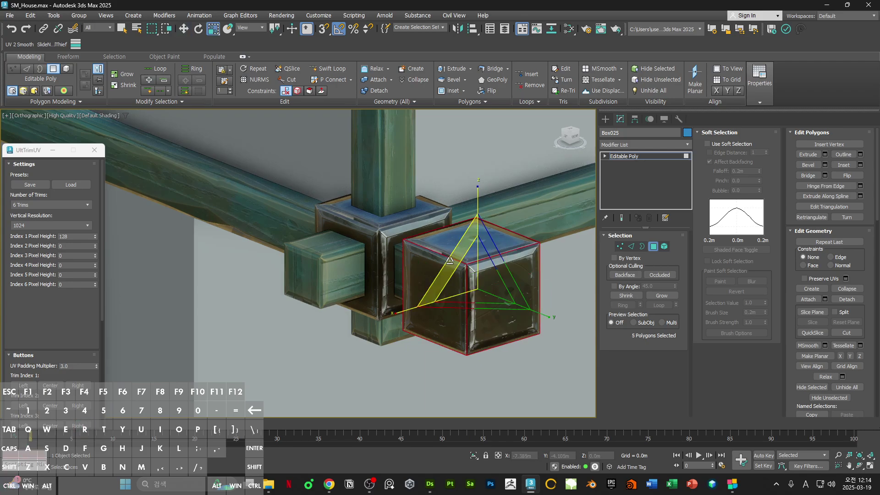
left_click_drag(447, 266, 419, 274)
Step: Move the smaller cube's outer face inward along Y to turn it into a thinner metal collar
left_click(498, 308)
key("w")
middle_click_drag(419, 274, 373, 289, "alt")
scroll(422, 282, "up", 2)
key("4")
scroll(363, 275, "up", 4)
scroll(433, 277, "down", 4)
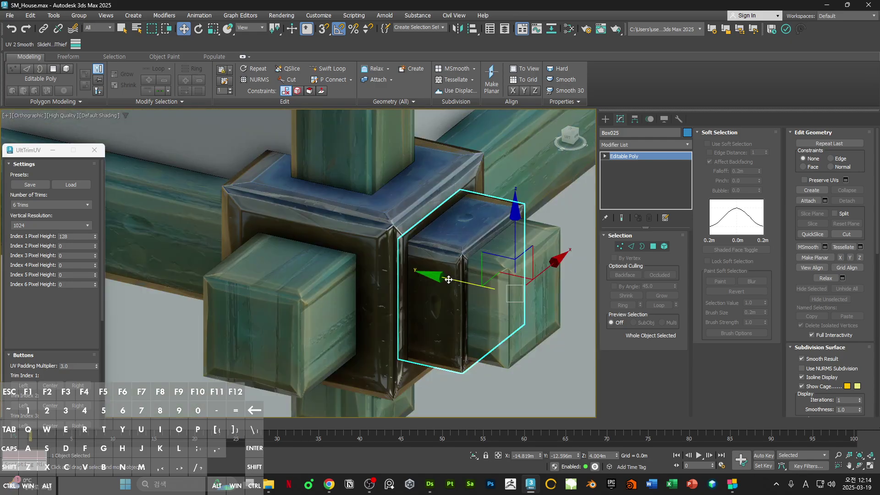
Step: Vertex-snap the collar along Y against the joint cube's outer face and display edged faces
left_click_drag(448, 279, 539, 298)
middle_click_drag(507, 291, 466, 292)
scroll(463, 284, "down", 1)
key("s")
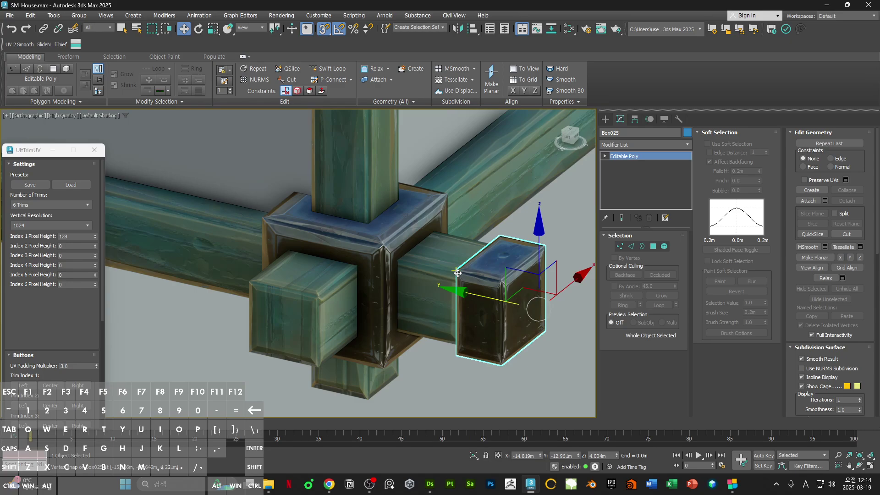
left_click_drag(458, 273, 383, 248)
key("F4")
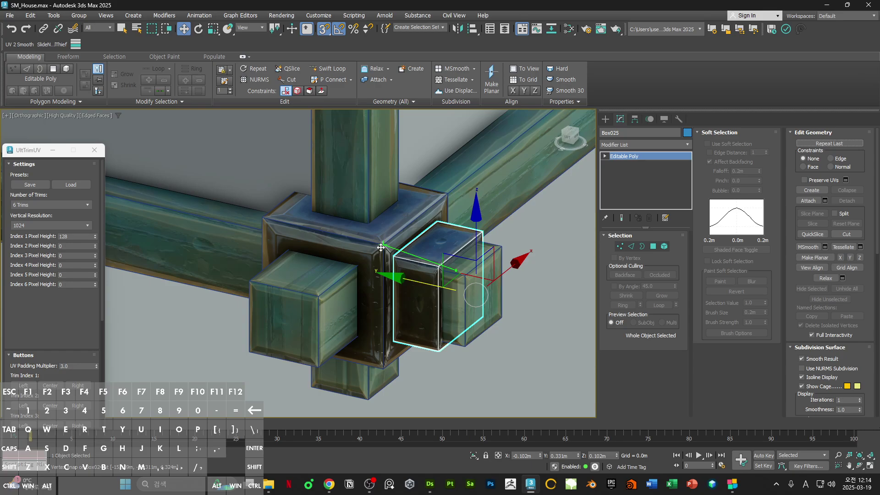
Step: Push the collar's outer face slightly further toward the joint along Y
middle_click_drag(426, 261, 452, 284, "alt")
key("4")
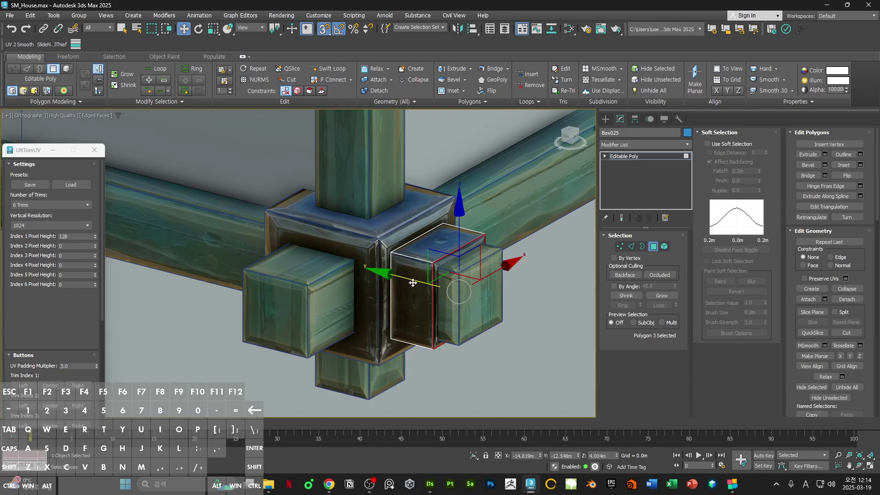
left_click_drag(413, 282, 402, 280)
scroll(425, 268, "down", 8)
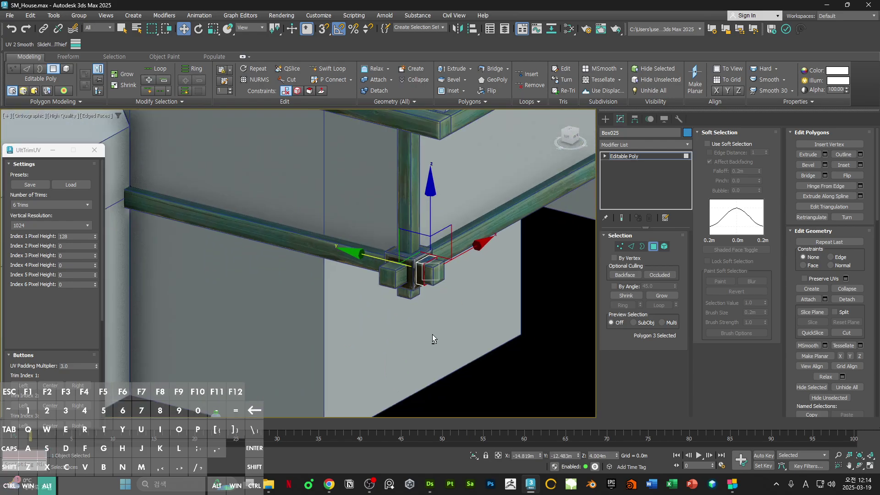
Step: Select all five collar polygons and enlarge them slightly across X and Z around the beam end
middle_click_drag(434, 339, 429, 295, "alt")
scroll(430, 279, "up", 8)
key("ctrl+Page_Up")
key("r")
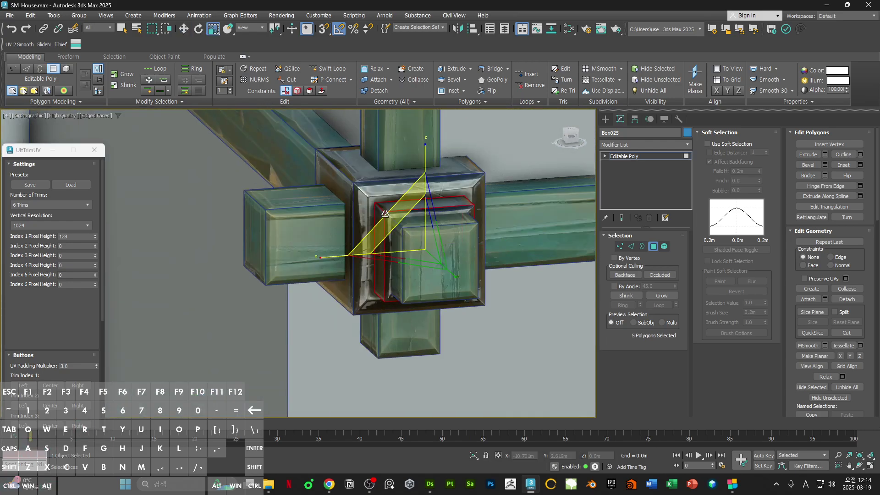
left_click_drag(385, 214, 384, 209)
scroll(386, 212, "down", 3)
middle_click_drag(386, 212, 414, 251, "alt")
scroll(418, 232, "up", 5)
key("4")
scroll(418, 232, "down", 5)
scroll(406, 224, "up", 5)
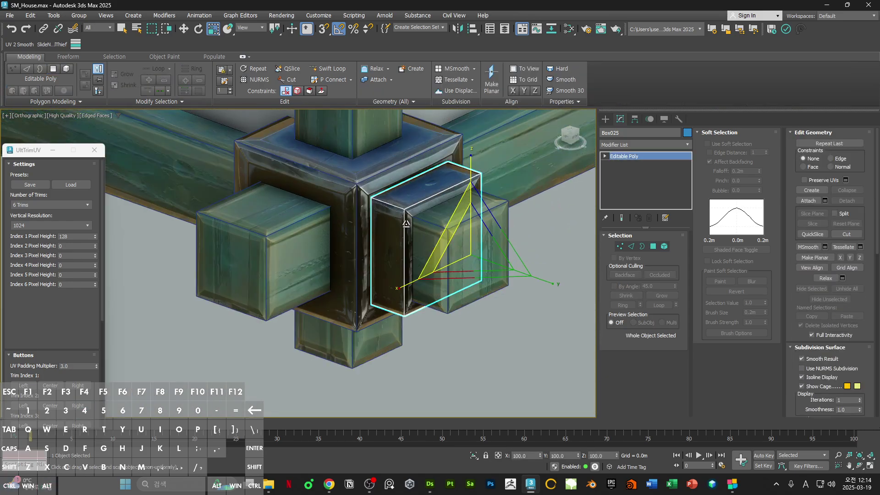
Step: Add an Unwrap UVW modifier to the collar, turn off the map seams display and bring up its UV layout for editing
left_click(620, 144)
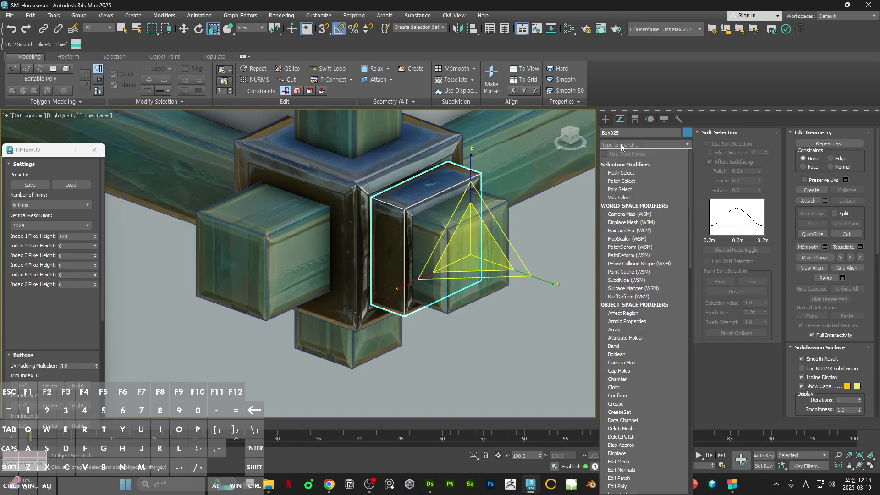
type("un")
key("Return")
left_click(804, 156)
left_click(742, 145)
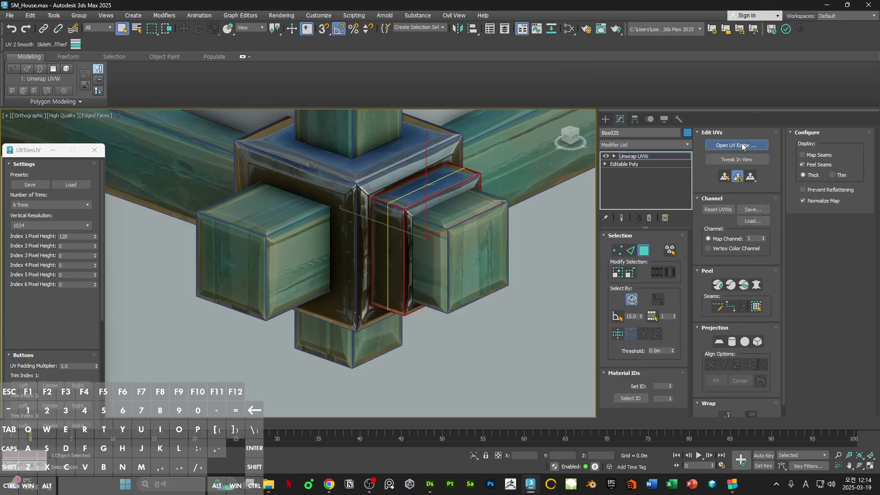
middle_click_drag(440, 221, 539, 214)
Step: Select all the collar's polygons and show the Map #13 normal bump texture behind their UVs
left_click(500, 191)
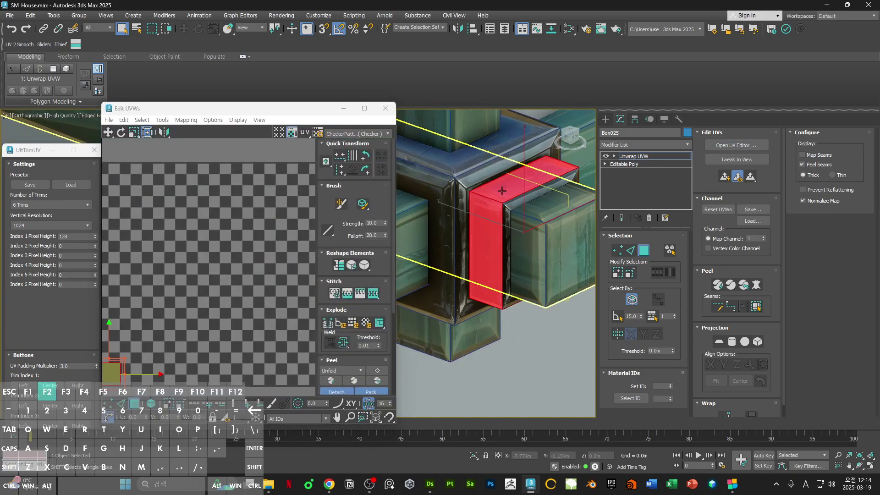
middle_click_drag(499, 191, 549, 265, "alt")
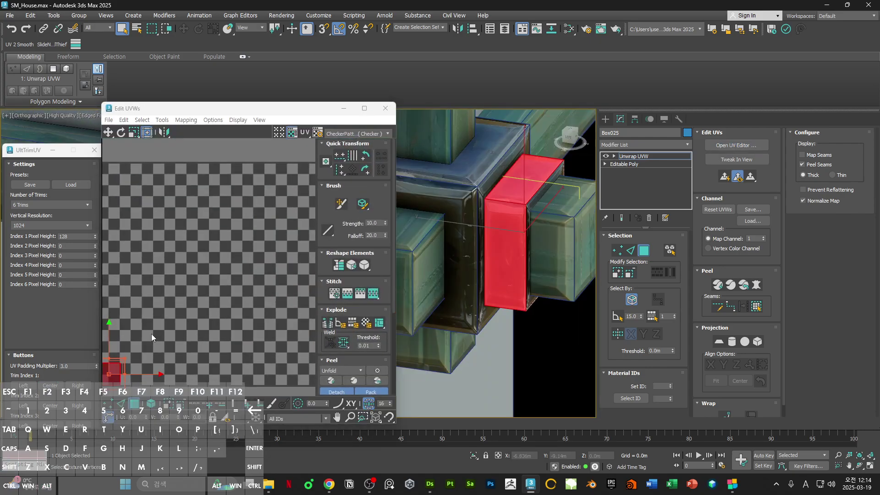
middle_click_drag(151, 334, 226, 250)
left_click(350, 134)
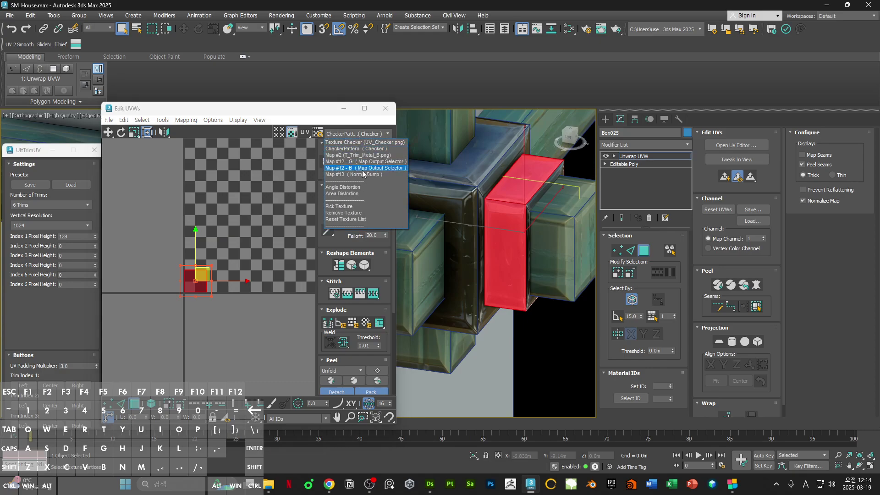
left_click(354, 169)
scroll(216, 296, "up", 3)
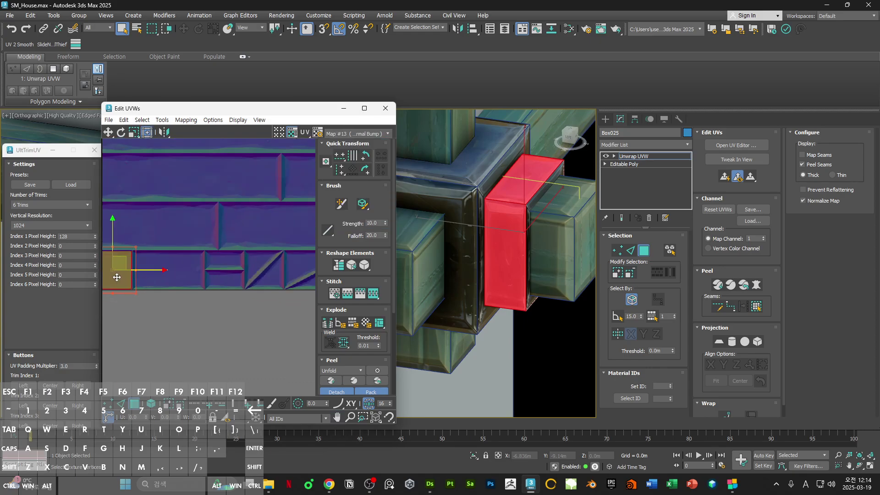
Step: Move the collar's UVs onto the H-shaped panel in the lowest trim row and squash them into its upper half
middle_click_drag(118, 275, 226, 277)
scroll(227, 271, "up", 3)
left_click_drag(228, 272, 230, 275)
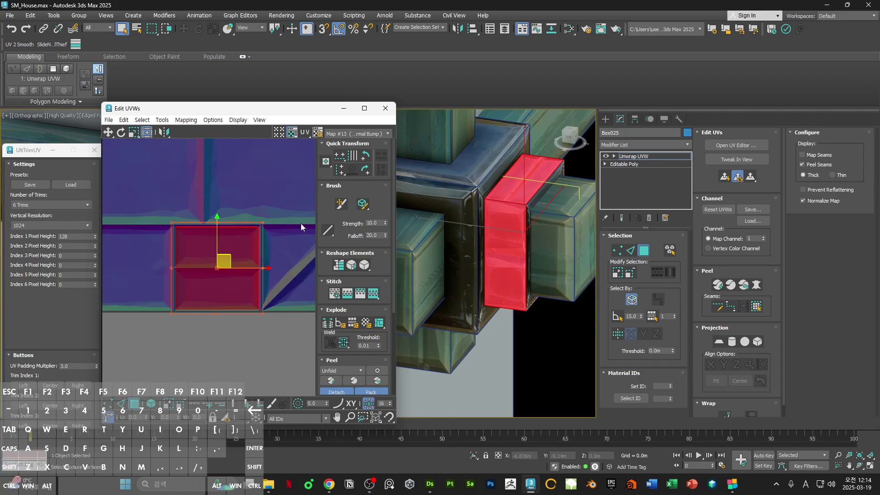
key("F2")
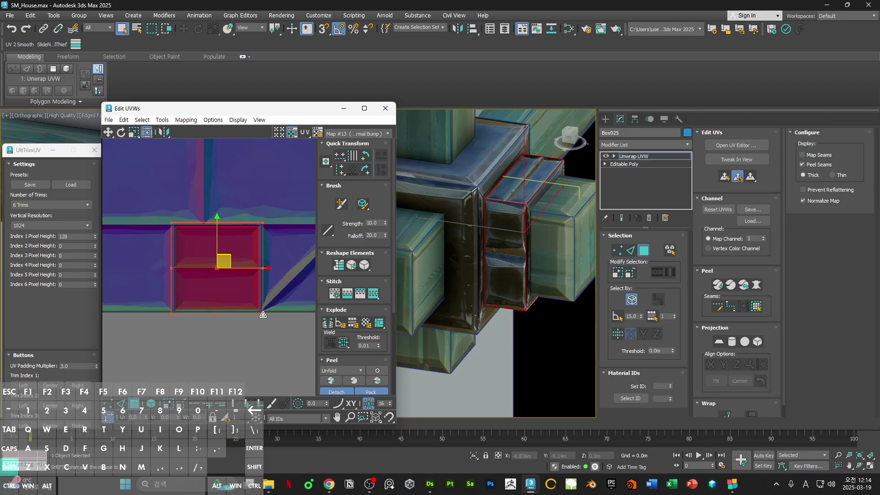
left_click_drag(263, 315, 258, 271)
Step: Rotate the UVs of the collar's top face by -90° and refit them to the panel's upper half
left_click(525, 179)
middle_click_drag(524, 181, 497, 266, "alt")
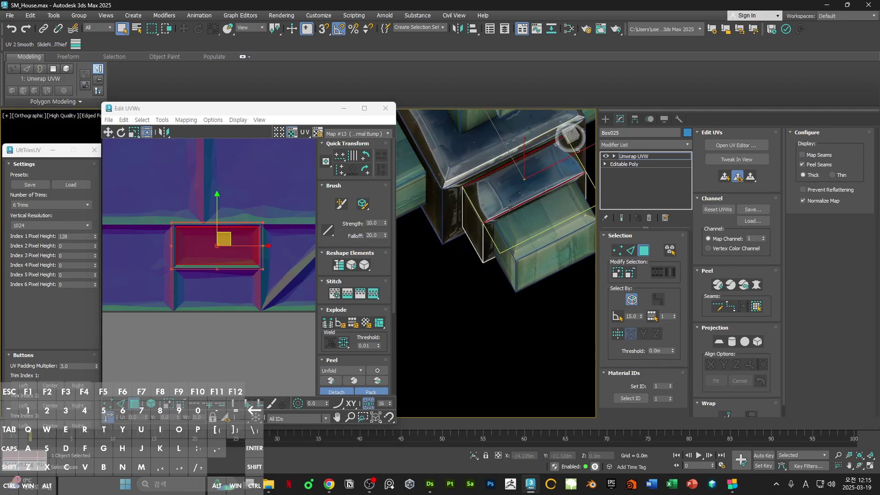
scroll(491, 274, "up", 5)
middle_click_drag(510, 218, 489, 234)
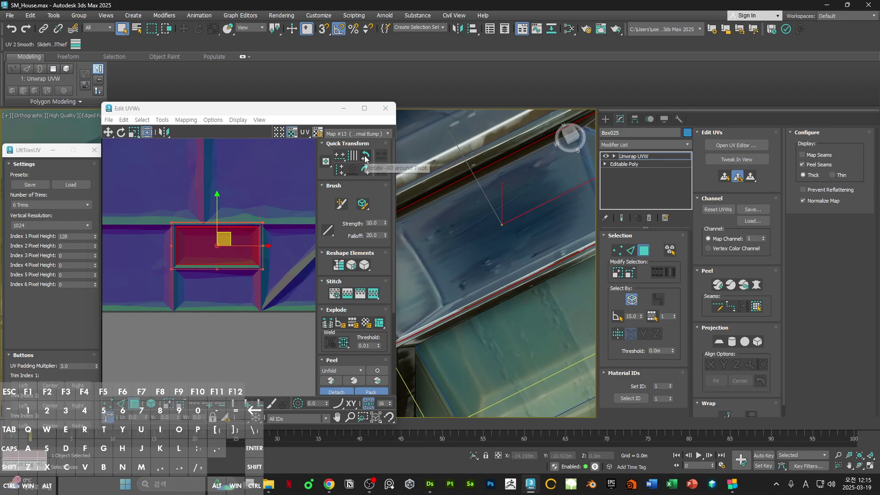
left_click(366, 158)
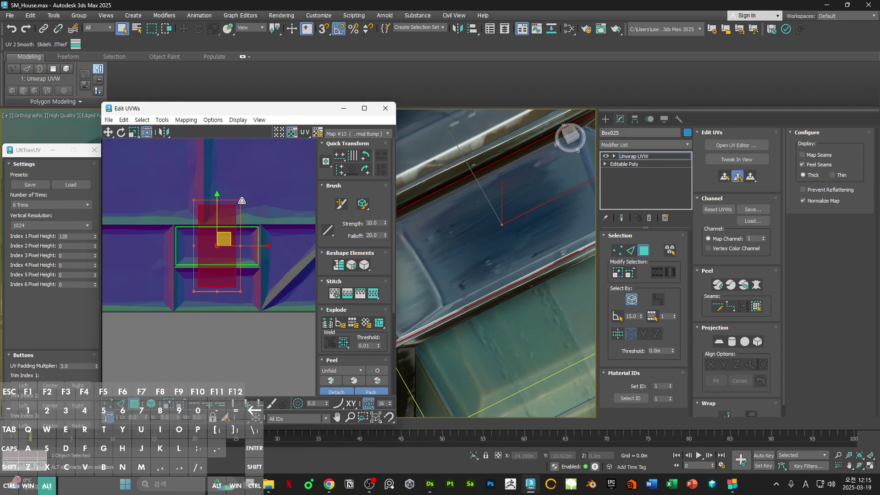
key("ctrl+z")
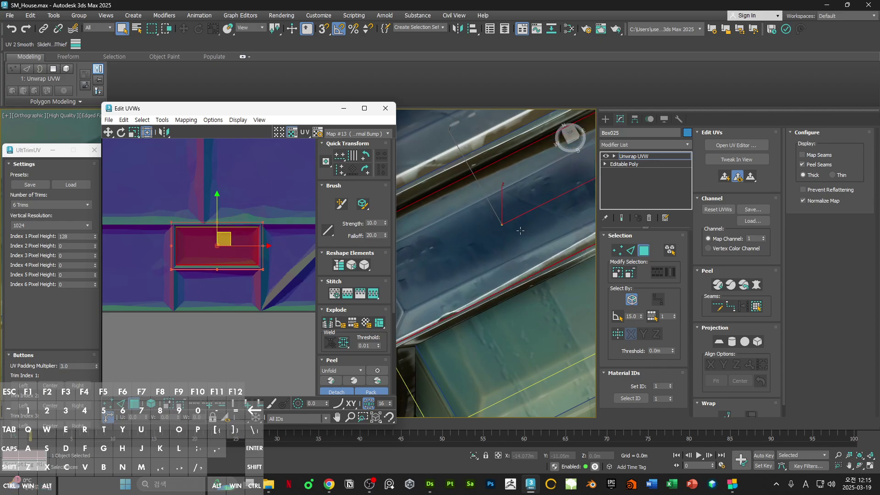
Step: Select the collar's narrow vertical side face and refit its UVs to the panel's upper half
middle_click_drag(504, 238, 518, 297, "alt")
left_click(535, 292)
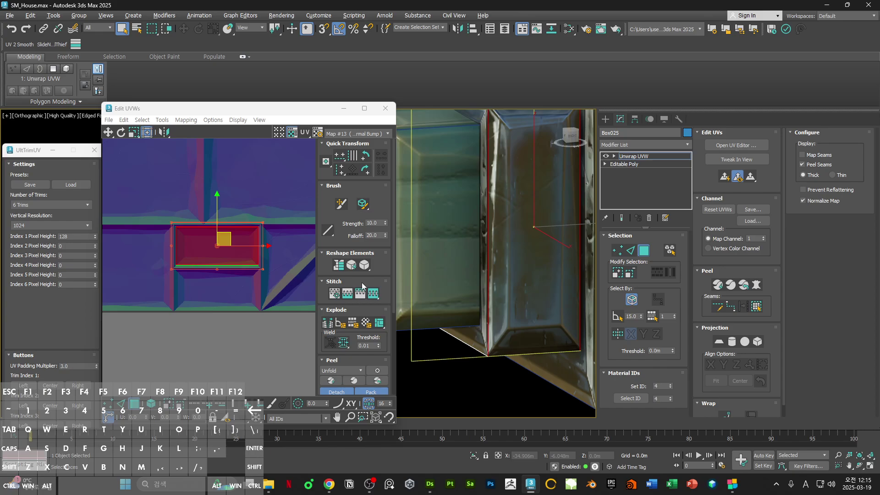
left_click(363, 265)
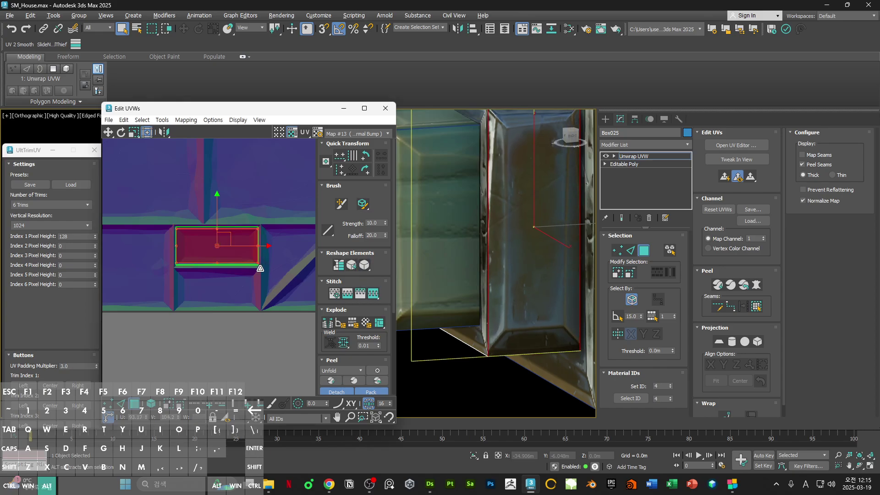
Step: Rotate the UVs of the collar's bottom face by 90°, scale them to the same metal panel and clear the selection
middle_click_drag(523, 256, 477, 250, "alt")
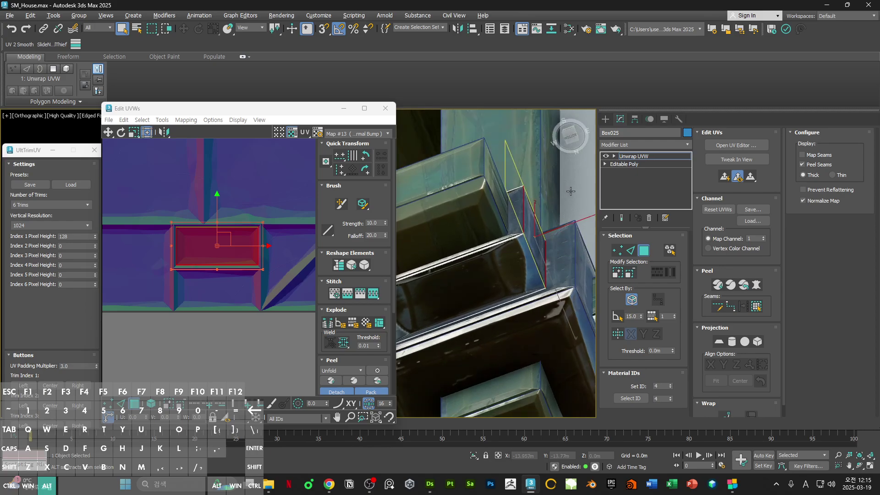
left_click(475, 248)
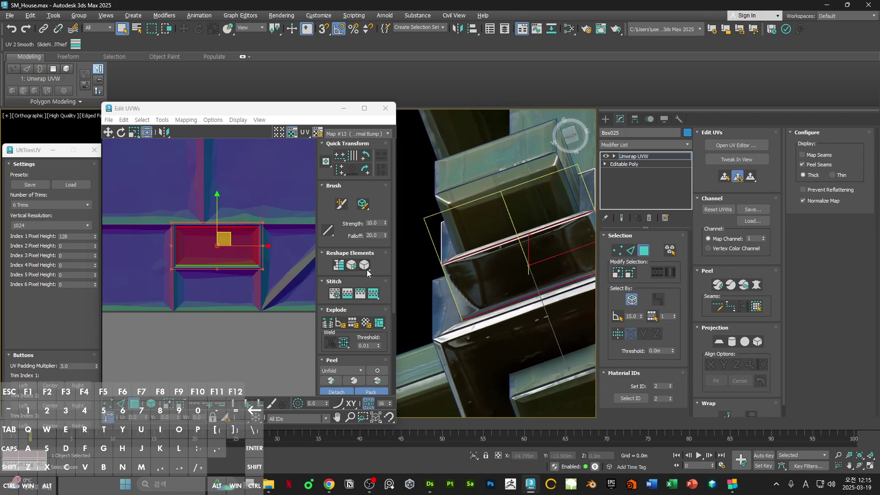
left_click(365, 170)
scroll(262, 249, "up", 1)
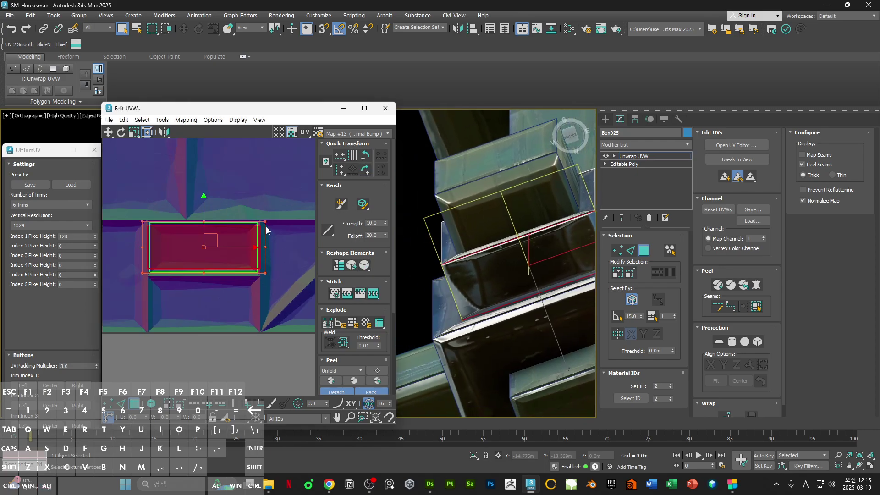
left_click_drag(265, 229, 259, 217)
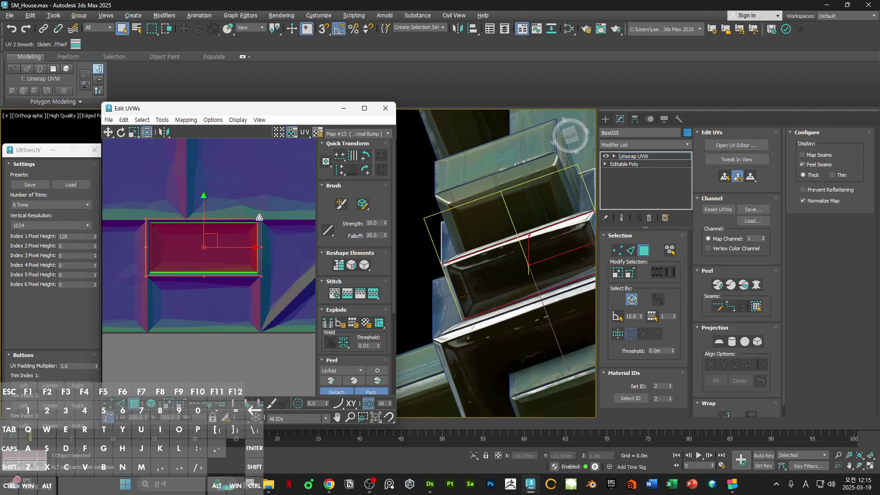
key("ctrl+d")
Step: Convert the unwrapped collar back to an Editable Poly
middle_click_drag(495, 238, 458, 290, "alt")
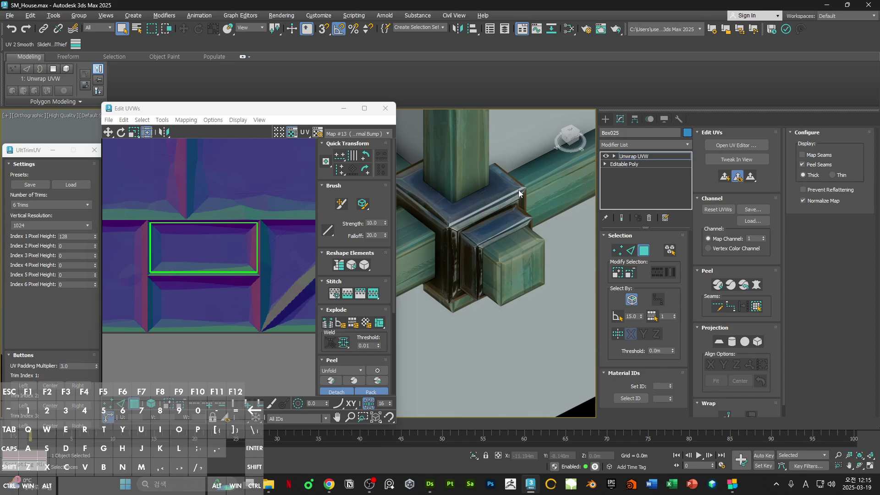
right_click(484, 225)
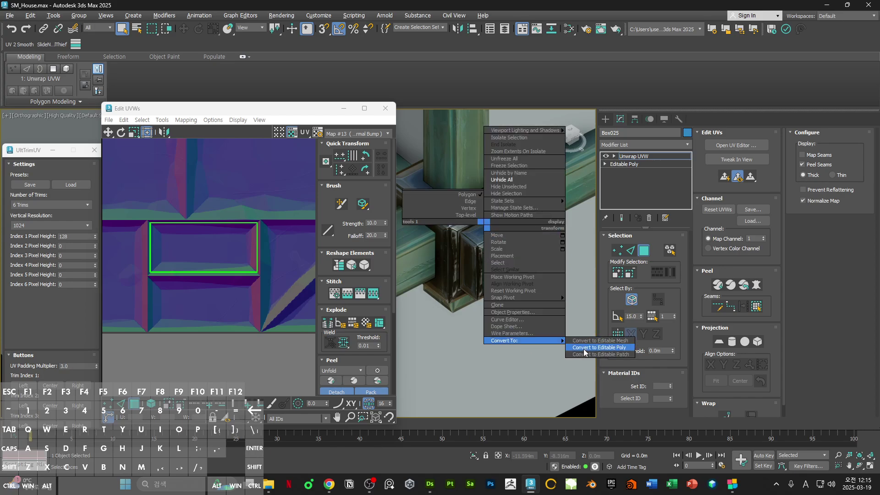
left_click(584, 348)
Step: Align only the collar's pivot to the joint cube's pivot point in X and Y position
middle_click_drag(504, 284, 471, 266, "alt")
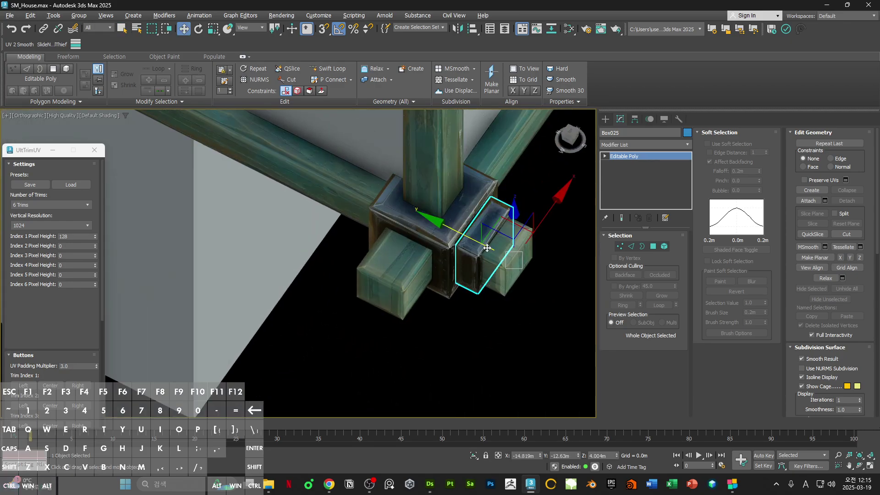
left_click(636, 119)
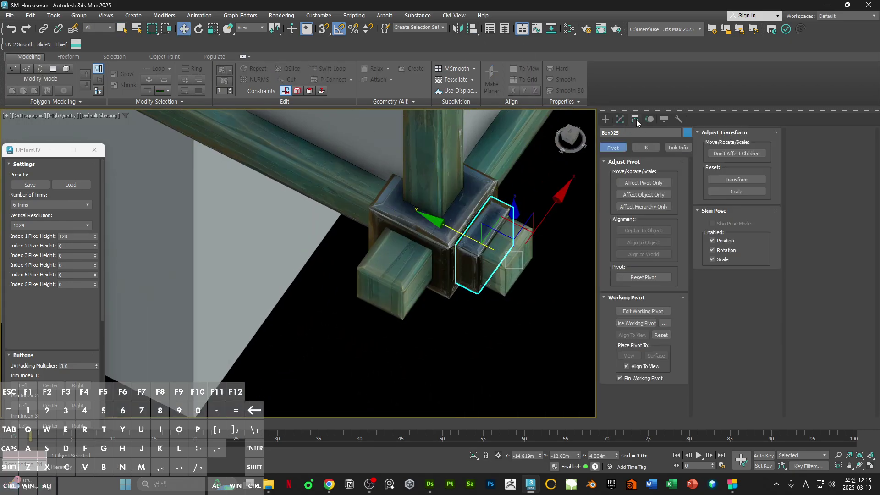
left_click(648, 183)
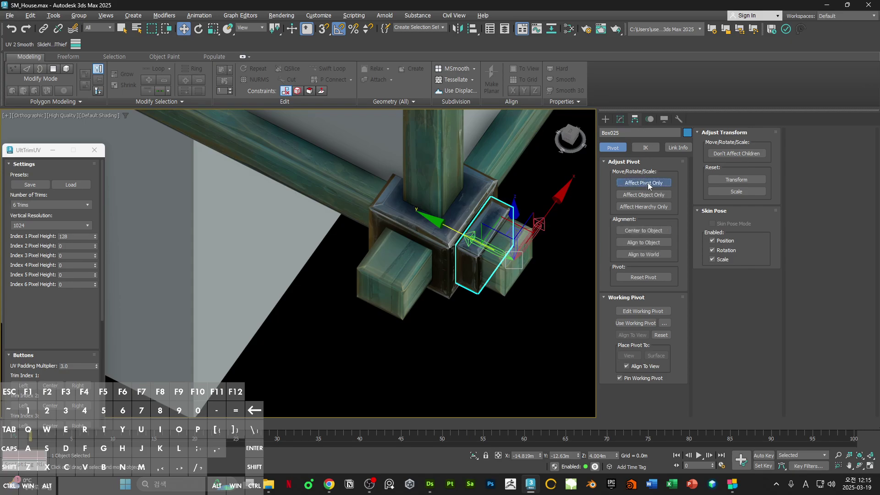
left_click(471, 29)
left_click(445, 238)
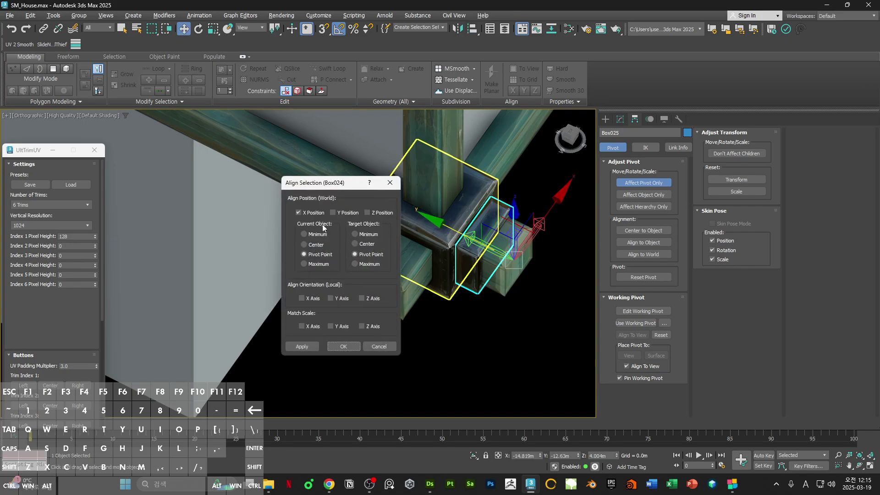
left_click(348, 212)
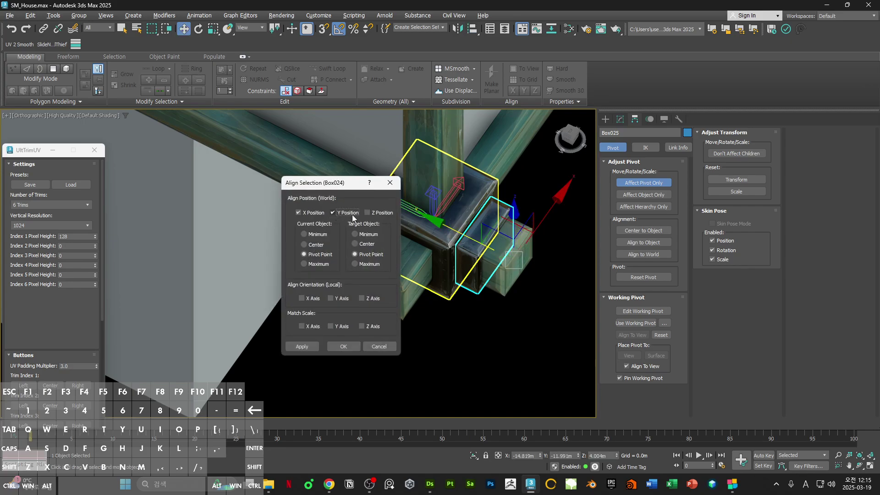
left_click(344, 346)
middle_click_drag(537, 265, 576, 223, "alt")
left_click(646, 185)
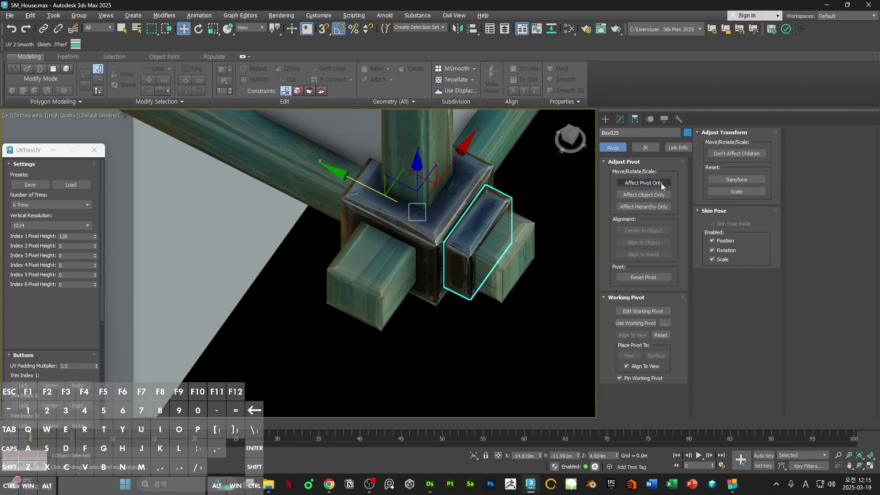
Step: Rotate-clone the collar -90° around Z as a copy onto the neighbouring beam end
middle_click_drag(476, 300, 459, 288, "alt")
key("e")
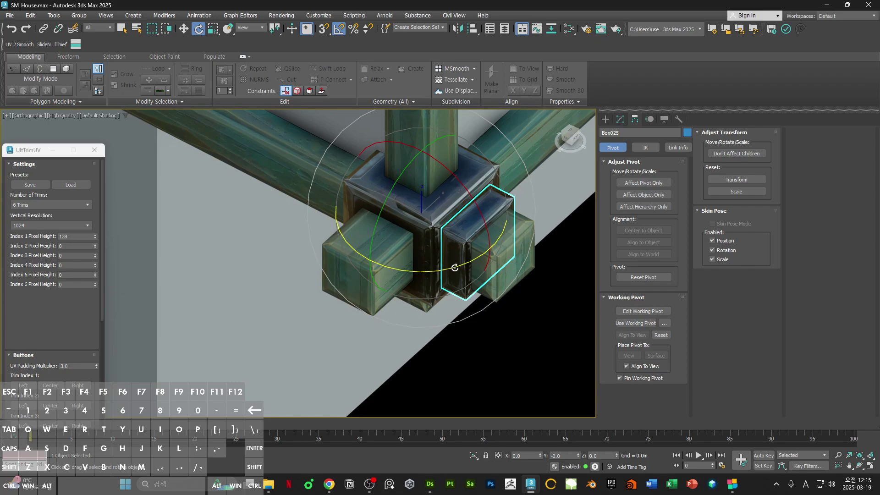
left_click_drag(449, 268, 407, 272, "shift")
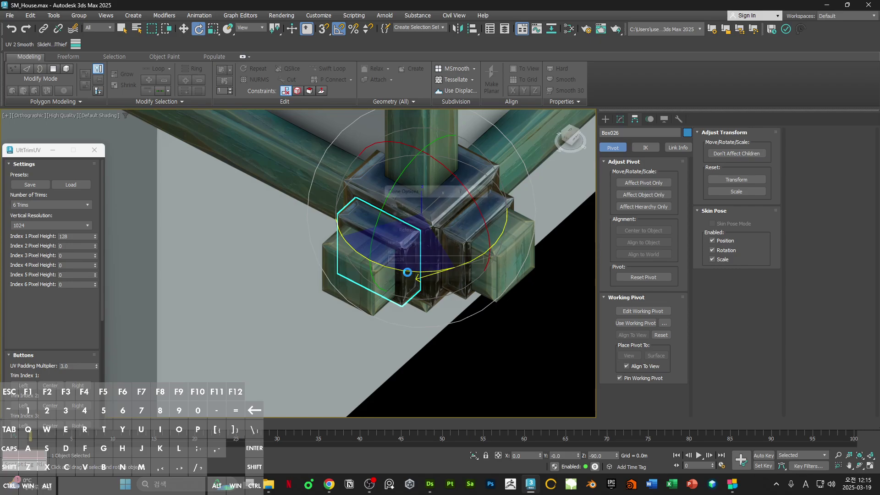
left_click(427, 281)
Step: Rotate-clone the new collar 90° around Y onto the joint's underside, and clone that copy round to the joint's top
middle_click_drag(434, 277, 383, 195, "alt")
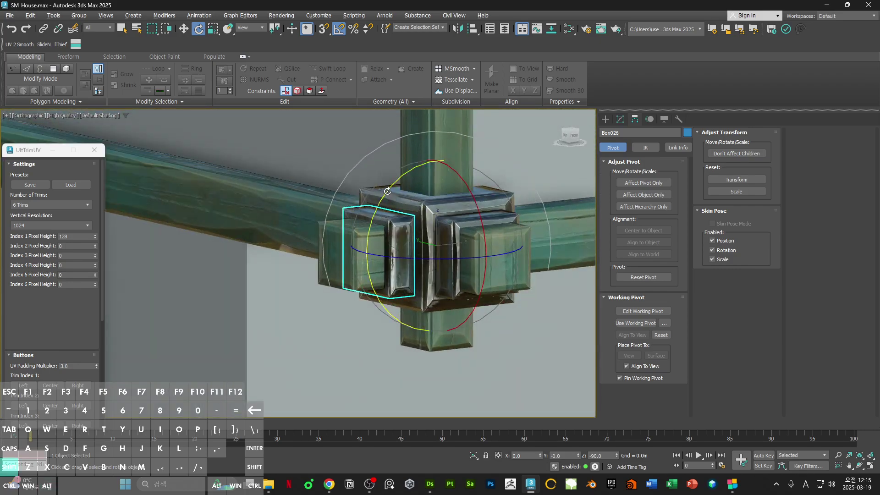
left_click_drag(388, 191, 378, 236, "shift")
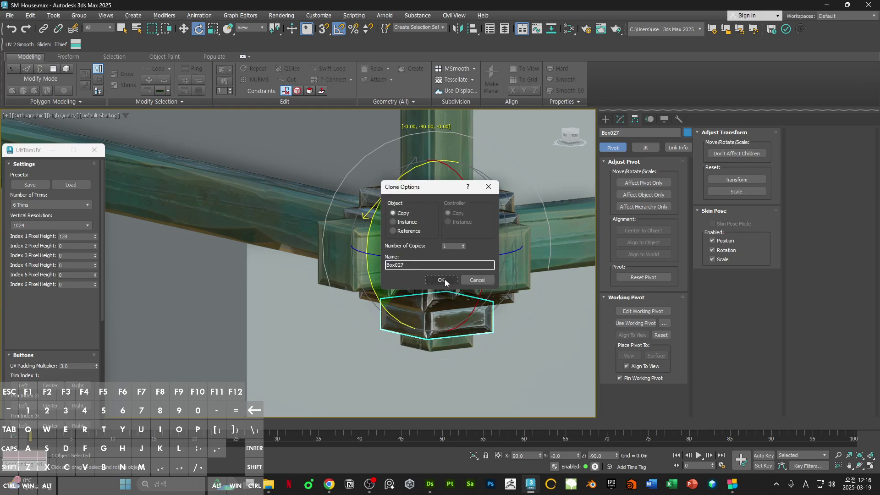
left_click(426, 277)
left_click_drag(383, 306, 356, 228, "shift")
left_click(440, 280)
Step: Inspect the collared joint on the house corner from several distances and angles
scroll(389, 299, "down", 10)
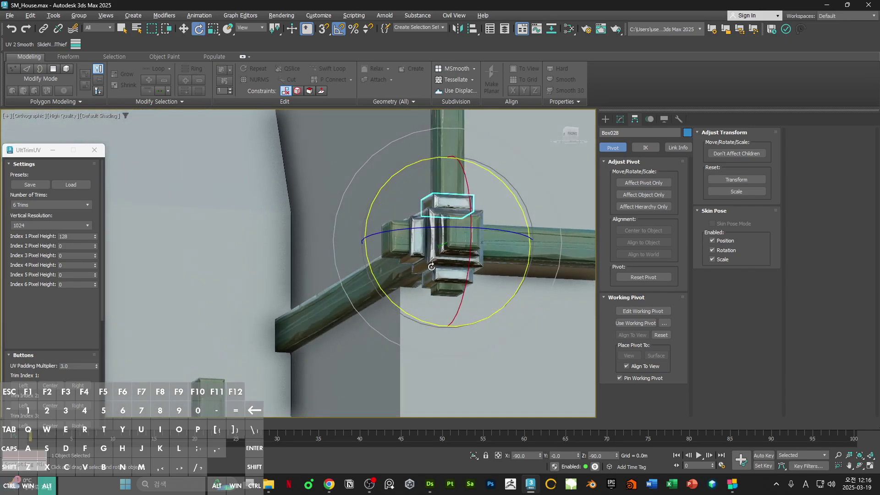
middle_click_drag(390, 299, 534, 348, "alt")
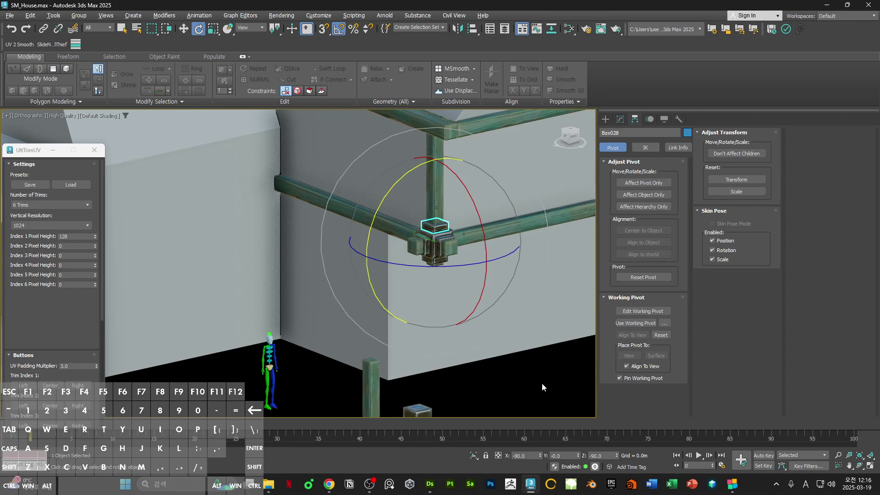
left_click(541, 383)
scroll(453, 253, "up", 7)
left_click(454, 253)
scroll(454, 253, "down", 5)
middle_click_drag(454, 253, 540, 422, "alt")
left_click(545, 409)
scroll(485, 257, "down", 4)
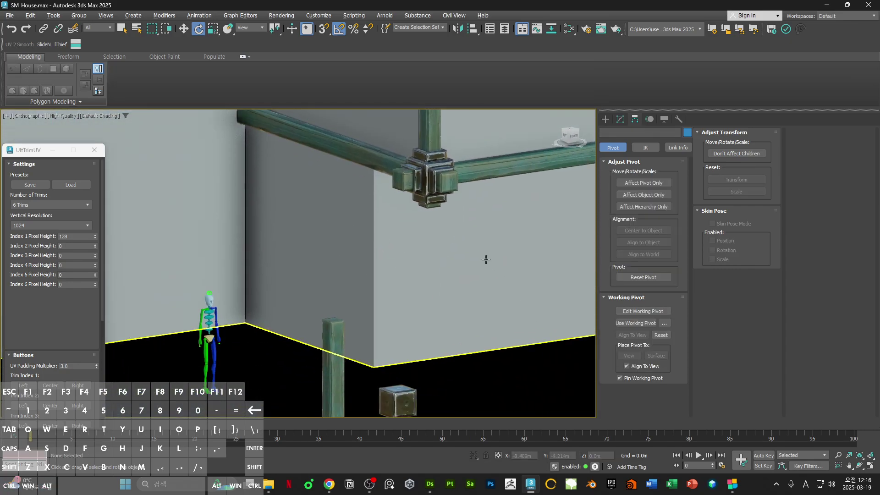
Step: Lower the top collar's upper face along Z to make the collar on the corner joint thinner
scroll(452, 226, "up", 5)
left_click(447, 235)
scroll(448, 235, "up", 3)
key("4")
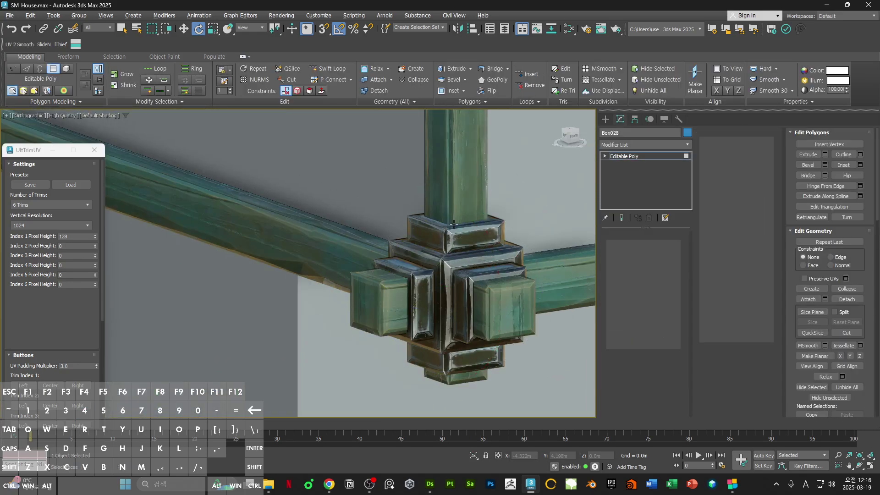
left_click(454, 223)
key("w")
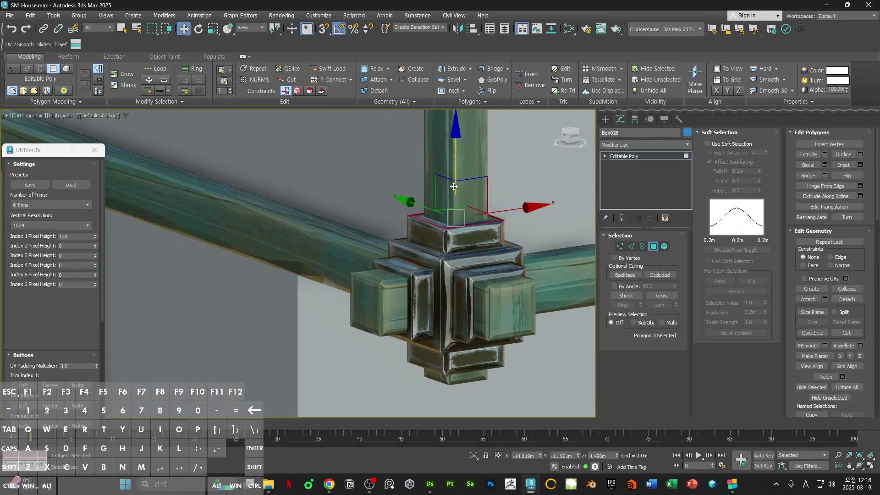
left_click_drag(453, 180, 455, 186)
key("4")
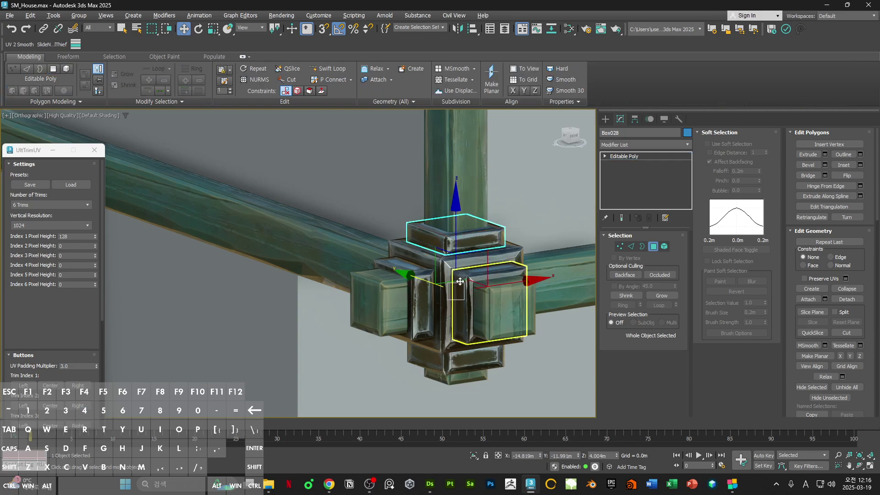
key("ctrl+d")
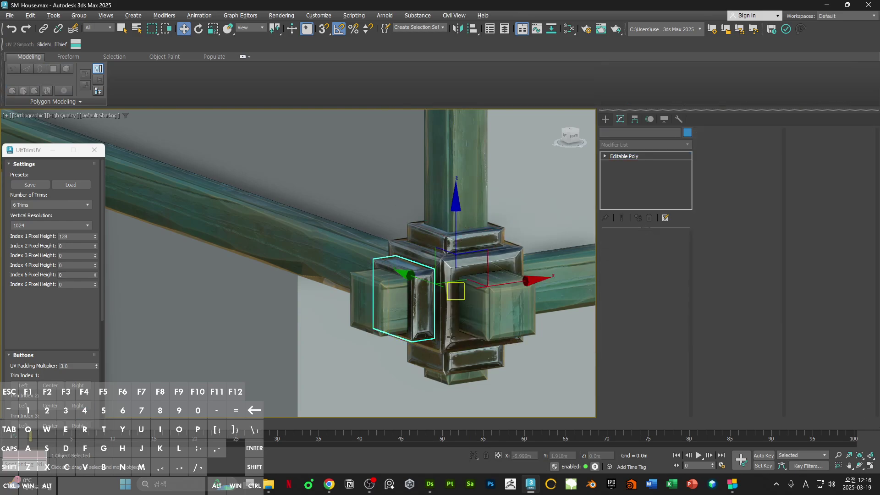
Step: Rotate-clone the thinned top collar in 90° steps onto the joint's two beam ends and underside, replacing the thicker collars
left_click(461, 243)
key("e")
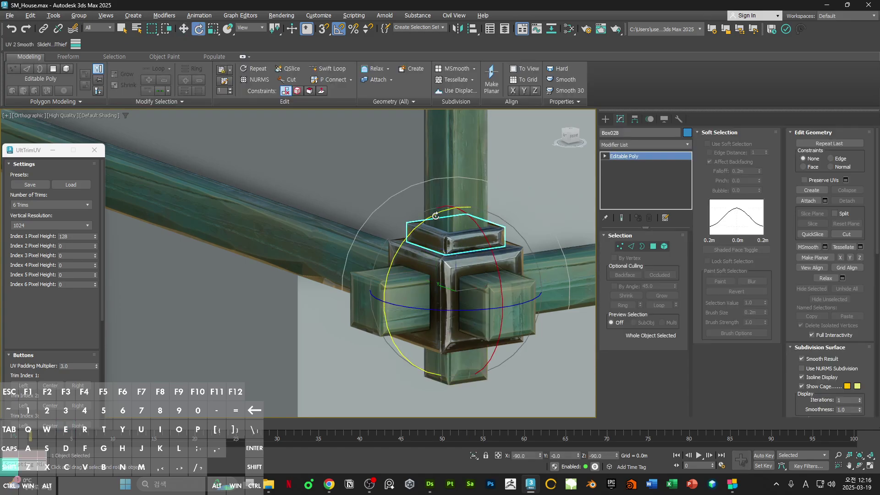
left_click_drag(435, 215, 405, 247, "shift")
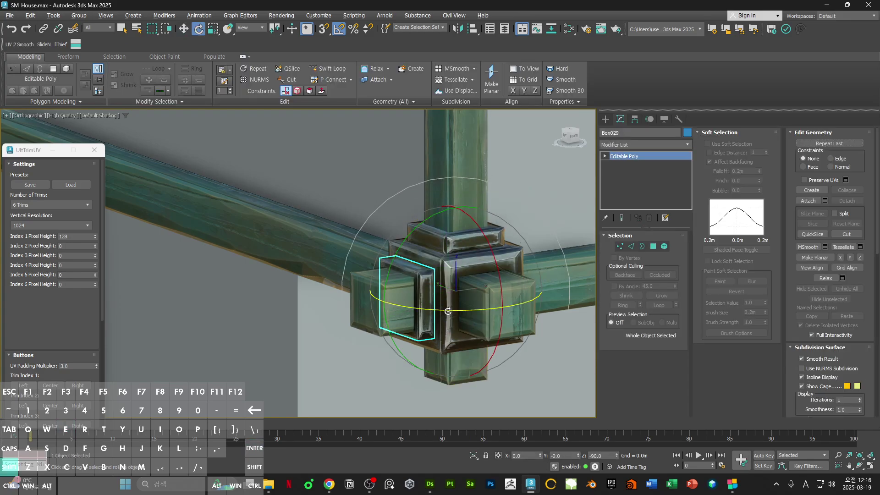
left_click_drag(442, 310, 490, 312, "shift")
left_click_drag(496, 268, 497, 302, "shift")
mouse_move(497, 301)
middle_mouse_down("ctrl+alt")
mouse_move(463, 298)
mouse_move(479, 348)
mouse_move(457, 266)
mouse_move(453, 295)
mouse_move(450, 258)
middle_mouse_up("ctrl+alt")
scroll(453, 294, "down", 3)
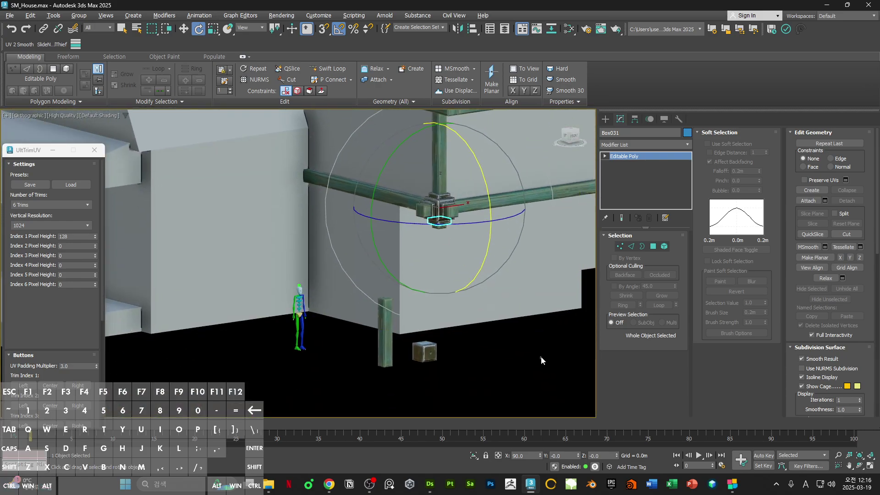
left_click(540, 356)
Step: Move the corner post's bottom vertices down to about Z 3.315 m, extending its end below the joint
scroll(437, 218, "up", 6)
left_click(438, 262)
key("4")
key("1")
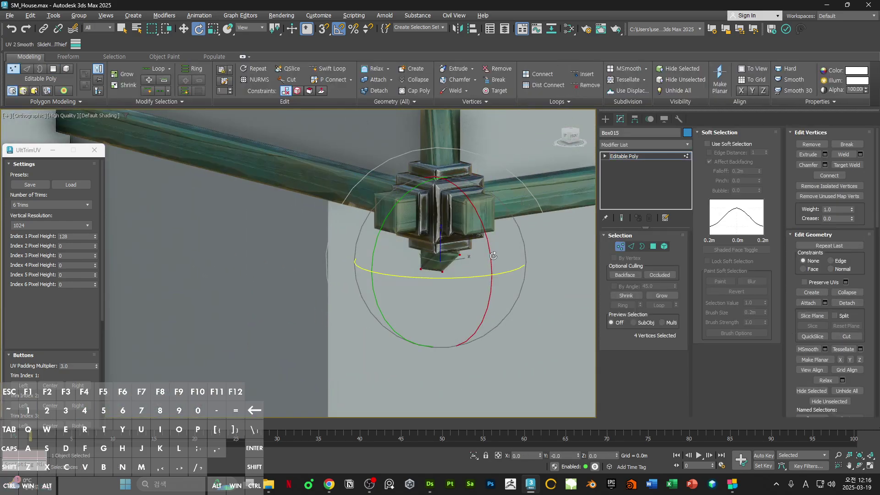
left_click_drag(560, 340, 368, 225)
middle_click_drag(369, 225, 342, 204, "alt")
key("w")
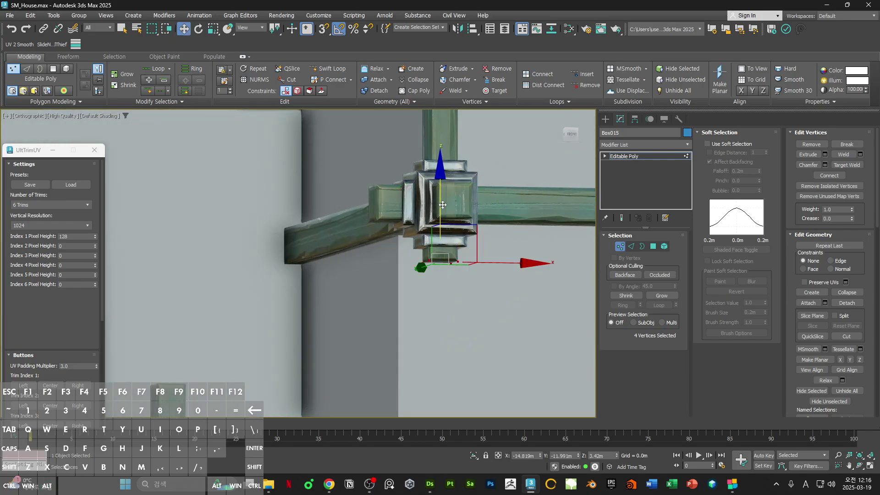
left_click_drag(441, 198, 441, 208)
middle_click_drag(440, 208, 442, 265, "ctrl+alt")
middle_click_drag(442, 266, 431, 262, "alt")
scroll(405, 250, "up", 4)
middle_click_drag(431, 206, 406, 251)
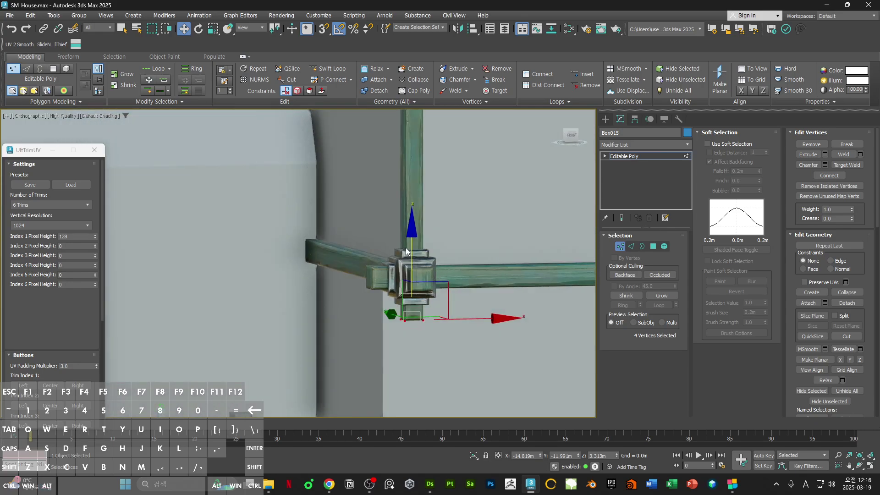
middle_click_drag(447, 300, 412, 276, "ctrl+alt")
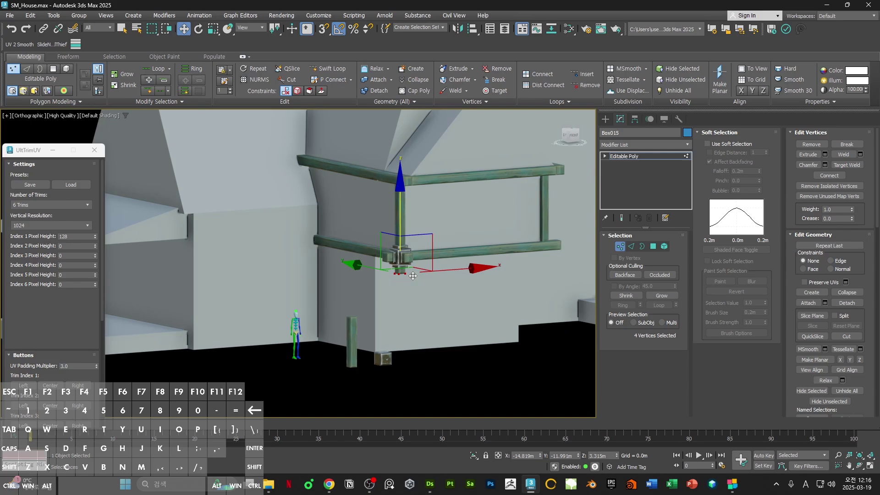
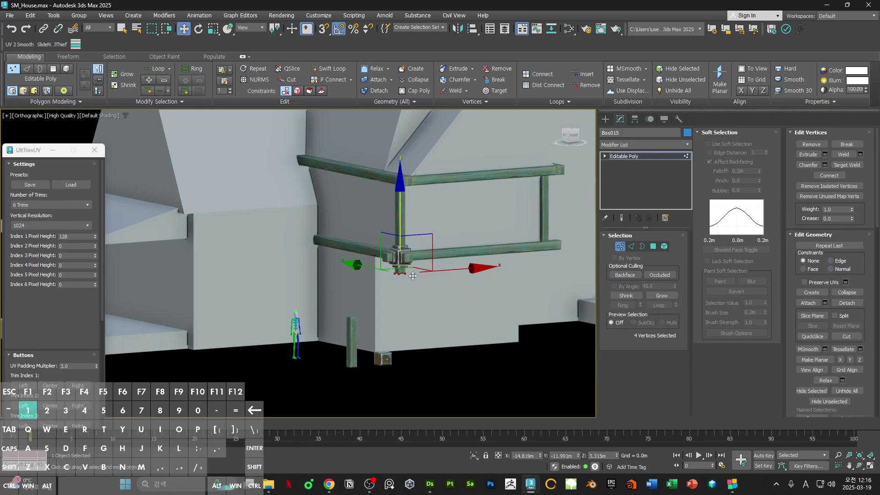
Step: Snap the wall-side end vertices of the lower side beam to the wall corner
left_click(362, 250)
scroll(358, 250, "up", 5)
key("F3")
mouse_move(198, 281)
left_mouse_down()
mouse_move(288, 203)
mouse_move(267, 189)
left_mouse_up()
key("F3")
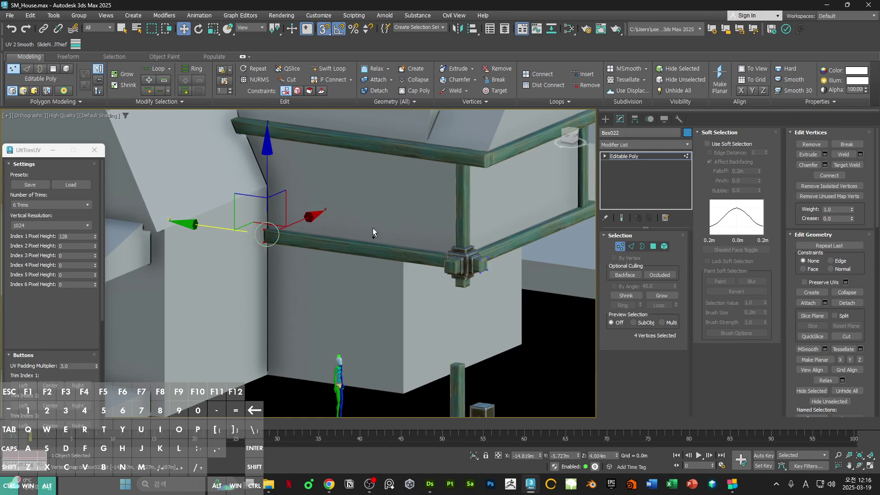
middle_click_drag(373, 232, 375, 252, "ctrl+alt")
key("1")
Step: Clone the lower side beam straight up as a copy at about Z 4.907 m
middle_click_drag(429, 217, 380, 214)
scroll(380, 214, "up", 6)
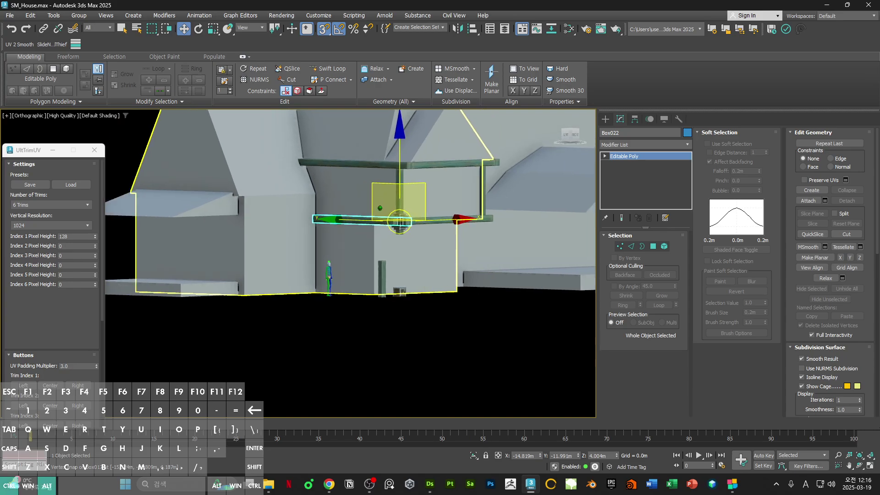
mouse_move(490, 274)
middle_mouse_down("alt")
mouse_move(430, 271)
mouse_move(490, 264)
middle_mouse_up("alt")
middle_click_drag(342, 266, 400, 275)
middle_click_drag(400, 275, 399, 269, "ctrl+alt")
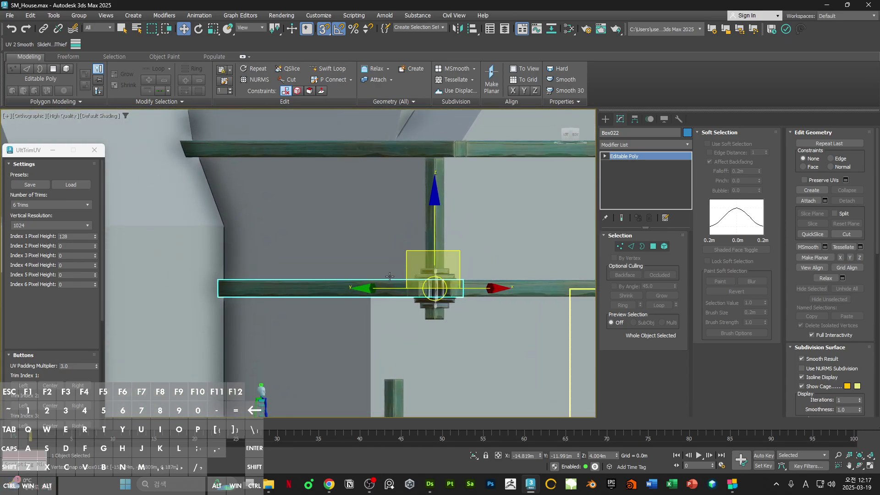
key("s")
left_click_drag(424, 253, 432, 197, "shift")
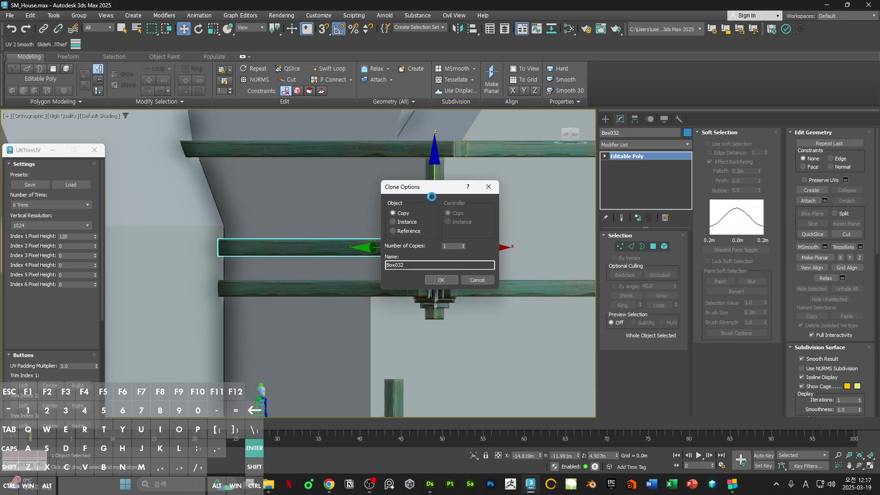
key("Return")
Step: Scale all vertices of the copied side beam to 75% along Z
key("1")
middle_click_drag(376, 225, 396, 226, "alt")
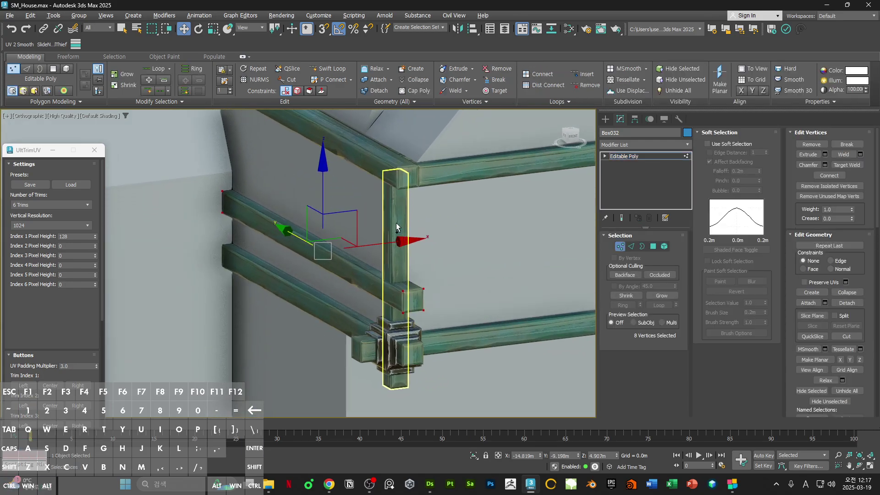
key("r")
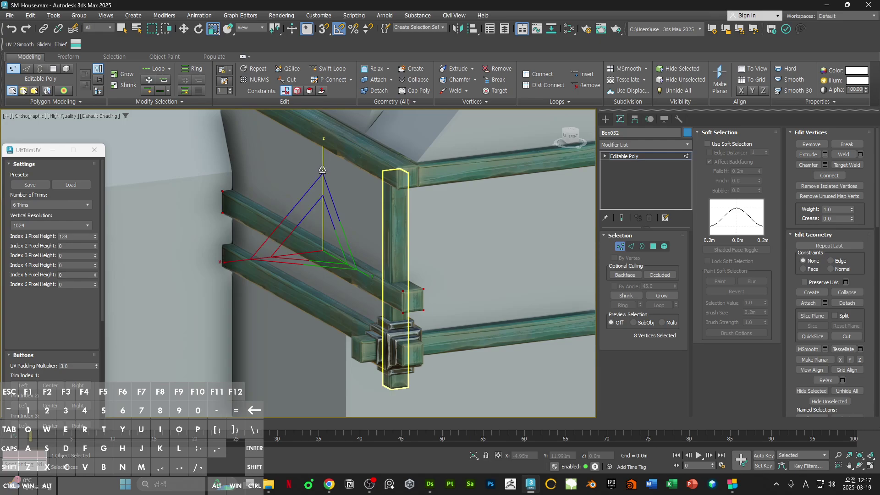
left_click_drag(322, 171, 321, 177)
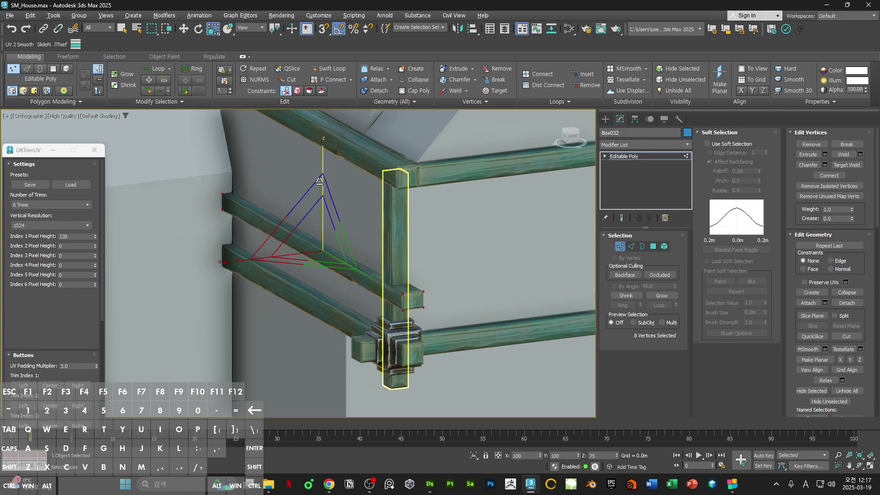
scroll(331, 193, "down", 3, "ctrl")
middle_click_drag(331, 194, 451, 236, "alt")
scroll(385, 219, "up", 3, "ctrl")
middle_click_drag(458, 238, 467, 270)
scroll(455, 236, "down", 1)
key("1")
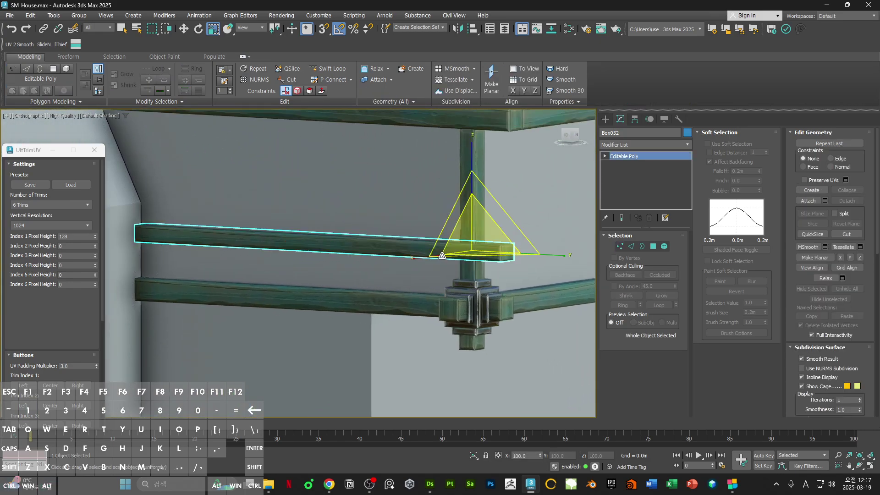
Step: Raise the thinner copied side beam to about Z 5.012 m
key("w")
left_click_drag(471, 195, 473, 188)
scroll(473, 188, "down", 2)
scroll(485, 296, "up", 4)
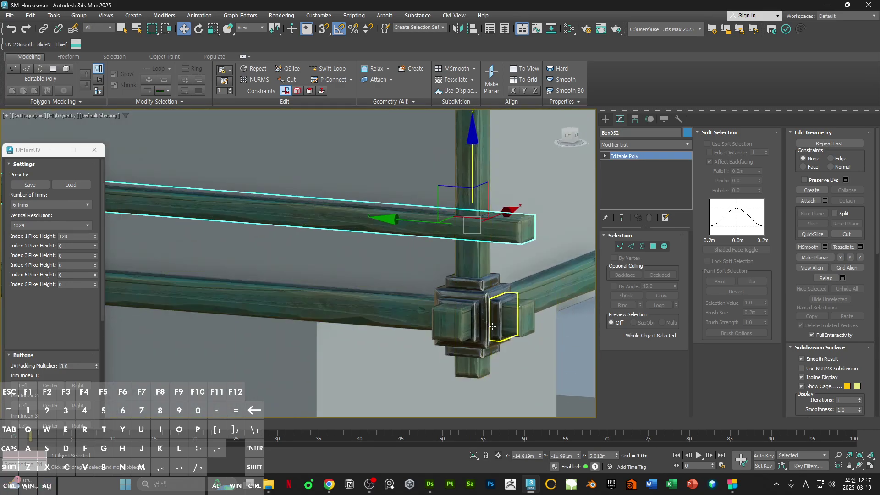
Step: Clone the joint cube upward as a copy and align its pivot to the thinner beam's pivot in X, Y and Z position
left_click(484, 295)
scroll(485, 295, "down", 2)
mouse_move(448, 257)
left_mouse_down("shift")
mouse_move(450, 208)
mouse_move(484, 86)
left_mouse_up("shift")
key("Return")
key("alt+a")
left_click(504, 239)
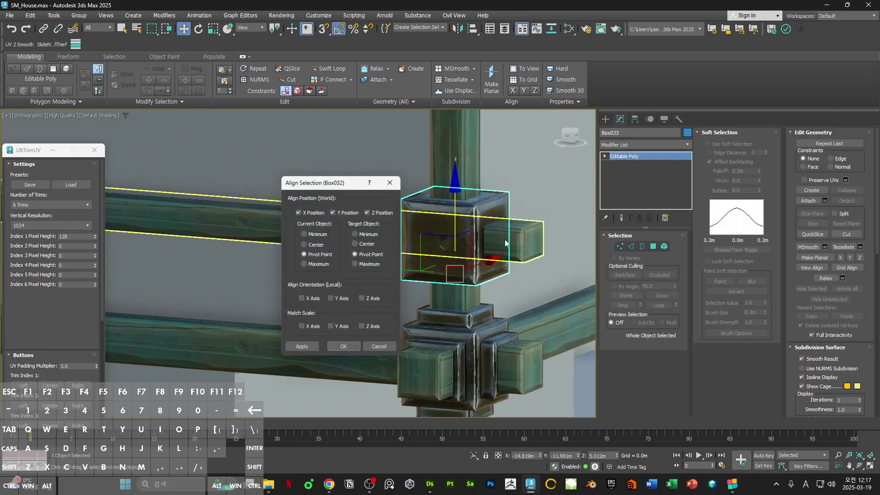
key("Return")
Step: Scale down the copied cube's vertices in height and width to fit closely around the thinner beam and post
key("1")
middle_click_drag(454, 233, 455, 235, "alt")
key("r")
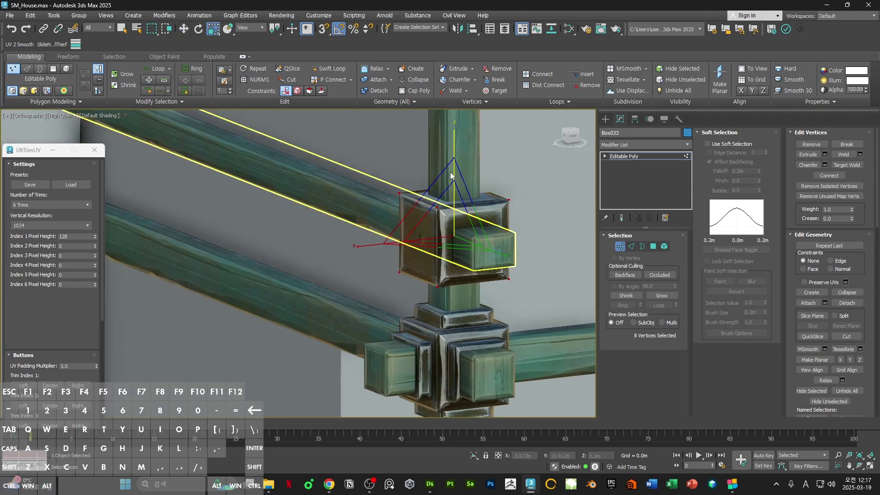
left_click_drag(454, 162, 451, 178)
middle_click_drag(449, 181, 368, 256, "alt")
left_click_drag(350, 247, 356, 246)
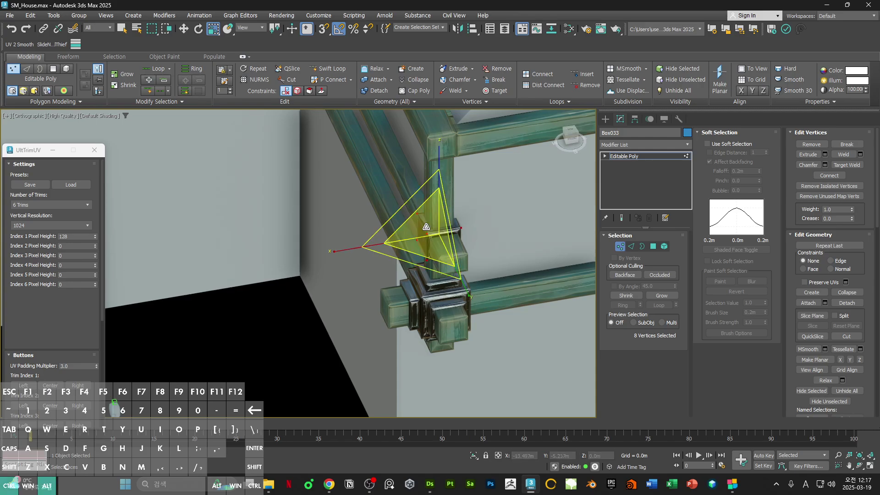
middle_click_drag(425, 228, 428, 250, "ctrl+alt")
mouse_move(429, 250)
middle_mouse_down("alt")
mouse_move(475, 235)
mouse_move(440, 252)
middle_mouse_up("alt")
key("1")
scroll(451, 235, "down", 2)
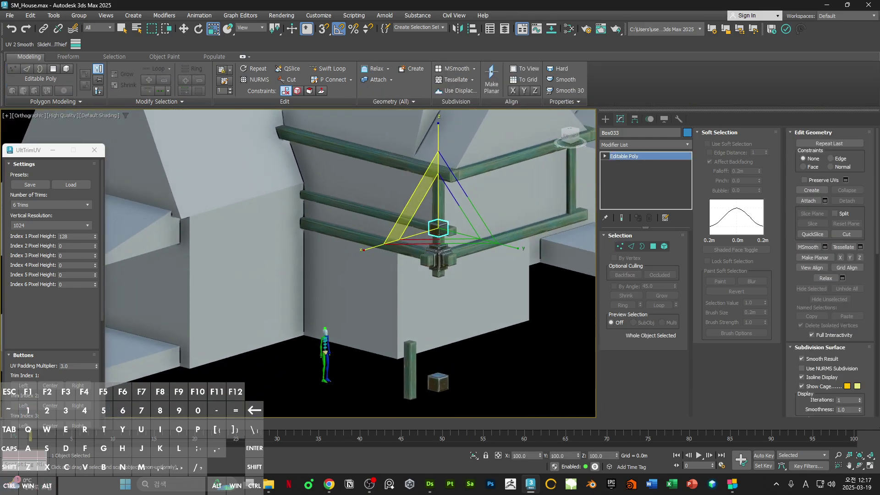
left_click(506, 339)
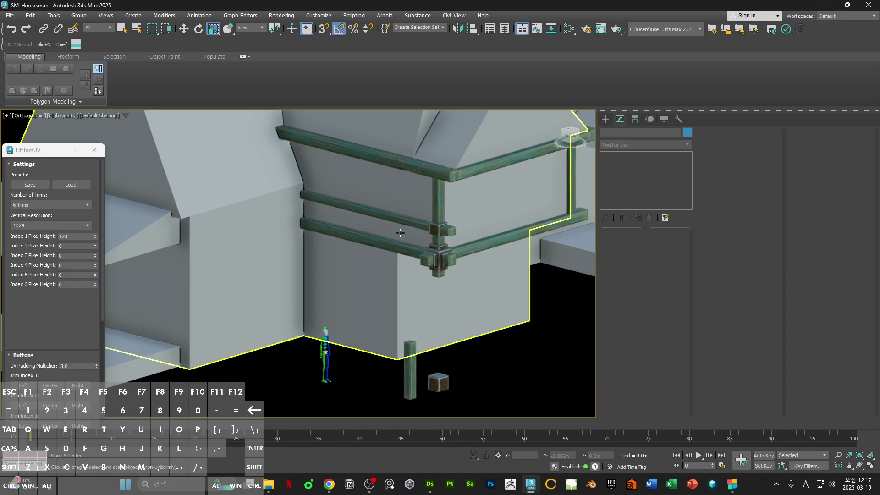
Step: Pull the thinner beam's outer end face back along Y to shorten the stub protruding from the small cube
scroll(460, 243, "up", 5)
scroll(462, 249, "up", 2)
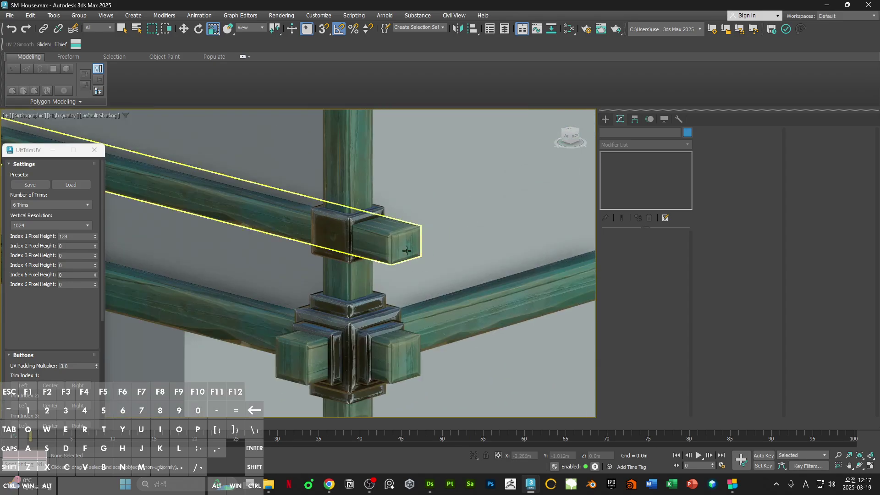
left_click(403, 246)
key("4")
left_click(403, 246)
middle_click_drag(404, 246, 444, 242, "alt")
key("w")
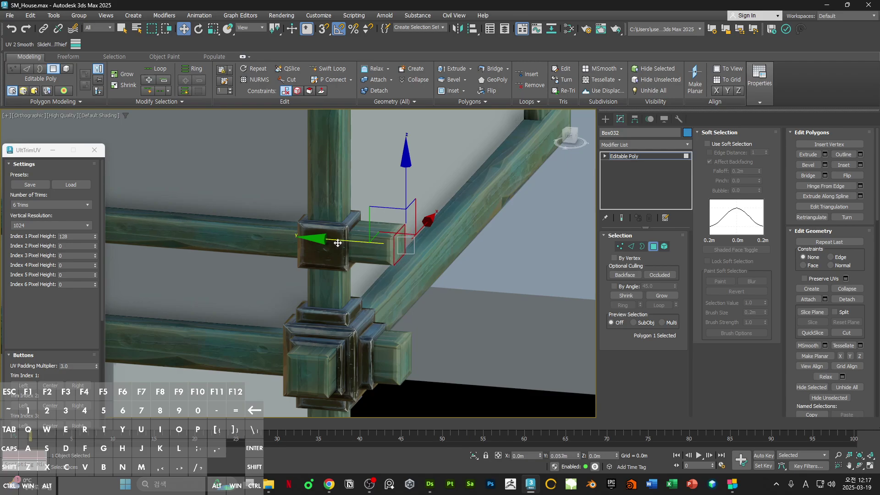
left_click_drag(338, 243, 307, 252)
key("4")
scroll(389, 271, "down", 6)
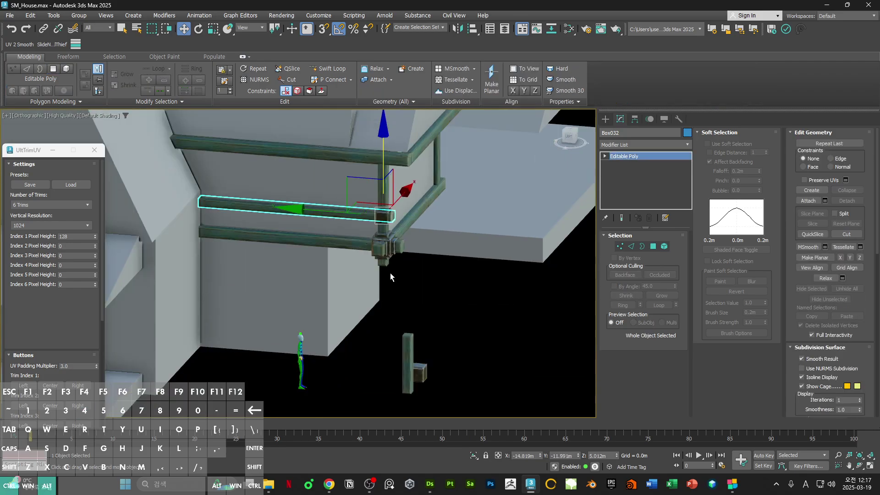
Step: Center the pivot of the lower front beam on the object, reset its transform with Reset XForm, and convert it to Editable Poly
middle_click_drag(390, 273, 496, 264, "alt")
left_click(395, 252)
scroll(395, 252, "up", 4)
middle_click_drag(395, 252, 401, 276, "alt")
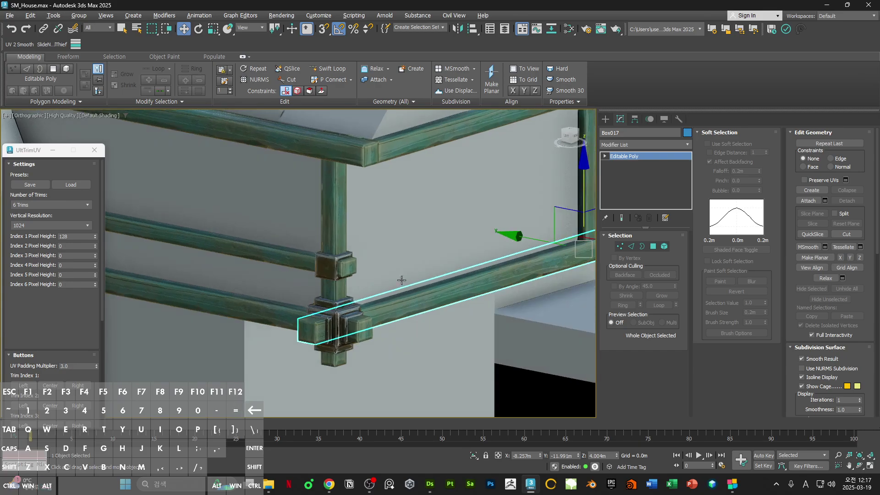
middle_click_drag(556, 221, 506, 249)
left_click(635, 119)
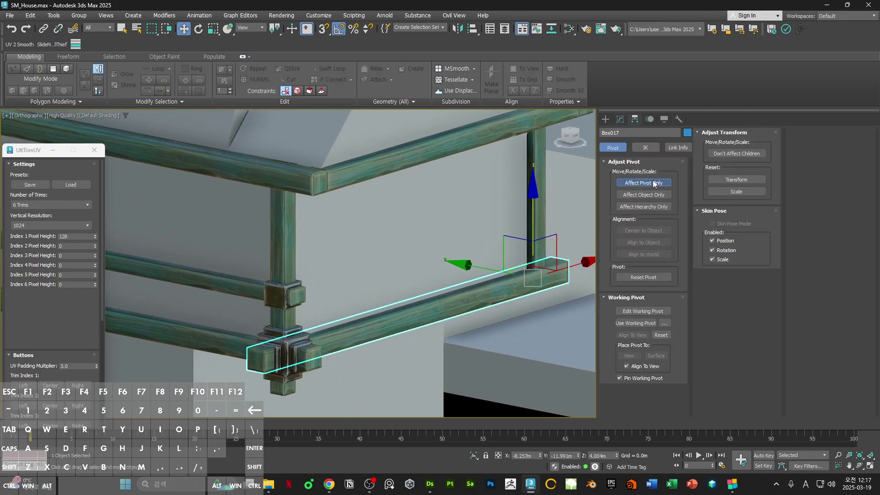
left_click(654, 183)
left_click(651, 230)
left_click(678, 120)
left_click(650, 286)
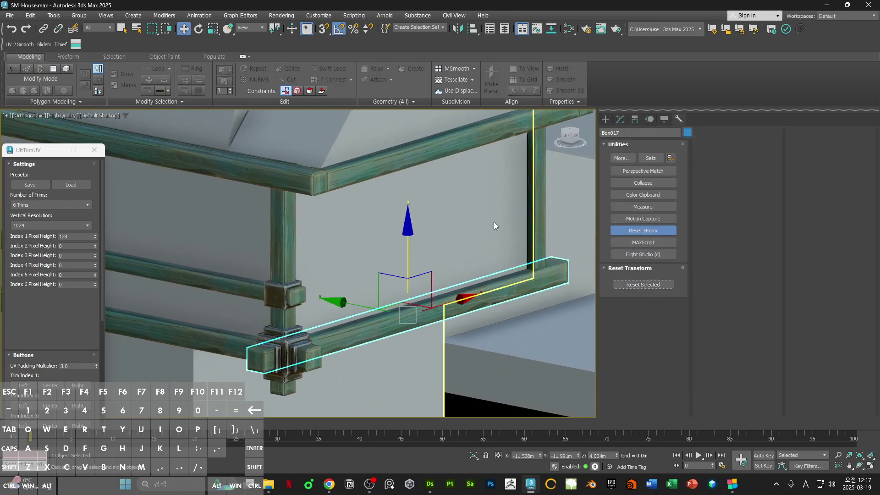
right_click(493, 222)
mouse_move(536, 335)
left_click(594, 342)
Step: Clone the lower front beam upward along Z as a copy
middle_click_drag(429, 294, 458, 292)
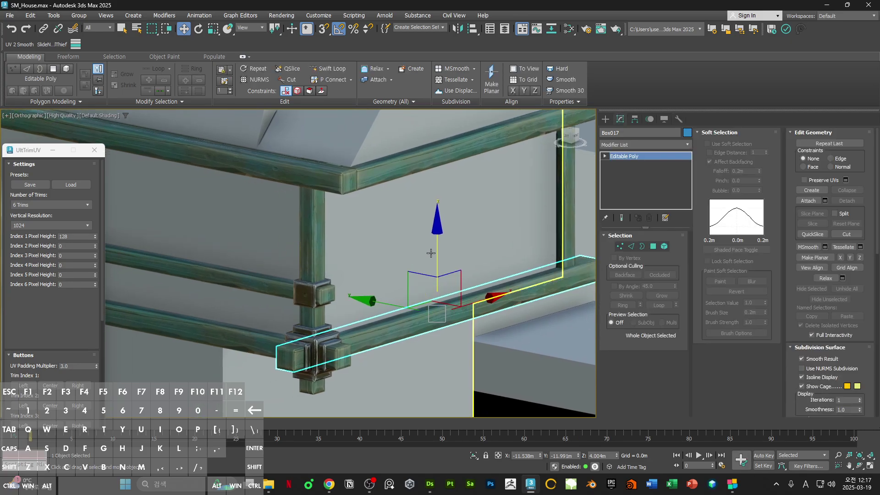
left_click_drag(438, 219, 438, 183, "shift")
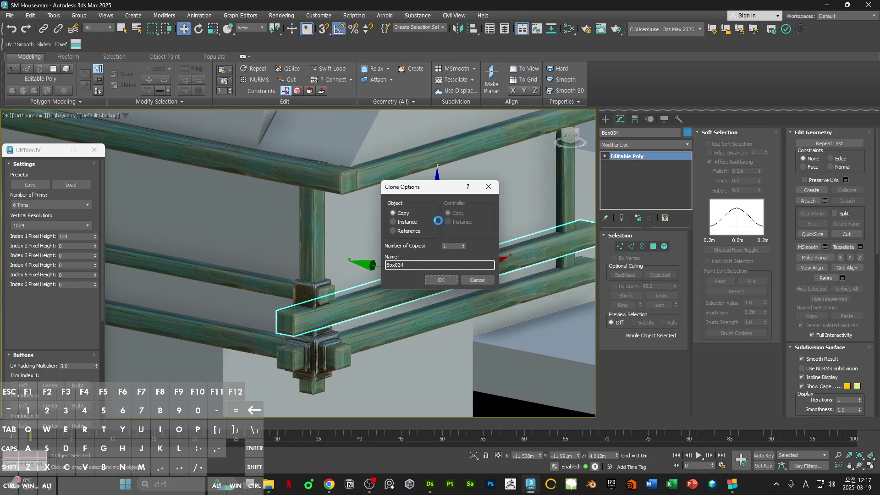
key("Return")
Step: Align the copied beam's pivot to the thinner side rail's pivot in Z position only
left_click(472, 29)
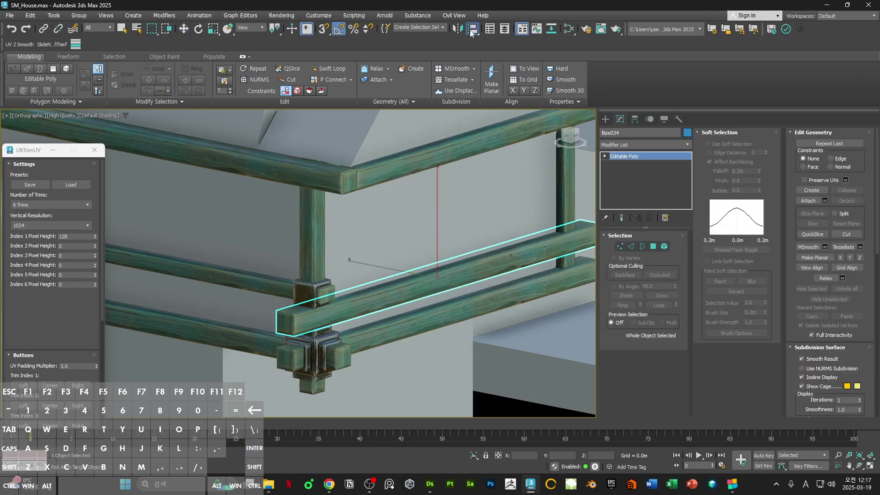
left_click(251, 282)
left_click_drag(335, 172, 601, 201)
left_click(605, 232)
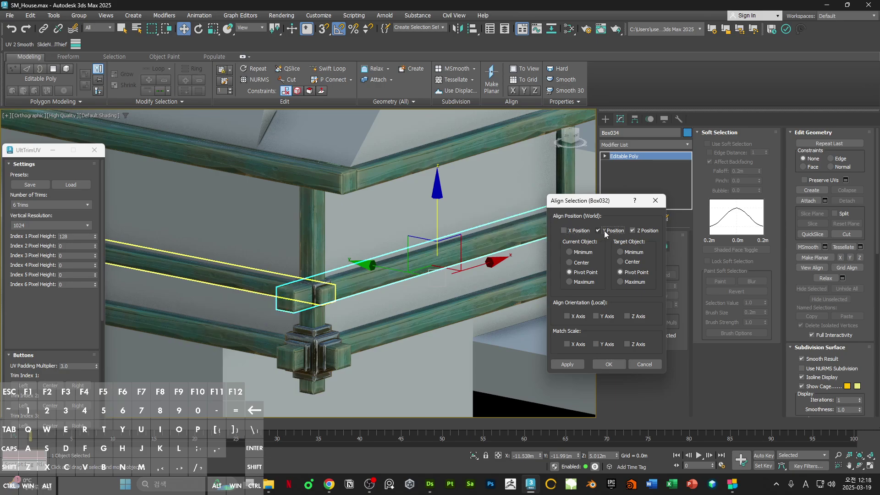
left_click(640, 233)
left_click(639, 234)
left_click(639, 233)
left_click(639, 233)
left_click(639, 233)
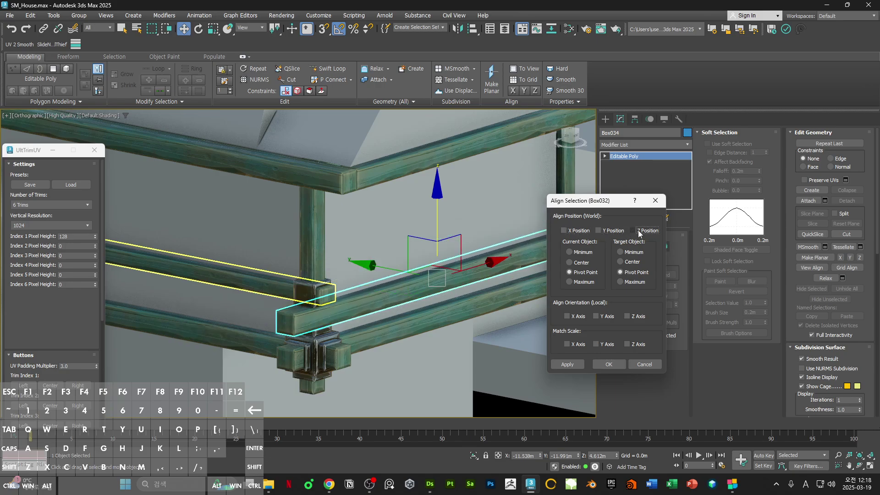
left_click(639, 234)
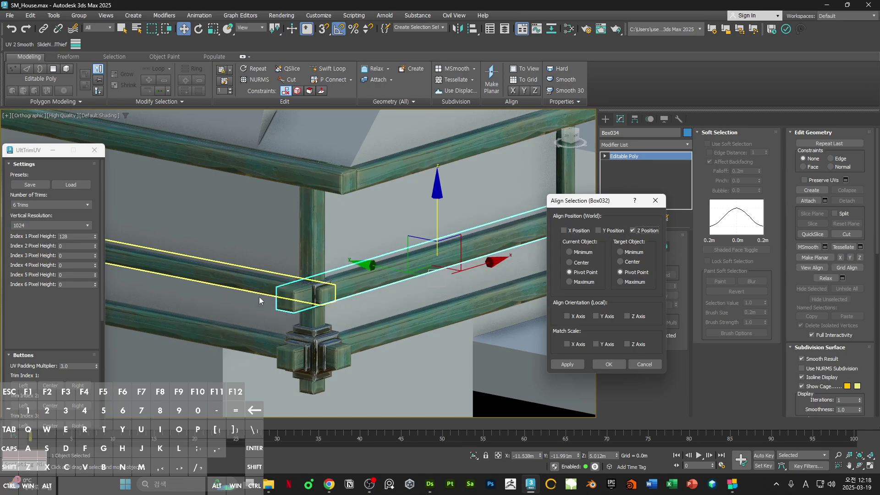
left_click(609, 365)
Step: Snap the copied beam's top and bottom faces along Z to match the thinner side rail's height
scroll(416, 290, "up", 3)
key("1")
middle_click_drag(416, 291, 447, 328, "alt")
key("4")
left_click(458, 272)
middle_click_drag(460, 296, 462, 282, "alt")
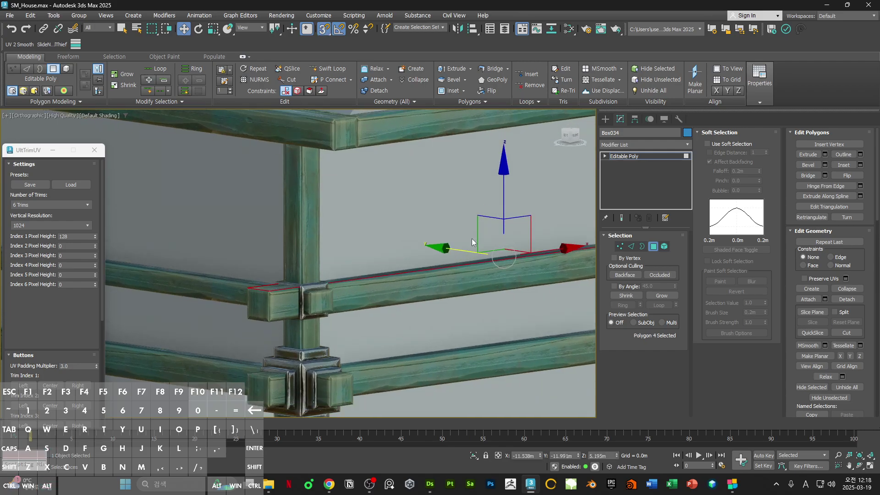
left_click_drag(504, 256, 312, 295)
middle_click_drag(397, 318, 346, 252, "alt")
left_click(330, 237)
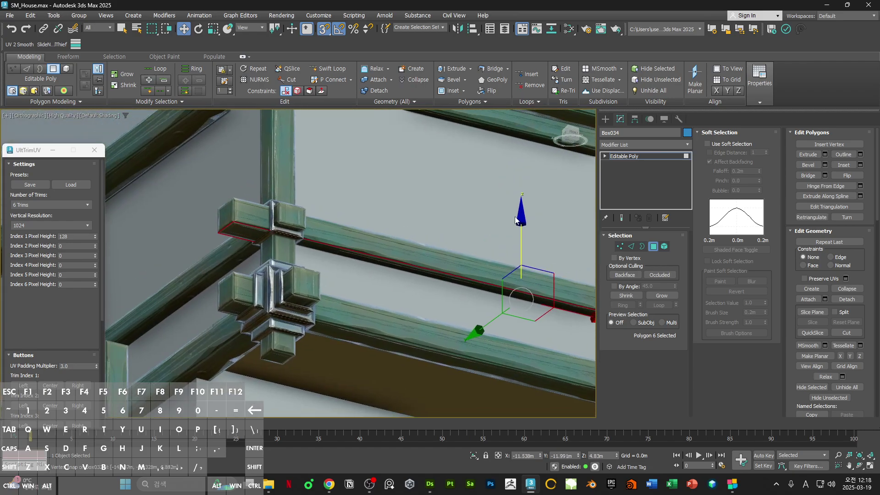
left_click_drag(520, 222, 278, 223)
Step: Select all of the front rail's polygons and scale them to about 92% along Y
scroll(310, 222, "down", 2)
middle_click_drag(314, 231, 351, 300, "alt")
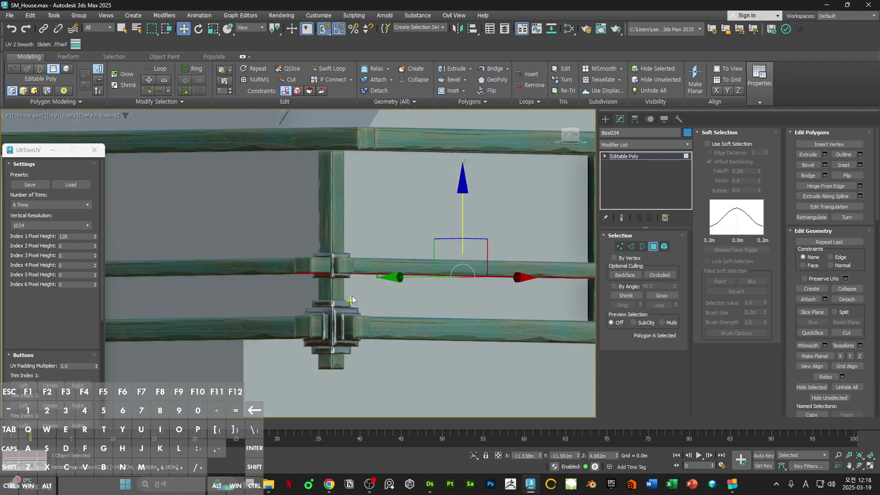
middle_click_drag(310, 279, 471, 325, "alt")
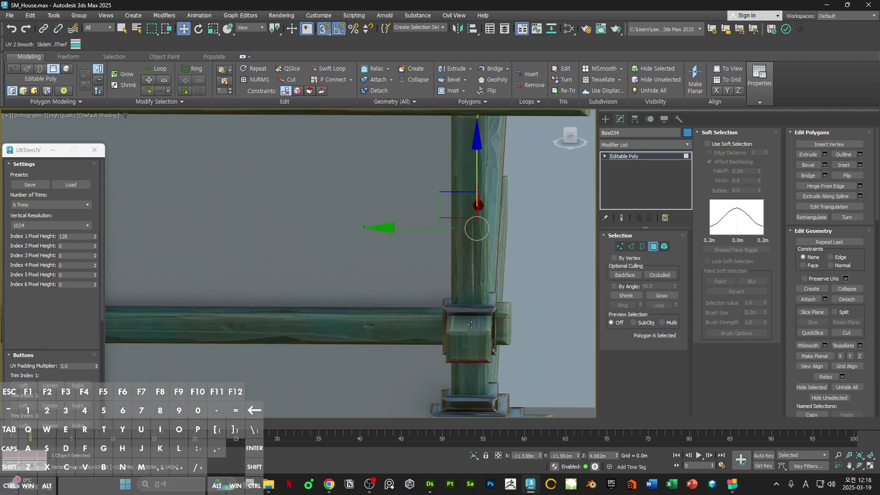
key("s")
middle_click_drag(532, 279, 525, 286, "alt")
key("ctrl+a")
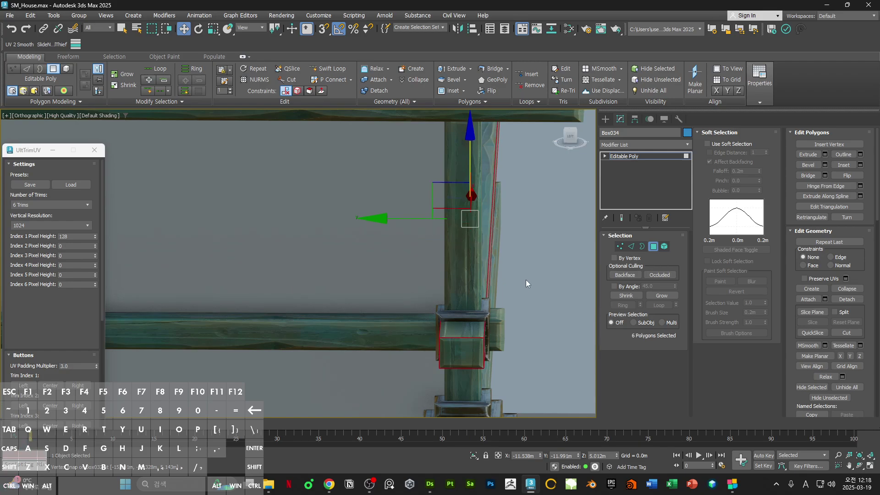
key("r")
left_click_drag(552, 218, 549, 222)
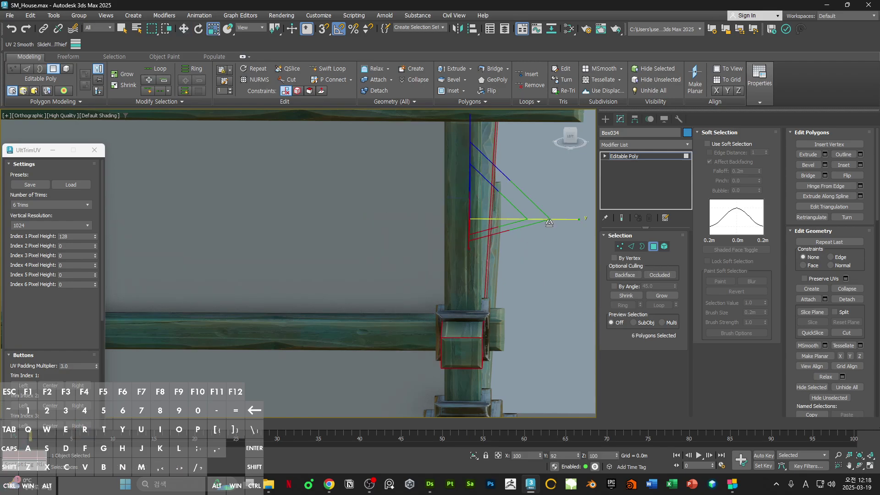
Step: Scale the front rail's end vertices inward along X so both ends stop short of the lower beam's ends
middle_click_drag(529, 246, 472, 257, "alt")
key("1")
scroll(326, 242, "up", 3)
key("f")
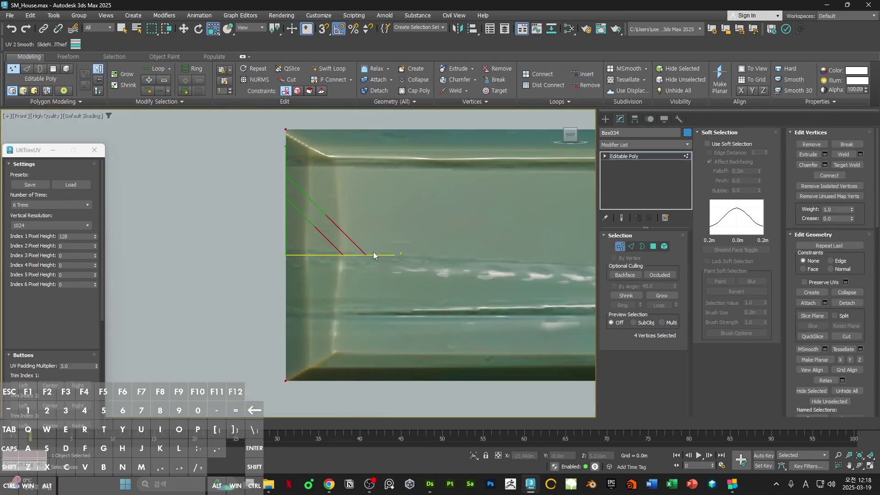
scroll(378, 251, "down", 6)
scroll(380, 268, "down", 8)
scroll(527, 257, "up", 4)
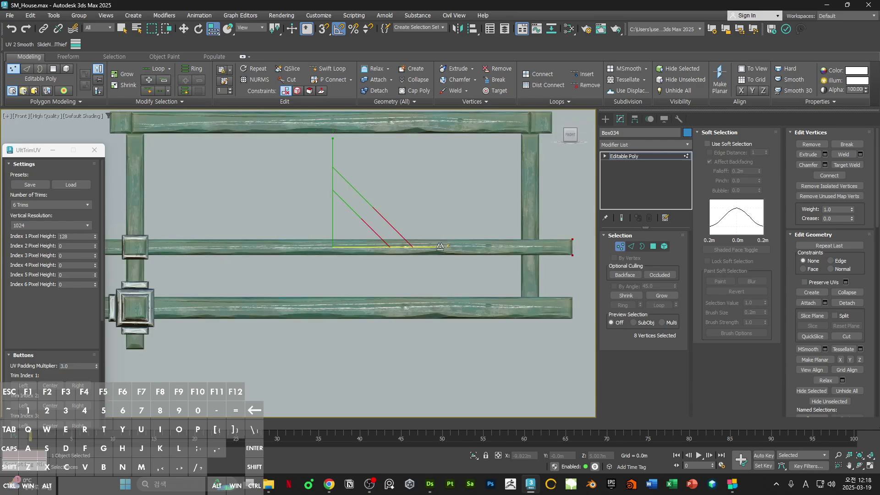
middle_click_drag(423, 255, 523, 281)
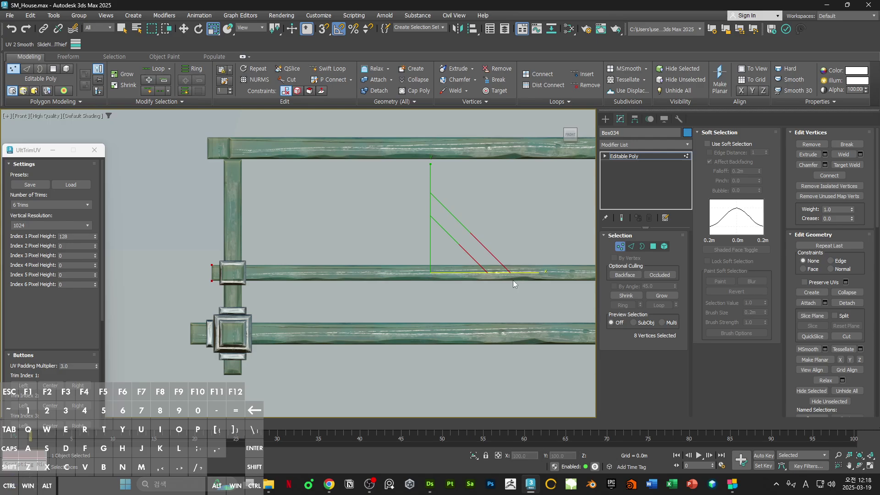
middle_click_drag(514, 284, 332, 318, "alt")
left_click(288, 311)
key("1")
left_click(477, 334)
scroll(304, 268, "up", 4)
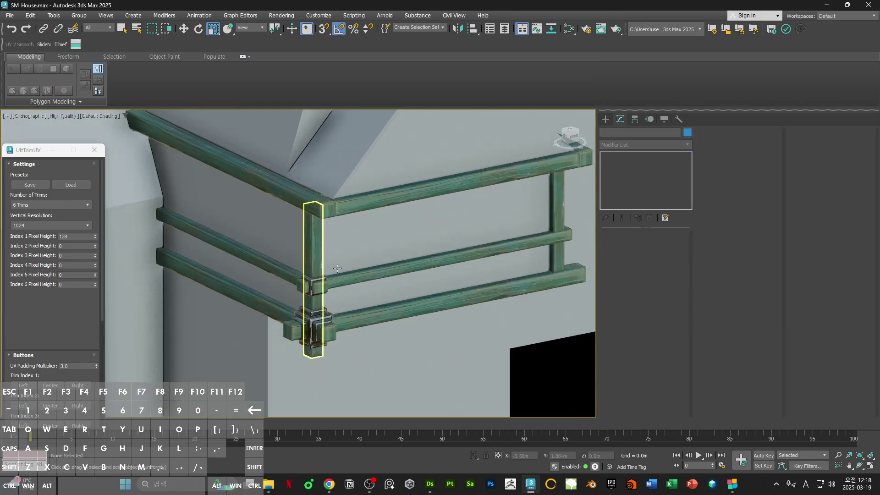
Step: Select both thinner rails with their small joint cube and lower them slightly along Z
left_click(365, 276)
middle_click_drag(366, 278, 369, 268, "alt")
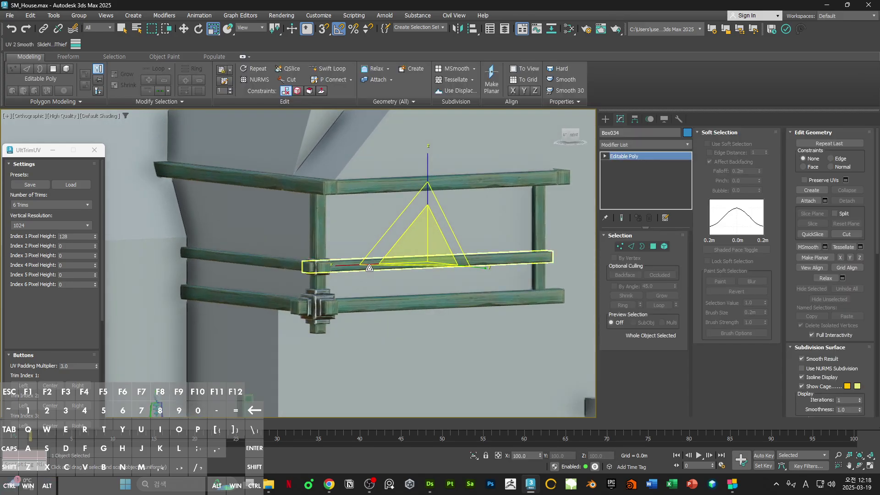
left_click_drag(249, 276, 311, 263)
key("w")
scroll(313, 264, "up", 4)
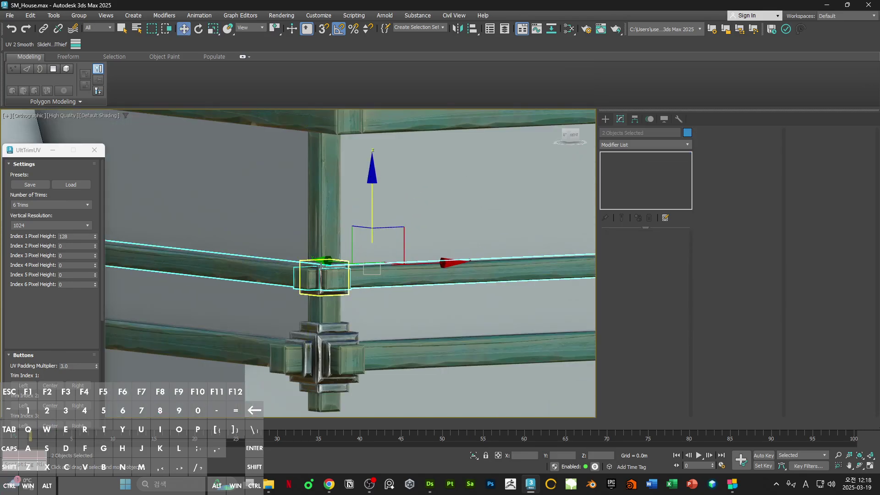
middle_click_drag(353, 215, 366, 225, "alt")
scroll(366, 225, "down", 5)
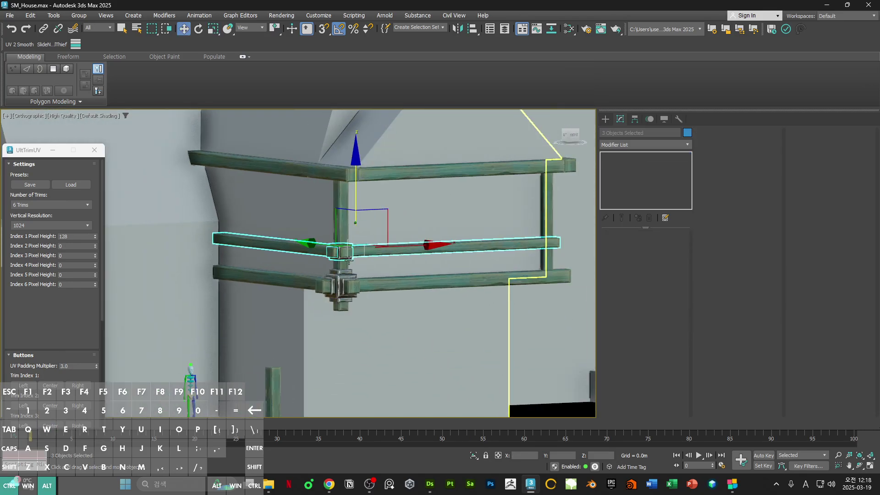
middle_click_drag(389, 261, 438, 282)
scroll(438, 240, "down", 3)
left_click(434, 328)
Step: Clone the spare post beside the house as a copy and place it by the front rails
scroll(387, 243, "up", 4)
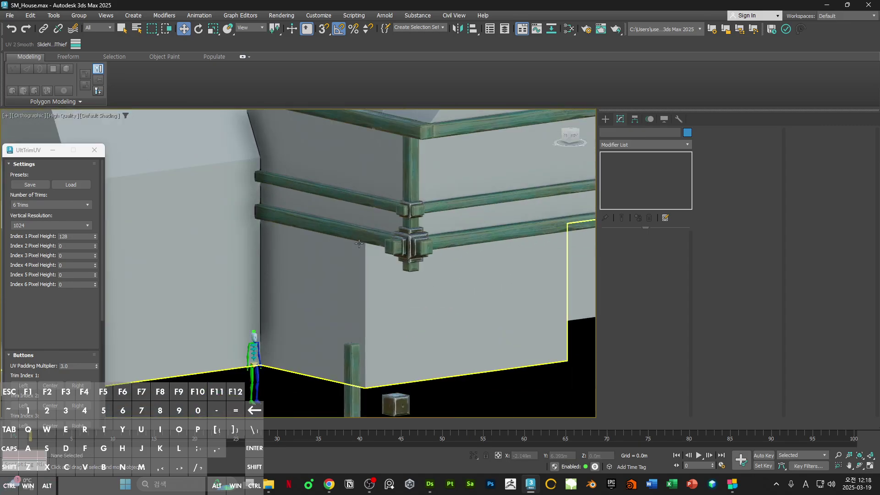
middle_click_drag(400, 222, 290, 349)
left_click(388, 239)
scroll(260, 328, "down", 3)
left_click(273, 317)
left_click_drag(297, 346, 504, 187, "shift")
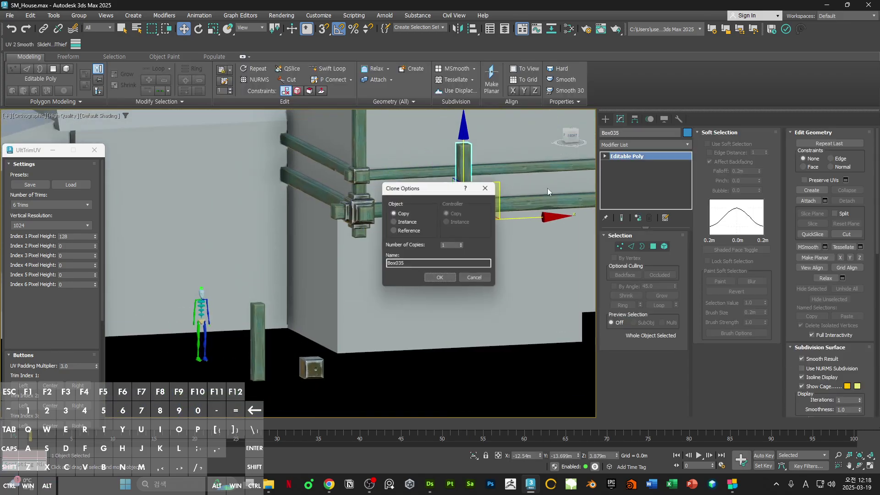
key("Return")
Step: Center the copied post's pivot on the object
left_click(635, 119)
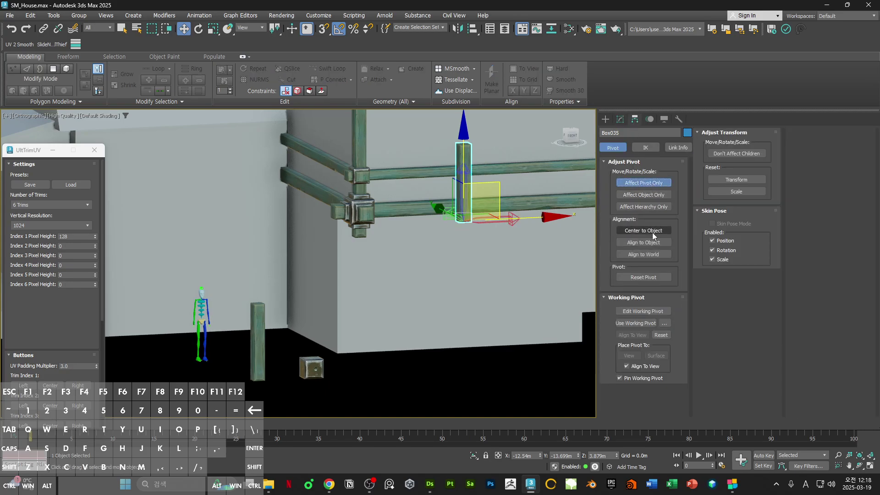
left_click(653, 231)
left_click(644, 183)
key("f")
key("z")
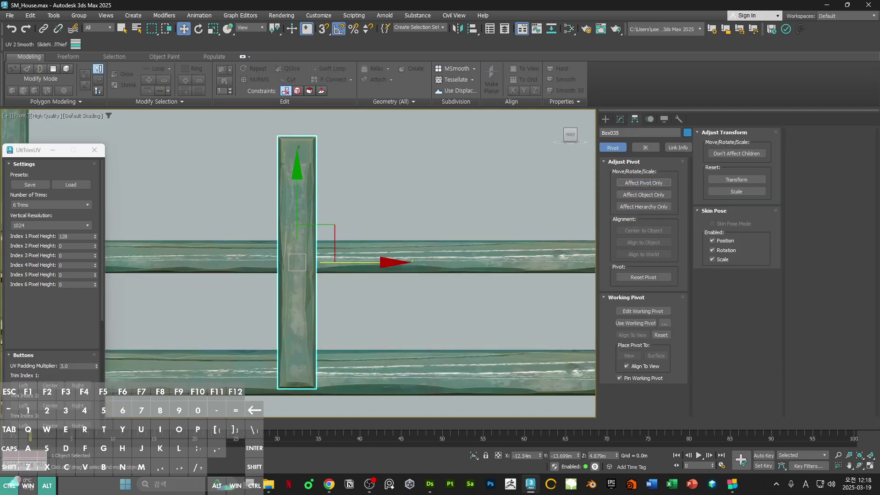
Step: Align the copied post's pivot to the thinner front rail's pivot in X and Z position in the front view
scroll(426, 261, "down", 5)
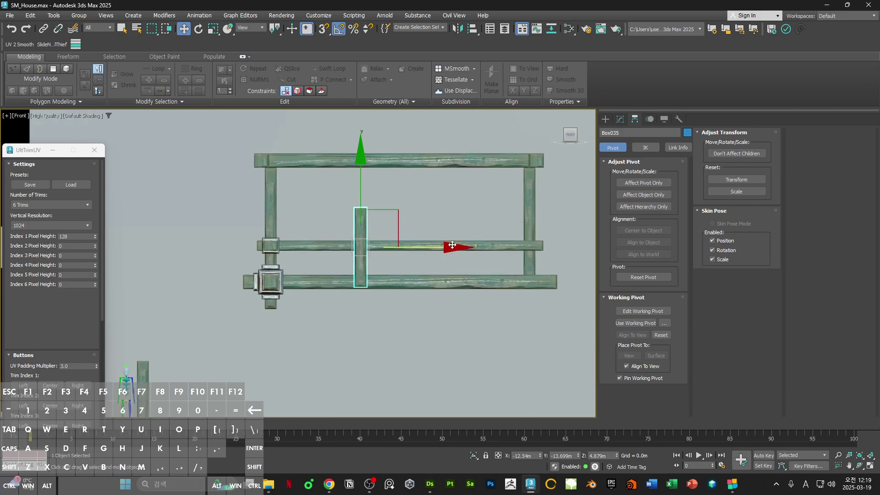
left_click(497, 245)
left_click(362, 266)
left_click(472, 28)
left_click(433, 245)
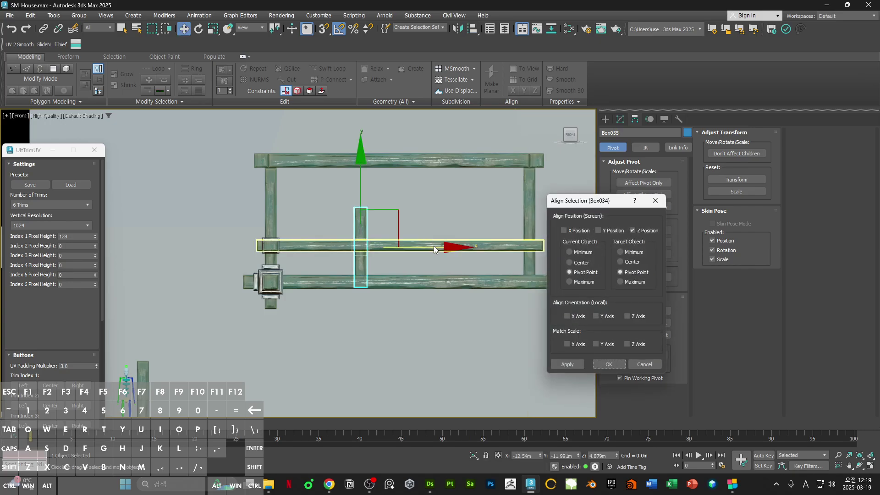
left_click(581, 230)
left_click(624, 231)
left_click(642, 230)
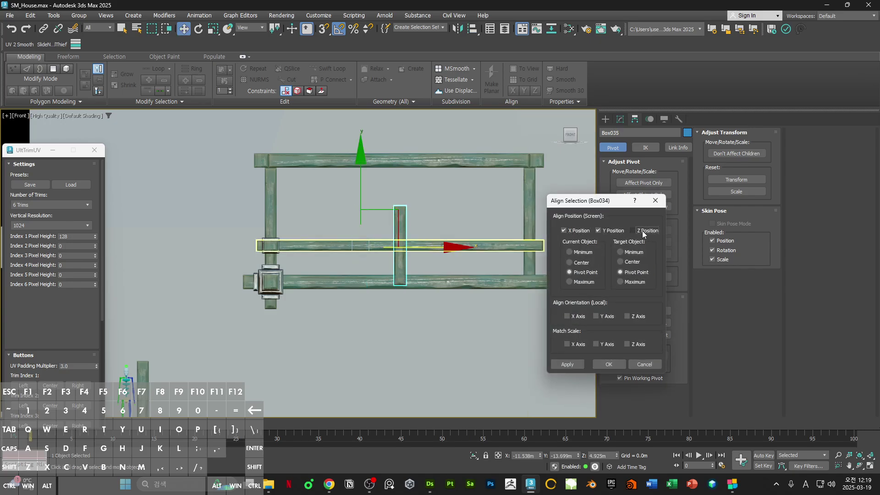
left_click(614, 231)
key("Return")
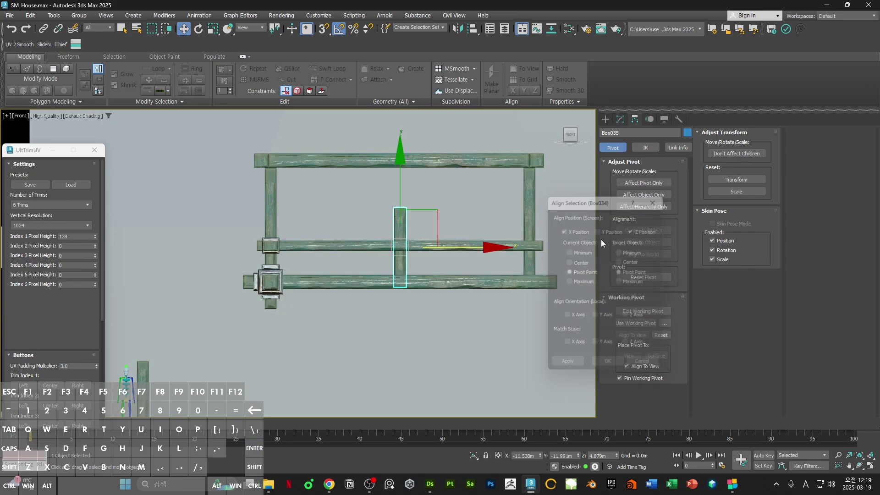
Step: Snap the post's top and bottom vertices along Z so it spans only the gap between the two front rails
middle_click_drag(422, 251, 448, 243, "alt")
scroll(408, 245, "up", 4)
key("1")
left_click_drag(388, 150, 272, 268)
key("s")
middle_click_drag(448, 289, 436, 281, "alt")
left_click_drag(431, 286, 485, 337)
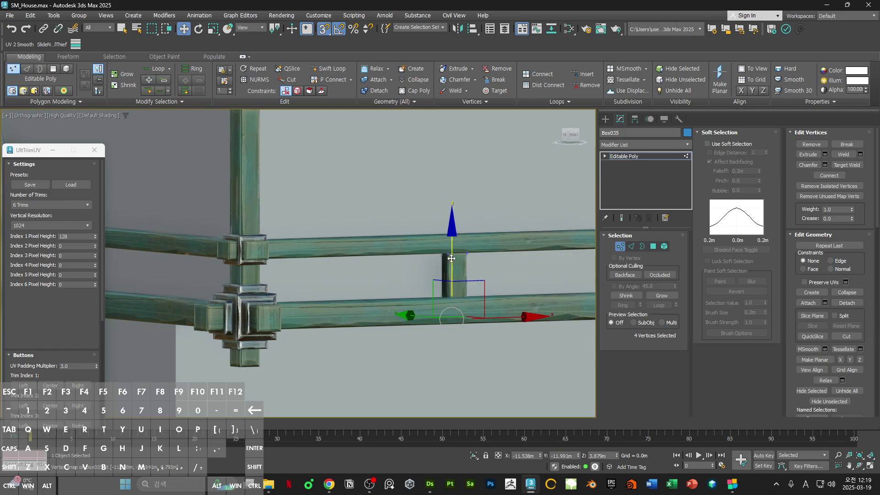
left_click_drag(279, 307, 279, 307)
key("s")
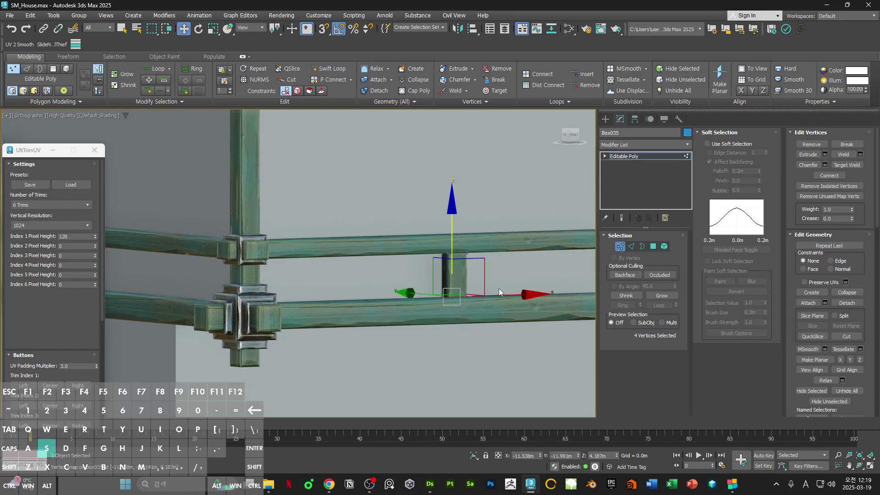
Step: Scale all vertices of the short post to about 54% along X to make it narrower
middle_click_drag(501, 292, 455, 285, "alt")
key("f")
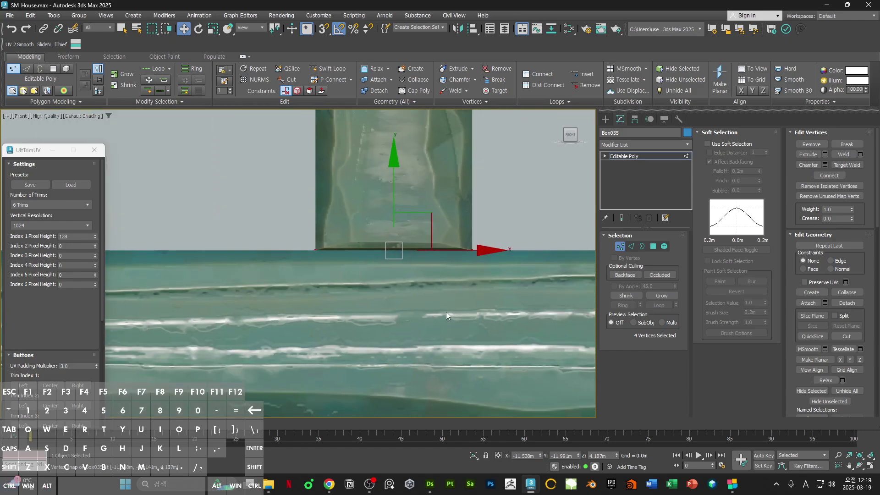
scroll(435, 263, "up", 4)
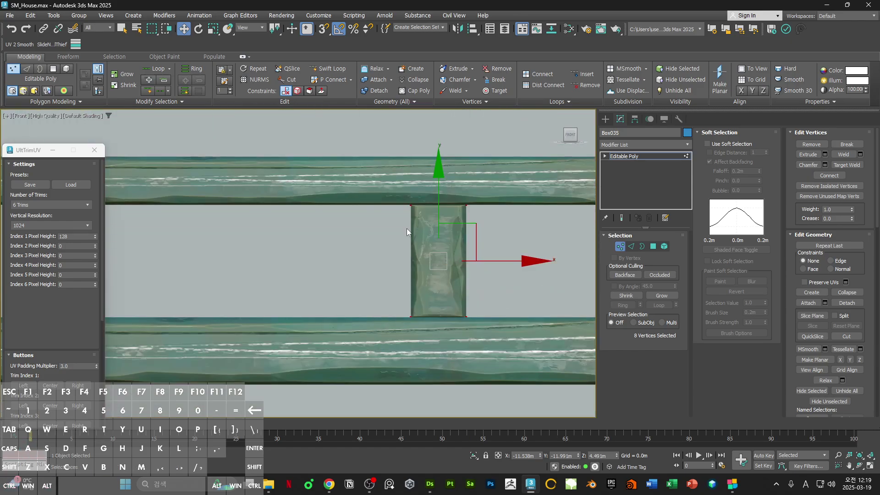
key("r")
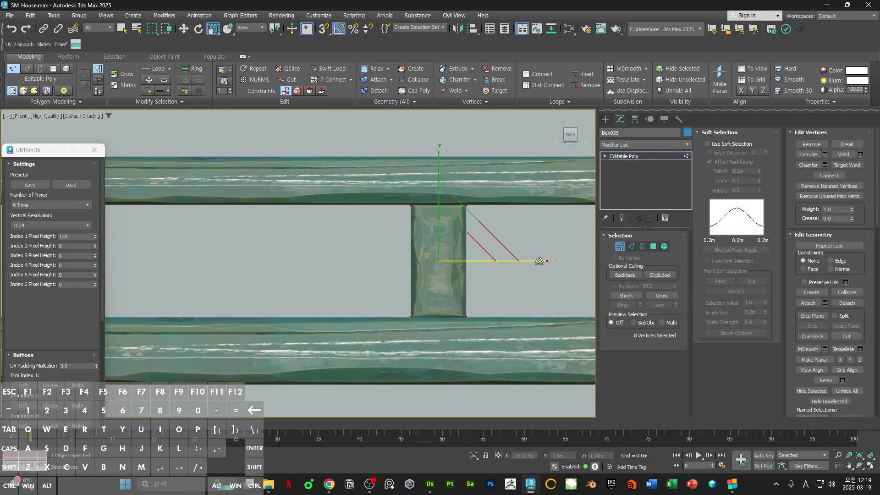
left_click_drag(531, 261, 511, 260)
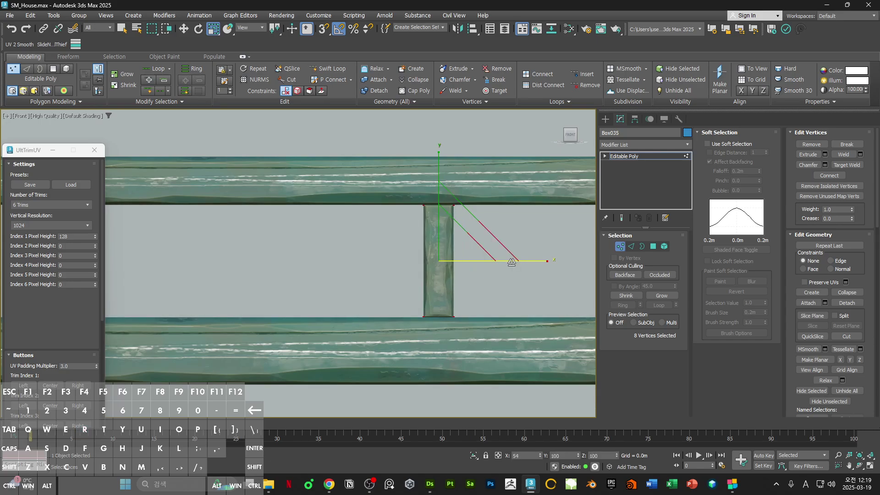
Step: Delete the short post's top, bottom and rear polygons
scroll(472, 286, "down", 8)
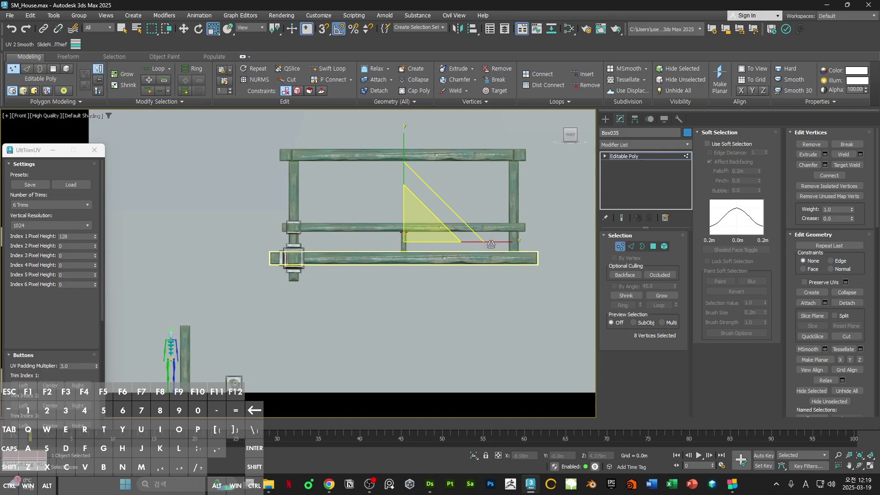
key("1")
scroll(400, 244, "up", 4)
middle_click_drag(411, 243, 426, 255)
middle_click_drag(426, 256, 473, 255, "alt")
key("F3")
key("4")
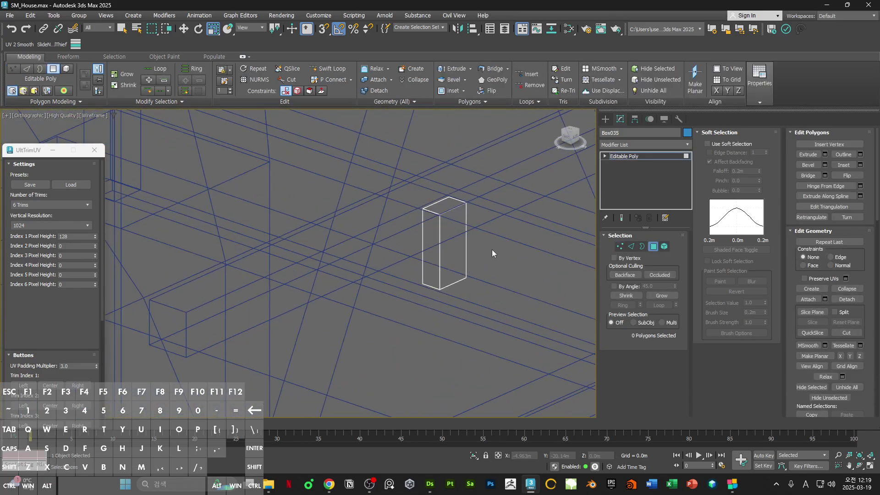
left_click_drag(493, 253, 413, 192)
middle_click_drag(497, 307, 465, 287, "alt")
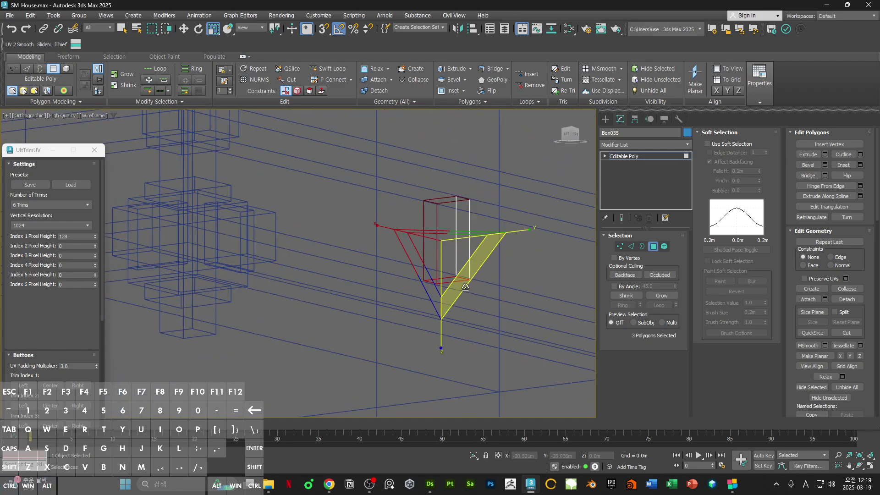
key("F3")
key("Delete")
Step: Snap the short post's two rear vertical edges along Y to match its depth to the thinner front rail
middle_click_drag(501, 246, 476, 289, "alt")
key("2")
key("F3")
left_click(425, 245)
mouse_move(441, 237)
middle_mouse_down("alt")
mouse_move(421, 250)
mouse_move(383, 251)
middle_mouse_up("alt")
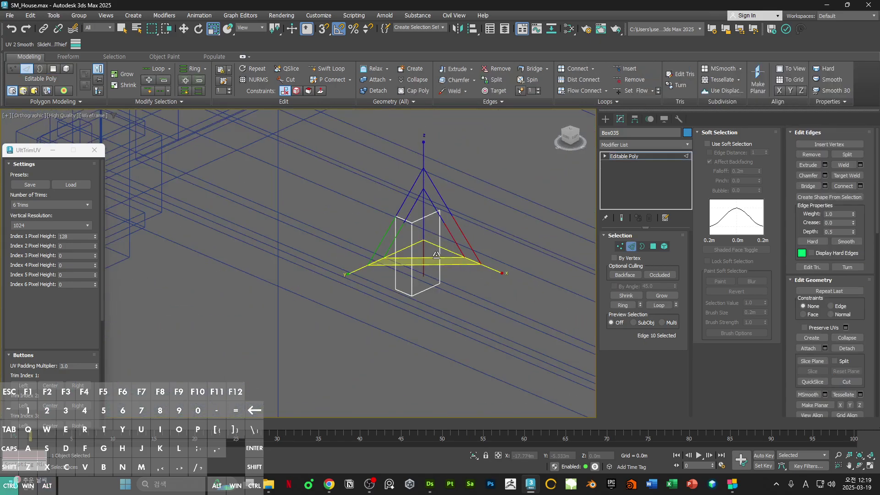
left_click(441, 263, "ctrl")
key("w")
key("F3")
scroll(470, 239, "down", 3)
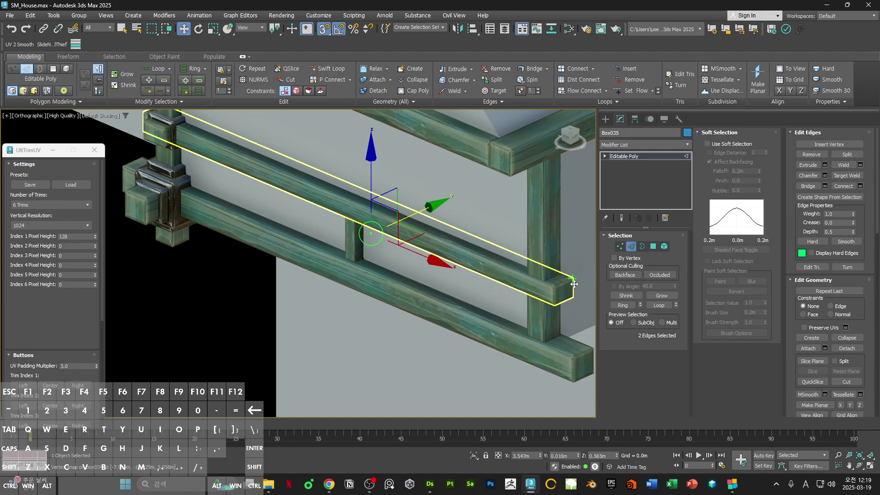
key("F3")
key("F3")
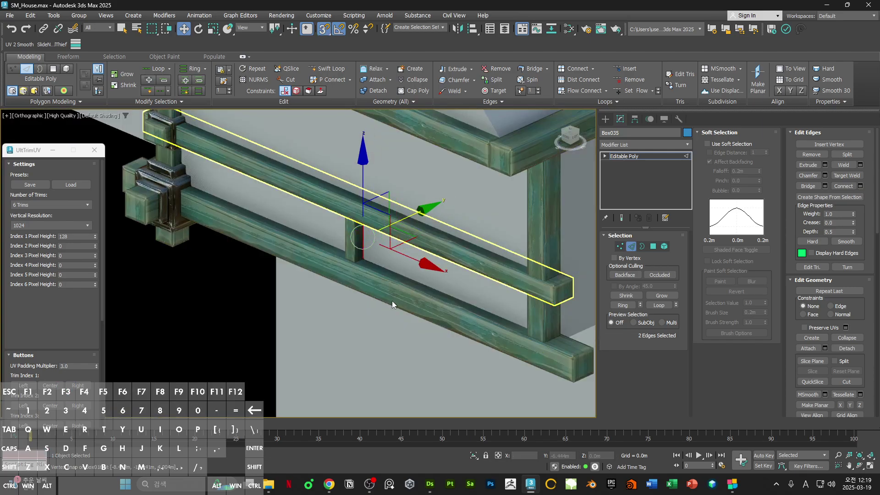
Step: Apply an Unwrap UVW modifier to the short post, turn off the map seams display and open its UV editor
left_click(369, 287)
middle_click_drag(369, 287, 422, 242, "ctrl+alt")
scroll(400, 195, "up", 5)
scroll(422, 242, "up", 2)
key("2")
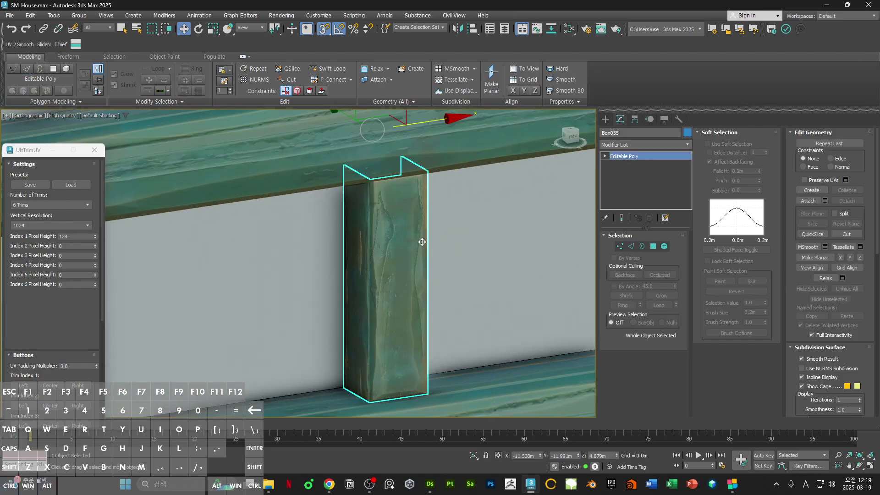
left_click(646, 144)
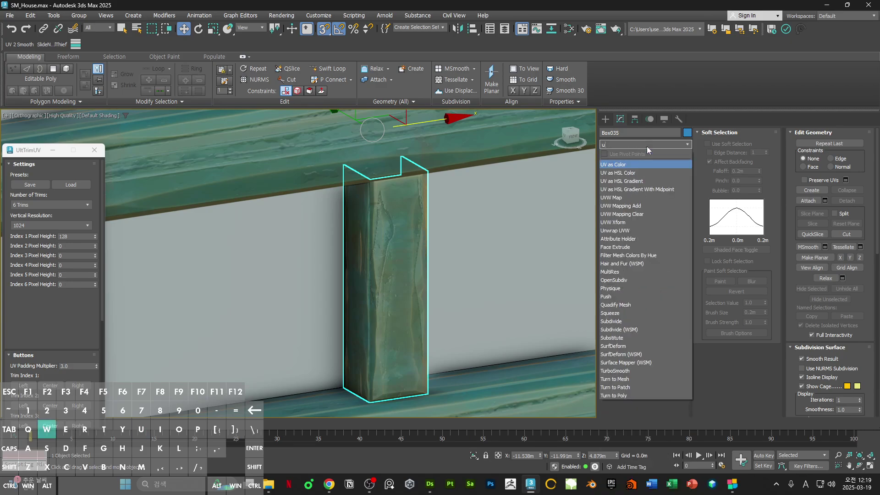
type("unw")
key("Return")
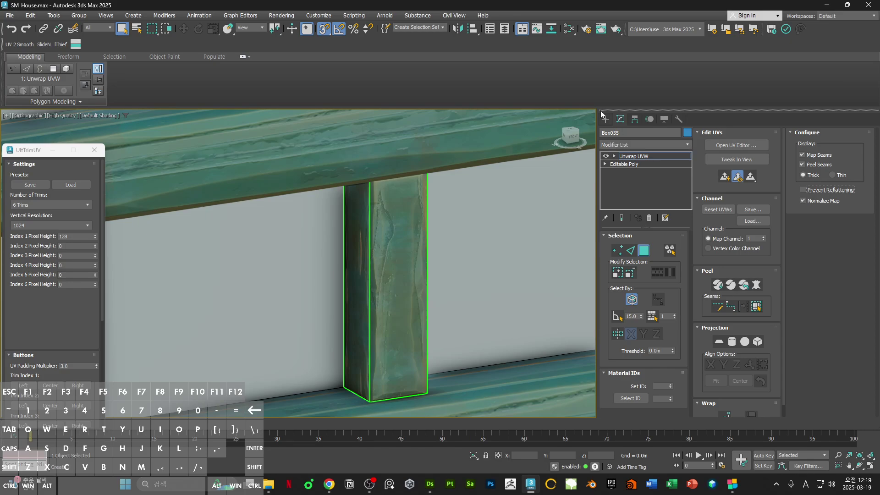
left_click(802, 155)
left_click(714, 141)
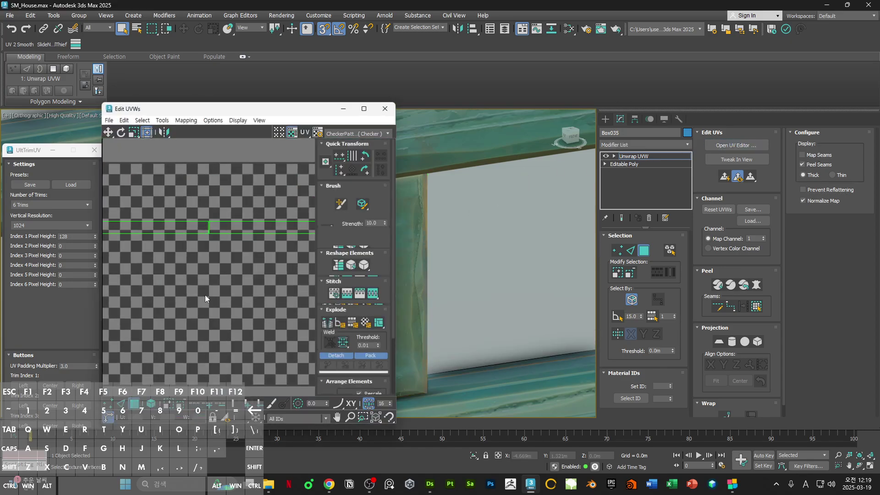
Step: Display the Map #11 normal bump texture behind the UVs and lay the post's UVs on trim index 1 with Left alignment
left_click(356, 133)
left_click(366, 168)
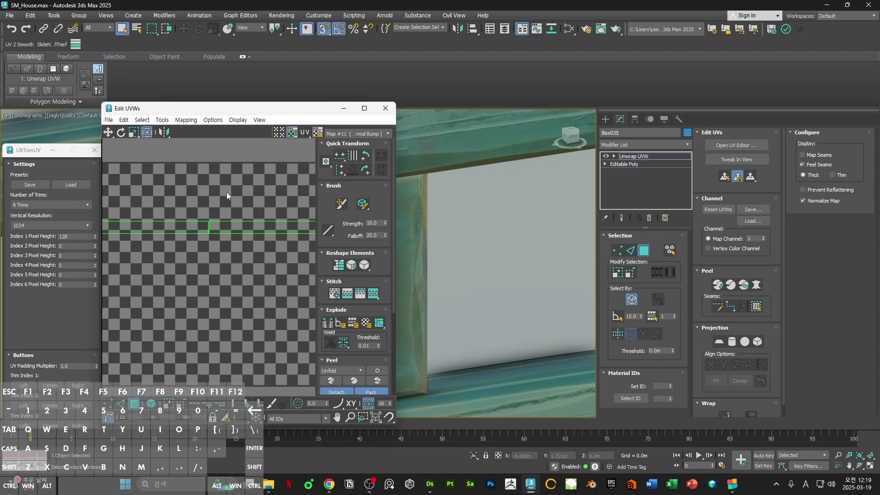
left_click(23, 385)
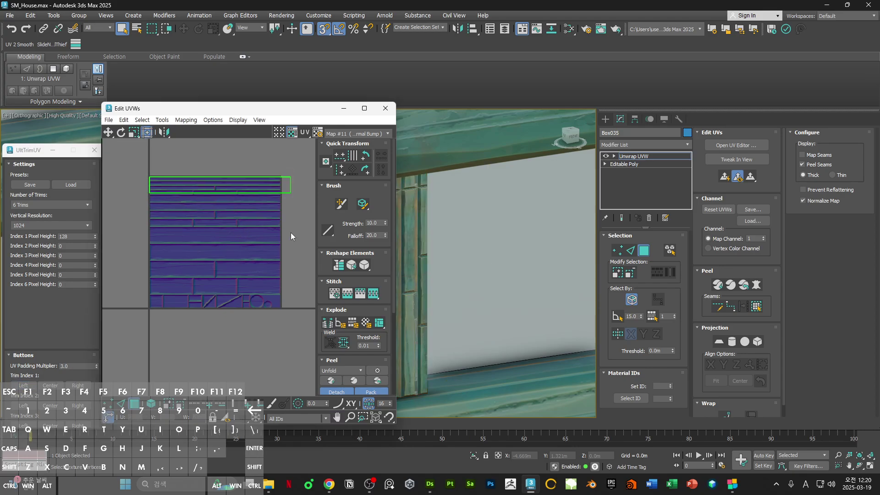
Step: Adjust the post's UV strip horizontally so its end lines up with the beveled joint of the wood trim
left_click_drag(285, 212, 193, 227)
scroll(193, 228, "up", 5)
middle_click_drag(176, 243, 226, 201)
left_click_drag(226, 202, 264, 196)
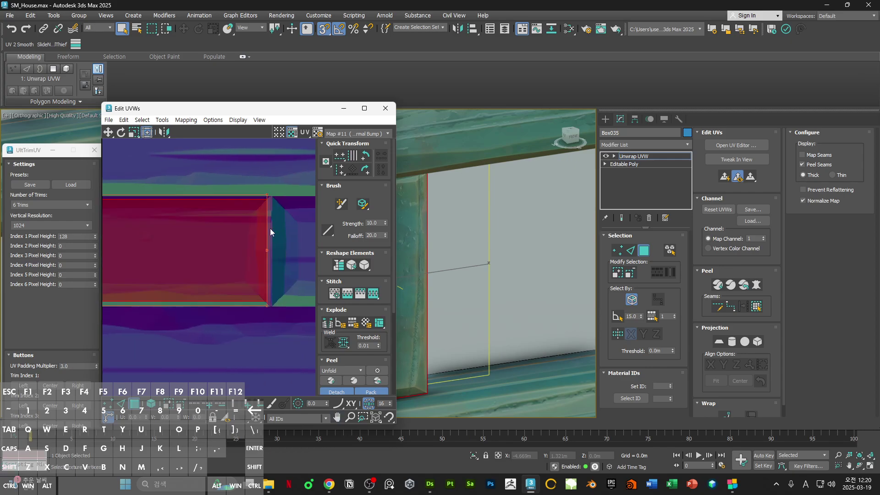
left_click(268, 306)
scroll(569, 229, "down", 5)
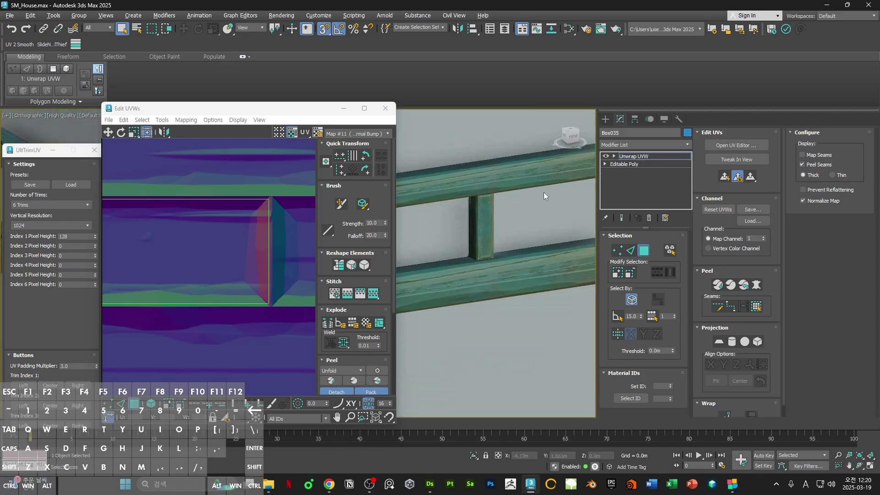
Step: Convert the short post to Editable Poly and center its pivot on the object
right_click(497, 205)
mouse_move(536, 320)
left_click(612, 327)
scroll(413, 285, "up", 5)
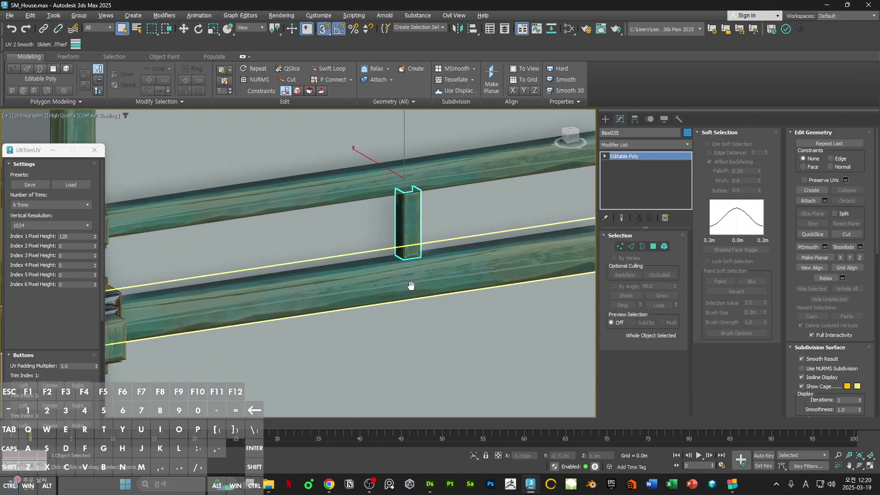
key("f")
scroll(517, 225, "down", 5)
left_click(634, 120)
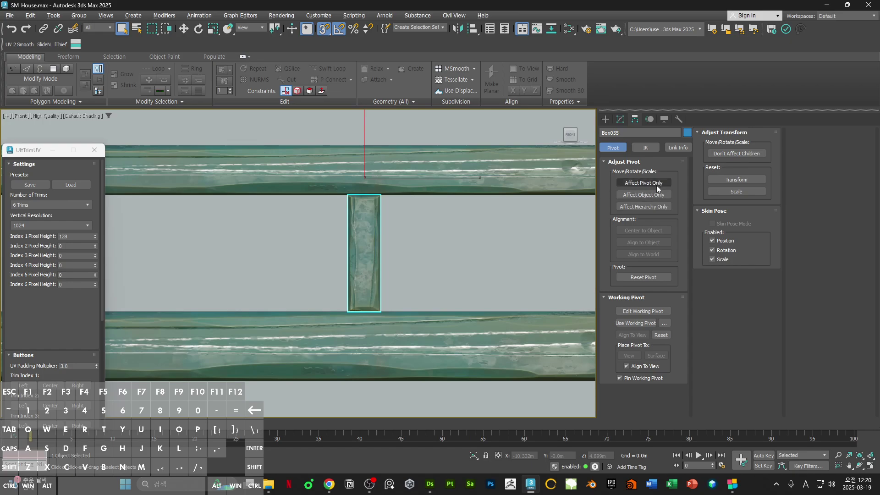
left_click(643, 183)
left_click(644, 231)
left_click(644, 183)
scroll(412, 238, "down", 3)
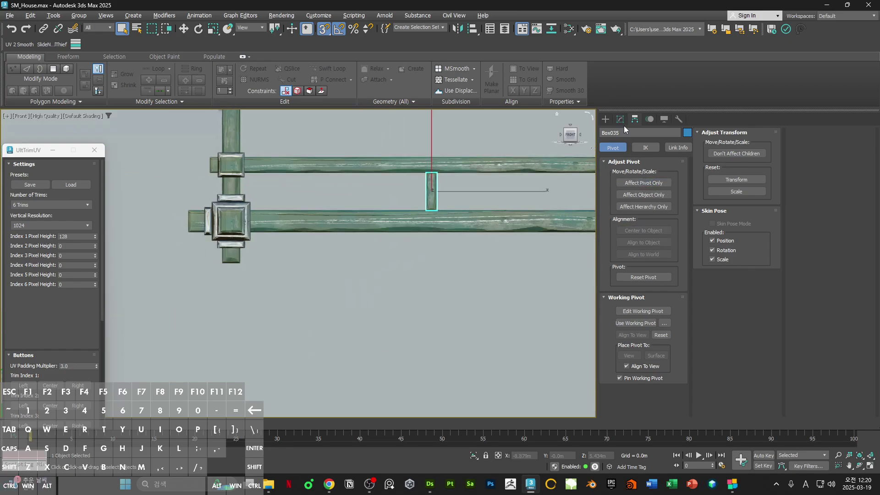
Step: Add a centered Array modifier to the short post, keeping five copies along X and setting the X spacing to 0.906 m
left_click(622, 120)
left_click(640, 144)
type("a")
key("Return")
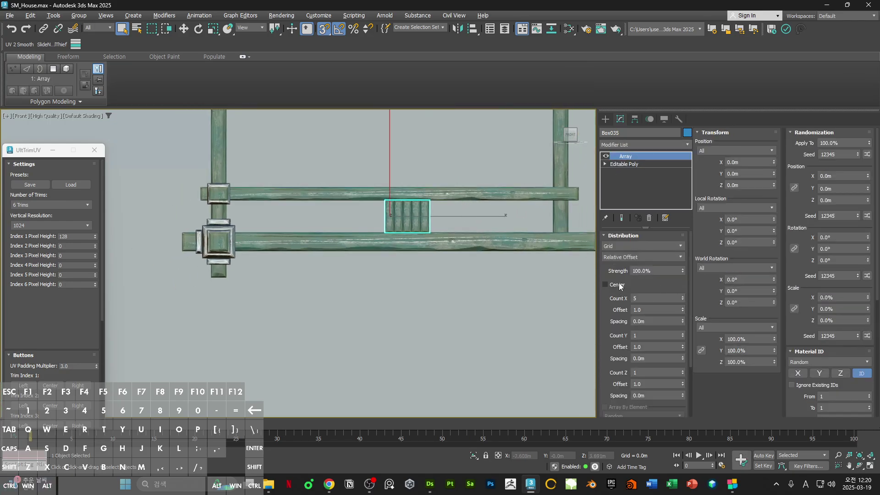
left_click(605, 285)
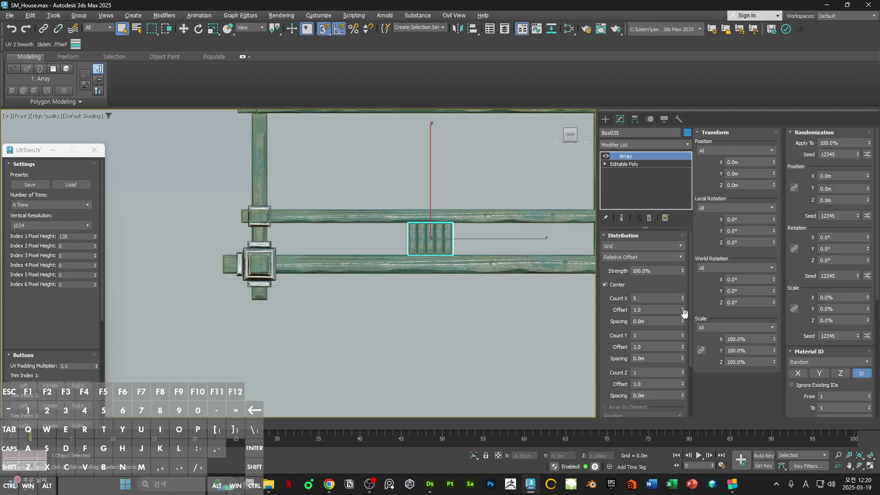
middle_click_drag(468, 300, 411, 303)
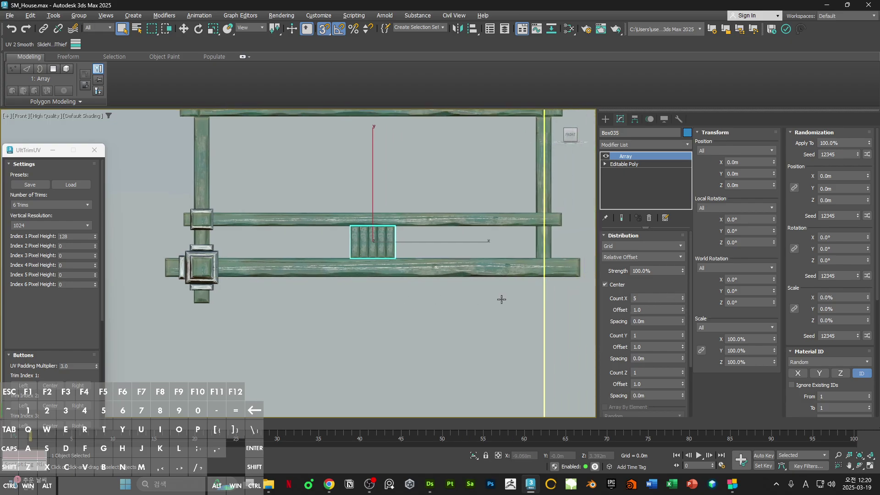
left_click_drag(682, 321, 621, 375)
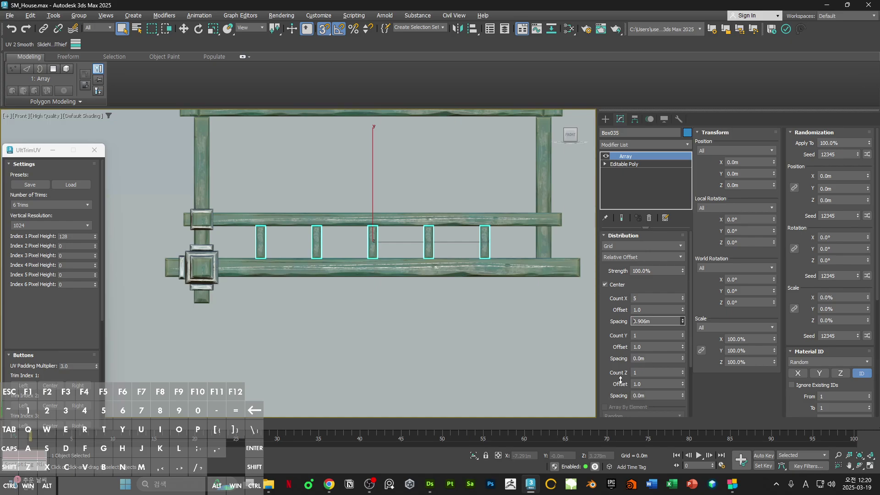
Step: Examine the row of short posts between the two front rails from the front and from oblique angles
scroll(435, 287, "down", 3)
middle_click_drag(429, 306, 393, 246)
key("ctrl+d")
scroll(383, 189, "up", 5)
left_click(383, 188)
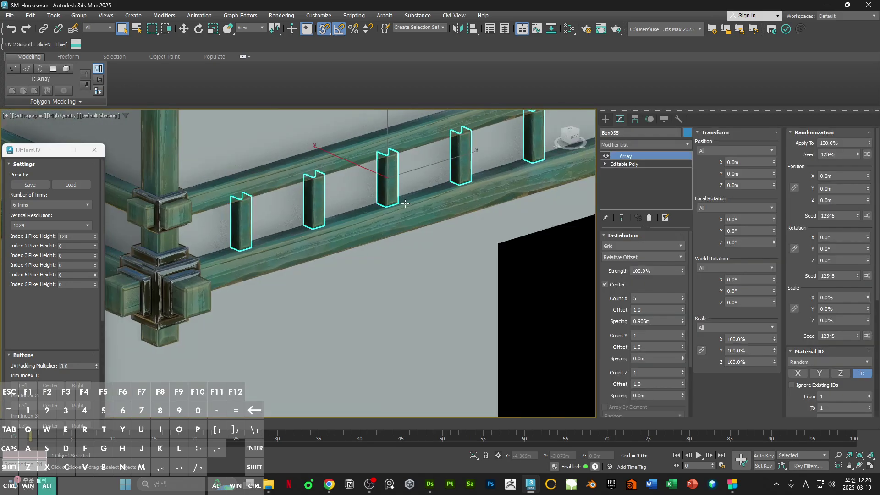
middle_click_drag(384, 188, 428, 220, "alt")
scroll(428, 220, "up", 5)
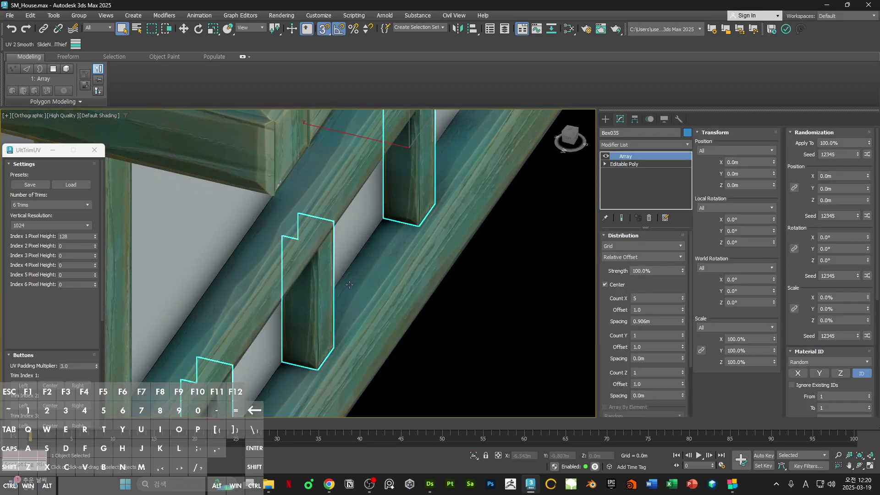
scroll(309, 295, "down", 4)
scroll(310, 295, "down", 4)
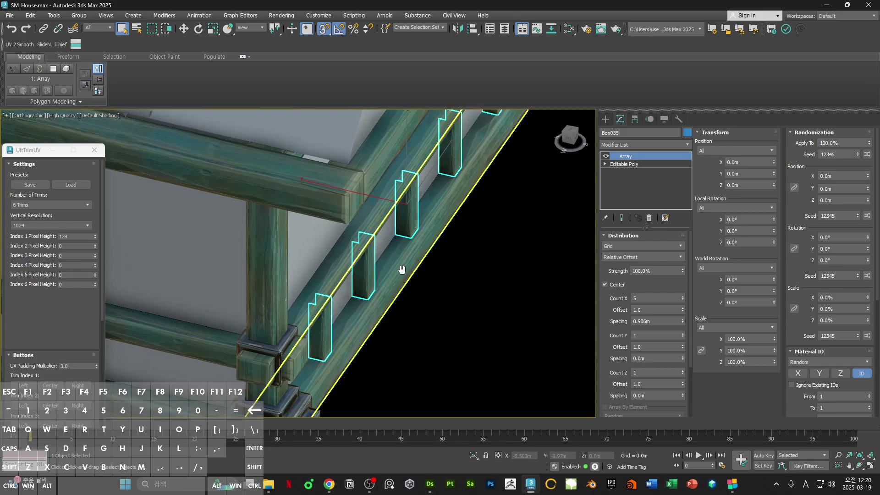
Step: Copy the front post row over to the adjoining side of the house and rotate the copy parallel to the side rails
middle_click_drag(403, 269, 464, 234, "alt")
key("w")
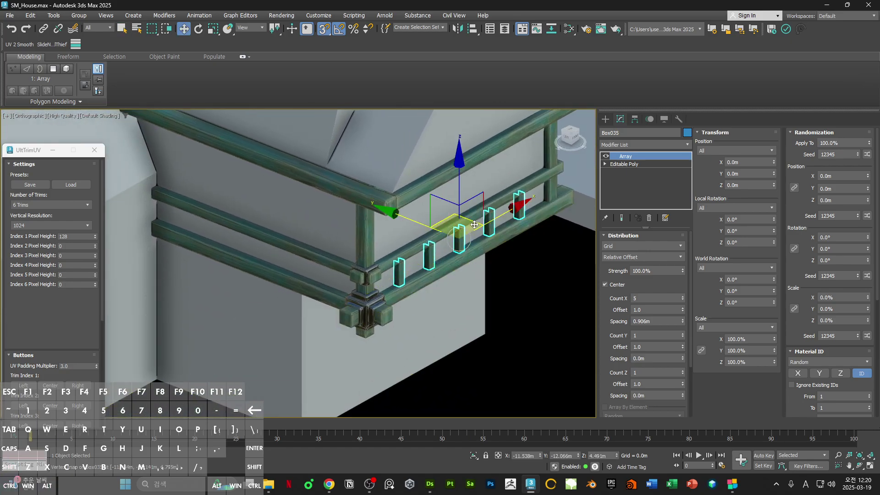
left_click_drag(477, 225, 275, 243, "shift")
key("Return")
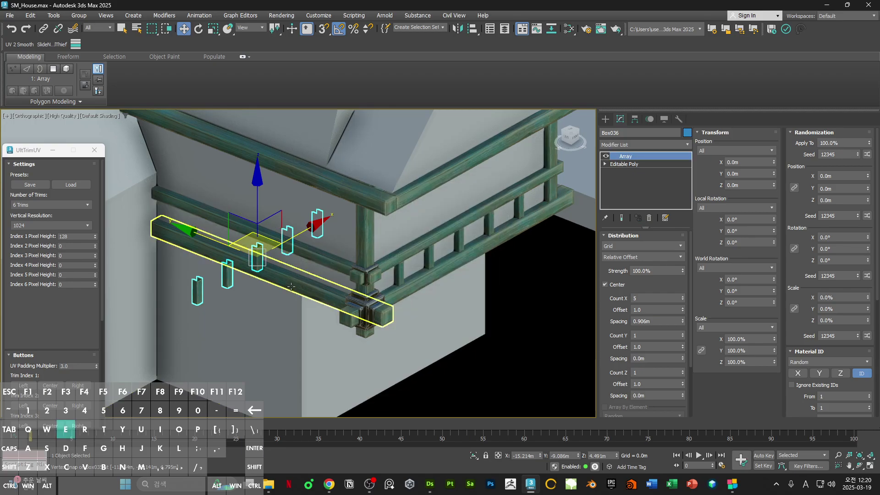
key("e")
left_click_drag(293, 297, 274, 291)
key("w")
Step: Try to snap the copied post row onto the corner joint
scroll(274, 291, "up", 4)
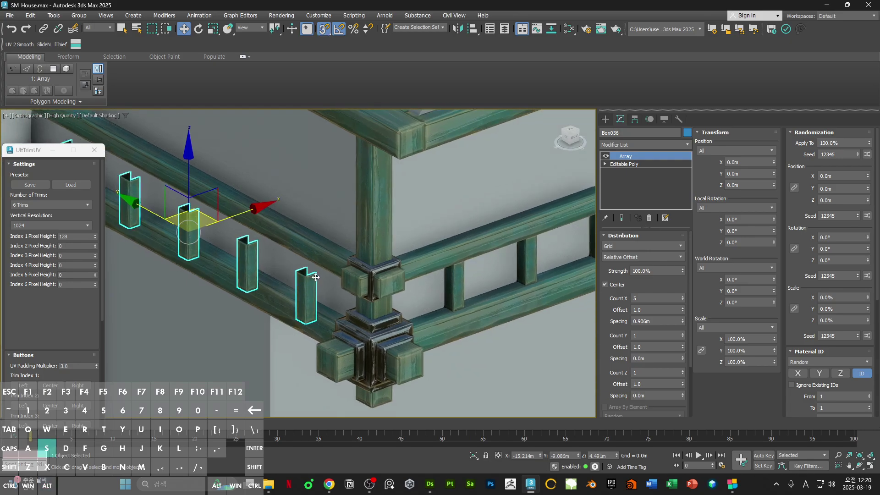
key("F3")
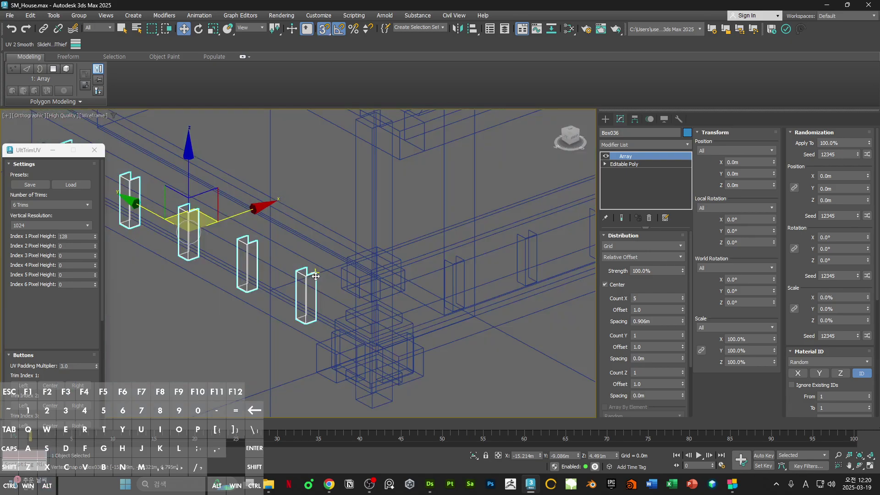
mouse_move(316, 276)
left_mouse_down()
mouse_move(362, 321)
mouse_move(377, 358)
left_mouse_up()
key("F3")
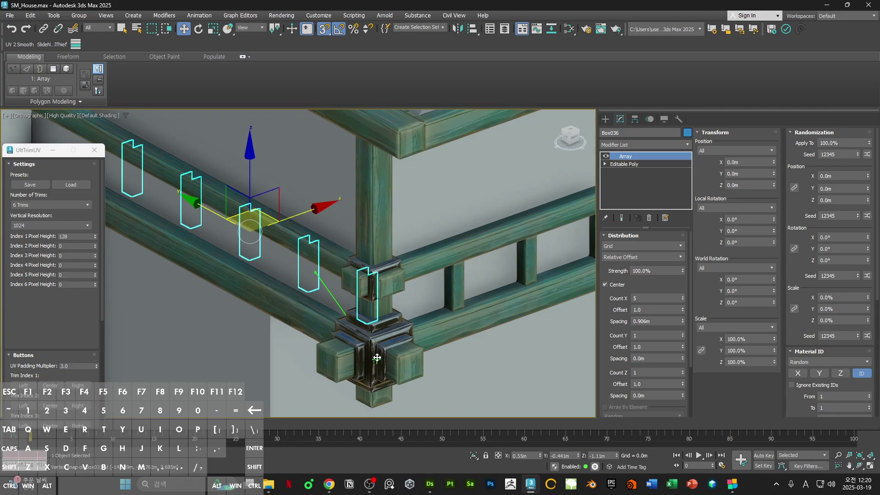
key("ctrl+z")
Step: Move the copied post row along X into the gap between the side rails and snap it to the corner joint
key("s")
left_click_drag(256, 210, 273, 216)
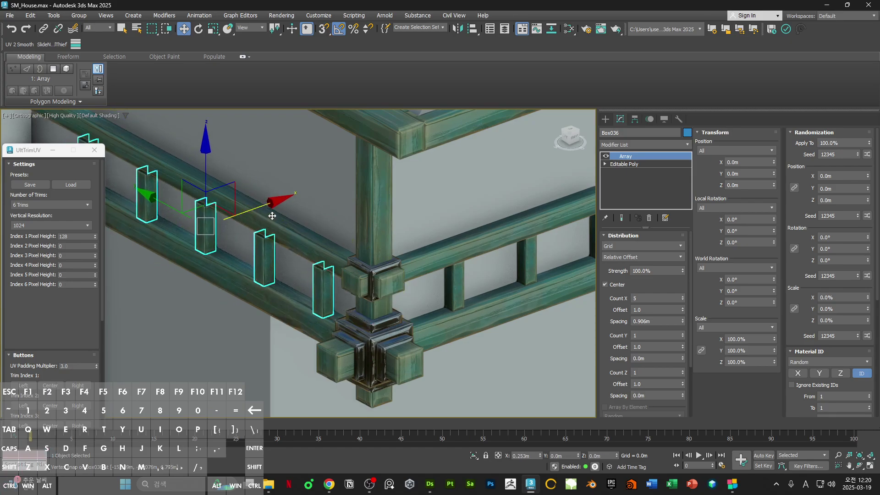
scroll(272, 216, "up", 8)
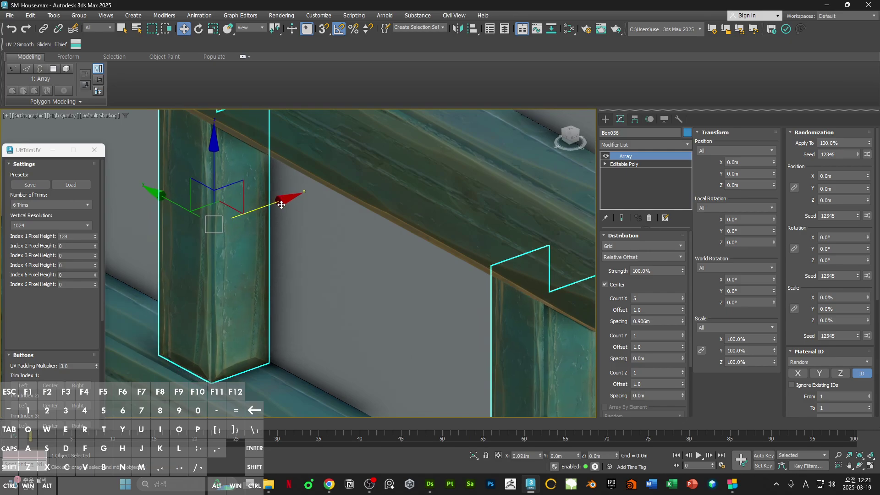
scroll(281, 205, "down", 8)
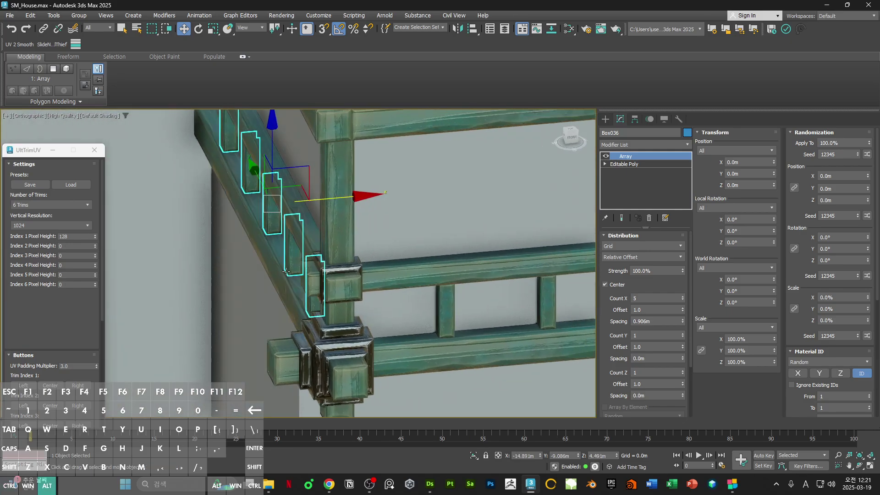
key("F3")
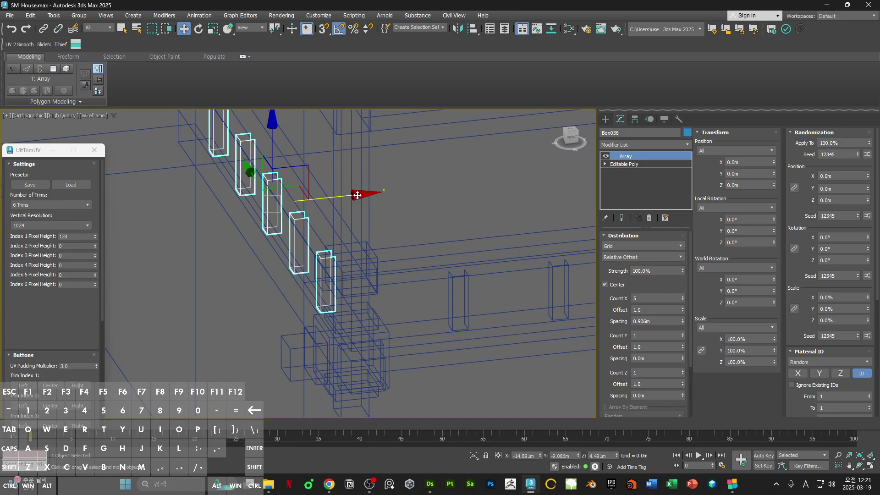
left_click_drag(352, 190, 359, 347)
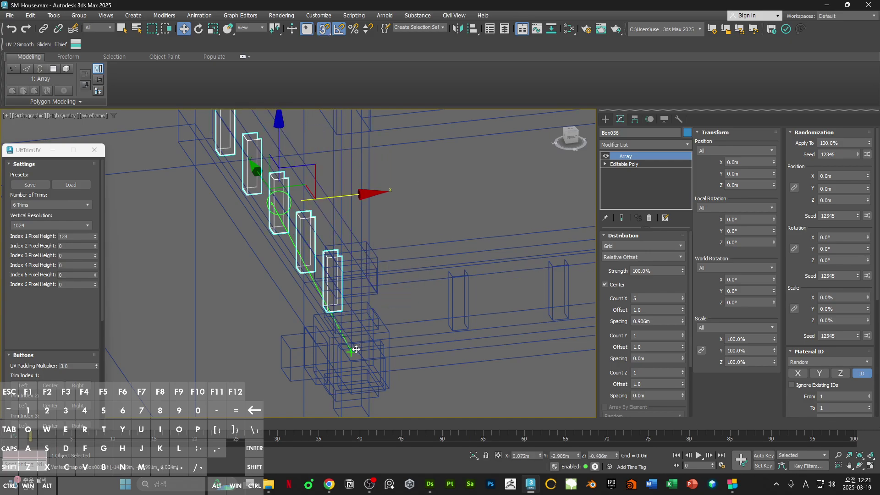
key("F3")
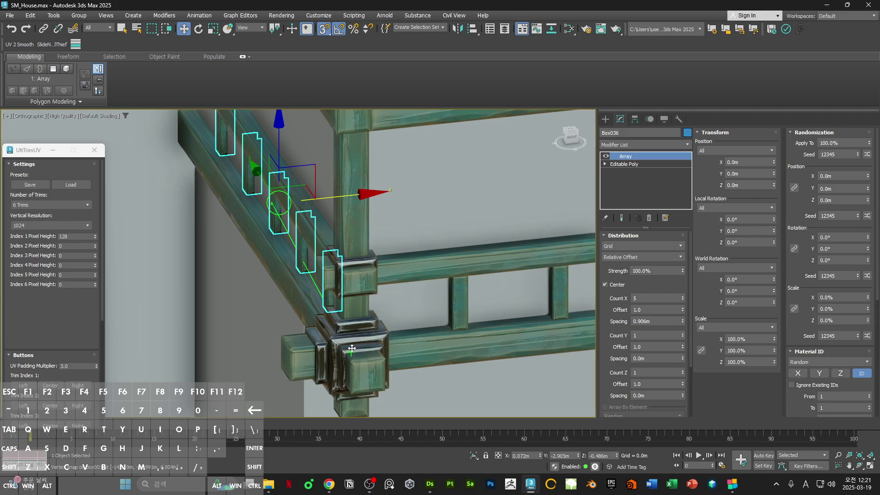
Step: Try to reposition the copied post row with snapping against the corner joint, and undo the move
left_click_drag(347, 348, 373, 265)
key("F3")
key("F3")
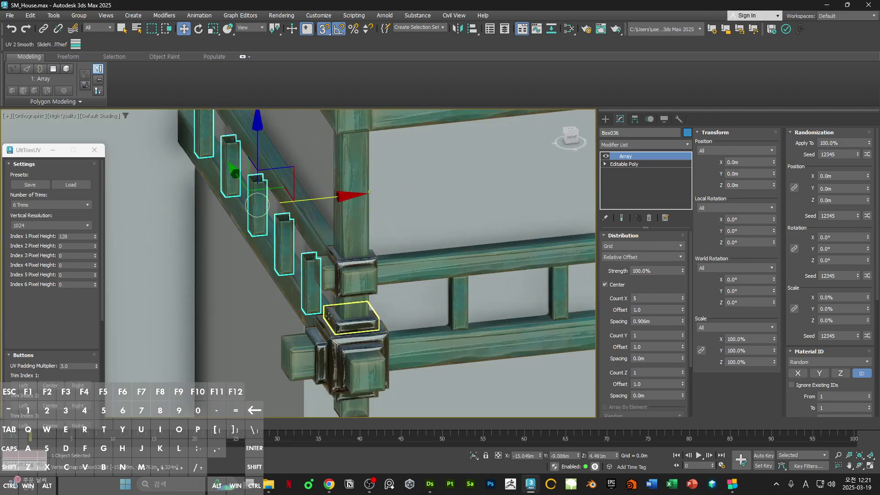
key("ctrl+z")
Step: Turn off snapping and check the copied post row's position between the side rails from several angles
scroll(321, 275, "down", 4)
middle_click_drag(275, 238, 240, 246, "alt")
scroll(311, 225, "up", 8)
scroll(267, 240, "up", 2)
key("s")
scroll(283, 229, "down", 6)
middle_click_drag(280, 268, 320, 262, "alt")
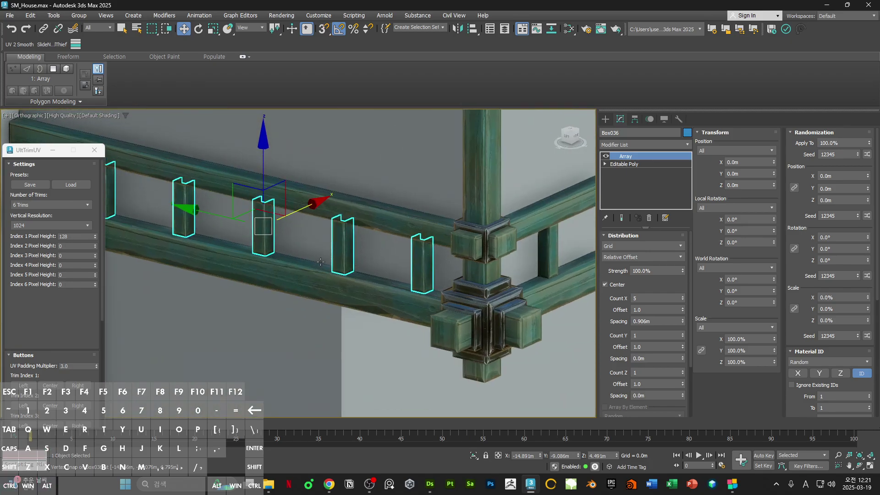
middle_click_drag(283, 222, 399, 243, "alt")
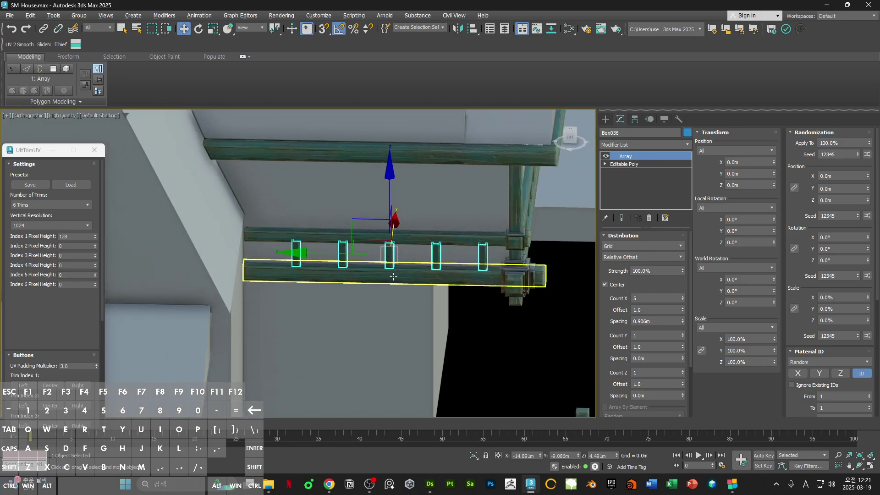
key("alt")
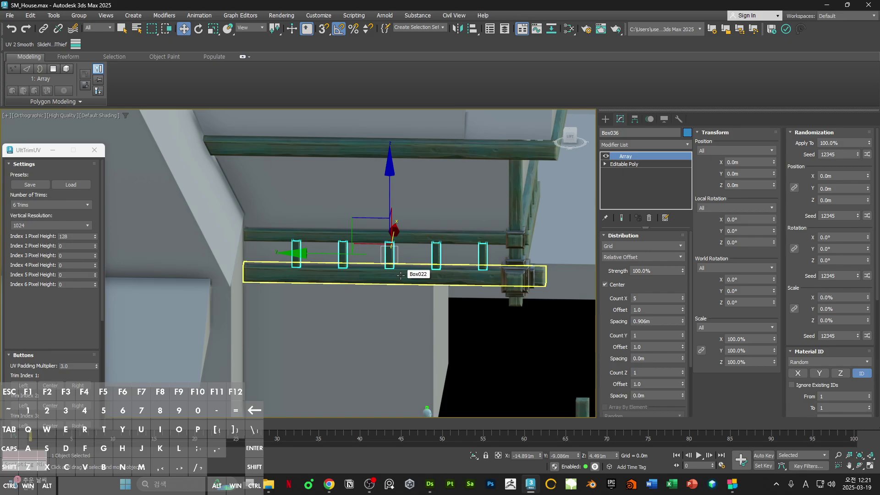
middle_click_drag(400, 275, 380, 275, "alt")
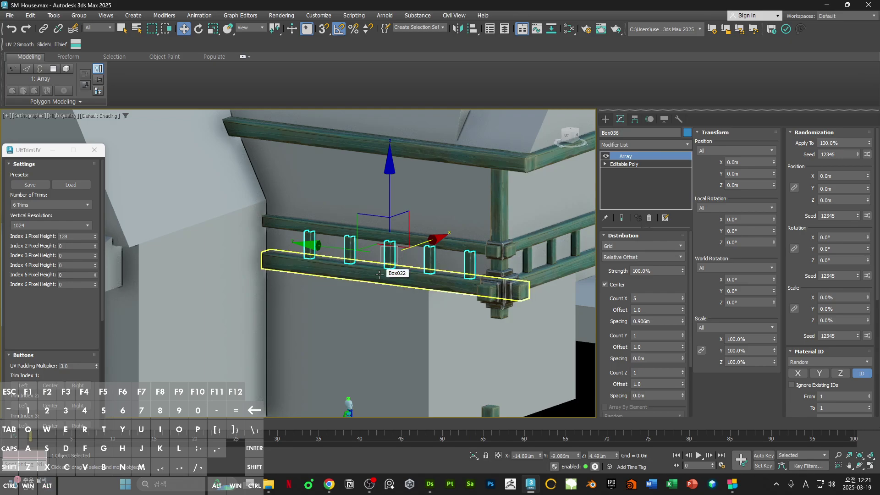
Step: Set the side post array's Count X to 4 and switch off its centering
left_click(682, 300)
middle_click_drag(466, 269, 384, 284, "alt")
left_click(604, 284)
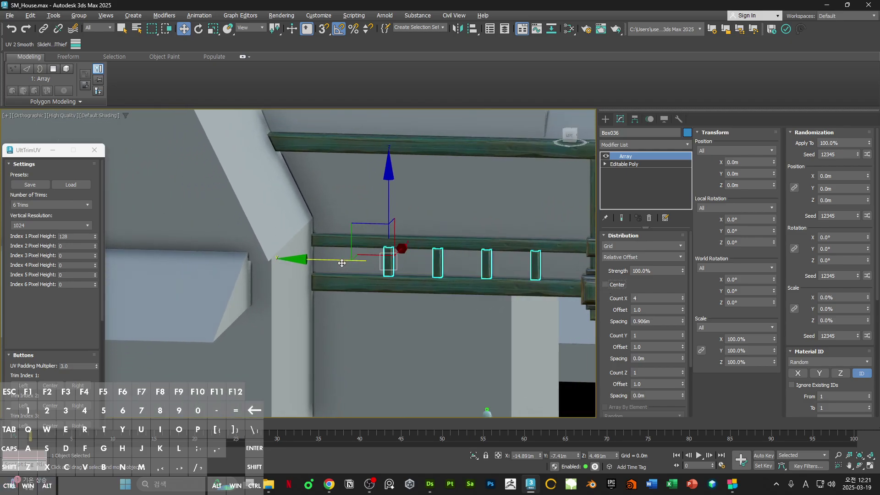
Step: Slide the post row along Y until its first post sits at the wall end of the side rails
left_click_drag(342, 263, 243, 277)
scroll(309, 260, "up", 5)
scroll(312, 261, "down", 5)
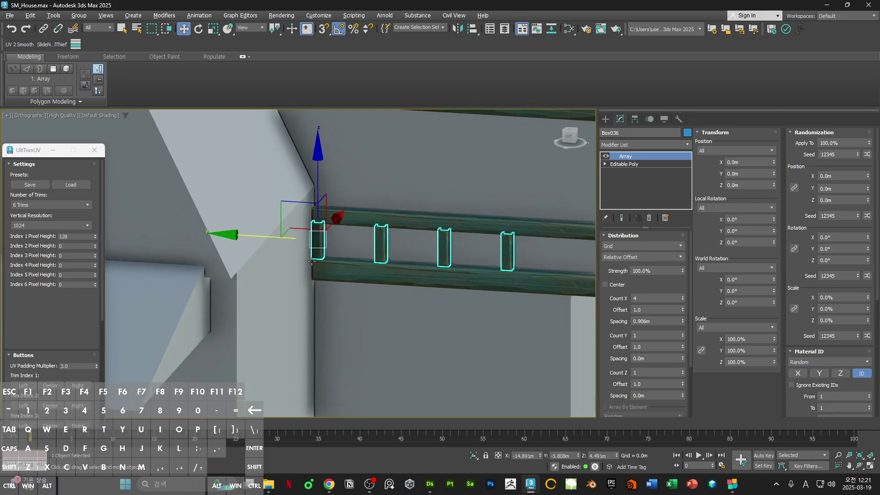
middle_click_drag(311, 261, 248, 263)
scroll(342, 243, "down", 3)
middle_click_drag(429, 271, 413, 280)
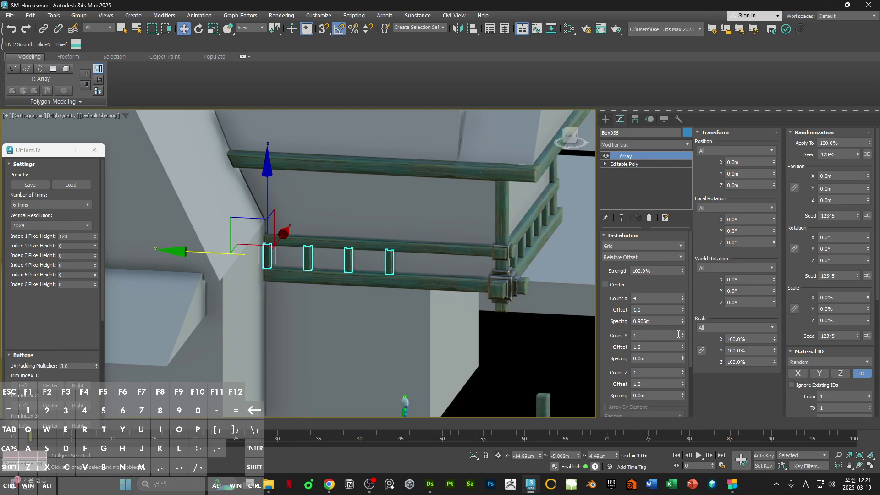
Step: Set the side post array's X spacing to 1.389 m and deselect the row
left_click_drag(682, 302, 637, 106)
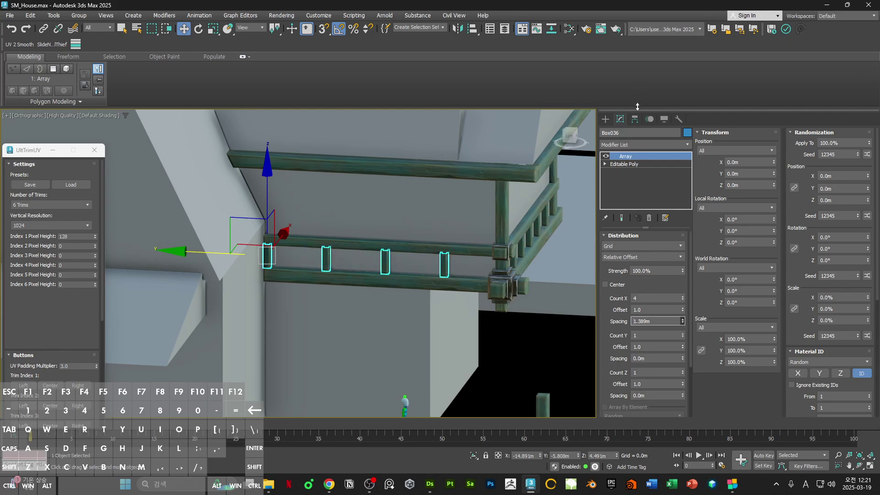
middle_click_drag(441, 284, 455, 331, "alt")
left_click(523, 320)
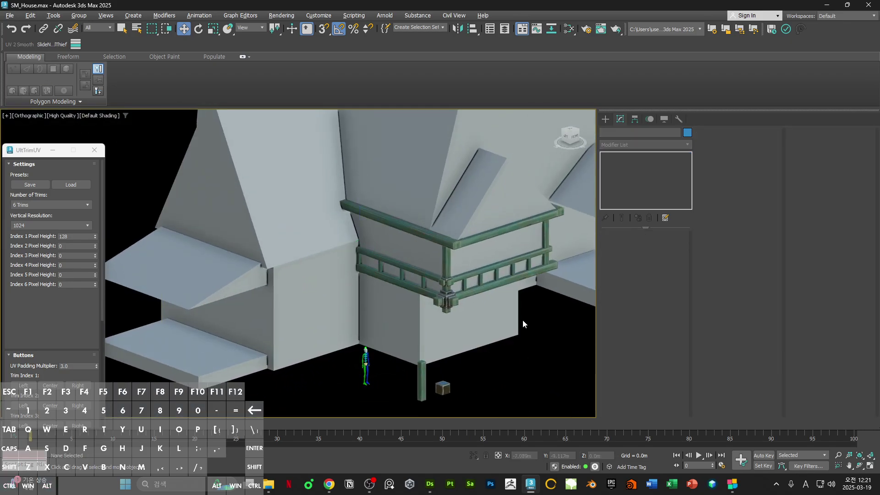
Step: Copy the tall corner post along Y to the middle of the side rails
scroll(421, 289, "up", 2)
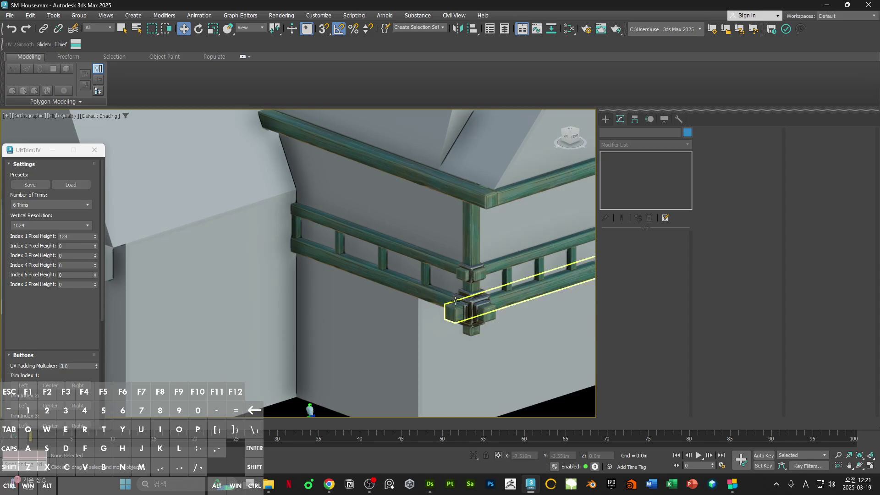
scroll(440, 312, "up", 1)
scroll(397, 326, "up", 5)
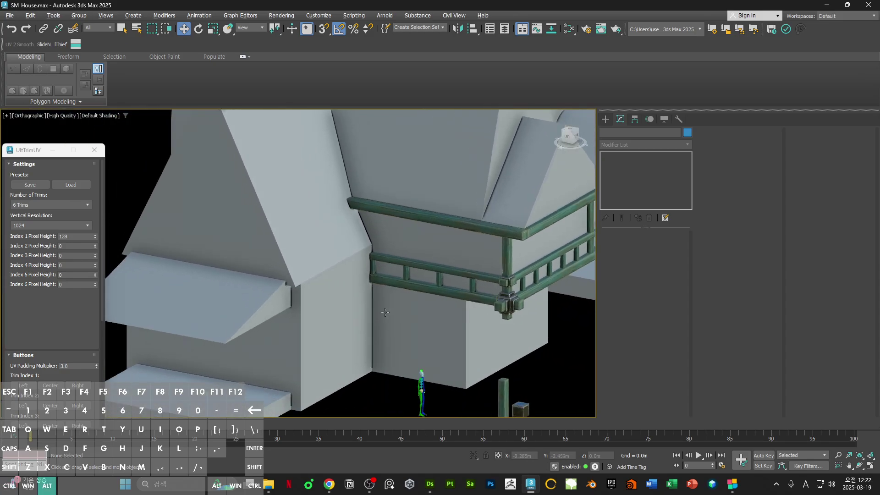
left_click(507, 277)
middle_click_drag(507, 277, 527, 261, "alt")
middle_click_drag(394, 343, 417, 310)
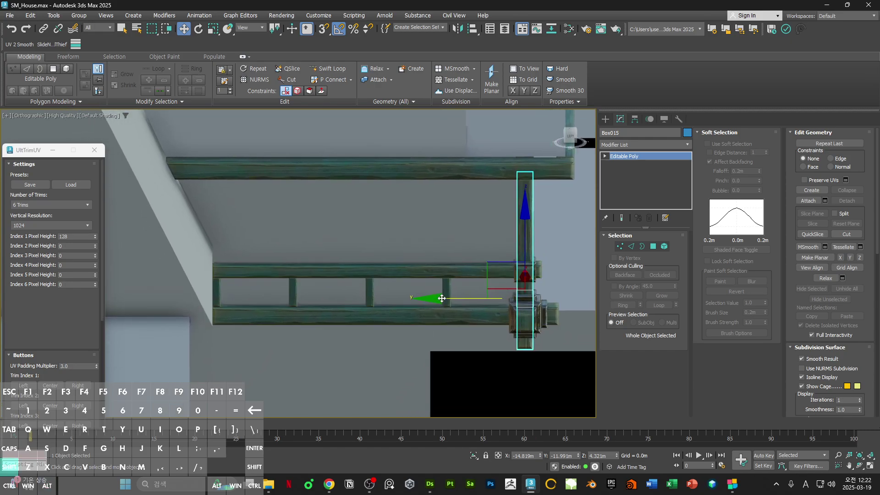
left_click_drag(437, 299, 324, 300, "shift")
key("Return")
Step: Align the copied tall post along Y with the nearest short post, checking the fit in wireframe
scroll(393, 287, "up", 3)
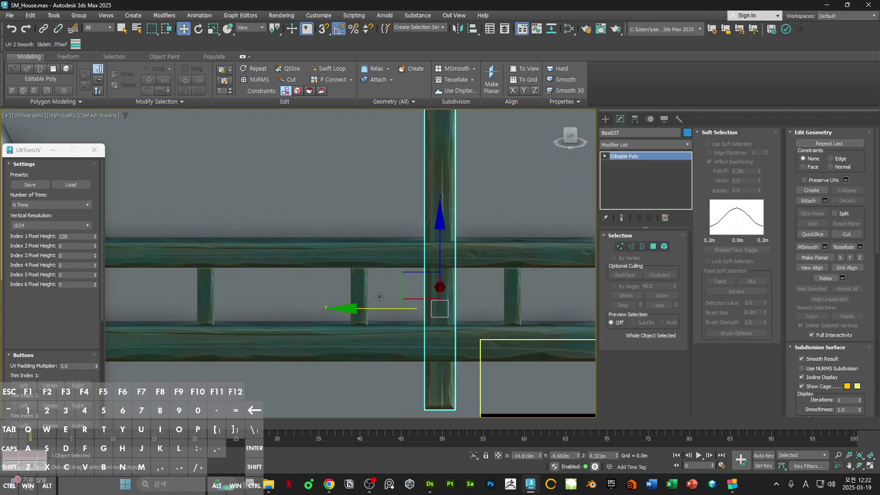
left_click_drag(401, 292, 328, 300)
key("F3")
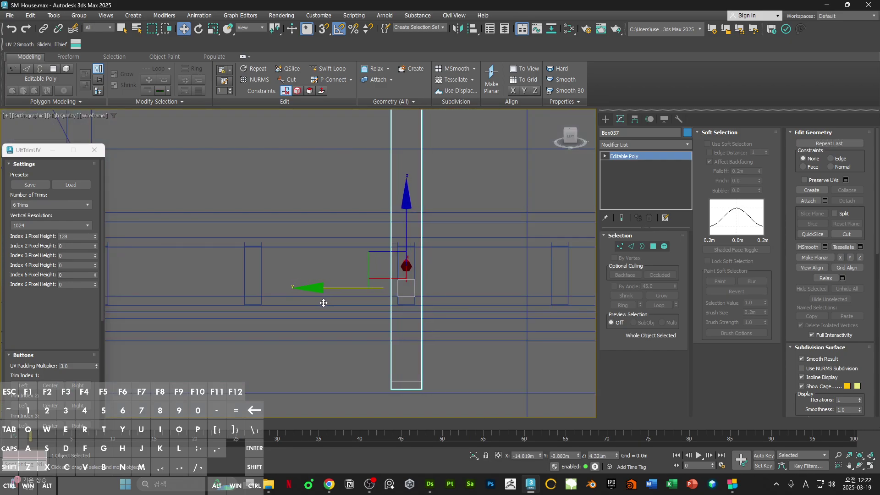
key("F3")
Step: Raise the copied post's bottom vertices with snapping so it ends at the thin upper side rail
scroll(422, 266, "down", 5)
middle_click_drag(451, 275, 406, 315, "alt")
key("1")
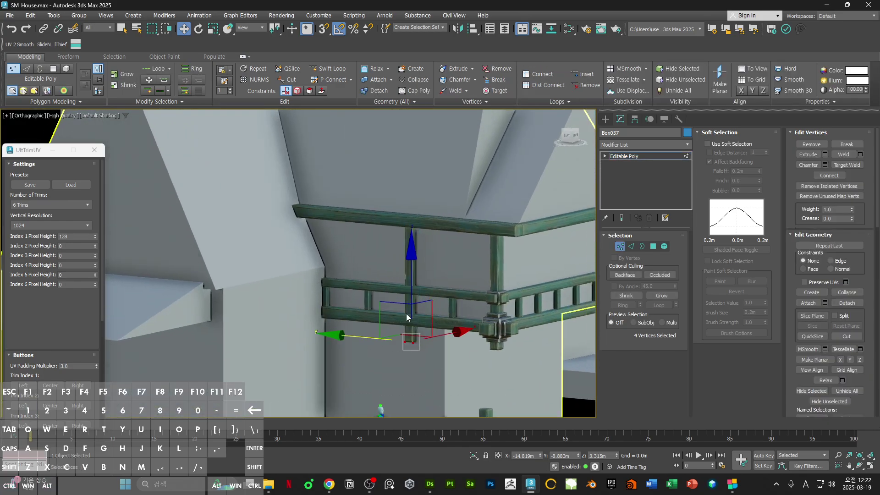
scroll(406, 316, "up", 2)
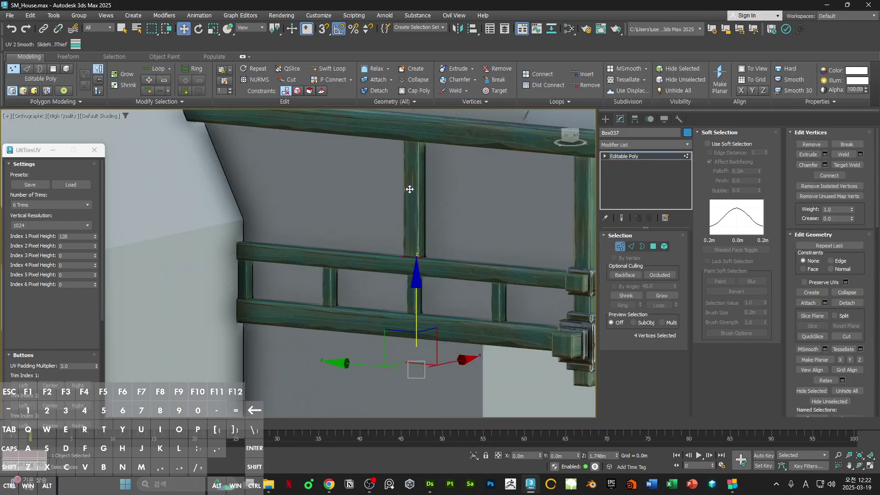
key("s")
left_click_drag(416, 369, 580, 277)
middle_click_drag(431, 170, 408, 235)
key("F3")
left_click_drag(348, 174, 435, 225)
key("F3")
middle_click_drag(431, 218, 340, 240)
middle_click_drag(340, 239, 484, 252, "alt")
key("1")
Step: Select the shortened post's two back edges and move them about -0.147 m along X toward the wall surface
scroll(340, 255, "down", 3)
mouse_move(440, 269)
middle_mouse_down()
mouse_move(419, 282)
mouse_move(365, 272)
mouse_move(392, 332)
mouse_move(444, 315)
mouse_move(378, 269)
middle_mouse_up()
key("F3")
key("4")
key("F3")
left_click(439, 294)
key("2")
key("F3")
left_click(379, 268)
key("F3")
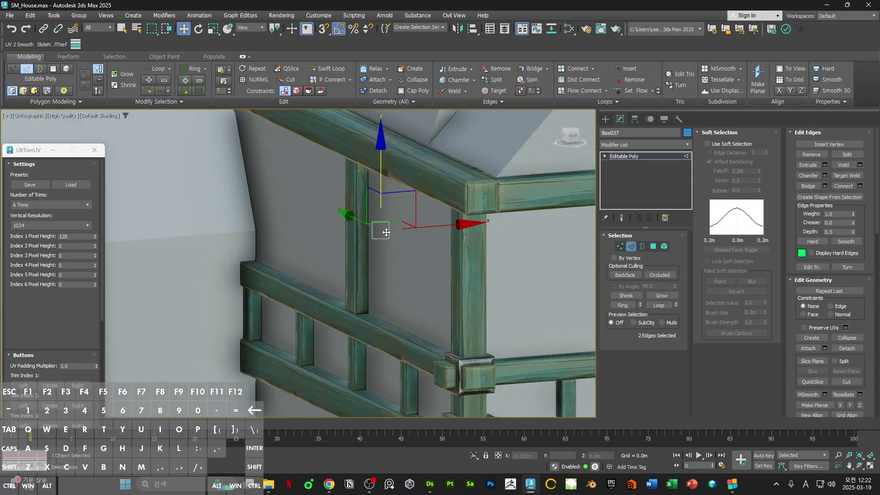
scroll(412, 236, "up", 3)
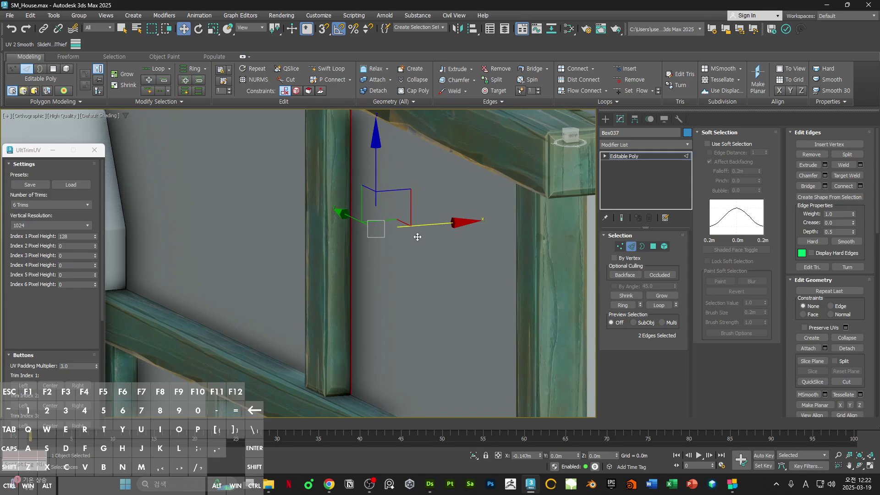
left_click_drag(417, 237, 418, 238)
scroll(418, 238, "down", 5)
middle_click_drag(419, 238, 472, 271, "alt")
key("2")
Step: Center the shortened post's pivot on the object
scroll(473, 271, "down", 3)
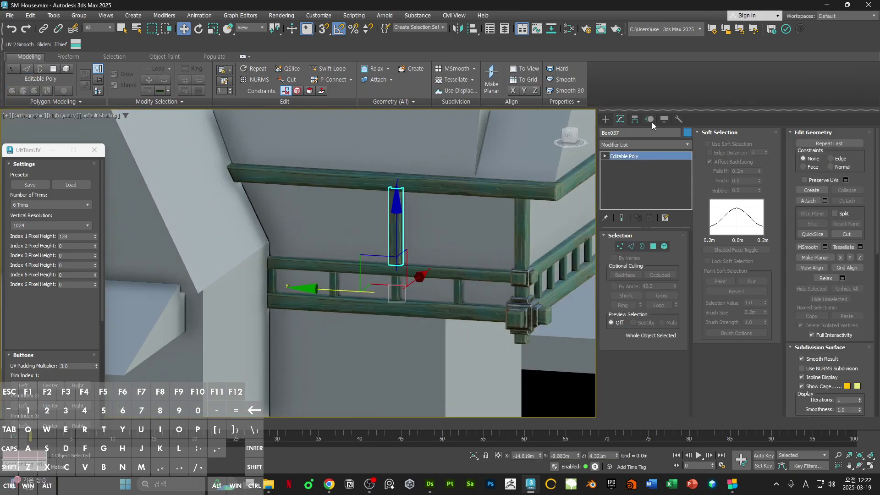
left_click(635, 119)
left_click(648, 183)
left_click(648, 231)
Step: Reset the shortened post's XForm and convert it back to an Editable Poly
left_click(680, 118)
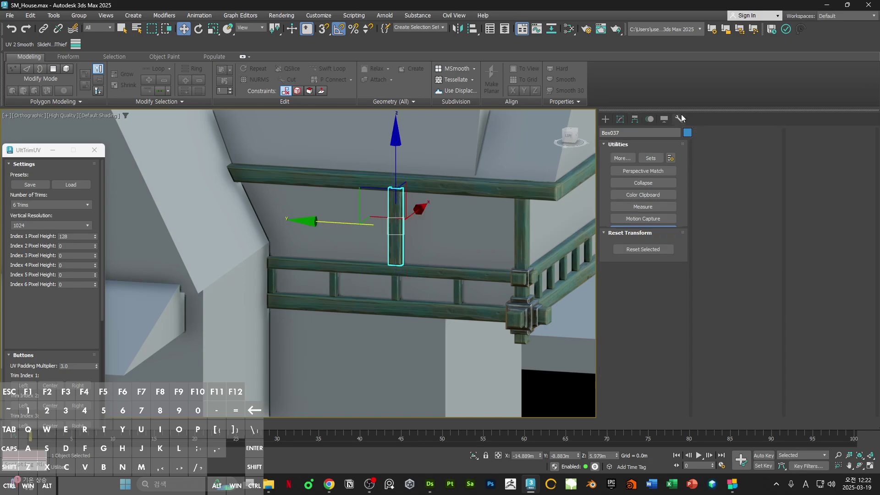
left_click(645, 285)
right_click(433, 168)
left_click(550, 284)
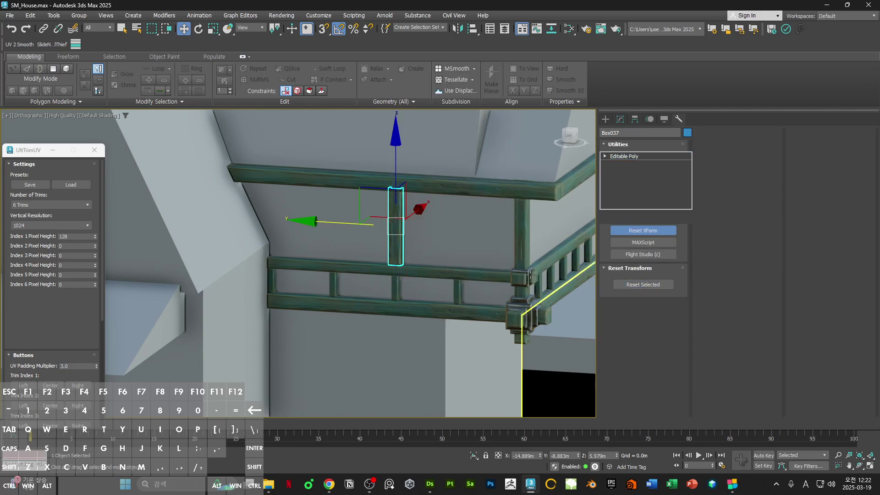
Step: Copy the shortened post along Y to a position between it and the corner post
middle_click_drag(478, 248, 455, 261)
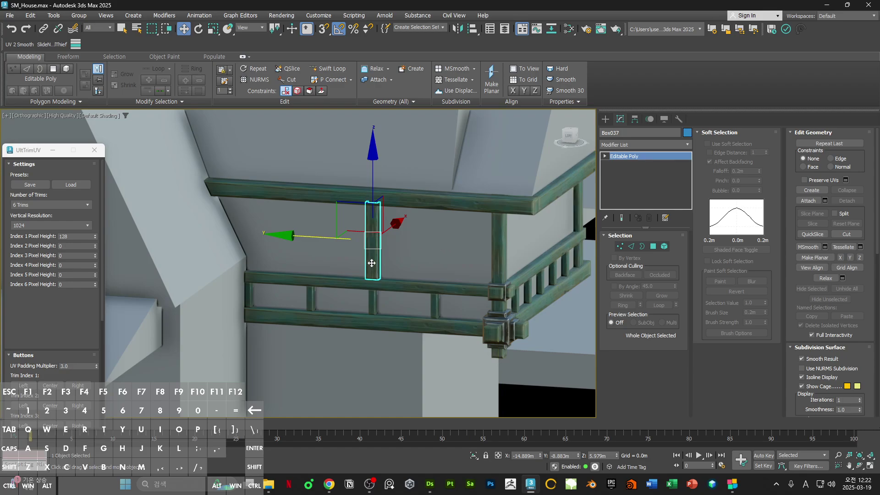
scroll(375, 277, "up", 2)
middle_click_drag(399, 250, 348, 261)
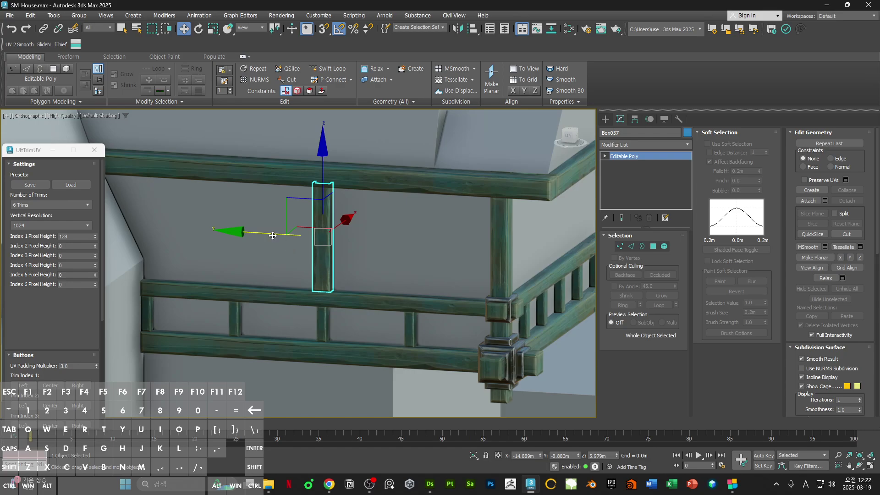
left_click_drag(273, 234, 376, 244, "shift")
key("Return")
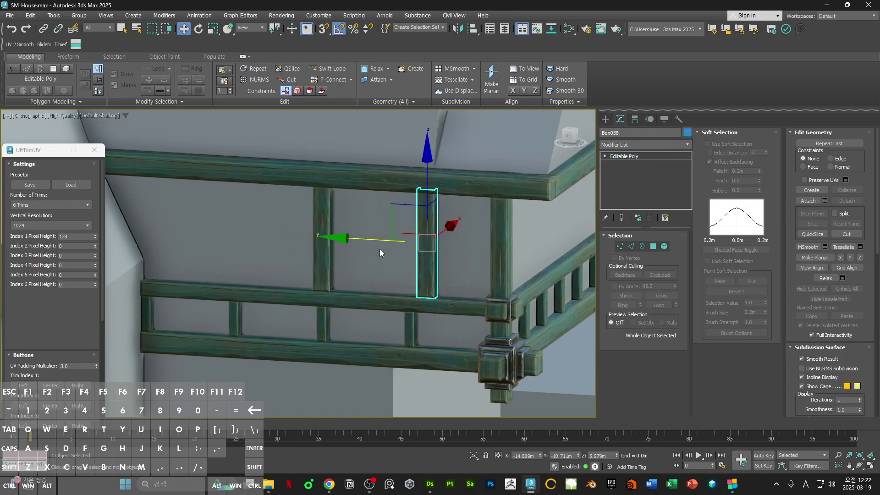
Step: Skew the new copy into a diagonal brace by moving its top vertices to the middle post and its bottom vertices to the corner post along Y
key("1")
key("F3")
middle_click_drag(469, 243, 477, 218, "alt")
key("F3")
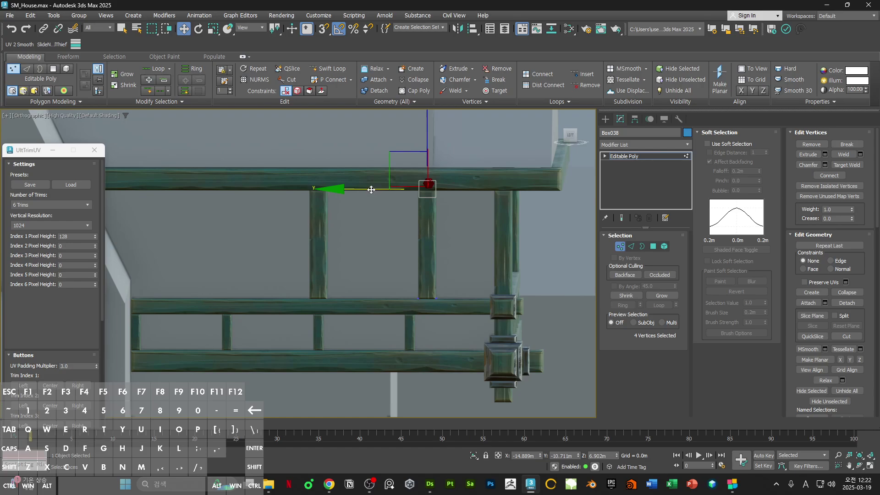
mouse_move(376, 188)
left_mouse_down()
mouse_move(274, 207)
mouse_move(270, 215)
left_mouse_up()
left_click_drag(370, 279, 450, 317)
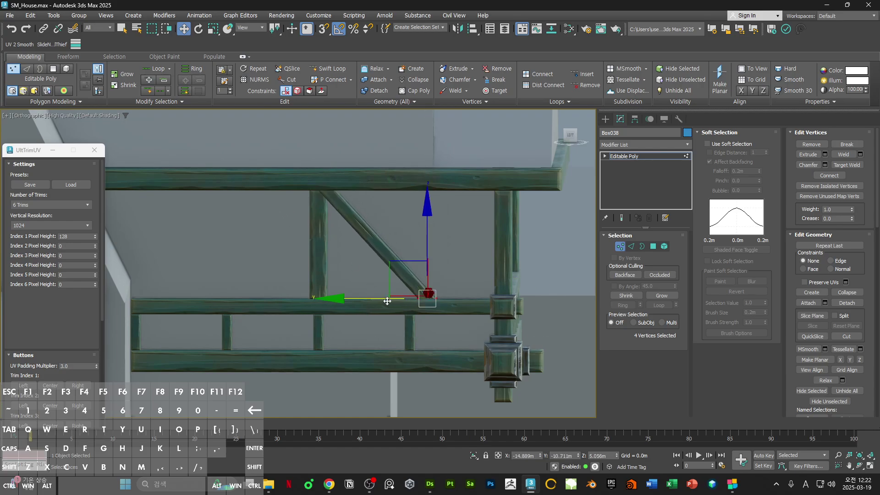
left_click_drag(387, 301, 457, 313)
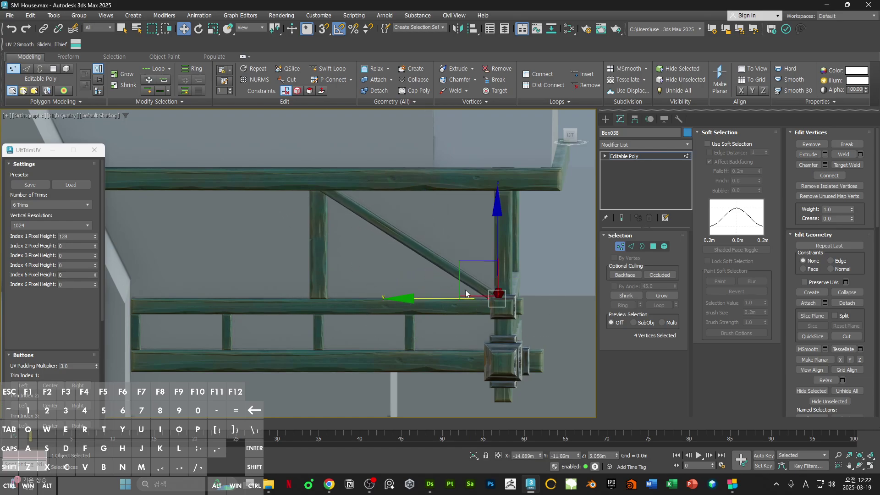
Step: Push the diagonal brace's outer face about 0.06 m inward along X
middle_click_drag(436, 260, 405, 260, "alt")
key("4")
left_click(436, 234)
left_click_drag(450, 241, 455, 241)
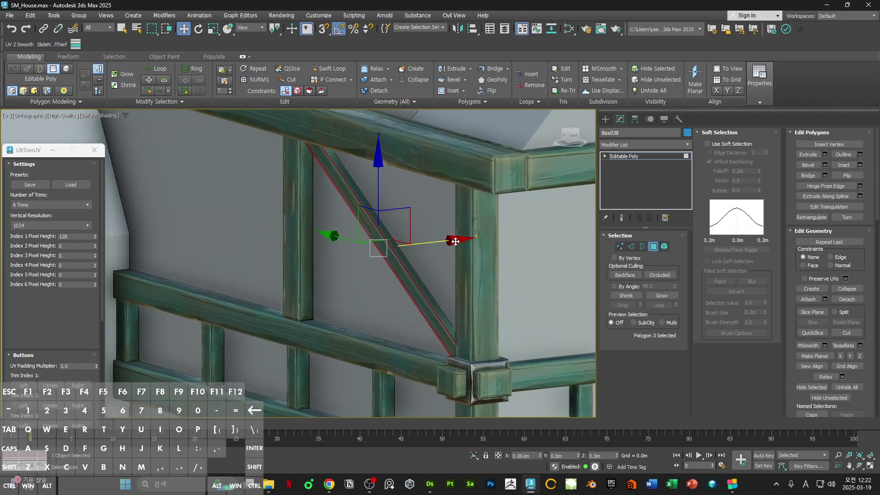
middle_click_drag(455, 241, 449, 283, "alt")
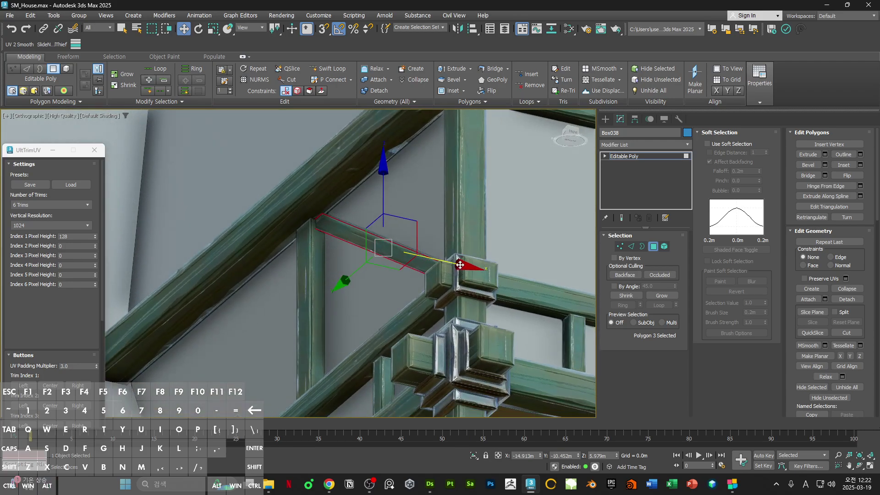
Step: Adjust the diagonal brace's end vertices in the side view so it runs from the middle post's top to the corner post
scroll(358, 254, "down", 5)
middle_click_drag(361, 253, 429, 277, "alt")
key("1")
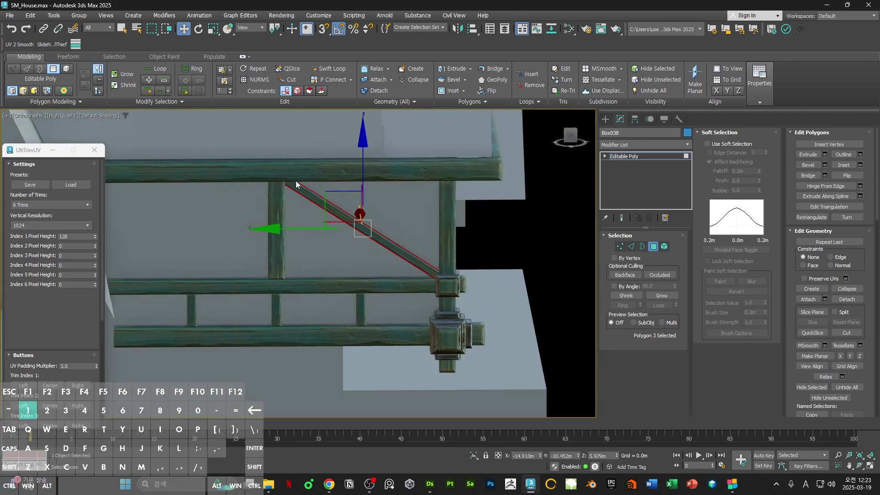
key("F3")
scroll(290, 191, "up", 3)
left_click(571, 136)
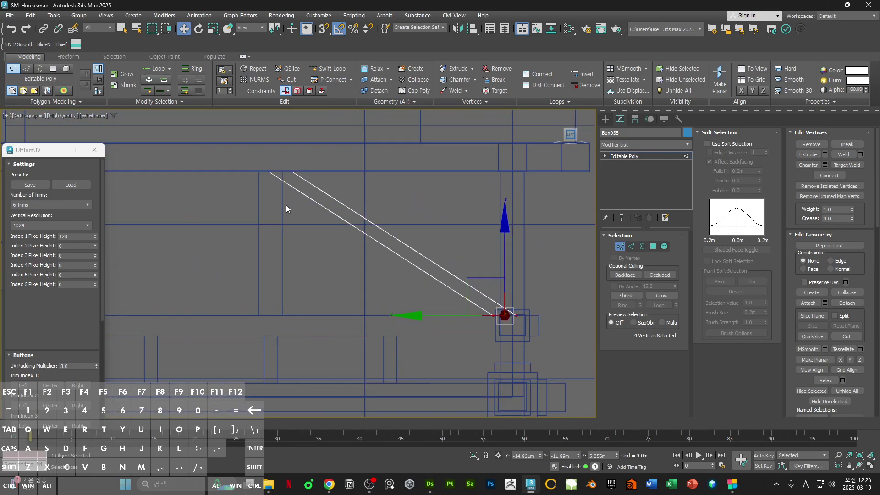
left_click_drag(260, 164, 278, 180)
left_click_drag(478, 333, 523, 305, "ctrl")
key("F3")
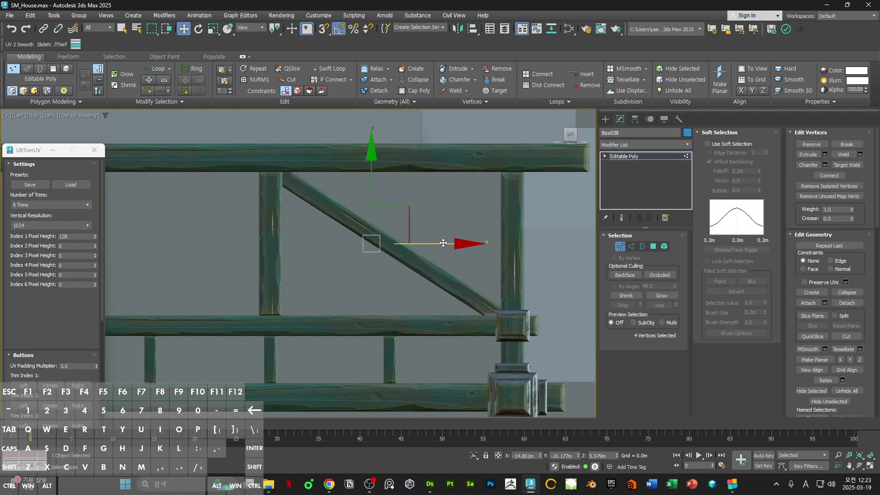
left_click_drag(329, 175, 344, 173)
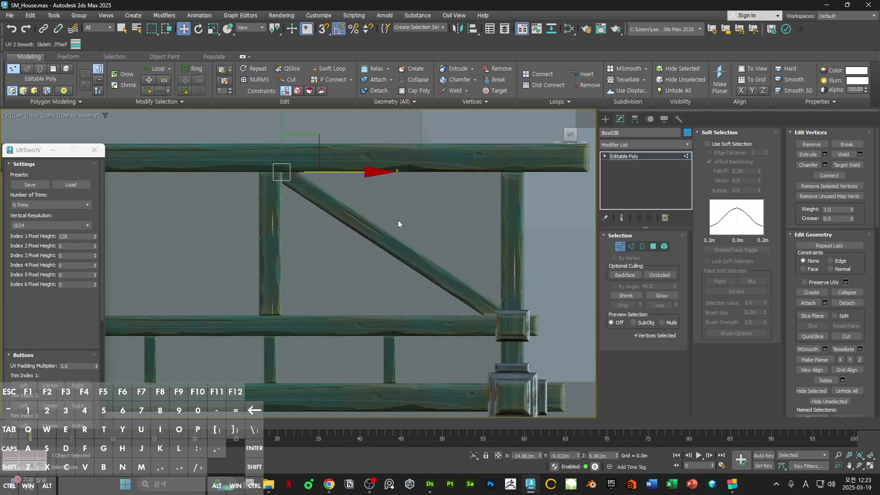
middle_click_drag(496, 273, 475, 291, "ctrl+alt")
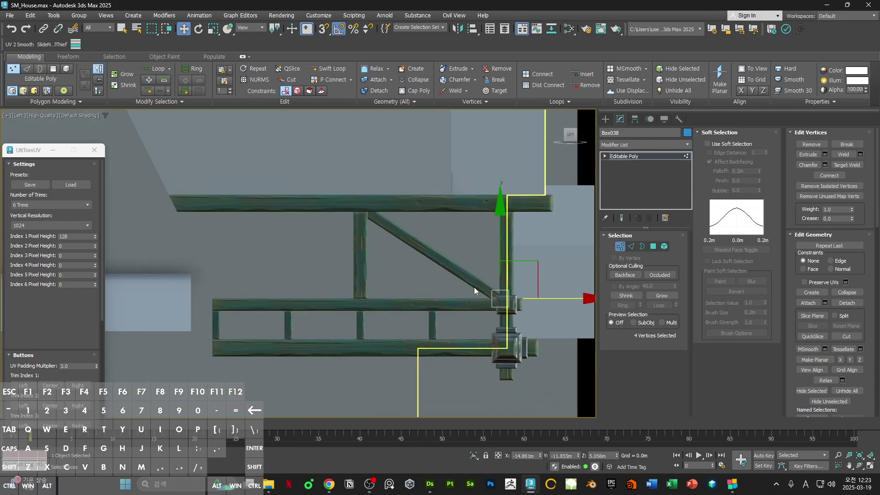
Step: Copy the whole diagonal brace into the adjacent bay on the other side of the middle post
key("1")
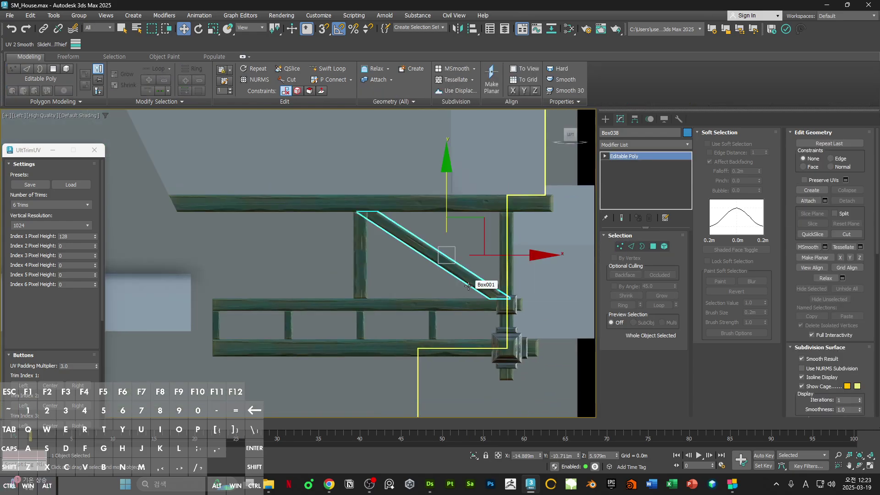
middle_click_drag(468, 286, 449, 297)
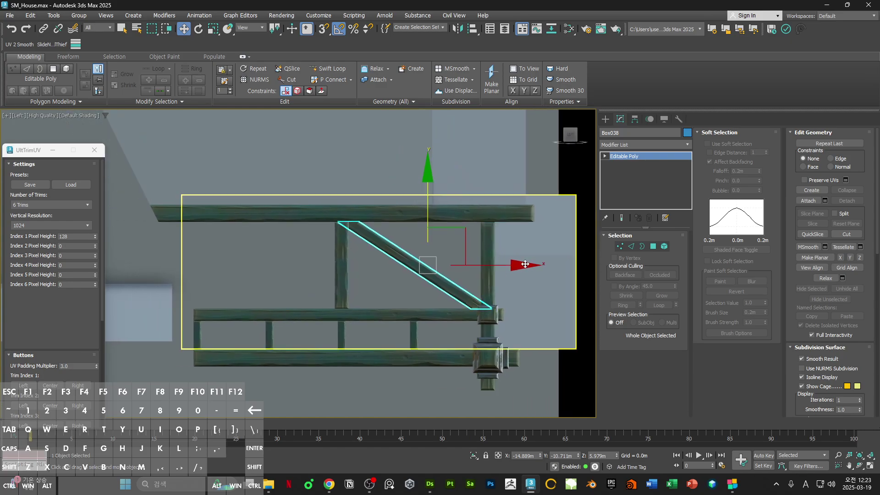
mouse_move(427, 278)
left_mouse_down("shift")
mouse_move(275, 279)
mouse_move(284, 280)
left_mouse_up("shift")
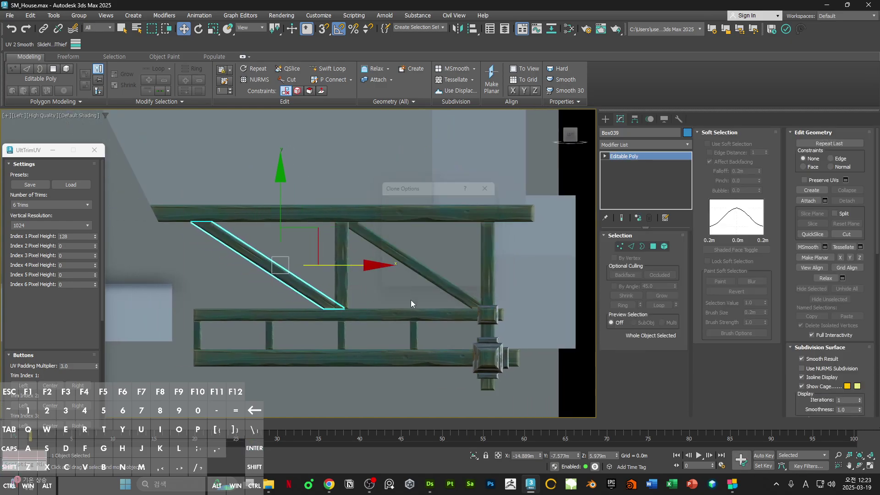
Step: Copy the middle post to the wall end of the side railing and deselect it
middle_click_drag(411, 300, 453, 281)
middle_click_drag(453, 281, 427, 267, "ctrl+alt")
left_click(427, 266)
scroll(374, 259, "up", 2)
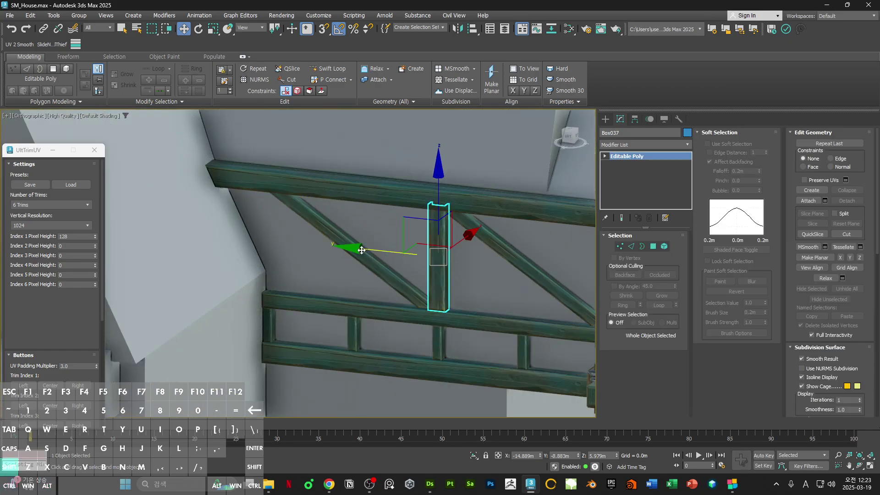
left_click_drag(361, 249, 194, 281, "shift")
key("Return")
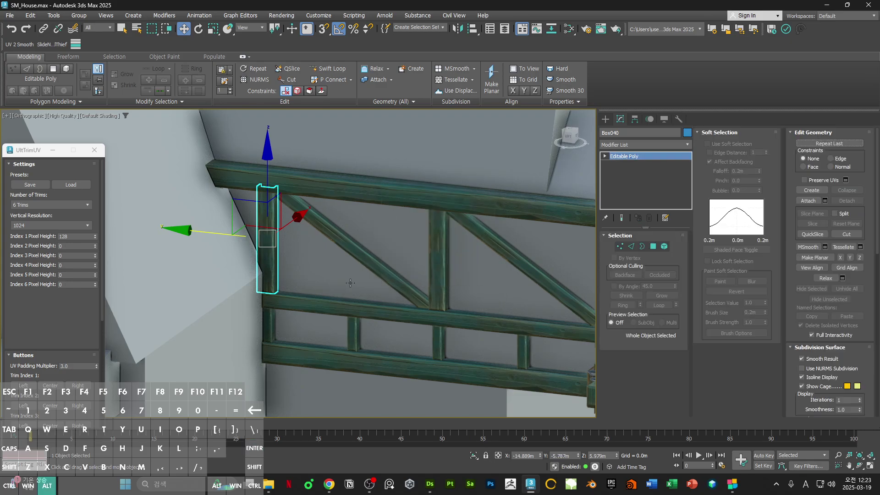
middle_click_drag(351, 283, 308, 259, "alt")
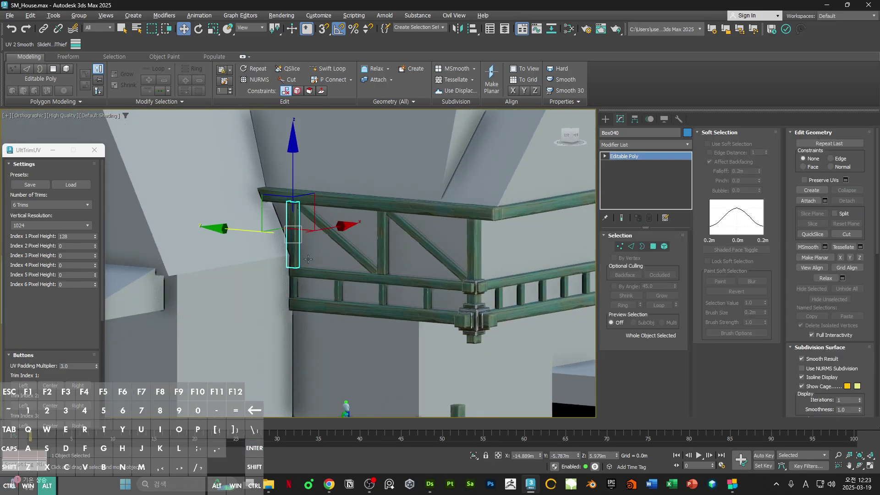
scroll(308, 259, "down", 4)
left_click(478, 342)
Step: Copy the side railing's middle post along X onto the front railing
scroll(483, 320, "up", 2)
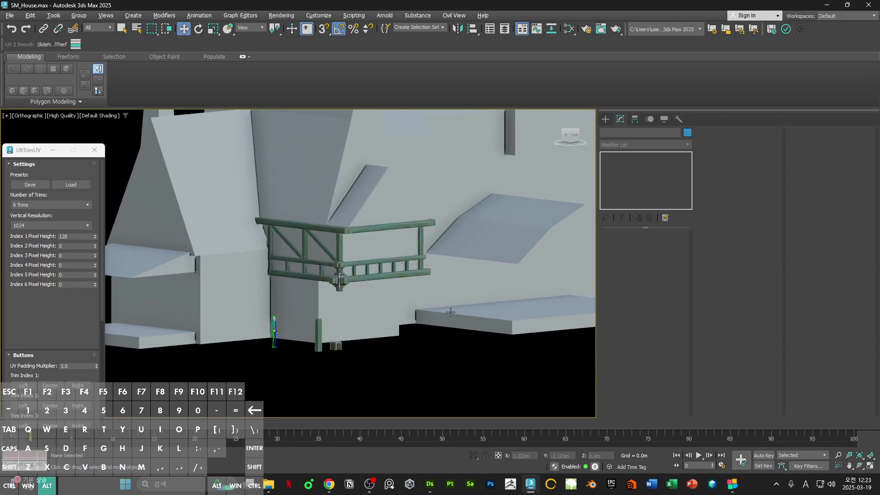
scroll(394, 257, "up", 2)
middle_click_drag(390, 254, 368, 252)
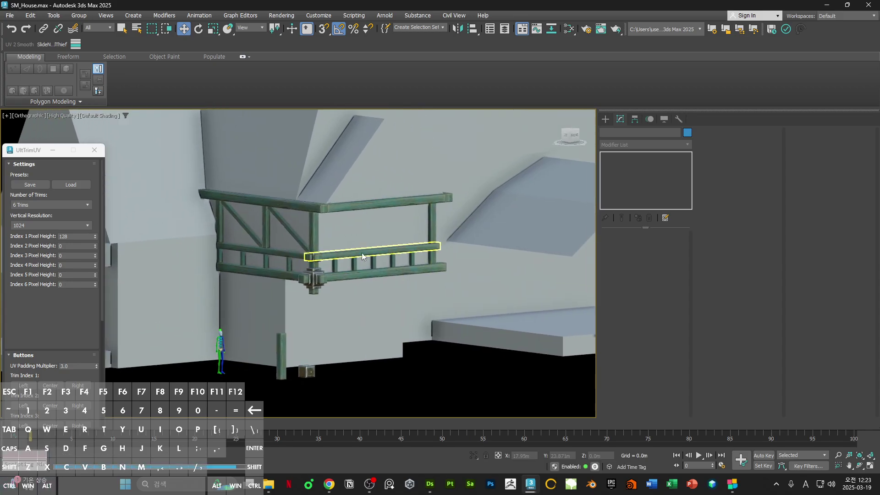
scroll(353, 257, "up", 3)
left_click(294, 232)
middle_click_drag(294, 233, 334, 249, "alt")
left_click(238, 199)
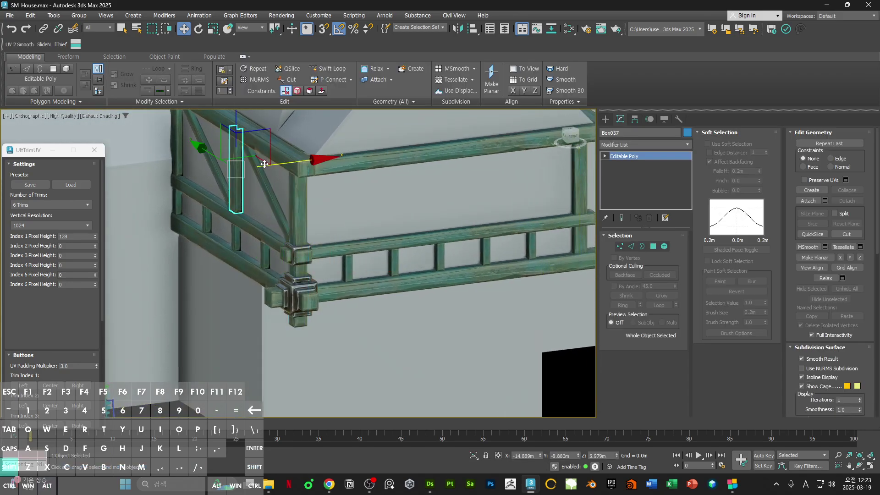
mouse_move(264, 163)
left_mouse_down("shift")
mouse_move(314, 196)
mouse_move(472, 193)
left_mouse_up("shift")
key("Return")
Step: Align the copied post to the front middle rail in X and Y position, pivot point to pivot point
middle_click_drag(472, 193, 401, 222)
left_click(472, 29)
left_click(394, 275)
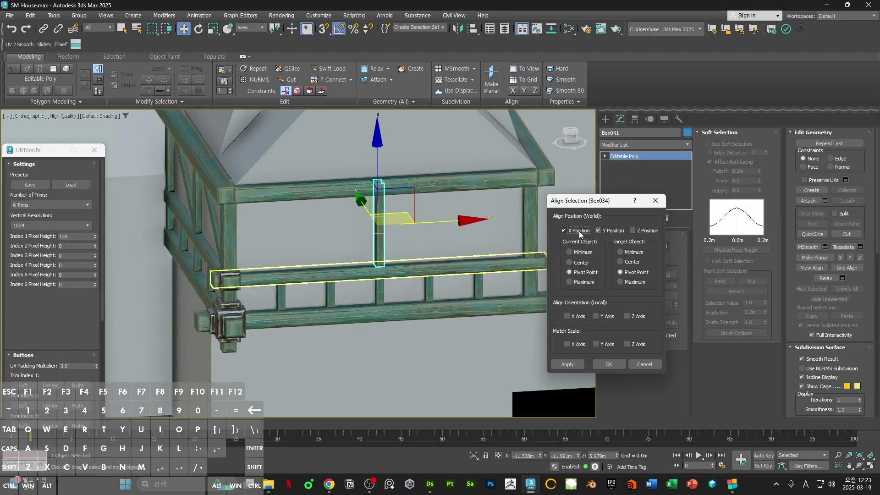
key("Return")
Step: Rotate the front middle post 90 degrees about Z
middle_click_drag(456, 243, 468, 255)
key("e")
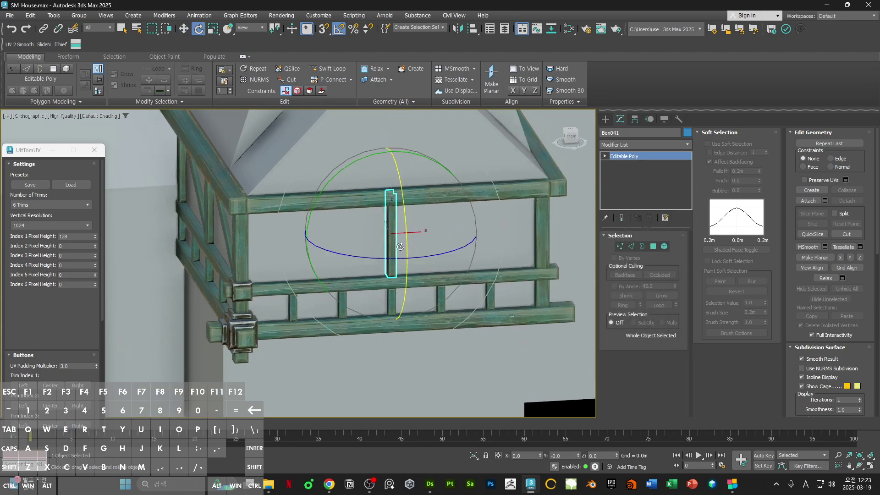
left_click_drag(380, 258, 417, 258)
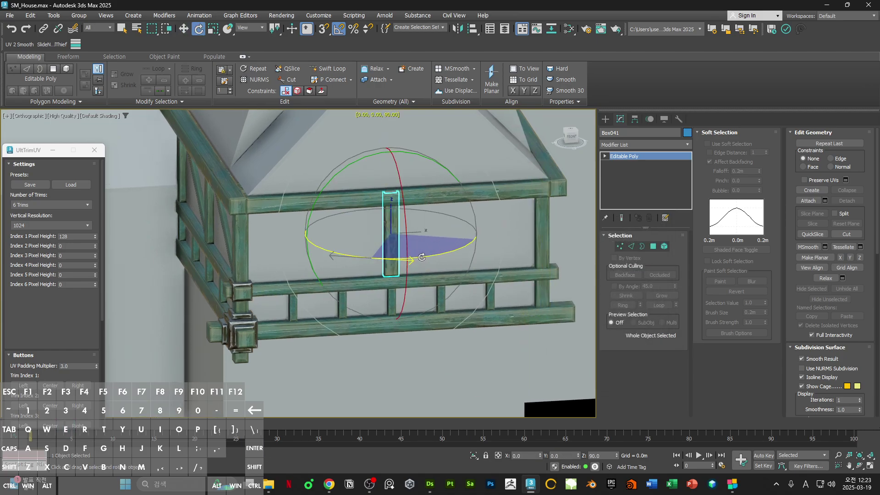
middle_click_drag(421, 257, 459, 259, "alt")
Step: Reset the front middle post's transform with Reset XForm and collapse it back to an editable poly
key("w")
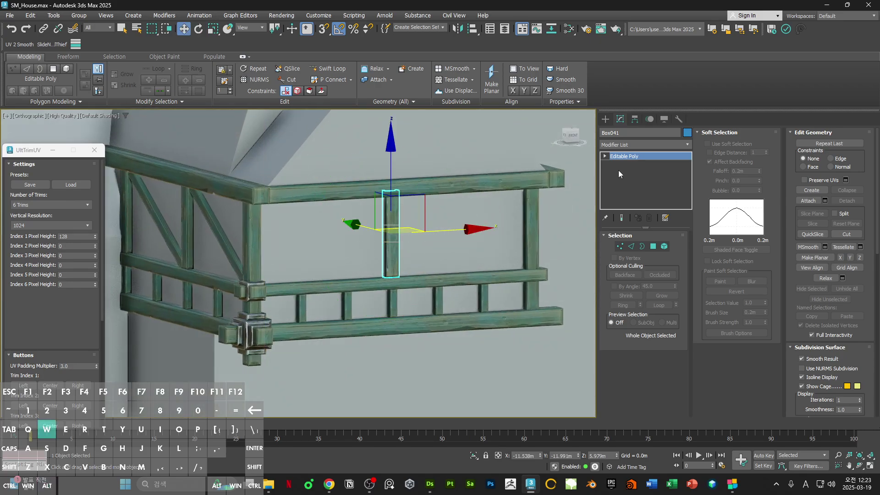
left_click(678, 120)
right_click(576, 235)
left_click(575, 294)
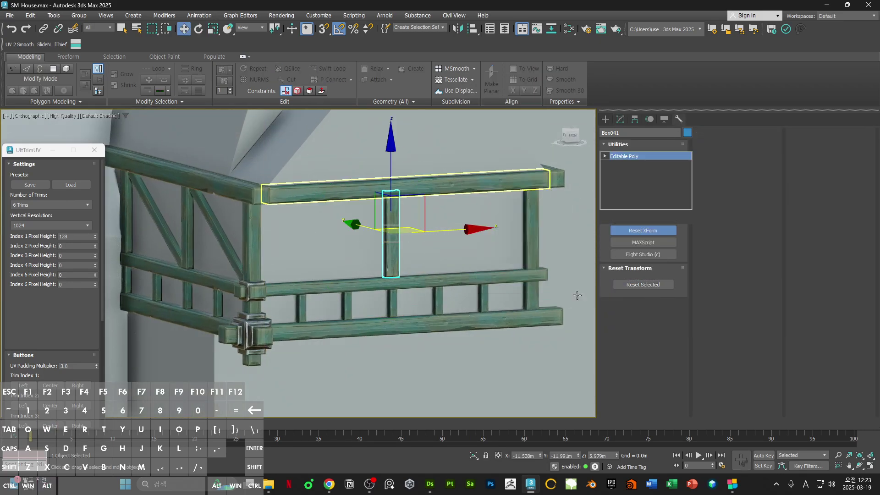
Step: Move the front middle post outward along Y to about -12.066 m, in line with the rails
middle_click_drag(576, 295, 393, 255, "alt")
scroll(393, 255, "up", 5)
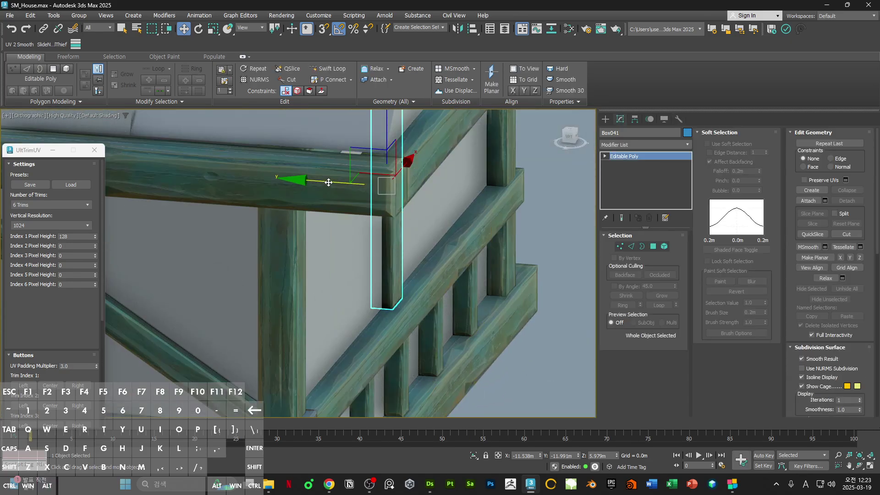
left_click_drag(372, 181, 338, 187)
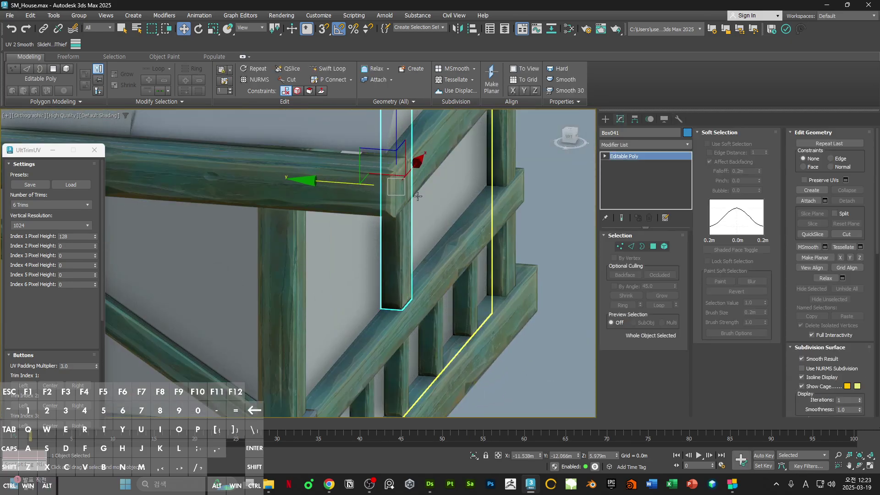
Step: Examine the railing's posts, braces and balusters in perspective and front views
scroll(418, 196, "down", 5)
middle_click_drag(418, 196, 450, 337, "alt")
left_click(449, 337)
middle_click_drag(459, 287, 426, 294)
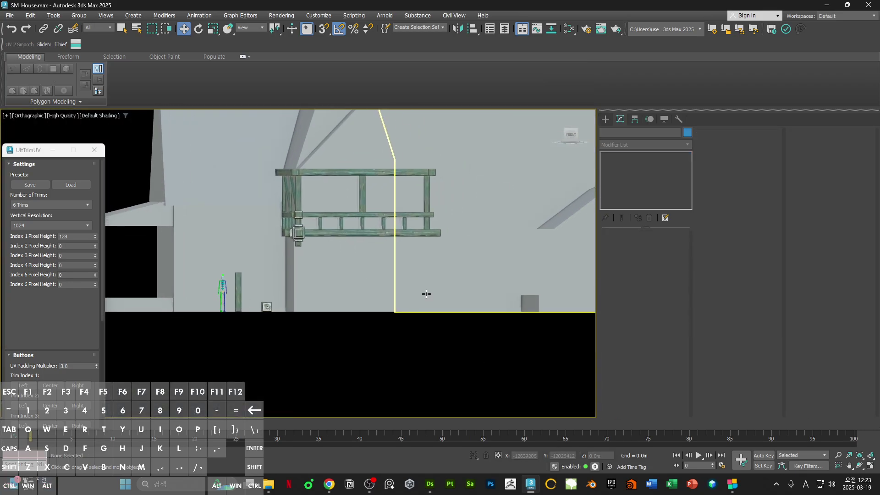
key("p")
scroll(399, 226, "down", 4)
middle_click_drag(399, 226, 440, 238, "alt")
scroll(504, 210, "up", 5)
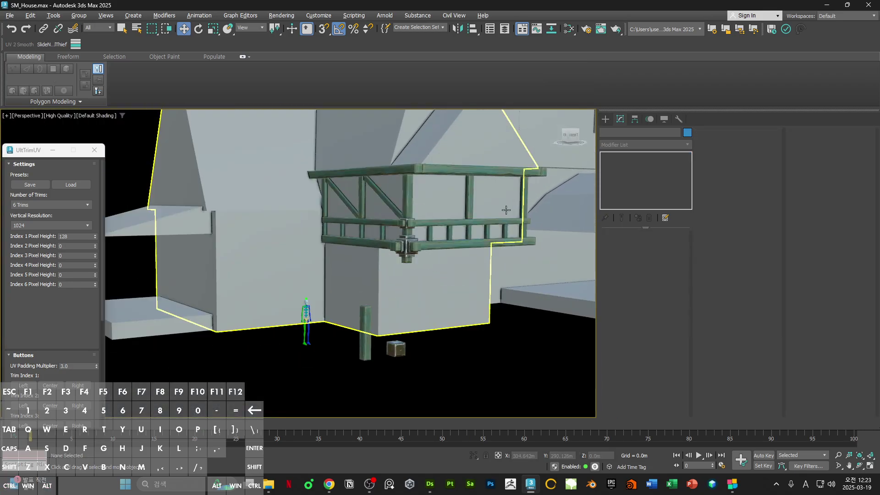
middle_click_drag(468, 208, 456, 235)
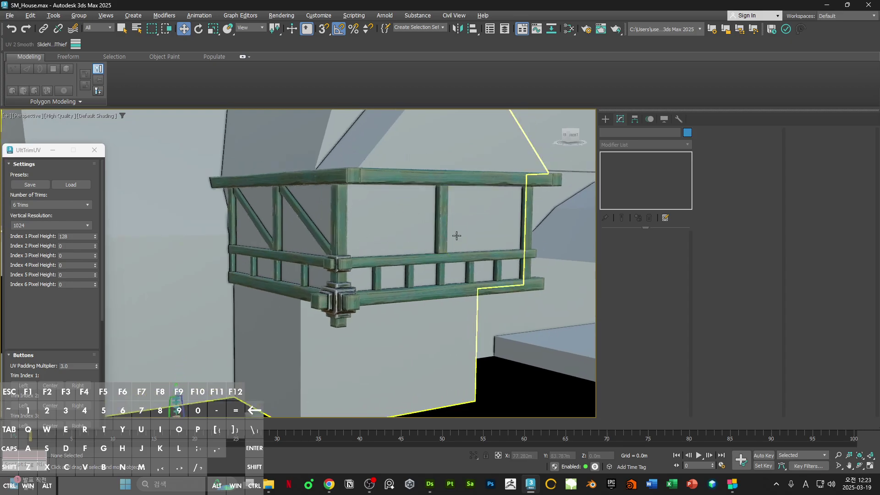
left_click(337, 250)
scroll(330, 249, "up", 4)
middle_click_drag(330, 249, 348, 275)
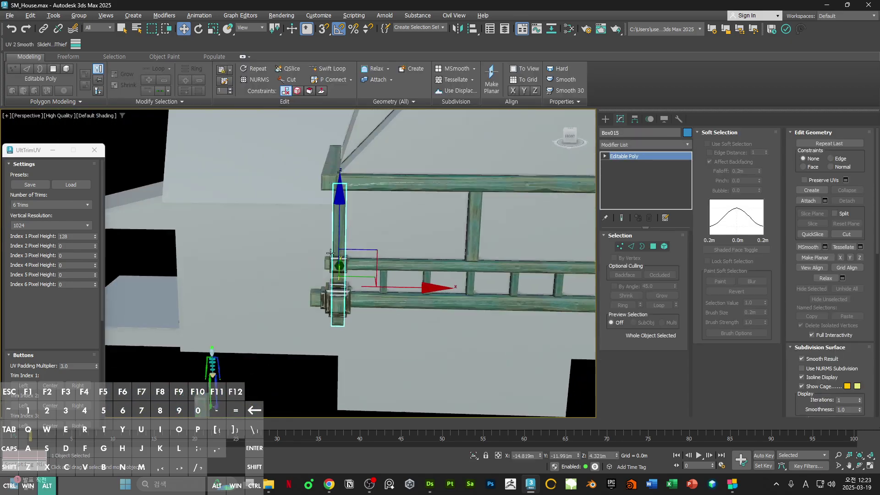
key("f")
scroll(390, 247, "down", 3)
scroll(390, 246, "up", 3)
left_click(384, 246)
scroll(407, 240, "up", 2)
middle_click_drag(408, 241, 358, 252)
Step: Copy the standalone upright post beside the character rig up to the front railing
left_click(605, 120)
scroll(403, 204, "down", 3)
middle_click_drag(325, 277, 414, 153)
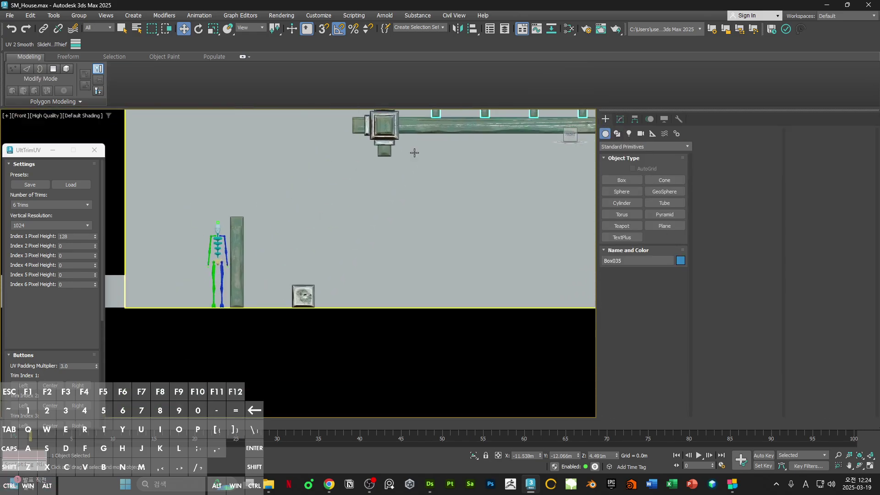
left_click(236, 266)
middle_click_drag(275, 276, 271, 318)
key("w")
mouse_move(269, 321)
left_mouse_down("shift")
mouse_move(455, 125)
mouse_move(463, 134)
left_mouse_up("shift")
key("Return")
Step: Snap the copied post's base to the bottom rail's upper edge, then move it along X between the first two balusters
mouse_move(428, 156)
middle_mouse_down()
mouse_move(387, 220)
mouse_move(391, 270)
middle_mouse_up()
scroll(387, 221, "up", 5)
key("s")
left_click_drag(374, 293, 395, 282)
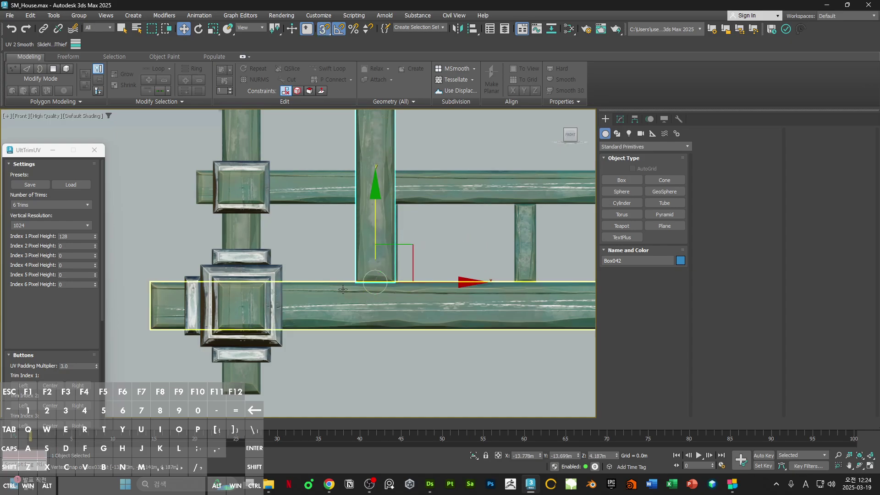
middle_click_drag(407, 265, 381, 291)
key("s")
left_click_drag(384, 308, 461, 308)
scroll(445, 264, "down", 4)
middle_click_drag(444, 265, 432, 296)
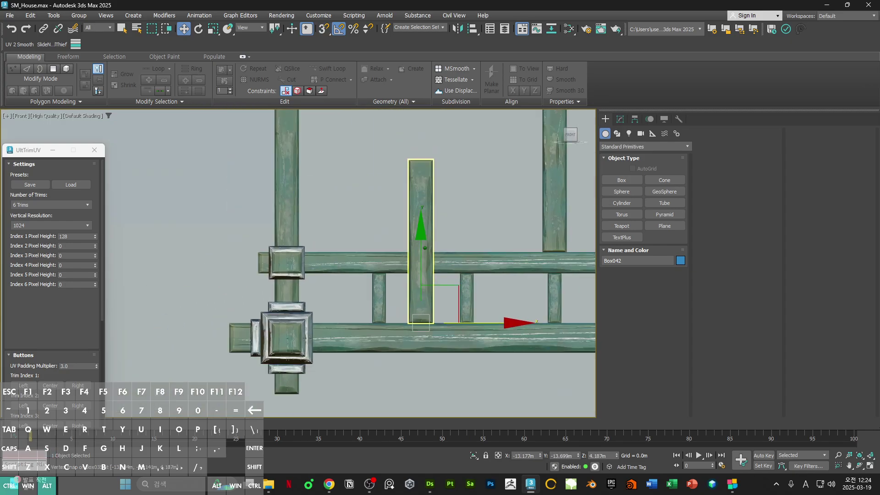
Step: Lower the copied post's top vertices about 0.76 m and scale all its vertices to 70% along X
scroll(437, 243, "down", 1)
key("1")
left_click_drag(390, 149, 486, 182)
left_click_drag(422, 137, 431, 210)
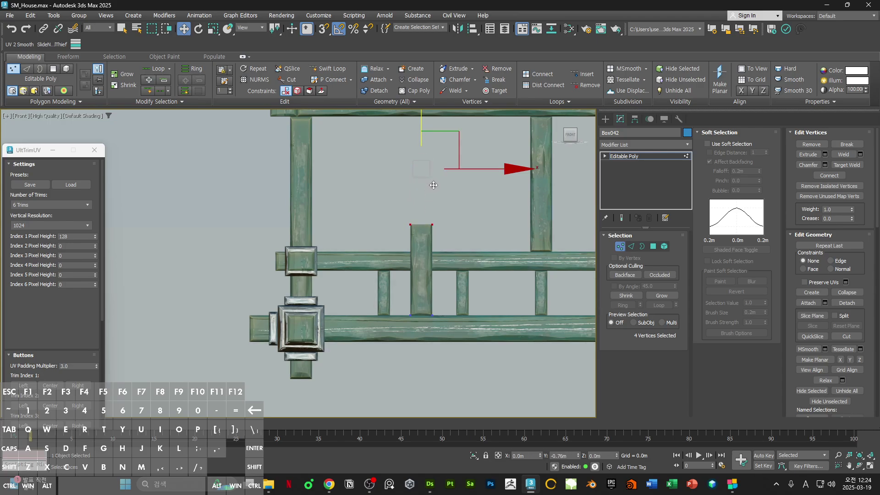
key("ctrl+a")
key("r")
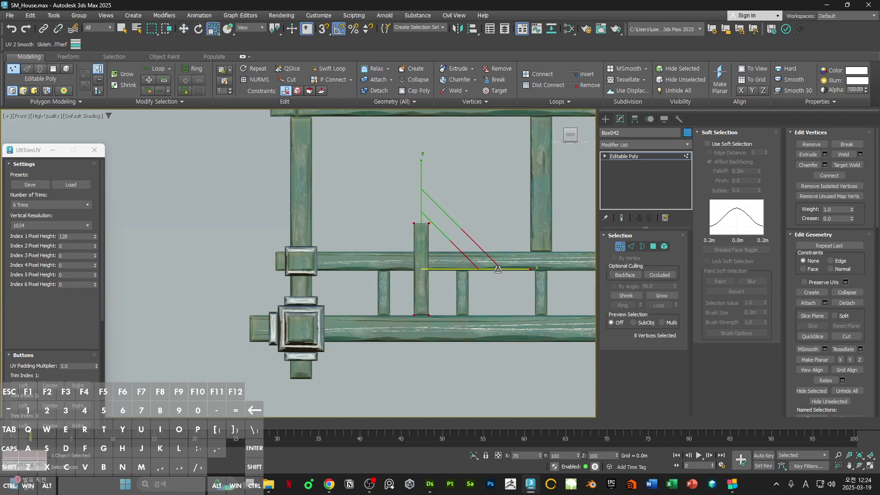
Step: Connect the copied post's four vertical edges with five evenly spaced segments
key("2")
left_click_drag(406, 285, 458, 292)
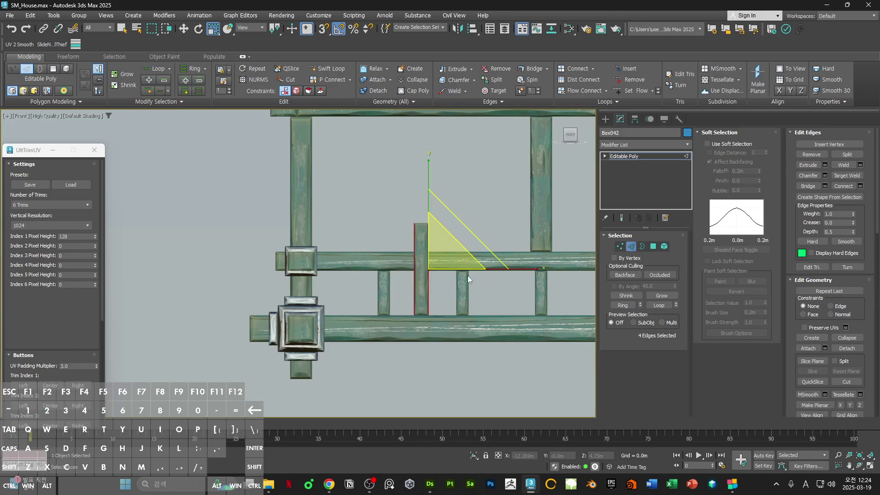
scroll(411, 275, "up", 3)
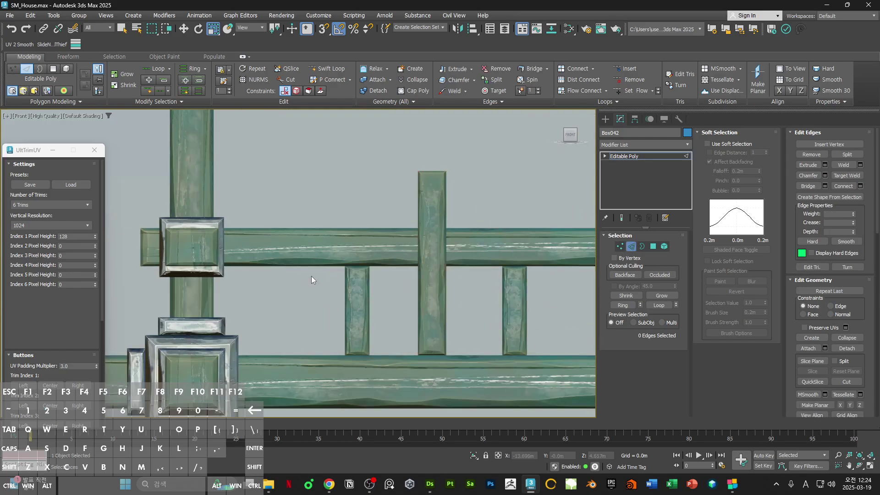
middle_click_drag(311, 276, 406, 211, "alt")
middle_click_drag(477, 245, 463, 232, "alt")
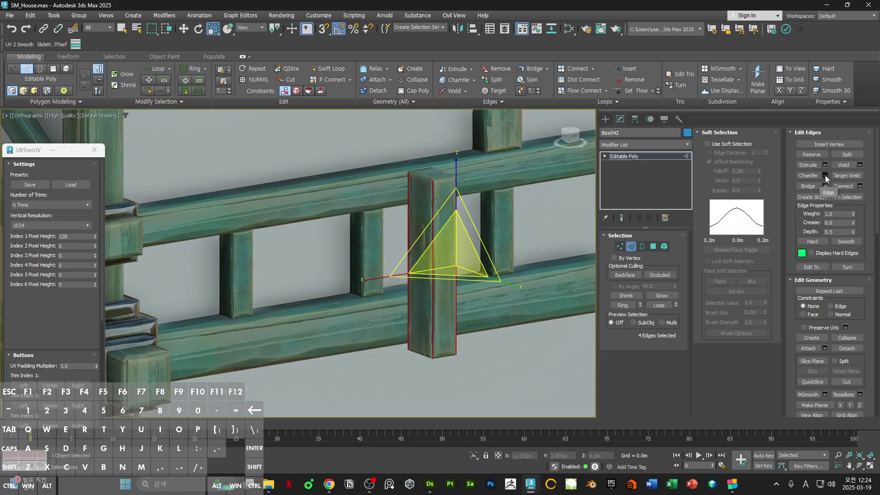
left_click(752, 132)
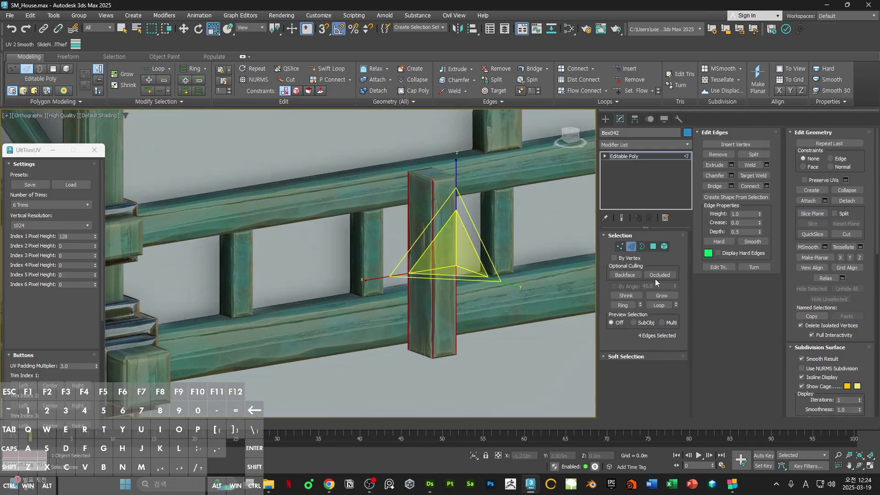
left_click(767, 186)
key("F4")
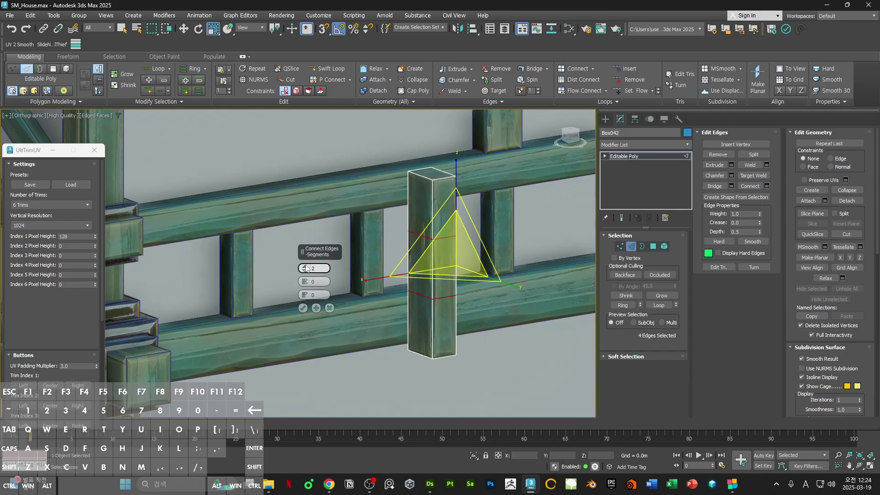
left_click(302, 308)
Step: Add a Bend modifier to the segmented post and set its angle to -90 on the Z axis
key("f")
middle_click_drag(467, 252, 510, 286, "ctrl+alt")
left_click(468, 296)
scroll(495, 275, "up", 2)
key("2")
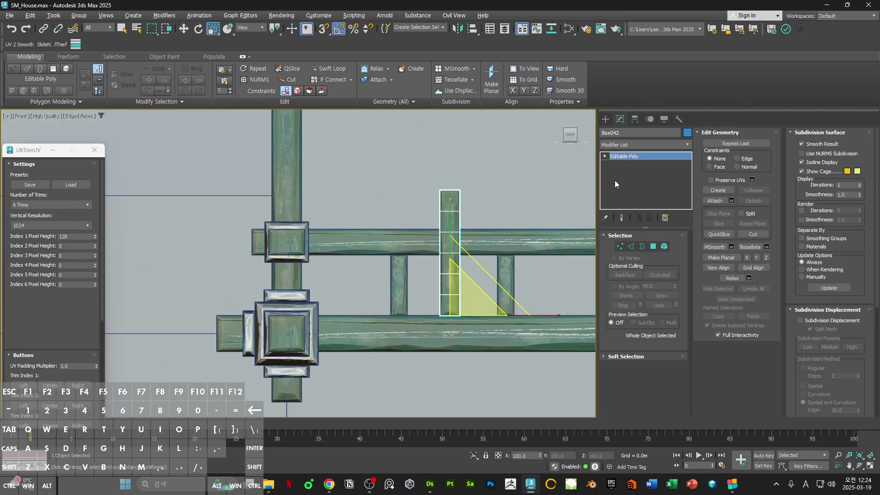
left_click(636, 145)
left_click(649, 209)
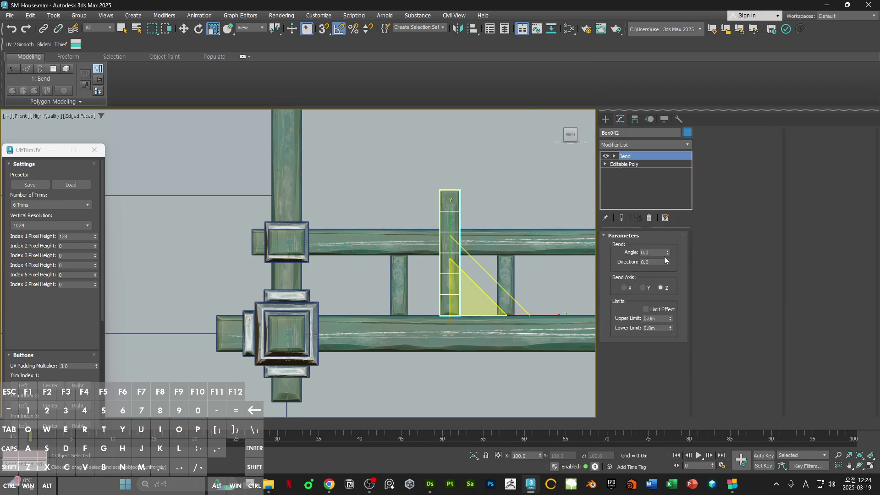
left_click_drag(668, 253, 669, 344)
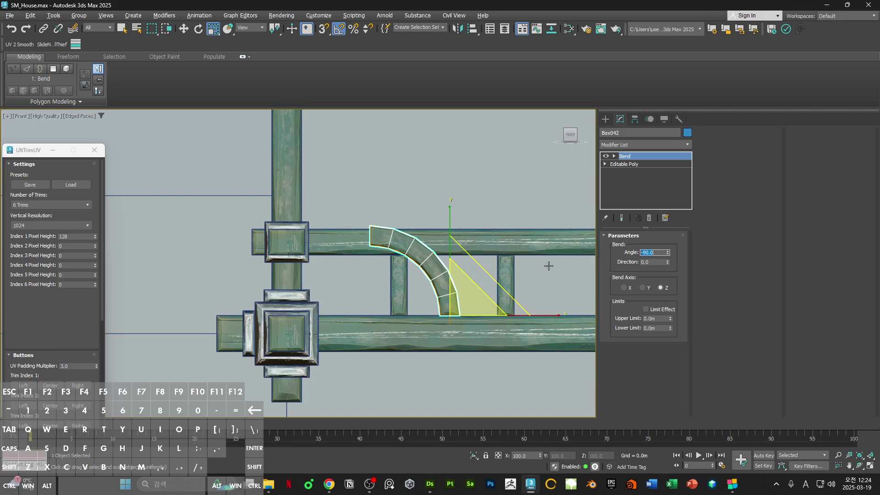
Step: Add a Symmetry modifier on the X axis with Flip enabled, and offset its mirror plane 0.133 m along X
middle_click_drag(548, 266, 519, 261)
left_click(637, 143)
type("sy")
left_click(625, 160)
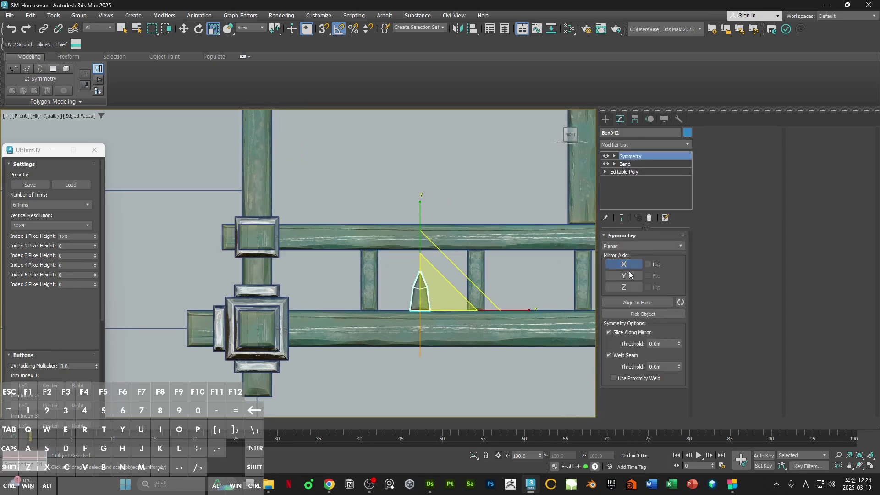
left_click(648, 264)
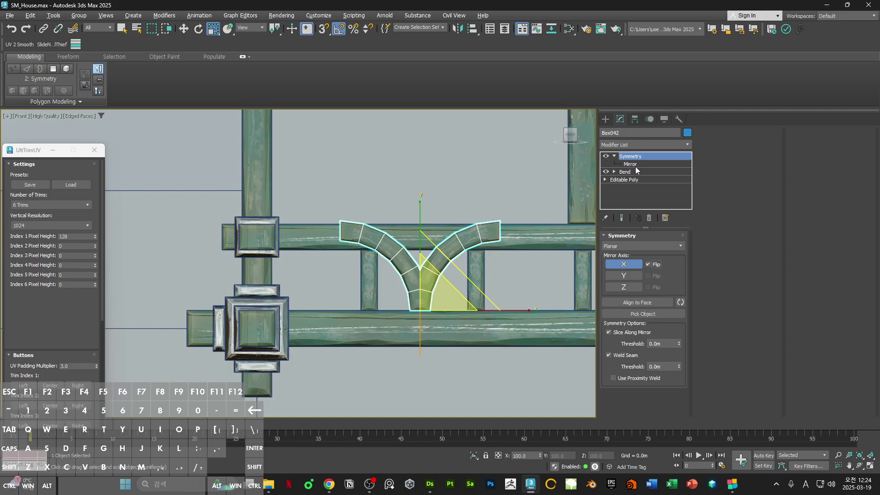
left_click(630, 164)
key("w")
left_click_drag(512, 318, 528, 317)
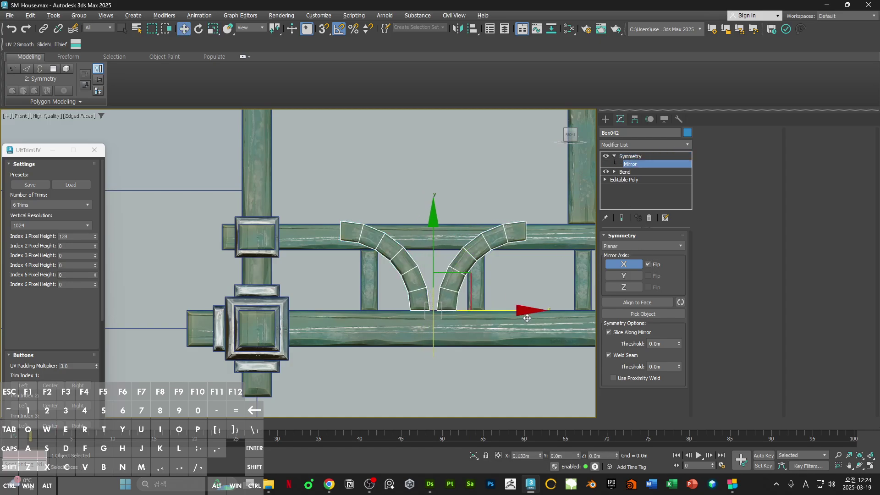
Step: Move the curved brace pair about 0.64 m along negative X to centre on the first baluster, then back along Y between the rails
left_click(605, 118)
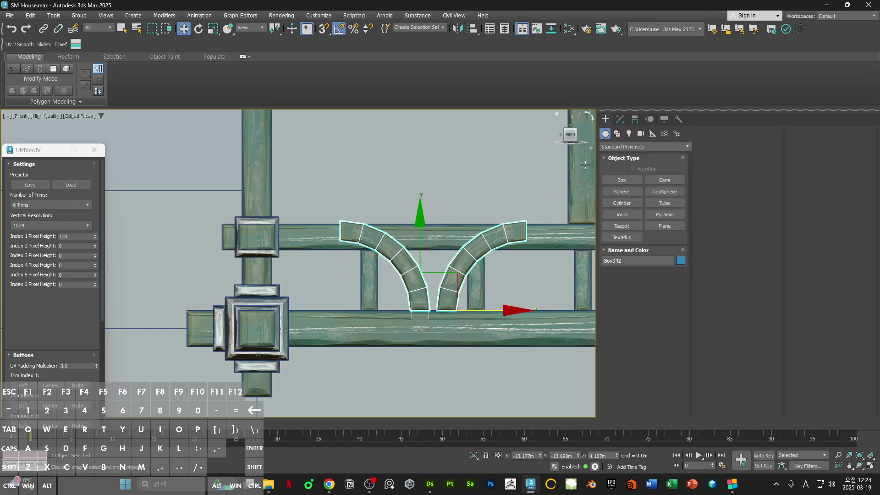
left_click_drag(512, 322, 448, 321)
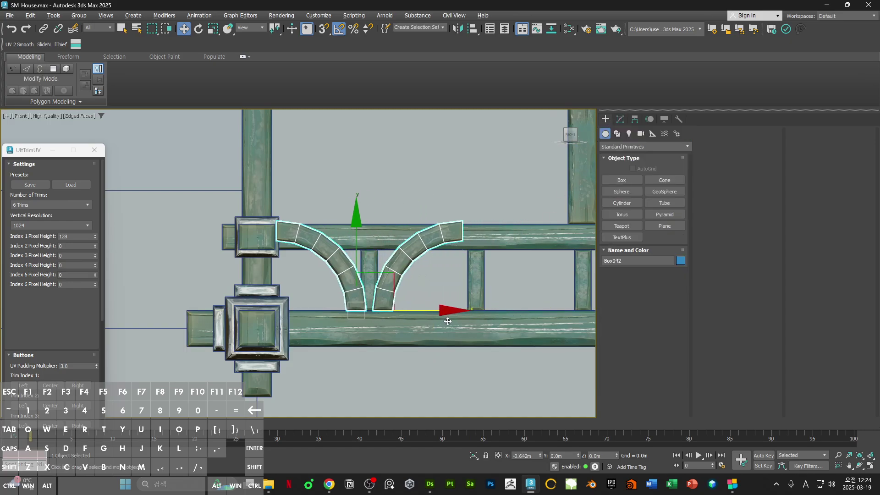
scroll(369, 251, "up", 5)
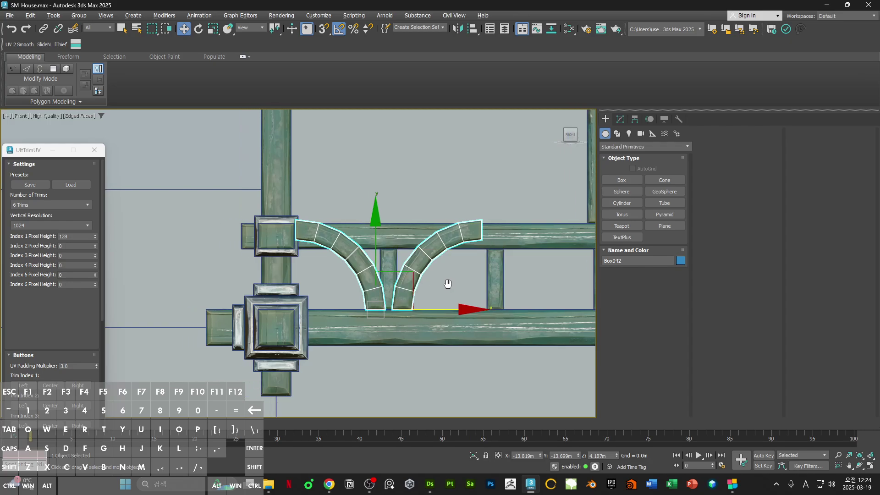
middle_click_drag(533, 236, 525, 276, "alt")
left_click_drag(525, 277, 564, 270)
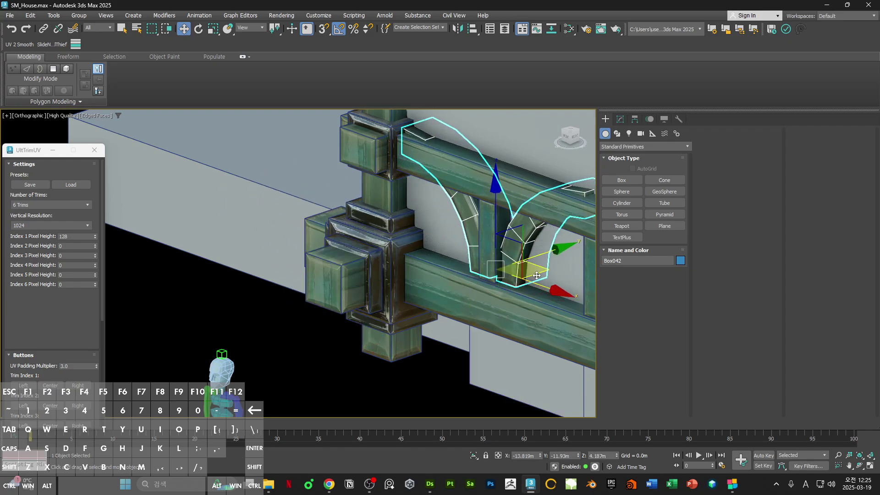
Step: Examine how the curved braces sit on the bottom rail beside the baluster, from a raised angle and from the front
scroll(527, 270, "up", 8)
middle_click_drag(402, 300, 353, 293, "alt")
left_click(343, 282)
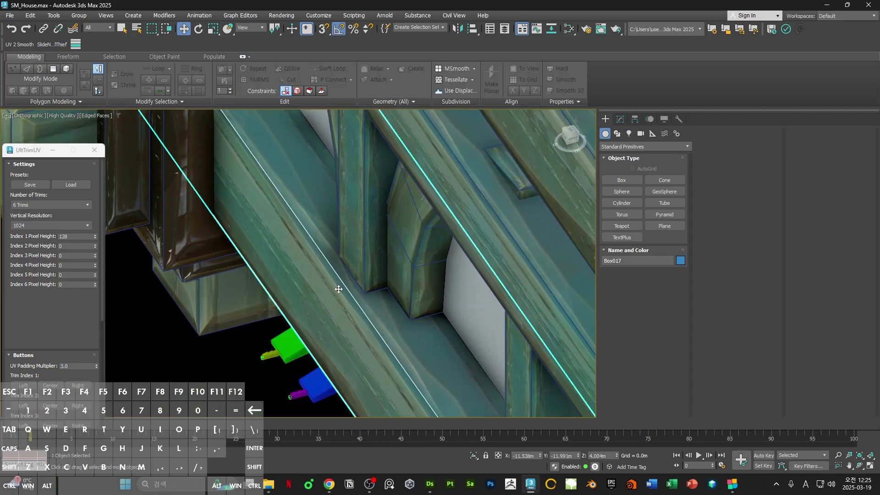
left_click(357, 258)
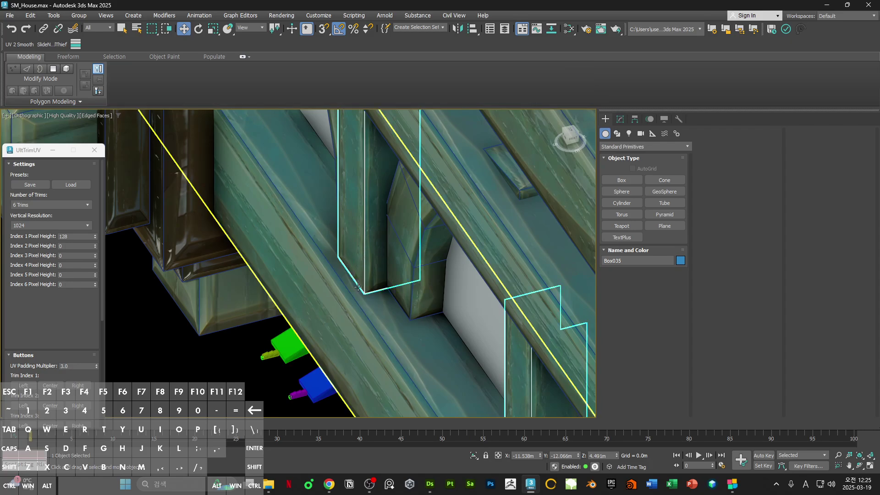
left_click(379, 285)
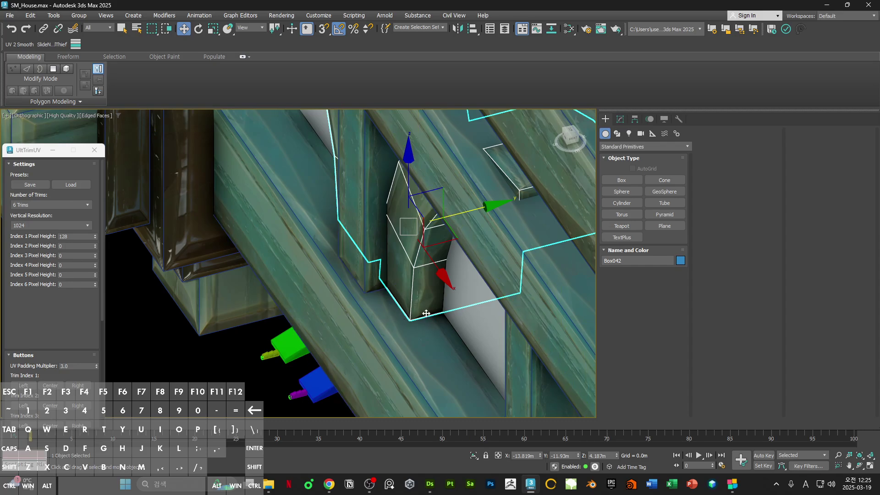
left_click(445, 315)
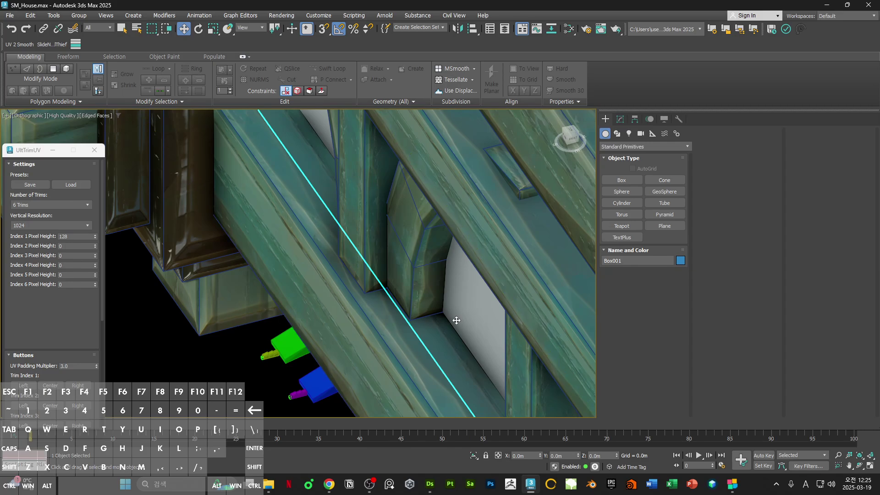
left_click(416, 284)
middle_click_drag(416, 284, 483, 265, "alt")
key("f")
key("z")
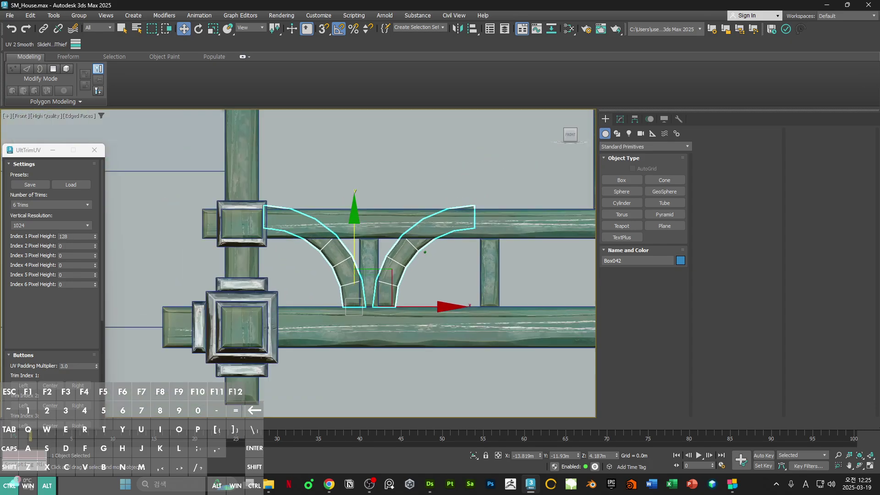
scroll(481, 300, "down", 2)
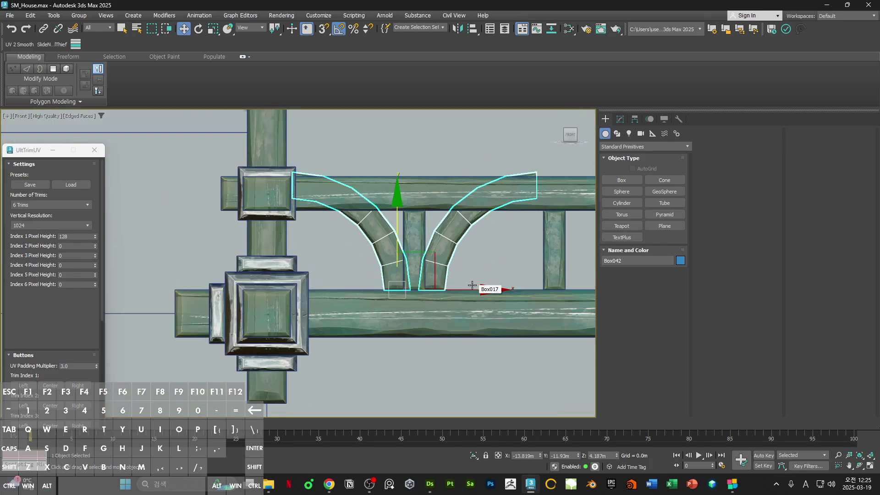
Step: Scale down the braces' source post uniformly as an element at the Editable Poly level
left_click(618, 121)
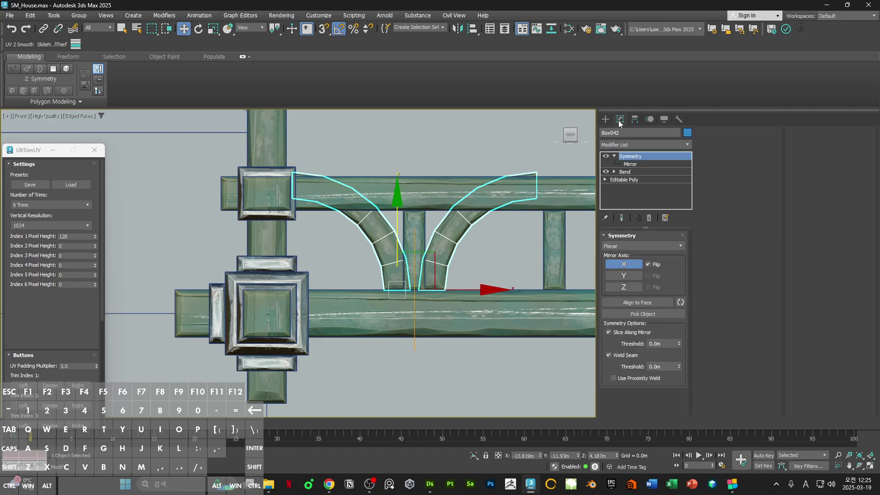
left_click(639, 179)
key("ctrl+a")
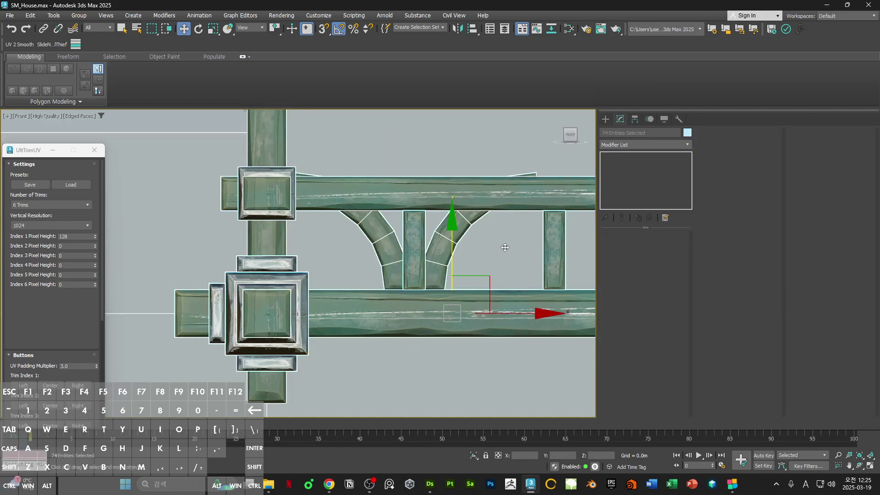
left_click(427, 263)
left_click(616, 179)
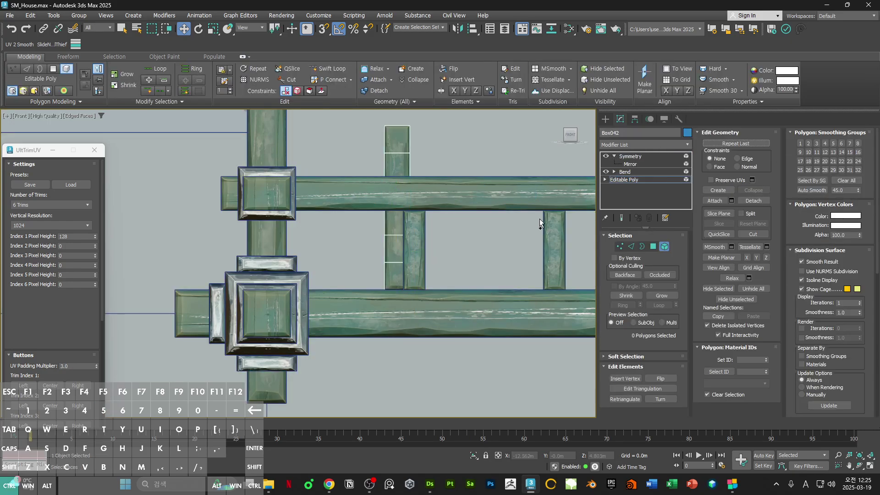
middle_click_drag(428, 228, 431, 253)
key("r")
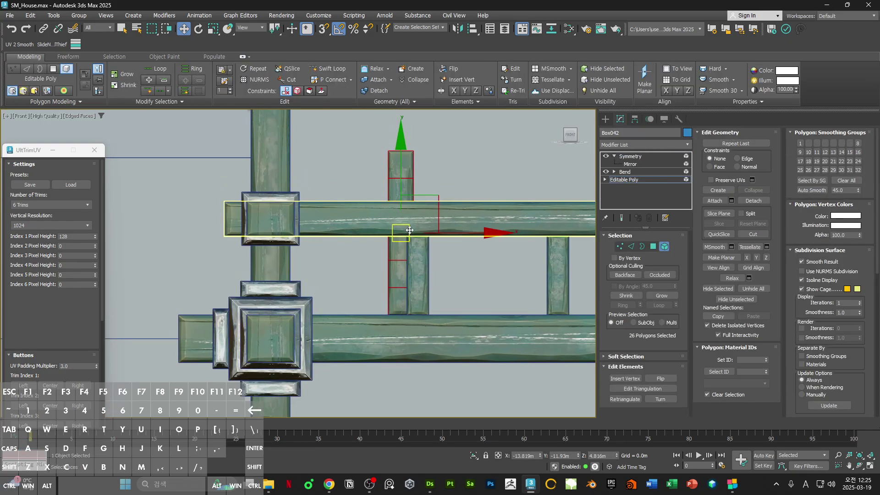
left_click_drag(416, 217, 404, 244)
Step: Snap the base of the scaled post element vertically to the bottom rail's upper edge and finish element editing
key("w")
key("s")
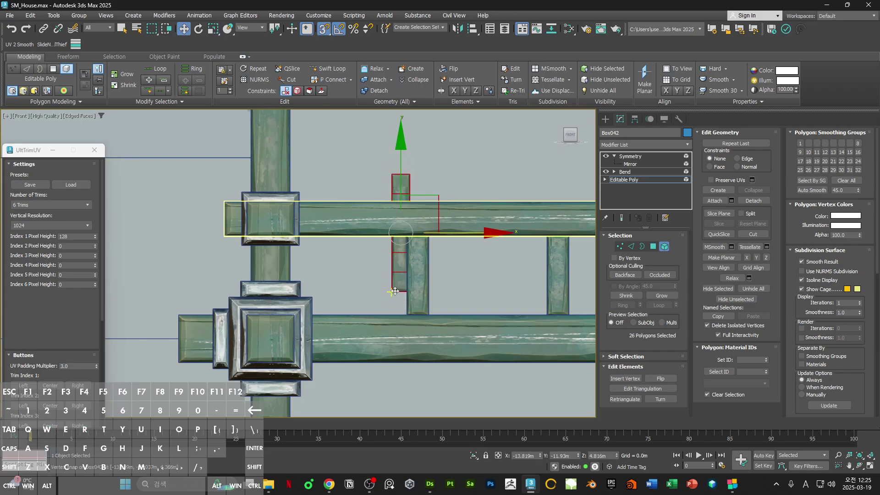
key("s")
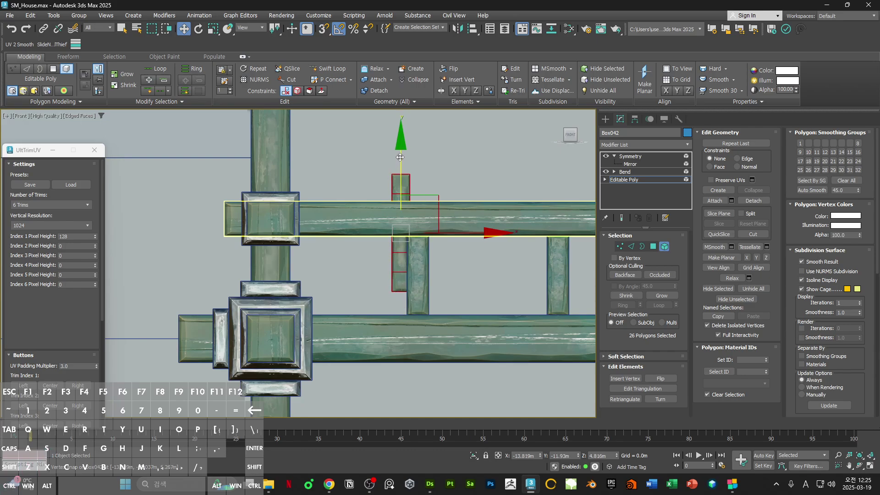
left_click_drag(400, 157, 400, 151)
key("s")
left_click_drag(393, 284, 392, 315)
key("5")
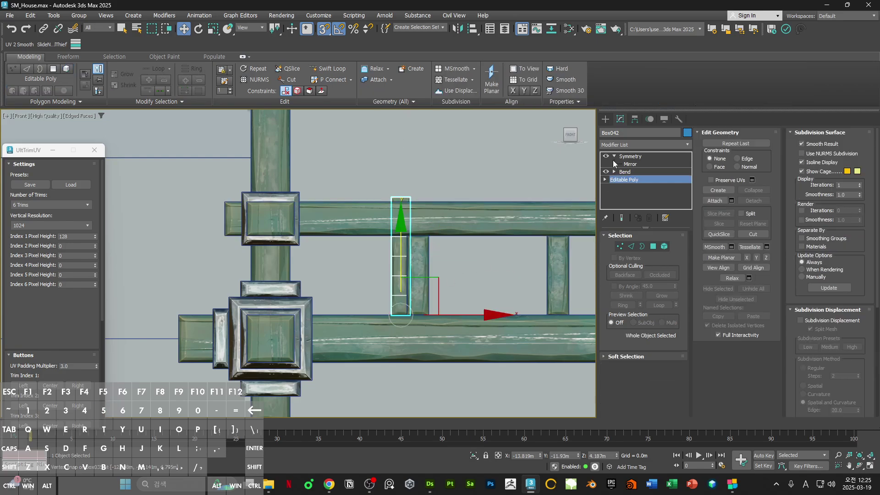
Step: Return to the Symmetry level of the curved braces' modifier stack and add an FFD 2x2x2 modifier above it
left_click(627, 173)
left_click(630, 156)
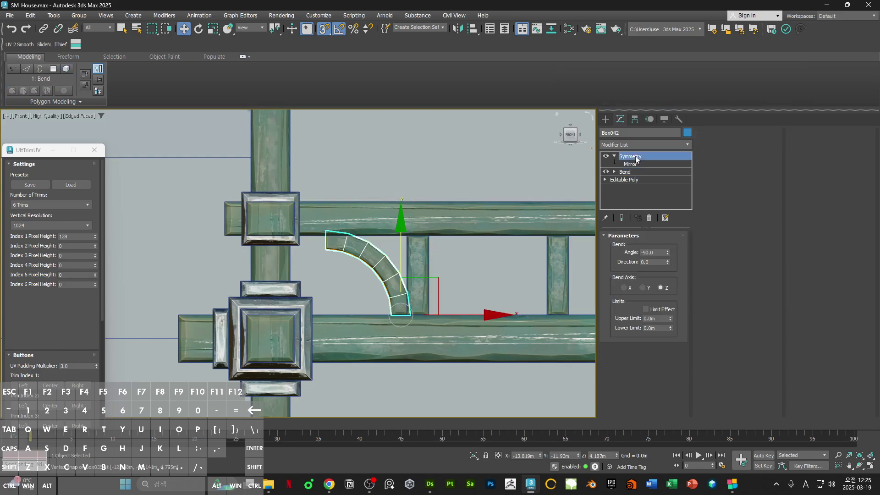
scroll(427, 231, "down", 5)
scroll(426, 234, "up", 5)
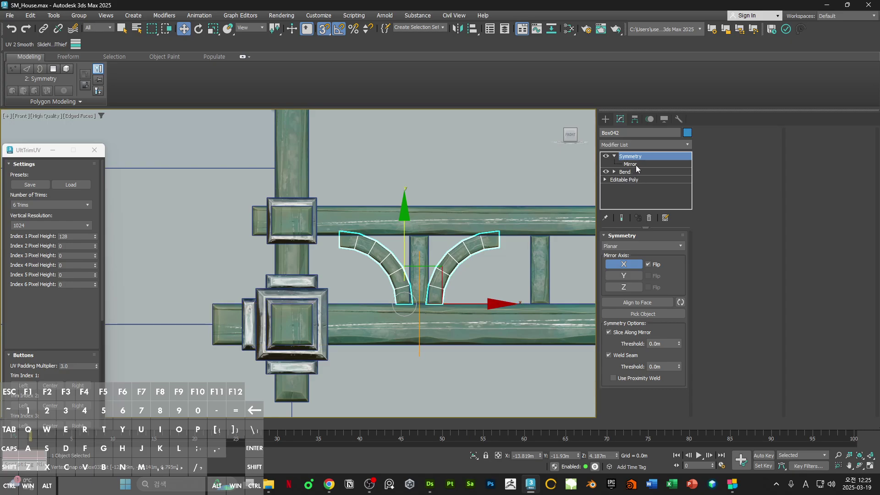
scroll(440, 205, "down", 1)
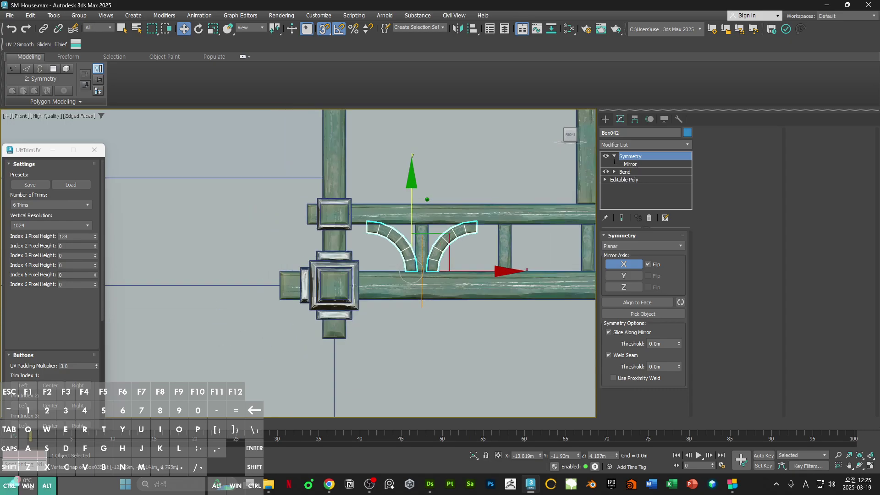
middle_click_drag(441, 205, 481, 235, "ctrl+alt")
middle_click_drag(481, 235, 415, 250)
scroll(386, 245, "up", 4)
scroll(389, 231, "up", 3)
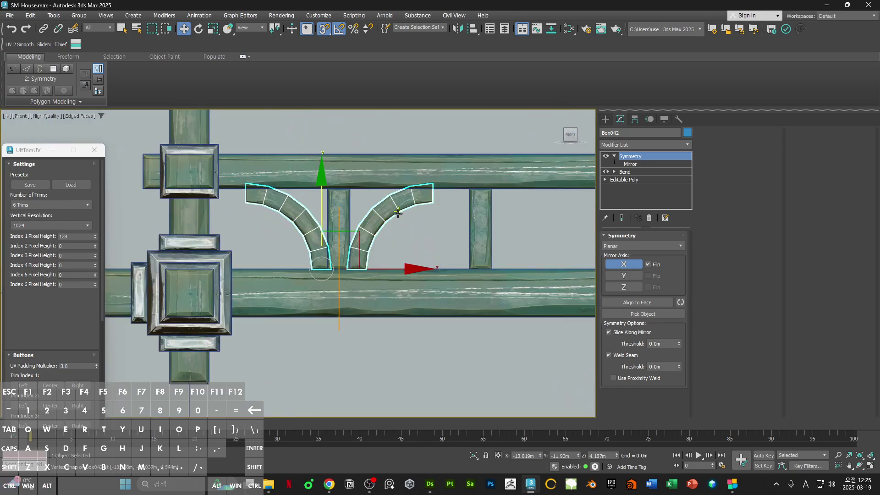
middle_click_drag(361, 237, 365, 218)
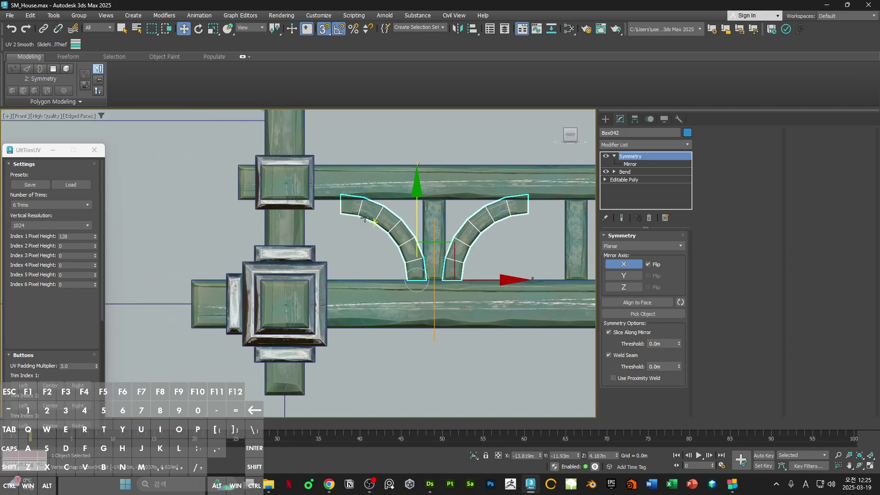
left_click(645, 143)
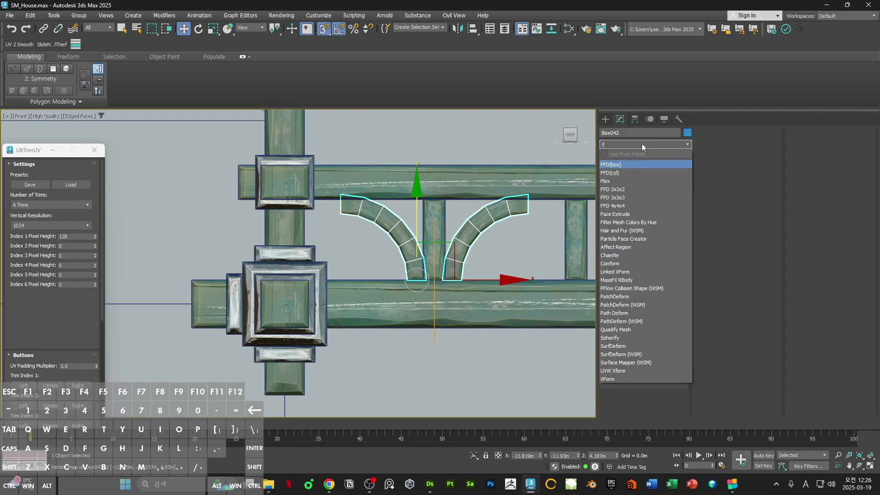
left_click(623, 189)
middle_click_drag(540, 243, 482, 246)
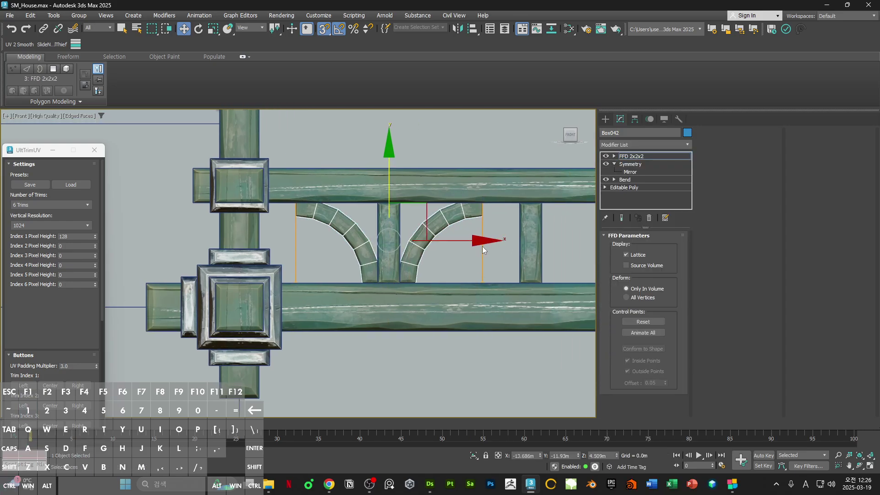
Step: Try to widen the curved braces horizontally through the FFD 2x2x2 modifier and its control points, and delete that modifier
key("r")
left_click_drag(481, 240, 492, 244)
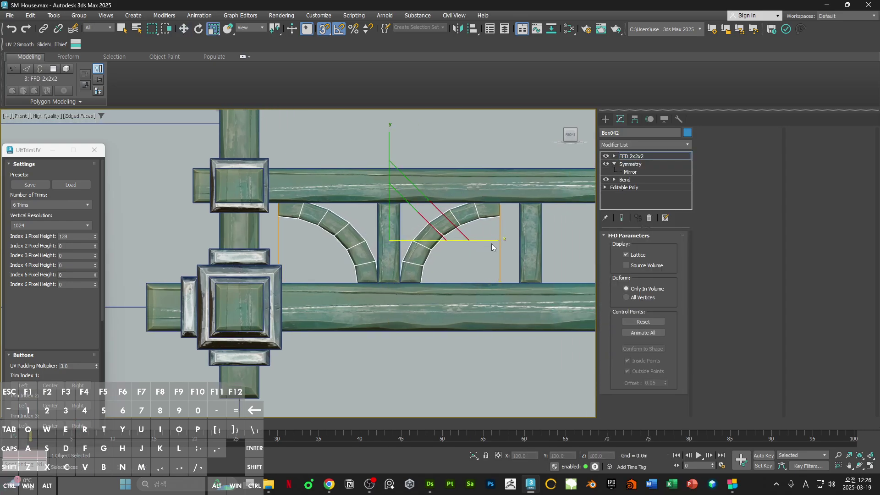
left_click(614, 157)
left_click(638, 165)
left_click(640, 158)
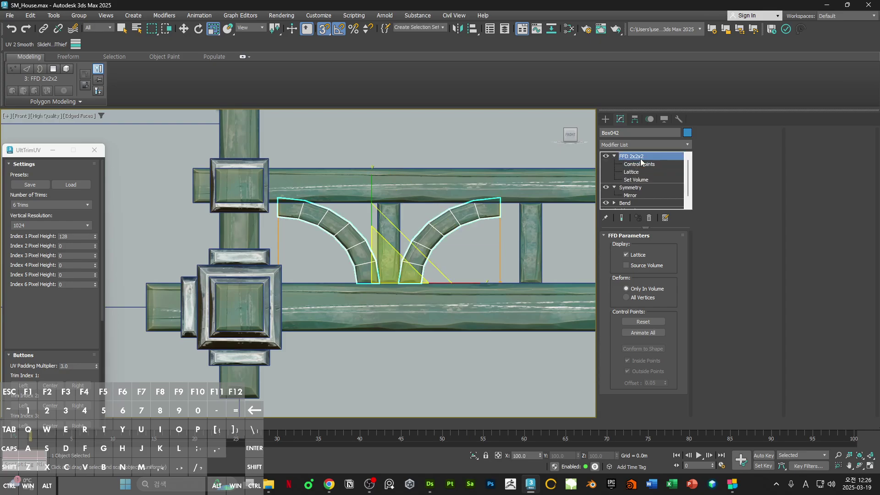
left_click(640, 165)
key("F3")
middle_click_drag(501, 218, 498, 246)
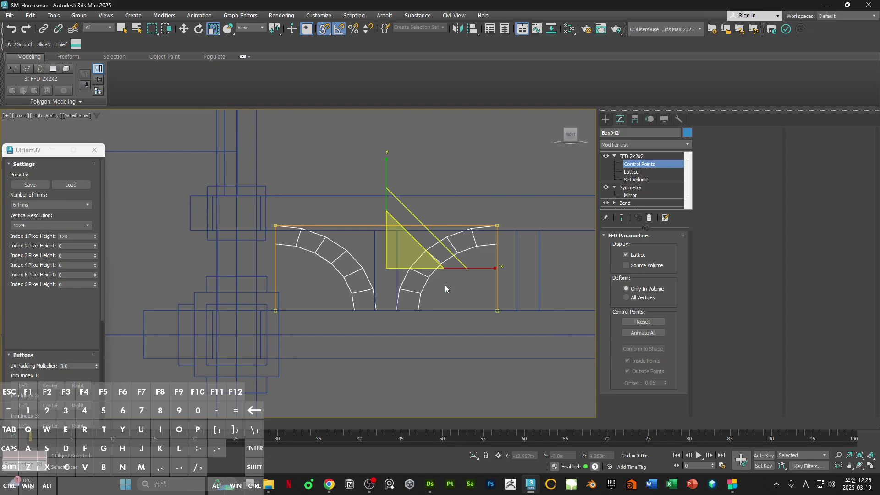
key("F3")
mouse_move(478, 268)
left_mouse_down()
mouse_move(489, 268)
mouse_move(479, 268)
left_mouse_up()
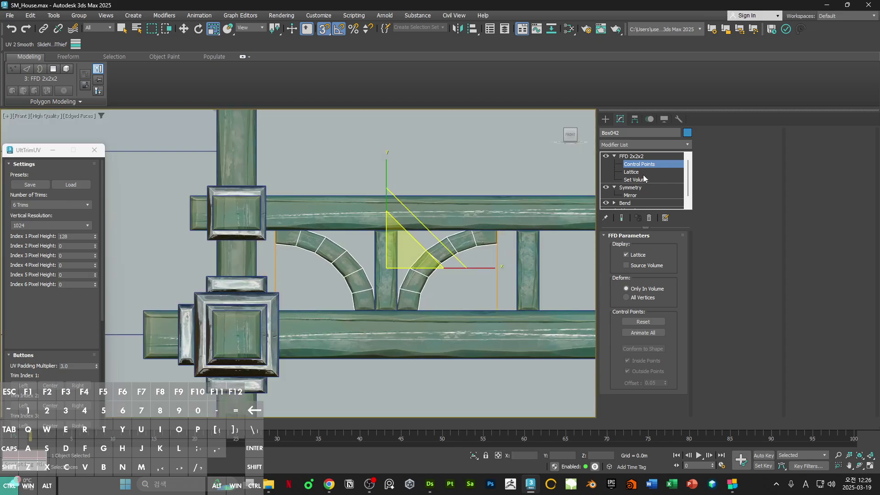
right_click(637, 156)
left_click(650, 170)
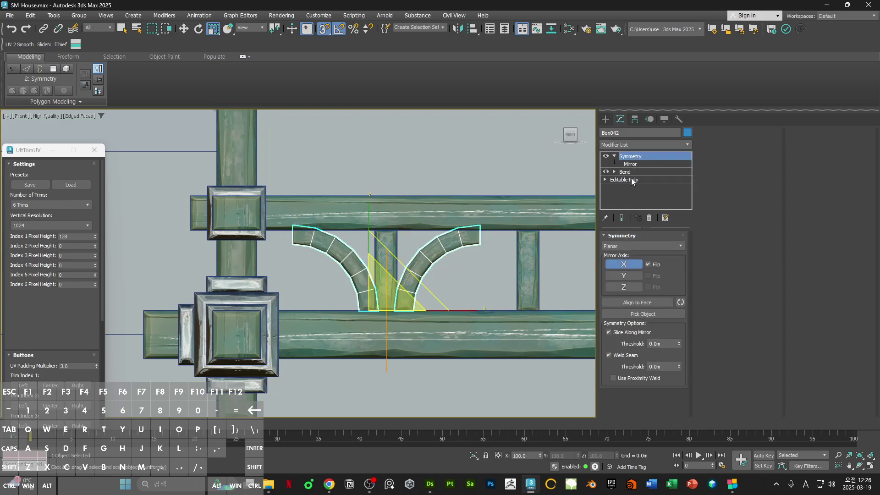
Step: Stretch the braces' source post element vertically at the Editable Poly level and snap its base back to the bottom rail's upper edge
left_click(631, 179)
key("5")
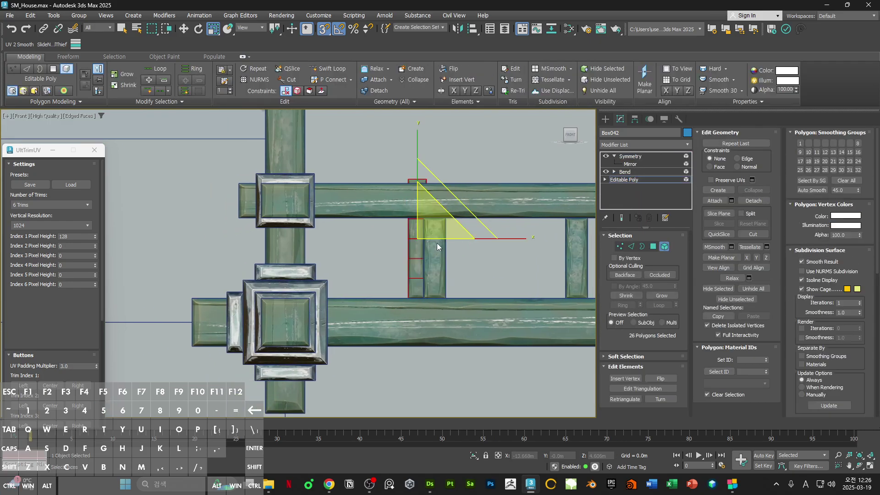
key("w")
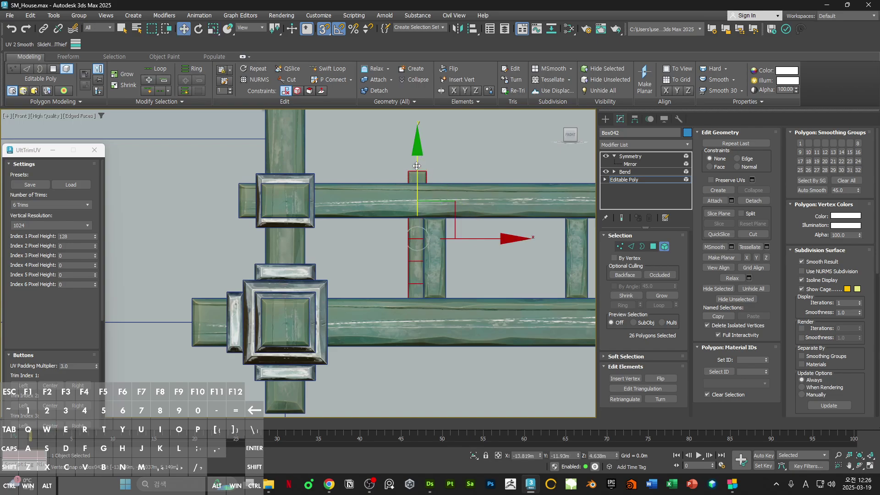
key("F3")
key("s")
left_click_drag(417, 166, 417, 145)
key("s")
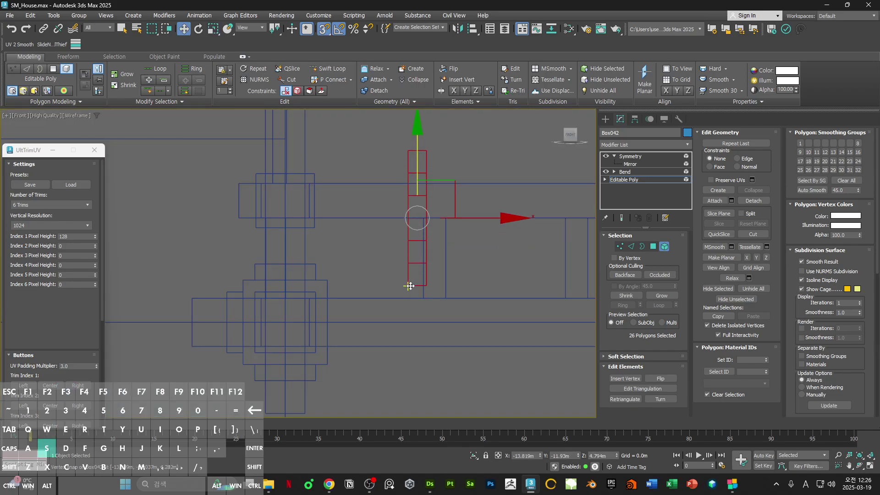
left_click_drag(409, 285, 424, 297)
key("s")
middle_click_drag(457, 259, 466, 274)
key("5")
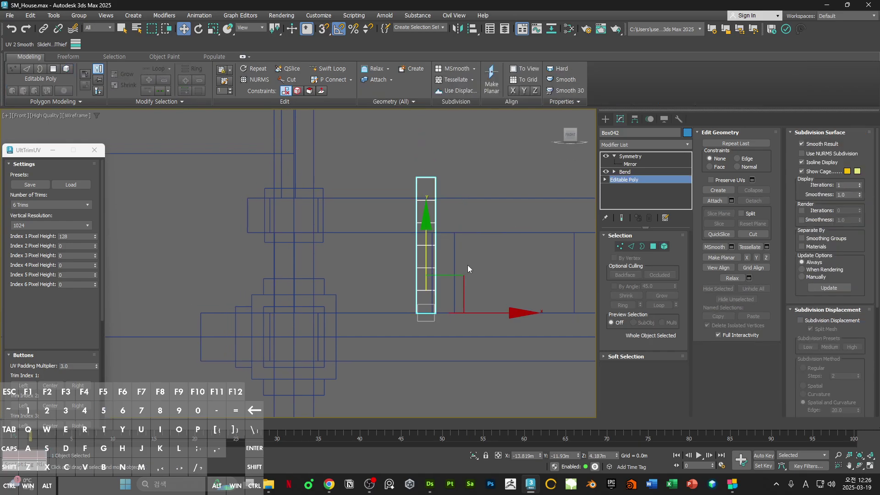
Step: Show the stack's end result from the Editable Poly level and shift the source post element horizontally so both curved braces close in on the baluster
key("F3")
left_click(625, 172)
middle_click_drag(472, 231, 540, 211)
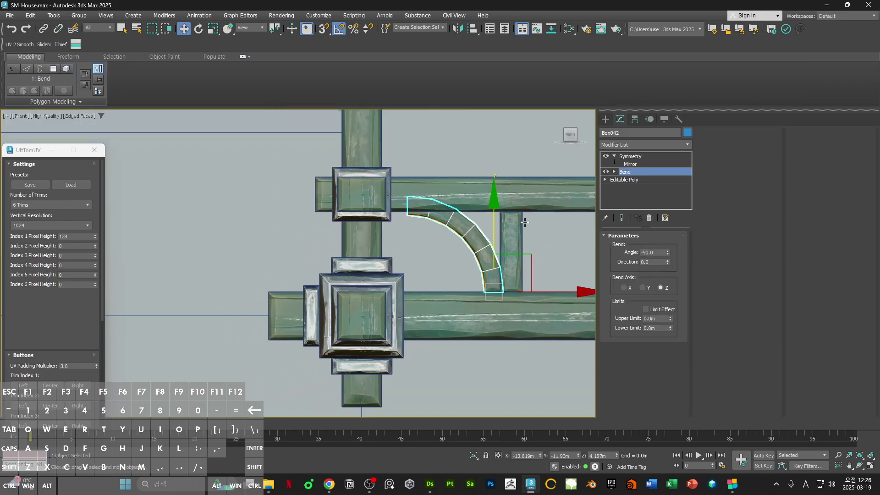
left_click(637, 164)
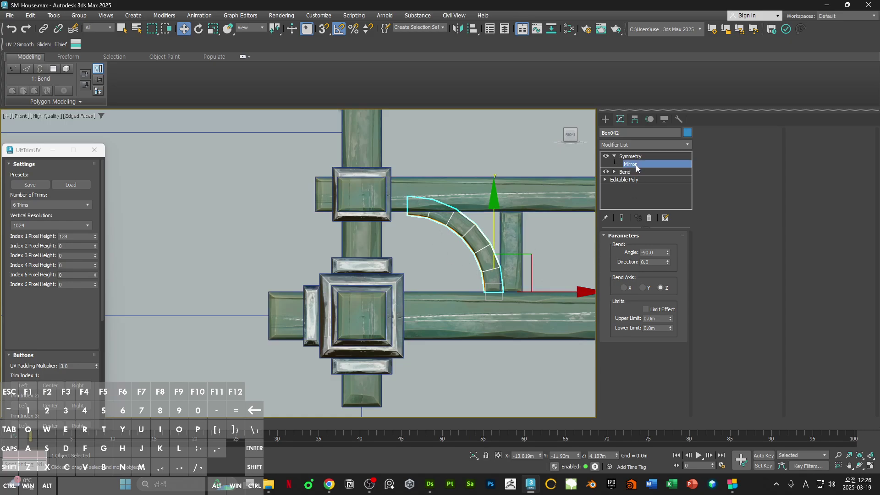
left_click(626, 179)
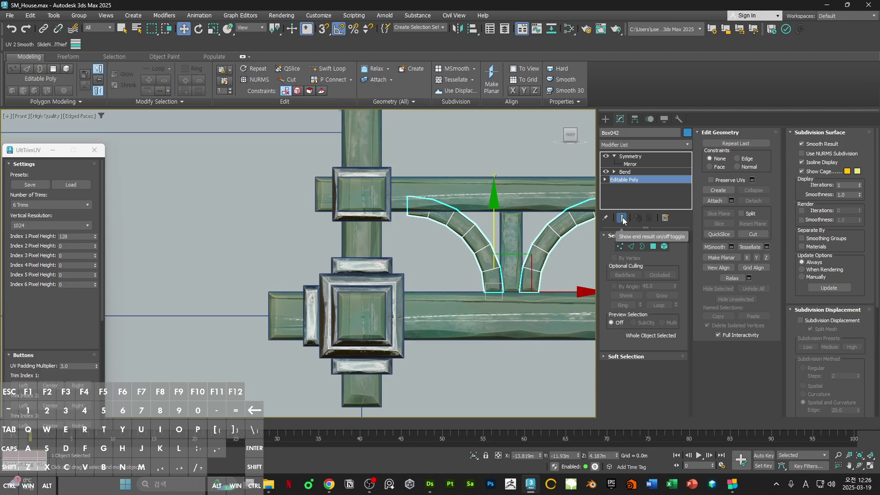
middle_click_drag(508, 264, 447, 269)
key("4")
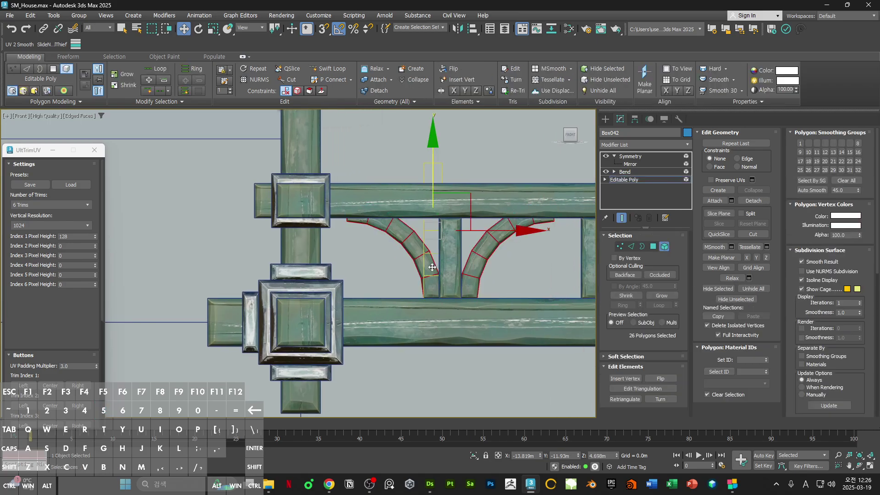
mouse_move(498, 232)
left_mouse_down()
mouse_move(491, 234)
mouse_move(503, 236)
left_mouse_up()
key("F3")
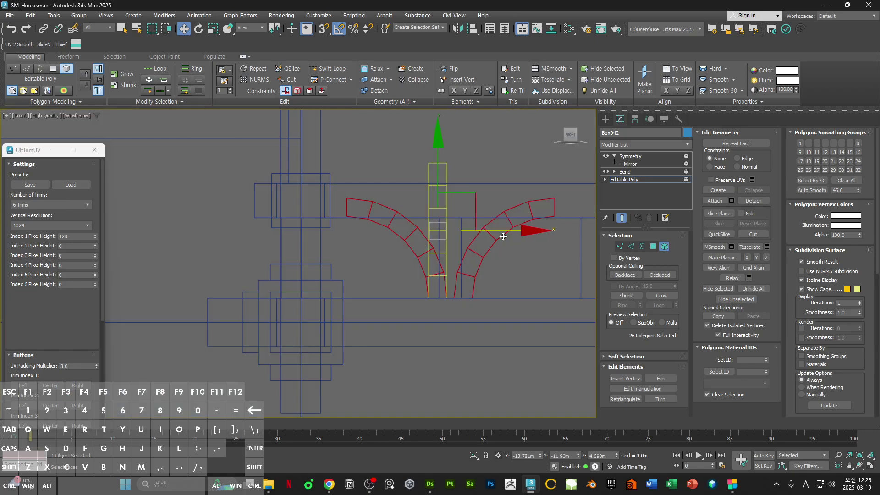
left_click(625, 180)
Step: Add an FFD 2x2x2 modifier above Symmetry and lower its upper control points to fit the brace tops to the upper rail
left_click(631, 156)
left_click(642, 143)
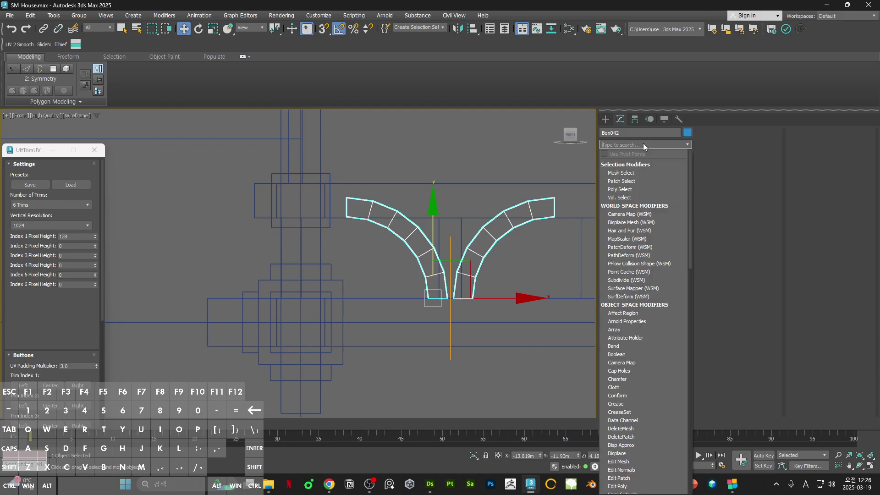
type("f")
left_click(622, 189)
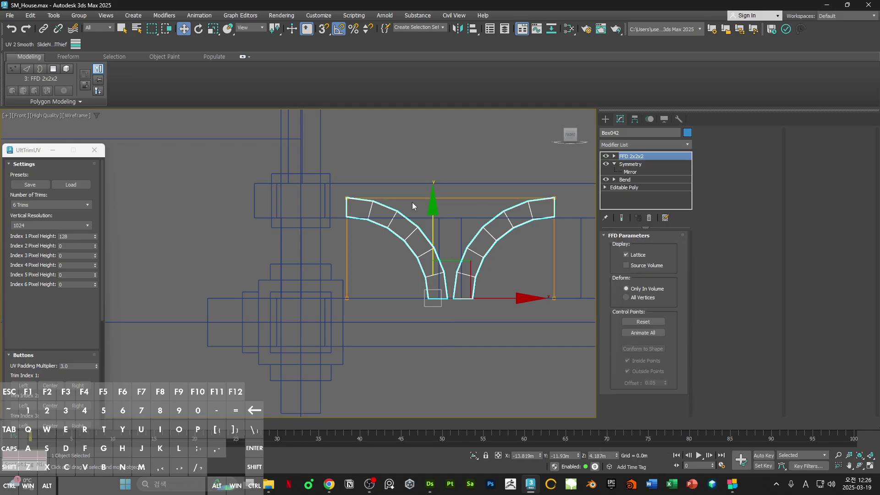
left_click_drag(639, 208, 639, 208)
left_click_drag(450, 157, 458, 168)
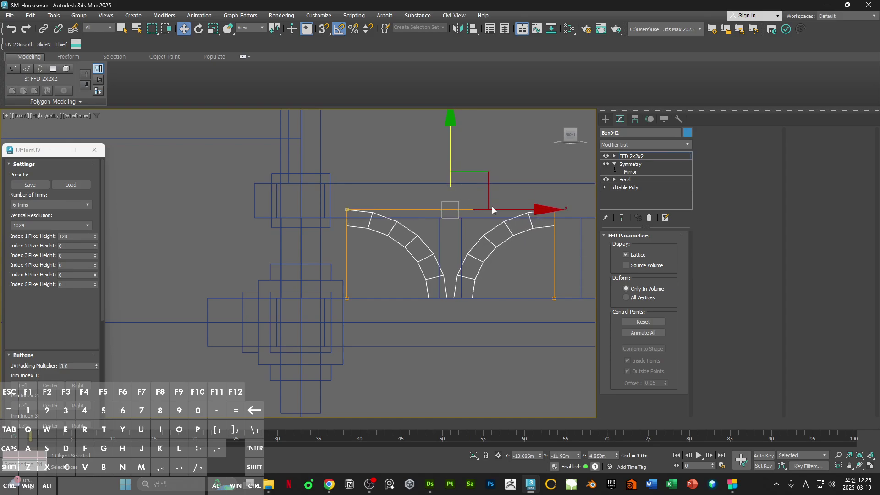
Step: Scale all FFD control points horizontally to widen the pair of curved braces between the corner post and the neighbouring baluster
middle_click_drag(549, 243, 526, 228)
key("ctrl+a")
key("r")
left_click_drag(524, 246, 539, 242)
key("F3")
scroll(520, 211, "down", 5)
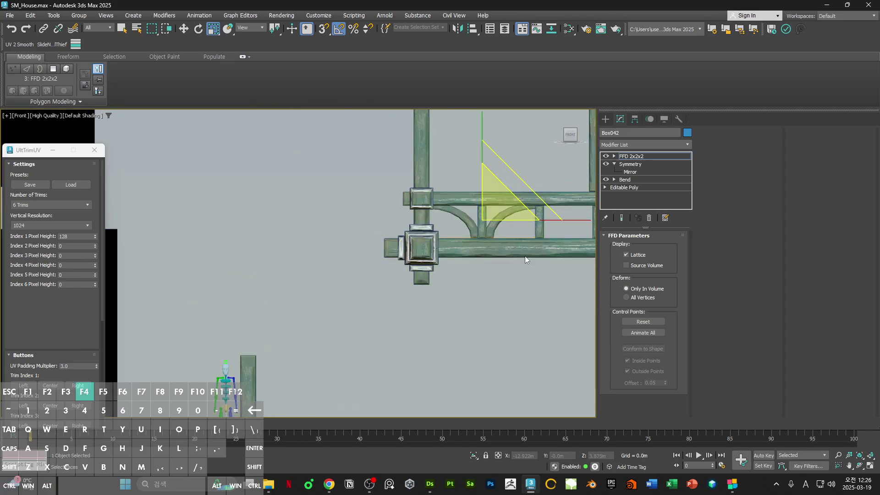
middle_click_drag(524, 256, 536, 342, "alt")
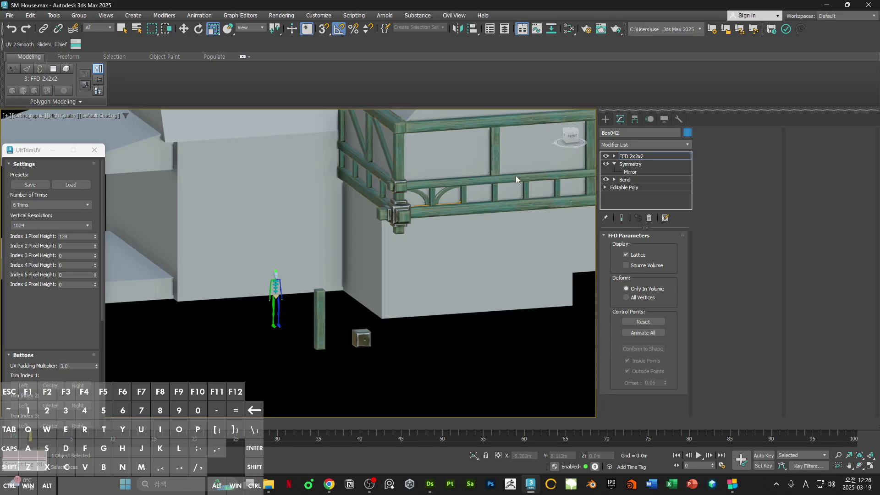
scroll(516, 175, "up", 5)
Step: Center the curved braces' pivot to the object
left_click(606, 119)
key("f")
scroll(373, 240, "down", 6)
scroll(390, 247, "up", 3)
middle_click_drag(393, 251, 312, 267)
key("w")
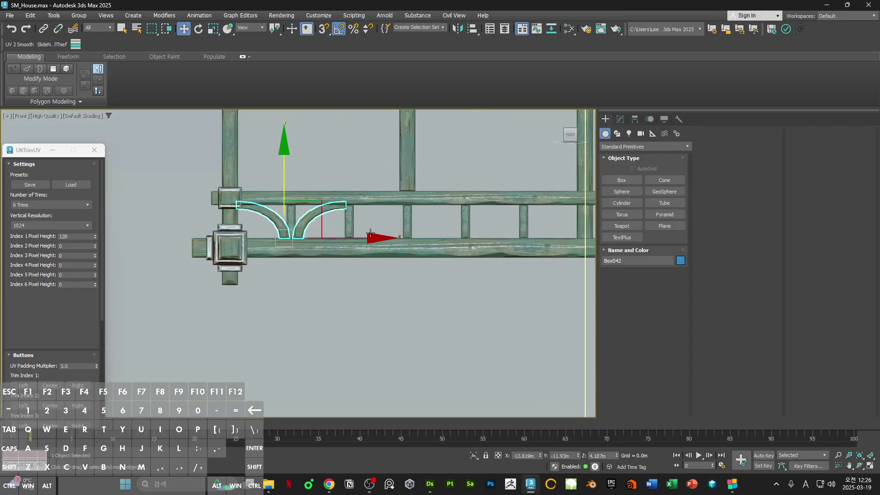
left_click(635, 119)
left_click(644, 182)
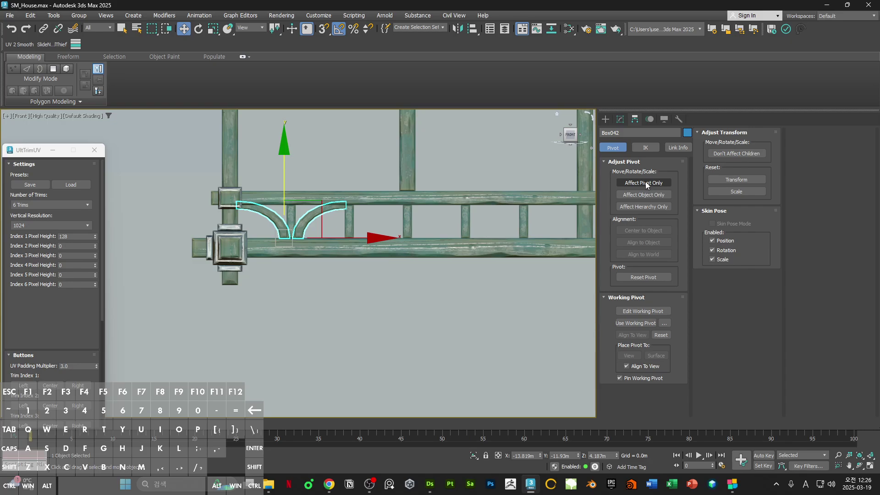
left_click(656, 231)
left_click(655, 184)
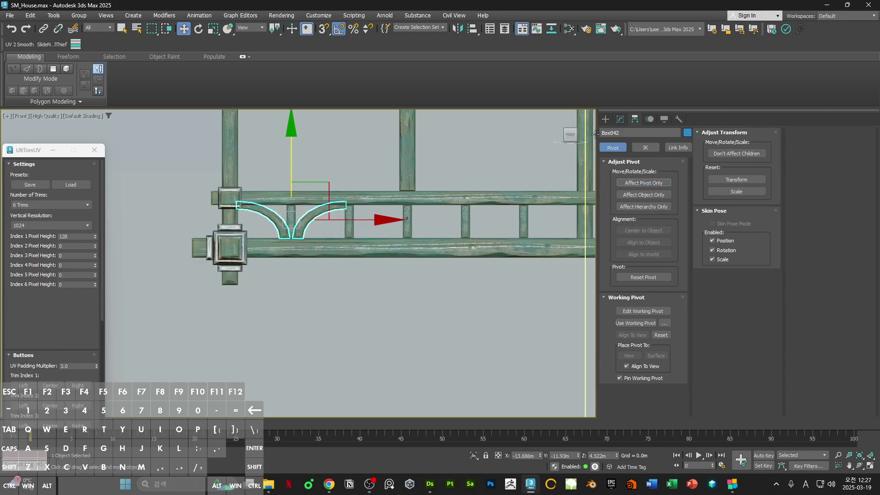
Step: Add an Array modifier to the curved braces with Count X 3 and X Spacing 0.136 m
left_click(605, 120)
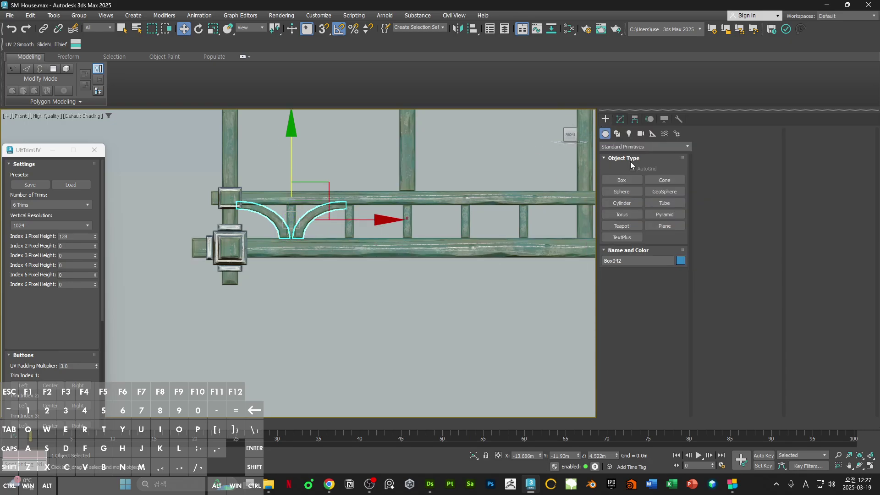
left_click(620, 119)
left_click(630, 145)
type("array")
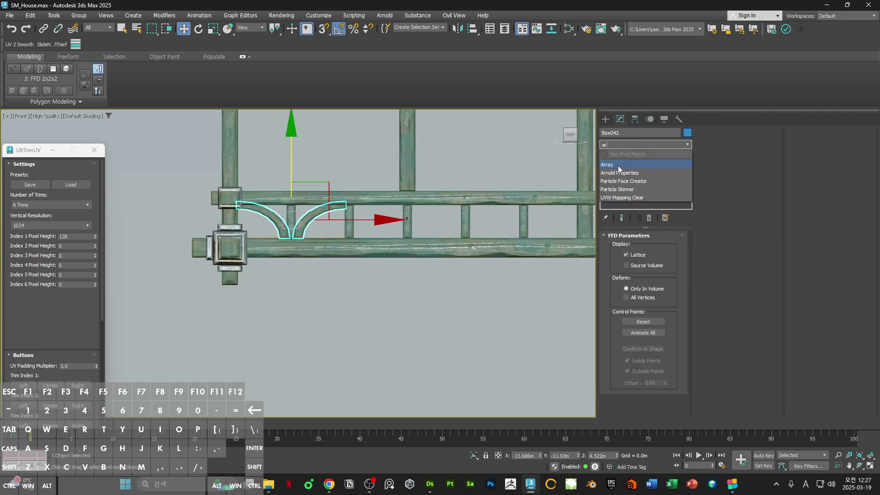
left_click(617, 166)
scroll(280, 247, "down", 3)
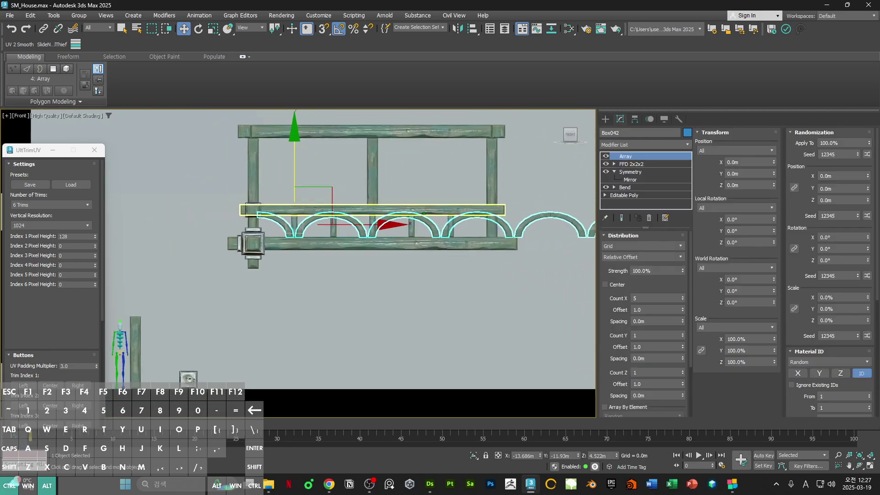
left_click(683, 301)
left_click(683, 301)
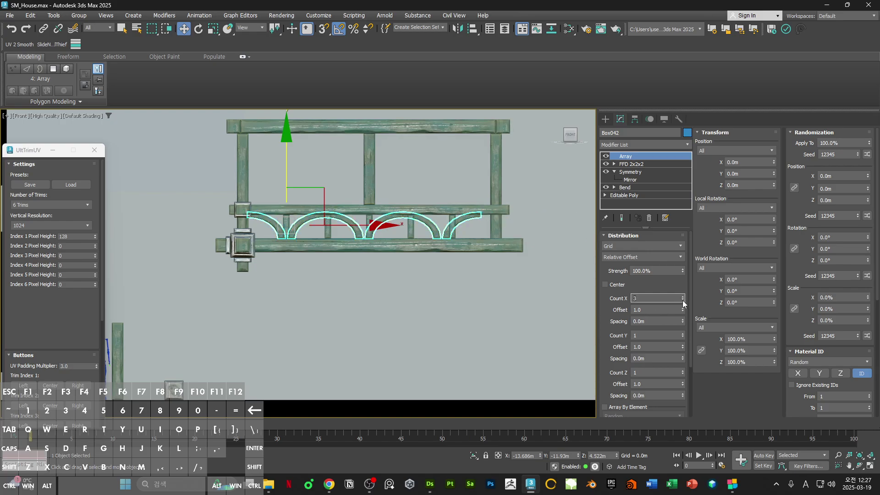
scroll(419, 289, "up", 2)
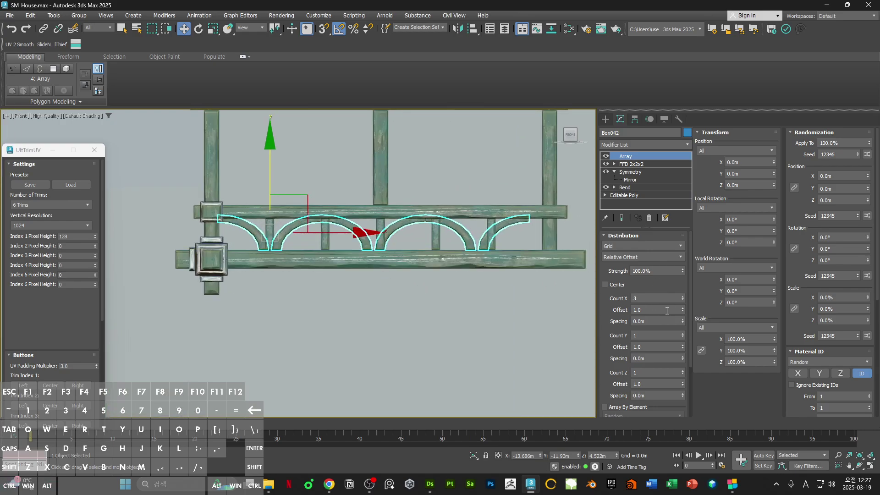
left_click_drag(683, 322, 674, 260)
Step: Examine the arrayed braces along the front railing, both from the front and from an angled view
scroll(500, 237, "down", 5)
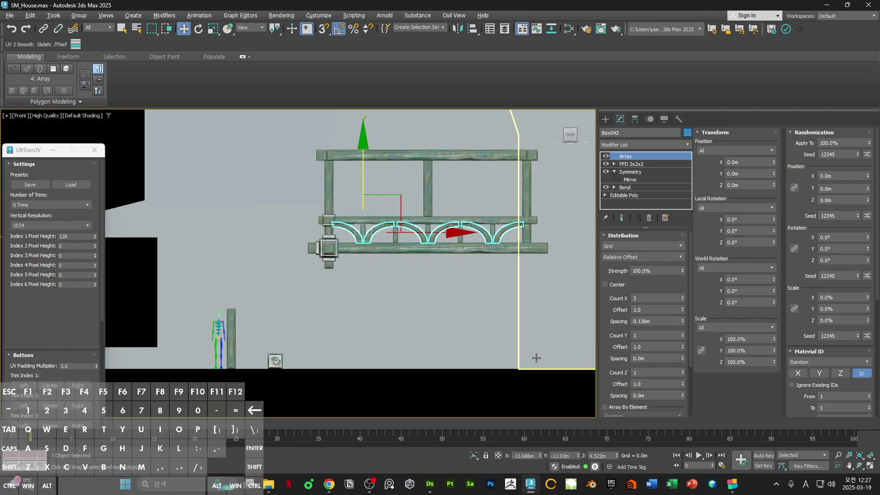
key("F4")
left_click(495, 383)
scroll(435, 234, "up", 6)
scroll(434, 232, "down", 5)
key("F4")
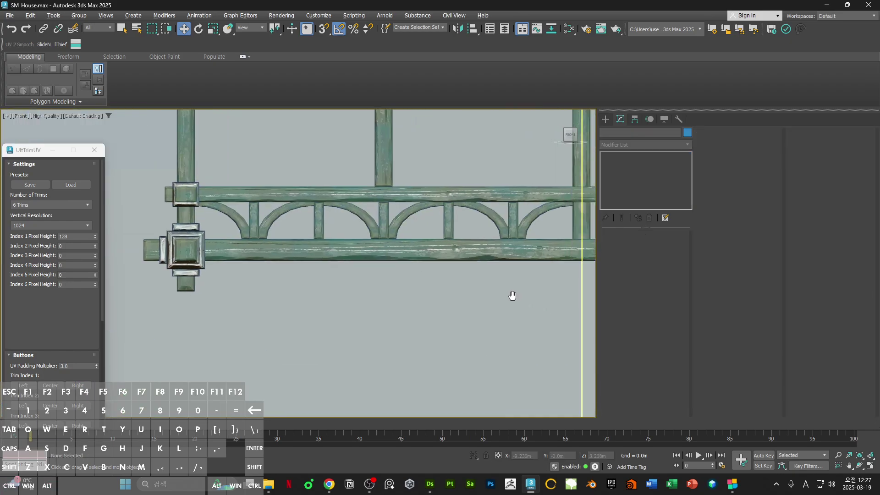
middle_click_drag(510, 295, 535, 277, "alt")
scroll(534, 277, "up", 7)
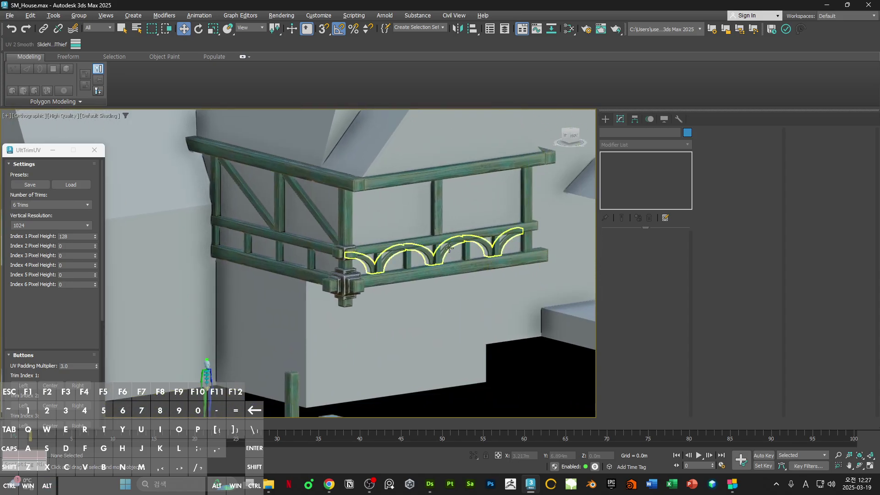
Step: Move the arrayed braces about -0.016 m along Y to adjust their depth in the railing
left_click(408, 262)
scroll(408, 261, "up", 4)
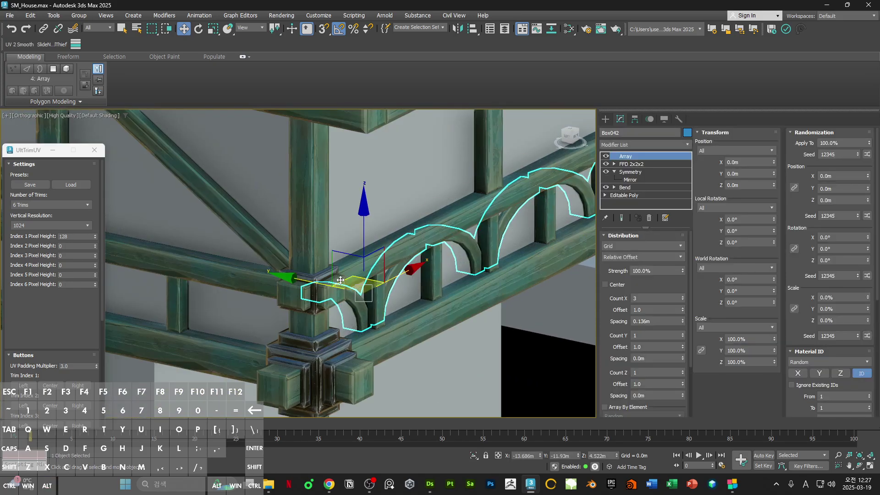
left_click_drag(331, 286, 332, 285)
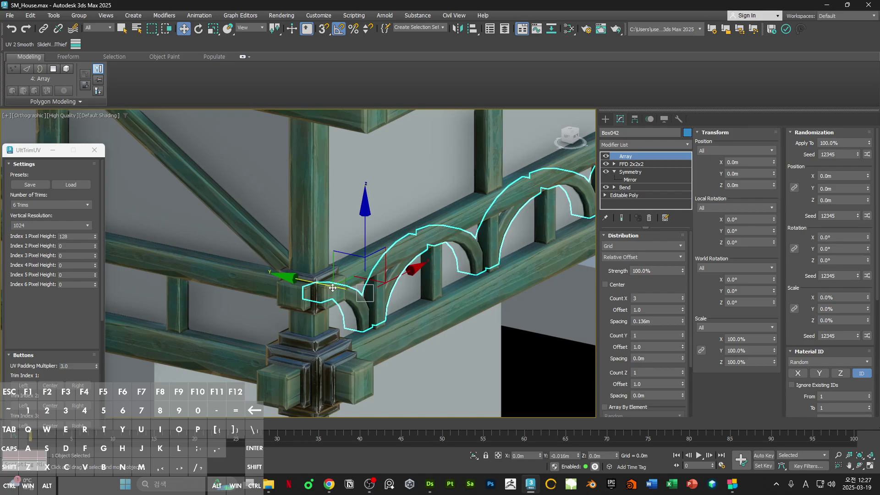
Step: Add an Edit Poly modifier on top of the Array modifier of the front railing's curved braces
left_click(645, 144)
key("e")
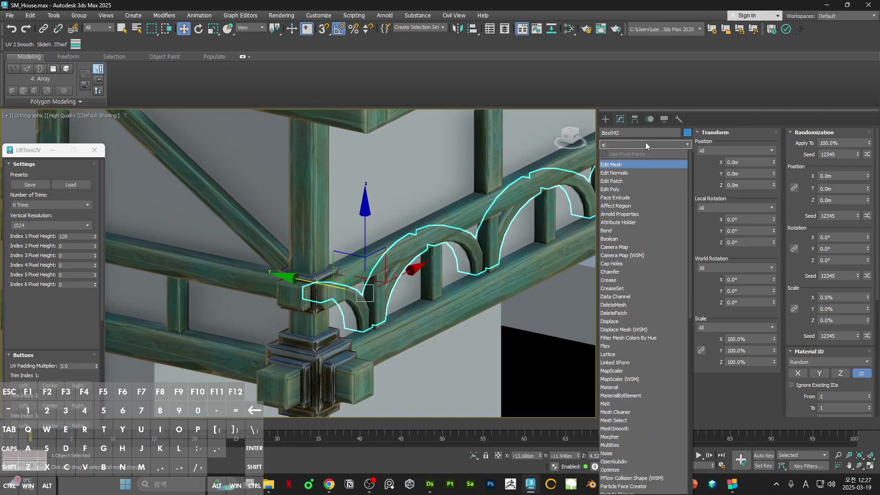
left_click(621, 180)
Step: Try to select the polygons of all the arrayed braces in wireframe display
key("F3")
middle_click_drag(383, 298, 363, 329, "alt")
key("4")
left_click(424, 294)
key("q")
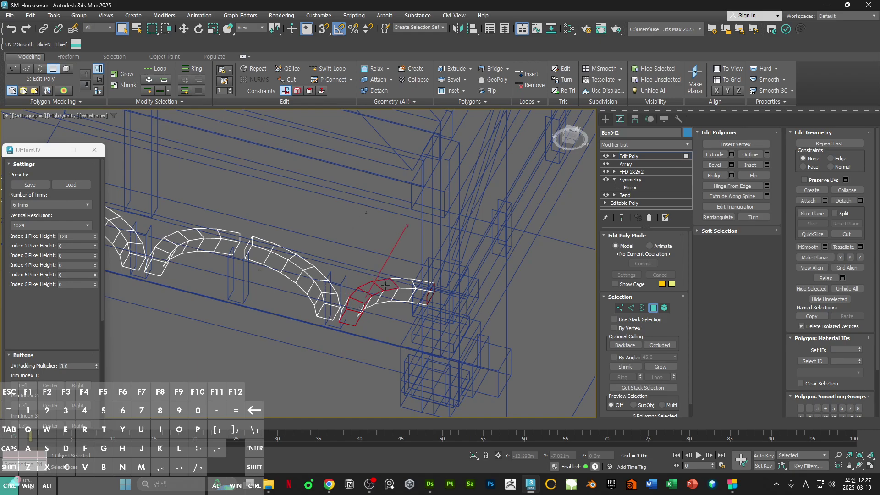
key("F2")
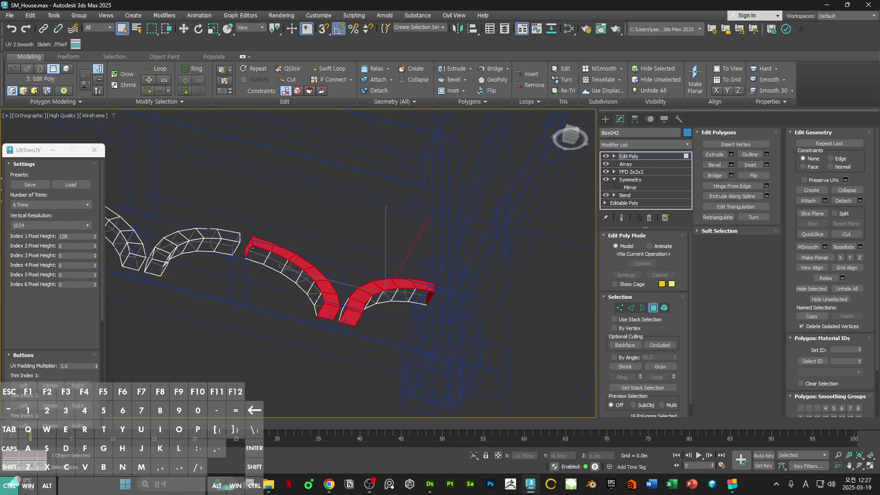
middle_click_drag(250, 247, 341, 264)
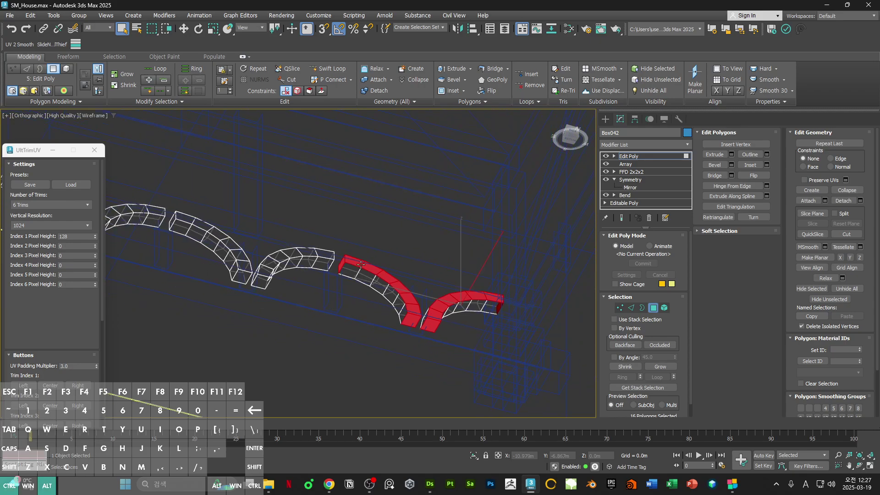
left_click(153, 102)
left_click(143, 122)
middle_click_drag(297, 199, 356, 216)
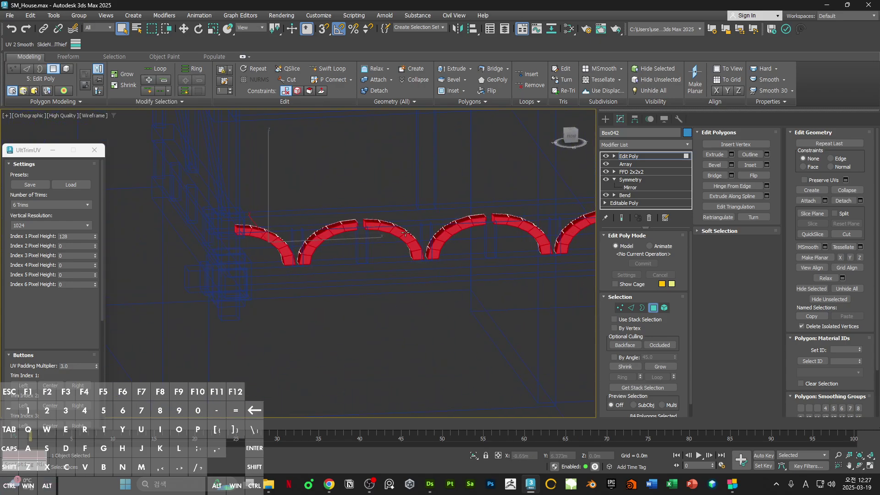
middle_click_drag(405, 233, 488, 222, "alt")
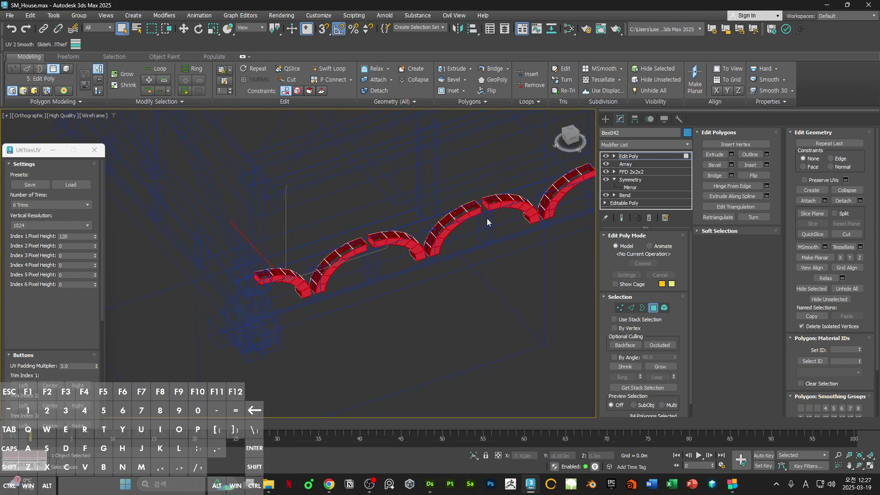
Step: Try to remove the braces' front-side polygons from the selection, working from the top view
key("t")
scroll(413, 238, "down", 3)
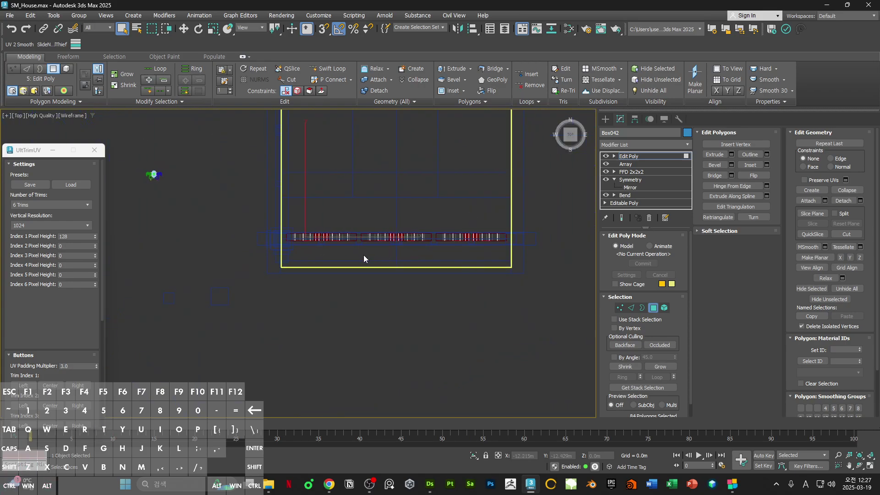
left_click_drag(528, 252, 567, 242)
middle_click_drag(469, 258, 481, 220, "alt")
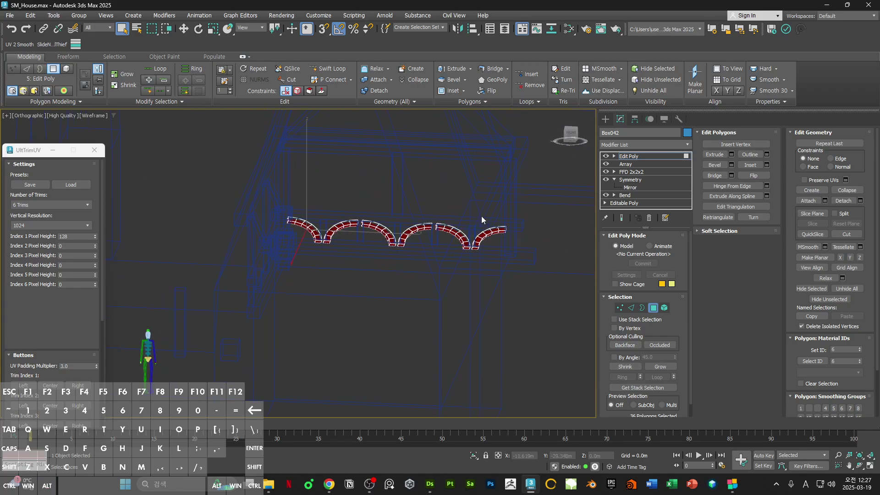
scroll(456, 226, "up", 3)
middle_click_drag(541, 193, 451, 163, "alt")
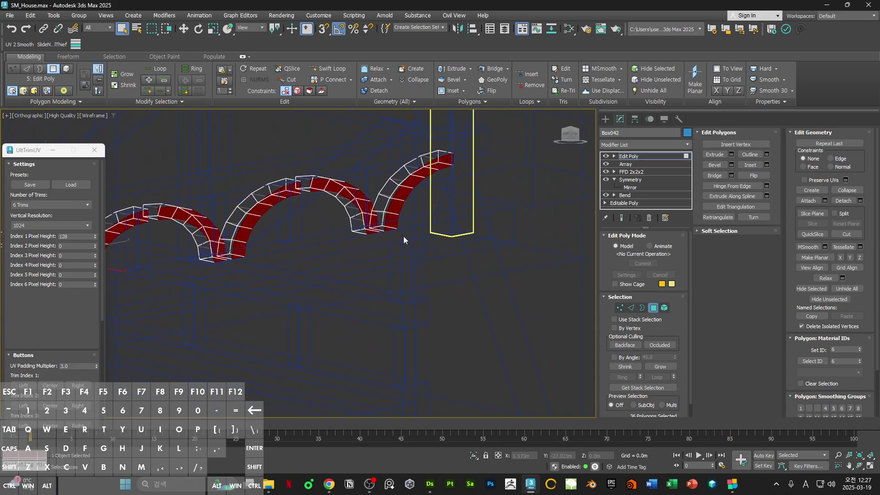
Step: Restore the braces' polygon selection and try removing the front side again from the top view with window selection
key("ctrl+a")
key("t")
middle_click_drag(421, 235, 416, 332)
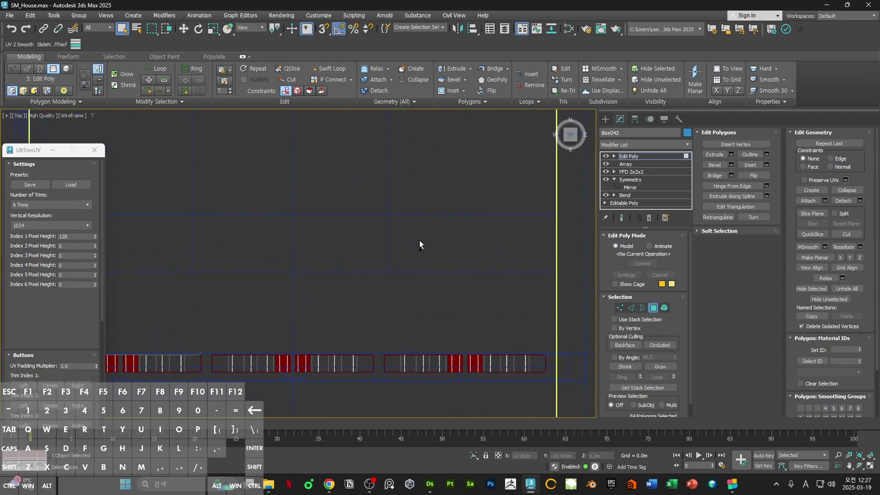
middle_click_drag(424, 183, 411, 218, "ctrl+alt")
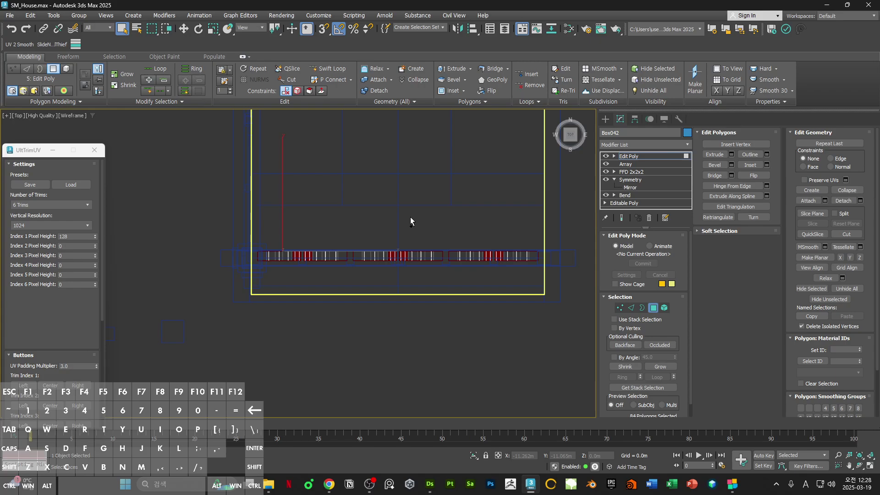
left_click(411, 217)
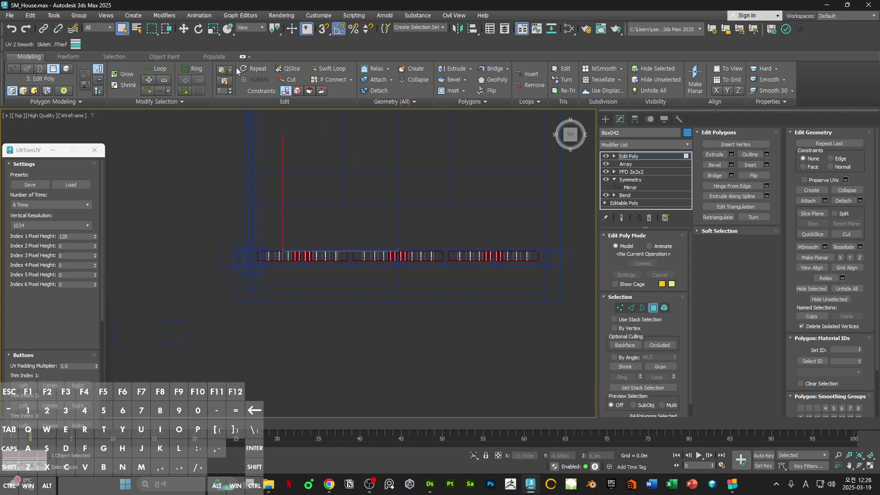
left_click(167, 31)
middle_click_drag(333, 236, 321, 227)
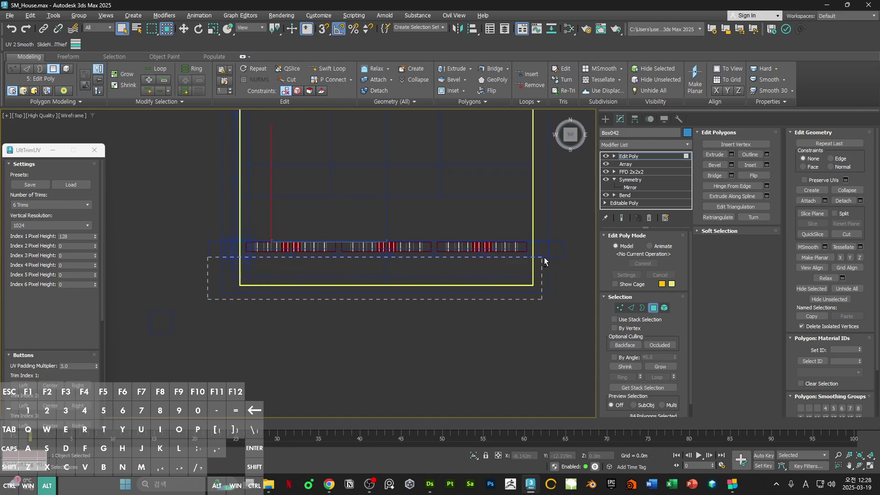
left_click_drag(577, 251, 577, 251)
scroll(493, 255, "up", 3)
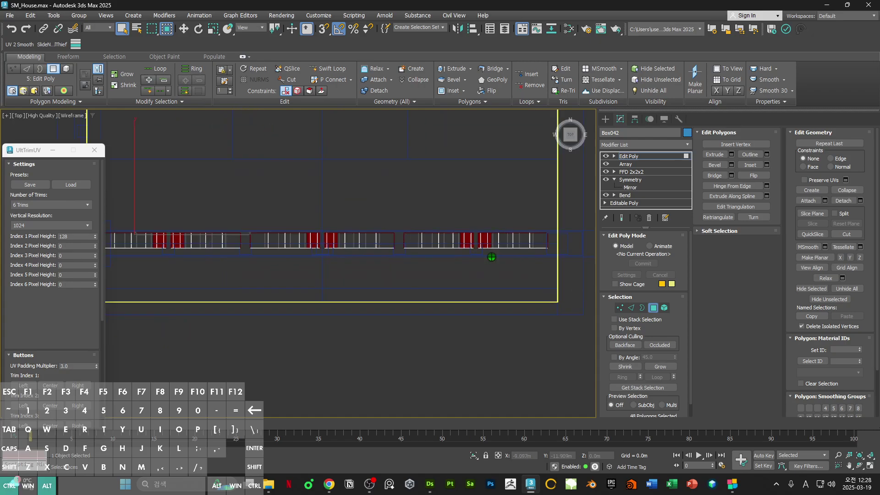
middle_click_drag(493, 256, 477, 245, "alt")
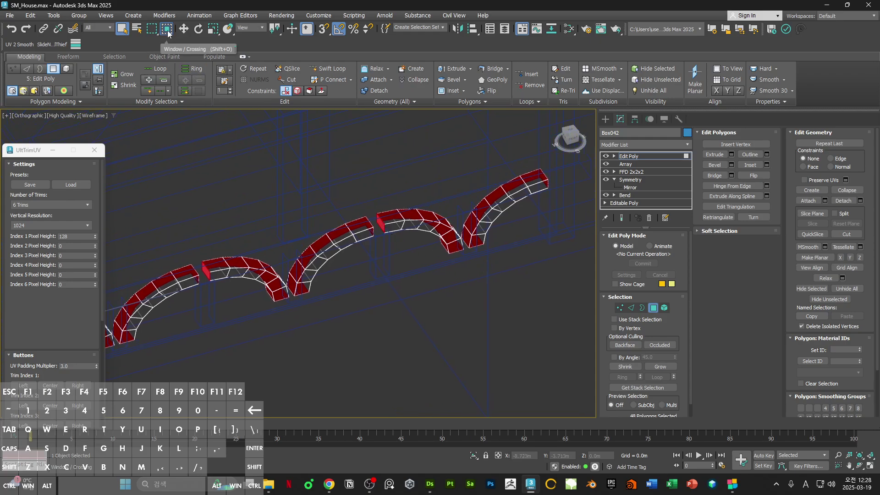
middle_click_drag(399, 206, 279, 199, "alt")
left_click(395, 187)
Step: Select the rear row of vertices on the arrayed braces from the top view and move it along Y to adjust their depth
key("t")
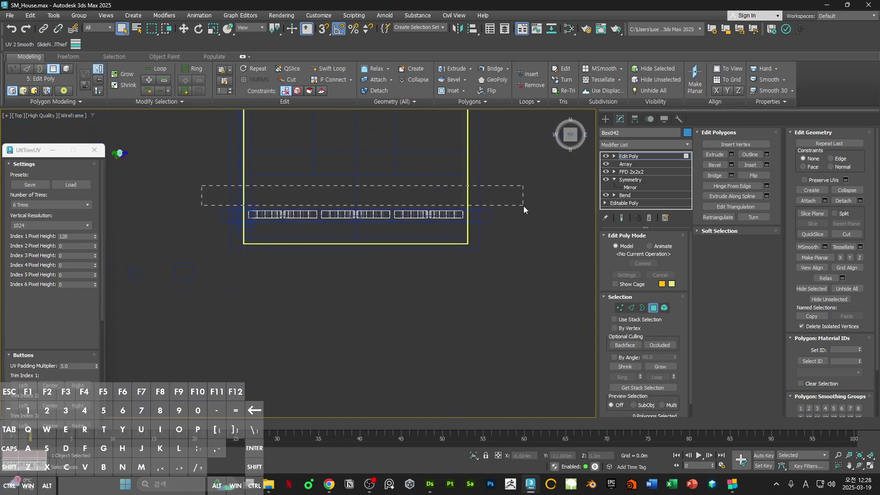
left_click_drag(523, 210, 525, 211)
key("1")
left_click_drag(198, 185, 544, 216)
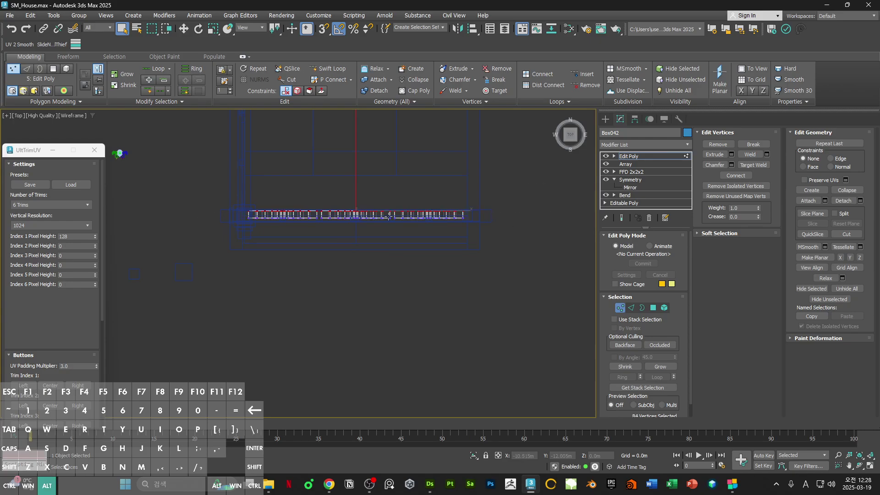
middle_click_drag(388, 216, 414, 182, "alt")
scroll(365, 180, "up", 5)
key("w")
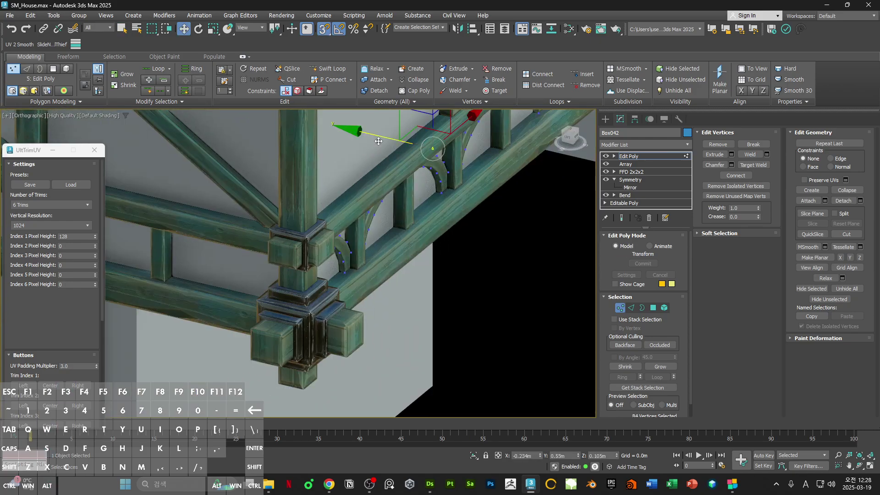
middle_click_drag(397, 225, 411, 160, "alt")
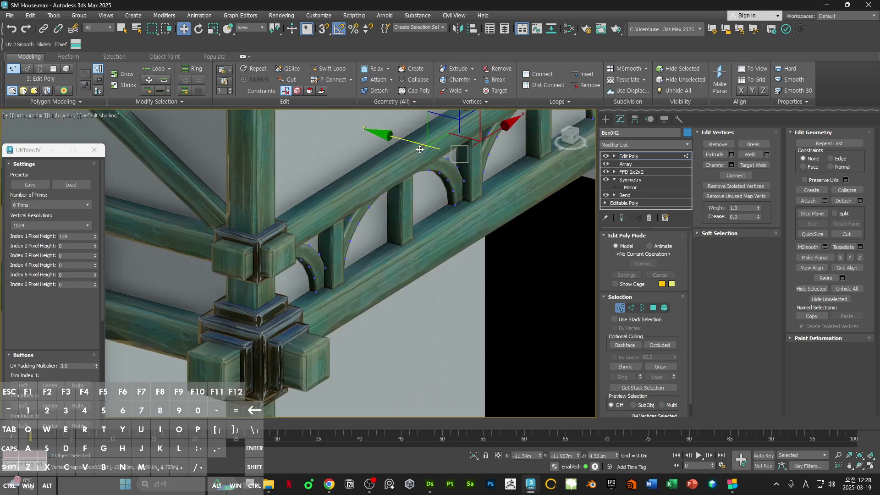
left_click(393, 277)
scroll(393, 277, "down", 3)
middle_click_drag(393, 277, 427, 260, "alt")
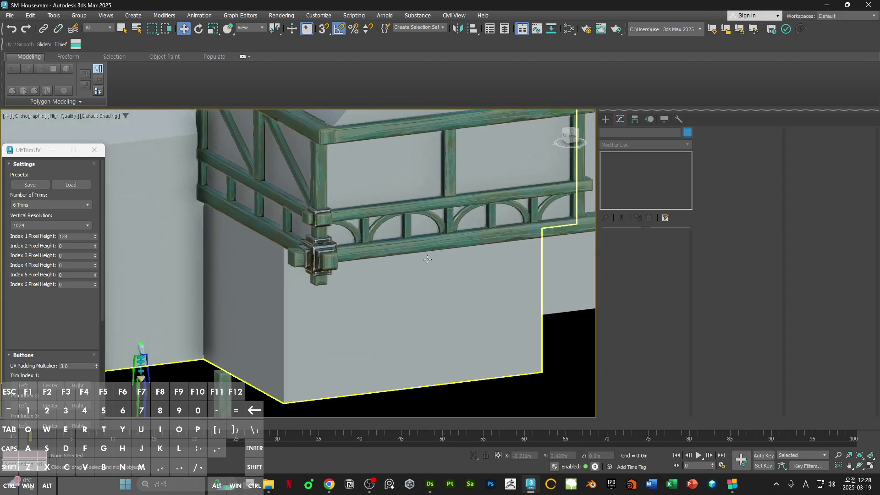
Step: Make a rotated copy of the front railing's arrayed braces, oriented to run along the side railing
left_click(435, 222)
middle_click_drag(435, 222, 394, 250, "alt")
key("e")
left_click_drag(328, 253, 285, 259)
key("w")
scroll(325, 227, "up", 5)
middle_click_drag(326, 227, 310, 232, "alt")
Step: Try to move the copied braces onto the side railing with snapping, undoing each attempt
key("s")
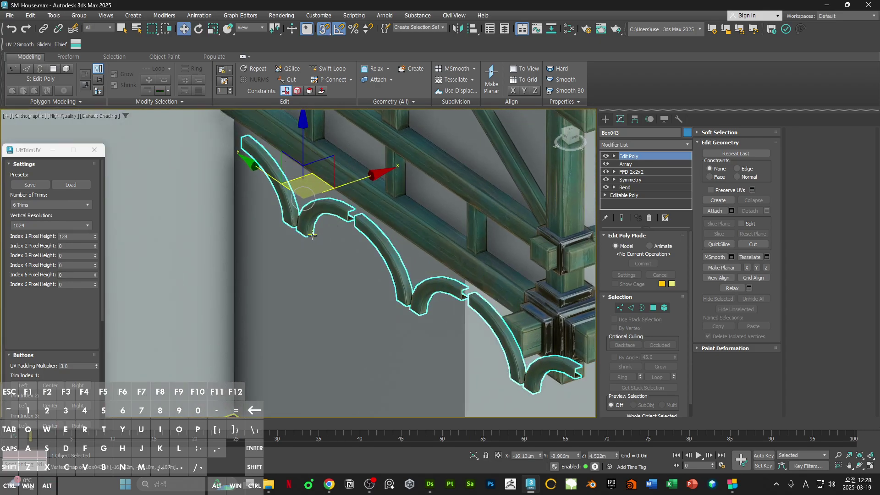
left_click_drag(313, 234, 399, 199)
key("ctrl+z")
left_click(309, 222)
middle_click_drag(311, 222, 306, 220, "alt")
left_click_drag(368, 248, 474, 230)
key("ctrl+z")
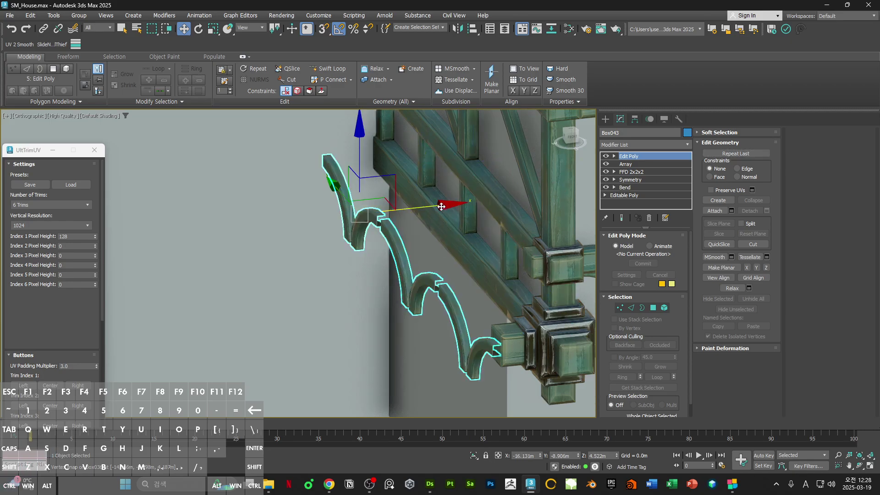
Step: Move the copied braces along X into the side railing, and about 2.035 m along Y to its far end
left_click_drag(360, 250, 477, 231)
middle_click_drag(477, 231, 318, 234, "alt")
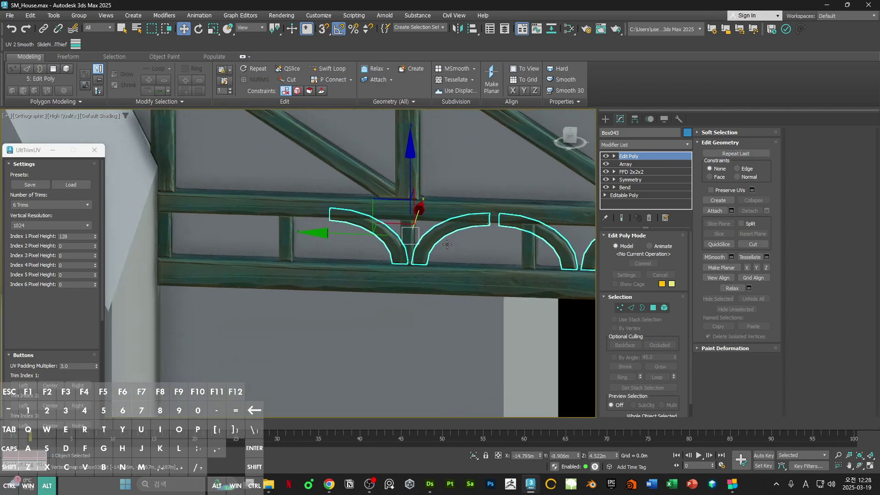
left_click_drag(318, 234, 160, 247)
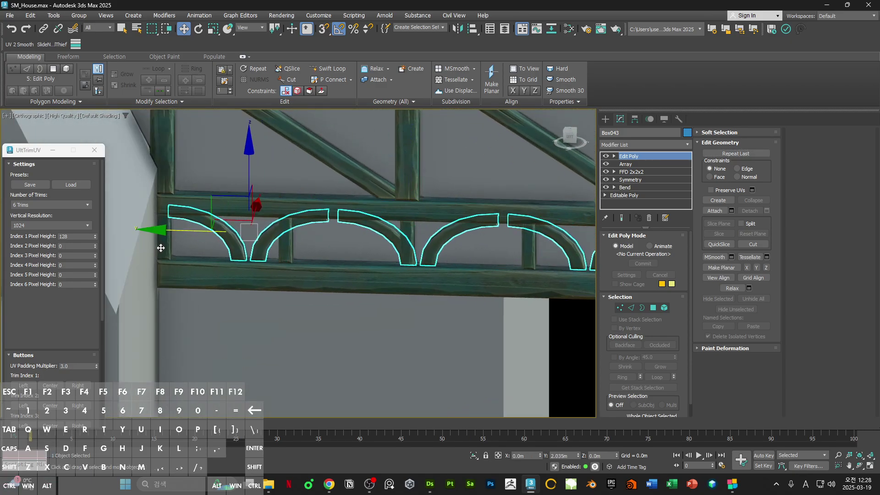
scroll(211, 238, "down", 2)
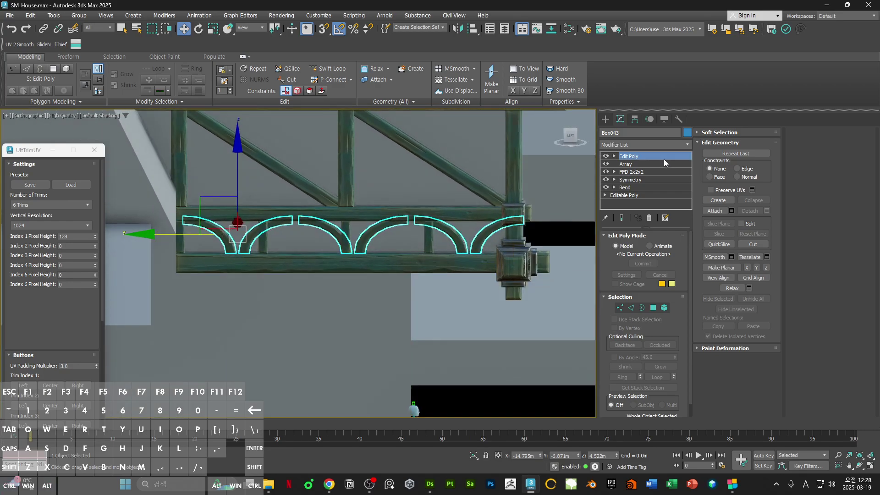
Step: Delete the Edit Poly, Array and FFD 2x2x2 modifiers from the side railing's copied braces
right_click(605, 159)
left_click(614, 171)
right_click(639, 156)
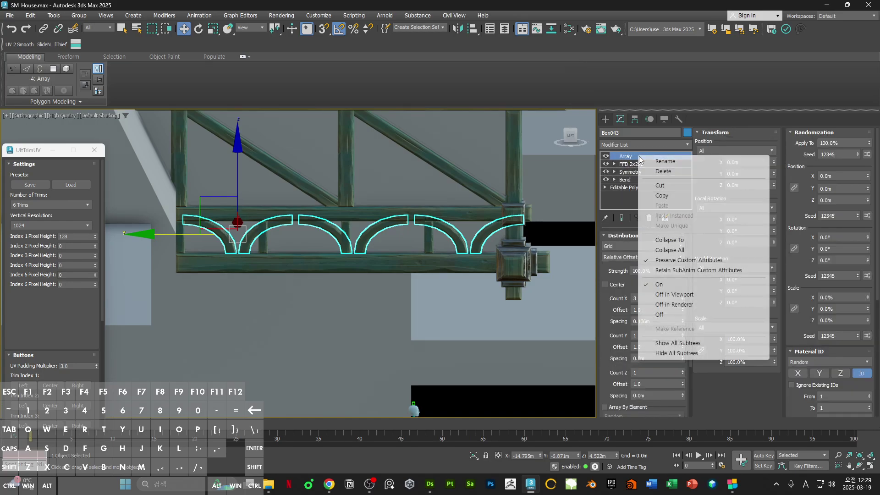
left_click(649, 171)
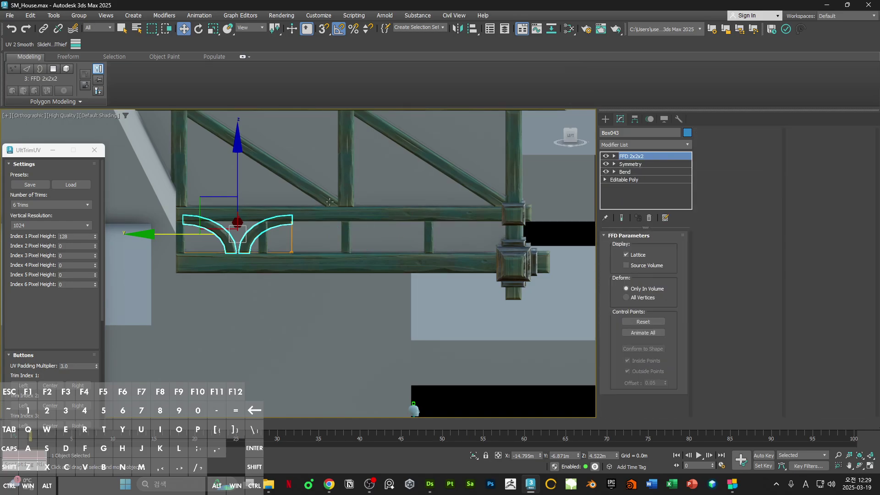
scroll(330, 201, "up", 2)
middle_click_drag(330, 201, 486, 170)
right_click(632, 157)
left_click(642, 169)
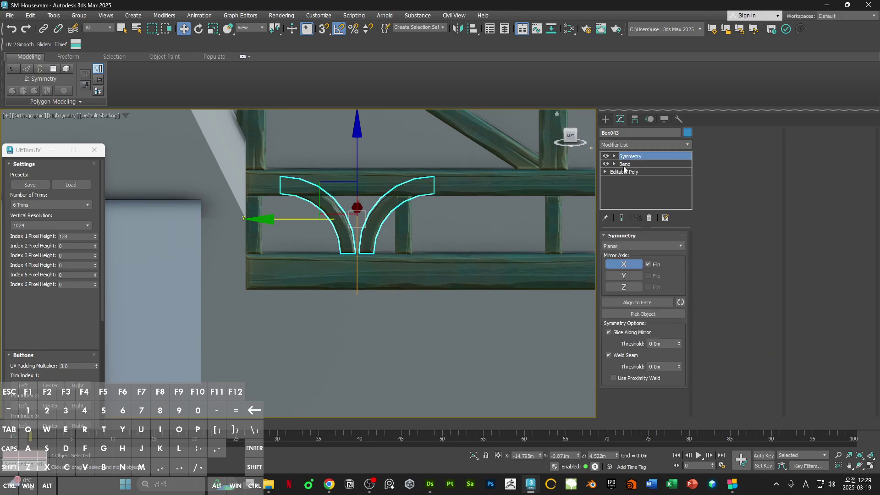
Step: At the Bend level, move the side brace along Y to about -7.355 m, beside the nearest baluster
left_click(633, 164)
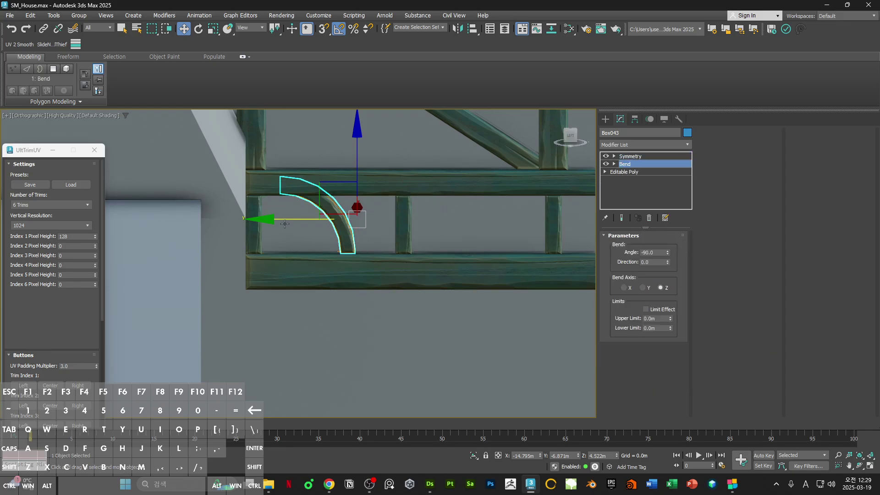
left_click_drag(284, 224, 332, 224)
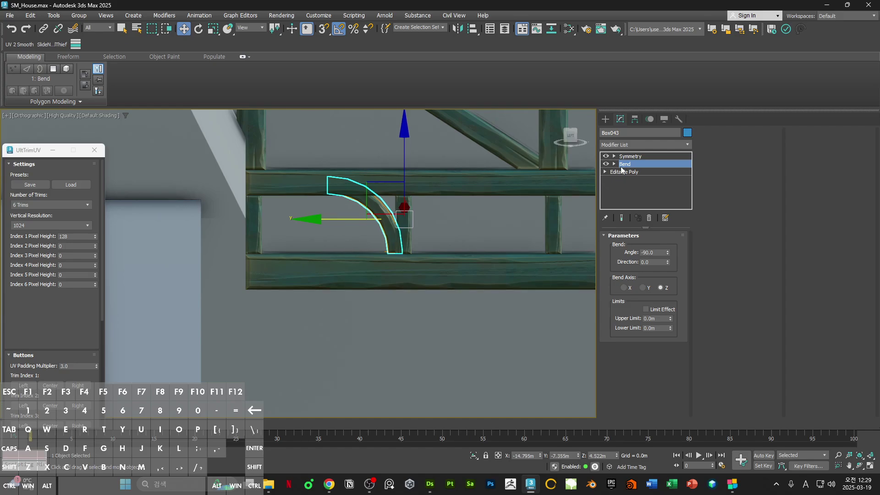
mouse_move(485, 229)
middle_mouse_down("alt")
mouse_move(488, 204)
mouse_move(487, 244)
middle_mouse_up("alt")
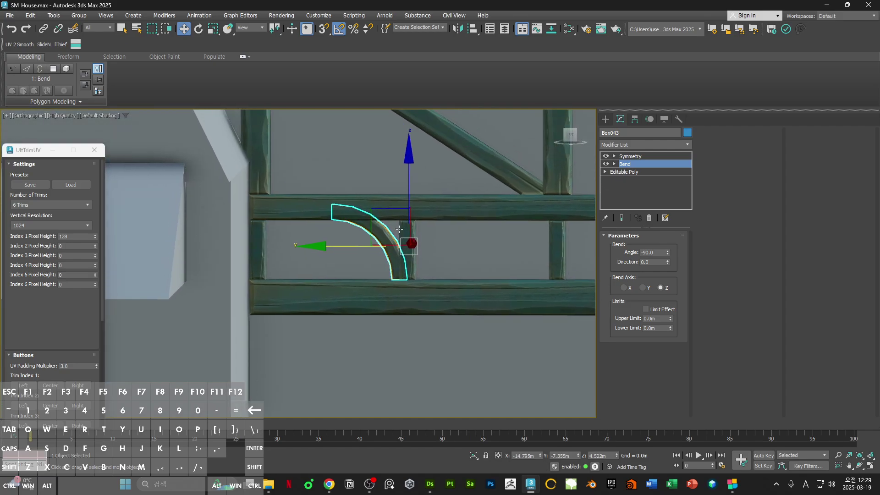
left_click(639, 157)
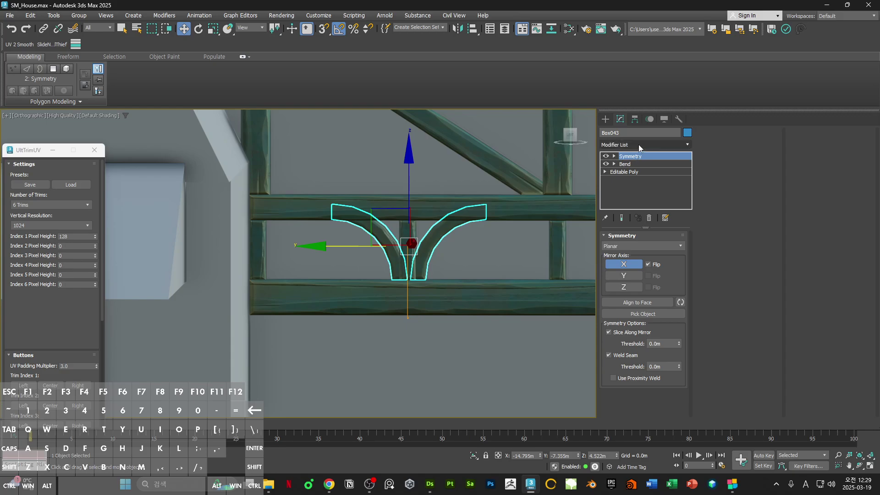
left_click(639, 145)
type("f")
left_click(585, 180)
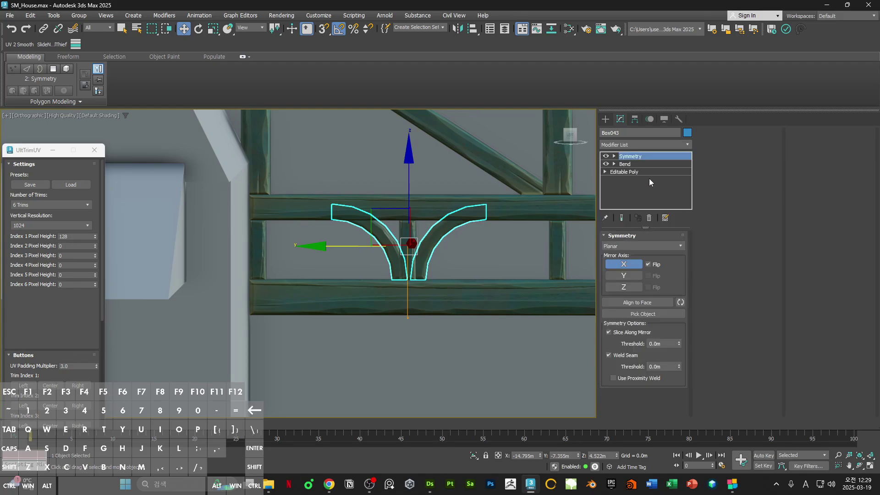
Step: Add an FFD 2x2x2 modifier above Bend on the side brace and lower its upper control points slightly along Z
left_click(635, 163)
left_click(632, 143)
type("f")
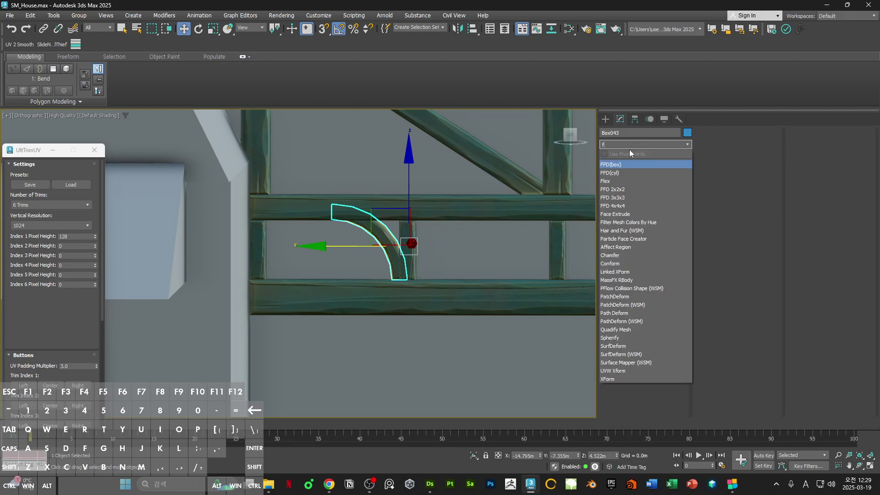
left_click(623, 189)
middle_click_drag(298, 201, 348, 195)
key("1")
left_click_drag(353, 169, 528, 226)
middle_click_drag(524, 224, 518, 206, "alt")
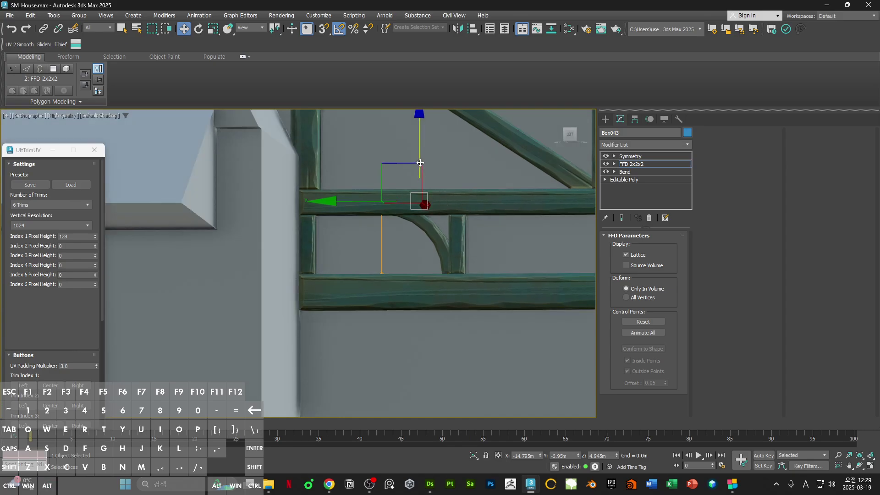
left_click_drag(420, 160, 420, 170)
Step: Try stretching the brace by moving the lattice's far-end control points about 0.712 m along Y, and delete the FFD 2x2x2 modifier
left_click_drag(347, 178, 400, 296)
left_click_drag(311, 247, 243, 247)
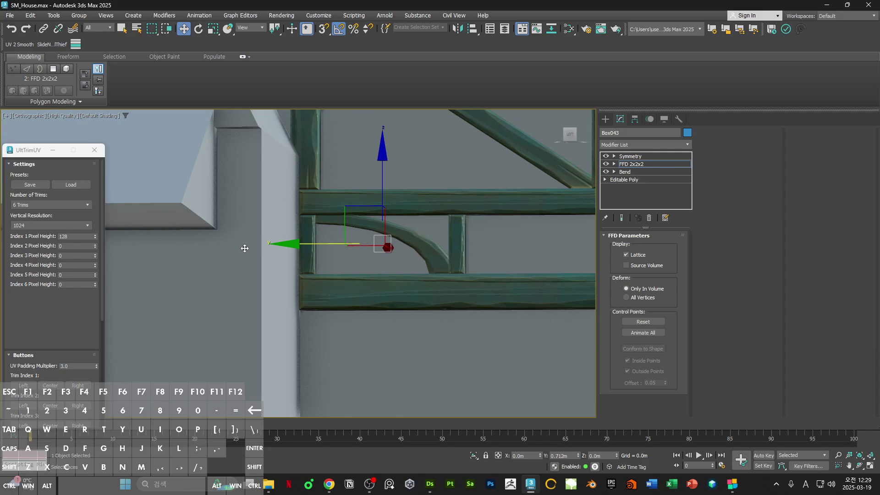
key("F3")
left_click_drag(276, 198, 526, 244)
key("F3")
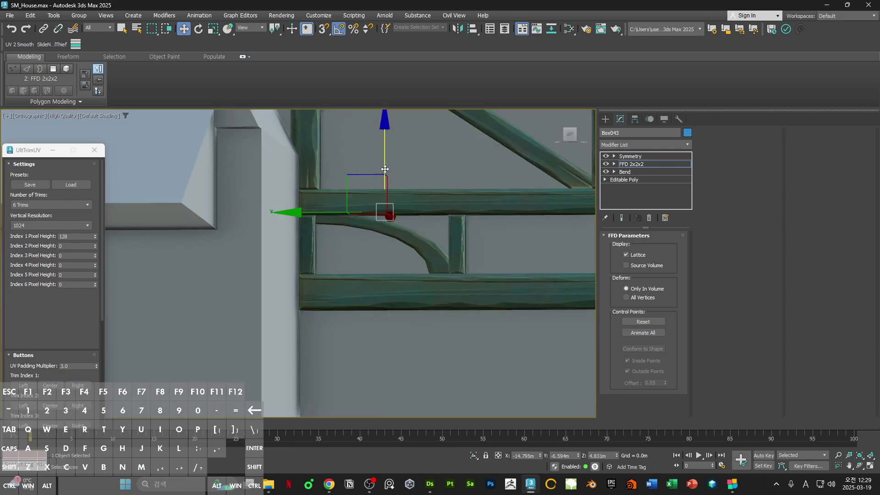
left_click_drag(386, 166, 390, 172)
middle_click_drag(391, 168, 318, 198, "ctrl+alt")
key("F3")
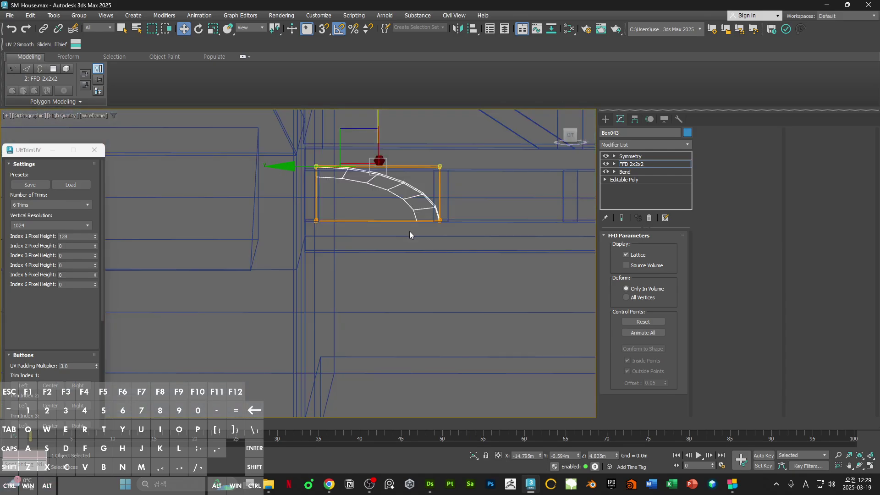
right_click(644, 163)
left_click(666, 179)
Step: Set the Bend angle to -63, and lengthen the brace's base mesh along Z with its lower end snapped to the lower rail
middle_click_drag(581, 182, 658, 173, "alt")
left_click_drag(668, 251, 673, 227)
left_click(635, 172)
middle_click_drag(551, 190, 492, 237, "alt")
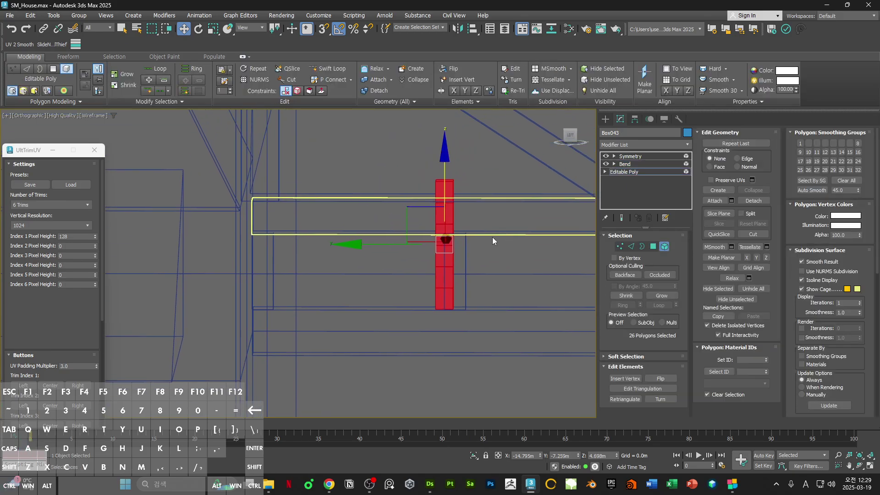
key("r")
left_click_drag(446, 171, 451, 147)
key("w")
key("s")
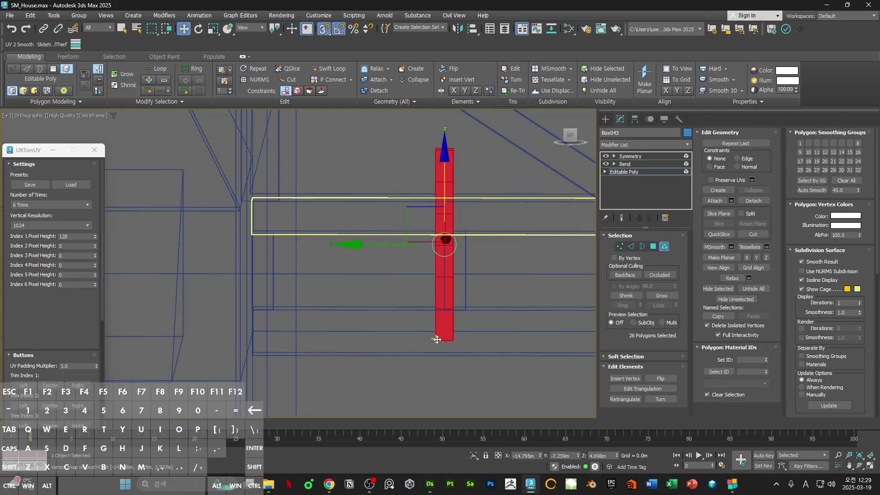
left_click_drag(436, 338, 442, 313)
key("F3")
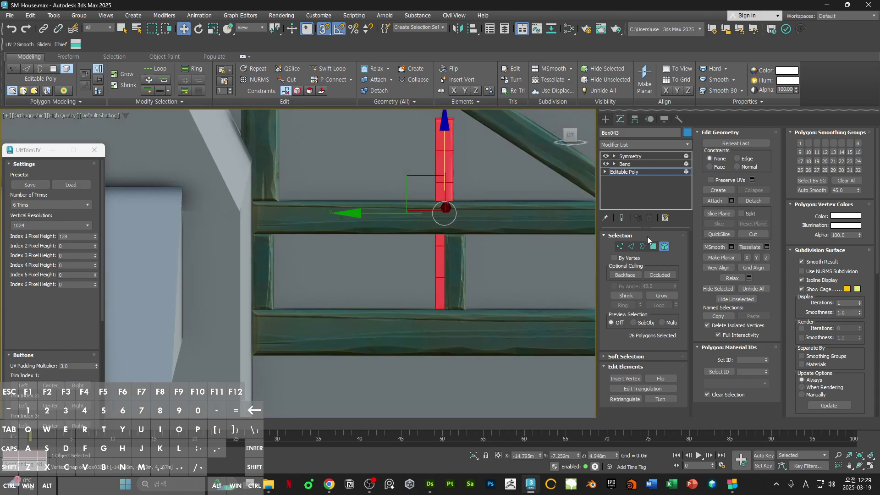
left_click(624, 171)
Step: Set the Bend angle to -103 and tilt the side brace about 15° down between the rails
left_click(638, 163)
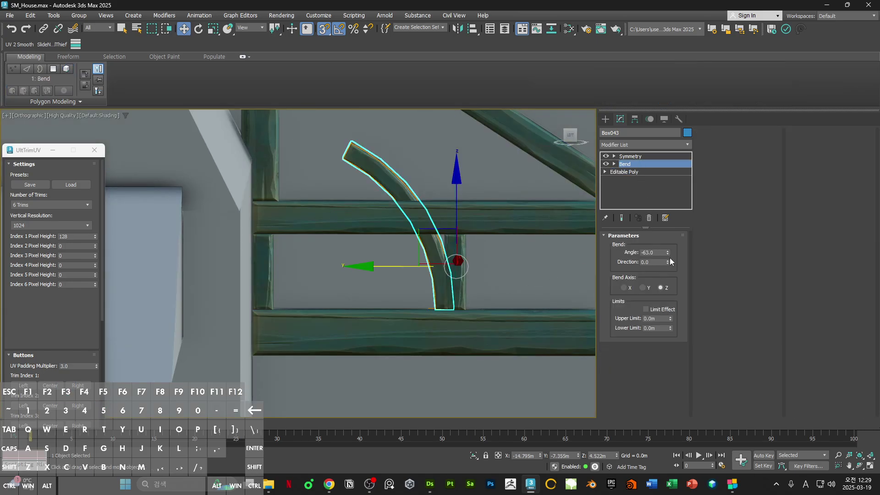
left_click_drag(667, 252, 660, 290)
key("e")
left_click_drag(533, 240, 526, 224)
key("w")
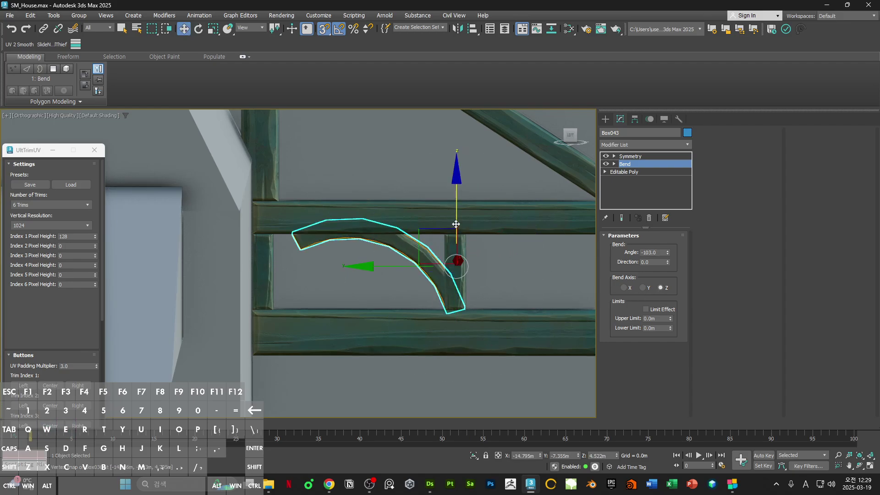
mouse_move(456, 224)
left_mouse_down()
mouse_move(456, 193)
mouse_move(456, 243)
mouse_move(456, 228)
left_mouse_up()
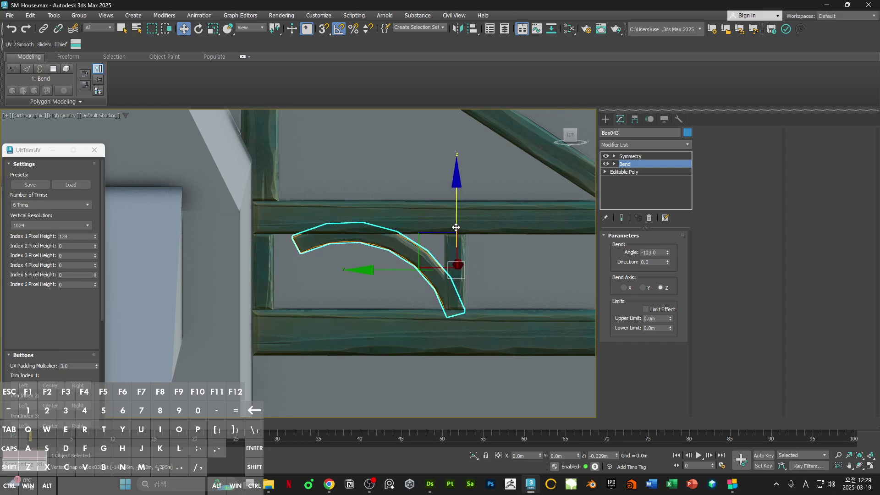
Step: Set the Bend angle to -75 and move the brace along Y to about -7.266 m, beside the baluster
left_click_drag(668, 254, 623, 237)
mouse_move(456, 230)
left_mouse_down()
mouse_move(457, 244)
mouse_move(465, 224)
left_mouse_up()
left_click_drag(392, 273, 381, 274)
Step: Rotate the brace a further 10° about X and lower it to about 4.473 m in Z
key("e")
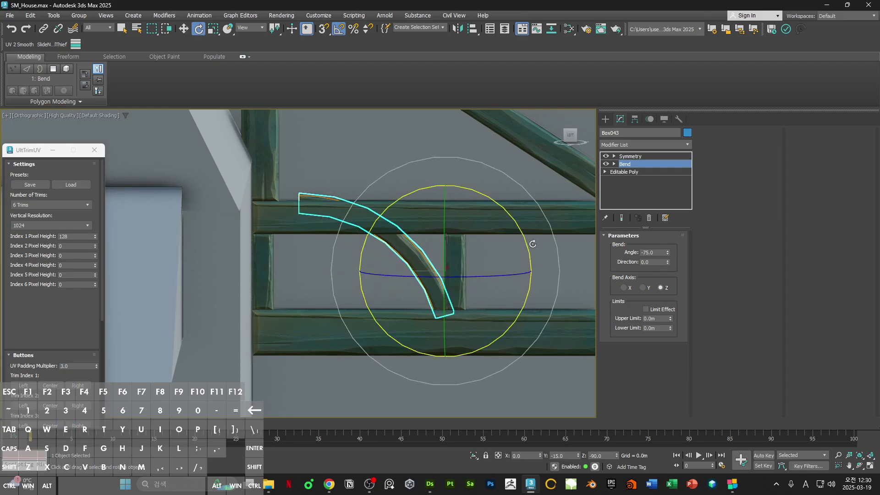
left_click_drag(529, 249, 532, 244)
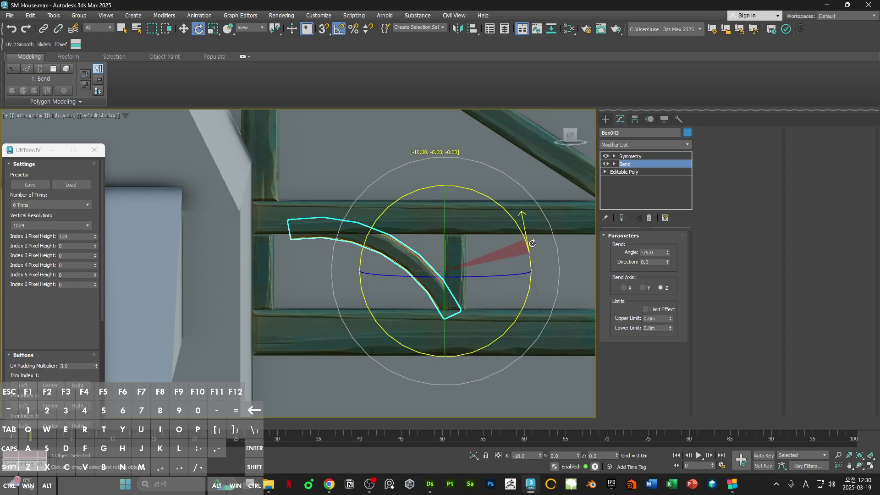
key("w")
middle_click_drag(486, 268, 458, 266, "alt")
scroll(446, 270, "up", 1)
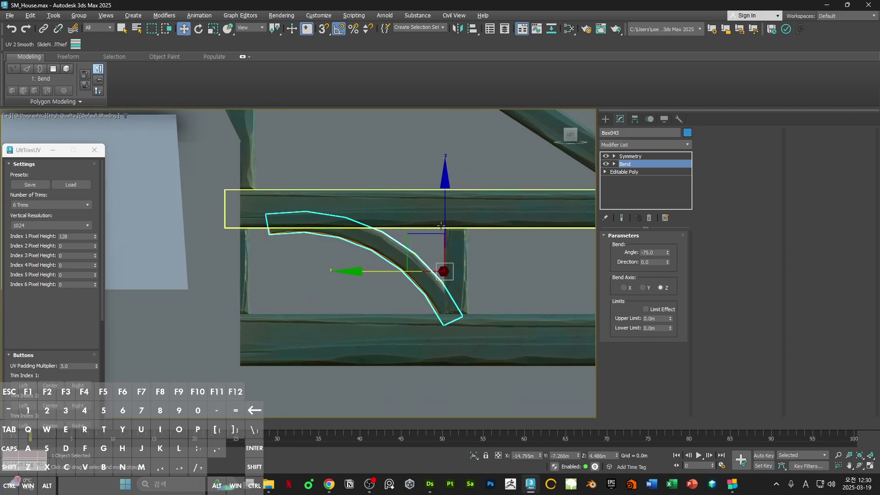
left_click_drag(445, 224, 445, 226)
middle_click_drag(446, 226, 442, 234, "alt")
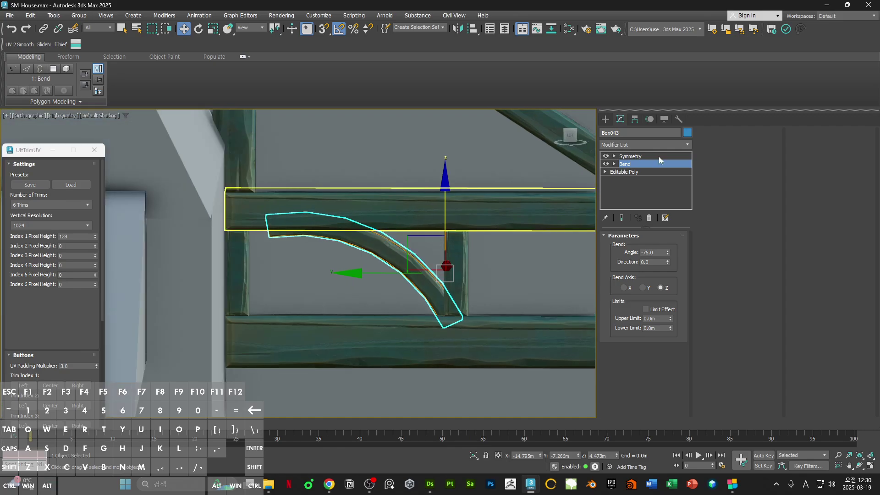
Step: Add an FFD 2x2x2 modifier above Bend and lower the upper control points slightly to tuck the brace under the upper rail
left_click(648, 145)
type("f")
left_click(613, 191)
middle_click_drag(334, 232, 409, 226)
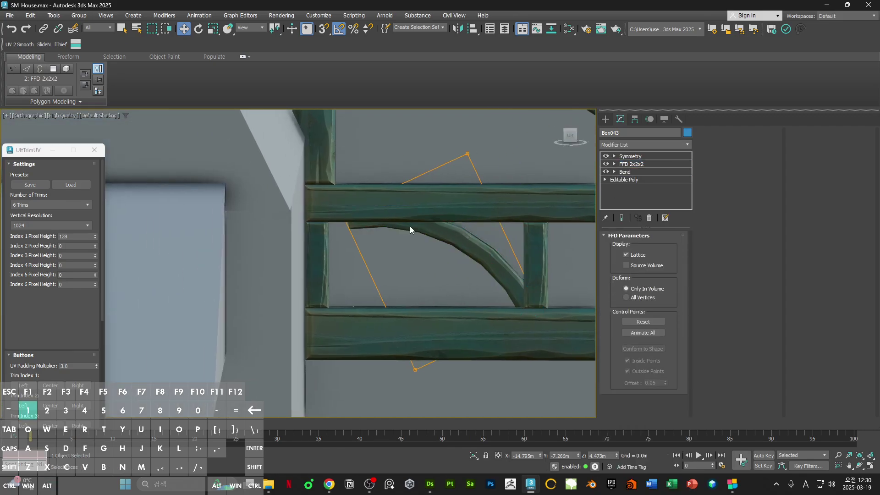
key("F3")
key("F3")
left_click_drag(407, 156, 406, 164)
Step: Move the lattice's far-end control points along Y to about -6.055 m so the brace reaches the end baluster
key("F3")
left_click_drag(300, 277, 364, 200)
left_click_drag(344, 308, 429, 379, "ctrl")
key("F3")
left_click_drag(313, 292, 261, 291)
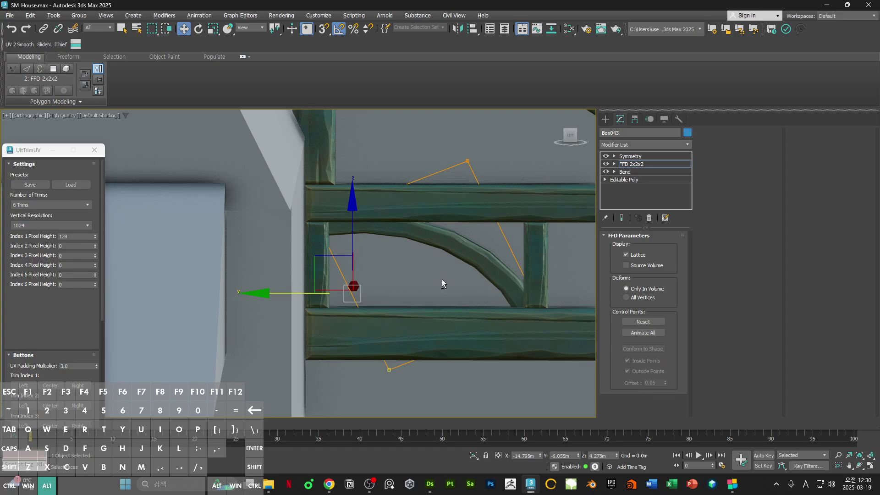
scroll(444, 272, "down", 3)
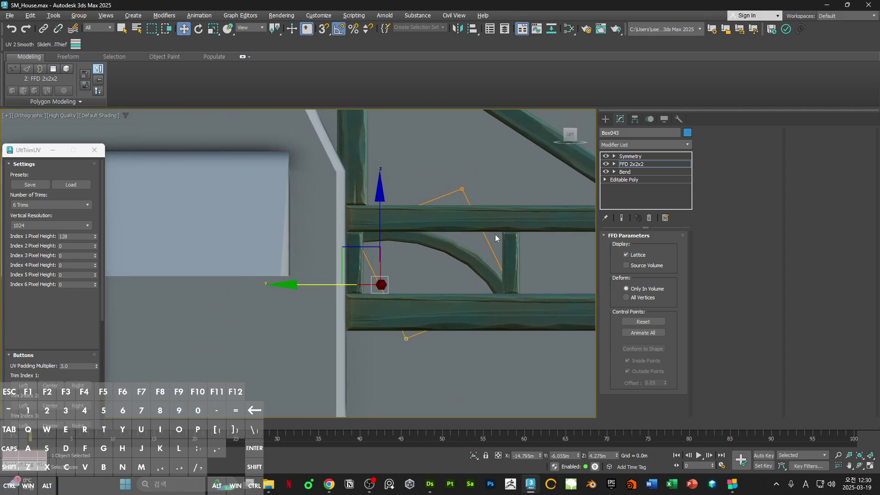
Step: Convert the brace to Editable Poly, and reset its transform with Reset XForm before collapsing it again
right_click(472, 195)
mouse_move(540, 315)
left_click(591, 318)
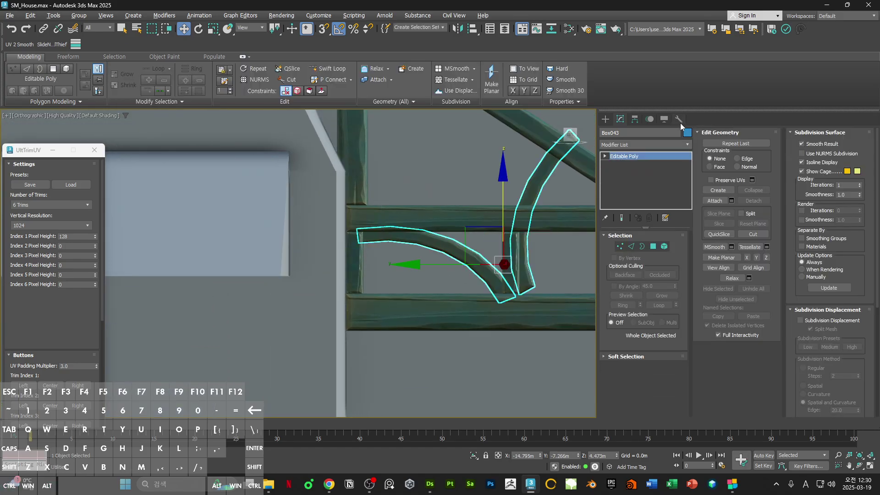
left_click(678, 119)
right_click(495, 207)
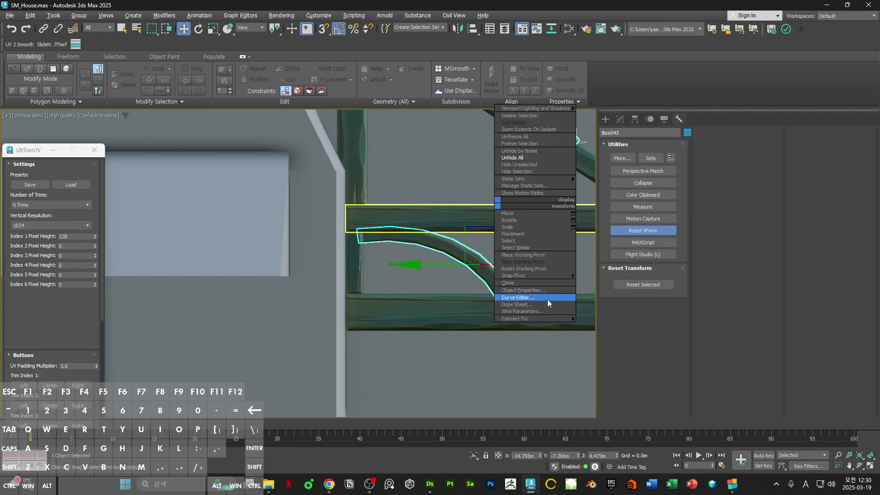
left_click(548, 299)
Step: Delete the tilted mirrored element from the collapsed brace, keeping only the half that reaches the end baluster
key("4")
left_click(490, 271)
key("Delete")
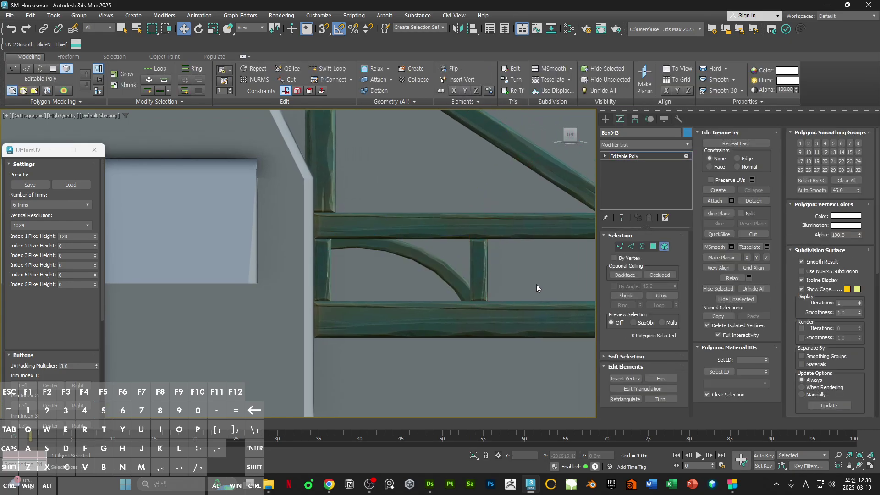
key("F3")
middle_click_drag(551, 285, 489, 281)
key("F3")
key("5")
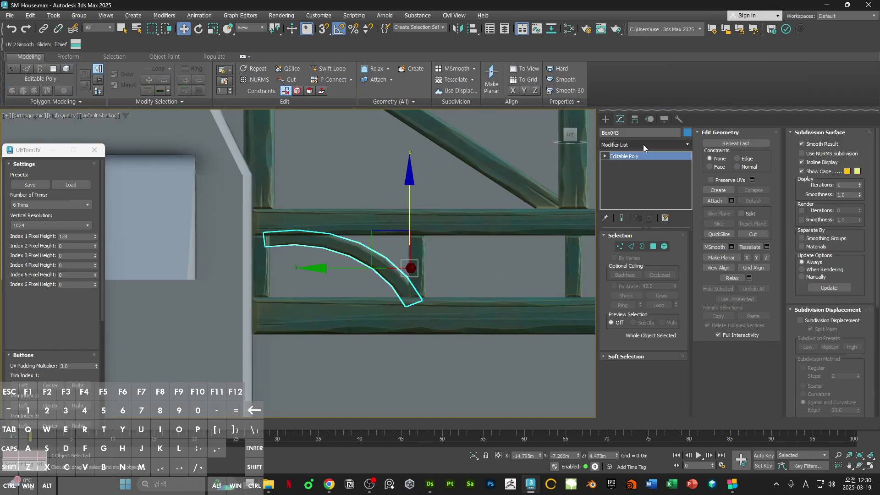
Step: Add a Symmetry modifier to the brace and mirror it on the Y axis
left_click(643, 144)
type("sy")
key("Return")
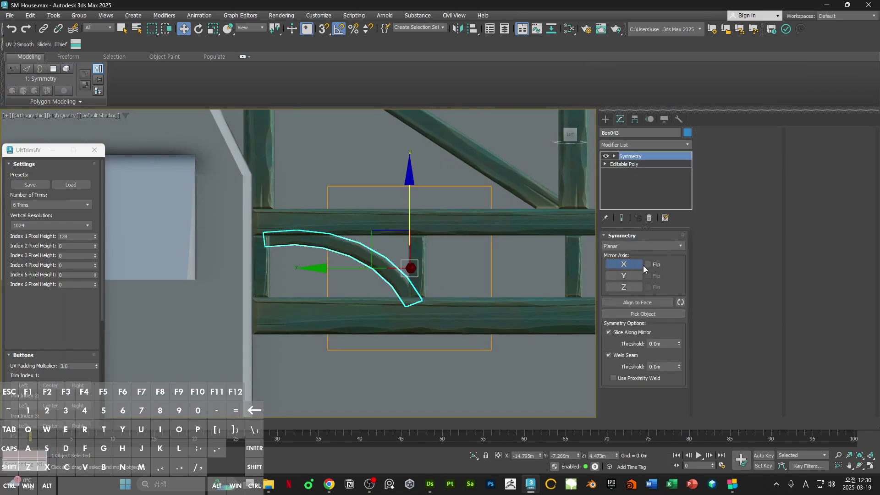
left_click(635, 275)
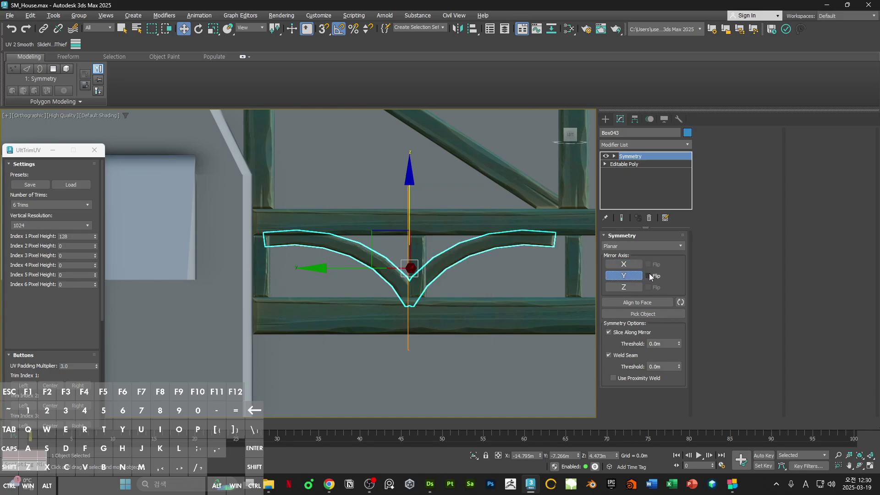
Step: Move the Symmetry mirror plane about -0.094 m along Y to the centre of the middle baluster
left_click(614, 156)
left_click(631, 164)
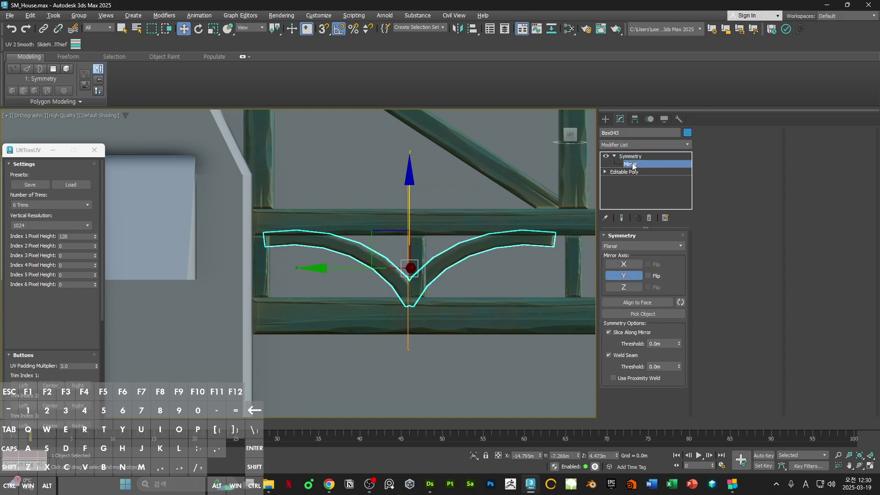
left_click_drag(371, 270, 381, 274)
key("F3")
key("F3")
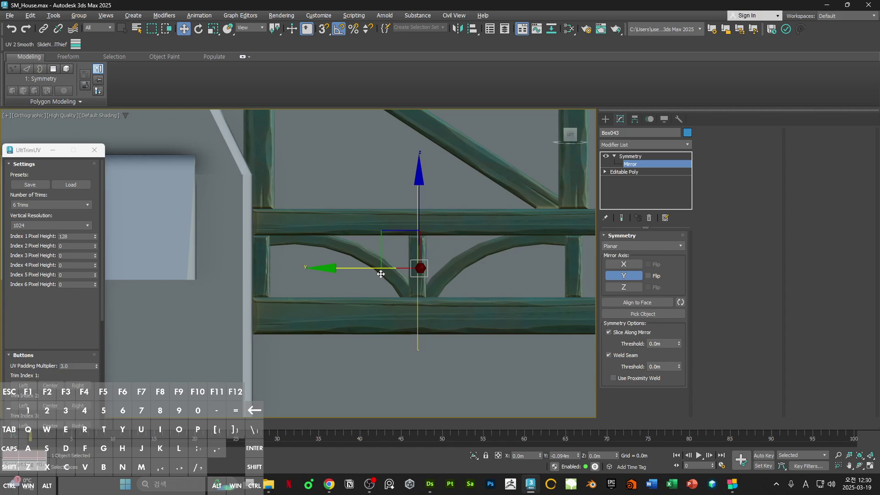
middle_click_drag(381, 274, 432, 275, "alt")
left_click(639, 156)
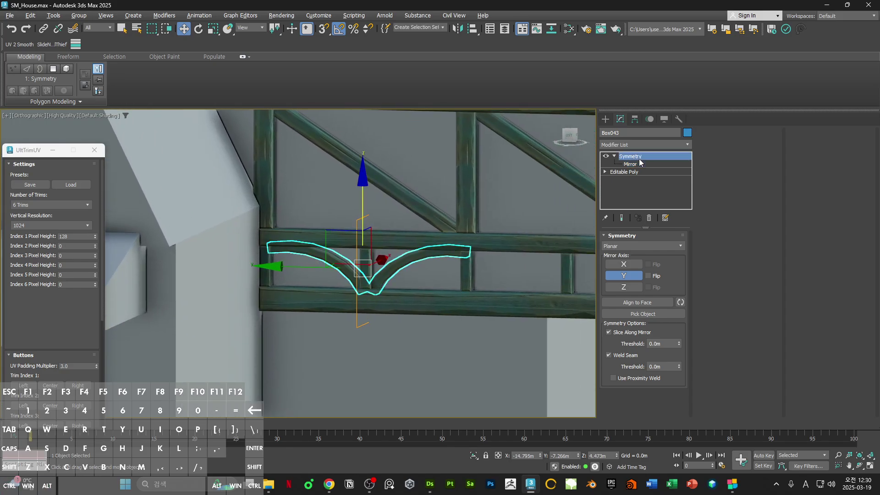
left_click(653, 144)
type("a")
key("Escape")
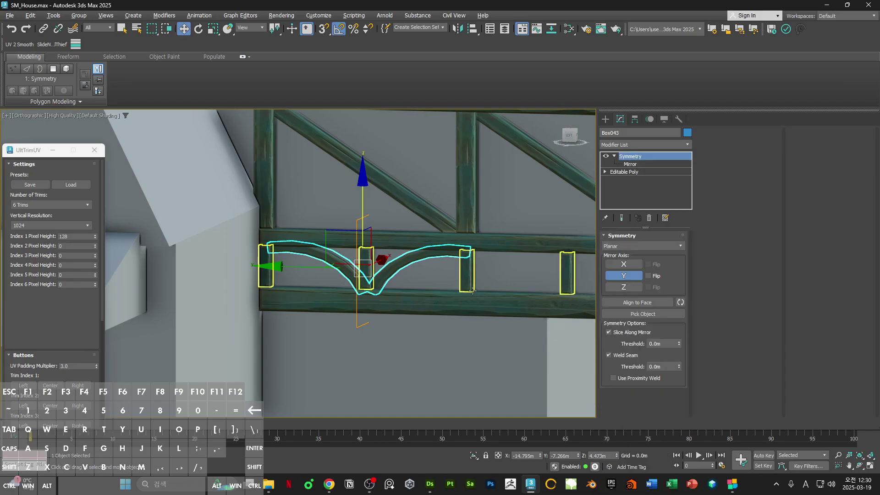
Step: With the Edge constraint, slide the brace's two inner lower-end vertices up its edge by about 0.049 m in Y and 0.06 m in Z
middle_click_drag(387, 278, 479, 230)
left_click(648, 172)
key("1")
key("F3")
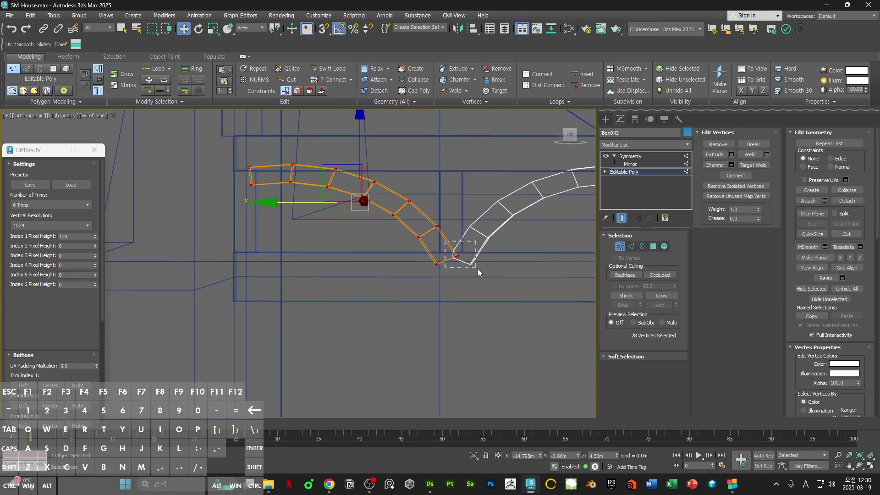
left_click_drag(477, 272, 447, 249)
scroll(447, 255, "up", 2)
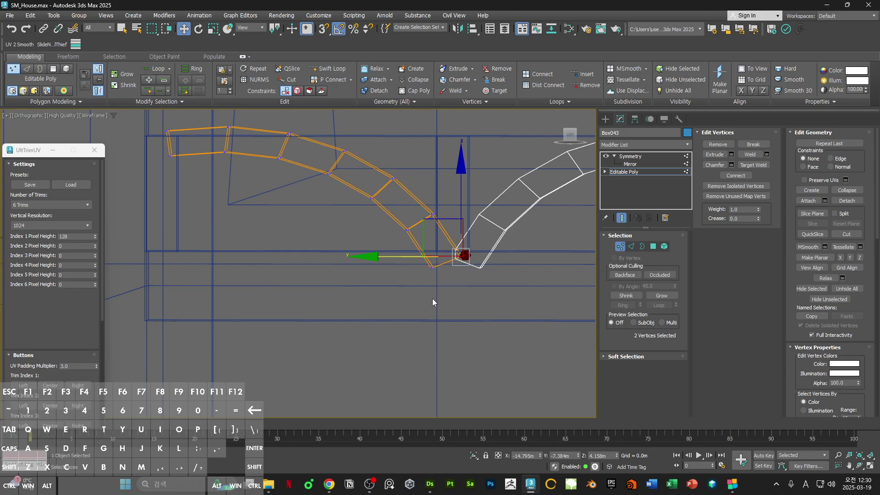
left_click_drag(432, 302, 450, 246)
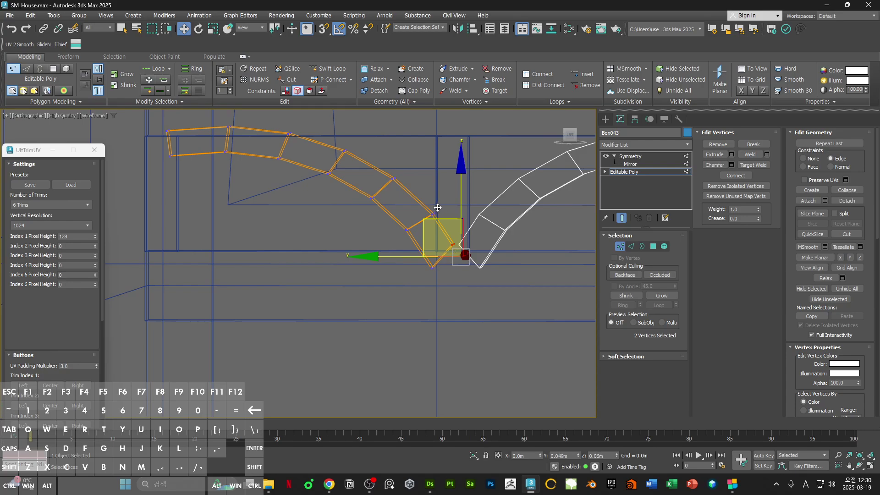
left_click_drag(437, 207, 436, 205)
key("F3")
scroll(401, 248, "down", 3)
mouse_move(436, 238)
middle_mouse_down()
mouse_move(401, 251)
mouse_move(396, 243)
middle_mouse_up()
key("1")
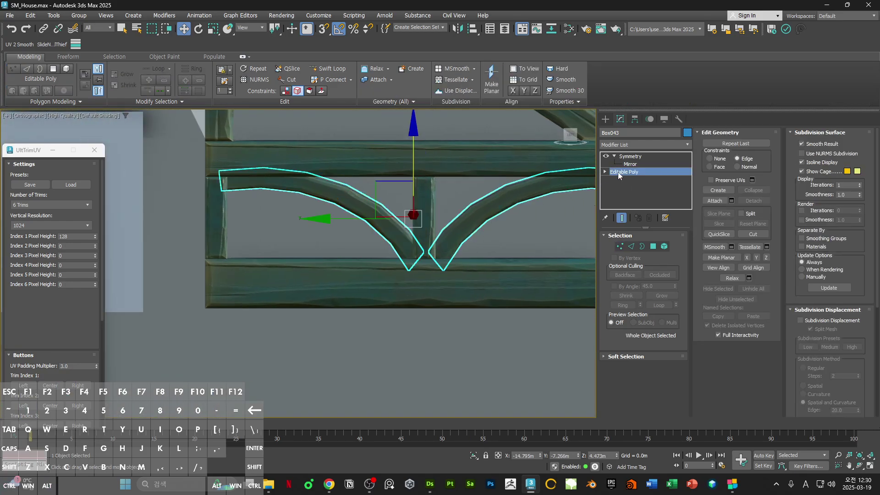
Step: Add an Array modifier above the brace's Symmetry and set the grid to one copy in X and two in Y
left_click(633, 156)
middle_click_drag(461, 193, 474, 223, "ctrl+alt")
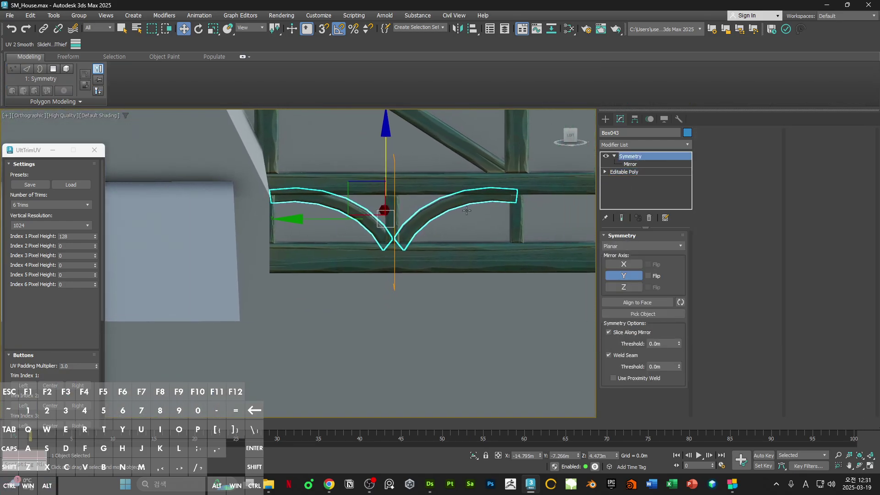
left_click(634, 145)
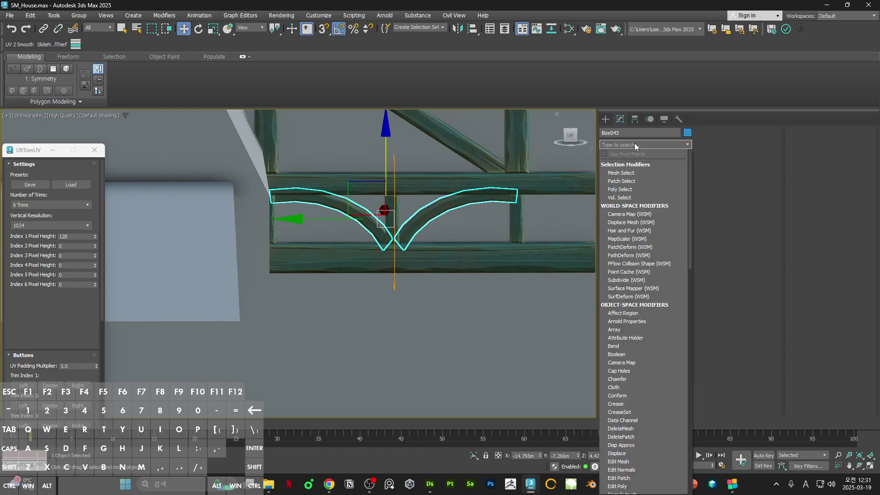
type("a")
left_click(623, 164)
middle_click_drag(531, 195, 384, 207)
middle_click_drag(384, 207, 384, 214, "ctrl+alt")
middle_click_drag(384, 214, 372, 213, "alt")
right_click(682, 298)
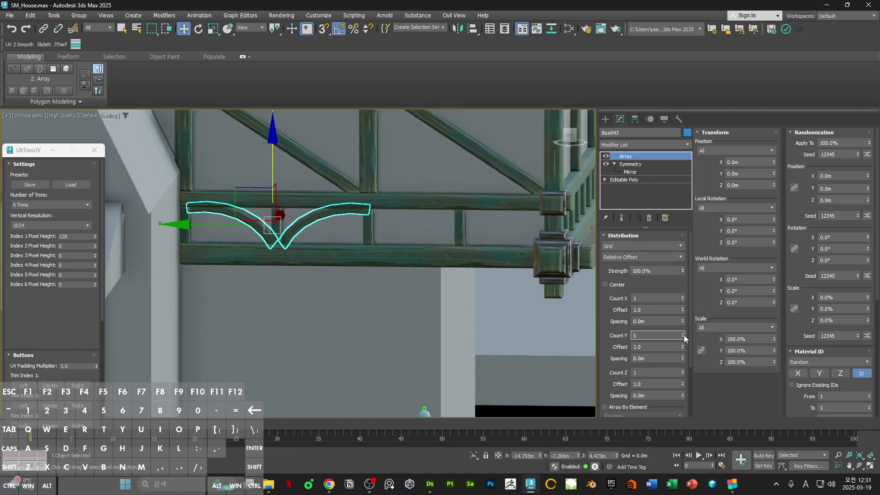
middle_click_drag(396, 227, 368, 215, "ctrl+alt")
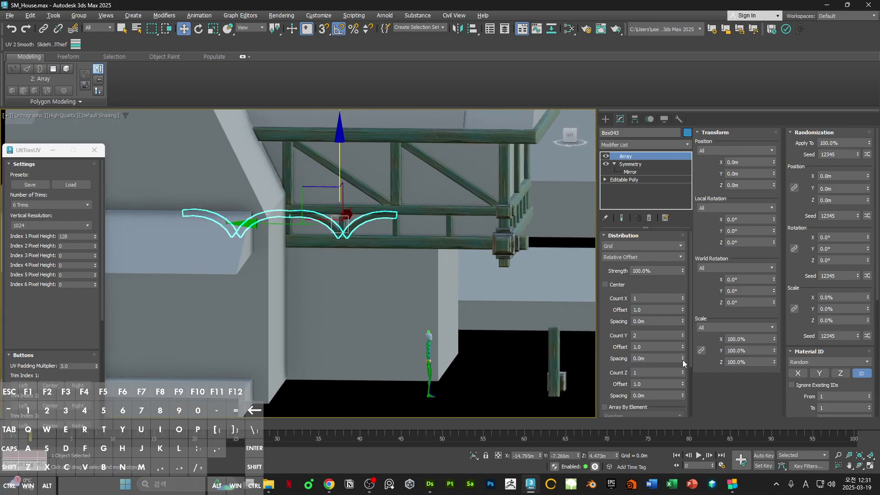
Step: Set the array's Y spacing to -6.111 m to fit the braces to the side balusters, and convert the object to Editable Poly
left_click_drag(683, 359, 661, 66)
scroll(497, 235, "up", 6)
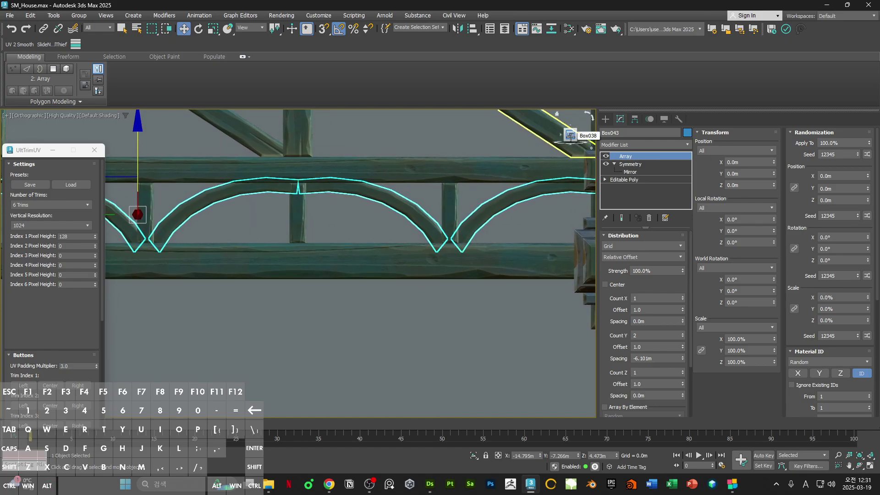
left_click_drag(682, 361, 682, 362)
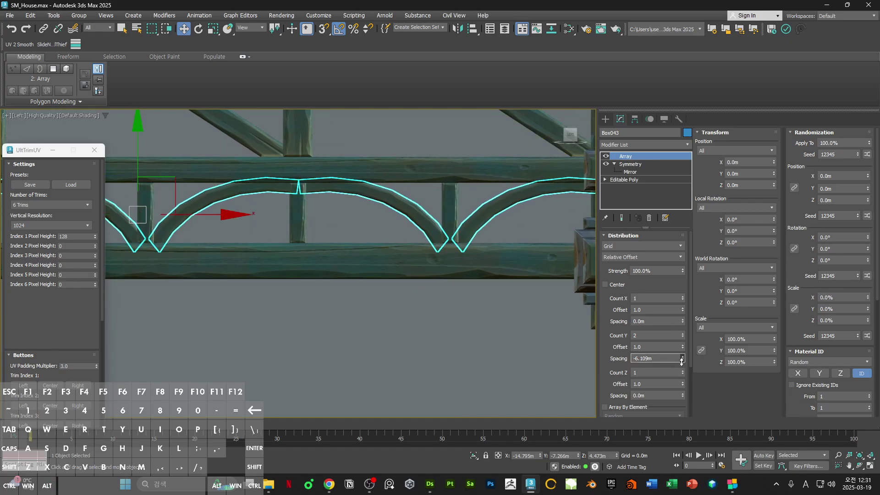
scroll(407, 215, "down", 4)
middle_click_drag(410, 217, 406, 221, "alt")
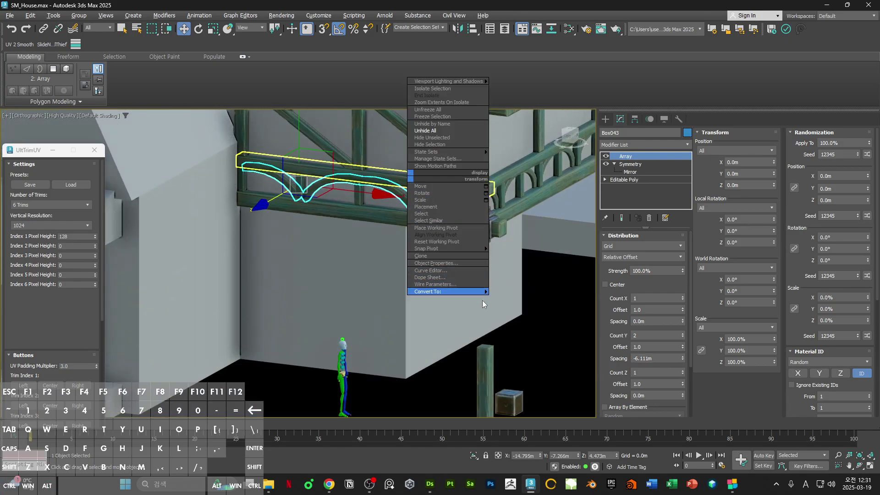
left_click(535, 302)
key("F3")
key("4")
scroll(467, 202, "up", 3)
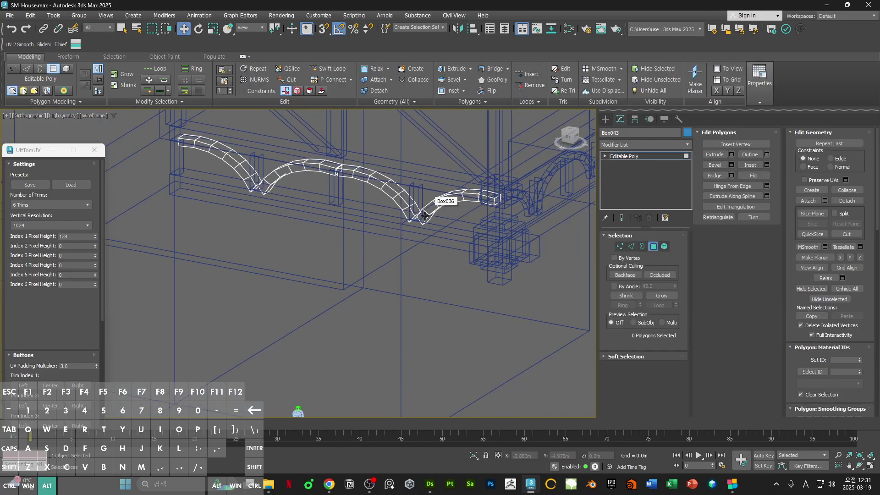
left_click(490, 205)
middle_click_drag(489, 205, 502, 244, "alt")
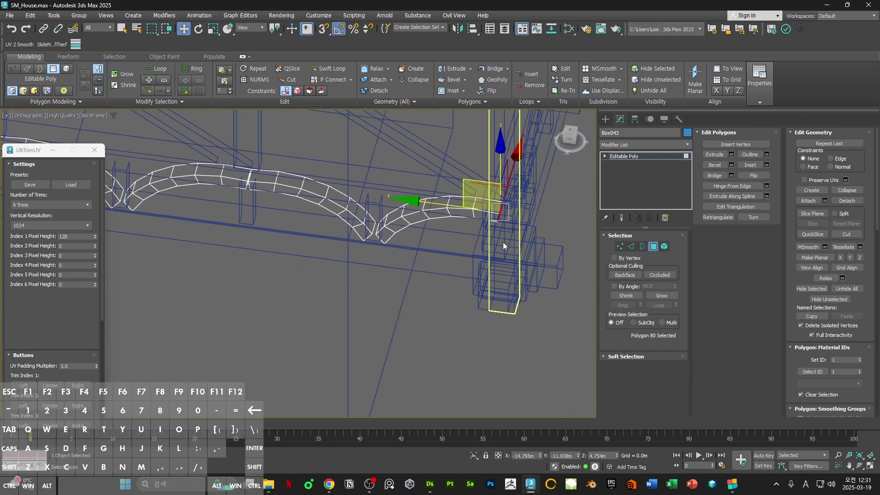
key("t")
key("z")
scroll(477, 213, "down", 7)
scroll(503, 220, "down", 11)
middle_click_drag(516, 206, 460, 300)
left_click(483, 214)
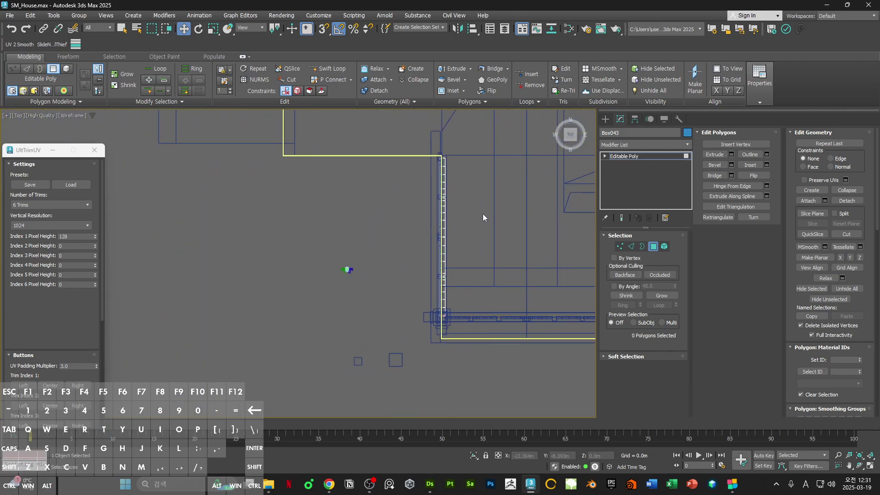
left_click(444, 337)
scroll(466, 207, "up", 2)
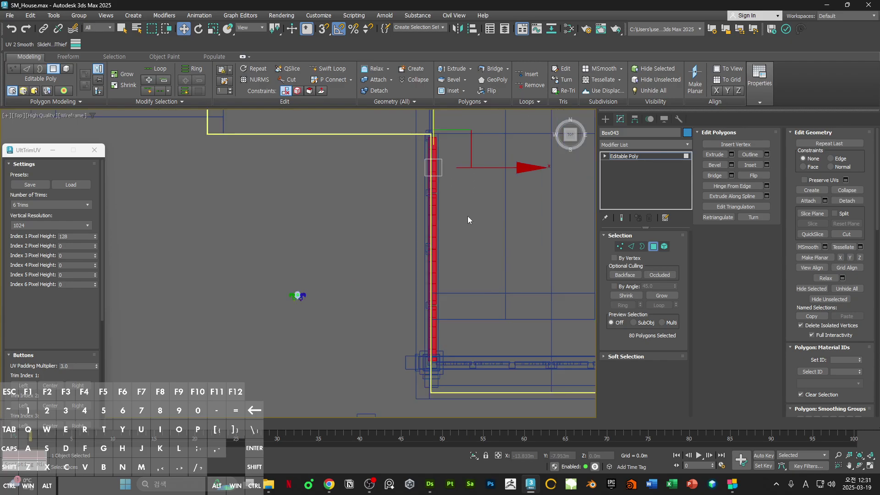
middle_click_drag(436, 400, 367, 280, "alt")
left_click(506, 276)
Step: Select the two end-cap polygons of one brace half, extend the selection to the similar caps, and delete them
scroll(520, 265, "up", 5)
left_click(521, 262)
left_click(384, 294, "ctrl")
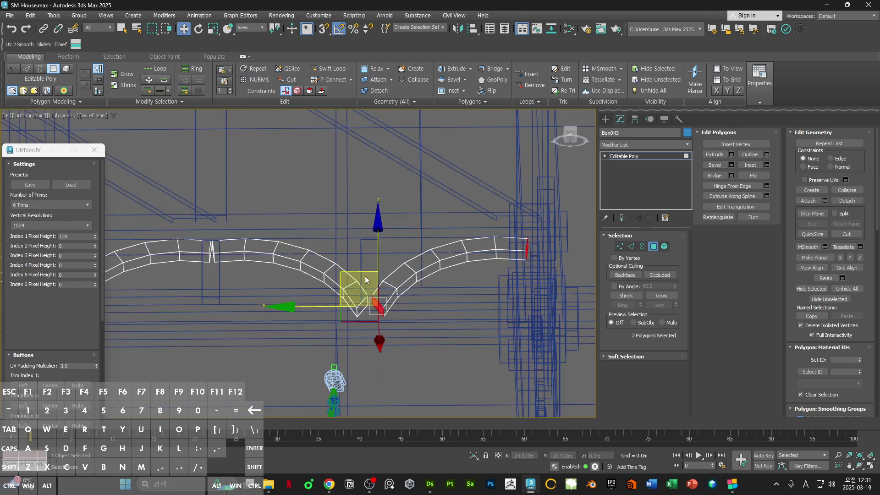
left_click(158, 101)
left_click(143, 129)
scroll(429, 165, "down", 5)
mouse_move(429, 171)
middle_mouse_down("alt")
mouse_move(389, 228)
mouse_move(306, 216)
middle_mouse_up("alt")
key("F3")
key("F3")
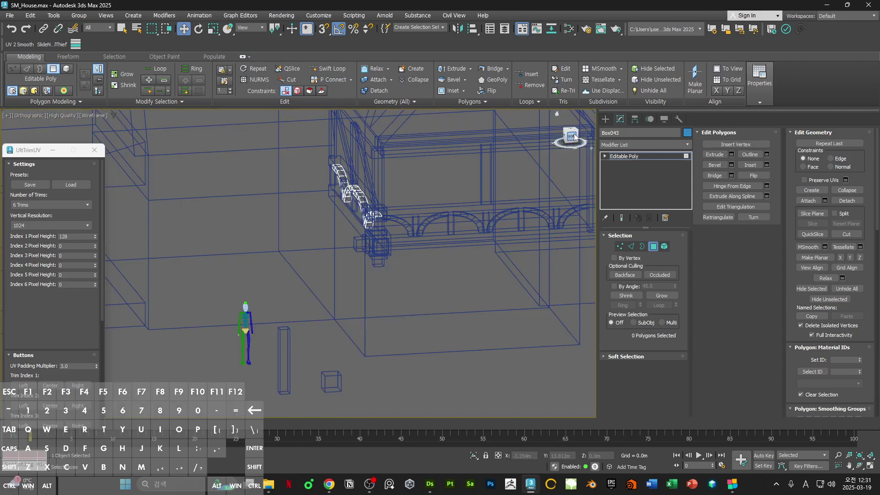
Step: Select the side braces' 56 house-side vertices in the front view and move them along X with vertex snapping to the baluster
left_click(575, 134)
scroll(370, 219, "up", 4)
key("1")
left_click_drag(422, 281, 372, 186)
key("F3")
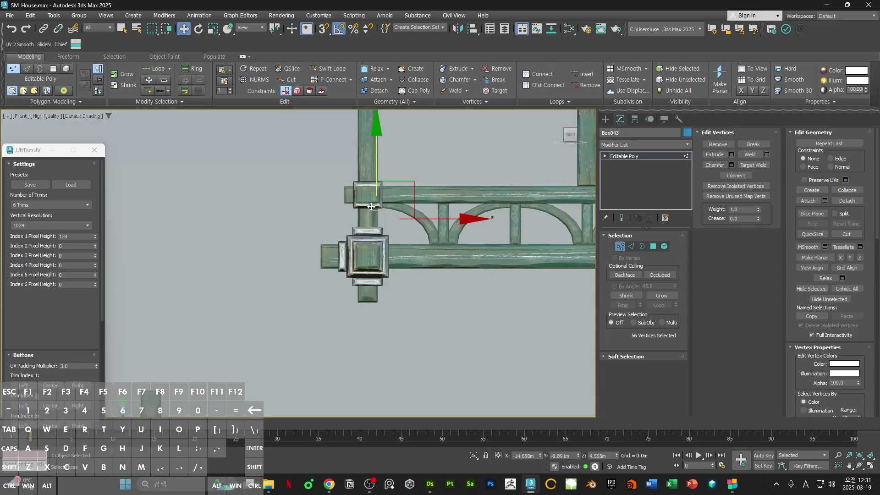
mouse_move(371, 207)
middle_mouse_down("alt")
mouse_move(373, 230)
mouse_move(372, 215)
middle_mouse_up("alt")
key("s")
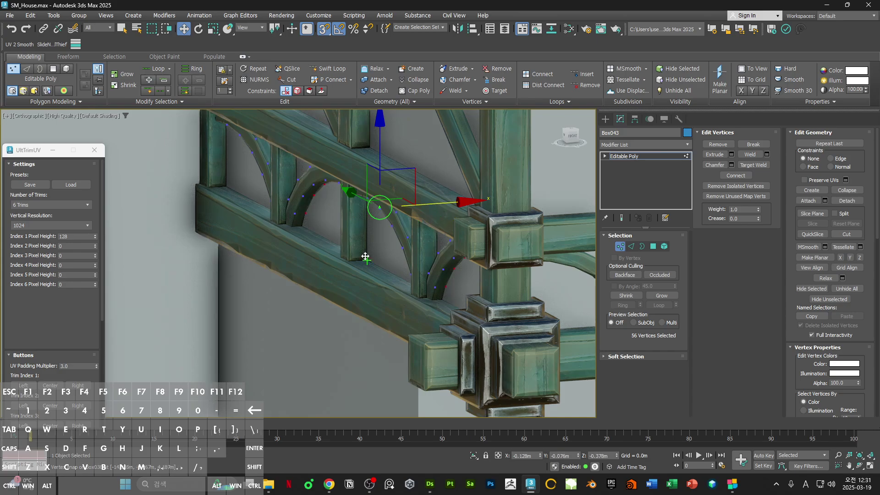
scroll(367, 261, "down", 8)
key("1")
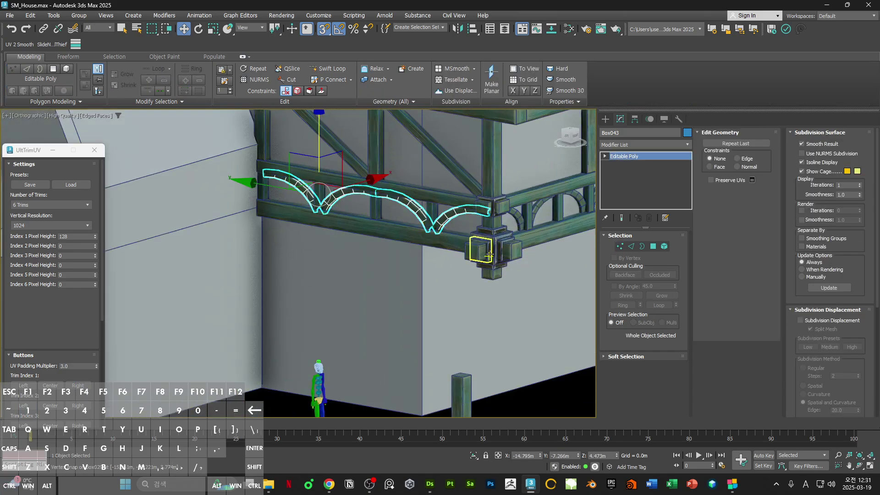
Step: Inspect the fitted curved braces around the railing's corner post, with and without edges displayed
key("F4")
left_click(455, 283)
scroll(476, 255, "up", 6)
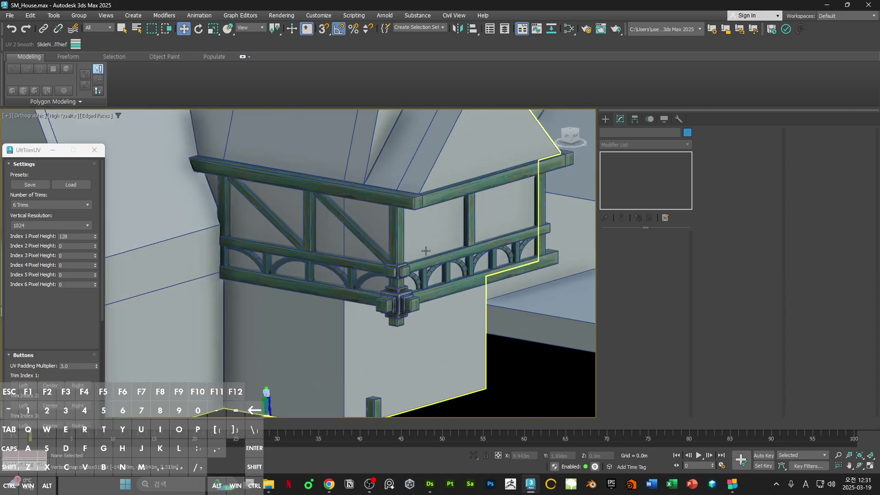
left_click(426, 247)
scroll(426, 248, "down", 5)
left_click(481, 348)
scroll(348, 255, "up", 8)
key("F4")
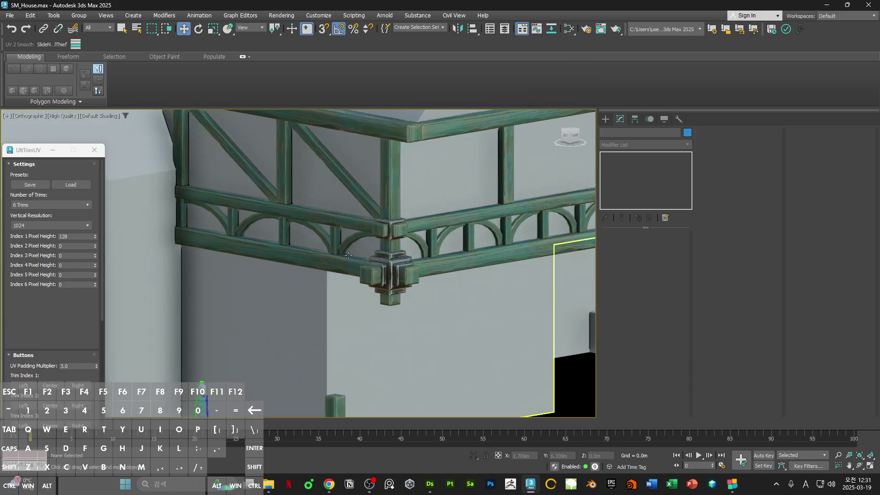
left_click(351, 246)
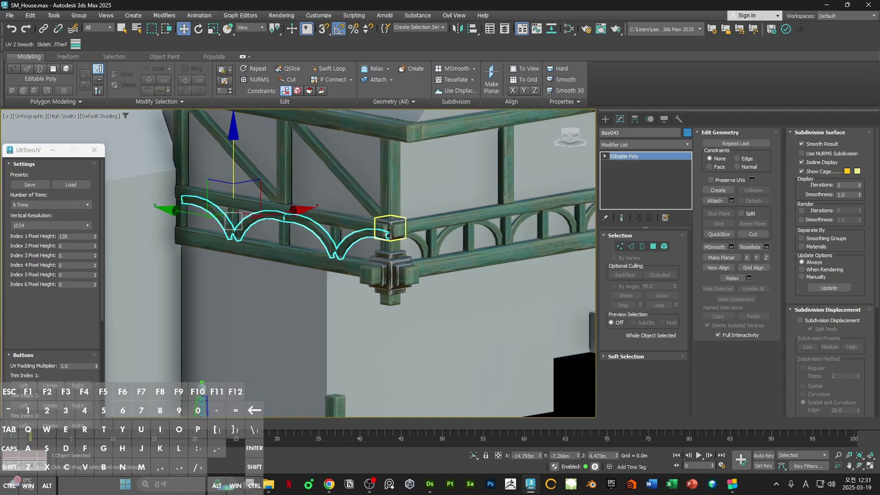
left_click(394, 223)
middle_click_drag(426, 224, 433, 257, "alt")
left_click(400, 233)
scroll(426, 172, "down", 3)
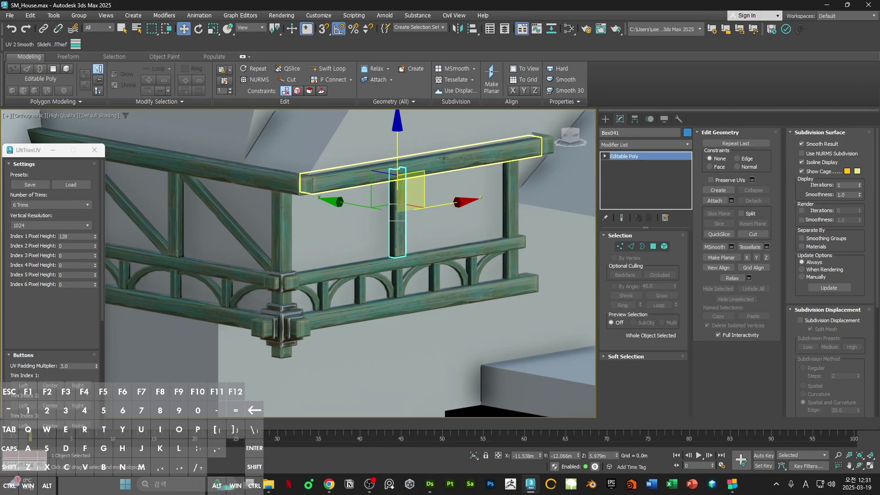
Step: Compare the front railing in the front view with the gable beams and posts in the house reference image
middle_click_drag(426, 171, 410, 211, "alt")
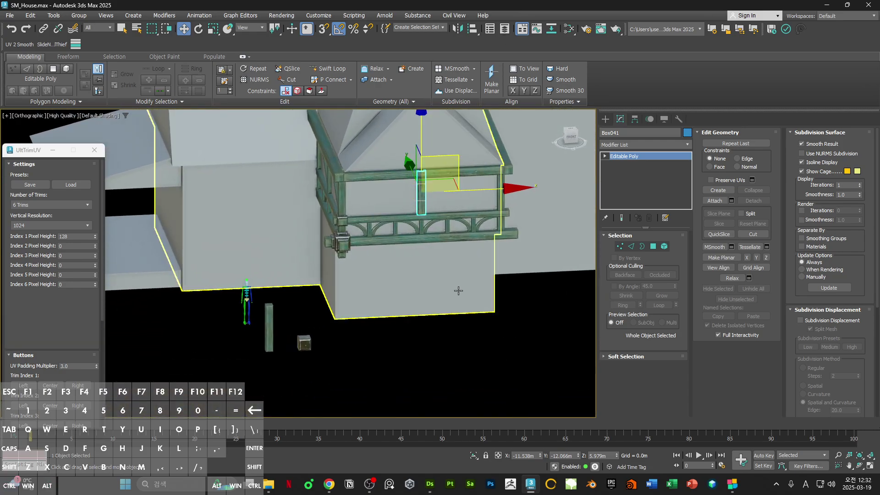
middle_click_drag(458, 291, 412, 263, "alt")
key("f")
scroll(422, 293, "down", 3)
scroll(397, 271, "up", 1)
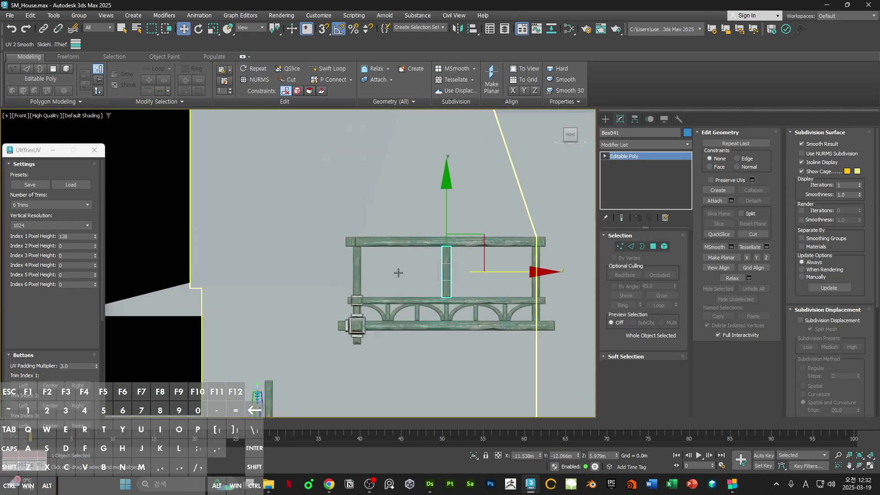
key("F4")
scroll(403, 275, "up", 1)
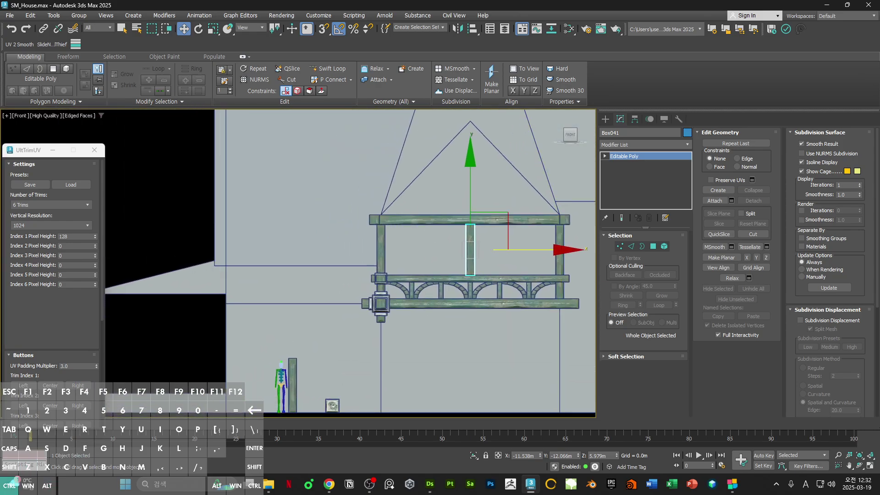
left_click_drag(879, 133, 466, 148)
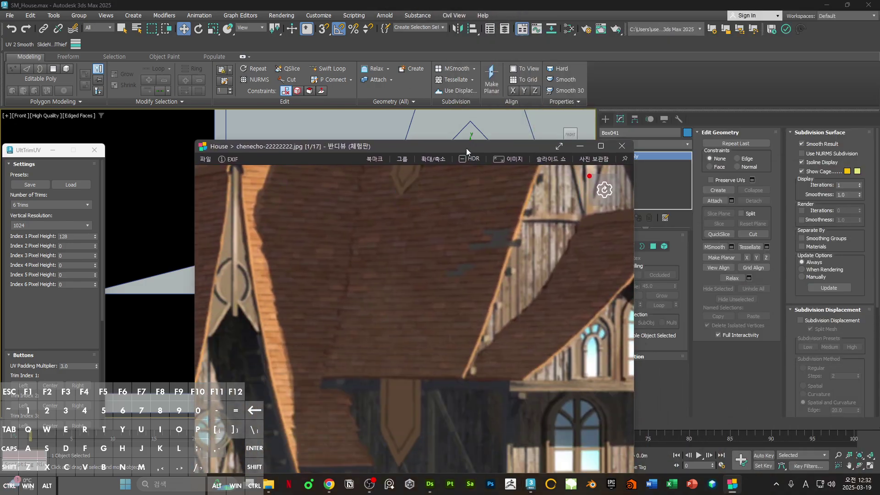
double_click(466, 149)
scroll(477, 270, "up", 2)
scroll(472, 270, "up", 1)
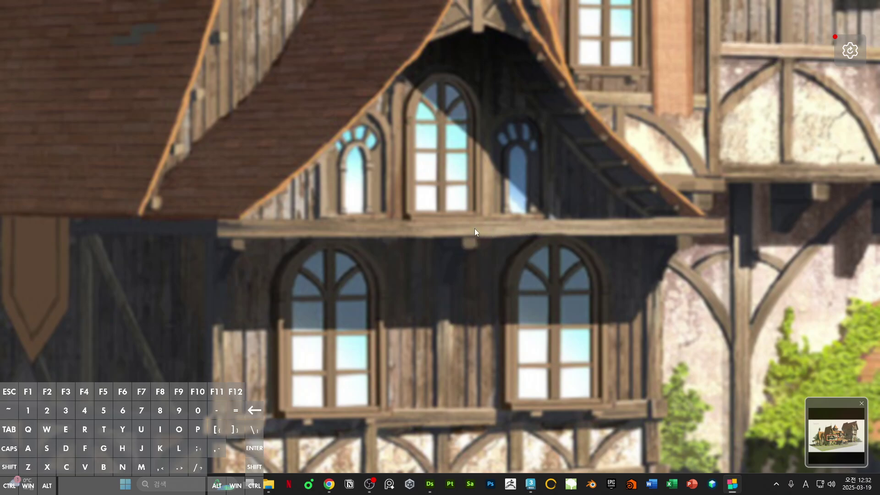
left_click_drag(567, 9, 879, 69)
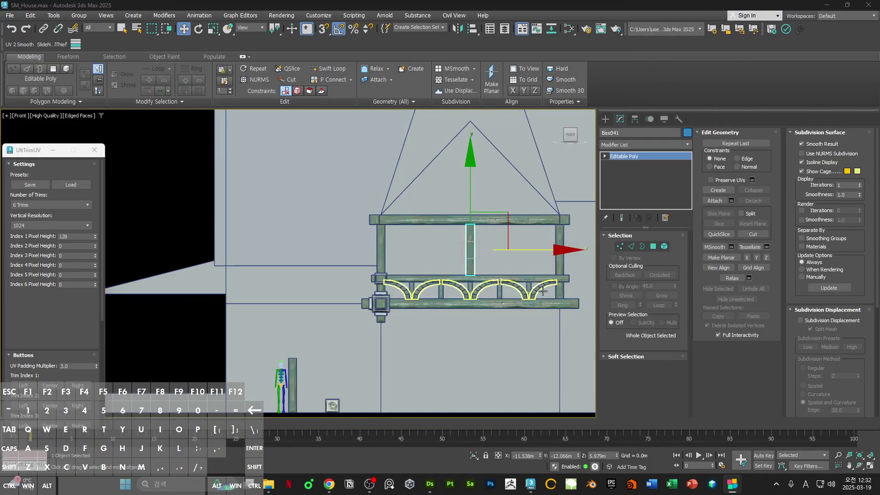
Step: Create a small upright box over the upper end of the front railing's middle post
middle_click_drag(542, 291, 493, 211)
scroll(493, 211, "down", 1)
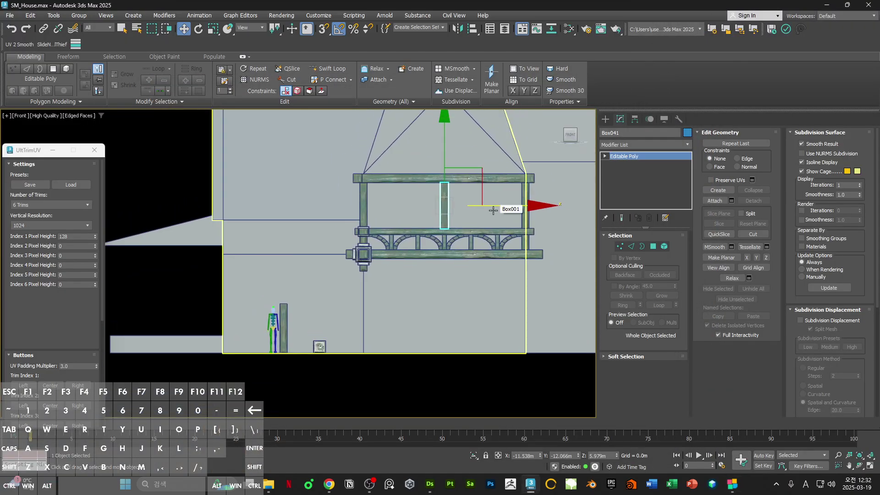
scroll(493, 211, "up", 4)
left_click(605, 119)
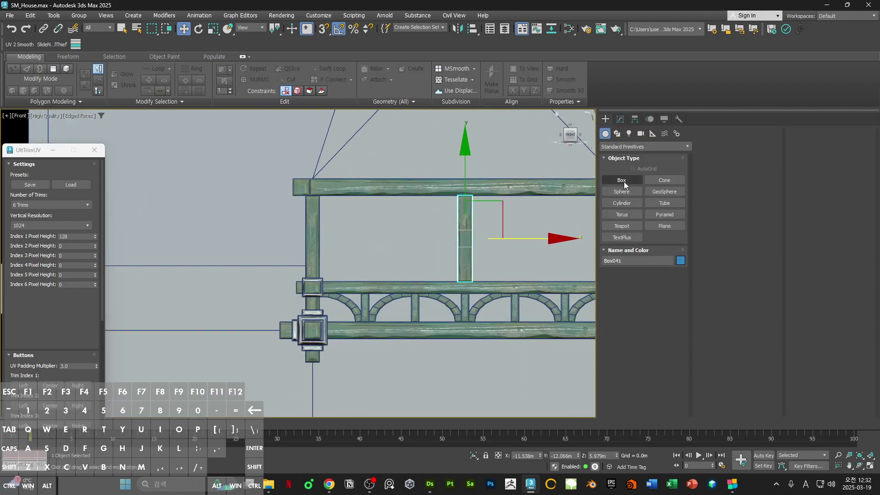
left_click(622, 180)
scroll(462, 190, "up", 5)
left_click_drag(449, 164, 468, 205)
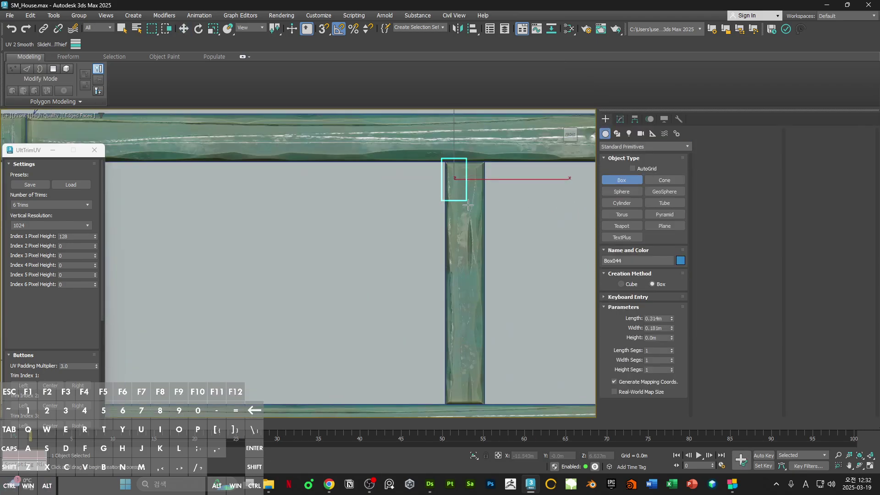
scroll(483, 228, "down", 5)
Step: Move the new box along Y to about -12.124 m at the front of the post and convert it to Editable Poly
middle_click_drag(483, 228, 532, 242, "alt")
middle_click_drag(532, 242, 299, 237)
key("w")
left_click_drag(177, 201, 463, 221)
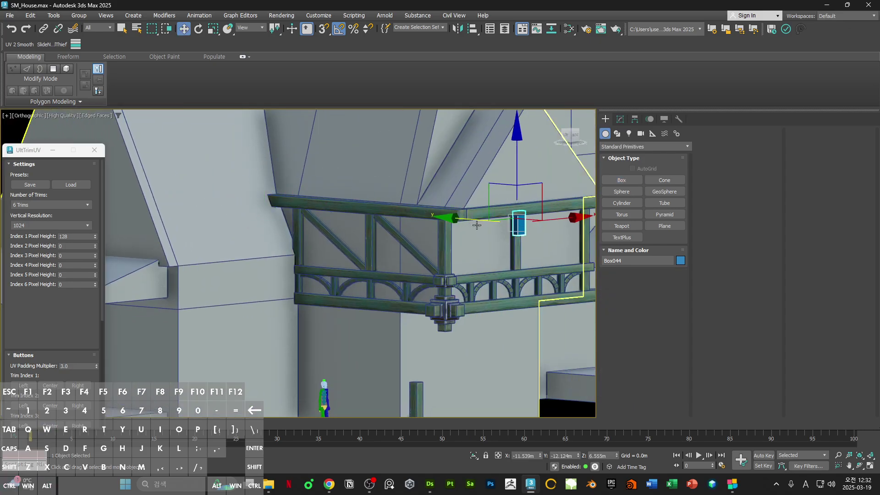
scroll(515, 192, "up", 5)
right_click(477, 236)
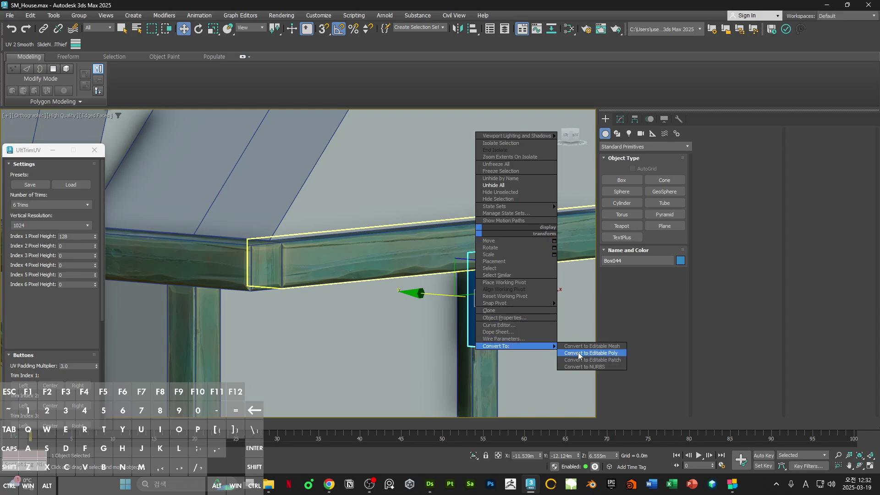
left_click(579, 353)
scroll(467, 252, "down", 2)
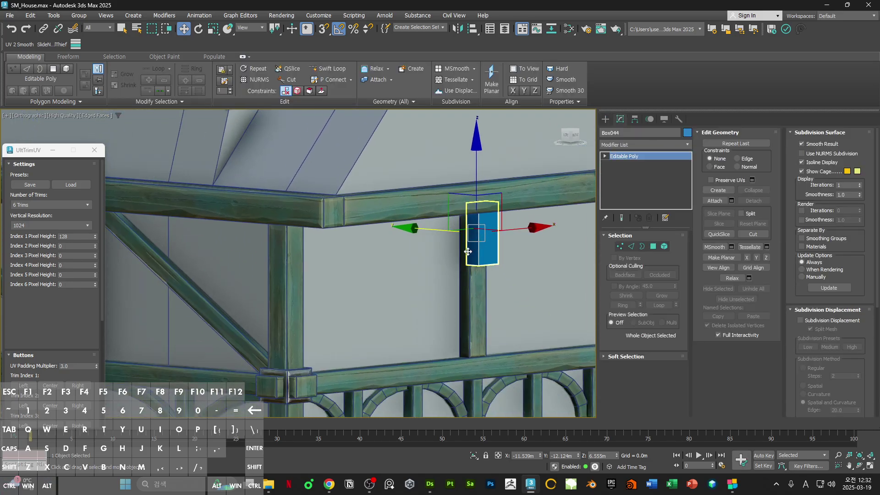
Step: Select all six polygons of the box and scale them along X to make it narrower than the middle post
scroll(507, 262, "up", 2)
key("4")
key("ctrl+a")
key("f")
key("z")
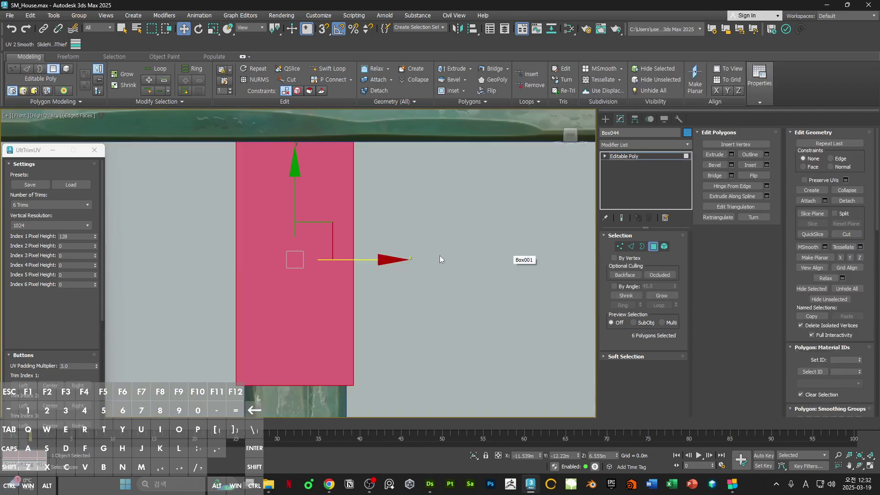
scroll(428, 236, "down", 7)
left_click_drag(469, 238, 461, 238)
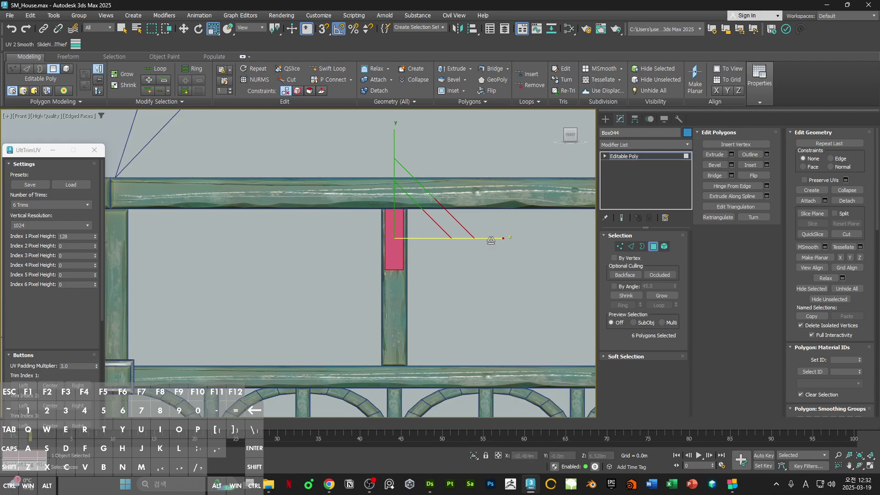
key("4")
Step: Align the box's four upper vertices with the top of the middle post at about Z 6.902 m
middle_click_drag(432, 244, 442, 202)
key("1")
left_click_drag(408, 187, 483, 210)
middle_click_drag(484, 209, 467, 224, "ctrl+alt")
middle_click_drag(468, 223, 450, 212, "alt")
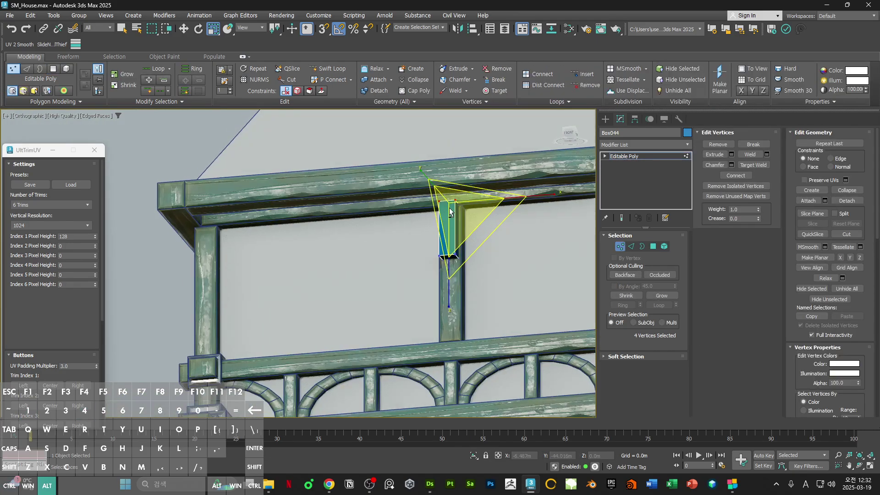
key("w")
scroll(452, 204, "up", 4)
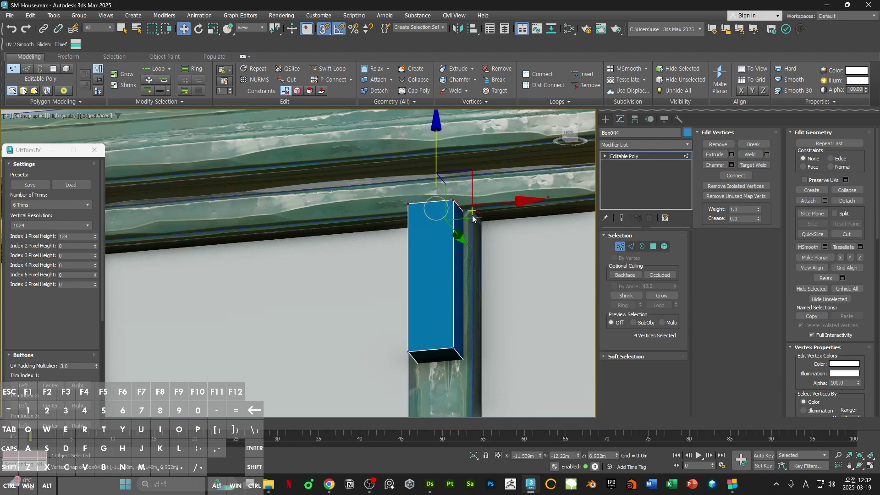
Step: Move the box's front polygon back toward the post to make the box shallower
scroll(458, 229, "down", 3)
scroll(440, 248, "up", 3)
middle_click_drag(440, 248, 481, 254, "alt")
key("4")
left_click(427, 250)
left_click_drag(492, 259, 510, 268)
Step: Delete the box's hidden back polygon facing the post
key("4")
key("F3")
middle_click_drag(511, 268, 447, 278, "alt")
key("4")
left_click(454, 265)
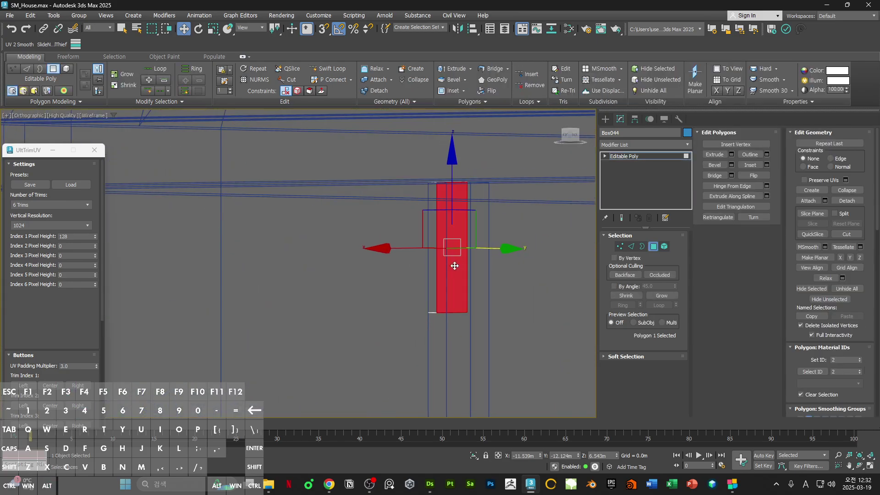
key("F3")
mouse_move(406, 251)
middle_mouse_down("alt")
mouse_move(419, 257)
mouse_move(420, 273)
mouse_move(533, 257)
mouse_move(495, 263)
middle_mouse_up("alt")
key("z")
middle_click_drag(277, 310, 411, 257)
scroll(410, 256, "up", 5)
scroll(500, 223, "up", 6)
middle_click_drag(499, 223, 367, 339)
middle_click_drag(550, 201, 459, 260)
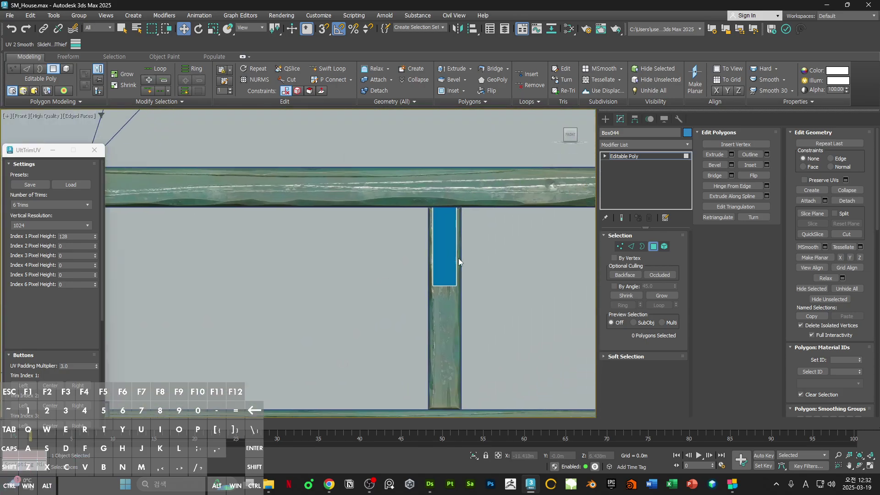
Step: Raise the box's four bottom vertices to about Z 6.349 m to shorten the bracket
scroll(458, 259, "up", 2)
key("1")
left_click_drag(408, 266, 481, 319)
scroll(463, 255, "down", 3)
scroll(454, 236, "down", 1)
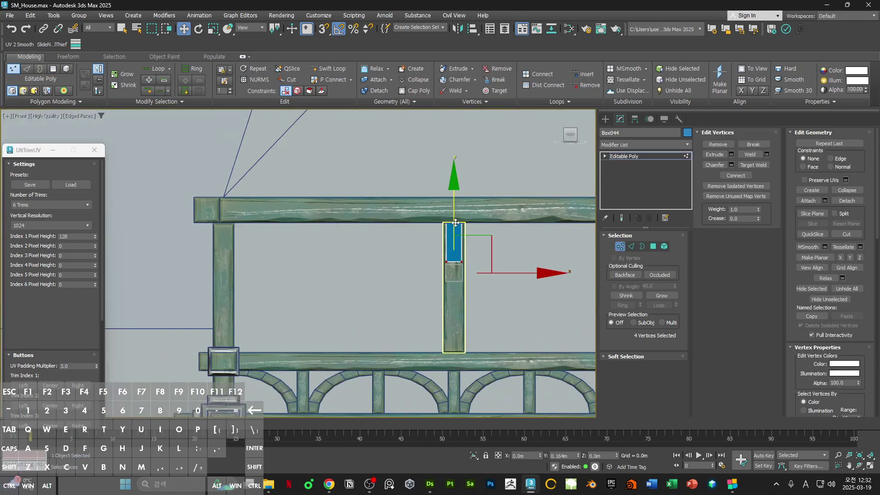
middle_click_drag(482, 241, 477, 218)
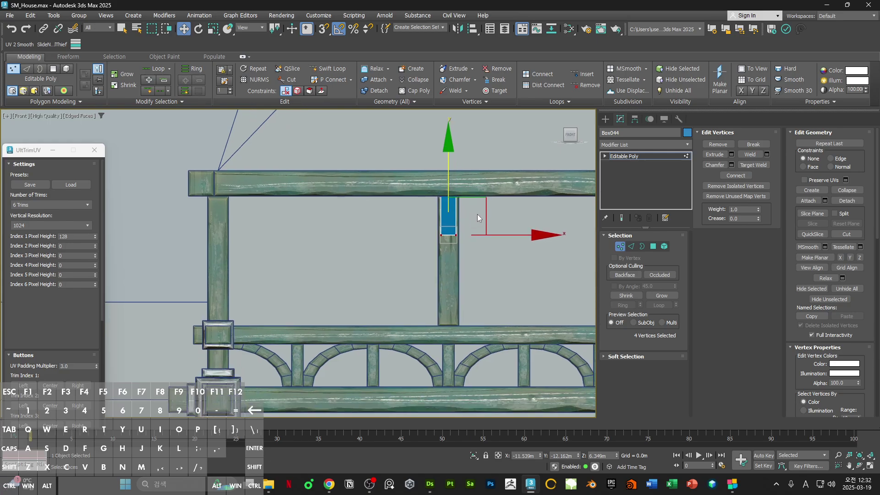
Step: Select all eight vertices of the box and scale them along X to about 91 percent
key("r")
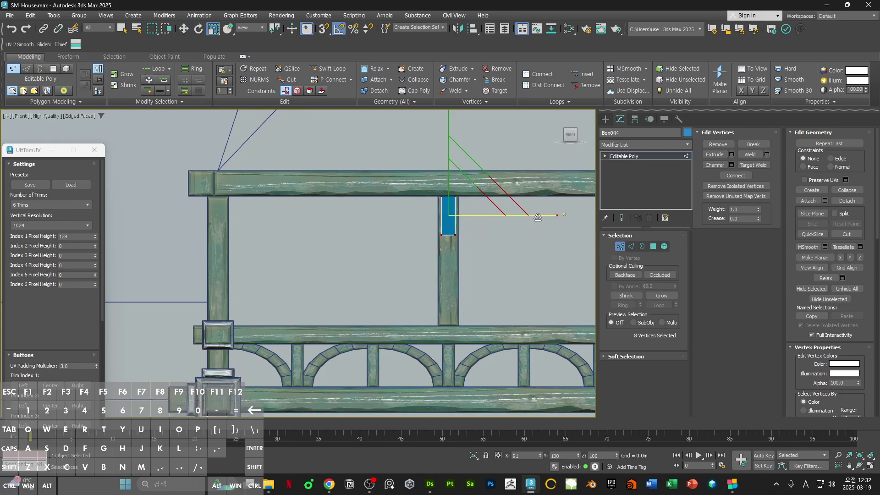
middle_click_drag(536, 216, 458, 220, "alt")
scroll(392, 227, "up", 4)
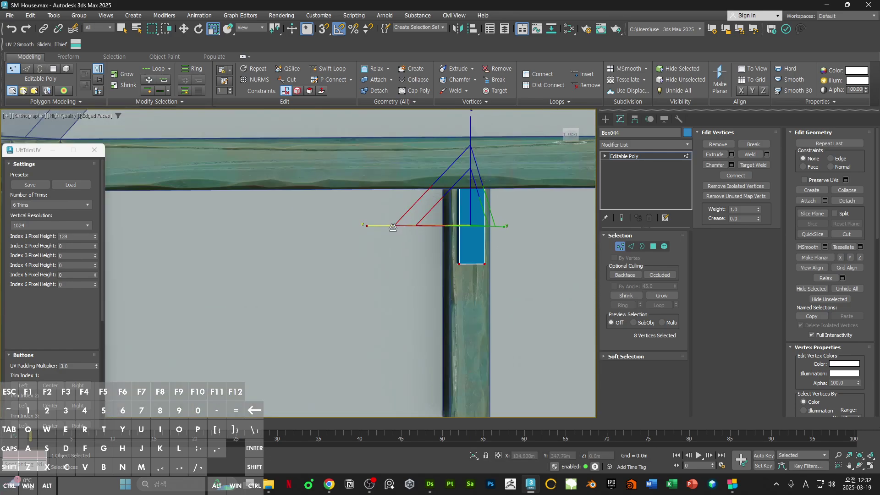
left_click_drag(392, 225, 389, 225)
scroll(422, 226, "down", 4)
Step: Assign the MI_Trim_Metal material to the whole bracket box and close the Slate Material Editor
key("1")
middle_click_drag(422, 226, 460, 221, "alt")
scroll(457, 209, "up", 6)
key("m")
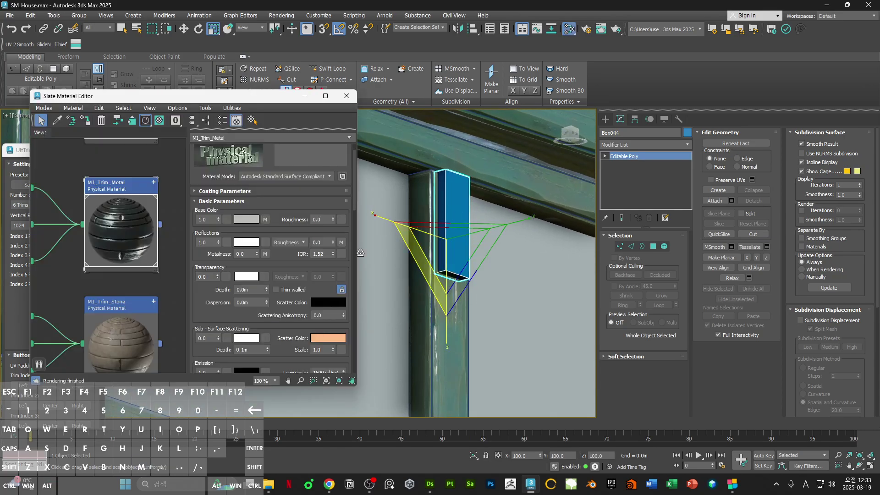
left_click(87, 120)
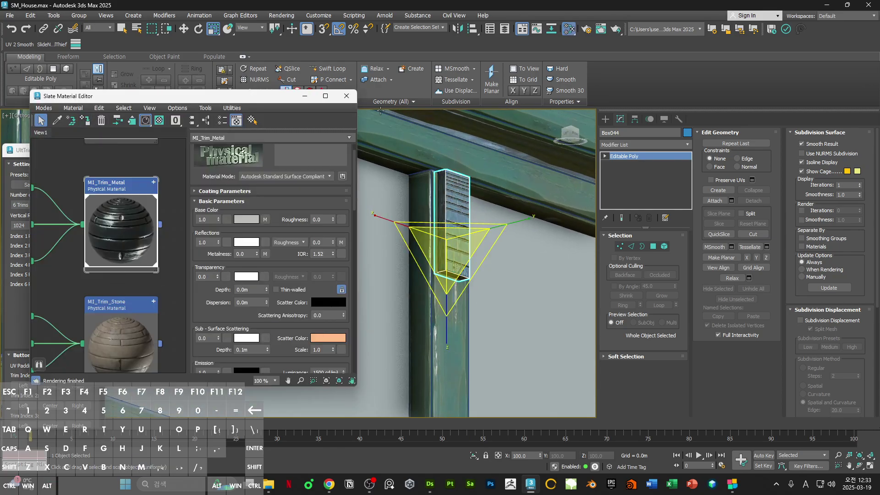
left_click(346, 96)
Step: Add an Unwrap UVW modifier to the box, turn off Map Seams and open the UV Editor
left_click(633, 143)
key("u")
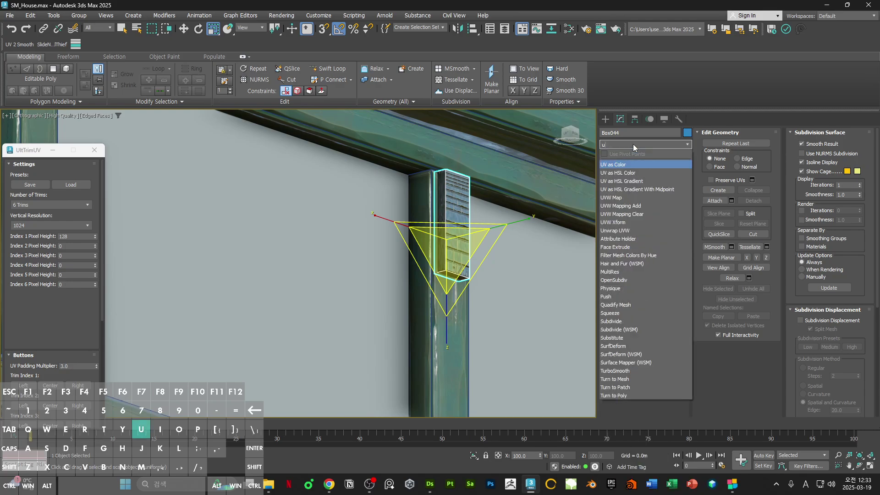
key("Return")
left_click(802, 154)
left_click(729, 146)
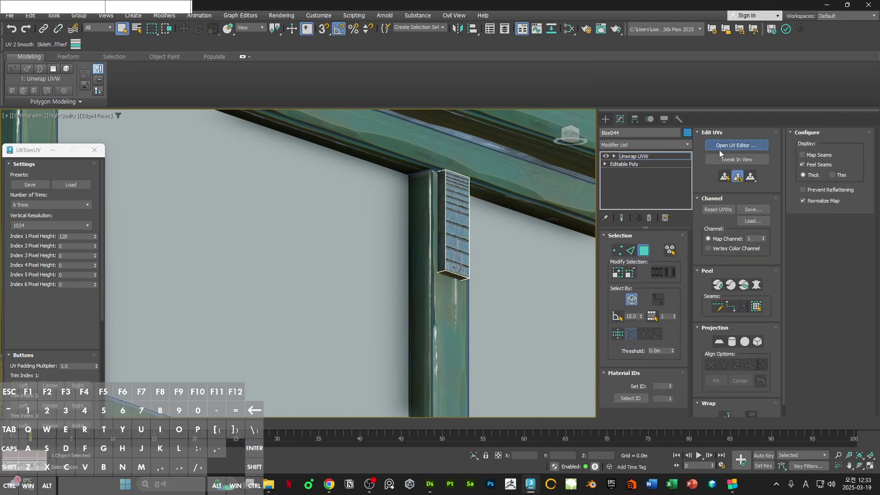
mouse_move(505, 205)
middle_mouse_down("alt")
mouse_move(503, 273)
mouse_move(505, 220)
middle_mouse_up("alt")
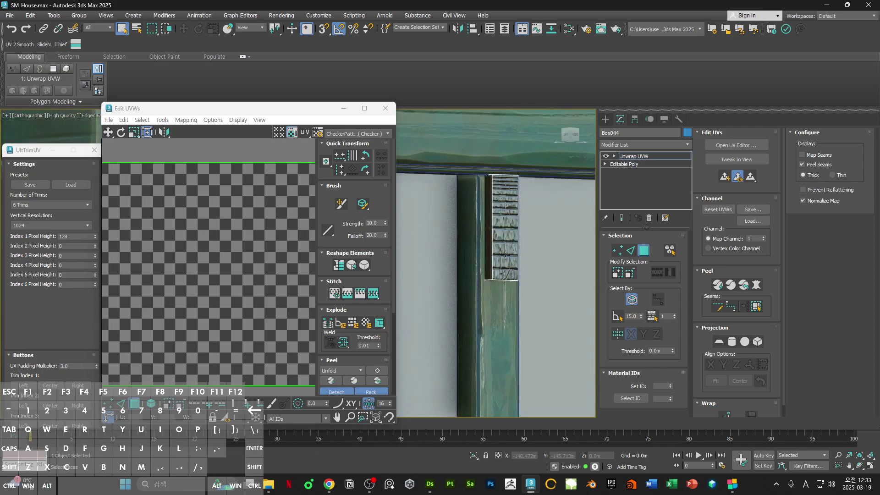
Step: Break off the front polygon's UVs and move them and the remaining polygons to opposite sides of the texture tile
left_click(505, 220)
scroll(182, 250, "down", 5)
right_click(187, 245)
left_click(177, 269)
left_click_drag(177, 266, 287, 266, "shift")
left_click_drag(134, 202, 78, 255)
scroll(205, 246, "down", 2)
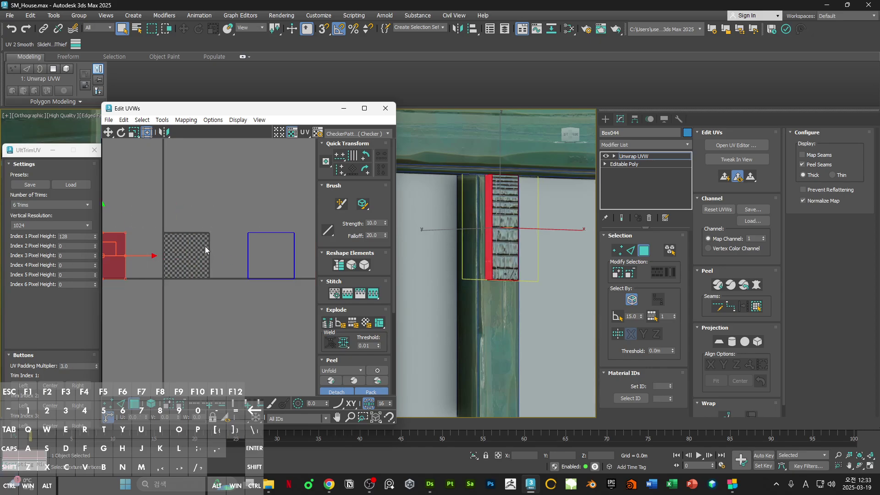
Step: Relax the front polygon's UVs, move them back over the tile, and display Map #13 (Normal Bump) tiled
left_click_drag(223, 220, 293, 282)
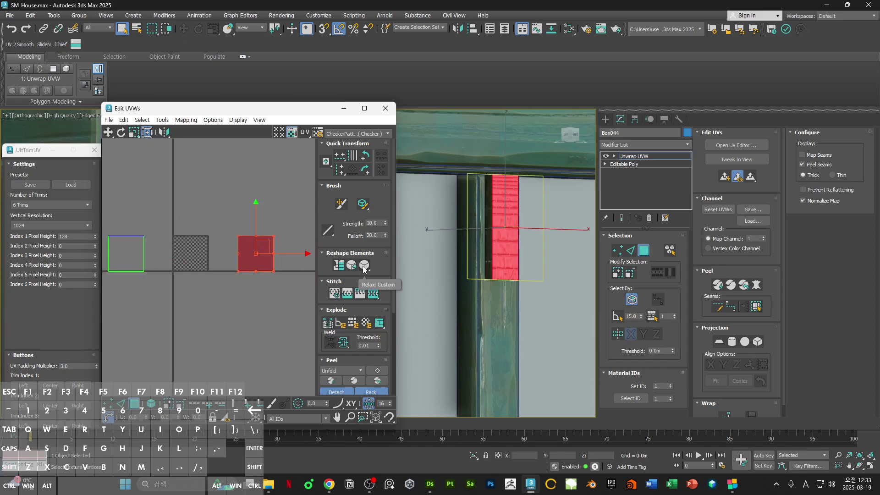
left_click_drag(256, 261, 191, 261, "shift")
left_click(372, 135)
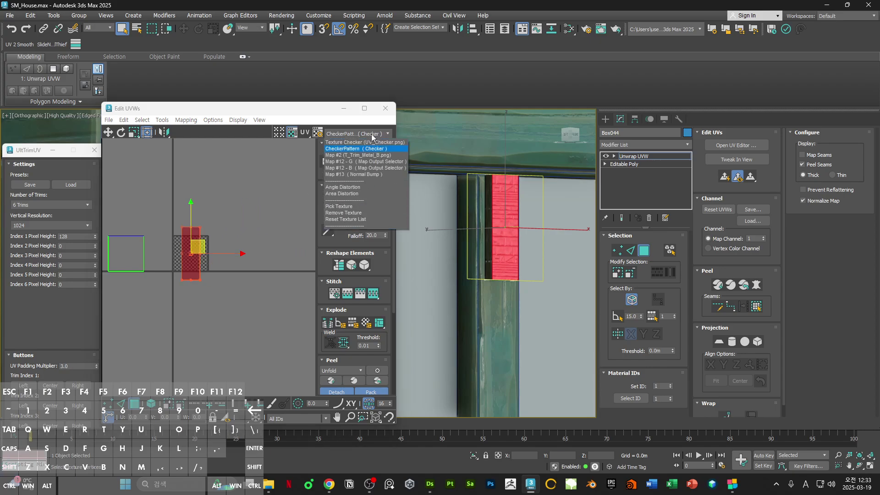
left_click(365, 174)
left_click(280, 132)
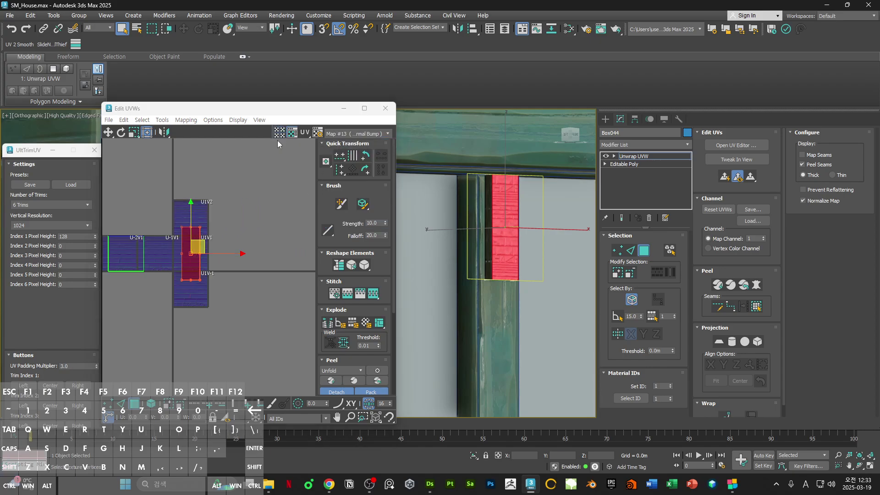
Step: Rotate the front shell 90 degrees and scale it to fit one plank strip of the metal trim, ending at the plank's bevel
middle_click_drag(196, 249, 223, 199)
scroll(281, 193, "up", 4)
left_click(369, 170)
scroll(223, 200, "up", 2)
left_click_drag(298, 174, 191, 197, "ctrl")
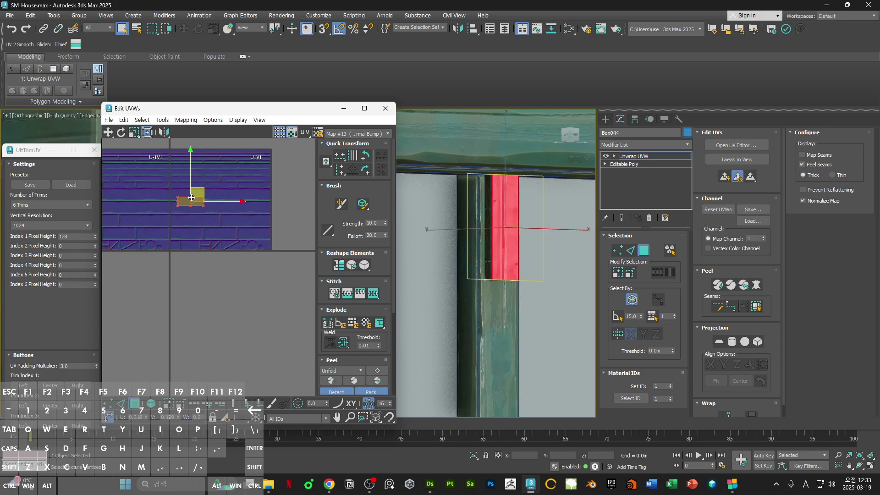
scroll(176, 181, "up", 5)
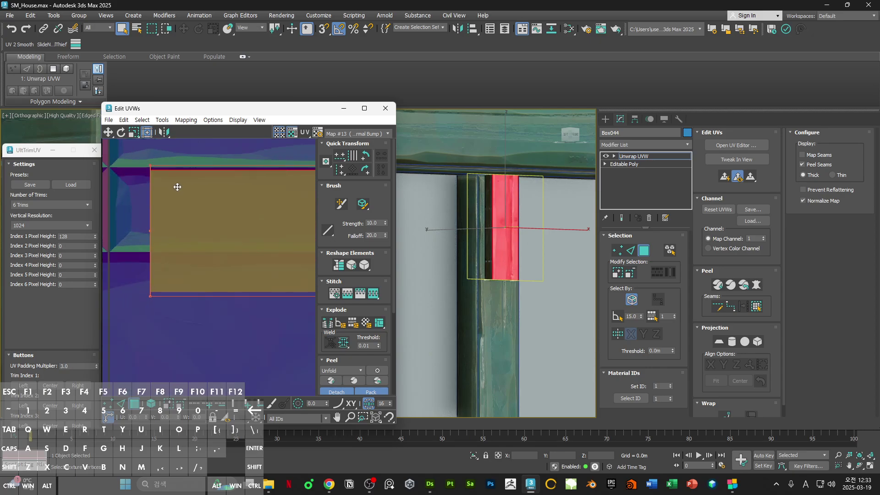
middle_click_drag(230, 207, 133, 225)
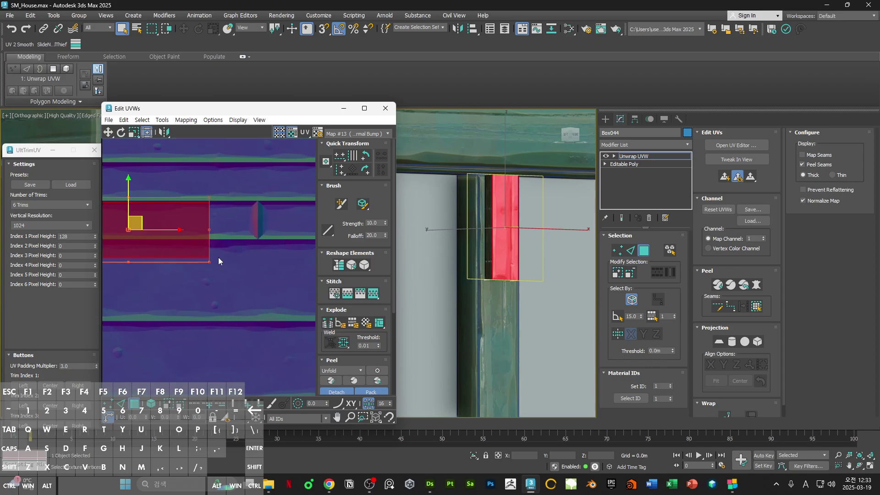
left_click_drag(209, 264, 253, 243)
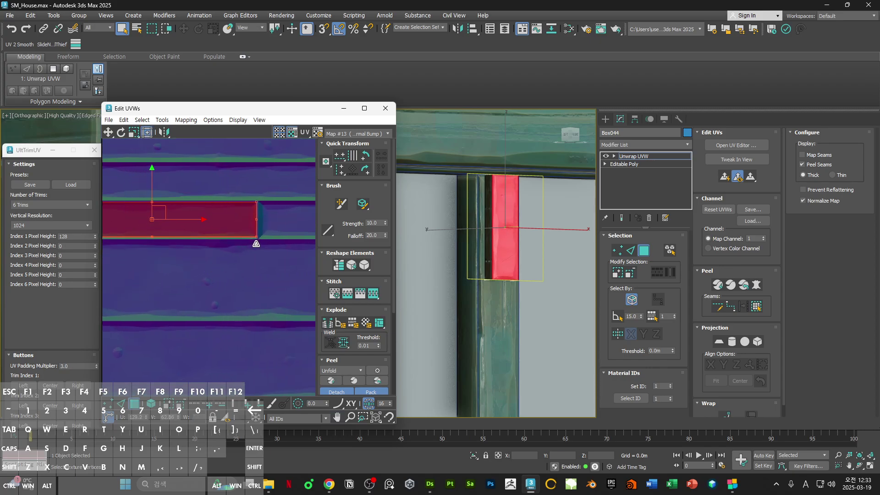
left_click(444, 222)
scroll(509, 224, "down", 2)
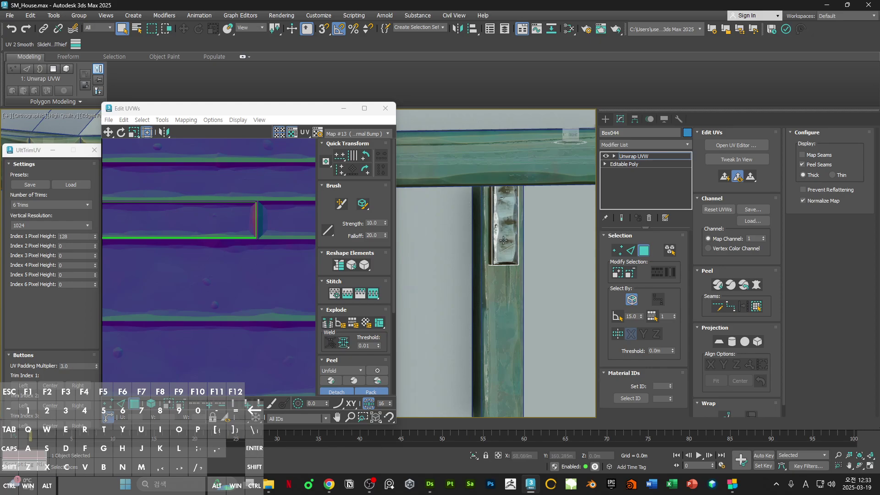
Step: Break the remaining side and cap polygons apart in the UV Editor and relax their UVs
middle_click_drag(503, 239, 494, 231, "alt")
left_click(494, 230)
key("F3")
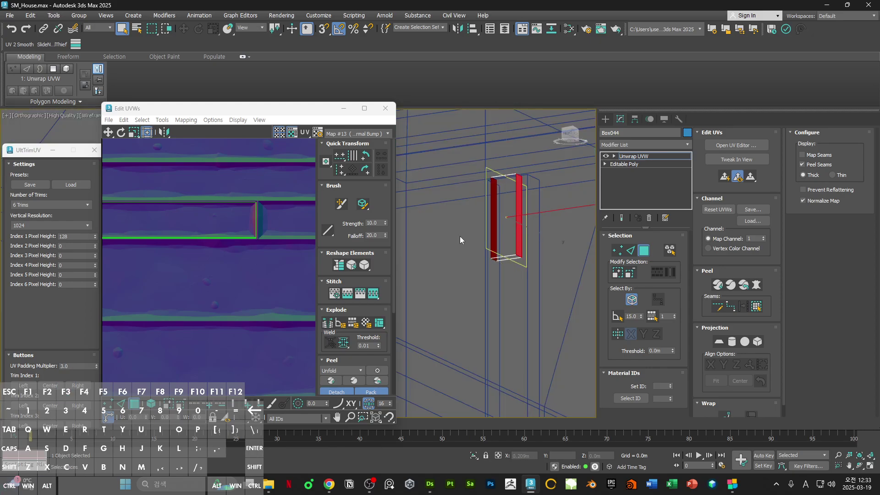
scroll(229, 229, "down", 3)
key("1")
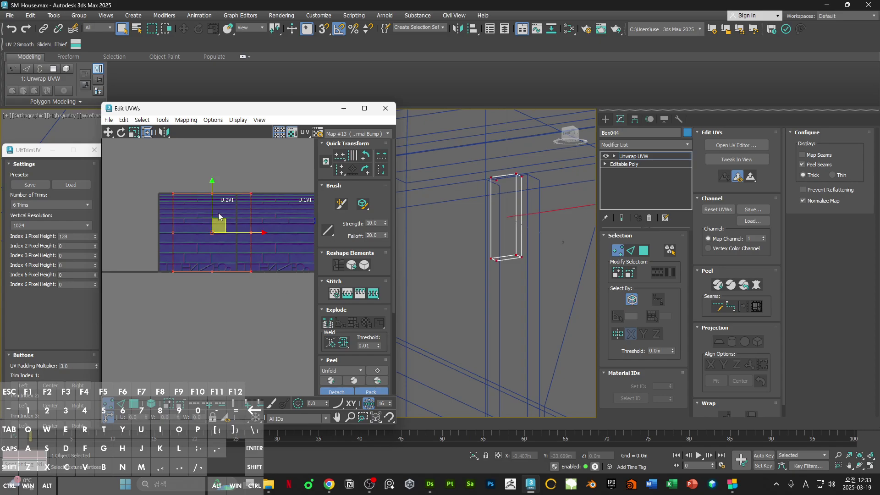
right_click(219, 216)
left_click(201, 178)
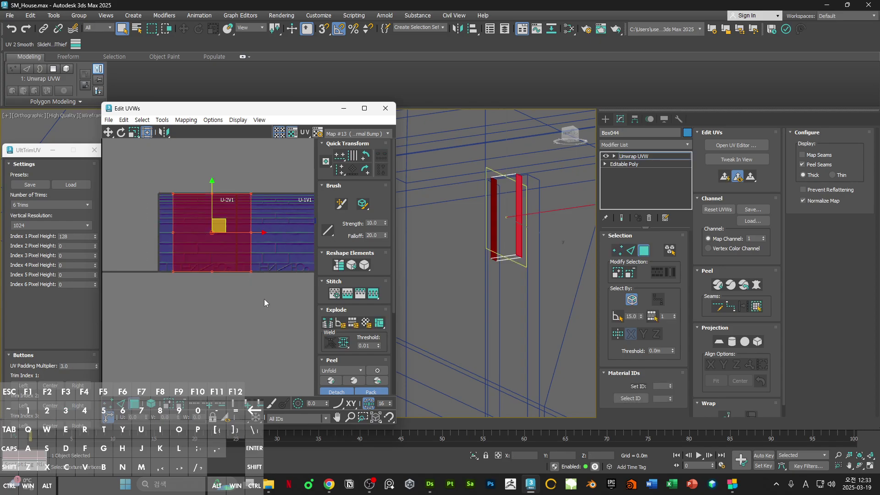
left_click(143, 185)
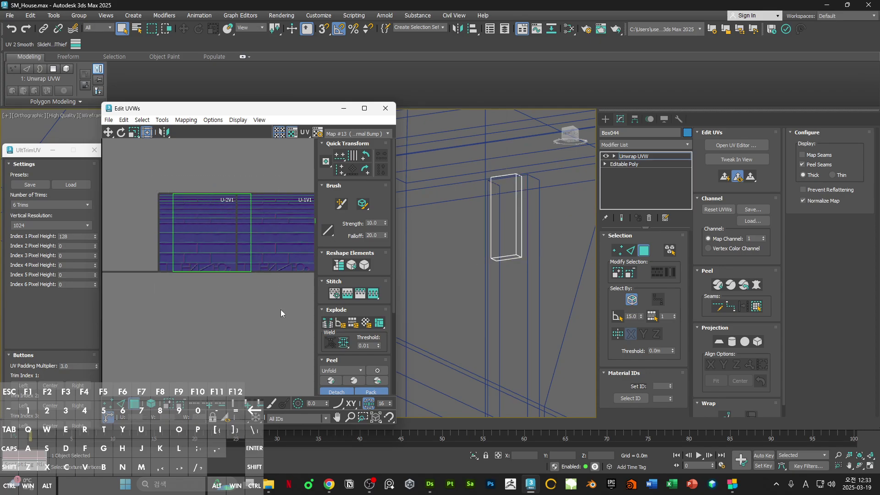
key("ctrl+z")
left_click(365, 266)
left_click(250, 308)
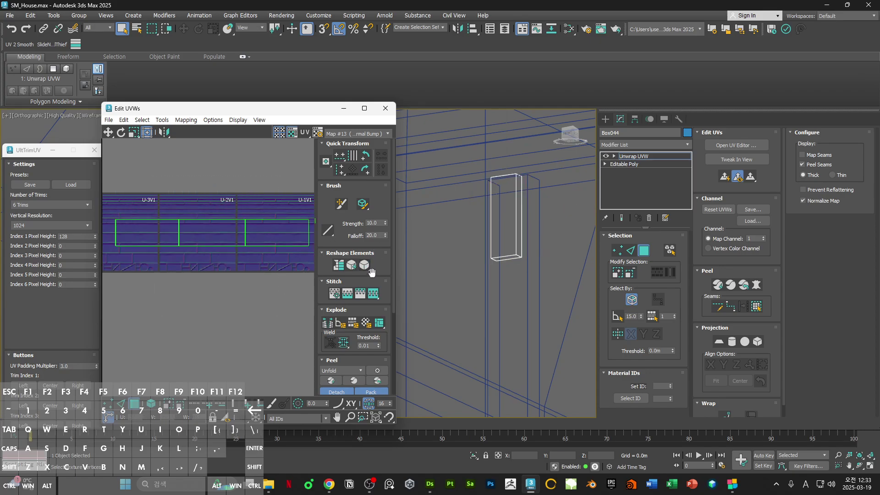
Step: Separate the overlapping UV shells, stacking the two long side shells above the two small cap shells
left_click_drag(256, 238, 263, 198, "shift")
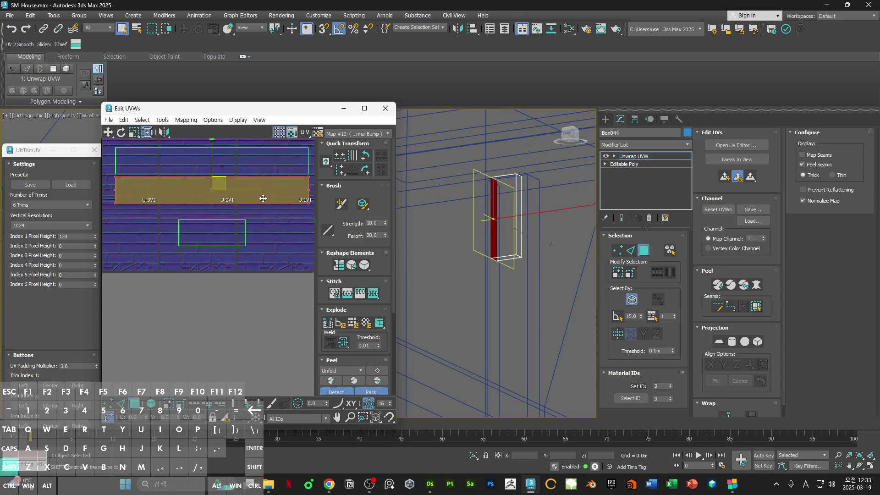
left_click_drag(212, 232, 212, 278, "shift")
left_click(224, 234)
middle_click_drag(264, 238, 228, 286)
left_click_drag(231, 284, 246, 217)
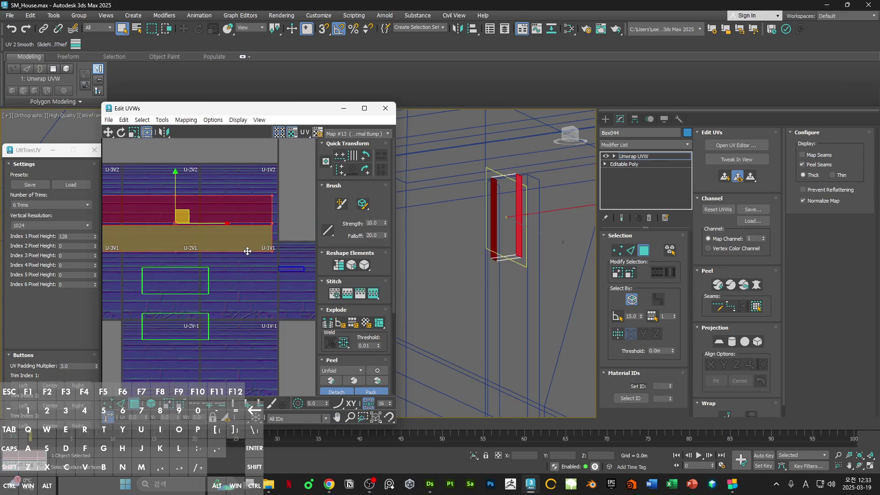
Step: Align both side shells to trim index 1 with UltTrimUV, then move and scale them onto the front shell's plank strip
middle_click_drag(498, 244, 524, 227, "alt")
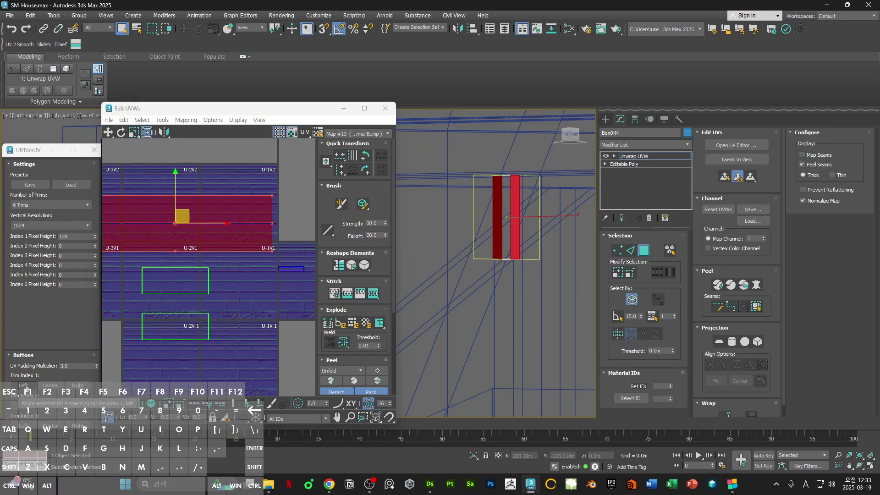
left_click(23, 386)
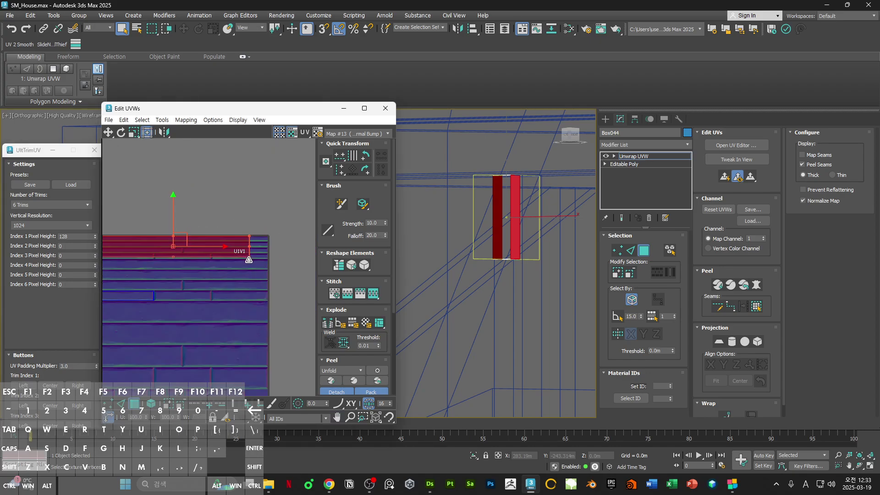
scroll(159, 241, "up", 6)
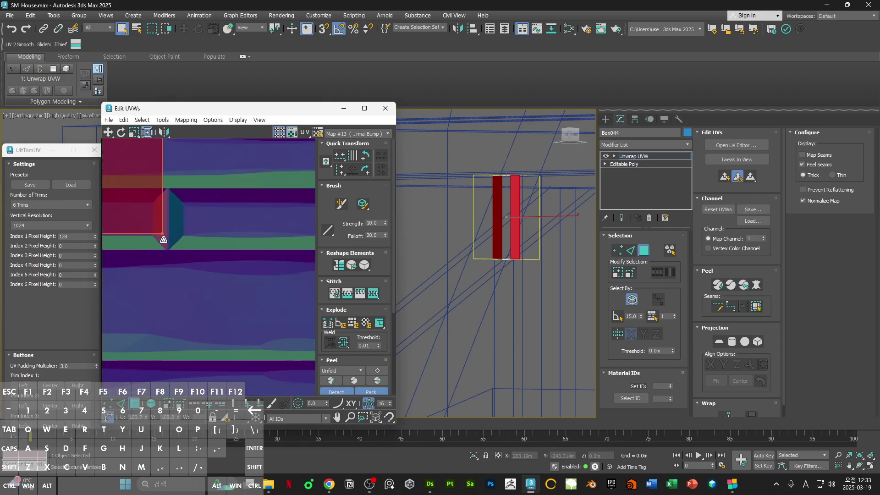
scroll(185, 196, "down", 4)
middle_click_drag(220, 188, 236, 253)
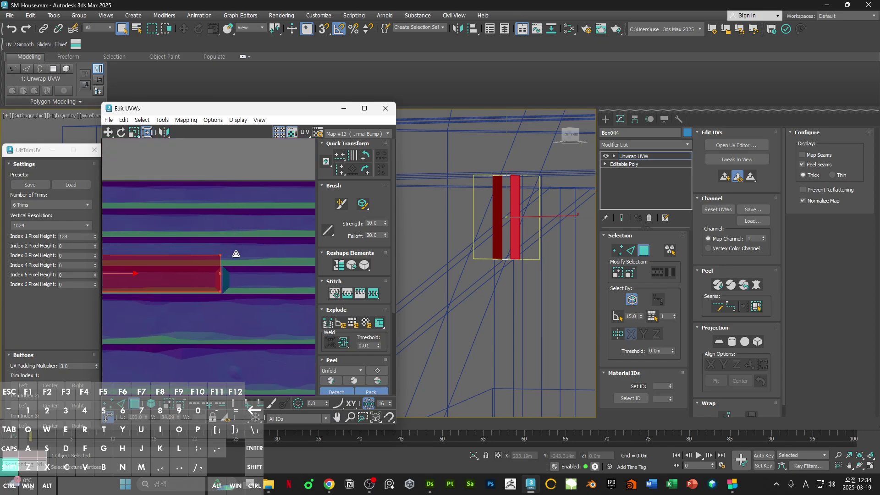
key("F3")
scroll(524, 233, "up", 5)
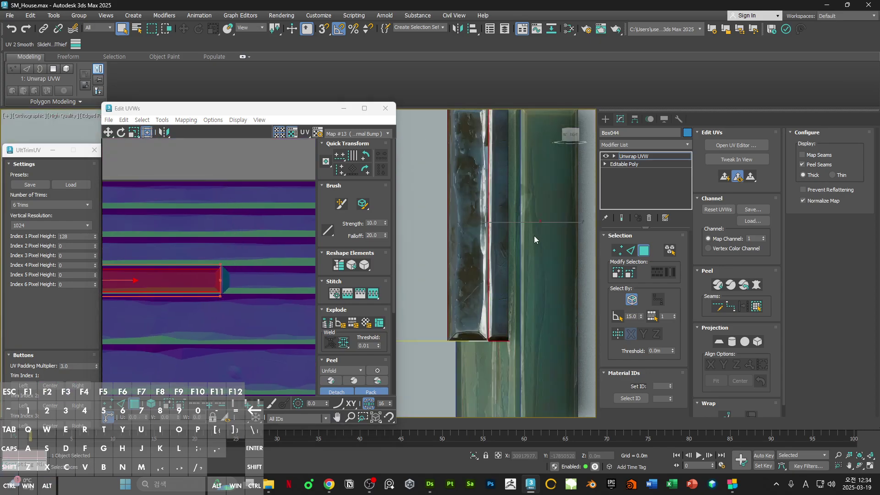
left_click(537, 234)
scroll(517, 214, "down", 4)
middle_click_drag(516, 213, 586, 166, "alt")
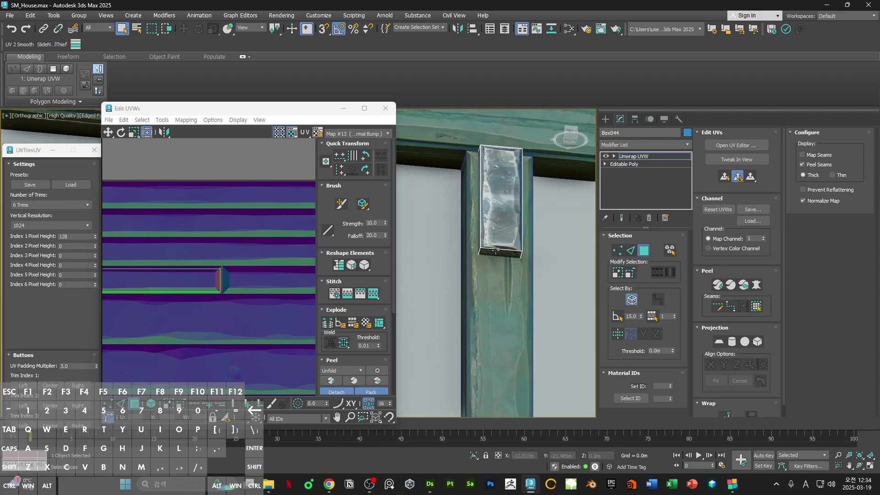
Step: Select both small cap shells and align them to the left edge of the metal trim sheet with UltTrimUV
left_click(498, 251)
scroll(243, 237, "down", 8)
middle_click_drag(174, 241, 210, 220)
left_click(201, 238, "ctrl")
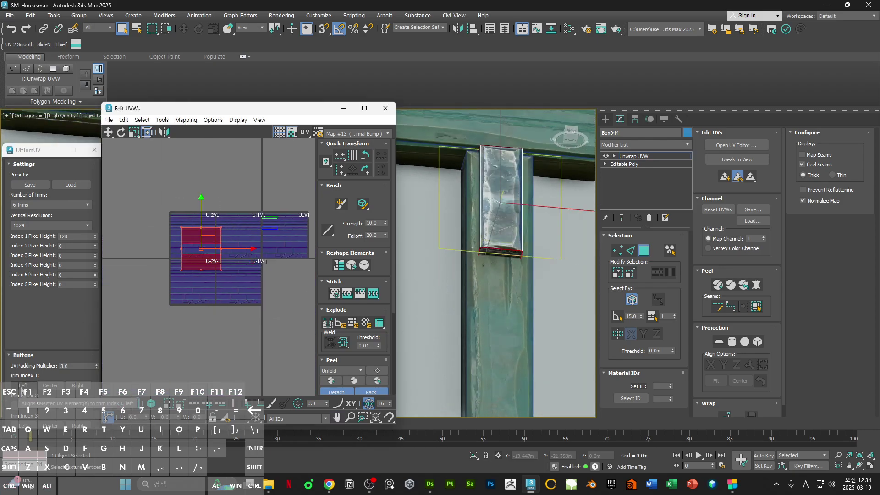
scroll(202, 238, "up", 6)
middle_click_drag(196, 261, 188, 298)
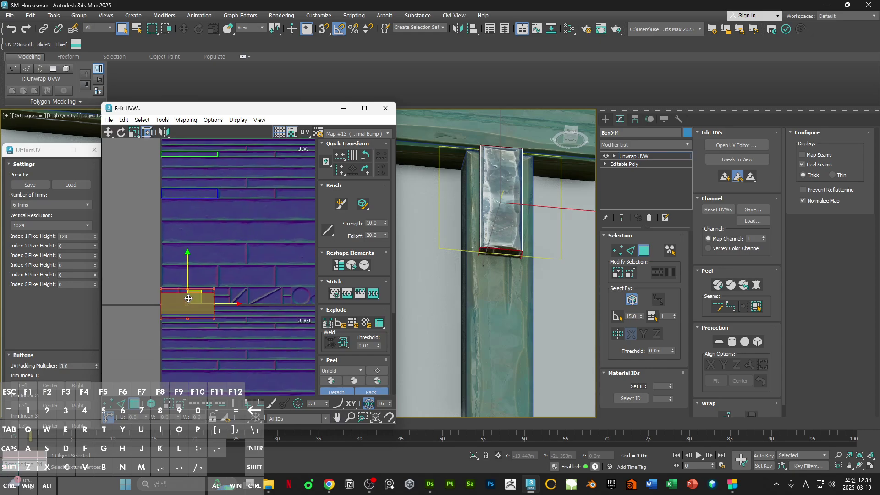
Step: Move and scale the two cap shells to fit the short upper panel beside the diagonal pieces of the trim
left_click_drag(184, 306, 236, 303)
scroll(215, 297, "up", 5)
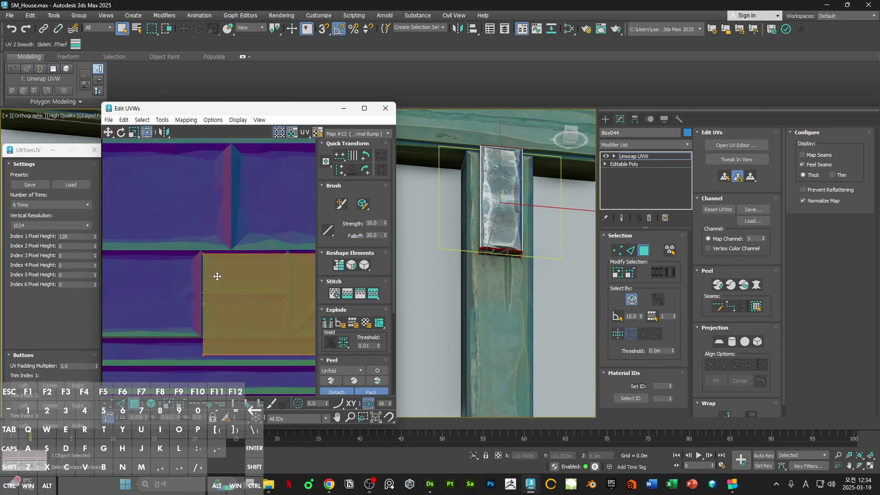
scroll(218, 277, "down", 3)
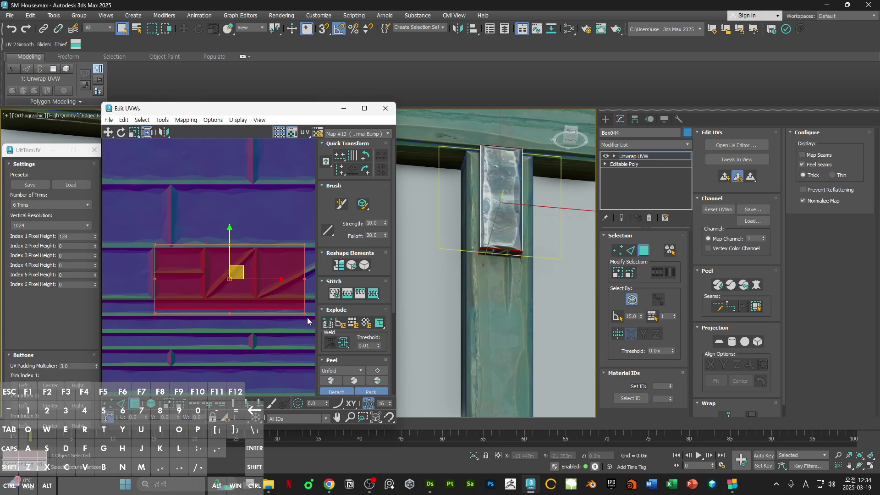
left_click_drag(305, 313, 229, 290)
scroll(208, 278, "up", 3)
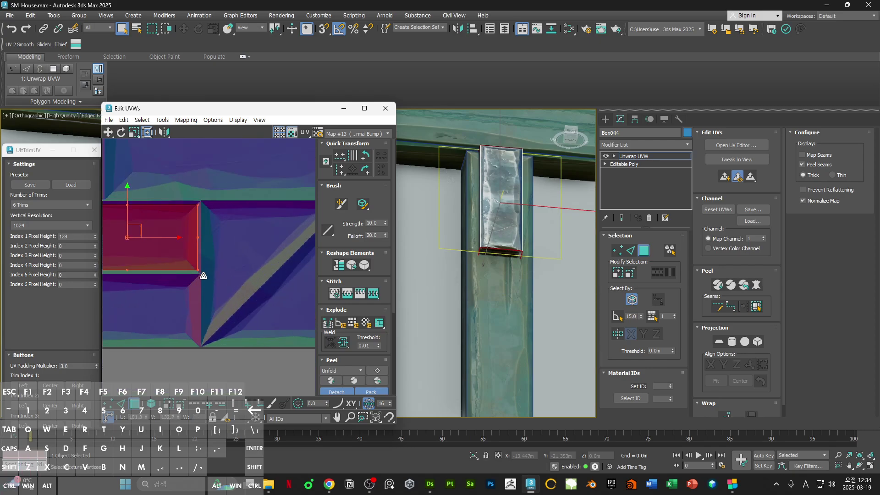
left_click(214, 277)
Step: Collapse the unwrapped bracket block to an Editable Poly
middle_click_drag(458, 238, 508, 215, "alt")
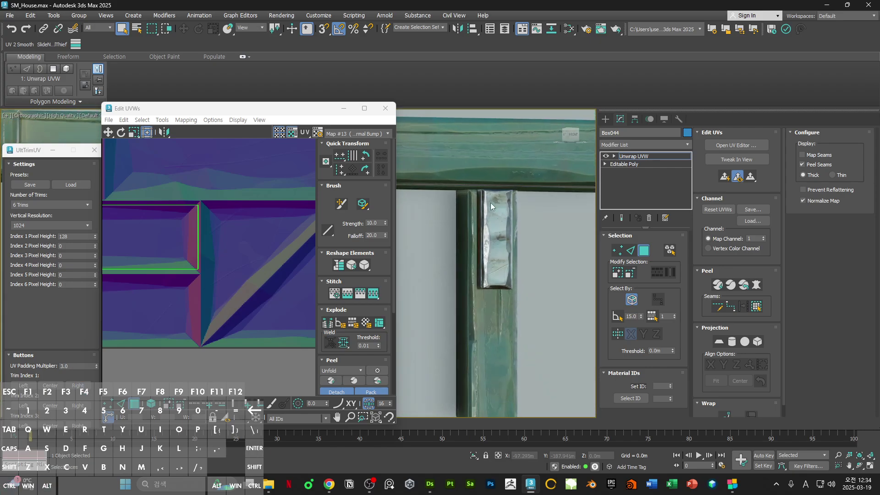
right_click(491, 206)
left_click(596, 326)
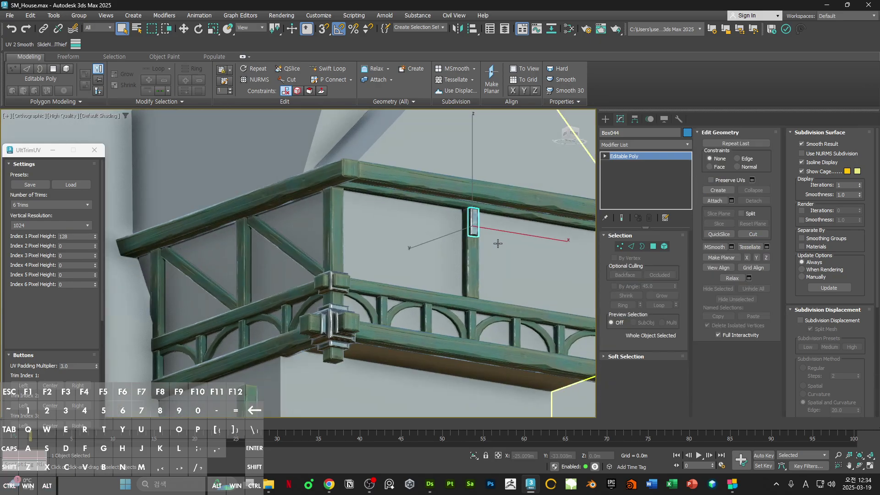
Step: Copy an existing square timber piece next to the middle post's bracket and rotate it to point outward from the railing
scroll(477, 239, "up", 5)
middle_click_drag(446, 237, 500, 235, "alt")
scroll(405, 277, "down", 8)
middle_click_drag(405, 277, 401, 188)
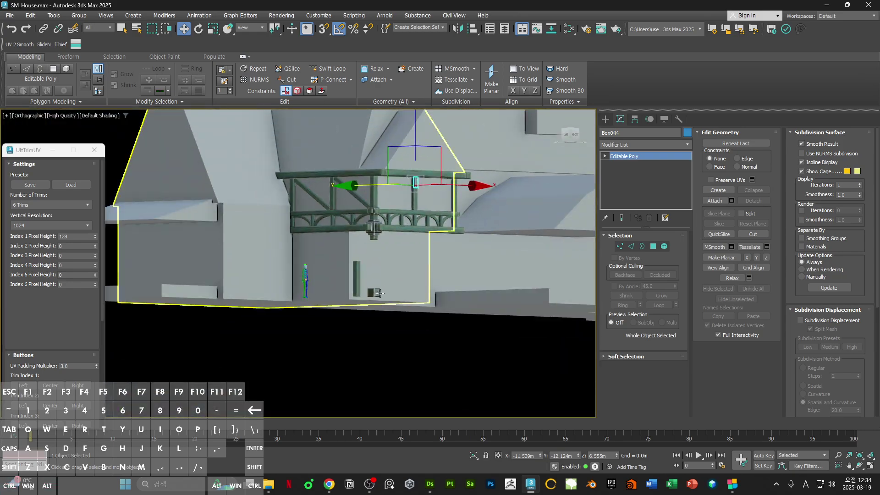
scroll(361, 292, "up", 4)
left_click(359, 267)
middle_click_drag(394, 230, 345, 330)
key("f")
key("z")
scroll(392, 280, "down", 8)
mouse_move(358, 313)
left_mouse_down("shift")
mouse_move(459, 218)
mouse_move(462, 256)
left_mouse_up("shift")
key("z")
key("e")
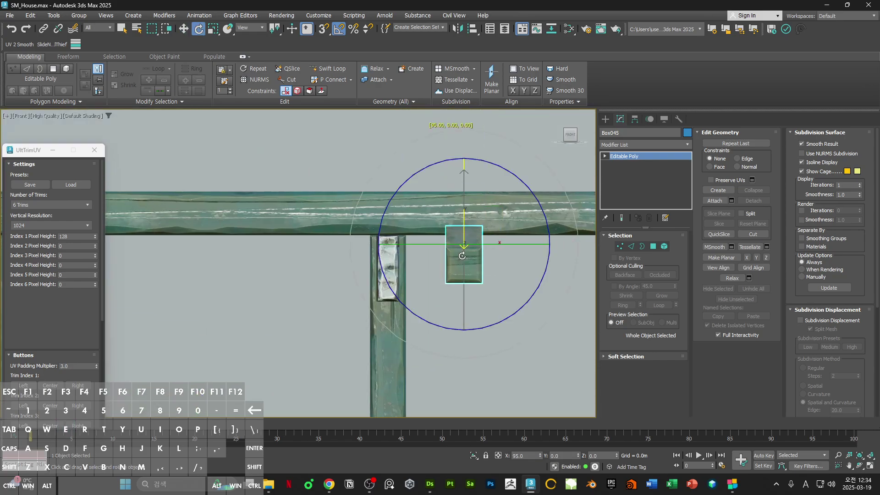
Step: Align the timber copy with the middle post, centred on its width, and move it against the bracket's front
key("w")
left_click(472, 29)
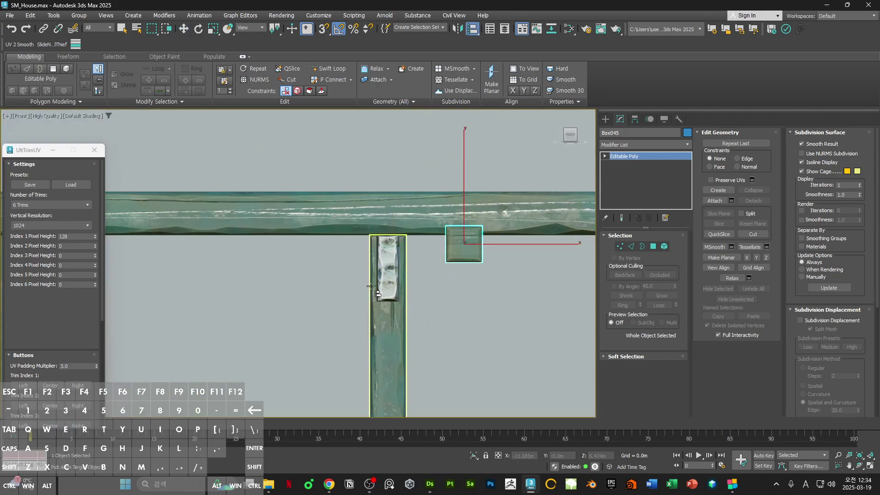
left_click(337, 224)
left_click(609, 364)
middle_click_drag(471, 243, 450, 223, "alt")
left_click_drag(451, 223, 332, 238)
scroll(334, 243, "up", 5)
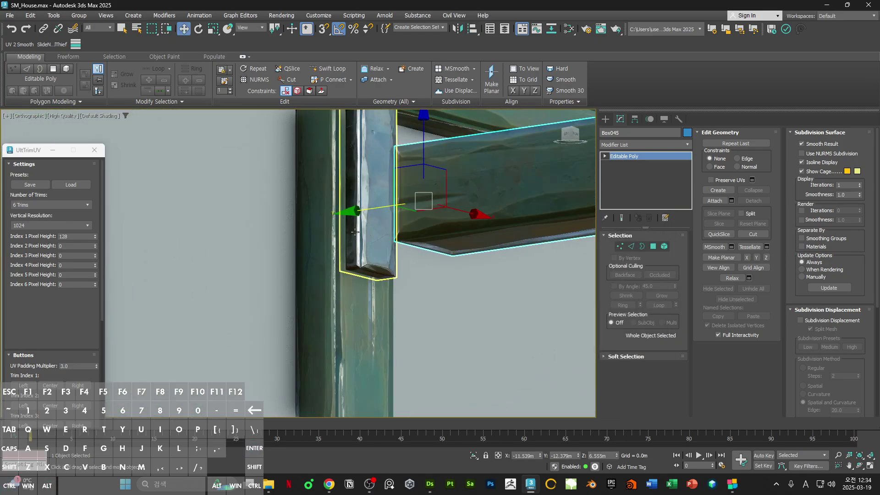
left_click_drag(375, 211, 359, 266)
scroll(404, 219, "down", 3)
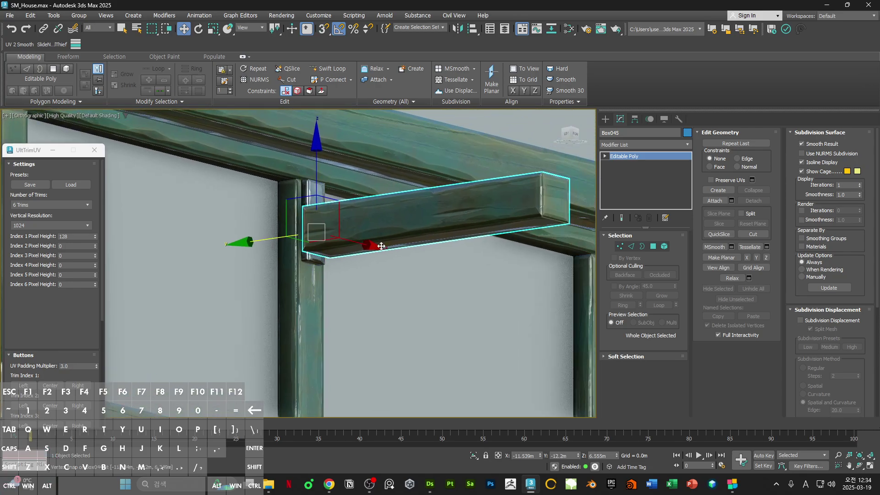
Step: Reset the timber copy's transform with Reset XForm and convert it back to an Editable Poly
left_click(679, 120)
left_click(640, 283)
right_click(454, 154)
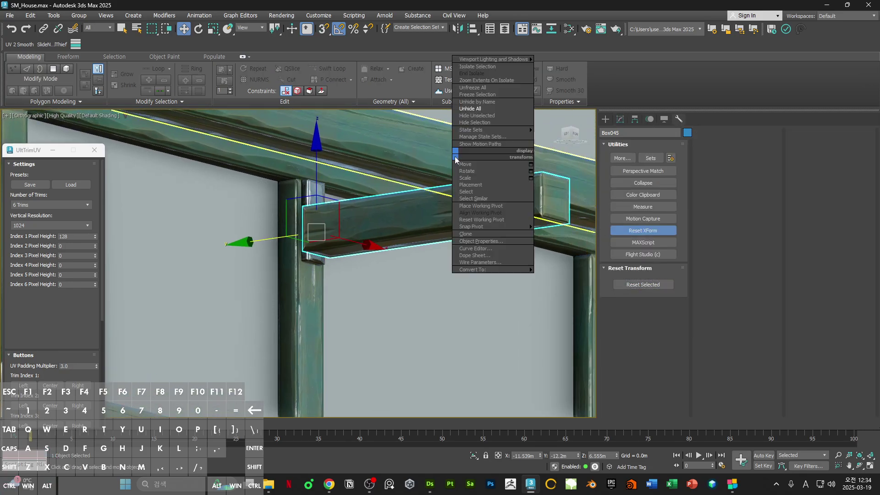
mouse_move(493, 270)
left_click(560, 278)
Step: Scale the outward-pointing timber down uniformly and raise it to the upper end of the bracket
key("r")
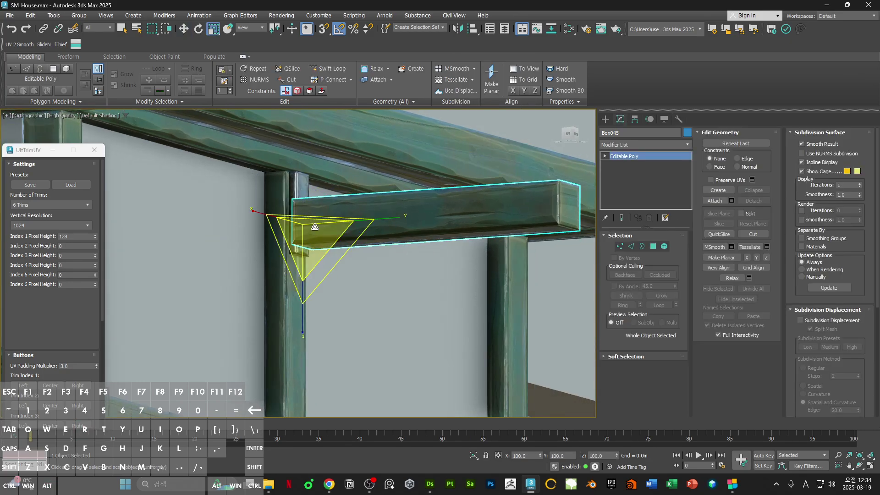
left_click_drag(298, 257, 300, 293)
key("w")
scroll(312, 222, "up", 3)
scroll(312, 223, "up", 4)
middle_click_drag(312, 223, 350, 257)
left_click_drag(325, 238, 331, 164)
middle_click_drag(331, 164, 347, 205, "alt")
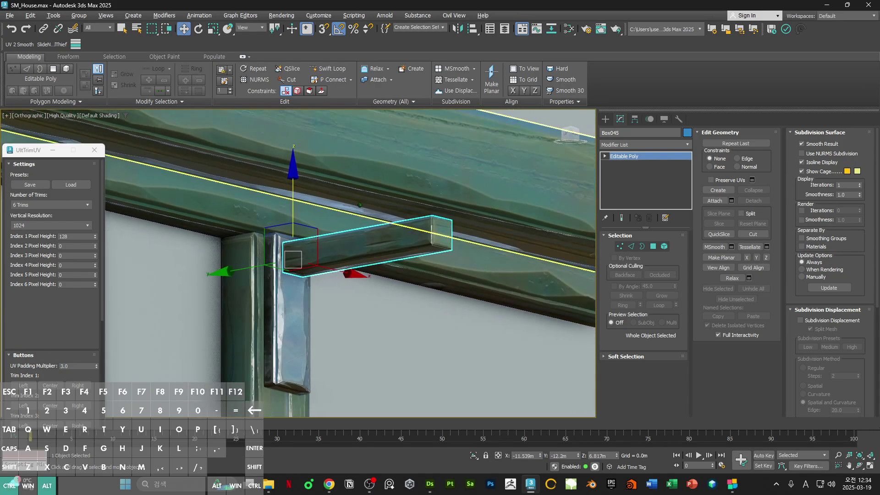
Step: Turn on snapping and raise the cross timber vertically toward the front beam
scroll(348, 205, "down", 3)
scroll(401, 224, "down", 1)
middle_click_drag(402, 223, 254, 194, "alt")
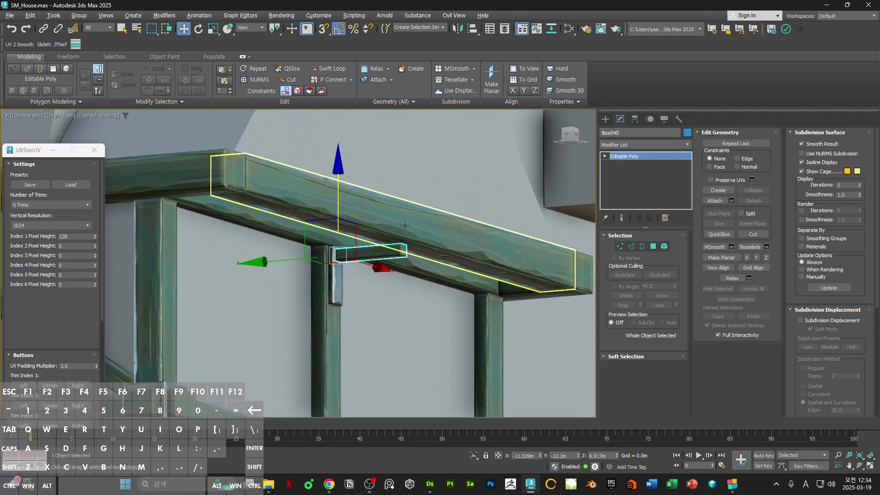
left_click(401, 223)
left_click(400, 250)
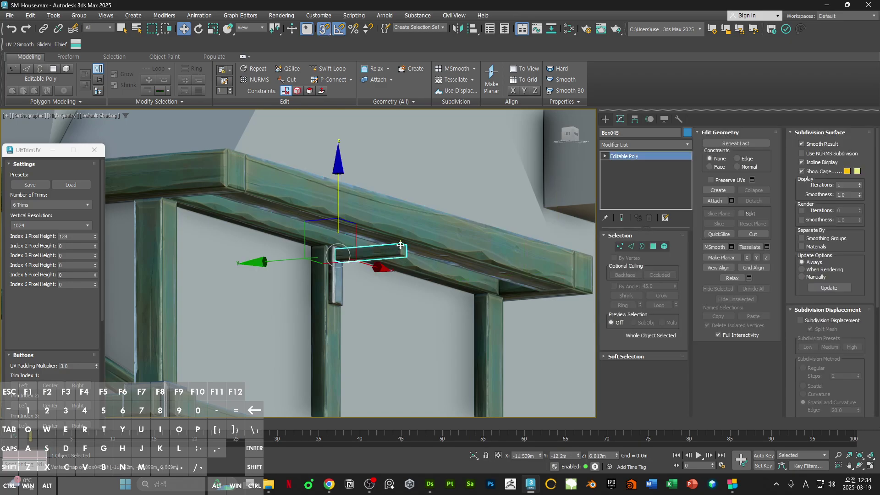
left_click(401, 246)
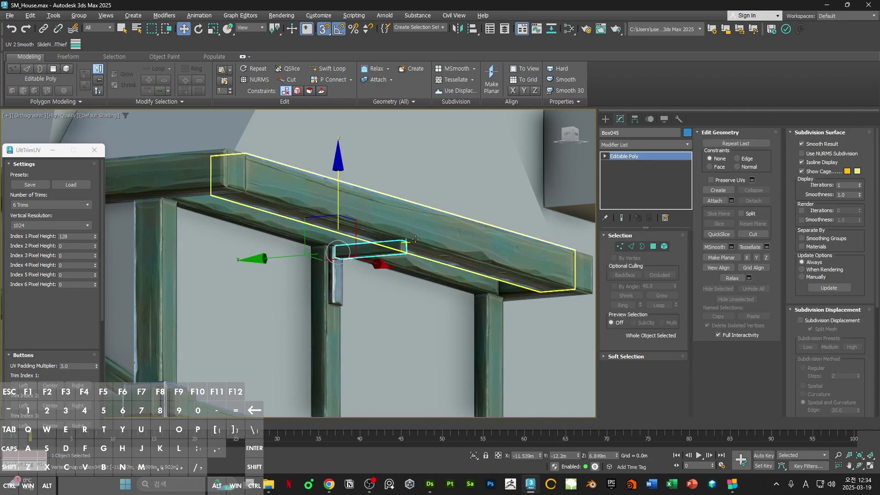
Step: Scale all polygons of the cross timber uniformly to match the middle post's width in the front view
middle_click_drag(399, 239, 409, 256, "alt")
scroll(403, 249, "up", 2)
key("4")
left_click(409, 251)
middle_click_drag(409, 257, 442, 263, "ctrl+alt")
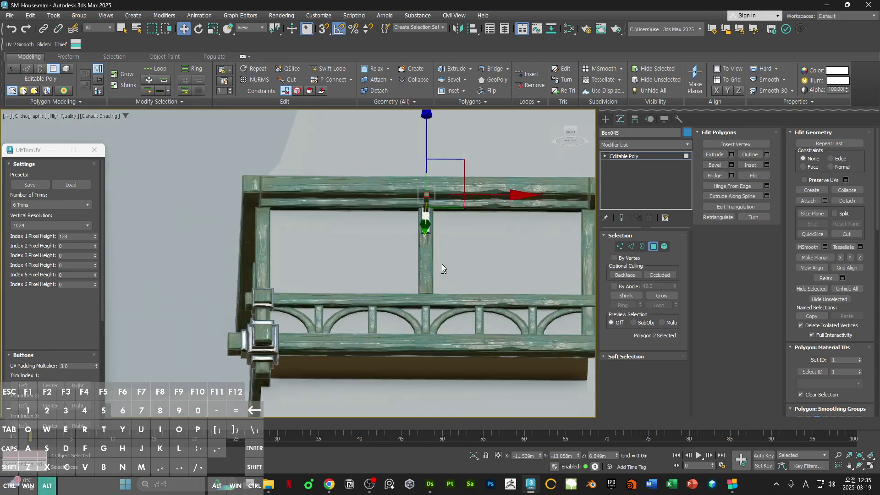
key("f")
key("z")
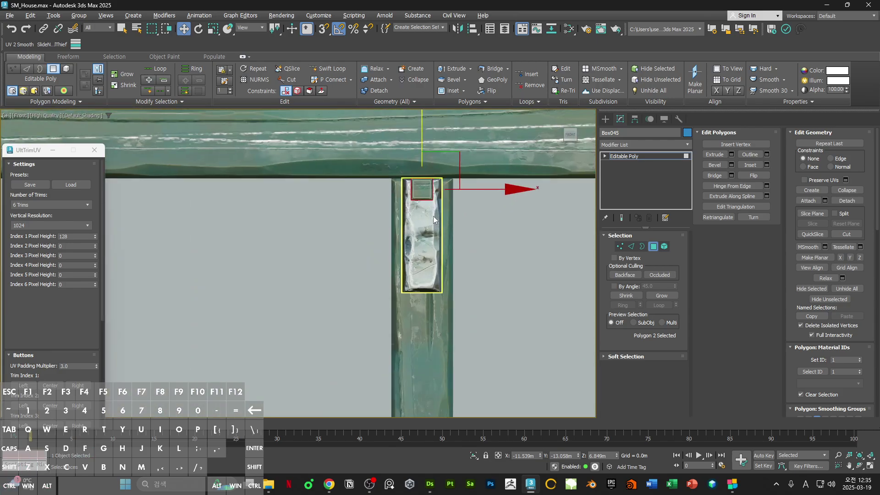
scroll(433, 216, "down", 3)
key("ctrl+a")
key("r")
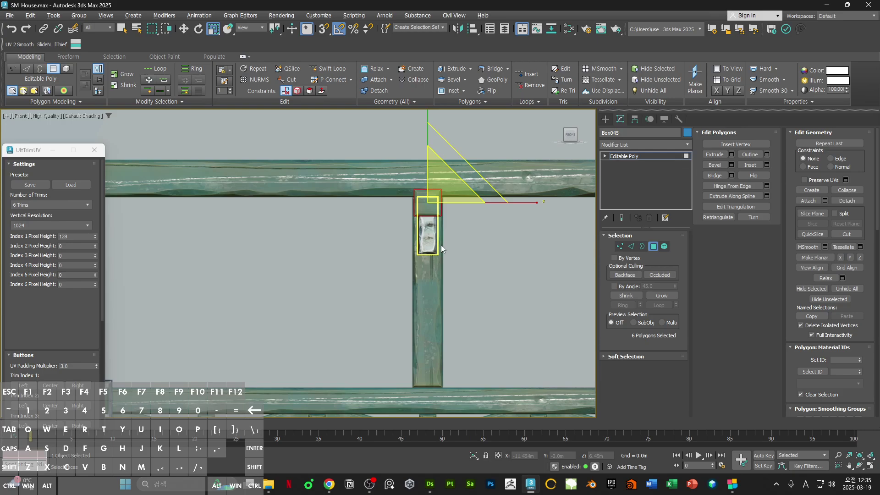
scroll(462, 211, "down", 2)
scroll(462, 211, "down", 2)
middle_click_drag(463, 211, 469, 237, "alt")
scroll(453, 235, "up", 5)
key("4")
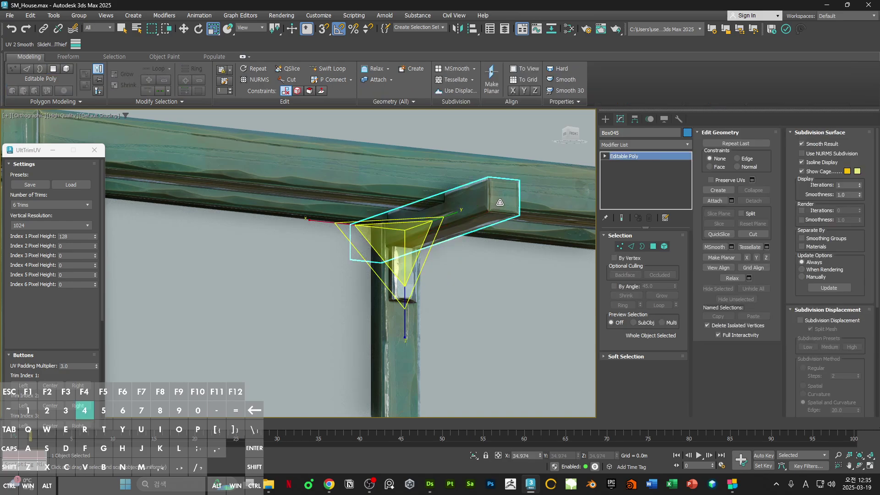
Step: Move the cross timber's outer end face back toward the post to shorten its overhang
key("4")
left_click(503, 198)
key("w")
middle_click_drag(502, 198, 483, 210, "alt")
scroll(483, 210, "down", 2)
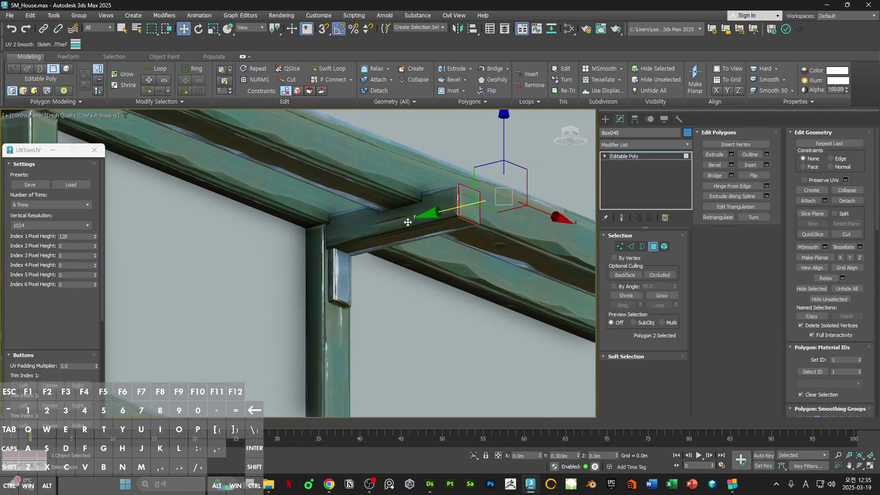
middle_click_drag(406, 222, 481, 244, "alt")
key("4")
Step: Snap the cross timber vertically so its upper face meets the underside of the front beam
scroll(501, 230, "up", 4)
key("s")
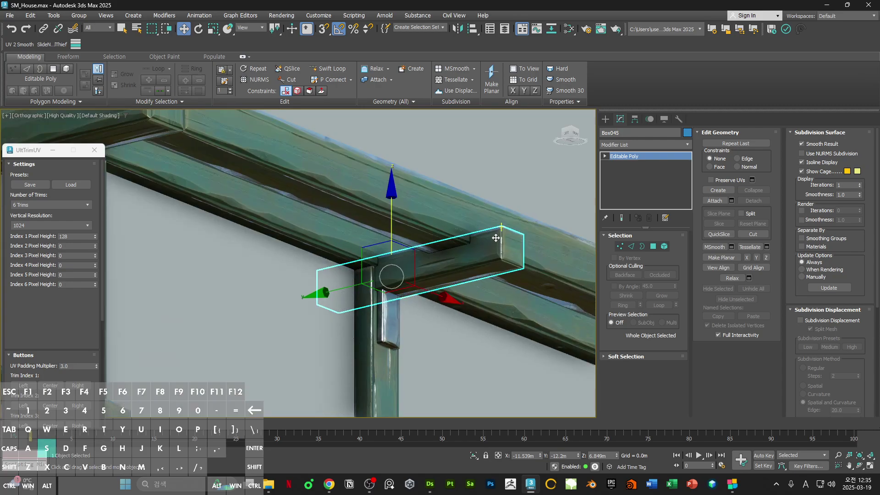
scroll(501, 231, "down", 2)
left_click_drag(501, 229, 277, 161)
key("f")
key("z")
scroll(456, 214, "down", 4)
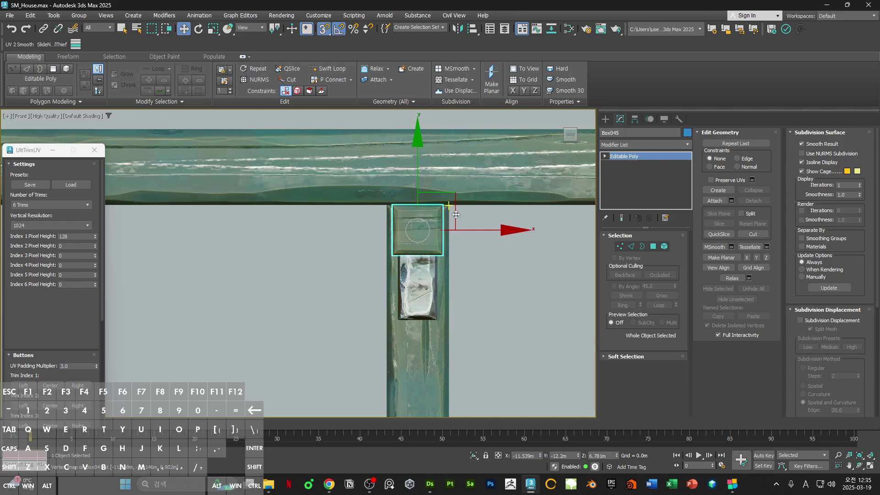
key("s")
left_click(419, 294)
Step: Snap the cross timber's four rear vertices forward to the middle post's front face
scroll(419, 294, "down", 4)
middle_click_drag(419, 293, 468, 201)
scroll(468, 183, "up", 3)
middle_click_drag(477, 153, 436, 200)
left_click(465, 194)
key("1")
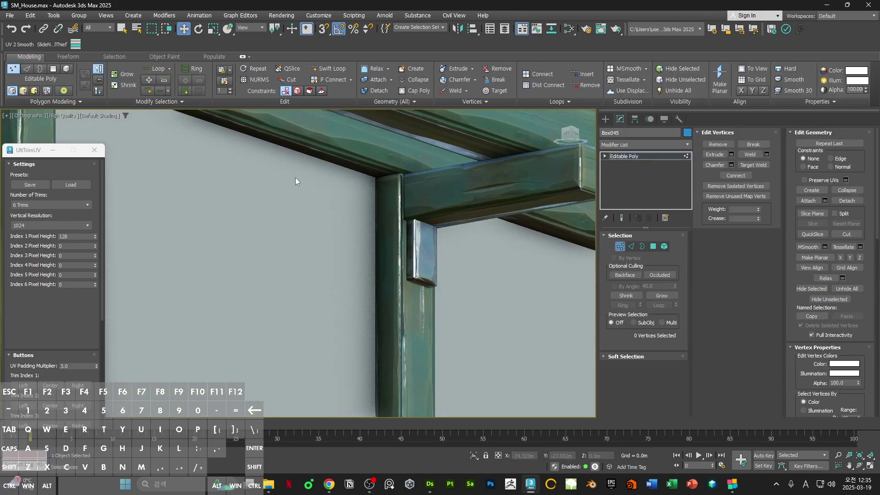
key("F3")
left_click_drag(295, 178, 395, 251)
key("F3")
scroll(381, 236, "down", 4)
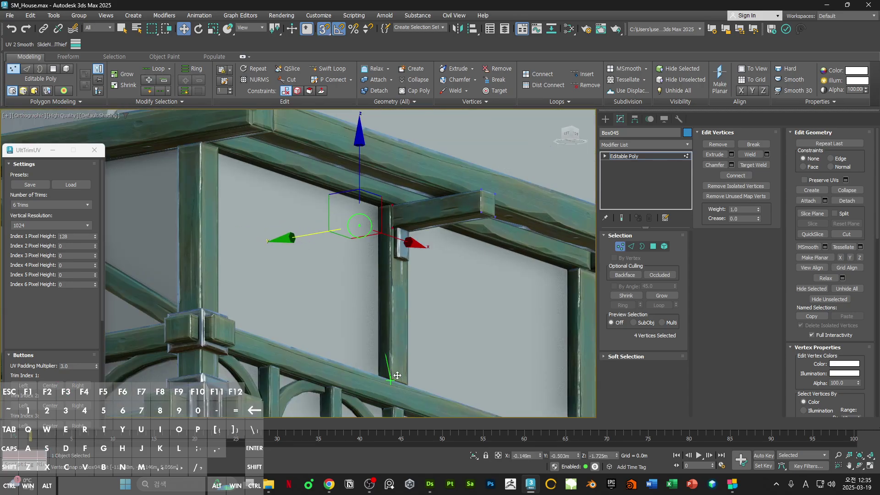
middle_click_drag(397, 375, 421, 300, "alt")
scroll(428, 299, "up", 4)
key("1")
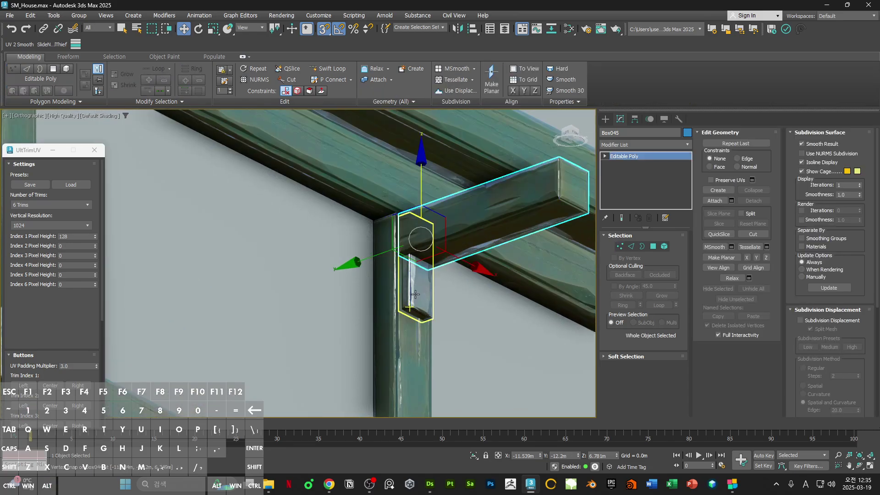
Step: Select all vertices of the metal bracket and scale it wider across the middle post
left_click(417, 292)
key("1")
key("ctrl+a")
key("r")
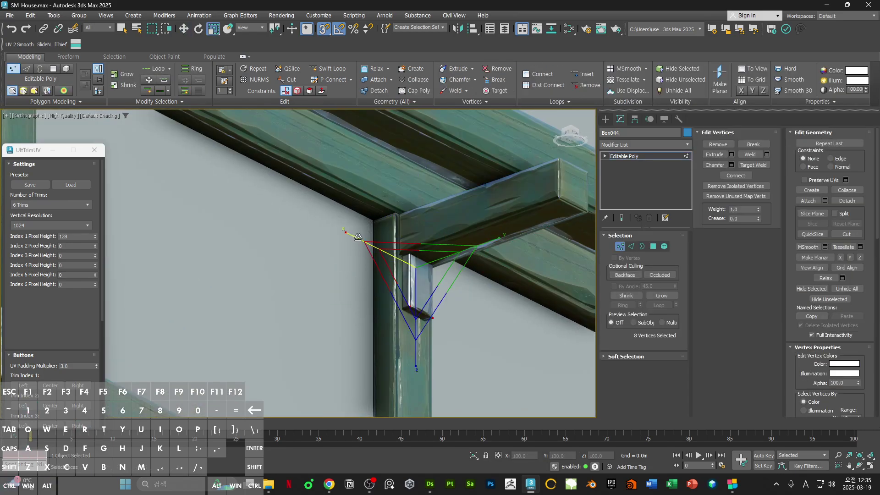
middle_click_drag(413, 295, 397, 289, "alt")
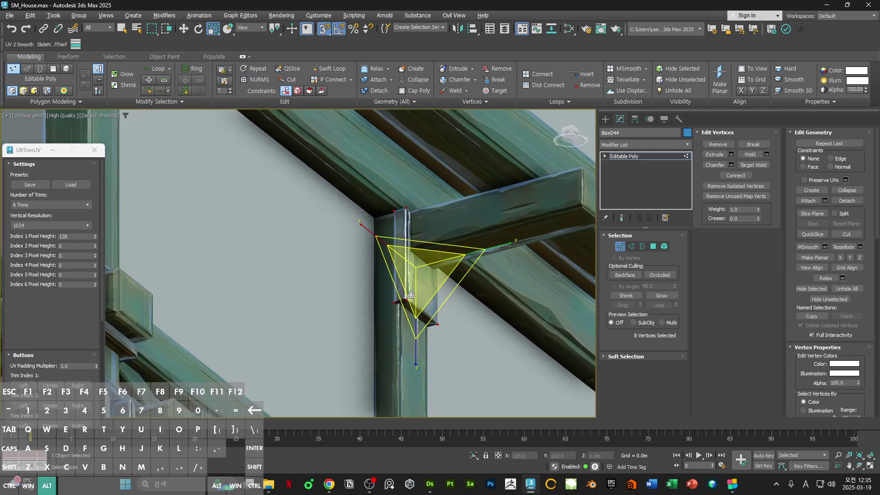
Step: Extend the bracket's open rear border backward along the post's depth so the bracket wraps its sides
key("3")
left_click(396, 289)
key("w")
left_click_drag(367, 282, 355, 286)
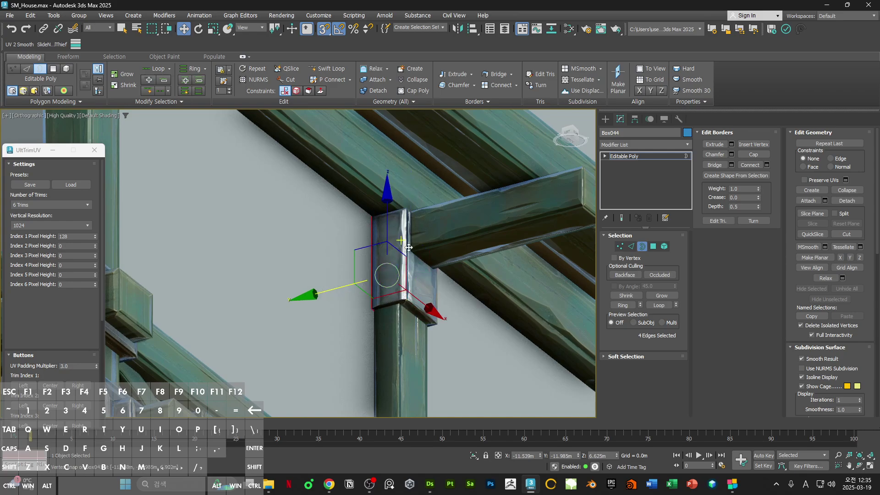
middle_click_drag(403, 302, 382, 301, "alt")
scroll(382, 301, "up", 5)
Step: Select all polygons of the bracket and scale it slightly wider than the post with snapping off
key("4")
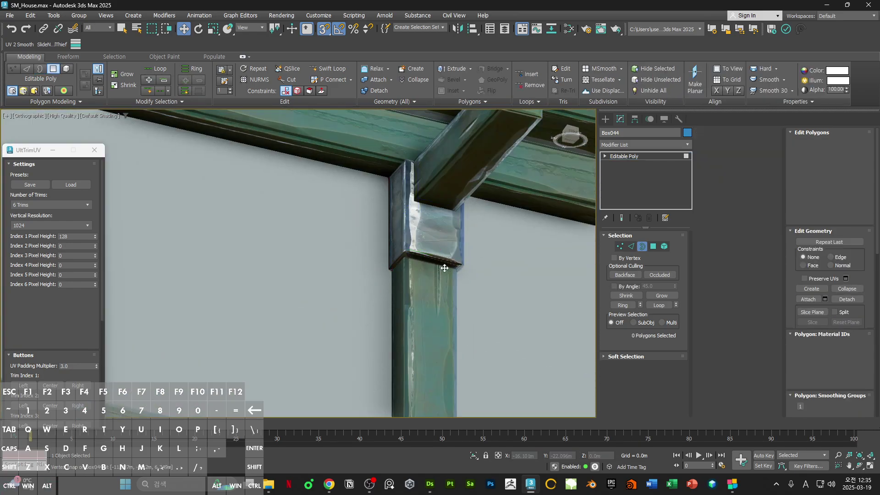
key("ctrl+a")
key("r")
key("s")
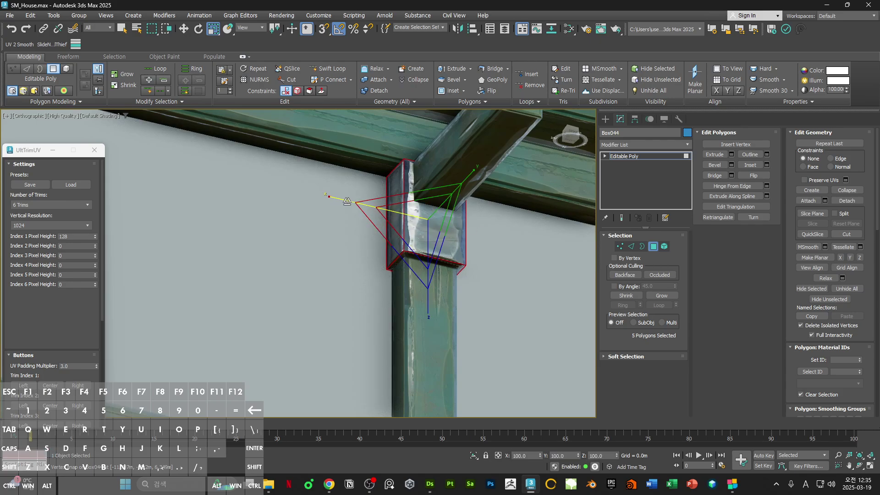
middle_click_drag(394, 255, 427, 270, "alt")
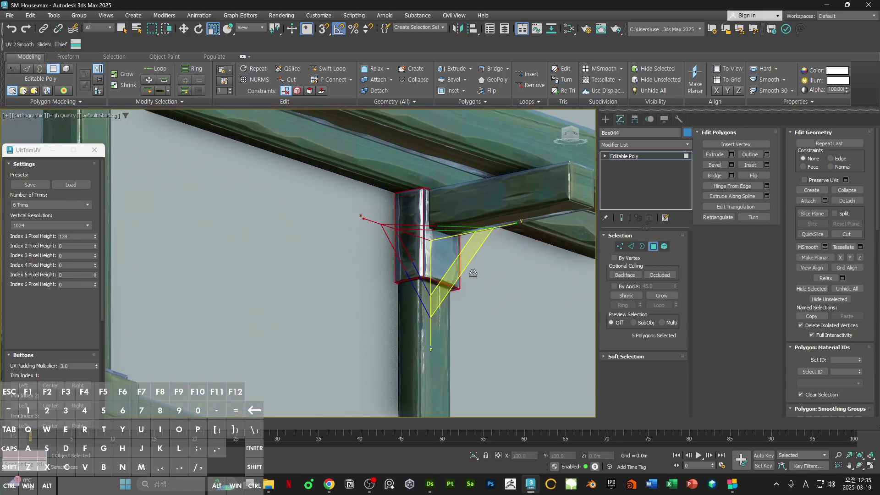
Step: Add an Unwrap UVW modifier to the metal bracket and open its UV editor
key("6")
left_click(648, 145)
type("unw")
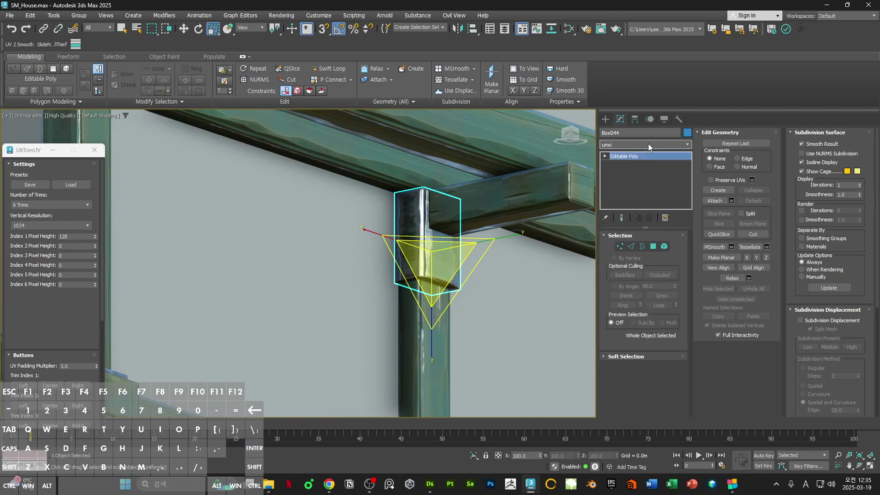
key("Return")
left_click(813, 155)
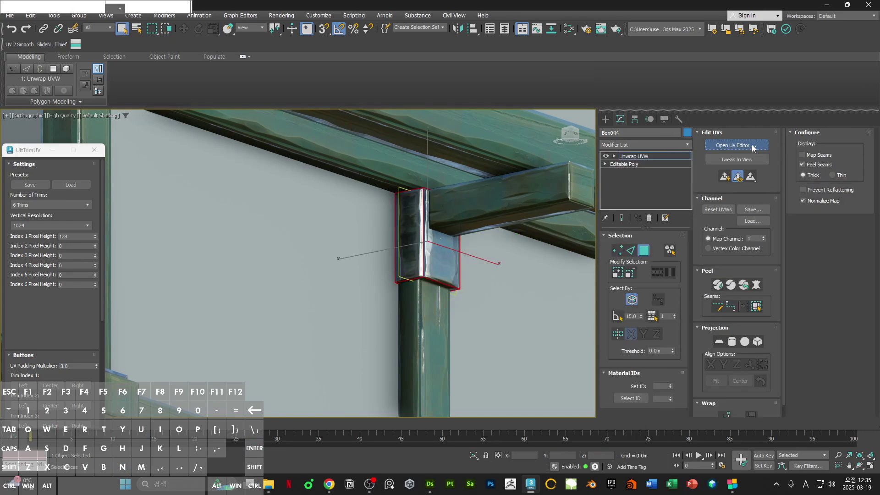
left_click(736, 145)
Step: Select the bracket's side faces and move their UVs straight down over the front face's UV shell
middle_click_drag(489, 266, 452, 262, "alt")
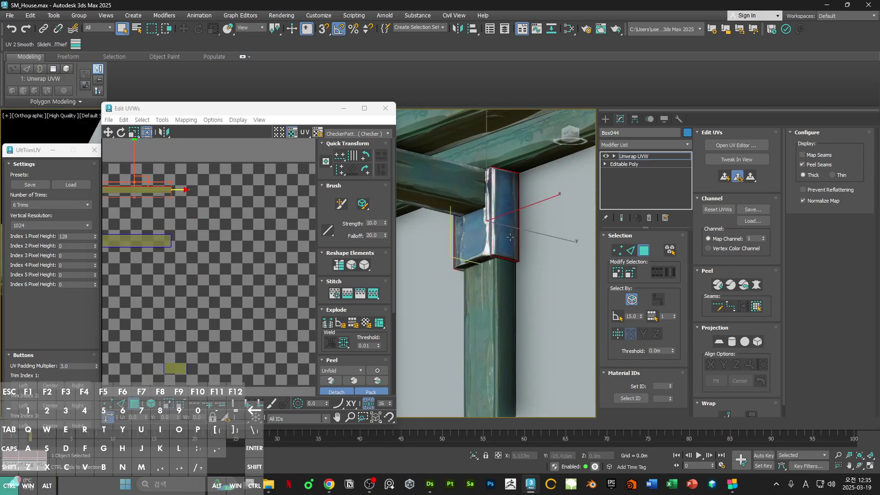
left_click(503, 229, "ctrl")
middle_click_drag(504, 231, 544, 232, "alt")
middle_click_drag(145, 195, 223, 192)
scroll(238, 192, "up", 2)
left_click_drag(244, 190, 228, 247, "shift")
scroll(256, 263, "up", 7)
Step: Show the Map #13 Normal Bump texture behind the UVs and stretch the side faces' UVs to the full height of the trim strip
left_click(322, 133)
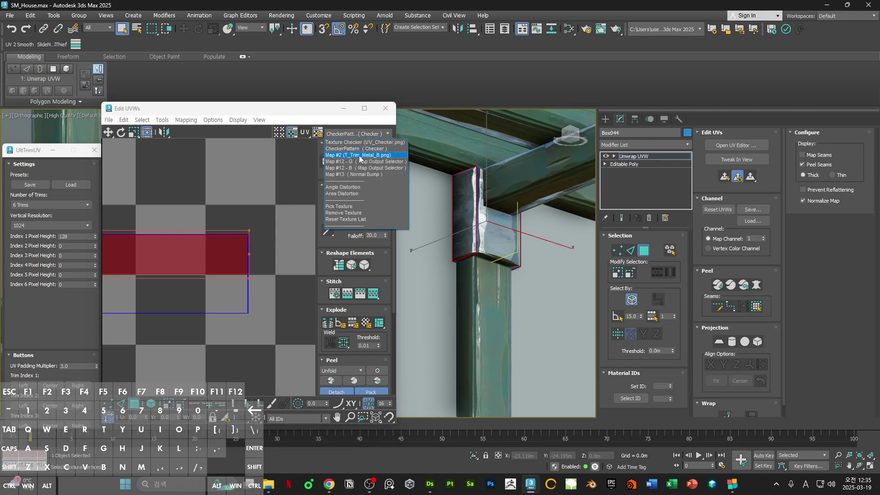
left_click(348, 156)
left_click_drag(250, 278, 259, 316, "shift")
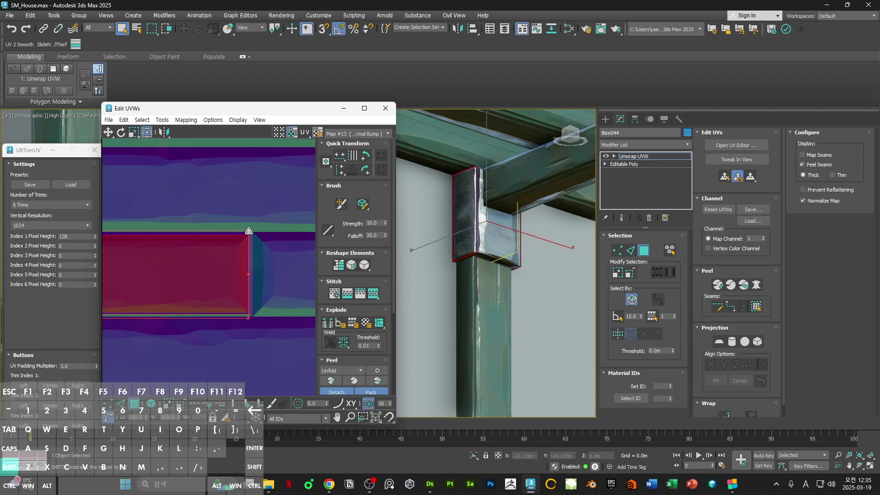
left_click(285, 240)
Step: Move the bracket front face's UVs onto a framed panel in the trim sheet's lowest large row and scale them to fit it
middle_click_drag(502, 293, 493, 255, "alt")
left_click(499, 225)
scroll(186, 250, "down", 3)
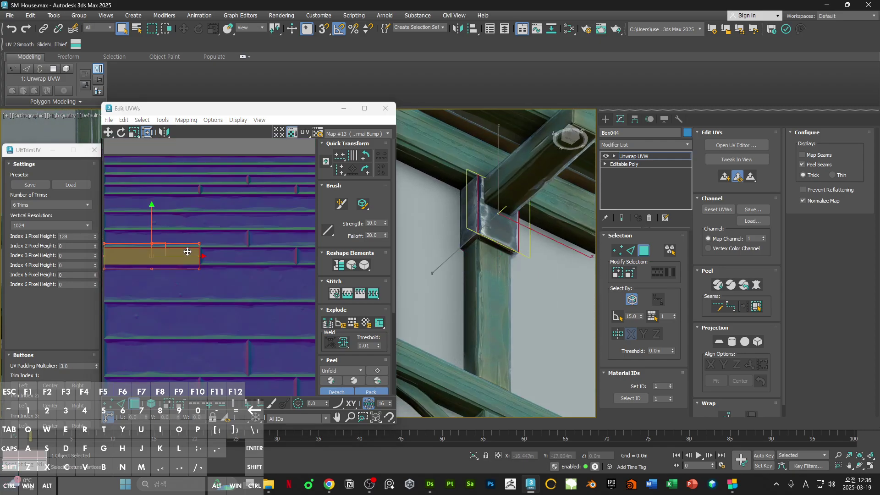
middle_click_drag(202, 257, 210, 214)
scroll(251, 171, "down", 1)
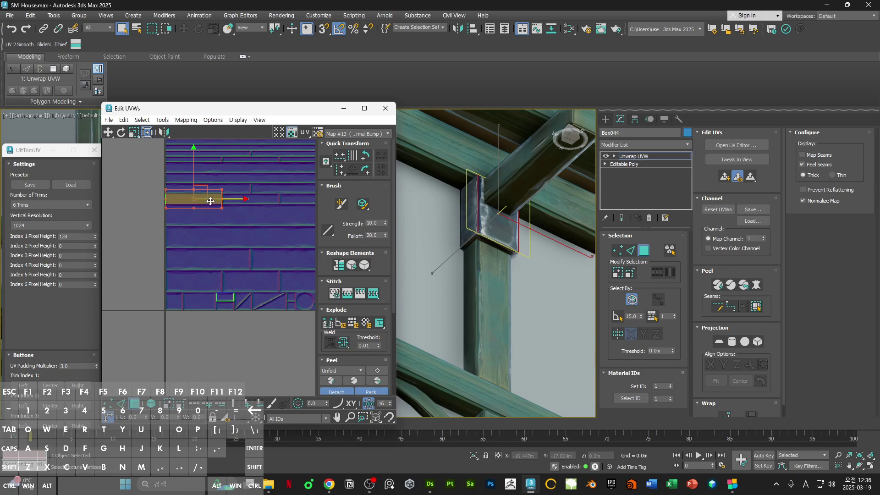
left_click_drag(210, 201, 202, 272)
scroll(227, 300, "up", 3)
scroll(192, 265, "down", 2)
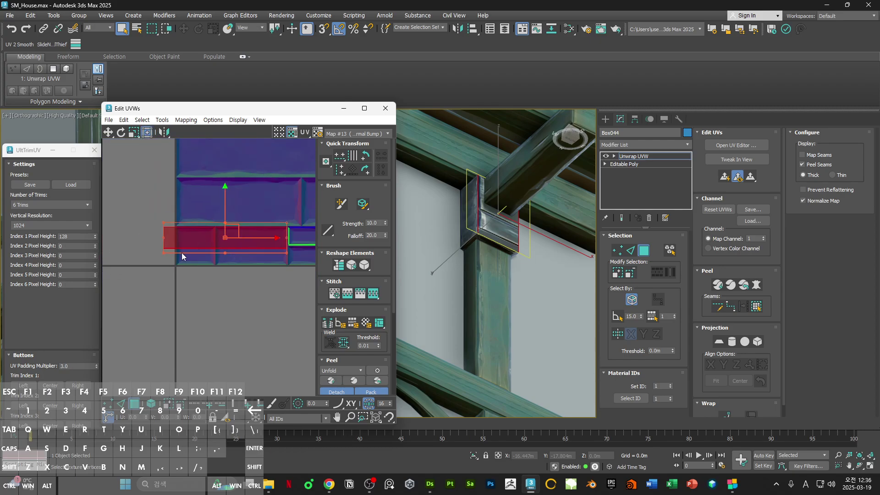
left_click_drag(164, 252, 215, 268)
scroll(201, 257, "up", 3)
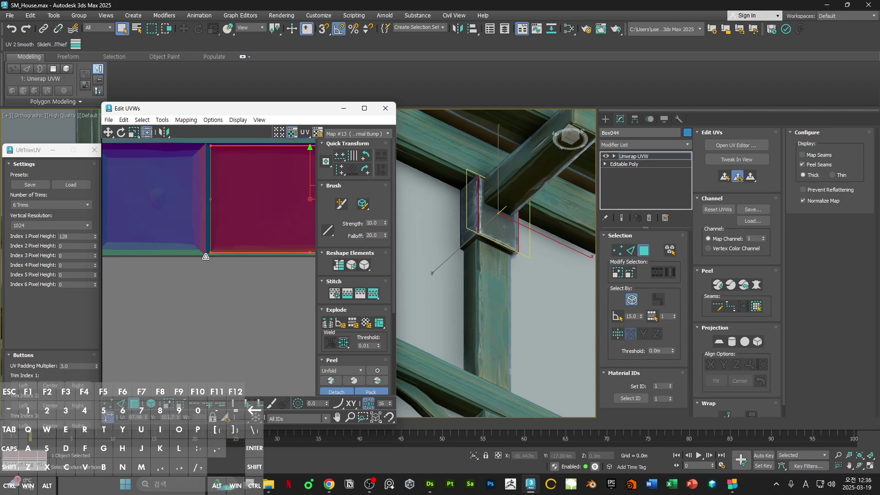
Step: Check the bracket's remaining faces and its metal texture on the post from several angles
left_click(485, 257)
mouse_move(484, 245)
middle_mouse_down("alt")
mouse_move(471, 271)
mouse_move(476, 239)
mouse_move(477, 255)
mouse_move(490, 229)
mouse_move(541, 289)
mouse_move(549, 269)
middle_mouse_up("alt")
left_click(479, 239)
key("F3")
left_click(490, 229, "ctrl")
key("F3")
left_click(549, 268)
scroll(483, 232, "up", 5)
scroll(484, 229, "down", 8)
middle_click_drag(484, 229, 475, 253, "alt")
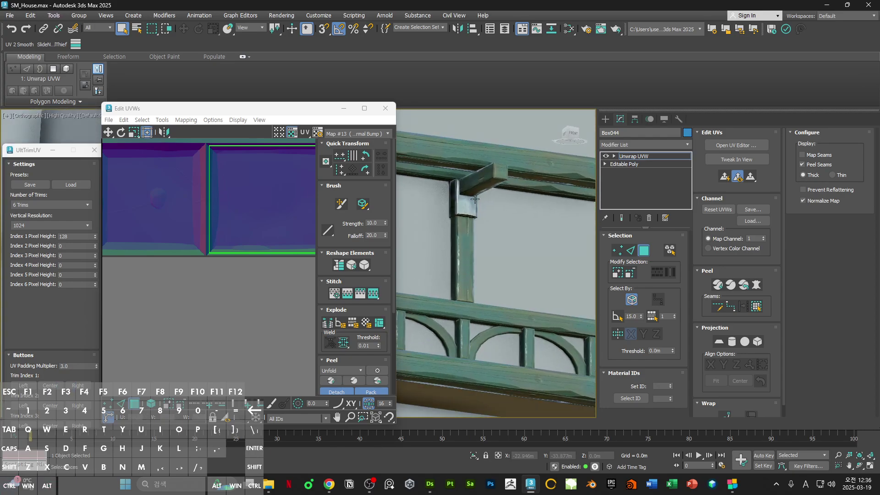
Step: Convert the unwrapped metal bracket back to an Editable Poly
right_click(474, 192)
mouse_move(513, 307)
left_click(587, 316)
scroll(484, 194, "up", 3)
middle_click_drag(484, 195, 478, 234)
middle_click_drag(442, 259, 407, 209, "alt")
scroll(434, 248, "down", 5)
scroll(408, 223, "down", 1)
scroll(417, 222, "up", 4)
Step: Select all vertices of the cross timber in the front view and scale its width and height to 89 percent
left_click(425, 222)
key("1")
key("1")
left_click(408, 190)
scroll(423, 164, "up", 4)
left_click(423, 161)
scroll(423, 170, "down", 2)
key("f")
key("z")
scroll(418, 220, "down", 10)
key("1")
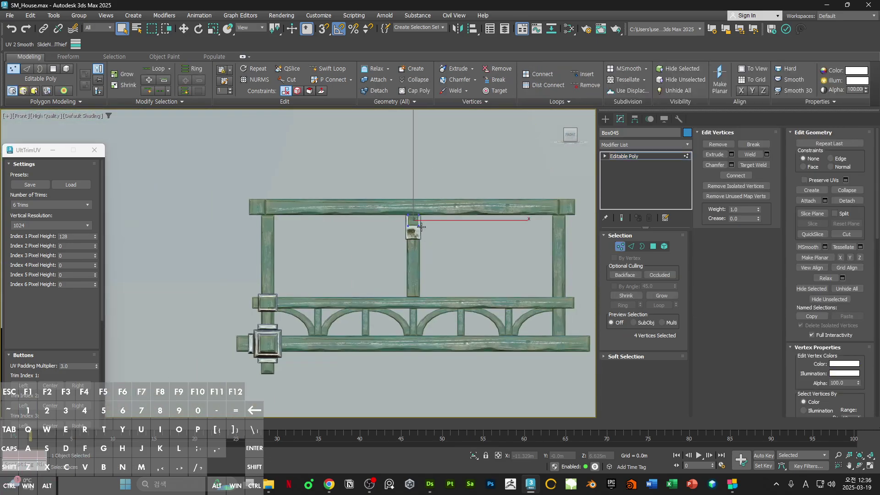
scroll(421, 226, "up", 10)
key("r")
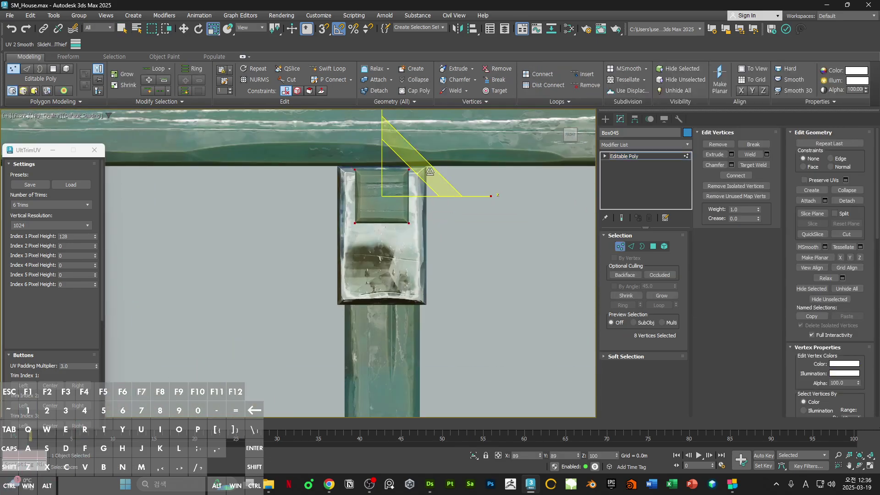
scroll(451, 209, "down", 5)
key("1")
key("w")
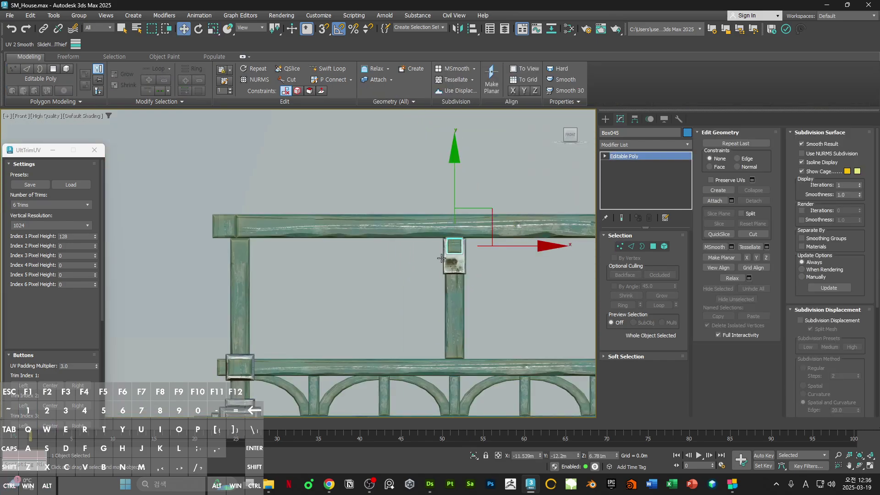
Step: Snap the whole cross timber element vertically so its top sits flush against the top beam's underside
scroll(447, 248, "up", 2)
key("5")
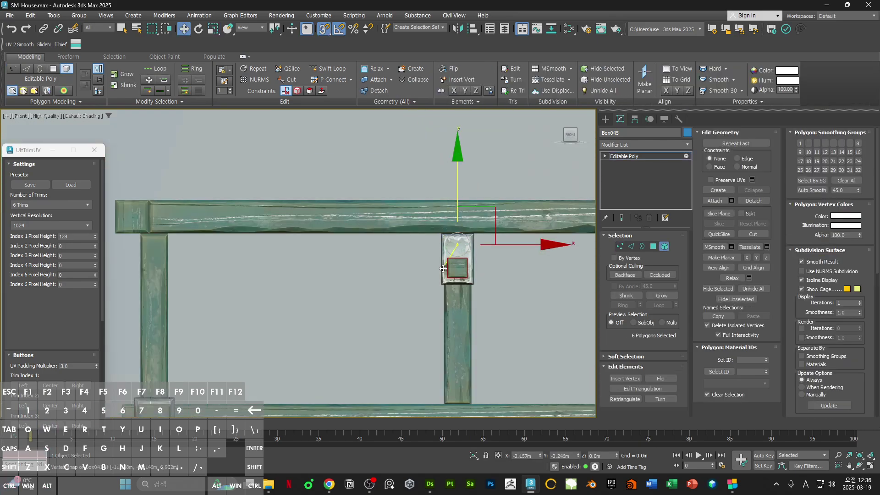
middle_click_drag(450, 264, 468, 261, "alt")
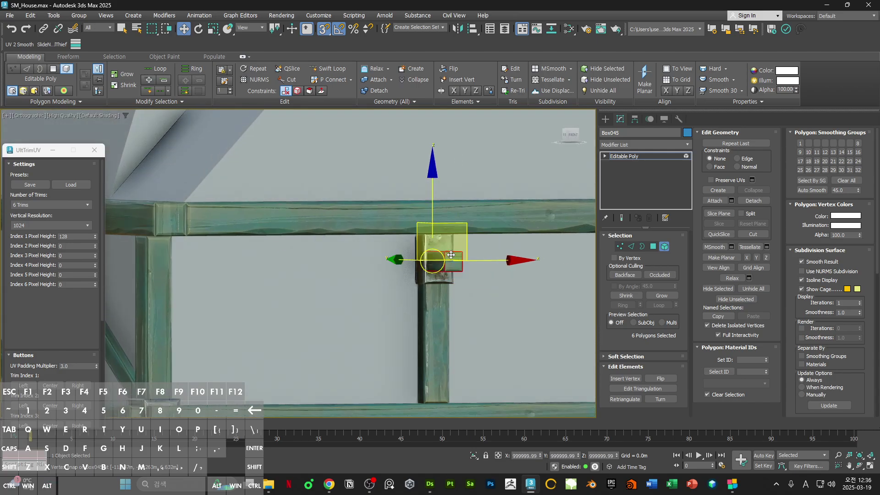
left_click_drag(457, 269, 191, 236)
scroll(415, 236, "down", 2)
middle_click_drag(390, 250, 449, 273, "alt")
key("1")
scroll(449, 284, "up", 5)
key("1")
Step: Select all polygons of the metal bracket and scale its width across the post to 88 percent
left_click(420, 285)
left_click(432, 222)
key("4")
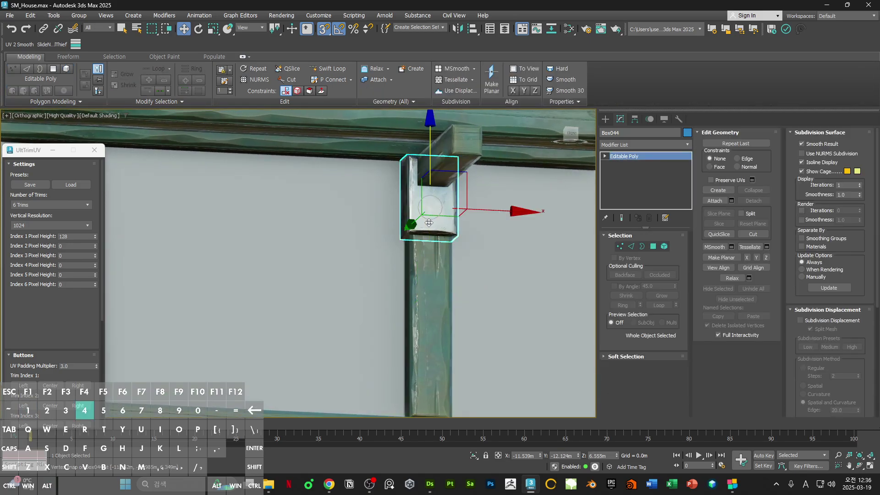
key("ctrl+a")
key("r")
left_click_drag(351, 194, 348, 194)
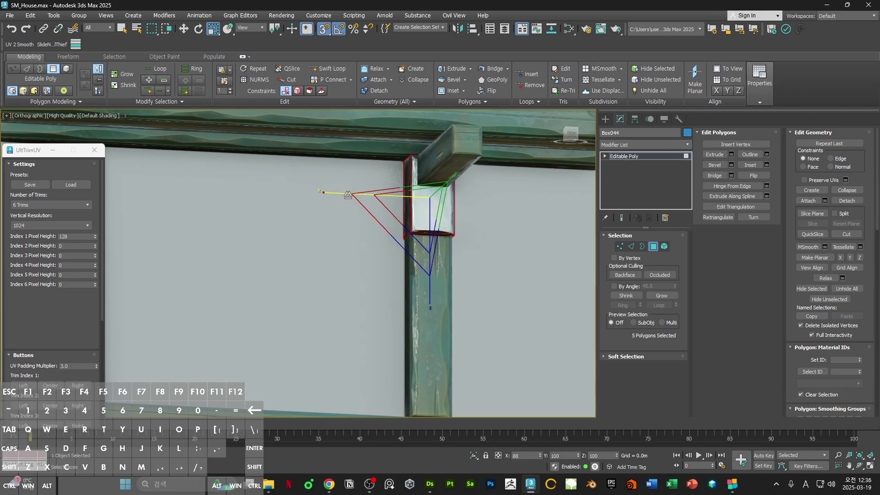
Step: Select all polygons of the middle post and scale it narrower to suit the slimmer bracket
middle_click_drag(430, 257, 435, 243)
key("4")
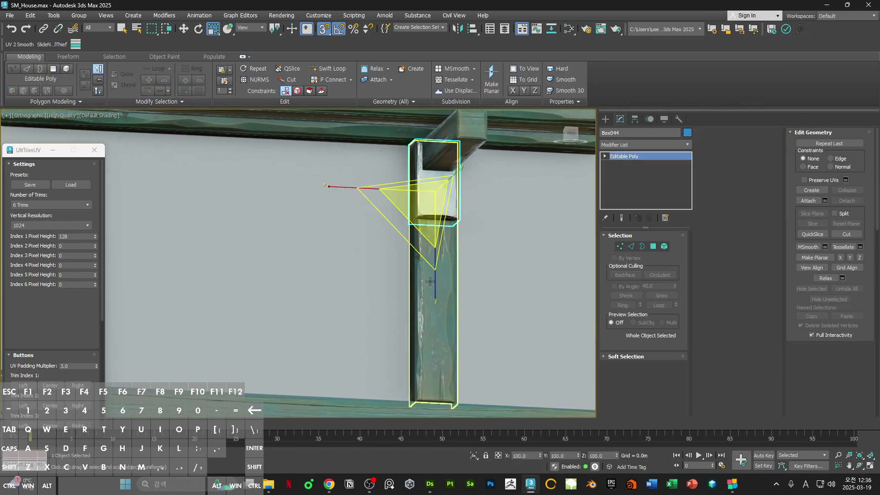
left_click(430, 280)
key("4")
key("ctrl+a")
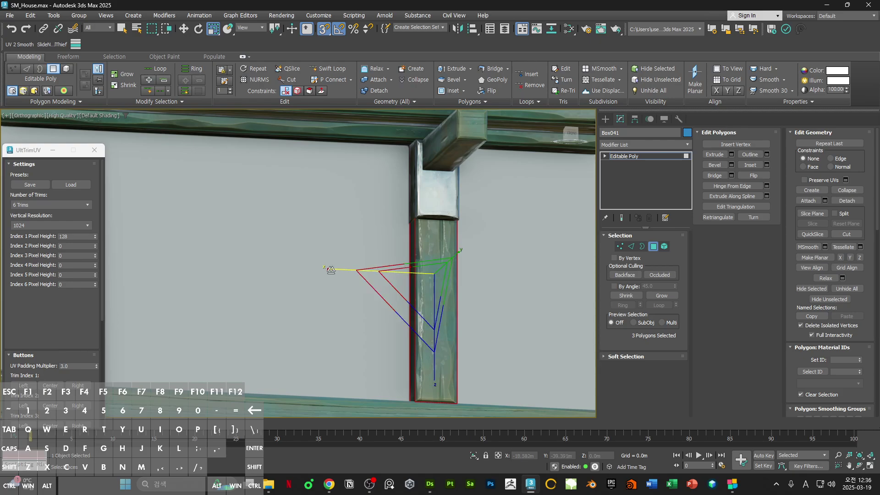
left_click_drag(333, 270, 339, 272)
scroll(402, 251, "down", 4)
middle_click_drag(403, 251, 461, 248, "alt")
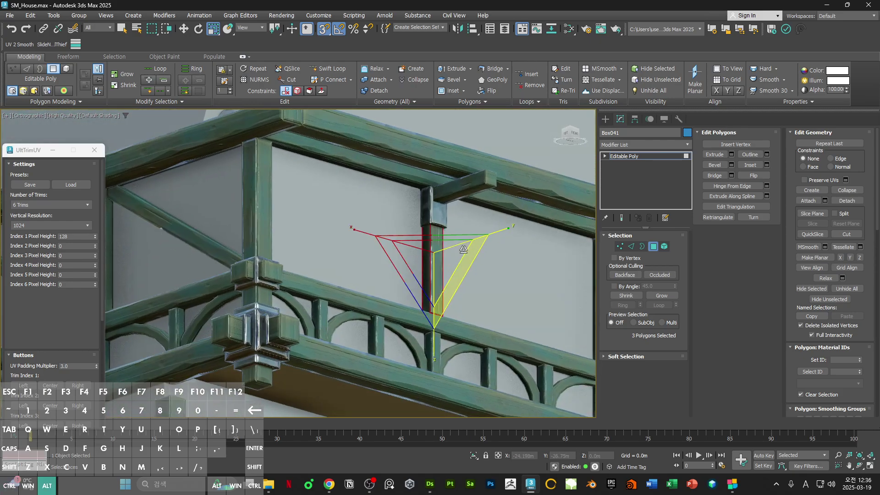
Step: Raise the metal bracket's four top vertices about 0.013 m into the top beam with snapping off
middle_click_drag(428, 191, 425, 214)
scroll(426, 213, "up", 5)
key("4")
left_click(411, 258)
key("1")
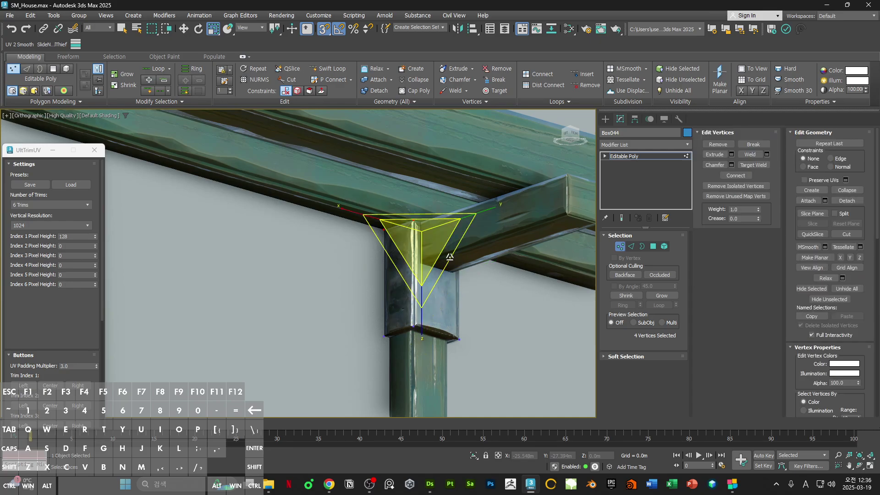
middle_click_drag(448, 257, 426, 191, "alt")
key("w")
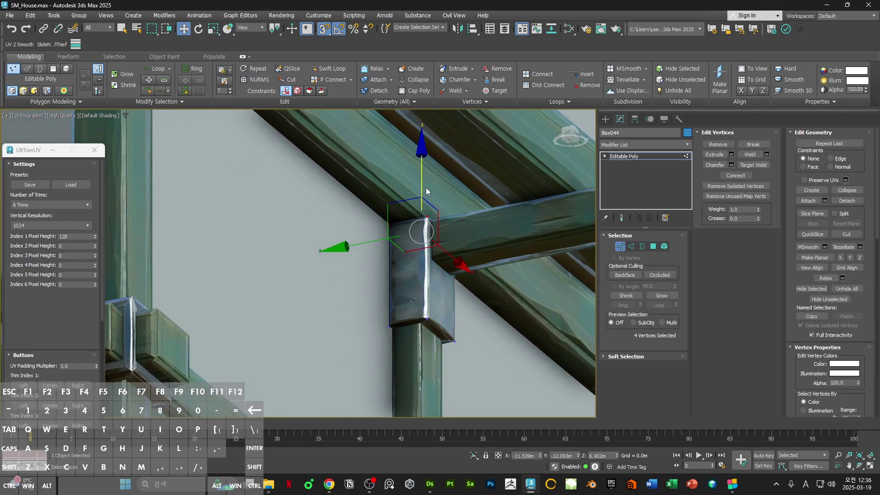
left_click_drag(423, 179, 421, 200)
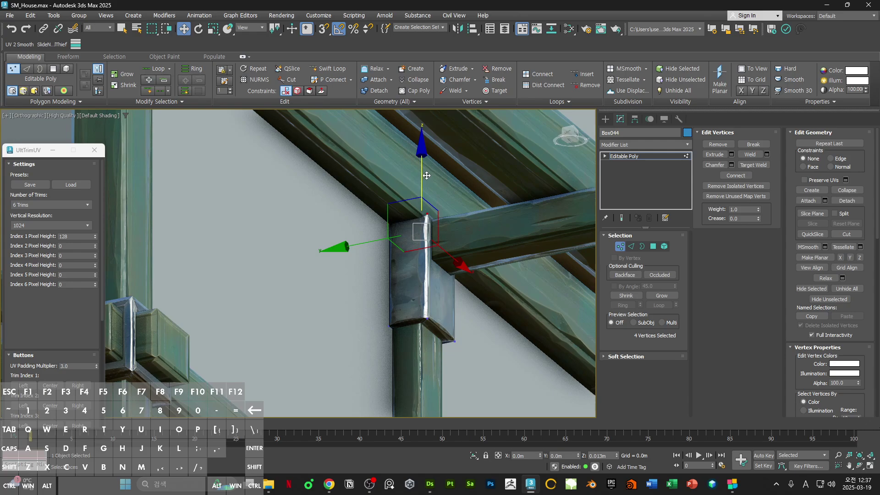
Step: Move the metal bracket's front polygon outward about 0.01 m from the post
key("4")
left_click(390, 286)
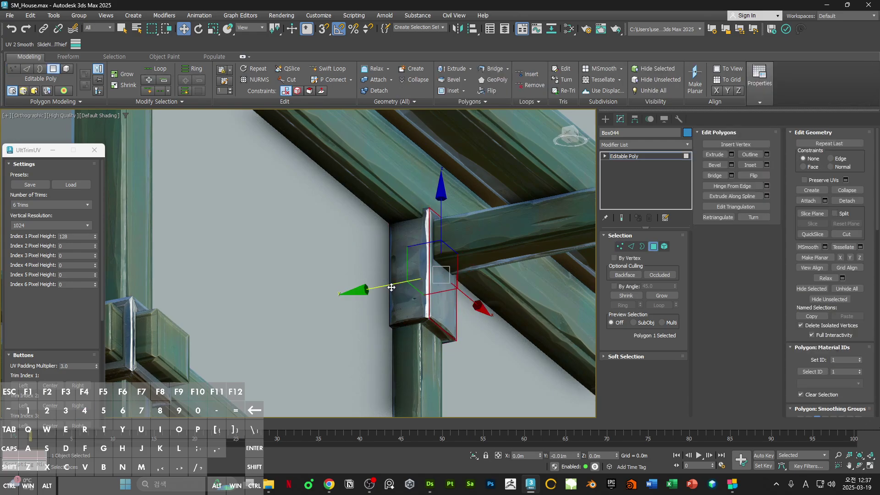
scroll(391, 287, "down", 5)
mouse_move(428, 281)
middle_mouse_down("alt")
mouse_move(429, 295)
mouse_move(436, 275)
middle_mouse_up("alt")
key("6")
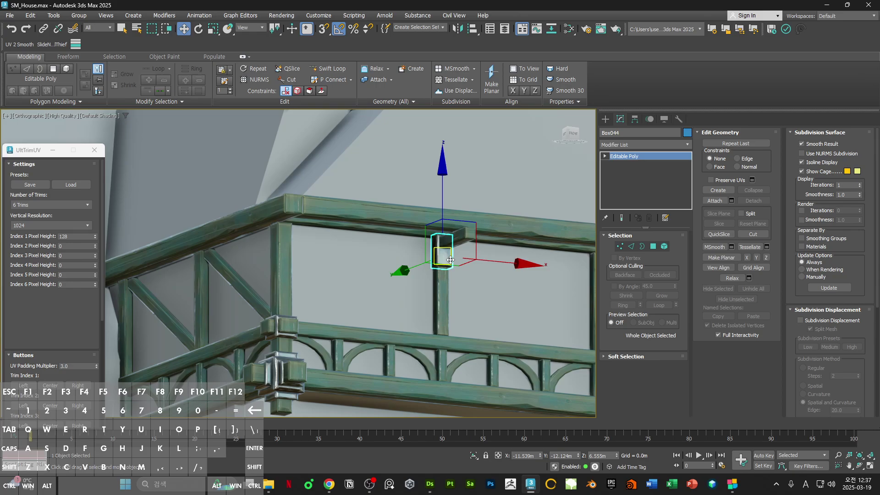
Step: Shorten the cross timber in the left view by pulling its outer end vertices back to just beyond the top beam's end
scroll(450, 259, "up", 3)
middle_click_drag(450, 260, 479, 301, "alt")
left_click(492, 241)
key("l")
scroll(431, 222, "down", 8)
scroll(479, 301, "up", 3)
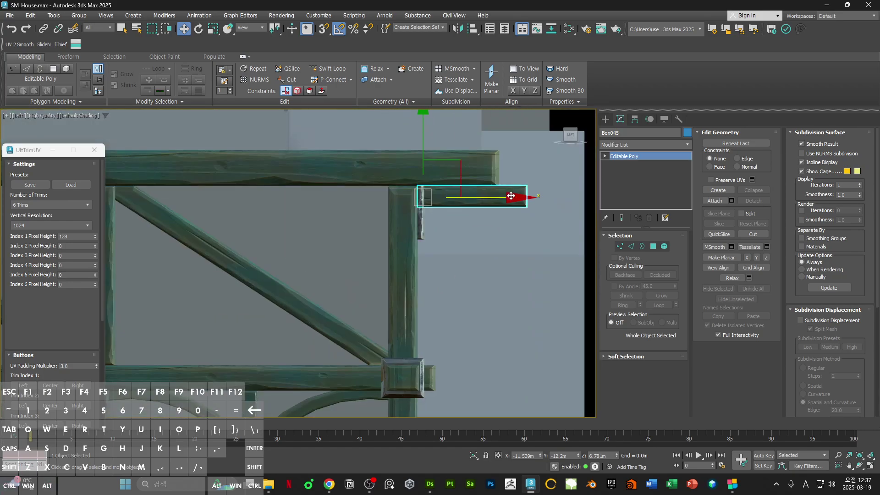
key("1")
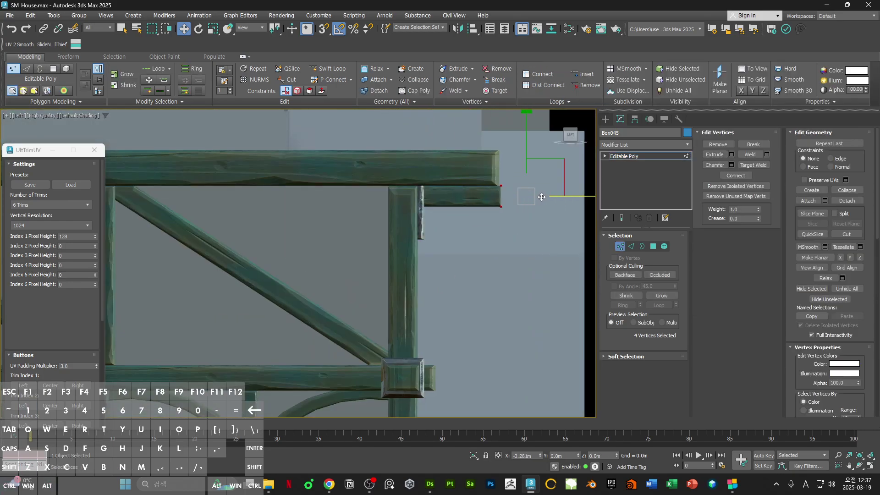
key("1")
scroll(417, 191, "up", 2)
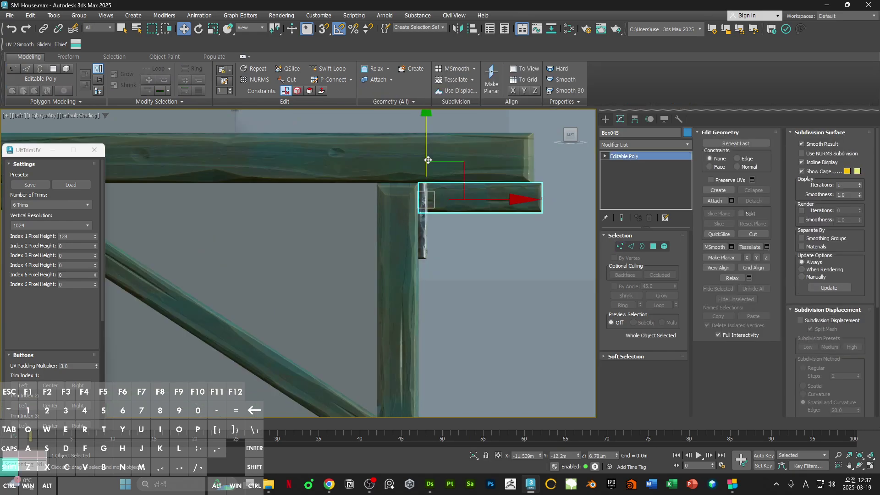
Step: Copy the cross timber straight down and scale the copy's cross-section to 85 percent, keeping its length
left_click_drag(428, 159, 429, 215, "shift")
key("Return")
key("1")
key("ctrl+a")
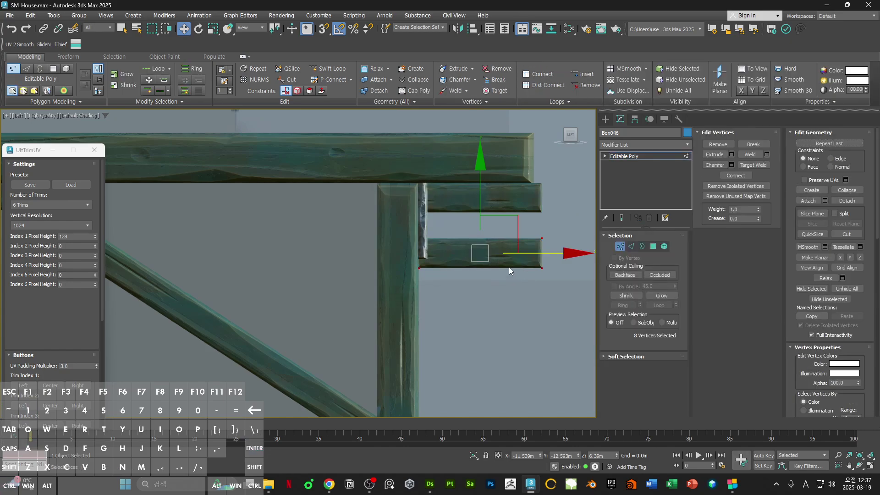
scroll(508, 267, "up", 2)
key("r")
middle_click_drag(505, 257, 415, 273, "alt")
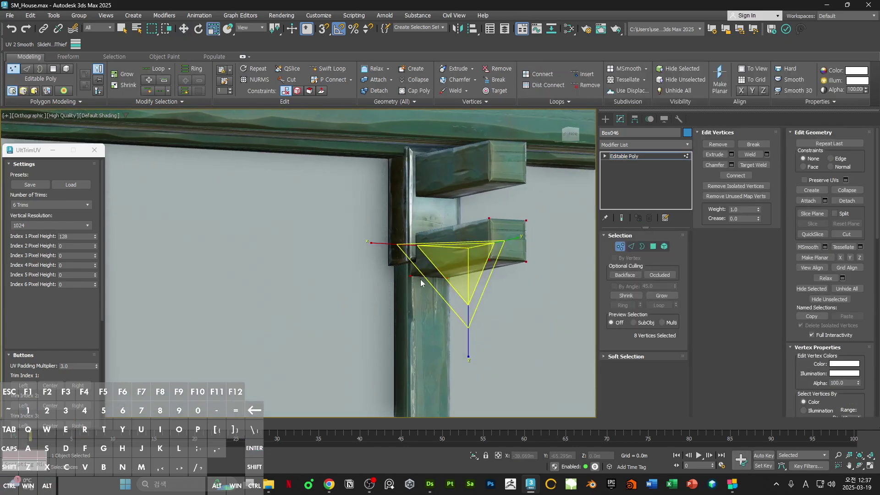
left_click_drag(425, 277, 432, 272)
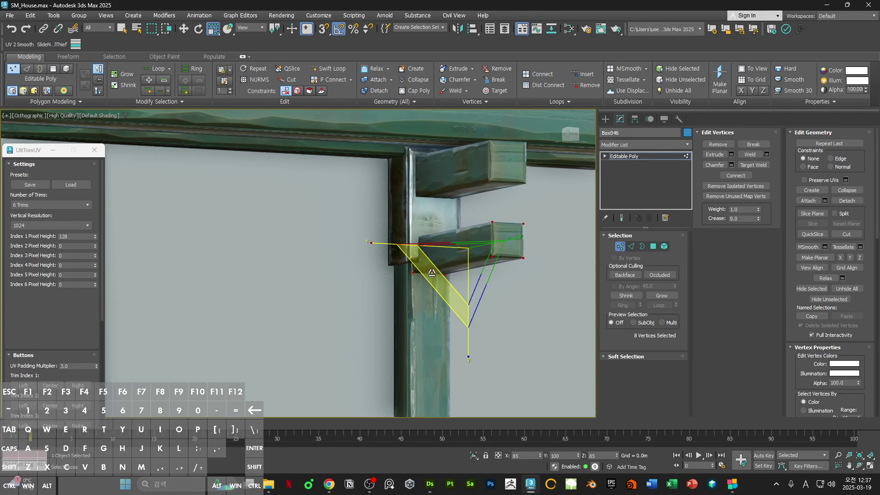
Step: Slope the copied timber in the left wireframe view by lowering its post-side vertices to the bracket's bottom and raising its outer vertices about 0.369 m
key("l")
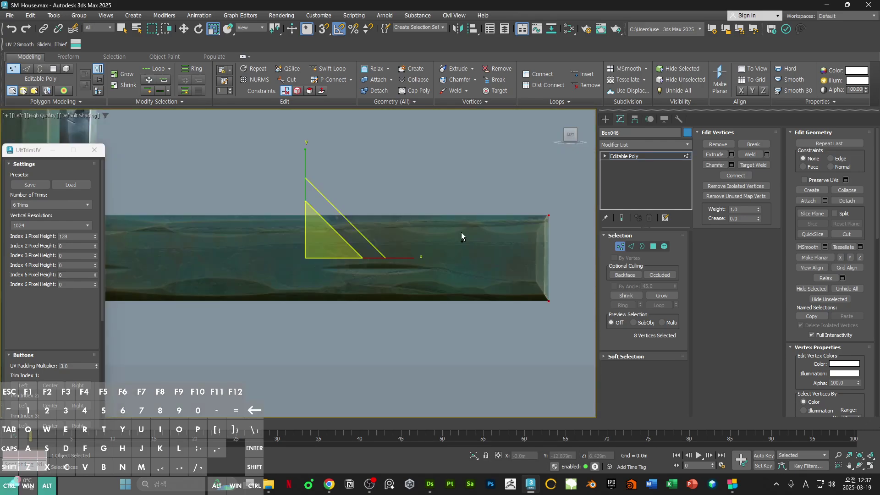
key("F3")
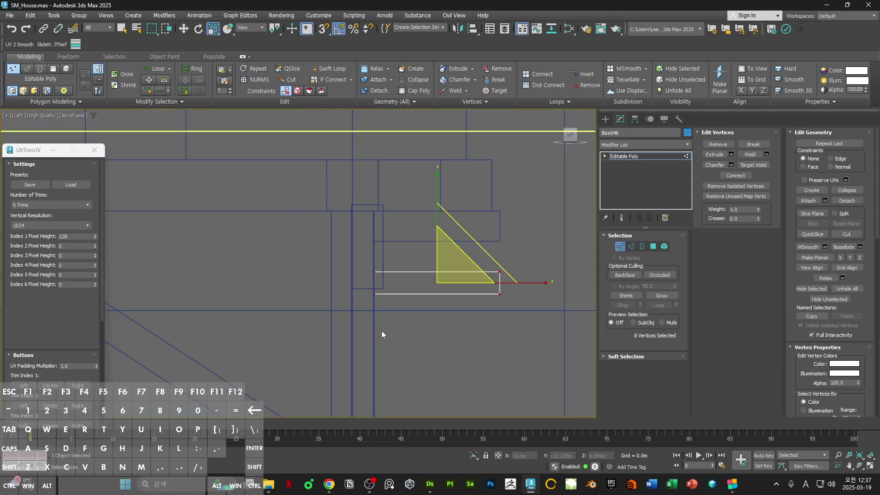
left_click_drag(356, 308, 400, 237)
key("w")
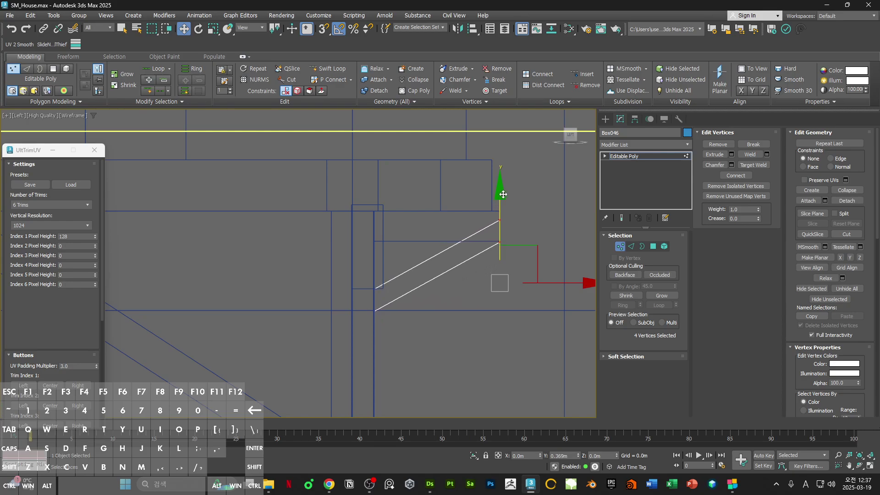
Step: Slide the sloped brace's upper outer vertices along their edges and snap them to the cross timber's underside using the Edge constraint
left_click_drag(506, 256, 494, 238)
scroll(494, 248, "up", 3)
key("s")
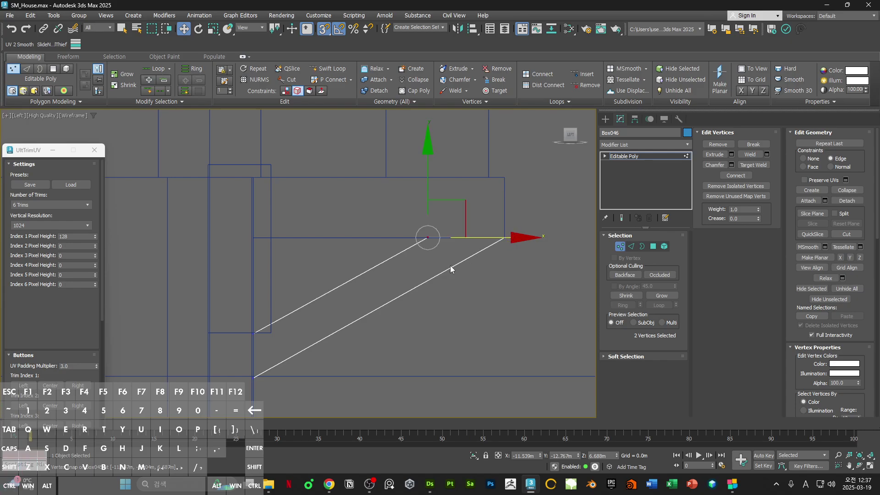
Step: Select the hidden end polygons at both ends of the sloped brace and delete them
scroll(435, 243, "up", 5)
key("s")
mouse_move(472, 213)
middle_mouse_down("ctrl+alt")
mouse_move(485, 285)
mouse_move(479, 260)
mouse_move(472, 280)
mouse_move(485, 255)
middle_mouse_up("ctrl+alt")
key("F3")
key("4")
key("F3")
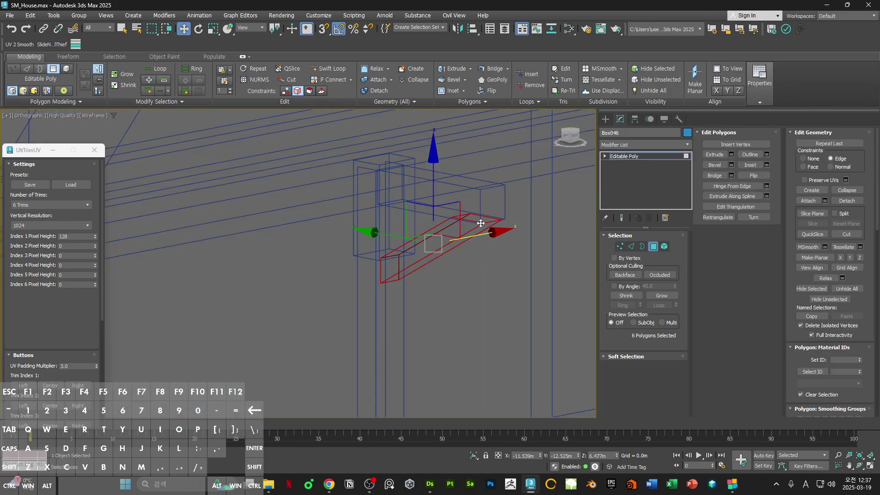
left_click(482, 218)
middle_click_drag(438, 270, 387, 296, "alt")
left_click(420, 269, "ctrl")
key("l")
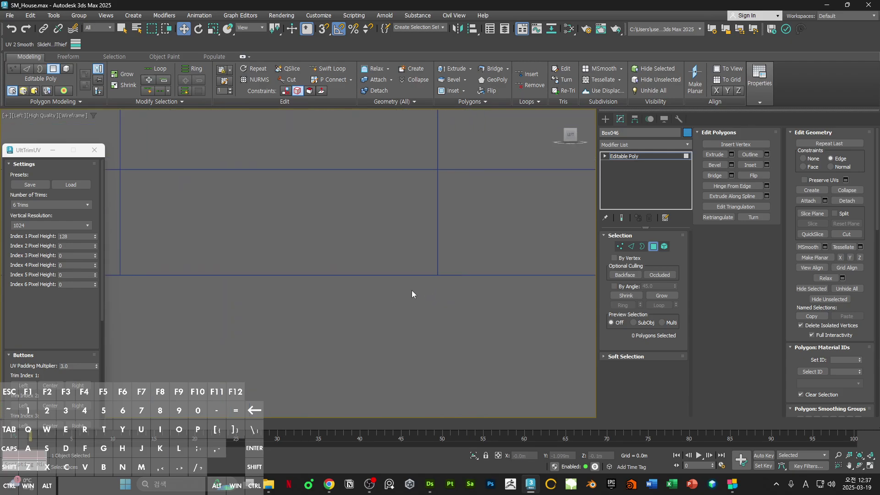
scroll(433, 292, "down", 5)
scroll(475, 279, "up", 10)
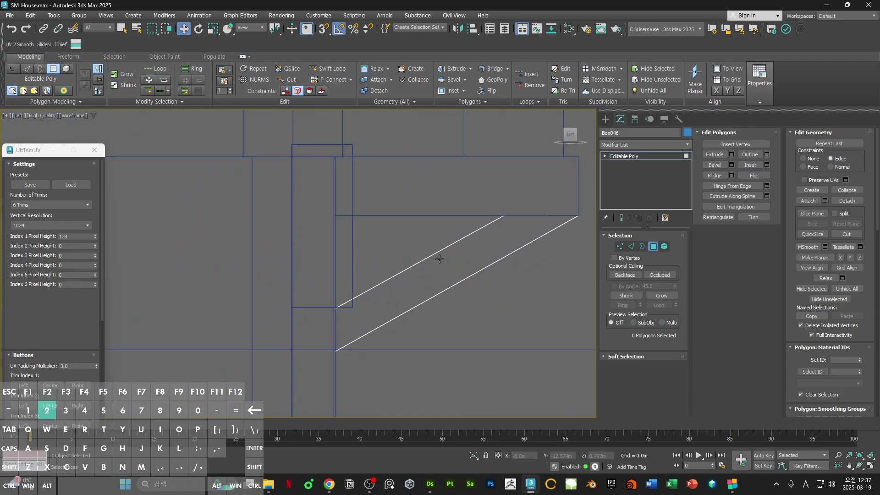
Step: Connect the brace's lengthwise edges with a middle loop and, with the constraint set to None, shift the loop up and inward to bend the brace
key("2")
mouse_move(402, 236)
left_mouse_down()
mouse_move(480, 321)
mouse_move(485, 280)
left_mouse_up()
key("F3")
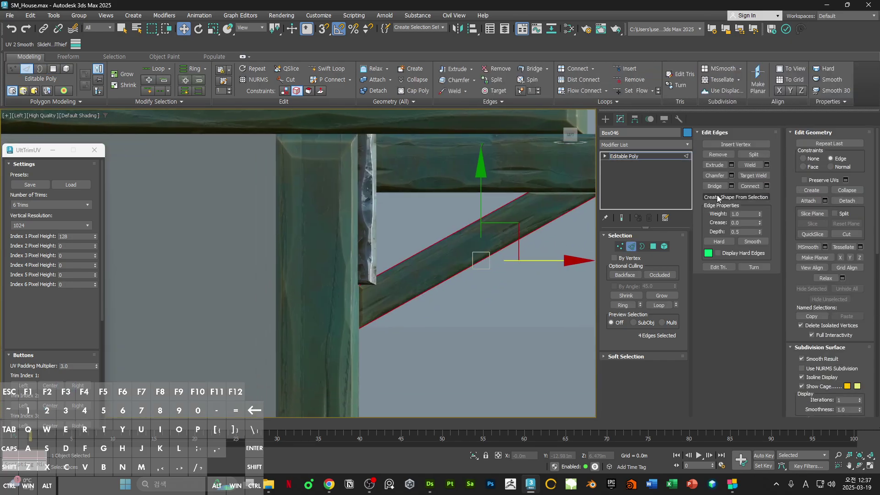
left_click(747, 187)
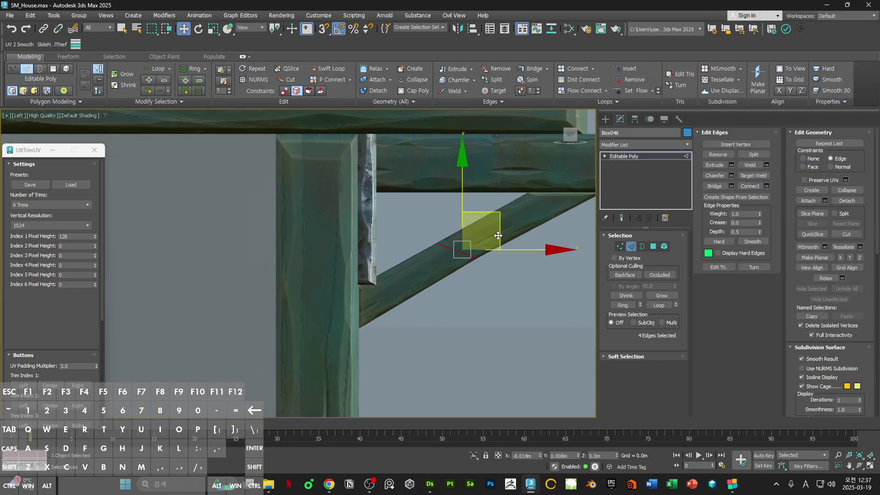
mouse_move(498, 236)
left_mouse_down()
mouse_move(479, 243)
mouse_move(490, 224)
left_mouse_up()
key("ctrl+z")
middle_click_drag(477, 220, 480, 248, "ctrl+alt")
Step: Lower the four vertices at the brace's post-side end slightly down the post
key("1")
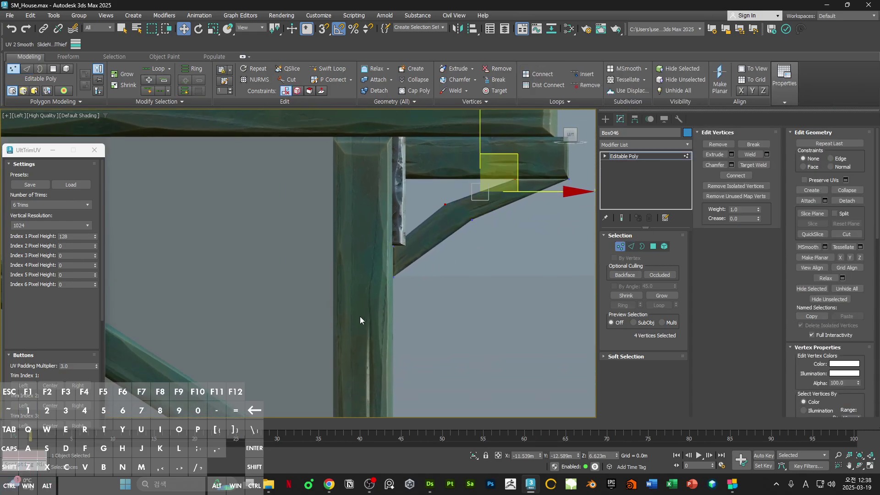
key("F3")
left_click_drag(360, 316, 412, 229)
key("F3")
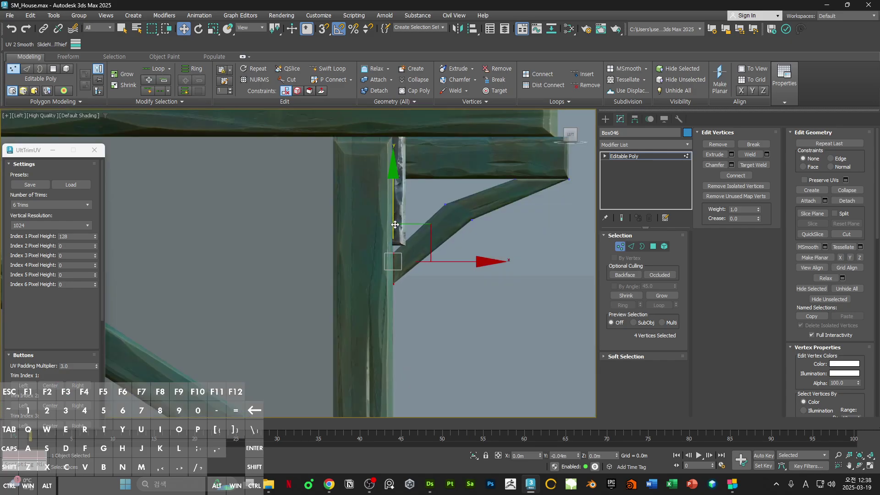
Step: Add a connecting edge loop in each half of the bent brace and offset both loops to form a smooth arc
left_click_drag(494, 237, 431, 286)
key("2")
left_click(747, 188)
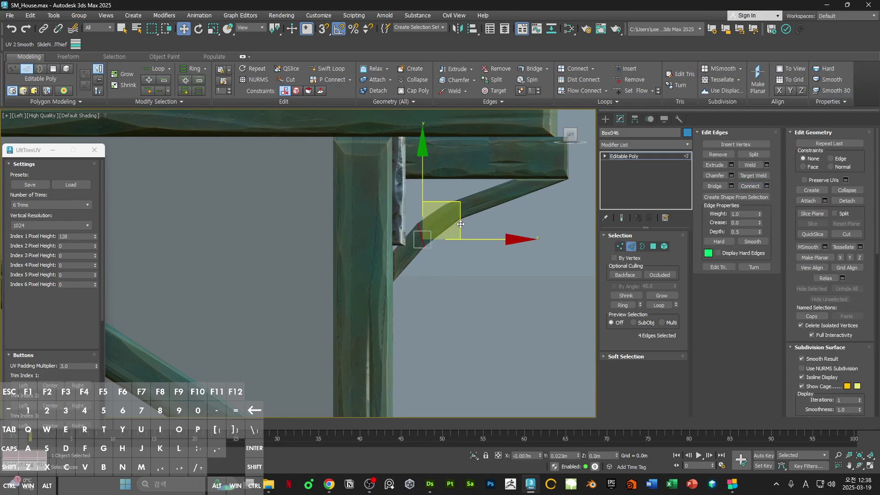
left_click_drag(494, 255, 488, 181)
left_click(748, 187)
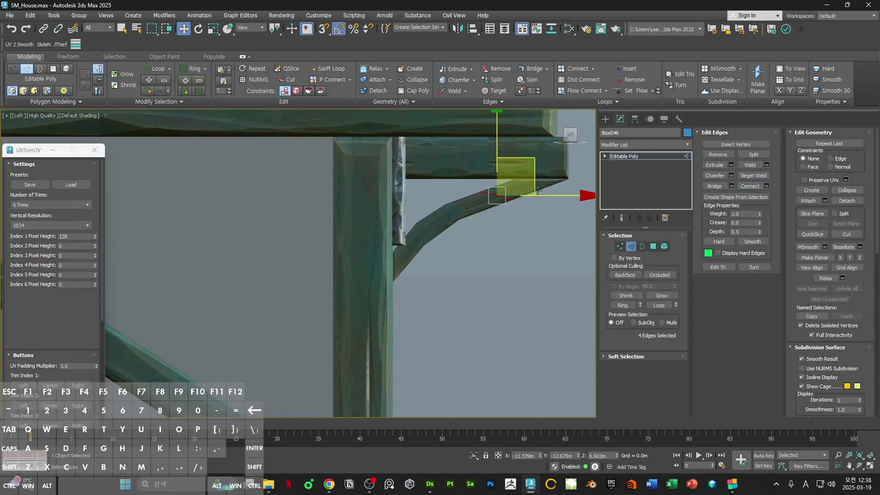
Step: Nudge the brace's upper end vertices along the cross timber's underside and adjust its lower mid-curve vertices to refine the arc
key("1")
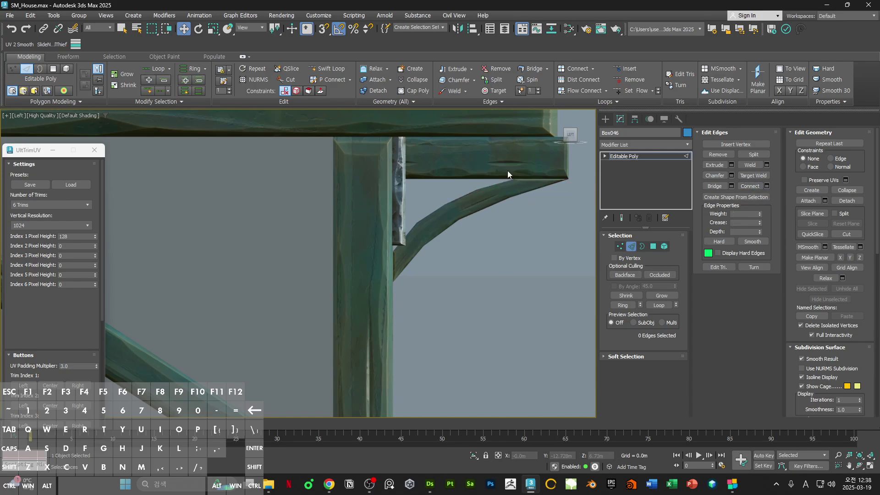
left_click_drag(507, 170, 538, 182)
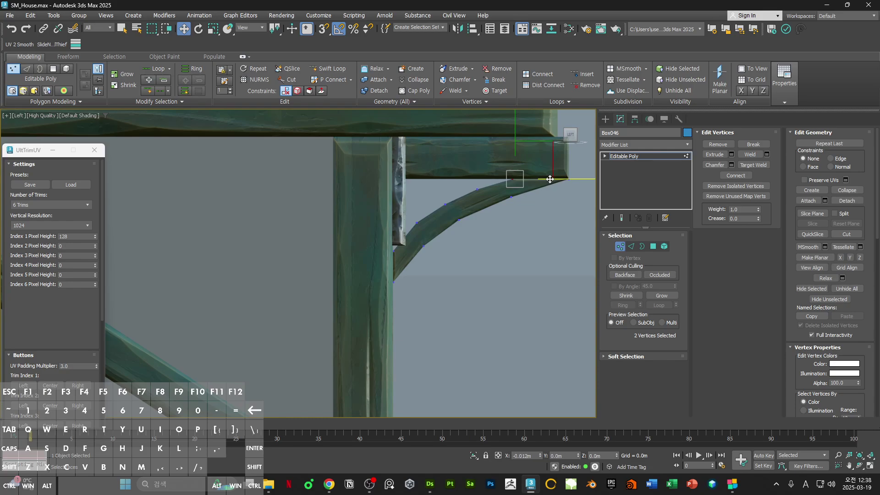
scroll(513, 204, "down", 2)
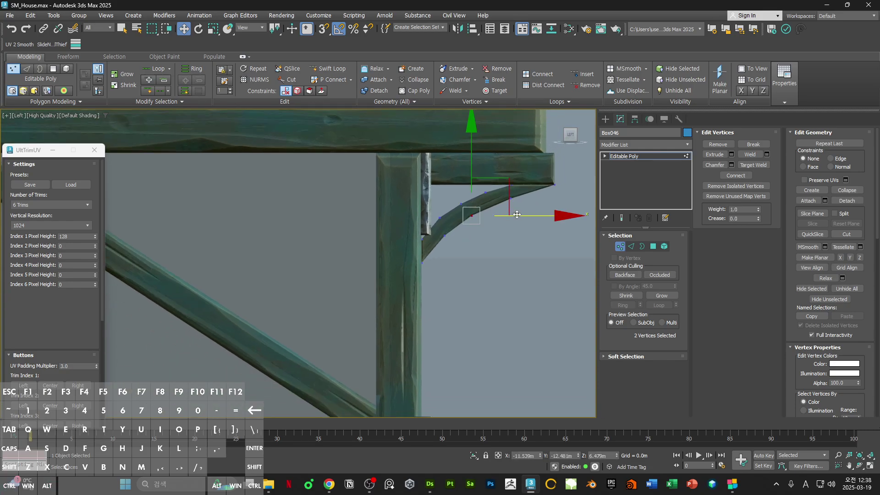
scroll(515, 214, "up", 1)
Step: Reset the curved brace's transform with Reset XForm and convert it to an Editable Poly
key("2")
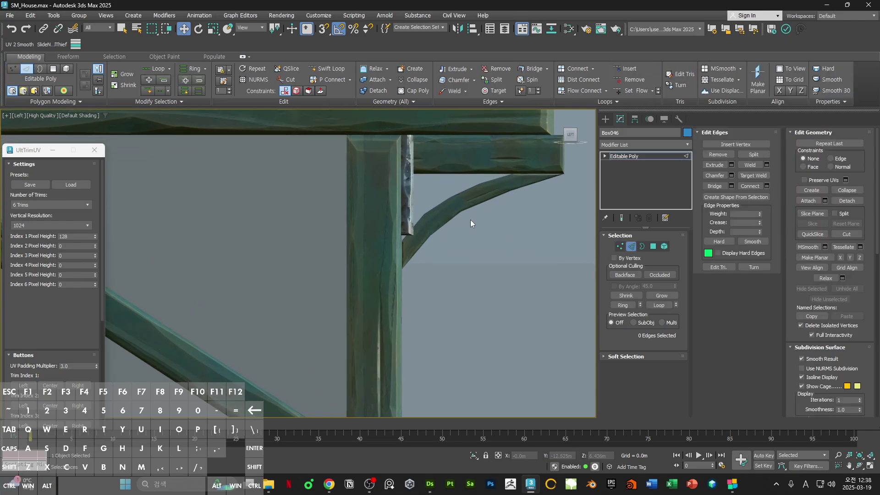
key("F3")
left_click(475, 206)
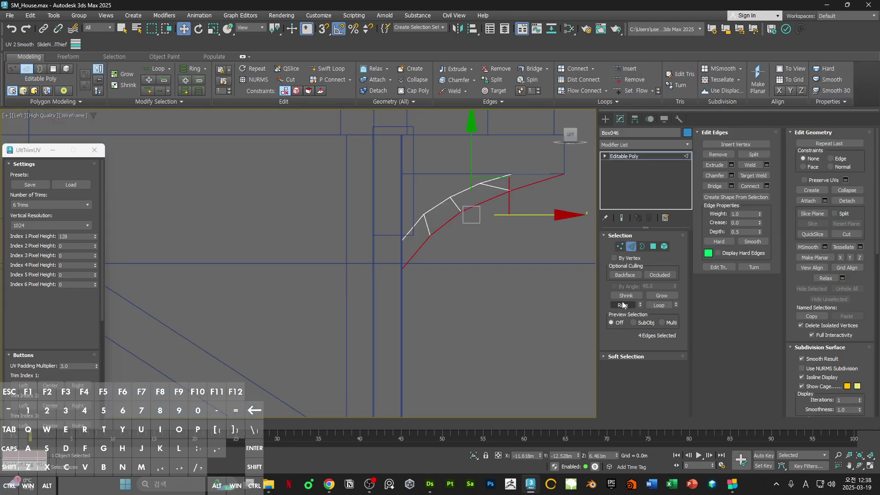
middle_click_drag(528, 270, 491, 274, "alt")
left_click(679, 120)
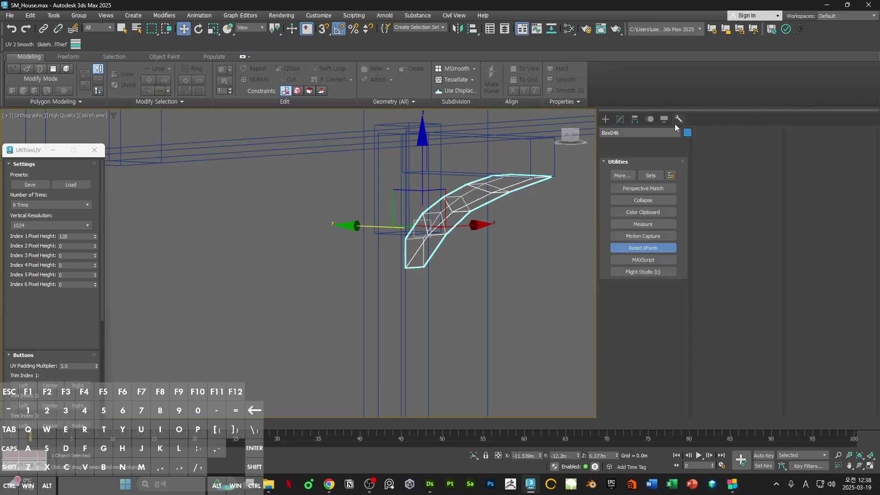
left_click(643, 288)
right_click(494, 201)
left_click(605, 314)
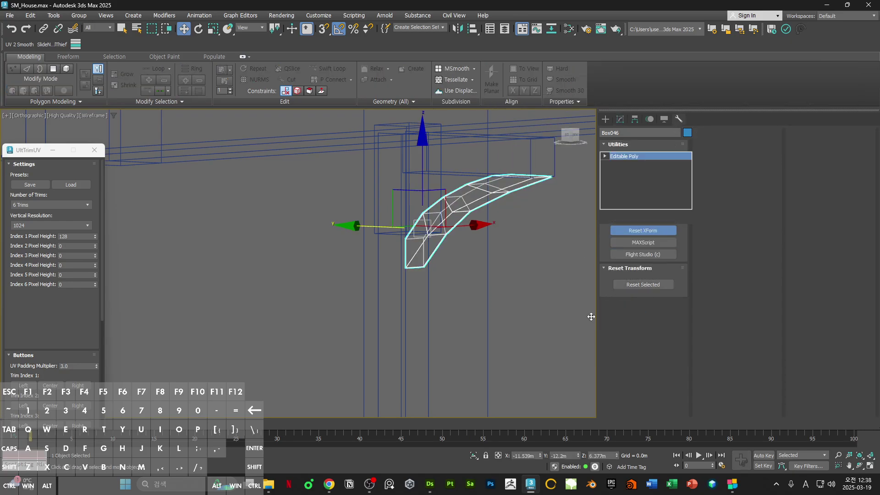
Step: Select the ring of all lengthwise edges on the curved brace and space their loops evenly with Loop Tools
middle_click_drag(452, 252, 438, 220, "alt")
double_click(435, 217)
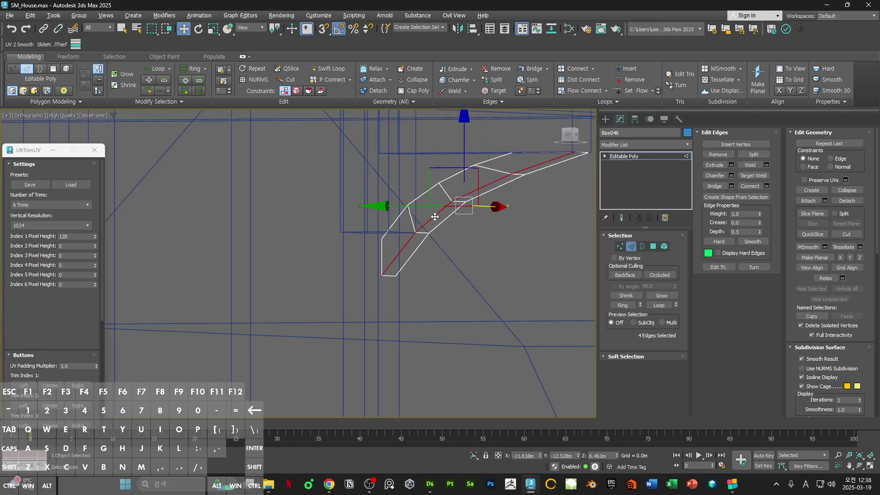
left_click(628, 306)
middle_click_drag(458, 266, 440, 272, "alt")
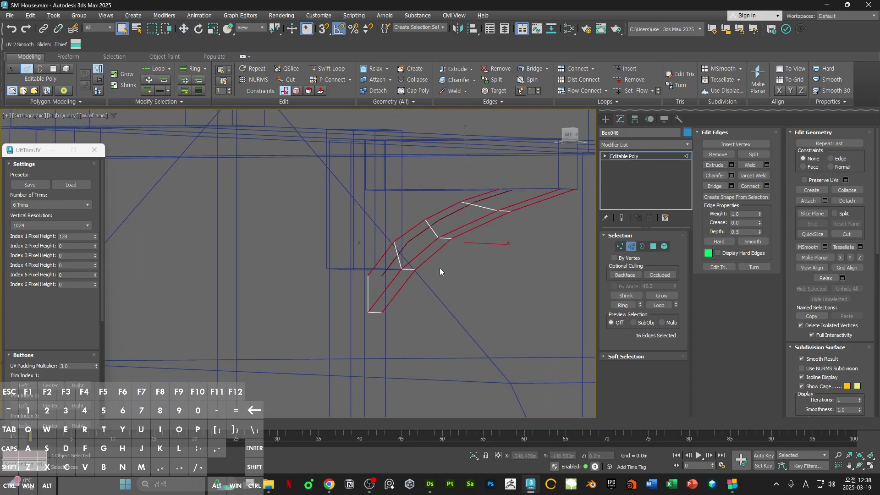
left_click(608, 101)
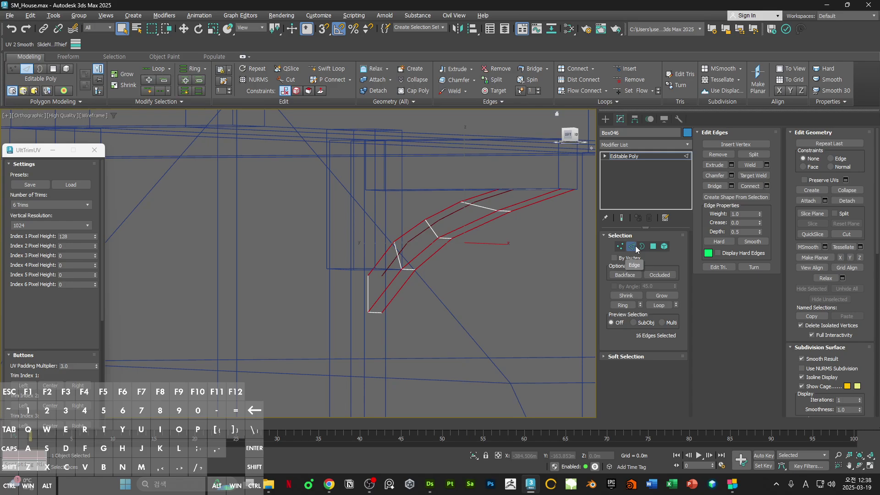
left_click(605, 102)
left_click(578, 152)
left_click_drag(100, 163, 242, 161)
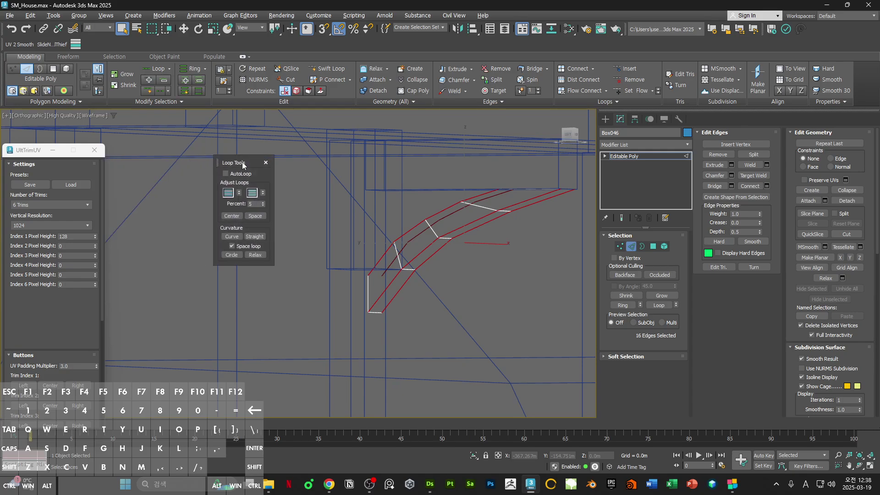
left_click(255, 215)
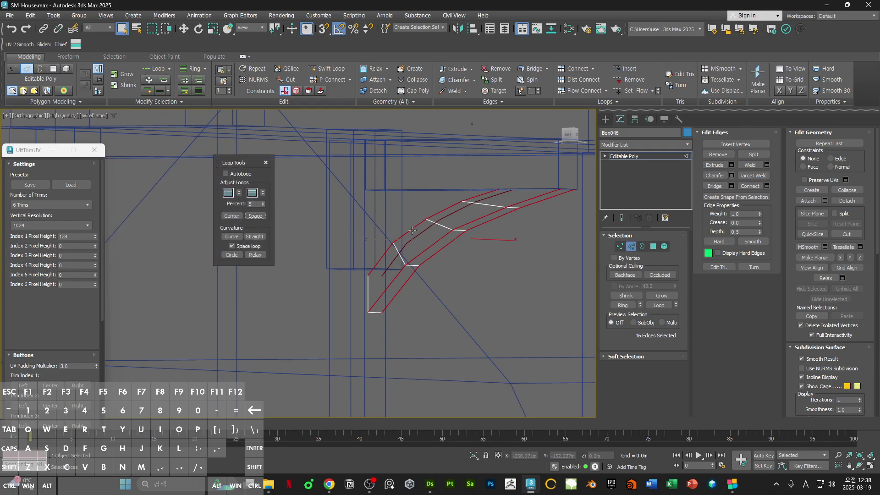
Step: Extend the metal bracket downward by lowering its four bottom vertices to just below the brace's foot
key("F3")
scroll(494, 221, "up", 5)
scroll(494, 216, "down", 3)
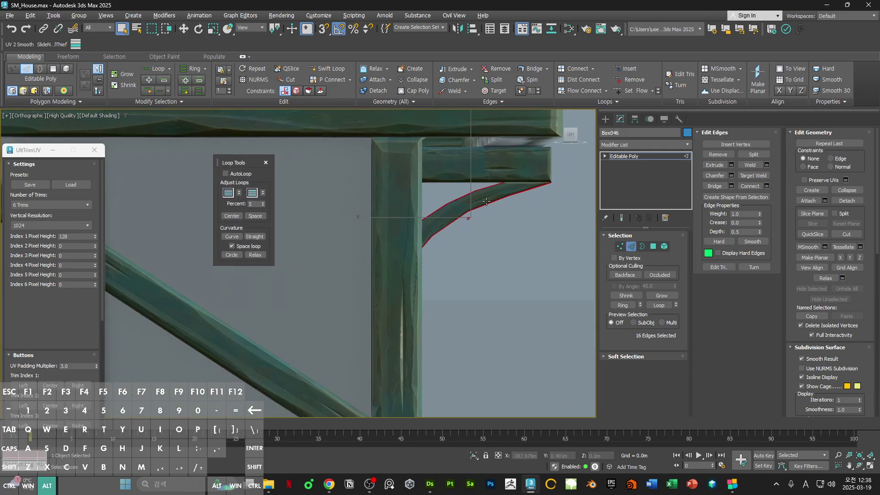
key("F4")
middle_click_drag(438, 247, 443, 224, "alt")
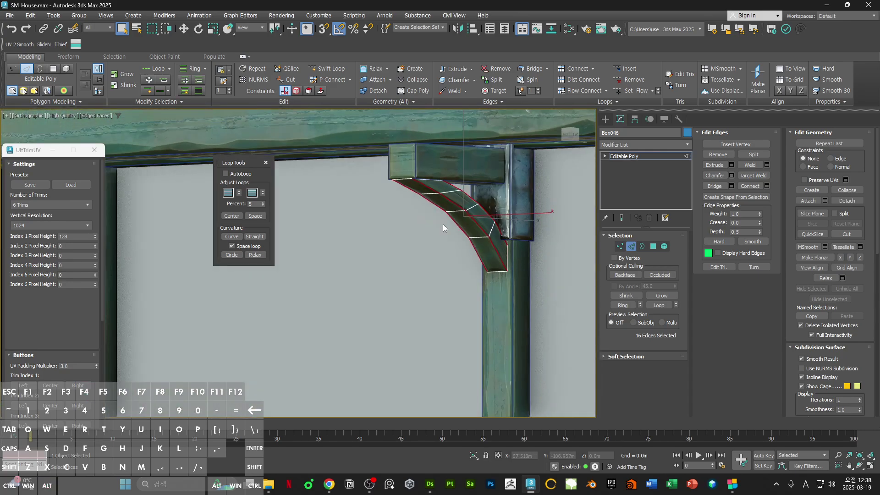
scroll(443, 224, "up", 3)
left_click(481, 205)
key("1")
key("w")
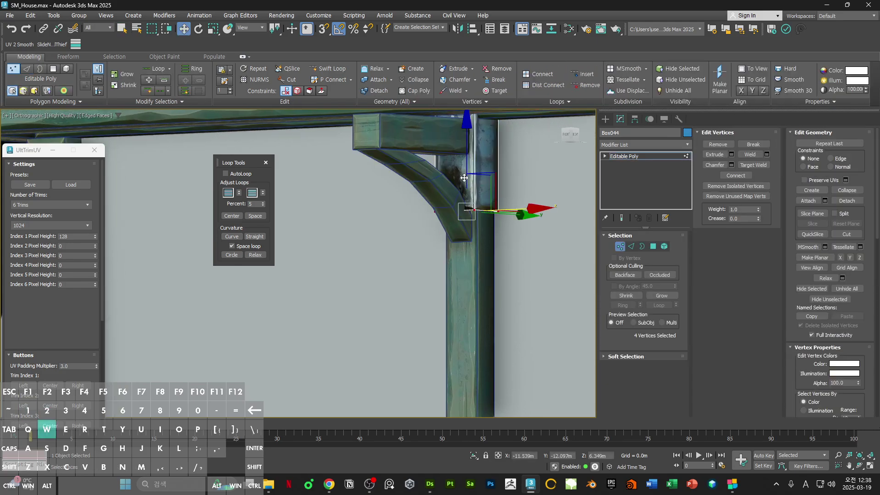
left_click_drag(465, 172, 475, 211)
Step: Adjust the metal bracket's depth by shifting its face slightly along the Y axis
middle_click_drag(475, 210, 459, 222, "alt")
key("4")
left_click_drag(523, 214, 527, 217)
middle_click_drag(502, 176, 483, 260)
key("1")
key("F3")
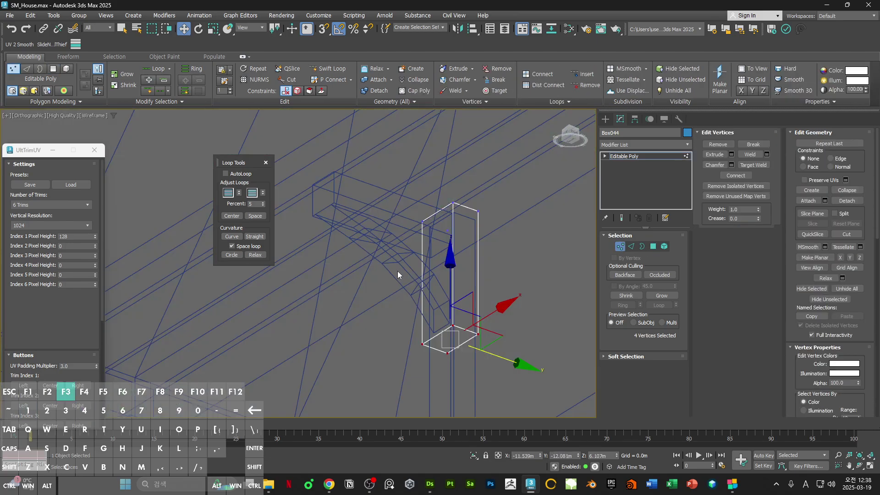
left_click_drag(398, 271, 507, 192)
key("F3")
mouse_move(466, 212)
middle_mouse_down("alt")
mouse_move(458, 222)
mouse_move(486, 243)
mouse_move(506, 231)
middle_mouse_up("alt")
Step: Examine the curved brace and extended bracket in context with the whole railing
scroll(426, 209, "down", 3)
key("1")
key("F4")
left_click(448, 301)
middle_click_drag(449, 296, 472, 294, "alt")
middle_click_drag(472, 293, 482, 211, "alt")
scroll(483, 211, "down", 5)
key("ctrl+d")
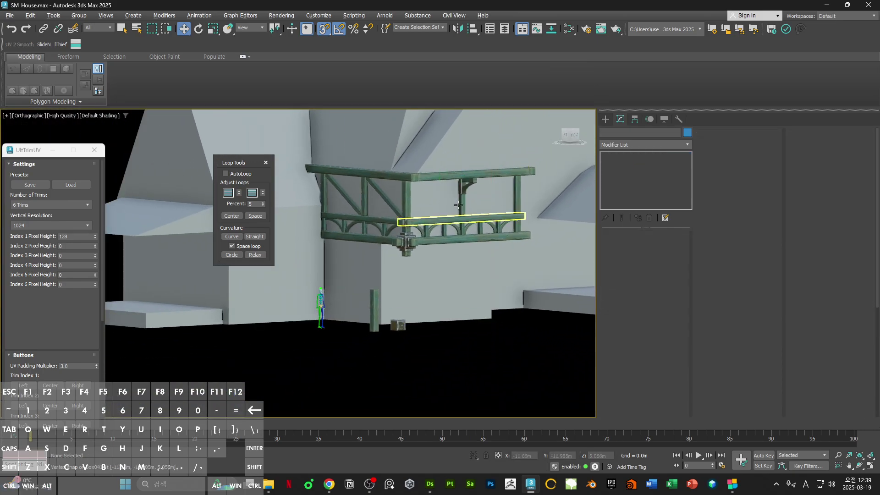
Step: Attach the cross timber and the curved brace to the metal bracket to make one object
scroll(470, 167, "up", 6)
left_click(453, 184)
middle_click_drag(453, 184, 472, 208, "alt")
key("4")
key("F3")
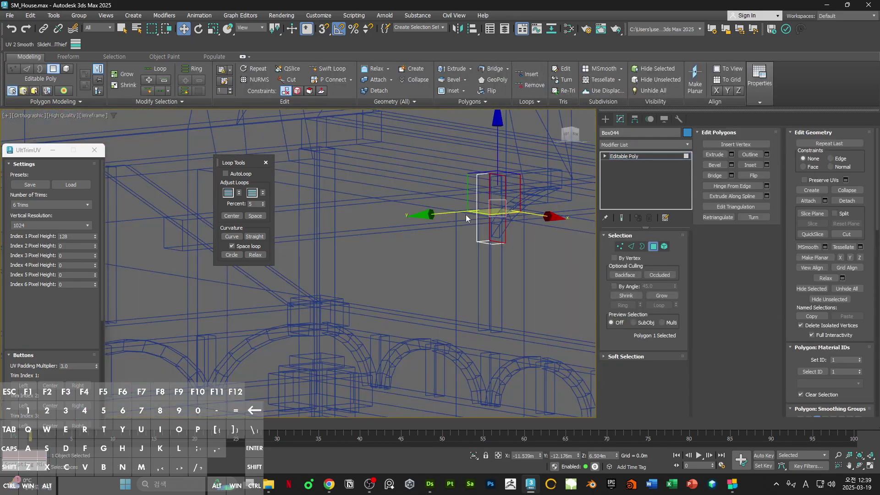
key("F3")
key("4")
middle_click_drag(442, 246, 508, 175, "alt")
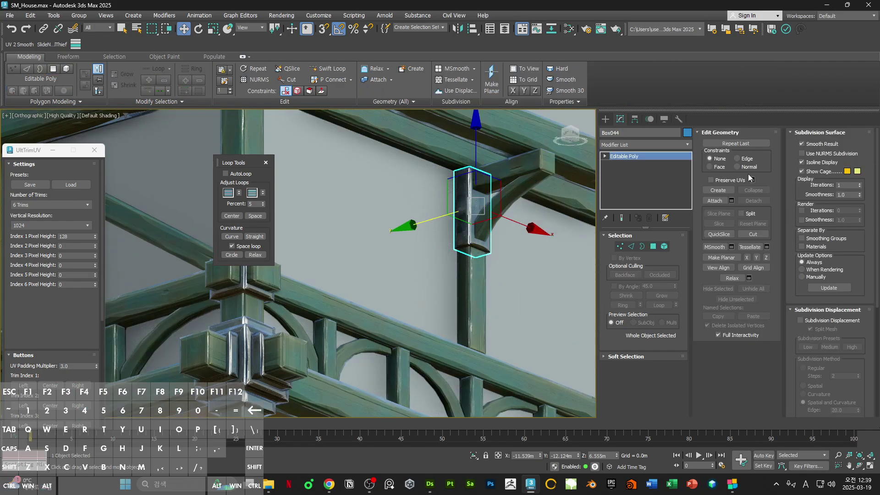
left_click(709, 203)
left_click(523, 198)
key("Return")
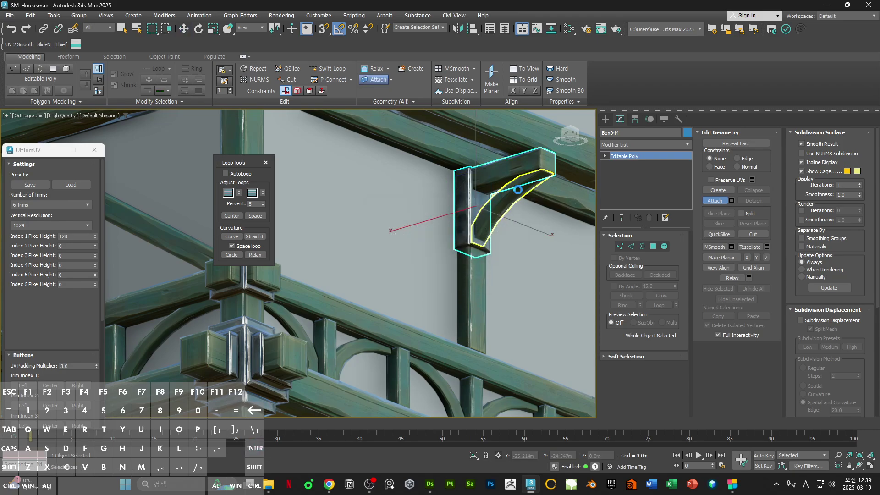
key("w")
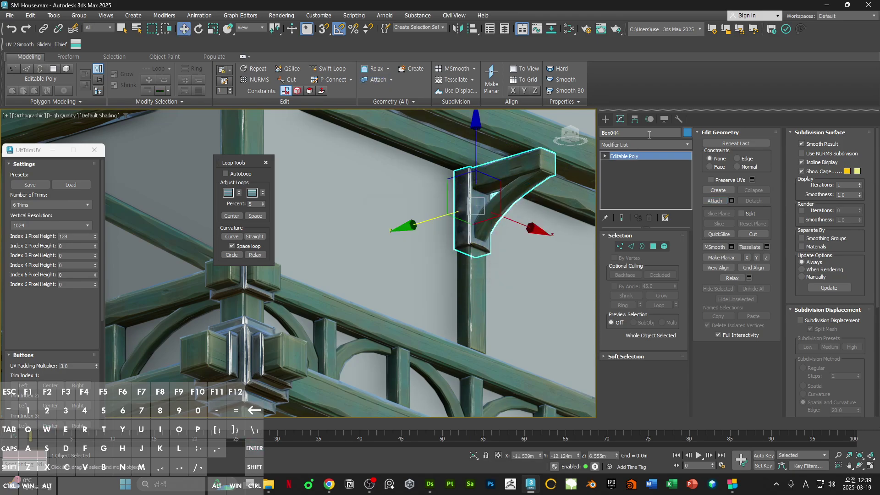
Step: Apply Reset XForm to the combined bracket assembly and collapse it to an Editable Poly
left_click(679, 119)
left_click(641, 284)
right_click(588, 181)
mouse_move(532, 297)
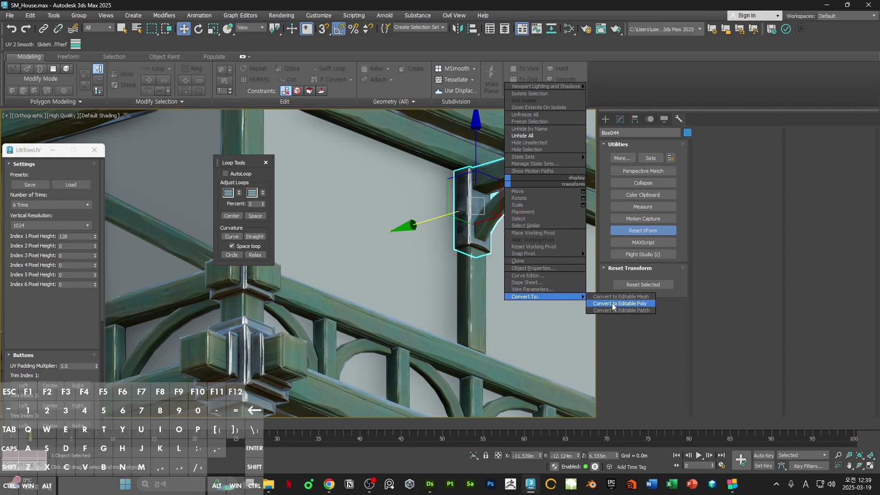
left_click(614, 306)
Step: Copy the bracket assembly along the railing to the corner post and align its X position to the post, pivot to pivot
scroll(518, 211, "down", 4)
middle_click_drag(459, 220, 552, 226)
left_click_drag(575, 219, 457, 181, "shift")
key("Return")
key("alt+a")
left_click(405, 198)
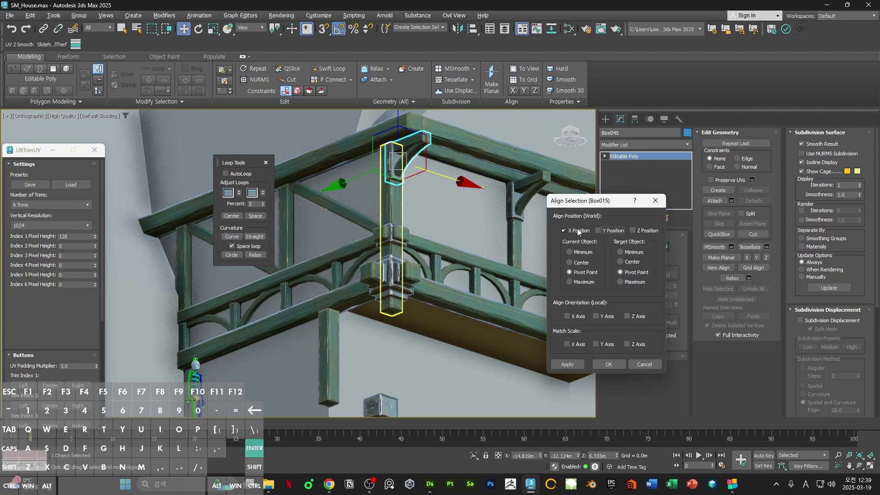
left_click(608, 365)
scroll(461, 190, "up", 5)
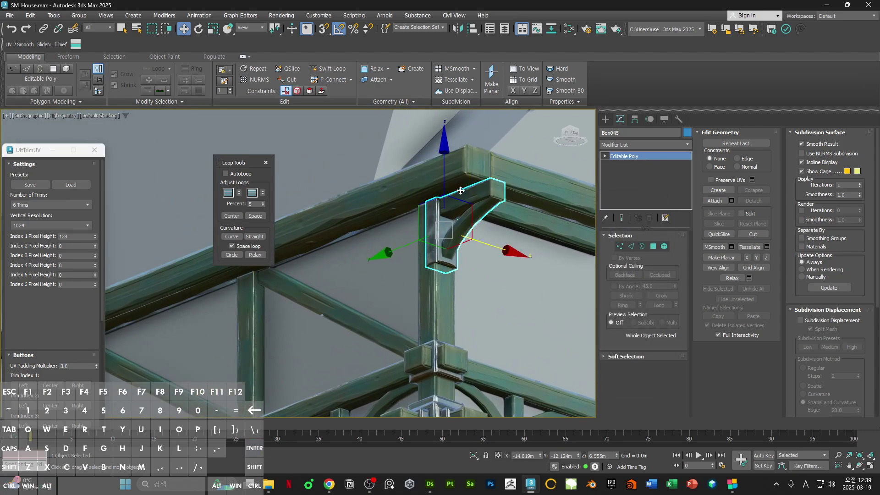
Step: Detach the corner bracket's horizontal arm and curved brace from its mounting block as a separate object
middle_click_drag(461, 191, 458, 164, "alt")
key("5")
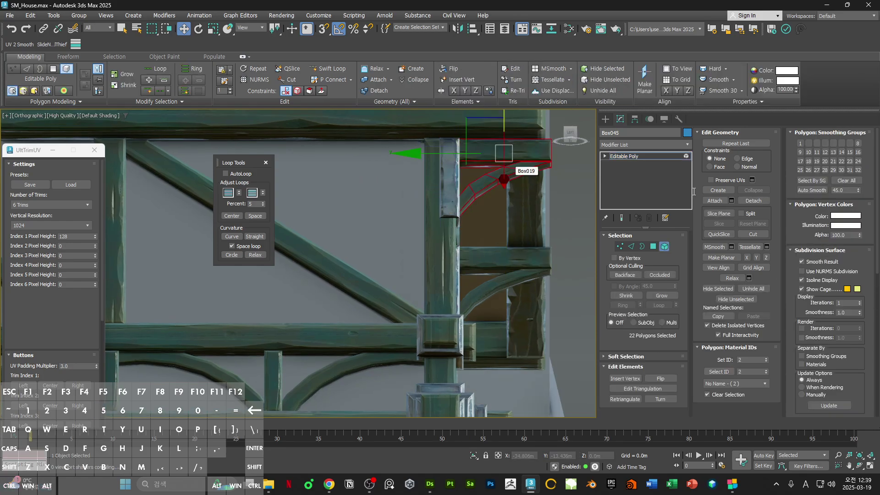
left_click(518, 171)
left_click(753, 200)
left_click(469, 245)
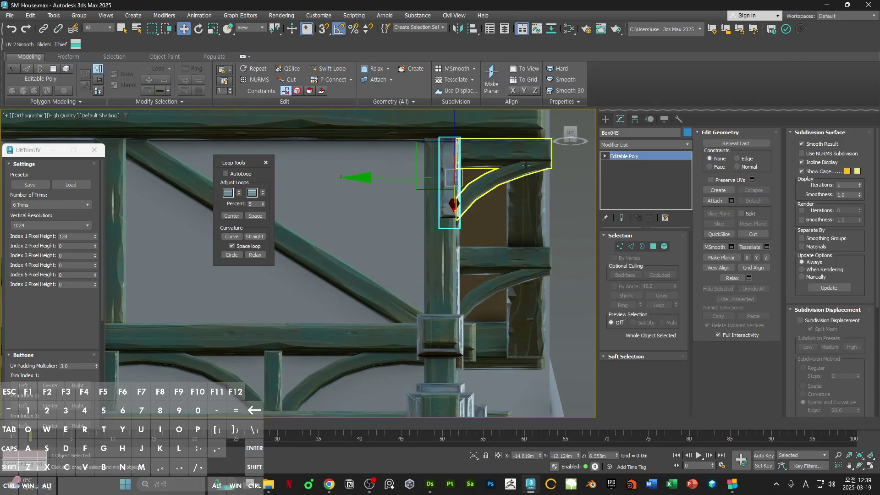
Step: Align the detached bracket's pivot to the corner post's pivot point in X and Y position
left_click(635, 120)
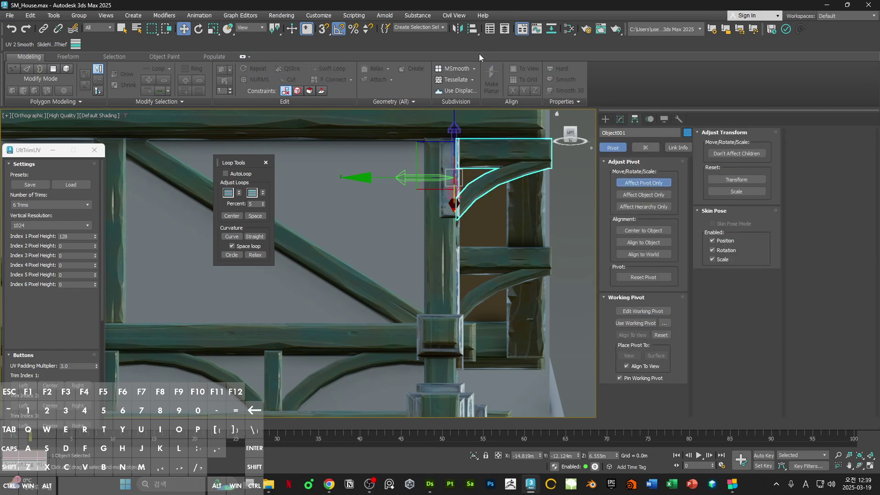
left_click(434, 270)
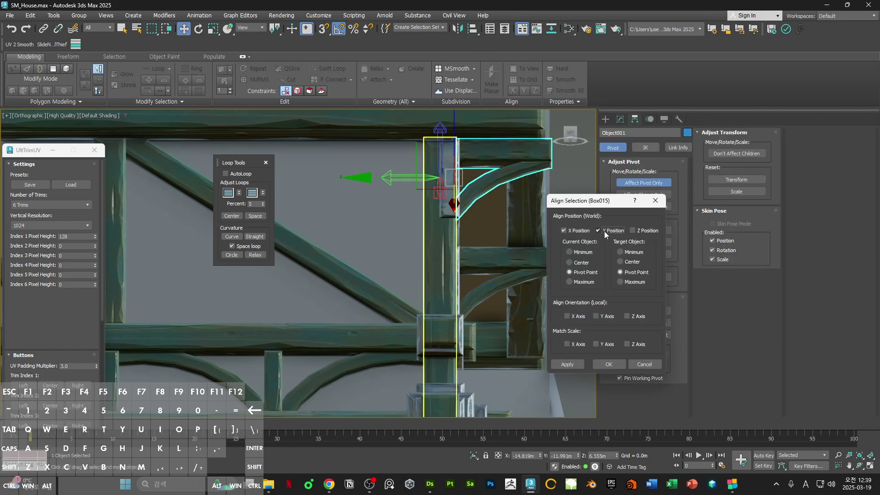
key("Return")
left_click(653, 185)
Step: Clone the detached bracket rotated -90° about the Z axis onto the adjacent side of the corner post
scroll(568, 166, "up", 2)
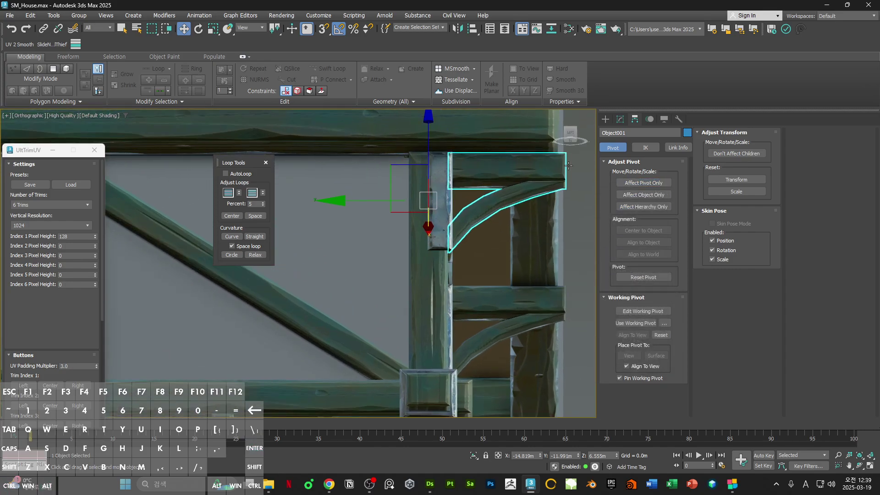
key("e")
left_click_drag(455, 176, 421, 178, "shift")
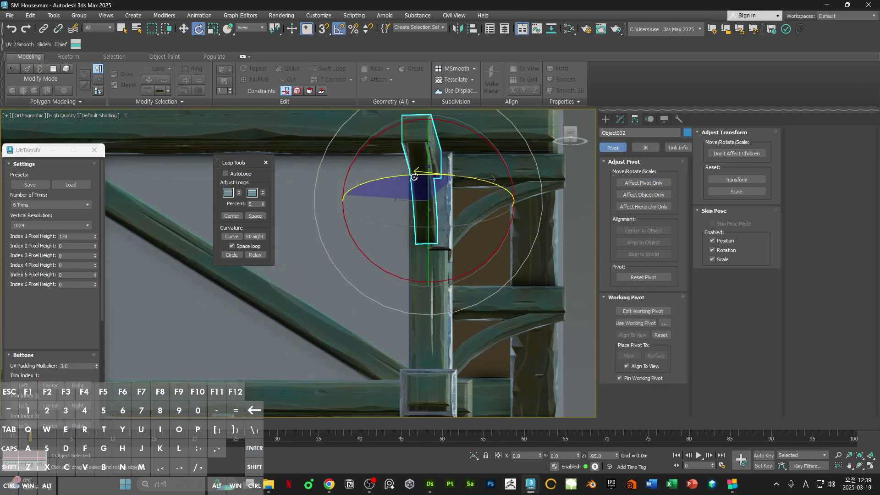
middle_click_drag(463, 188, 406, 212, "alt")
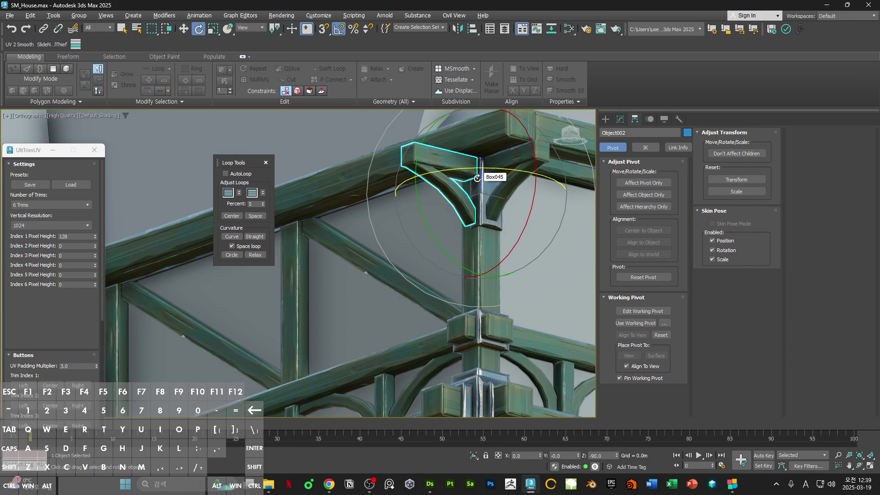
middle_click_drag(455, 202, 483, 163, "alt")
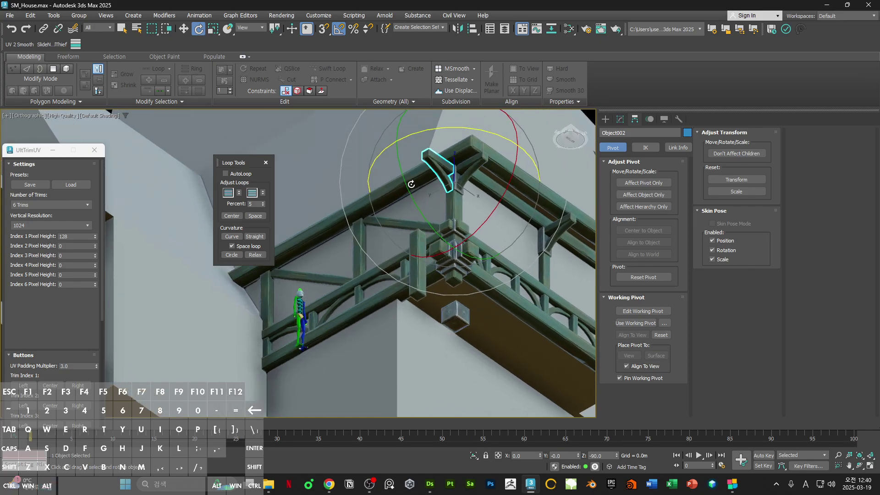
Step: Try placing a copy of the side wall's top beam about 0.58 m outward along the negative X axis
key("w")
left_click(422, 178)
middle_click_drag(422, 178, 457, 232, "alt")
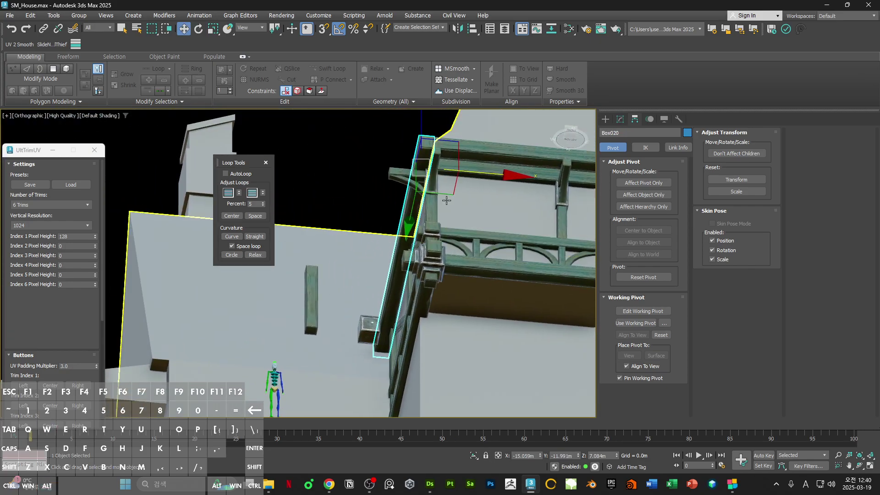
middle_click_drag(446, 200, 453, 211, "alt")
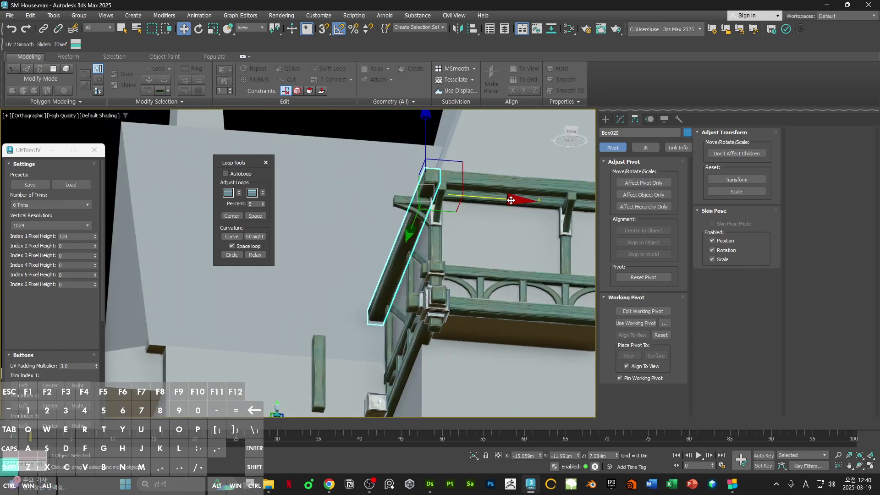
left_click_drag(511, 200, 485, 203, "shift")
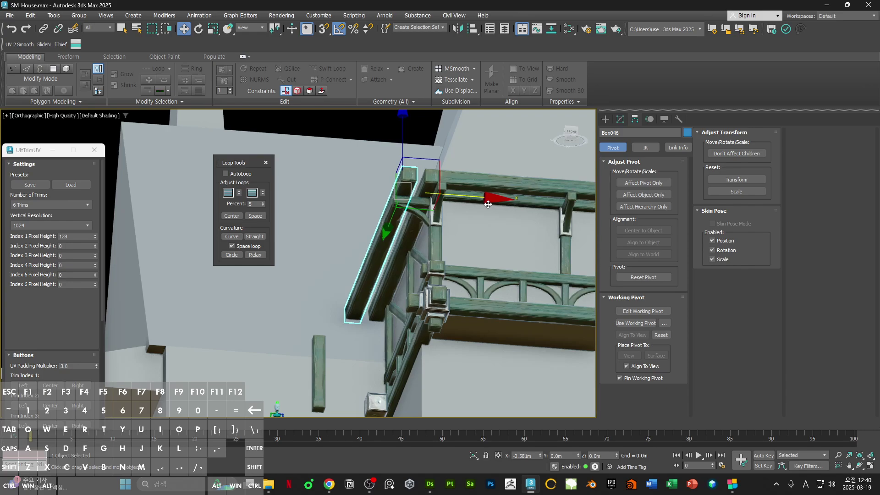
middle_click_drag(489, 204, 424, 174, "alt")
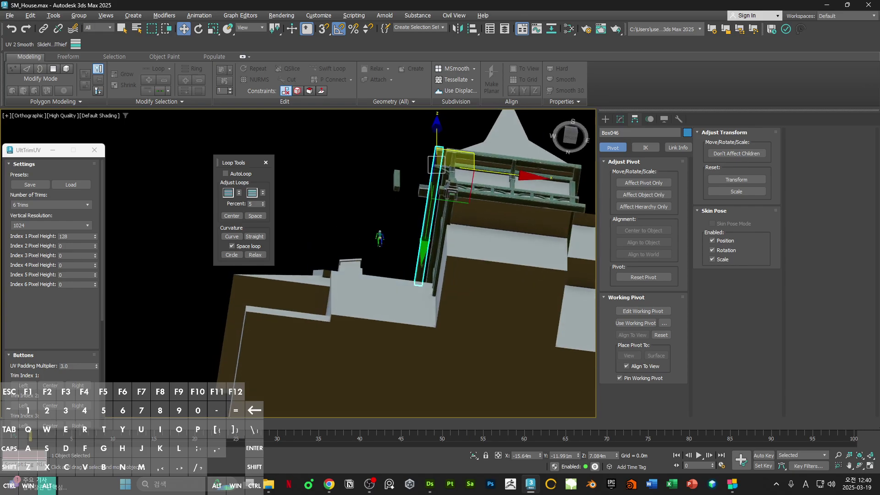
Step: Delete the rotated bracket copy from the side of the corner post
scroll(455, 152, "up", 5)
key("ctrl+d")
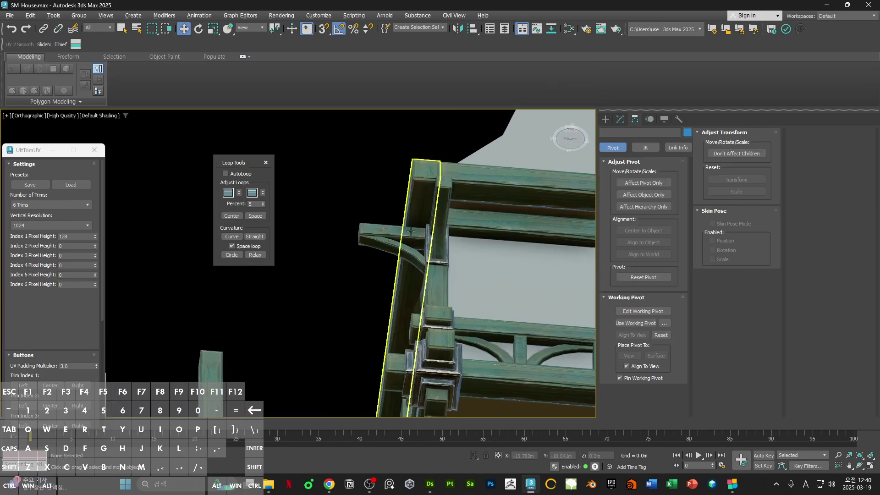
left_click(410, 232)
key("Delete")
Step: Clone the mounting block's side polygon and snap the copy onto the block's opposite open side
middle_click_drag(438, 254, 445, 201)
left_click(434, 197)
key("3")
key("4")
left_click(456, 225)
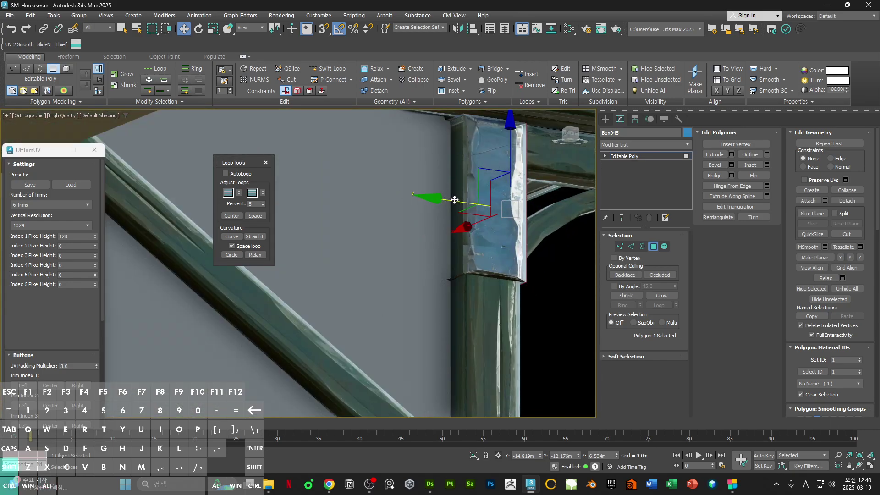
mouse_move(426, 203)
left_mouse_down()
mouse_move(383, 216)
mouse_move(379, 249)
mouse_move(368, 251)
mouse_move(377, 234)
mouse_move(314, 235)
mouse_move(305, 251)
mouse_move(461, 273)
mouse_move(424, 233)
mouse_move(381, 272)
left_mouse_up()
key("s")
left_click(411, 301)
middle_click_drag(413, 303, 450, 312)
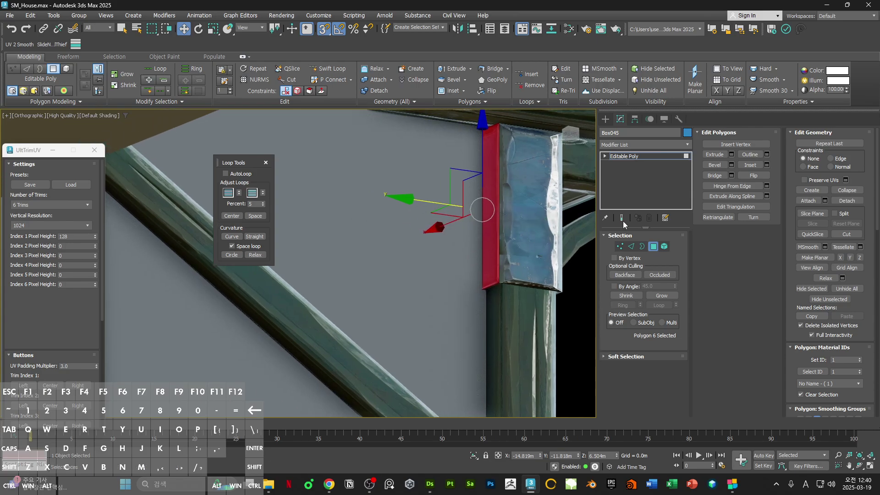
Step: Flip the copied polygon and weld all of the mounting block's vertices with a 0.001 m threshold
left_click(751, 177)
middle_click_drag(491, 222, 451, 235)
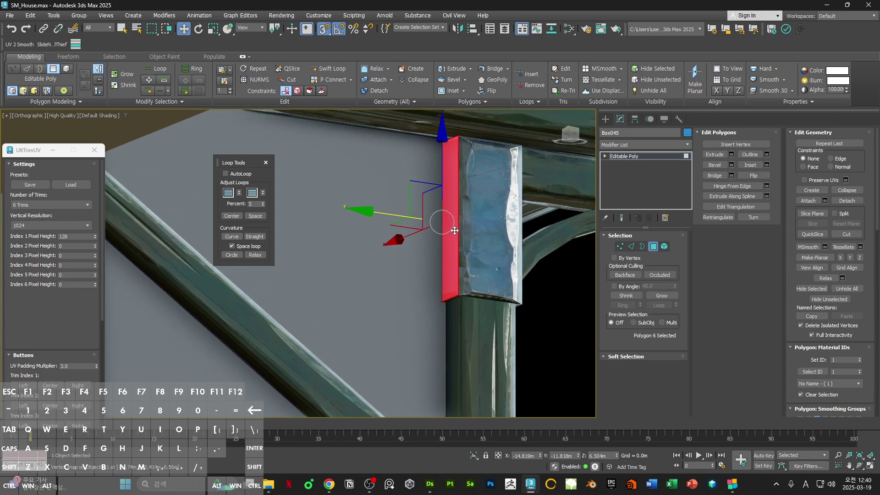
key("1")
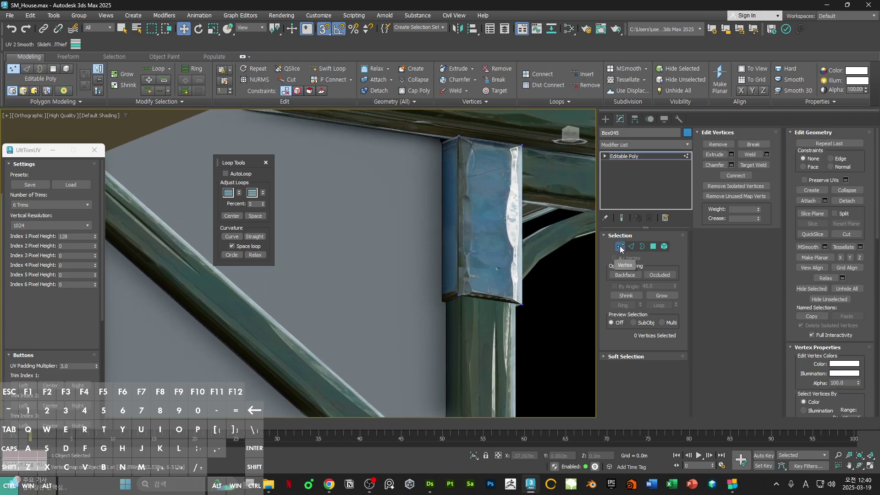
key("ctrl+a")
left_click(766, 155)
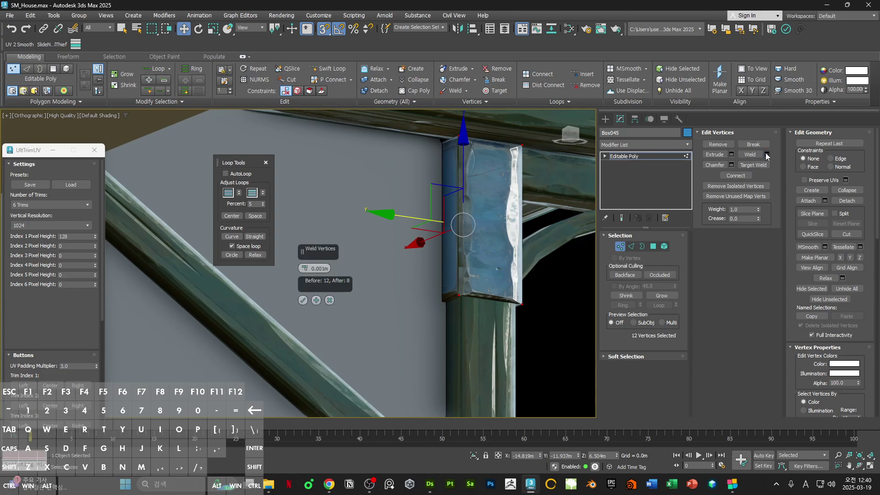
left_click(303, 301)
scroll(452, 265, "down", 2)
middle_click_drag(410, 264, 430, 265, "alt")
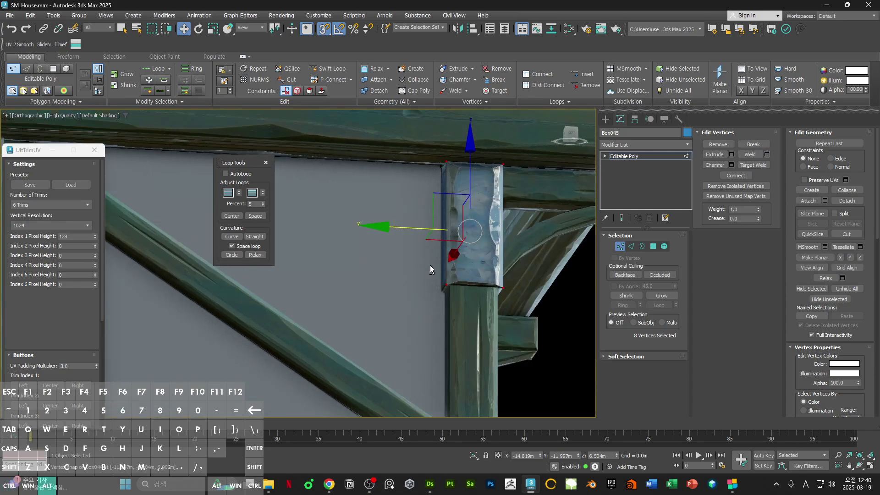
key("1")
Step: Attach the detached arm and curved brace back onto the corner post's mounting block
scroll(427, 266, "down", 3)
middle_click_drag(371, 268, 366, 226, "alt")
scroll(451, 261, "down", 3)
scroll(378, 253, "up", 5)
key("s")
left_click(714, 201)
key("s")
scroll(365, 226, "down", 3)
scroll(335, 223, "up", 2)
scroll(335, 223, "down", 3)
scroll(354, 244, "up", 2)
Step: Clone the corner bracket along X and align the copy's X position to the pivot of the front wall's far end post
key("w")
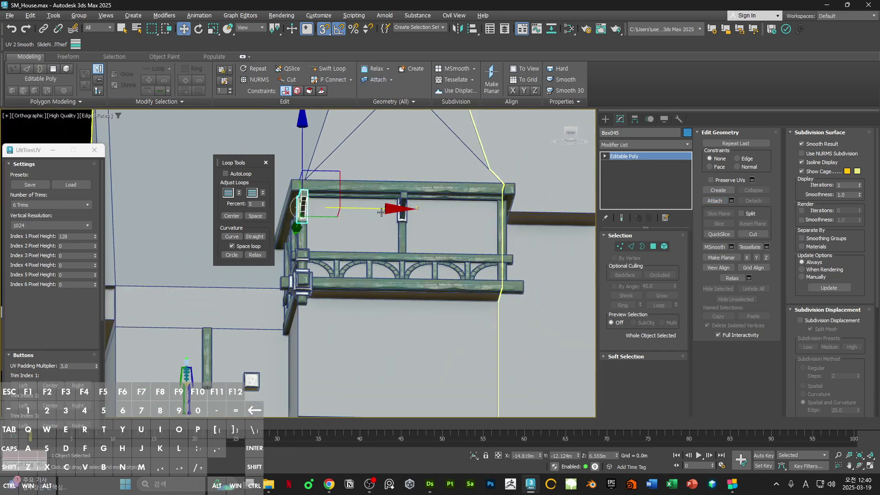
left_click_drag(383, 210, 386, 209, "shift")
key("Return")
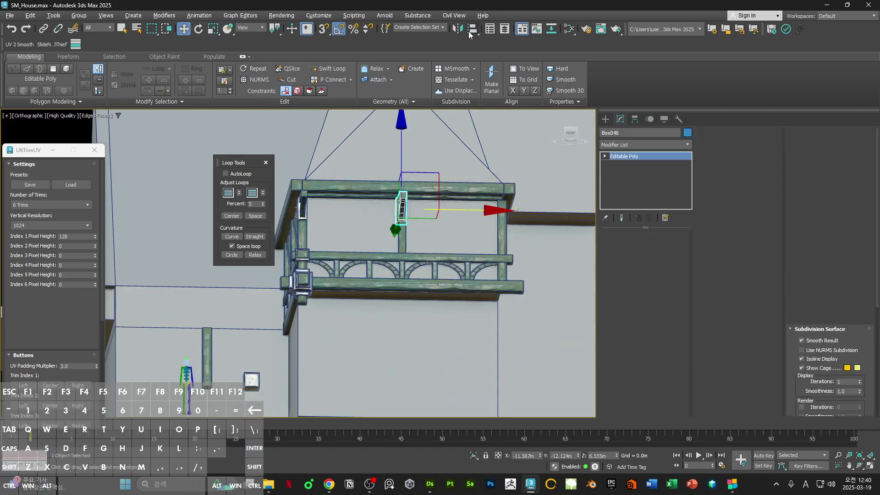
left_click(472, 31)
left_click(502, 211)
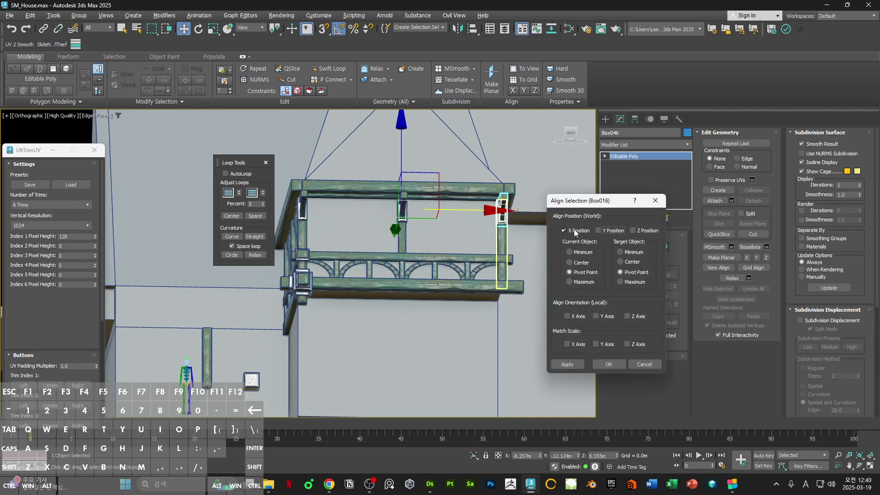
key("Return")
middle_click_drag(540, 257, 532, 317, "ctrl+alt")
key("F4")
left_click(533, 293)
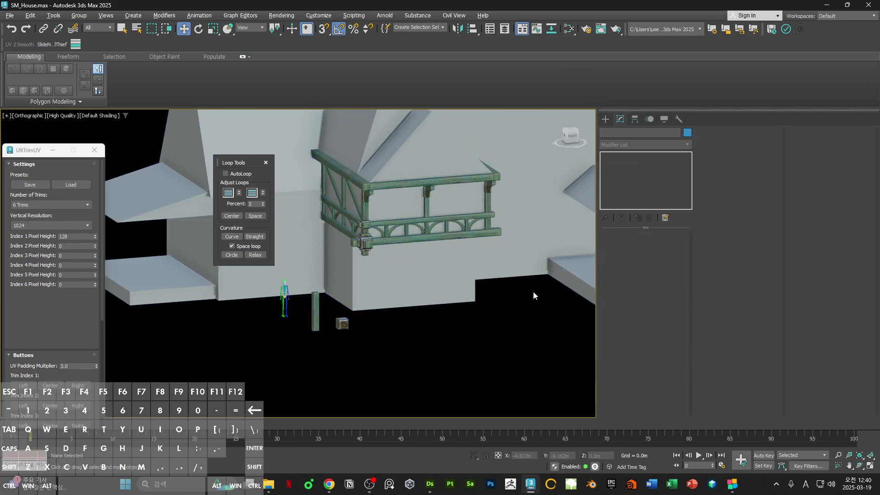
scroll(426, 222, "up", 4)
left_click(426, 221)
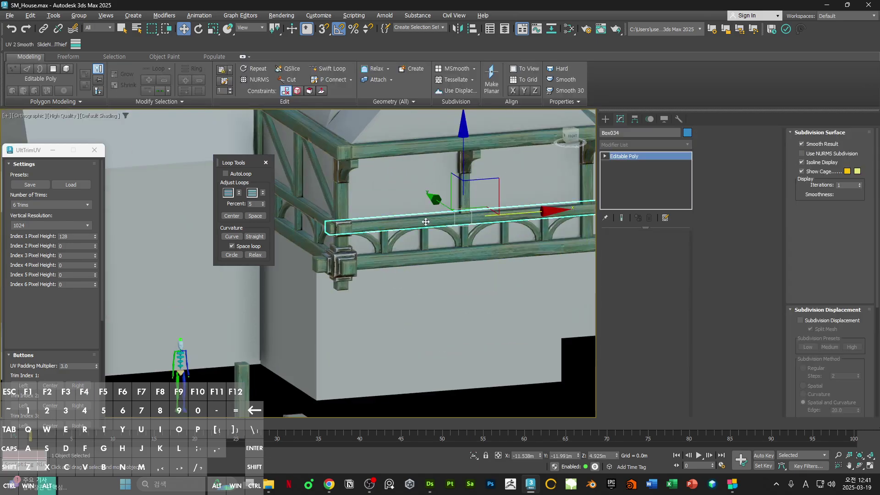
middle_click_drag(426, 222, 402, 180, "alt")
middle_click_drag(449, 205, 378, 253, "alt")
scroll(378, 247, "up", 2)
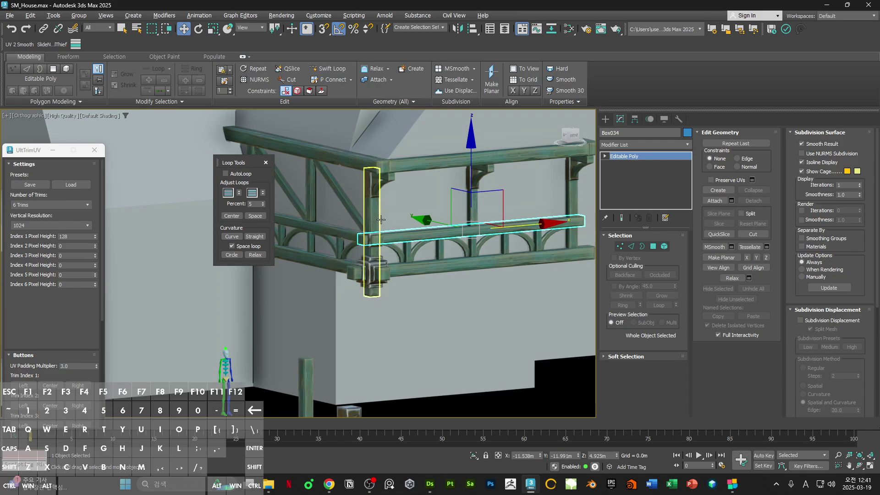
left_click(380, 220)
scroll(385, 220, "down", 1)
middle_click_drag(499, 223, 380, 233, "alt")
Step: Detach the front wall polygon behind the timber frame from the house body as a separate object
left_click(416, 209)
key("4")
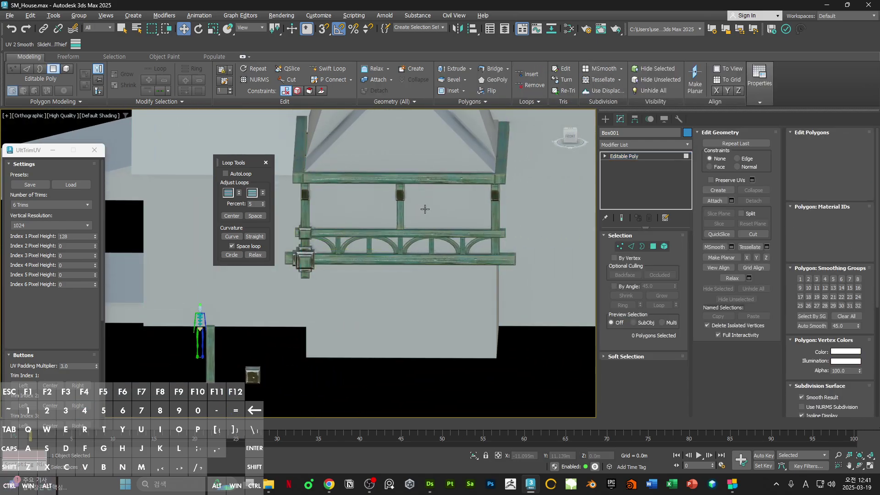
left_click(419, 207)
key("F3")
middle_click_drag(424, 206, 461, 207, "alt")
key("F3")
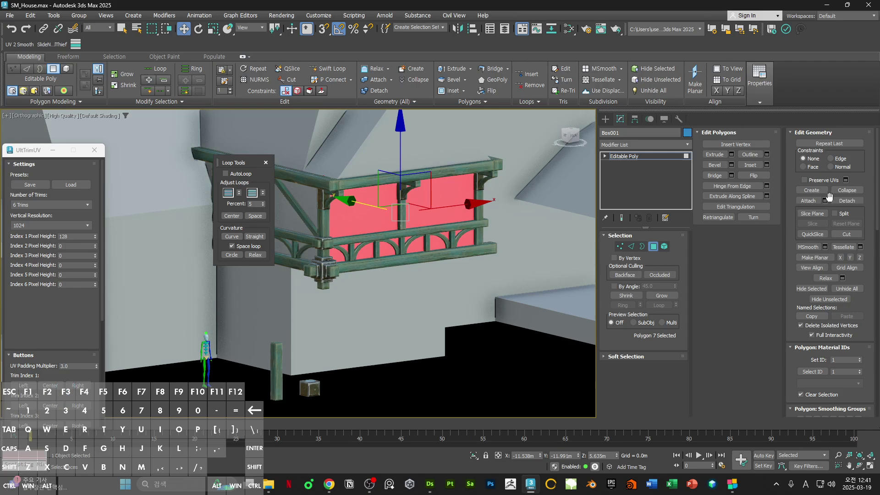
left_click(846, 201)
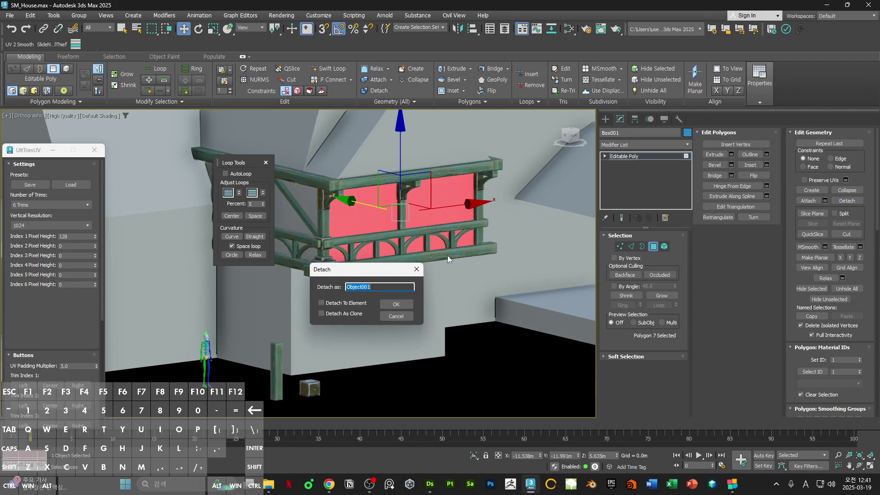
left_click(395, 304)
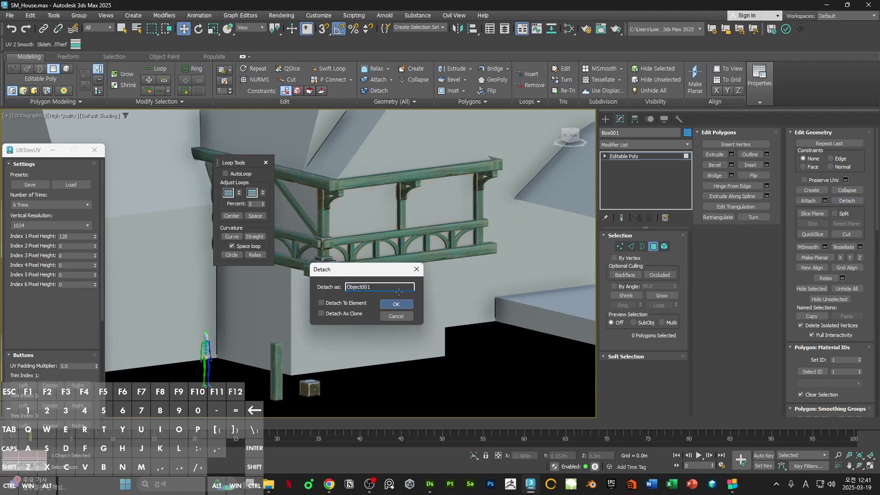
Step: Center the detached wall panel's pivot on the object
left_click(635, 121)
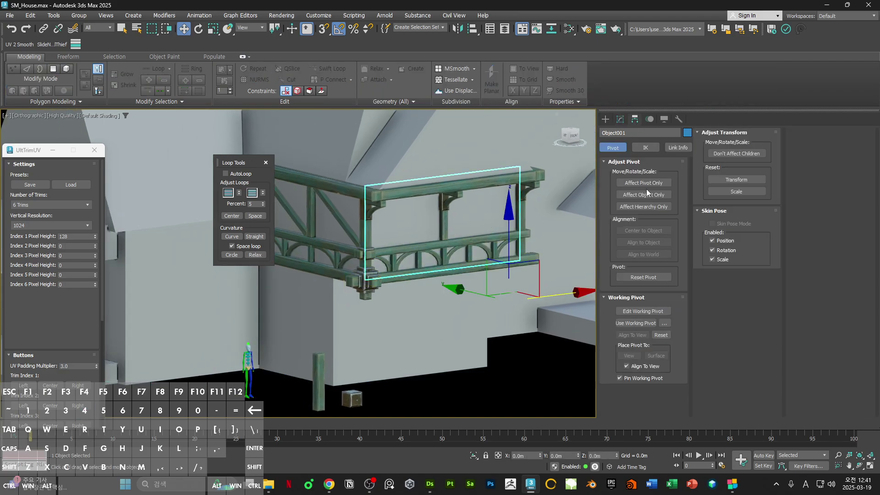
left_click(662, 232)
left_click(657, 183)
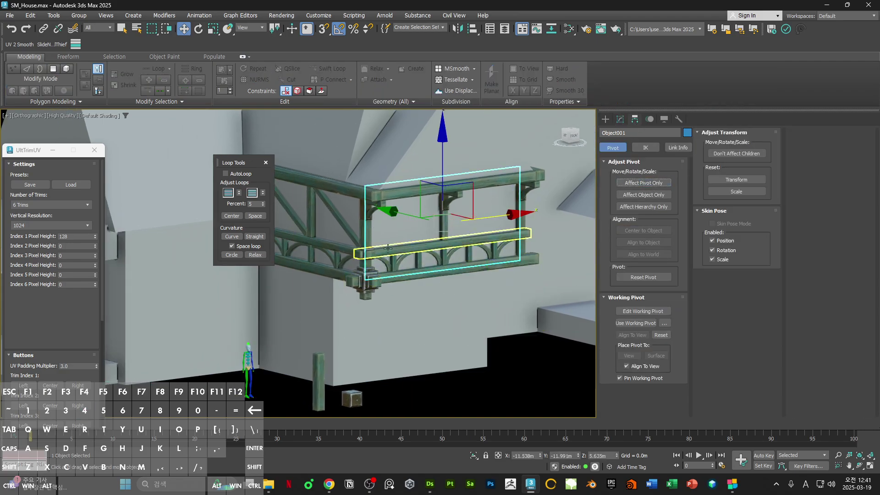
scroll(367, 246, "up", 2)
left_click(350, 254)
middle_click_drag(349, 254, 368, 243, "alt")
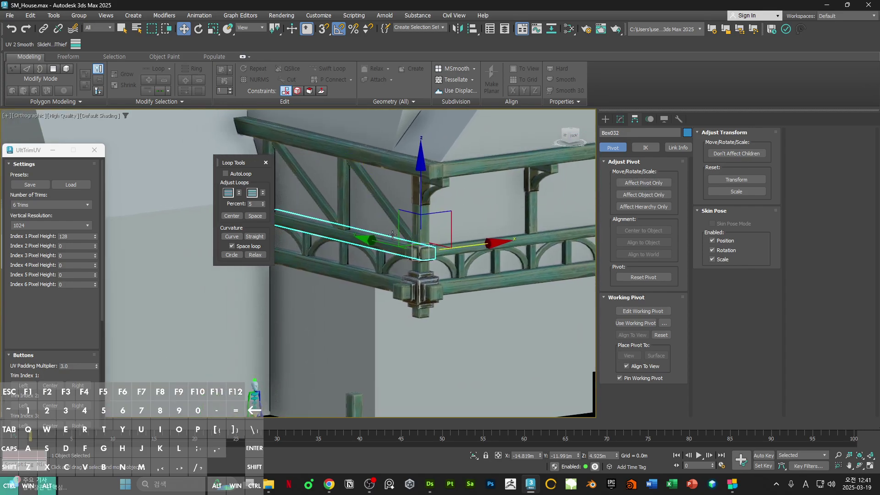
scroll(368, 241, "down", 2)
left_click(386, 189)
left_click(385, 189)
middle_click_drag(387, 188, 427, 234, "alt")
left_click(620, 119)
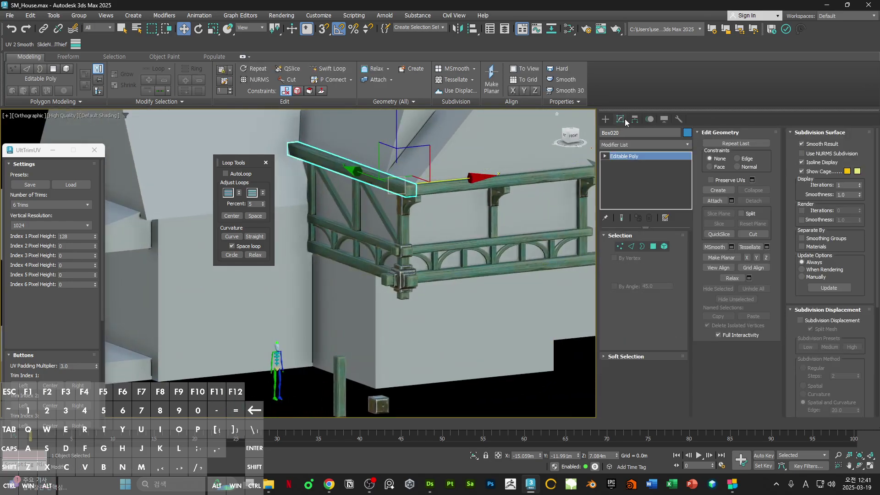
left_click(713, 200)
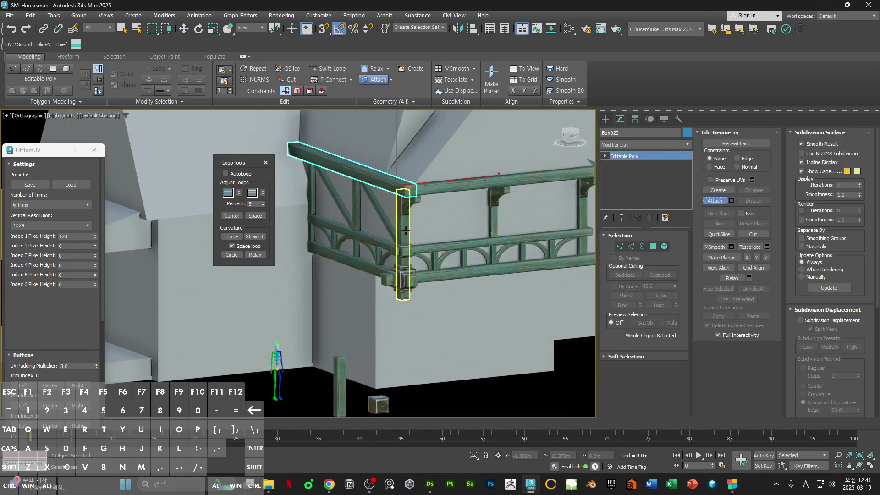
right_click(406, 232)
Step: Attach the side wall's lower rails, upright posts, diagonal braces, short balusters and arches to the corner post
left_click(406, 232)
left_click(714, 199)
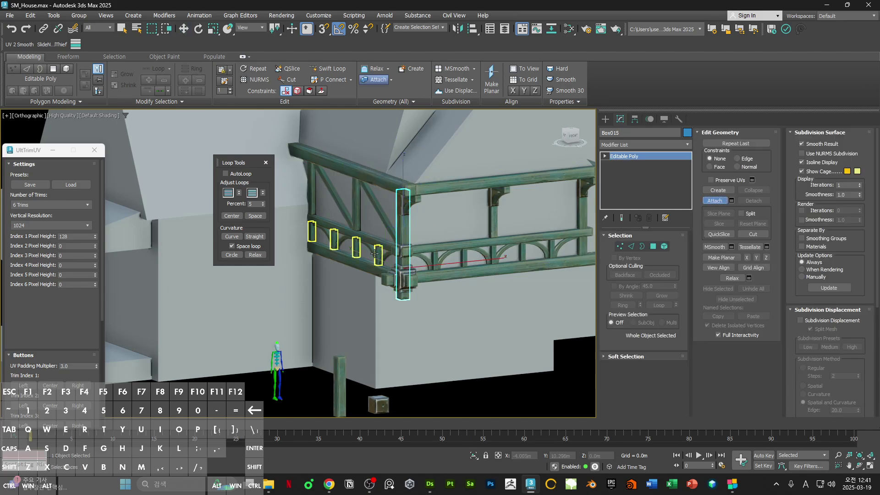
left_click(397, 247)
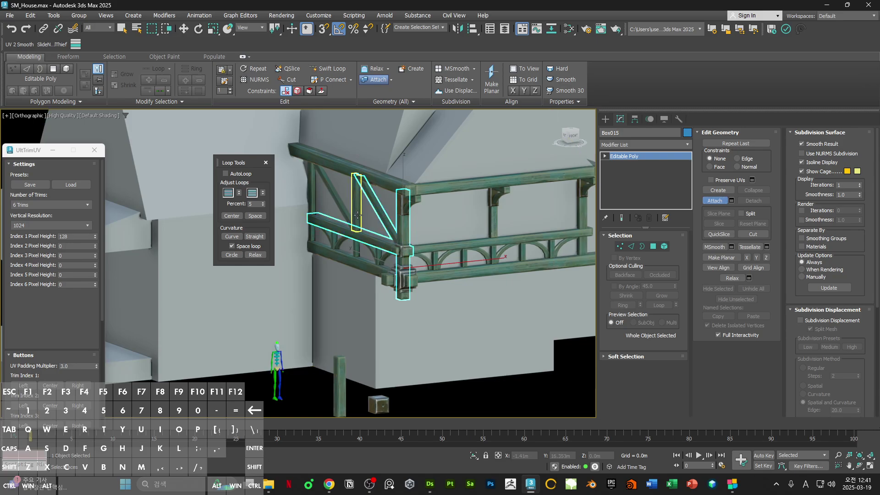
left_click(357, 214)
left_click(332, 197)
left_click(312, 185)
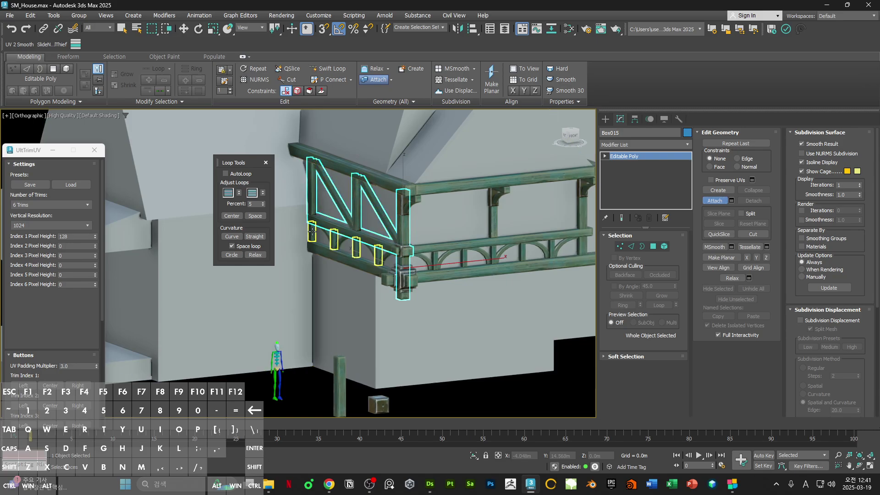
left_click(312, 232)
Step: Attach the corner post's remaining mounting blocks and trim collars to the side frame, matching material IDs to material
scroll(408, 284, "up", 6)
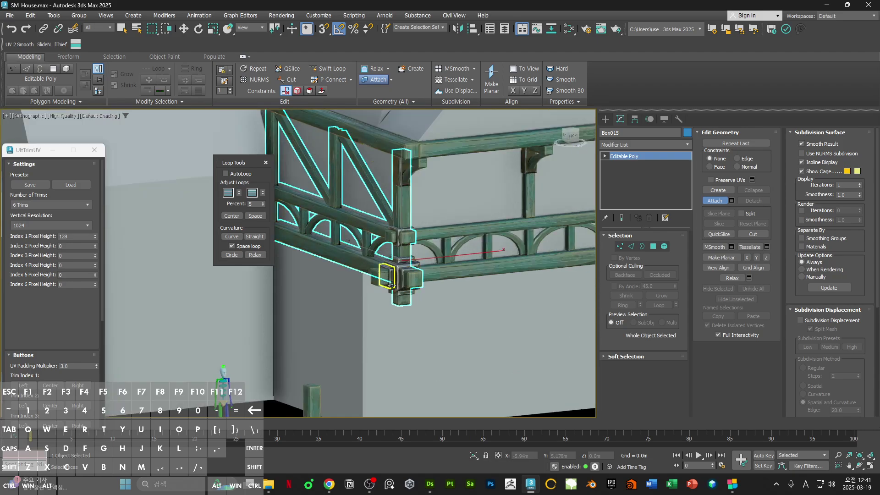
key("F4")
scroll(410, 184, "down", 6)
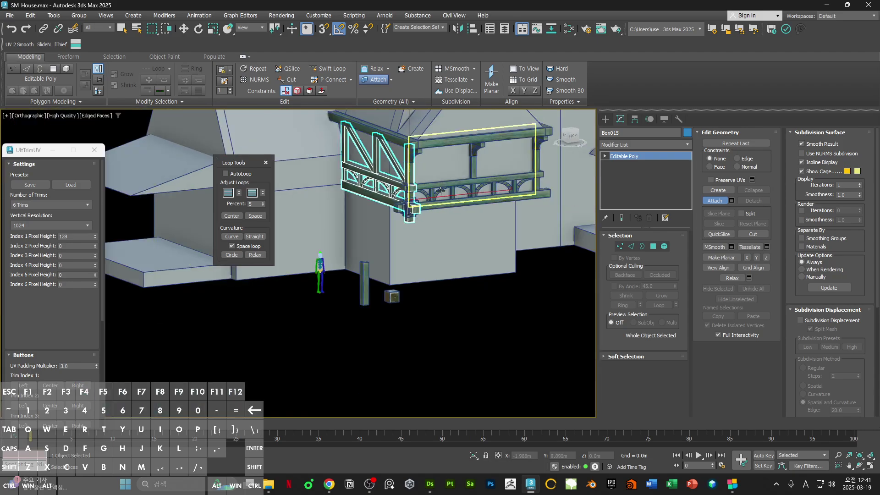
scroll(409, 185, "up", 6)
left_click(402, 174)
key("Return")
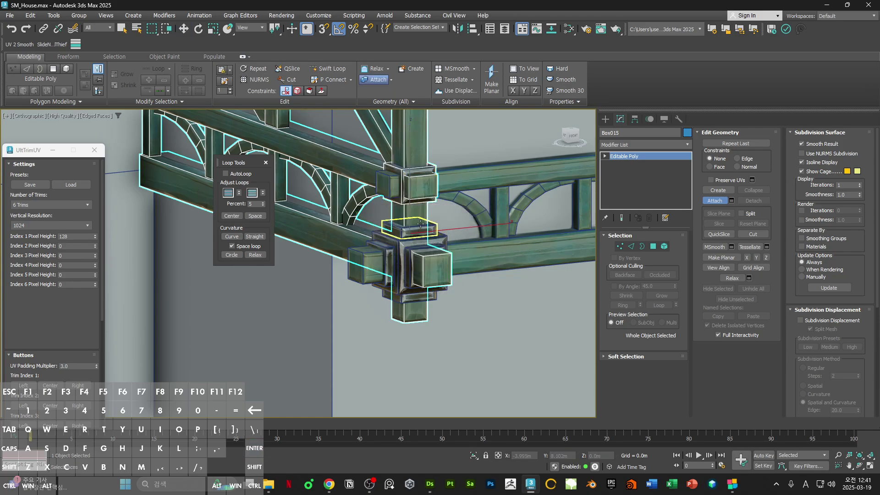
left_click(405, 232)
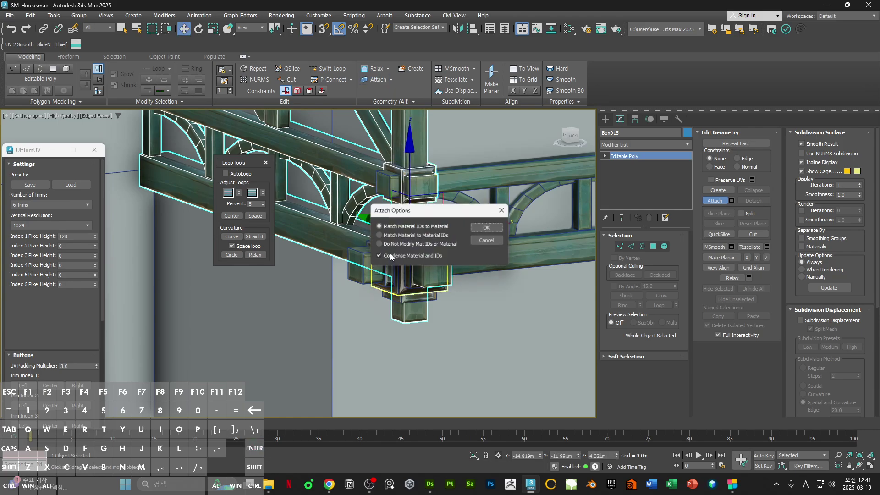
key("Return")
left_click(421, 270)
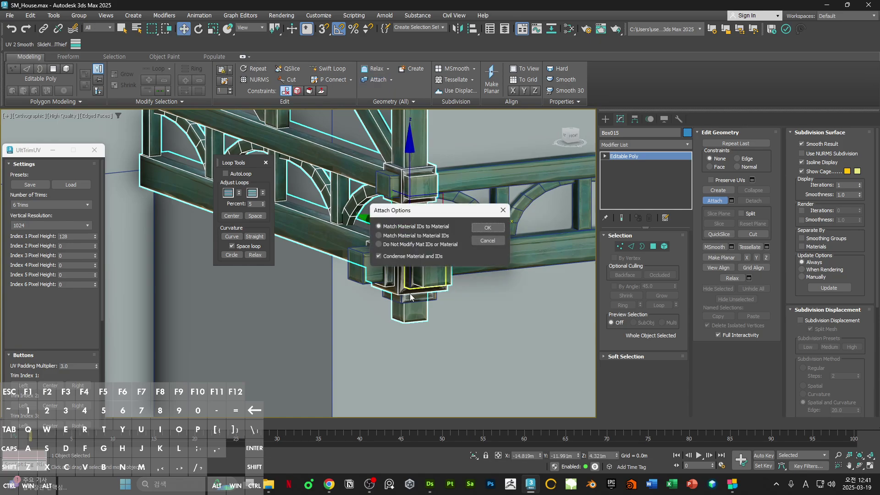
key("Return")
Step: Move the combined side frame away from the house to check its attached parts, and undo the move
scroll(422, 271, "down", 3)
key("w")
left_click_drag(475, 243, 268, 262)
scroll(353, 256, "down", 3)
key("ctrl+z")
Step: Center the side frame's pivot on the object and align its X position to the detached wall panel's pivot
middle_click_drag(454, 252, 394, 240, "alt")
left_click(635, 119)
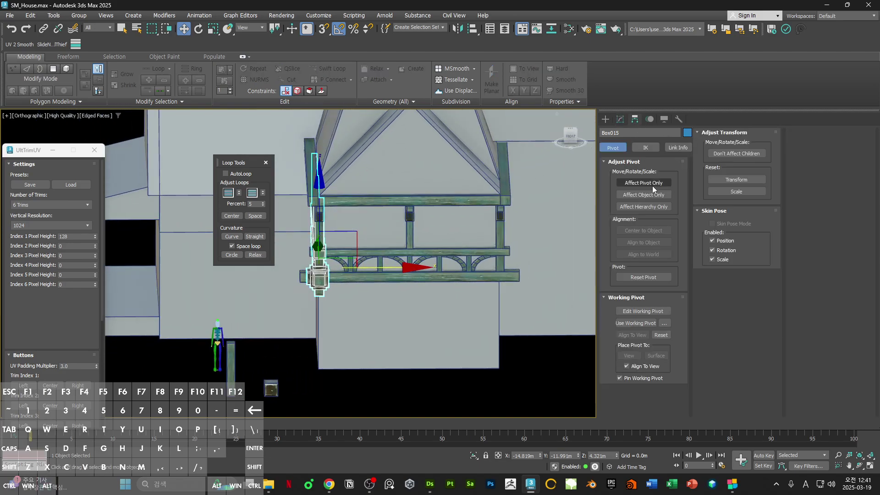
left_click(641, 183)
left_click(648, 229)
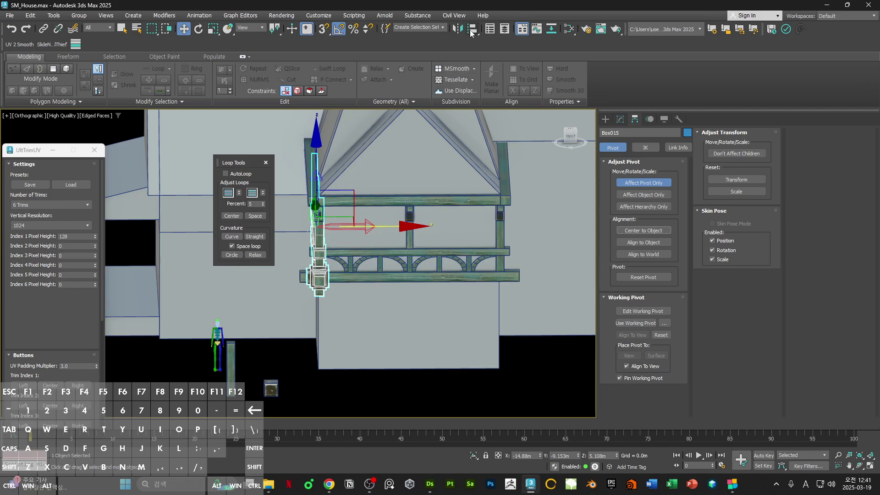
left_click(472, 28)
left_click(444, 223)
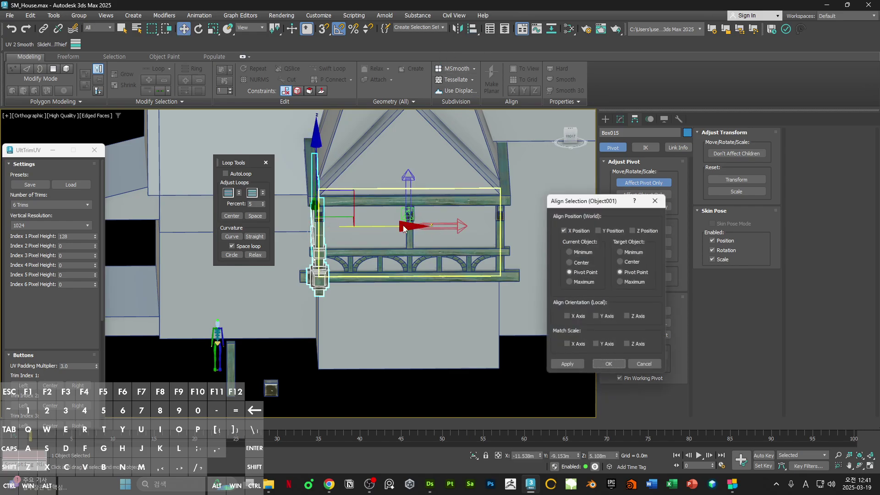
left_click(609, 364)
left_click(639, 183)
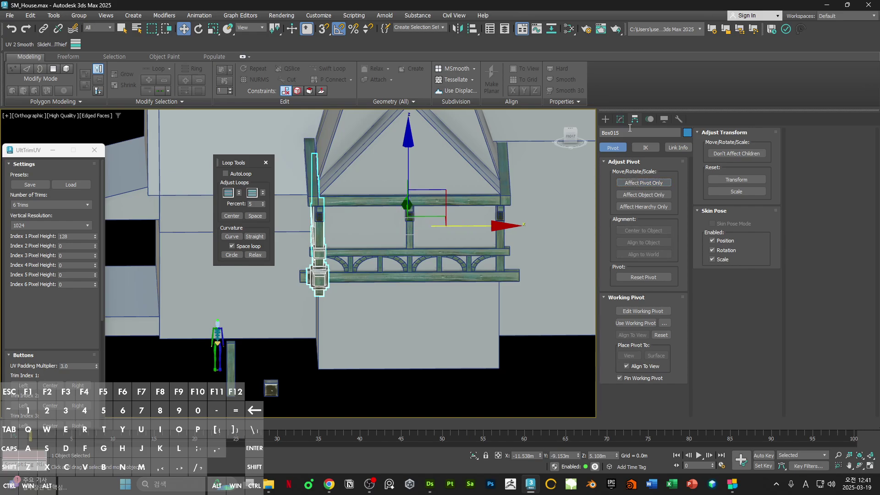
Step: Mirror the side frame to the opposite side with a flipped X-axis Symmetry modifier and convert it to Editable Poly
left_click(620, 119)
left_click(631, 144)
type("sy")
left_click(623, 165)
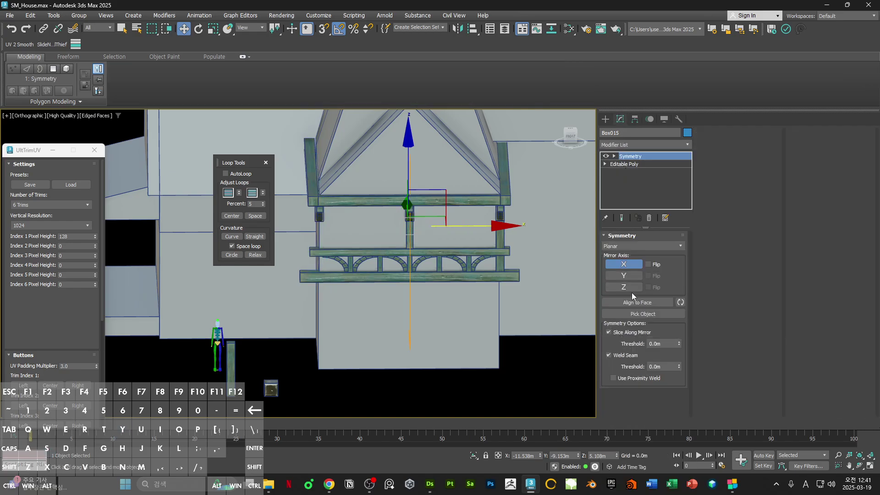
left_click(648, 264)
scroll(496, 238, "down", 2)
middle_click_drag(496, 238, 485, 185, "alt")
right_click(485, 185)
mouse_move(504, 298)
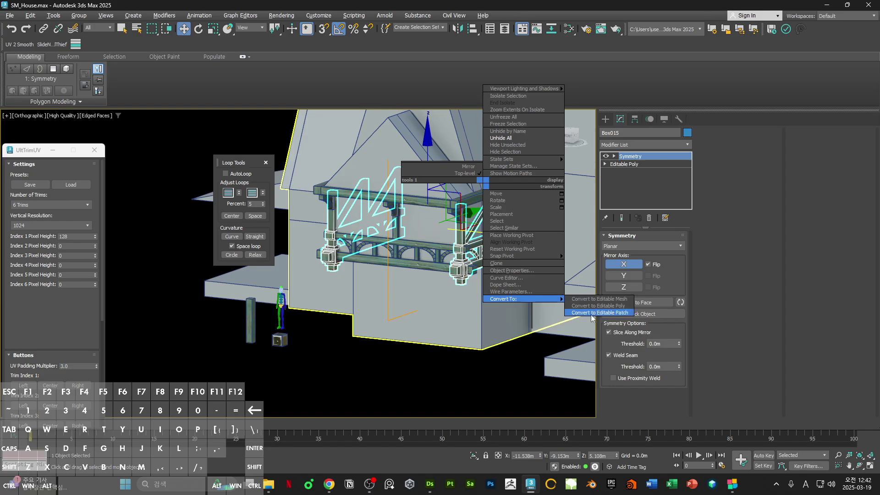
left_click(596, 307)
Step: Examine the mirrored side frames and the detached wall panel from both sides of the house with edge lines hidden
middle_click_drag(541, 339, 509, 358, "alt")
left_click(509, 357)
key("F4")
scroll(482, 247, "down", 3)
left_click(451, 243)
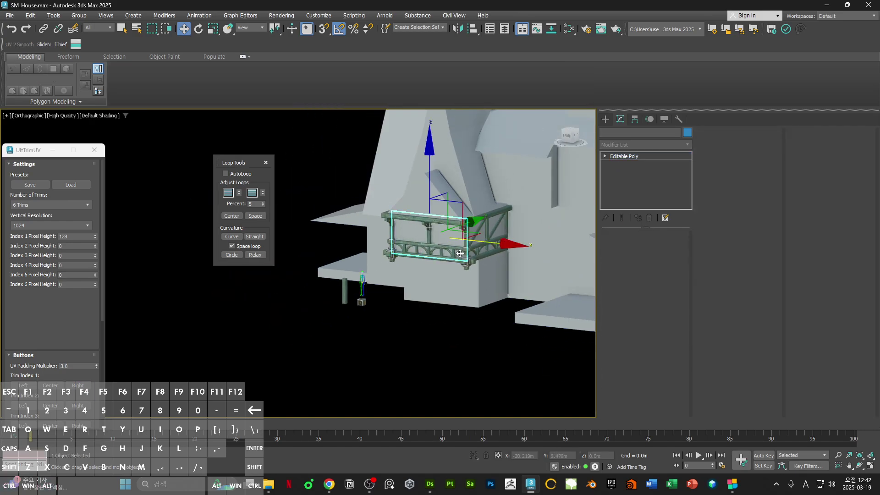
middle_click_drag(451, 247, 518, 261, "alt")
left_click(472, 312)
scroll(414, 231, "up", 2)
scroll(440, 227, "up", 6)
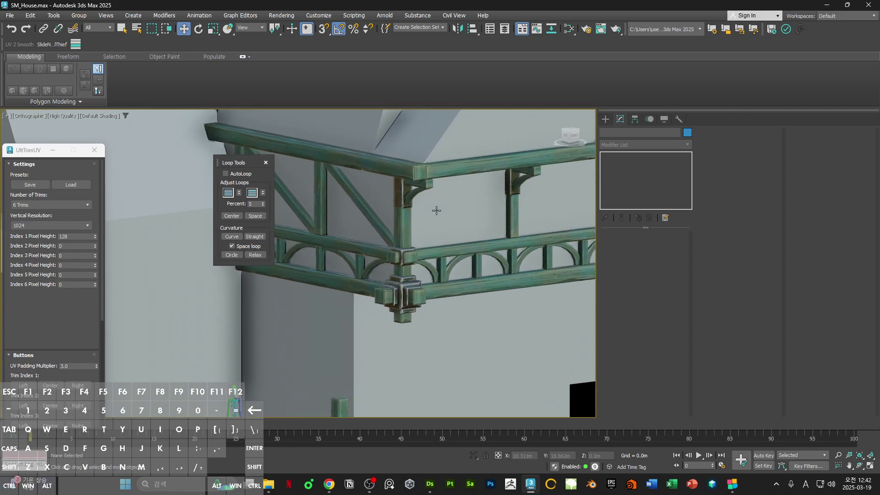
middle_click_drag(521, 231, 490, 209)
scroll(451, 197, "down", 2)
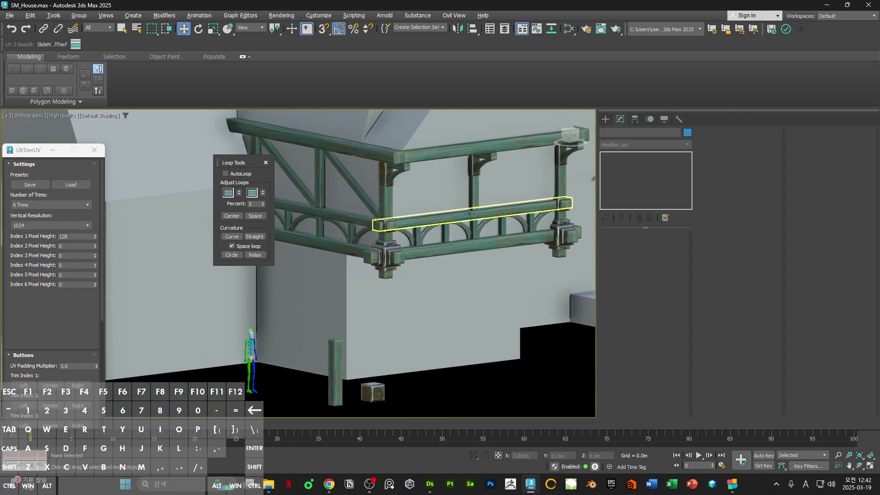
Step: Bring the front wall's timber frame into a close Front view with edge lines hidden and nothing selected
left_click(469, 213)
key("f")
key("z")
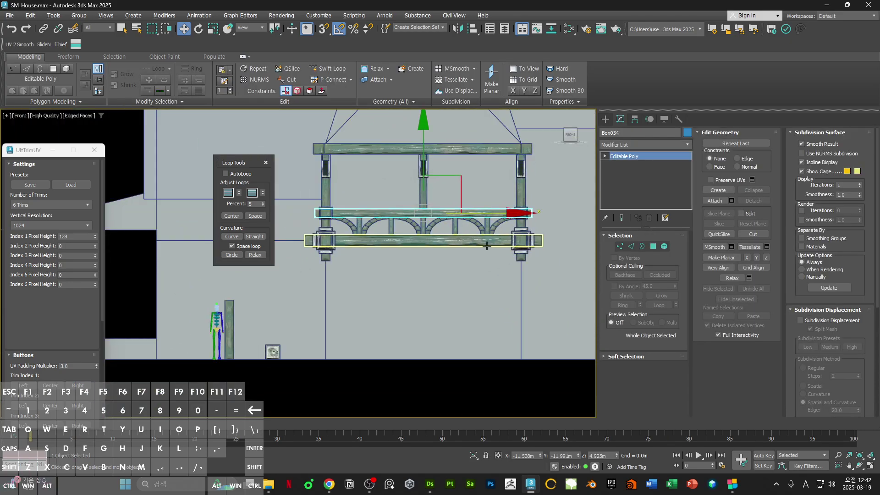
middle_click_drag(445, 150, 454, 188)
middle_click_drag(443, 219, 440, 191, "ctrl+alt")
middle_click_drag(422, 209, 451, 249)
key("q")
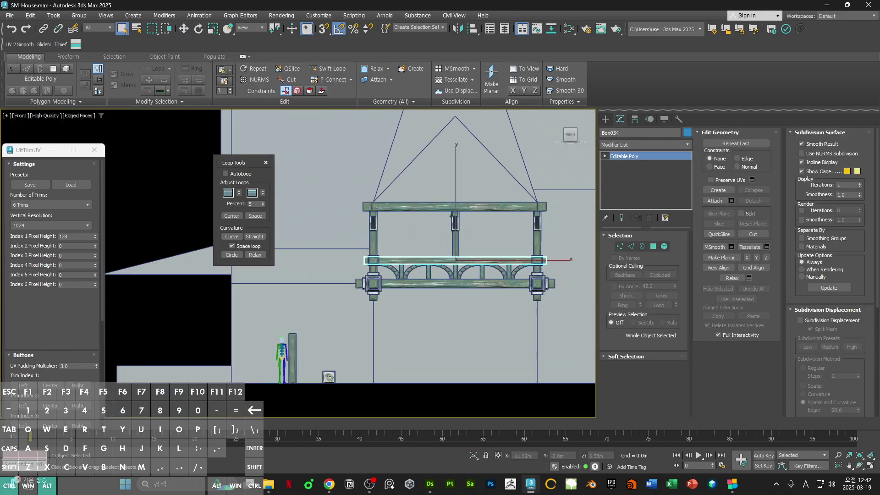
key("F4")
left_click(208, 347)
scroll(447, 222, "up", 5)
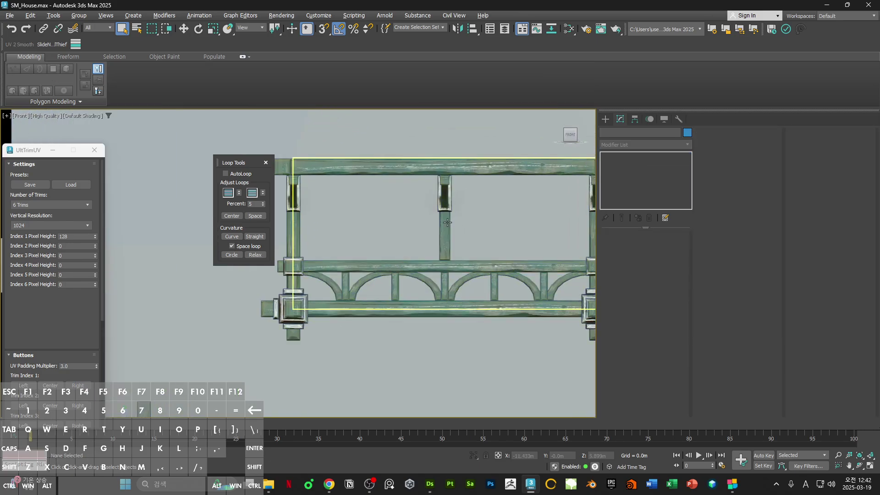
scroll(447, 222, "up", 4)
left_click(605, 119)
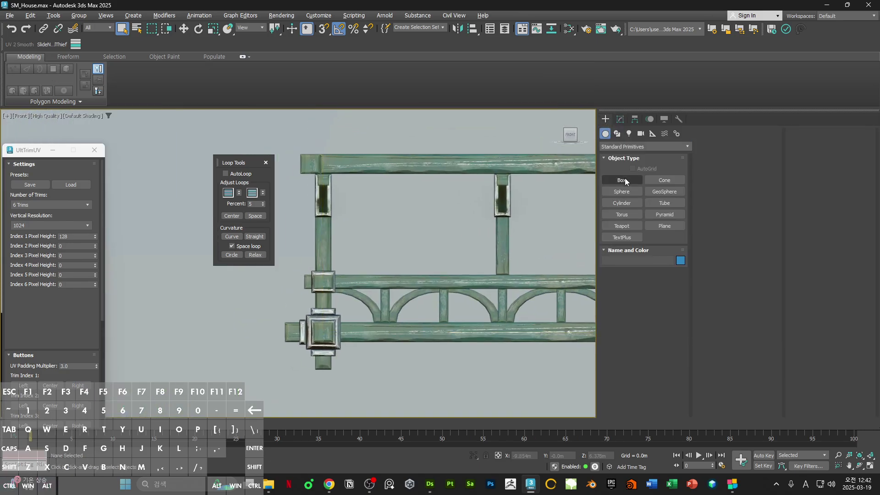
left_click(624, 179)
left_click_drag(379, 179, 424, 262)
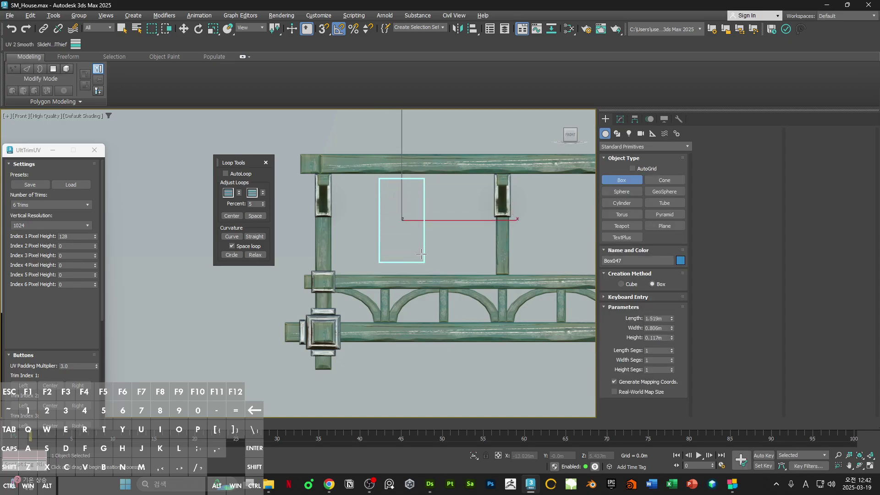
right_click(422, 253)
Step: Create a cylinder about 0.735 m in radius and 0.545 m high between the corner and middle posts of the front frame
left_click(633, 203)
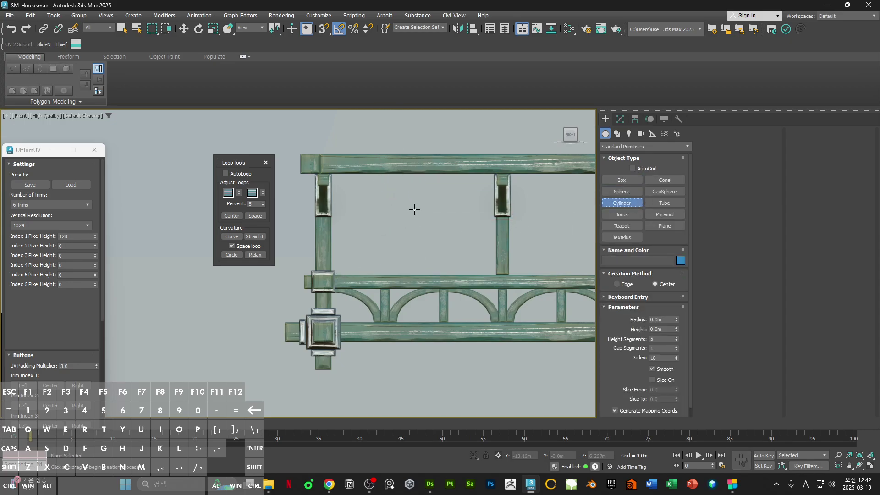
left_click_drag(414, 210, 442, 242)
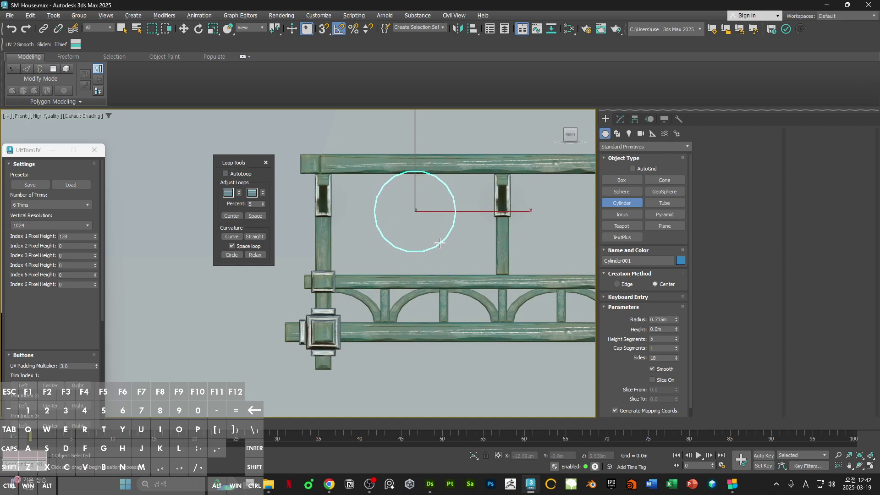
left_click(434, 217)
key("w")
mouse_move(433, 217)
middle_mouse_down("alt")
mouse_move(394, 200)
mouse_move(434, 229)
middle_mouse_up("alt")
key("f")
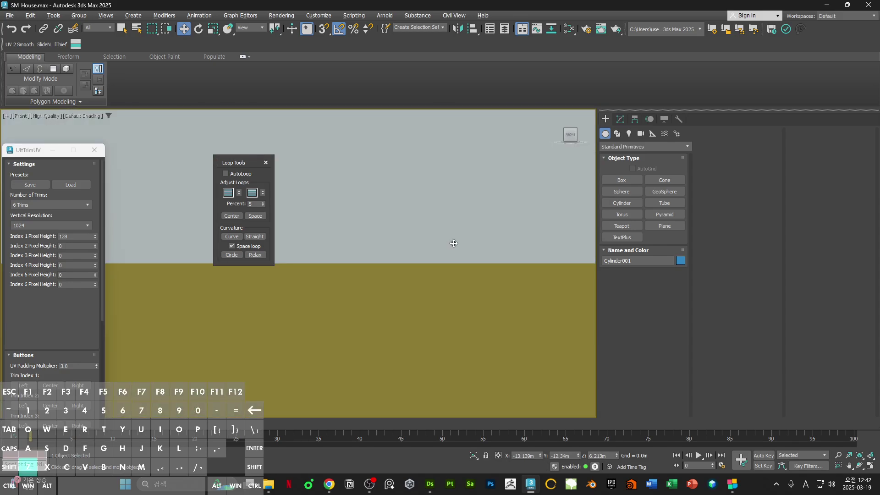
Step: Set the cylinder's number of sides to 24
left_click(621, 119)
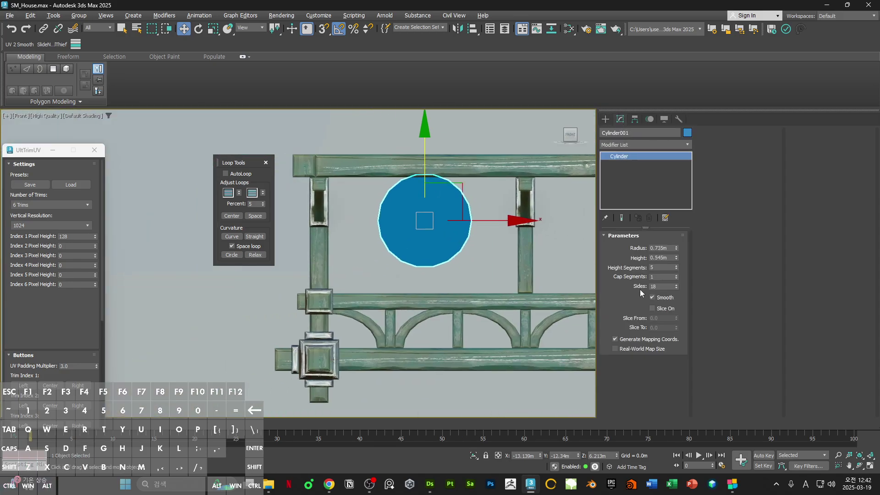
left_click(676, 284)
left_click(677, 285)
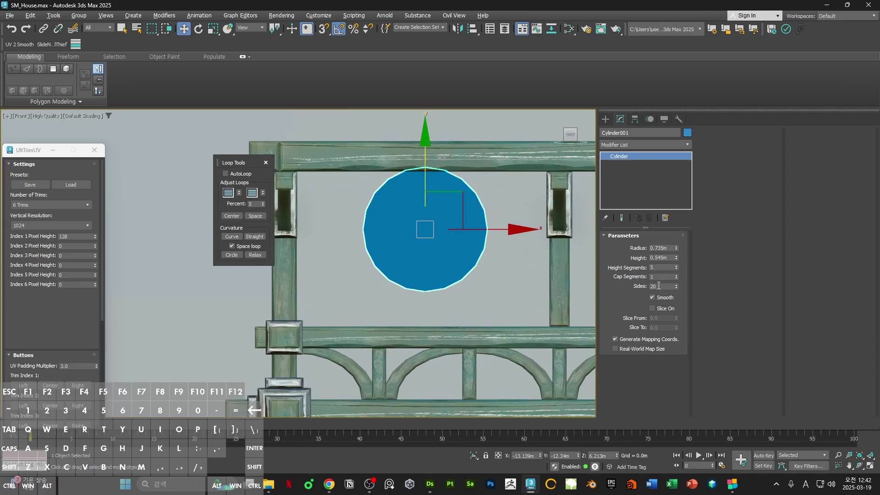
left_click(659, 285)
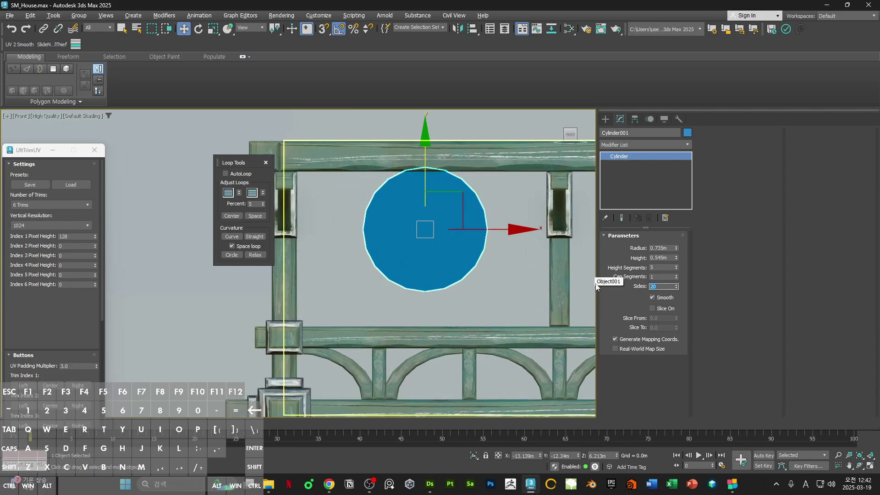
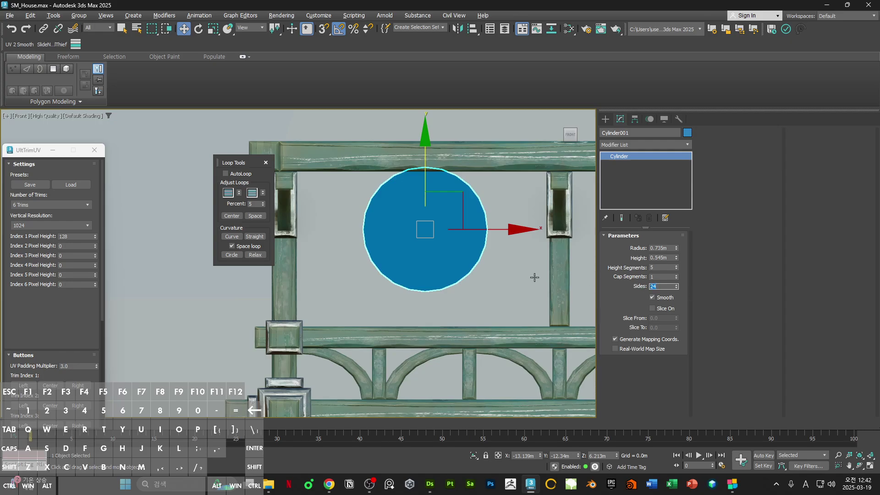
Step: Show edged faces and reduce the cylinder's height segments to 1
middle_click_drag(534, 277, 526, 286)
key("F4")
mouse_move(453, 278)
middle_mouse_down()
mouse_move(502, 287)
mouse_move(509, 268)
middle_mouse_up()
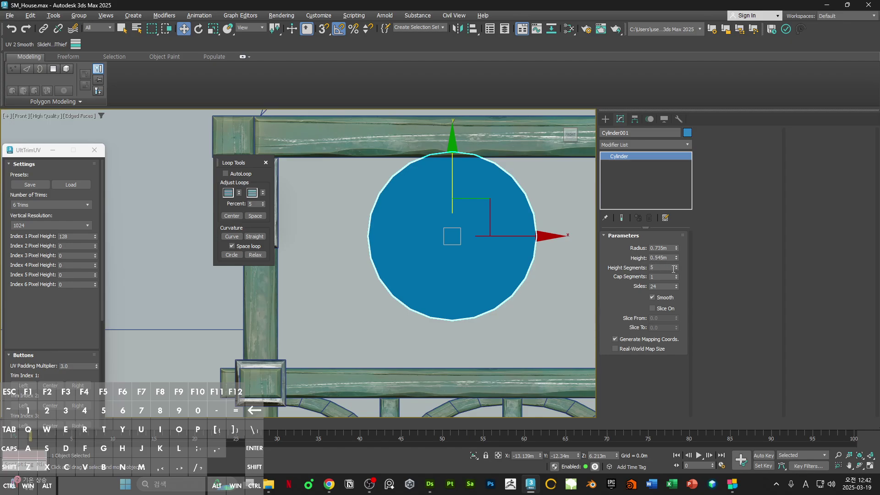
right_click(676, 268)
middle_click_drag(573, 270, 636, 284, "alt")
left_click_drag(675, 268, 675, 261)
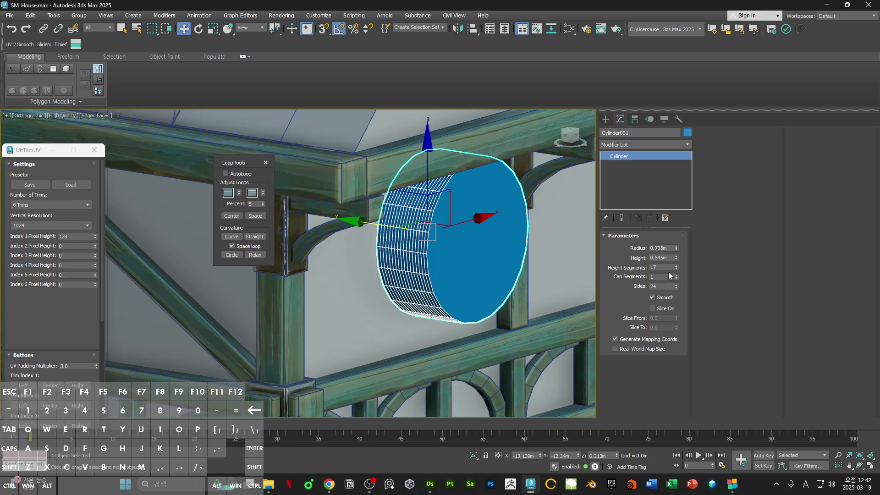
right_click(676, 267)
Step: Convert the cylinder to Editable Poly, reset its transform with Reset XForm and collapse it to Editable Poly again
middle_click_drag(435, 192, 462, 175, "alt")
right_click(462, 175)
mouse_move(499, 288)
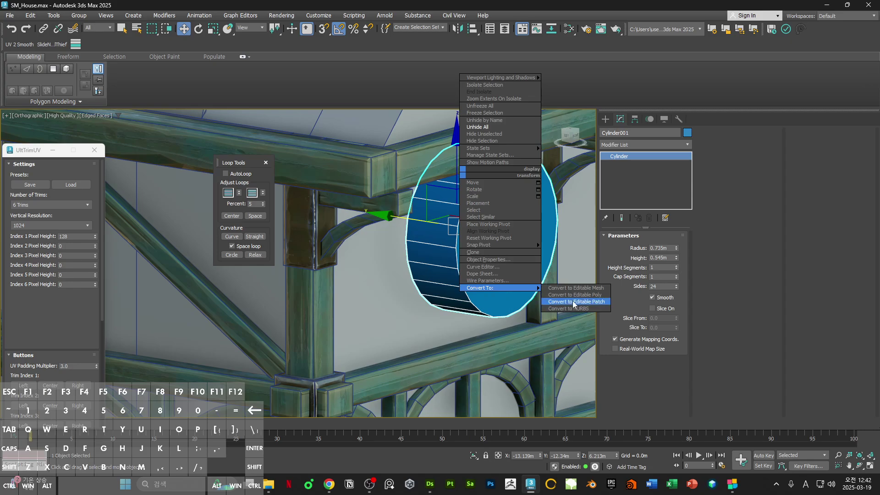
left_click(573, 294)
left_click(679, 118)
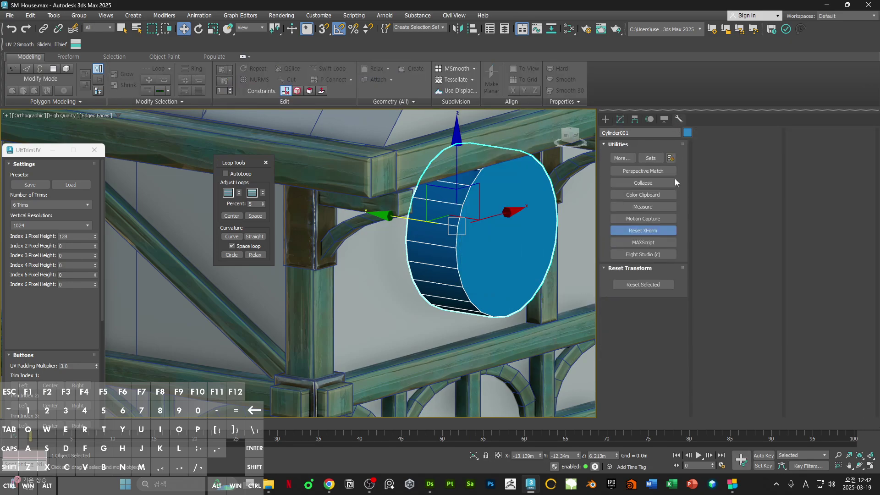
left_click(654, 285)
right_click(468, 179)
mouse_move(497, 294)
left_click(594, 303)
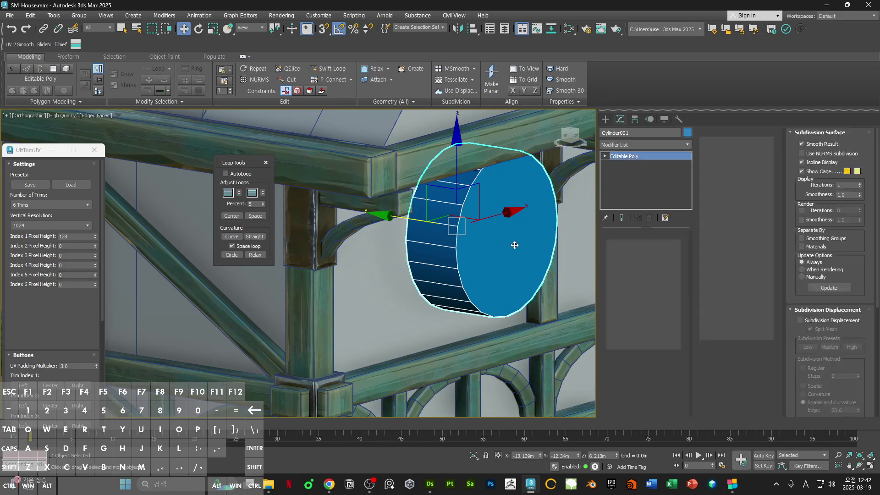
Step: Delete the cylinder's two end caps and its lower half, leaving a half-round arch strip
key("f")
key("z")
scroll(486, 230, "down", 3)
key("4")
key("F3")
key("ctrl+a")
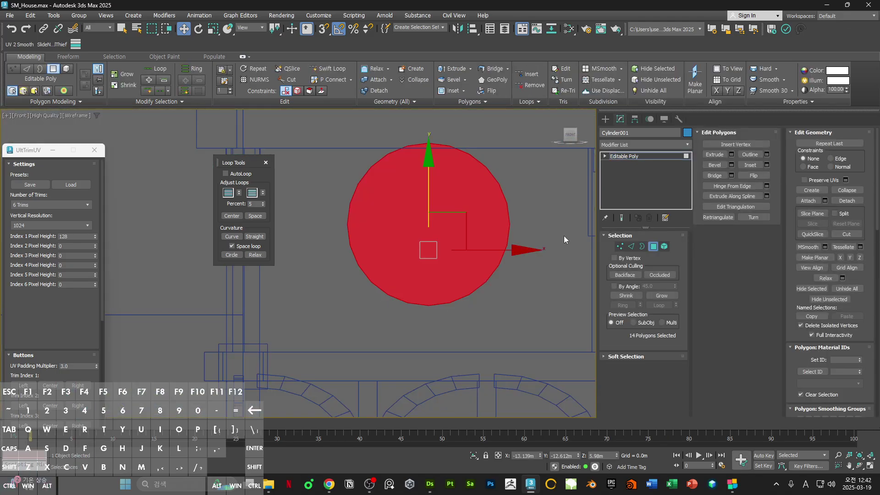
middle_click_drag(564, 236, 490, 227, "alt")
mouse_move(408, 229)
middle_mouse_down("alt")
mouse_move(428, 242)
mouse_move(398, 237)
middle_mouse_up("alt")
middle_click_drag(517, 200, 386, 235, "alt")
key("Delete")
Step: Reduce the arch strip's depth by moving its side edge loop along Y, leaving a thin band against the wall
key("2")
key("F3")
double_click(353, 219)
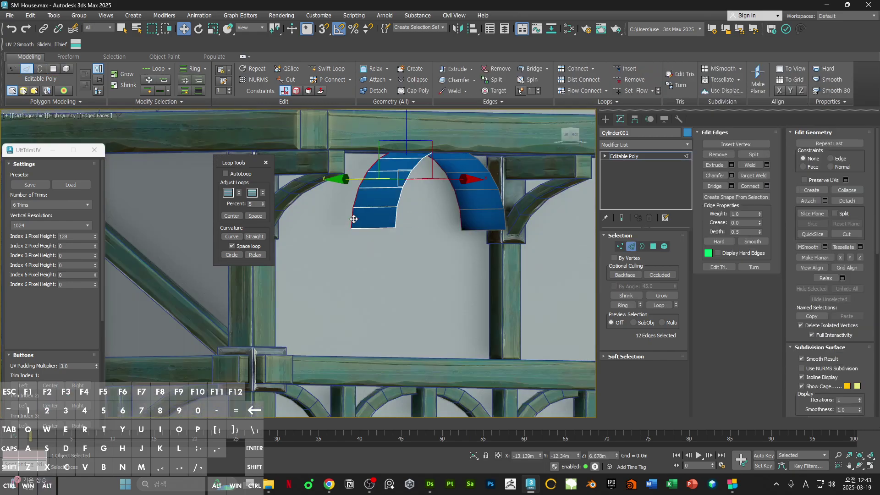
middle_click_drag(365, 185, 493, 330)
left_click_drag(494, 330, 506, 321)
key("s")
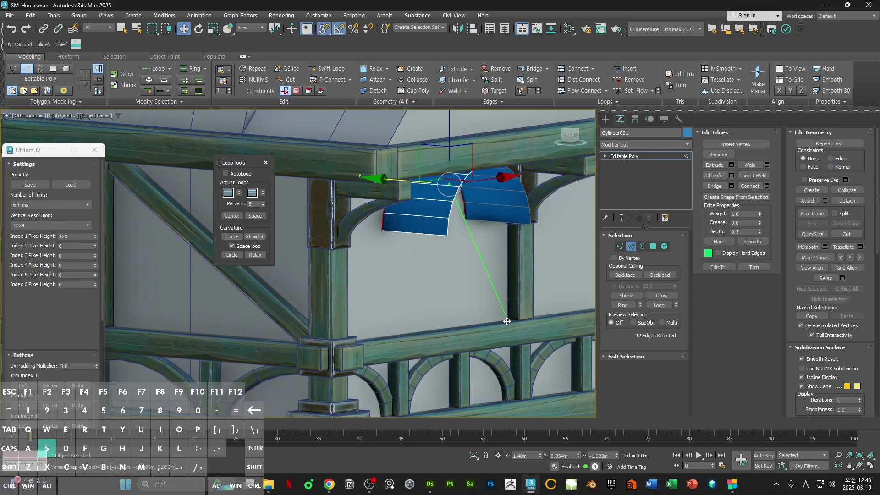
middle_click_drag(453, 256, 454, 229, "alt")
scroll(452, 229, "up", 2)
key("s")
left_click_drag(451, 226, 377, 239)
middle_click_drag(378, 238, 435, 226, "alt")
scroll(434, 222, "down", 3)
Step: Extend the arch's two lower end edges straight down to the top of the horizontal rail
key("2")
key("f")
key("z")
scroll(436, 197, "down", 6)
key("r")
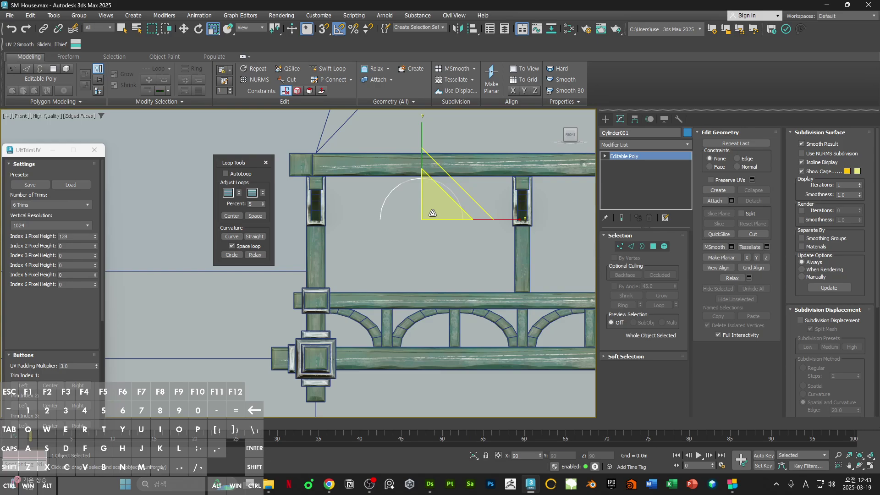
key("w")
middle_click_drag(432, 214, 486, 207, "alt")
scroll(404, 224, "up", 4)
key("2")
left_click(392, 214)
left_click(498, 196)
left_click(390, 211, "ctrl")
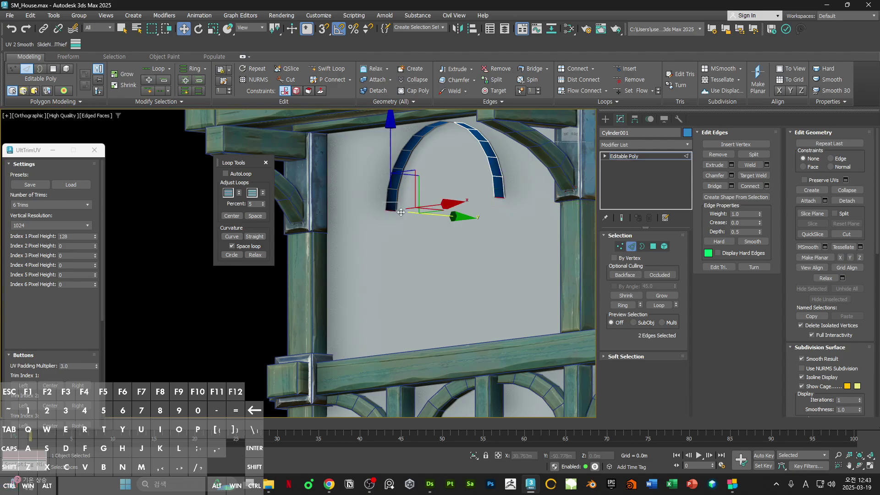
middle_click_drag(390, 212, 407, 202, "alt")
left_click_drag(398, 156, 404, 304, "shift")
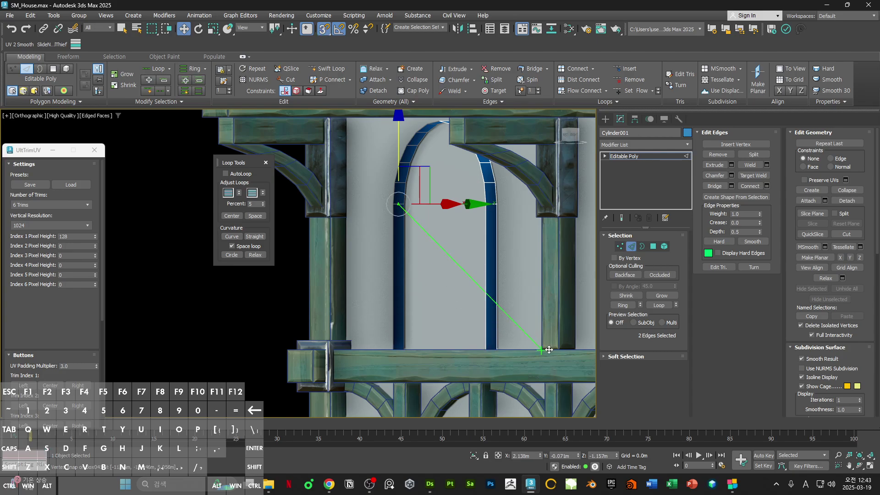
Step: Bridge the arch's two bottom edges to form a sill and cap the front border with a polygon
middle_click_drag(534, 344, 589, 264, "alt")
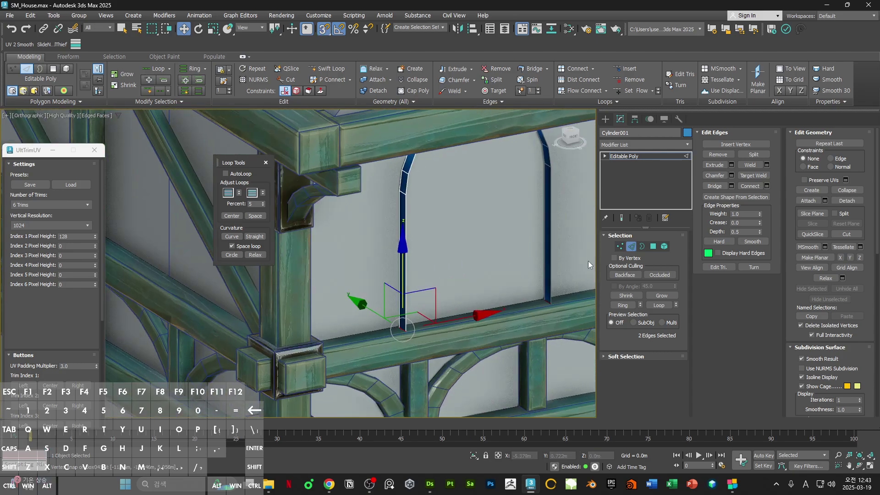
left_click(719, 186)
middle_click_drag(512, 227, 390, 245, "alt")
key("3")
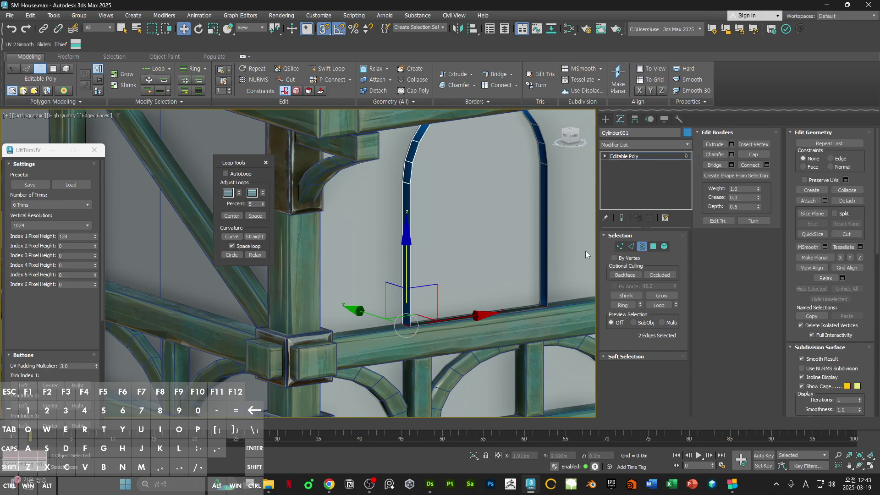
left_click(411, 256)
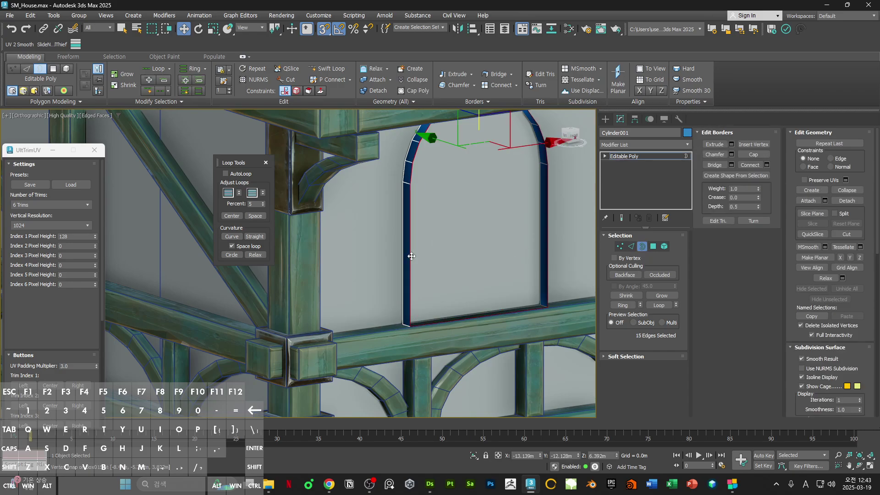
middle_click_drag(544, 255, 347, 271, "alt")
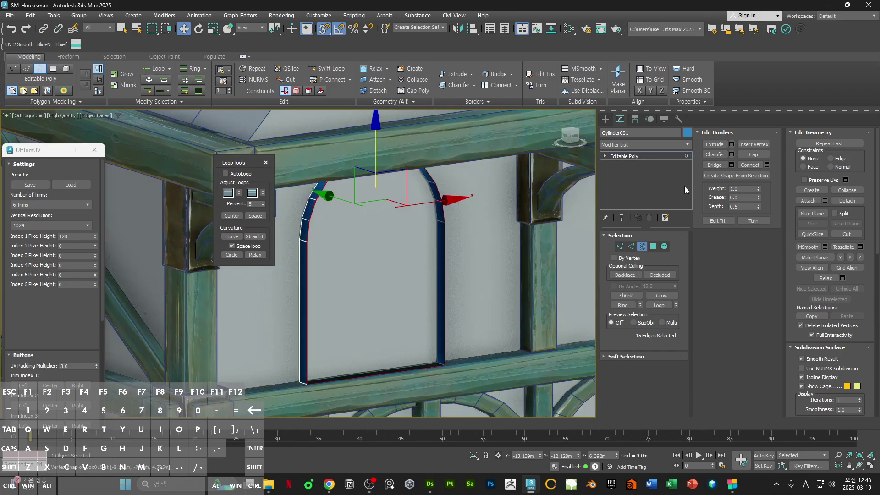
left_click(754, 154)
middle_click_drag(505, 238, 455, 234, "alt")
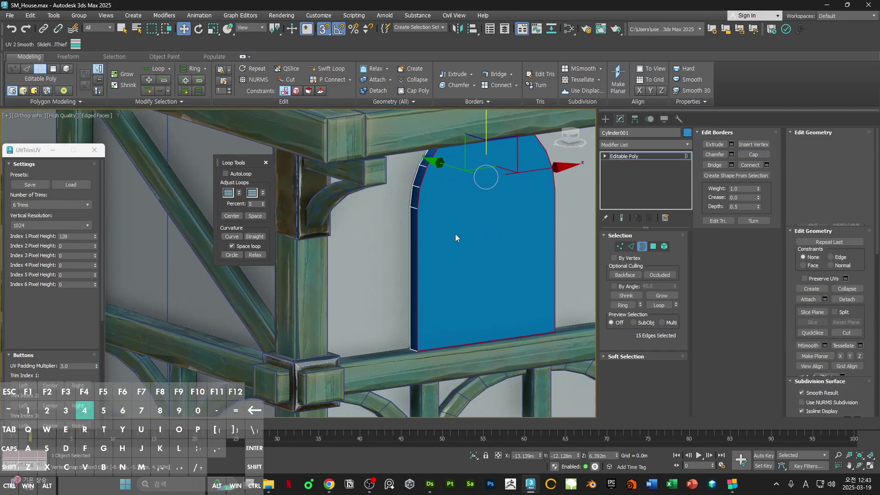
Step: Inset the arched front face to form a frame border and push the inner face back about 0.052 m
key("4")
left_click(455, 234)
middle_click_drag(463, 191, 409, 249, "alt")
key("f")
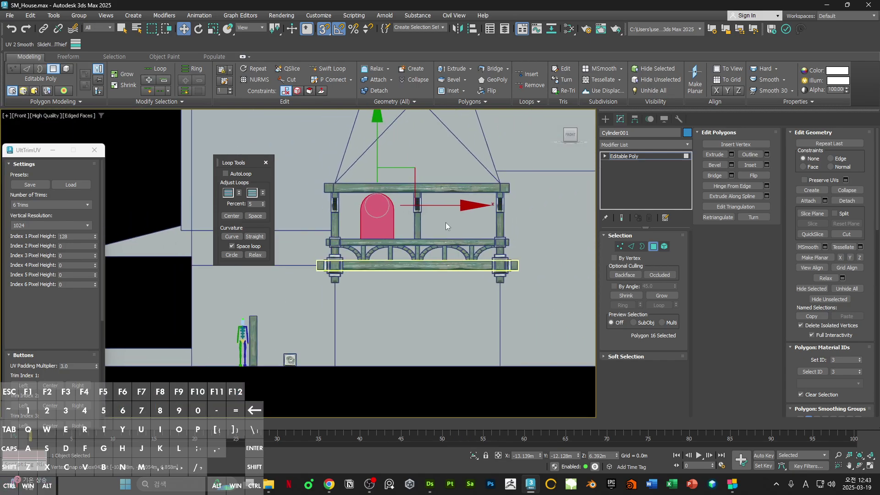
middle_click_drag(359, 223, 432, 242)
scroll(432, 242, "up", 5)
scroll(494, 232, "up", 2)
middle_click_drag(544, 198, 478, 225)
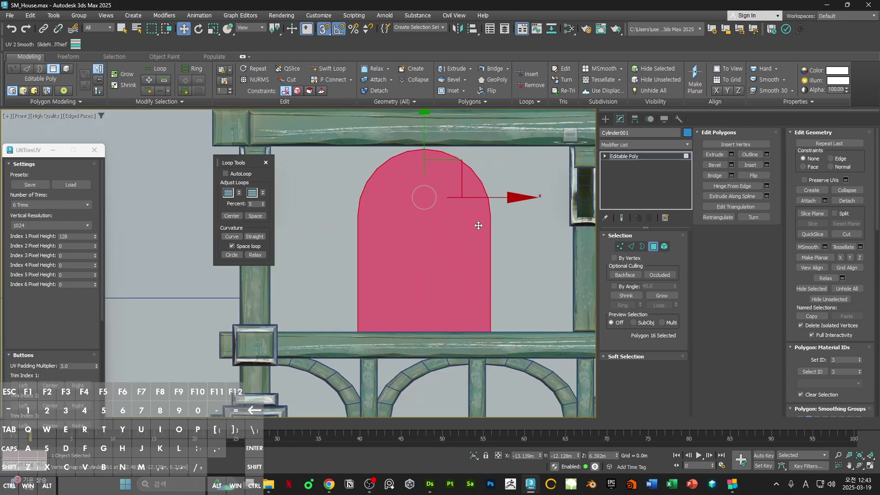
left_click(750, 166)
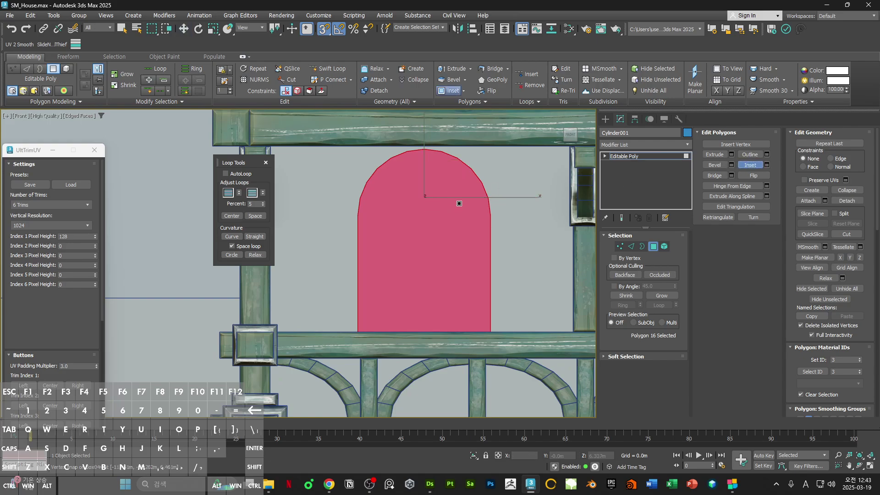
left_click_drag(459, 203, 449, 211)
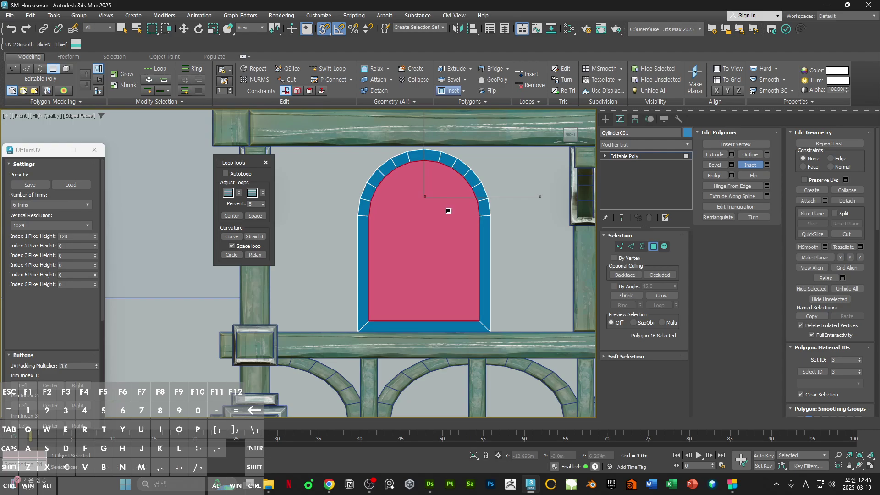
key("w")
middle_click_drag(448, 211, 404, 193, "alt")
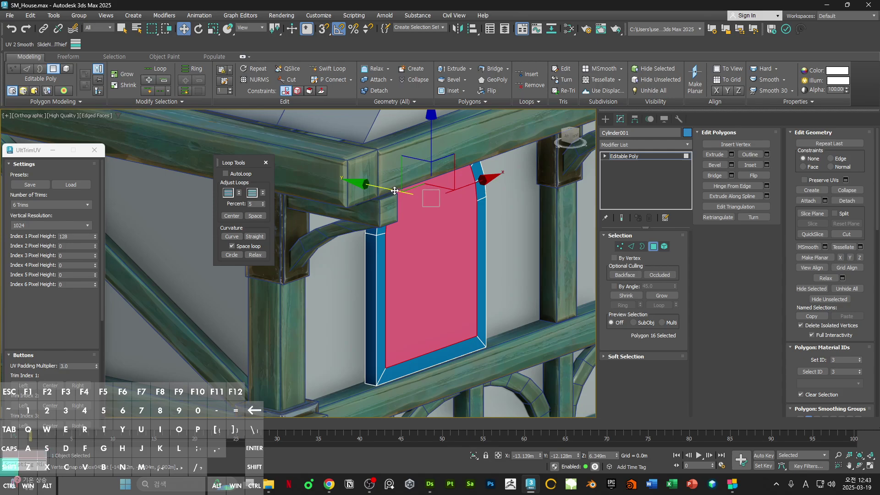
left_click_drag(394, 190, 388, 191)
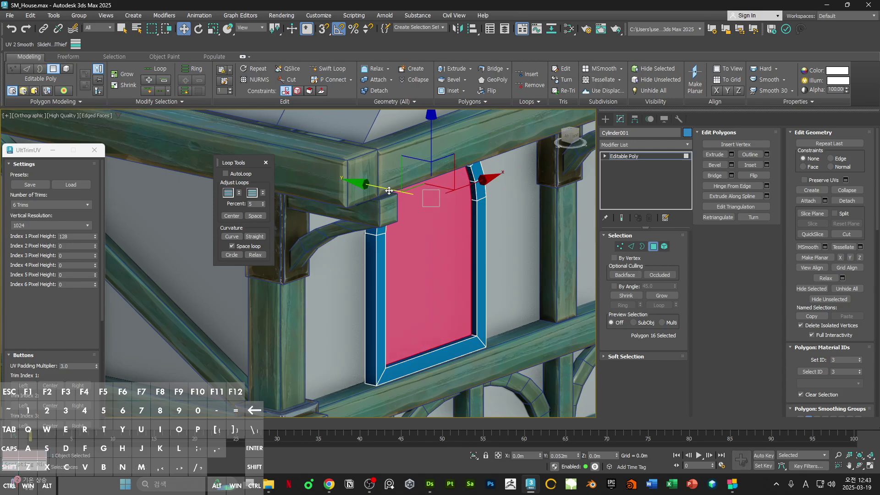
Step: Inset the recessed pane a second time to form a narrower inner frame border
middle_click_drag(389, 191, 408, 202, "alt")
left_click(750, 164)
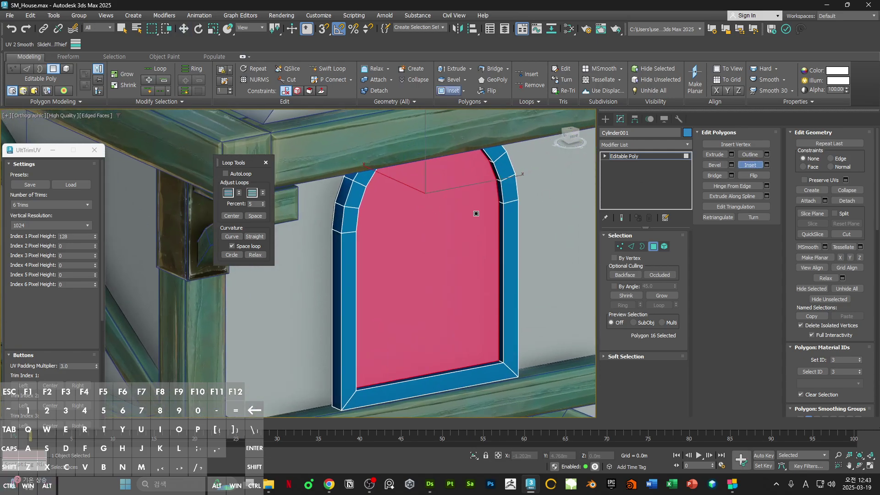
key("f")
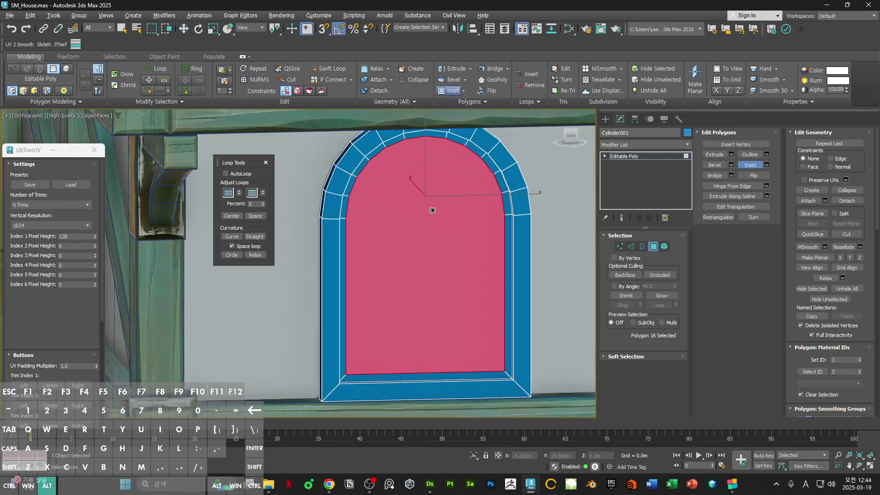
key("f")
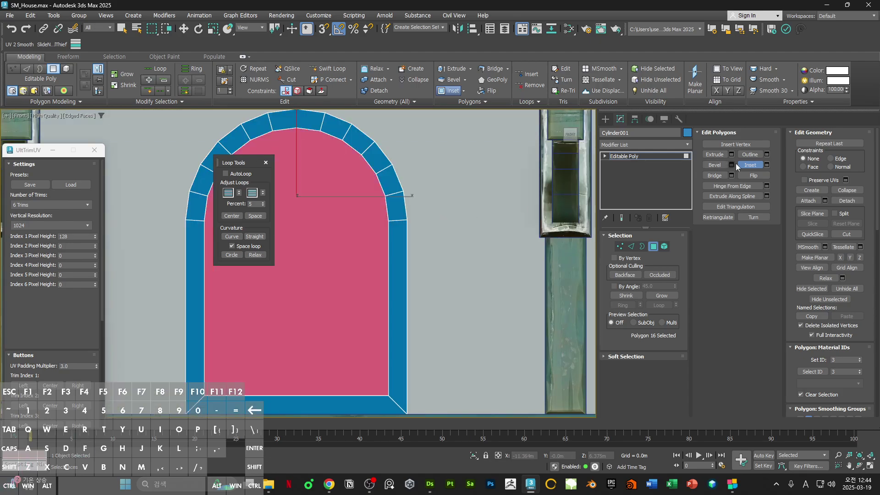
left_click_drag(323, 217, 316, 223)
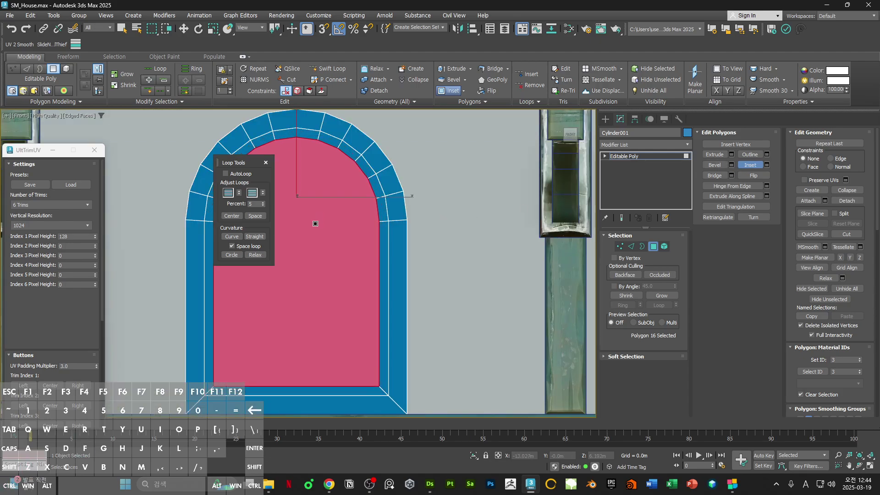
middle_click_drag(318, 247, 473, 202)
key("w")
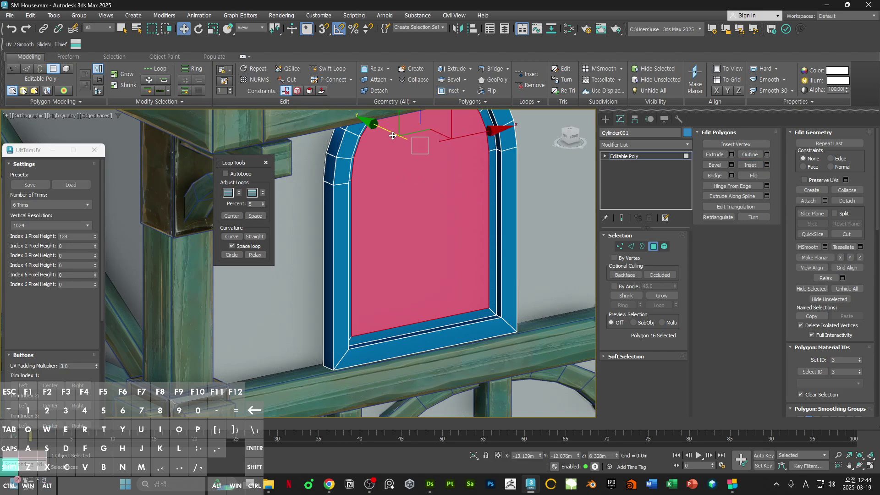
Step: Push the inner pane back about 0.093 m, and pull it forward about 0.011 m to clear the wall surface
key("Delete")
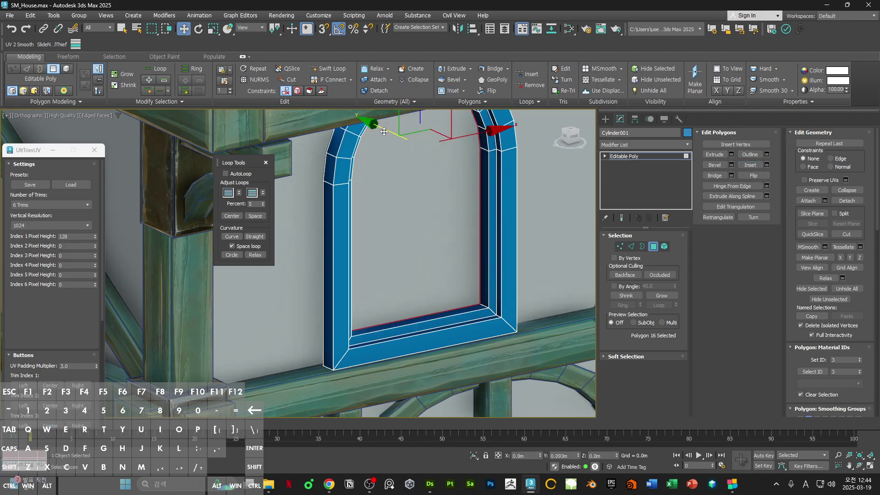
scroll(384, 131, "down", 4)
middle_click_drag(458, 180, 483, 206, "alt")
left_click_drag(345, 150, 346, 150)
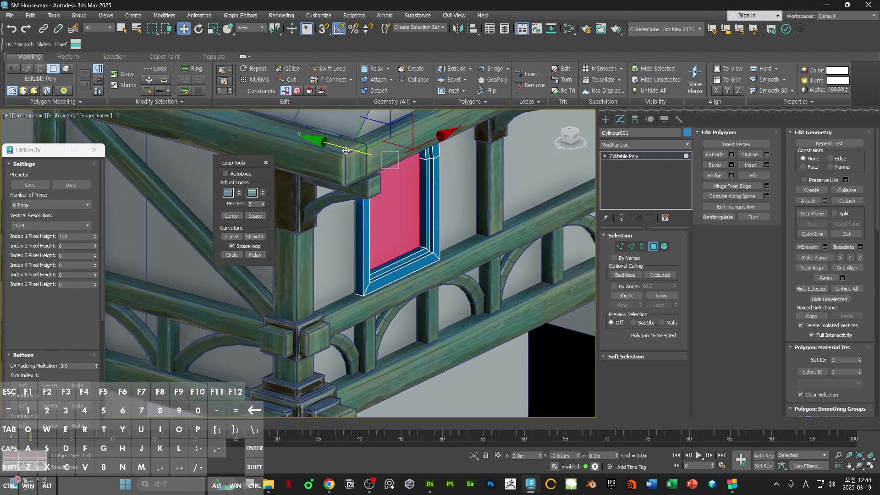
Step: Connect the front wall's top and bottom edges with one vertical edge at mid-width
middle_click_drag(411, 180, 383, 171, "alt")
key("4")
left_click(448, 199)
key("f")
key("z")
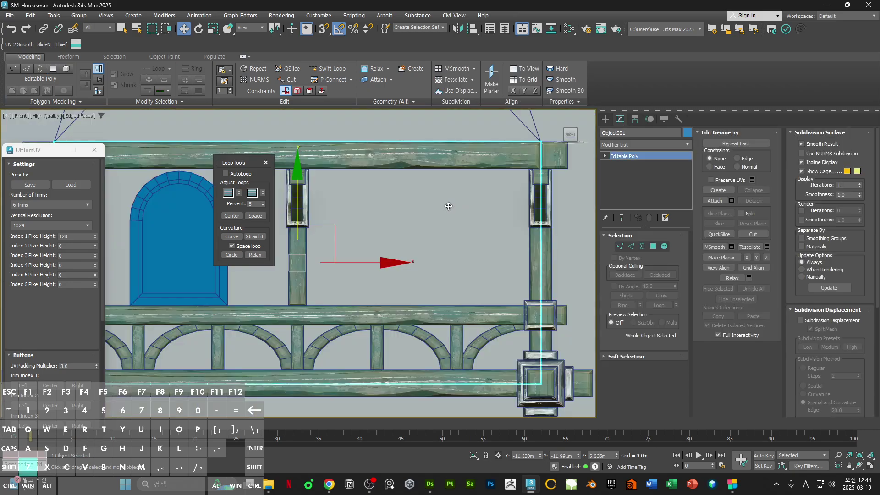
key("F3")
scroll(484, 197, "up", 5)
key("2")
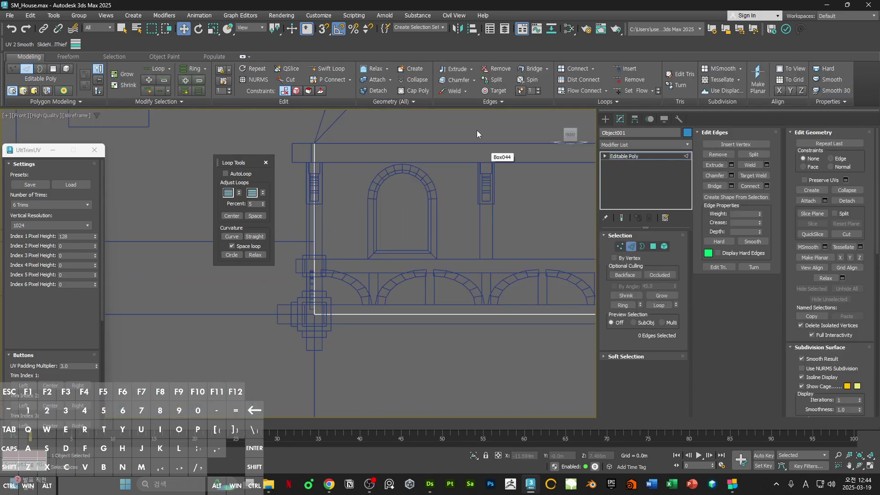
middle_click_drag(433, 210, 469, 220, "alt")
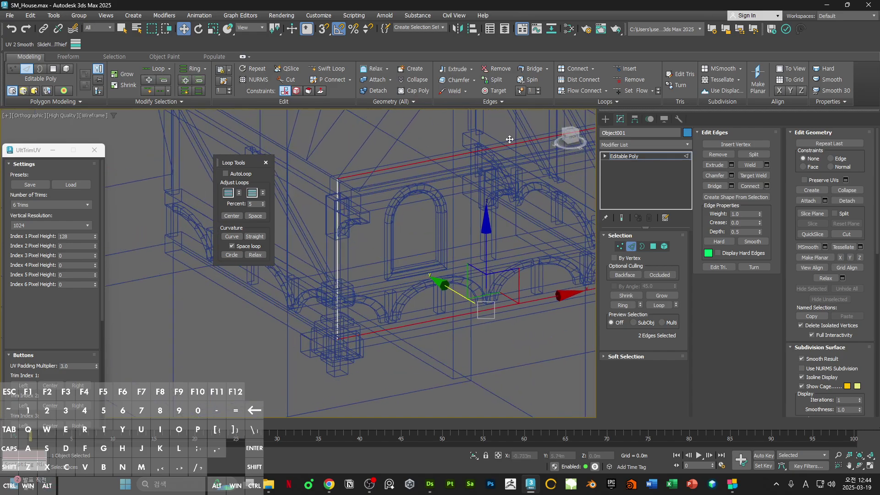
left_click(488, 123)
key("ctrl+z")
left_click(754, 188)
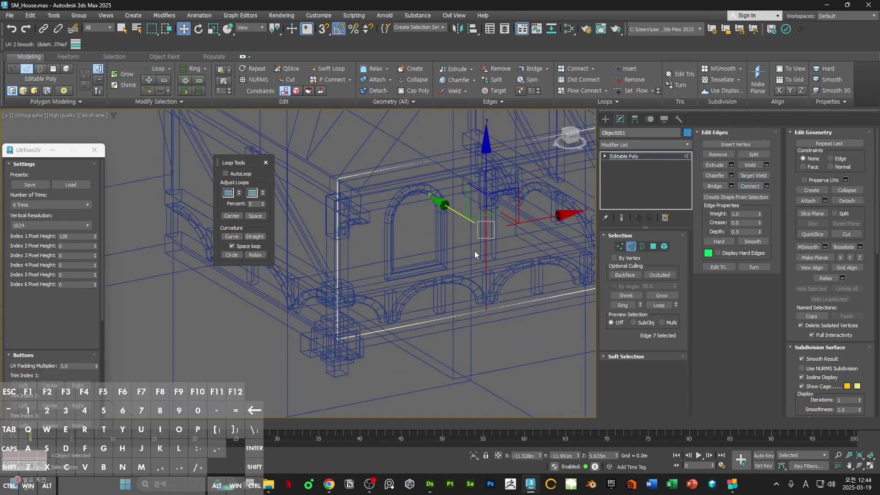
middle_click_drag(475, 252, 458, 252, "alt")
Step: Connect the top and bottom edges of each wall half, adding a vertical centre edge to both halves
key("4")
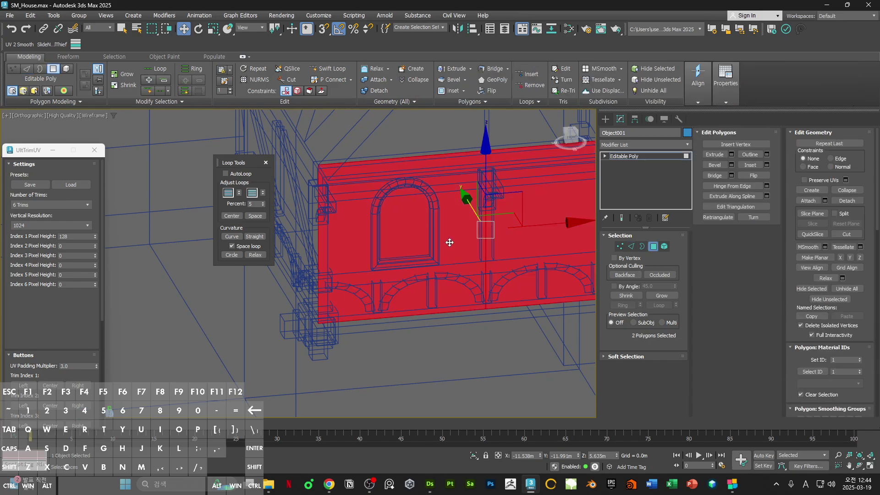
key("2")
left_click_drag(406, 158, 402, 353)
middle_click_drag(462, 267, 394, 295)
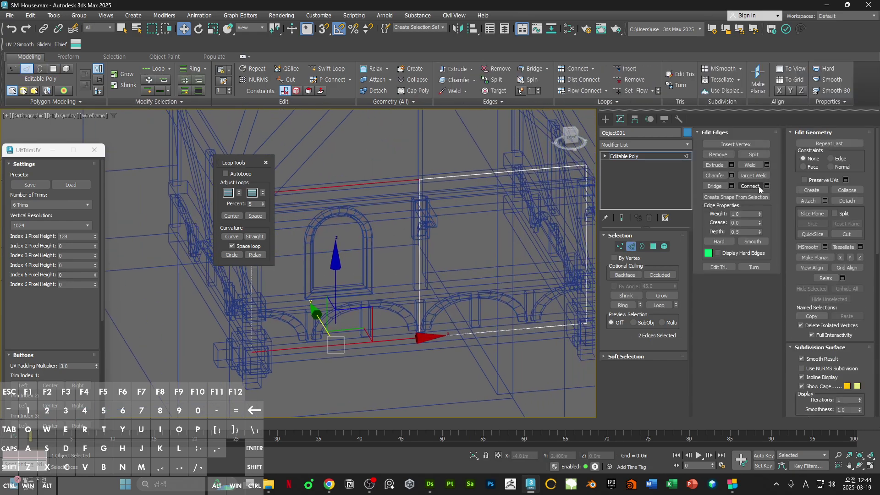
left_click(758, 186)
middle_click_drag(545, 176, 481, 182)
left_click_drag(473, 161, 449, 406)
left_click(752, 186)
middle_click_drag(366, 192, 464, 178)
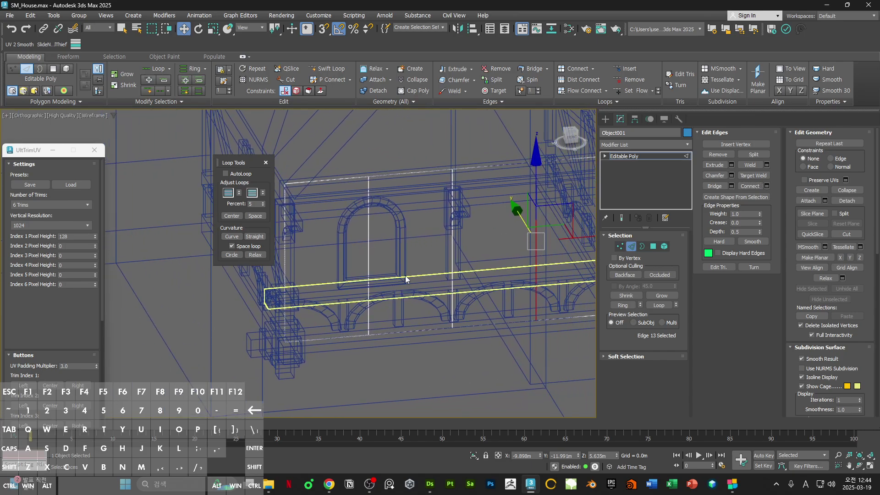
Step: Select the arched window together with the front wall and isolate them in shaded view
scroll(373, 244, "up", 3)
key("2")
left_click(413, 249)
middle_click_drag(413, 250, 455, 260)
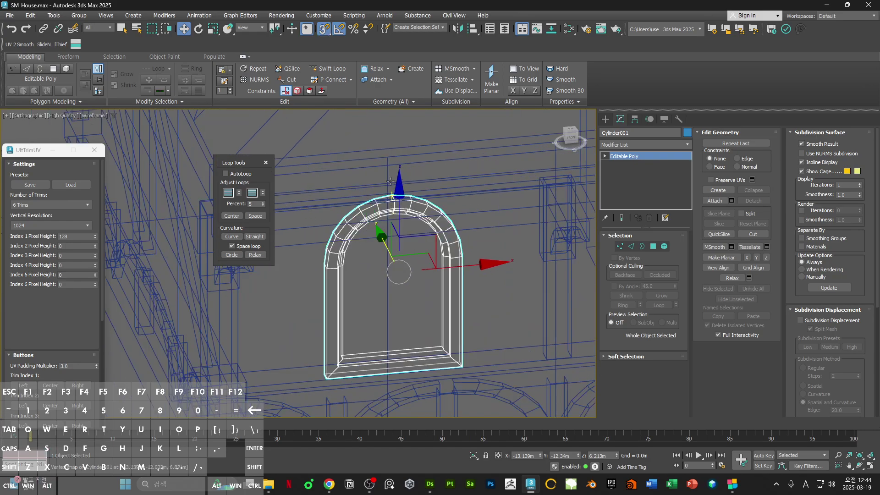
key("F3")
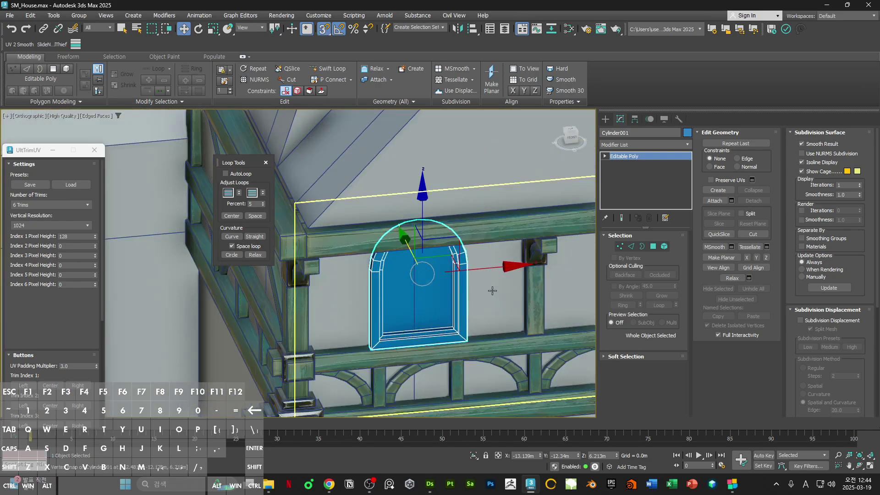
left_click(478, 279, "ctrl")
right_click(443, 292)
left_click(479, 262)
Step: Centre the arched window along X by snapping it to the vertical centre edge of its wall half
left_click(464, 293)
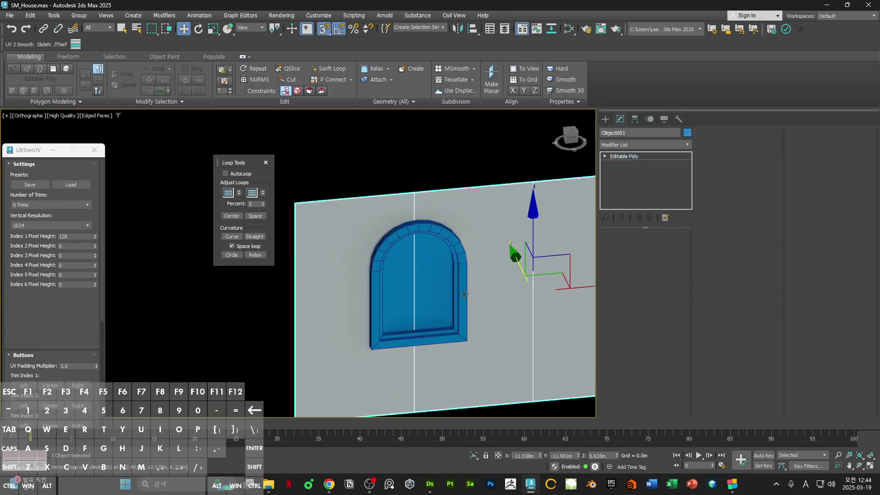
left_click_drag(493, 269, 414, 195)
key("f")
middle_click_drag(414, 194, 424, 227, "alt")
middle_click_drag(355, 148, 404, 158)
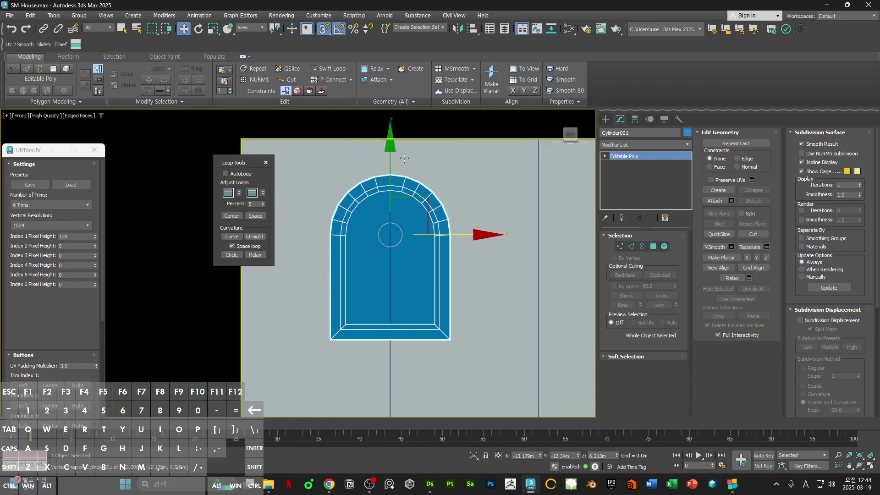
Step: Exit isolation and check the arched window's placement against the surrounding timber frame
scroll(396, 344, "down", 3)
middle_click_drag(396, 344, 404, 272, "alt")
right_click(402, 270)
key("Escape")
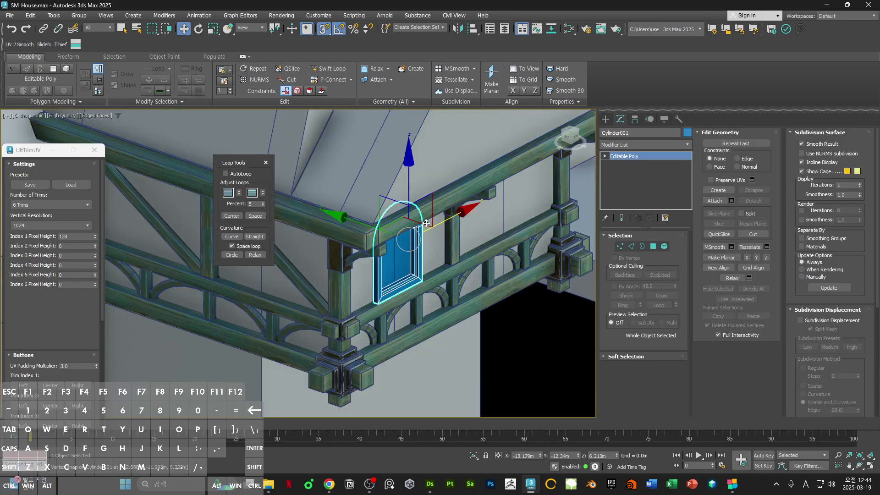
key("f")
key("z")
scroll(409, 252, "down", 1)
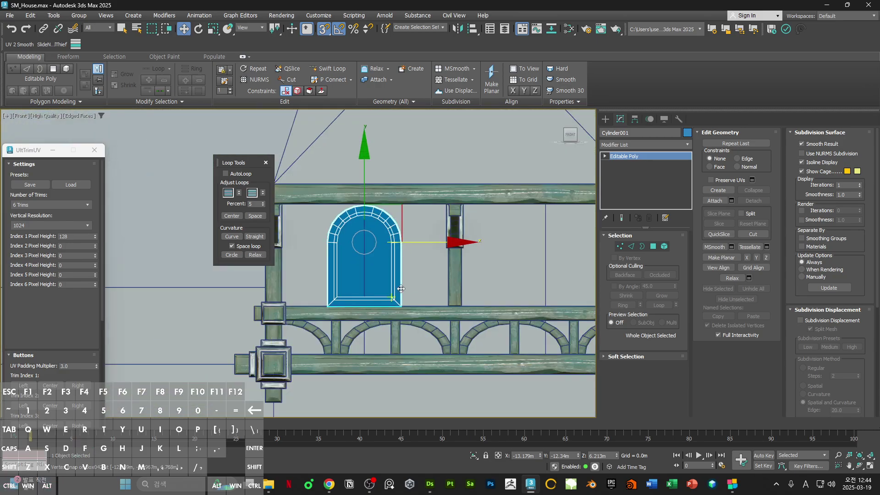
middle_click_drag(428, 291, 511, 279)
key("F3")
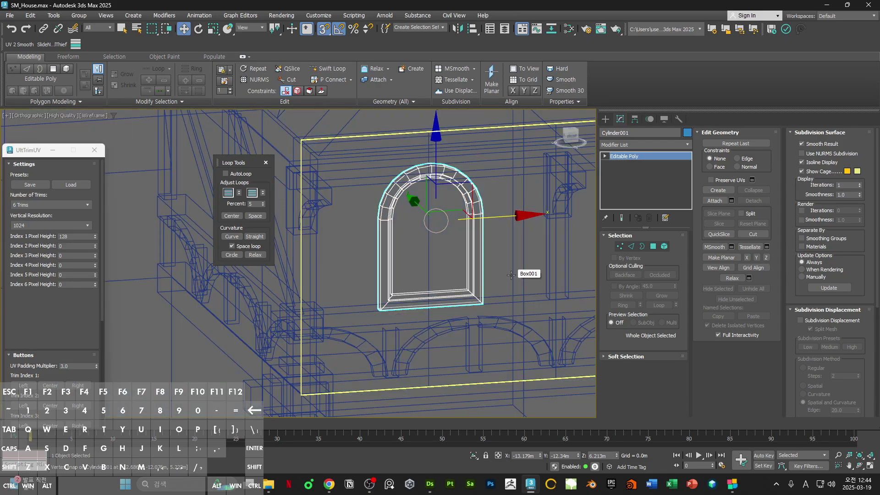
Step: Add a horizontal Swift Loop edge across the front wall just above the arched window's bottom edge
key("f")
scroll(399, 271, "down", 5)
left_click(394, 312)
scroll(390, 303, "up", 5)
key("F3")
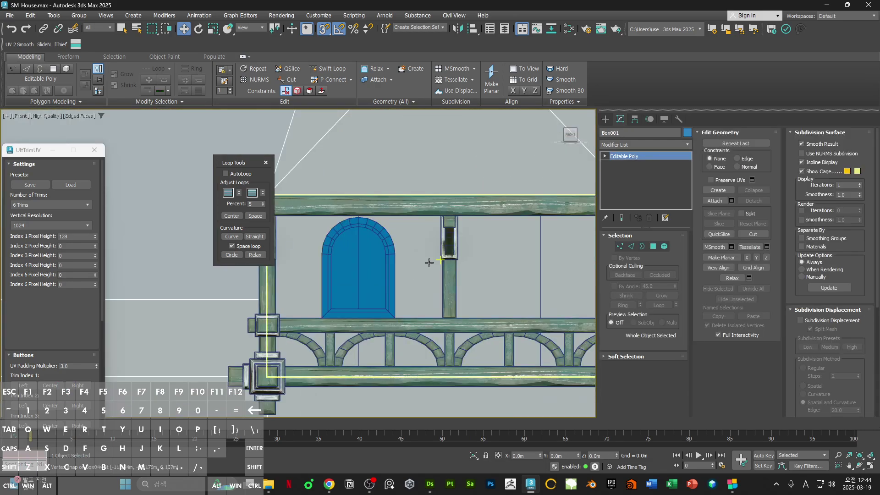
left_click(429, 264)
middle_click_drag(427, 284, 441, 273)
key("s")
key("alt+1")
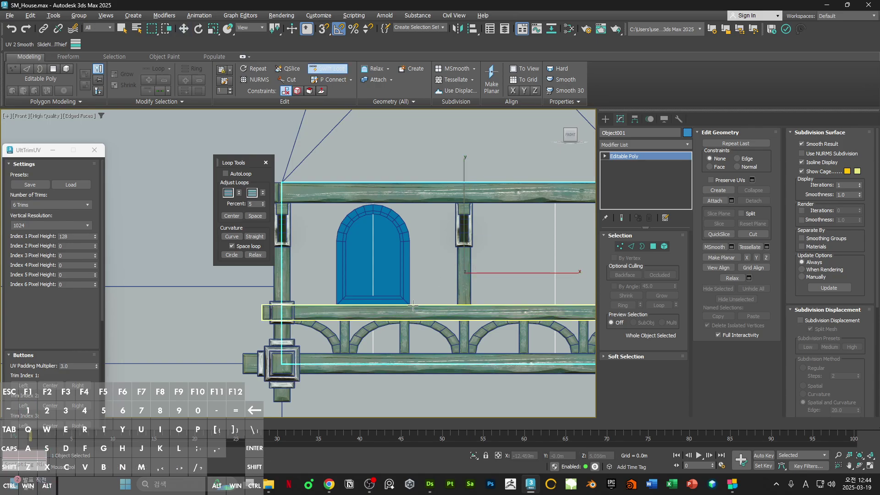
scroll(413, 301, "up", 2)
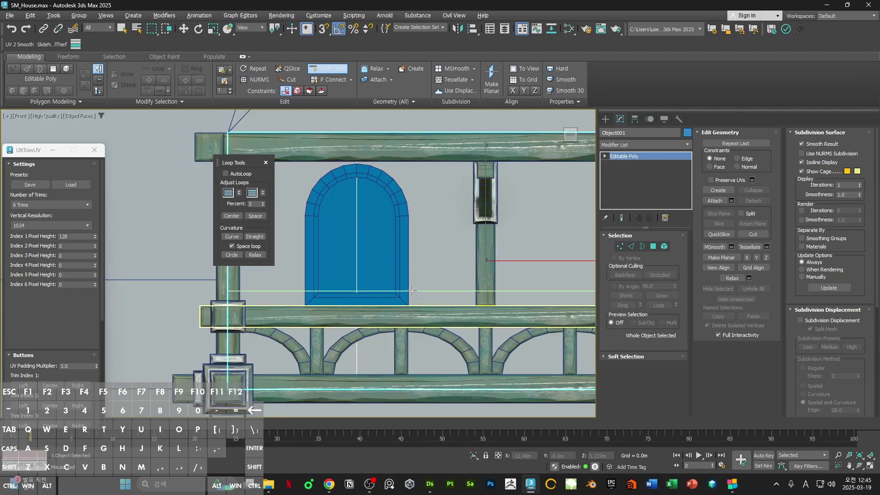
key("w")
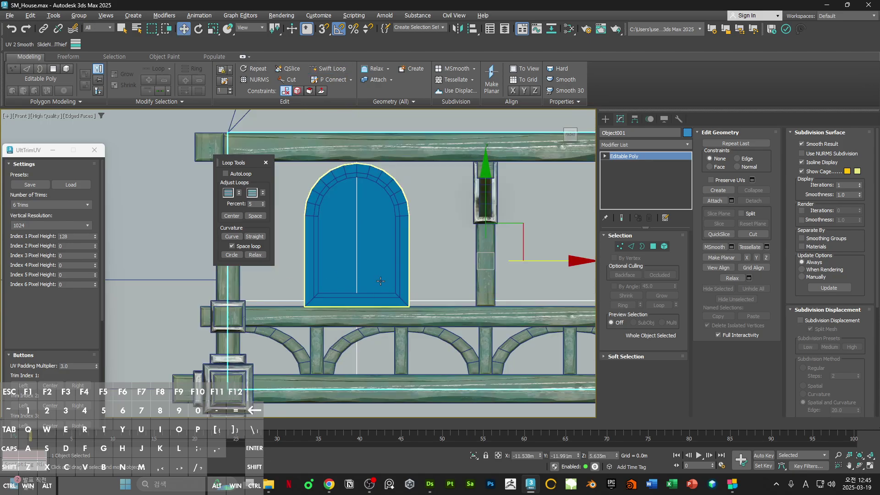
Step: Add two vertical edge loops to the front wall, one just inside each side of the arched window
middle_click_drag(367, 255, 407, 288)
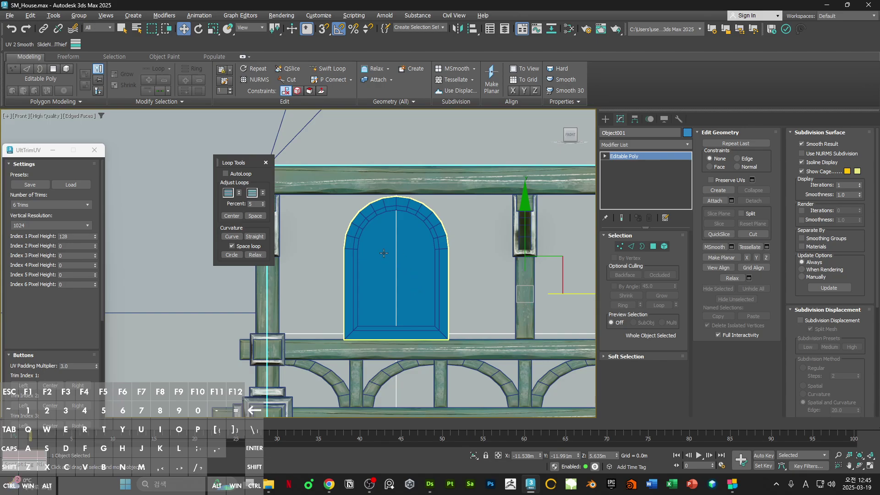
key("alt+shift+w")
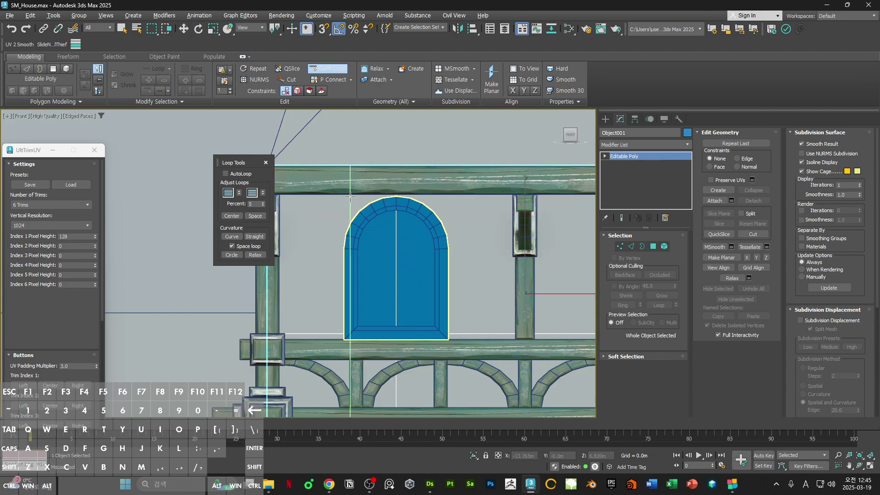
left_click(349, 173)
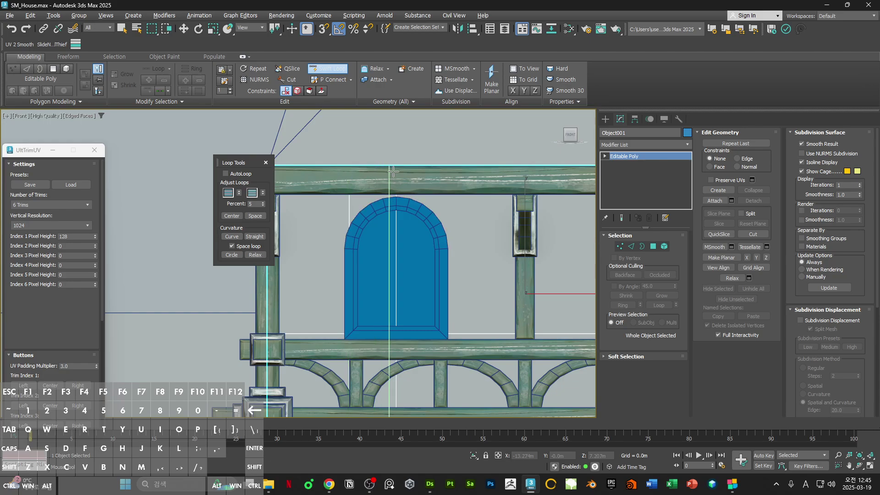
left_click(445, 174)
right_click(442, 177)
middle_click_drag(414, 211, 393, 212)
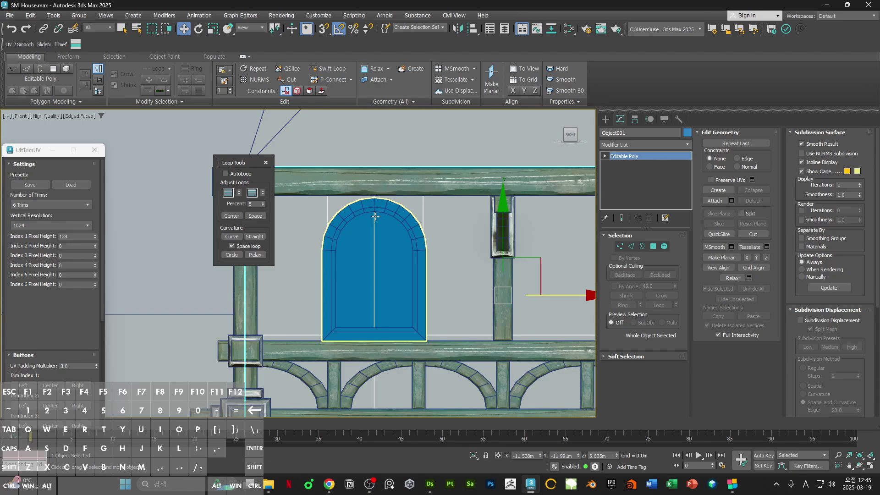
Step: Cut an arched outline into the front wall along the window's curved frame, joining the two side loops through the top centre
scroll(347, 225, "up", 2)
key("alt+c")
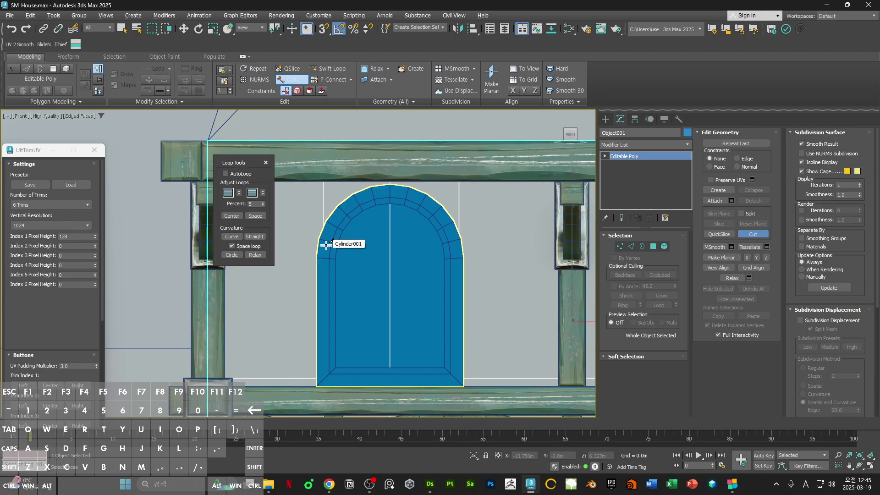
key("w")
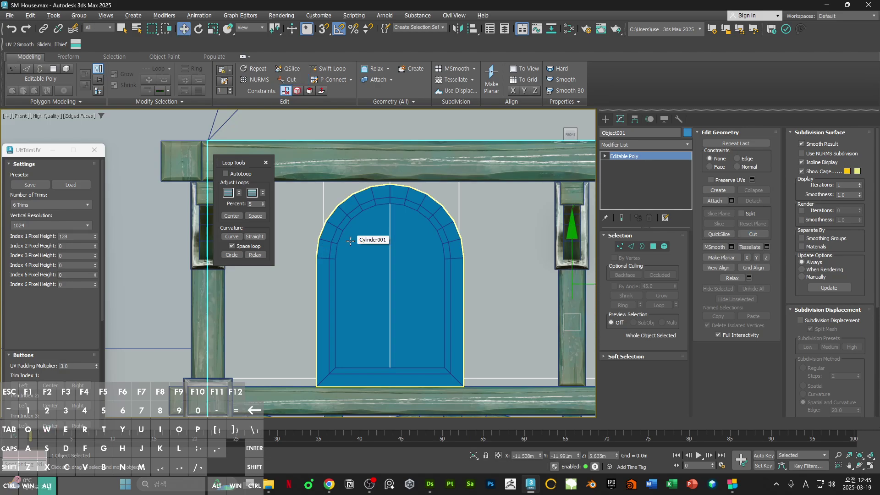
key("alt+c")
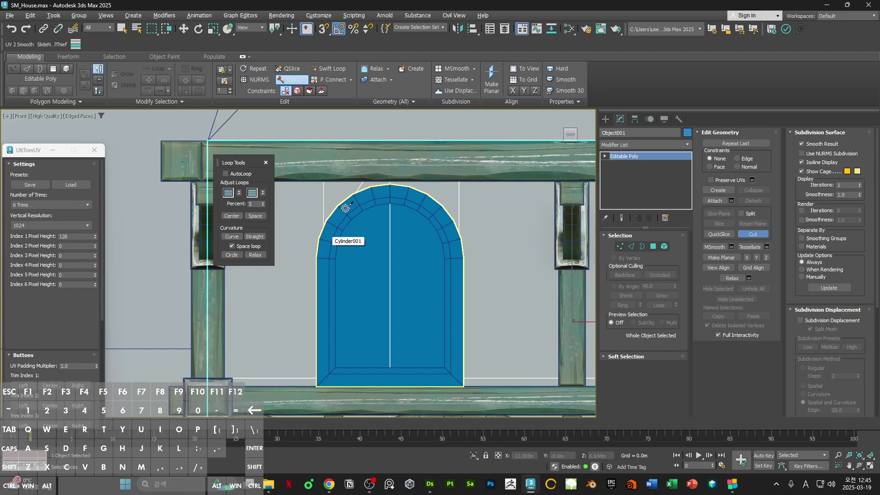
key("F3")
left_click(389, 188)
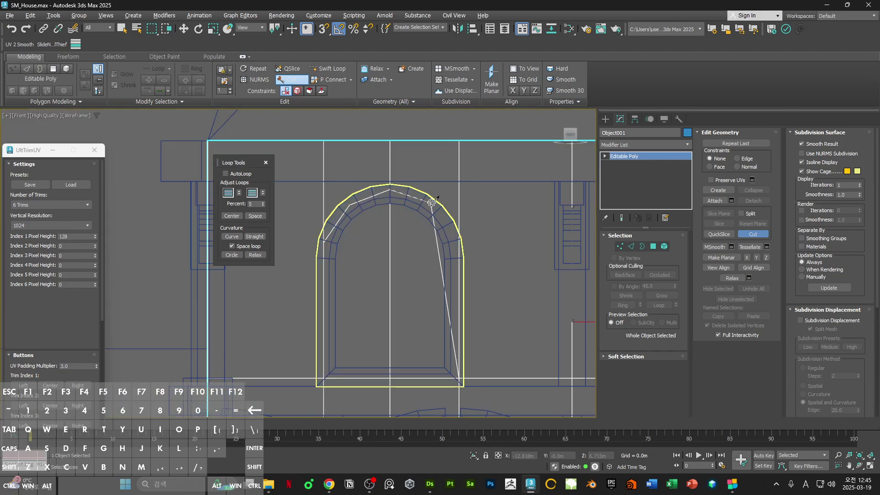
left_click(458, 245)
right_click(458, 247)
Step: Delete the two wall polygons inside the arched outline to open the wall behind the window
key("4")
left_click(419, 264)
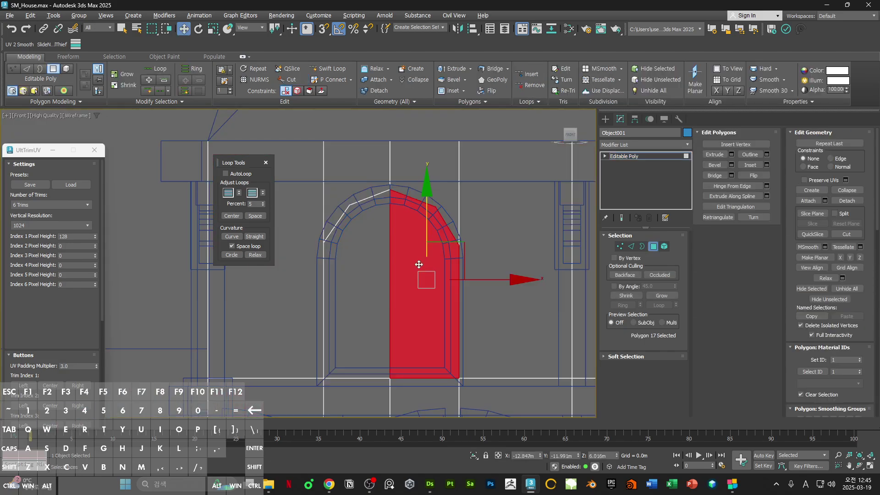
key("Delete")
left_click(371, 273)
key("Delete")
Step: Target-weld the upper vertices of both side loops so diagonals run from the arch's springing points to the wall section's upper corners
middle_click_drag(382, 264, 435, 225)
scroll(386, 254, "down", 2)
key("1")
left_click(363, 212)
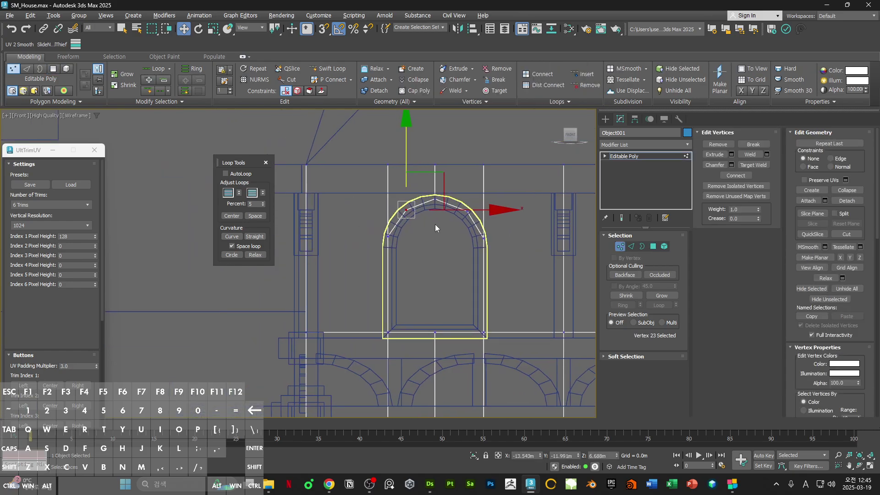
left_click(754, 165)
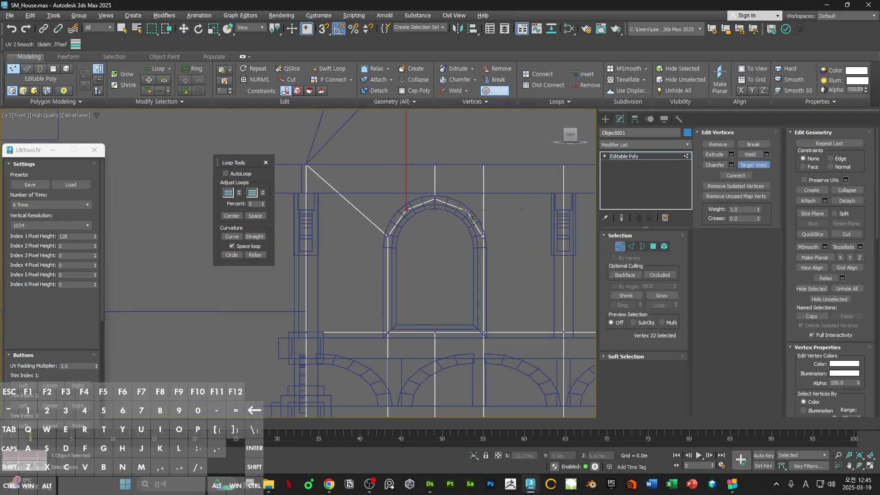
middle_click_drag(434, 224, 408, 208)
key("w")
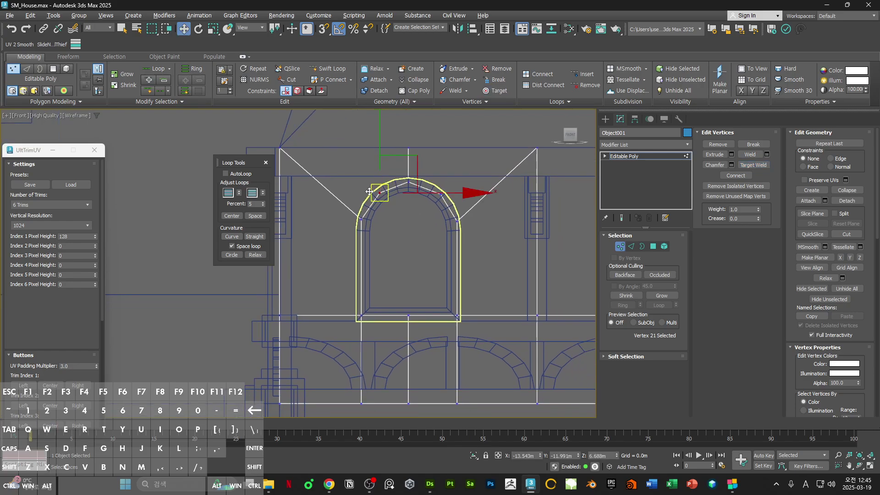
Step: Connect the arch's two shoulder vertices to the nearest upper corners of the wall section
left_click(279, 145, "ctrl")
key("ctrl+shift+e")
left_click(441, 194)
left_click(537, 148, "ctrl")
key("ctrl+shift+e")
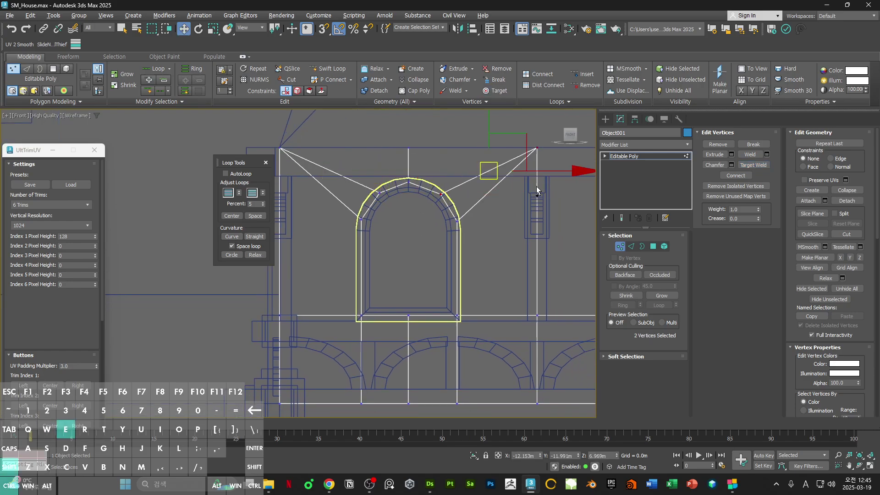
Step: Remove the centre edge below the opening and target-weld the side loops' bottom vertices to the wall section's lower corners
middle_click_drag(457, 286, 469, 226)
key("2")
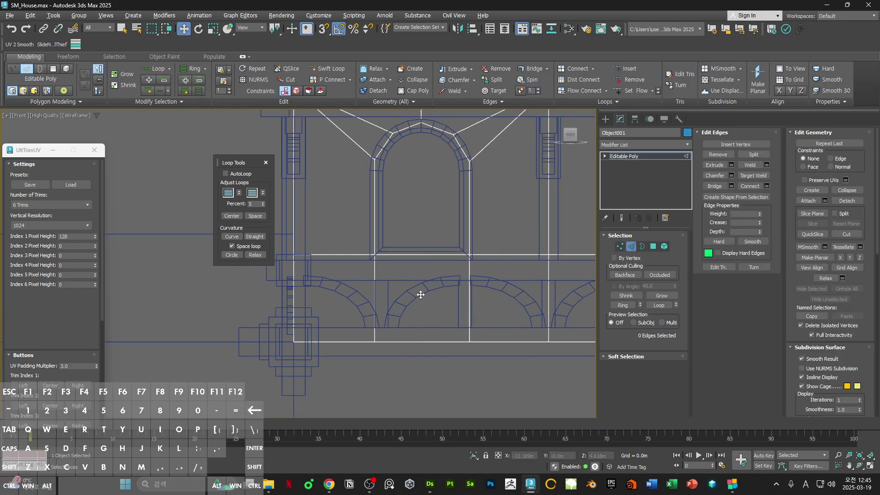
key("1")
key("ctrl+shift+w")
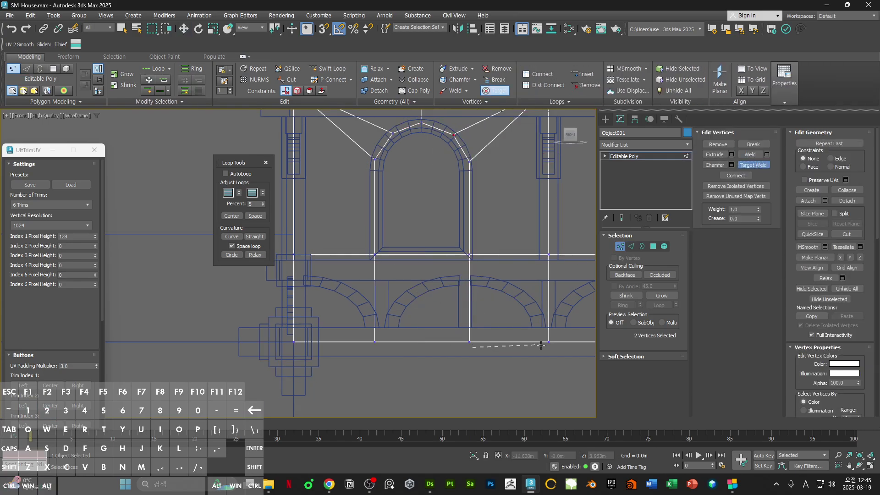
key("w")
key("F3")
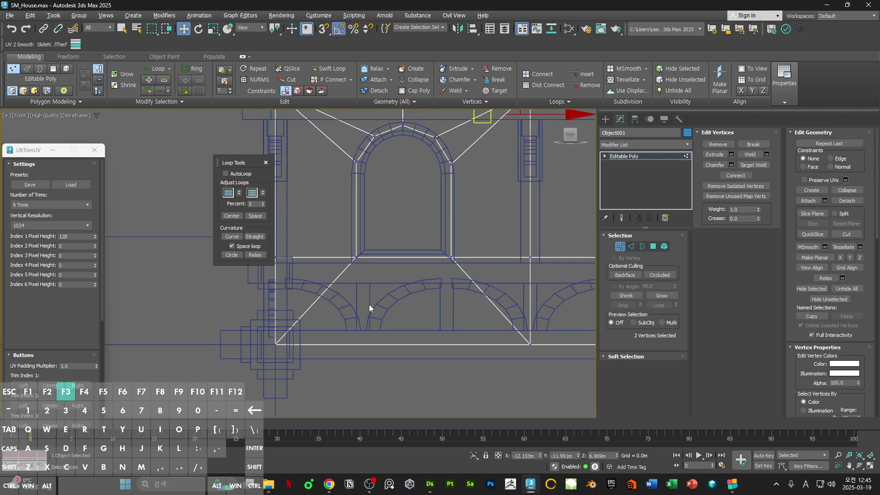
Step: Move the arched window's recessed pane polygon slightly inward along Y
mouse_move(407, 313)
middle_mouse_down("alt")
mouse_move(408, 283)
mouse_move(430, 246)
middle_mouse_up("alt")
scroll(430, 246, "up", 2)
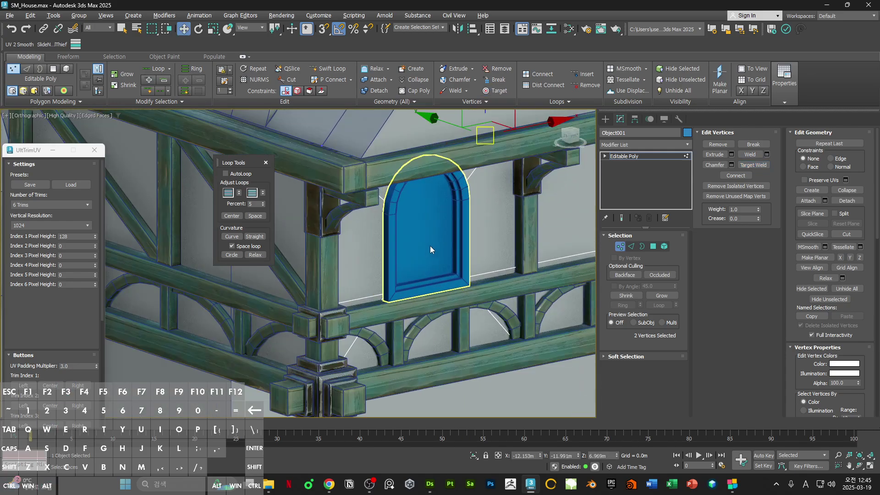
left_click(430, 246)
key("4")
left_click(403, 197)
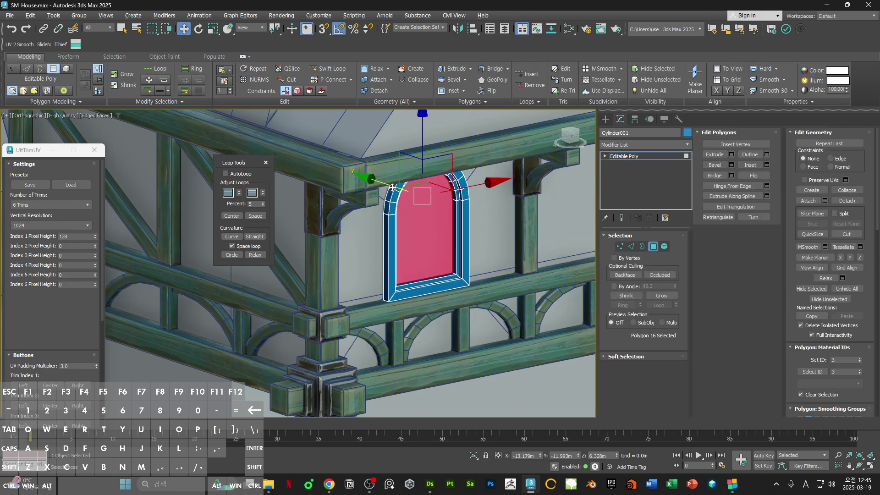
left_click_drag(393, 187, 394, 189)
middle_click_drag(395, 189, 407, 239, "alt")
key("f")
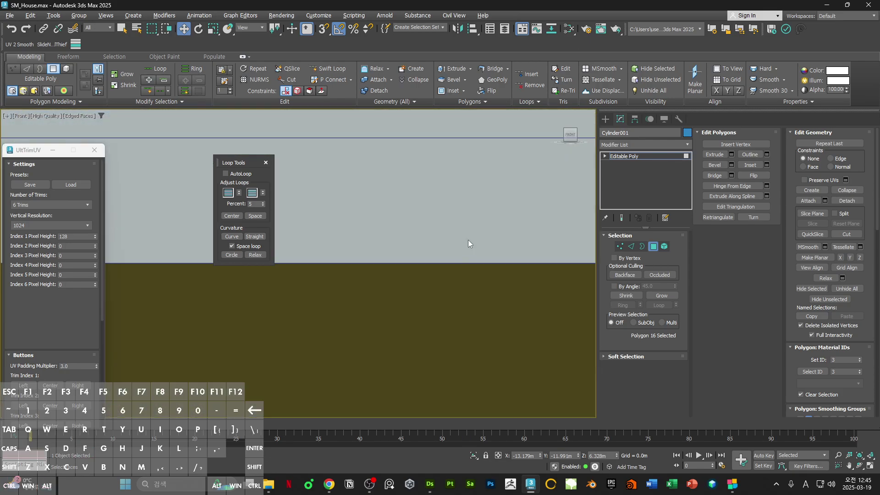
key("z")
scroll(463, 210, "down", 3)
mouse_move(463, 211)
middle_mouse_down("alt")
mouse_move(455, 263)
mouse_move(472, 212)
middle_mouse_up("alt")
middle_click_drag(472, 212, 445, 273, "alt")
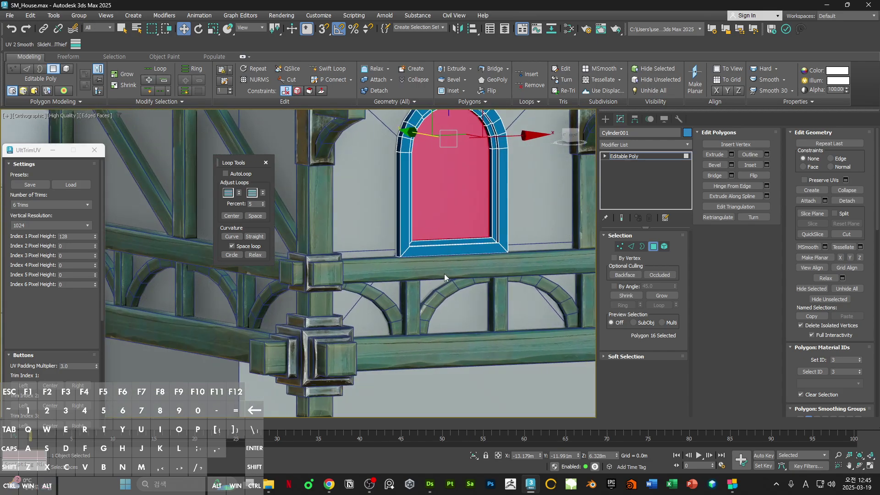
Step: Check the windows in the reference image and clone the window frame's bottom front face outward along Y as a separate object
scroll(444, 274, "up", 2)
left_click(454, 240)
middle_click_drag(454, 240, 462, 245, "alt")
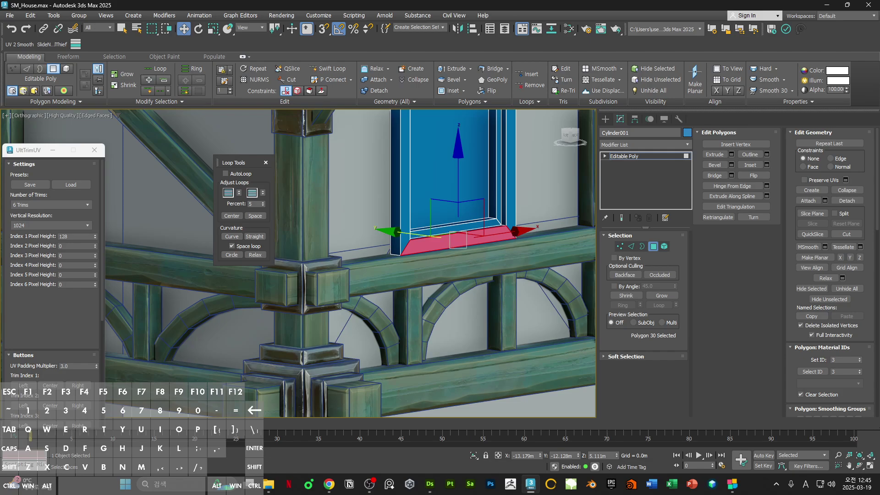
left_click_drag(665, 0, 457, 113)
double_click(461, 111)
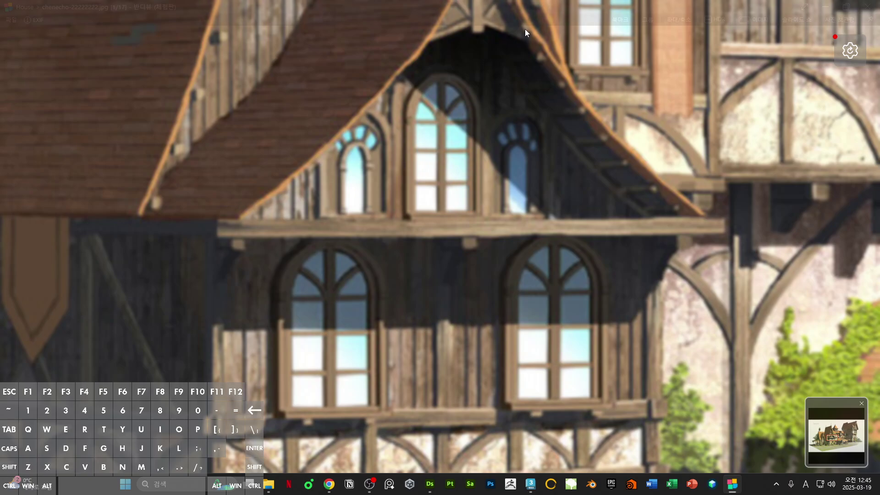
mouse_move(575, 6)
left_click_drag(574, 7, 573, 0)
middle_click_drag(448, 236, 438, 250)
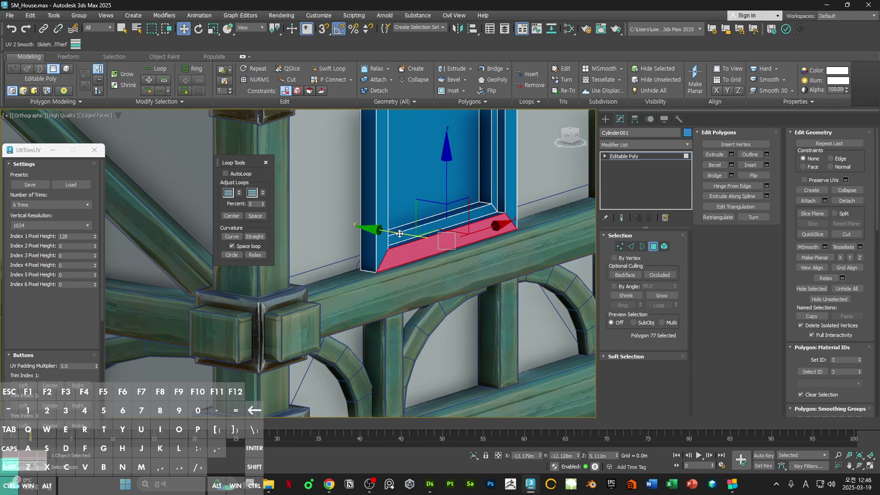
left_click_drag(400, 233, 432, 236, "shift")
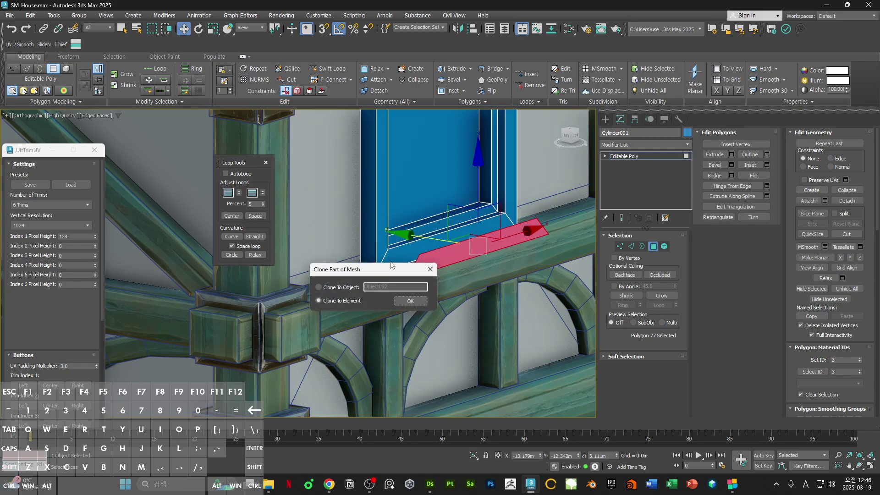
left_click(347, 287)
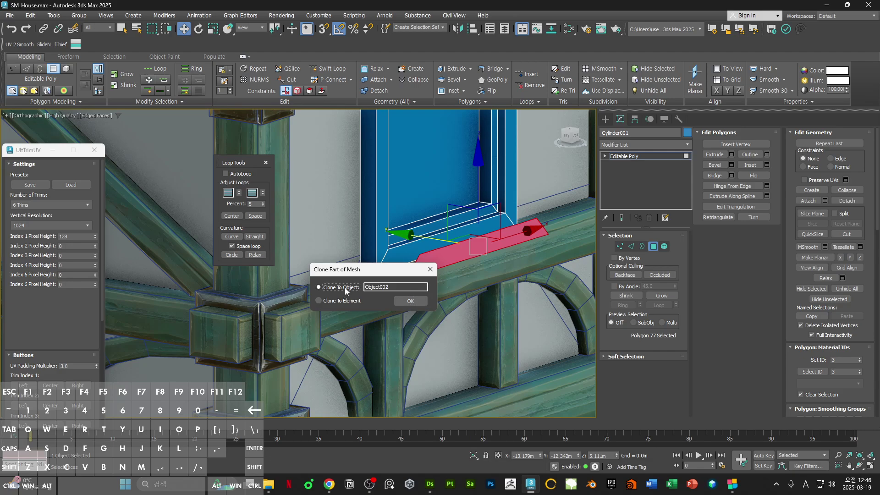
left_click(410, 301)
Step: Square off the slanted ends of the cloned strip by flattening its two end edges along X with non-uniform scaling
middle_click_drag(455, 274, 432, 263, "alt")
left_click(427, 264)
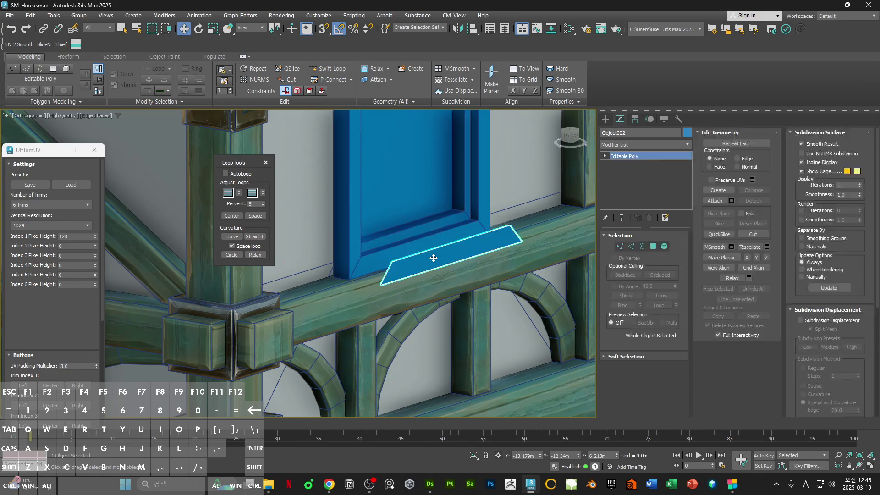
key("2")
left_click(390, 270)
left_click(518, 233, "ctrl")
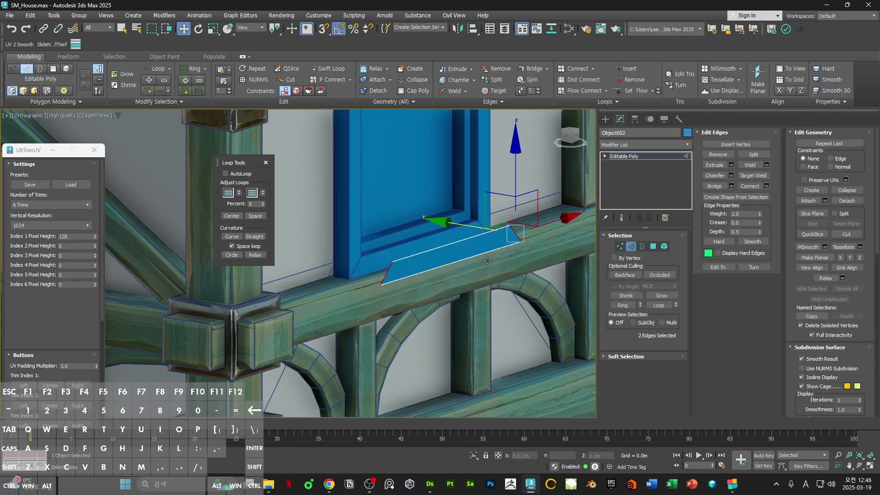
key("r")
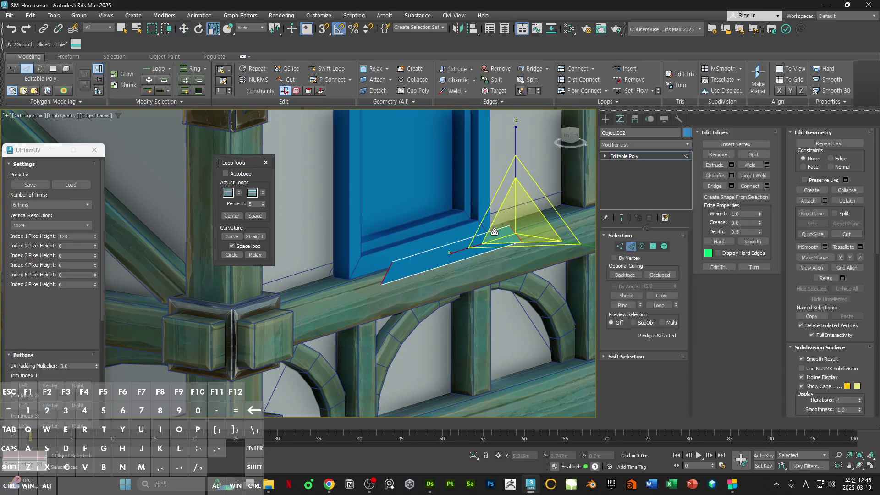
right_click(215, 33)
left_click_drag(335, 353, 333, 161)
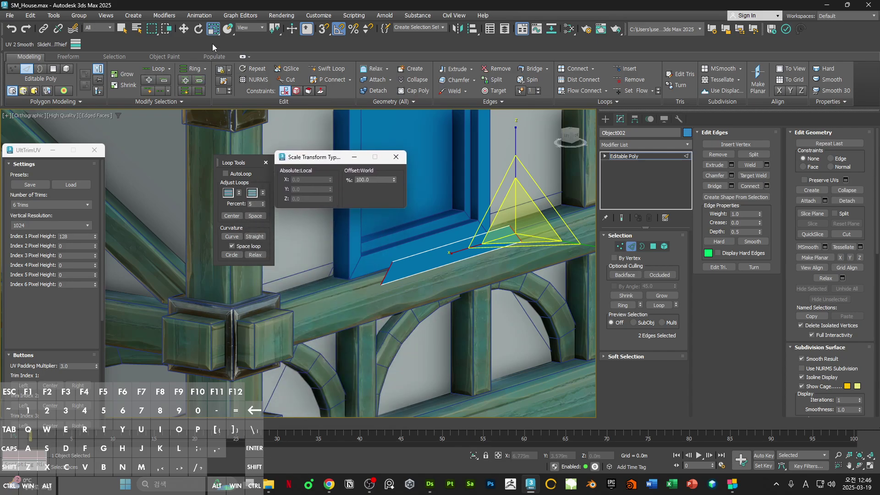
left_click(215, 30)
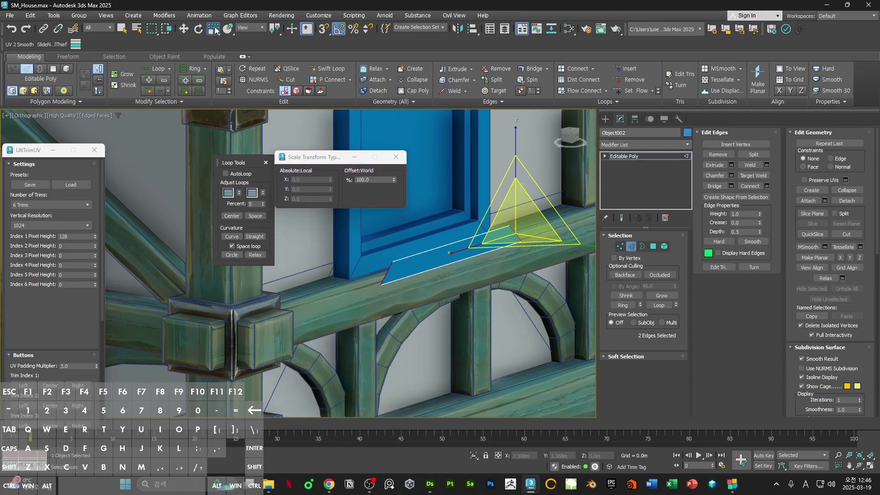
left_click_drag(218, 57, 217, 57)
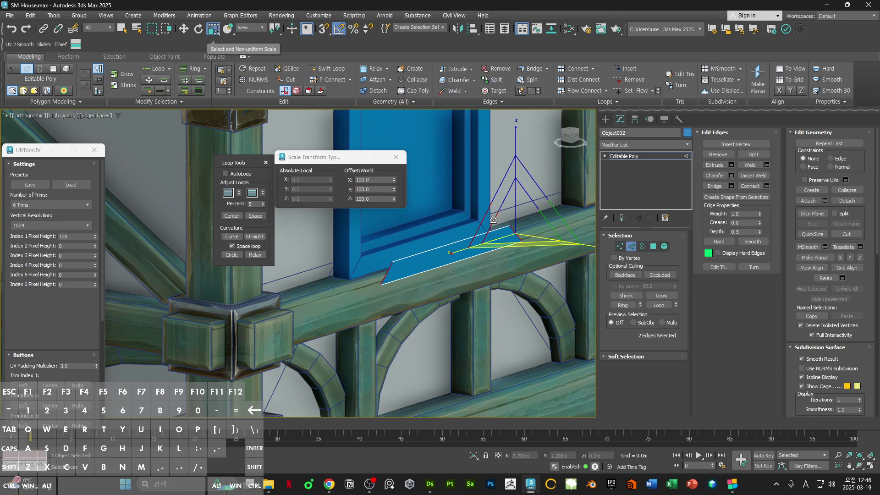
middle_click_drag(493, 219, 424, 255, "alt")
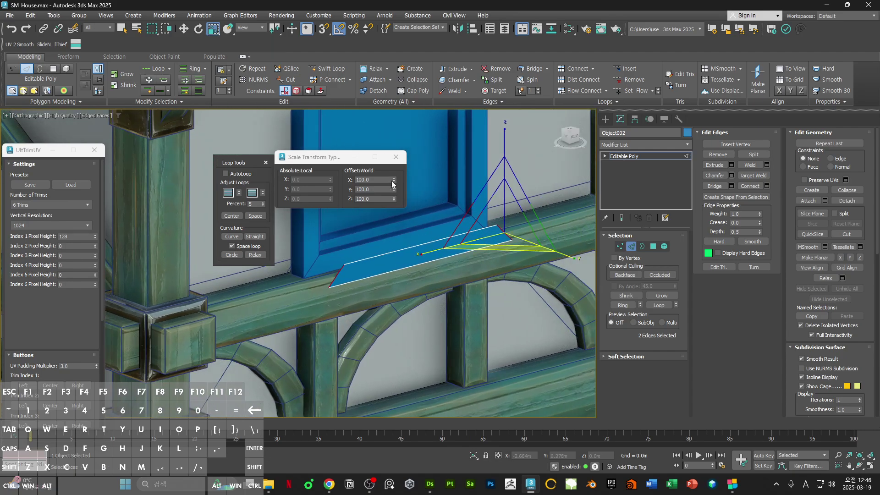
left_click(332, 257)
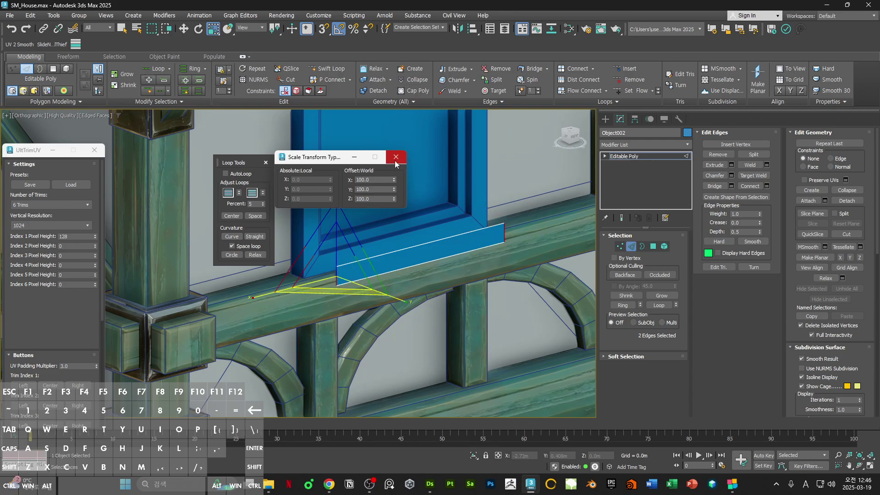
left_click(398, 161)
Step: Extend the strip's open border back along Y about 0.32 m towards the wall to form a sill box
middle_click_drag(487, 220, 405, 247, "alt")
key("3")
left_click(404, 246)
key("w")
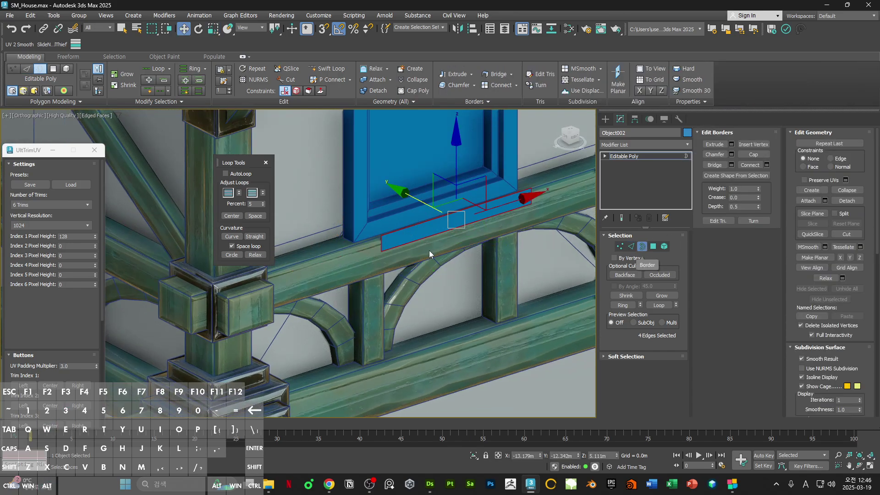
left_click_drag(417, 209, 403, 195, "shift")
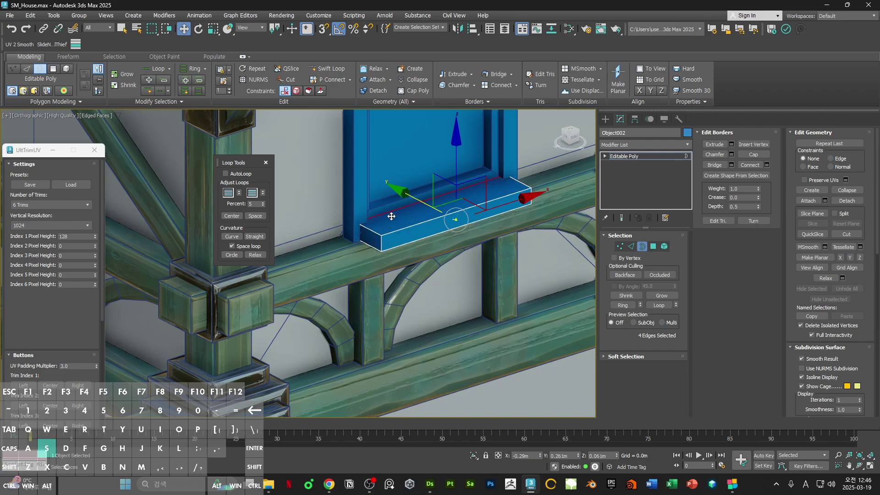
mouse_move(341, 240)
middle_mouse_down("alt")
mouse_move(334, 244)
mouse_move(375, 252)
middle_mouse_up("alt")
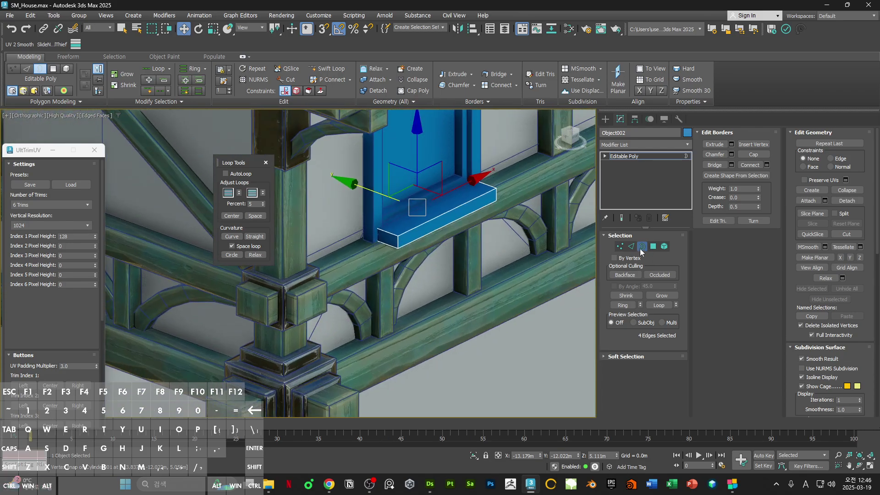
Step: Scale all the sill's polygons to 121% along X and lower them slightly along Z
left_click(641, 247)
key("4")
key("q")
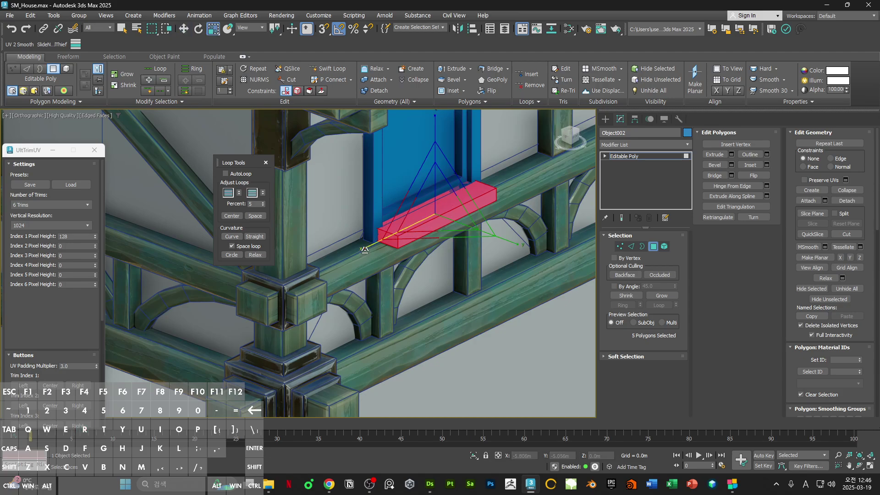
left_click_drag(365, 250, 363, 249)
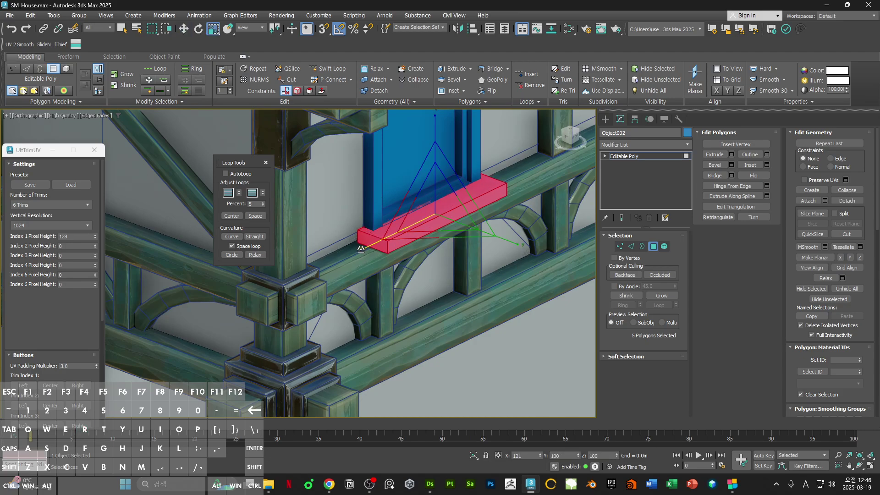
middle_click_drag(361, 249, 396, 230, "alt")
key("w")
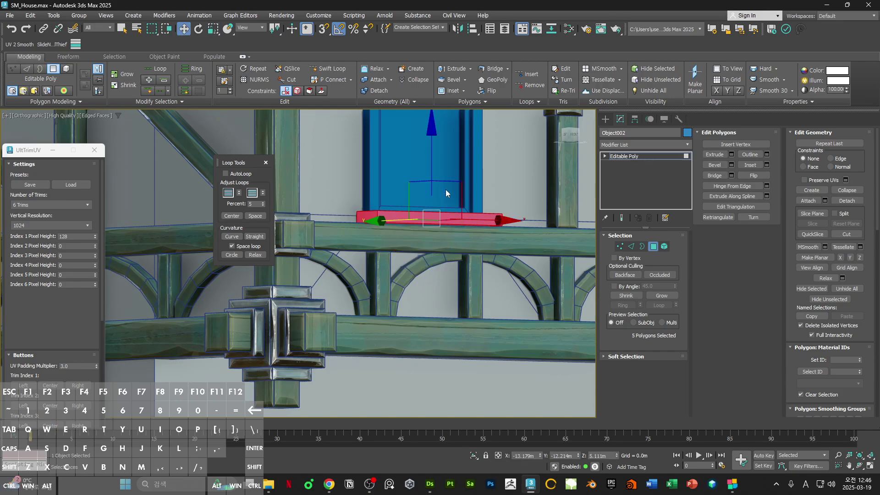
middle_click_drag(446, 189, 433, 182, "alt")
scroll(433, 182, "up", 2)
left_click_drag(430, 181, 430, 189)
Step: Move the sill's bottom face slightly down along Z to thicken it
scroll(430, 189, "up", 1)
middle_click_drag(397, 261, 387, 232, "alt")
left_click(393, 225)
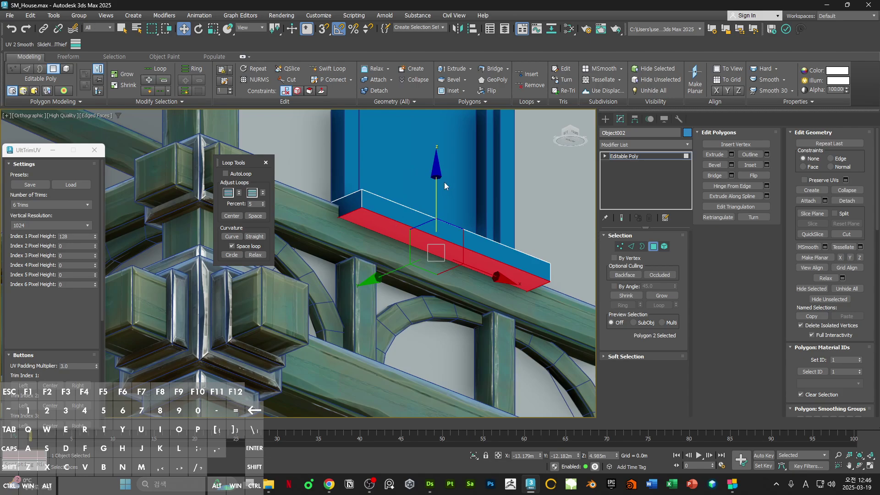
key("f")
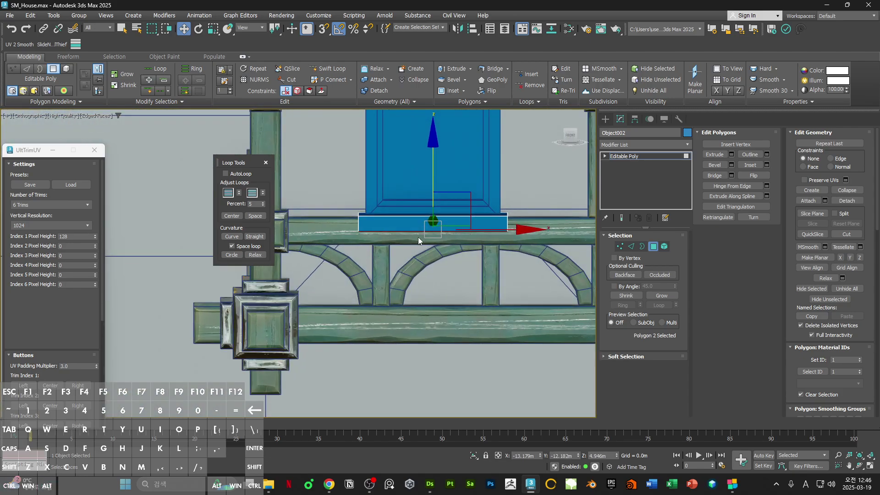
Step: Pull the sill's front face slightly outward along Y
middle_click_drag(418, 237, 435, 222, "alt")
key("ctrl+a")
key("q")
scroll(367, 242, "up", 2)
key("r")
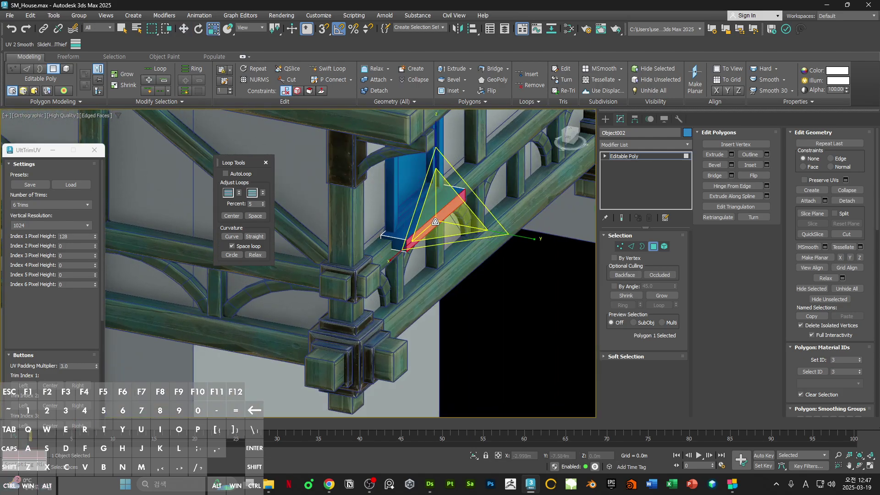
key("w")
left_click(435, 222)
Step: Snap the sill's open back border along Y to the front wall
key("3")
middle_click_drag(393, 213, 390, 244, "alt")
scroll(385, 233, "up", 3)
middle_click_drag(367, 204, 417, 252, "alt")
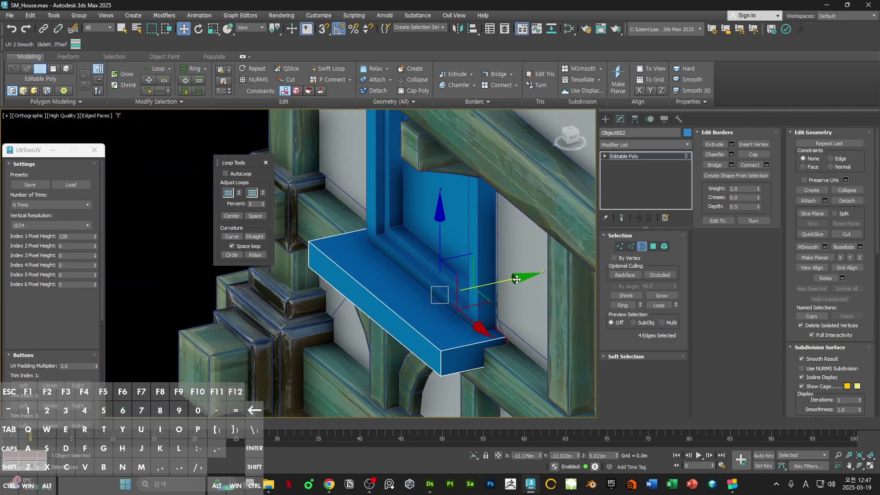
middle_click_drag(516, 279, 428, 236, "alt")
key("s")
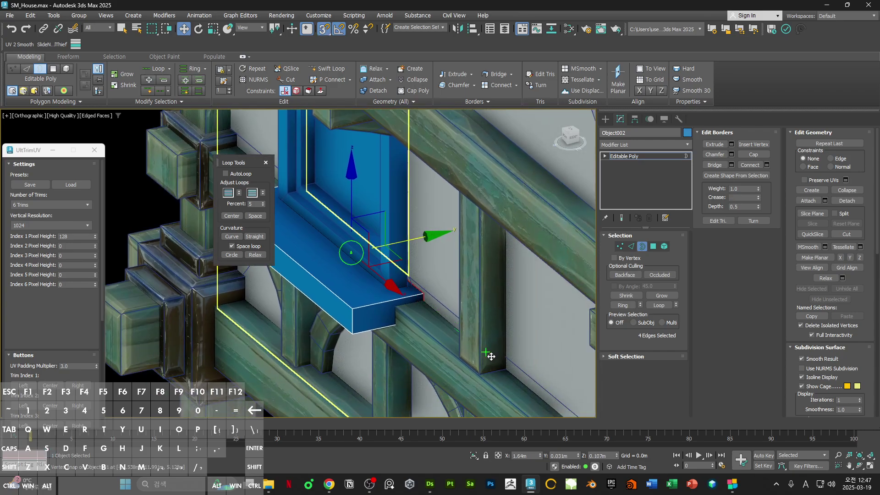
Step: Extend the arched window frame's back border along Y to the front wall with snapping
middle_click_drag(460, 329, 423, 301, "alt")
key("2")
left_click(396, 278)
key("3")
left_click(405, 293)
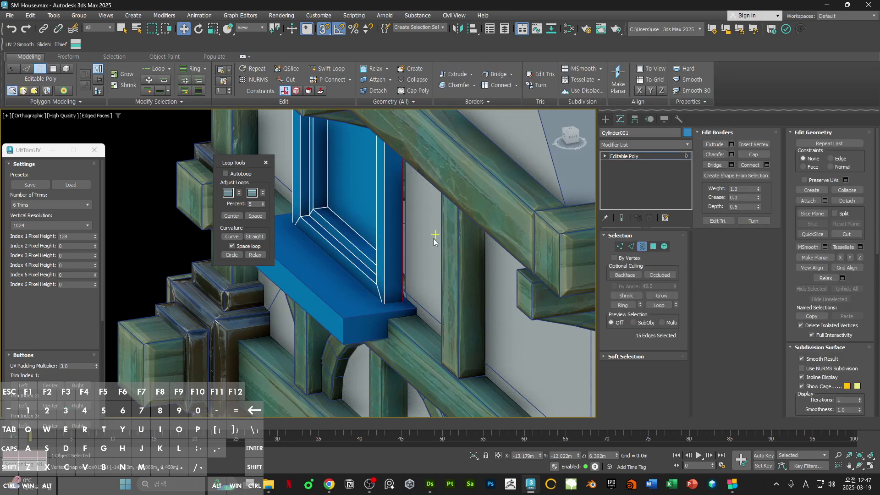
scroll(436, 236, "down", 3)
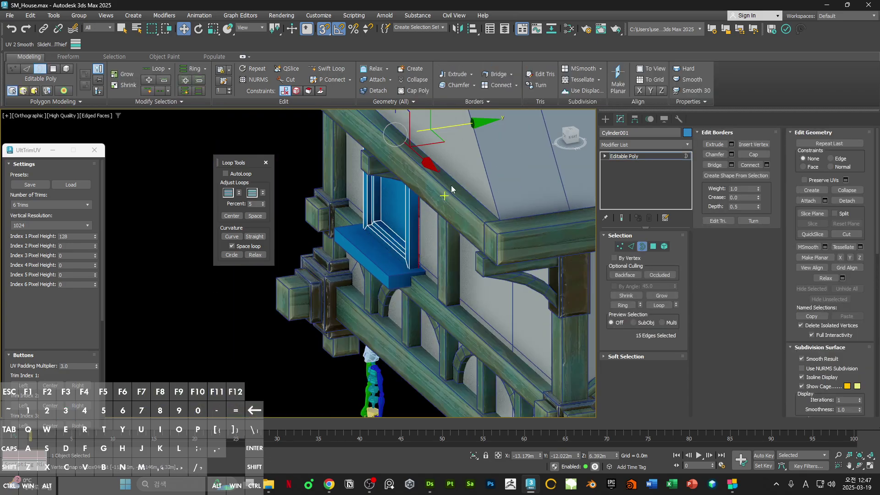
left_click(460, 305)
scroll(421, 256, "up", 5)
scroll(421, 255, "down", 8)
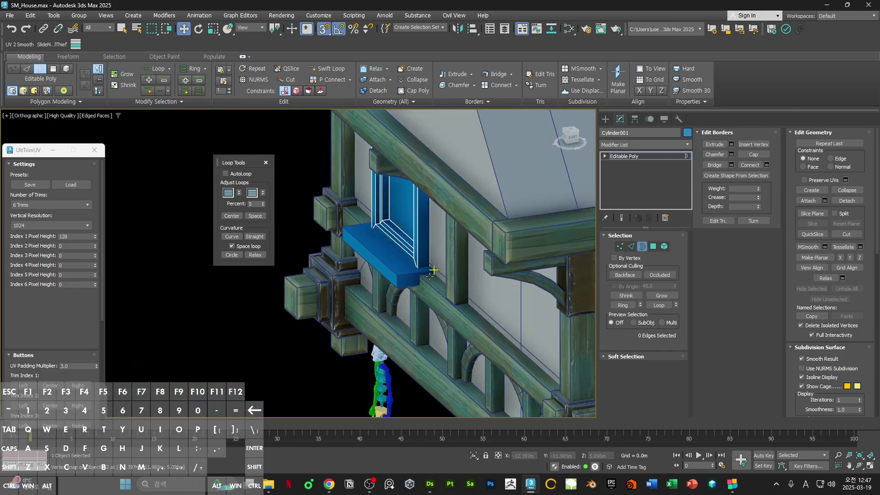
Step: Inspect the arched window and its sill with the edge display turned off
key("3")
key("F4")
middle_click_drag(459, 297, 529, 353, "alt")
scroll(529, 353, "up", 3)
left_click(419, 293)
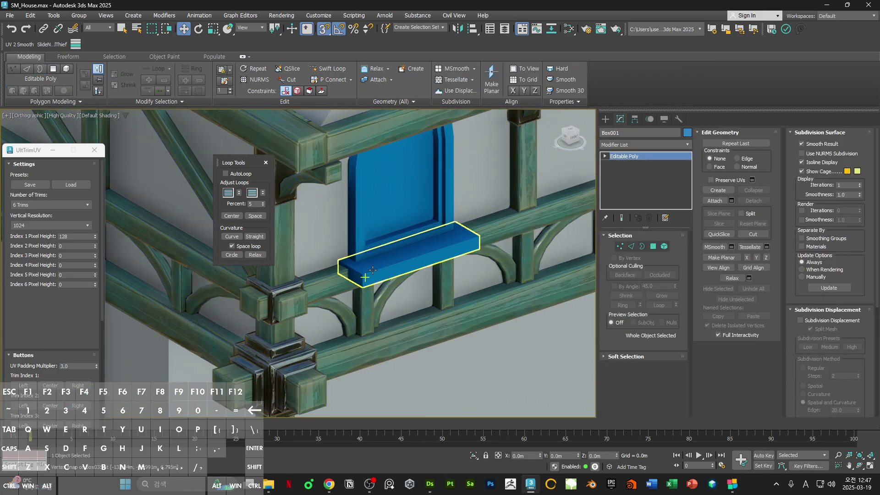
left_click(393, 260)
mouse_move(393, 260)
middle_mouse_down()
mouse_move(402, 292)
mouse_move(366, 265)
mouse_move(402, 275)
mouse_move(417, 267)
mouse_move(417, 289)
middle_mouse_up()
left_click(376, 265)
key("F4")
scroll(416, 291, "up", 2)
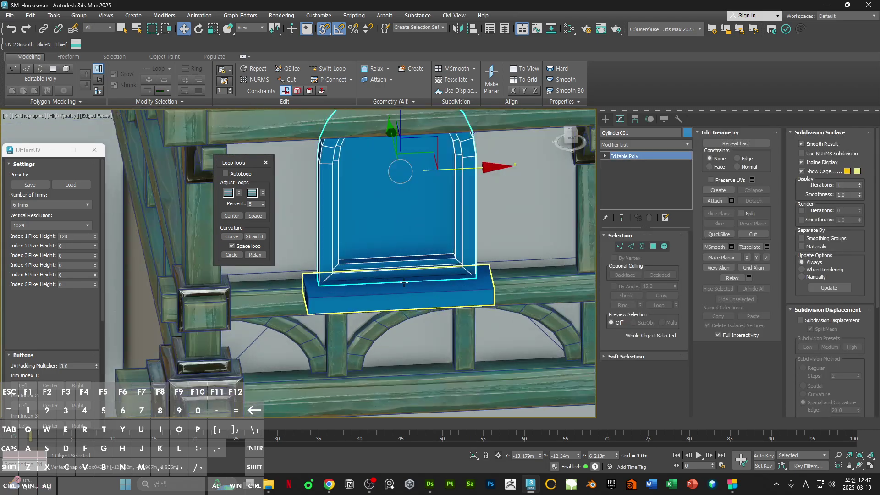
Step: Center the sill's pivot on the object
left_click(419, 296)
key("f")
key("z")
middle_click_drag(408, 240, 408, 299, "ctrl+alt")
scroll(408, 242, "down", 5)
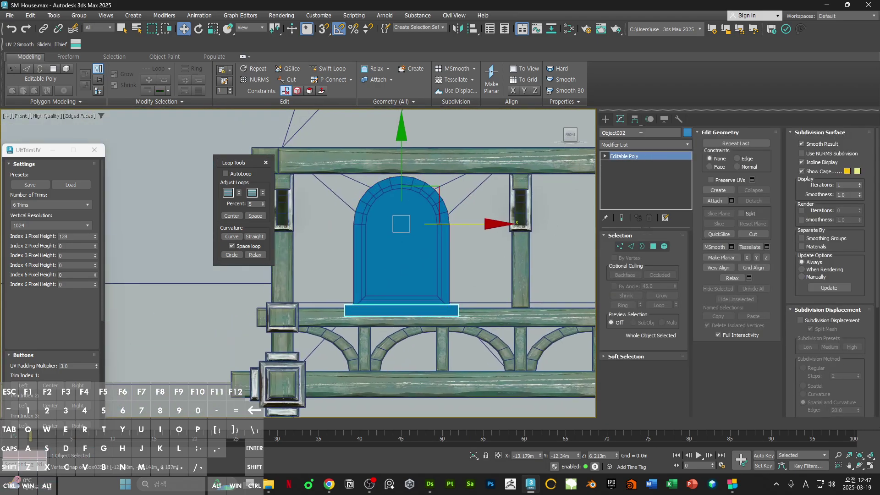
left_click(634, 119)
left_click(660, 230)
left_click(643, 183)
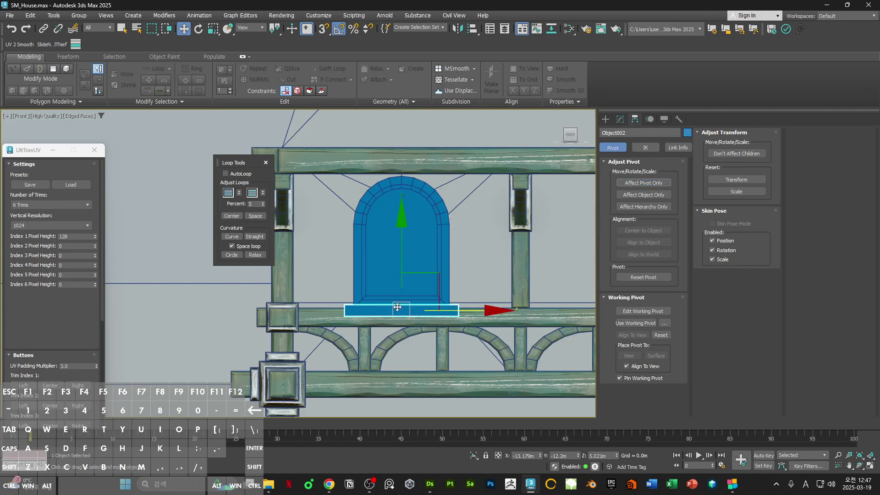
Step: Clone the sill as one copy rotated 90 degrees and raise it about 0.98 m to form a vertical window bar
scroll(397, 306, "up", 2)
key("e")
left_click_drag(466, 257, 483, 303, "shift")
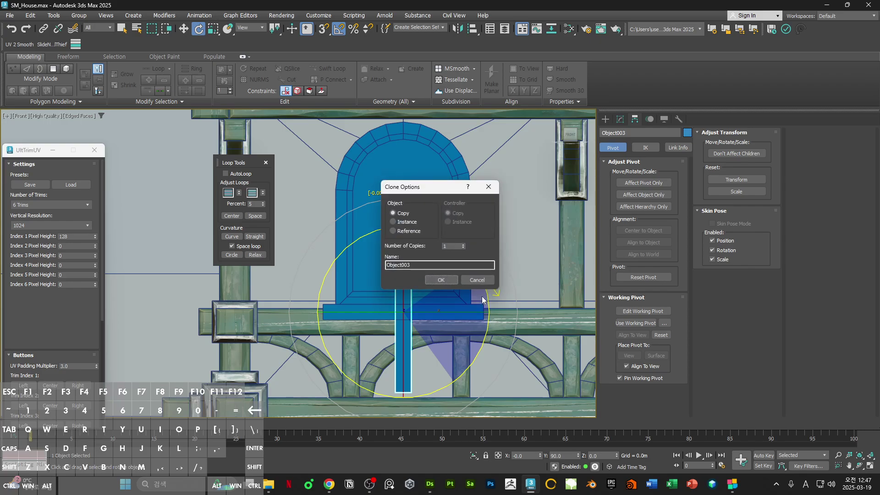
key("Return")
key("w")
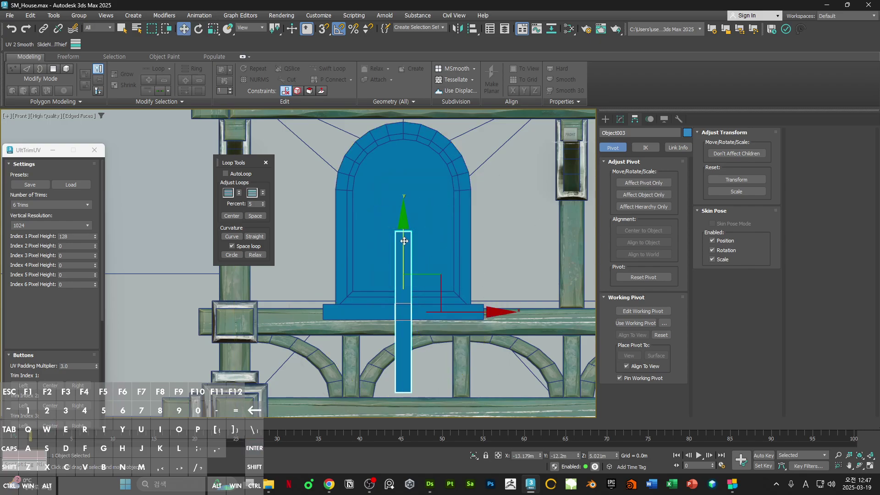
left_click_drag(404, 241, 405, 139)
Step: Snap the vertical bar's four top vertices down along Z to the inner edge of the window arch
mouse_move(390, 226)
middle_mouse_down()
mouse_move(447, 235)
mouse_move(464, 277)
middle_mouse_up()
scroll(475, 304, "up", 5)
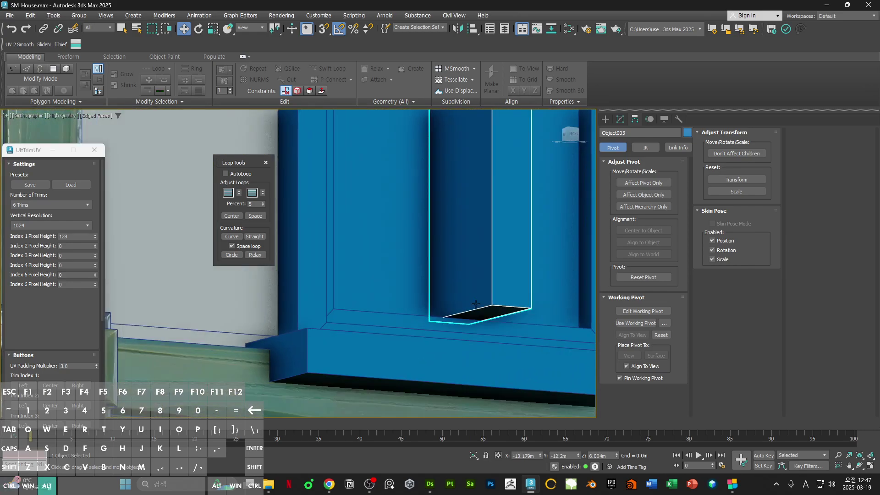
key("4")
scroll(463, 281, "down", 2)
left_click_drag(481, 242, 337, 288)
scroll(338, 289, "down", 4)
middle_click_drag(400, 247, 422, 364)
mouse_move(399, 236)
middle_mouse_down("alt")
mouse_move(431, 229)
mouse_move(417, 295)
middle_mouse_up("alt")
key("F3")
left_click_drag(338, 316, 414, 266)
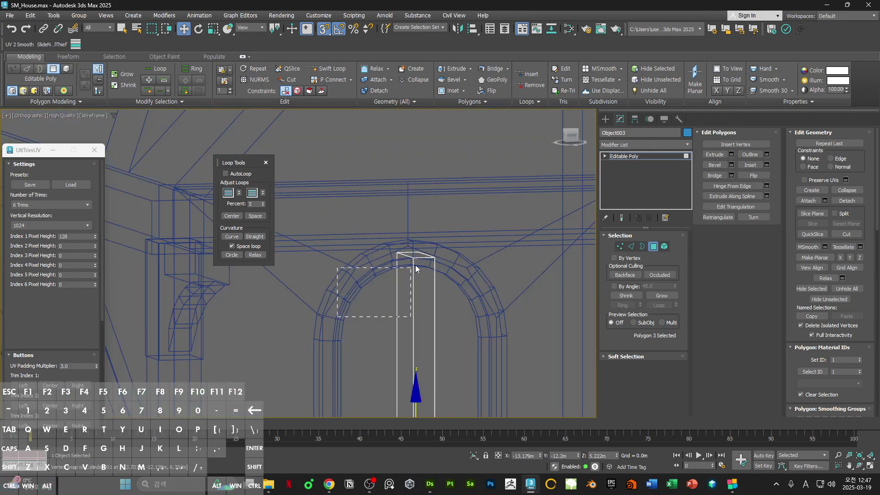
key("1")
left_click_drag(384, 232, 449, 266)
middle_click_drag(449, 265, 444, 247, "alt")
scroll(415, 247, "up", 4)
key("F3")
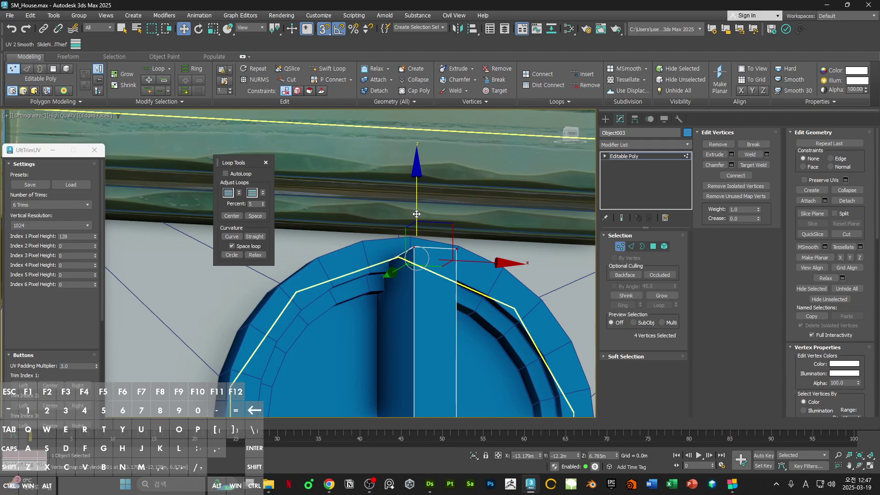
left_click_drag(417, 214, 401, 286)
scroll(419, 257, "down", 3)
middle_click_drag(419, 256, 435, 221, "alt")
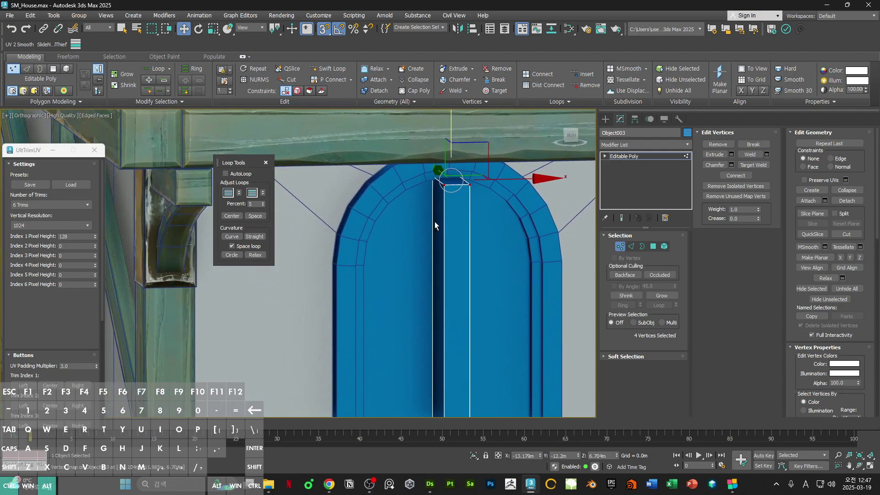
Step: Push the vertical bar's front face back about 0.37 m along Y into the arched window's recess
scroll(435, 221, "down", 3)
key("4")
left_click(456, 259)
scroll(456, 266, "up", 4)
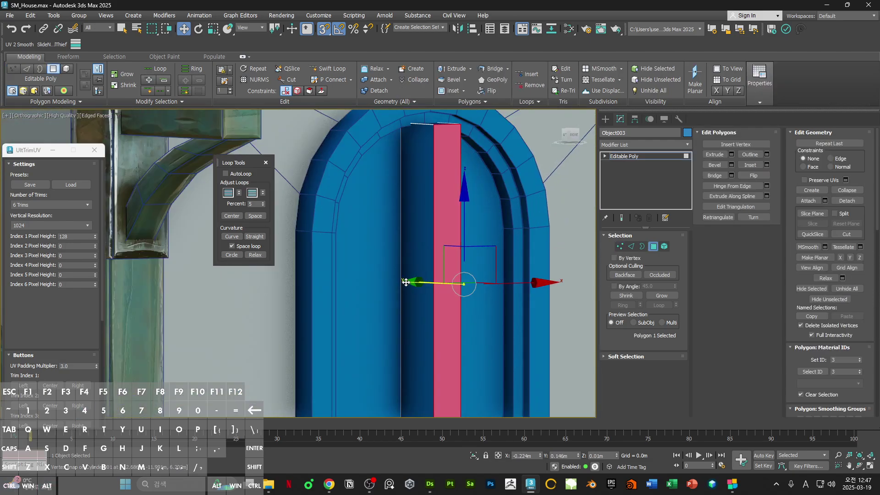
left_click_drag(406, 282, 377, 283)
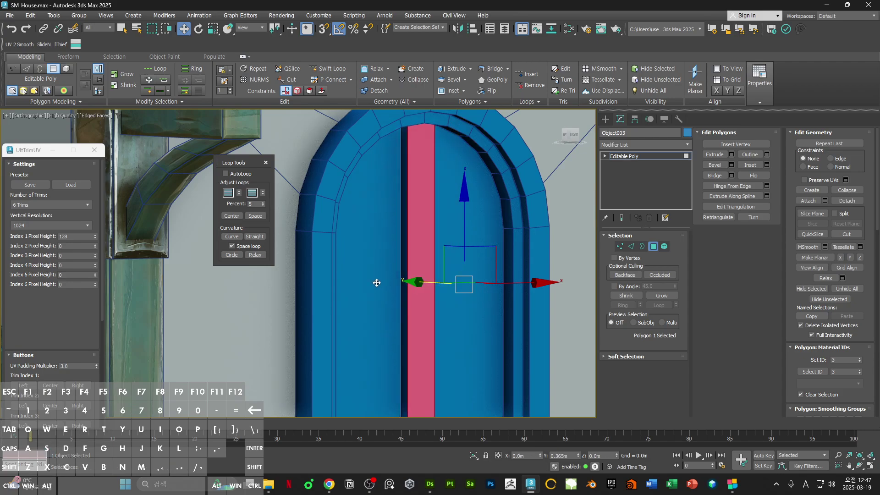
scroll(377, 283, "down", 2)
middle_click_drag(450, 244, 452, 218, "alt")
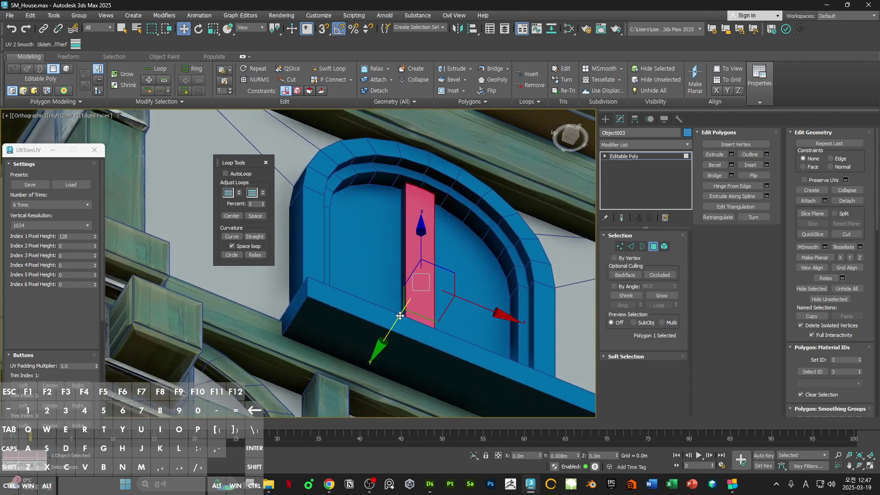
Step: Scale all of the vertical bar's polygons along X to about 69% to narrow the bar
key("f")
scroll(441, 230, "down", 4)
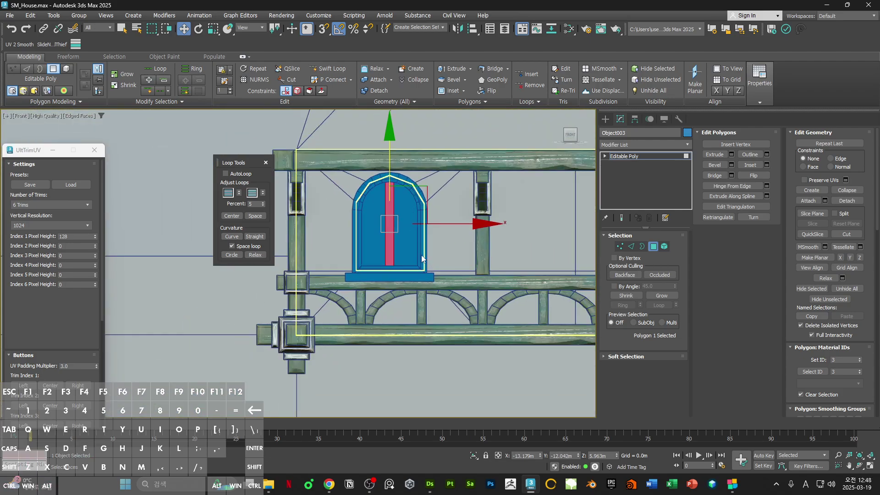
scroll(499, 239, "up", 4)
key("ctrl+a")
key("r")
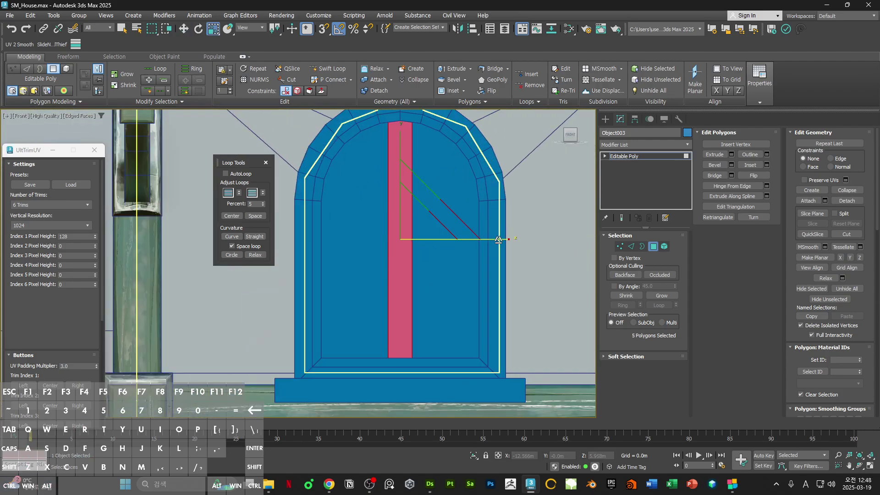
left_click_drag(496, 239, 488, 238)
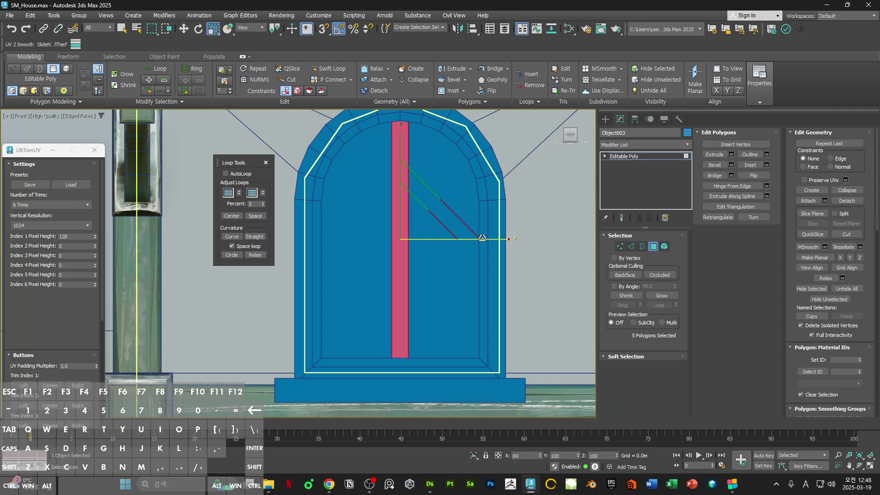
Step: Delete the vertical bar's top and bottom end faces
key("2")
key("F3")
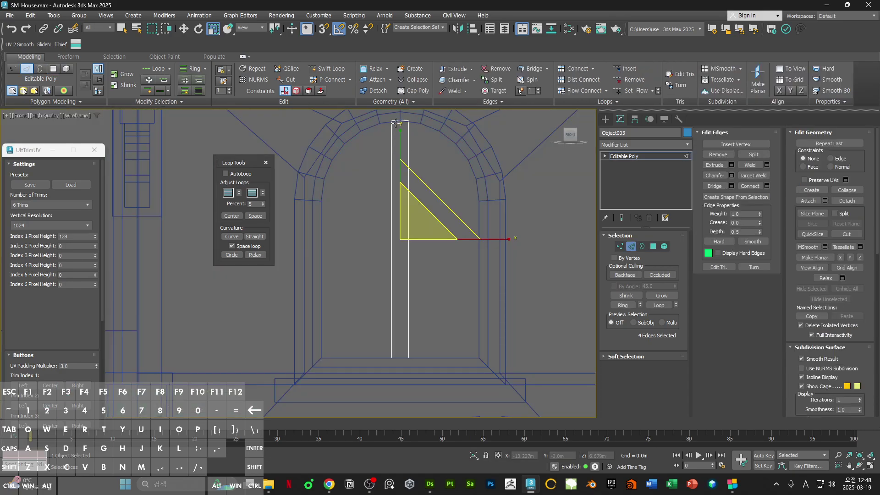
left_click(397, 121)
middle_click_drag(405, 170, 322, 291, "alt")
key("4")
left_click(397, 250, "ctrl")
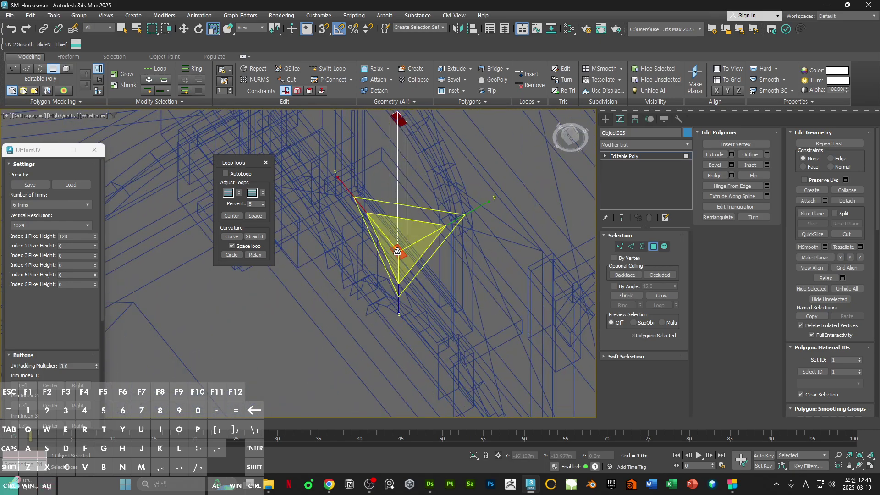
key("Delete")
Step: Center the vertical bar's pivot on the object
key("f")
key("F3")
scroll(425, 246, "up", 5)
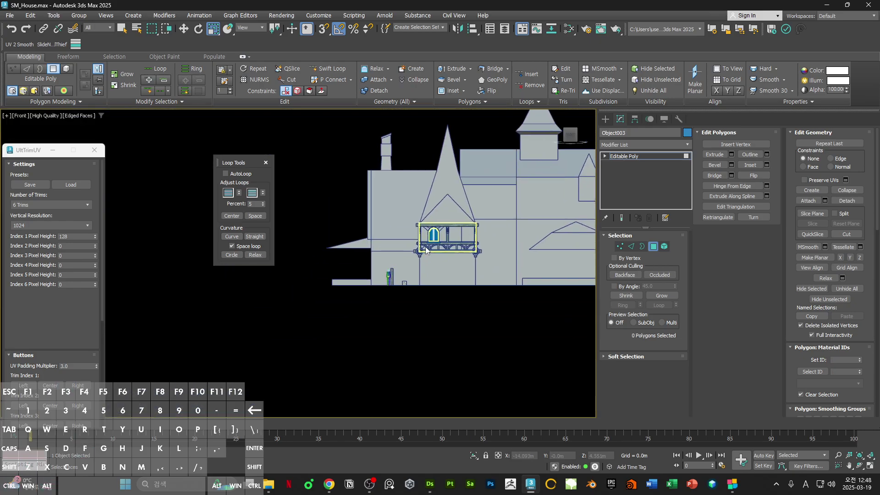
key("4")
left_click(635, 118)
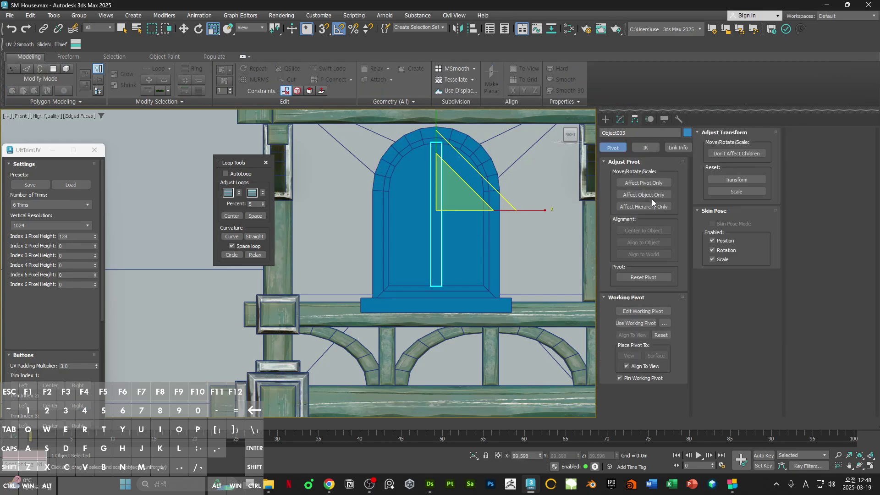
left_click(662, 185)
Step: Reset the vertical bar's XForm and convert it to an Editable Poly
left_click(679, 120)
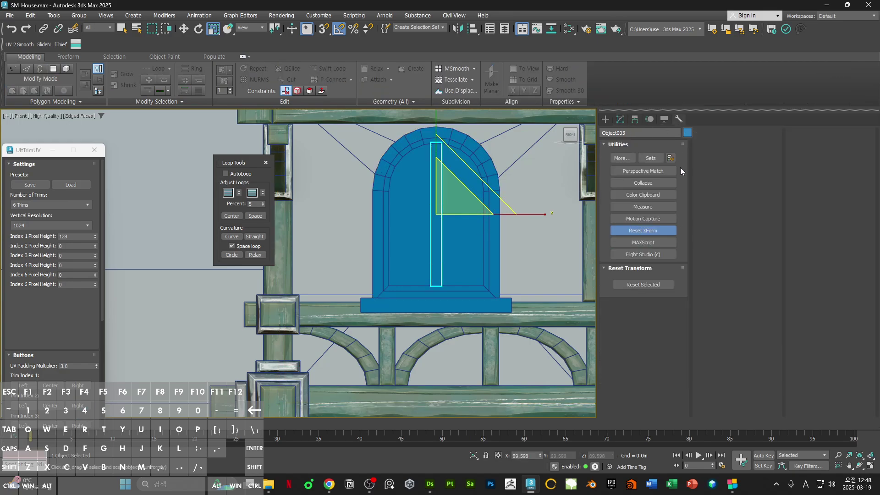
left_click(646, 284)
right_click(521, 171)
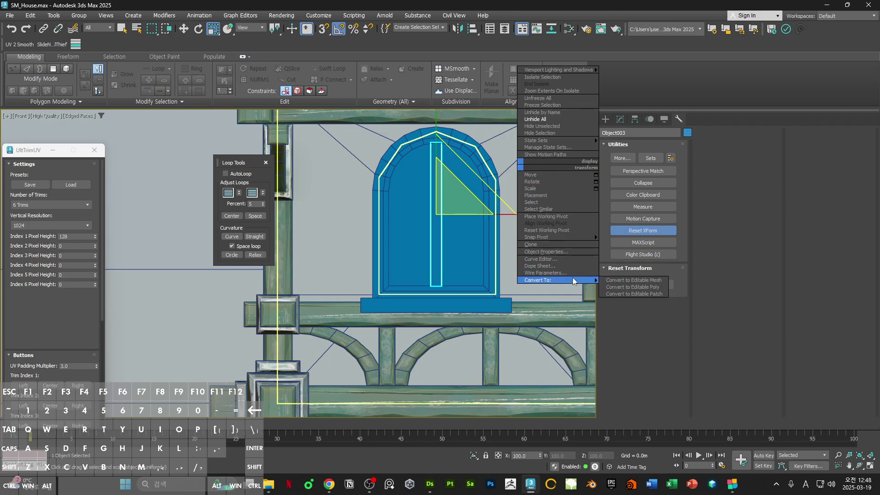
left_click(629, 287)
Step: Clone the vertical bar as one copy rotated 90 degrees to form a horizontal window bar
key("e")
scroll(444, 233, "up", 2)
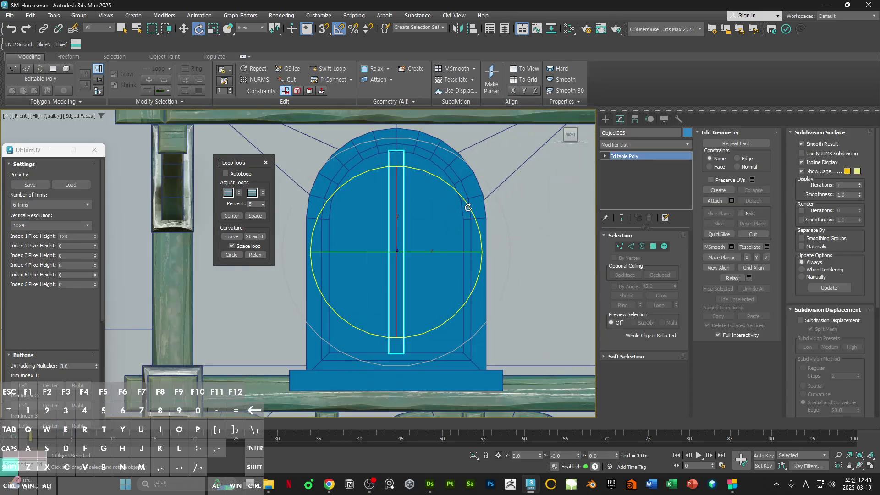
left_click_drag(468, 207, 479, 255, "shift")
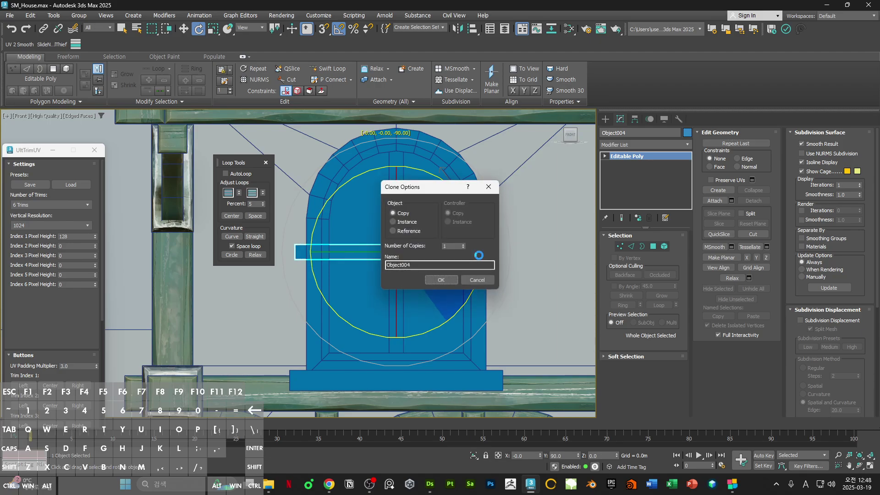
key("Return")
Step: Scale the horizontal bar's vertices to thin it vertically and shorten it to span the window's inner opening
key("1")
key("r")
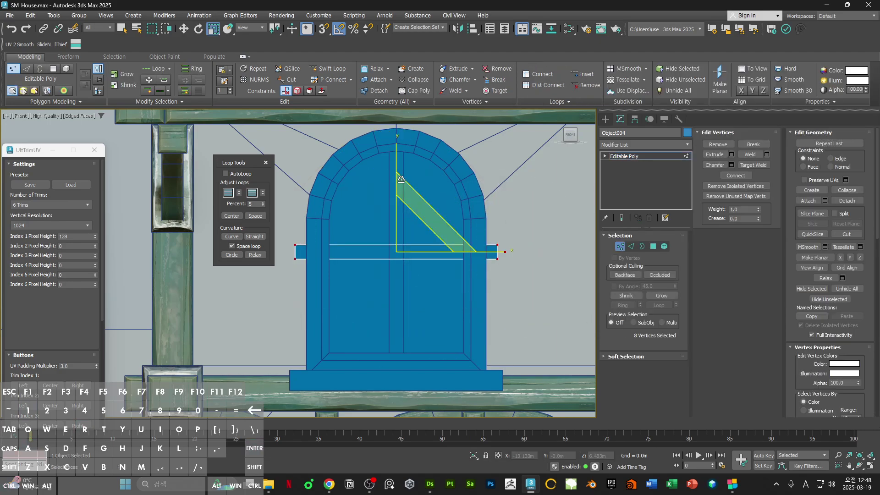
left_click_drag(397, 179, 395, 188)
middle_click_drag(395, 202, 358, 262, "alt")
scroll(417, 249, "up", 3)
key("1")
key("1")
key("ctrl+a")
scroll(457, 239, "down", 3)
key("1")
key("f")
scroll(424, 254, "up", 5)
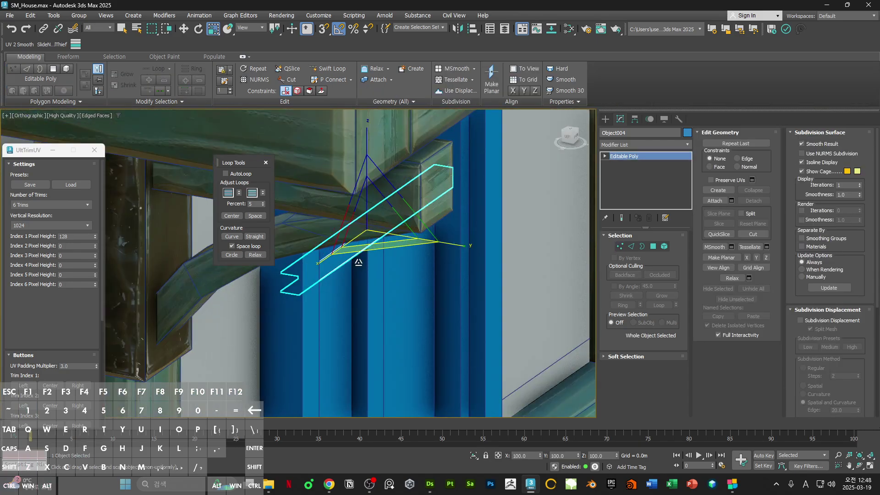
Step: Push the horizontal bar's front face back about 0.007 m along Y, behind the vertical bar's face
key("4")
scroll(358, 262, "up", 3)
key("w")
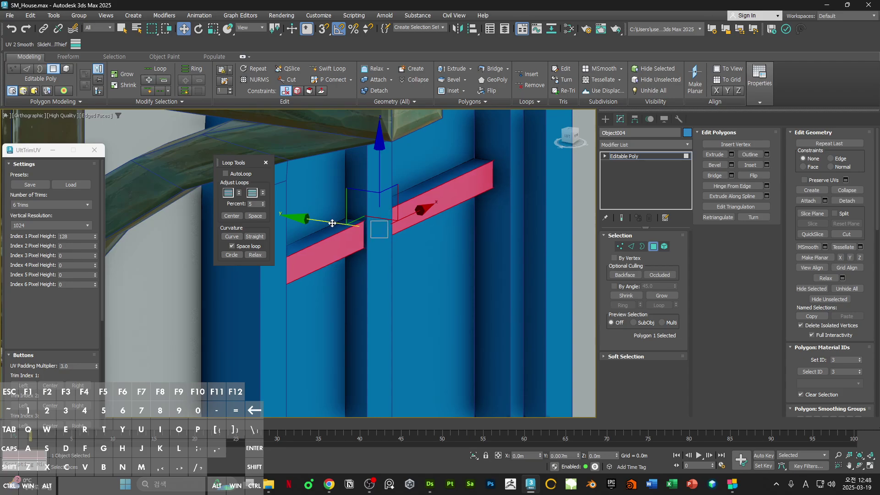
Step: Raise the horizontal bar about 0.24 m to the base of the window's arch
key("f")
scroll(407, 210, "down", 3)
scroll(402, 253, "up", 2)
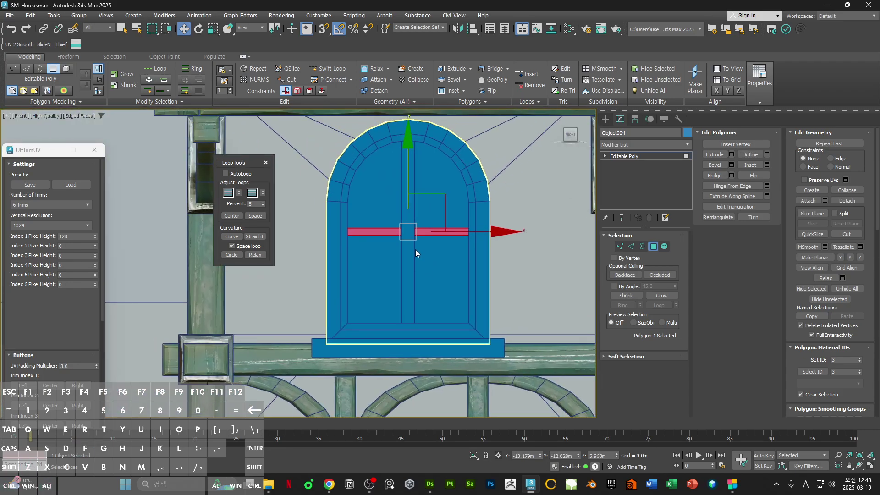
key("4")
left_click_drag(408, 173, 406, 143)
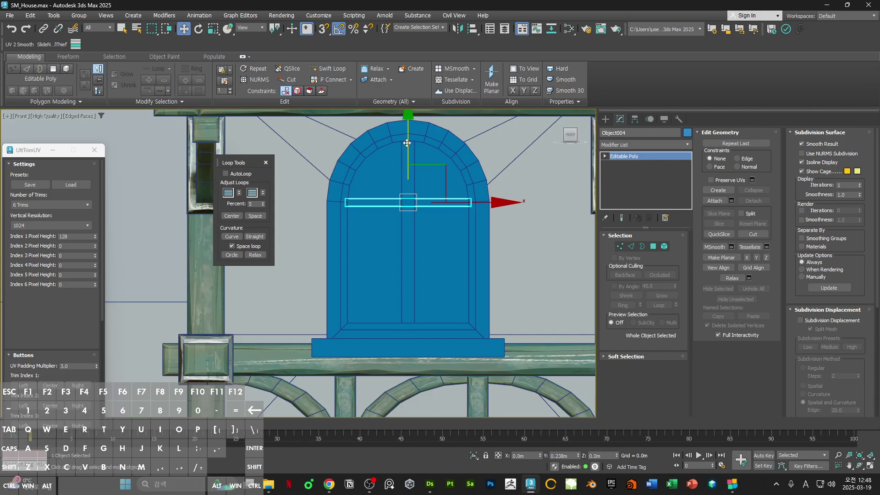
Step: Array the horizontal bar downward with an X count of 3 and 0.299 m spacing, and convert the result to Editable Poly
left_click(641, 144)
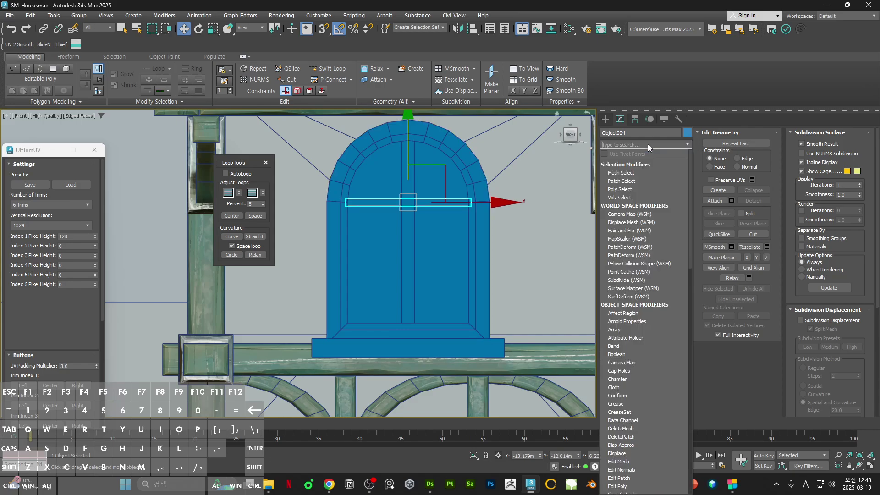
left_click(637, 257)
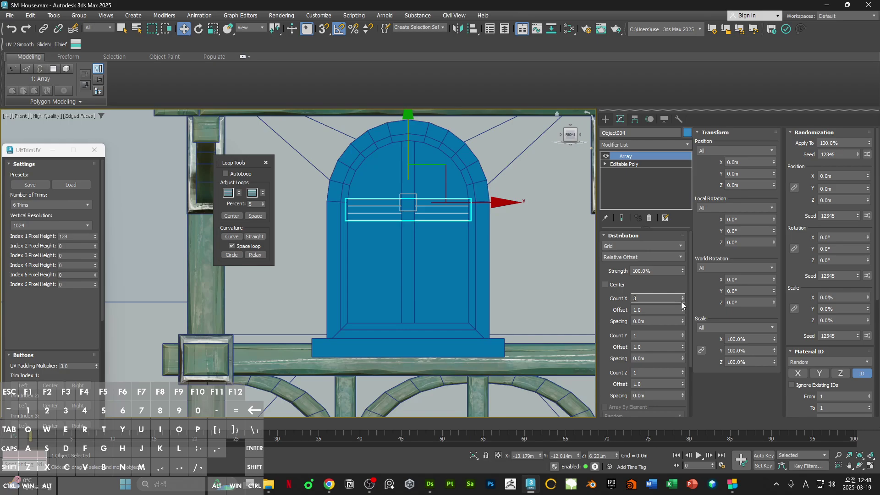
left_click_drag(683, 324, 675, 191)
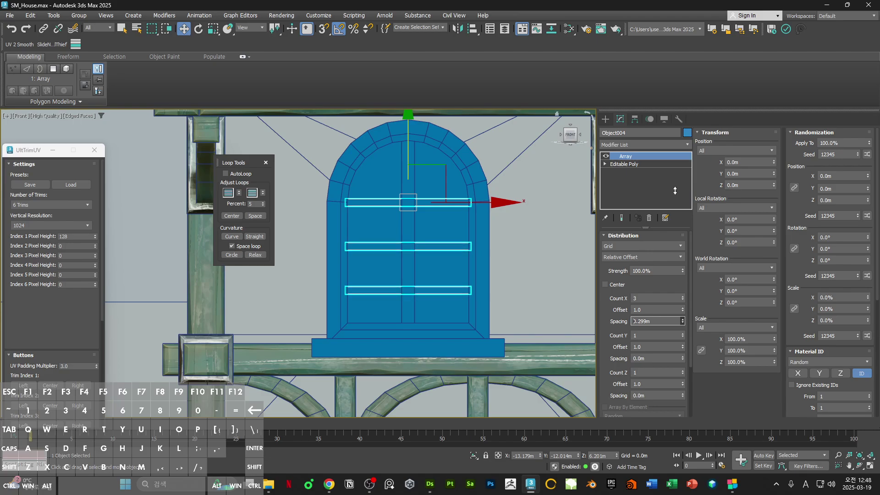
middle_click_drag(517, 230, 537, 243)
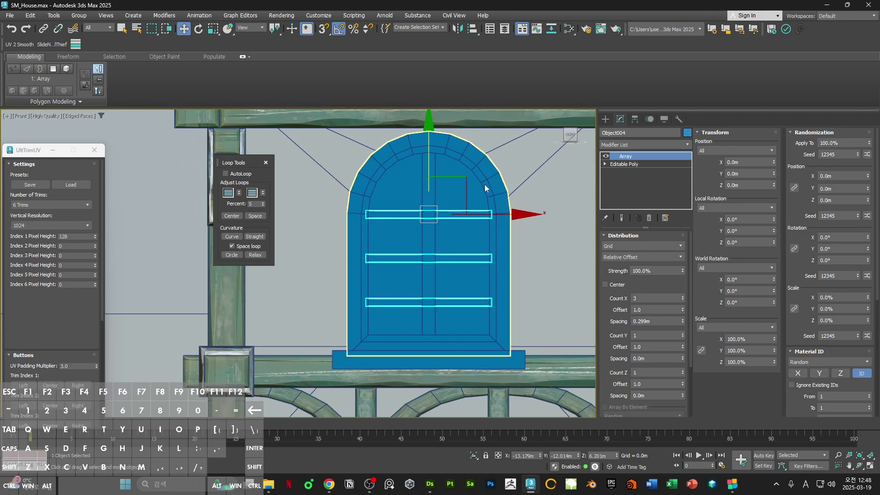
right_click(485, 192)
left_click(591, 309)
Step: Clone the topmost horizontal bar element to a new object about 0.3 m higher, inside the arch
scroll(467, 202, "down", 4)
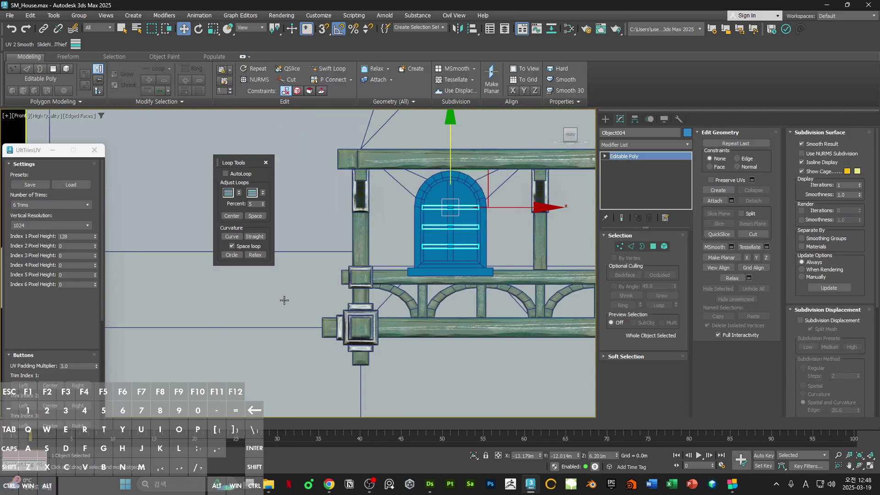
left_click(283, 301)
scroll(434, 214, "up", 5)
key("F4")
left_click(473, 189)
middle_click_drag(491, 199, 462, 237)
key("F4")
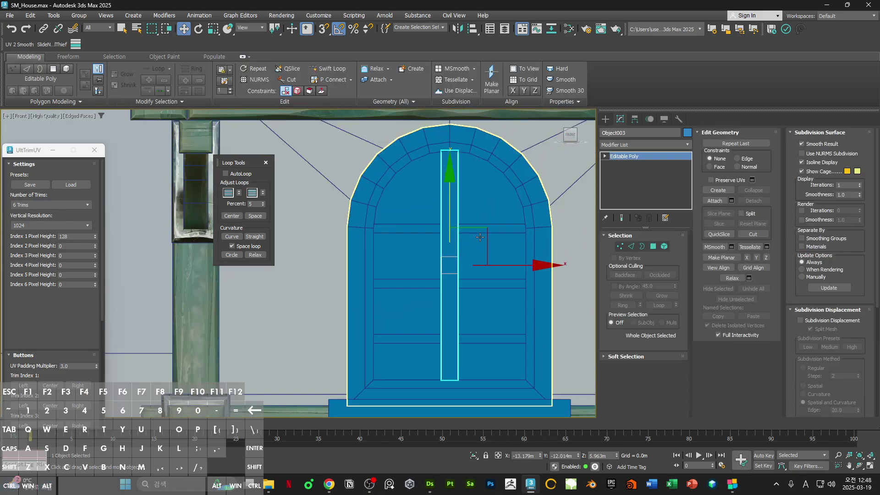
left_click(494, 227)
key("5")
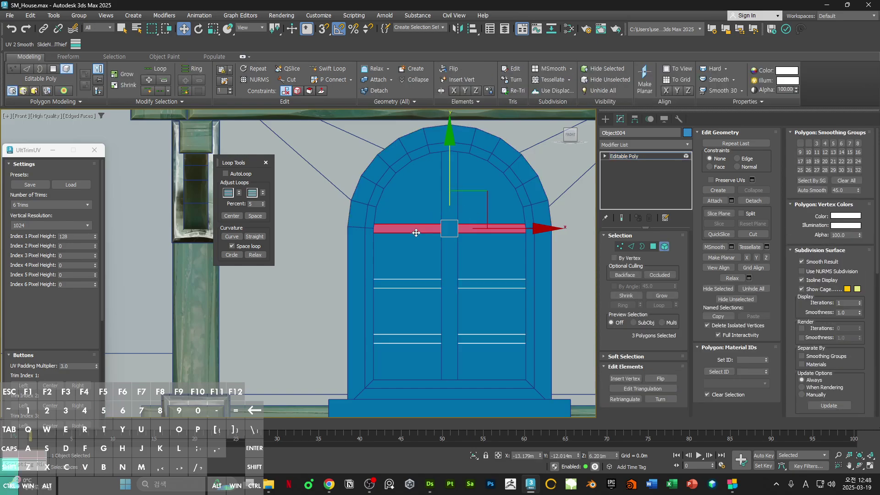
left_click_drag(449, 179, 450, 134, "shift")
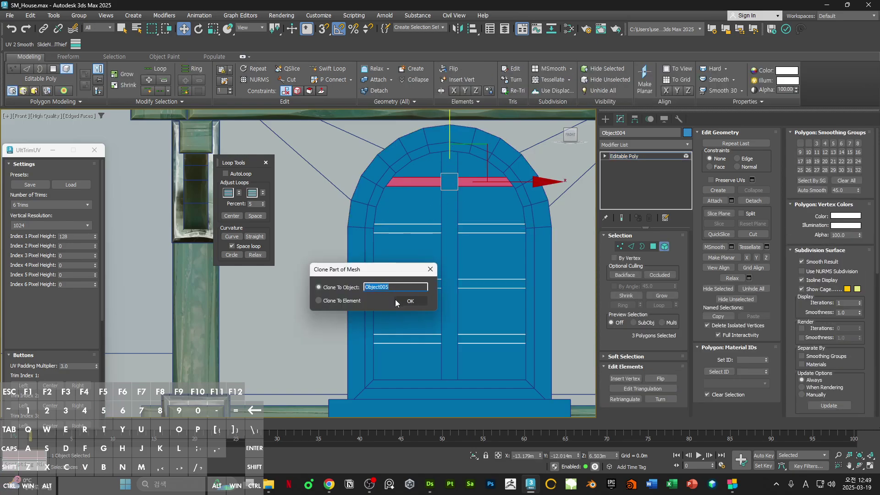
left_click(410, 301)
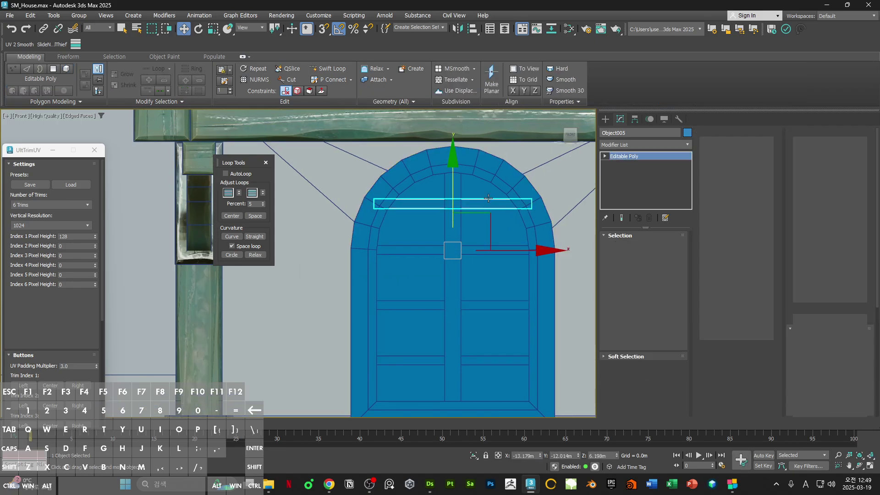
Step: Center the pivot of the cloned arch bar on the object
left_click(634, 119)
left_click(660, 184)
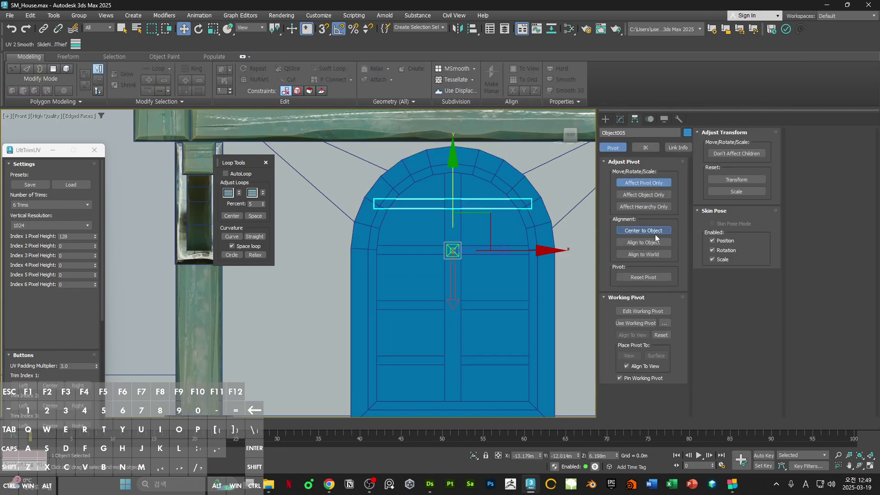
left_click(655, 231)
left_click(653, 183)
left_click(620, 119)
Step: Connect the arch bar's lengthwise edges with three evenly spaced segments
key("2")
key("alt+r")
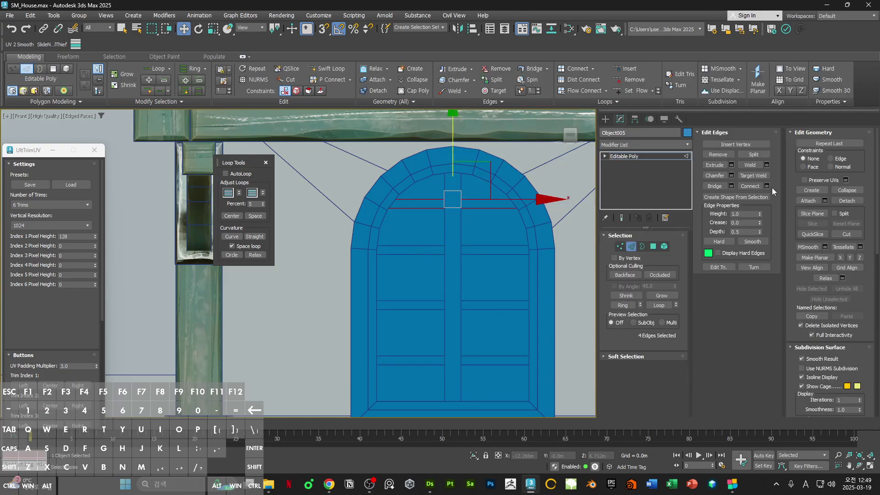
left_click(767, 185)
key("F3")
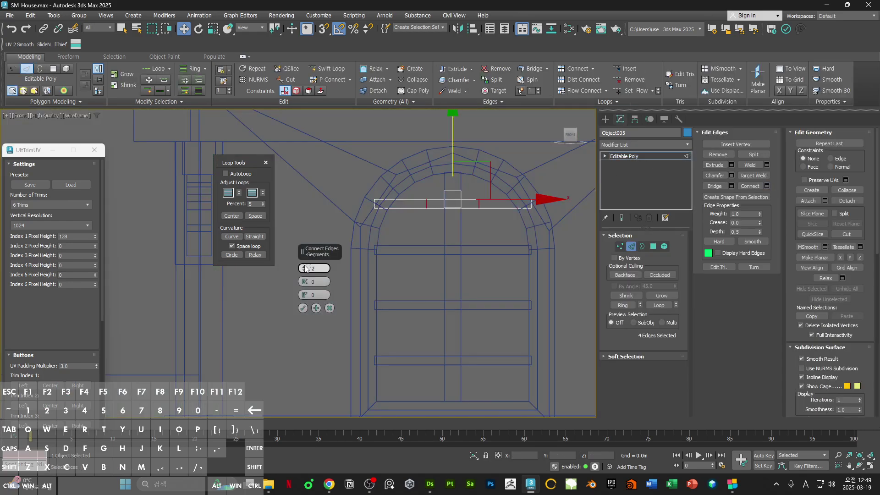
left_click(303, 307)
Step: Scale the arch bar's vertices along X to about 60% of its length
key("1")
key("r")
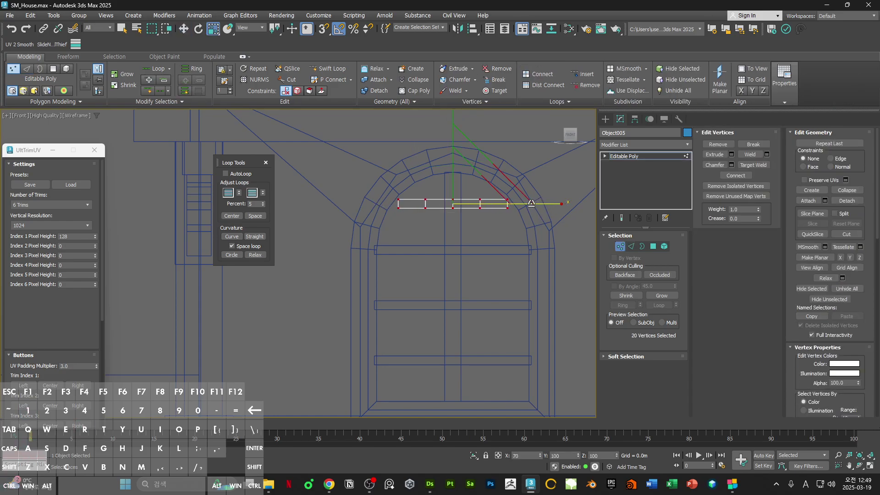
key("1")
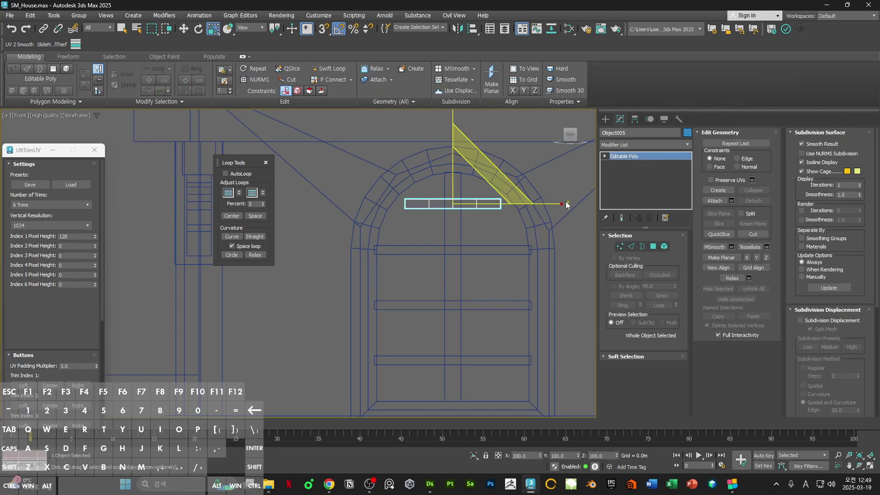
key("F3")
Step: Reset the arch bar's XForm and convert it to an Editable Poly
left_click(679, 118)
left_click(646, 286)
right_click(598, 284)
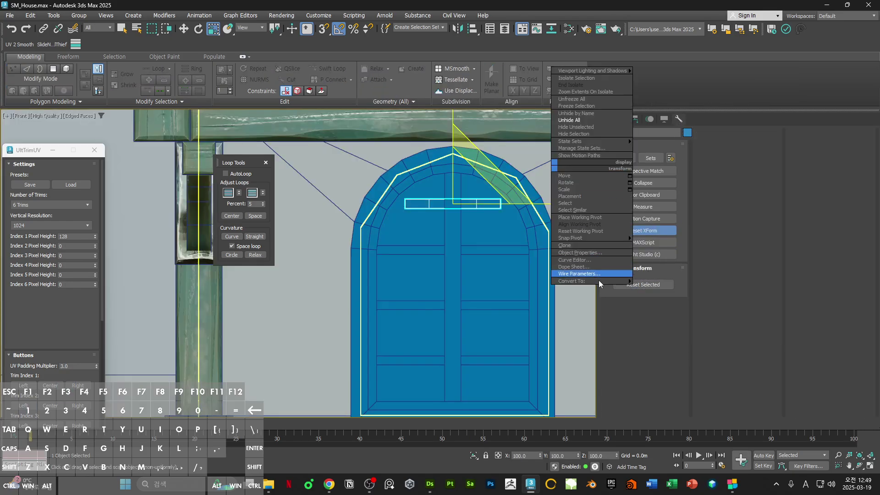
left_click(674, 290)
scroll(489, 200, "up", 5)
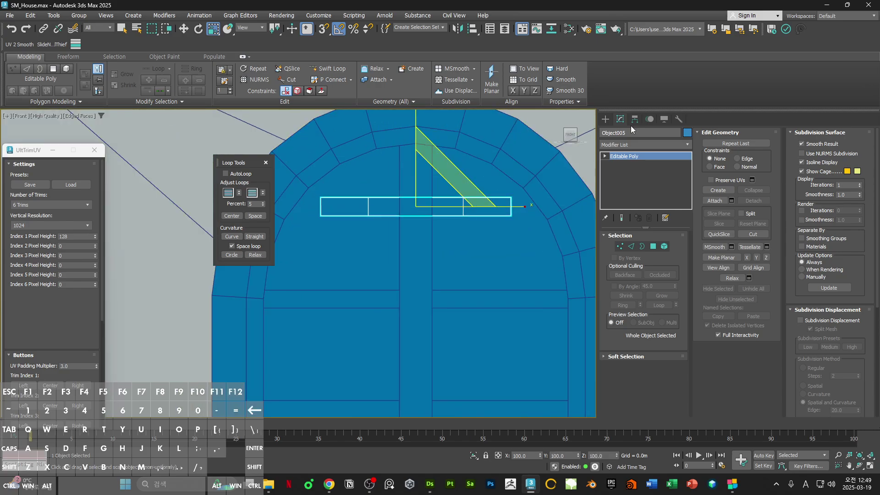
Step: Move only the arch bar's pivot along X to the midpoint of its right end
left_click(635, 118)
left_click(644, 183)
left_click(659, 183)
key("w")
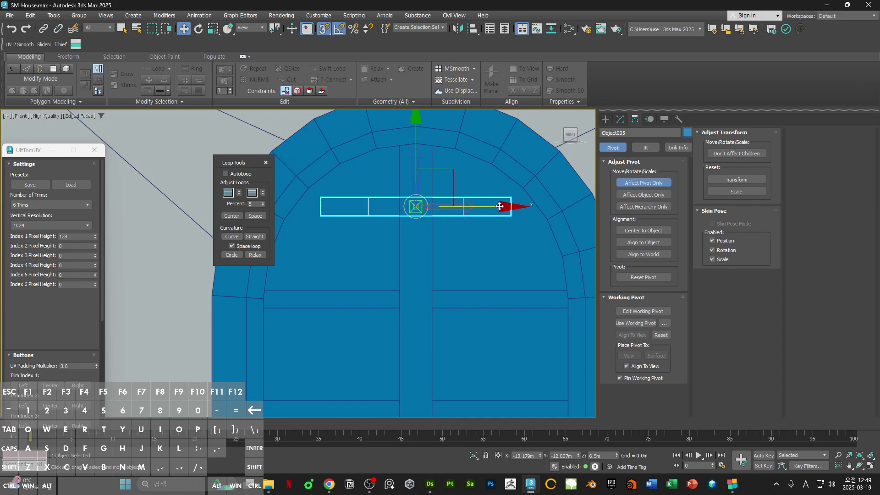
left_click_drag(499, 206, 507, 207)
left_click(665, 183)
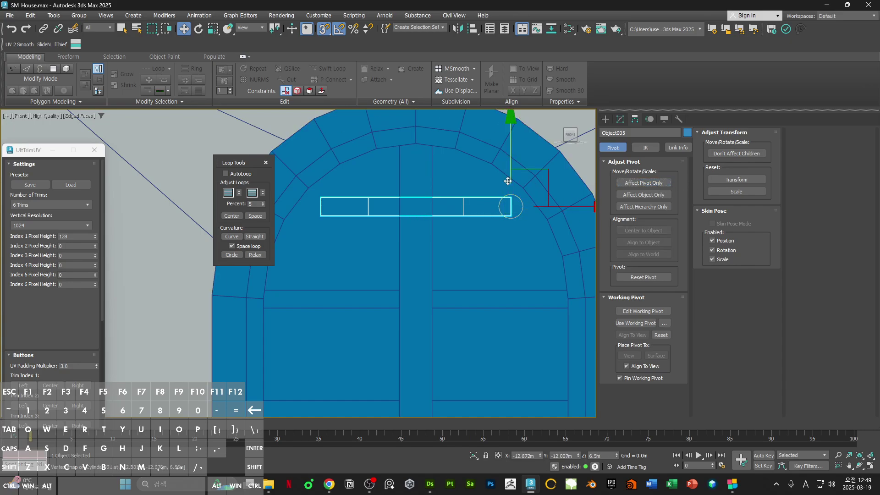
Step: Rotate the arch bar 90 degrees upright and position its pivot end on the upper horizontal bar beside the vertical bar
scroll(511, 181, "down", 1)
left_click_drag(549, 184, 461, 243)
key("e")
left_click_drag(490, 212, 511, 250)
key("w")
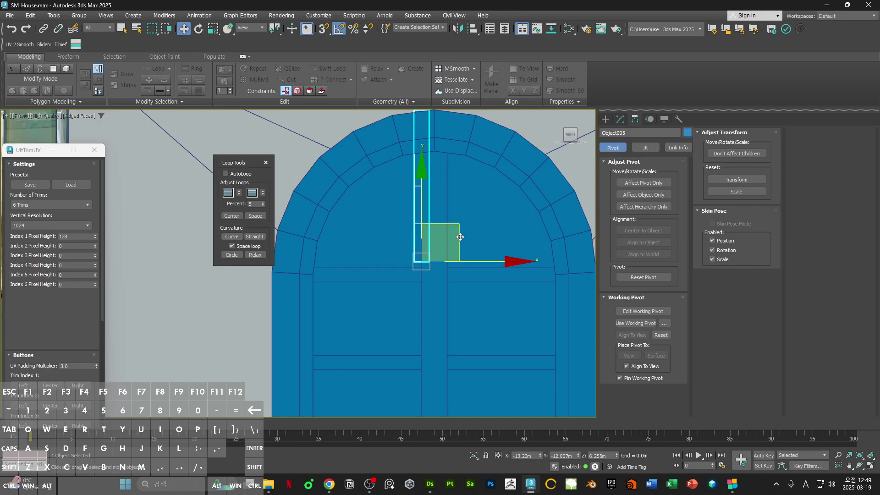
Step: Apply a Bend modifier to the upright arch bar with angle 90 on the X axis and shift it about 0.02 m along X
left_click(620, 120)
left_click(650, 143)
type("be")
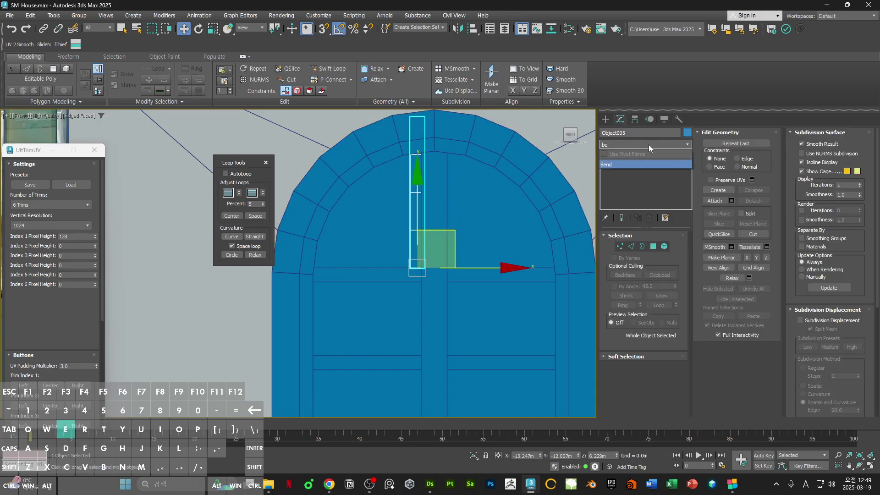
left_click(613, 164)
left_click_drag(667, 252, 650, 205)
left_click(630, 288)
type("90")
key("Return")
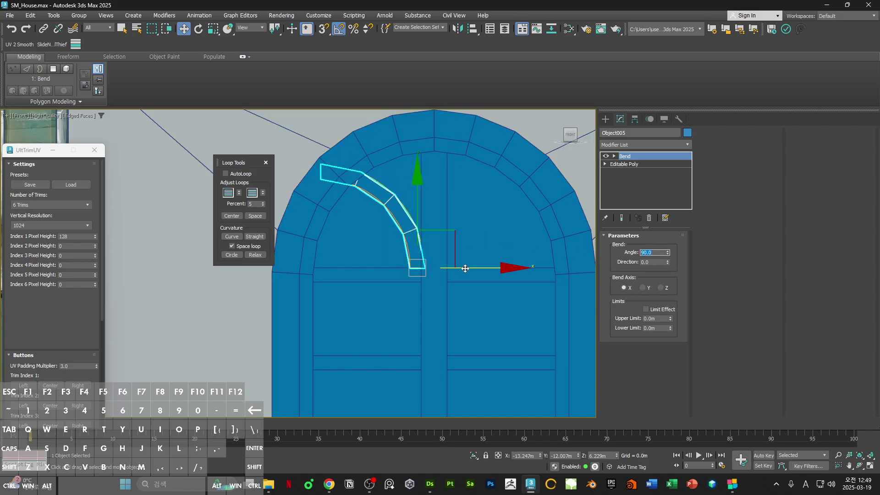
mouse_move(479, 267)
left_mouse_down()
mouse_move(492, 269)
mouse_move(485, 266)
left_mouse_up()
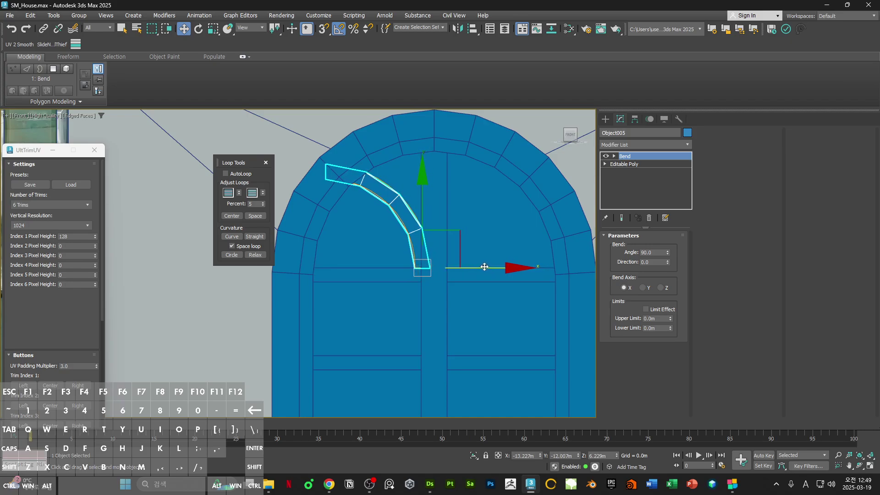
Step: Shorten the arch bar's base element along its height beneath the Bend and snap its lower end onto the upper horizontal bar
left_click(642, 163)
key("F3")
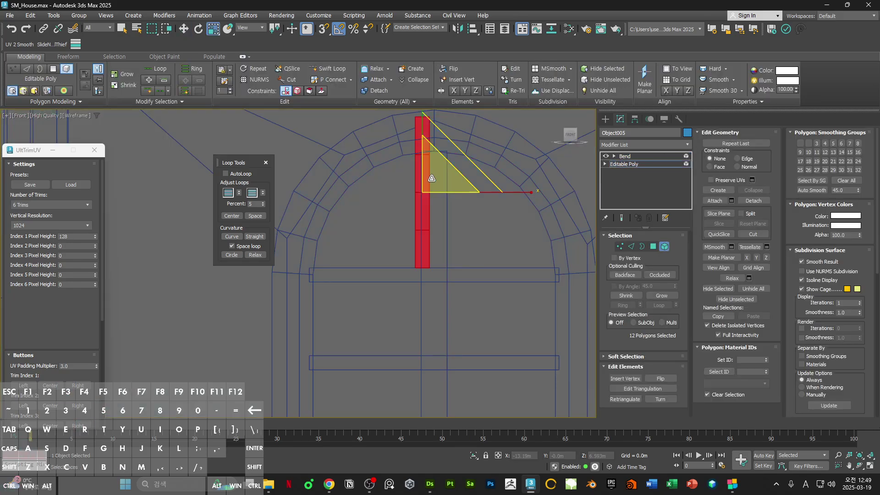
middle_click_drag(428, 176, 427, 178)
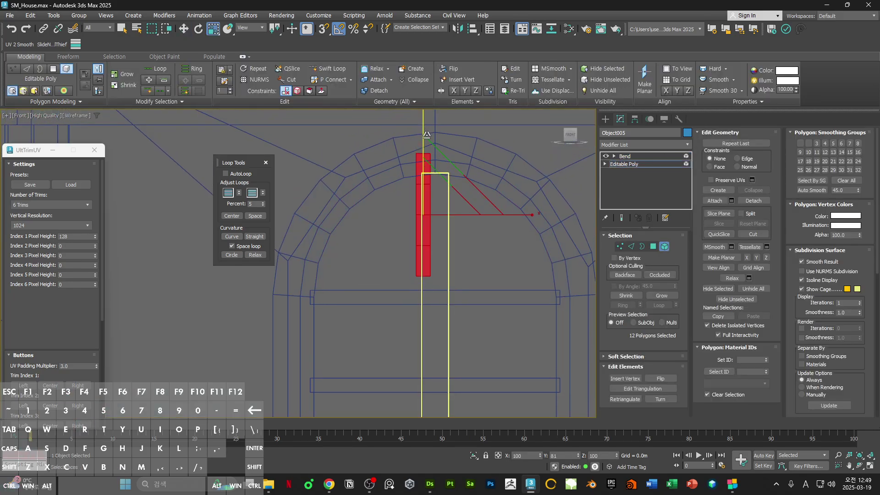
key("5")
key("5")
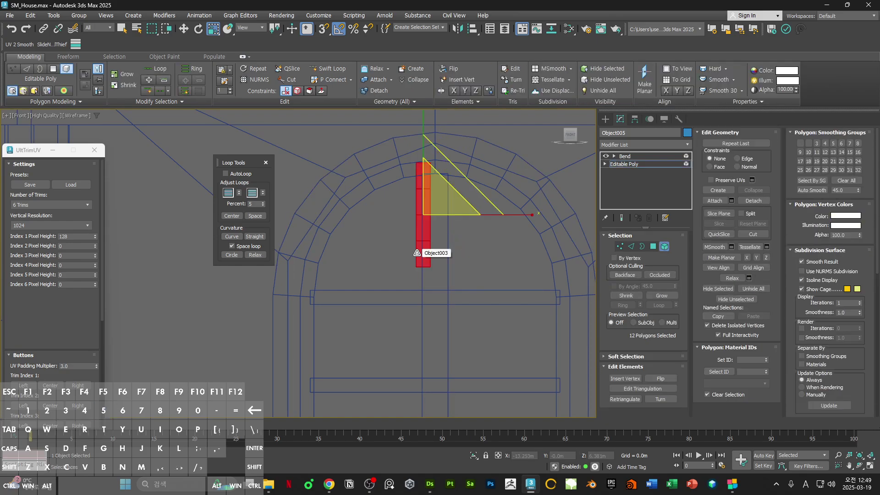
key("w")
key("s")
left_click_drag(423, 188, 365, 215)
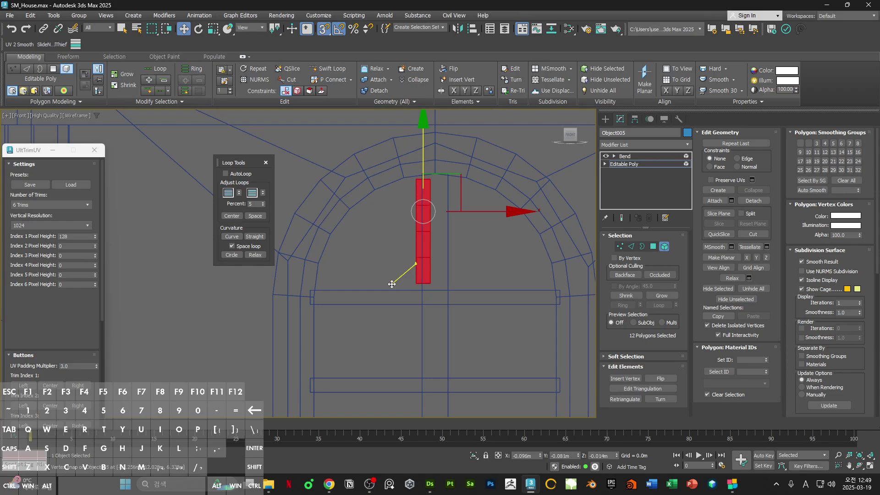
key("s")
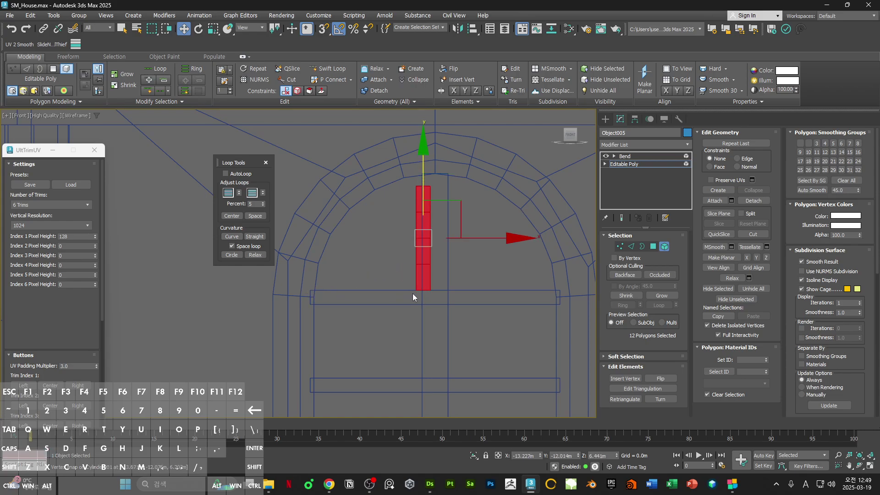
left_click(649, 156)
key("F3")
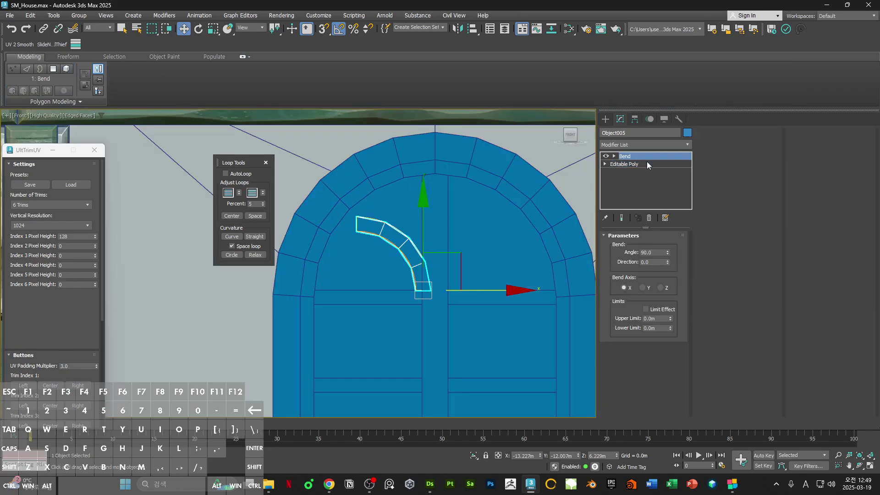
Step: Lengthen the arch bar's base element slightly and snap its lower end back onto the upper horizontal bar
left_click(647, 164)
key("5")
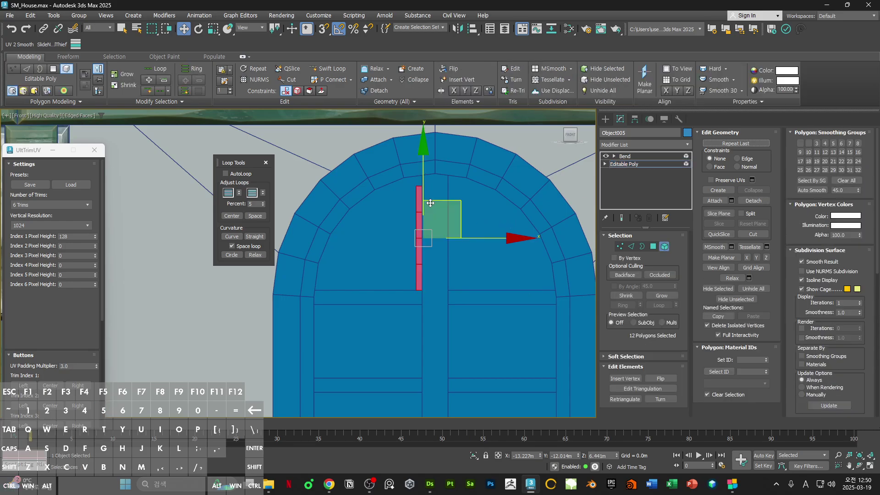
key("r")
left_click_drag(424, 163, 424, 160)
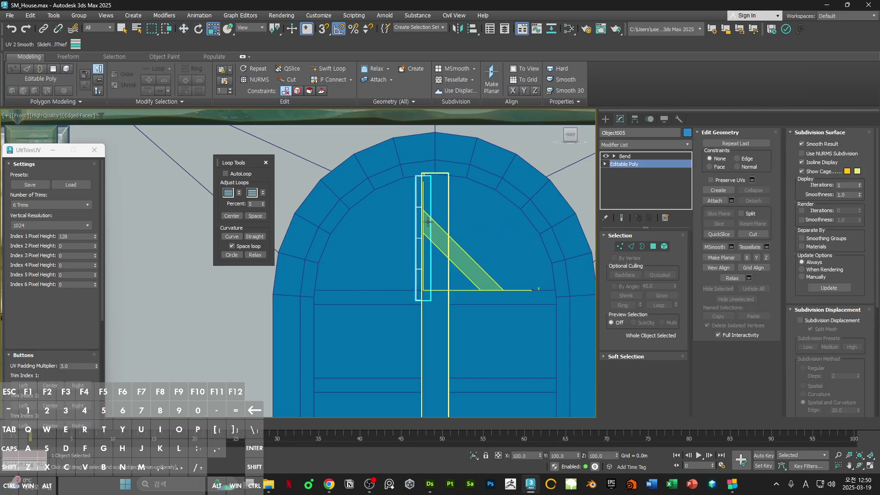
key("w")
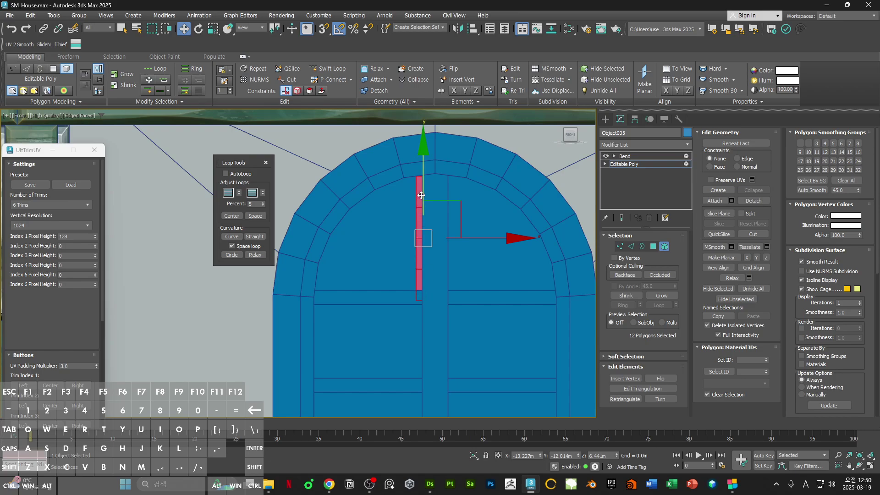
left_click_drag(426, 173, 426, 169)
key("s")
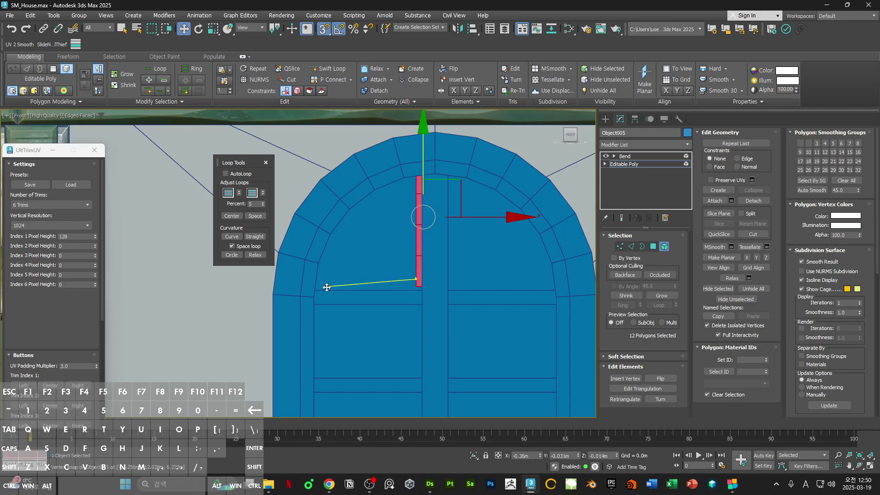
key("s")
Step: Return to the arch bar's Bend modifier and scale the bent bar uniformly to about 103%
left_click(663, 248)
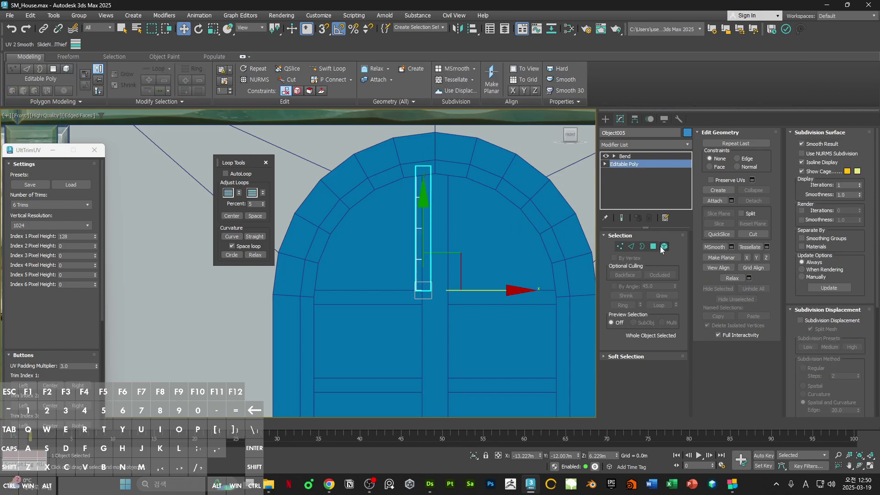
left_click(631, 157)
key("F4")
key("F4")
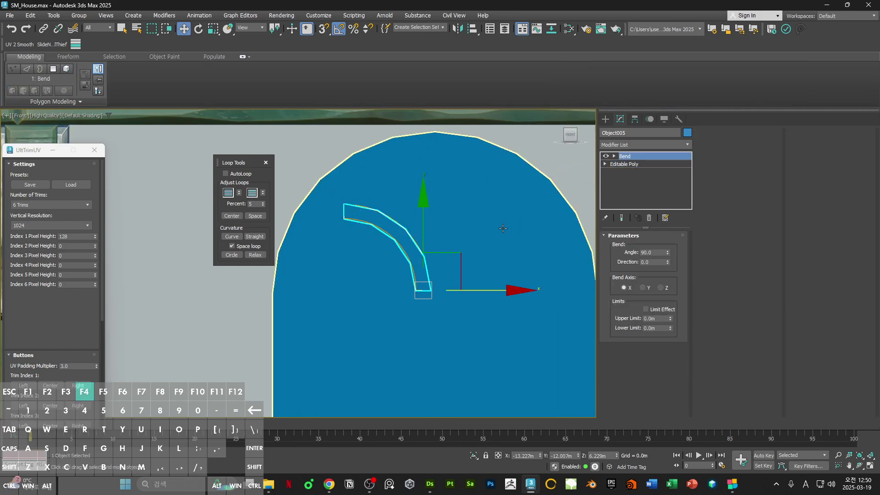
key("r")
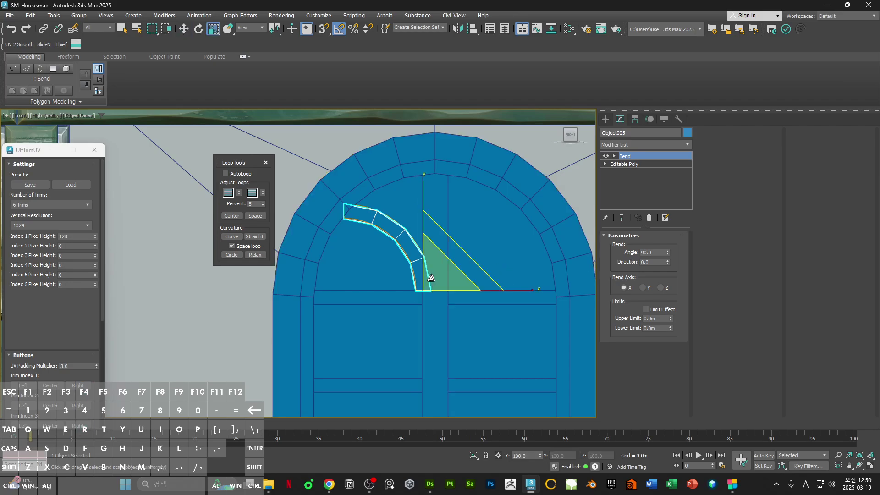
left_click_drag(436, 278, 437, 275)
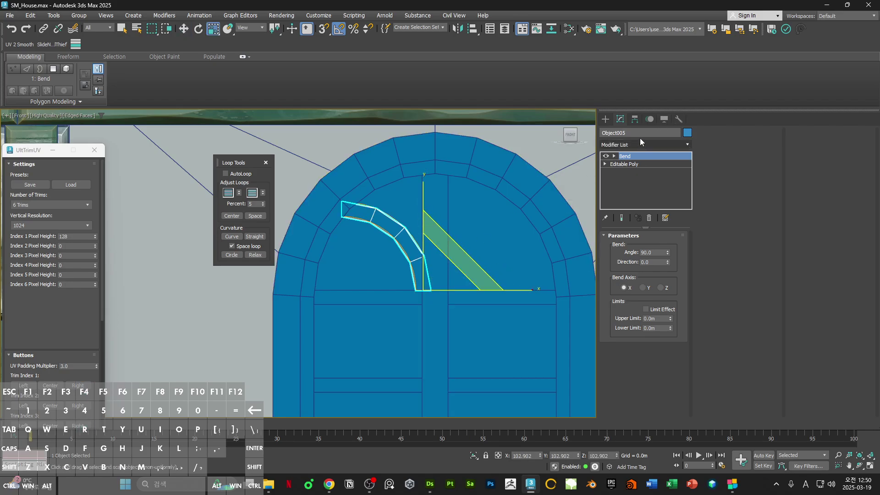
Step: Align the arch bar's pivot with the vertical window bar's pivot in the X position only
left_click(635, 119)
left_click(653, 182)
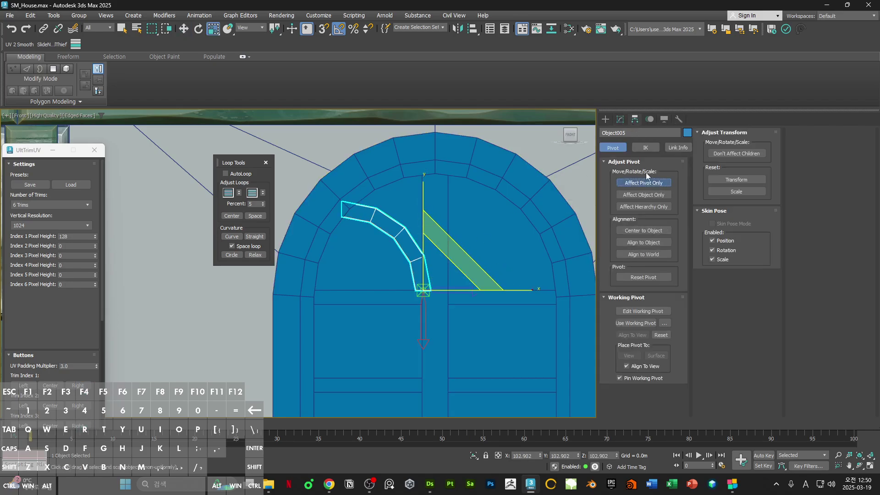
left_click(473, 29)
left_click(435, 238)
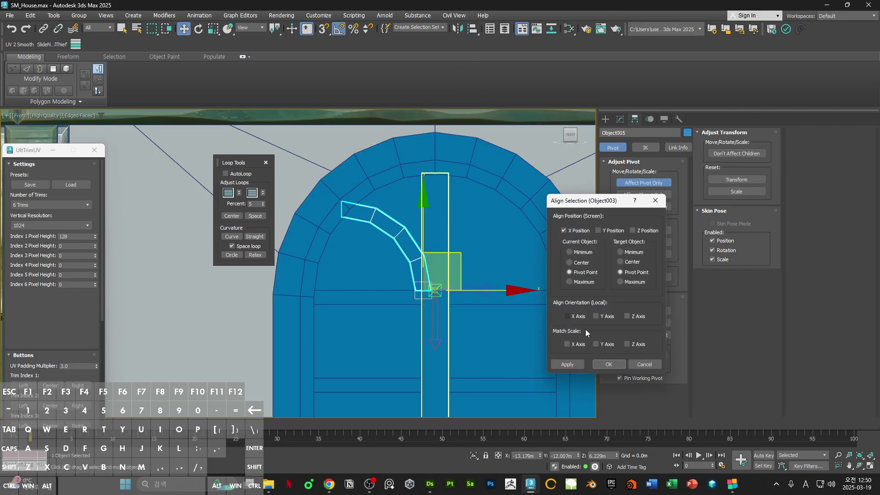
left_click(609, 364)
Step: Reset the bent arch bar's XForm and convert it to an Editable Poly
left_click(678, 120)
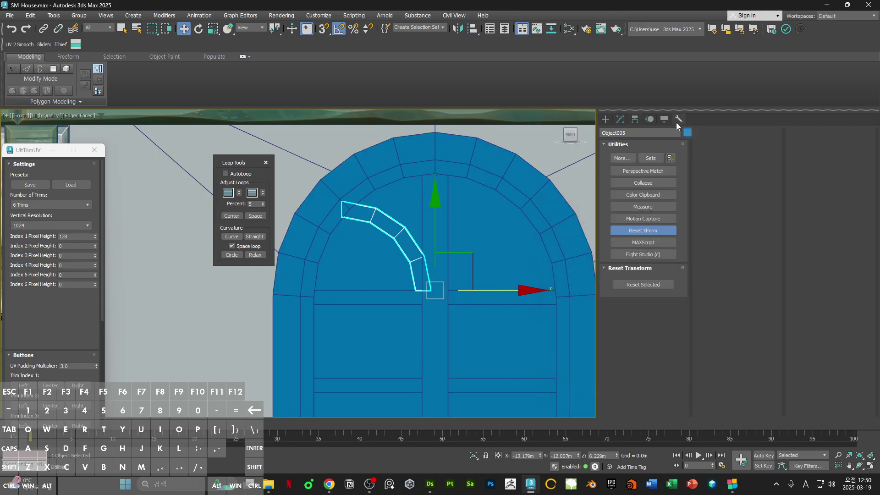
left_click(660, 284)
right_click(465, 204)
left_click(568, 310)
Step: Mirror the arch bar with a flipped X-axis Symmetry modifier and convert the result to an Editable Poly
left_click(650, 144)
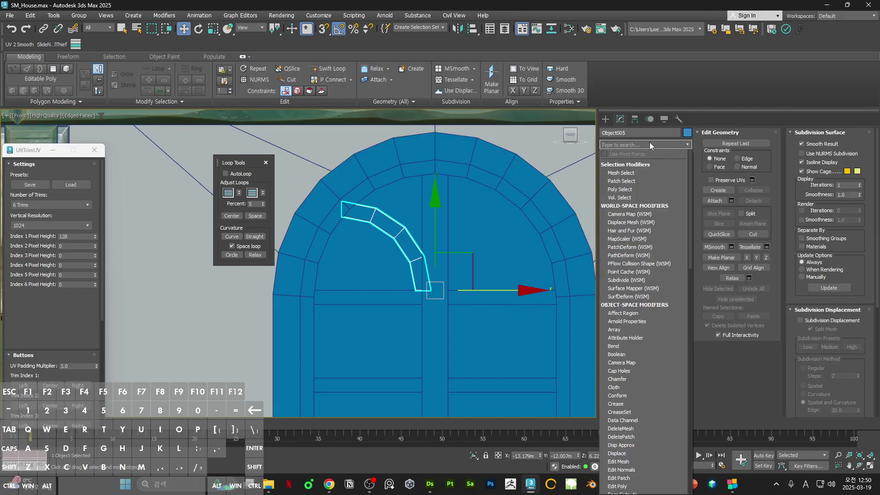
type("sym")
left_click(615, 169)
left_click(648, 264)
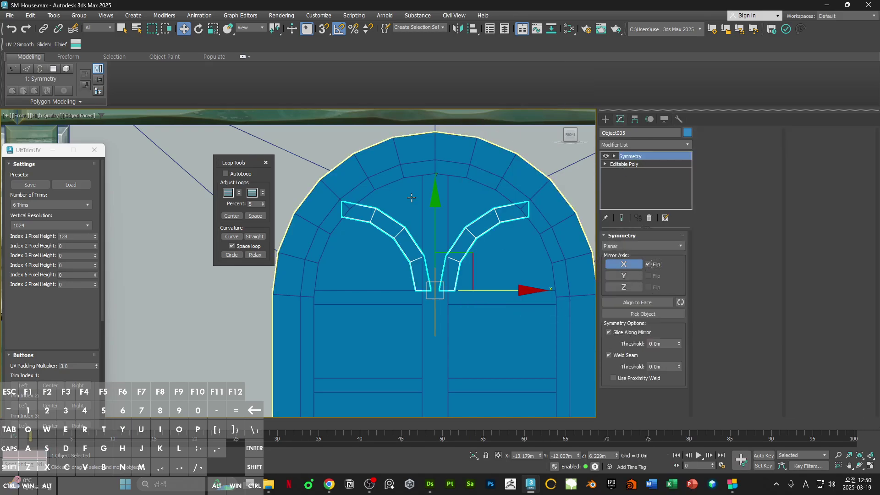
right_click(417, 206)
left_click(527, 314)
Step: Examine the arched window's frame, bars and sill from several angles without the edge overlay
key("F4")
scroll(505, 268, "down", 3)
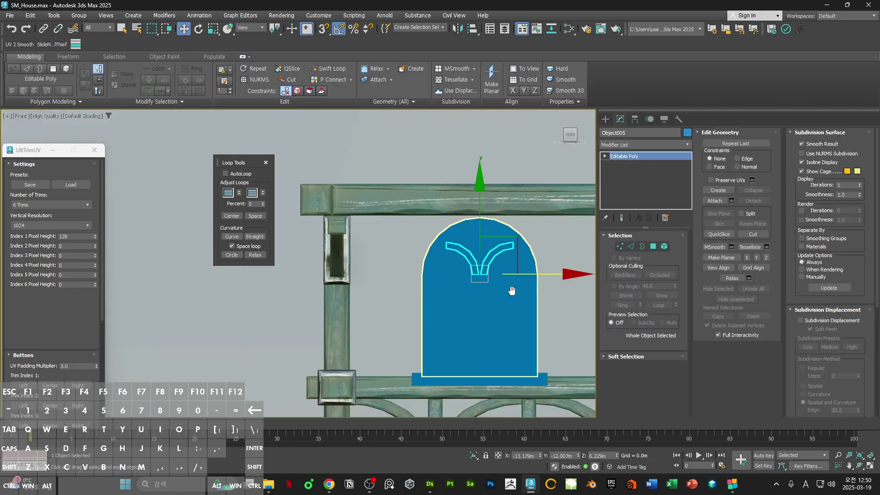
middle_click_drag(510, 289, 495, 316, "alt")
left_click(500, 335)
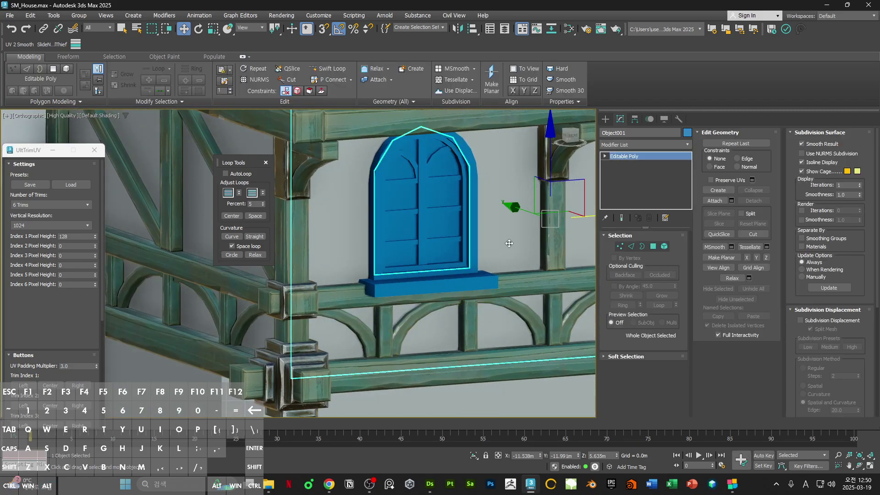
left_click(412, 204)
scroll(412, 203, "up", 2)
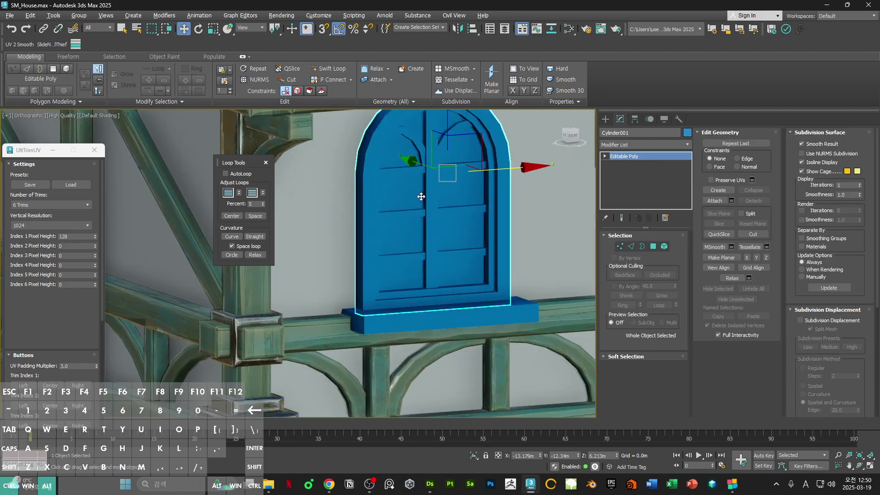
middle_click_drag(419, 197, 452, 159, "alt")
left_click(408, 215)
key("f")
scroll(418, 202, "down", 5)
scroll(410, 211, "up", 3)
Step: Select the underside polygon of the window sill and inset it
key("4")
left_click_drag(452, 159, 452, 161)
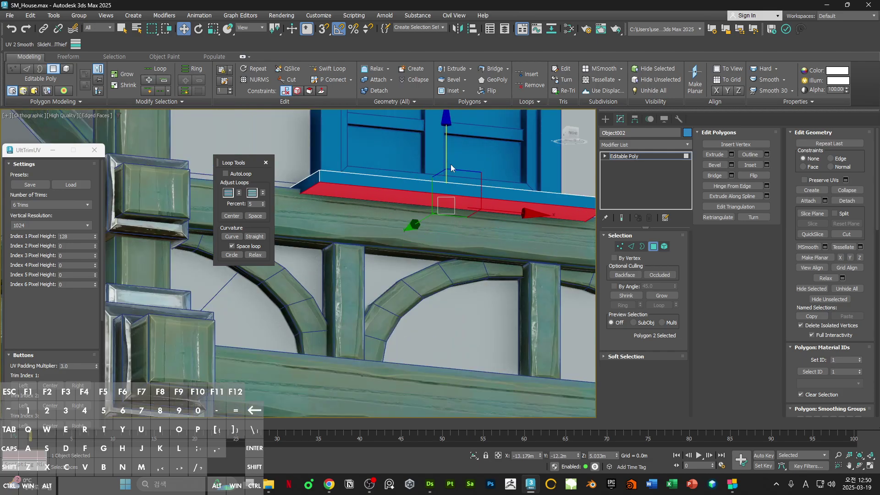
middle_click_drag(451, 168, 452, 174, "alt")
left_click(745, 166)
key("F3")
middle_click_drag(438, 211, 416, 194, "alt")
left_click_drag(416, 194, 414, 209)
middle_click_drag(415, 207, 390, 211, "alt")
Step: Delete the rear strip beside the sill's inset and snap the inset's back edge to the sill's rear
key("w")
key("Delete")
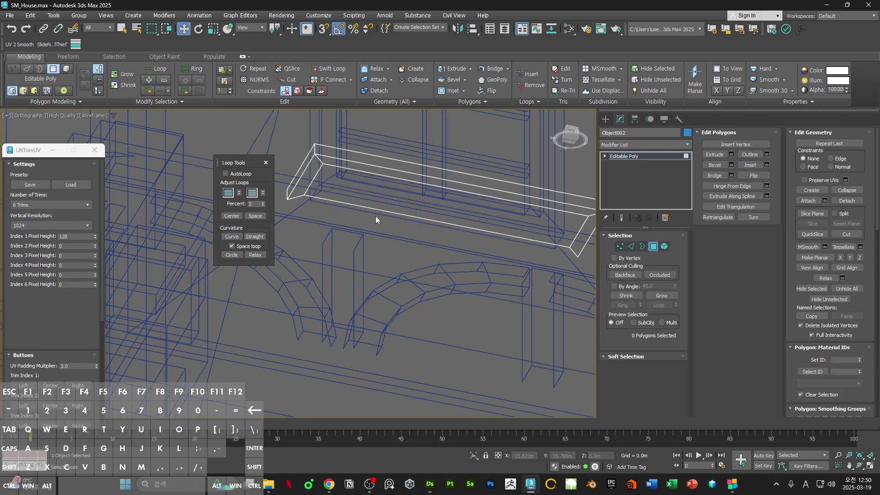
key("2")
left_click(393, 212)
key("s")
left_click_drag(415, 254, 292, 200)
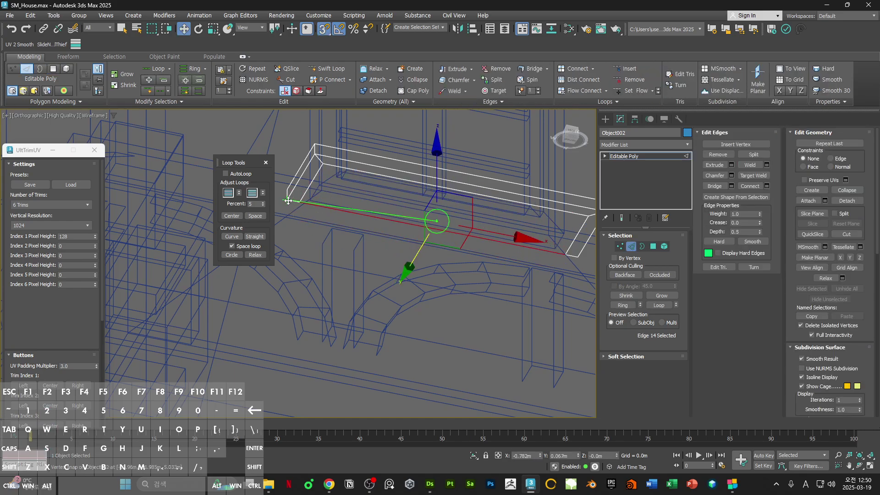
Step: Extrude the sill's inset underside polygon downward by about 0.14 m to form a narrower lower ledge
mouse_move(394, 211)
middle_mouse_down("alt")
mouse_move(364, 198)
mouse_move(384, 205)
middle_mouse_up("alt")
key("4")
left_click(385, 205)
key("s")
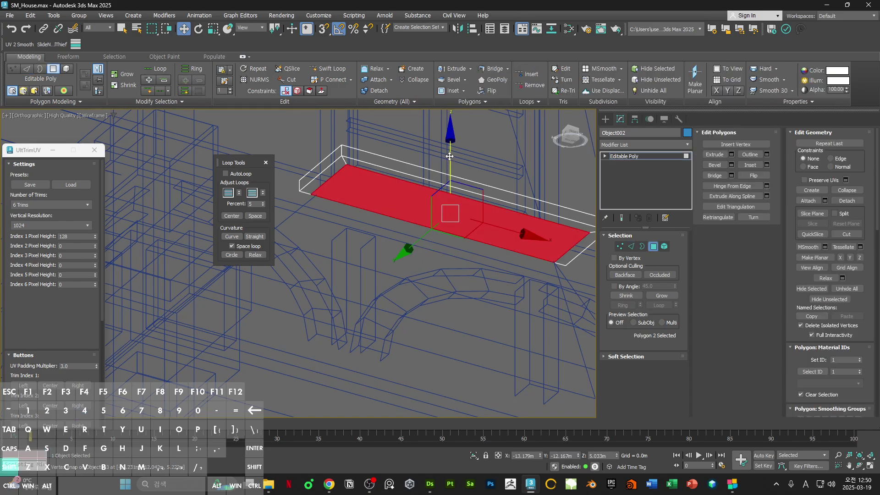
key("F3")
middle_click_drag(450, 157, 443, 177, "alt")
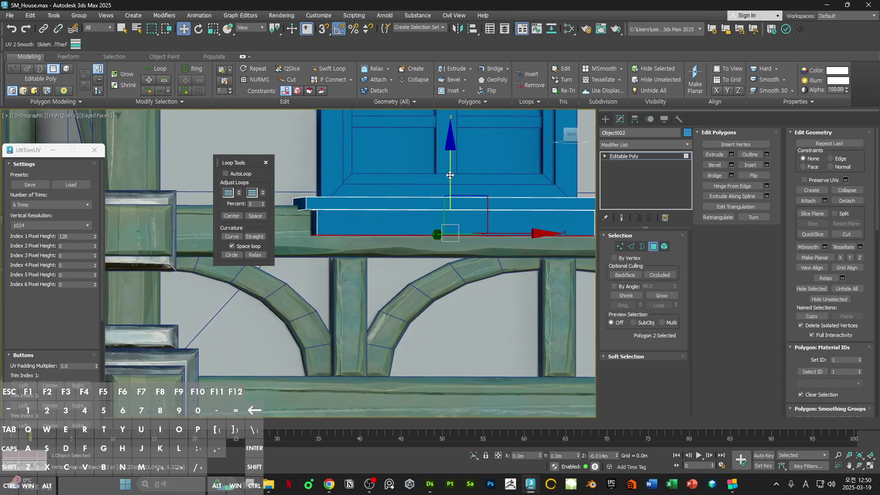
scroll(450, 175, "down", 5)
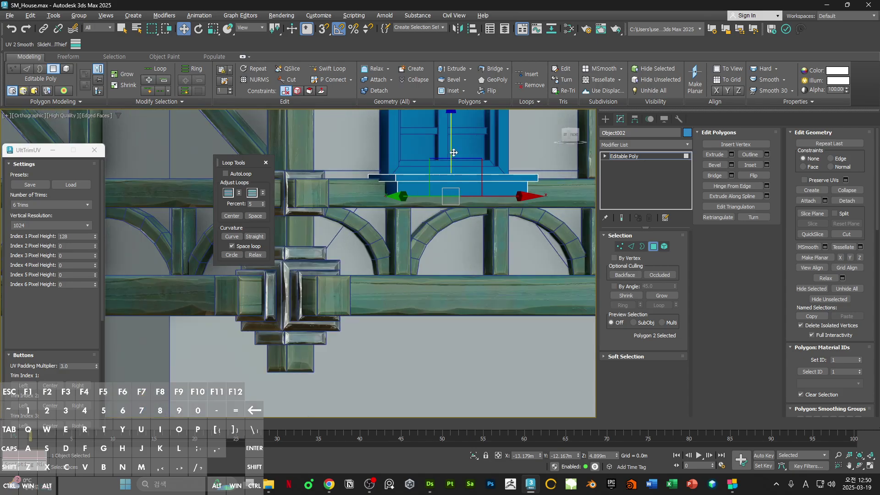
middle_click_drag(453, 153, 427, 161, "alt")
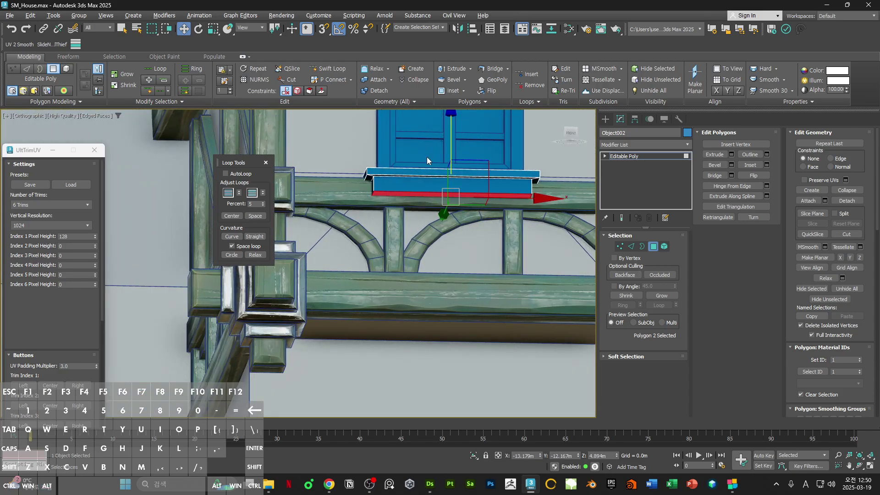
Step: Clone the sill ledge's underside polygon about 0.3 m downward as a separate object and select the new strip
scroll(435, 201, "up", 2)
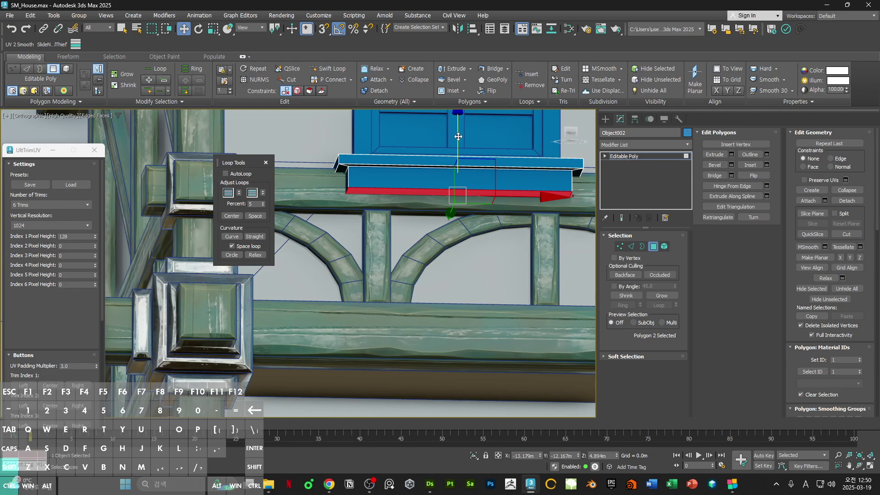
left_click_drag(458, 136, 465, 201, "shift")
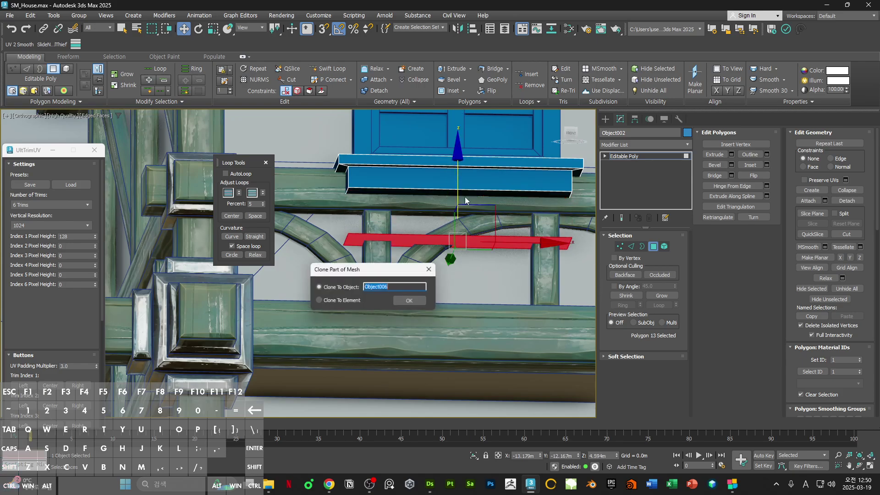
left_click(413, 303)
middle_click_drag(522, 235, 500, 242)
key("5")
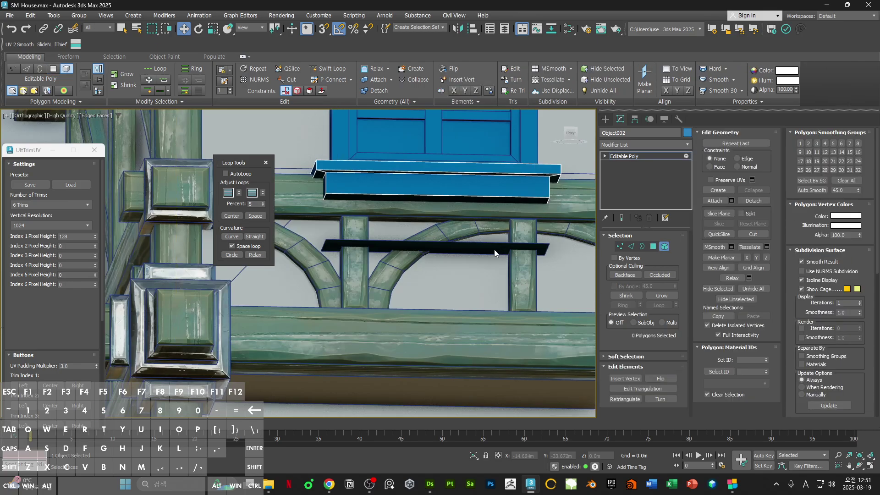
left_click(490, 252)
Step: Center the cloned strip's pivot on its own geometry
left_click(635, 118)
left_click(643, 183)
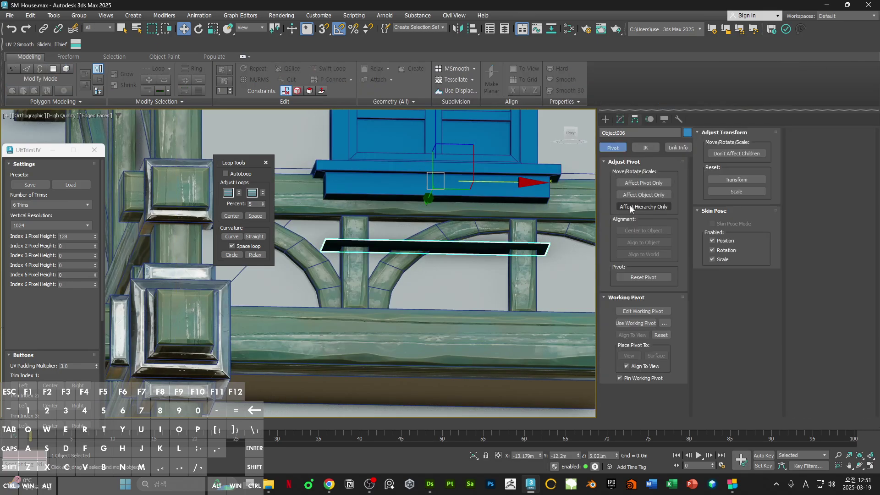
left_click(643, 230)
left_click(643, 183)
Step: Scale all of the strip's vertices along X to about 10% so it becomes a small, nearly square face
left_click(620, 119)
key("1")
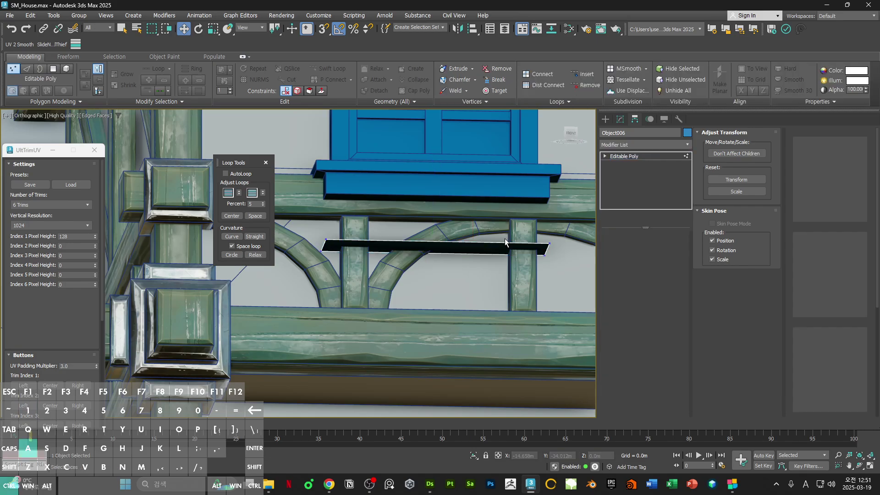
key("r")
left_click_drag(355, 248, 426, 253)
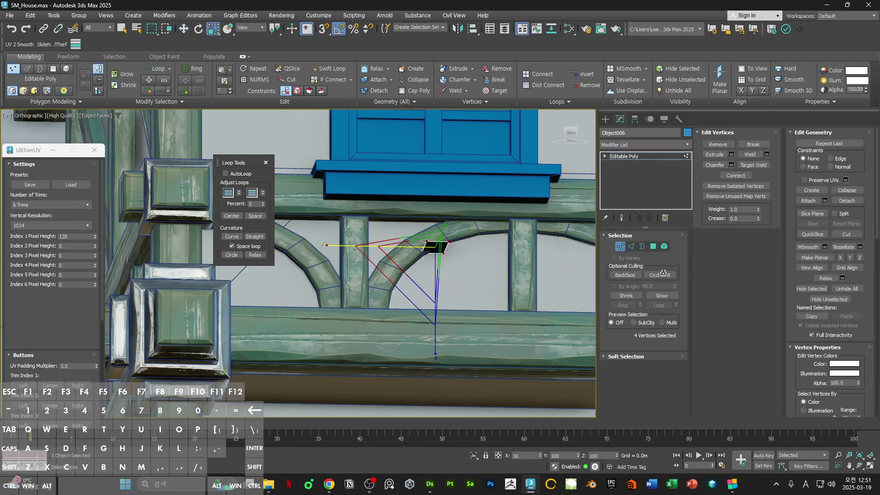
Step: Extend the small face's border upward by about 0.18 m to form a block
key("3")
key("w")
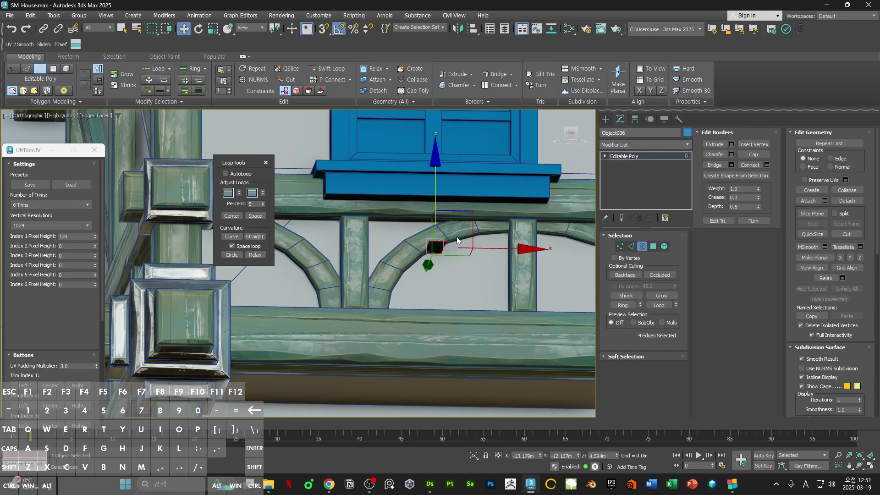
left_click_drag(437, 188, 438, 181, "shift")
middle_click_drag(431, 197, 461, 212, "alt")
key("4")
left_click(645, 156)
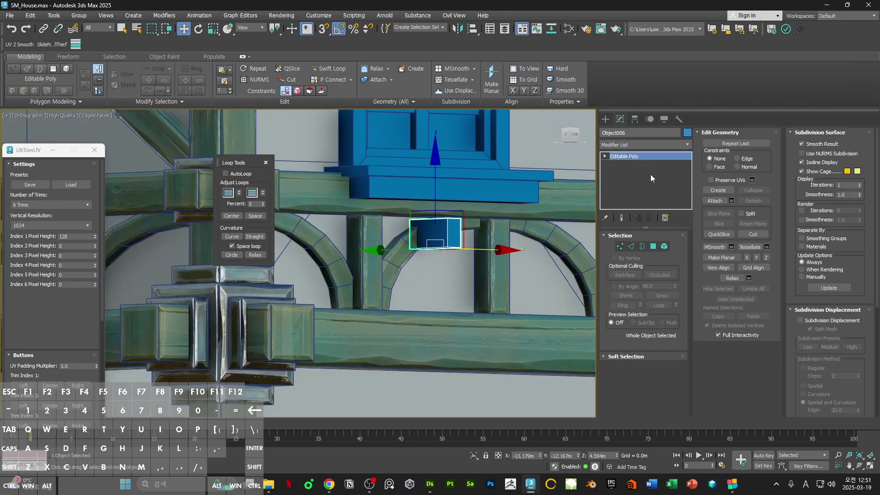
Step: Center the block's pivot on its geometry while framing it in the front view
key("f")
key("z")
left_click(634, 119)
left_click(643, 182)
left_click(644, 231)
left_click(644, 182)
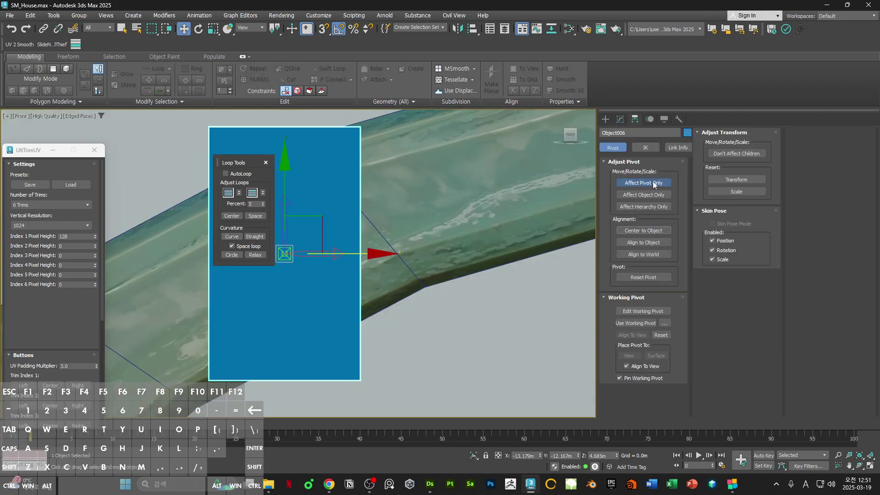
Step: Move the block about 0.5 m left over the timber post and about 0.12 m up against the sill ledge
scroll(458, 264, "down", 10)
scroll(500, 268, "down", 3)
left_click_drag(539, 261, 461, 259)
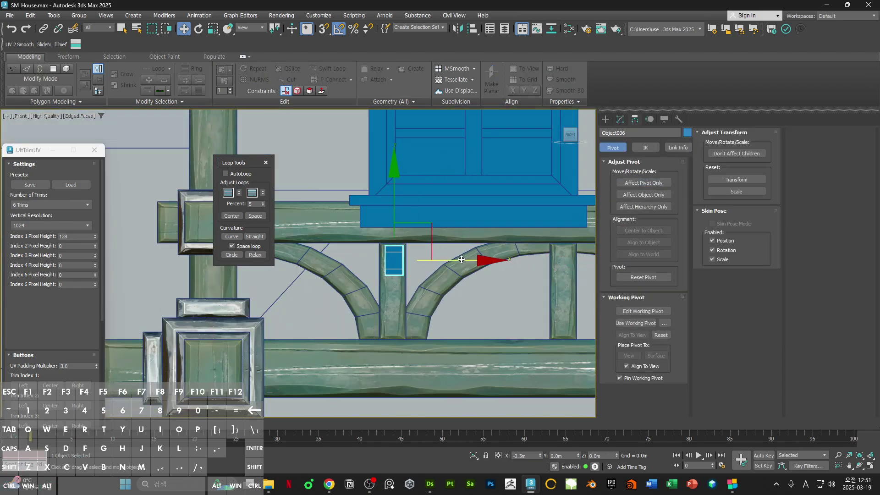
scroll(443, 257, "down", 3)
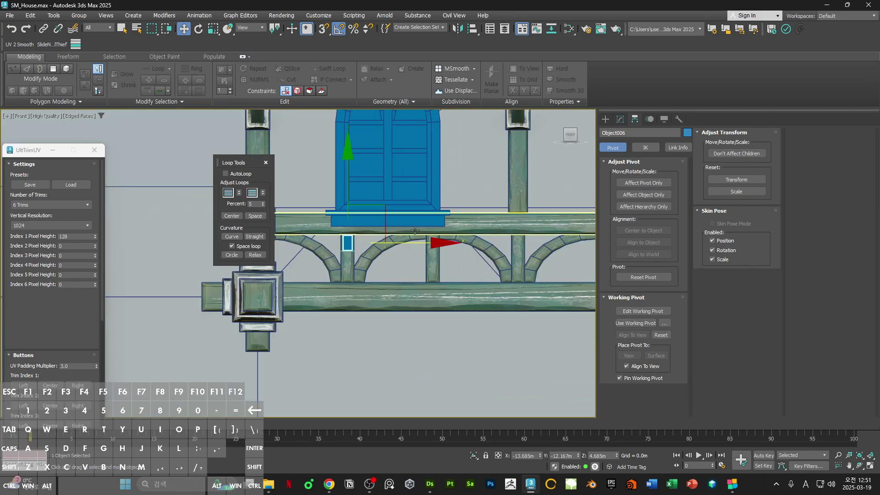
scroll(349, 235, "up", 5)
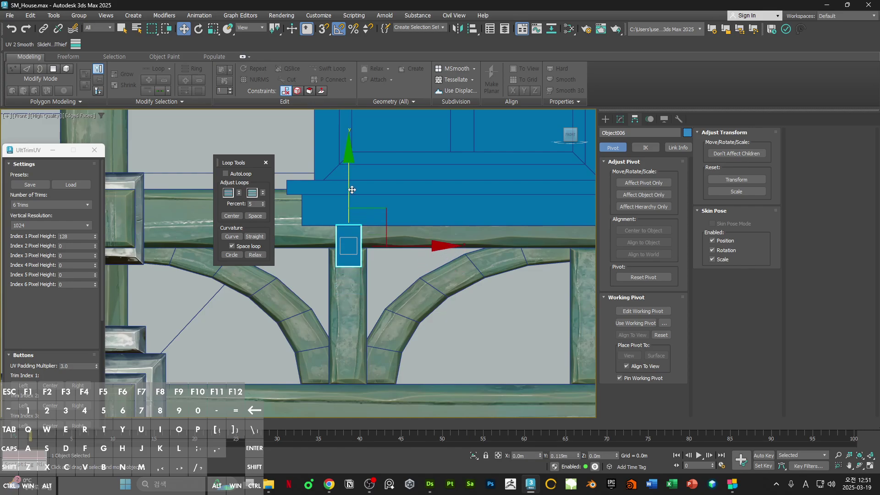
Step: Shift the block's front polygon along Y to adjust its depth beneath the sill ledge
middle_click_drag(352, 189, 330, 261, "alt")
key("4")
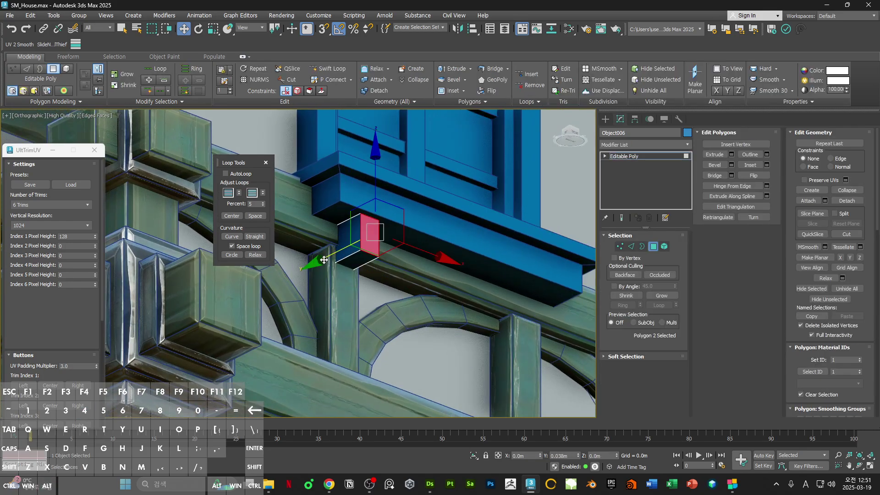
left_click_drag(327, 259, 341, 245)
middle_click_drag(341, 245, 384, 233)
Step: Slope the block's underside down toward the wall and nudge its front polygon along Y to shape a bracket
key("2")
key("F3")
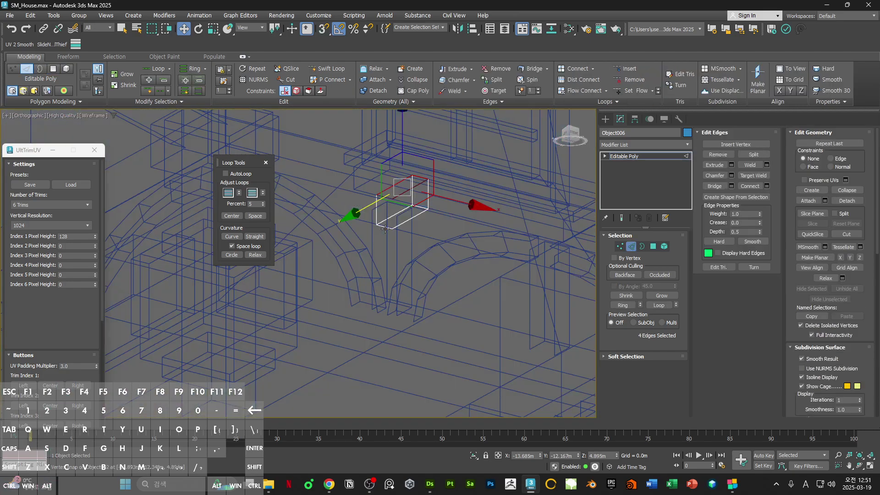
mouse_move(383, 213)
middle_mouse_down("alt")
mouse_move(456, 214)
mouse_move(398, 222)
middle_mouse_up("alt")
key("4")
key("F3")
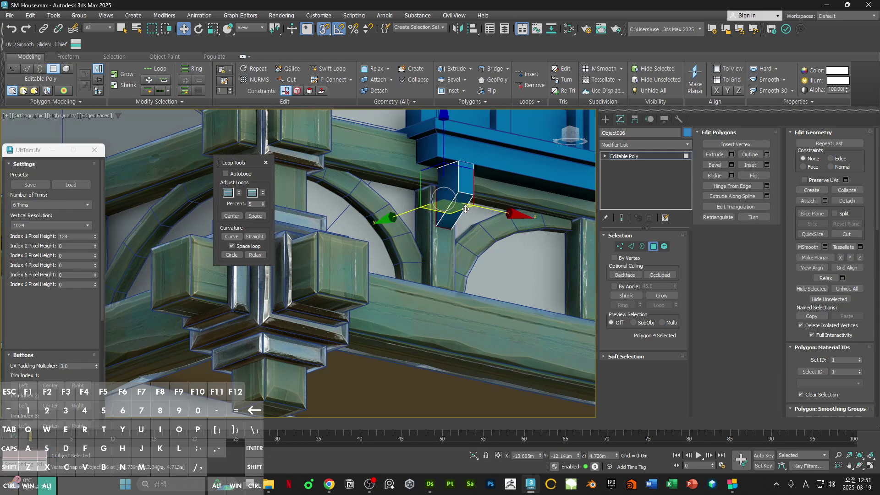
middle_click_drag(433, 189, 451, 200, "alt")
left_click(452, 199)
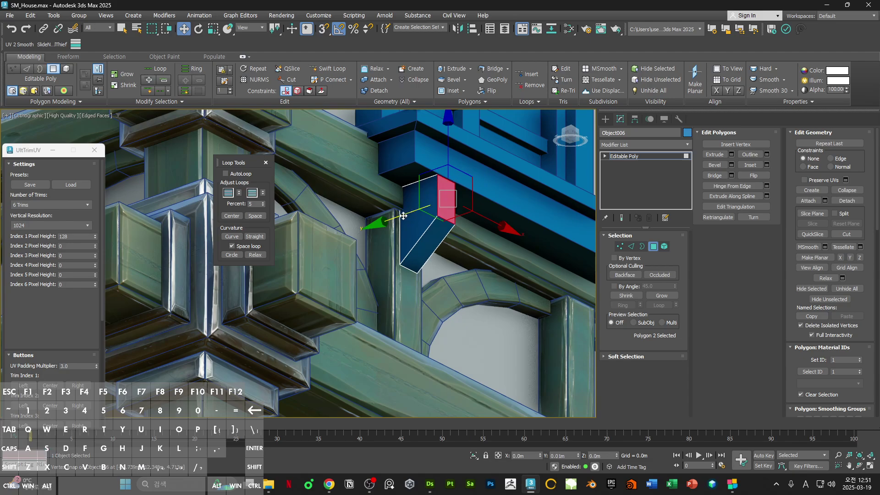
Step: Raise the bracket's lower front edge about 0.12 m, and raise its lower rear edges to shorten the bracket
middle_click_drag(403, 216, 423, 238, "alt")
key("2")
left_click(437, 180)
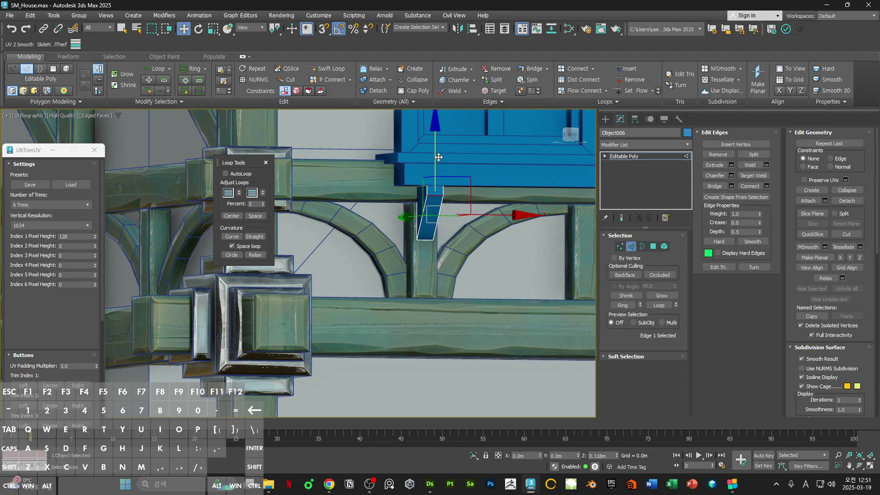
left_click(423, 202, "ctrl")
left_click(425, 215, "ctrl")
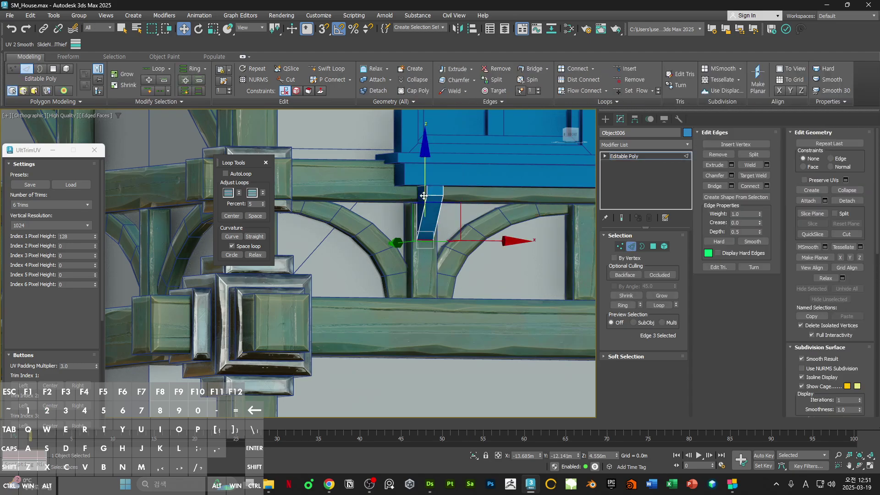
left_click_drag(425, 166, 425, 170)
scroll(425, 171, "down", 4)
middle_click_drag(426, 171, 625, 137)
scroll(422, 211, "up", 4)
key("2")
Step: Align the bracket's pivot to the window sill's pivot point on the X position only
scroll(463, 219, "down", 4)
middle_click_drag(461, 178, 430, 203)
scroll(430, 202, "down", 3)
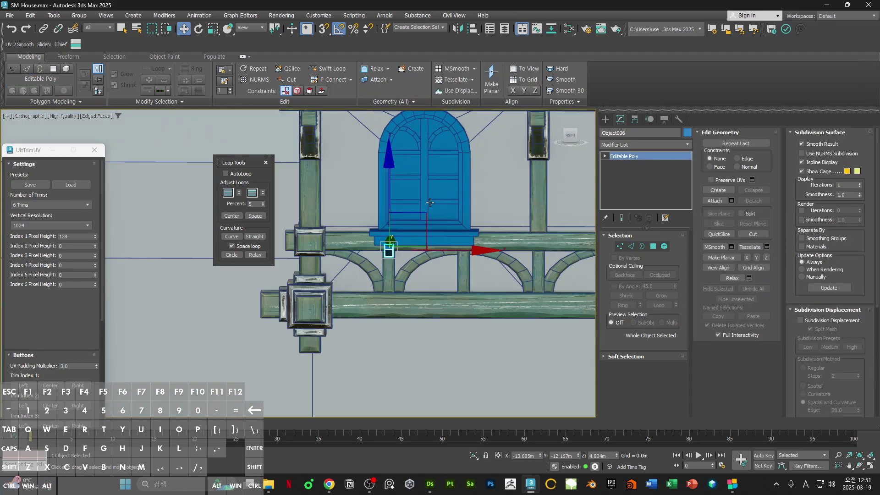
left_click(634, 119)
left_click(644, 183)
scroll(439, 241, "up", 4)
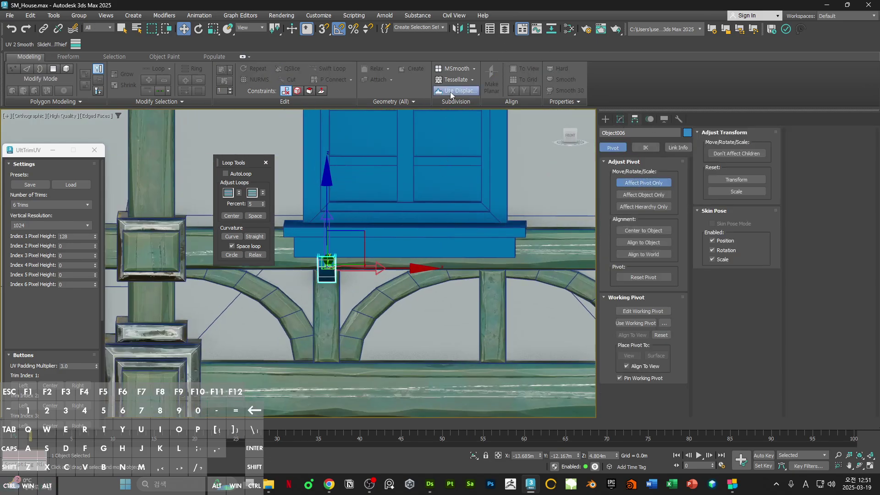
left_click(472, 32)
left_click(460, 229)
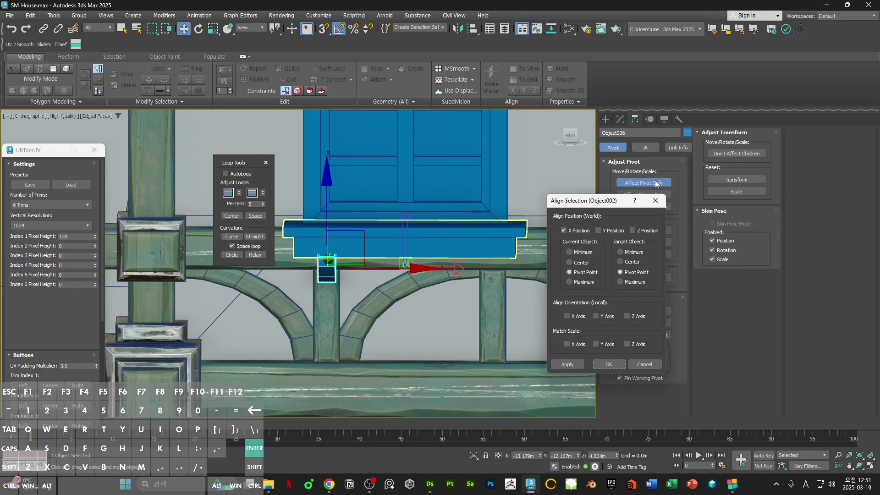
left_click(568, 363)
Step: Mirror the bracket across the sill with a Symmetry modifier on X with Flip, and convert it to Editable Poly
left_click(619, 119)
left_click(644, 139)
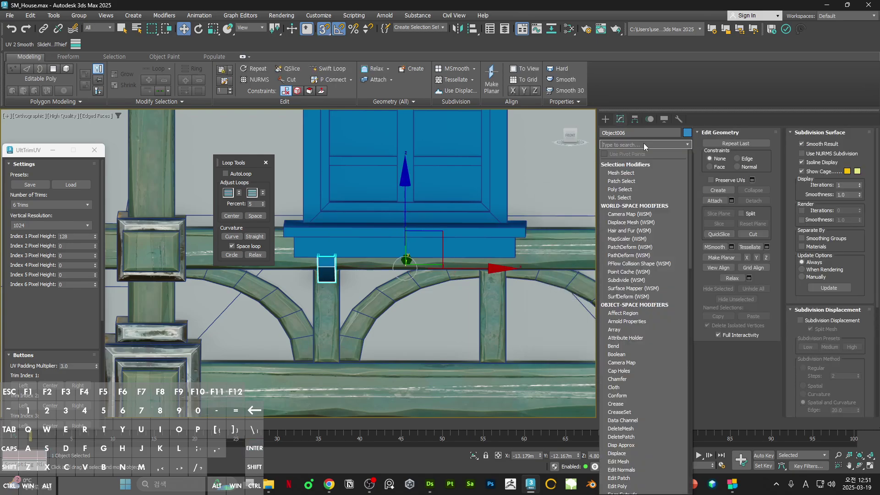
type("sy")
left_click(629, 164)
left_click(648, 264)
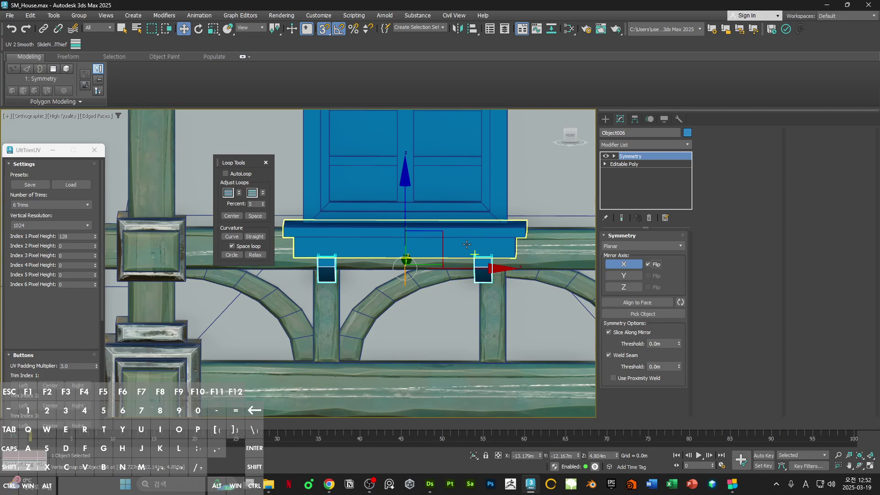
middle_click_drag(447, 209, 464, 195)
right_click(463, 195)
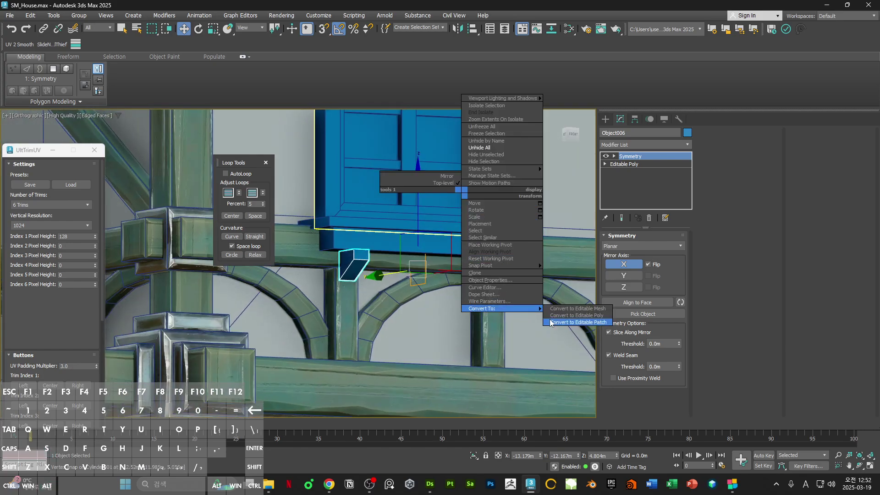
left_click(558, 311)
Step: Select the brackets, sill, arched window frame and all window bars together and move them about 0.033 m right
middle_click_drag(467, 227, 443, 254, "ctrl+alt")
scroll(443, 253, "up", 6)
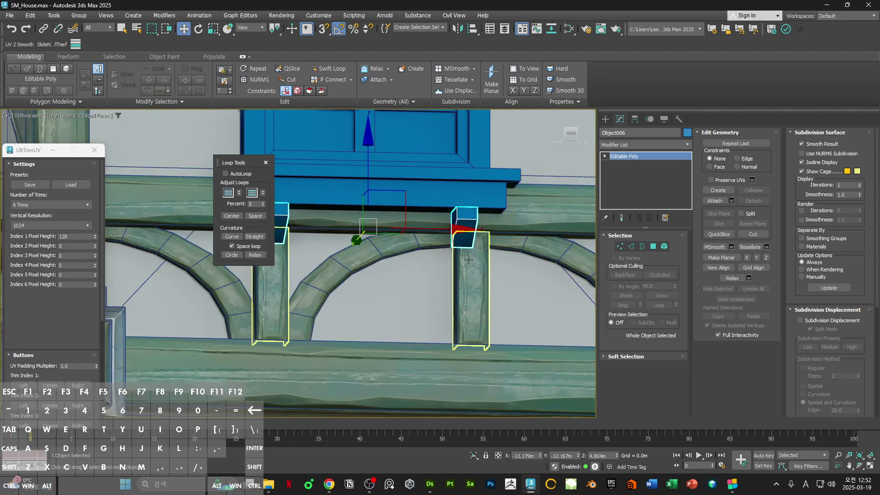
scroll(466, 235, "down", 3)
key("f")
scroll(465, 235, "down", 6)
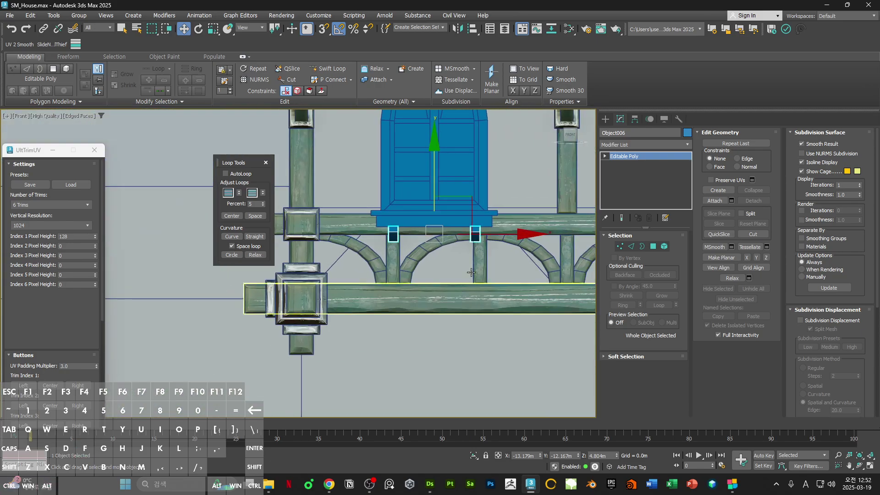
left_click(465, 221, "ctrl")
left_click(466, 203, "ctrl")
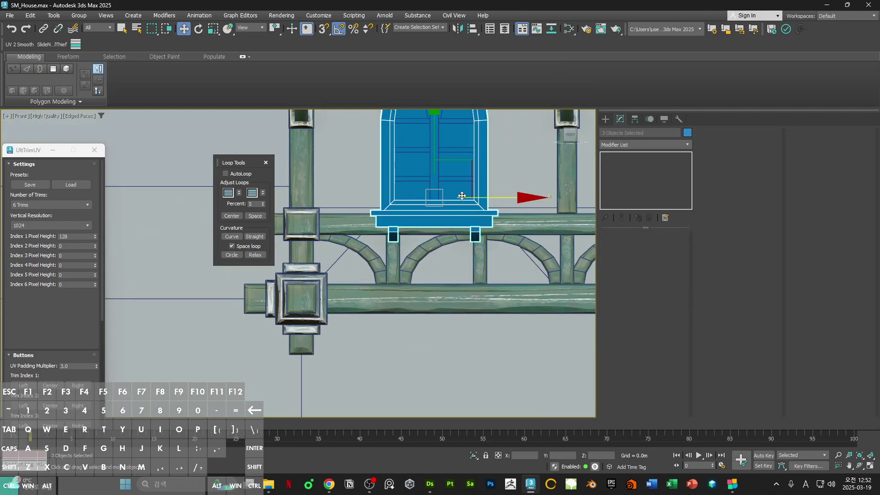
middle_click_drag(461, 195, 451, 296)
left_click(429, 201, "ctrl")
key("q")
left_click(429, 200, "ctrl")
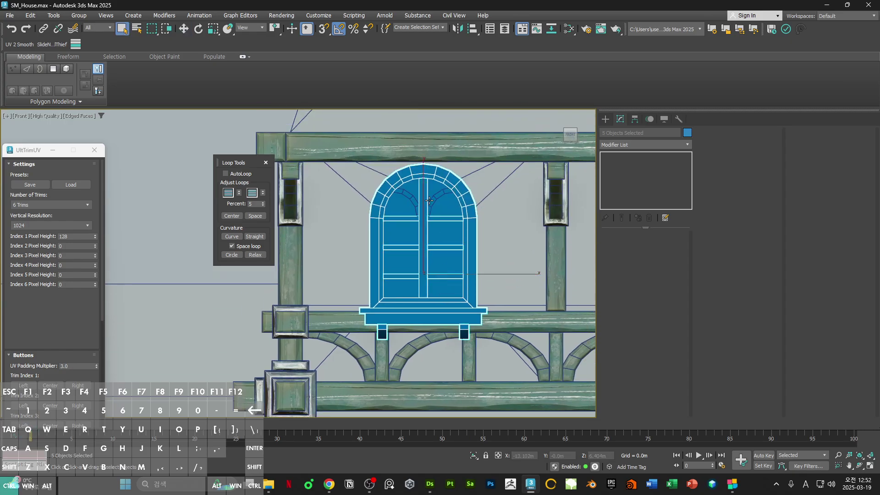
key("w")
left_click_drag(497, 262, 500, 264)
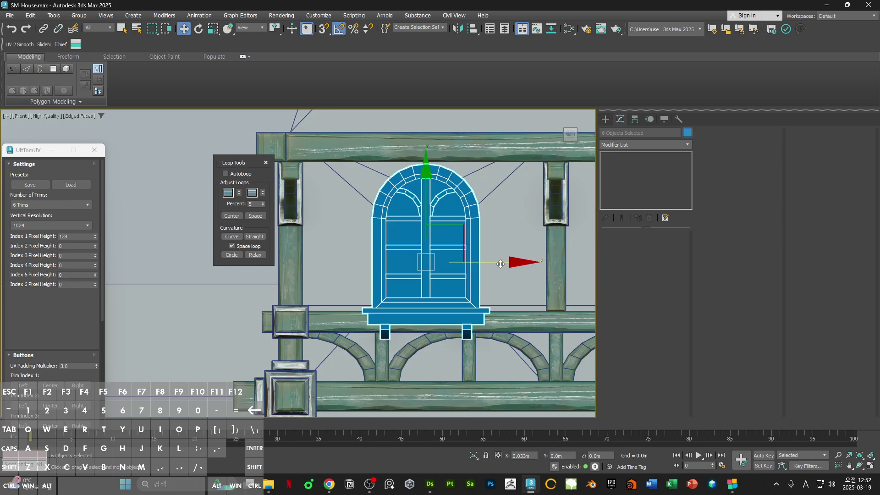
left_click_drag(500, 264, 501, 264)
Step: Shift the left bracket element left to center it on its timber post, and delete the right bracket
middle_click_drag(466, 334, 485, 290)
scroll(485, 290, "up", 4)
left_click(486, 291)
scroll(485, 291, "down", 2)
key("5")
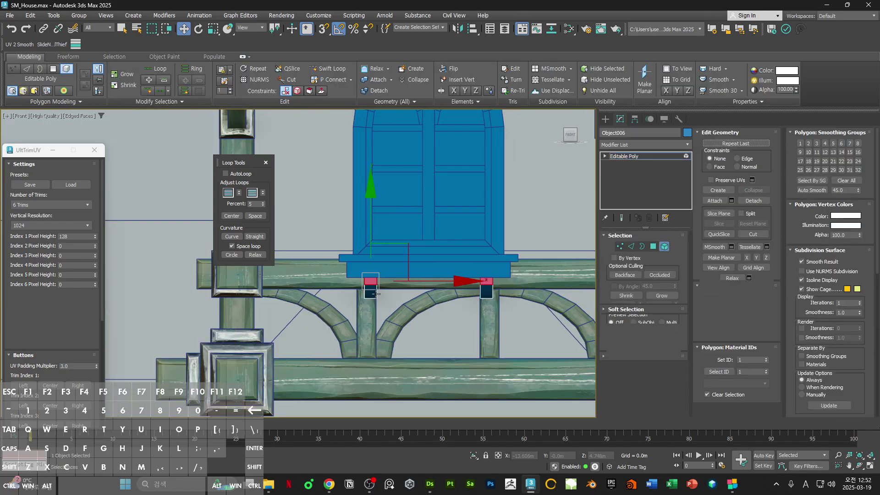
left_click(375, 294)
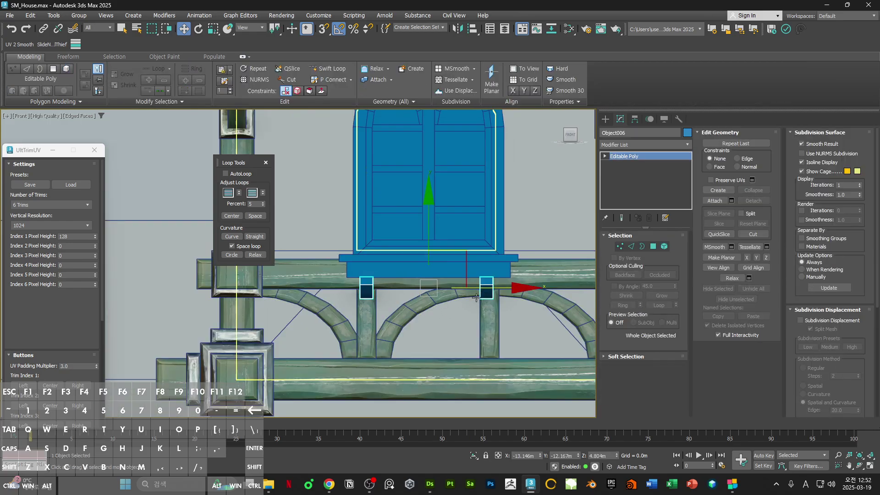
left_click(553, 248)
Step: Add a Symmetry modifier on X with Flip to recreate the right bracket from the repositioned left one
left_click(637, 142)
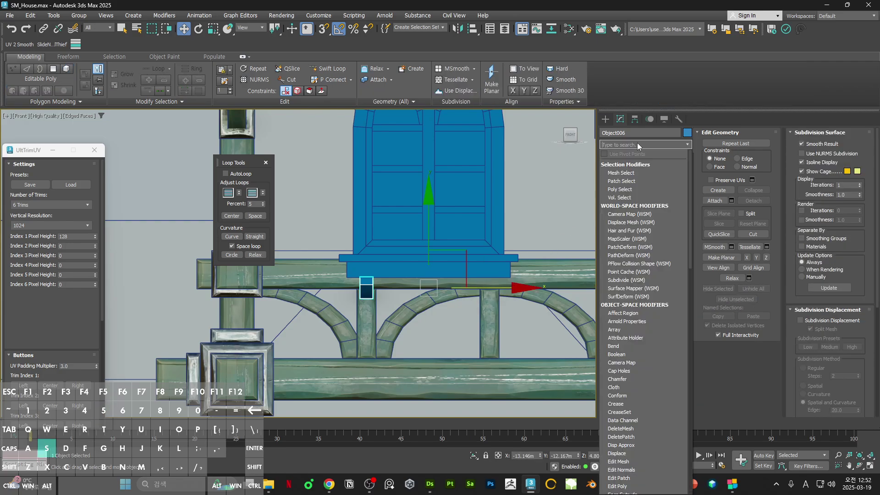
left_click(627, 161)
left_click(644, 264)
scroll(459, 275, "down", 3)
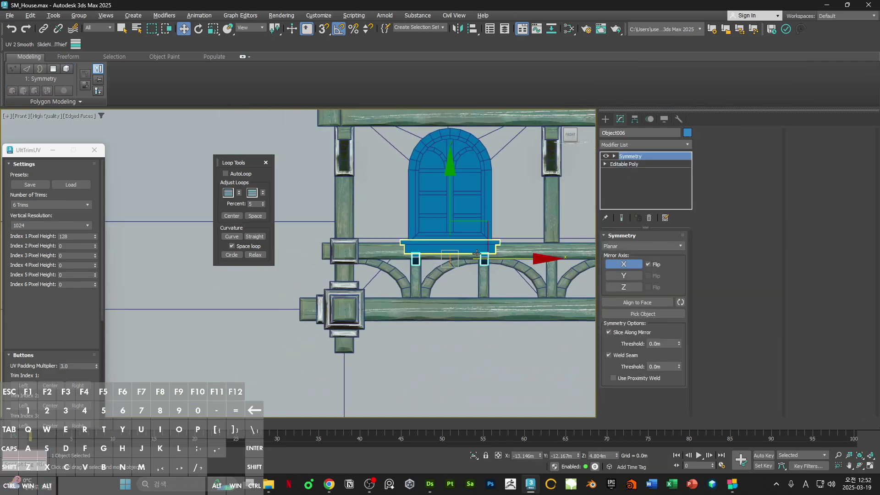
scroll(459, 275, "up", 5)
scroll(482, 275, "down", 3)
middle_click_drag(483, 238, 483, 283)
scroll(467, 219, "down", 3)
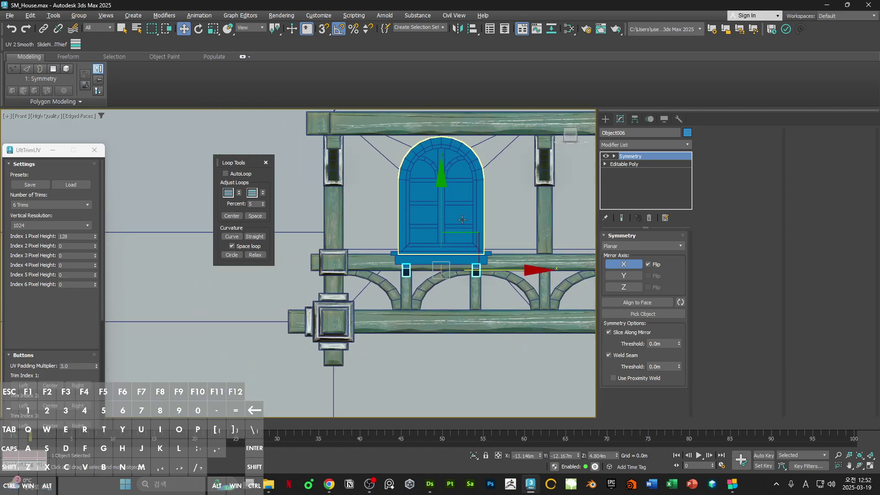
Step: Collapse the mirrored bracket pair to an Editable Poly
middle_click_drag(461, 219, 487, 222, "alt")
scroll(454, 220, "up", 2)
right_click(447, 198)
mouse_move(506, 314)
left_click(562, 321)
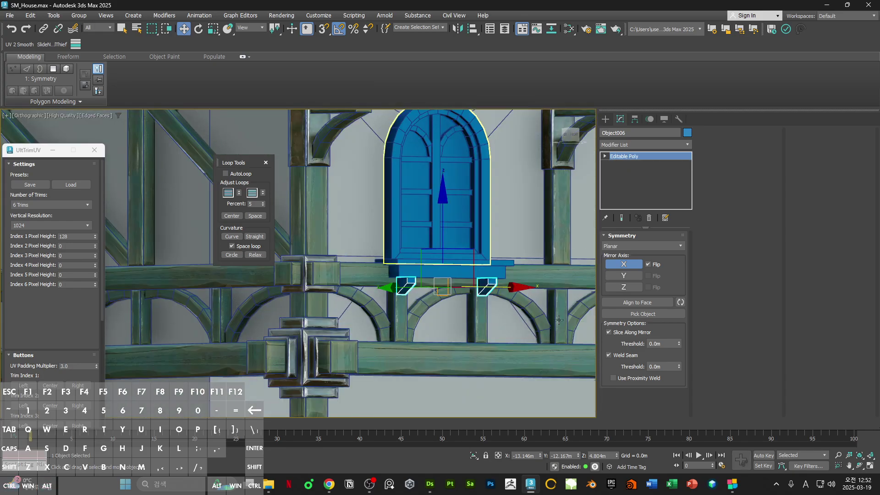
Step: Isolate the complete window assembly: arched frame, all bars, sill and support brackets
left_click(434, 273, "ctrl")
left_click(416, 258, "ctrl")
left_click(425, 233, "ctrl")
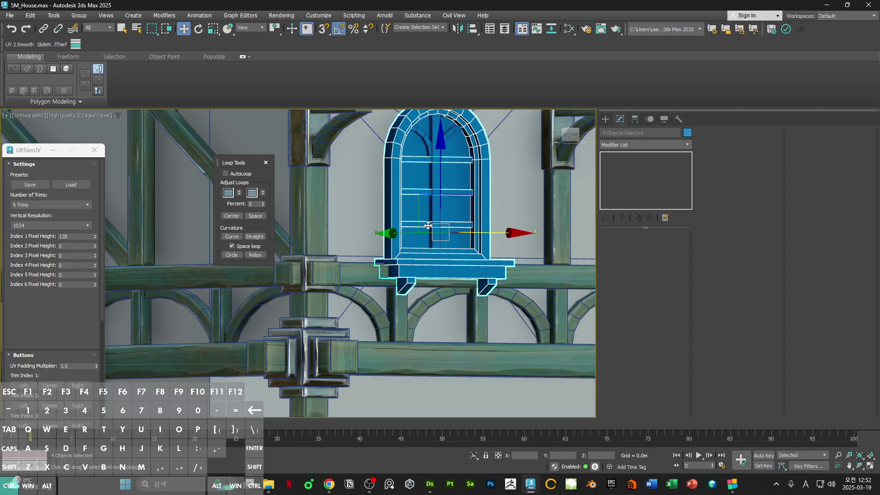
left_click(430, 151, "ctrl")
middle_click_drag(429, 142, 438, 204, "alt")
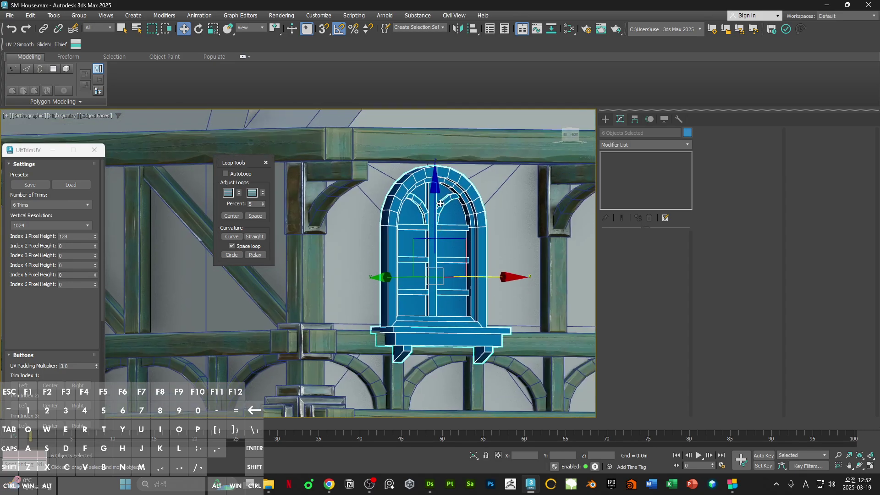
right_click(439, 204)
left_click(463, 113)
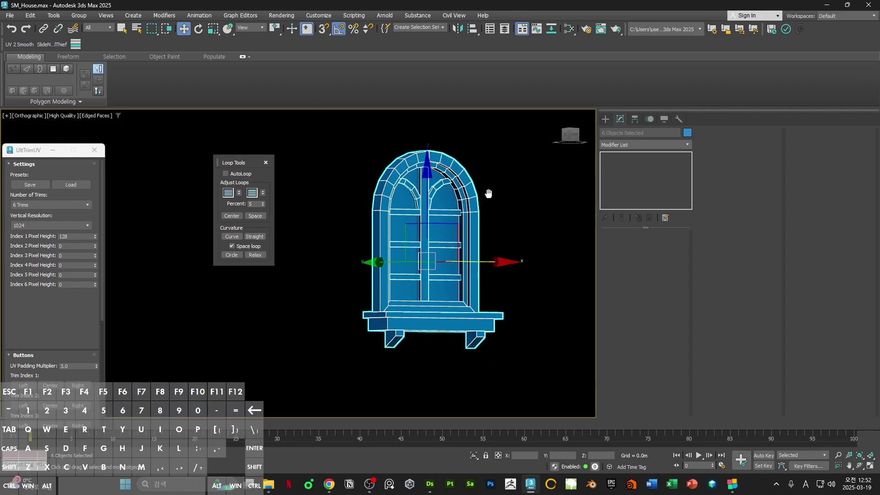
Step: Apply Reset XForm to the isolated window pieces and convert them back to Editable Poly
left_click(679, 119)
left_click(643, 230)
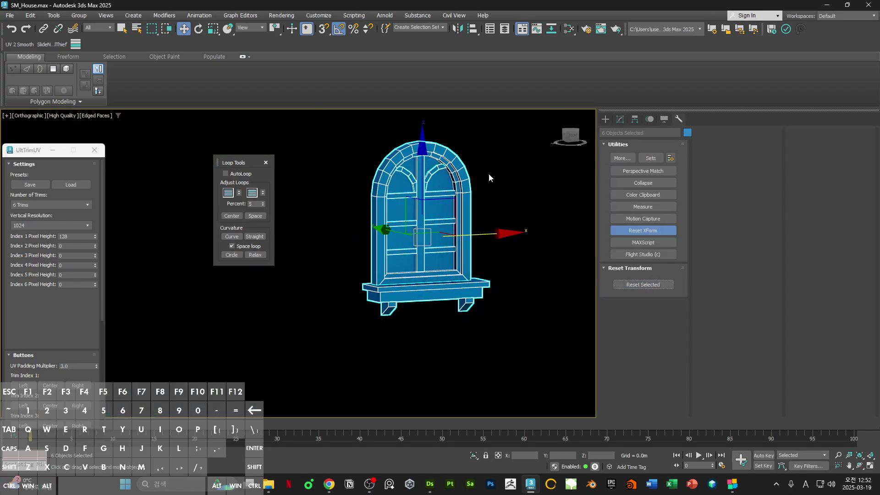
right_click(474, 159)
mouse_move(530, 275)
left_click(582, 278)
middle_click_drag(517, 253, 531, 269, "alt")
left_click(531, 271)
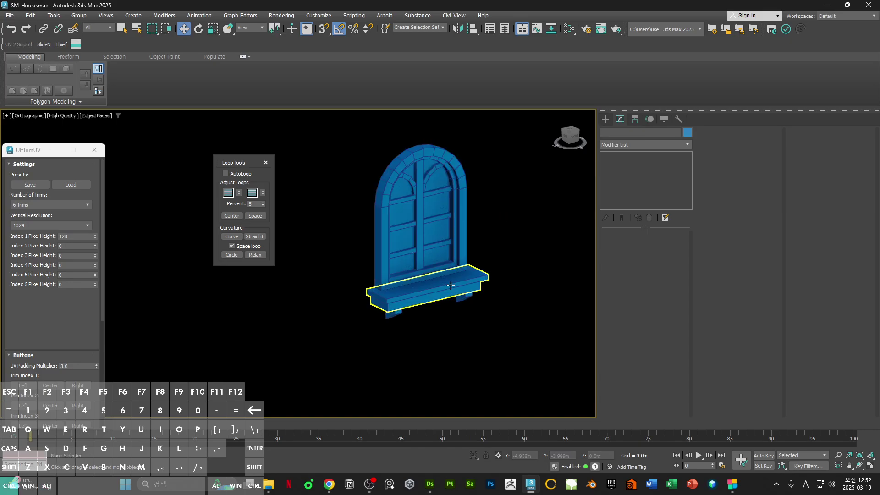
Step: Inspect the sill and the arched frame's faces and bottom edge in shaded and wireframe display
left_click(450, 285)
key("F3")
key("4")
mouse_move(417, 288)
middle_mouse_down("alt")
mouse_move(399, 230)
mouse_move(404, 307)
middle_mouse_up("alt")
left_click(397, 228)
left_click(404, 307)
key("F3")
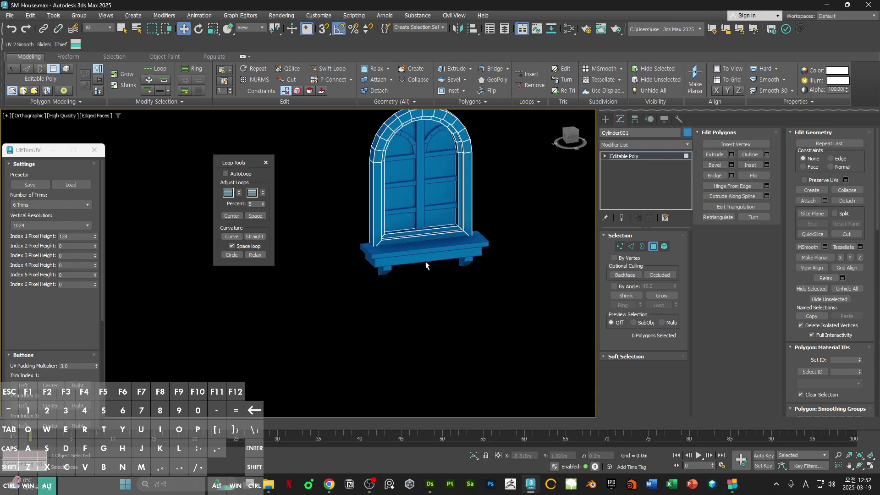
scroll(396, 260, "up", 4)
key("2")
left_click(355, 253)
key("F3")
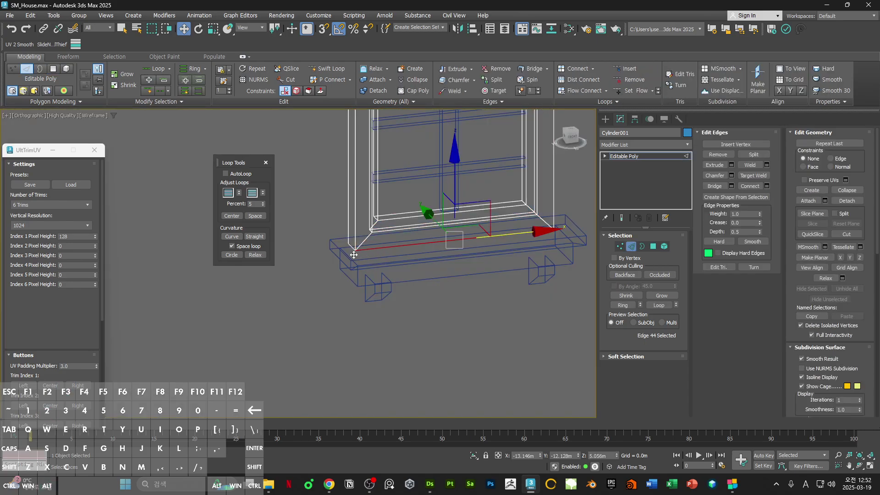
Step: Check the arched frame's lower corner vertices on both sides in wireframe and shaded display
key("1")
left_click_drag(329, 272, 362, 240)
middle_click_drag(398, 250, 484, 255, "alt")
mouse_move(518, 287)
left_mouse_down("ctrl")
mouse_move(471, 251)
mouse_move(502, 250)
left_mouse_up("ctrl")
key("F3")
scroll(479, 259, "down", 4)
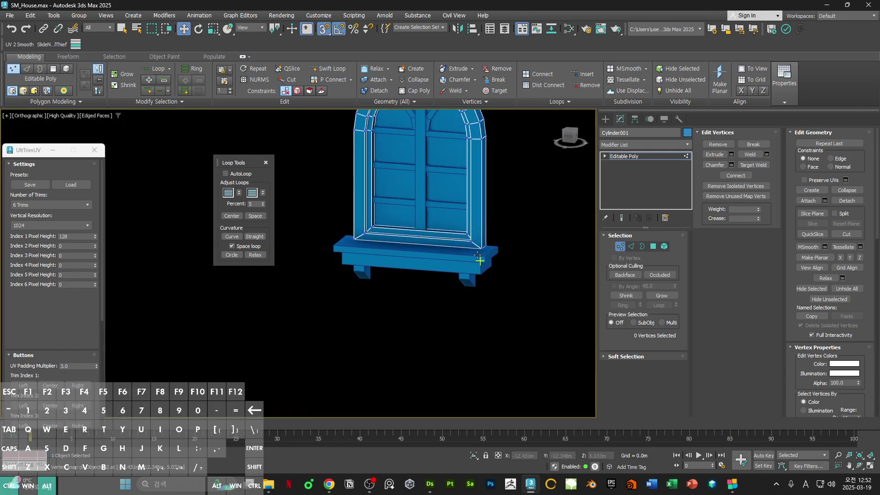
key("1")
mouse_move(479, 260)
middle_mouse_down("alt")
mouse_move(538, 260)
mouse_move(505, 276)
middle_mouse_up("alt")
left_click(537, 259)
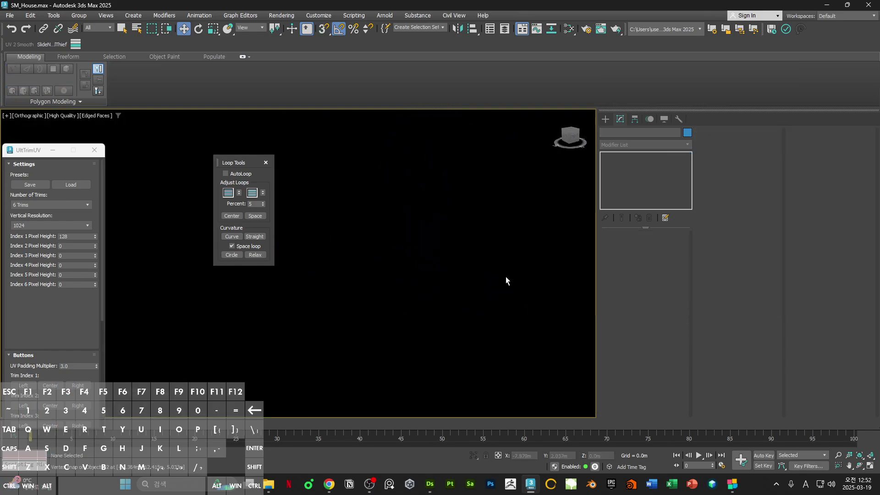
Step: Examine the polygons of the curved window bars and the vertical centre bar in wireframe and shaded display
key("F4")
scroll(405, 219, "up", 3)
middle_click_drag(354, 240, 406, 222, "alt")
left_click(406, 213)
key("F3")
key("4")
key("ctrl+a")
key("4")
left_click(394, 193)
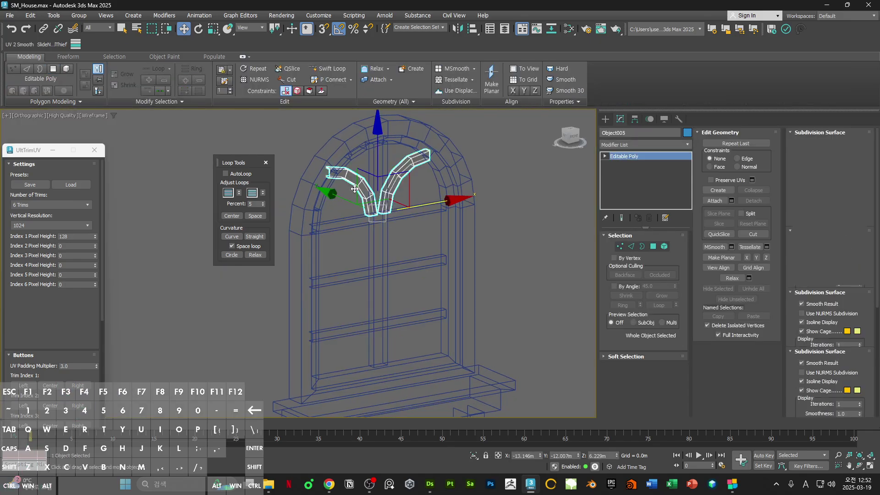
key("4")
key("ctrl+a")
mouse_move(394, 193)
middle_mouse_down("alt")
mouse_move(480, 235)
mouse_move(384, 221)
mouse_move(436, 226)
middle_mouse_up("alt")
key("4")
left_click(384, 221)
key("F3")
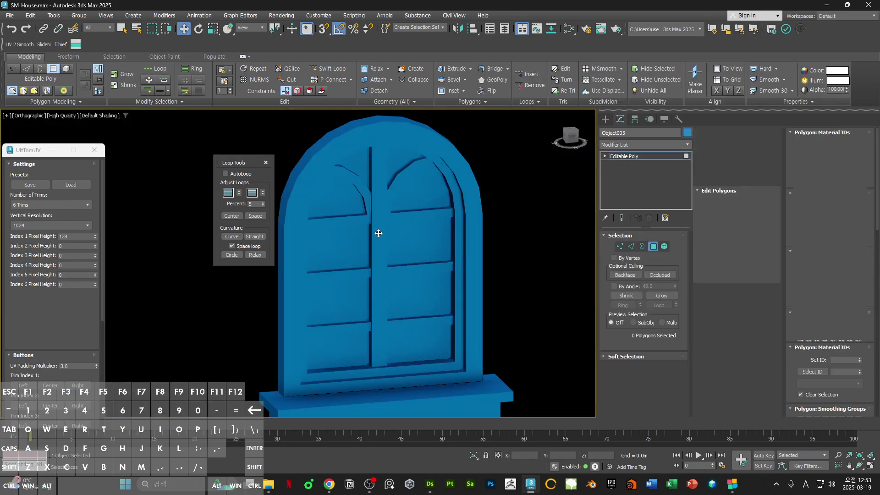
Step: Connect the vertical centre bar's top and bottom edges with a new edge running down its middle
key("F3")
key("4")
key("2")
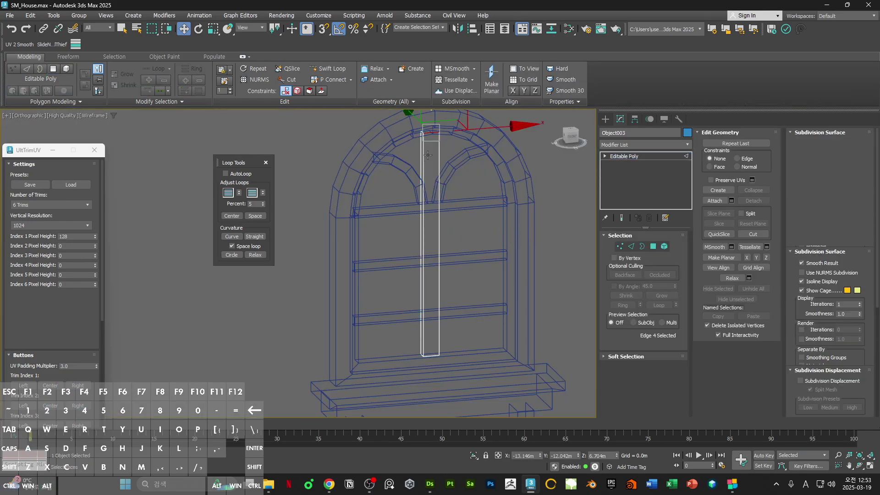
left_click(432, 359)
left_click(743, 189)
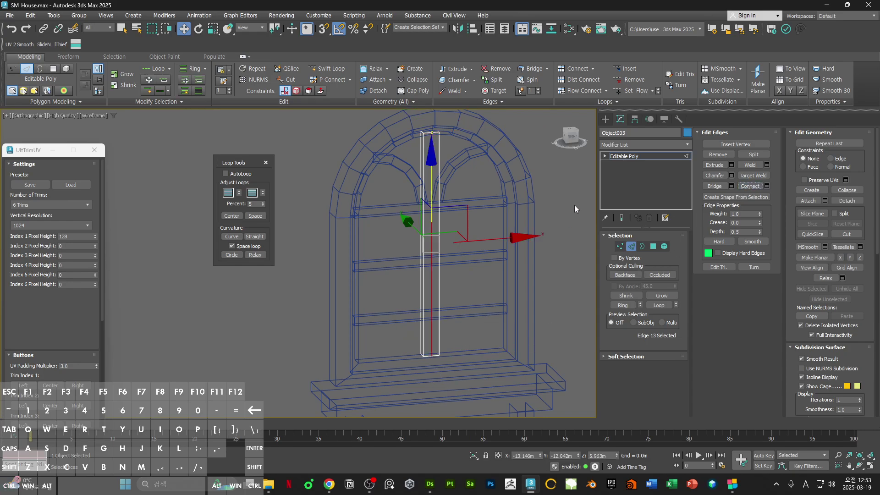
key("F3")
key("F4")
left_click(513, 199)
key("2")
scroll(513, 199, "down", 2)
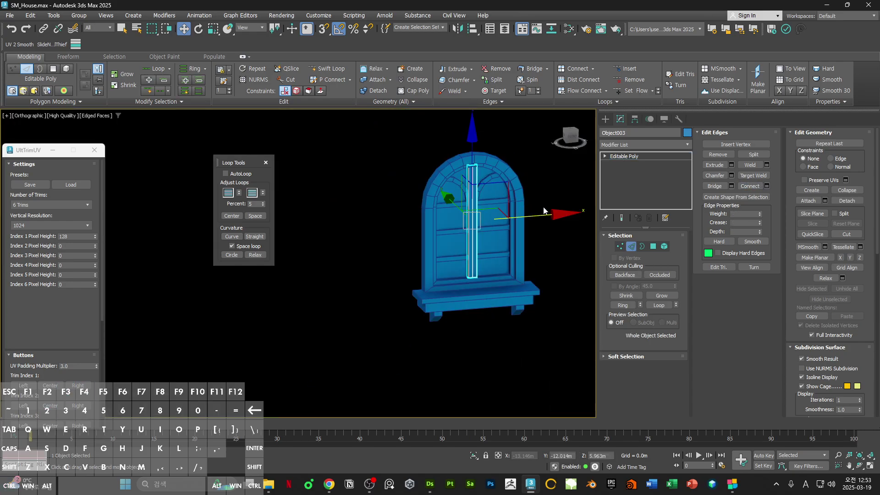
Step: Select all polygons of the arched frame and Auto Smooth them with a 45 threshold
scroll(519, 213, "up", 2)
mouse_move(545, 211)
middle_mouse_down()
mouse_move(519, 214)
mouse_move(554, 239)
middle_mouse_up()
key("F4")
left_click(554, 238)
left_click(452, 181)
middle_click_drag(452, 180, 493, 230, "alt")
key("F4")
scroll(446, 181, "up", 3)
key("4")
key("ctrl+a")
scroll(476, 189, "down", 2)
scroll(799, 261, "down", 10)
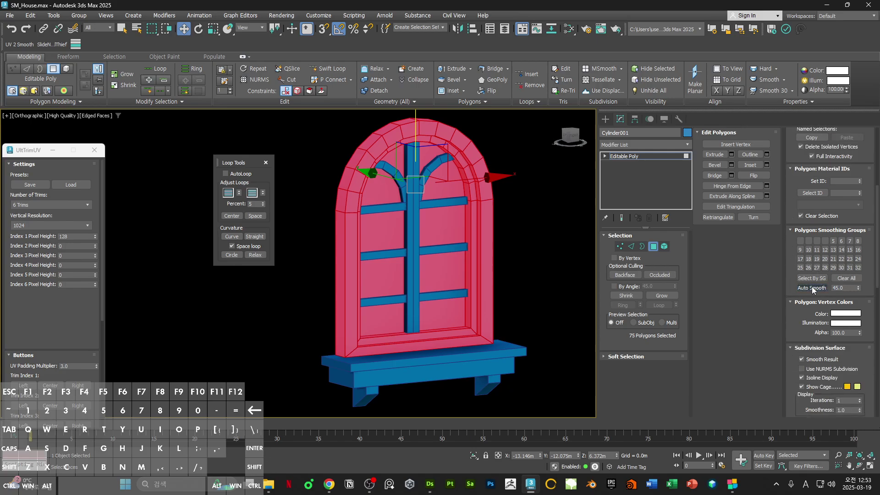
left_click(812, 288)
left_click(560, 281)
Step: Assign the plain grey Physical Material #44 to the arched frame in the Slate Material Editor
key("F4")
middle_click_drag(560, 281, 520, 266, "alt")
key("ctrl+b")
key("m")
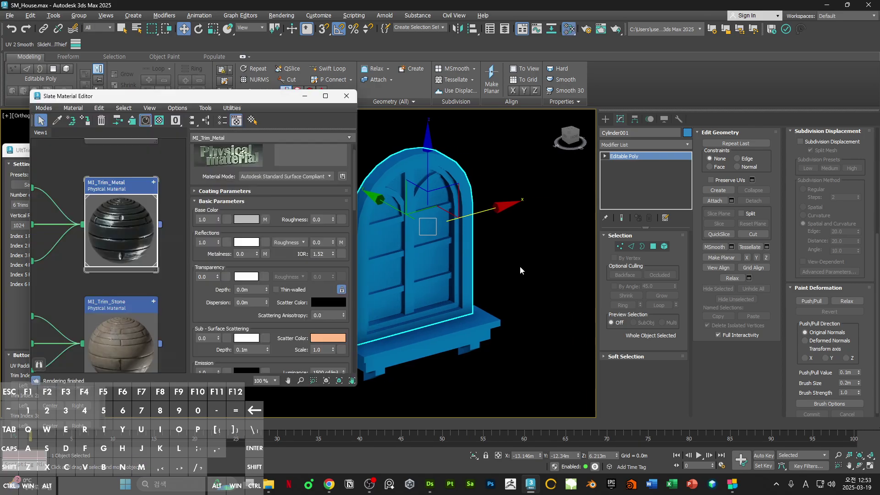
scroll(136, 238, "down", 6)
scroll(136, 238, "up", 3)
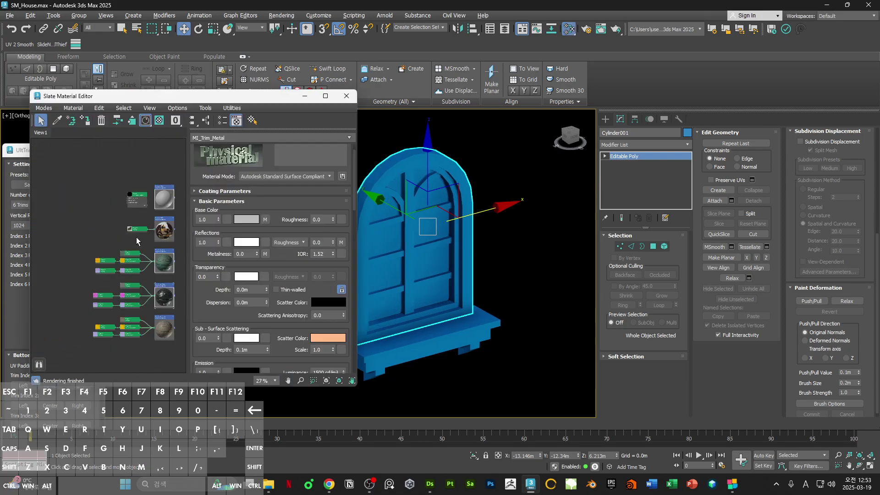
scroll(136, 238, "up", 5)
left_click(73, 122)
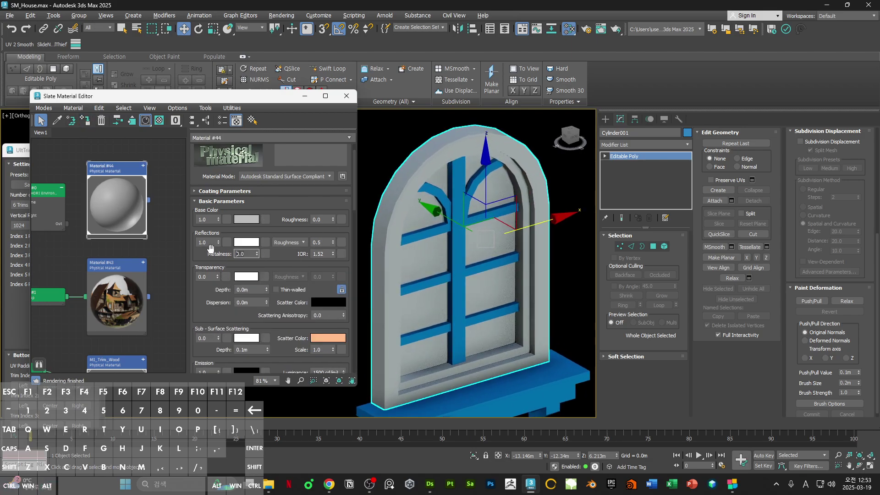
Step: Set Material #44's metalness to 1.0 and reflection roughness to 0.0, and close the material editor
key("Return")
middle_click_drag(477, 253, 302, 255, "alt")
right_click(331, 244)
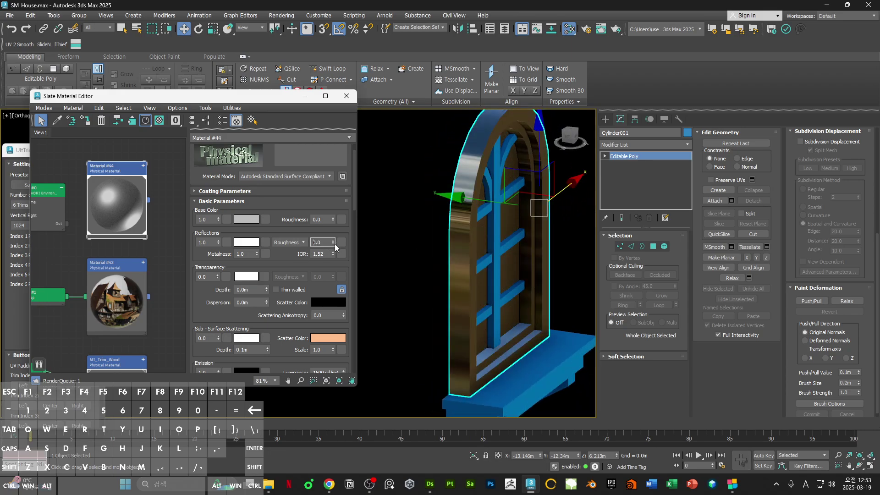
mouse_move(504, 243)
middle_mouse_down("alt")
mouse_move(511, 239)
mouse_move(503, 247)
middle_mouse_up("alt")
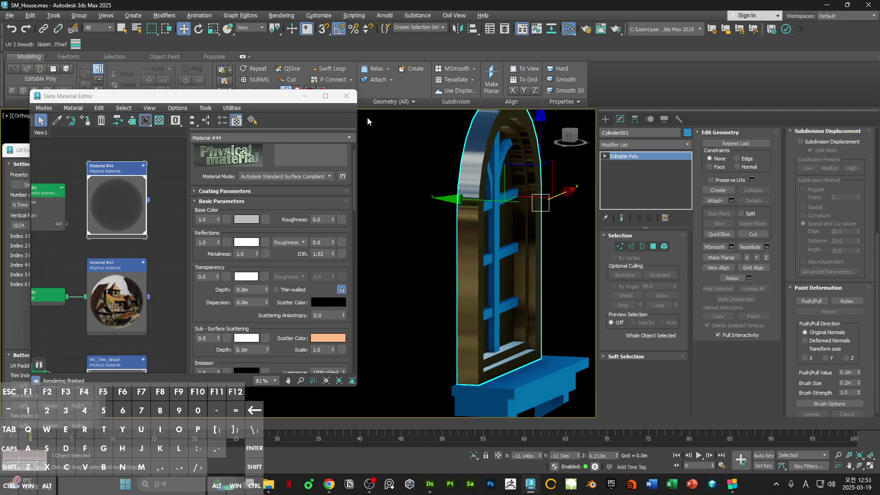
left_click(346, 96)
Step: Check the reflections along the arched frame's side and add an Edit Normals modifier to the frame
middle_click_drag(458, 210, 466, 209, "alt")
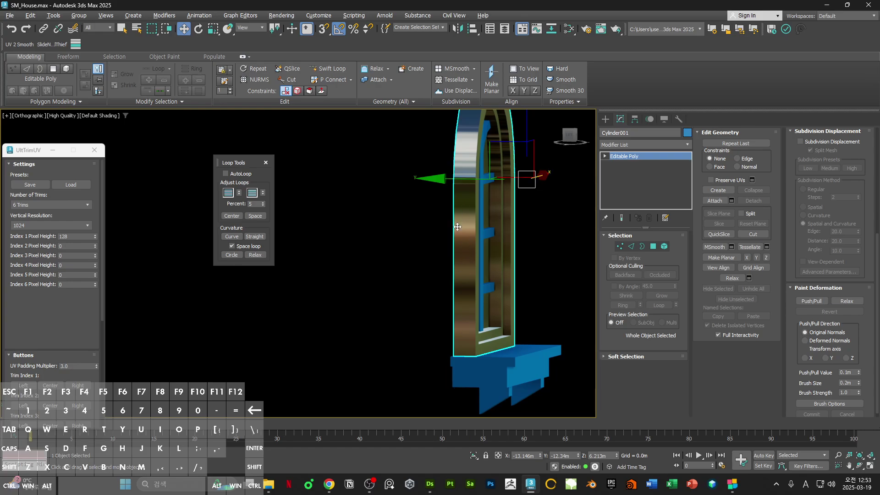
key("F4")
mouse_move(491, 279)
middle_mouse_down("alt")
mouse_move(440, 275)
mouse_move(379, 199)
middle_mouse_up("alt")
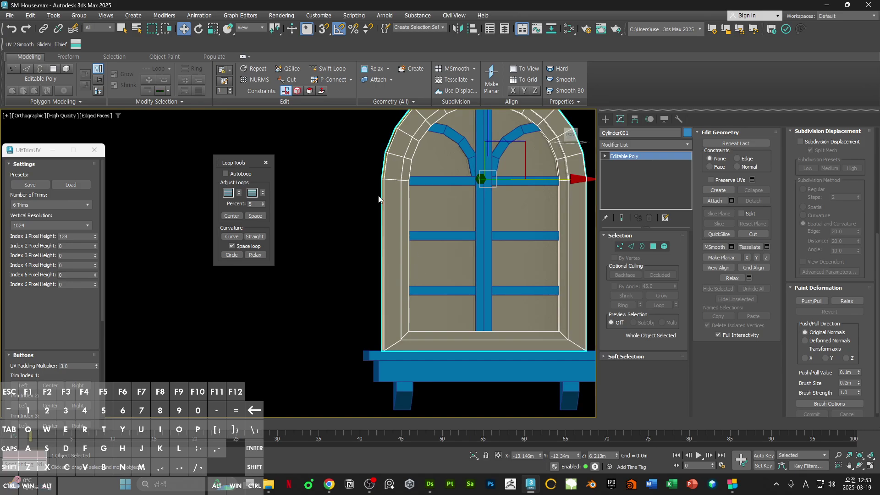
middle_click_drag(408, 322, 465, 286, "alt")
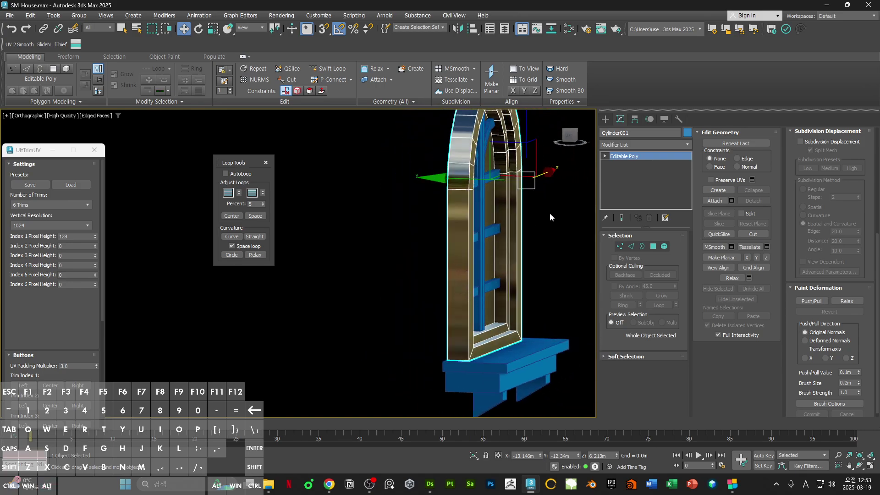
left_click(626, 145)
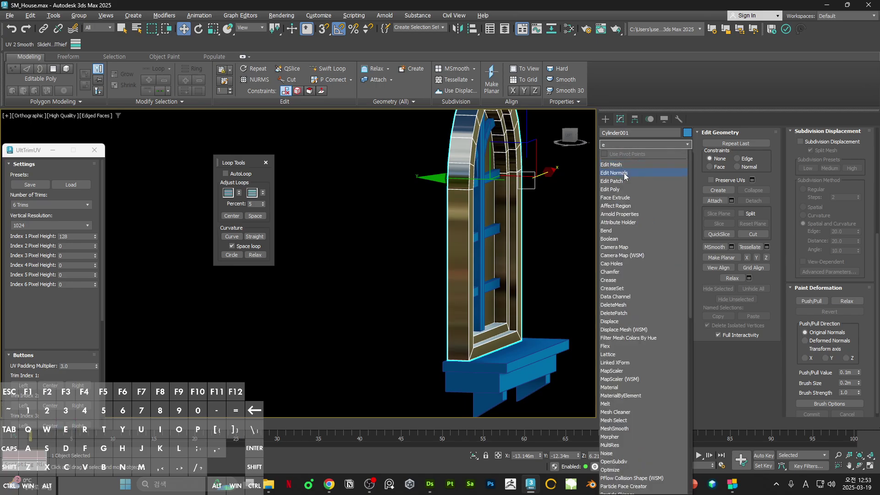
type("e")
key("Return")
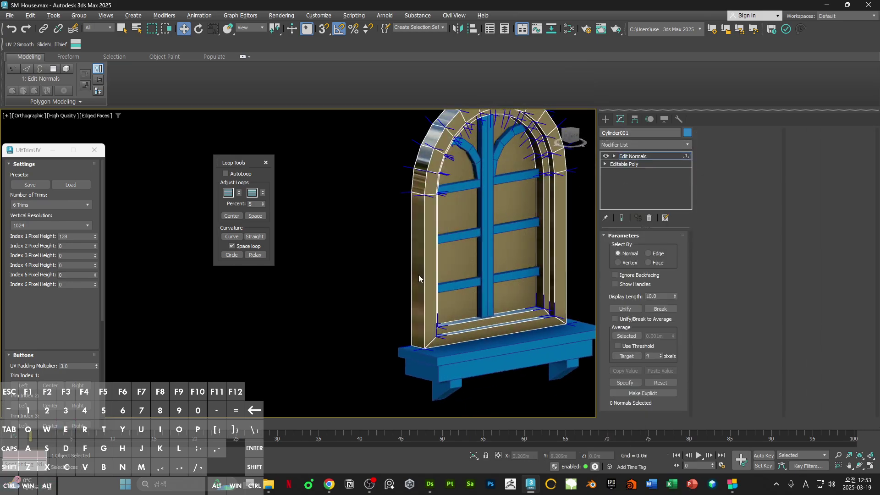
Step: Select normals by face and average those of the frame's straight left outer side
left_click(658, 263)
left_click(417, 259)
left_click(630, 338)
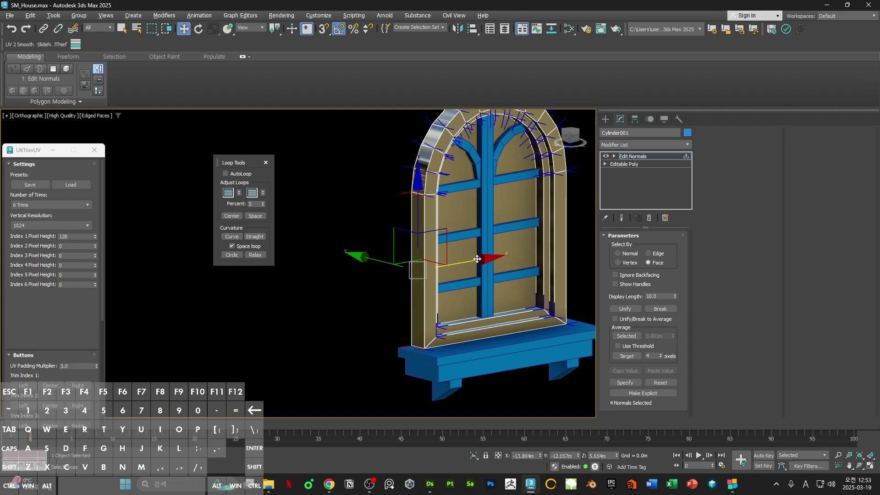
Step: Average the selected normals of the frame's straight right outer side face
mouse_move(471, 263)
middle_mouse_down("alt")
mouse_move(516, 246)
mouse_move(503, 255)
mouse_move(439, 235)
mouse_move(477, 204)
mouse_move(471, 222)
mouse_move(415, 230)
mouse_move(468, 234)
middle_mouse_up("alt")
key("F4")
key("F4")
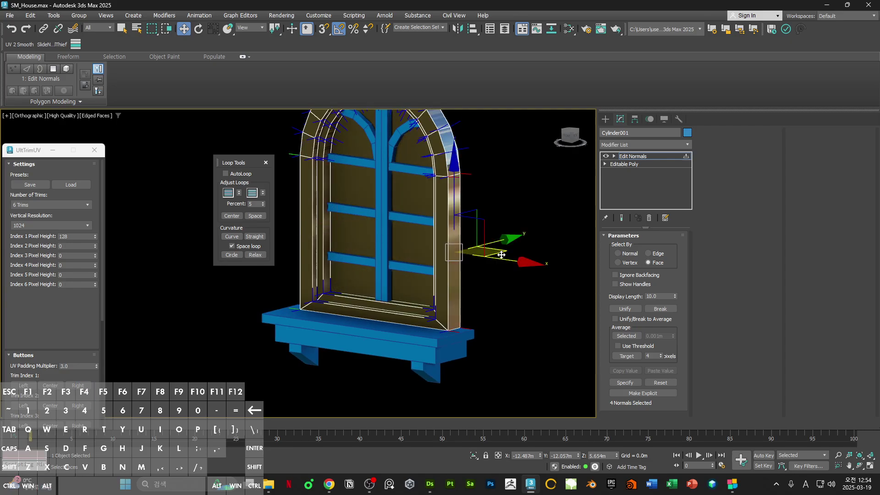
left_click(631, 338)
middle_click_drag(513, 262, 545, 253, "alt")
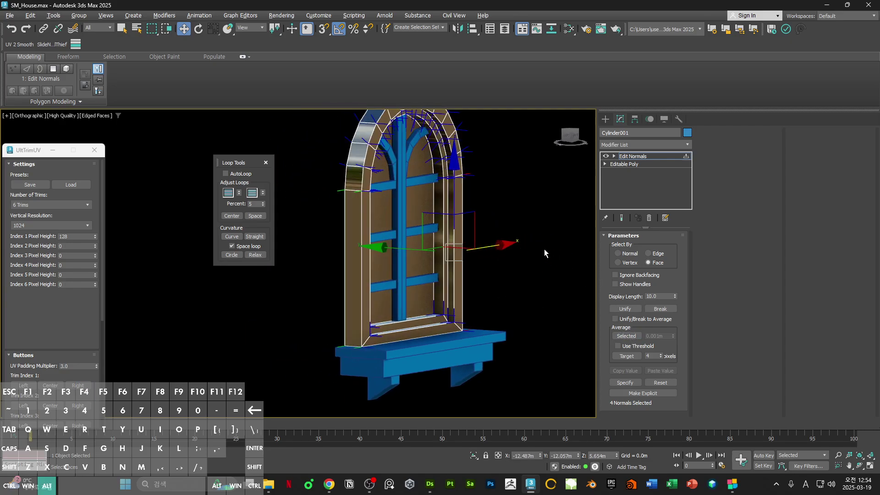
Step: Average the normals of the straight inner side faces on both sides of the frame and check the shading
left_click(450, 242, "ctrl")
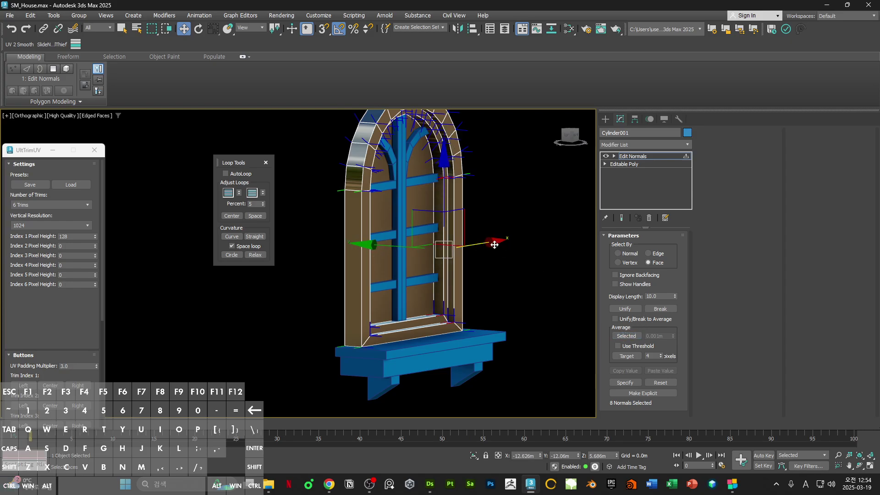
middle_click_drag(494, 244, 436, 247, "alt")
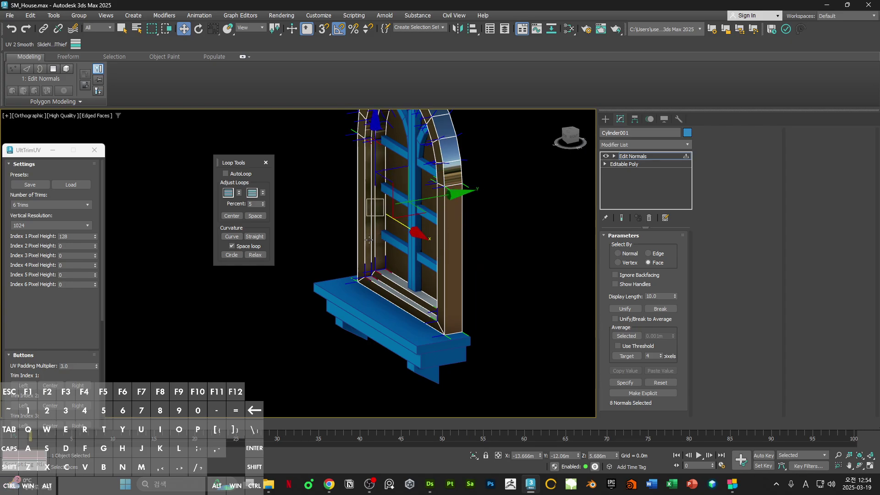
middle_click_drag(369, 240, 417, 236, "alt")
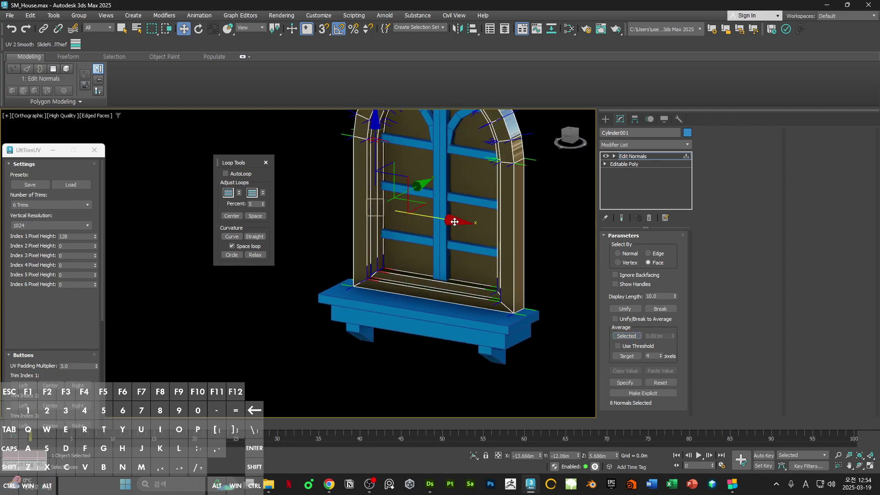
key("F4")
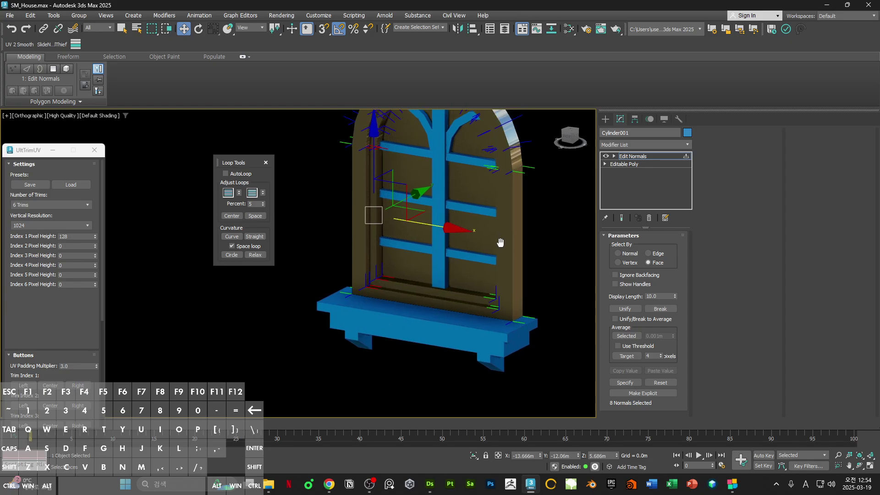
middle_click_drag(501, 239, 472, 239, "alt")
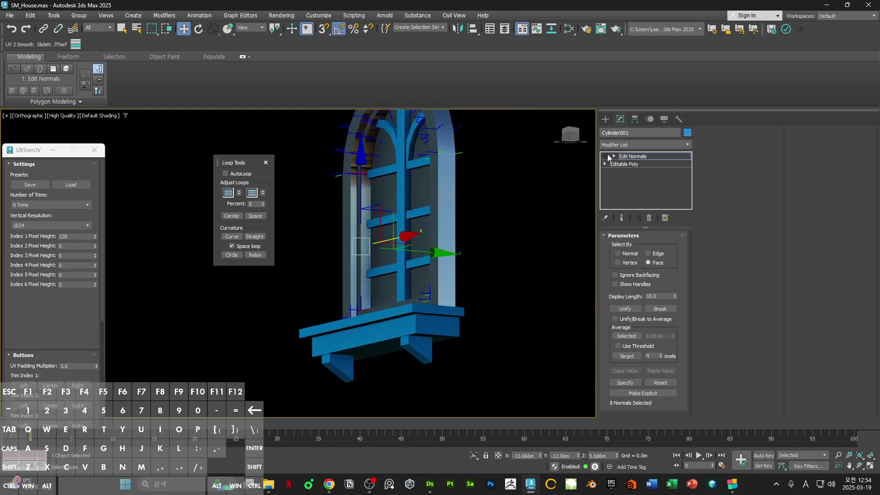
middle_click_drag(508, 179, 454, 217, "alt")
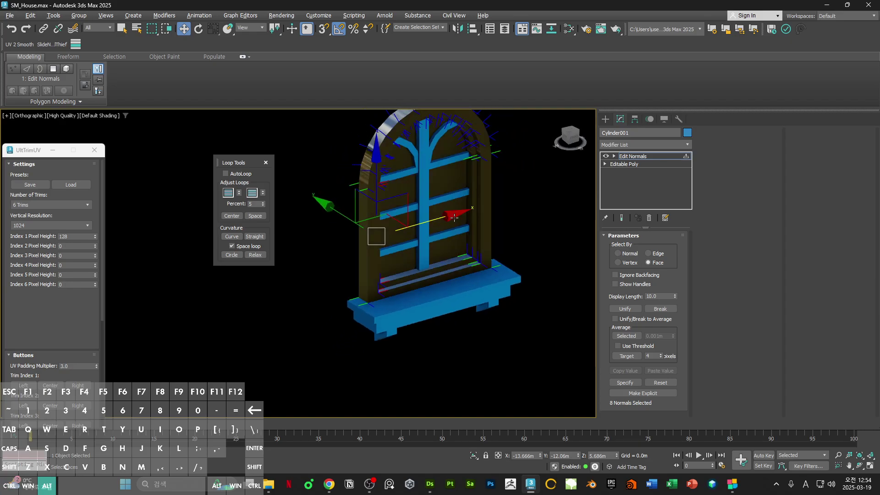
Step: Collapse the arched frame to an Editable Poly and select all the window pieces
right_click(454, 217)
left_click(550, 283)
middle_click_drag(509, 222, 541, 253, "alt")
left_click(541, 253)
left_click_drag(344, 136, 588, 360)
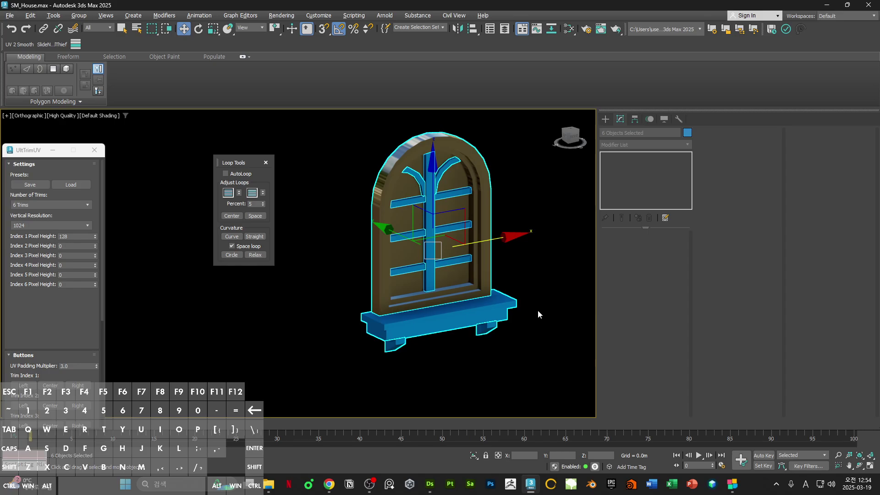
Step: Assign the MI_Trim_Wood material to all the selected window pieces
key("m")
scroll(141, 256, "down", 3)
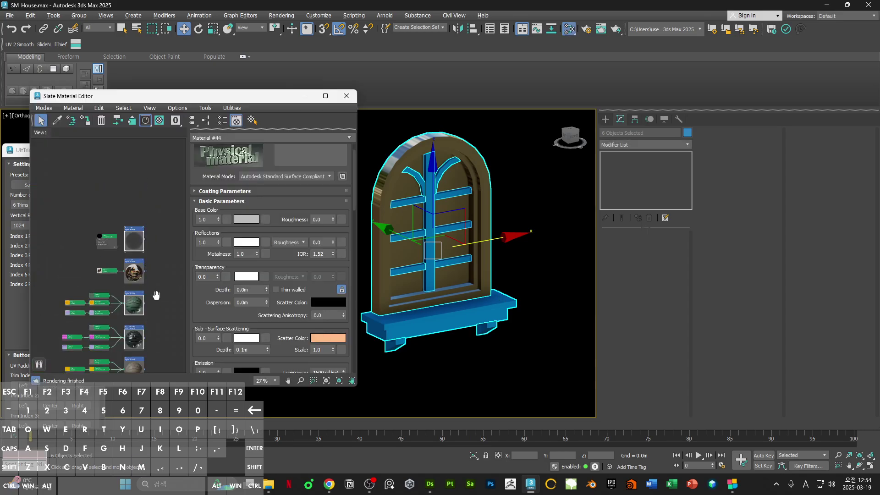
middle_click_drag(155, 295, 166, 219)
scroll(147, 228, "up", 3)
double_click(144, 230)
left_click(86, 122)
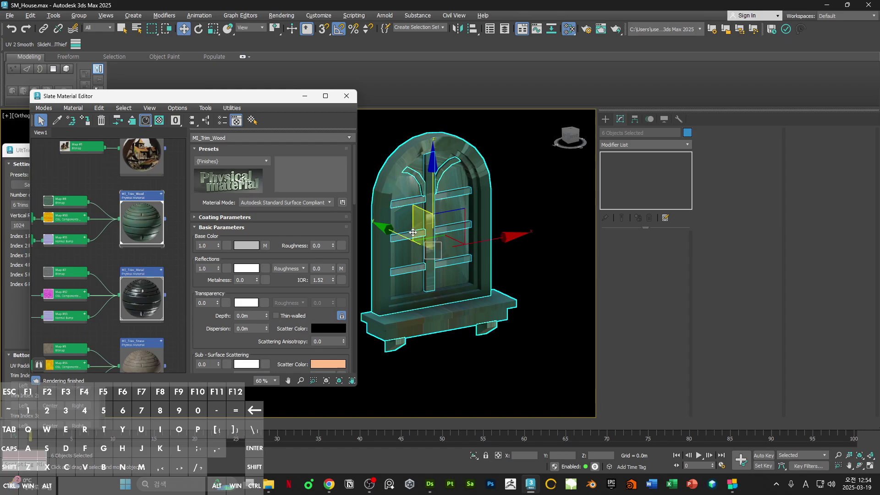
scroll(530, 252, "up", 3)
left_click(531, 253)
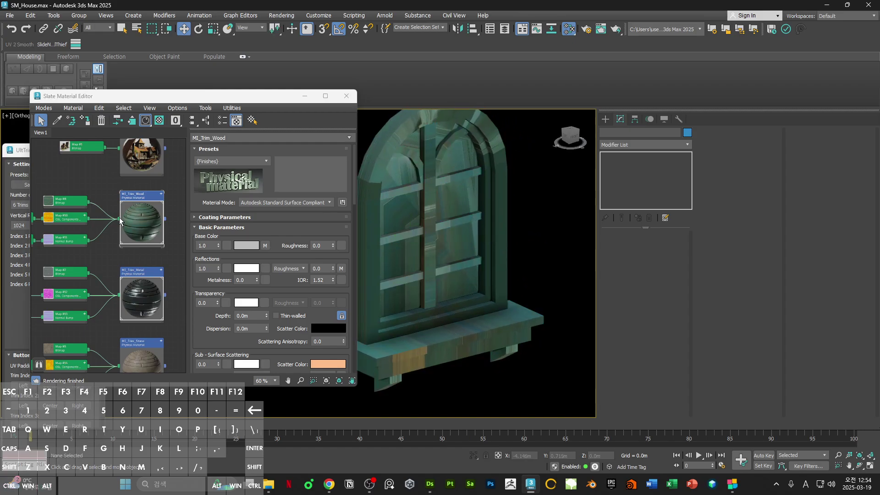
left_click(343, 100)
mouse_move(511, 232)
middle_mouse_down()
mouse_move(448, 241)
mouse_move(511, 244)
middle_mouse_up()
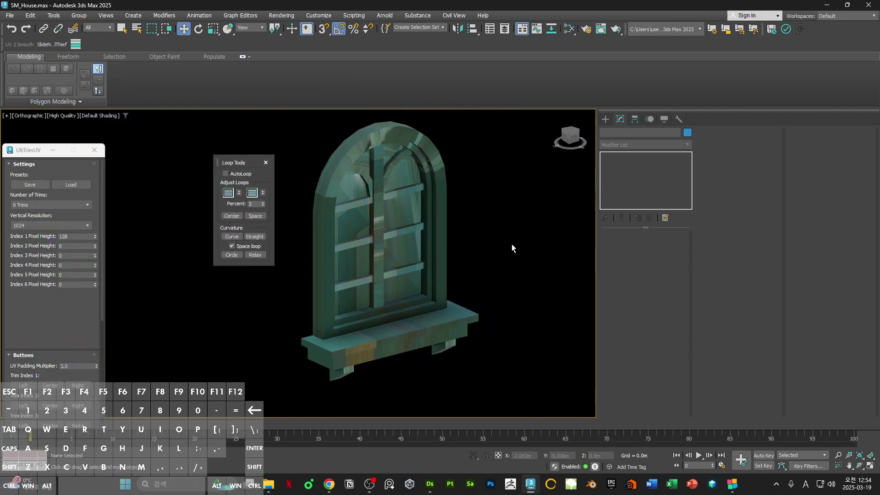
Step: Detach the large front pane polygon behind the bars from the arched frame as its own object
left_click(417, 232)
key("4")
left_click(406, 248)
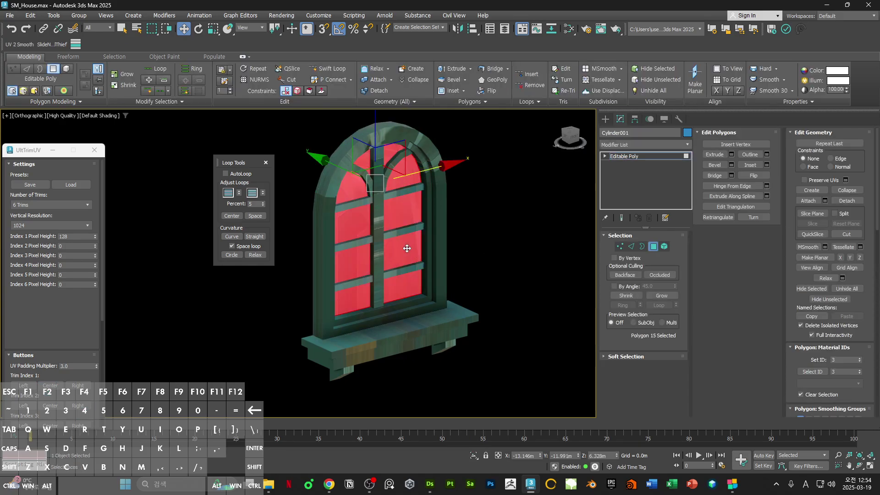
key("F3")
middle_click_drag(403, 226, 449, 233)
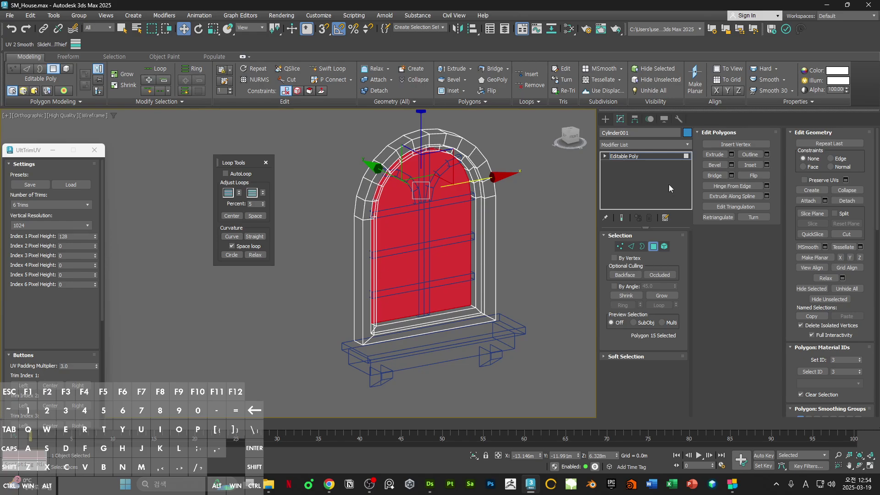
left_click(845, 201)
key("Return")
key("4")
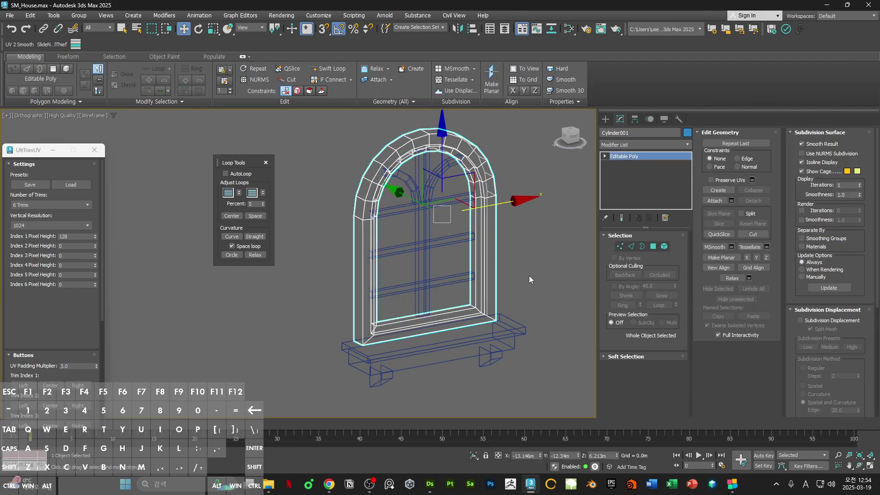
Step: Select the detached pane and connect its two vertices at the base of the arch with a horizontal edge
left_click(529, 276)
key("F3")
left_click(450, 259)
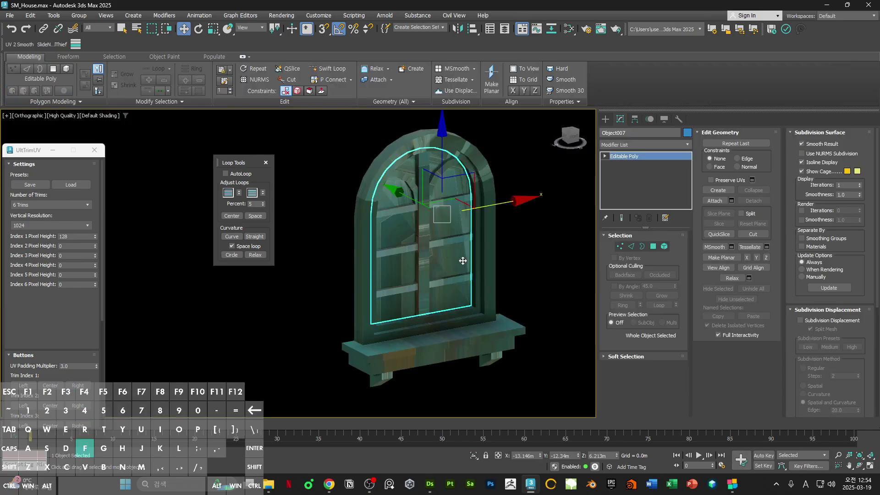
key("f")
key("F3")
left_click(507, 208)
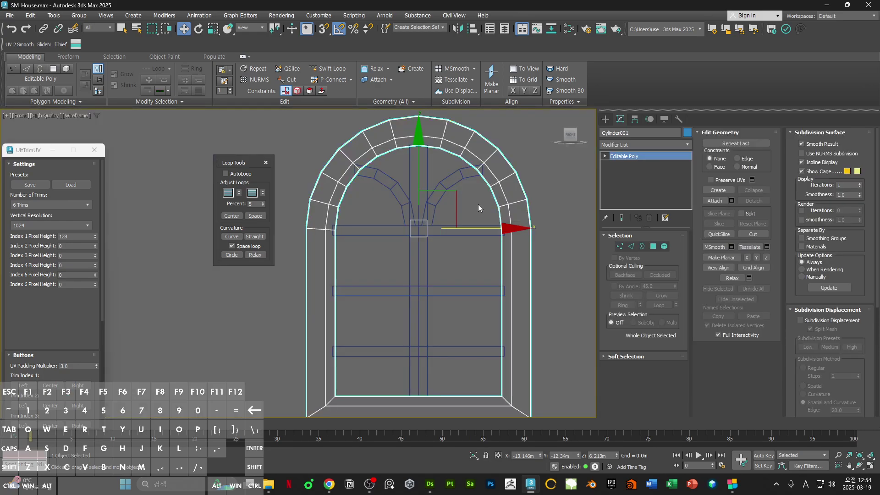
key("F3")
left_click(468, 251)
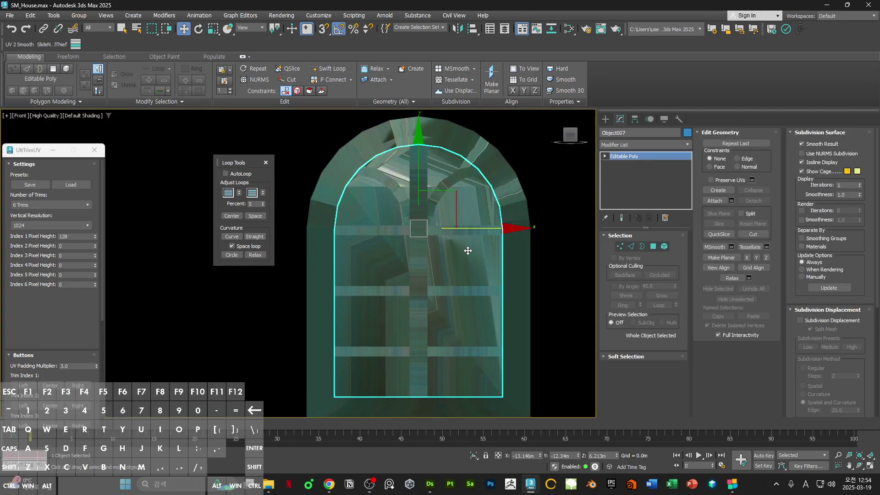
key("F3")
key("1")
left_click_drag(305, 220, 609, 259)
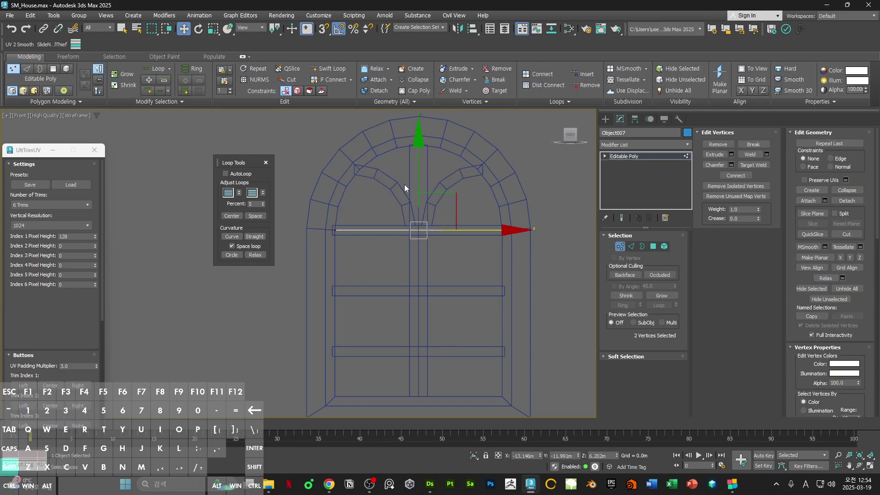
Step: Remove alternate vertices along the pane's arched edge on both sides, keeping the apex vertex
left_click_drag(331, 210, 347, 201)
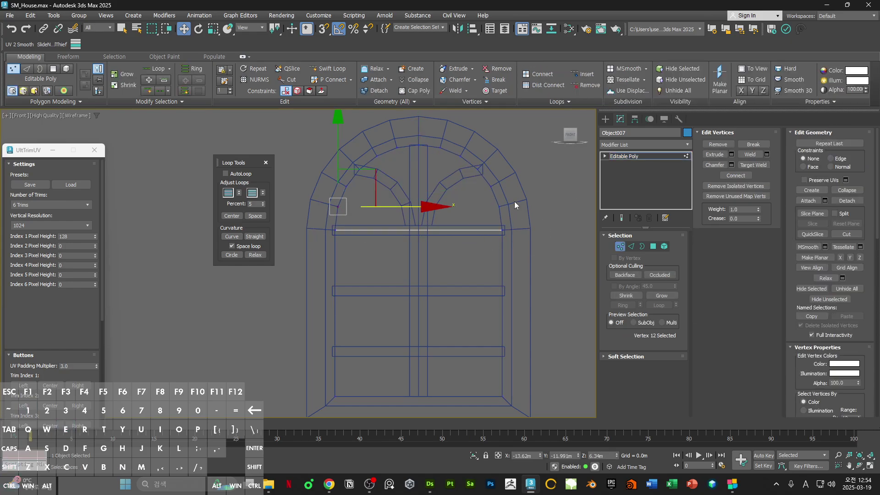
key("BackSpace")
left_click_drag(514, 202, 491, 213)
key("BackSpace")
left_click_drag(341, 158, 359, 170)
key("BackSpace")
key("BackSpace")
key("BackSpace")
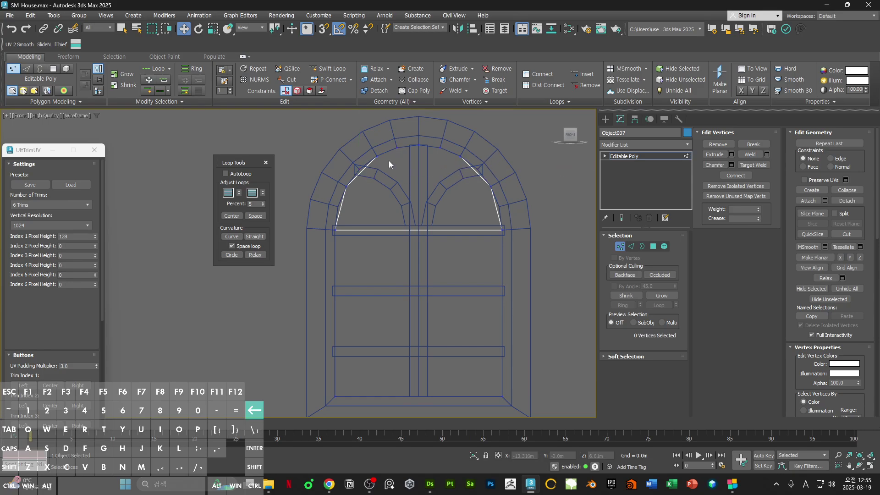
left_click(441, 147)
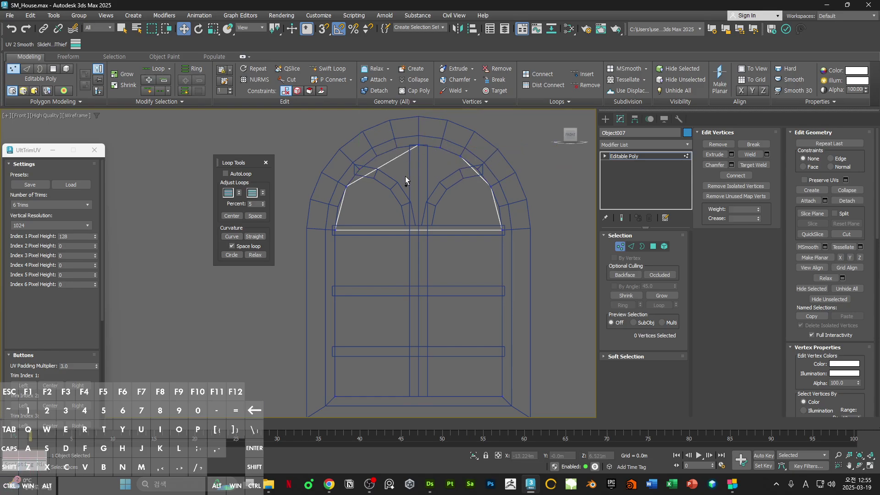
key("ctrl+z")
left_click(398, 148)
left_click_drag(433, 173, 441, 139)
Step: Weld the two vertex pairs on the pane's arch shoulders with a threshold of 0.268 m
left_click_drag(317, 150, 385, 208)
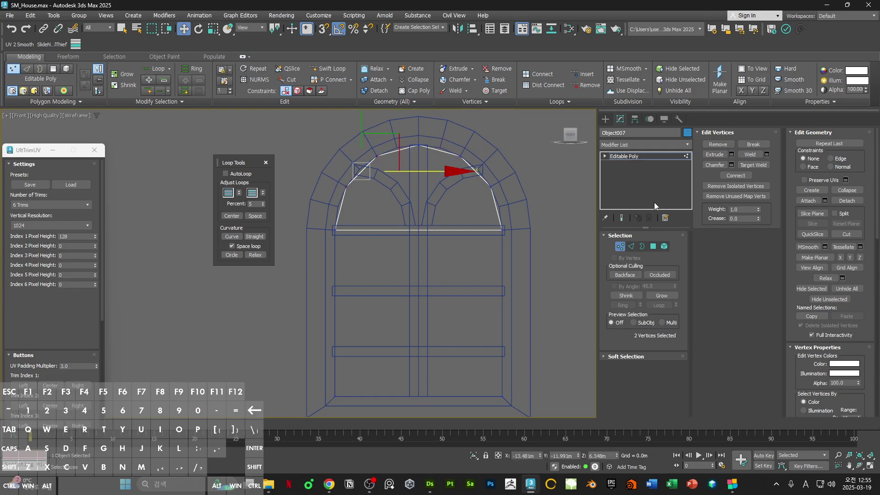
left_click(767, 154)
left_click_drag(305, 268, 308, 219)
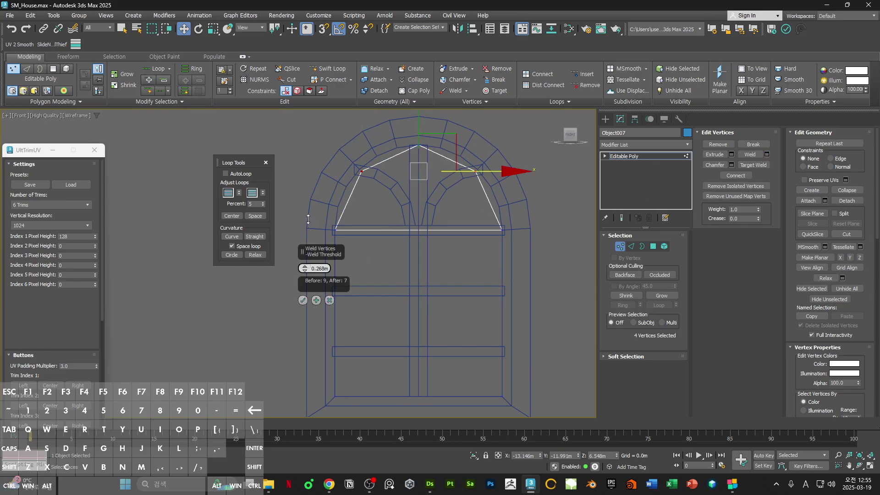
left_click(302, 300)
Step: Select both pane polygons and scale them wider horizontally so the sides extend behind the frame's inner edges
key("4")
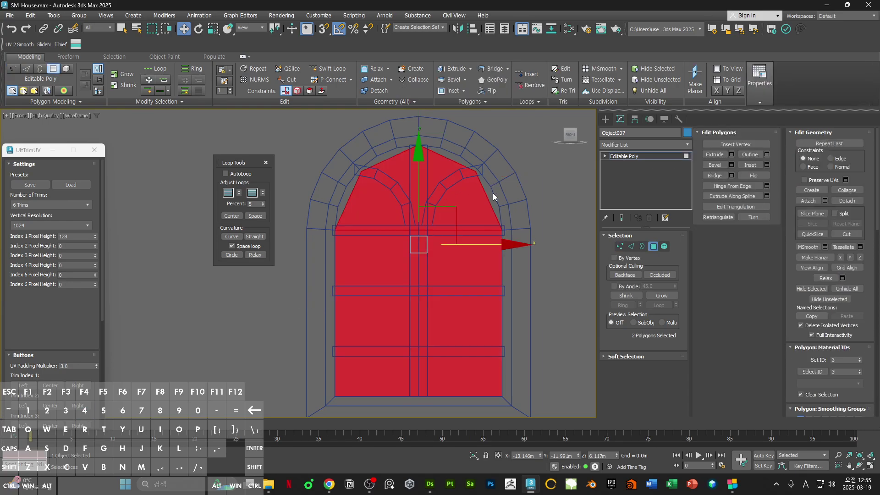
scroll(448, 239, "down", 1)
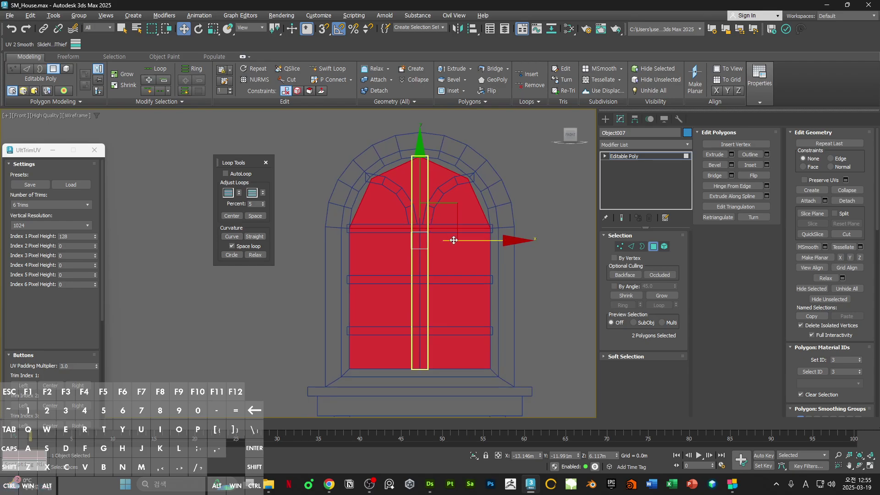
key("F3")
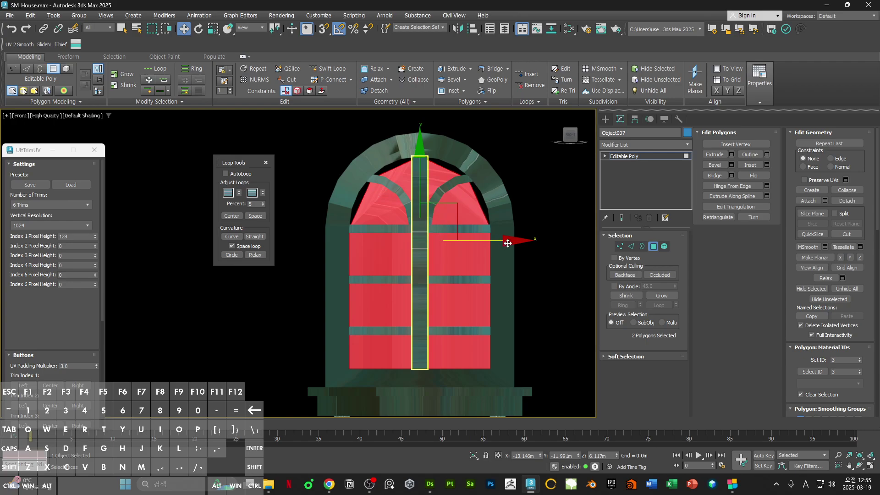
key("r")
key("F3")
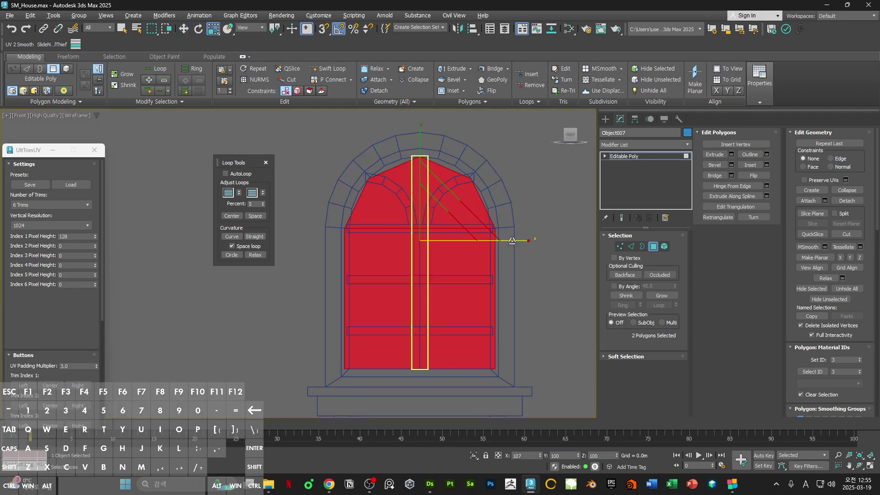
Step: Scale the pane's two arch shoulder vertices apart and raise its apex vertex into the arched frame
key("1")
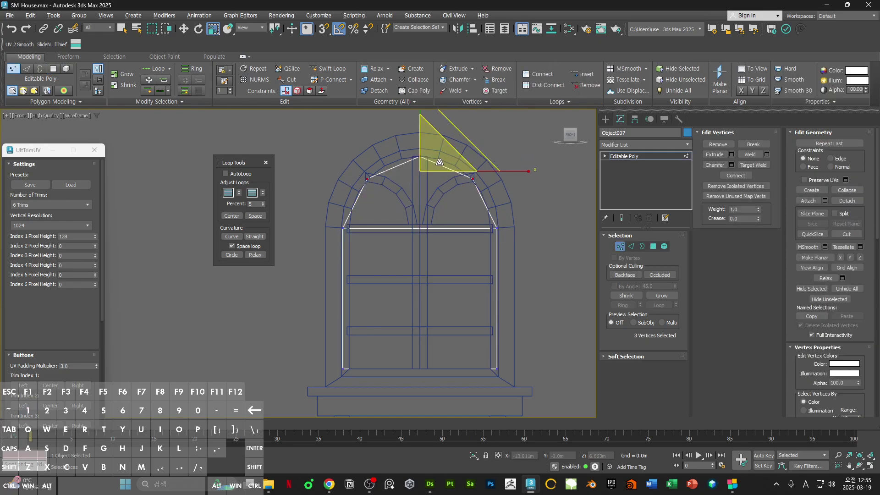
left_click_drag(443, 160, 446, 156)
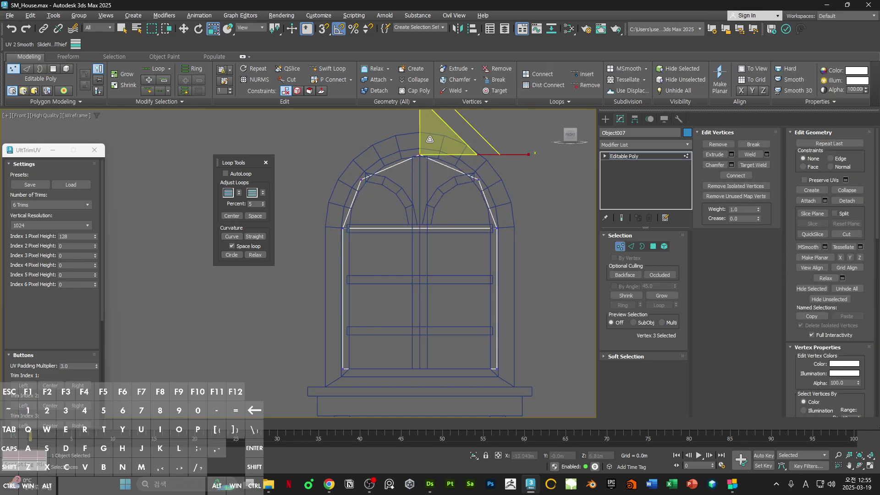
left_click(419, 155)
key("w")
left_click_drag(424, 112, 424, 112)
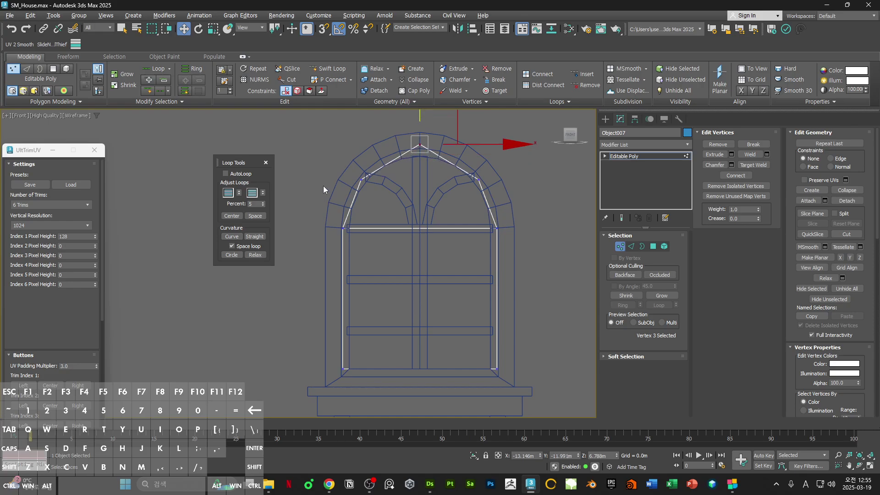
Step: Scale the two shoulder vertices slightly farther apart and check the pane's coverage of the arch with shading on
left_click_drag(322, 172, 554, 197)
key("r")
left_click_drag(429, 171, 431, 168)
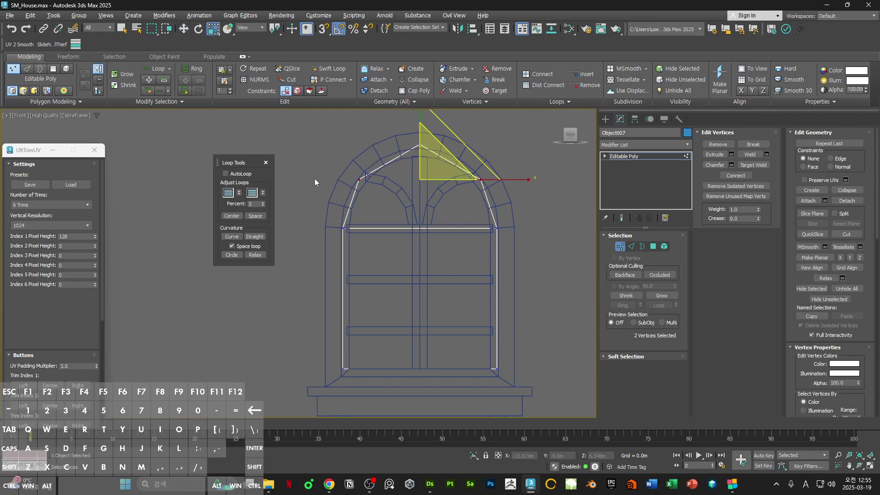
key("ctrl+d")
key("F3")
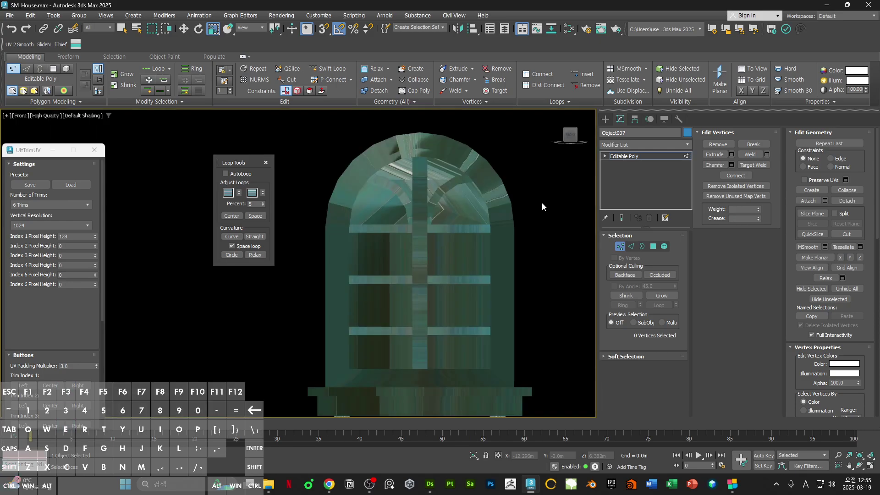
Step: Select the arched frame object and pick its remaining large polygon spanning the window opening
key("1")
middle_click_drag(541, 202, 555, 250, "alt")
left_click(556, 250)
left_click(487, 197)
key("3")
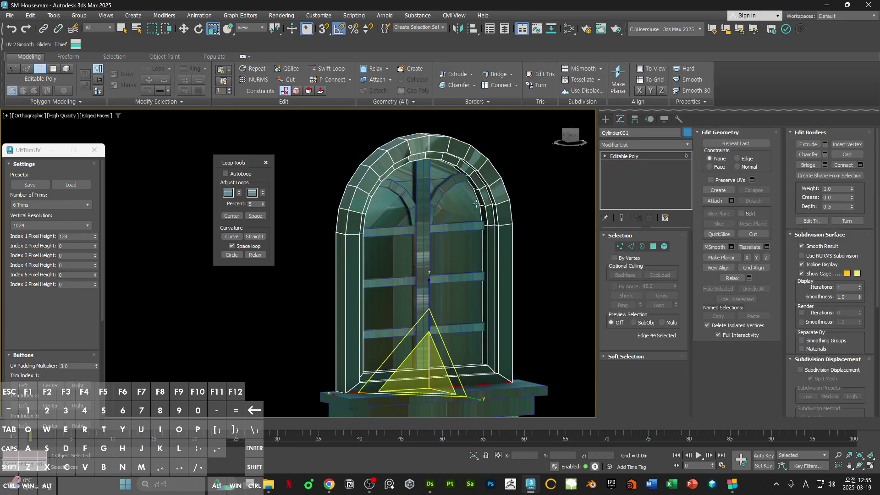
left_click(481, 200)
key("F3")
key("4")
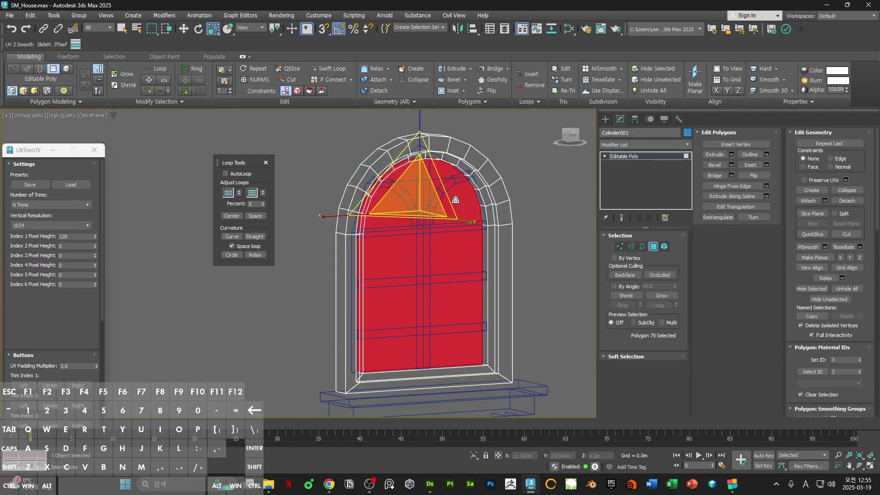
Step: Delete the selected pane polygon from the arched window frame
scroll(483, 222, "up", 3)
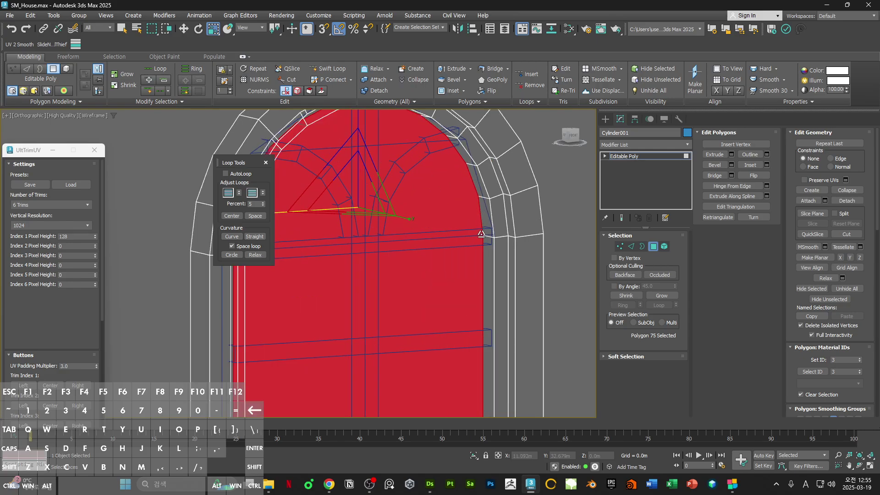
key("1")
scroll(438, 167, "down", 1)
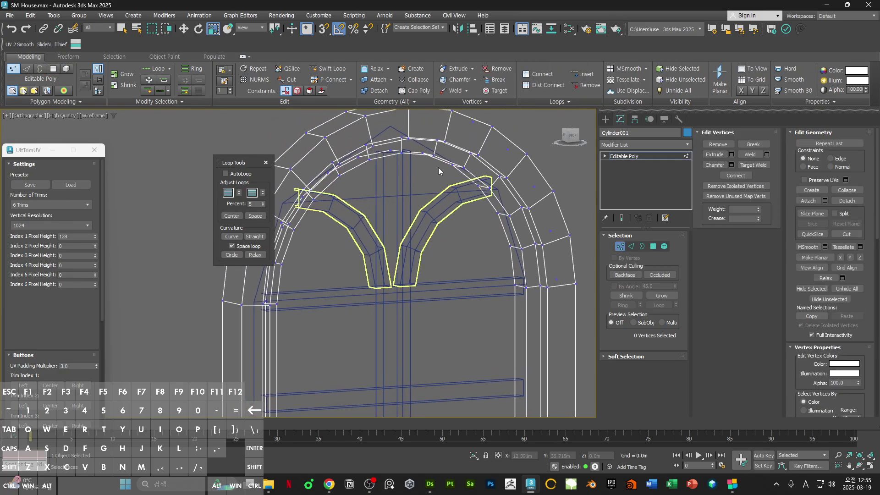
key("4")
scroll(469, 263, "down", 4)
middle_click_drag(469, 264, 469, 238)
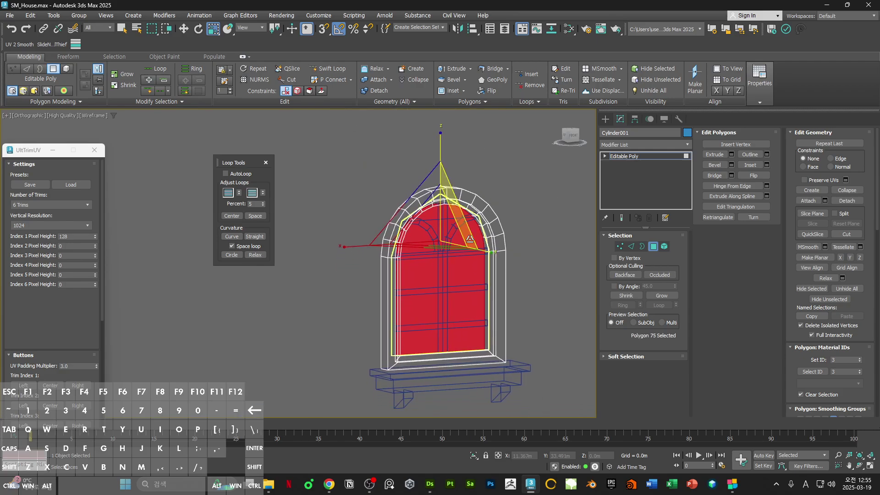
key("Delete")
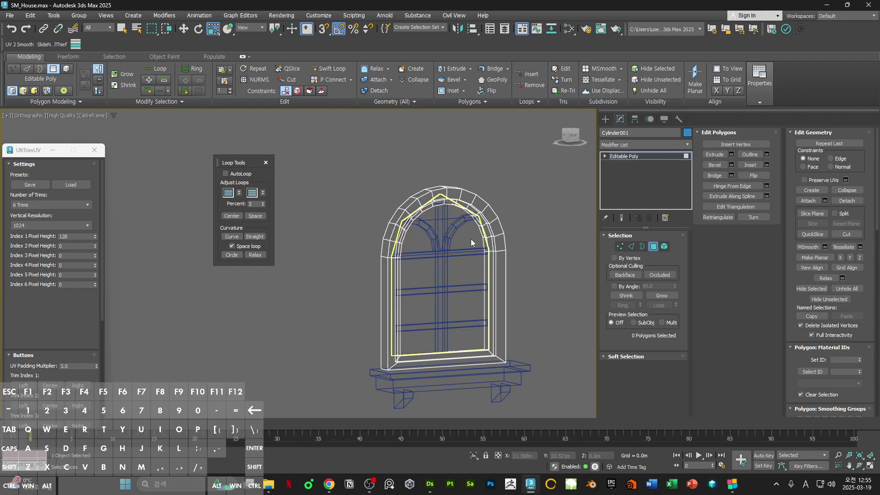
Step: Select the separate arched pane object behind the window bars and show the viewport shaded
scroll(471, 238, "up", 4)
key("4")
left_click(470, 233)
key("F3")
left_click(468, 232)
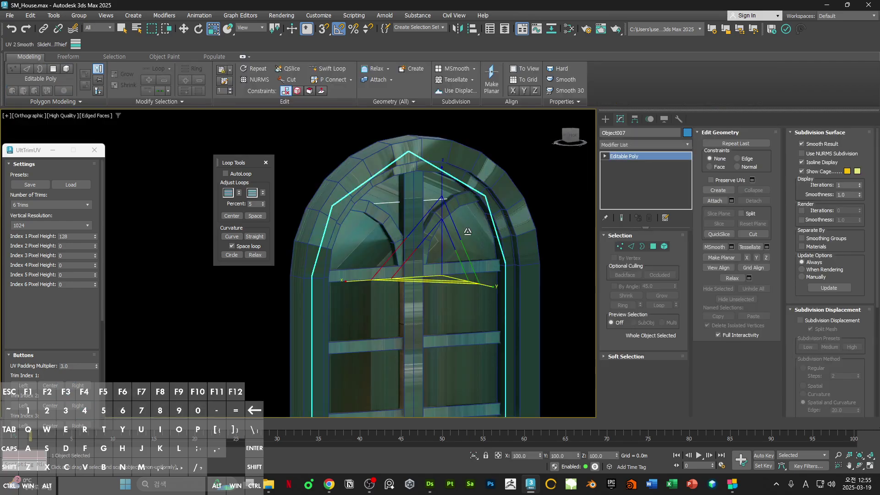
Step: Move the pane out of the window frame to check it, and undo the move
scroll(469, 232, "down", 6)
key("w")
left_click_drag(429, 239, 337, 243)
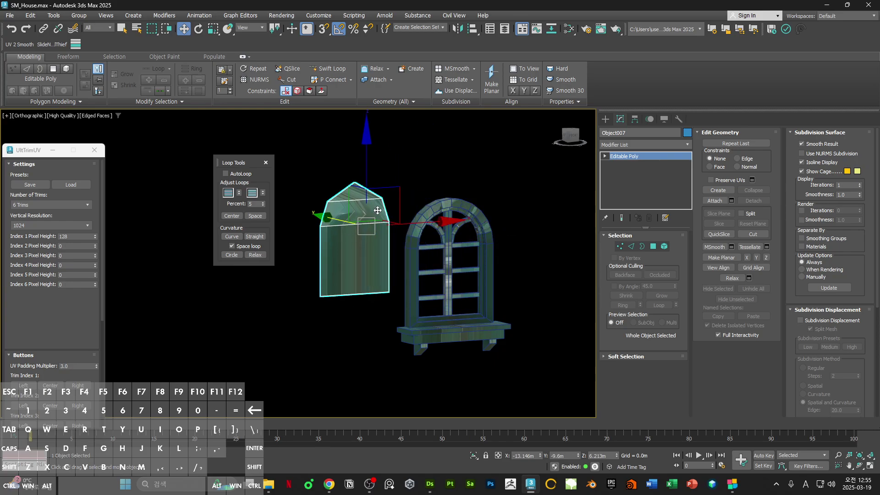
key("1")
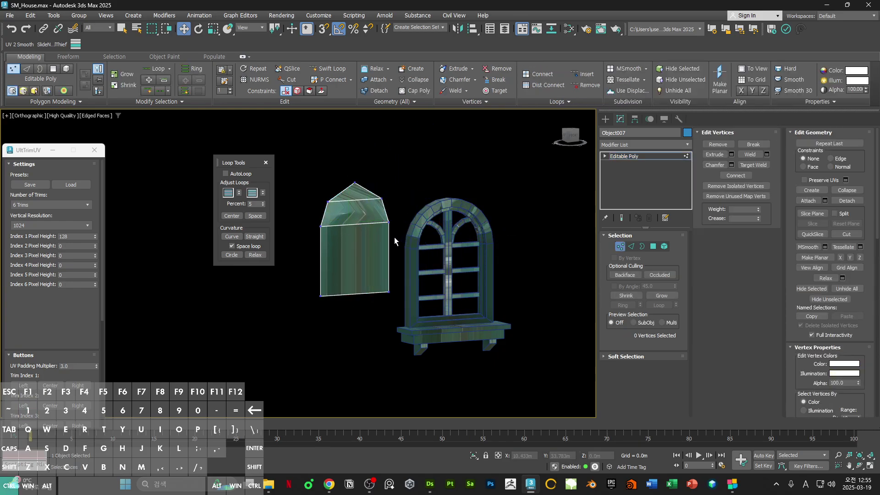
key("ctrl+z")
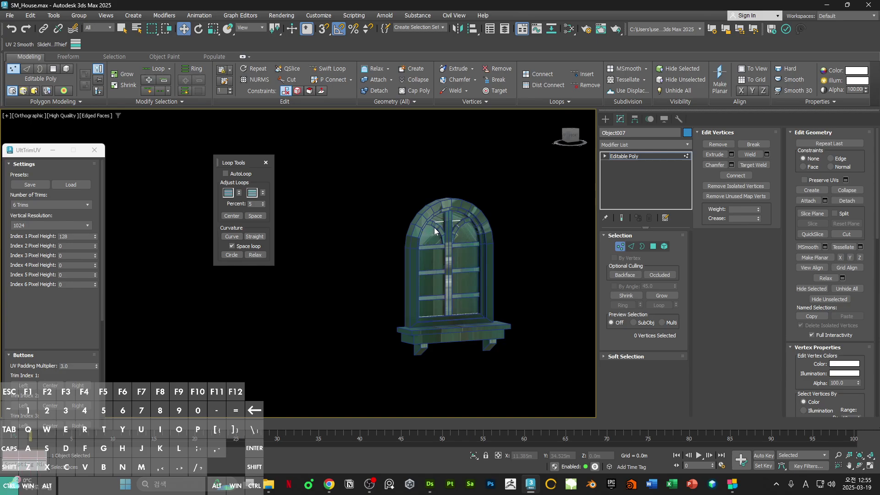
key("1")
mouse_move(528, 253)
middle_mouse_down()
mouse_move(541, 231)
mouse_move(502, 230)
mouse_move(537, 238)
middle_mouse_up()
scroll(527, 241, "up", 3)
key("4")
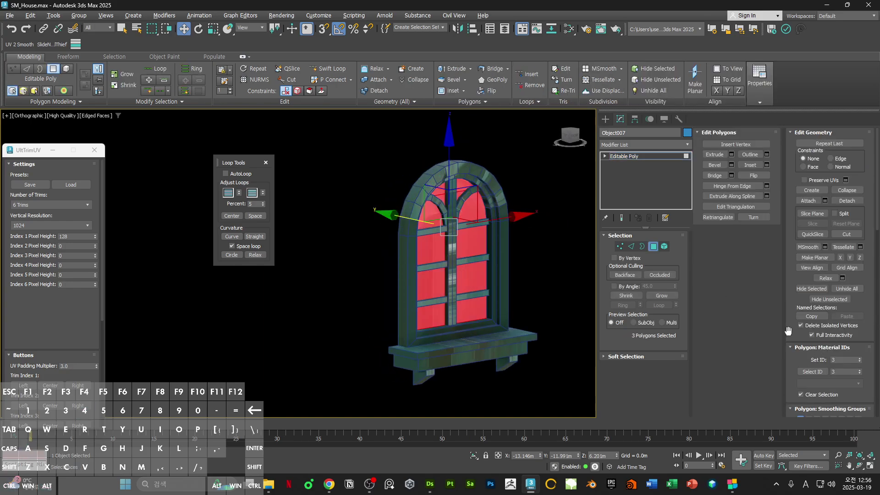
scroll(788, 331, "down", 5)
key("4")
Step: Open the Slate Material Editor and assign the plain physical material Material #44 to the arched pane
middle_click_drag(537, 257, 474, 252)
key("m")
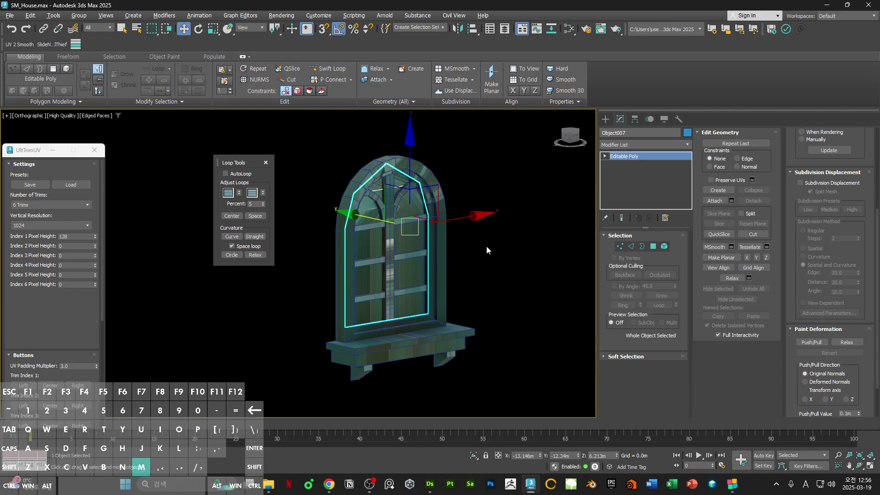
scroll(151, 239, "down", 2)
middle_click_drag(151, 239, 108, 300)
middle_click_drag(106, 176, 90, 263)
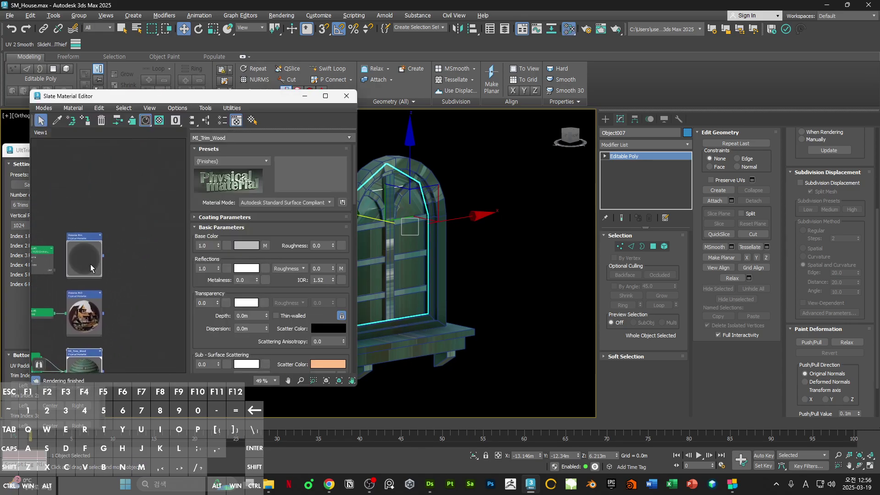
scroll(90, 262, "up", 5)
double_click(90, 261)
left_click(88, 123)
middle_click_drag(96, 201, 125, 190)
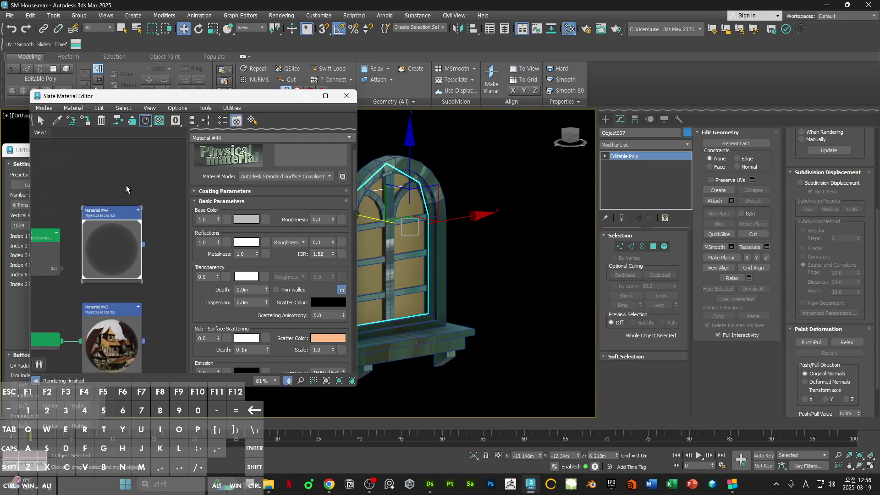
Step: Turn off the edge display in the viewport, orbit around the window, and clear the selection
middle_click_drag(484, 193, 516, 204)
key("F4")
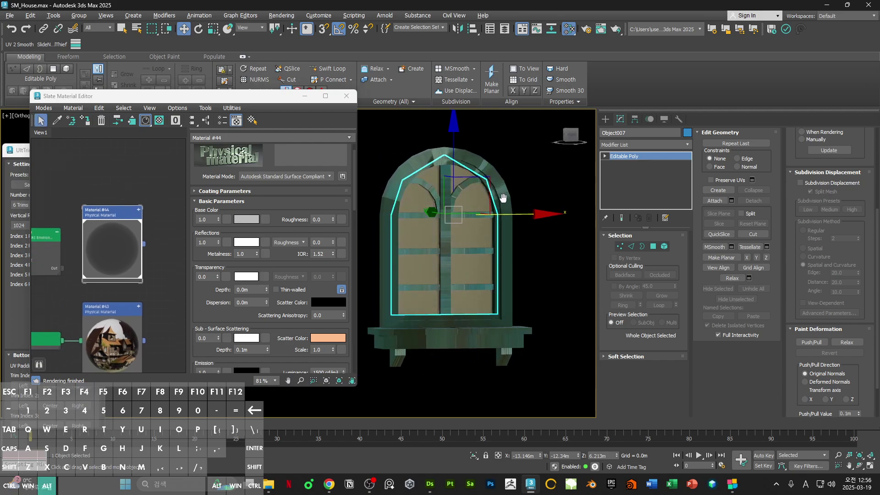
scroll(138, 220, "up", 2)
scroll(126, 229, "down", 3)
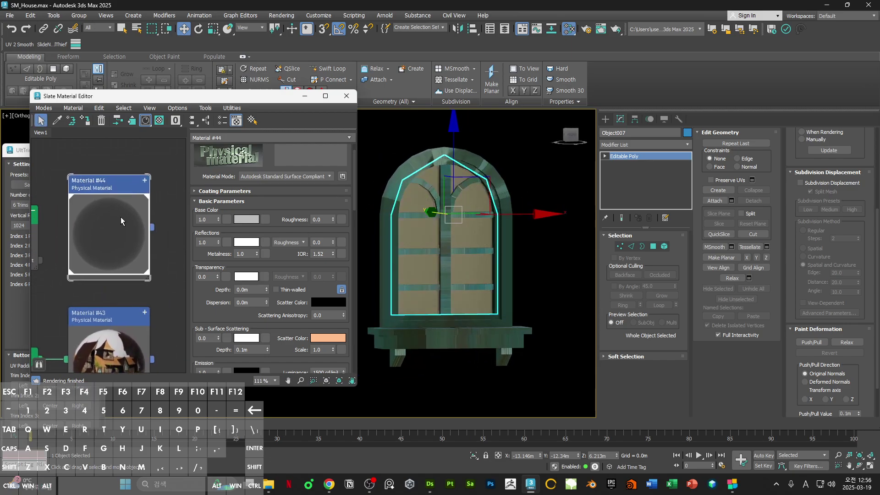
middle_click_drag(478, 244, 576, 244, "alt")
left_click(571, 245)
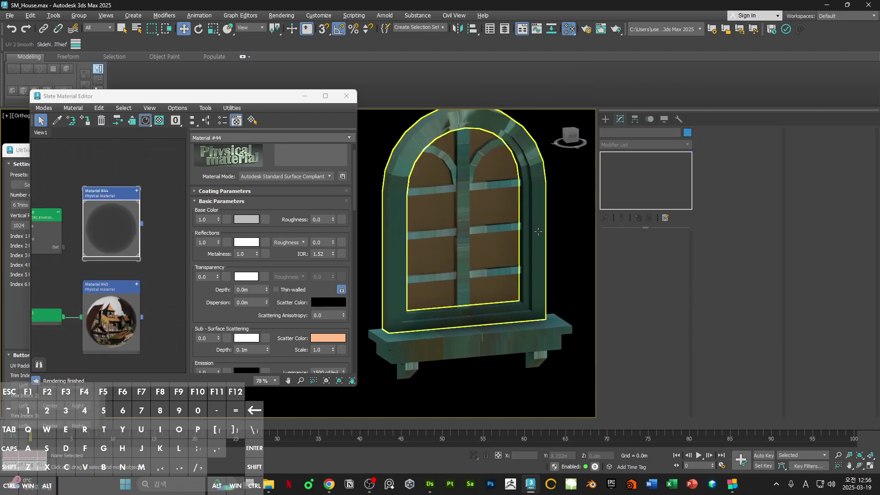
Step: Convert the arched window frame to Editable Poly and close the Slate Material Editor
left_click(538, 232)
right_click(512, 183)
mouse_move(554, 298)
left_click(419, 293)
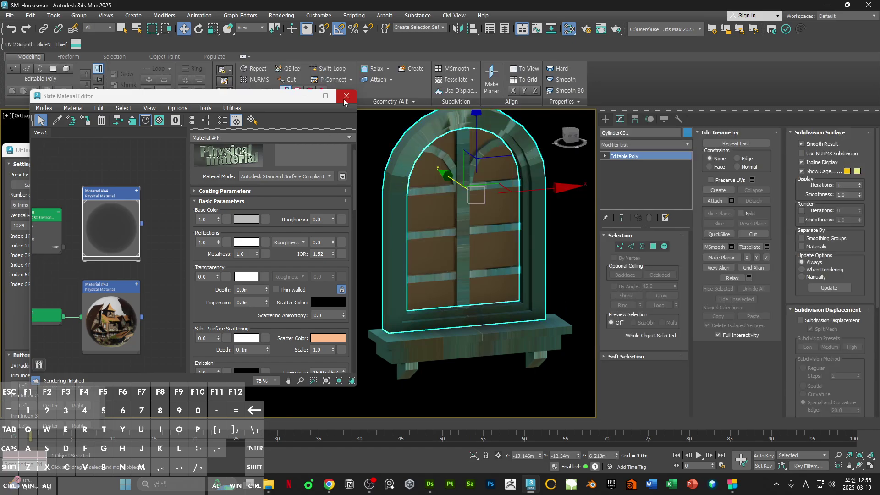
left_click(346, 95)
middle_click_drag(527, 236, 546, 252)
left_click(546, 252)
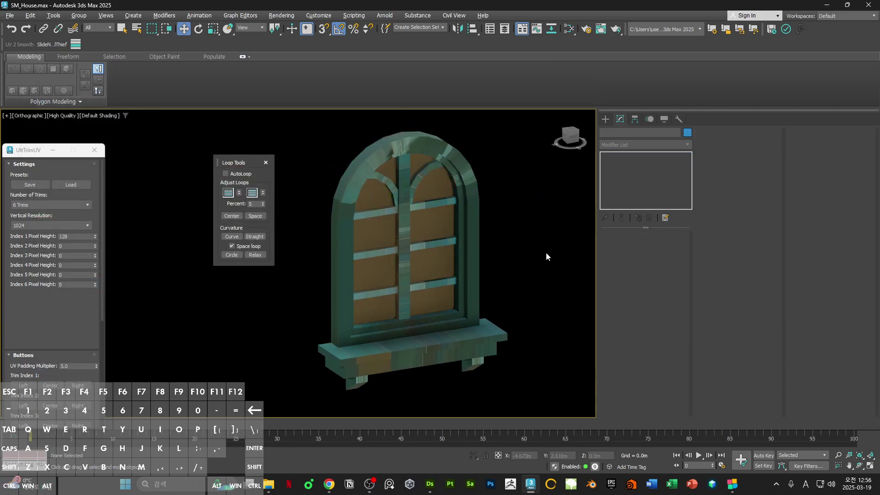
Step: Add an Unwrap UVW modifier with Map Seams off to the window frame and open its UV editor
left_click(479, 246)
left_click(630, 145)
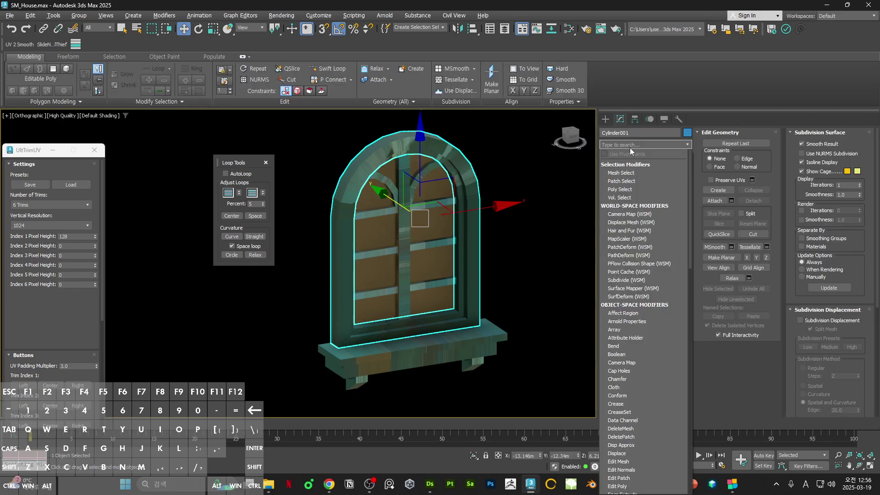
type("unw")
key("Return")
left_click(826, 155)
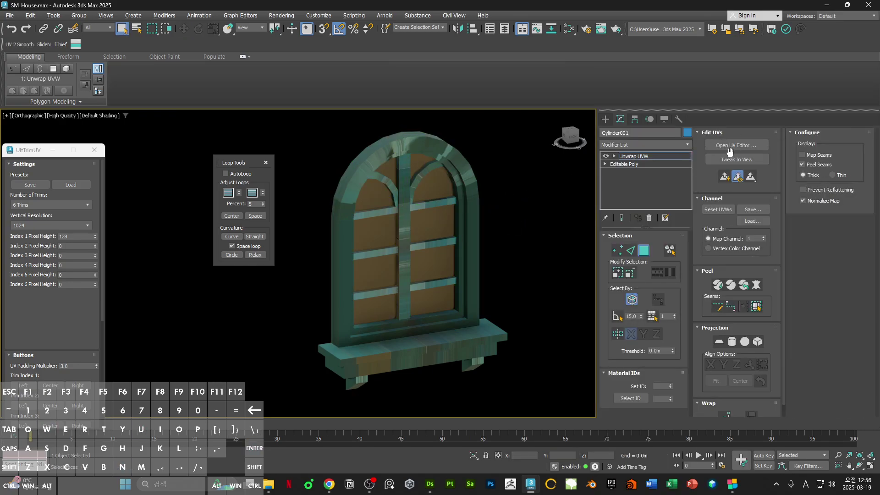
left_click(730, 147)
Step: Planar-map all polygons of the window frame and move the resulting UV shell outside the texture tile
scroll(526, 215, "up", 4)
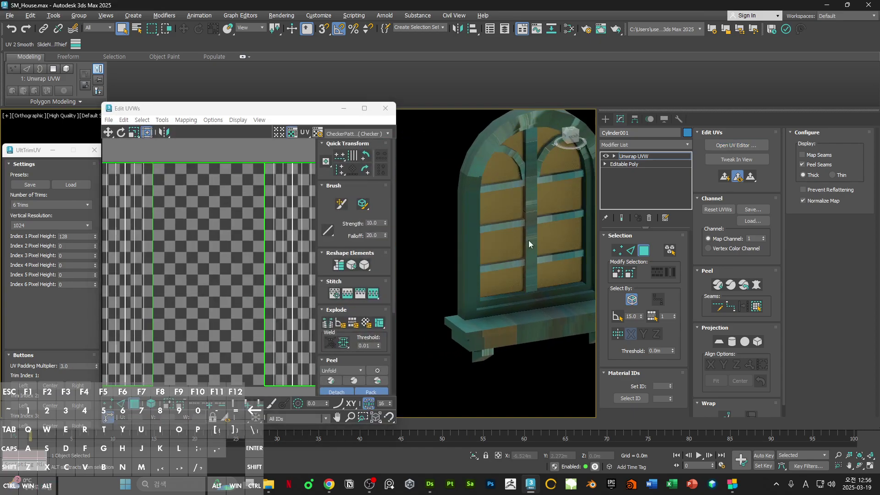
key("ctrl+a")
left_click(718, 342)
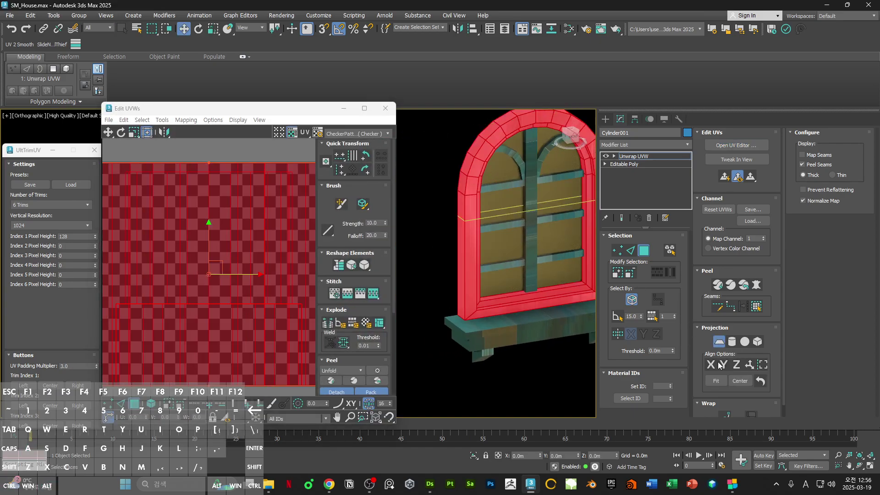
left_click(718, 342)
middle_click_drag(188, 268, 225, 264, "ctrl+alt")
left_click_drag(227, 261, 133, 166)
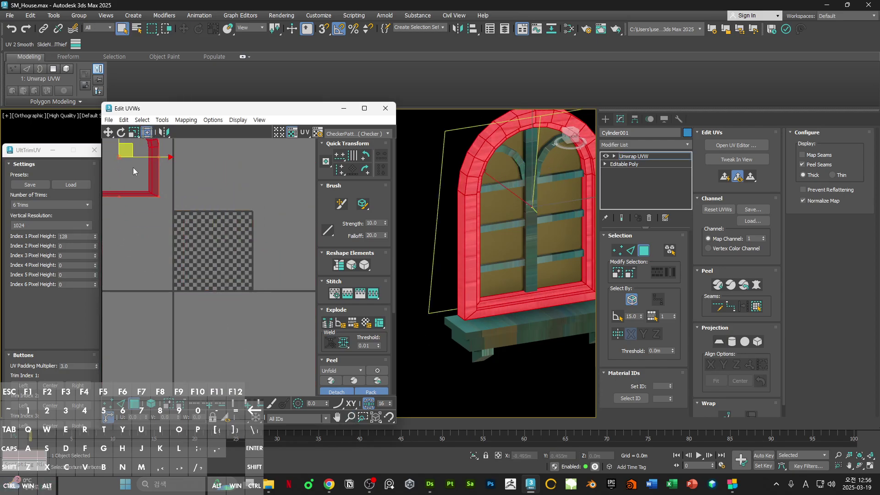
left_click(132, 220)
middle_click_drag(119, 202, 178, 212)
Step: Show edged faces and convert the diagonal edges across the frame's lower-left corner to seams
key("F4")
middle_click_drag(545, 273, 476, 272, "alt")
scroll(468, 295, "up", 4)
key("2")
left_click(486, 273)
double_click(486, 274)
scroll(486, 274, "down", 4)
scroll(488, 272, "up", 5)
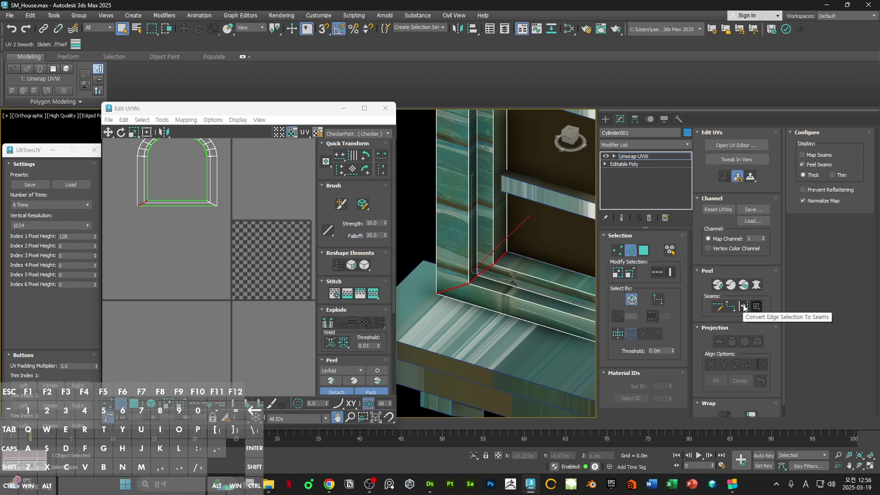
left_click(743, 307)
middle_click_drag(232, 229, 253, 269)
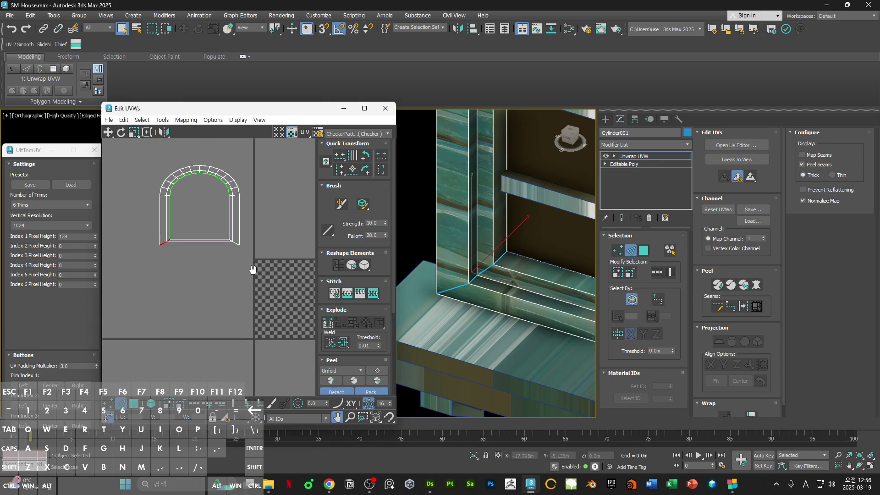
Step: Peel the frame's entire UV shell open along the corner seam using Unfold with Pack off
key("3")
middle_click_drag(211, 243, 245, 311)
left_click_drag(145, 169, 271, 293)
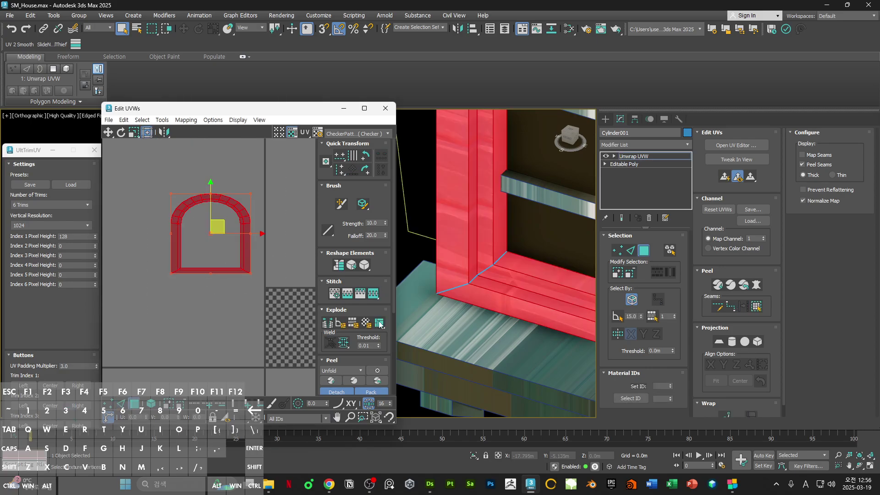
scroll(338, 312, "down", 3)
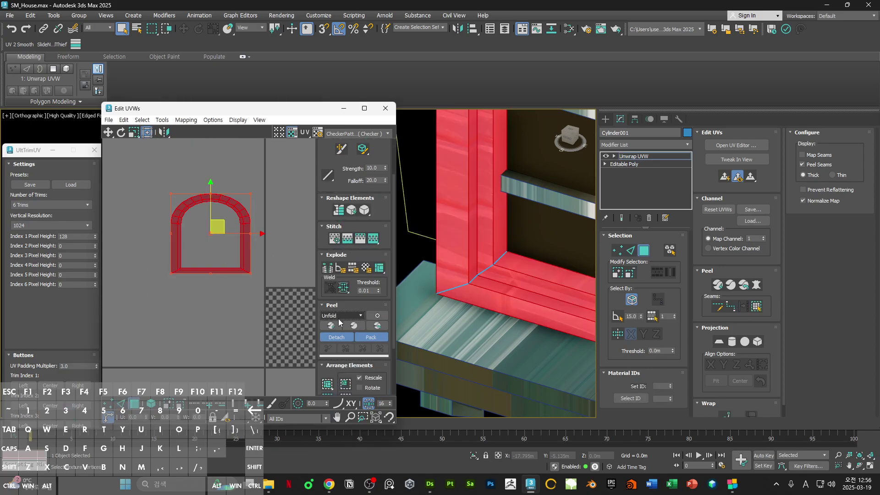
left_click(377, 327)
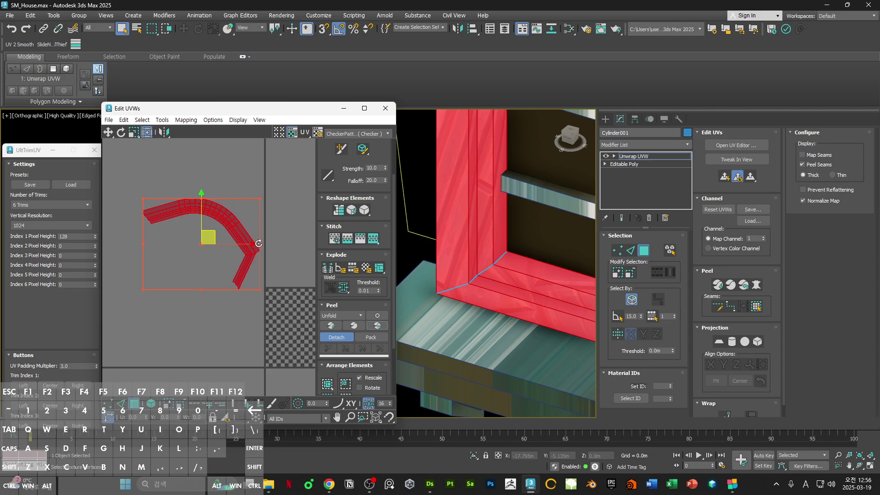
Step: Rotate the unfolded shell slightly, and turn its bottom-rail strip outward beside the end of the side strip
mouse_move(258, 243)
left_mouse_down()
mouse_move(257, 220)
mouse_move(258, 232)
left_mouse_up()
left_click(247, 263)
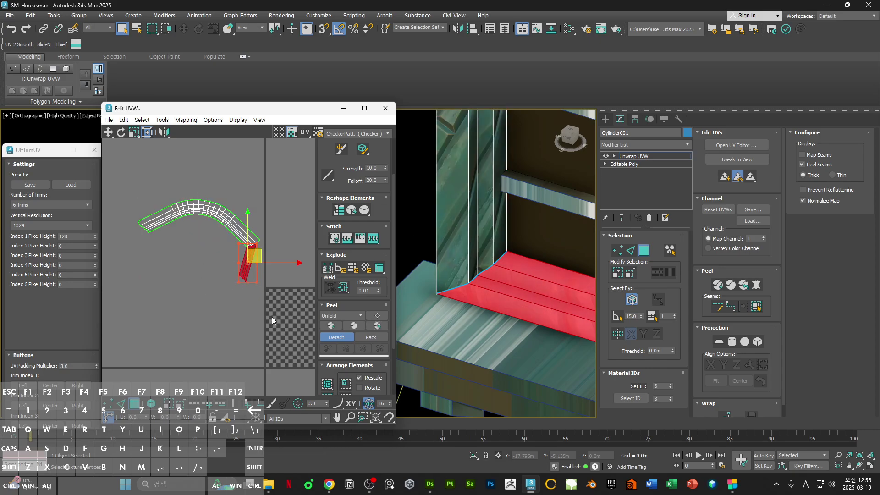
scroll(249, 239, "up", 1)
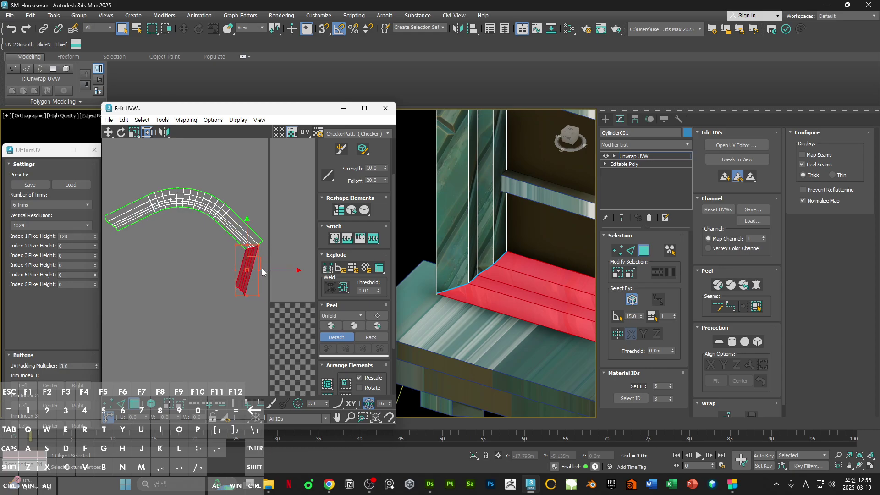
middle_click_drag(260, 263, 263, 255)
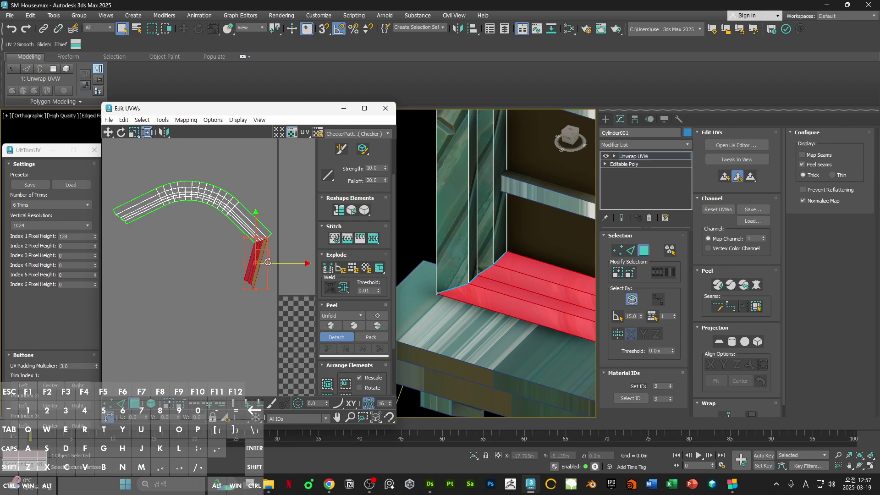
left_click_drag(268, 263, 256, 248)
left_click_drag(257, 260, 296, 251)
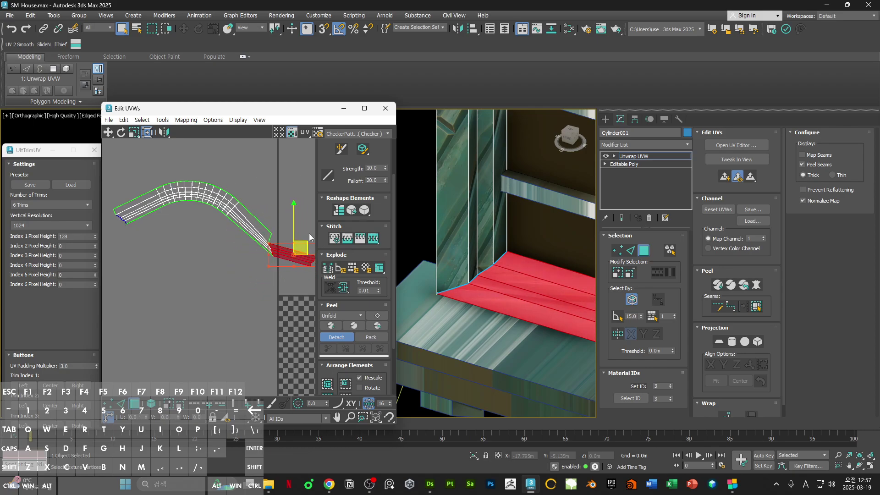
Step: Line up the bottom-rail UV strip with the direction of the adjoining side strip and deselect it
scroll(329, 176, "up", 2)
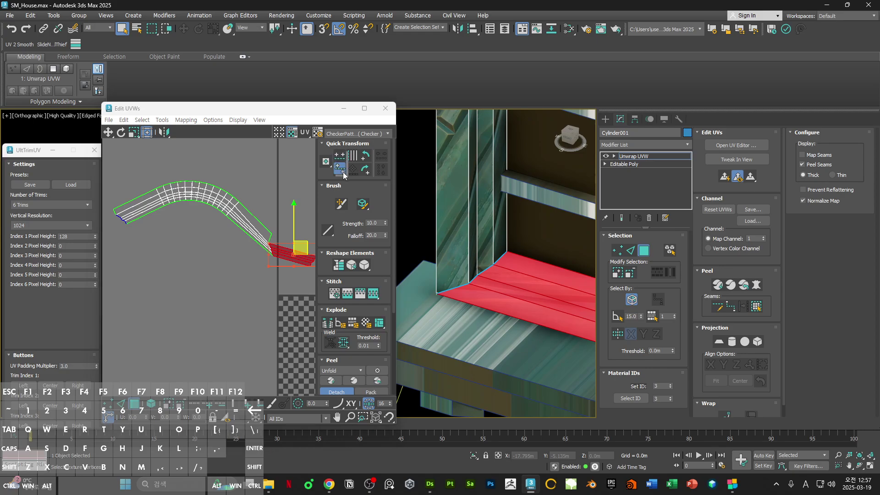
left_click_drag(343, 172, 256, 168)
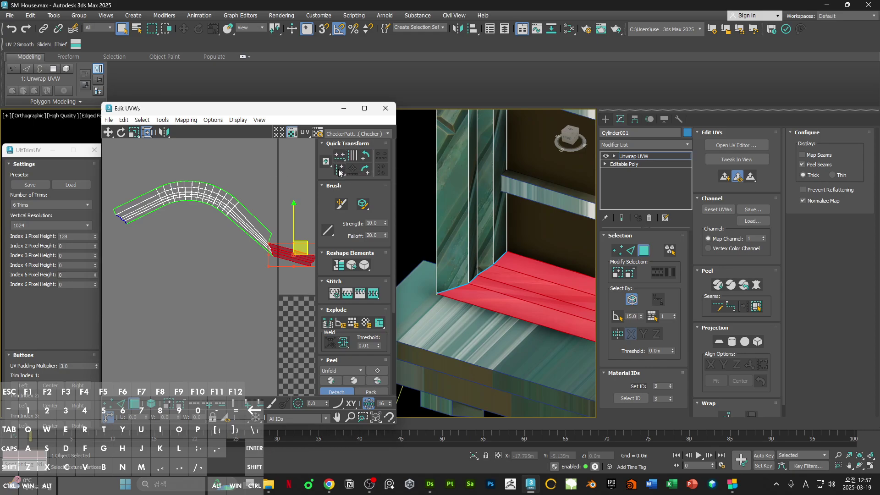
left_click_drag(339, 172, 258, 172)
middle_click_drag(279, 197, 260, 191)
left_click_drag(296, 234, 249, 251)
left_click(249, 250)
middle_click_drag(212, 237, 233, 240)
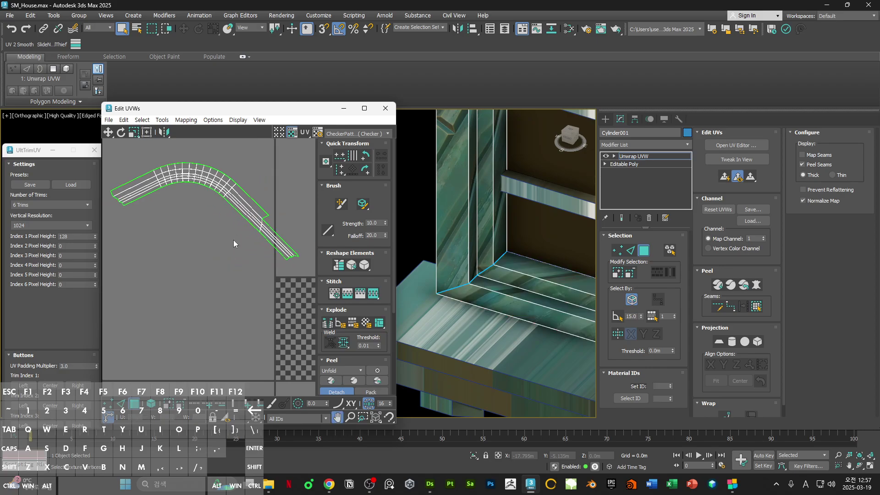
scroll(274, 211, "up", 5)
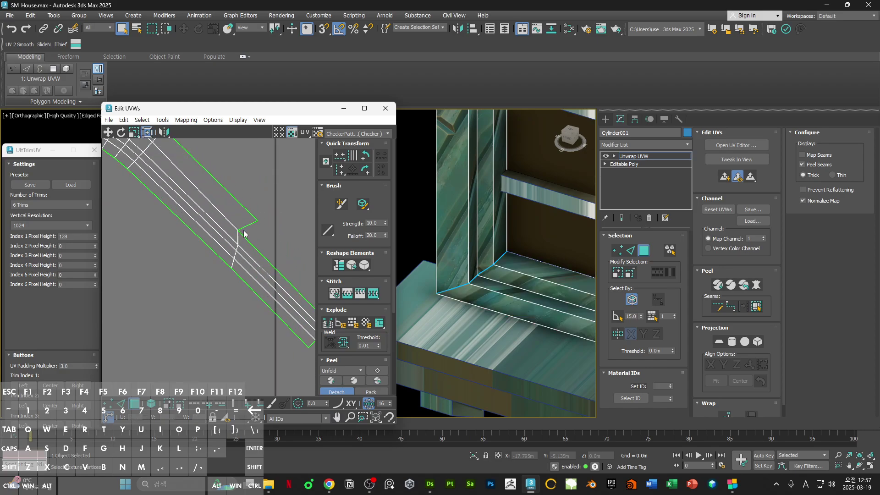
Step: Break the bottom-rail polygons off the frame's UV shell and move them below the arched strip
scroll(266, 241, "down", 3)
scroll(266, 242, "up", 3)
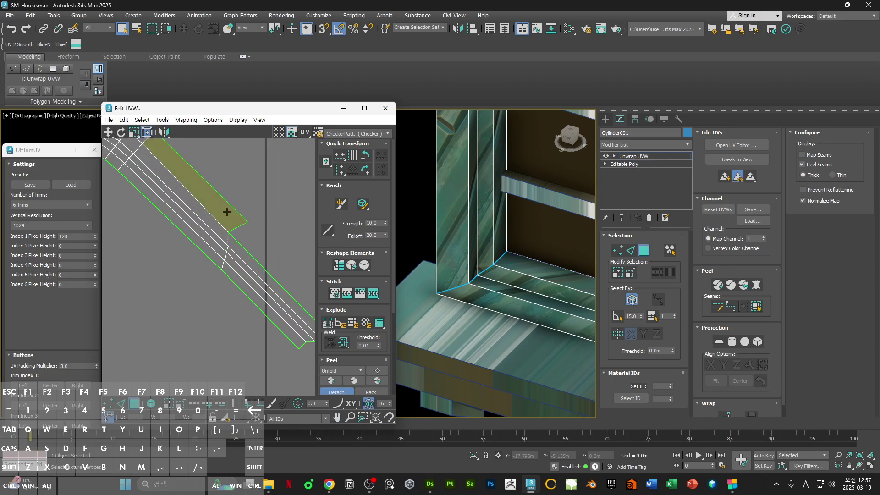
left_click(236, 218)
scroll(273, 250, "down", 5)
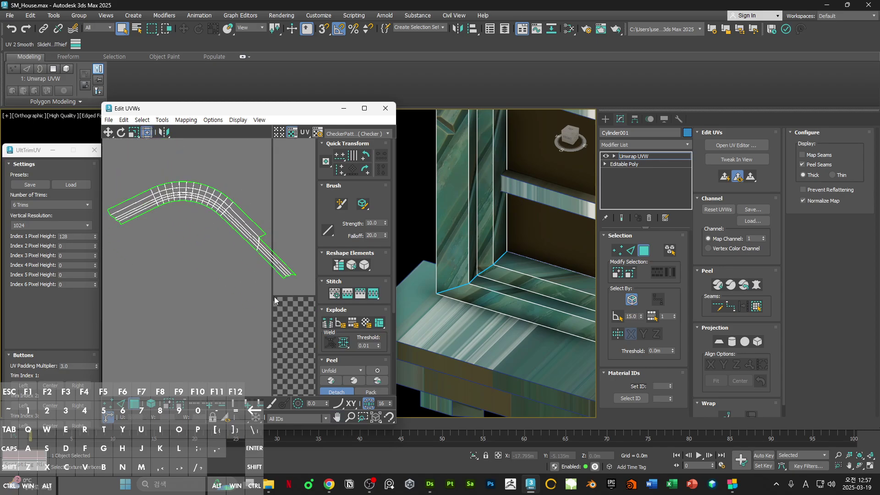
left_click(282, 260)
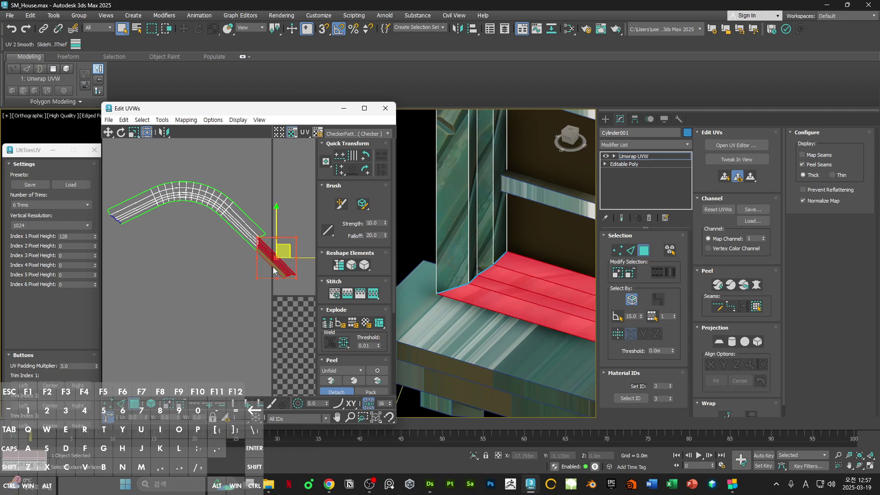
right_click(273, 262)
left_click(265, 284)
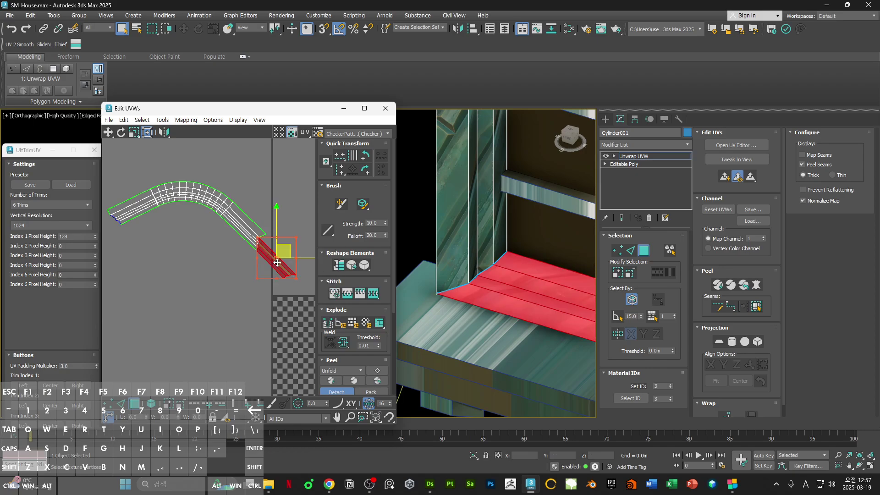
left_click_drag(276, 260, 237, 330)
Step: Relax the arched frame UV shell and straighten it into a horizontal strip
left_click(198, 268)
middle_click_drag(159, 198, 174, 194)
left_click(174, 193)
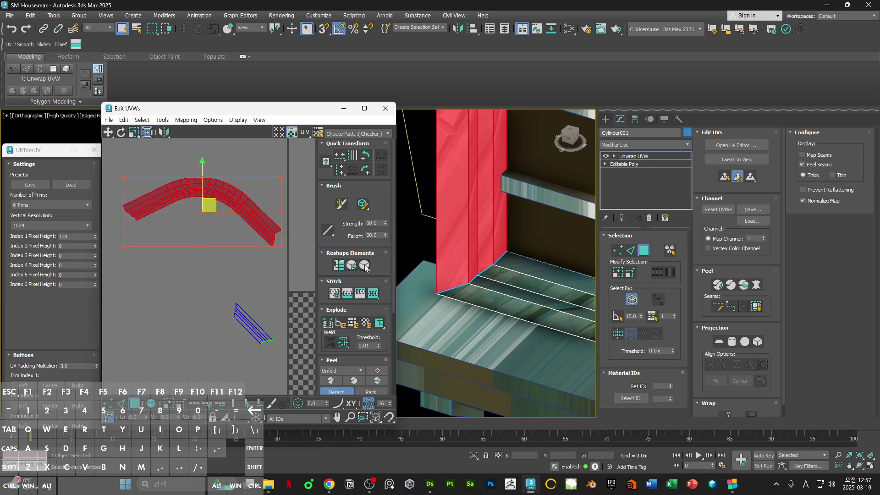
left_click(365, 265)
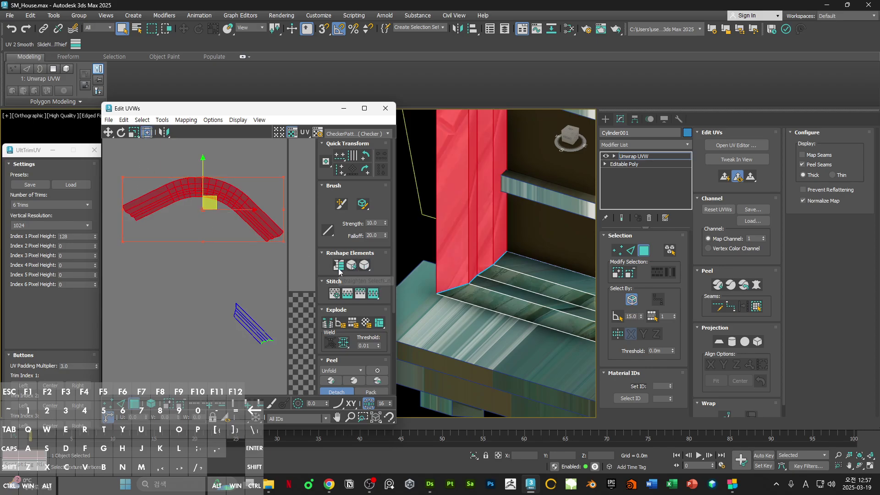
left_click(339, 267)
left_click(365, 266)
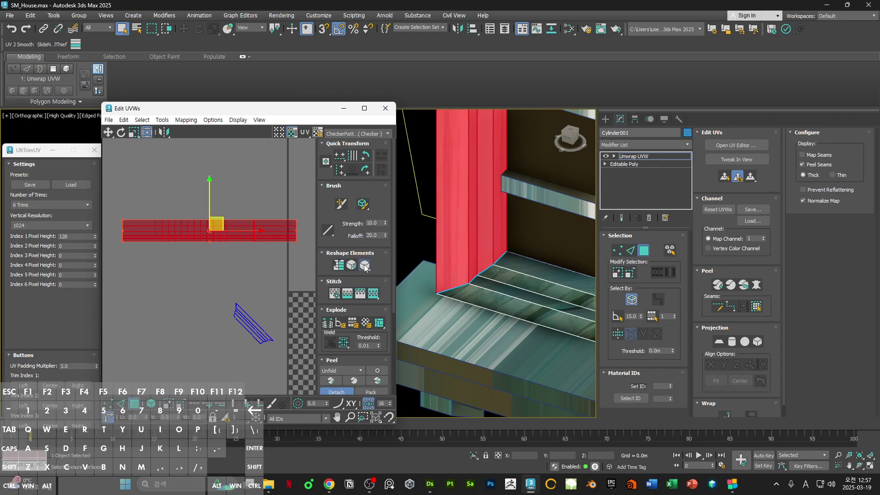
Step: Select the long strip's lengthwise edge loops and align them horizontally in place
key("2")
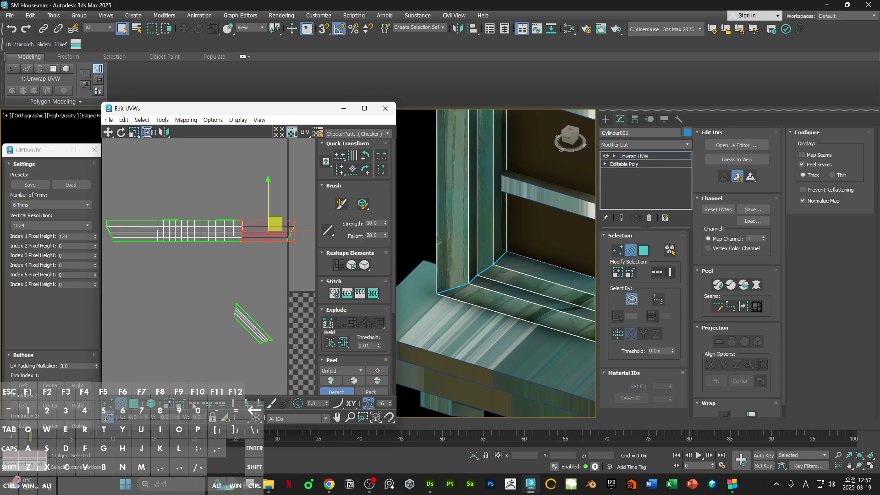
left_click(193, 404)
left_click_drag(345, 160, 340, 171)
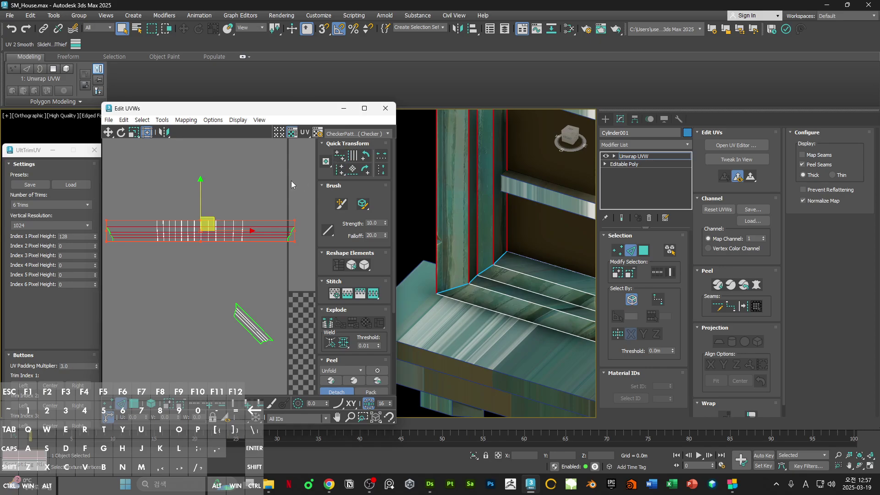
Step: Select the long strip's slanted end edges together with its cross edges and align them vertically in place
left_click(292, 182)
scroll(291, 229, "up", 5)
left_click_drag(294, 214, 312, 212)
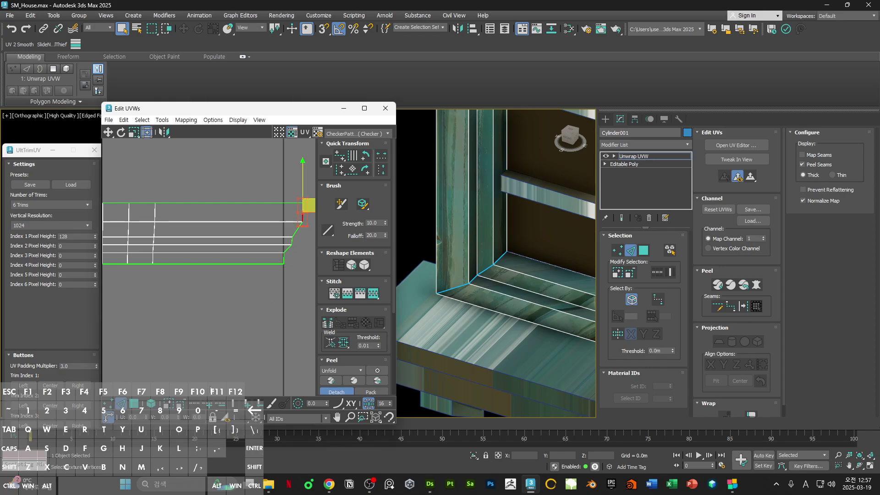
left_click(194, 404)
left_click(233, 404)
scroll(258, 270, "down", 4)
middle_click_drag(258, 269, 311, 263)
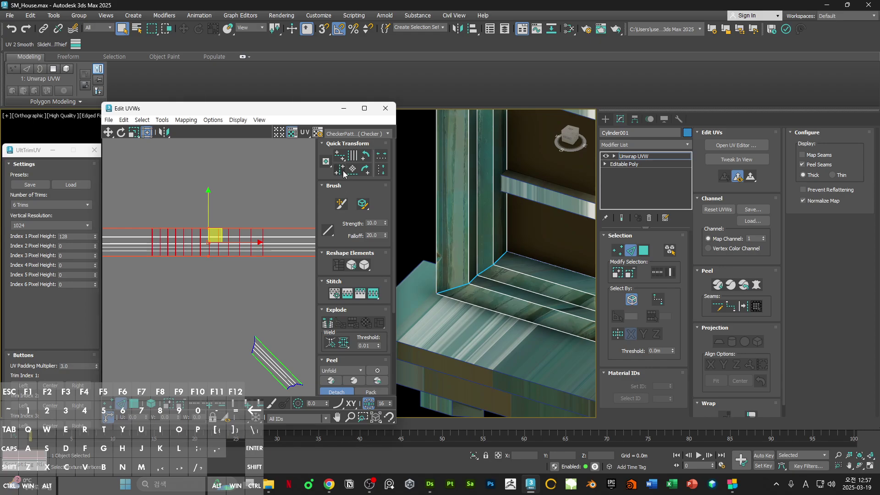
Step: Move the bottom-rail UV strip near the end of the long strip and straighten it
scroll(215, 202, "down", 3)
key("3")
left_click(243, 271)
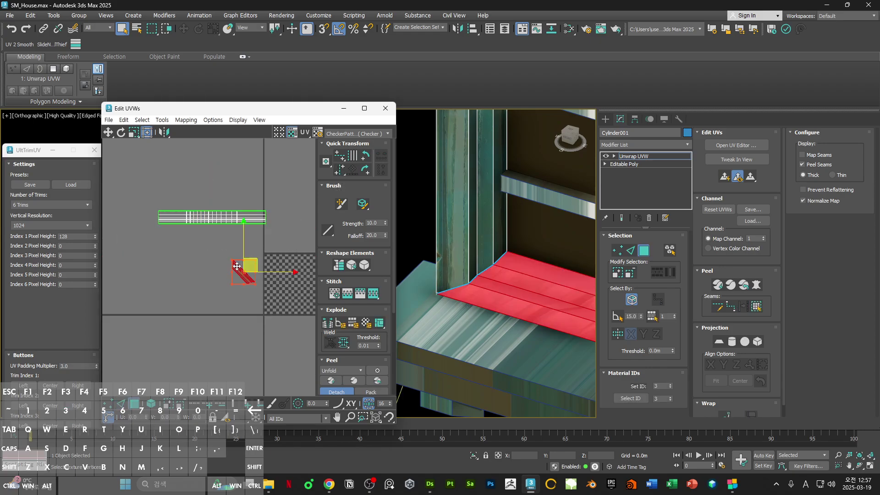
left_click_drag(243, 272, 283, 230)
left_click(341, 268)
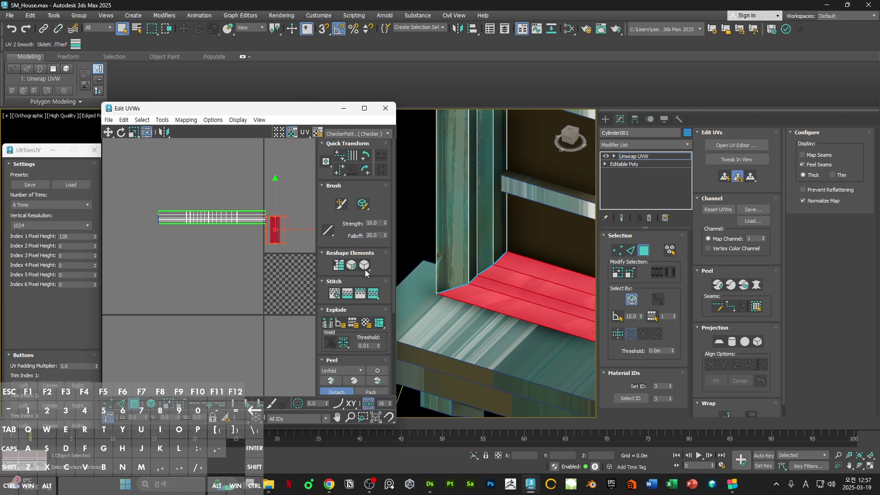
Step: Relax the bottom-rail strip, rotate it 90 degrees to horizontal and place it beside the long strip's end
scroll(280, 221, "up", 3)
left_click(365, 157)
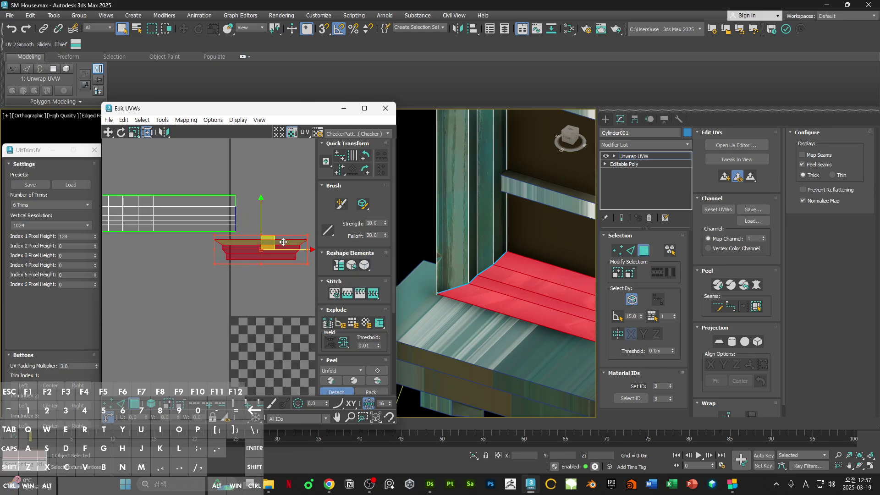
left_click_drag(270, 242, 309, 211)
middle_click_drag(324, 257, 280, 263)
Step: Select the slanted edges at both ends of the bottom-rail UV strip and align them vertically in place
key("2")
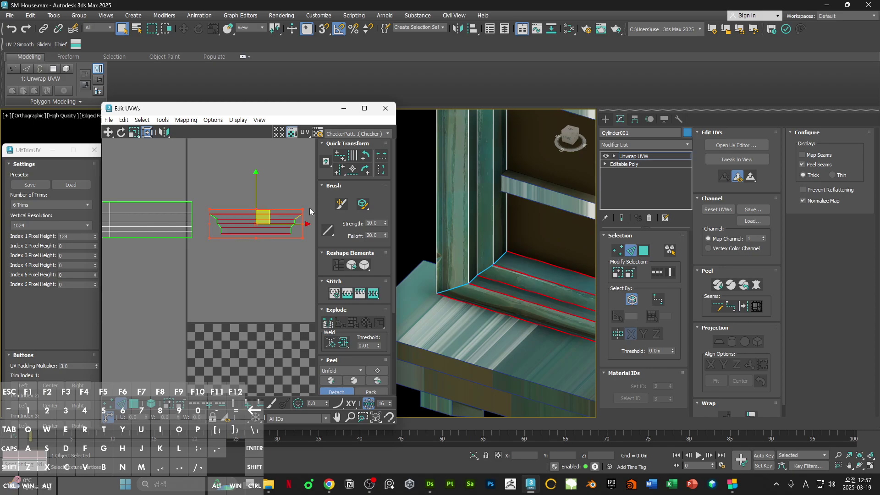
left_click(297, 207)
scroll(296, 222, "up", 3)
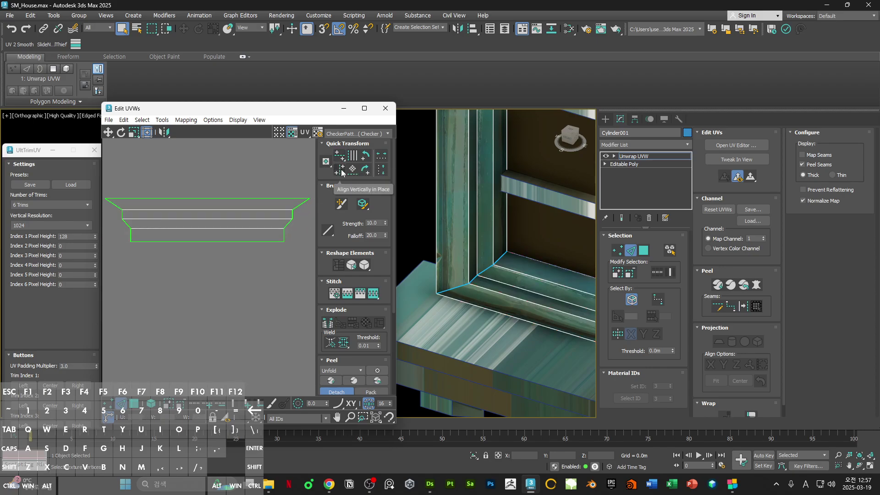
left_click(288, 235)
left_click(195, 405)
left_click(233, 405)
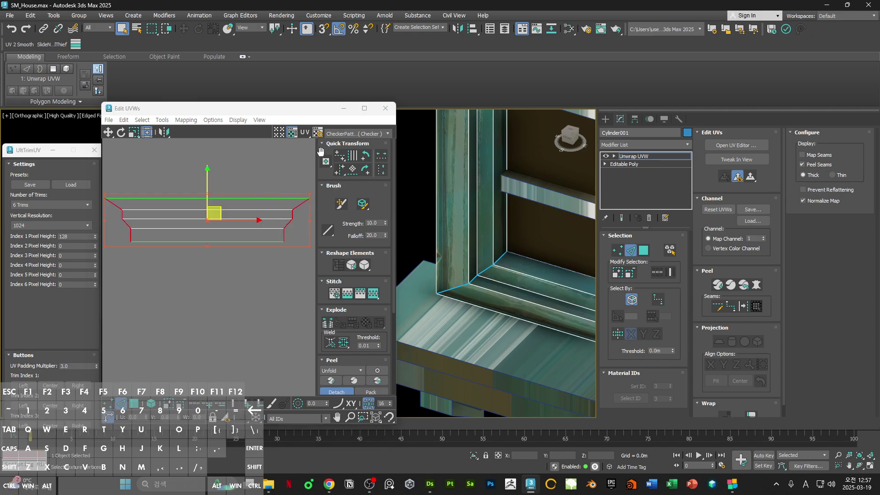
left_click(259, 176)
left_click(341, 170)
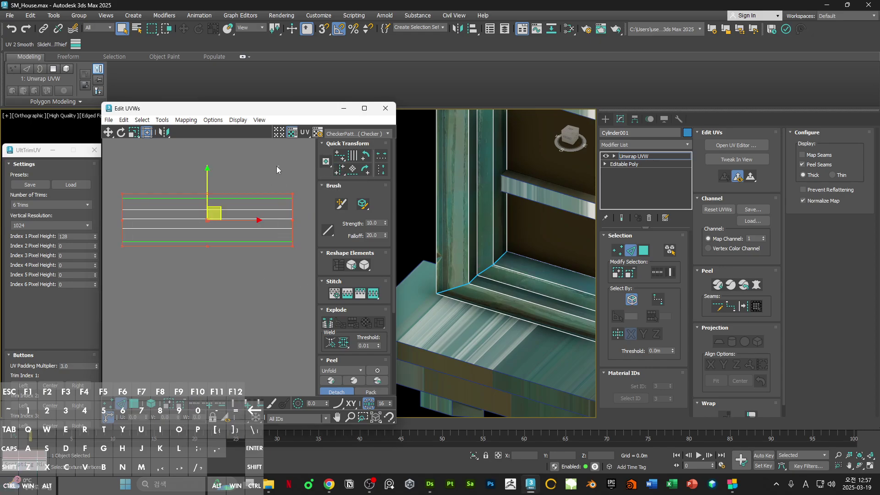
Step: Place the bottom-rail strip against the long strip's end and scale it so its profile lines match up
scroll(264, 172, "down", 3)
key("3")
left_click_drag(168, 168, 195, 203)
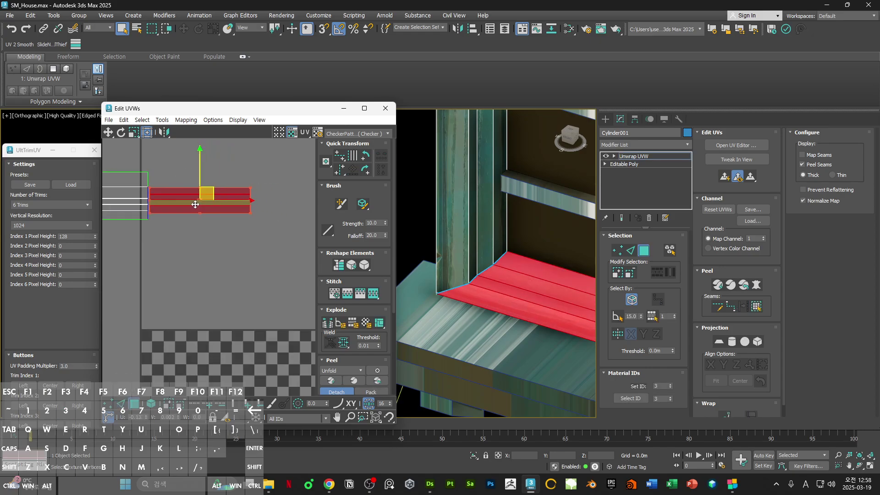
left_click_drag(250, 218, 266, 226, "ctrl")
scroll(211, 224, "up", 5)
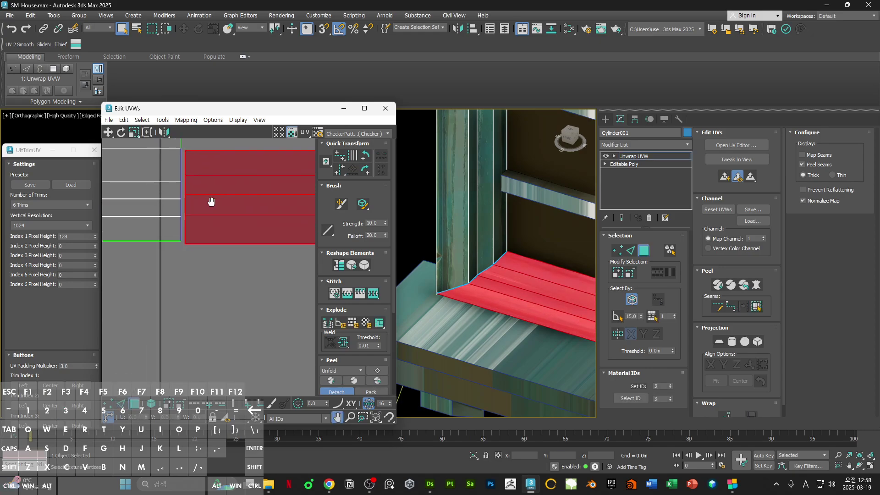
Step: Stitch the bottom-rail strip's end vertices to the matching vertices at the end of the long strip
key("1")
left_click(224, 184)
scroll(220, 183, "up", 2)
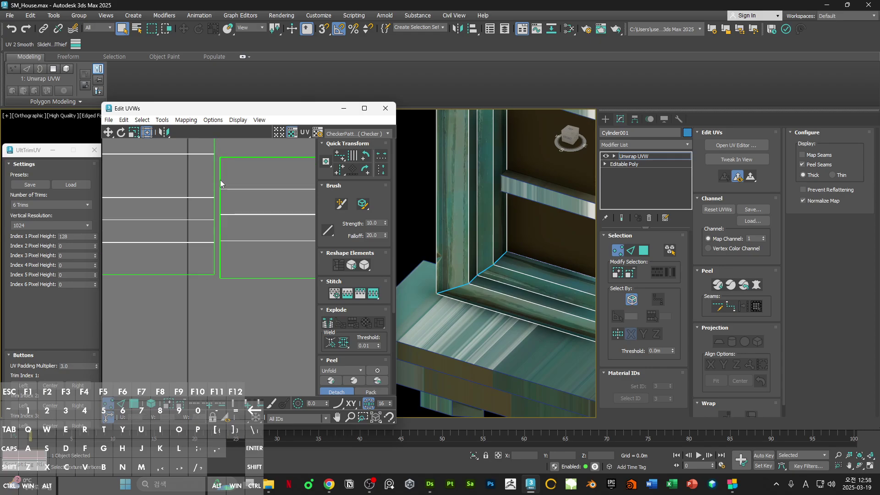
scroll(220, 162, "up", 2)
scroll(312, 236, "down", 2)
scroll(345, 270, "down", 1)
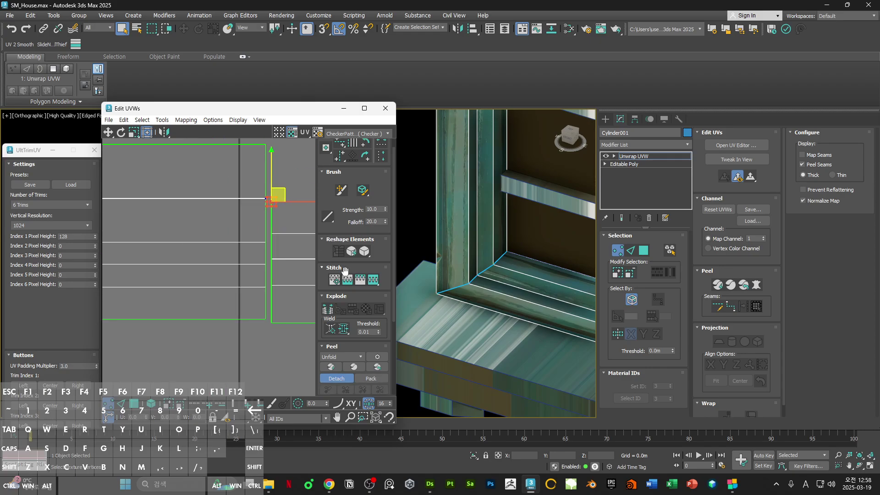
left_click(334, 279)
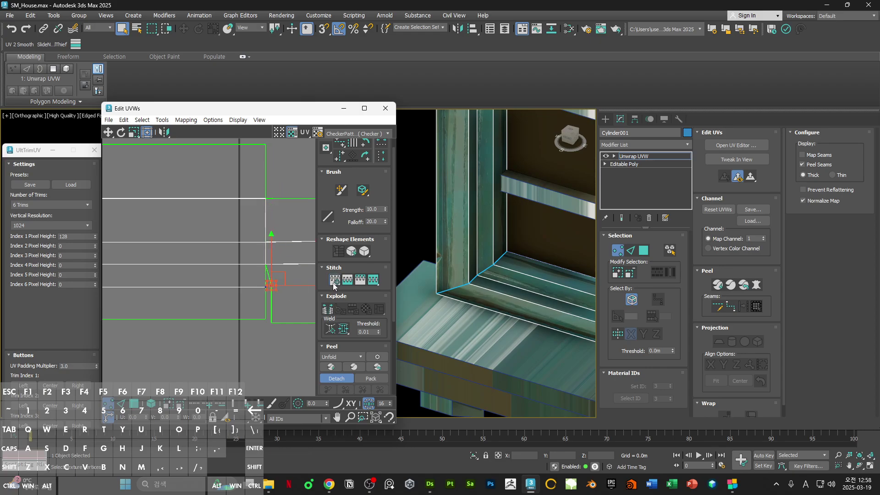
Step: Align the lengthwise edge loops of the joined UV strip horizontally in place
scroll(275, 284, "down", 3)
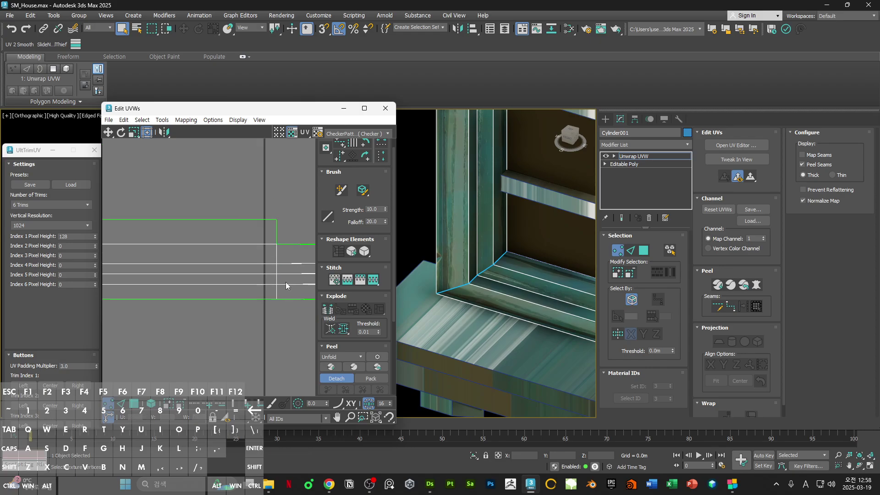
key("2")
left_click_drag(219, 222, 218, 323)
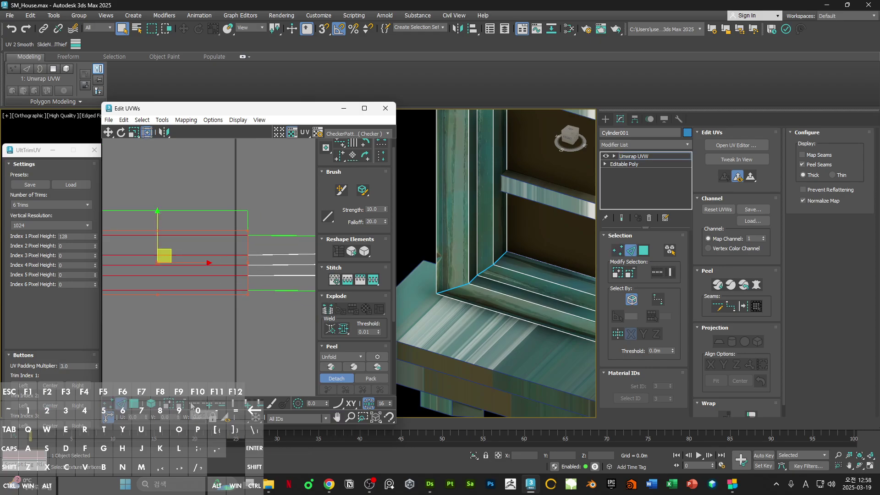
left_click(192, 406)
scroll(263, 220, "down", 4)
left_click(338, 145)
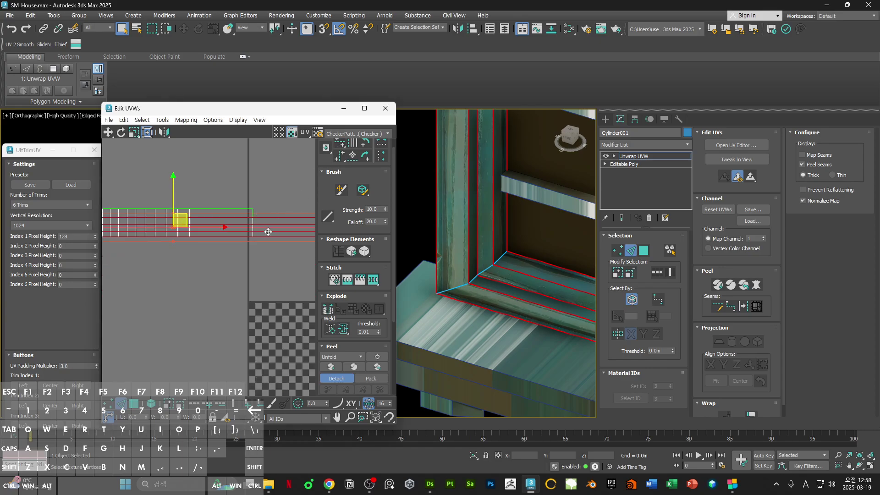
Step: Break the bottom-rail polygons off the joined strip again and move them below it
key("3")
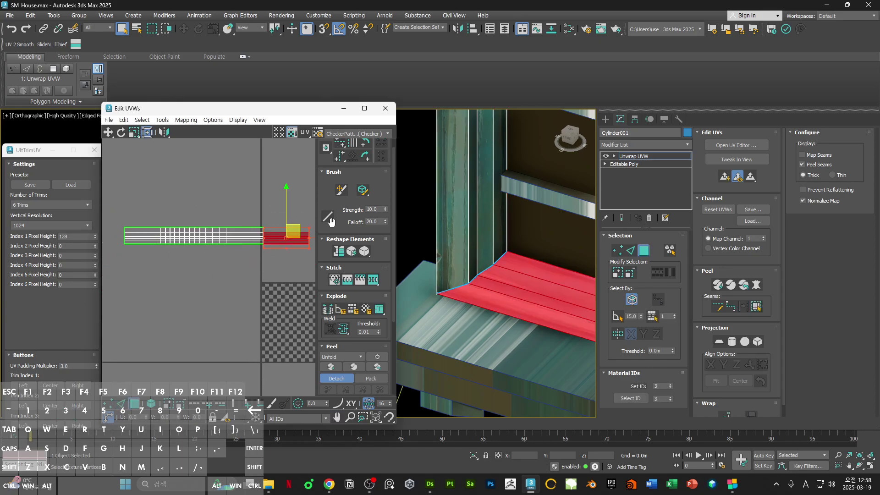
scroll(487, 260, "down", 8)
middle_click_drag(483, 262, 499, 264, "alt")
scroll(460, 270, "up", 5)
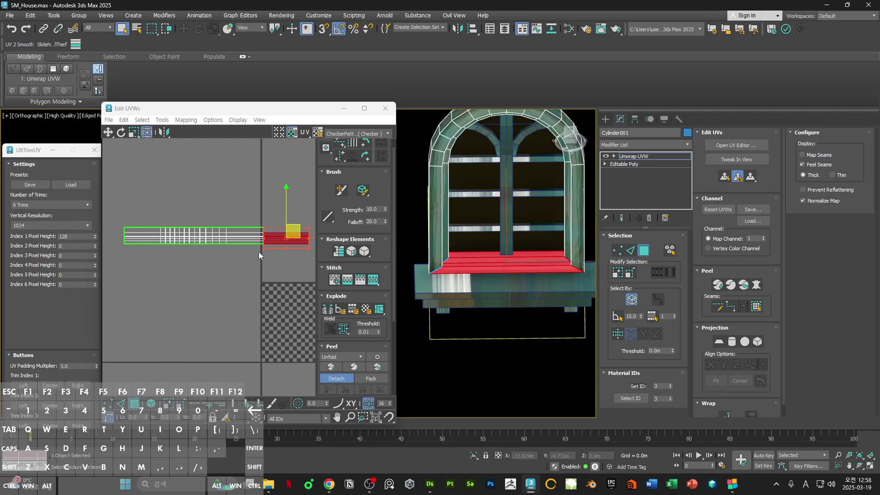
right_click(288, 236)
left_click(278, 260)
right_click(282, 238)
left_click(276, 261)
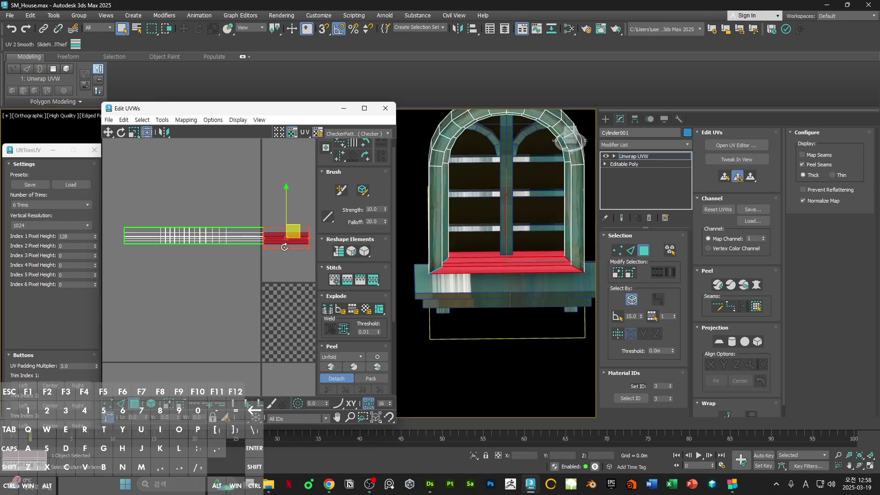
left_click_drag(284, 247, 240, 338)
Step: Move the separated bottom-rail UV strip onto the checkered UV tile and deselect it
scroll(553, 264, "up", 5)
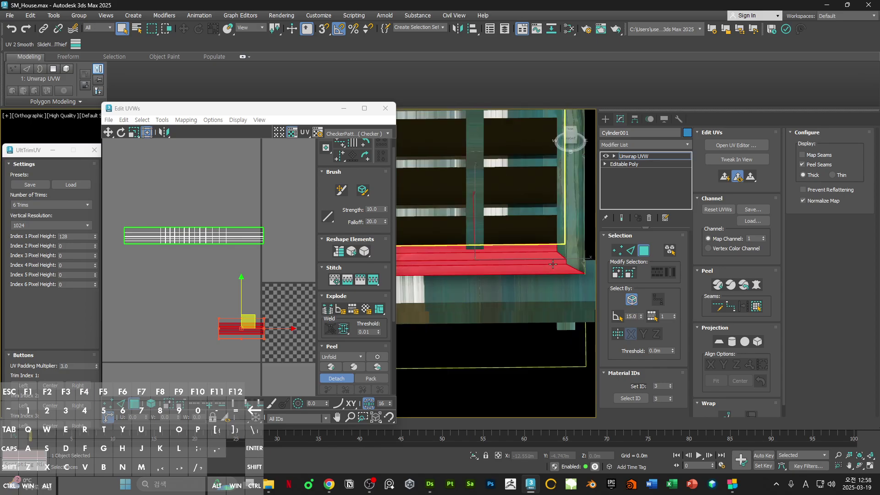
middle_click_drag(553, 264, 489, 249, "alt")
middle_click_drag(254, 309, 214, 241)
scroll(213, 241, "up", 4)
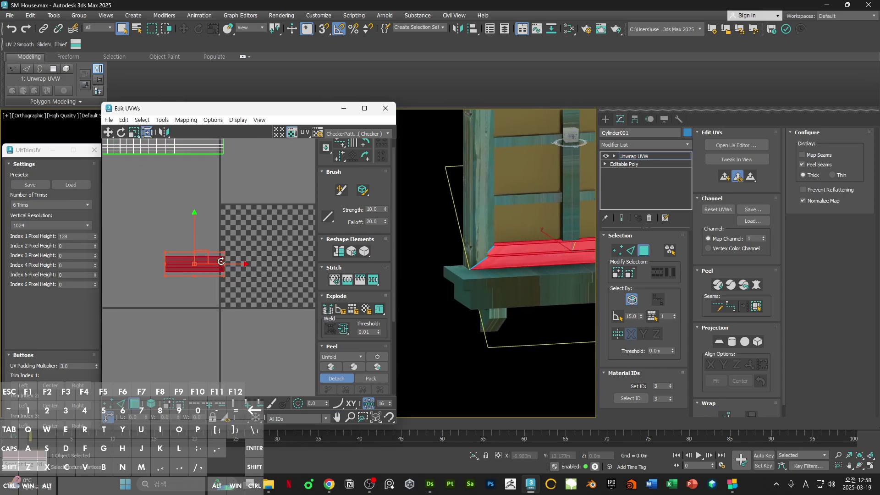
left_click_drag(195, 277, 292, 243)
middle_click_drag(292, 243, 213, 249)
left_click(265, 267)
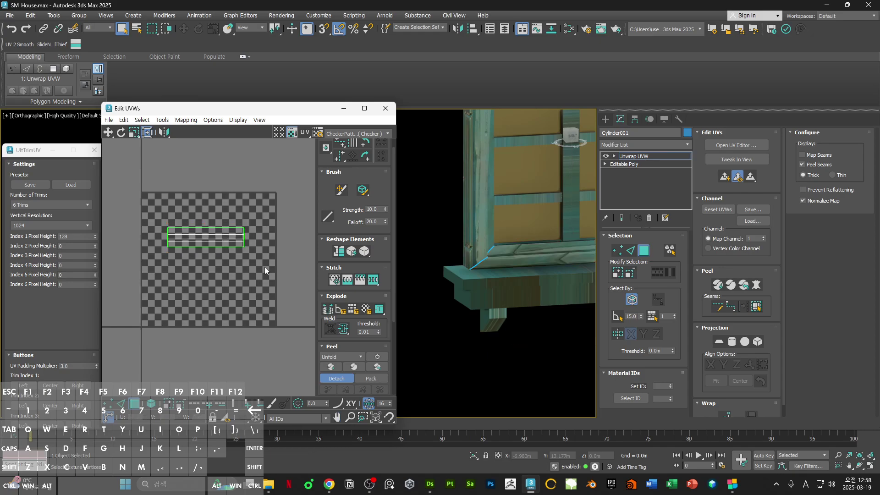
Step: Fit the bottom-rail UV strip to Trim Index 1 with left alignment using UltTrimUV
scroll(530, 275, "up", 3)
key("1")
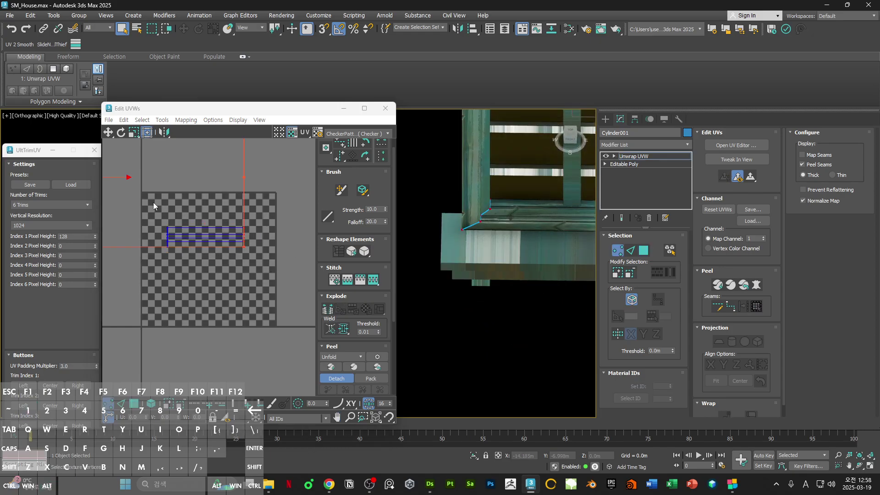
left_click_drag(153, 202, 250, 257)
right_click(178, 237)
left_click(166, 265)
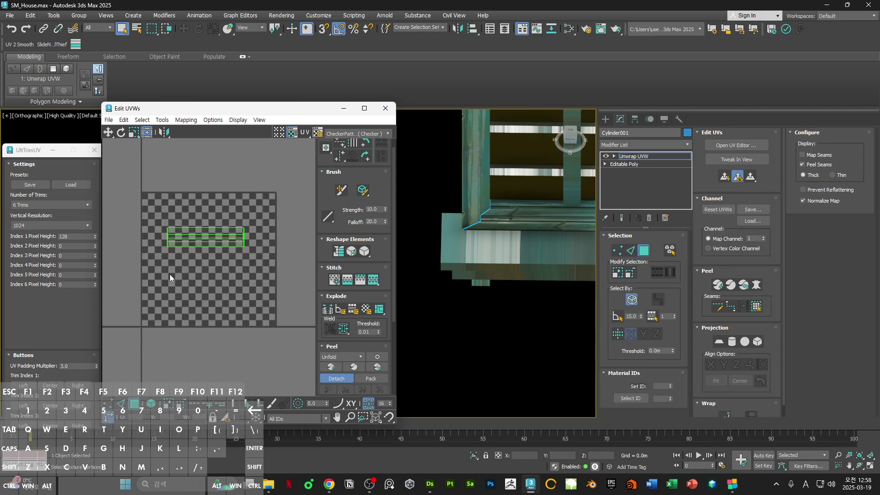
key("3")
left_click(18, 388)
scroll(206, 274, "down", 5)
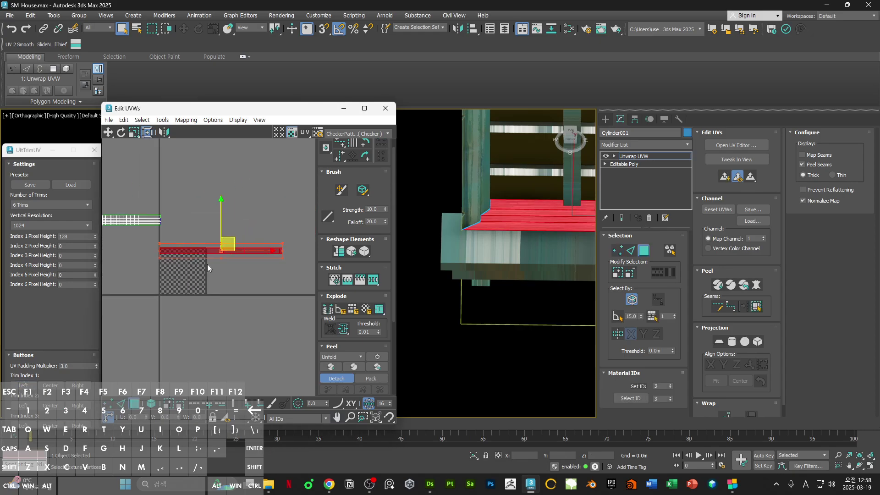
Step: Align the bottom-rail UV strip's far-end vertices vertically and move them inward to shorten the strip to less than one tile
key("1")
left_click(339, 155)
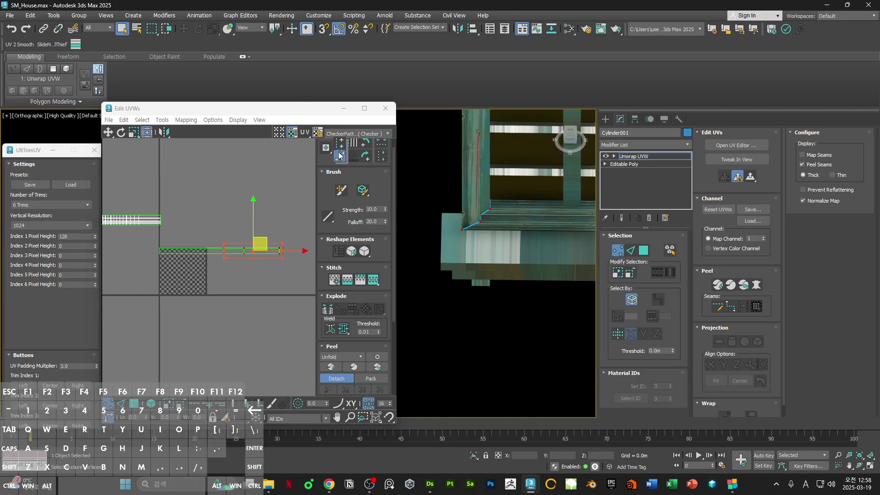
left_click(341, 145)
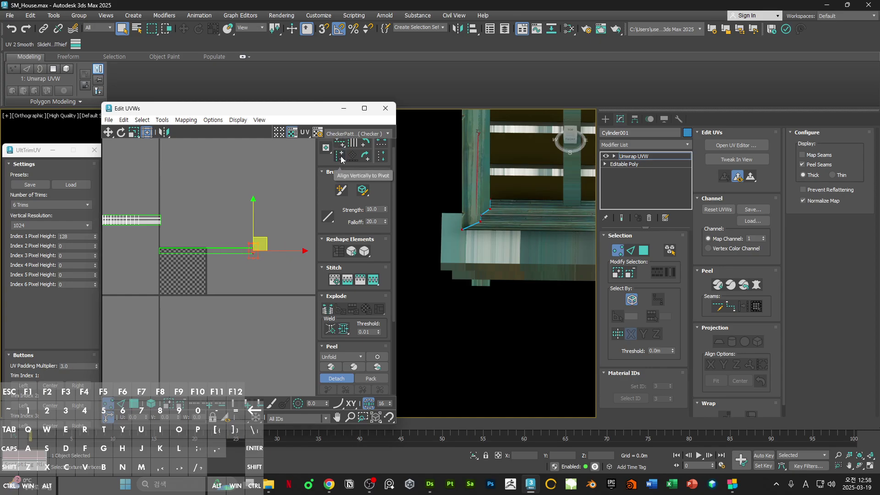
scroll(343, 208, "up", 1)
scroll(243, 261, "up", 2)
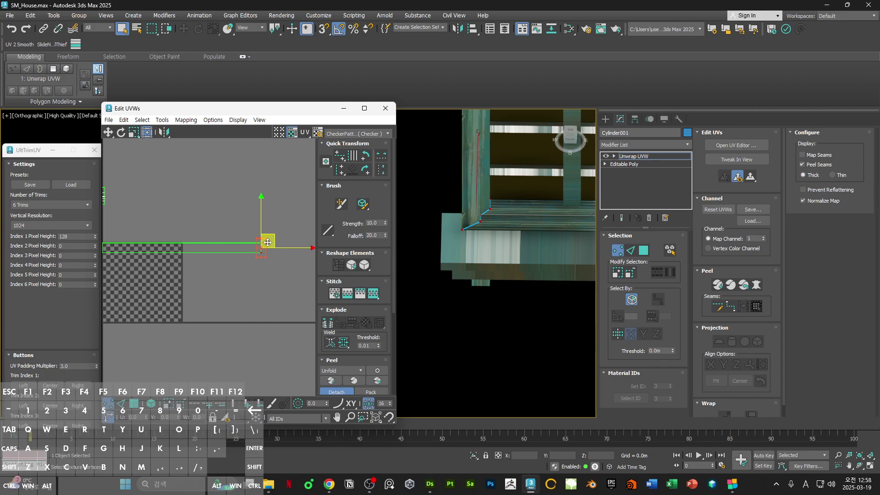
left_click_drag(267, 242, 176, 241)
Step: Show the normal bump texture Map #11 as the background of the UV editor
left_click(362, 134)
left_click(366, 168)
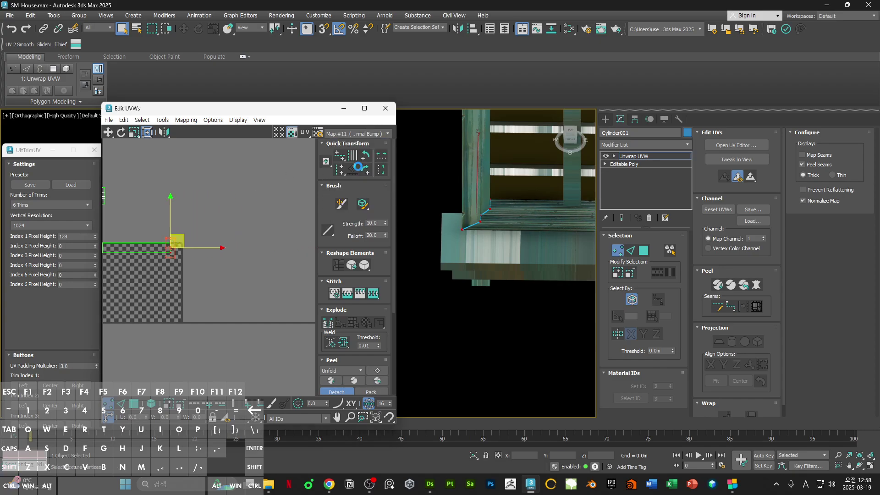
scroll(268, 248, "up", 3)
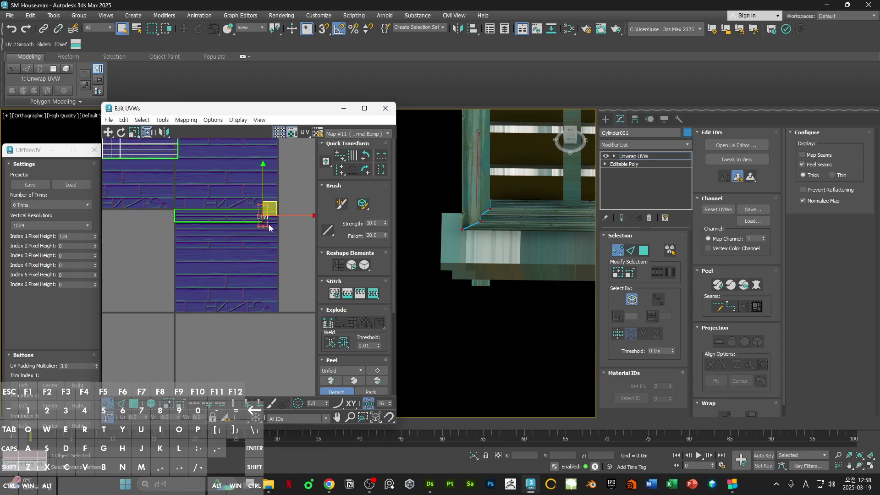
Step: Move the bottom-rail UV strip onto a single plank of the trim texture, line up its end with the plank's end, and deselect it
key("3")
left_click(262, 214)
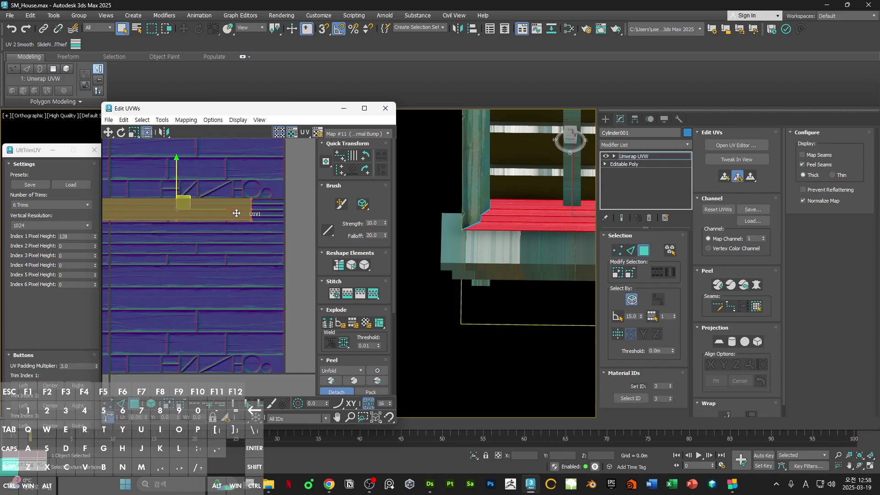
left_click_drag(259, 194, 142, 230)
scroll(163, 215, "up", 5)
left_click_drag(161, 197, 189, 216)
scroll(186, 223, "up", 4)
scroll(189, 216, "down", 6)
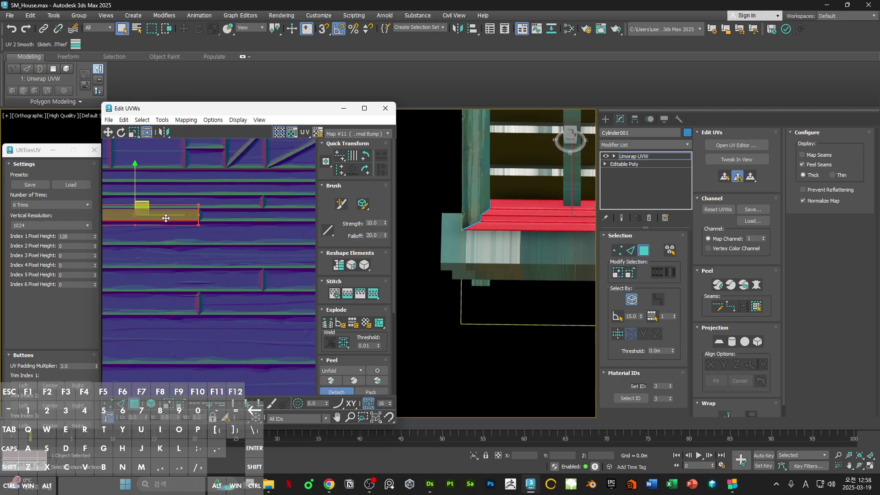
middle_click_drag(166, 219, 202, 209)
scroll(201, 209, "up", 3)
scroll(202, 209, "up", 1)
key("ctrl+d")
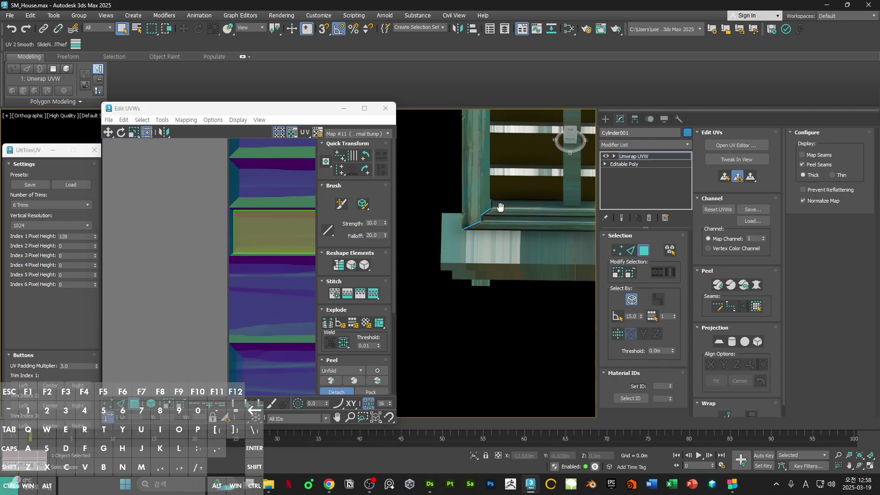
Step: Select the inner bottom-rail face and slide its UV strip horizontally until its end meets the plank joint
scroll(499, 206, "down", 4)
middle_click_drag(499, 206, 462, 239, "alt")
scroll(507, 241, "up", 6)
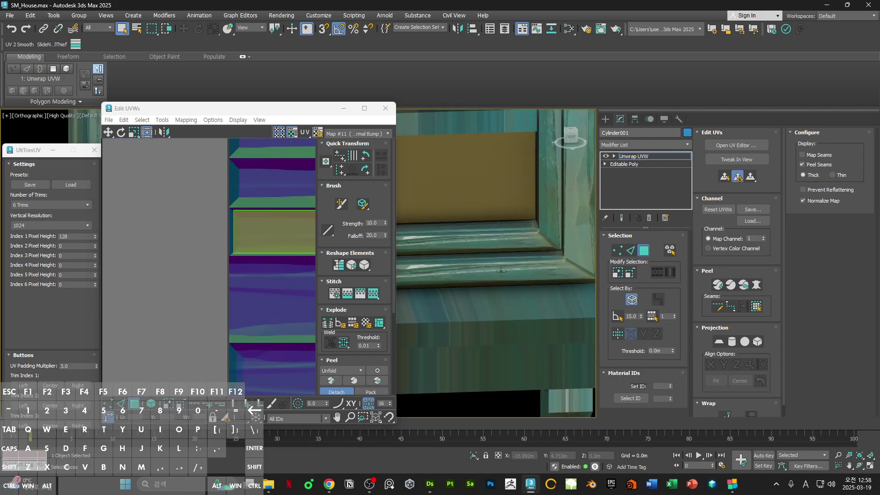
scroll(527, 233, "down", 6)
scroll(514, 233, "up", 5)
left_click(493, 229)
scroll(253, 226, "down", 5)
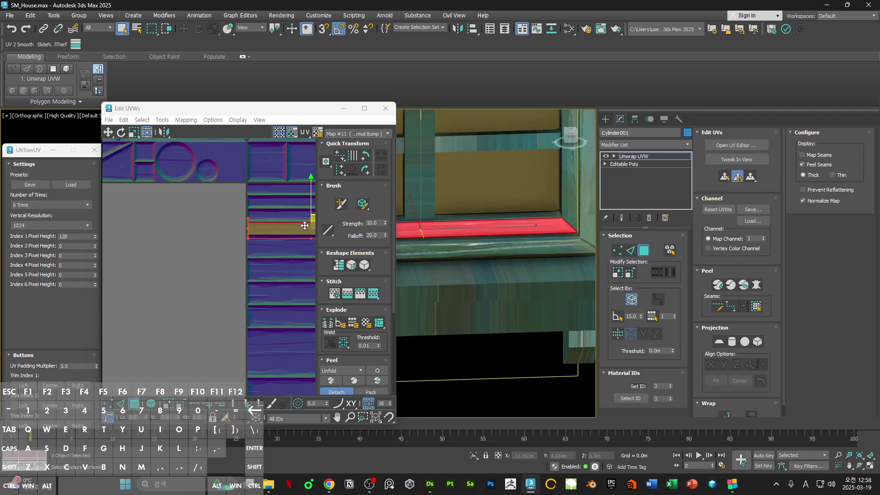
middle_click_drag(305, 225, 176, 233)
middle_click_drag(232, 235, 158, 237)
left_click_drag(153, 240, 254, 231, "shift")
scroll(304, 240, "up", 5)
left_click(267, 175)
Step: Break both straight side sections of the window frame off the long arch strip and move them straight down
middle_click_drag(458, 219, 381, 254, "alt")
scroll(546, 229, "down", 5)
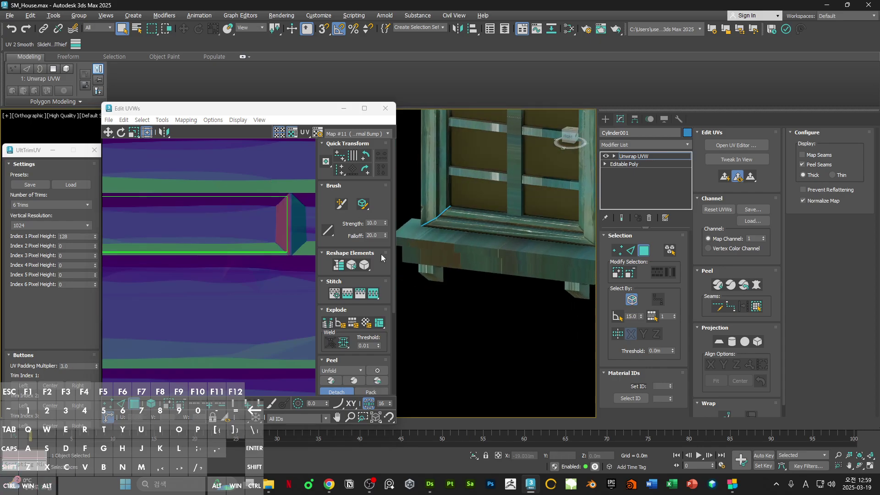
scroll(200, 232, "down", 10)
middle_click_drag(146, 208, 226, 242)
scroll(226, 242, "up", 3)
left_click(261, 226)
middle_click_drag(527, 201, 523, 213)
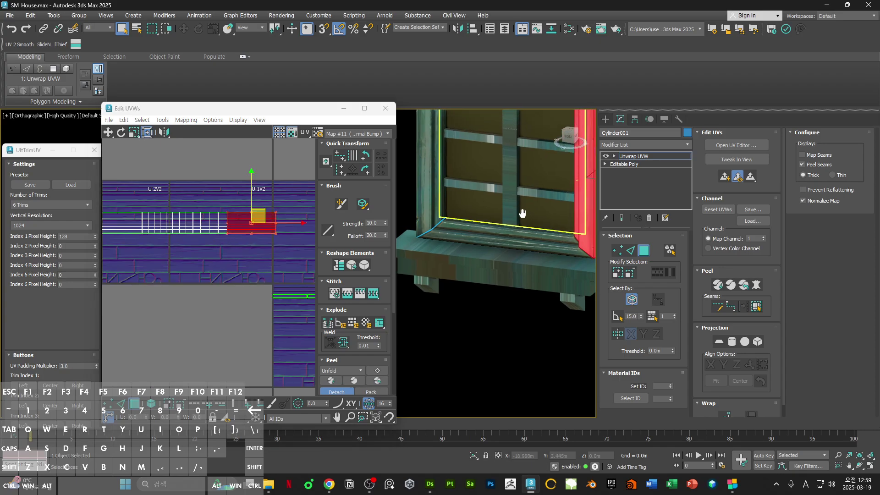
scroll(522, 234, "down", 5)
middle_click_drag(479, 236, 550, 236, "alt")
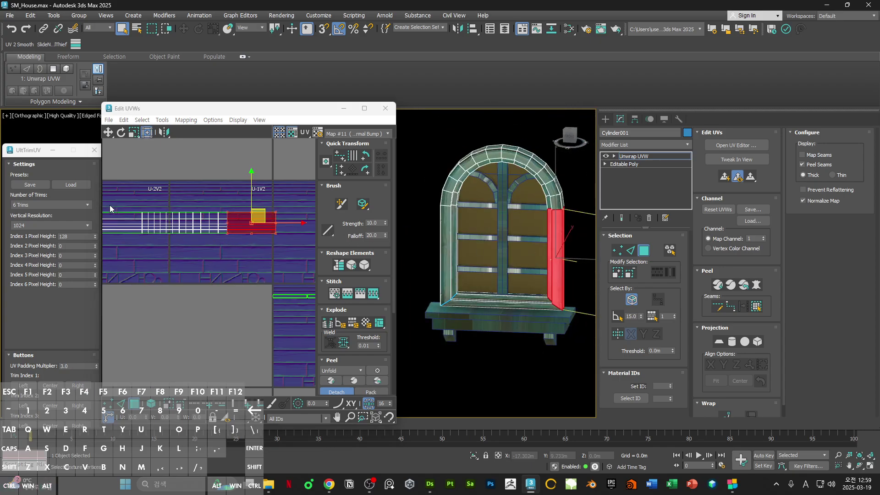
left_click(117, 222, "ctrl")
right_click(130, 217)
left_click_drag(253, 224, 251, 257, "shift")
middle_click_drag(201, 261, 237, 225)
Step: Fit the separated side-section UVs to Trim Index 1 with left alignment using UltTrimUV and move them straight up
key("1")
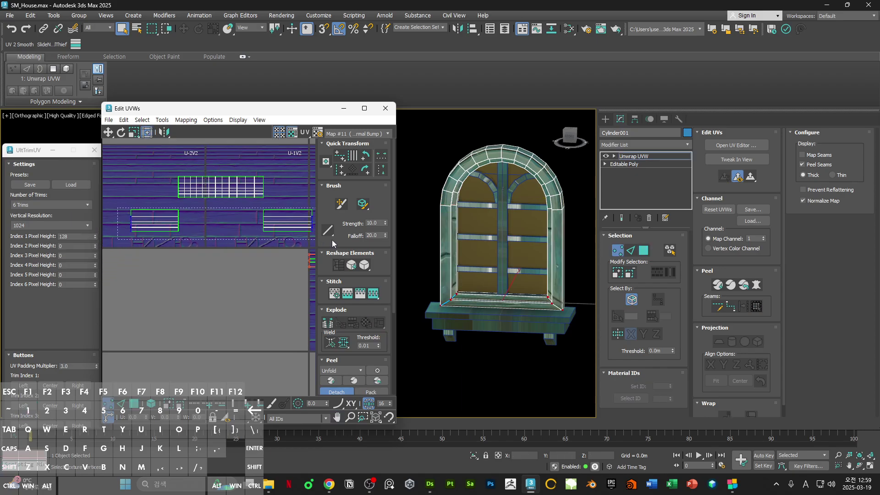
left_click_drag(332, 240, 333, 241)
right_click(263, 225)
left_click(251, 252)
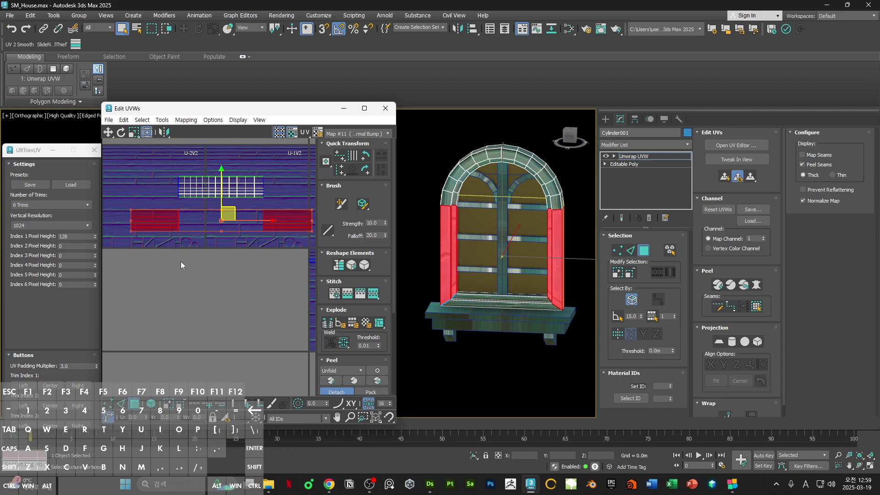
left_click(34, 386)
middle_click_drag(249, 305, 87, 305)
left_click_drag(223, 255, 224, 173, "shift")
Step: Shorten the side-section UV strips to about half a tile by moving their far-end vertices inward
left_click(224, 220)
middle_click_drag(224, 222, 159, 274)
scroll(160, 274, "down", 3)
key("1")
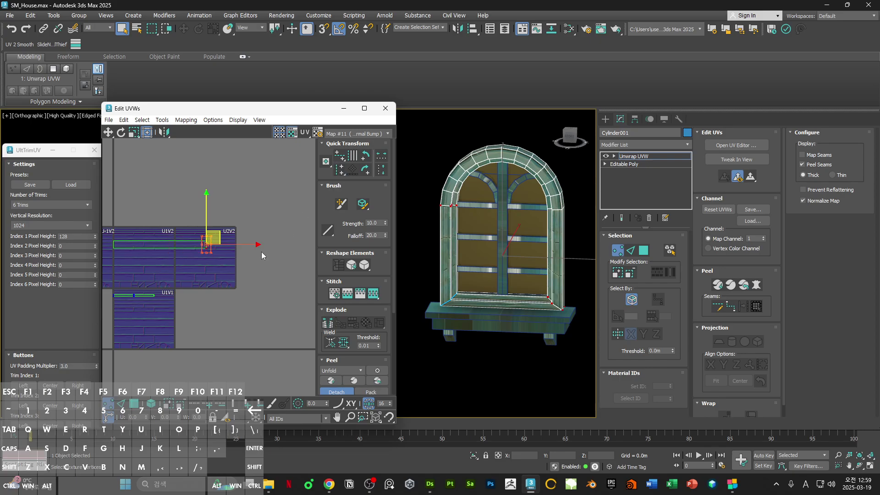
middle_click_drag(261, 252, 274, 186)
key("3")
scroll(251, 213, "down", 1)
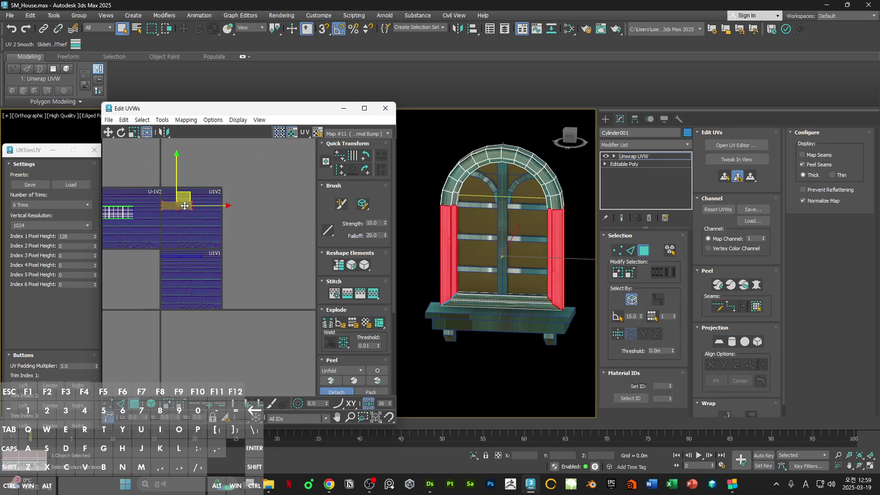
Step: Move the side-section UV strips onto the narrow plank, line up their end with the plank joint, and deselect them
left_click_drag(185, 206, 260, 254)
scroll(221, 269, "up", 5)
scroll(224, 220, "up", 5)
left_click_drag(294, 218, 207, 263)
scroll(275, 265, "down", 5)
scroll(217, 251, "up", 3)
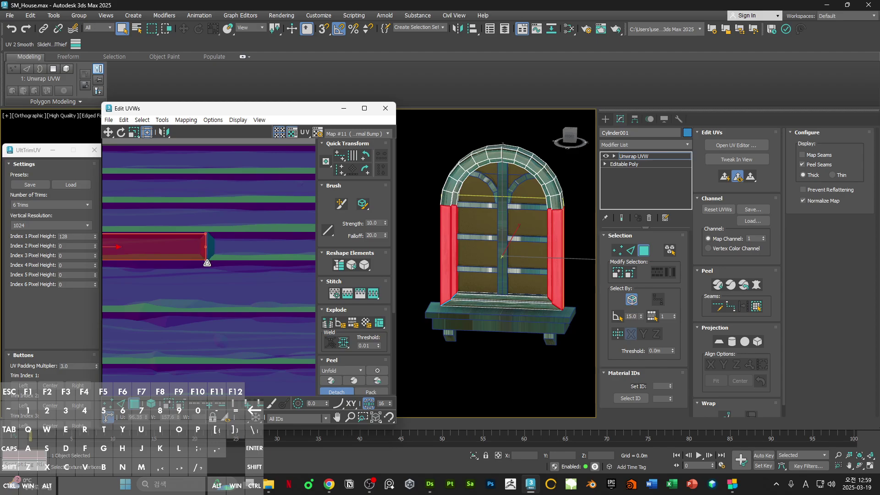
scroll(207, 258, "up", 3)
left_click_drag(204, 195, 204, 202)
left_click(238, 212)
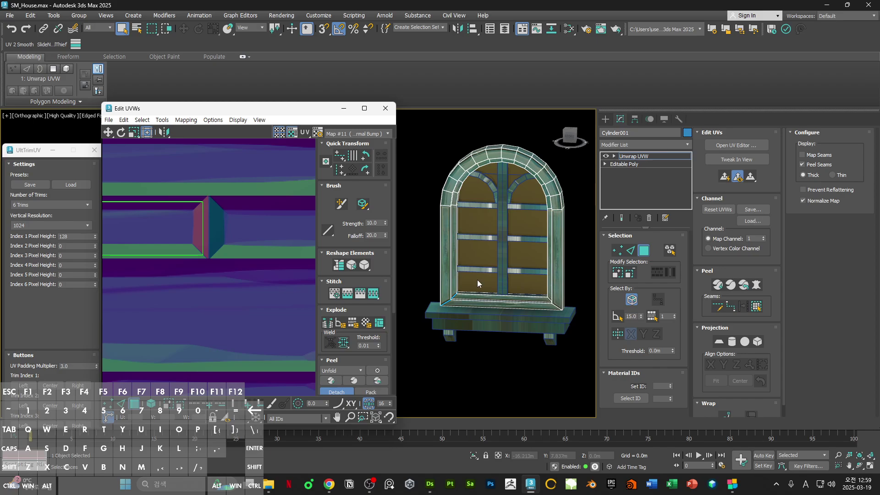
Step: Turn off edged faces in the viewport and move both inner side faces' UVs horizontally to the neighbouring plank
key("F4")
scroll(231, 246, "down", 3)
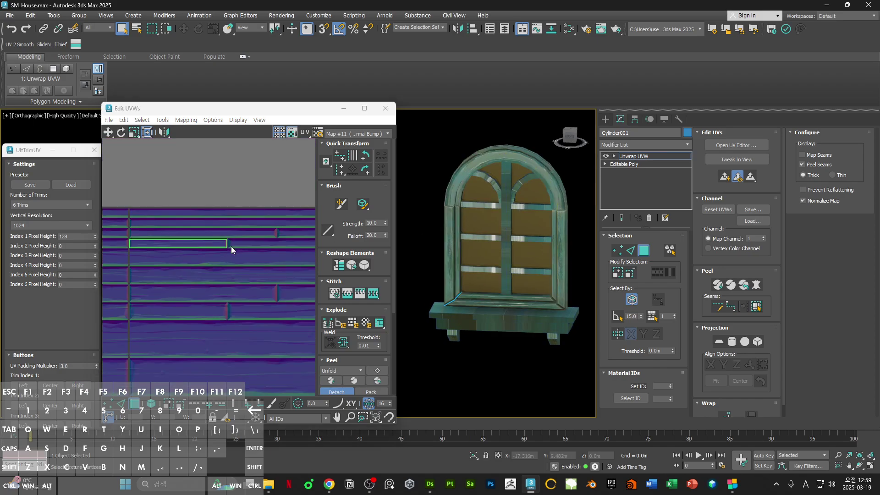
scroll(467, 246, "up", 5)
left_click(443, 251)
scroll(444, 252, "down", 5)
mouse_move(446, 252)
middle_mouse_down("alt")
mouse_move(473, 257)
mouse_move(456, 259)
middle_mouse_up("alt")
middle_click_drag(456, 259, 518, 264)
left_click(539, 261, "ctrl")
left_click_drag(167, 244, 241, 242)
scroll(235, 241, "up", 5)
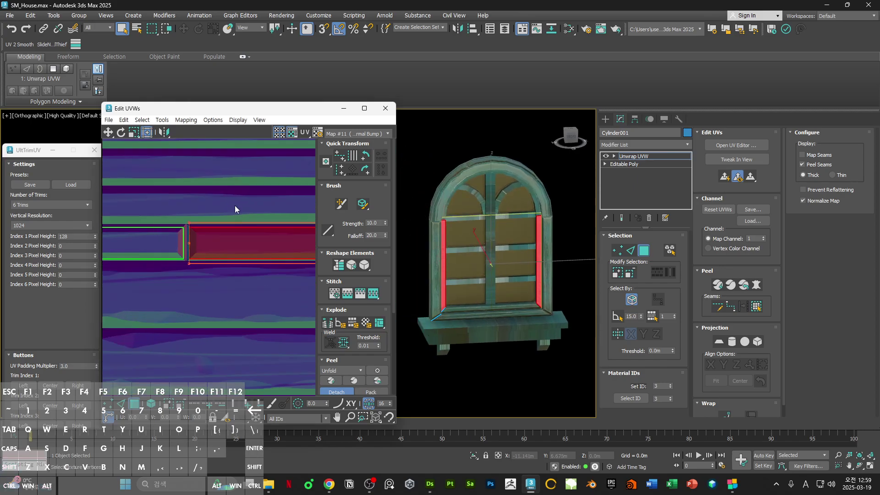
Step: Slide the UVs of the left outer and right inner side faces horizontally to another plank in the same row
left_click(235, 205)
left_click(436, 269)
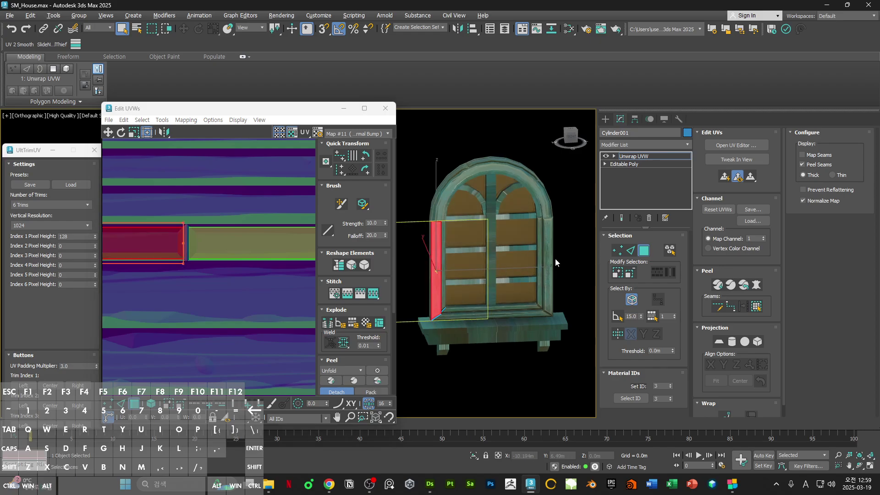
left_click(540, 261, "ctrl")
scroll(221, 239, "down", 5)
scroll(296, 227, "up", 5)
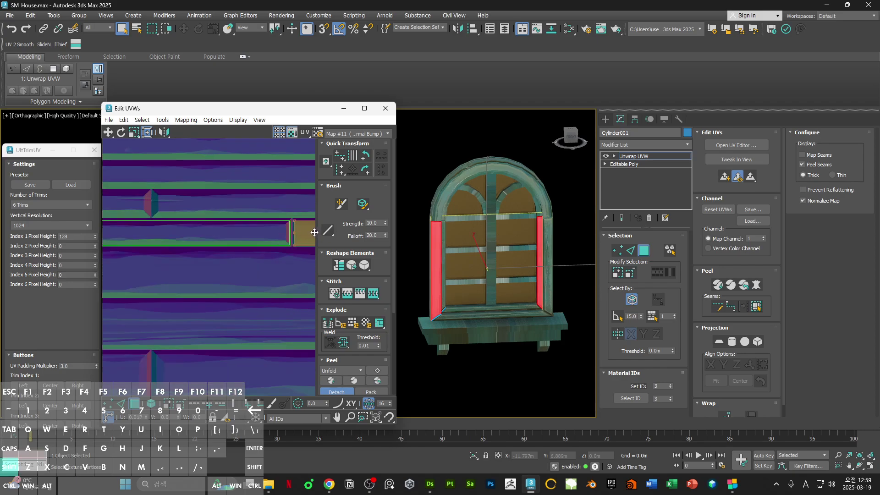
left_click_drag(314, 232, 315, 232, "shift")
scroll(244, 234, "down", 5)
middle_click_drag(270, 242, 134, 250)
left_click(257, 237)
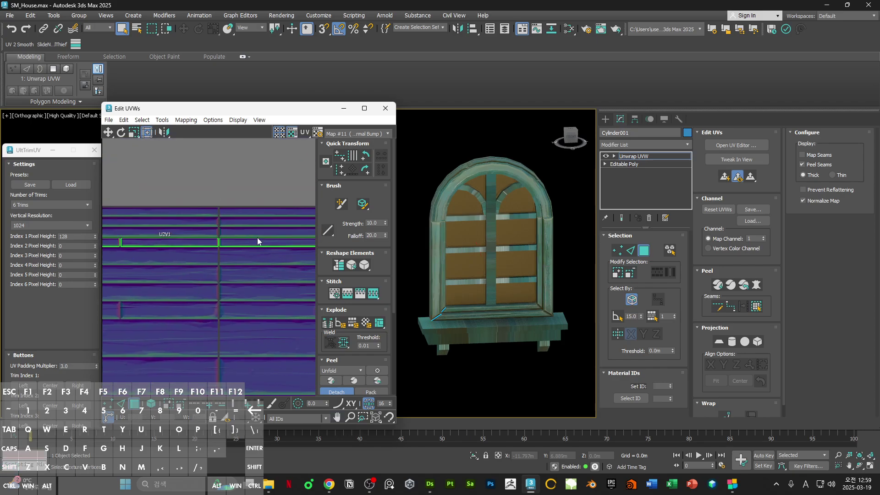
left_click(257, 237)
left_click(241, 277)
Step: Examine the arched section's UV strip against the planks of the trim texture and on the window frame
middle_click_drag(496, 281, 589, 238, "alt")
scroll(252, 270, "down", 5)
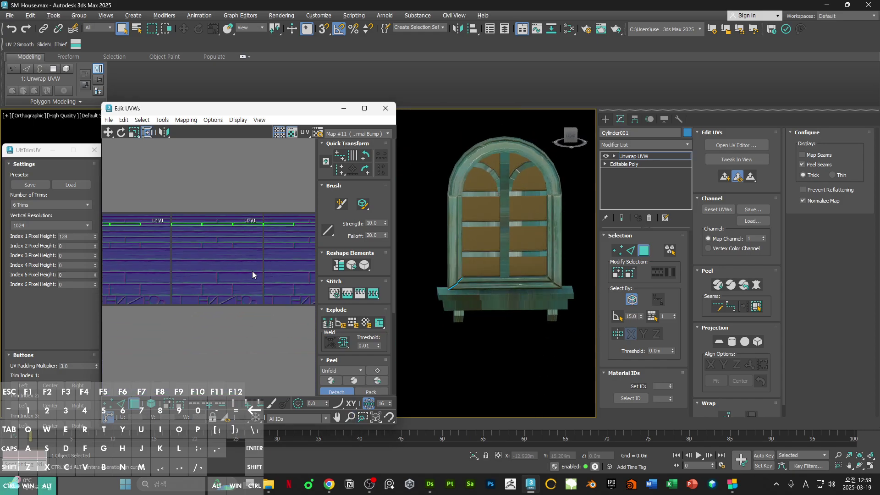
middle_click_drag(279, 254, 216, 205)
left_click(236, 225)
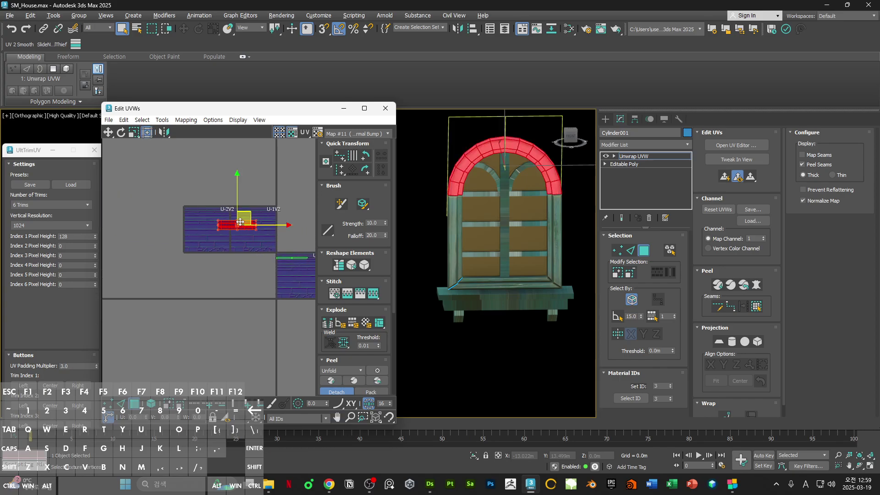
scroll(274, 227, "up", 5)
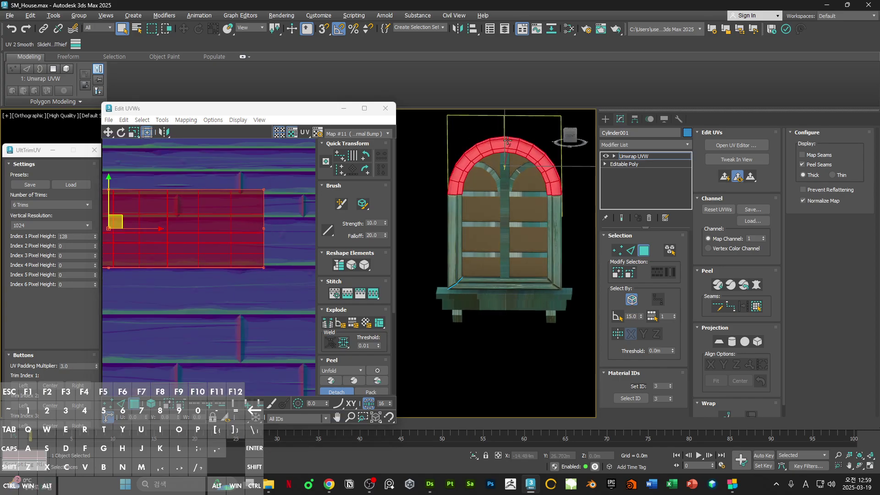
scroll(552, 165, "up", 2)
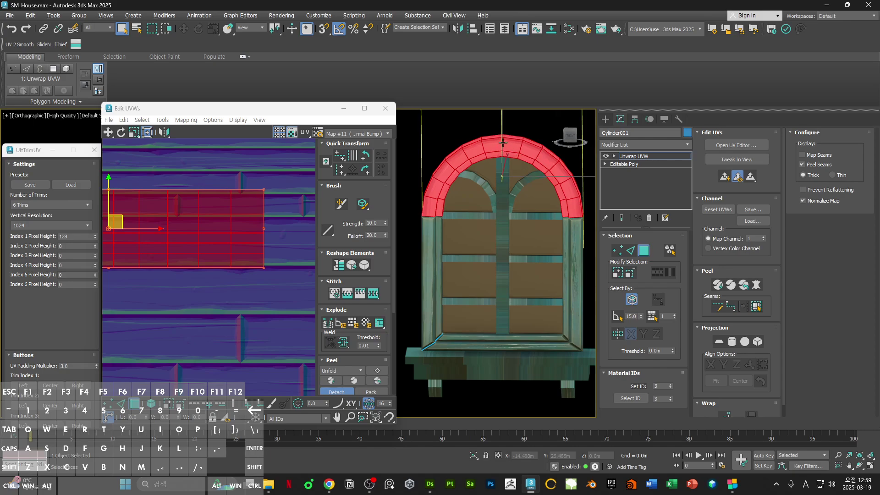
left_click(274, 266)
scroll(251, 216, "up", 3)
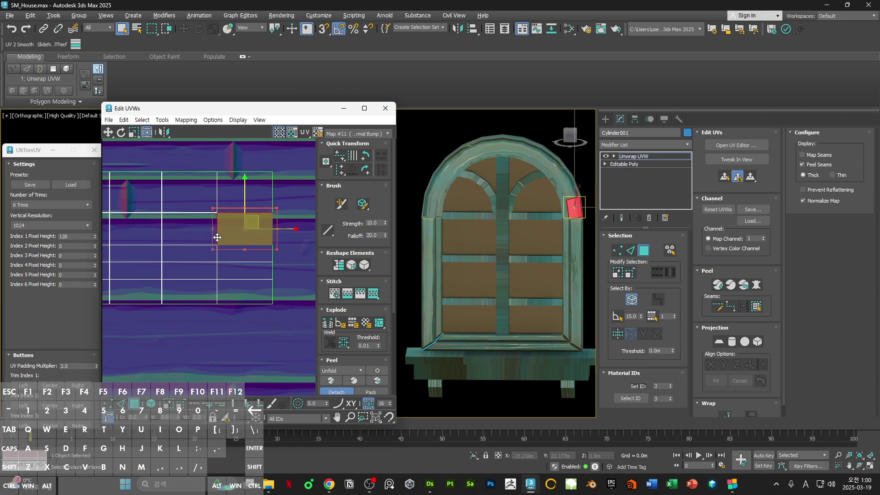
Step: Select the arch strip's front-face polygon rows and break them off the rest of the strip
left_click(222, 234)
left_click(191, 275, "ctrl")
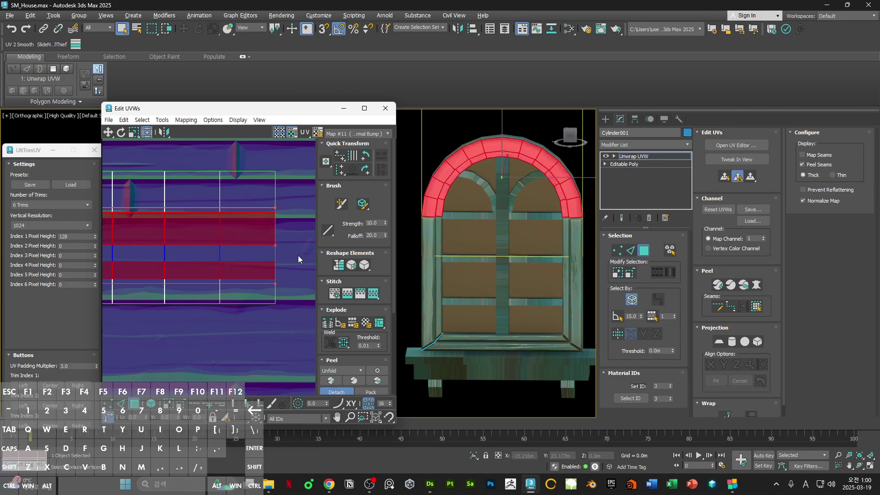
left_click(242, 227)
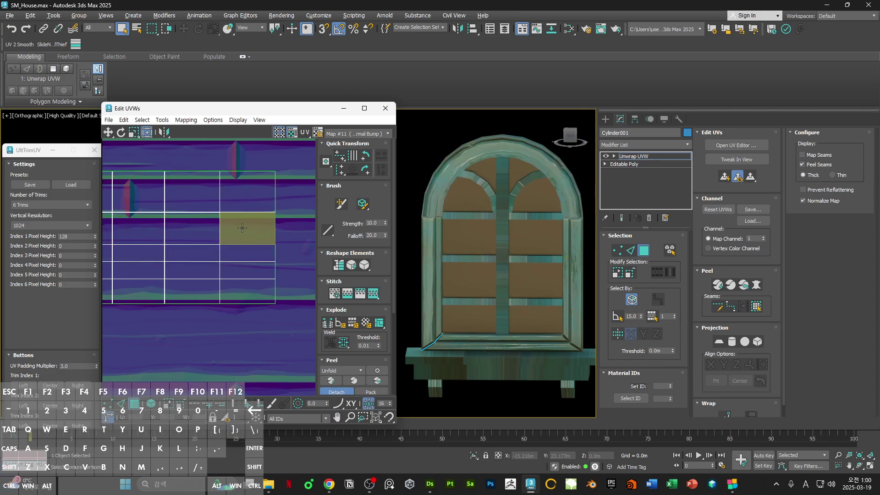
left_click(197, 232)
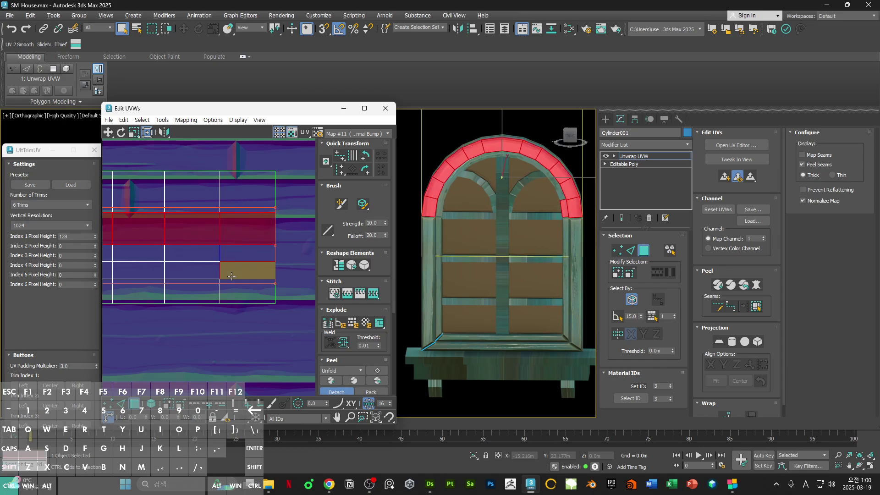
scroll(233, 223, "down", 5)
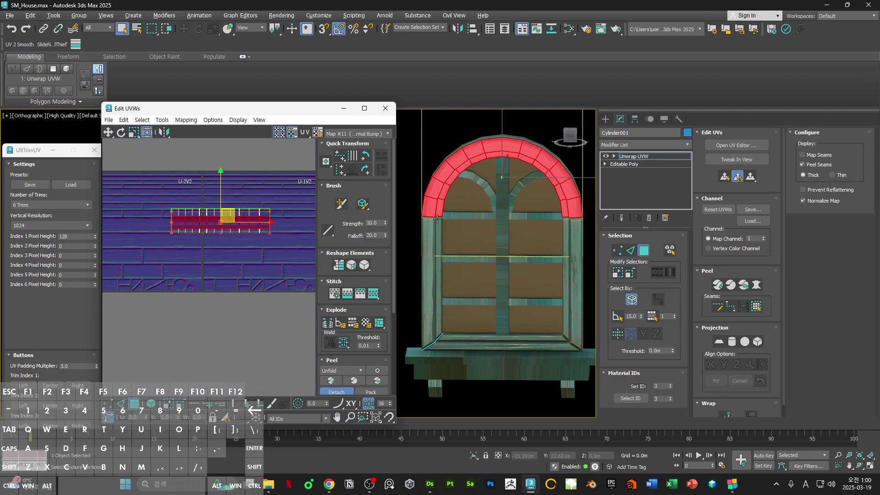
middle_click_drag(437, 219, 453, 211, "alt")
scroll(279, 218, "up", 4)
right_click(271, 223)
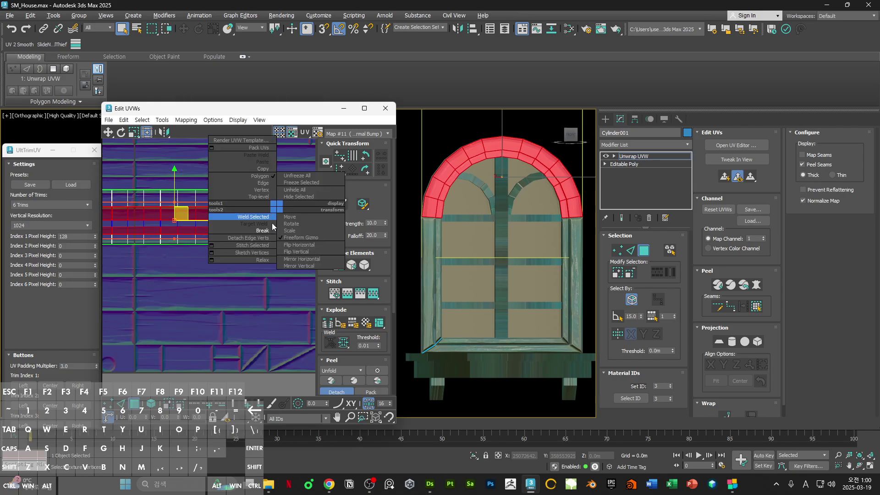
left_click(269, 231)
scroll(268, 275, "down", 4)
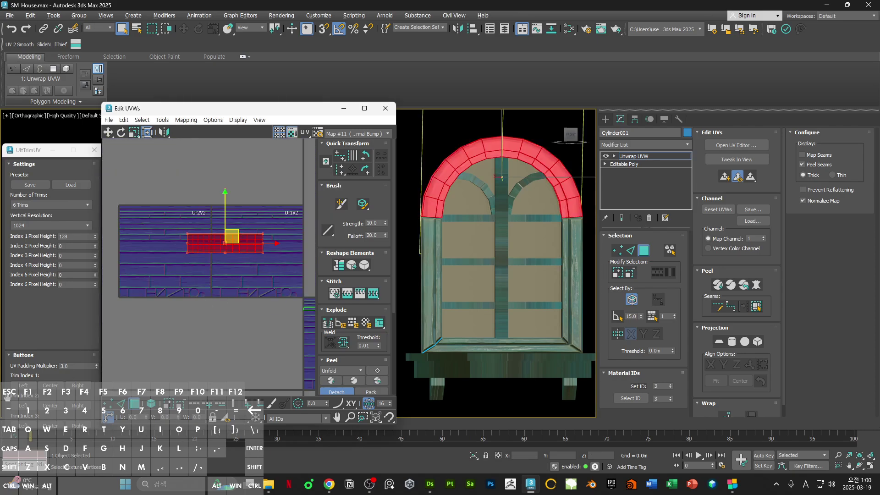
Step: Fit the arch's UV strips to trim index 1 with left alignment and move them up to the V2 tile row
left_click(22, 386)
middle_click_drag(296, 295, 154, 299)
left_click_drag(247, 307, 248, 231, "shift")
left_click(220, 284)
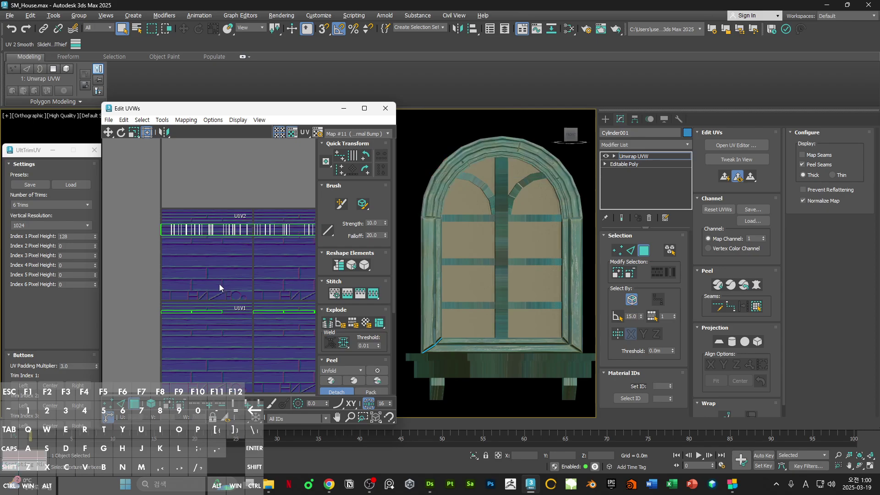
Step: Shorten the longer arch UV strips horizontally so their ends line up with the shorter strip's end
middle_click_drag(248, 313, 115, 316)
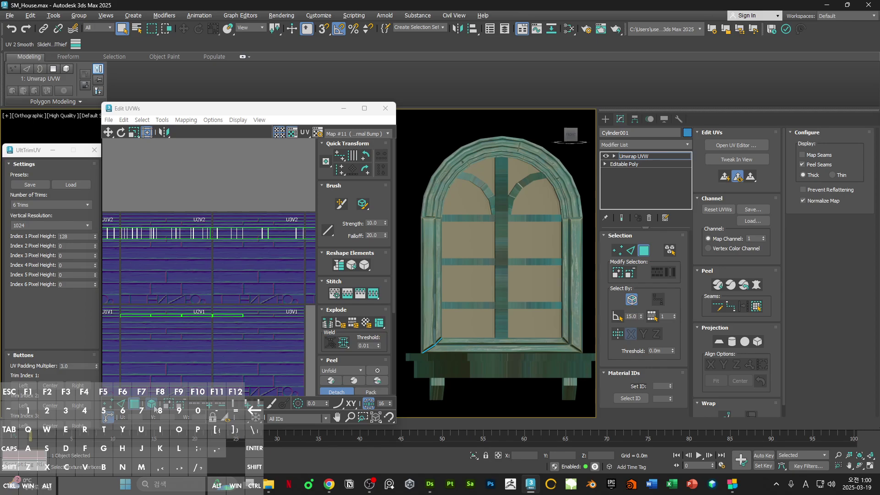
scroll(255, 303, "up", 5)
left_click(271, 256)
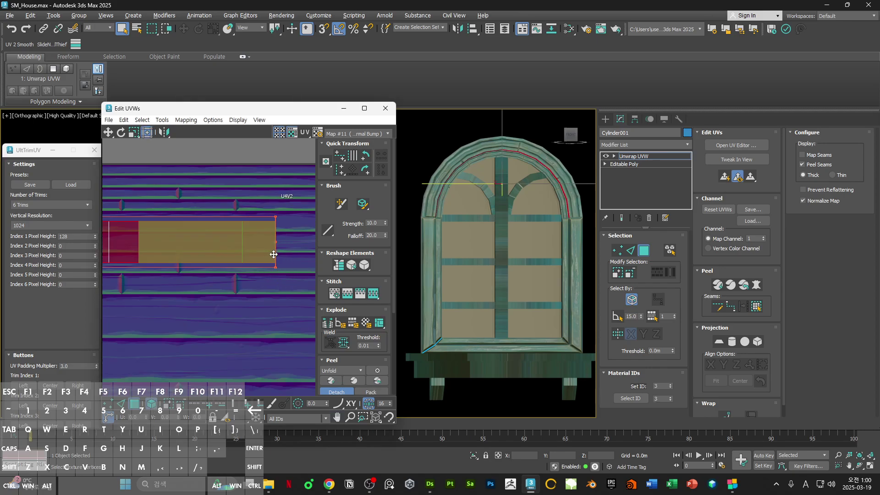
left_click_drag(276, 267, 242, 270, "shift")
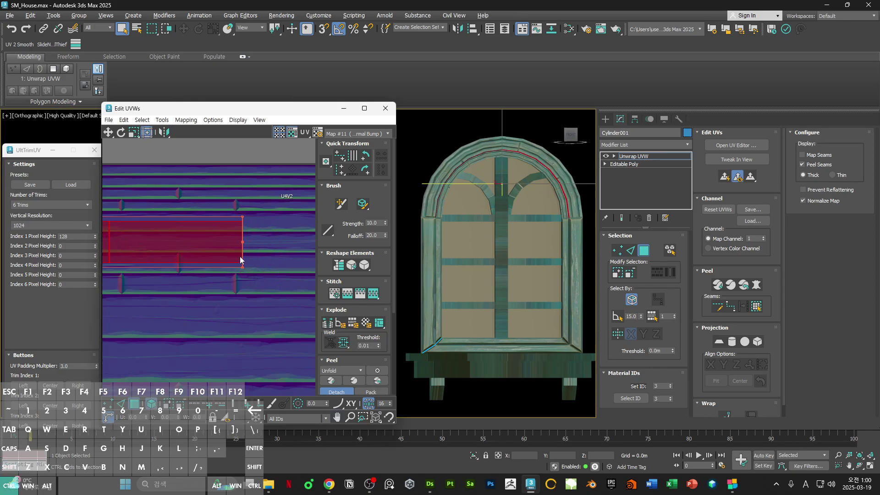
scroll(268, 264, "down", 3)
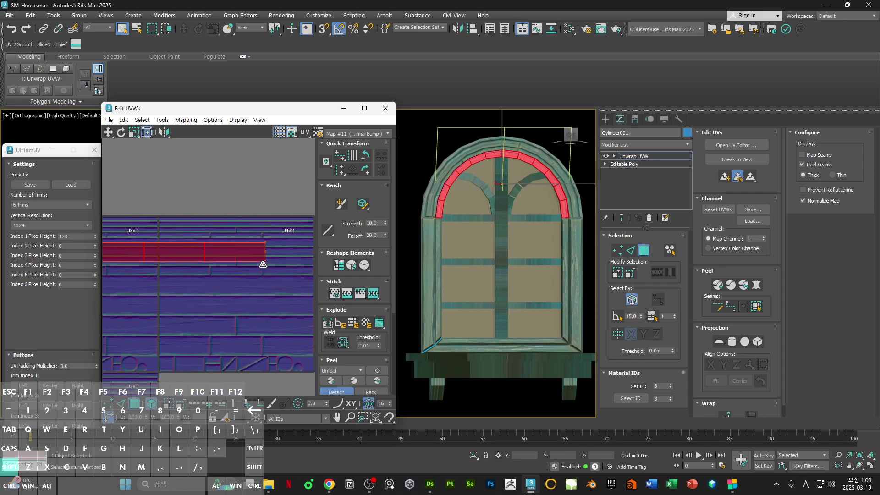
scroll(284, 259, "up", 5)
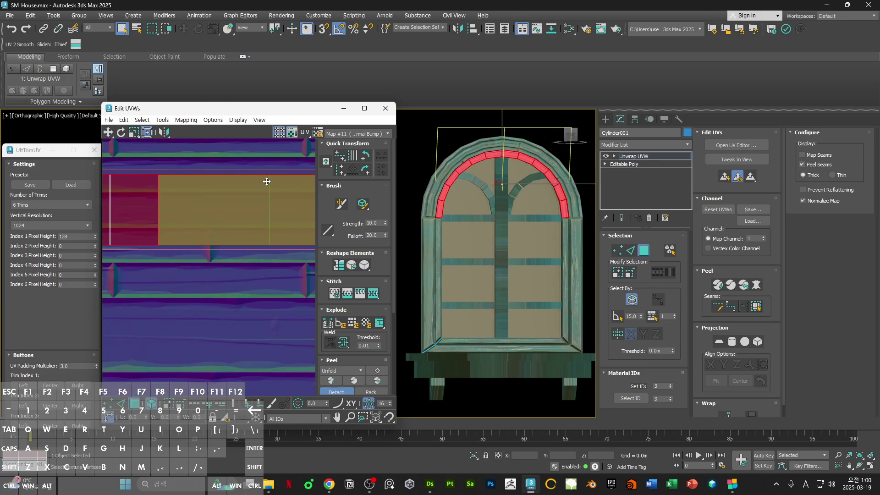
middle_click_drag(284, 244, 236, 251)
left_click_drag(274, 258, 227, 265)
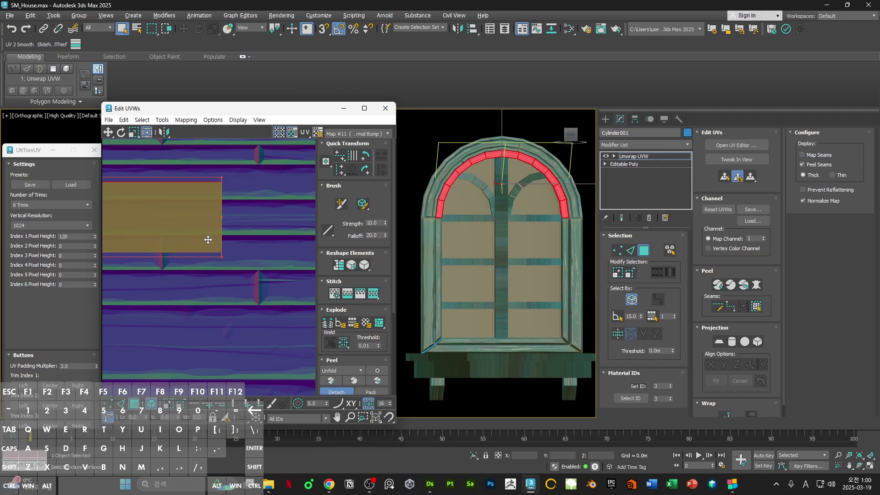
Step: Compress the complete set of arch UV strips horizontally to reduce the stretching along the planks
scroll(182, 211, "down", 5)
left_click_drag(257, 262, 187, 247)
scroll(172, 264, "up", 3)
scroll(206, 268, "down", 4)
middle_click_drag(205, 268, 280, 267)
left_click_drag(277, 264, 238, 263, "shift")
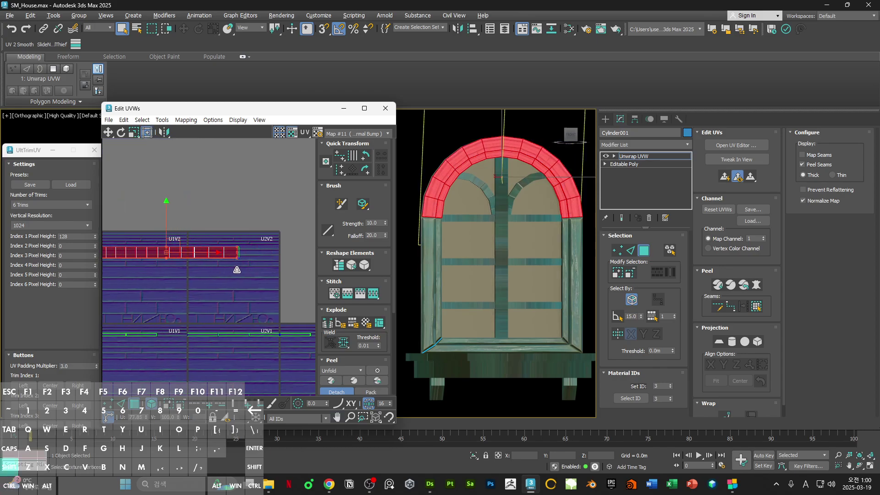
scroll(240, 254, "up", 3)
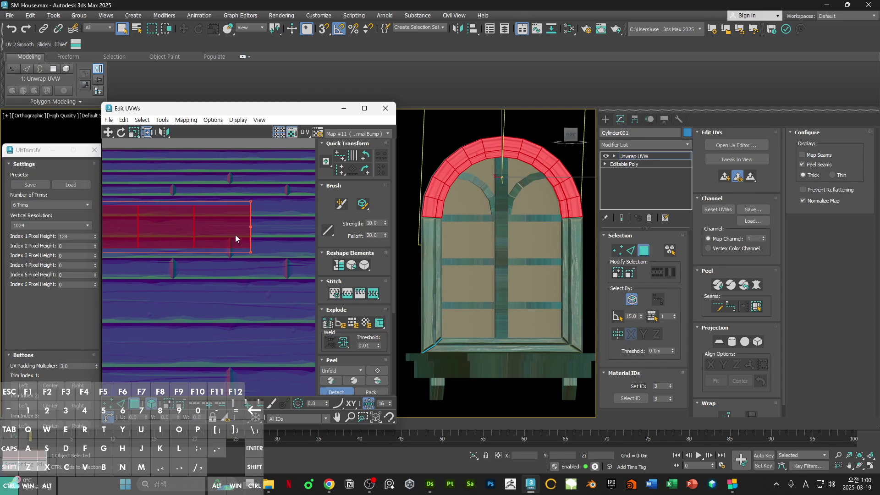
scroll(256, 258, "down", 4)
left_click_drag(257, 258, 242, 258, "shift")
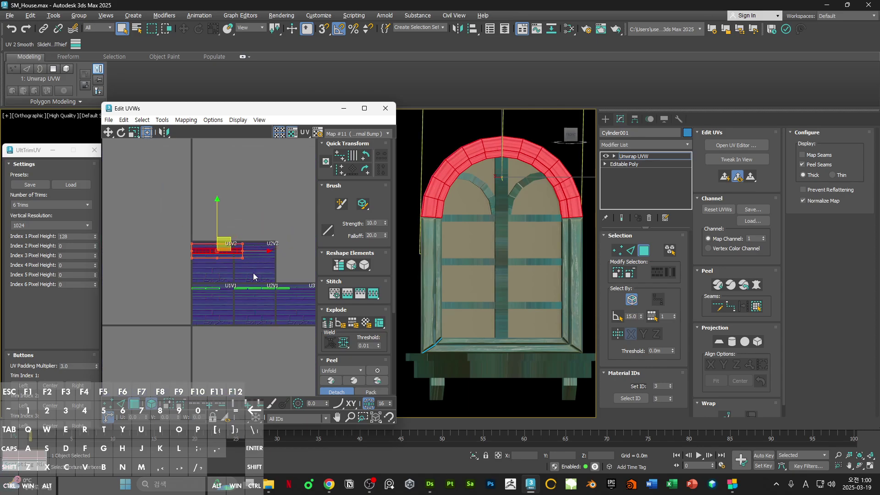
left_click(253, 274)
Step: Select the vertices at the end of the arch strips and align them into one vertical line
scroll(226, 199, "up", 4)
middle_click_drag(227, 199, 150, 420)
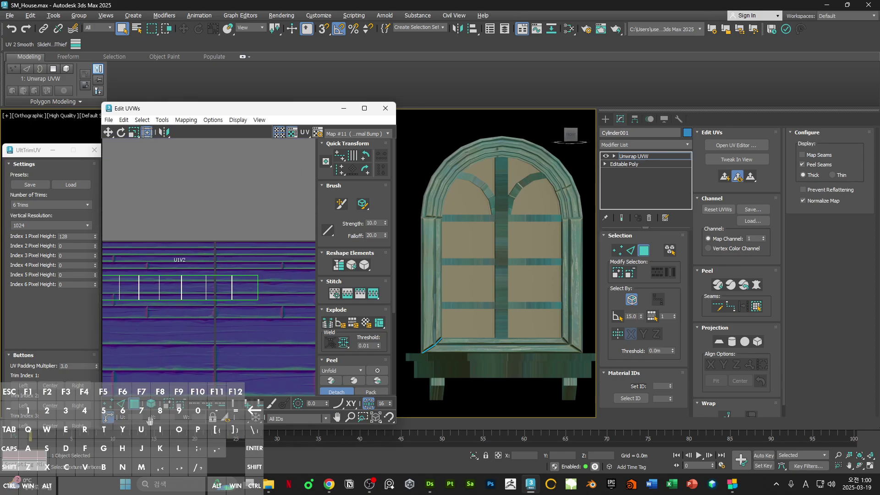
scroll(264, 297, "up", 4)
left_click(244, 288)
key("1")
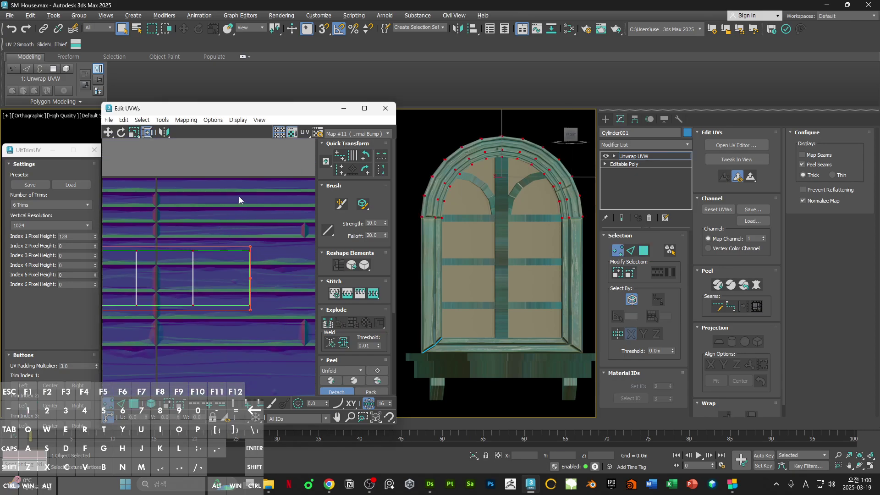
left_click_drag(239, 196, 265, 325)
left_click_drag(342, 174, 341, 170)
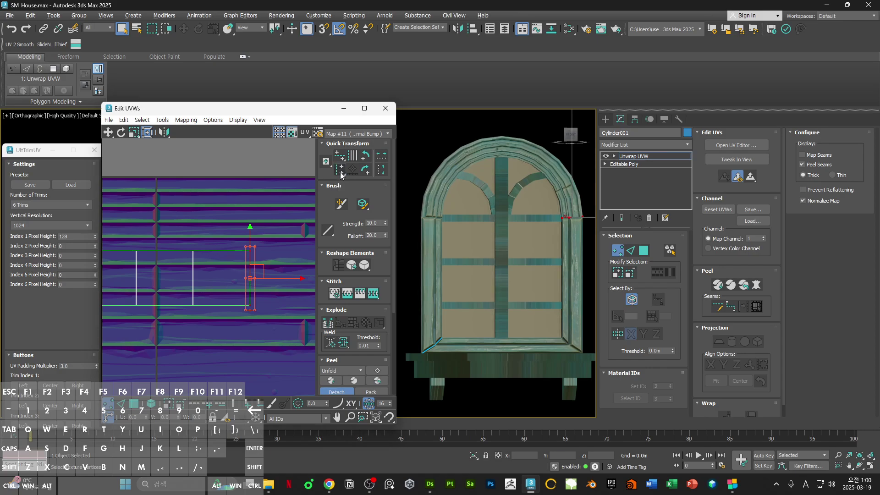
Step: Scale the arch strips down onto the plank row just above the straight frame strips, ending at a plank joint
scroll(271, 214, "down", 3)
key("3")
left_click(279, 219)
scroll(278, 218, "up", 3)
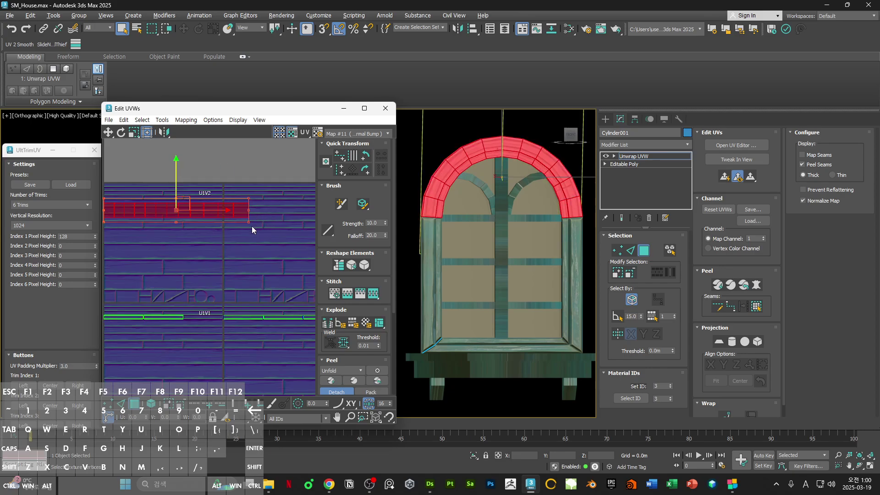
left_click_drag(248, 221, 158, 308)
middle_click_drag(173, 314, 277, 243)
scroll(214, 240, "up", 6)
left_click_drag(170, 233, 176, 269)
scroll(175, 269, "down", 3)
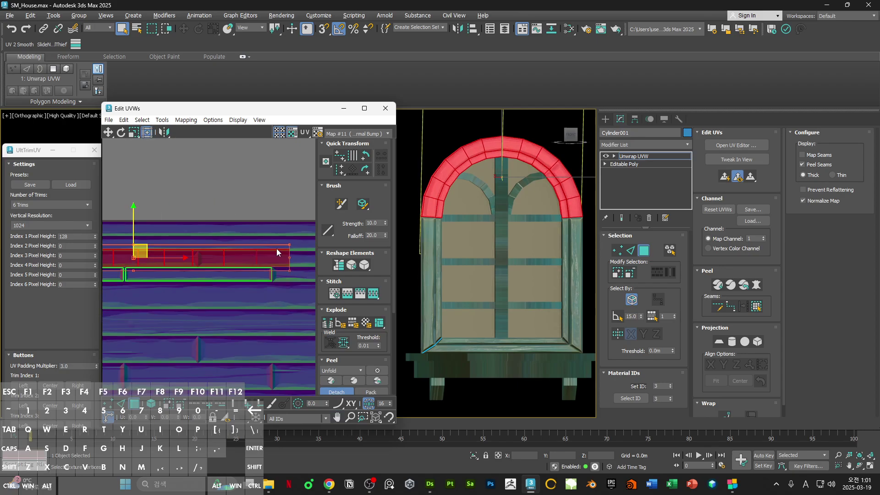
left_click_drag(282, 247, 210, 248)
scroll(191, 251, "up", 4)
Step: Reselect the arch's UV strips and switch the viewport selection display from shaded faces to outlines
left_click(516, 204)
mouse_move(483, 209)
middle_mouse_down("ctrl+alt")
mouse_move(467, 227)
mouse_move(479, 213)
mouse_move(471, 191)
mouse_move(504, 228)
mouse_move(524, 229)
mouse_move(481, 220)
middle_mouse_up("ctrl+alt")
scroll(244, 228, "down", 4)
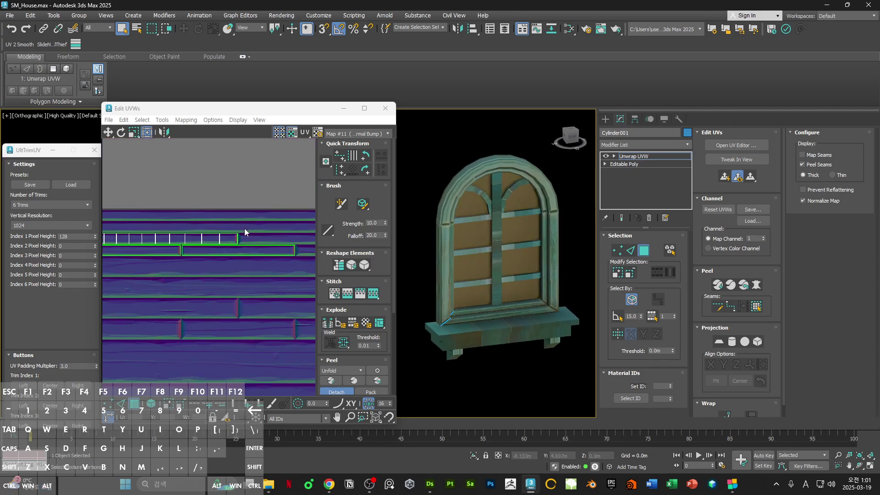
left_click_drag(128, 227, 257, 235)
key("3")
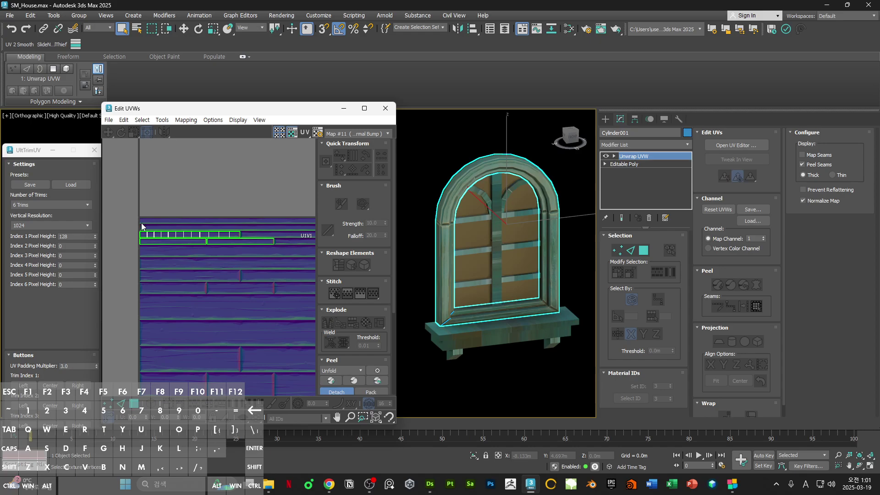
key("3")
left_click_drag(135, 223, 256, 232)
scroll(486, 215, "up", 4)
key("F1")
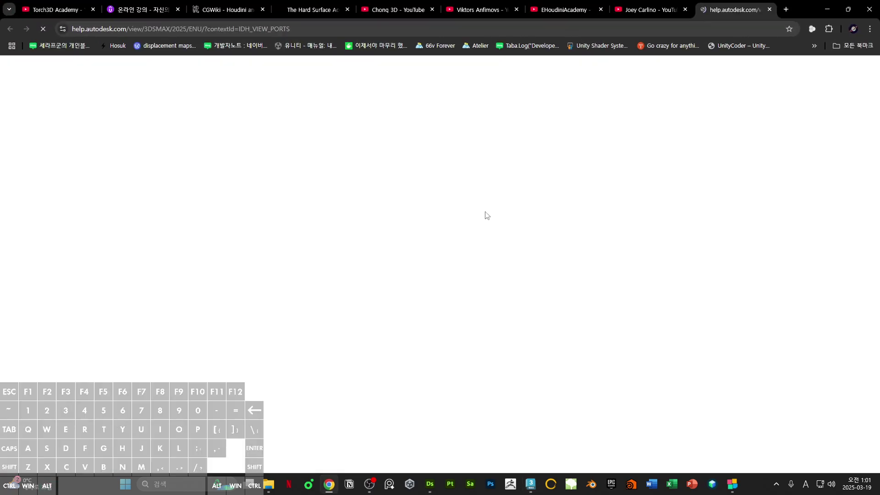
key("alt+Tab")
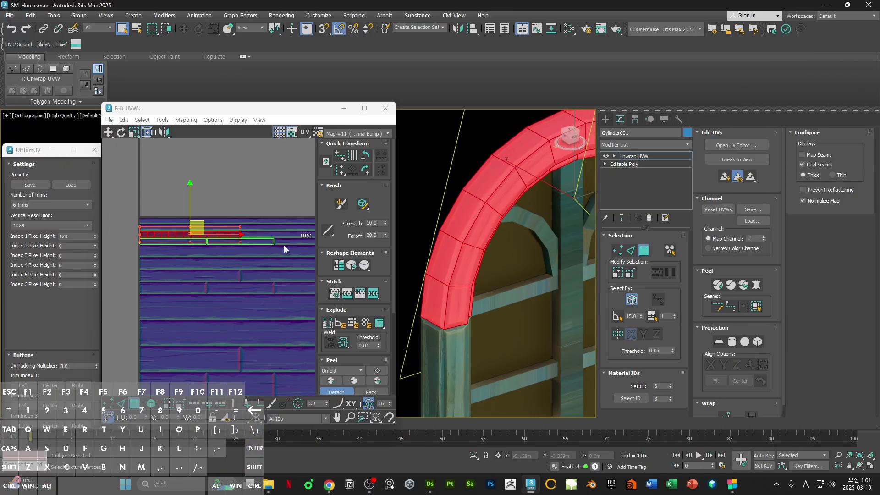
key("F2")
Step: Shrink the arch strips' height symmetrically so they fit inside the plank, and clear the selection
scroll(238, 224, "up", 8)
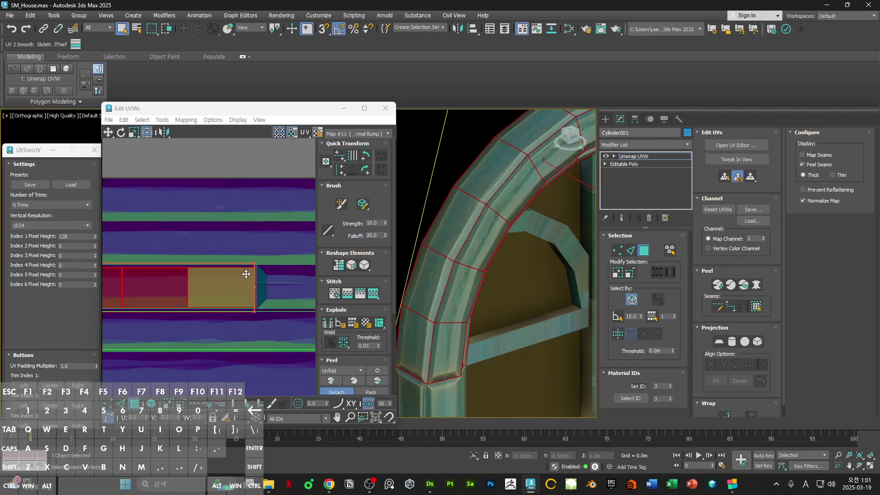
left_click_drag(256, 264, 256, 270)
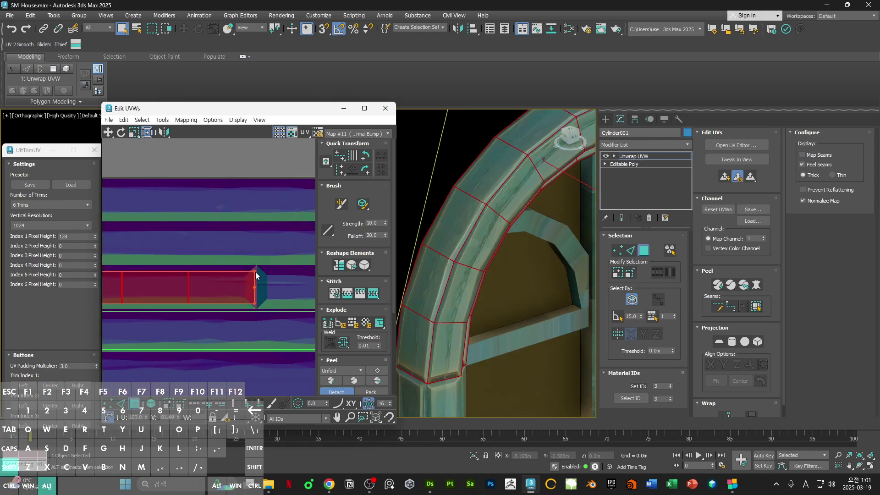
left_click(282, 254)
middle_click_drag(501, 146, 530, 213, "ctrl+alt")
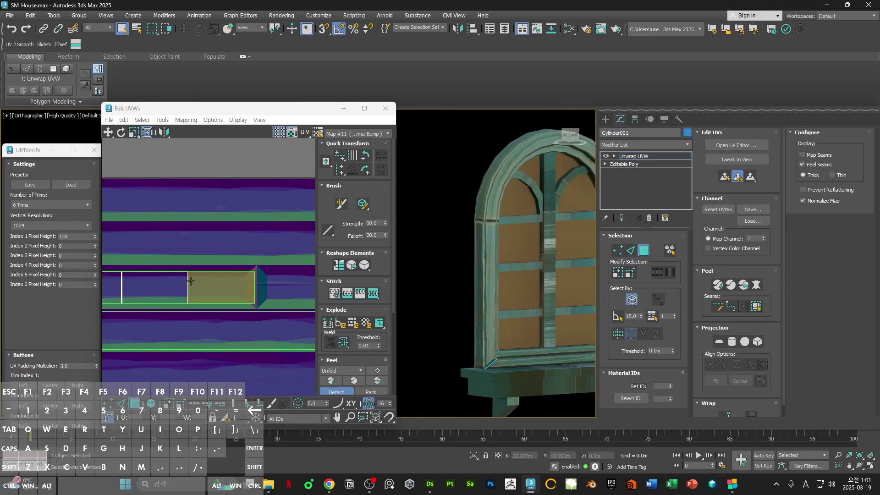
Step: Select the straight side and bottom frame strips and shrink their height symmetrically within their plank
scroll(190, 281, "down", 8)
left_click_drag(261, 265, 266, 261)
middle_click_drag(291, 262, 136, 249)
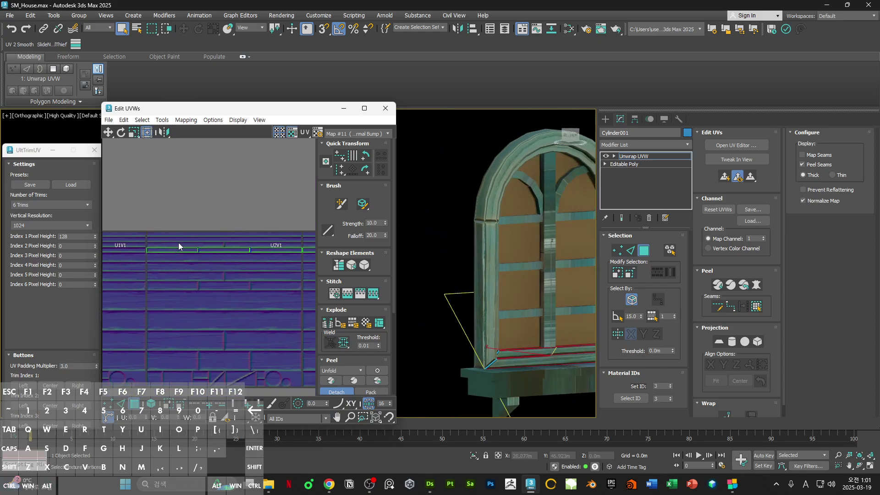
left_click_drag(178, 243, 255, 257, "ctrl")
middle_click_drag(249, 256, 142, 255)
scroll(269, 239, "up", 5)
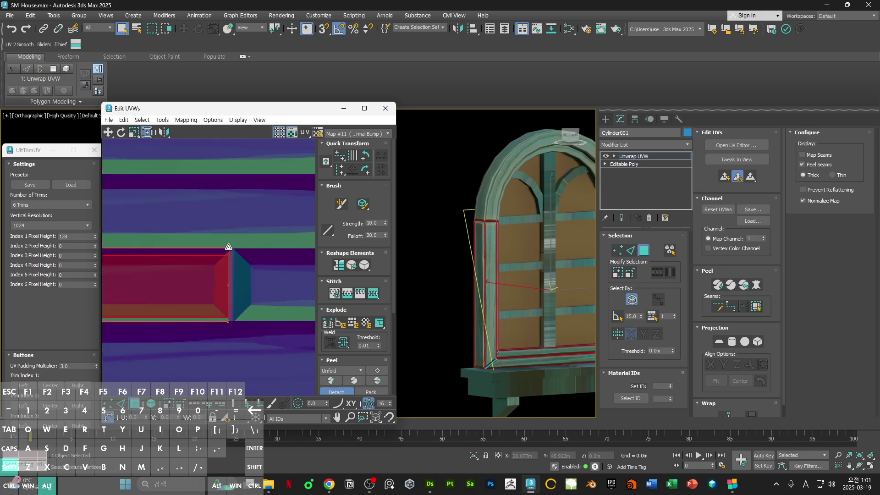
left_click_drag(229, 247, 228, 253, "alt+shift")
left_click(270, 251)
Step: Collapse the unwrapped window frame to an Editable Poly
scroll(537, 257, "down", 3)
middle_click_drag(537, 256, 457, 272, "alt")
middle_click_drag(457, 272, 492, 257, "alt")
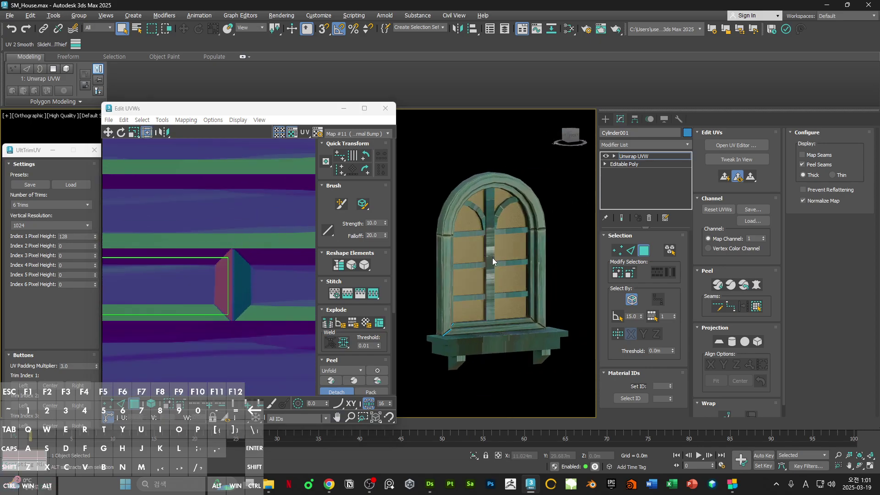
right_click(492, 258)
mouse_move(529, 298)
left_click(604, 306)
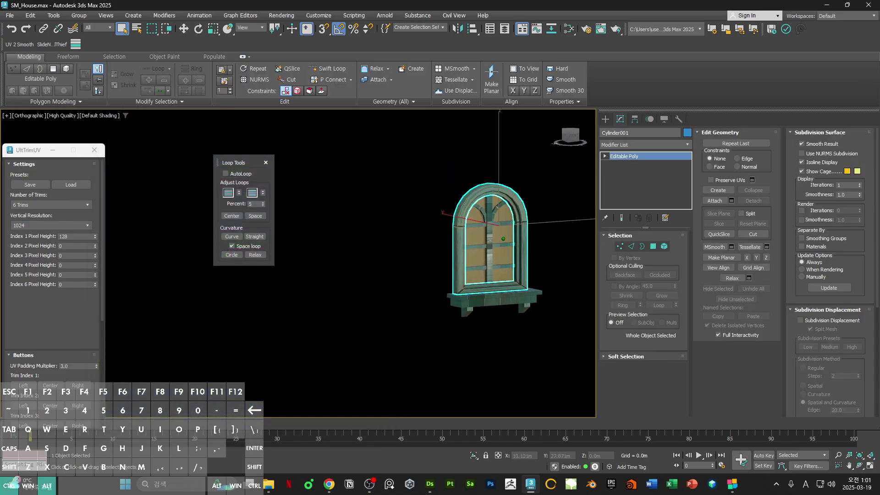
Step: Attach the horizontal bars and curved muntins to the window's central vertical bar
left_click(496, 261)
scroll(497, 261, "up", 5)
scroll(497, 261, "down", 5)
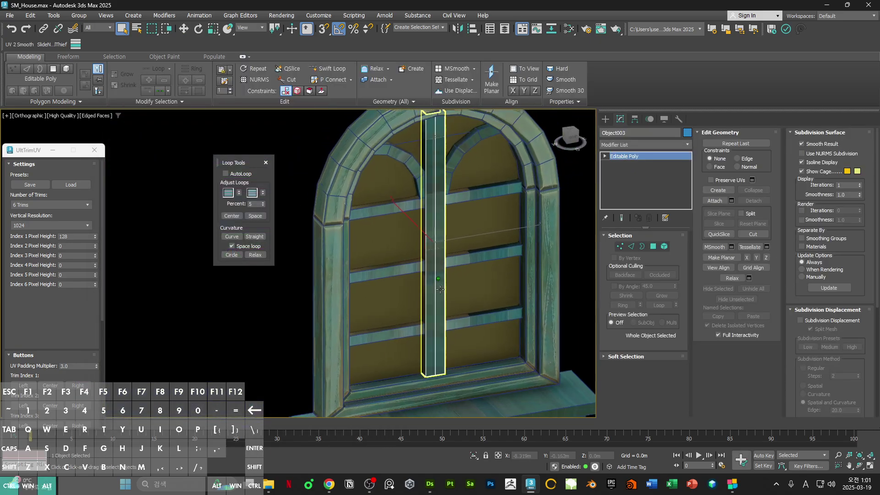
scroll(435, 298, "up", 2)
left_click(498, 255)
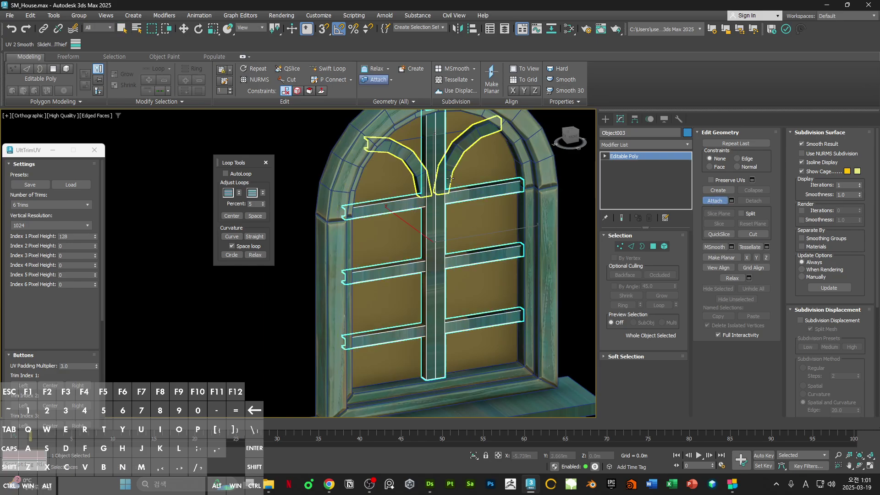
left_click(450, 180)
Step: Select all polygons of the joined window bars and auto-smooth them with a threshold of 45
key("w")
scroll(457, 198, "down", 3)
key("4")
scroll(457, 183, "up", 3)
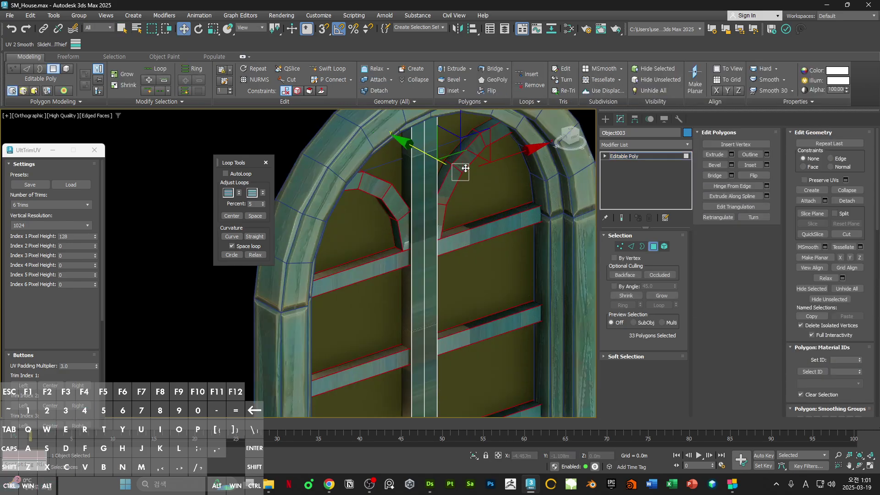
scroll(810, 350, "down", 2)
scroll(794, 338, "down", 2)
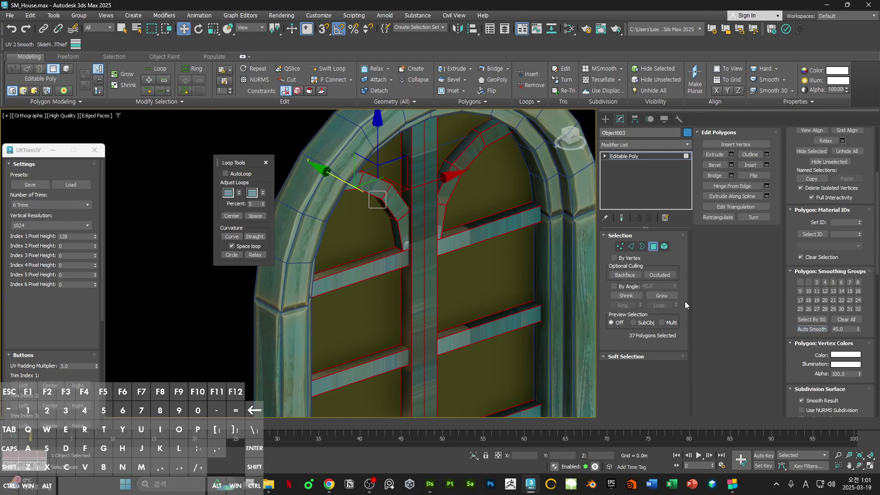
scroll(528, 272, "down", 3)
key("4")
Step: Add an Unwrap UVW modifier to the joined window bars
left_click(534, 243)
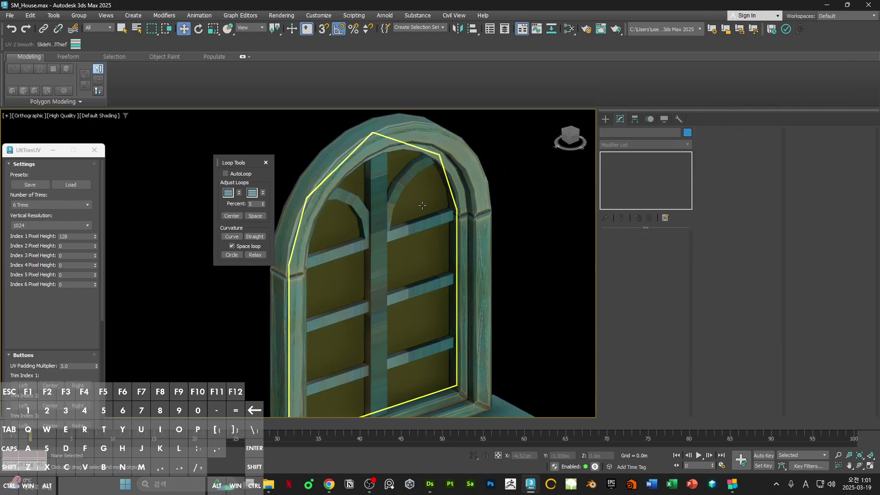
left_click(402, 185)
scroll(402, 184, "down", 2)
left_click(620, 146)
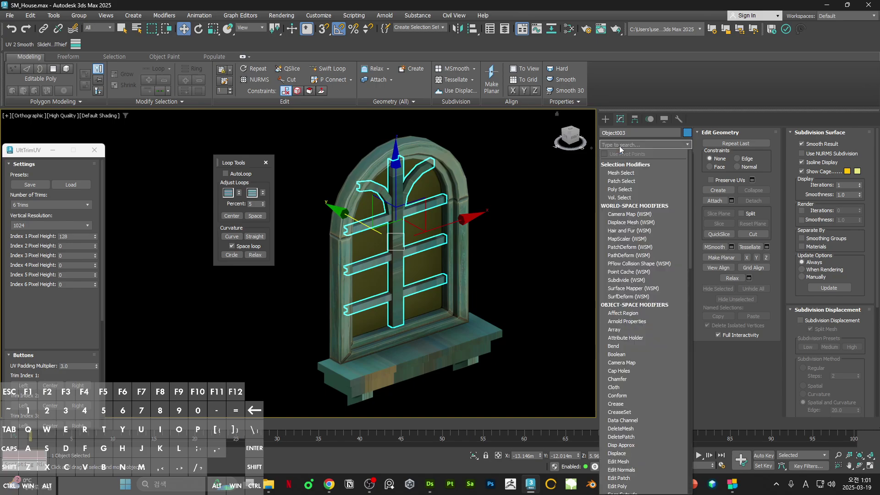
type("unwrap")
key("Return")
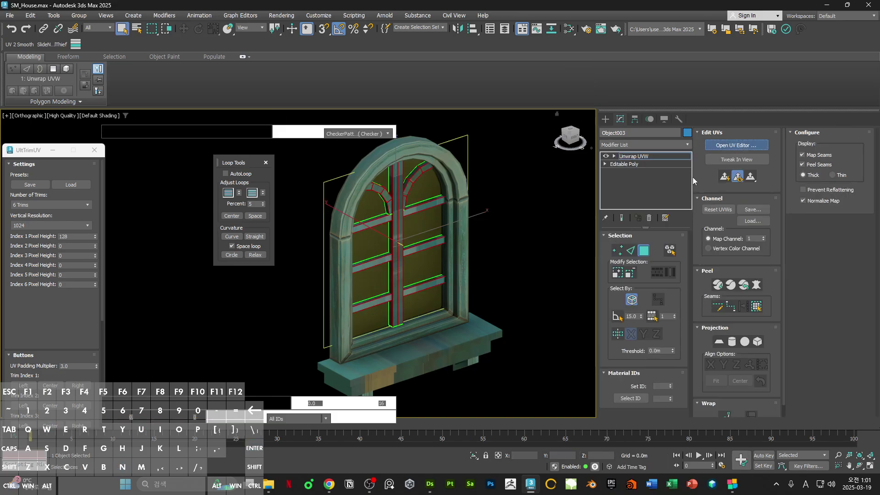
Step: Open the UV editor, hide the map seams, and apply a front-facing planar projection to all the window bars
left_click(737, 145)
left_click(802, 155)
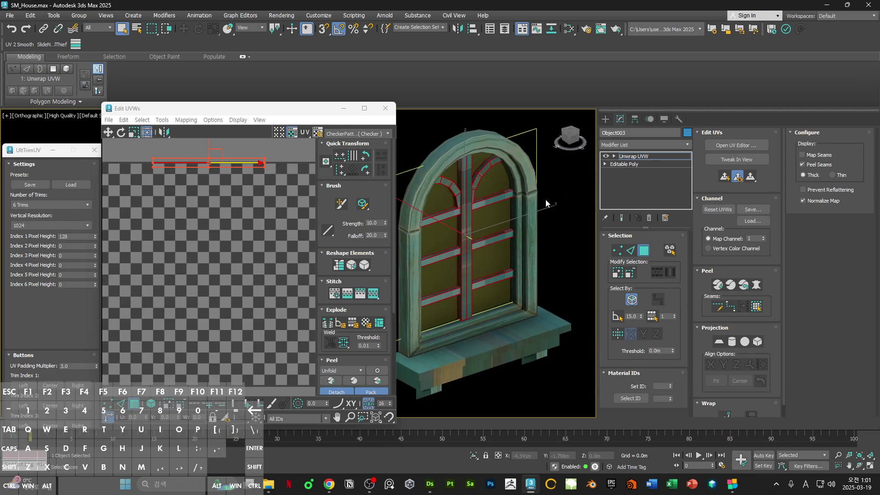
scroll(265, 194, "down", 3)
left_click(720, 343)
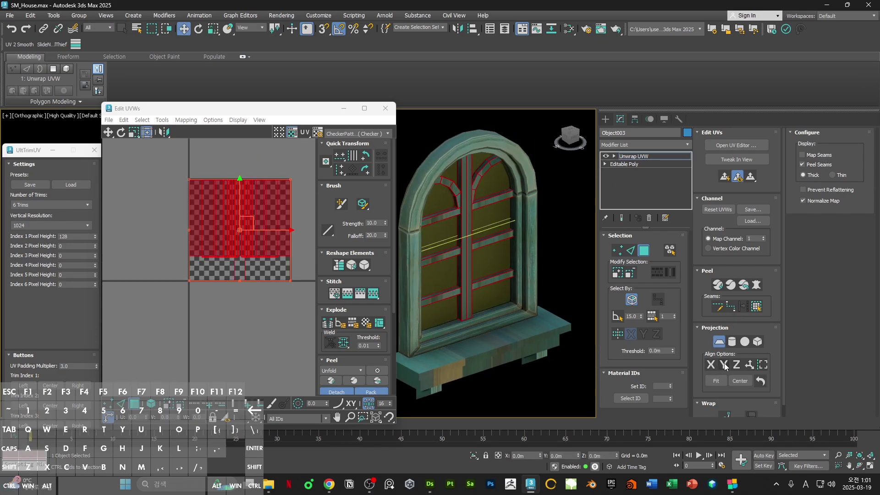
left_click(720, 343)
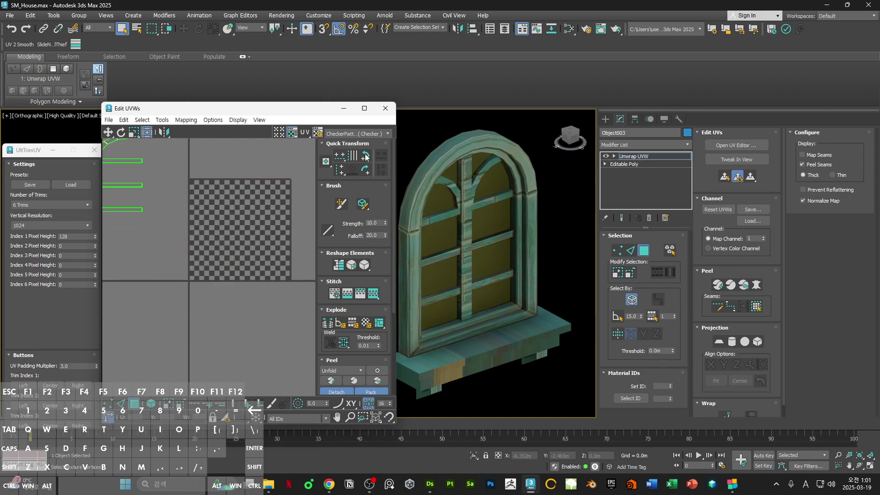
Step: Display the Map #11 normal bump texture behind the window bars' UVs
left_click(370, 134)
left_click(365, 168)
middle_click_drag(250, 166, 257, 190)
scroll(257, 190, "down", 3)
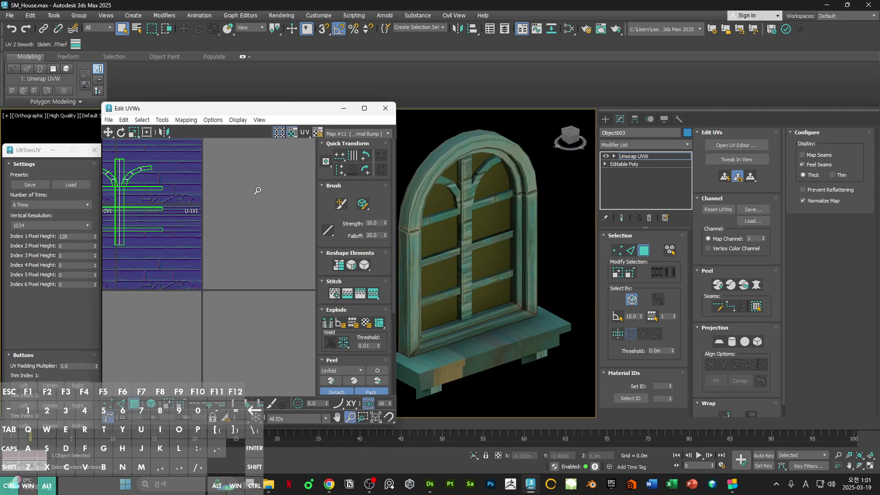
Step: Select the three horizontal bars as whole elements and move their UVs clear of the other bars, onto the adjacent texture tile
middle_click_drag(518, 249, 546, 251, "alt")
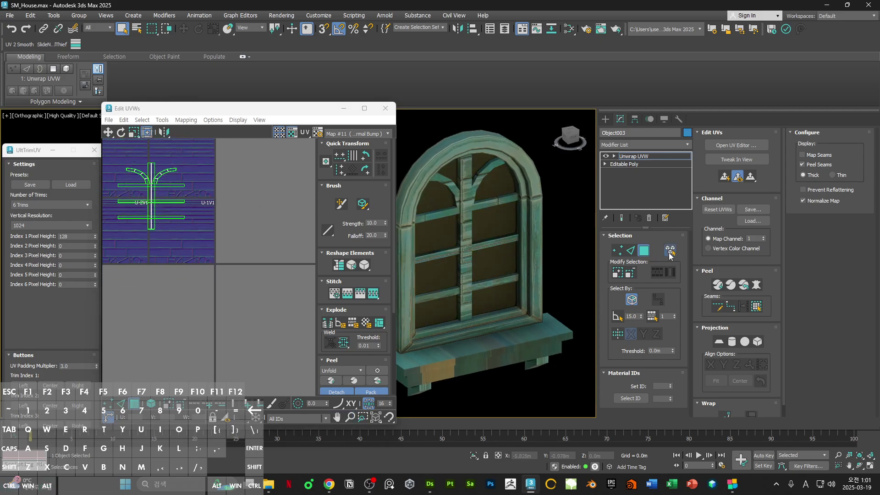
left_click(669, 252)
left_click(492, 213)
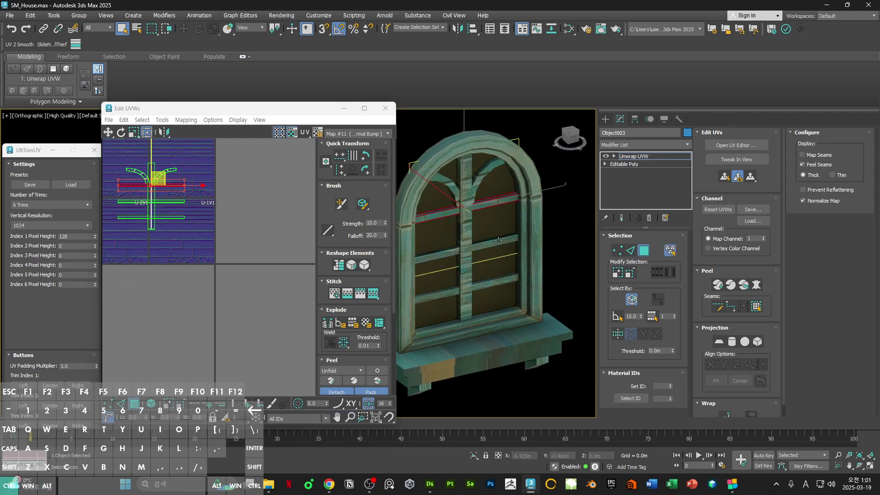
left_click(510, 280, "ctrl")
left_click_drag(161, 202, 275, 219)
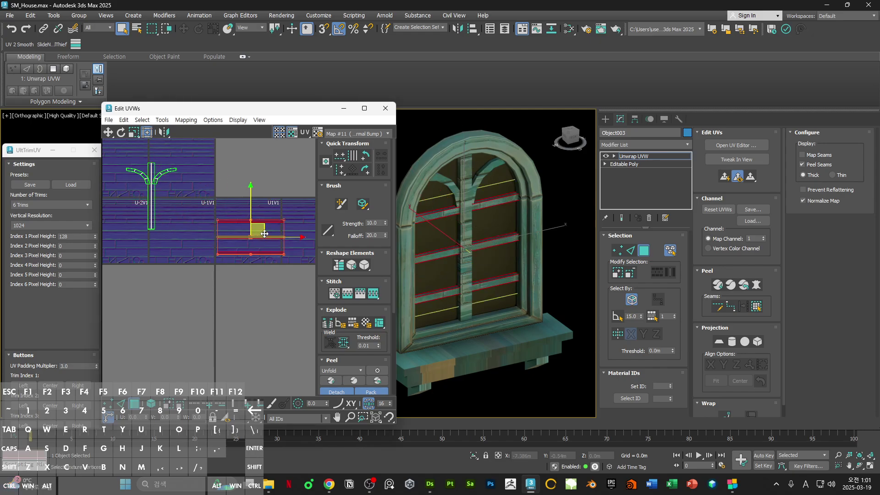
Step: Break the UV vertices at the left ends of the horizontal bars
scroll(275, 219, "up", 1)
key("1")
middle_click_drag(269, 249, 232, 270)
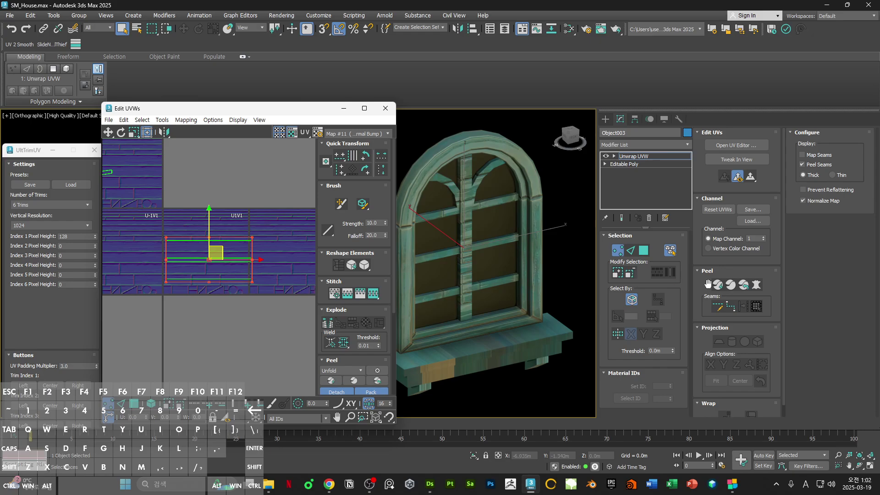
scroll(206, 244, "up", 1)
left_click_drag(147, 227, 165, 298)
right_click(226, 256)
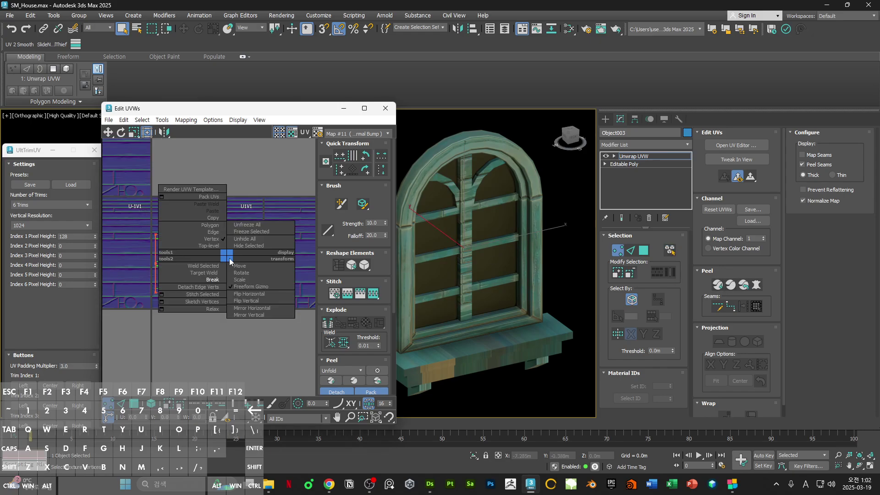
left_click(214, 280)
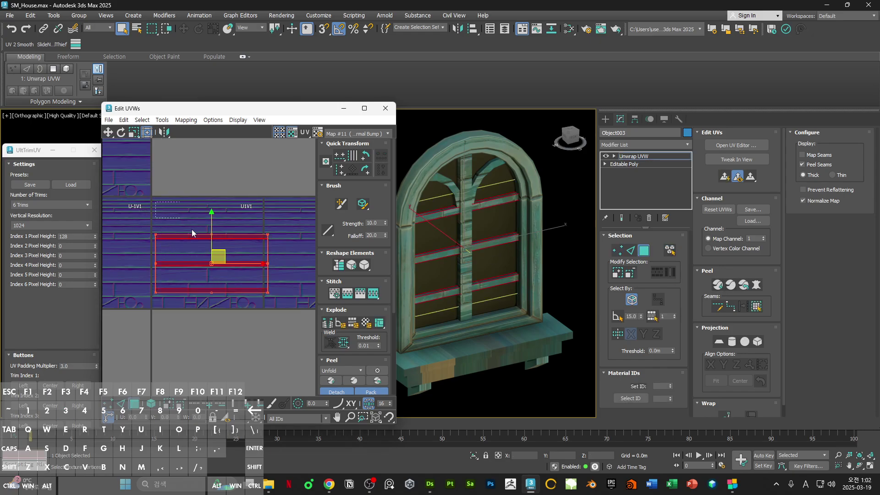
Step: Relax the horizontal bars' UVs and snap them to the left of trim index 1 with UltTrimUV
left_click(366, 268)
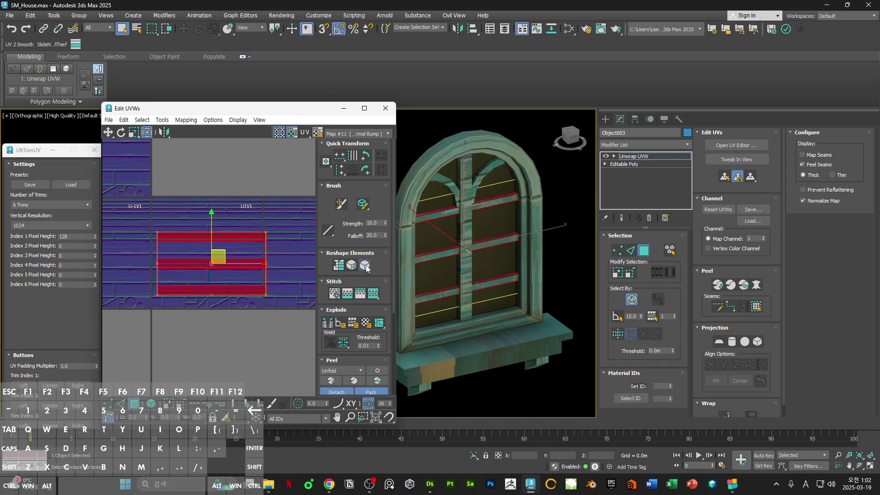
left_click(23, 386)
scroll(215, 289, "down", 2)
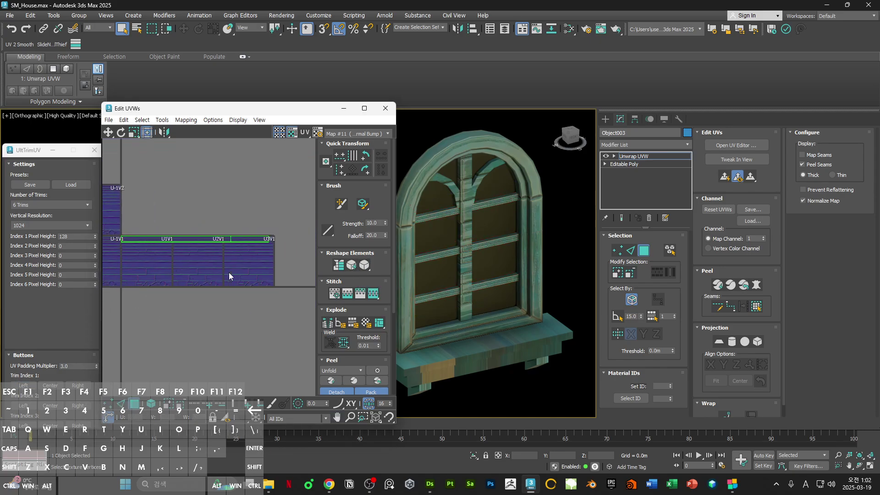
Step: Align the right-end vertices of the stacked bar strips vertically and pull them in so the strips fit within the first tile
left_click(339, 173)
middle_click_drag(264, 231, 313, 216)
left_click_drag(306, 219, 222, 218, "shift")
scroll(213, 220, "up", 3)
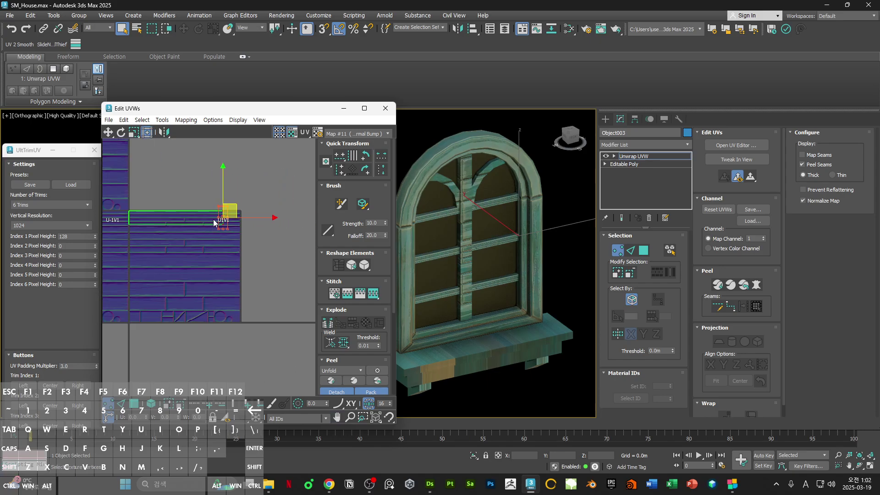
Step: Scale down the stacked horizontal bar strips and fit them onto one short, narrow plank of the wood trim
key("3")
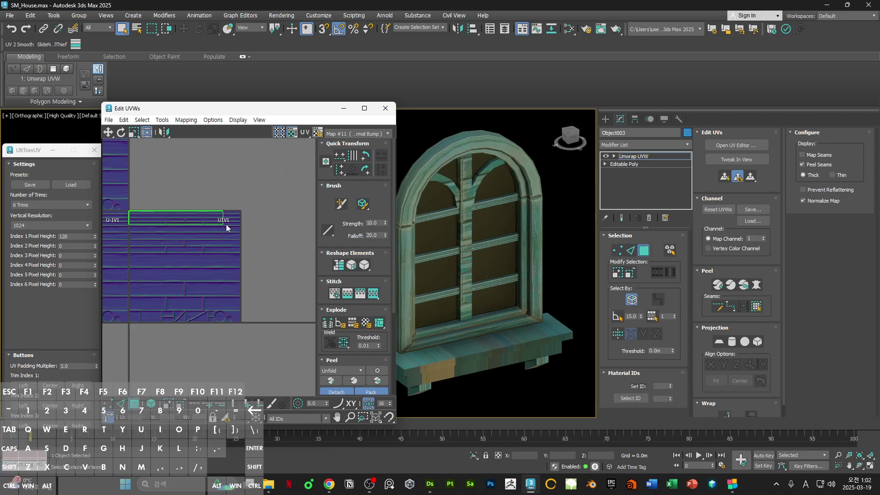
scroll(229, 232, "up", 2)
left_click_drag(234, 227, 152, 230, "shift")
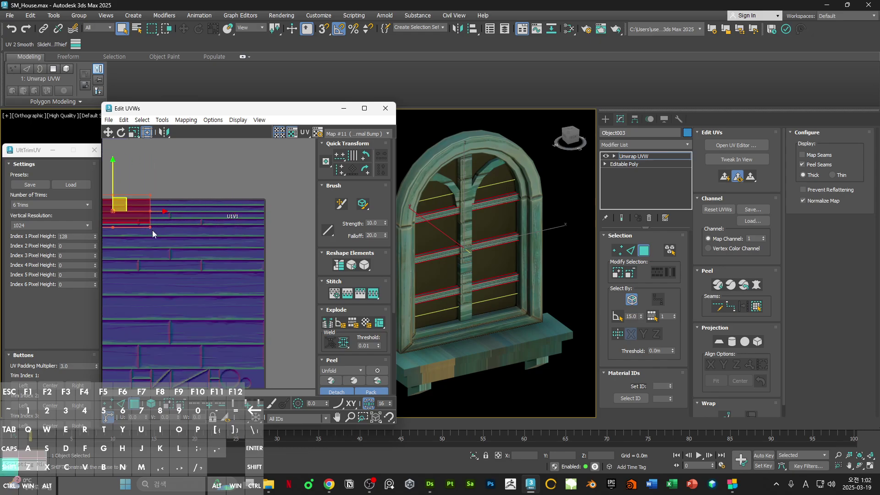
middle_click_drag(152, 214, 216, 195)
scroll(216, 195, "up", 3)
left_click_drag(211, 224, 184, 227, "shift")
scroll(185, 161, "up", 3)
left_click_drag(185, 165, 188, 238, "shift")
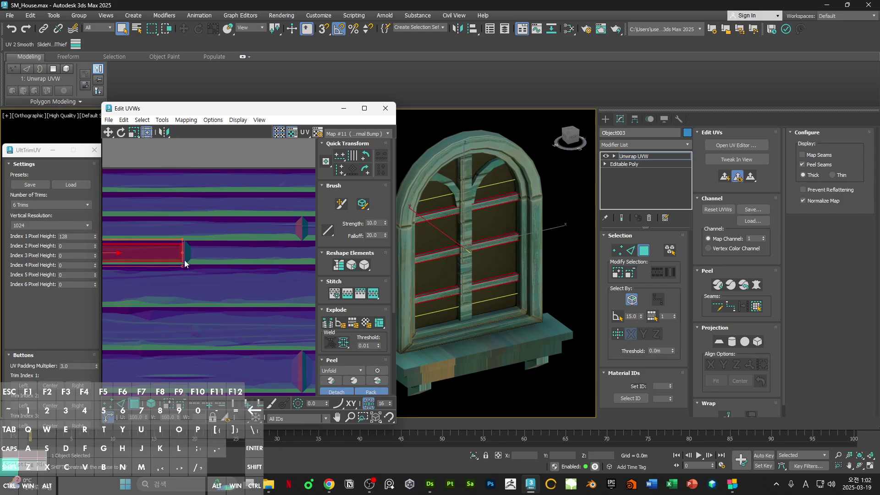
scroll(192, 235, "down", 3)
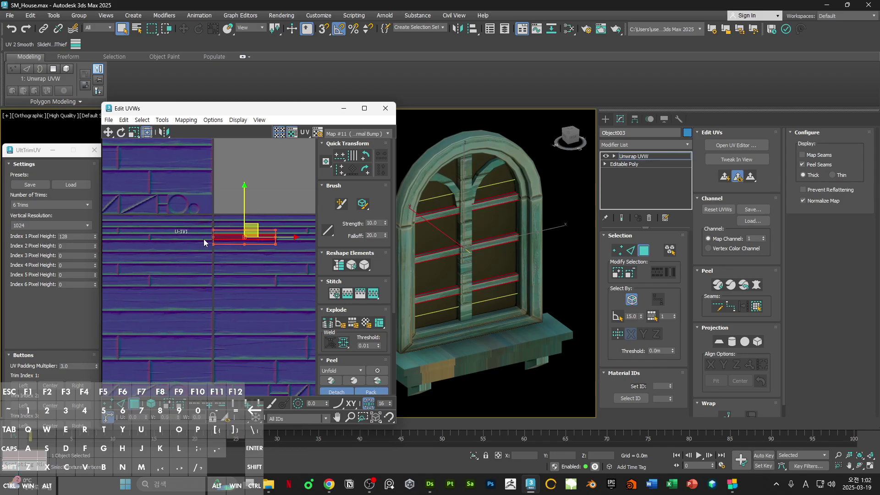
Step: Move the middle horizontal bar's UV strip along the same trim row onto the neighbouring plank
scroll(227, 230, "up", 5)
left_click(299, 227)
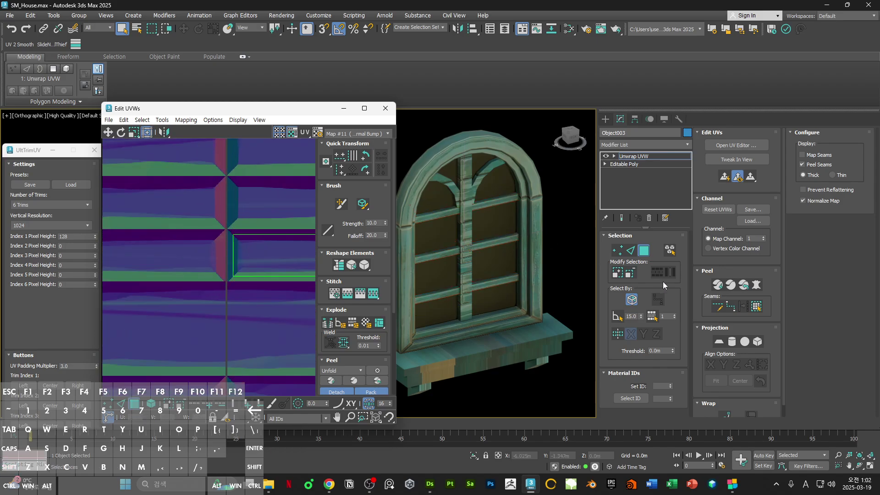
left_click(269, 256)
scroll(181, 255, "down", 4)
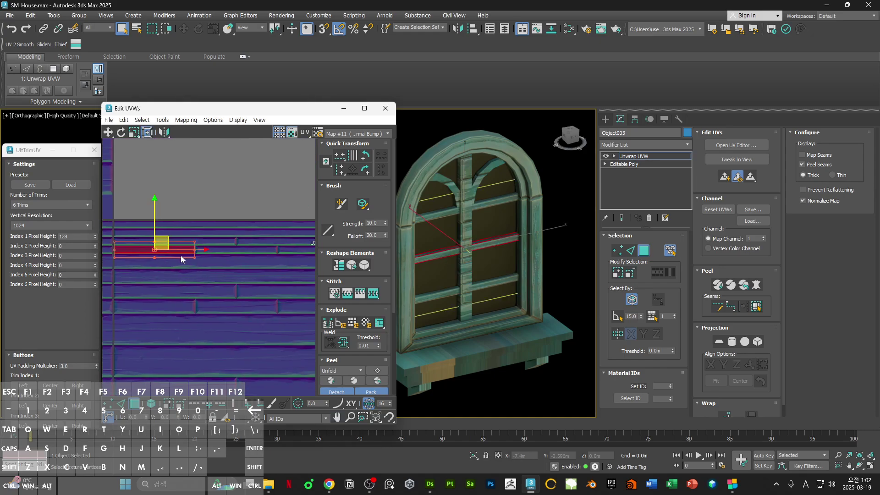
scroll(248, 243, "up", 6)
left_click_drag(173, 247, 235, 247)
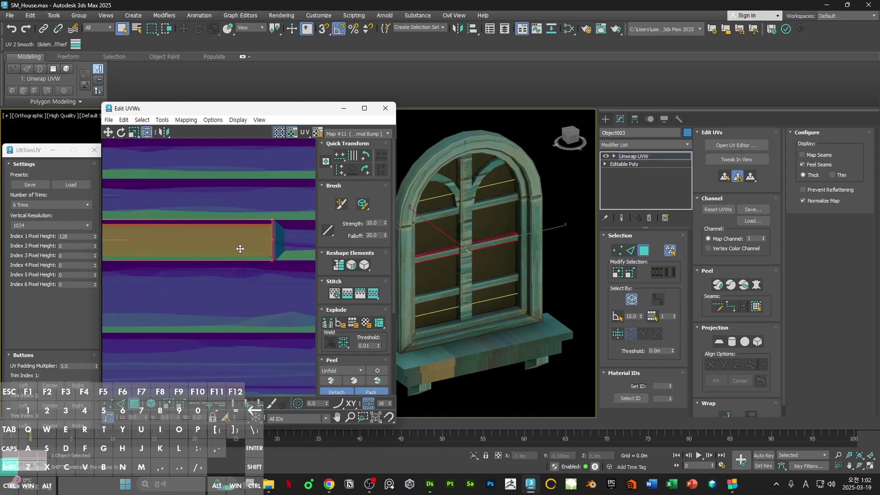
left_click(294, 243)
Step: Select both curved muntins and move their UVs away from the central vertical bar, into the tile above the horizontal bar strips
middle_click_drag(527, 234, 512, 227, "alt")
scroll(512, 228, "up", 5)
scroll(513, 193, "down", 5)
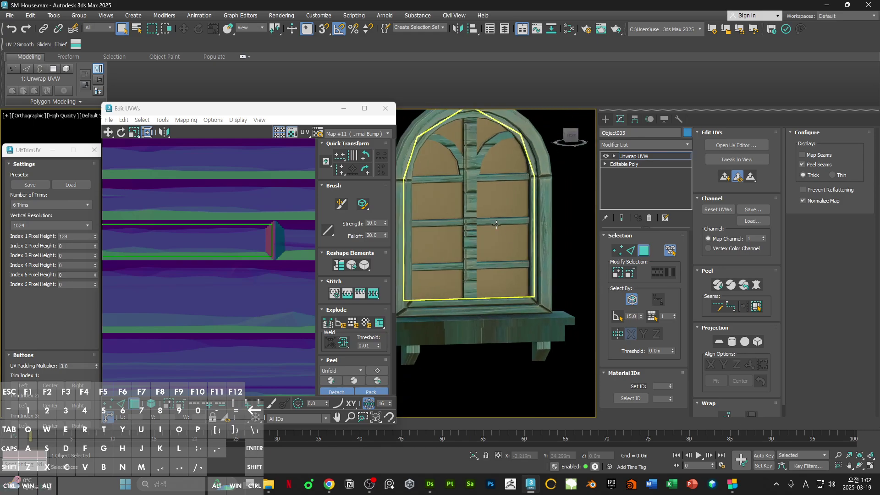
middle_click_drag(513, 194, 502, 193, "alt")
scroll(178, 191, "down", 4)
left_click(512, 180)
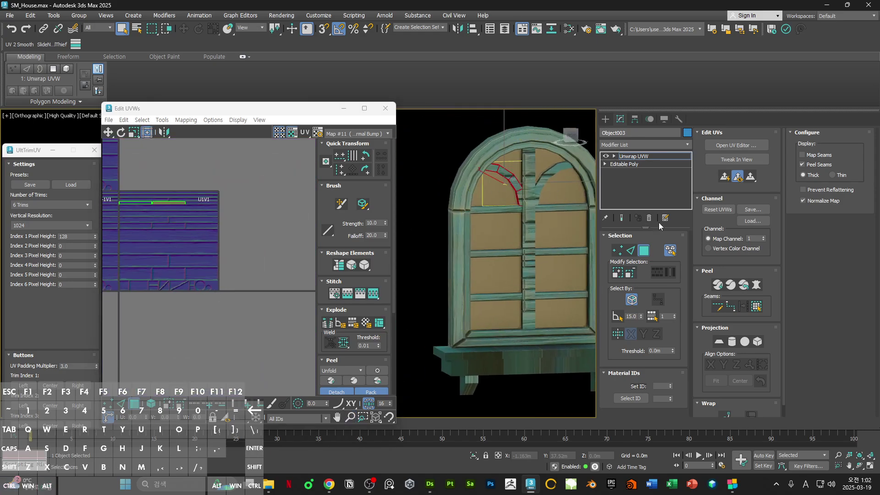
left_click(546, 177, "ctrl")
scroll(189, 224, "down", 5)
mouse_move(189, 223)
middle_mouse_down()
mouse_move(289, 240)
mouse_move(169, 224)
middle_mouse_up()
scroll(243, 220, "up", 5)
key("F2")
left_click_drag(150, 213, 296, 198)
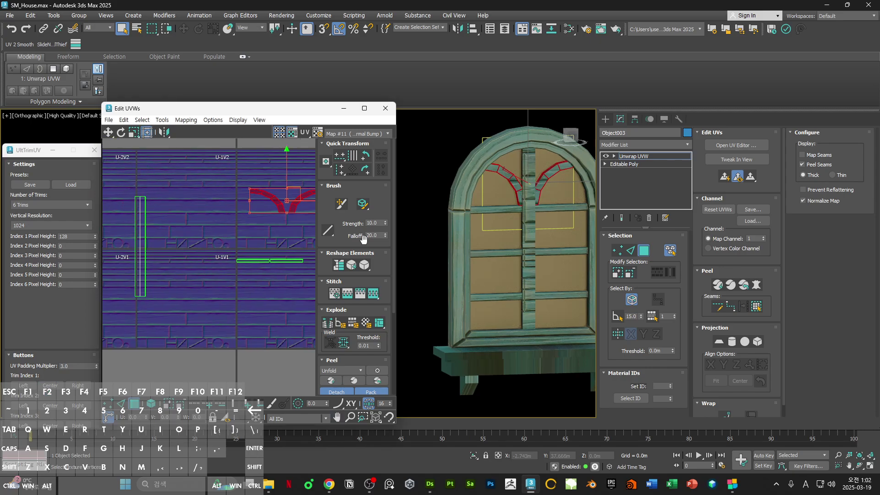
Step: Straighten the curved muntins' UVs into grid-like strips
scroll(235, 224, "up", 2)
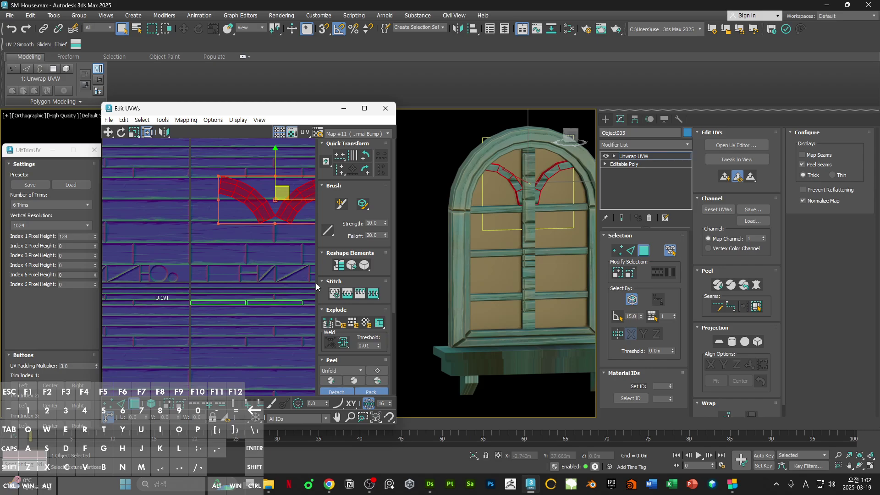
left_click(339, 266)
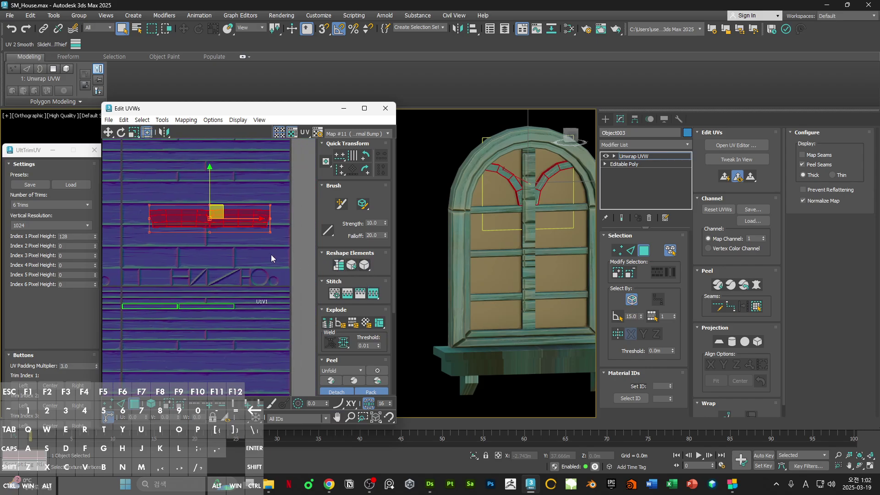
middle_click_drag(246, 266, 264, 264)
scroll(251, 214, "up", 3)
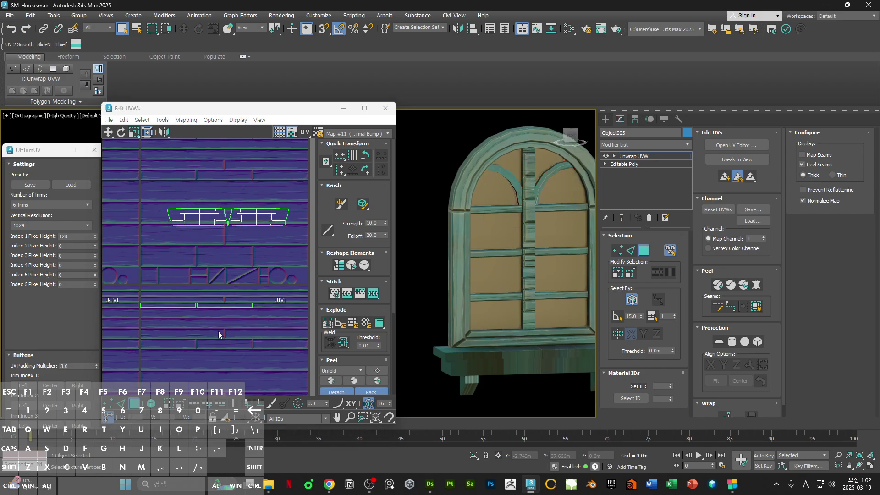
Step: Select the muntin strips' lengthwise edge loops and align each row horizontally
key("2")
left_click(249, 207)
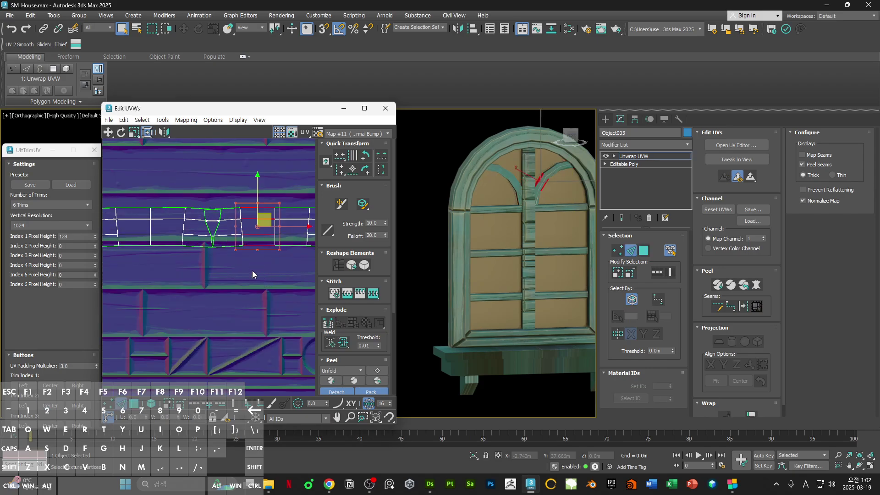
middle_click_drag(250, 207, 260, 202)
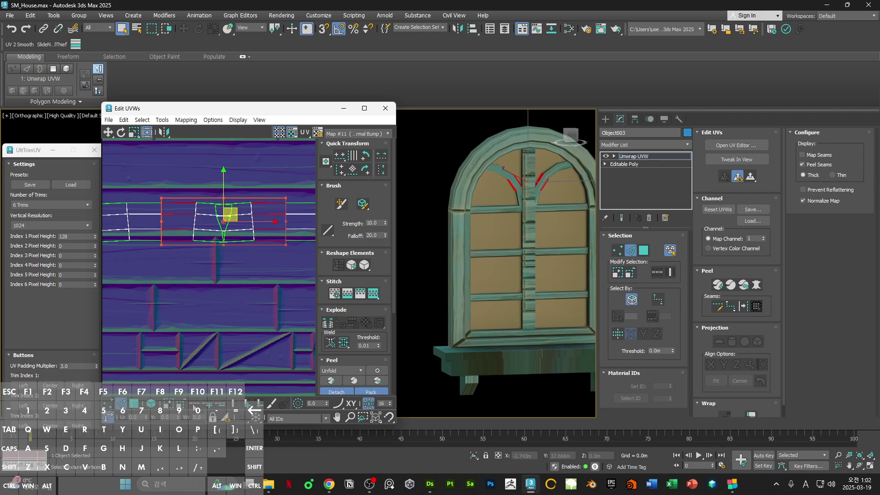
left_click(211, 405)
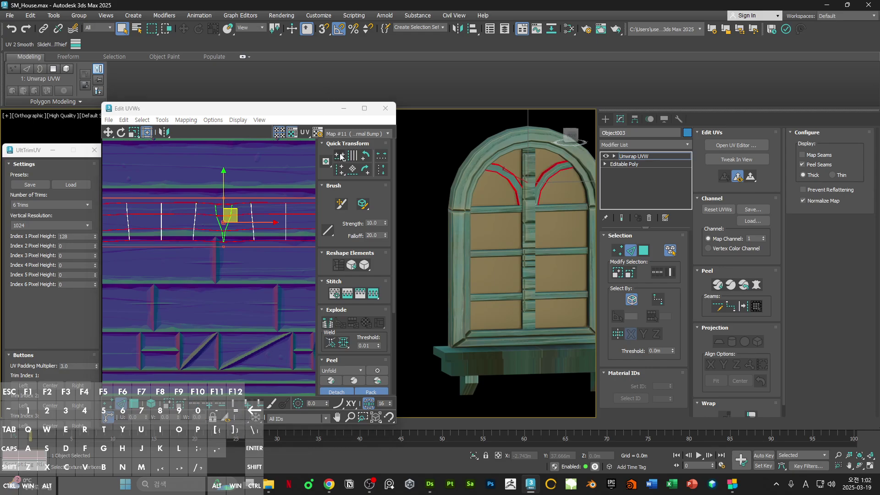
left_click(340, 167)
middle_click_drag(225, 216, 220, 185)
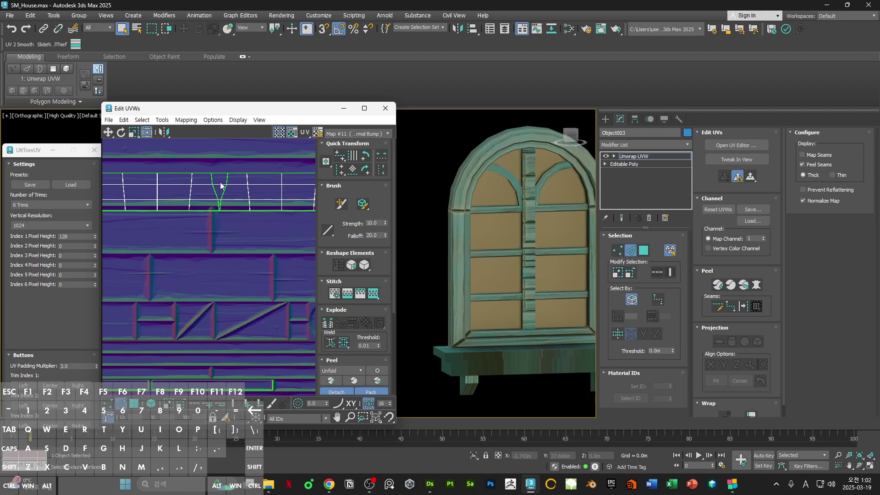
Step: Select the muntin strips' crosswise edges and align each one vertically
left_click(196, 407)
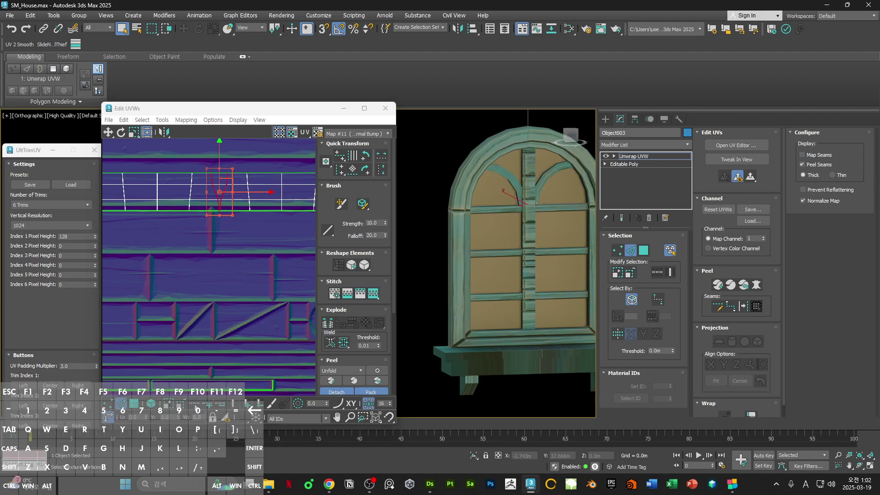
left_click(236, 405)
left_click(339, 175)
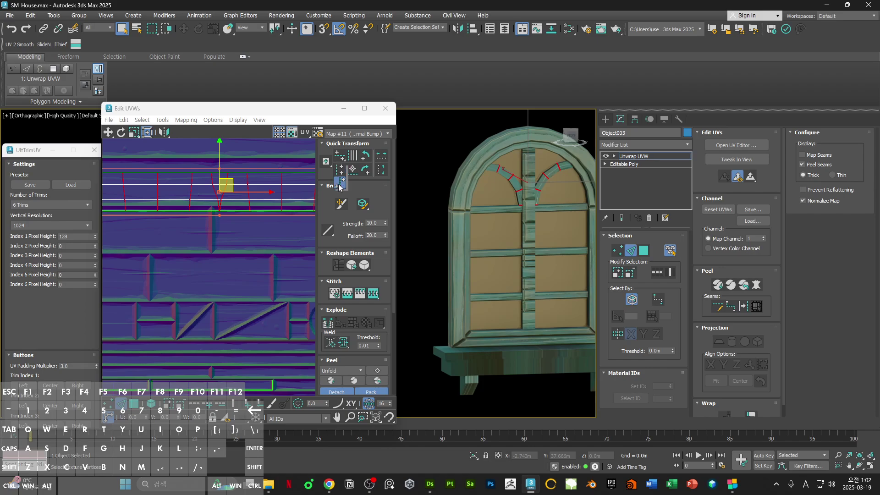
scroll(251, 274, "down", 5)
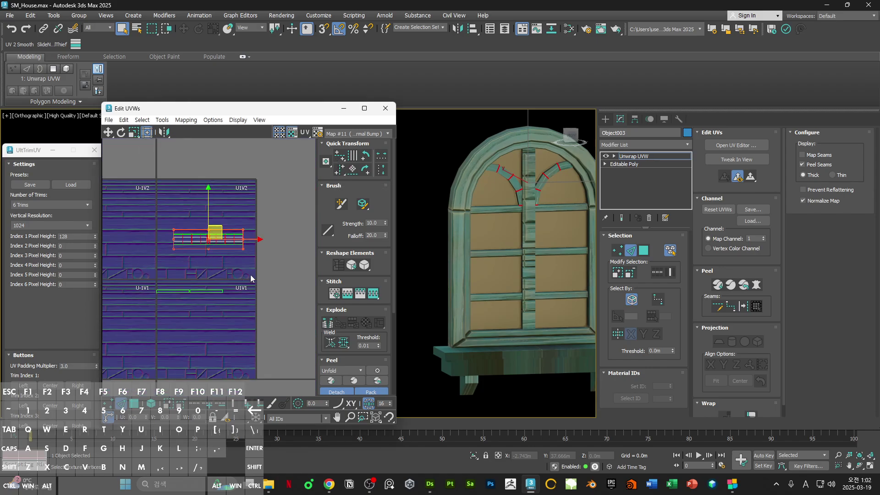
Step: Move one muntin's UV strip sideways so the two strips no longer overlap
key("3")
left_click_drag(179, 219, 240, 251)
left_click(199, 259)
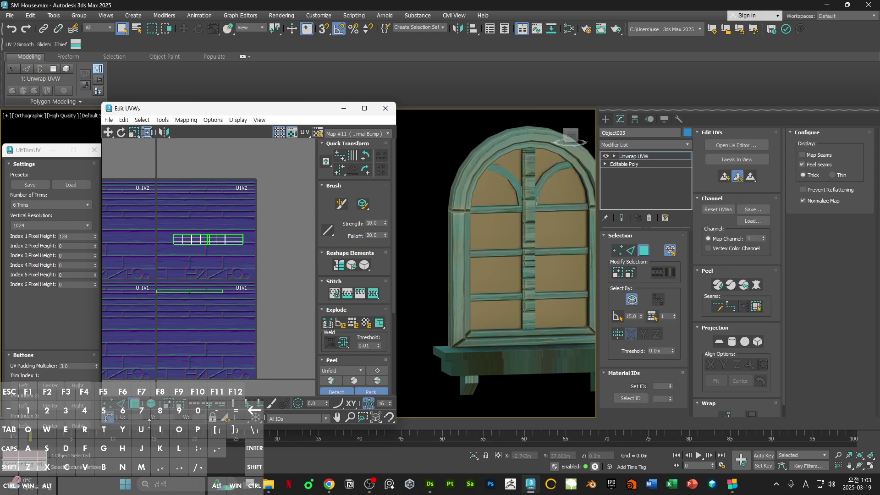
scroll(179, 287, "up", 3)
left_click_drag(200, 188, 168, 189)
left_click(174, 391)
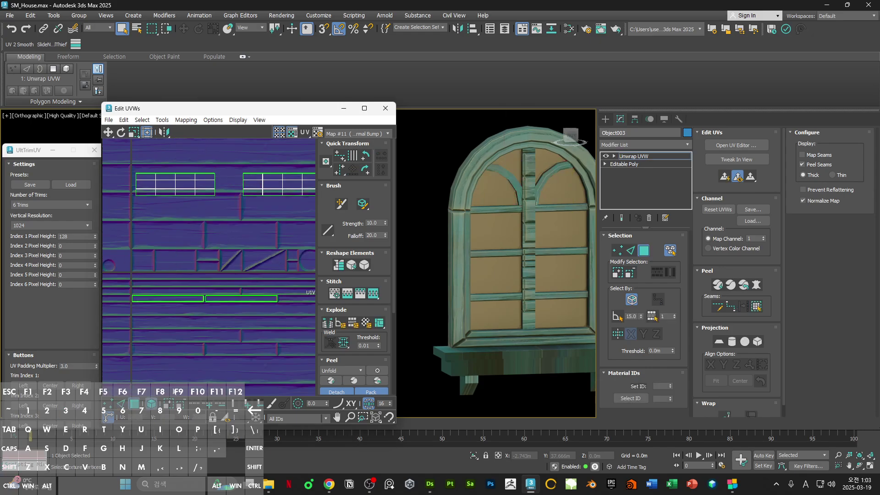
Step: Select the middle lengthwise face row of both curved muntin strips, break it off and move it up
scroll(190, 204, "up", 2)
left_click(160, 225, "ctrl")
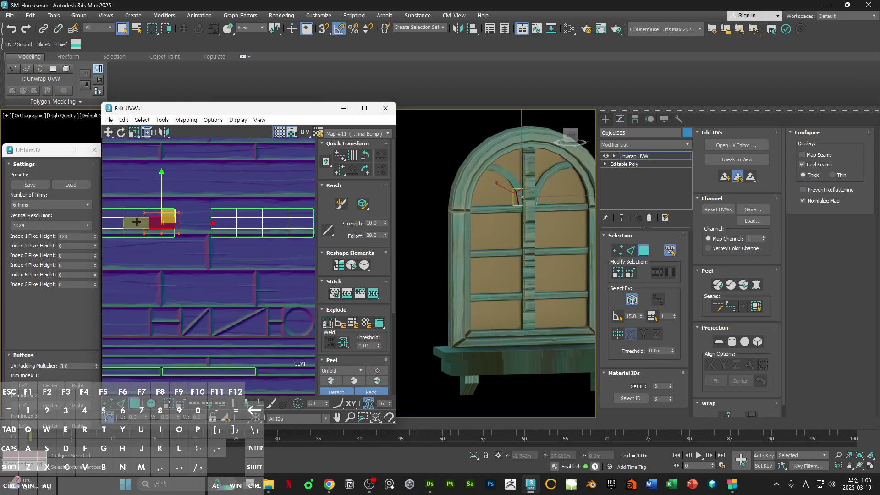
left_click(139, 224, "shift")
left_click(226, 224, "ctrl")
left_click(249, 223, "shift")
middle_click_drag(240, 214, 238, 254, "ctrl+alt")
right_click(234, 211)
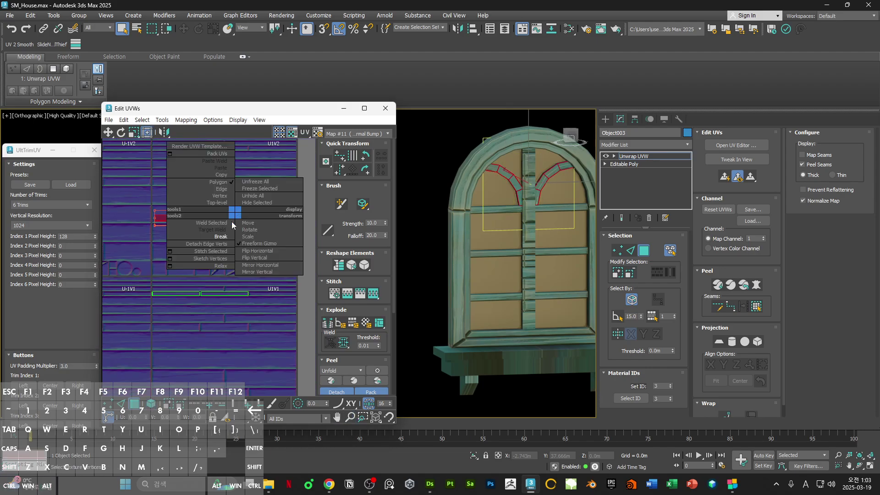
left_click(224, 237)
left_click_drag(221, 213, 221, 190, "shift")
left_click(230, 233)
Step: Fit all the curved muntin UV pieces to trim index 1 and move the stacked strip up one tile
left_click_drag(287, 182, 132, 263)
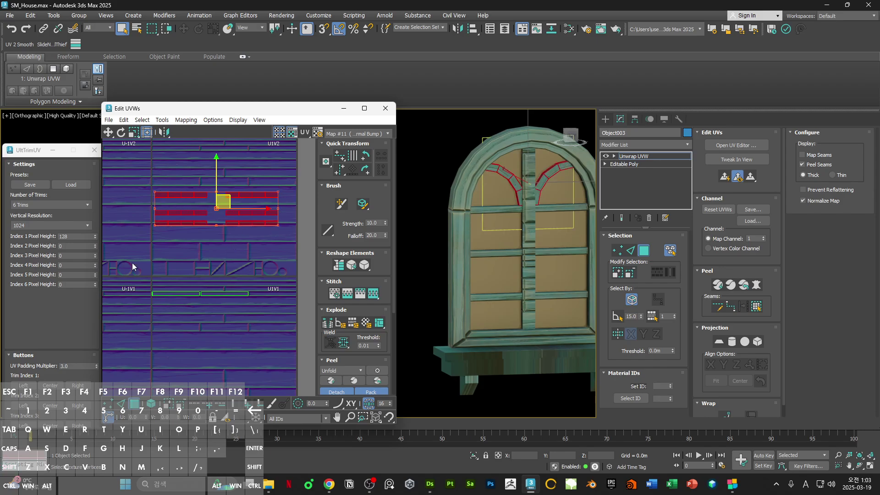
left_click(27, 387)
middle_click_drag(267, 234, 234, 256)
left_click_drag(239, 273, 238, 210, "shift")
left_click(224, 256)
scroll(297, 225, "up", 6)
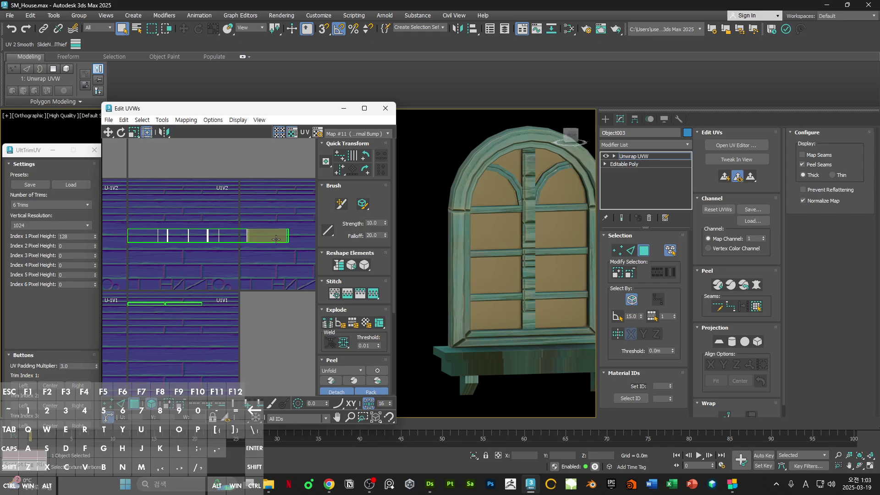
Step: Align the end vertices of the stacked muntin strips vertically
left_click(306, 247)
left_click_drag(308, 251, 203, 261)
left_click(198, 261)
middle_click_drag(199, 262, 239, 266)
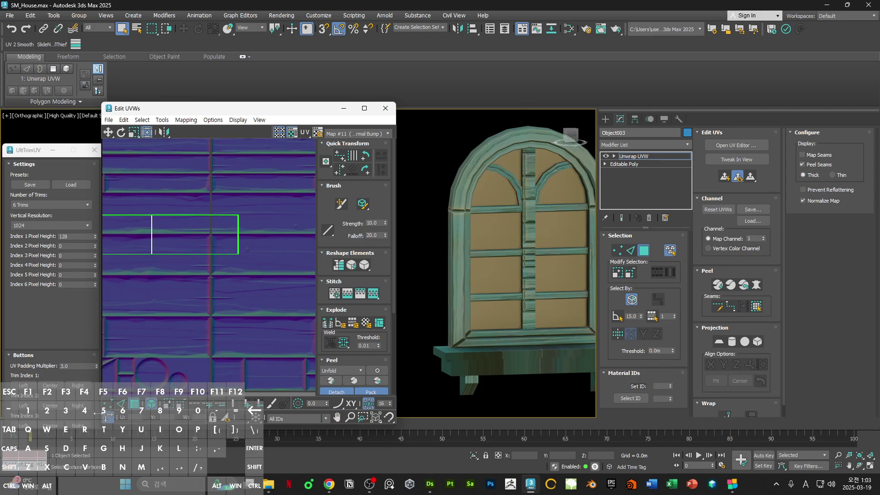
key("1")
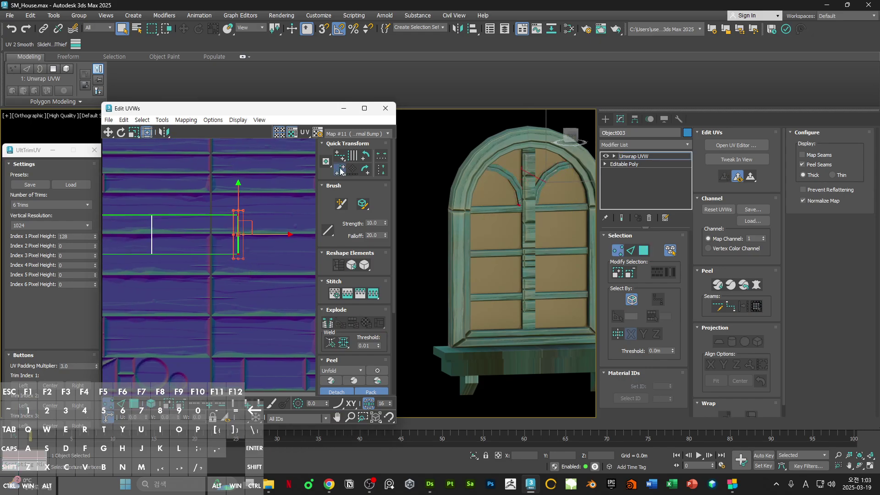
left_click(340, 172)
left_click(275, 202)
Step: Move and scale the curved muntin strips to fit a narrow plank that ends at the wood trim texture's edge
scroll(274, 204, "down", 5)
key("3")
left_click(260, 208)
scroll(261, 212, "up", 3)
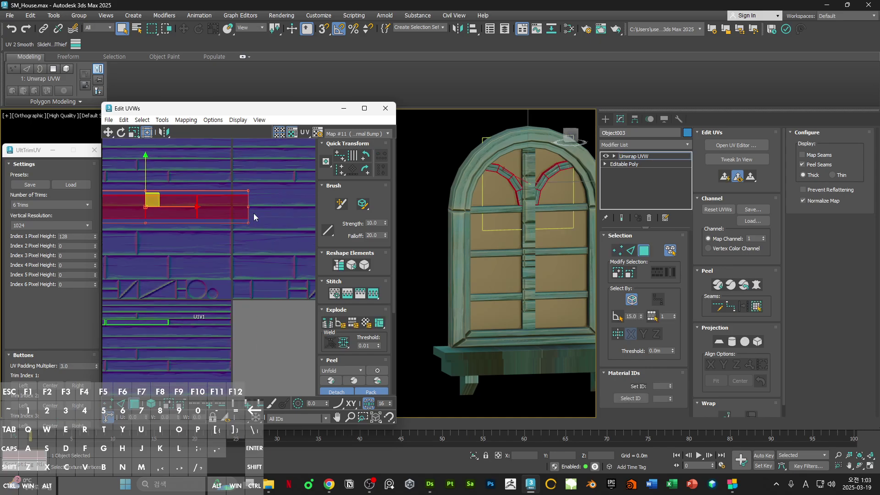
middle_click_drag(230, 238, 282, 202)
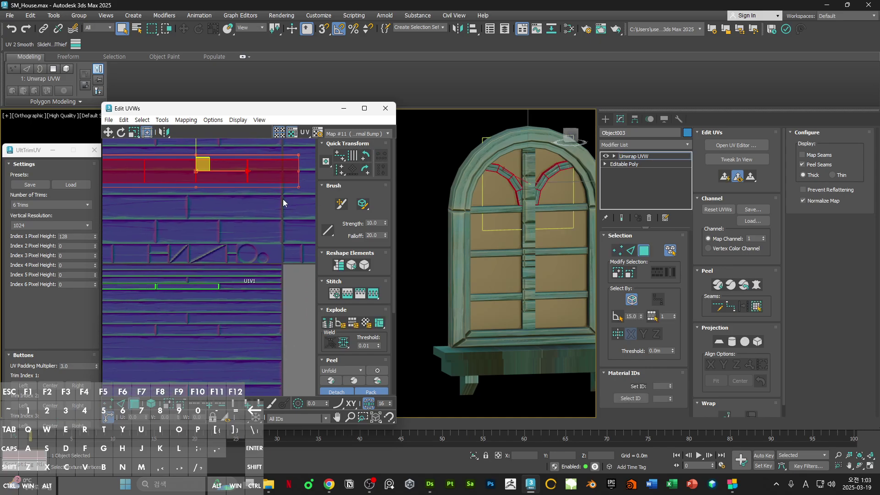
scroll(281, 202, "down", 3)
left_click_drag(290, 192, 280, 244)
scroll(252, 238, "up", 8)
left_click_drag(214, 232, 165, 216)
scroll(166, 215, "down", 5)
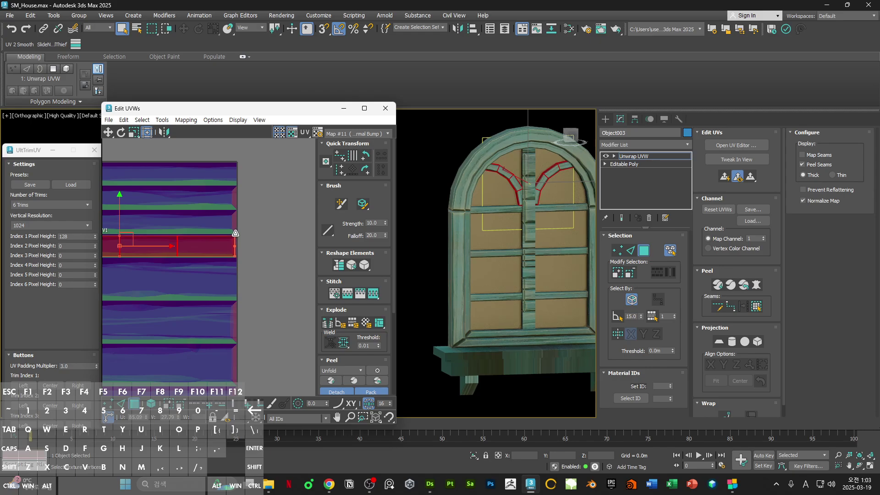
left_click(230, 207)
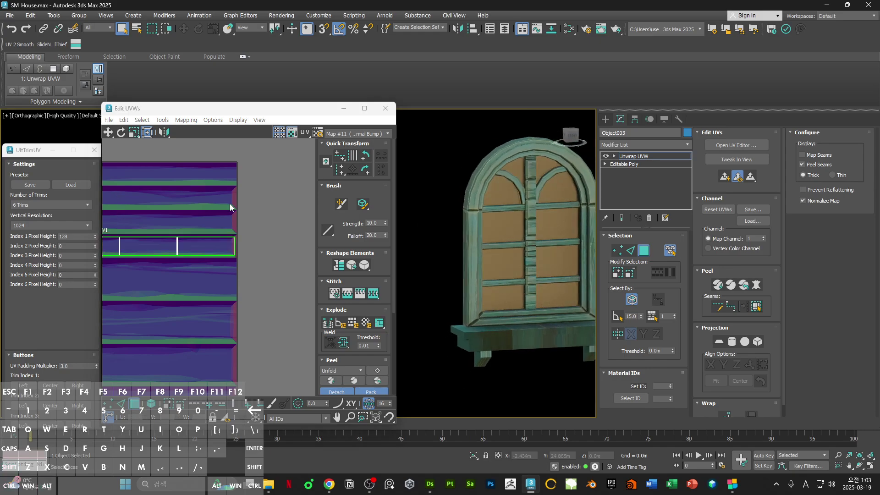
Step: Relax the central vertical bar's UV shell and break the vertices in its upper half
scroll(220, 208, "down", 8)
middle_click_drag(146, 209, 224, 229)
scroll(214, 217, "up", 4)
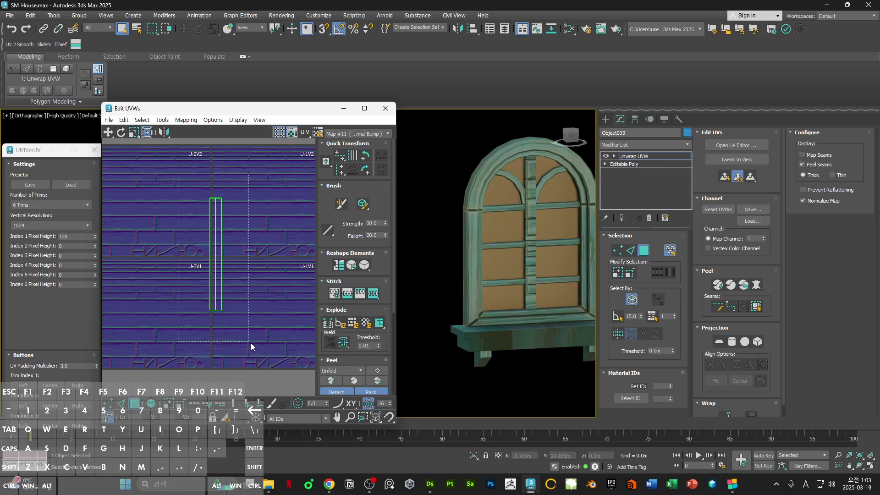
left_click_drag(251, 344, 252, 343)
left_click(365, 266)
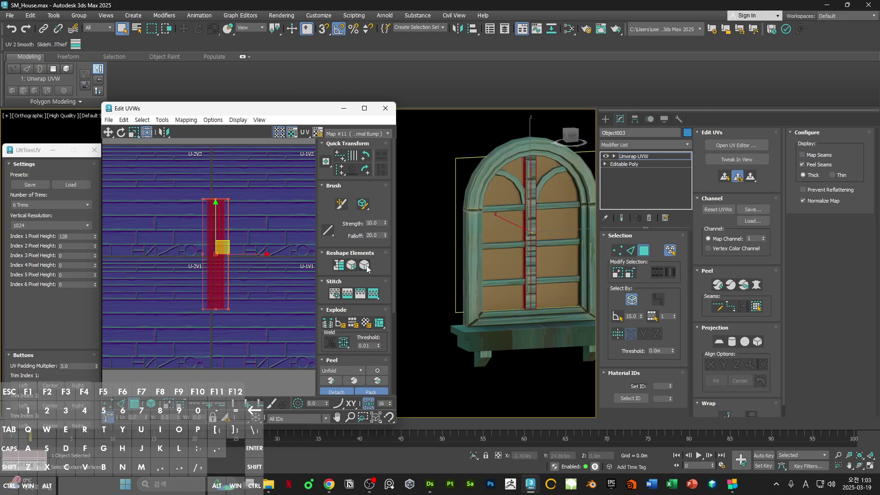
key("1")
left_click_drag(186, 176, 231, 250)
right_click(231, 247)
left_click(220, 275)
key("3")
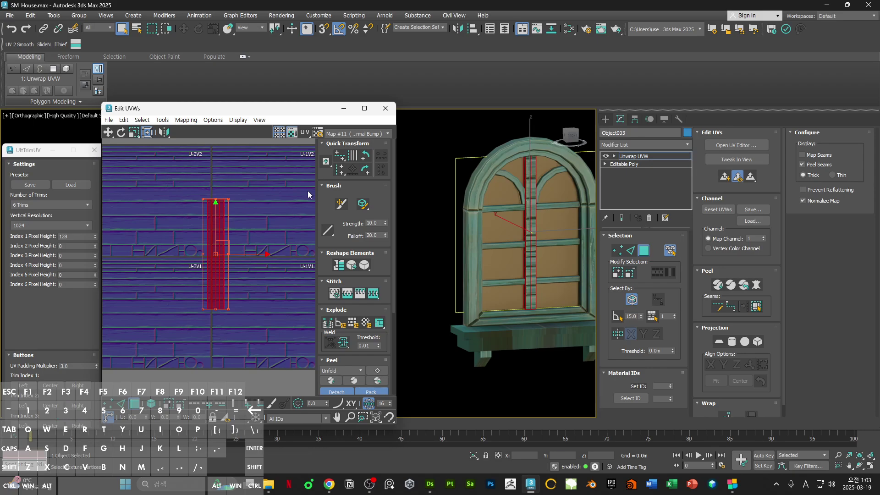
Step: Rotate the central bar's UV shell 90 degrees to lie horizontally, fit it to trim index 1 and move it up
left_click(365, 169)
left_click(28, 378)
scroll(197, 310, "down", 4)
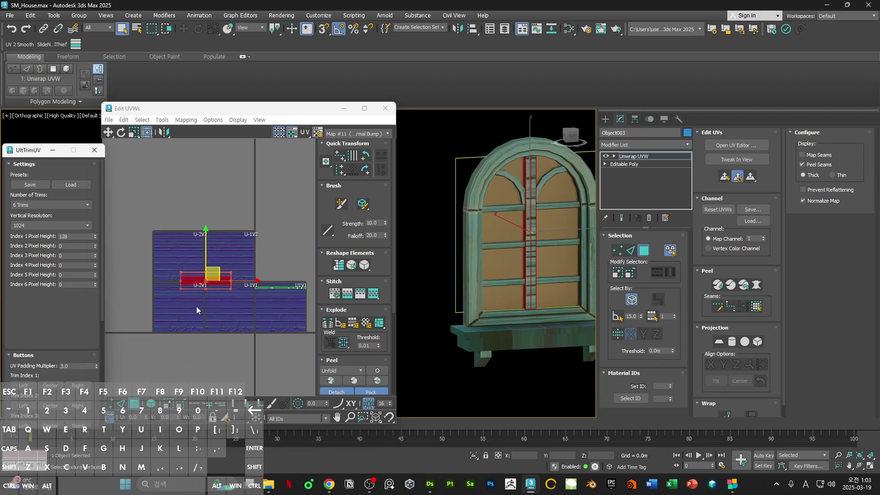
left_click(17, 388)
middle_click_drag(237, 321, 160, 332)
scroll(229, 302, "up", 3)
left_click_drag(287, 295, 287, 231, "shift")
Step: Select the end vertices of the central bar's strip and scale the whole strip down within one texture tile
key("1")
middle_click_drag(282, 267, 205, 277)
scroll(206, 275, "down", 3)
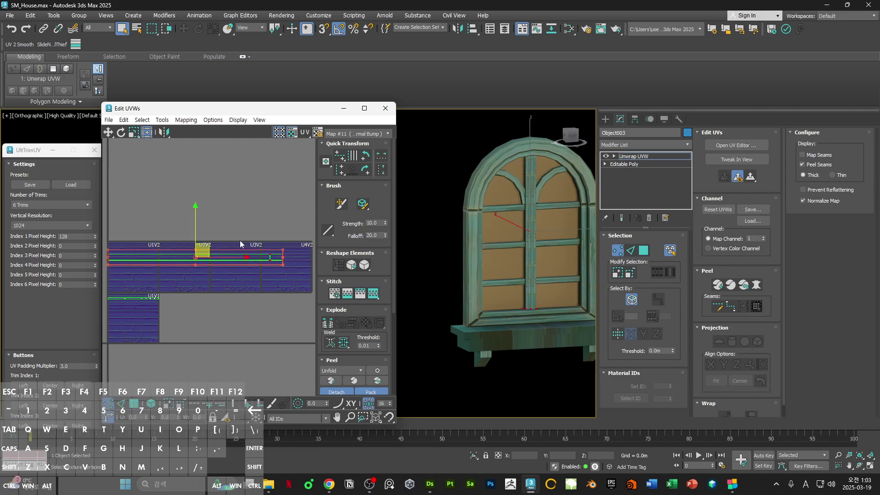
left_click_drag(264, 247, 289, 270)
key("3")
left_click_drag(207, 220, 127, 275)
Step: Place and resize the central bar's strip on the narrow plank before the joint, just above the other strips
middle_click_drag(127, 274, 216, 188)
scroll(197, 197, "up", 6)
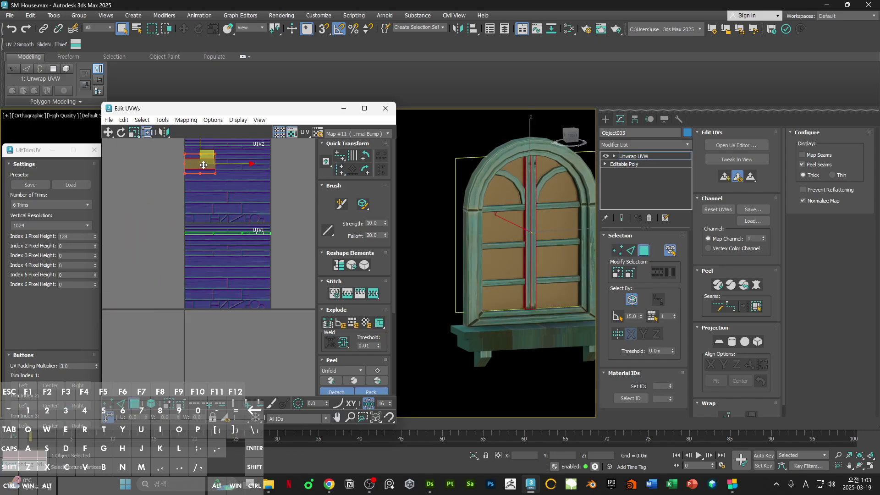
scroll(161, 201, "up", 3)
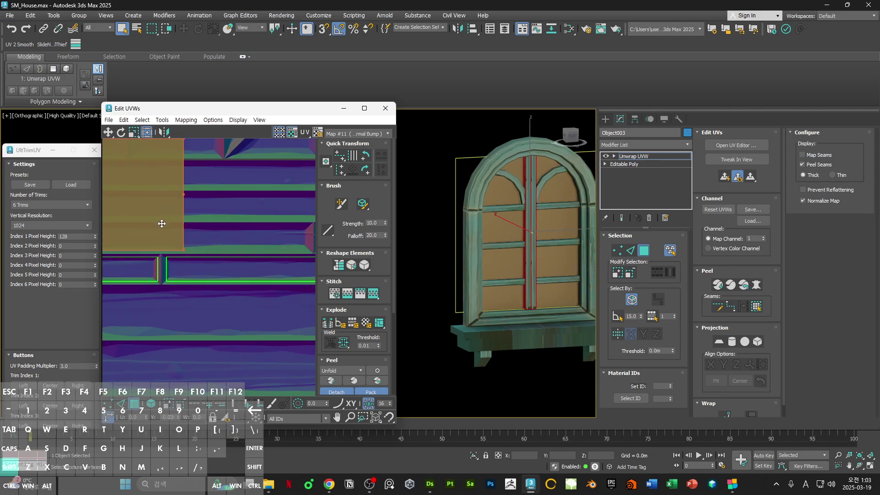
middle_click_drag(163, 226, 146, 187)
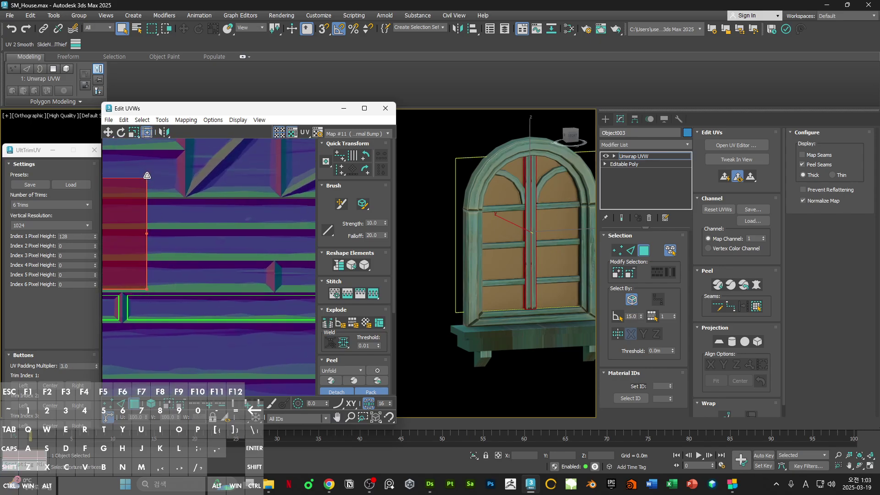
left_click_drag(146, 175, 275, 261)
left_click(271, 238)
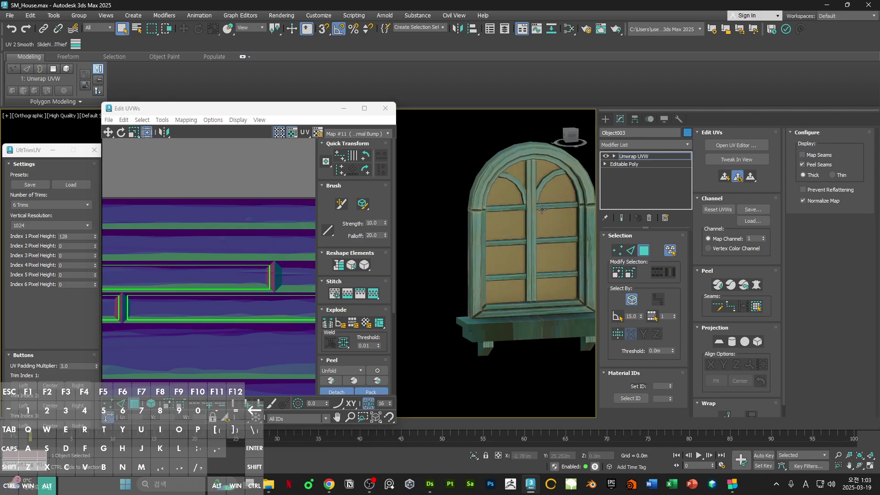
Step: Select the central bar's faces and move their UV strip onto the plank beyond the joint in the same row
middle_click_drag(536, 201, 554, 185, "alt")
scroll(217, 292, "down", 3)
scroll(522, 249, "up", 5)
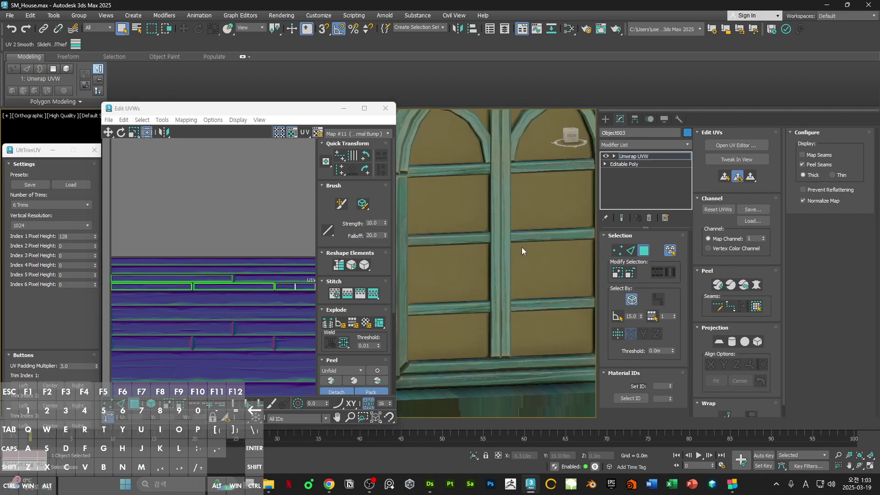
left_click(508, 245)
scroll(249, 281, "up", 4)
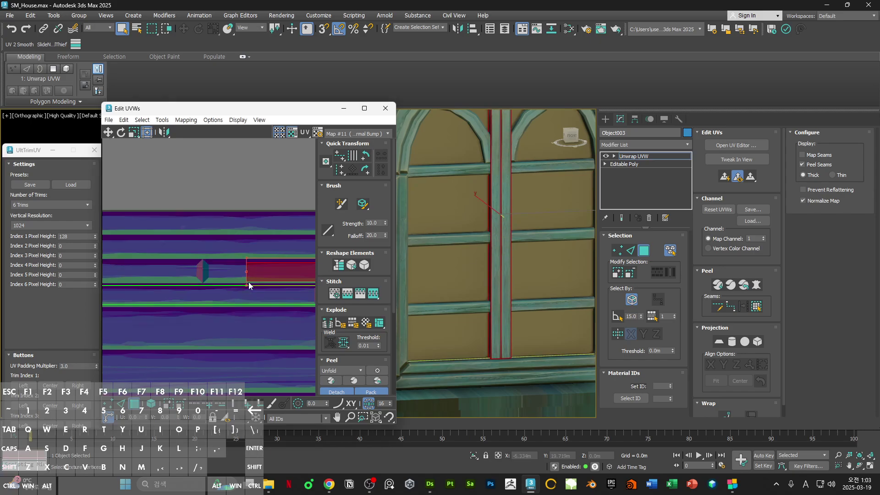
left_click(255, 231)
scroll(254, 231, "down", 3)
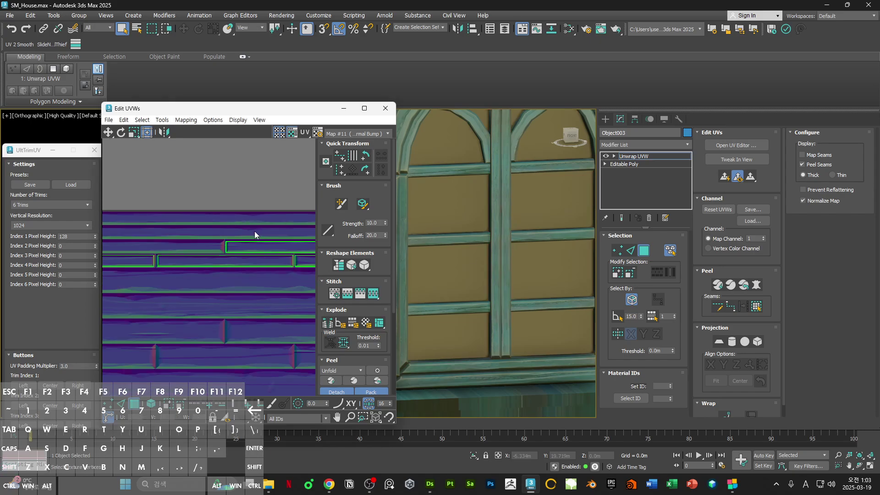
Step: Move one half of the central bar's stacked UVs onto the plank on the other side of the joint
left_click(252, 249)
left_click_drag(252, 249, 56, 250)
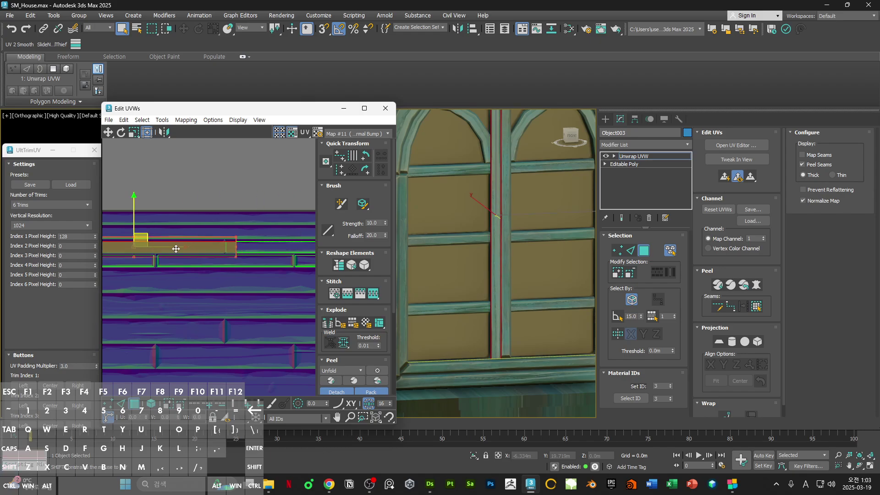
mouse_move(203, 248)
left_mouse_down("shift")
mouse_move(171, 250)
mouse_move(190, 253)
left_mouse_up("shift")
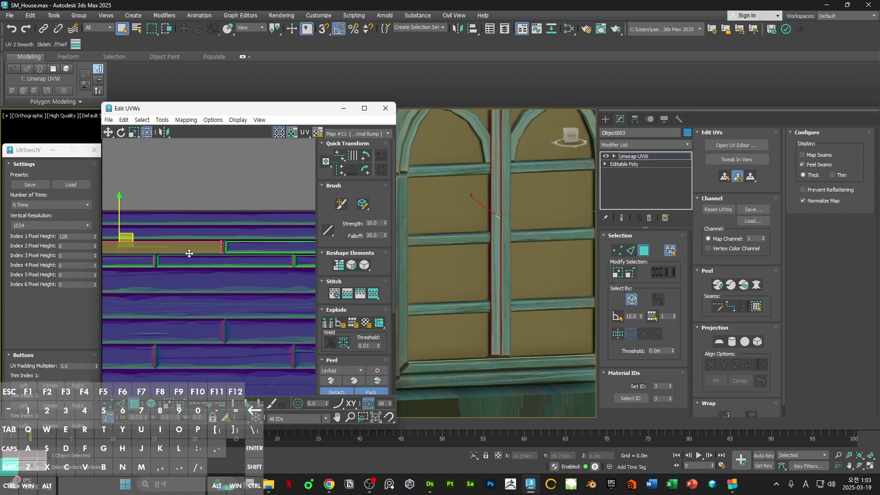
left_click(253, 211)
Step: Convert the window muntin object to an editable poly and deselect it
middle_click_drag(503, 146, 495, 152, "alt")
right_click(494, 153)
mouse_move(550, 269)
left_click(612, 275)
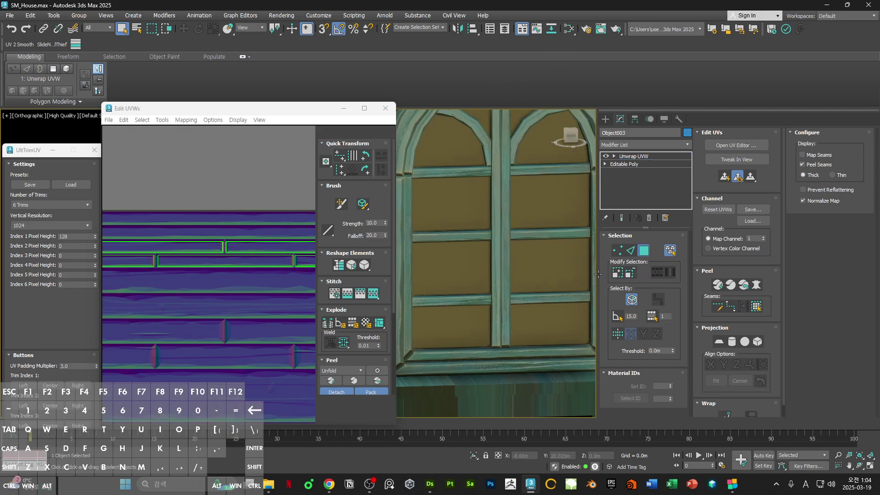
middle_click_drag(569, 271, 539, 238)
scroll(487, 253, "down", 4)
left_click(539, 239)
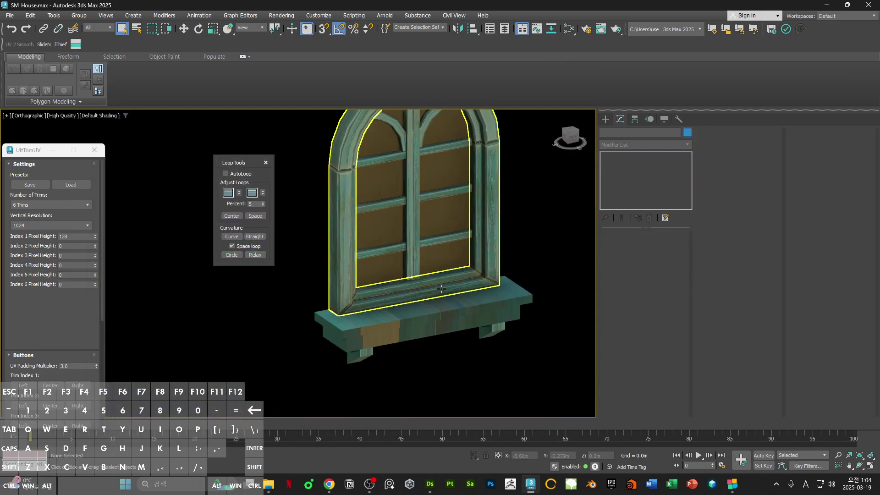
Step: Select the window sill and add an Unwrap UVW modifier to it
left_click(429, 311)
scroll(435, 293, "up", 3)
middle_click_drag(436, 293, 441, 273, "alt")
scroll(441, 274, "up", 2)
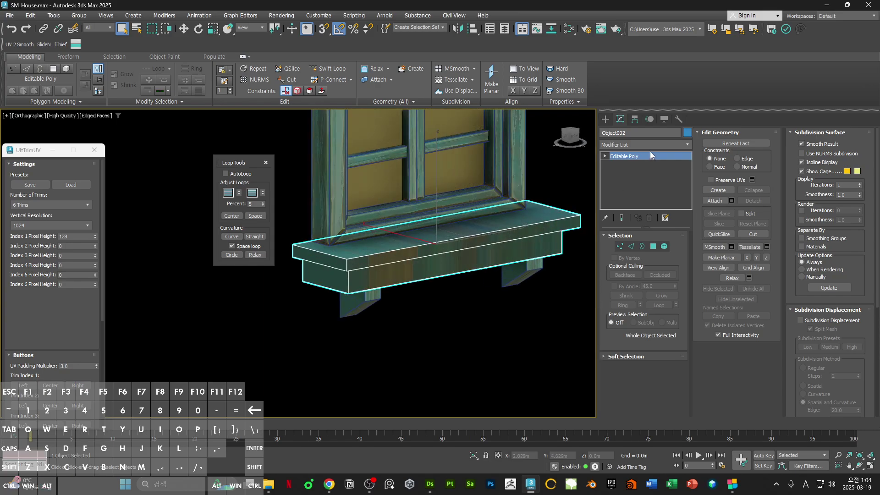
left_click(653, 145)
type("un")
key("Return")
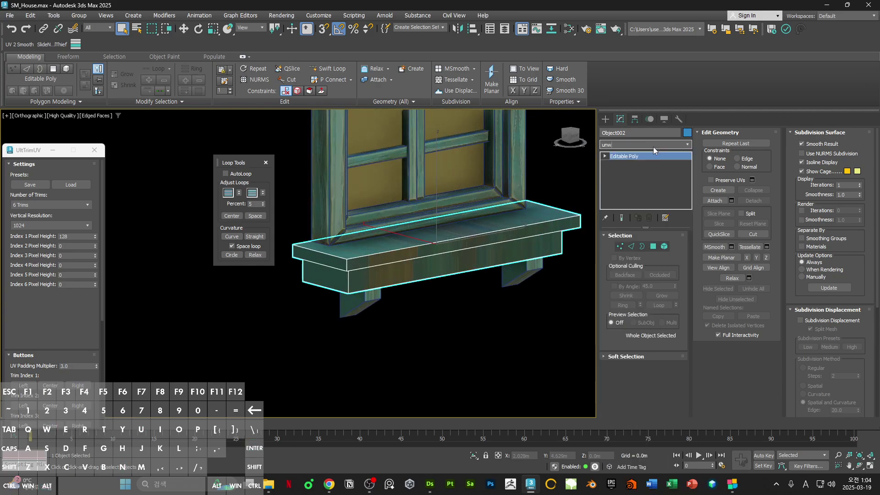
Step: Convert the window sill to an editable mesh and delete its hidden faces at the back
middle_click_drag(429, 277, 530, 196, "alt")
right_click(530, 196)
left_click(642, 309)
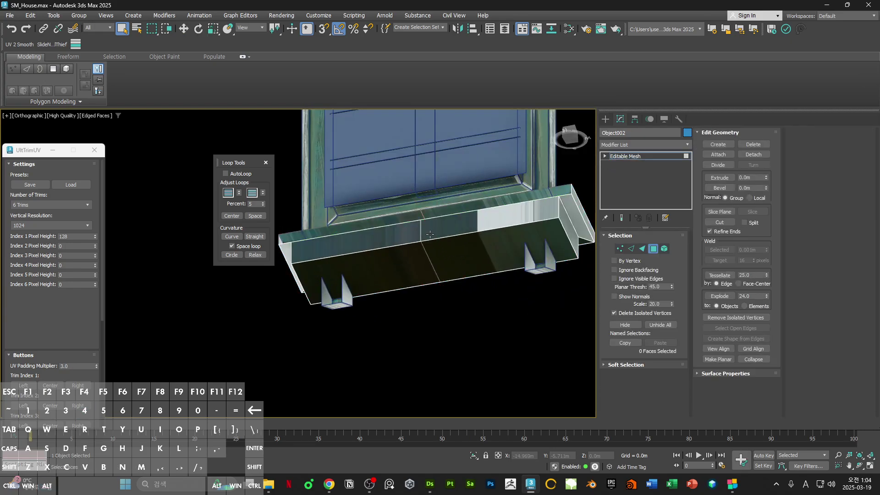
middle_click_drag(416, 232, 445, 267, "alt")
key("Delete")
Step: Convert the window sill to an editable poly and check all its remaining polygons
middle_click_drag(541, 252, 375, 314, "alt")
key("4")
right_click(459, 209)
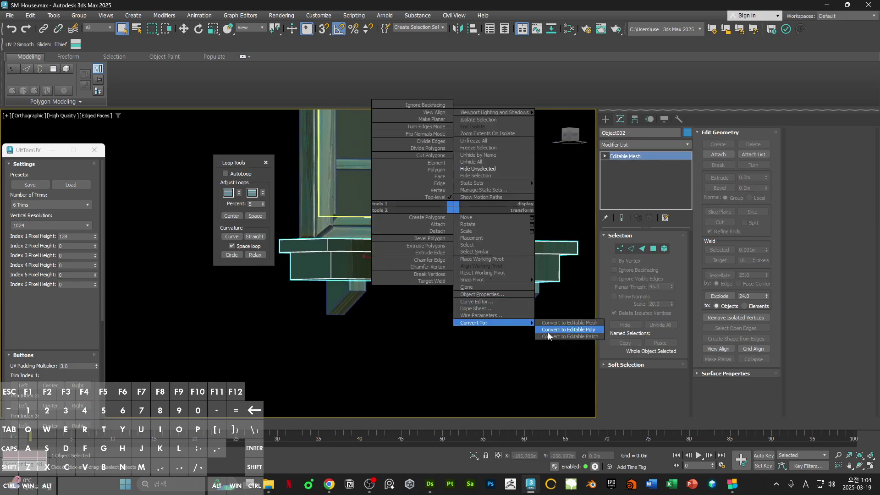
left_click(548, 331)
mouse_move(548, 332)
middle_mouse_down("alt")
mouse_move(576, 268)
mouse_move(555, 283)
mouse_move(482, 287)
middle_mouse_up("alt")
key("4")
key("ctrl+a")
key("F2")
key("F2")
middle_click_drag(482, 287, 494, 297, "alt")
key("4")
Step: Add an Unwrap UVW modifier to the sill with map seams hidden, and flatten all its faces by planar projection
left_click(647, 141)
type("unw")
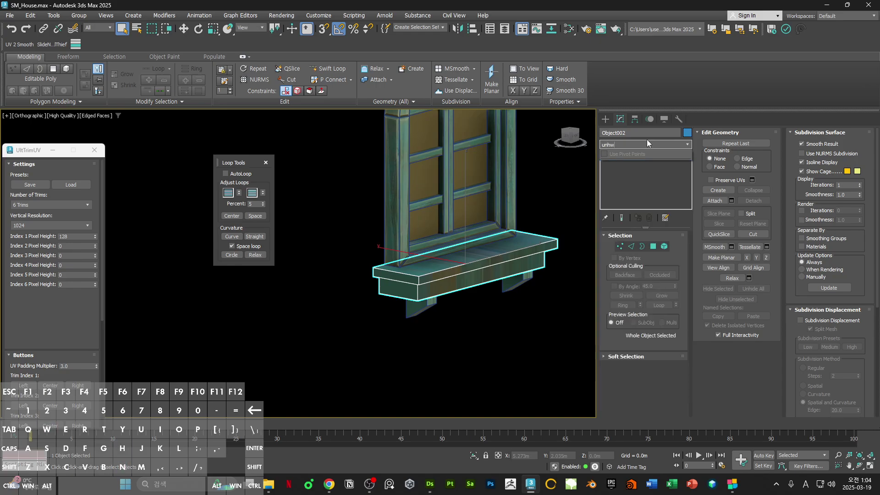
key("Return")
left_click(809, 155)
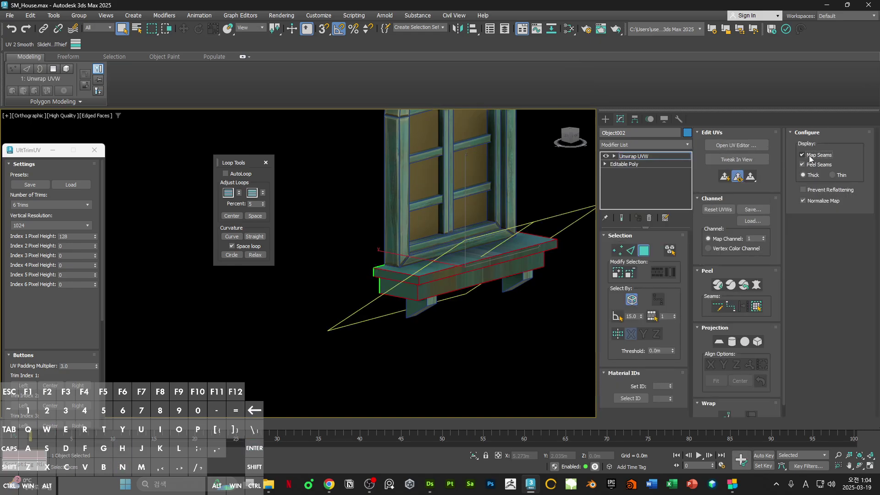
left_click(711, 146)
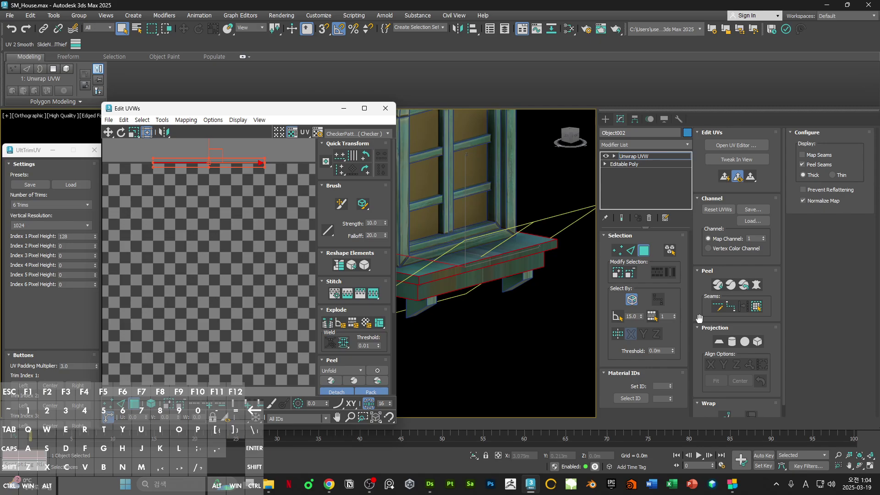
left_click(719, 341)
Step: Select the underside faces of the sill slab's overhang and detach them from the rest of the UVs
middle_click_drag(482, 299, 394, 225, "alt")
left_click(447, 211)
left_click(485, 213, "ctrl")
left_click(555, 223, "ctrl")
scroll(248, 252, "down", 3)
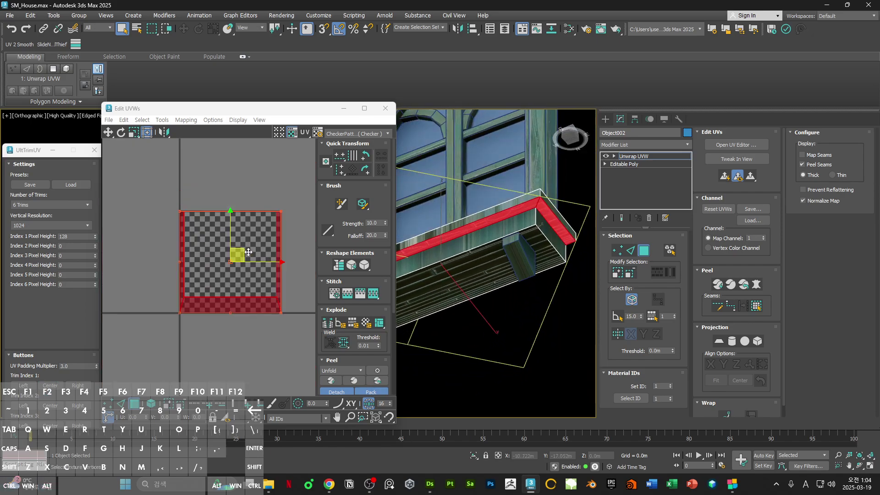
right_click(238, 248)
left_click(221, 280)
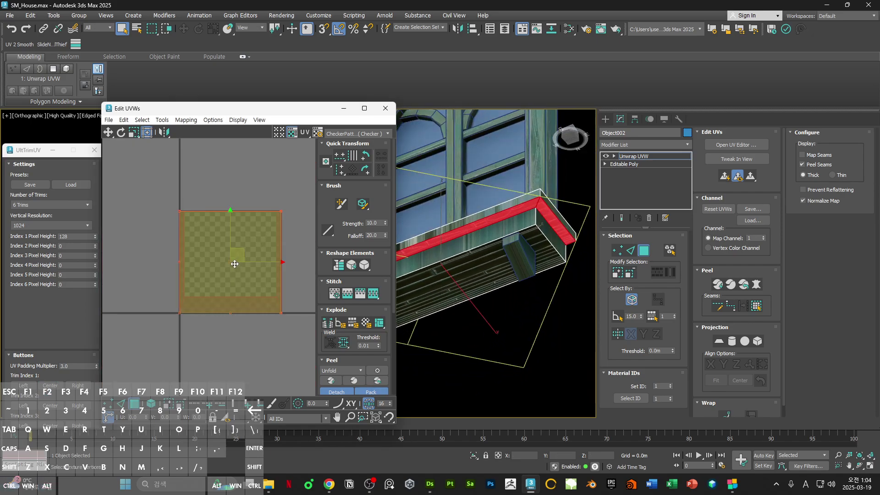
Step: Move the slab underside's detached UV strip above the texture tile, restore its proportions and select the whole strip
left_click_drag(234, 263, 251, 123, "shift")
scroll(255, 164, "down", 2)
middle_click_drag(256, 164, 248, 235)
left_click_drag(266, 242, 262, 180, "shift")
left_click(238, 311)
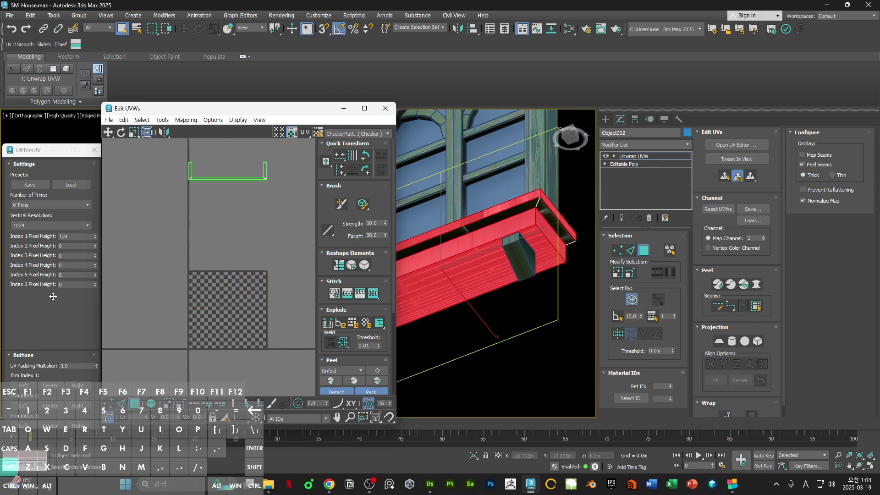
left_click(543, 208)
left_click_drag(152, 203, 288, 155)
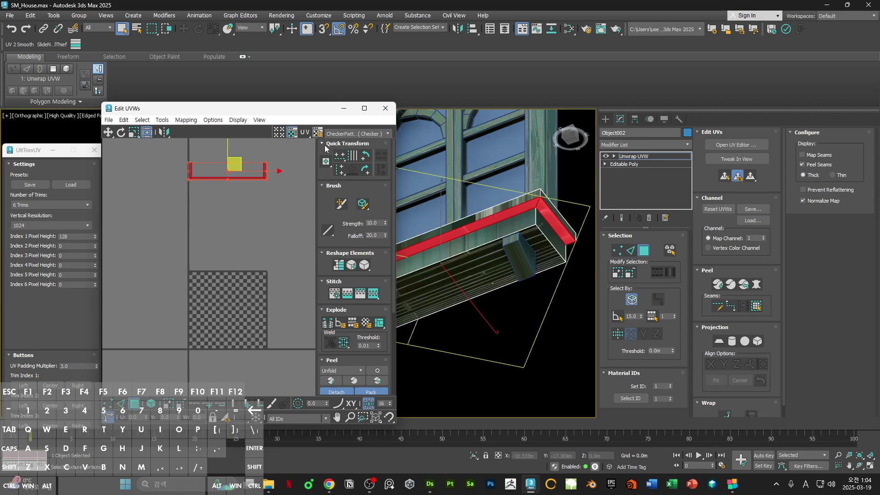
Step: Show Map #11 as the UV editor background and fit the slab underside's strip onto a single wide plank
left_click(349, 136)
left_click(365, 169)
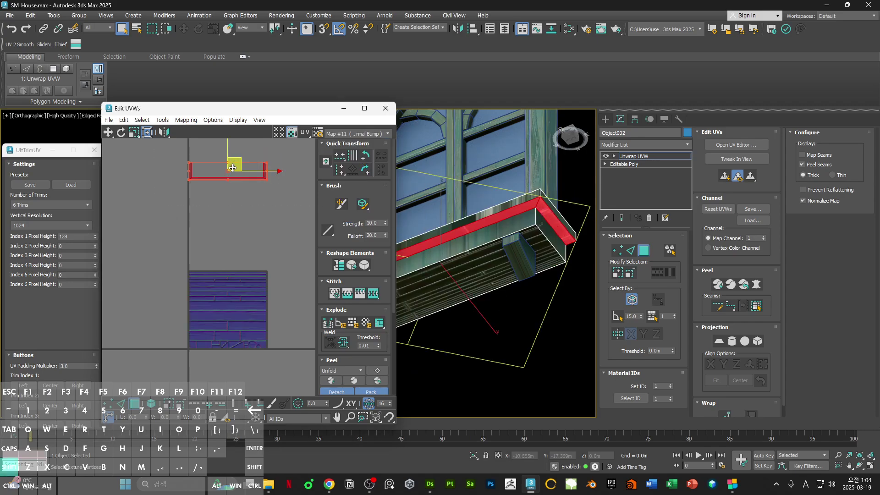
left_click_drag(235, 165, 235, 321, "shift")
middle_click_drag(269, 327, 278, 281)
scroll(278, 281, "up", 3)
left_click_drag(276, 299, 188, 296, "shift")
scroll(187, 284, "up", 3)
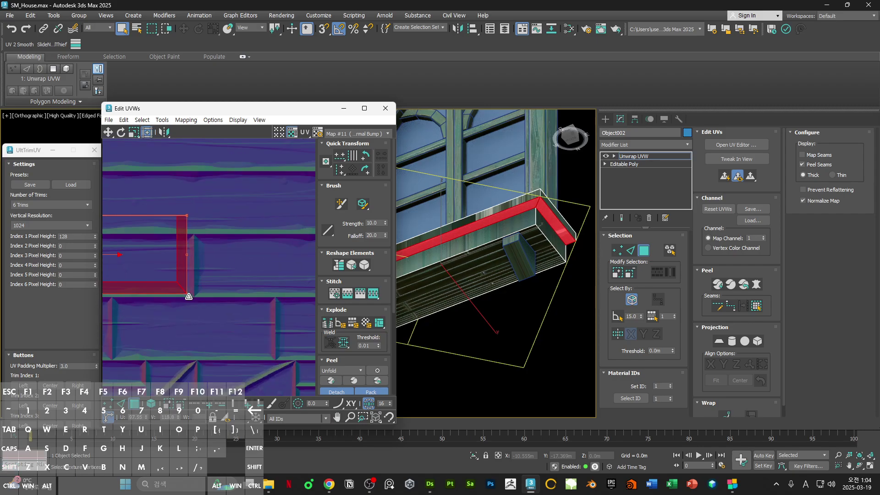
scroll(189, 255, "up", 2)
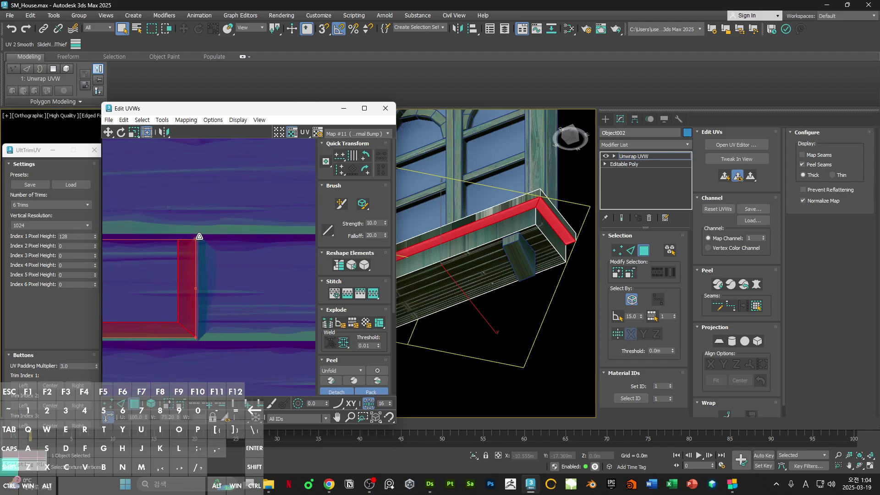
scroll(198, 232, "down", 3)
scroll(259, 221, "up", 4)
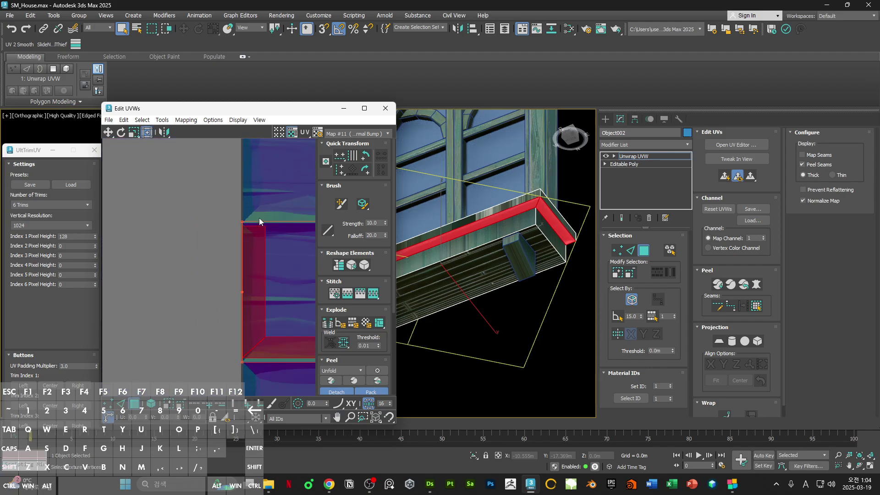
key("z")
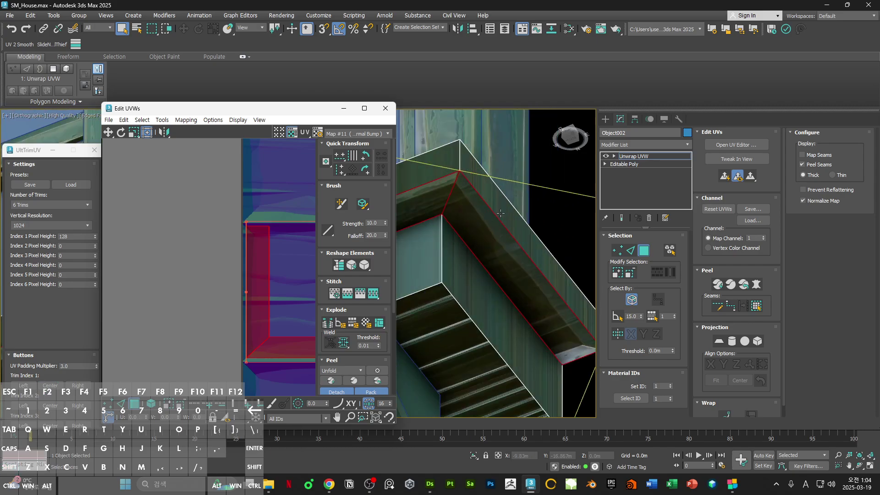
left_click(565, 216)
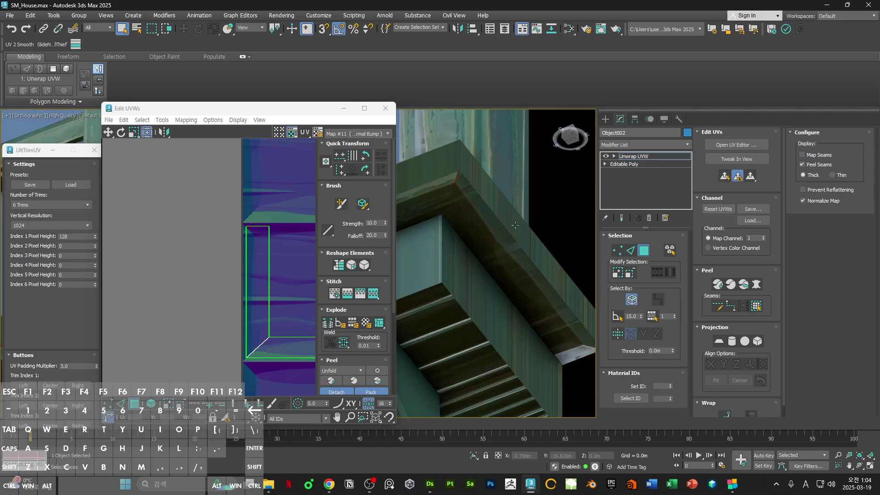
Step: Break the sill's top face from the other UVs, restore its proportions and move it over the wood texture tile
scroll(486, 197, "down", 3)
middle_click_drag(486, 196, 462, 308)
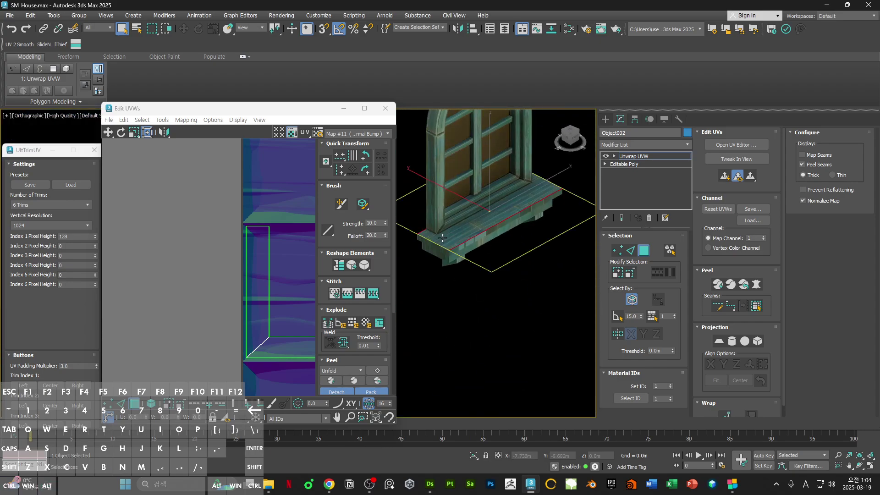
scroll(222, 261, "down", 8)
middle_click_drag(160, 271, 201, 268)
right_click(145, 248)
left_click(130, 274)
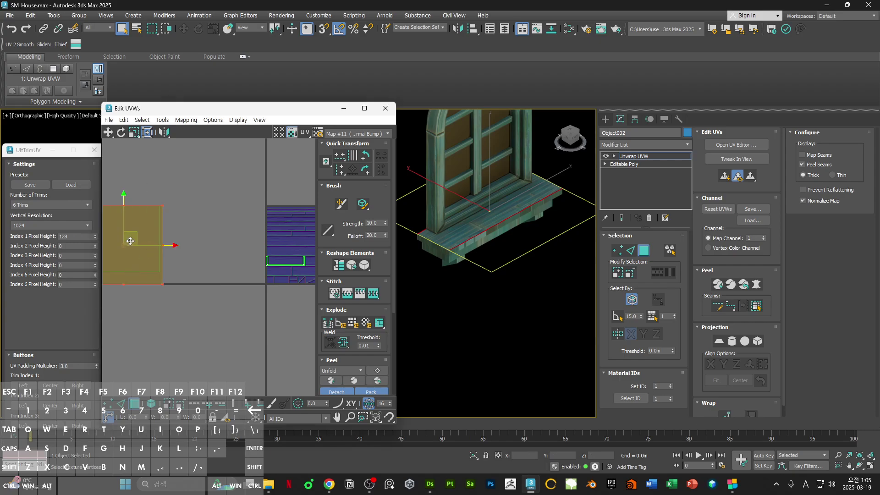
left_click_drag(130, 241, 324, 242)
middle_click_drag(303, 261, 221, 234)
left_click_drag(274, 179, 297, 202)
scroll(274, 215, "up", 4)
middle_click_drag(304, 191, 293, 198)
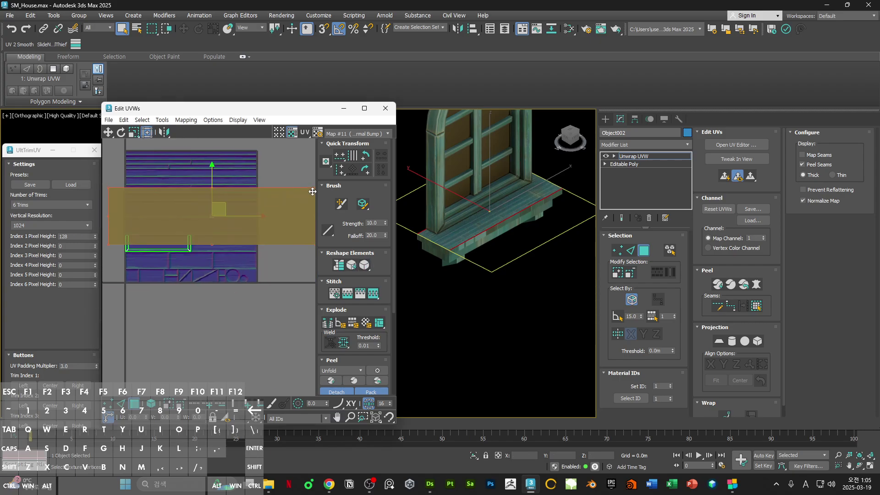
Step: Scale the top face's UVs down and fit them along the wide plank beside the underside strip, ending at the tile's edge
scroll(280, 205, "down", 2)
left_click_drag(306, 193, 220, 233, "ctrl+alt")
scroll(217, 214, "up", 4)
scroll(214, 248, "up", 4)
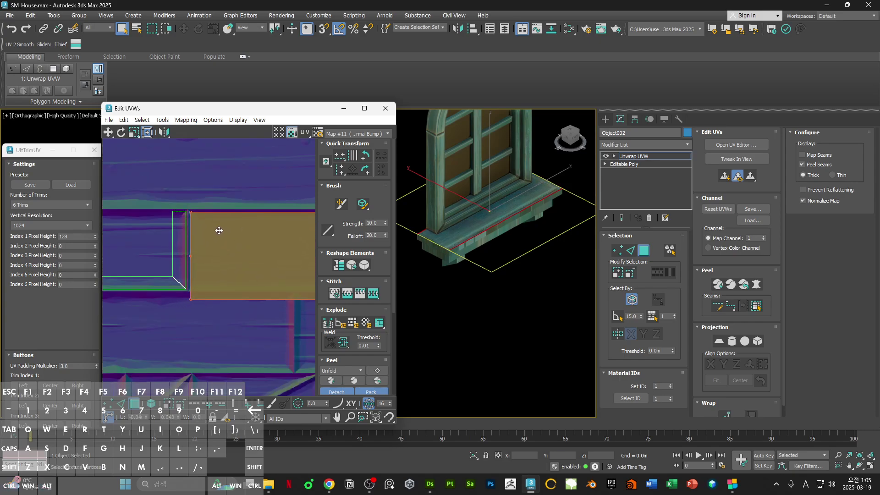
scroll(220, 230, "down", 4)
middle_click_drag(238, 236, 172, 247)
scroll(282, 271, "up", 3)
left_click_drag(283, 279, 281, 275)
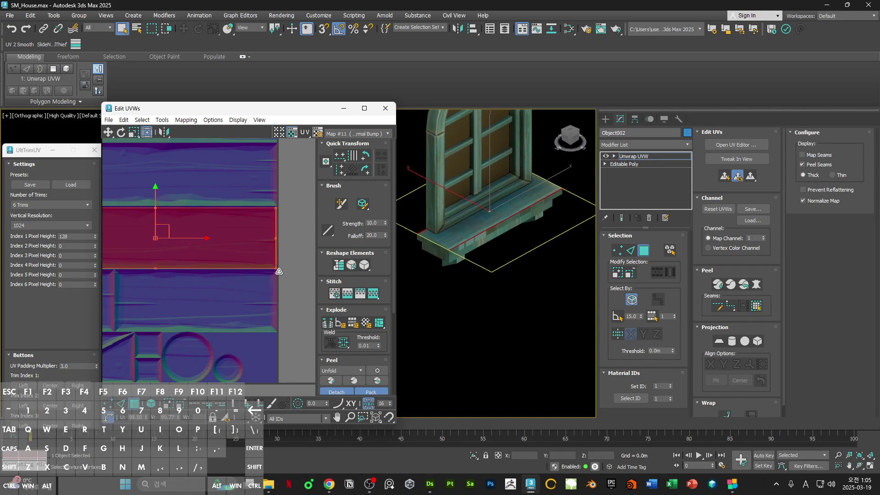
left_click(278, 270)
scroll(452, 252, "up", 4)
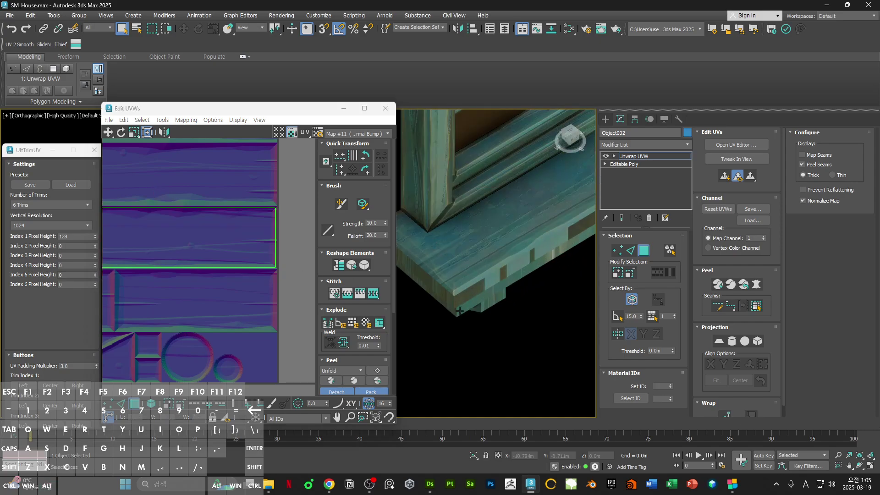
Step: Select the sill's bottom face, break its UVs off and place them in correct proportions beside the texture tile
scroll(291, 254, "down", 5)
middle_click_drag(193, 252, 280, 254)
middle_click_drag(486, 257, 514, 293, "alt")
left_click(466, 281)
left_click(514, 294)
right_click(184, 238)
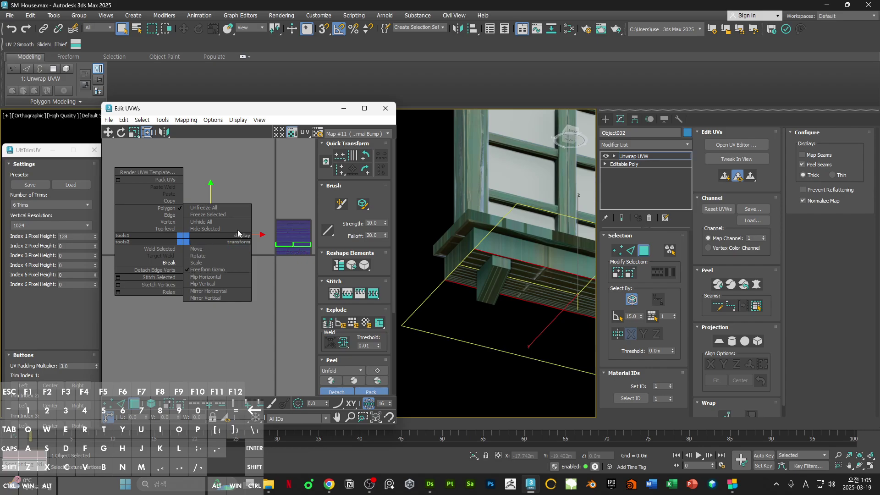
left_click(238, 234)
left_click_drag(210, 235, 280, 228)
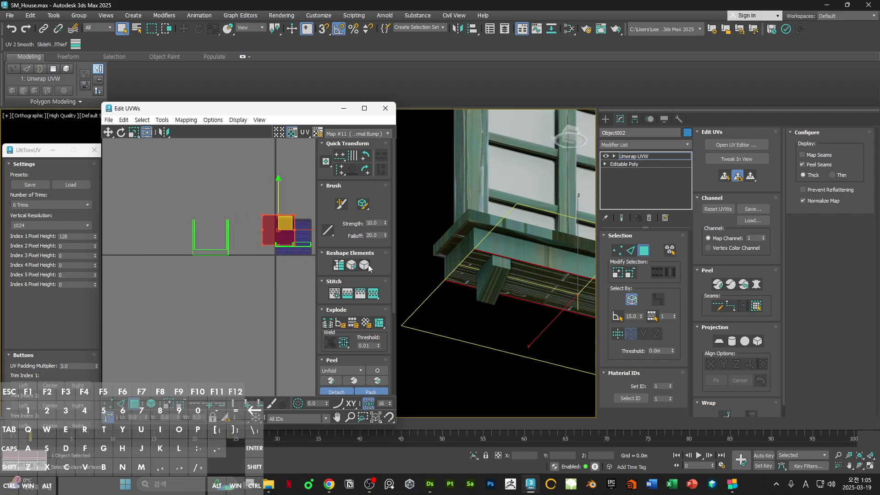
middle_click_drag(305, 248, 246, 230)
scroll(247, 231, "up", 2)
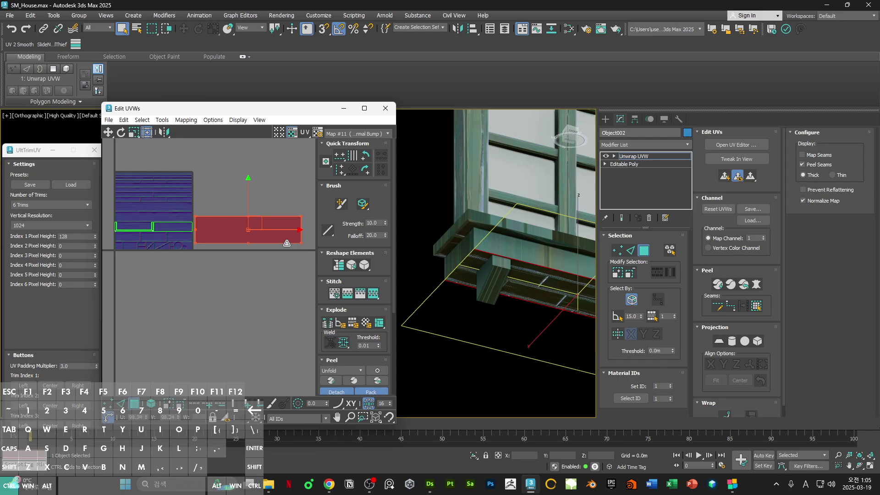
Step: Fit the bottom face's UVs onto the wide plank row in the adjoining tile U2V1
left_click_drag(290, 239, 231, 225)
scroll(222, 221, "up", 6)
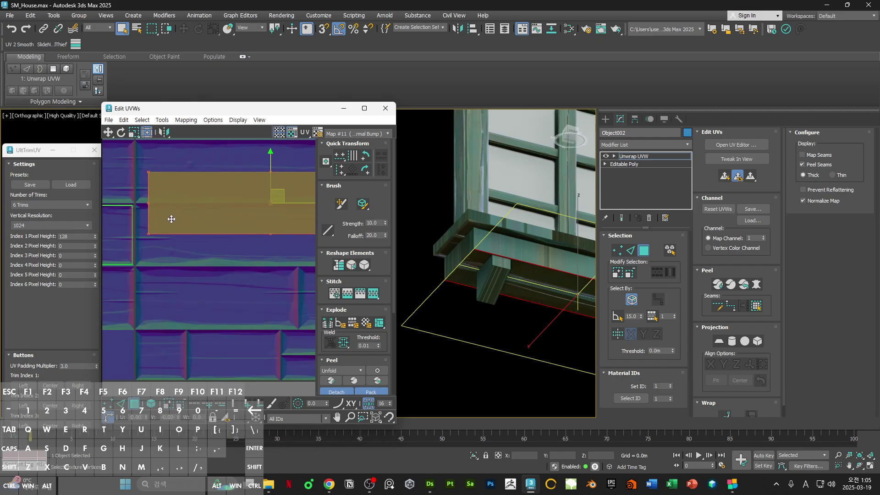
scroll(271, 235, "down", 3)
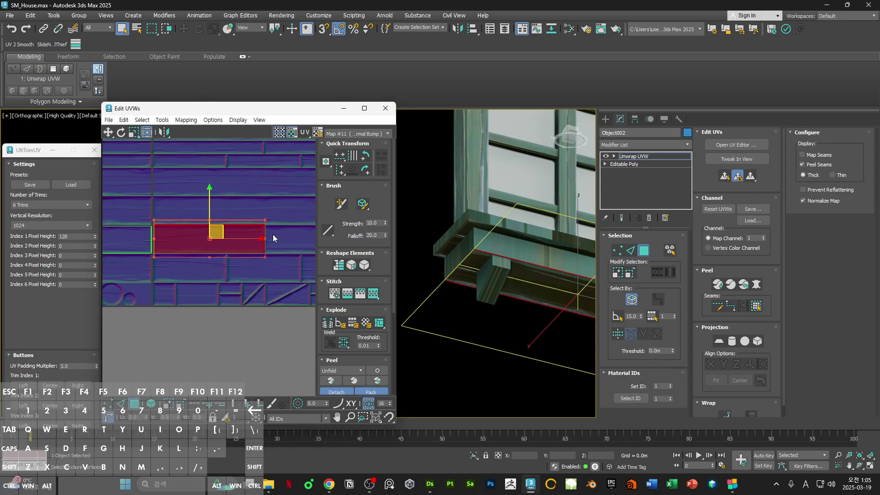
scroll(264, 224, "up", 4)
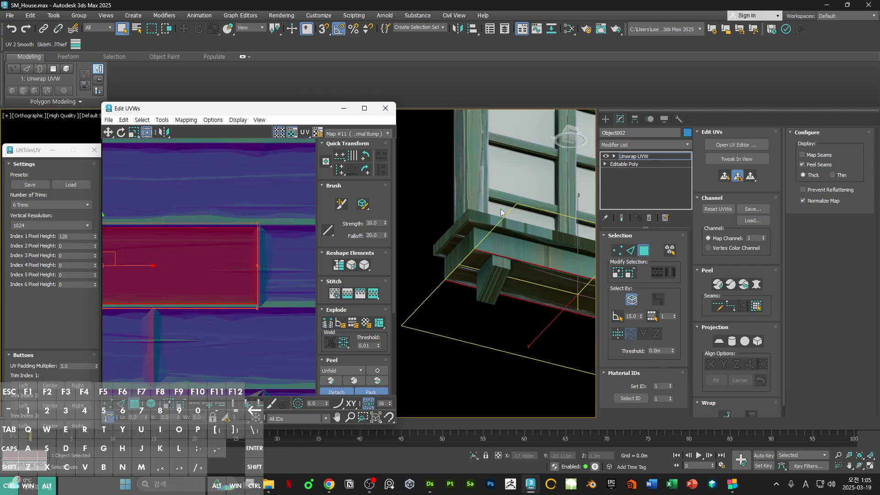
Step: Select the sill's remaining front and side faces, break their UVs apart and restore the pieces' proportions
scroll(501, 212, "down", 4)
middle_click_drag(501, 212, 480, 249, "alt")
scroll(238, 234, "down", 4)
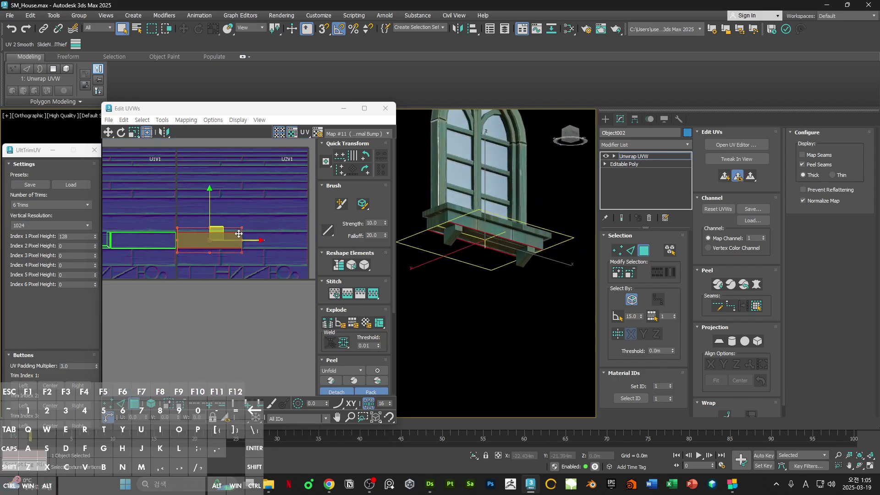
scroll(238, 234, "down", 6)
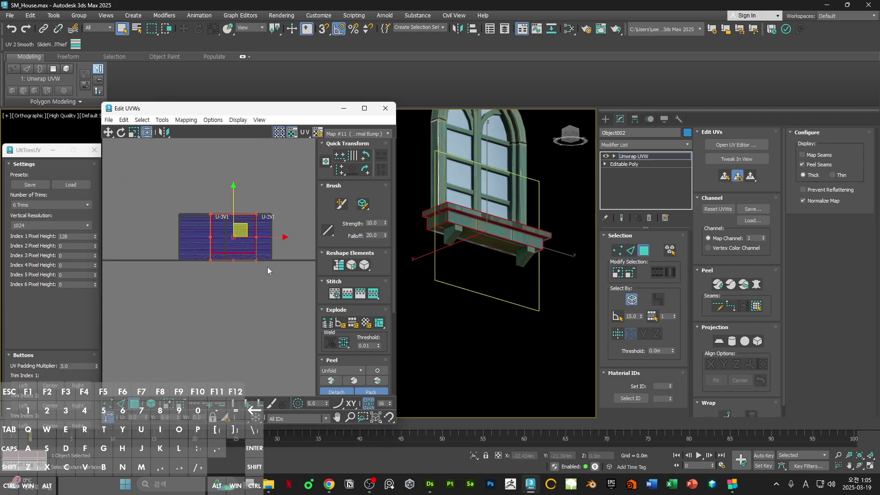
scroll(231, 248, "up", 2)
key("1")
right_click(239, 240)
left_click(218, 265)
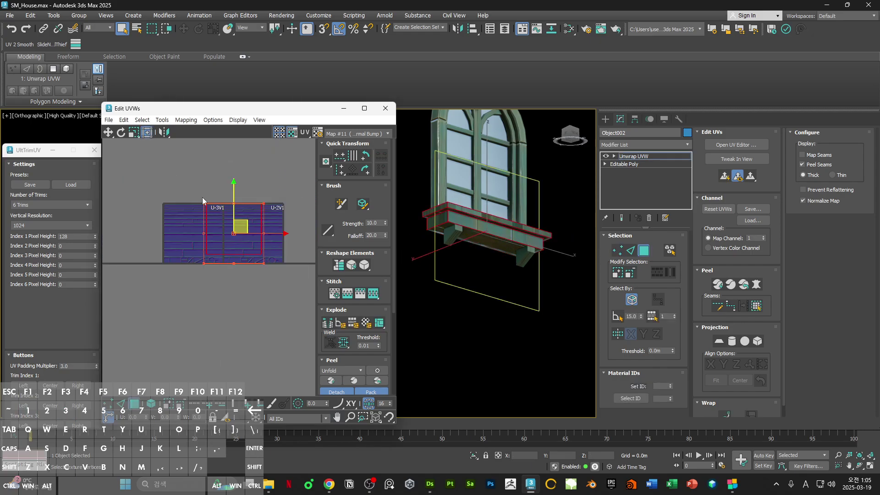
left_click(367, 269)
Step: Rotate the UVs of the sill's end faces by 90 degrees and move them above the front strips
left_click(179, 211)
left_click_drag(169, 202, 302, 241)
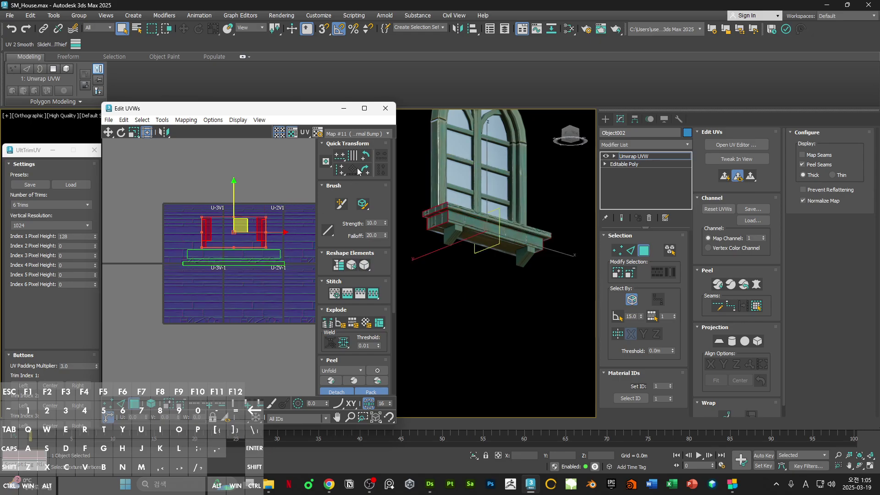
left_click(366, 170)
left_click_drag(239, 224, 231, 186)
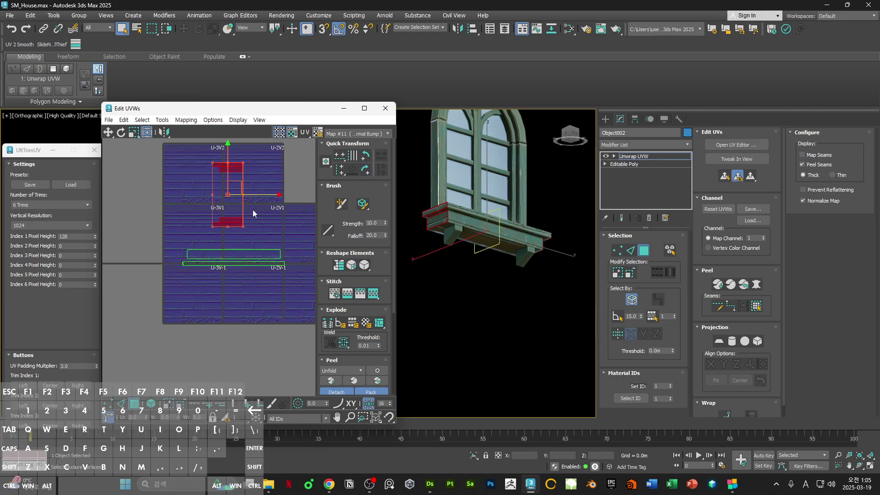
Step: Select the sill slab's two end faces and snap their UVs to the left side of trim index 1
left_click(441, 210)
scroll(476, 225, "up", 3)
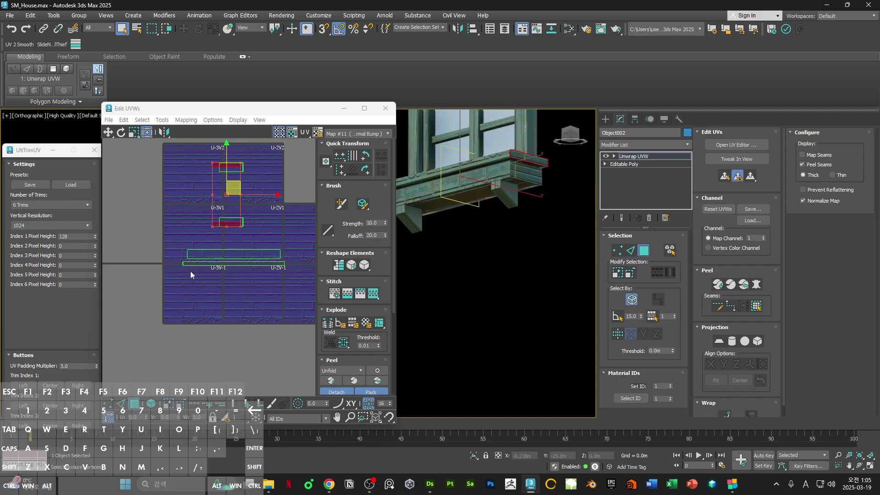
left_click(26, 385)
middle_click_drag(216, 271, 48, 250)
scroll(191, 202, "up", 3)
middle_click_drag(227, 199, 262, 251)
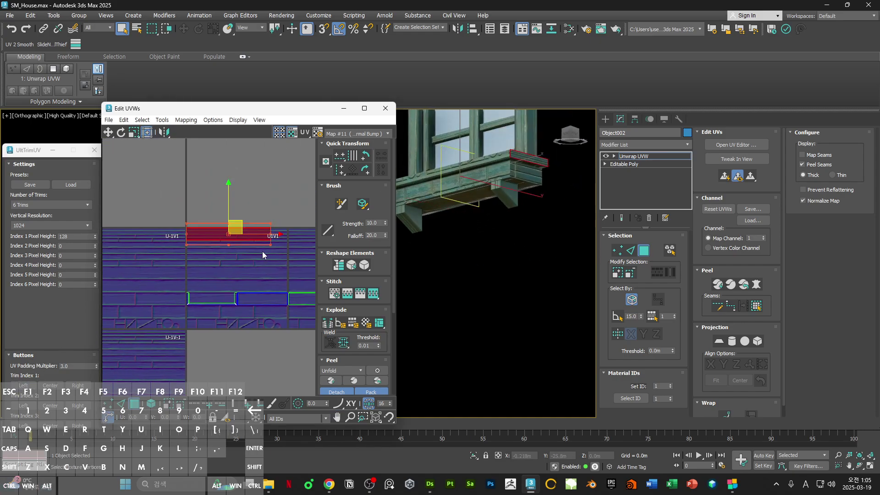
Step: Fit the slab end faces' UVs onto a short narrow plank near the top of the wood texture
scroll(262, 251, "up", 2)
scroll(203, 235, "up", 3)
middle_click_drag(203, 209, 196, 249)
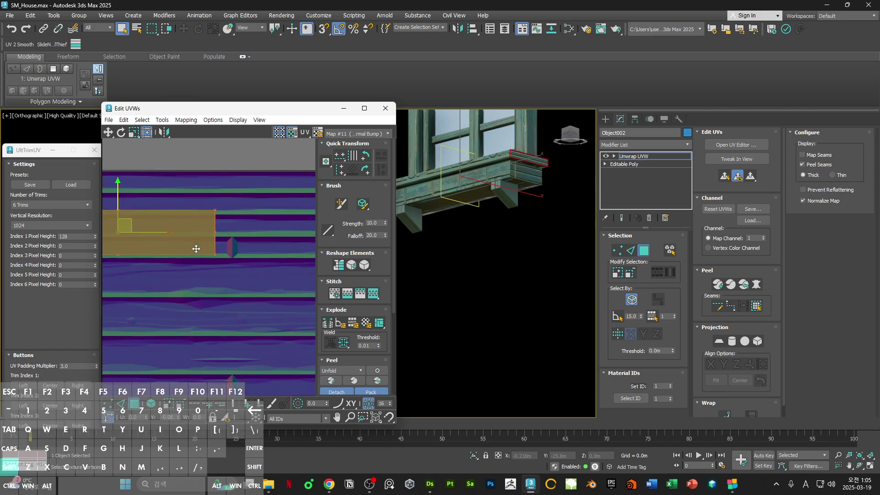
left_click_drag(196, 248, 195, 251, "shift")
scroll(218, 210, "up", 2)
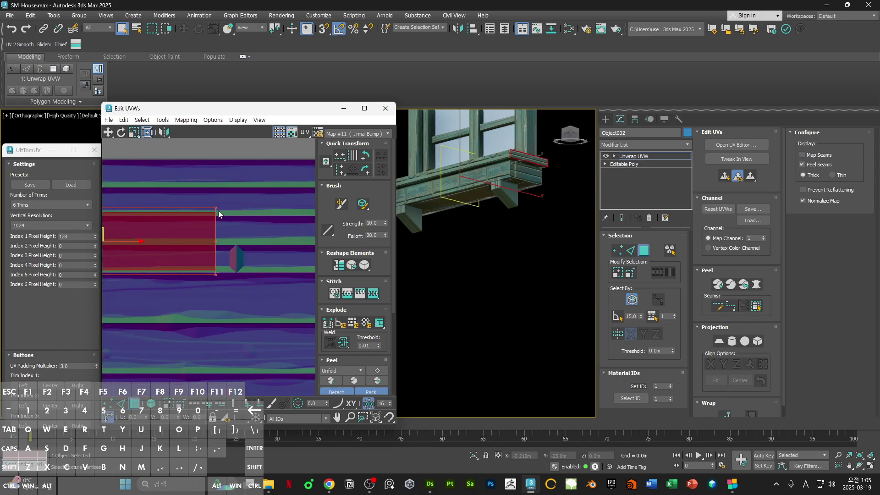
left_click_drag(217, 211, 240, 245)
Step: Select the sill slab's front face and move its UV strip onto the narrow planks near the top of the texture
left_click(532, 202)
middle_click_drag(531, 199, 499, 217, "alt")
scroll(491, 201, "up", 5)
left_click(488, 201)
left_click(446, 189)
scroll(209, 244, "down", 5)
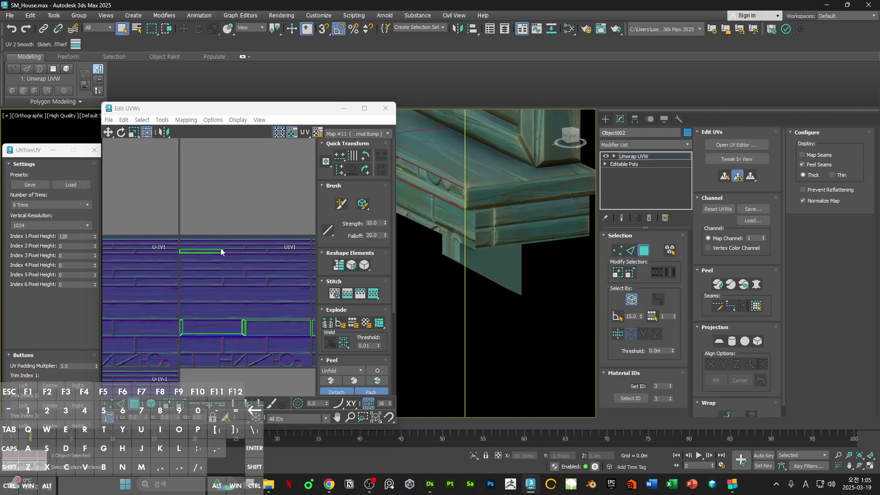
left_click_drag(222, 290, 305, 233)
Step: Align the slab front strip with the tile's left edge and fit its far end to the end of a narrow plank
scroll(305, 232, "up", 8)
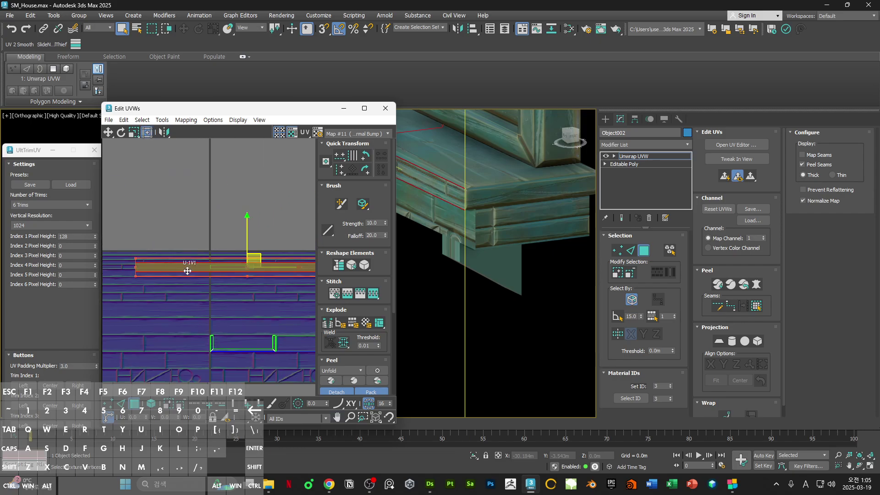
middle_click_drag(266, 236, 300, 229)
scroll(299, 233, "down", 4)
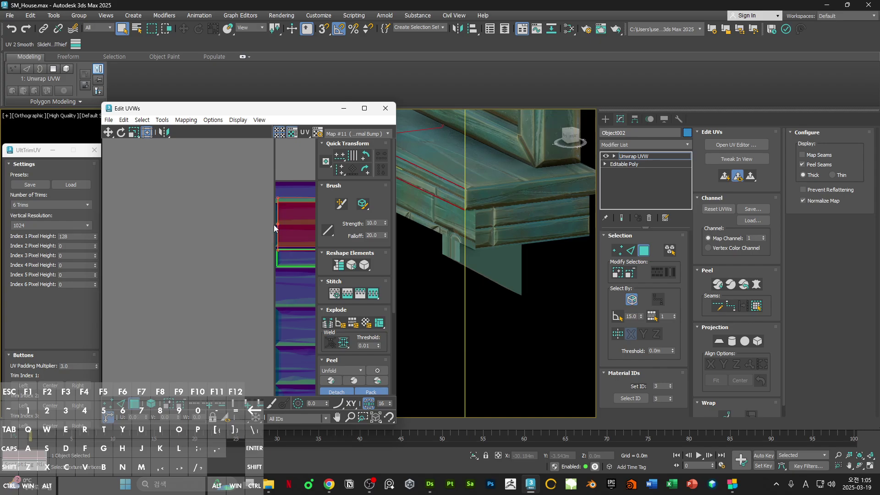
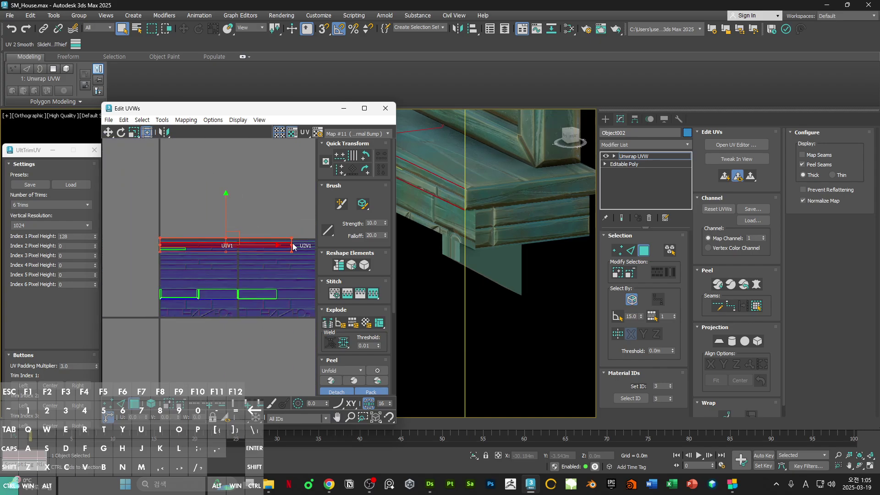
scroll(236, 247, "up", 5)
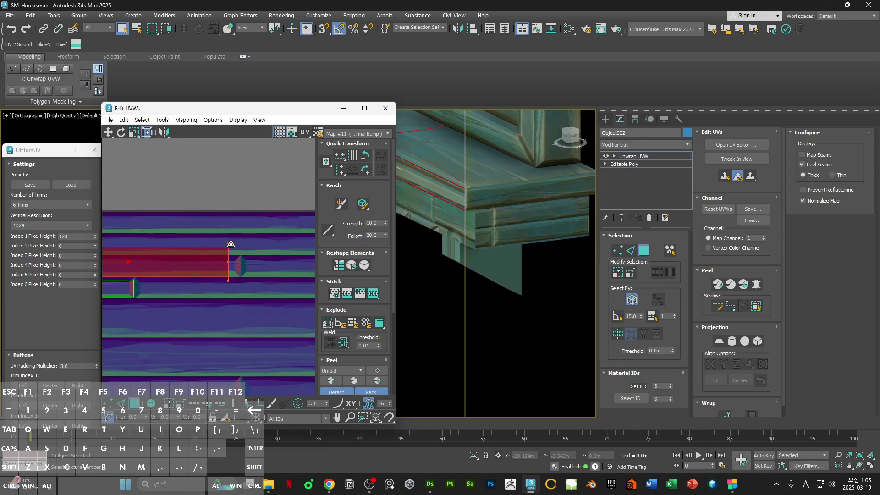
scroll(451, 220, "down", 5)
Step: Select the front face of the board beneath the sill slab and move its UV strip onto the planks near the texture's top
left_click(510, 260)
middle_click_drag(463, 229, 558, 275, "alt")
middle_click_drag(558, 275, 511, 206, "alt")
scroll(493, 251, "up", 5)
scroll(484, 262, "down", 4)
left_click(484, 262)
scroll(210, 242, "down", 8)
middle_click_drag(182, 265, 252, 252)
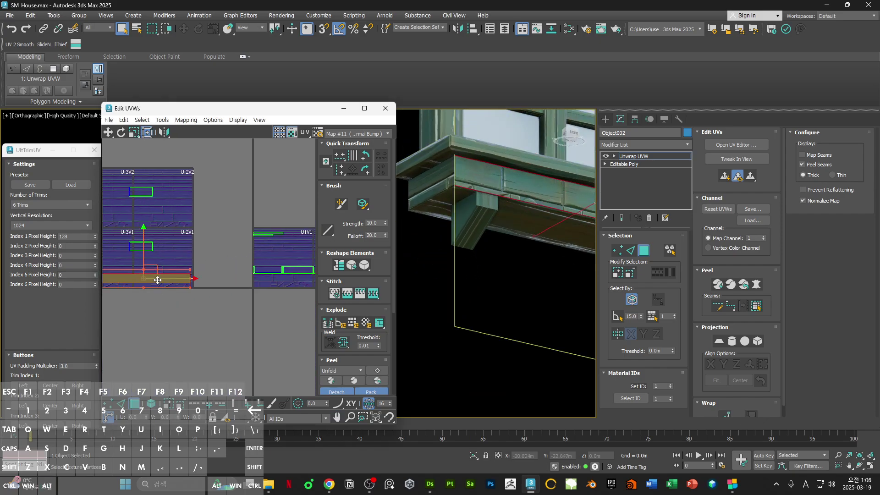
left_click_drag(158, 279, 282, 230)
left_click_drag(275, 271, 273, 235)
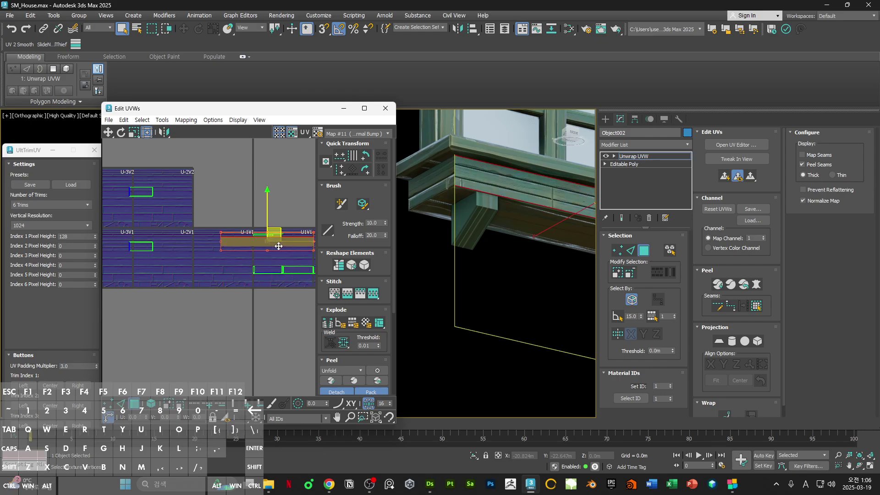
Step: Scale and align the lower board's front strip so it fits inside one narrow plank of the texture
scroll(283, 247, "up", 3)
middle_click_drag(295, 249, 253, 249)
left_click_drag(292, 227, 154, 240, "ctrl")
scroll(207, 243, "up", 5)
scroll(130, 243, "up", 4)
scroll(156, 241, "down", 5)
middle_click_drag(237, 259, 225, 264)
scroll(229, 264, "up", 4)
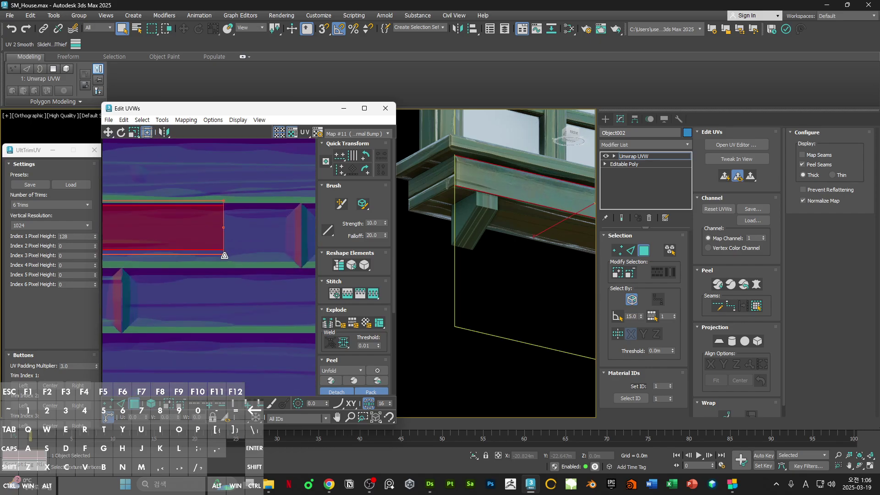
left_click_drag(224, 256, 300, 275)
Step: Select the lower board's end faces, snap their UVs to the left side of trim index 1 and move them to the bottom row
left_click(293, 292)
scroll(270, 271, "down", 7)
middle_click_drag(257, 265, 195, 219)
left_click(20, 385)
scroll(178, 265, "up", 5)
left_click_drag(195, 219, 190, 337, "shift")
scroll(204, 336, "up", 4)
scroll(185, 337, "up", 2)
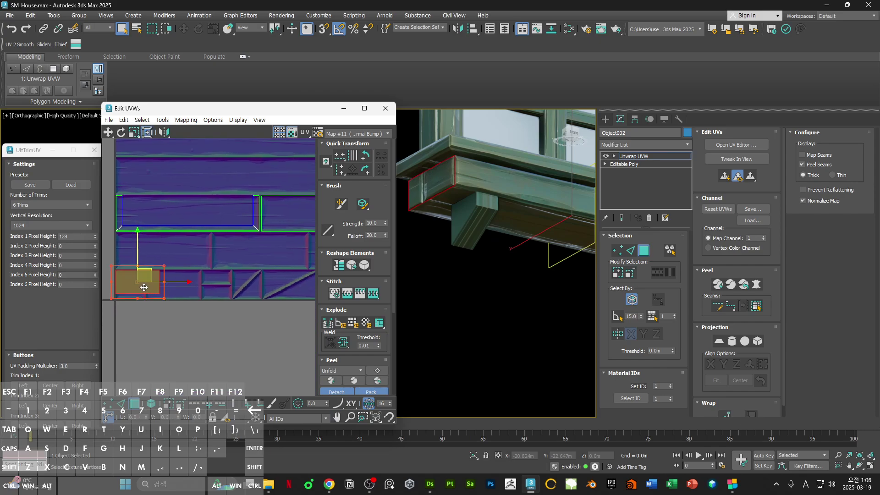
Step: Fit the lower board's end-face UVs onto the upper small framed panel in the texture's bottom row
scroll(184, 281, "up", 2)
left_click_drag(183, 276, 340, 279)
middle_click_drag(306, 281, 173, 274)
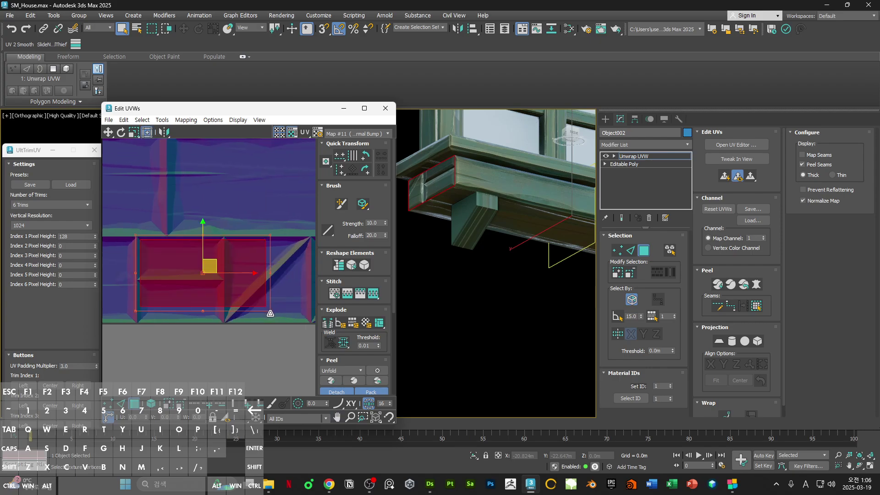
left_click_drag(270, 312, 229, 279)
left_click(251, 209)
middle_click_drag(484, 198, 499, 239, "alt")
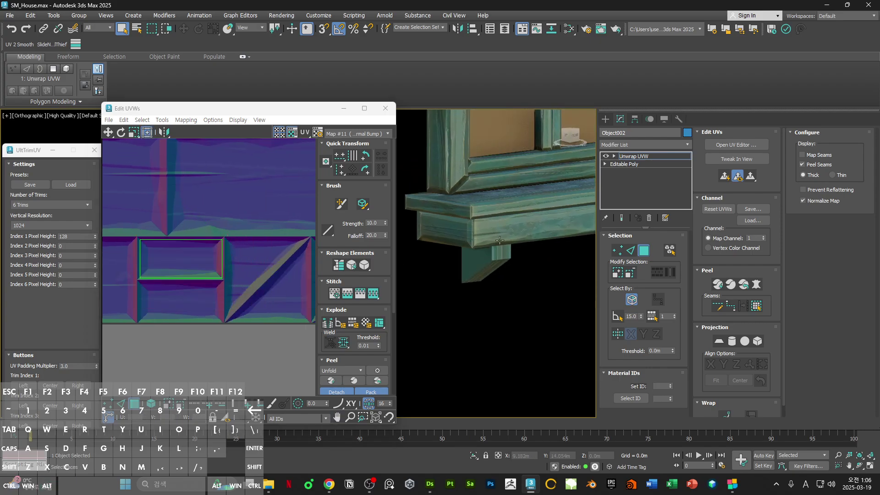
left_click(486, 232)
scroll(206, 293, "up", 4)
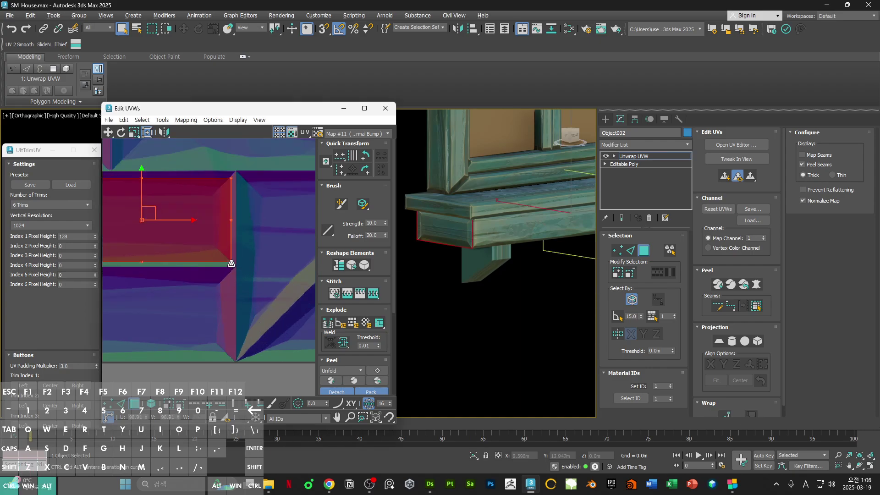
left_click_drag(220, 248, 218, 248, "ctrl+alt")
left_click(236, 271)
Step: Convert the unwrapped sill object to Editable Poly
middle_click_drag(488, 263, 508, 229, "alt")
scroll(481, 271, "down", 3)
middle_click_drag(508, 229, 442, 265, "alt")
right_click(516, 298)
left_click(578, 301)
Step: Select the support brackets under the sill and add an Unwrap UVW modifier to them
scroll(527, 257, "up", 3)
left_click(500, 279)
left_click(656, 142)
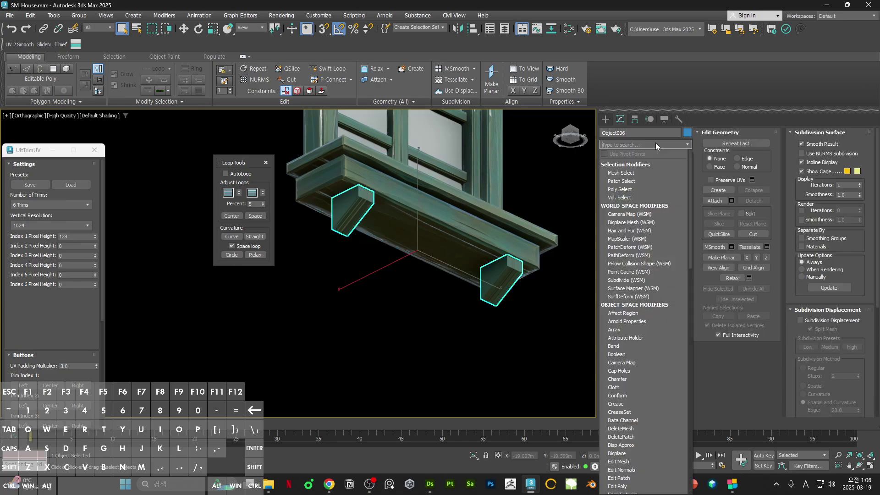
key("u")
key("Return")
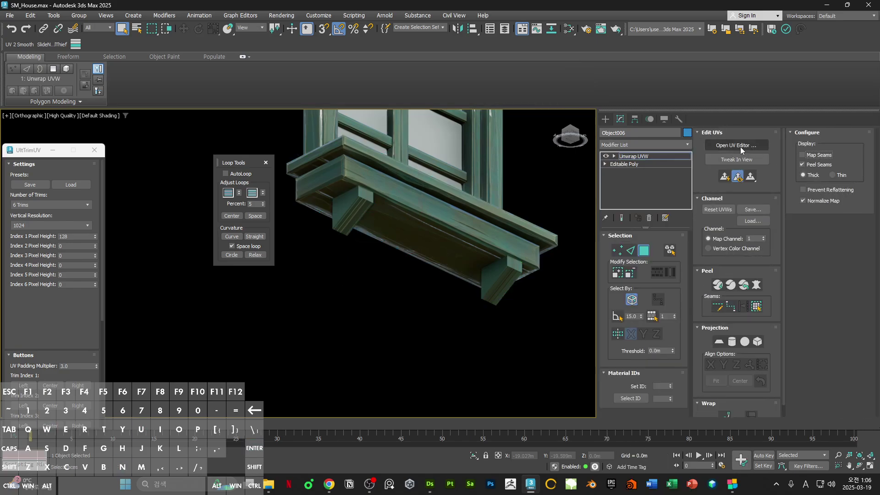
Step: Open the brackets' UVs, planar-map all their faces and show Map #11 as the background texture
left_click(736, 146)
left_click(719, 342)
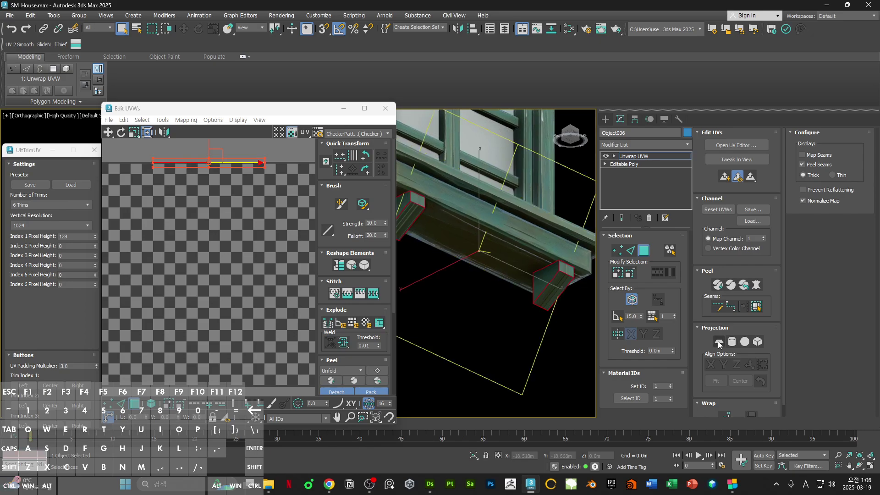
left_click(719, 342)
scroll(220, 275, "down", 5)
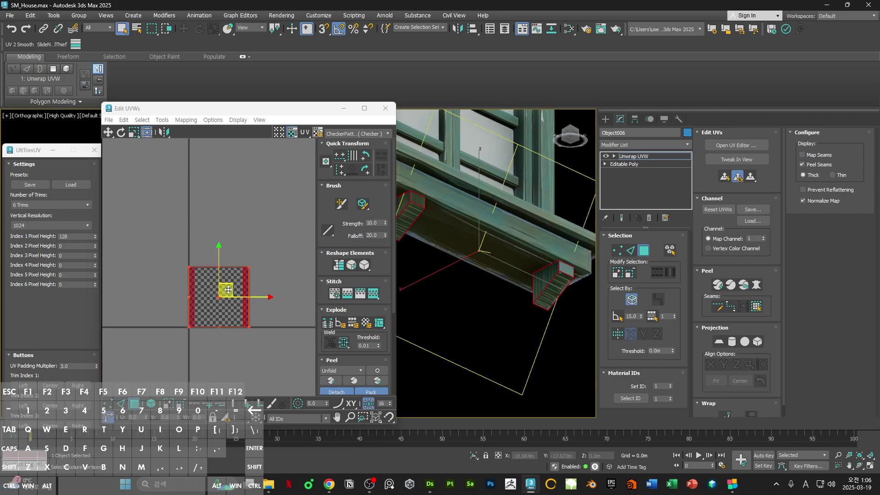
left_click(357, 132)
left_click(369, 167)
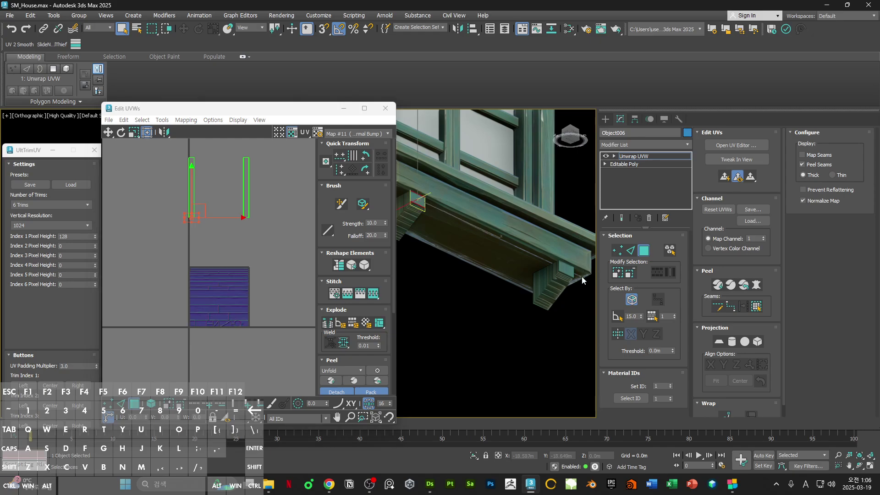
Step: Select the small front faces of both brackets and bring their UVs onto the wood texture, separate from the other faces
left_click(568, 270, "ctrl")
right_click(203, 210)
left_click(199, 249)
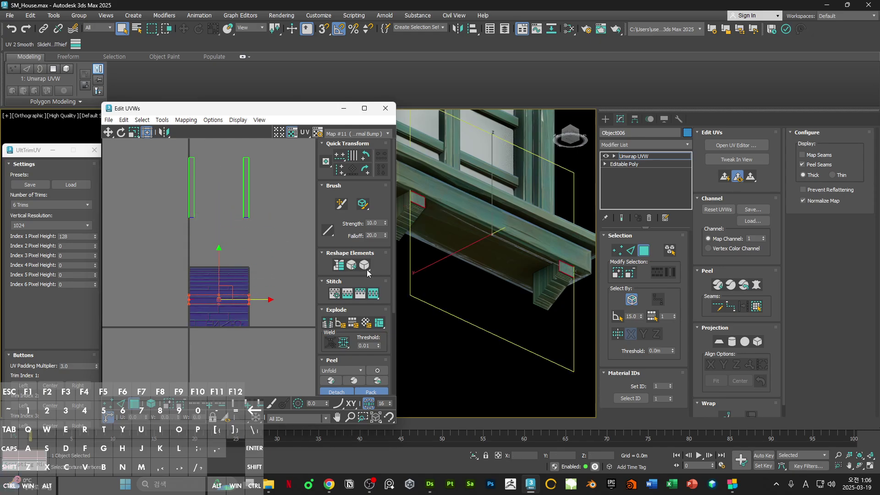
scroll(170, 264, "up", 8)
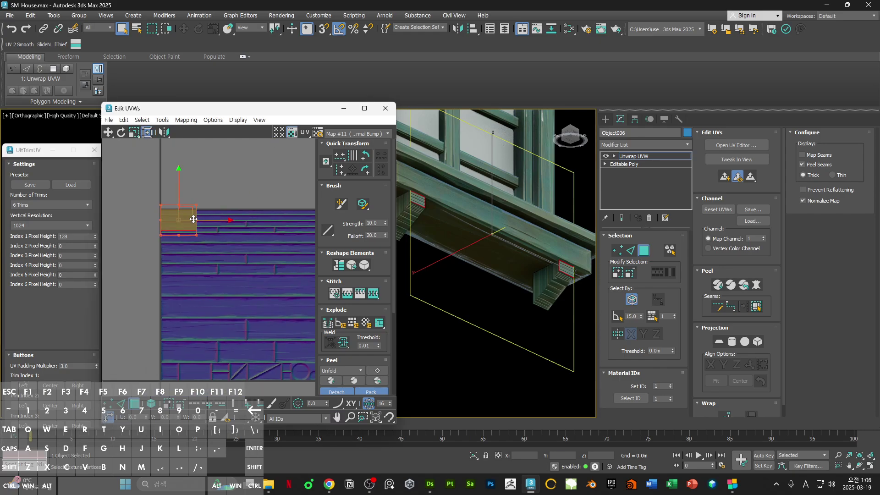
middle_click_drag(170, 264, 215, 225)
scroll(216, 224, "down", 4)
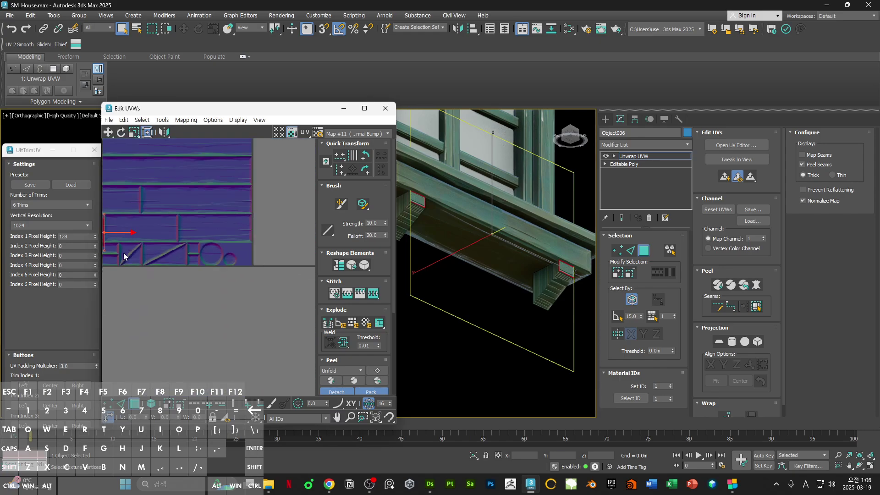
Step: Fit the brackets' front-face UVs onto the upper small framed panel in the texture's bottom row
scroll(221, 248, "up", 8)
scroll(229, 257, "up", 3)
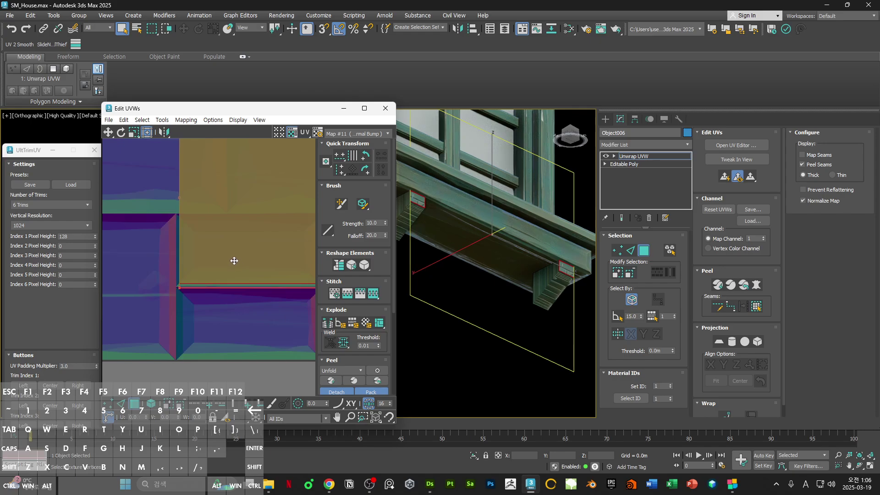
scroll(235, 261, "down", 3)
scroll(203, 265, "down", 4)
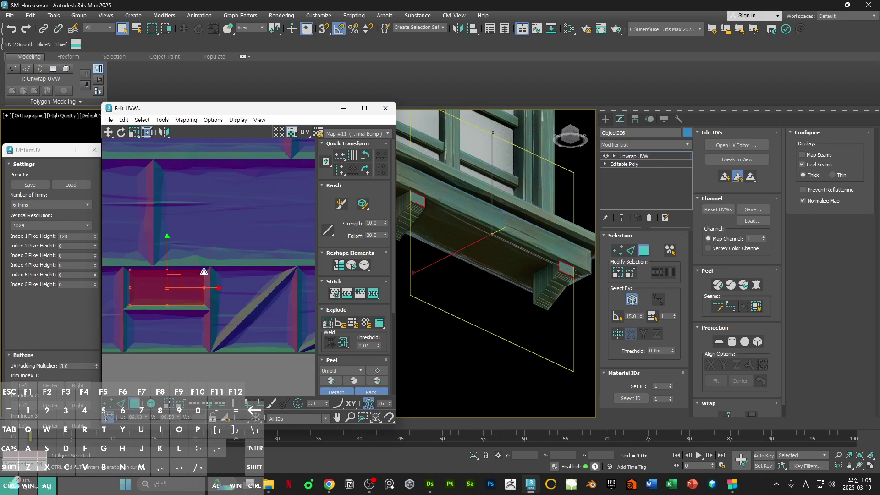
left_click_drag(206, 270, 206, 269, "ctrl+alt")
left_click(229, 257)
Step: Select the slanted underside faces of both brackets and move their UVs beside the texture tile
middle_click_drag(424, 226, 404, 215)
scroll(200, 259, "down", 8)
middle_click_drag(208, 275, 253, 288)
scroll(252, 285, "down", 3)
scroll(255, 227, "up", 3)
right_click(255, 229)
left_click(206, 255)
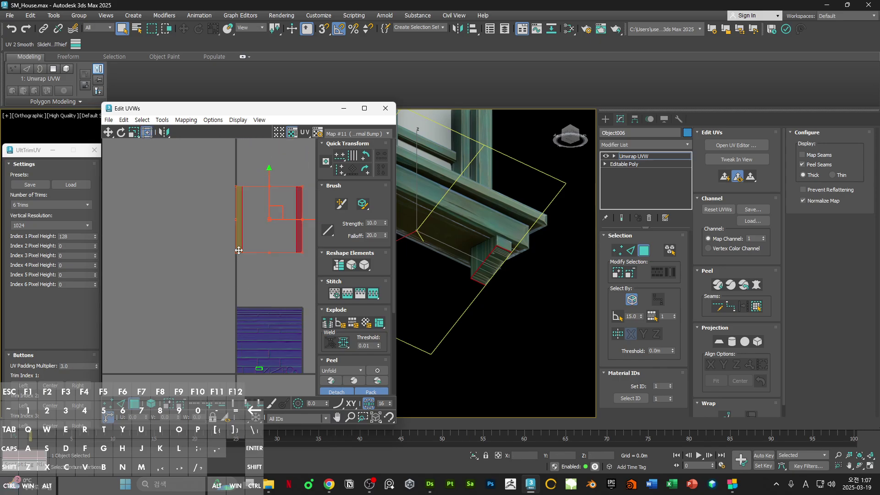
left_click_drag(270, 215, 210, 325)
middle_click_drag(255, 256, 241, 191)
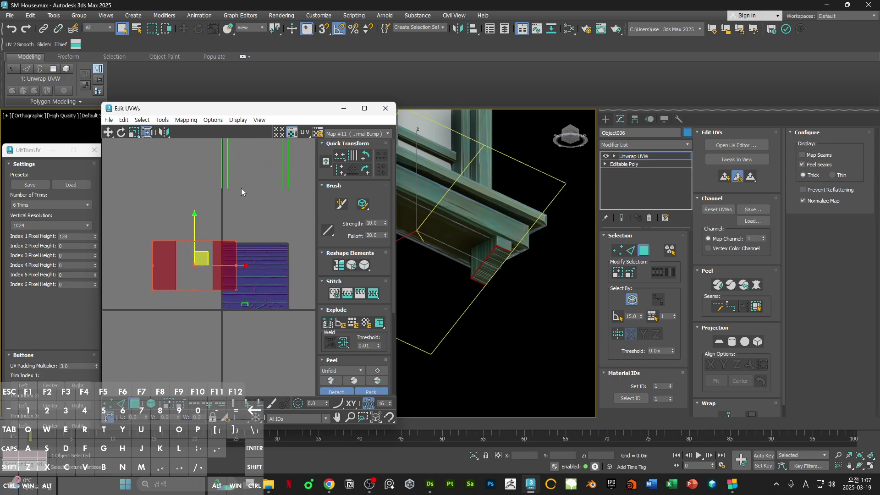
Step: Rotate the slanted-face UVs 90 degrees, snap them to trim index 1's left side and fit them onto the bottom row's wide framed panel
left_click(365, 176)
left_click(23, 385)
scroll(227, 273, "up", 2)
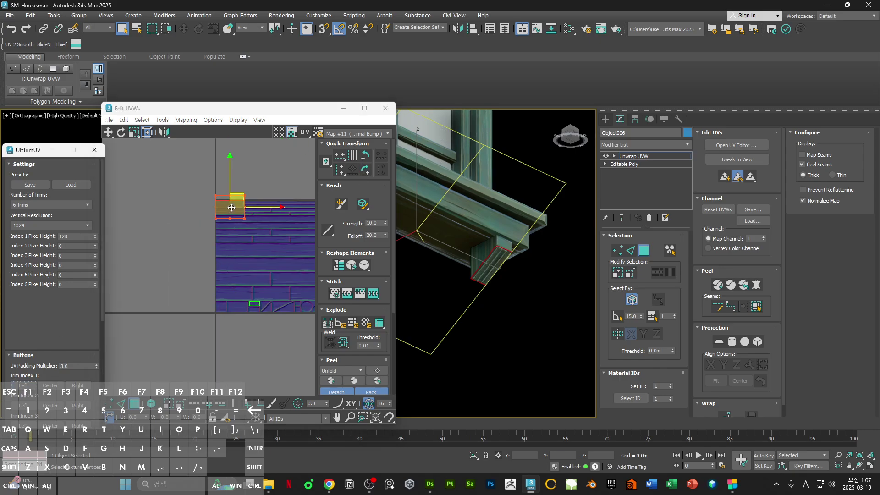
left_click_drag(231, 208, 251, 282)
scroll(242, 314, "up", 3)
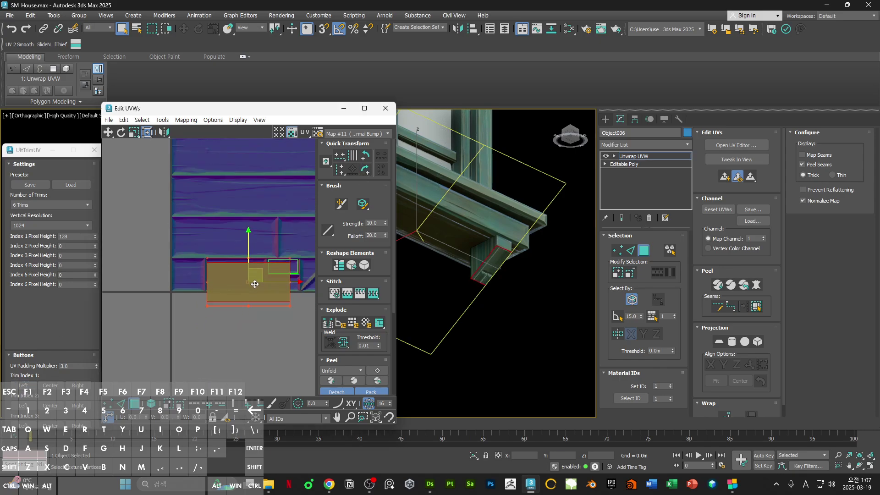
scroll(295, 299, "up", 3)
left_click_drag(283, 311, 234, 277)
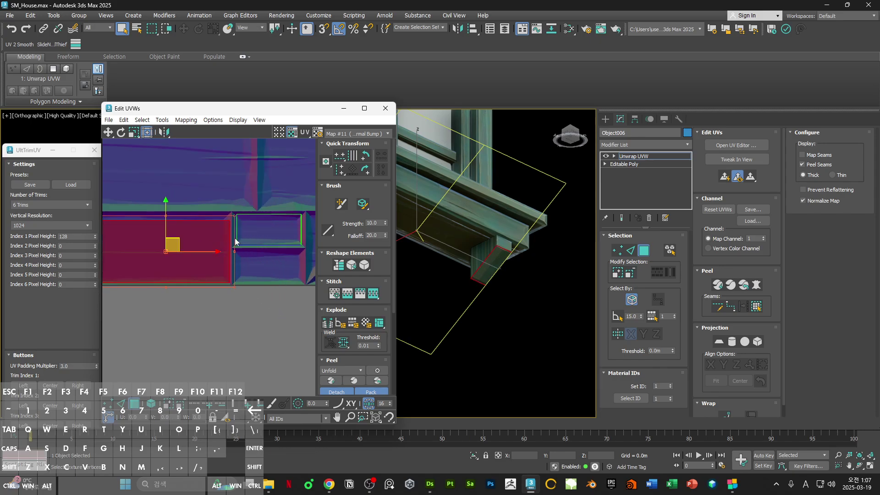
Step: Select the side faces of both brackets and planar-map them aligned to the X axis
left_click(513, 279)
middle_click_drag(505, 249, 582, 206, "alt")
left_click(439, 208)
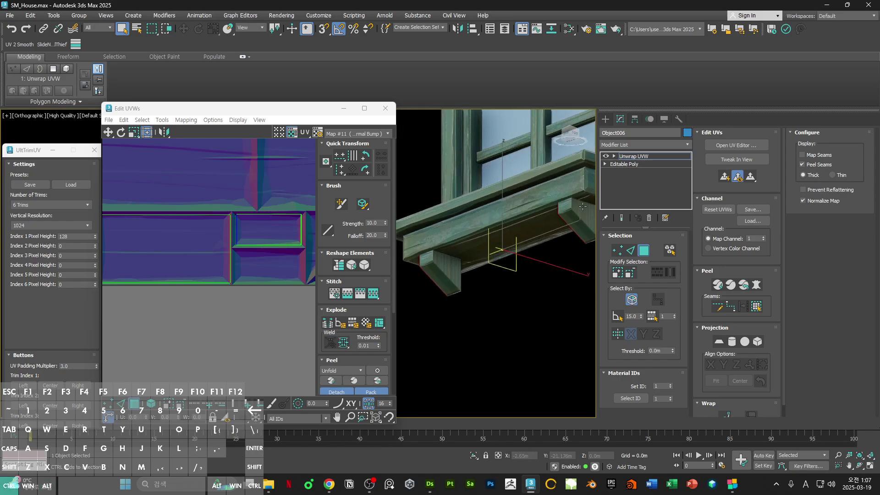
left_click(448, 270)
scroll(203, 271, "down", 5)
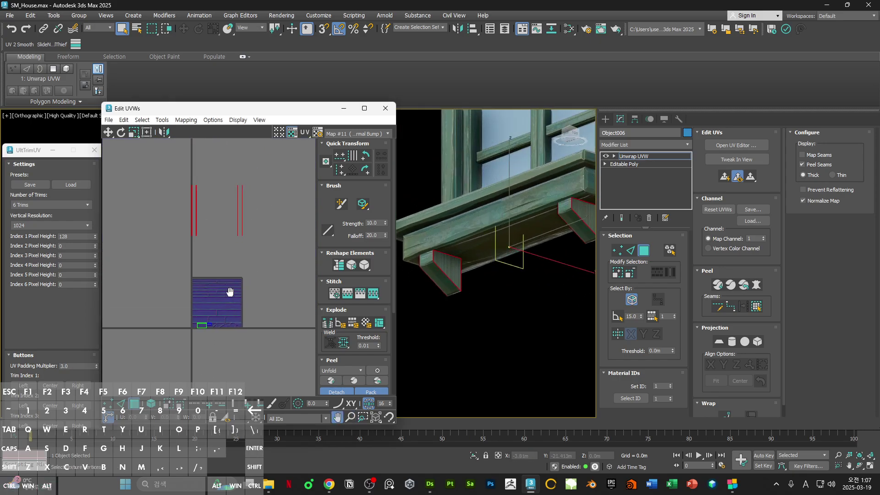
left_click(365, 266)
left_click(719, 342)
left_click(712, 365)
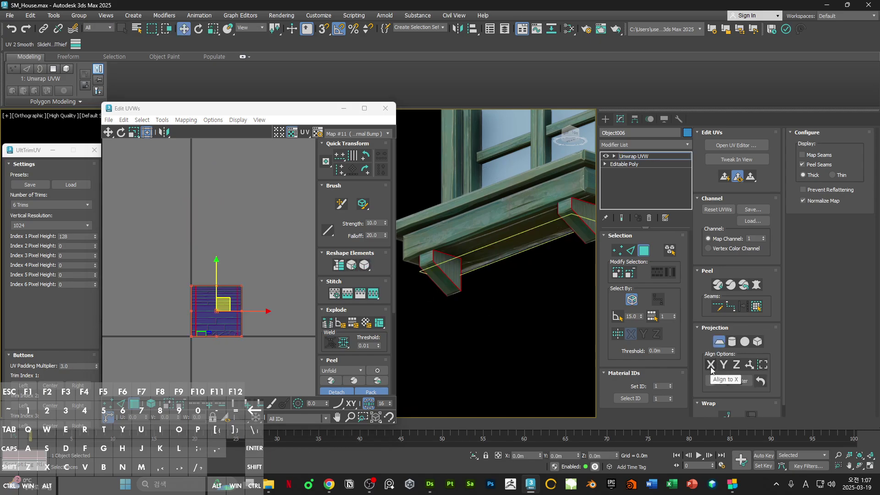
left_click(719, 341)
scroll(192, 323, "up", 3)
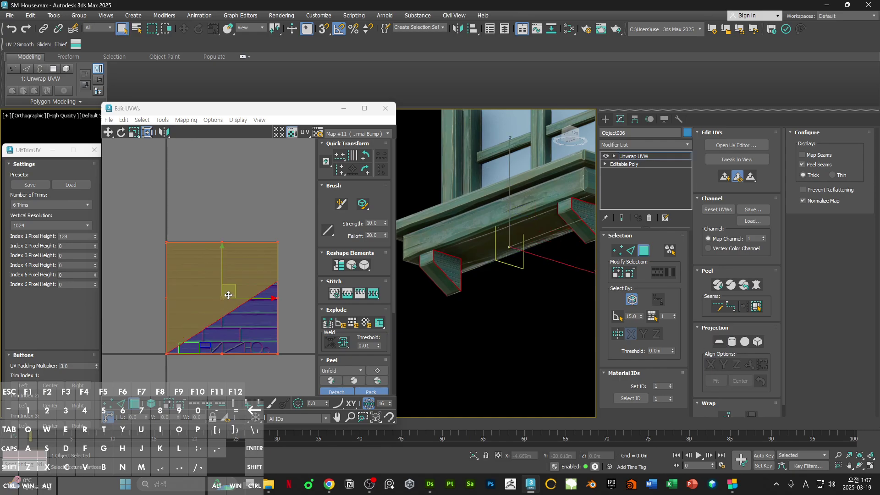
Step: Shrink the brackets' side-face UVs and fit them onto the square panel at the start of the texture's bottom row
key("1")
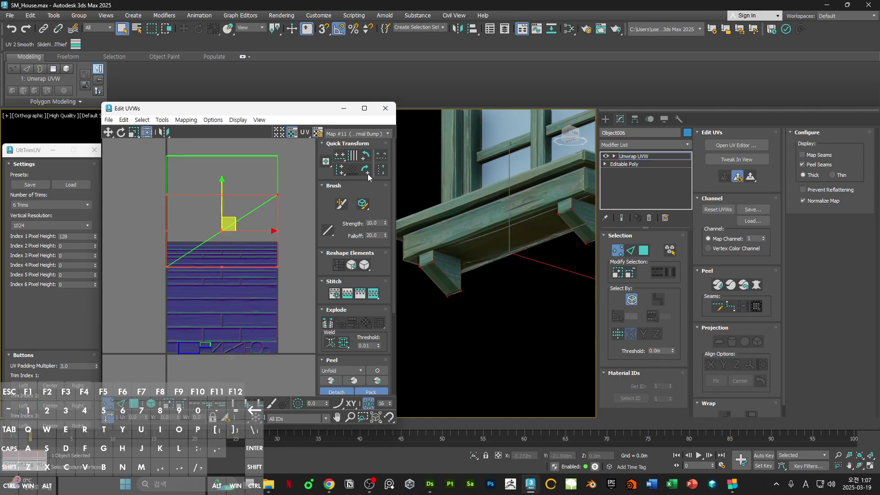
key("3")
left_click_drag(270, 220, 204, 206)
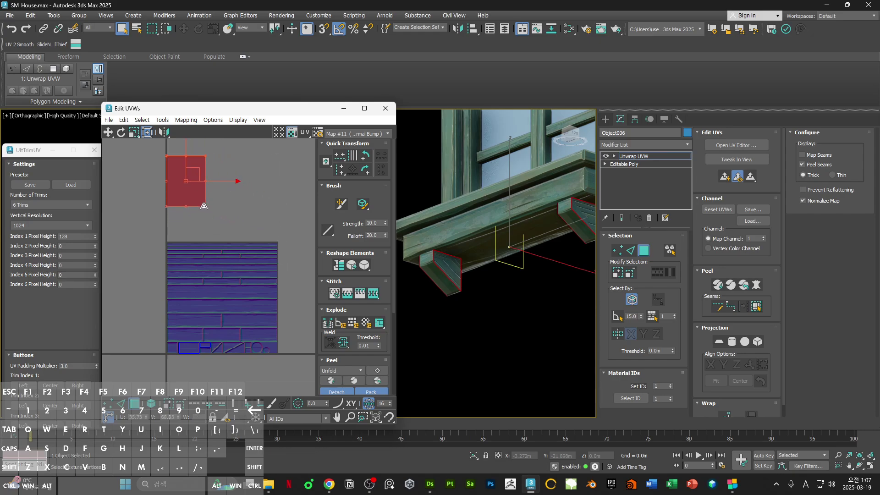
left_click_drag(185, 171, 174, 354)
scroll(176, 338, "up", 5)
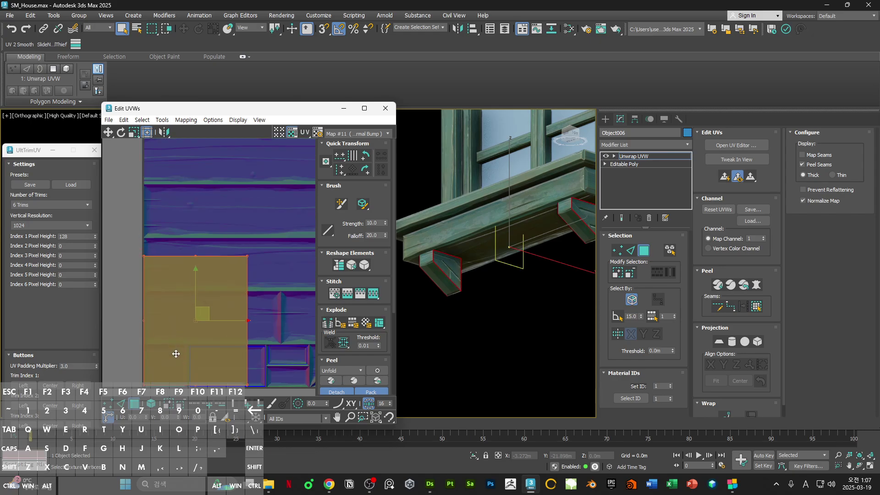
scroll(151, 376, "up", 3)
middle_click_drag(150, 377, 155, 289)
scroll(159, 296, "down", 5)
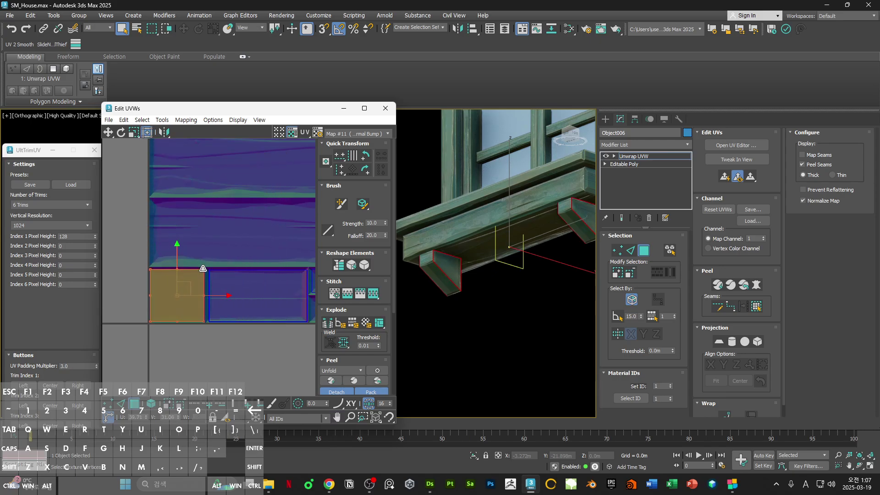
Step: Convert the unwrapped brackets to Editable Poly
left_click(492, 275)
middle_click_drag(493, 275, 511, 252, "alt")
scroll(478, 275, "up", 5)
middle_click_drag(511, 252, 505, 191, "alt")
right_click(505, 191)
mouse_move(579, 307)
left_click(606, 317)
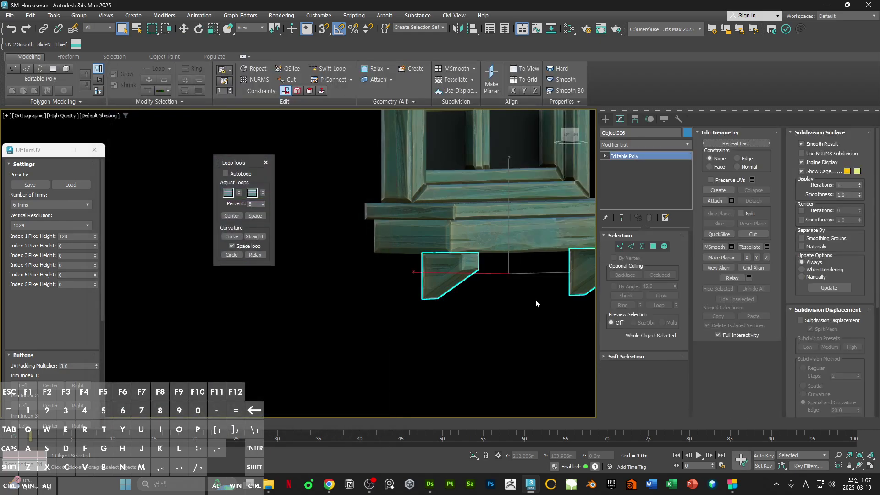
Step: Select all five window objects, reset their transforms with Reset XForm and convert them to Editable Poly
middle_click_drag(535, 299, 458, 262, "ctrl+alt")
left_click(433, 316)
middle_click_drag(358, 155, 369, 217)
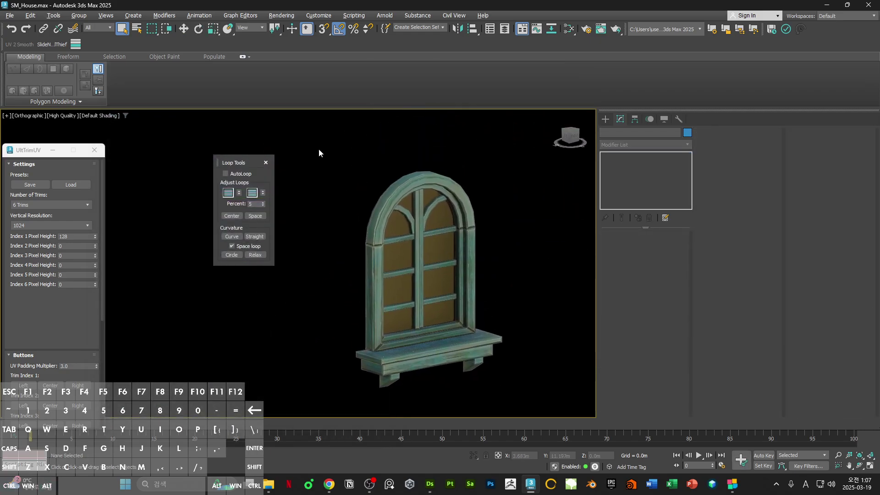
left_click_drag(318, 149, 513, 381)
left_click(679, 119)
right_click(495, 193)
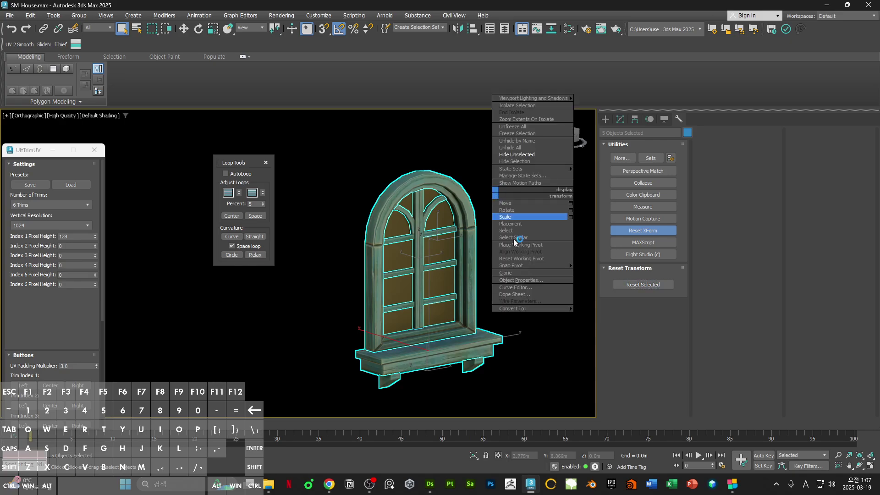
left_click(595, 315)
Step: Attach the other four window objects to the window sill to form a single mesh
middle_click_drag(483, 311, 509, 279)
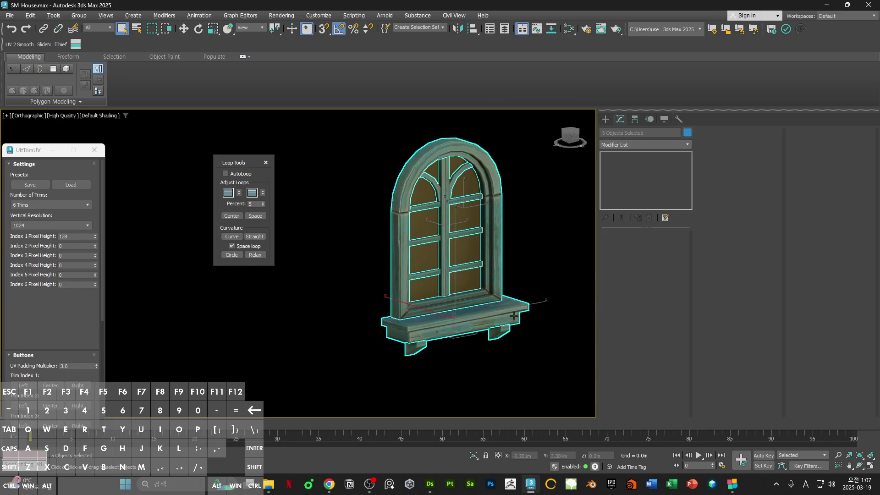
left_click(506, 310)
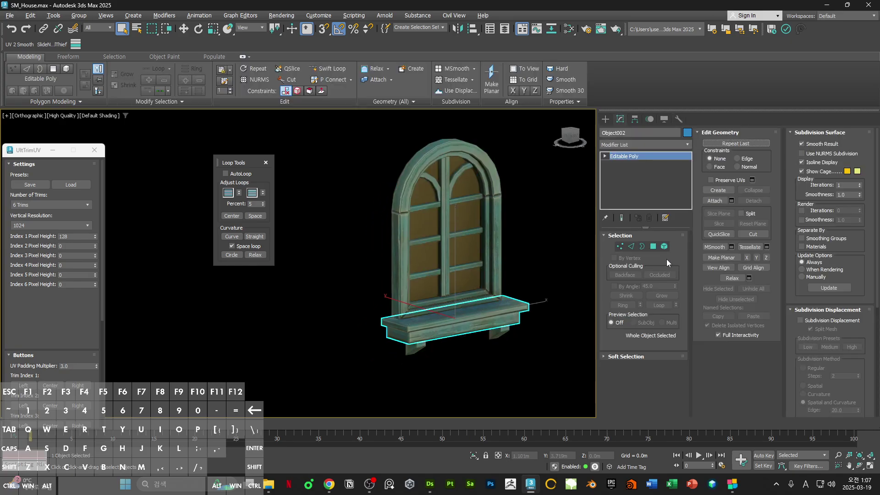
left_click(732, 202)
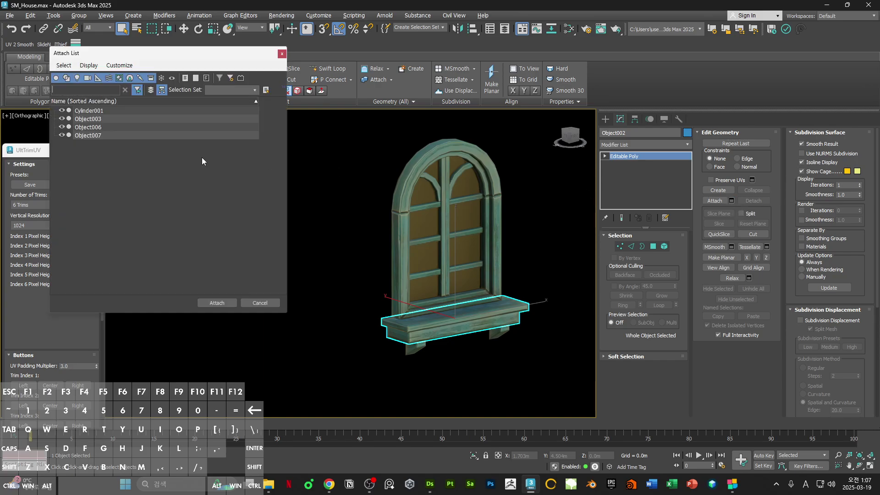
left_click_drag(78, 118, 209, 151)
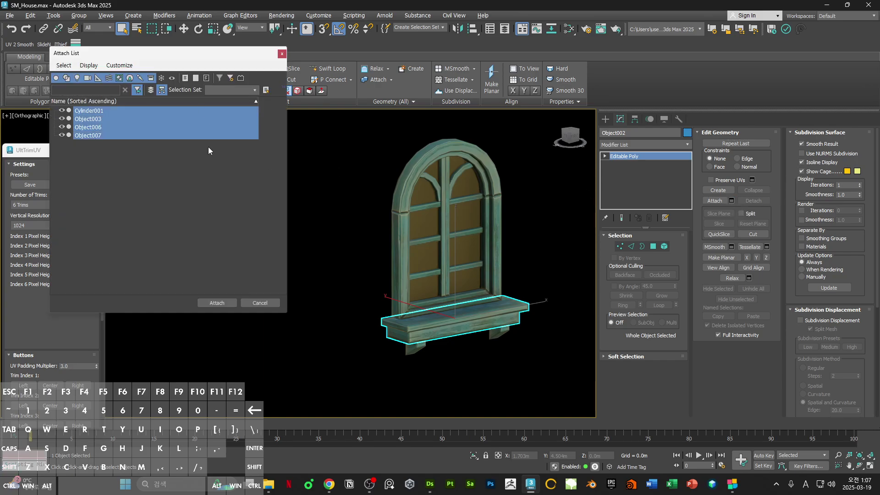
left_click(216, 302)
left_click(497, 232)
Step: Center the combined window's pivot on the object, then move the pivot along Y to the frame's back face
key("w")
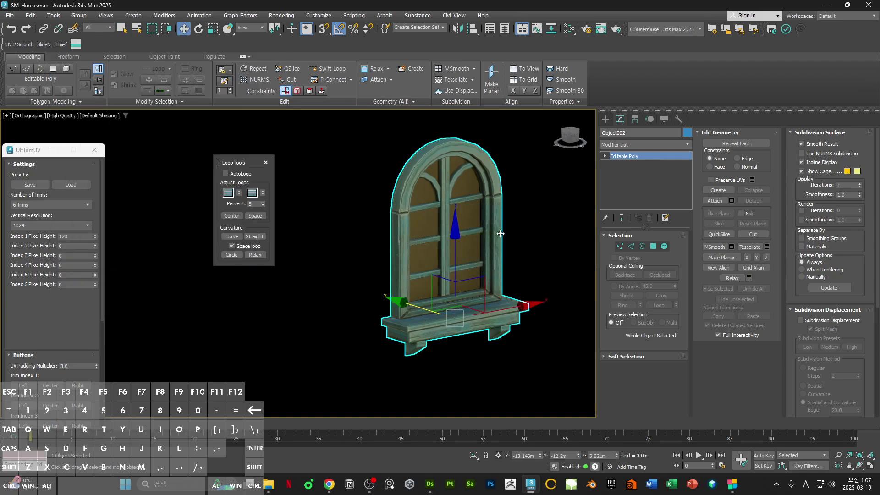
middle_click_drag(501, 234, 554, 232, "alt")
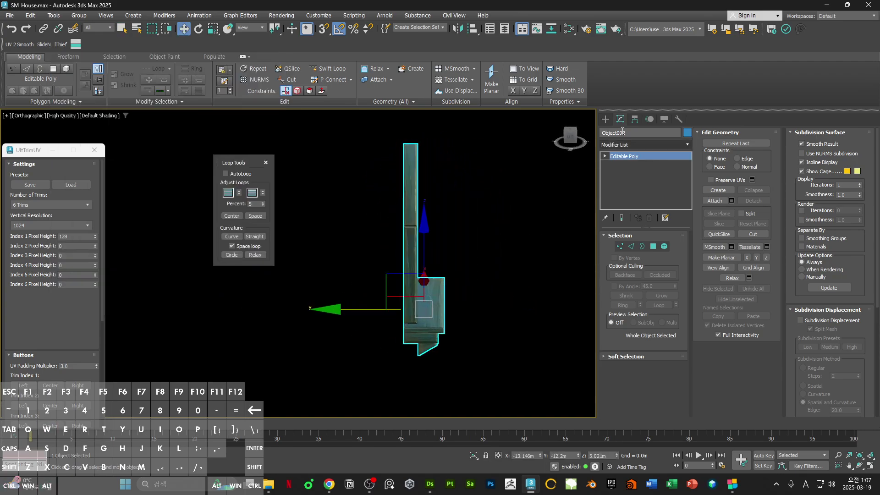
left_click(635, 119)
left_click(647, 183)
left_click(644, 230)
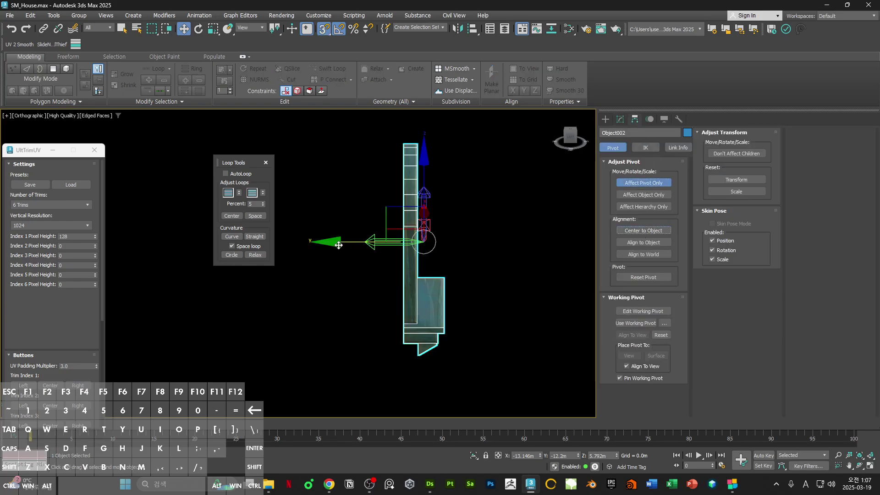
left_click_drag(339, 245, 405, 226)
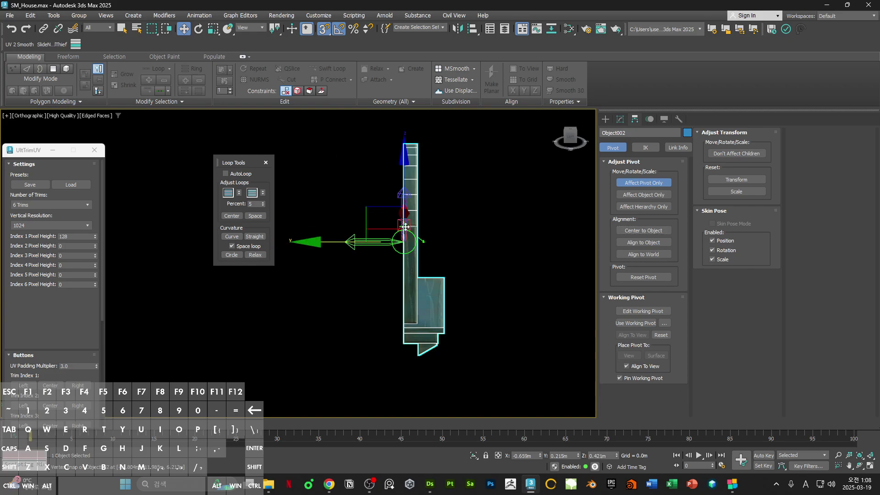
middle_click_drag(405, 226, 401, 241, "alt")
left_click(653, 184)
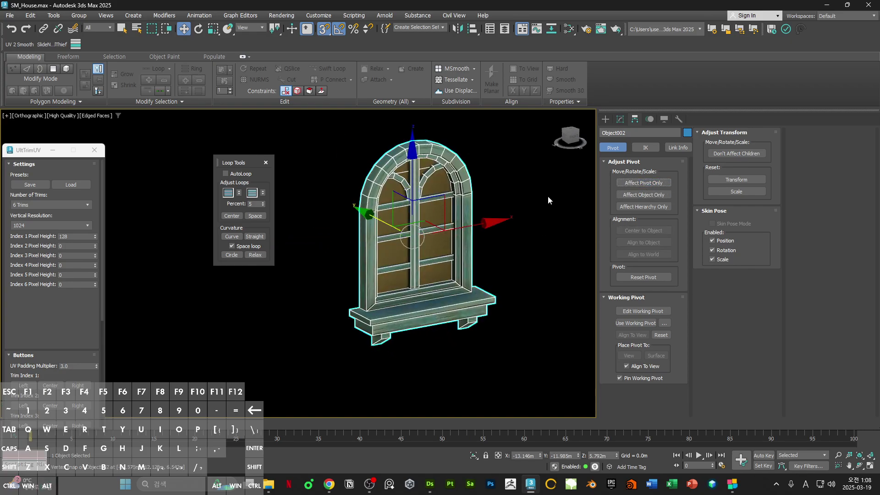
Step: Unhide all objects so the window is shown in place on the house
middle_click_drag(504, 250, 493, 251)
right_click(502, 234)
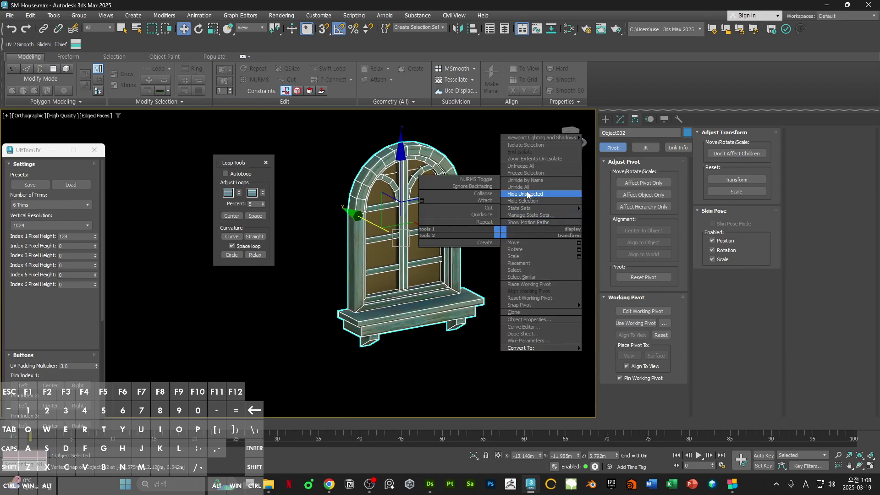
left_click(541, 192)
scroll(470, 261, "down", 3)
middle_click_drag(458, 256, 470, 261, "alt")
scroll(471, 261, "down", 4)
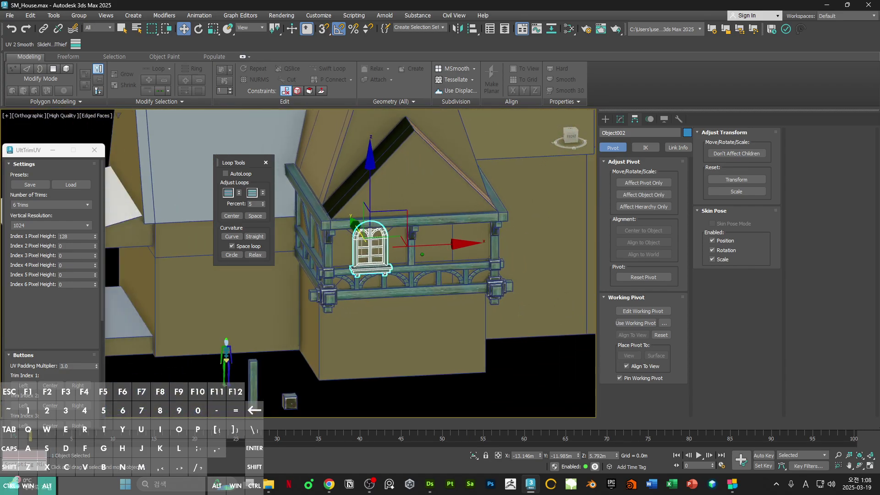
Step: Set Material #44's metalness to 0 and its reflection roughness to 0.5
key("m")
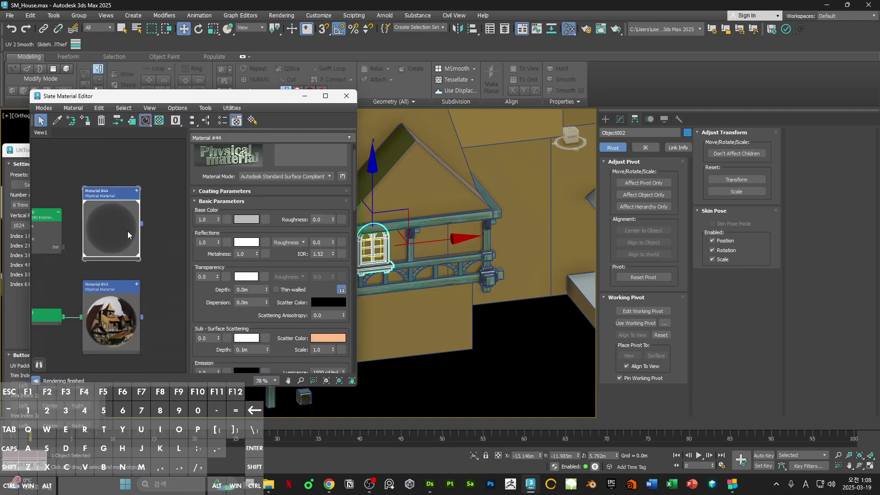
right_click(258, 254)
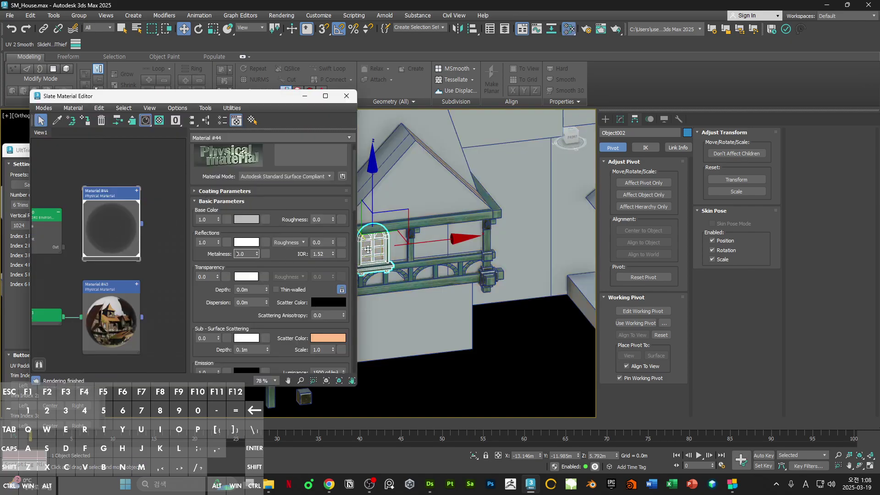
middle_click_drag(403, 265, 458, 266)
double_click(324, 241)
type("0.5")
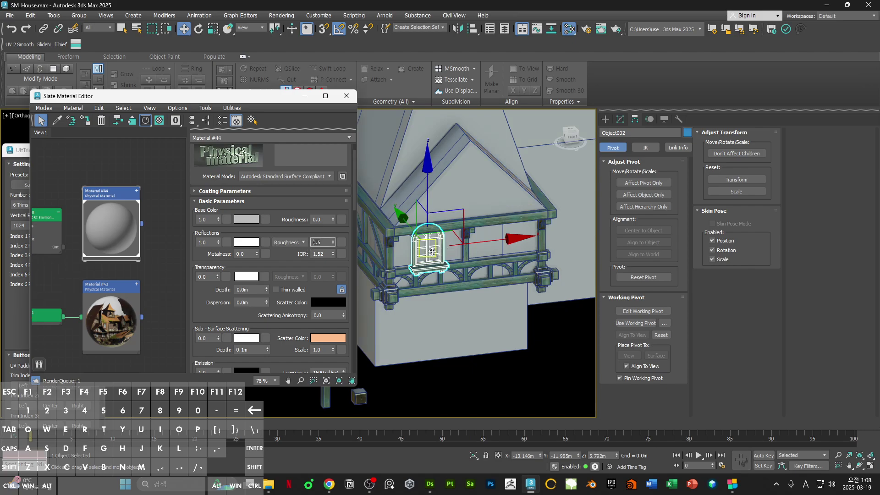
Step: Duplicate Material #44 and set the copy's metalness to 1 and its reflection roughness to 0
scroll(433, 246, "up", 5)
middle_click_drag(125, 210, 95, 208)
scroll(95, 207, "down", 2)
left_click_drag(88, 221, 149, 219, "shift")
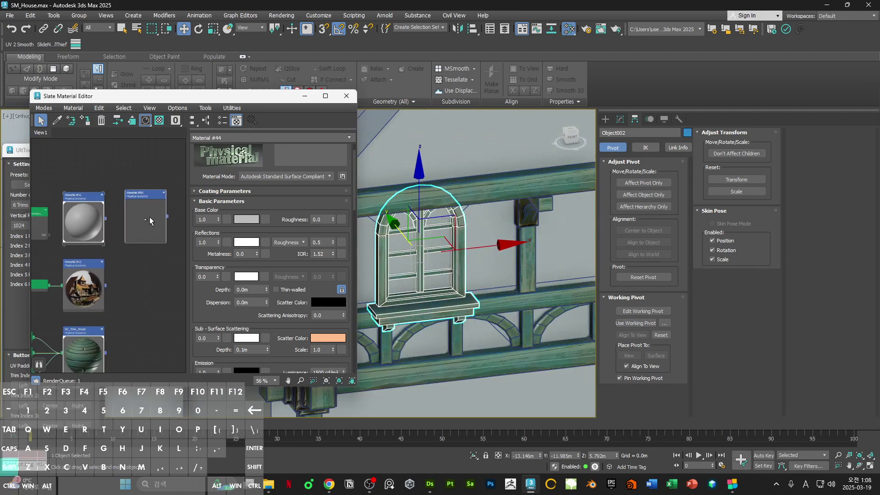
double_click(148, 220)
scroll(147, 219, "up", 3)
double_click(206, 242)
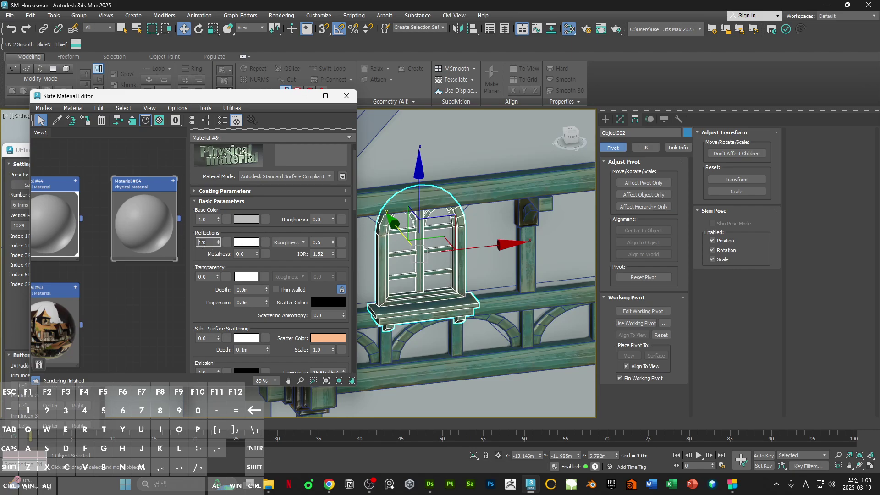
left_click_drag(247, 254, 206, 250)
type("1")
key("Return")
right_click(332, 243)
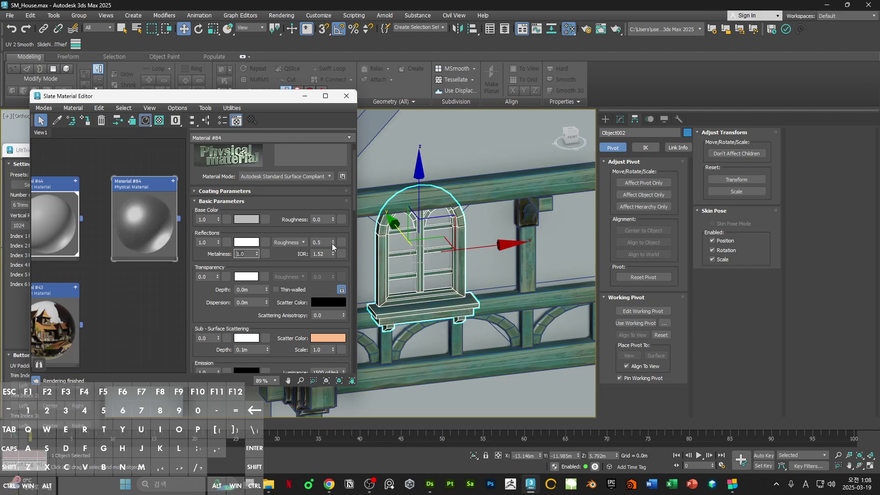
Step: Select the window's glass pane element and assign the new metallic material to it
middle_click_drag(405, 264, 412, 271)
key("5")
left_click(412, 271)
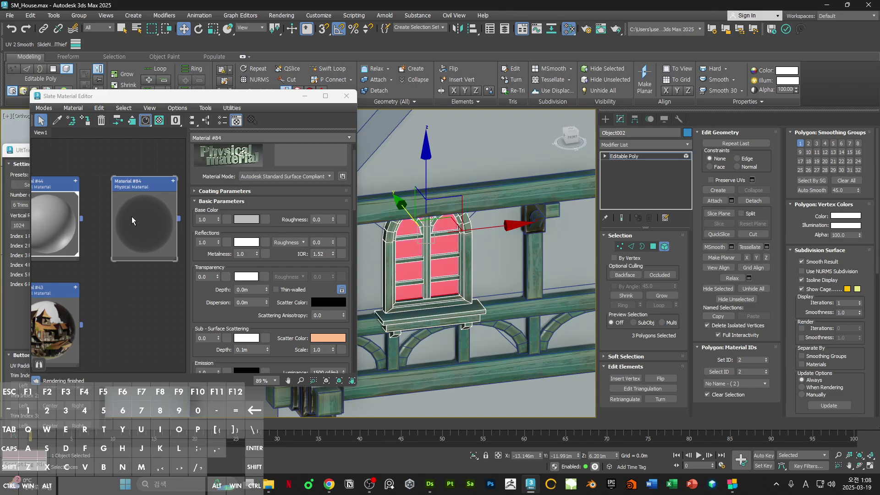
left_click(85, 121)
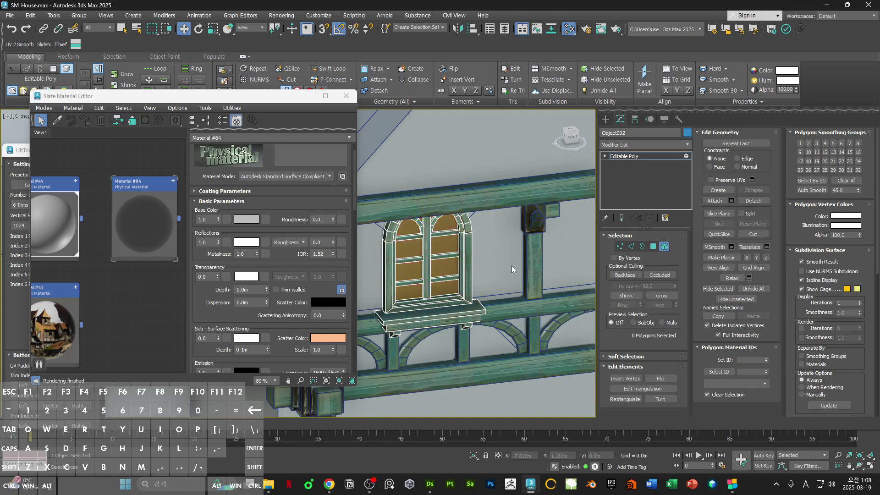
key("5")
scroll(472, 260, "down", 3)
key("m")
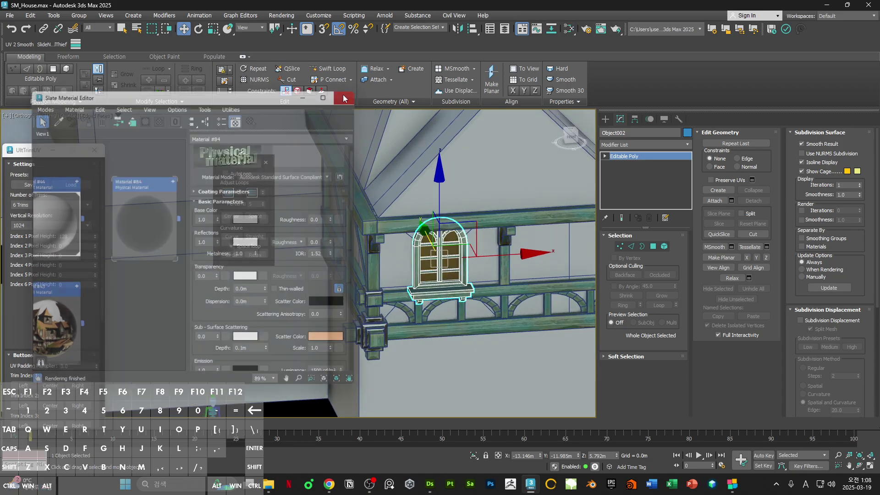
Step: Align only the window's pivot to the middle timber post's pivot point on the X position
key("f")
key("z")
scroll(466, 215, "down", 2)
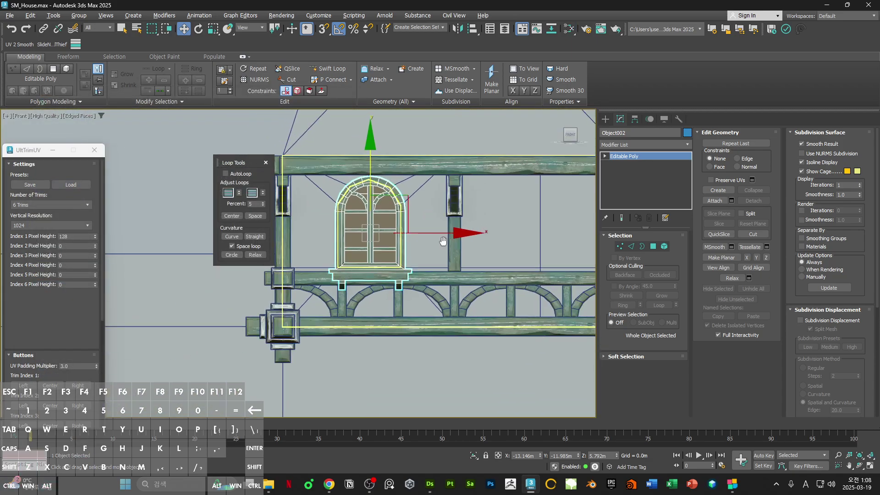
scroll(428, 240, "up", 2)
middle_click_drag(404, 232, 402, 237, "ctrl+alt")
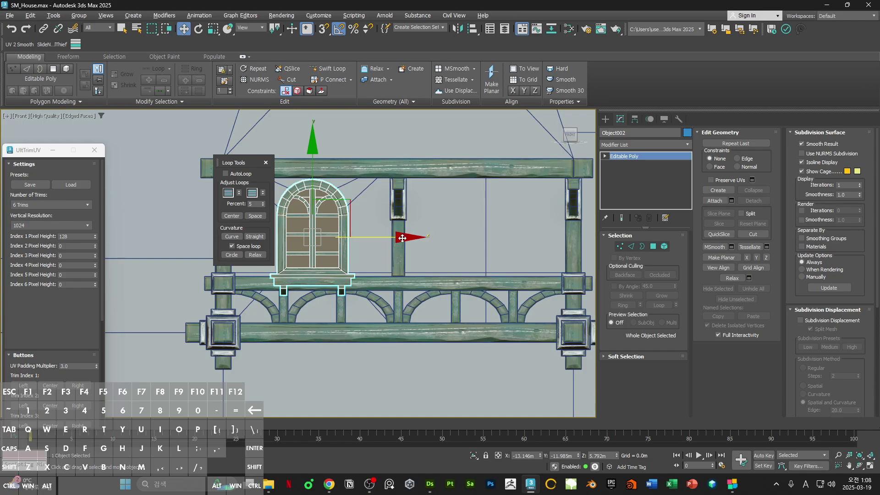
scroll(447, 219, "down", 2)
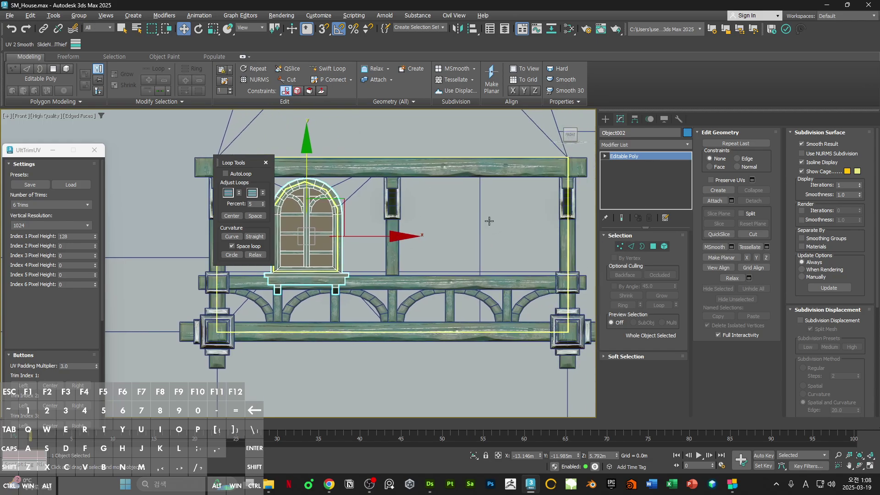
left_click(635, 119)
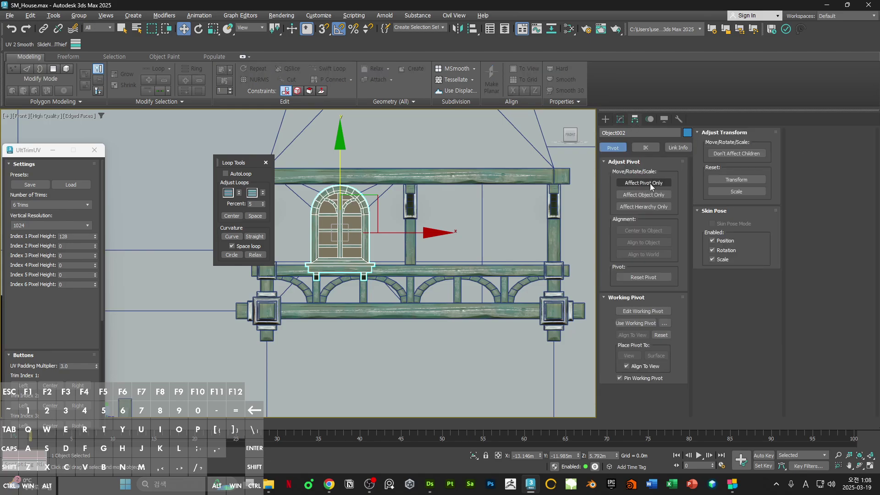
left_click(650, 183)
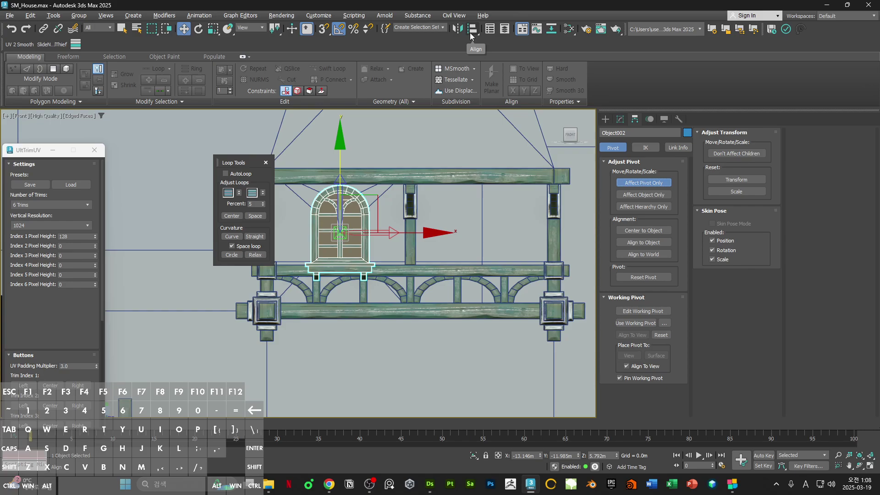
left_click(472, 28)
left_click(410, 238)
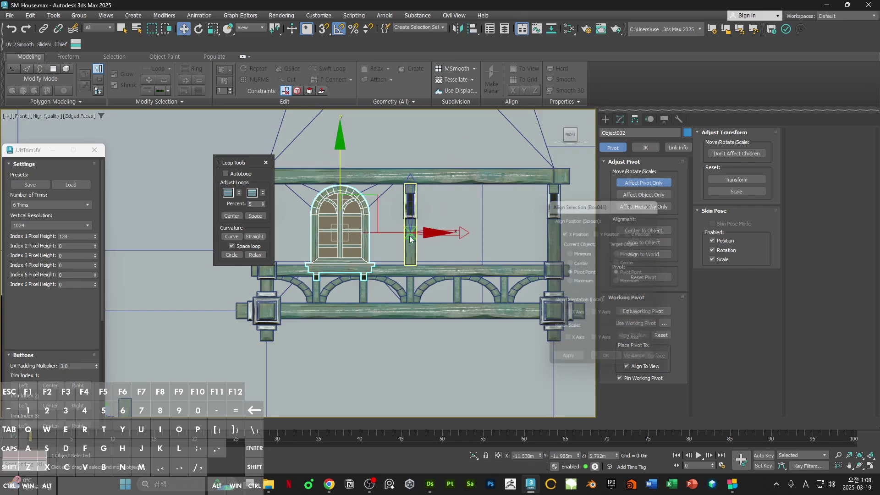
key("Return")
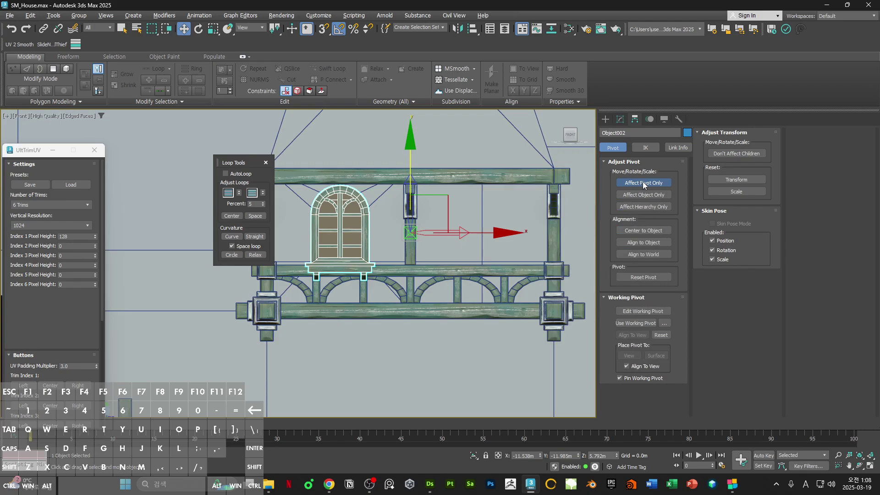
left_click(644, 183)
Step: Clone the window as a copy and mirror it on the X axis with No Clone
middle_click_drag(504, 256, 512, 247, "alt")
key("ctrl+v")
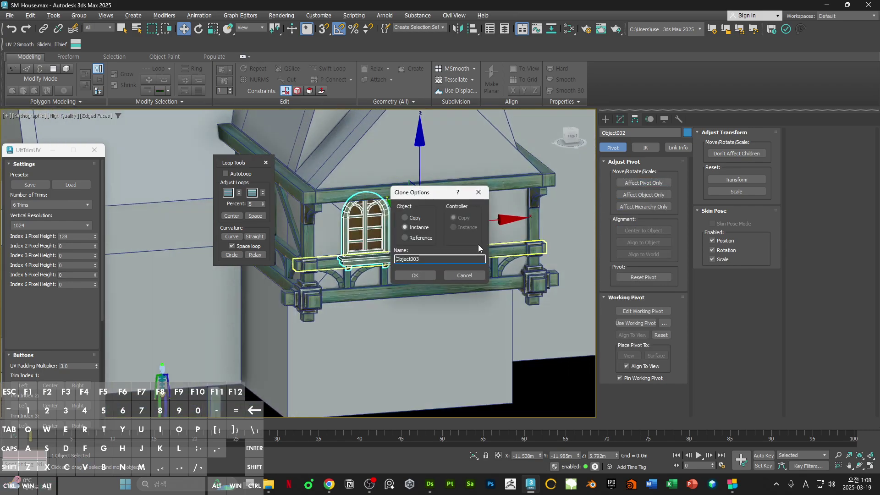
left_click(417, 219)
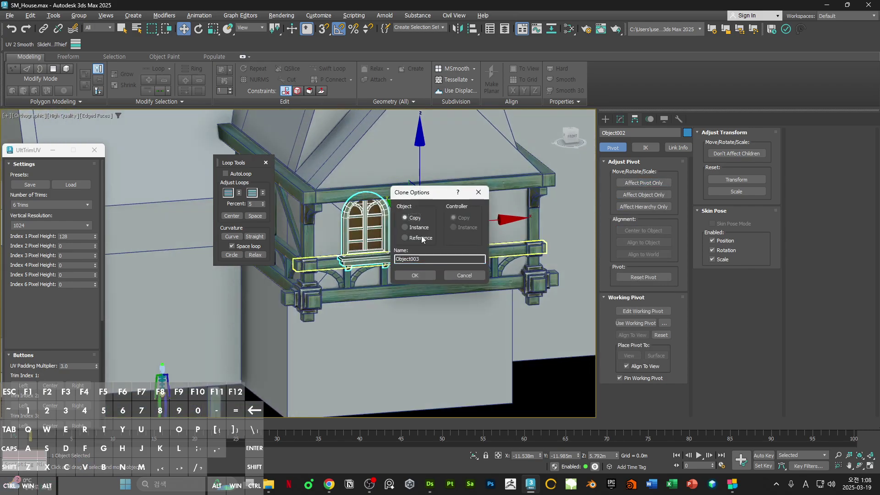
left_click(415, 275)
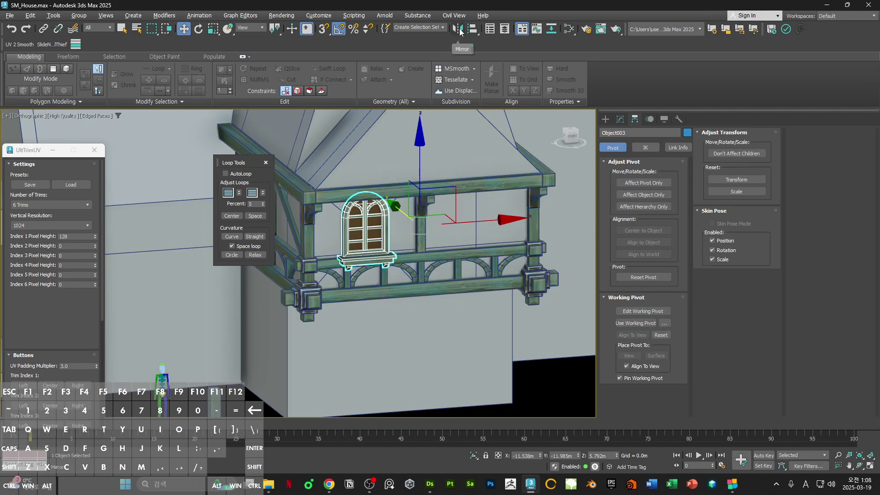
left_click(460, 30)
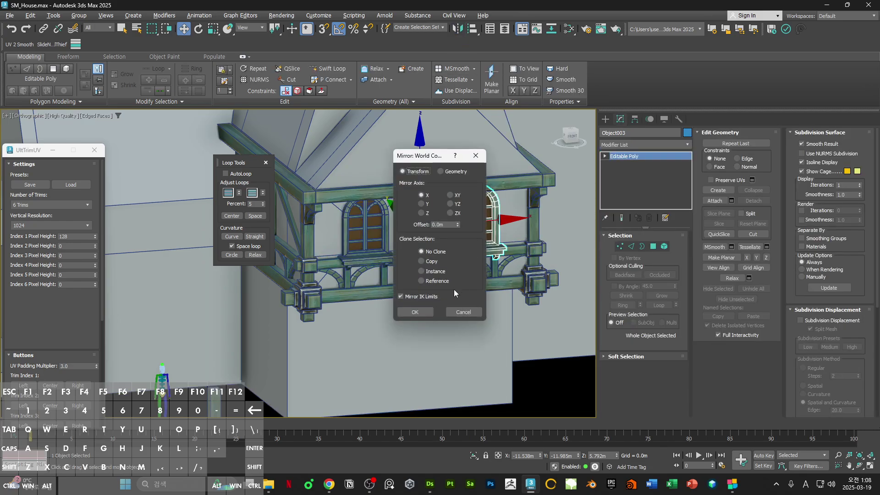
left_click(425, 311)
key("z")
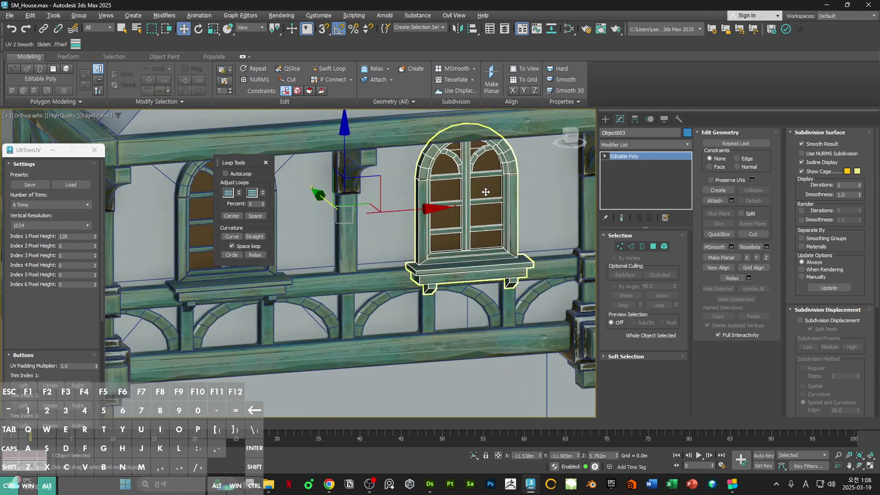
Step: Reset the mirrored window copy's transform with Reset XForm
left_click(679, 118)
left_click(643, 231)
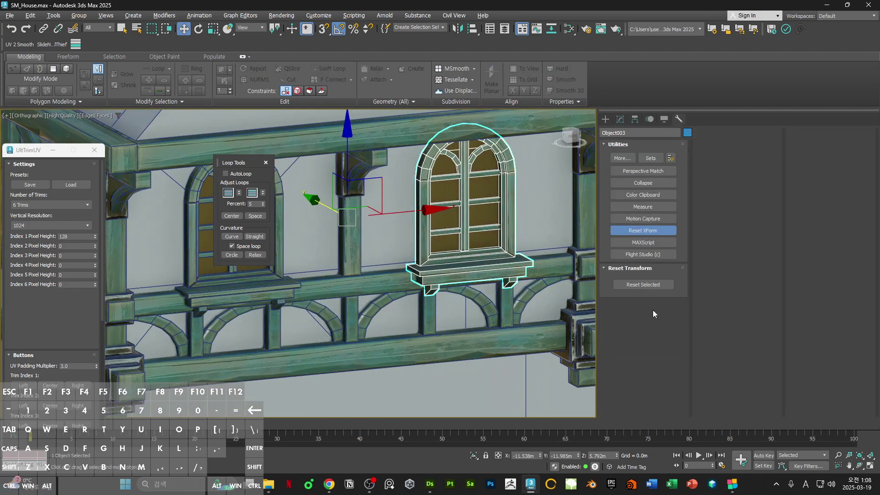
left_click(654, 287)
right_click(541, 304)
mouse_move(430, 239)
middle_mouse_down("alt")
mouse_move(456, 265)
mouse_move(447, 234)
middle_mouse_up("alt")
scroll(456, 264, "down", 1)
key("F4")
left_click(321, 294)
middle_click_drag(345, 288, 434, 290)
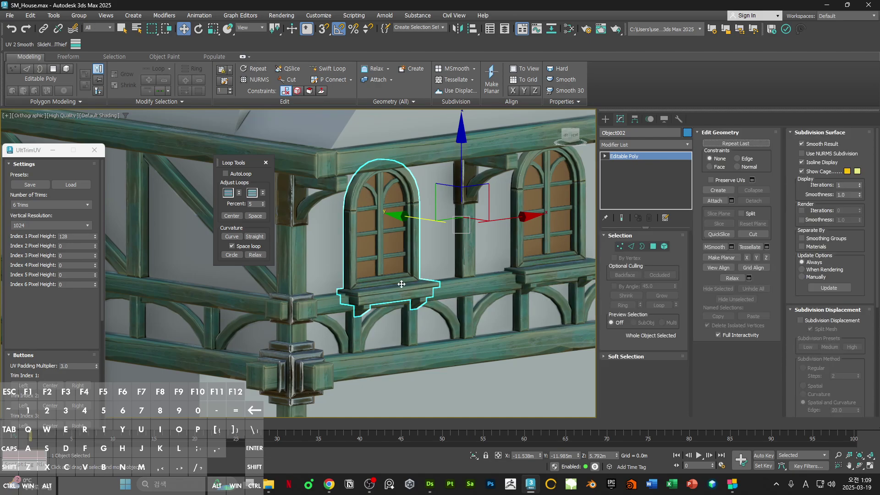
left_click(457, 29)
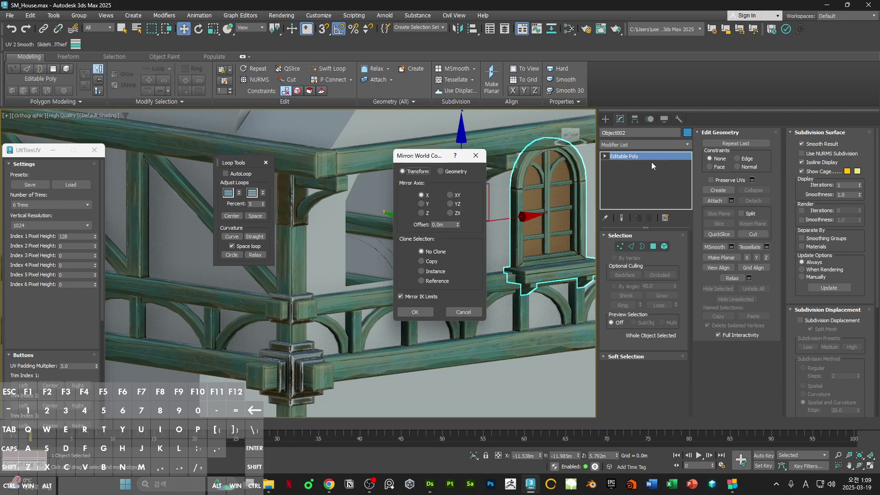
left_click(463, 311)
Step: Delete the half of the facade wall object's polygons that lies behind the mirrored window, beyond the middle post
middle_click_drag(423, 235, 541, 209, "alt")
key("q")
left_click(560, 205)
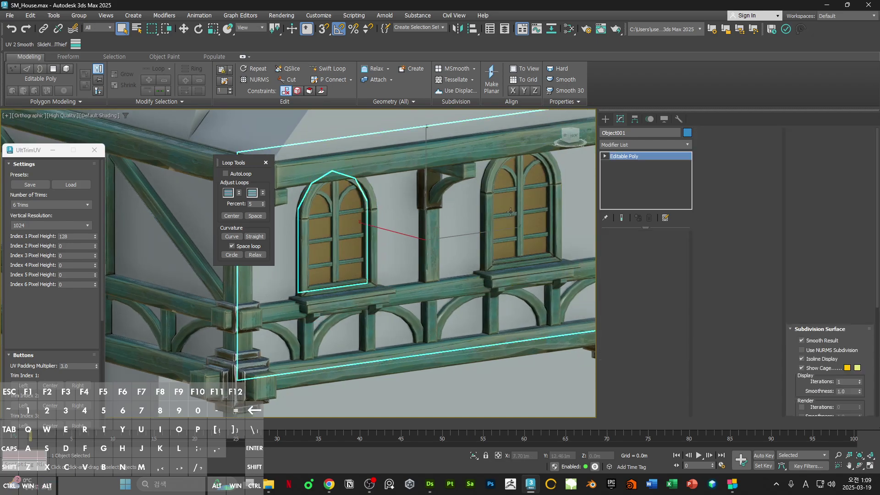
key("f")
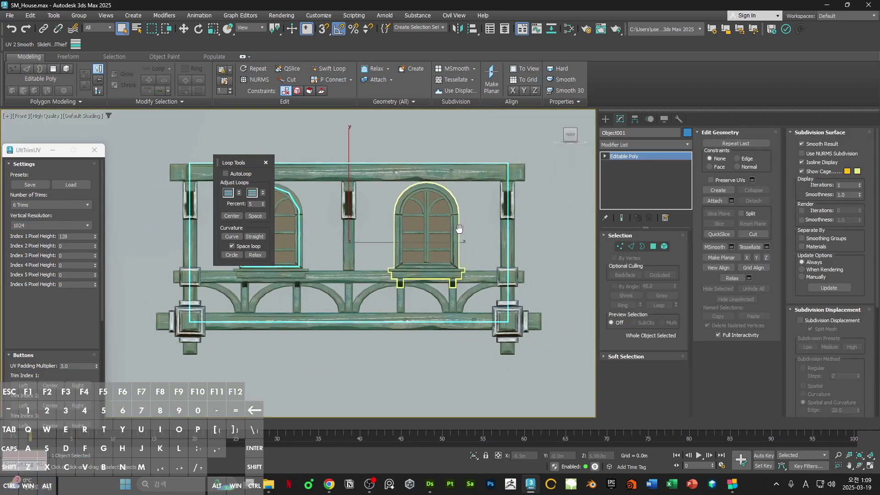
key("F3")
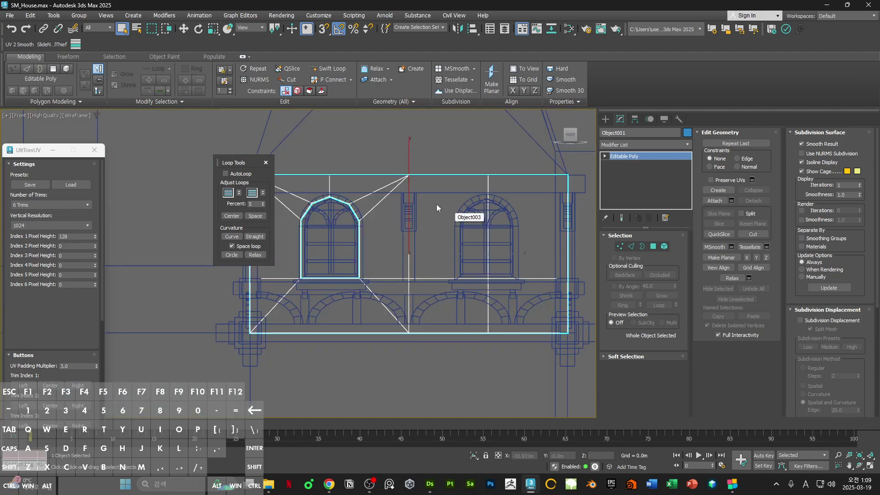
key("4")
left_click_drag(466, 160, 605, 394)
key("Delete")
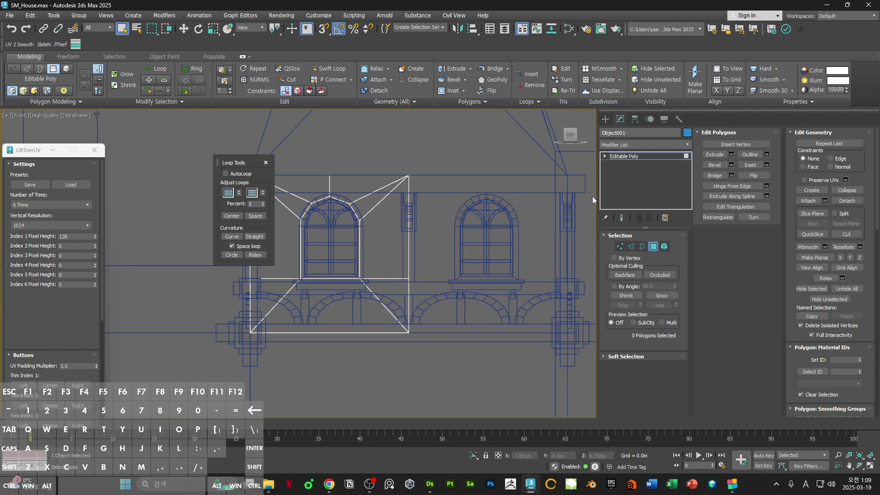
Step: Mirror the remaining wall half with a flipped X-axis Symmetry modifier and convert the result to Editable Poly
key("4")
left_click(632, 144)
type("sy")
left_click(621, 164)
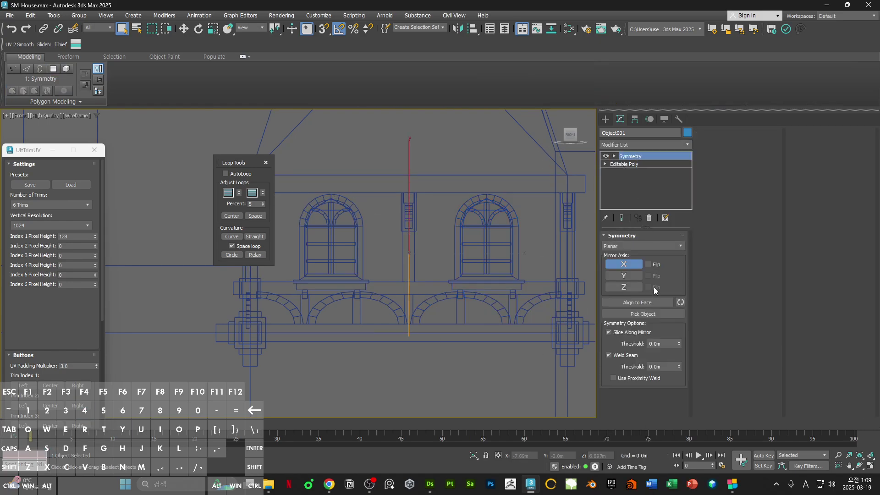
left_click(648, 264)
key("F3")
right_click(446, 199)
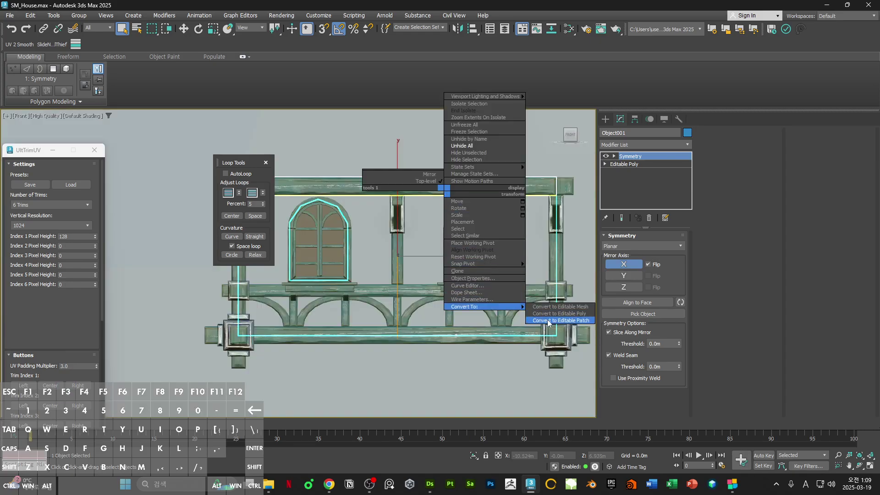
left_click(564, 313)
middle_click_drag(389, 239, 459, 270, "alt")
left_click(524, 377)
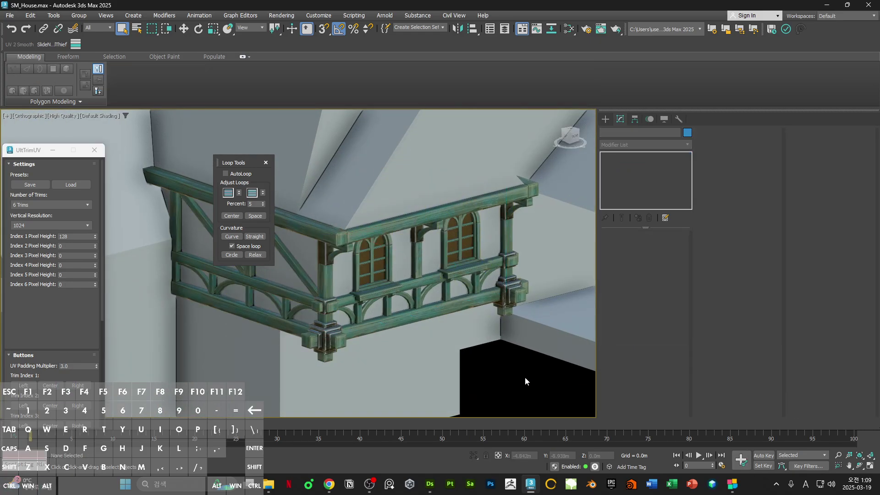
Step: Examine the timber-framed bay and its two glazed windows in an enlarged perspective view
middle_click_drag(502, 345, 449, 345)
key("p")
key("ctrl+alt+x")
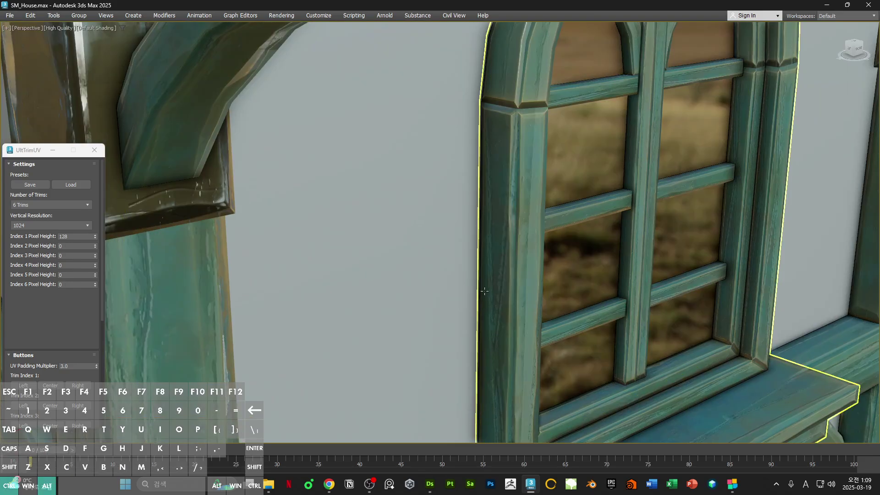
scroll(482, 318, "down", 8)
middle_click_drag(482, 319, 603, 350, "alt")
scroll(477, 303, "up", 4)
scroll(494, 317, "up", 4)
scroll(480, 309, "up", 4)
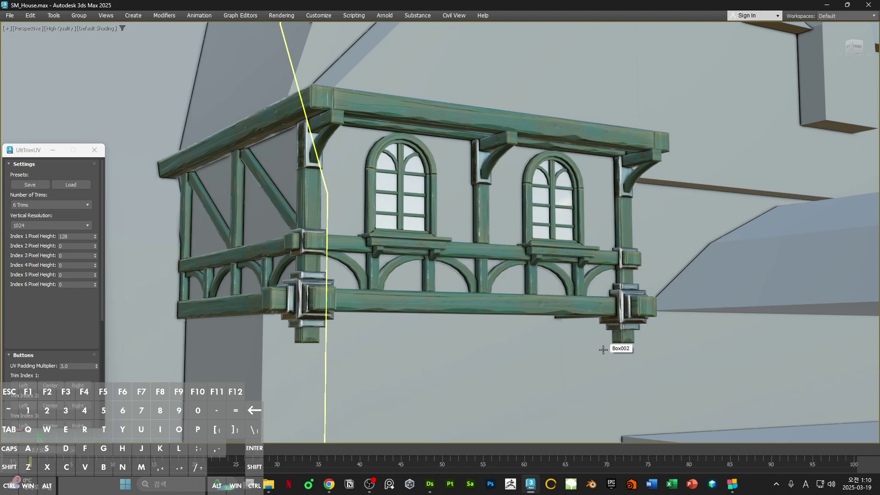
scroll(582, 301, "down", 4)
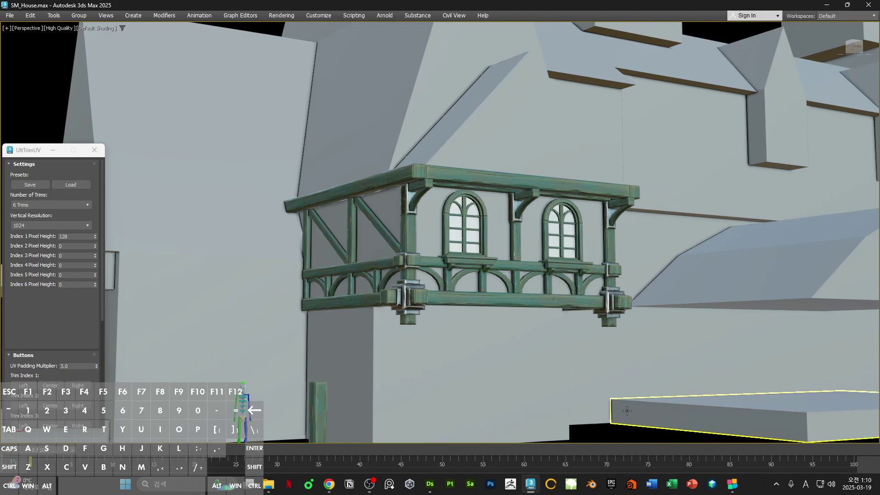
middle_click_drag(608, 436, 589, 418)
scroll(589, 418, "up", 4)
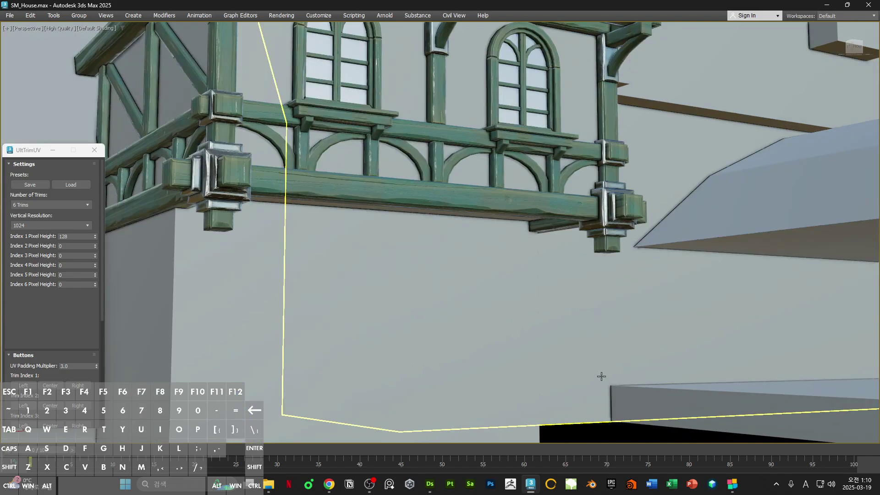
middle_click_drag(591, 293, 570, 351)
scroll(581, 359, "down", 2)
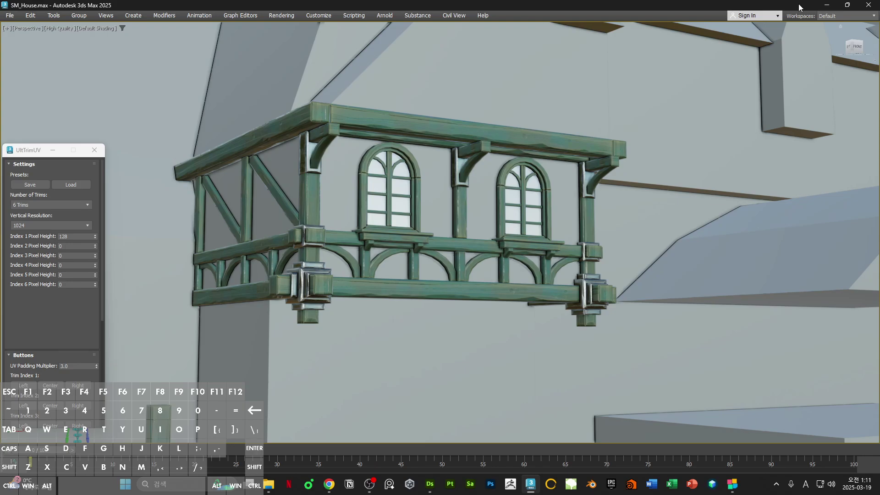
Step: Select the main house body and inspect the edges of its gable and roof above the timber-framed bay
left_click(382, 78)
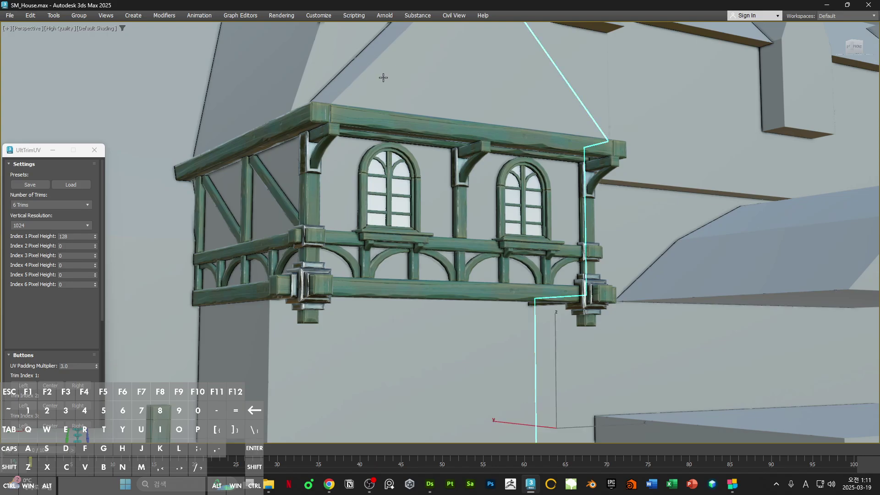
middle_click_drag(317, 148, 331, 378)
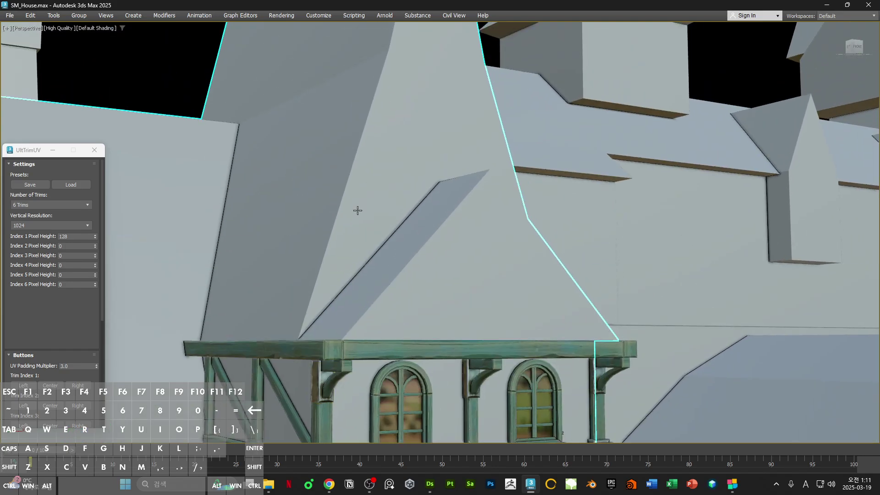
middle_click_drag(358, 210, 358, 296)
key("F4")
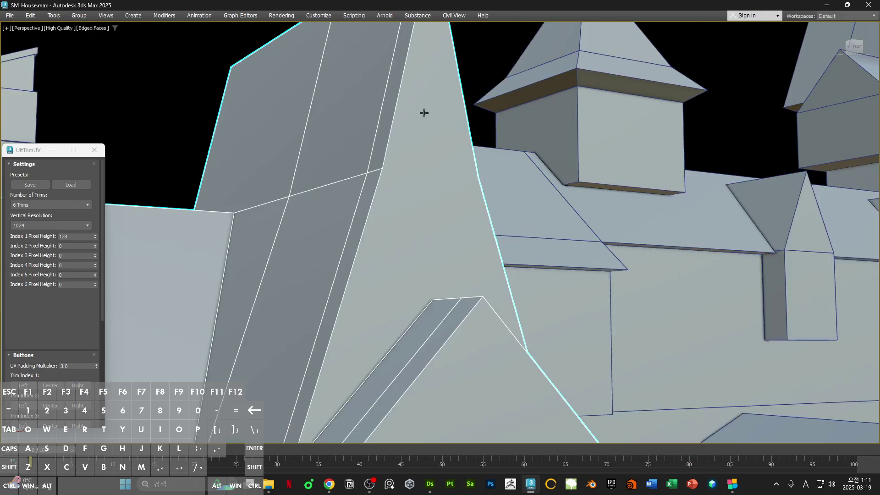
scroll(411, 255, "down", 5)
scroll(440, 229, "up", 4)
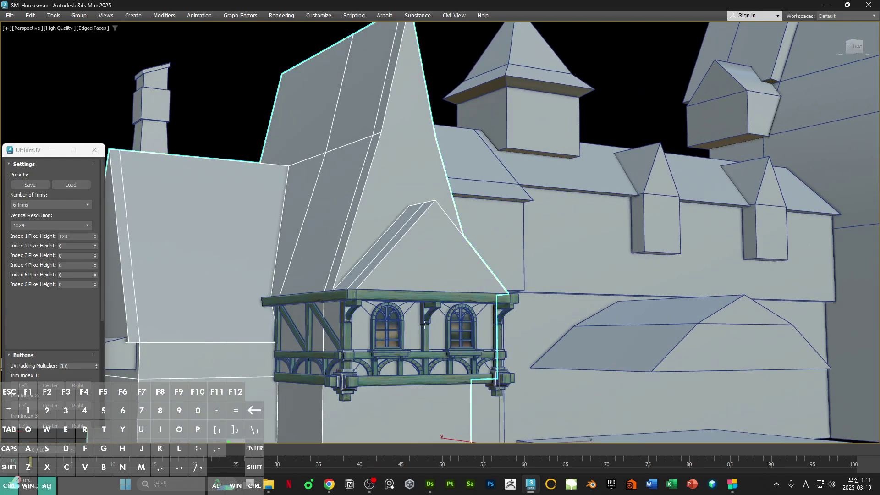
scroll(452, 216, "up", 2)
key("F4")
Step: Switch to the house reference image in BandiView and examine the gable windows, roofs and overall house, then close it
left_click_drag(768, 1, 464, 169)
double_click(463, 169)
scroll(473, 219, "down", 1)
scroll(473, 213, "down", 2)
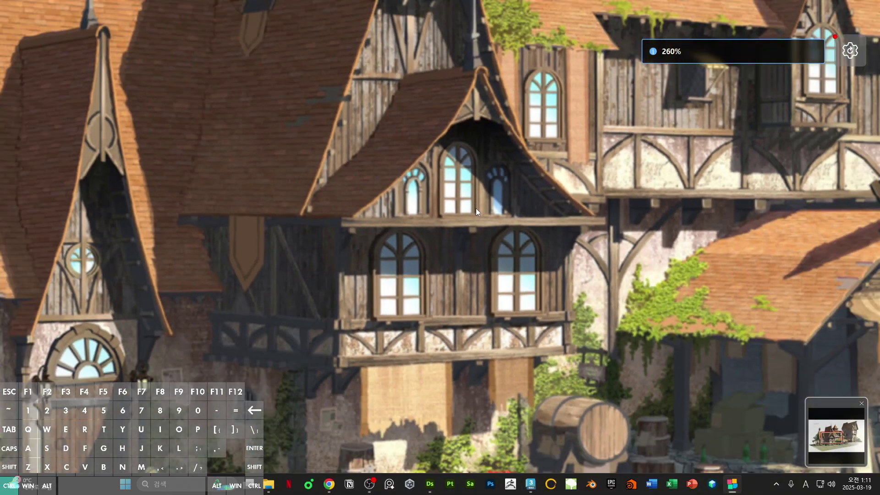
left_click_drag(475, 208, 453, 318)
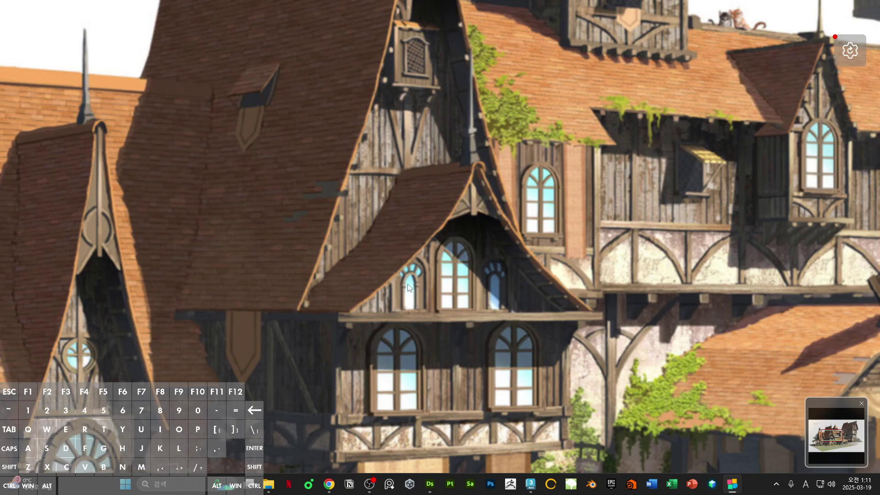
left_click_drag(442, 22, 468, 271)
left_click_drag(476, 367, 464, 279)
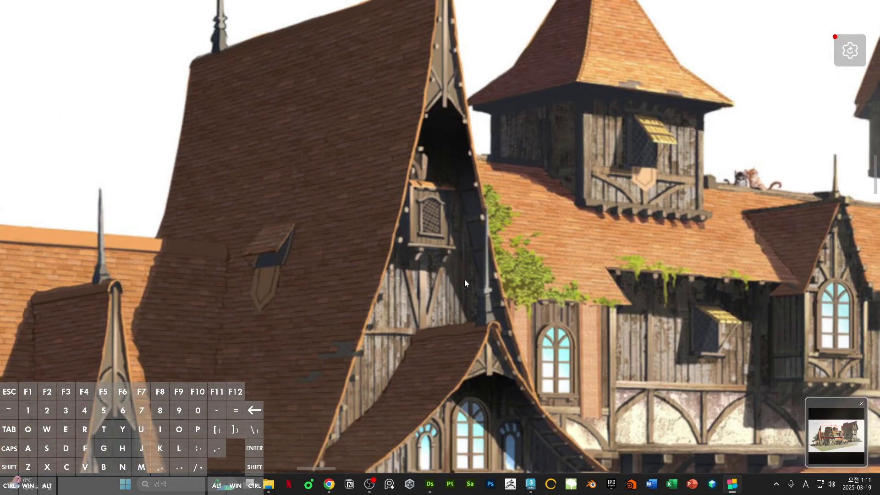
left_click_drag(447, 246, 464, 181)
scroll(485, 261, "down", 2, "ctrl")
scroll(485, 261, "down", 1, "ctrl")
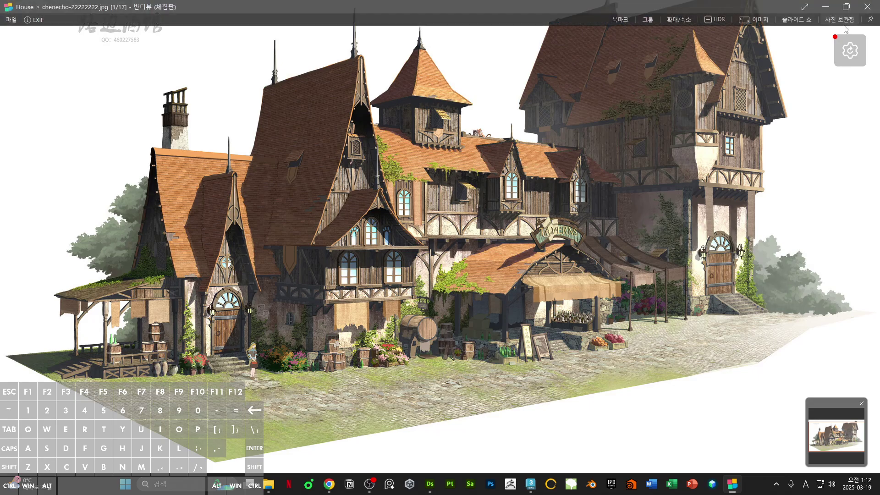
left_click(868, 6)
Step: Deselect the house body and review the timber-framed bay with both windows up close
middle_click_drag(589, 288, 594, 258)
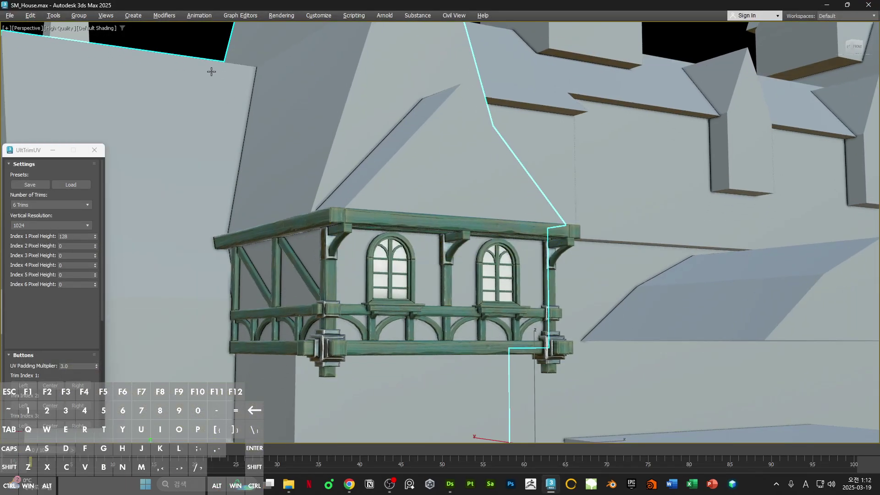
left_click(187, 47)
middle_click_drag(396, 256, 397, 221)
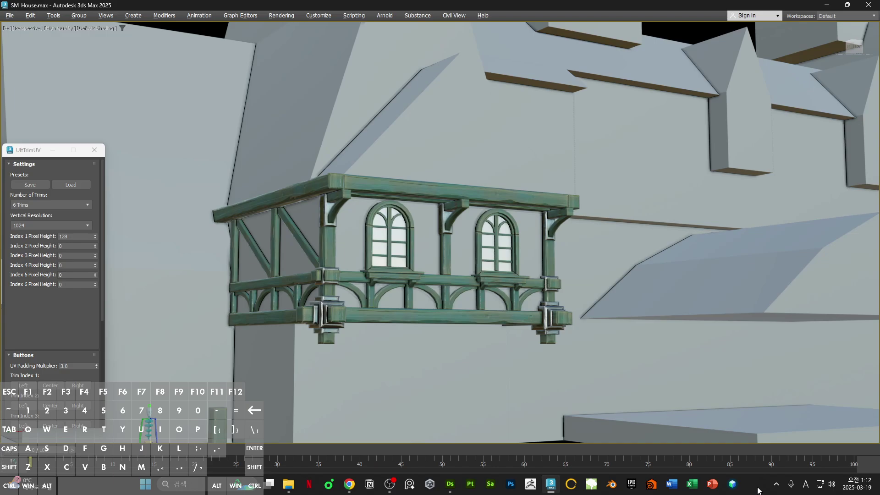
scroll(440, 311, "up", 8)
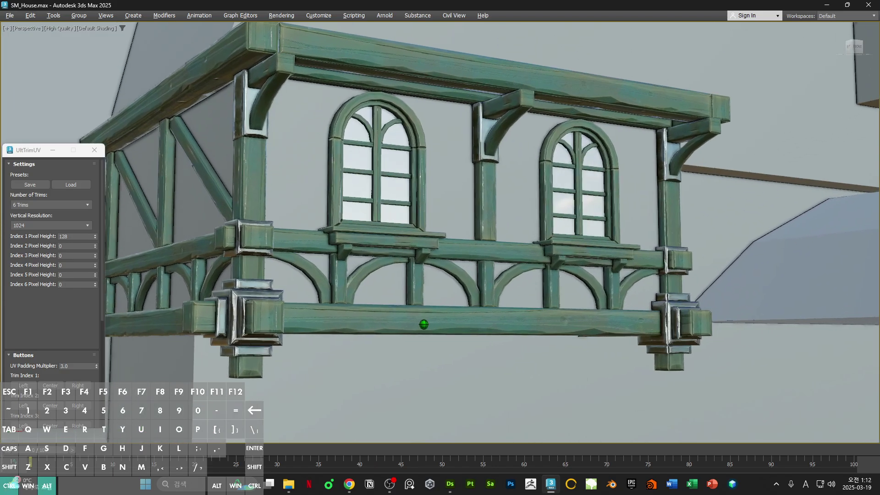
middle_click_drag(423, 324, 430, 327, "alt")
middle_click_drag(430, 327, 481, 348)
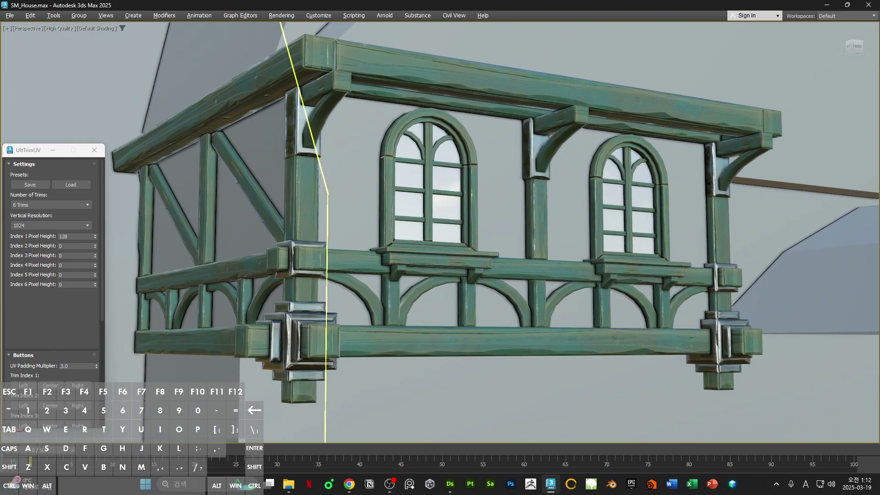